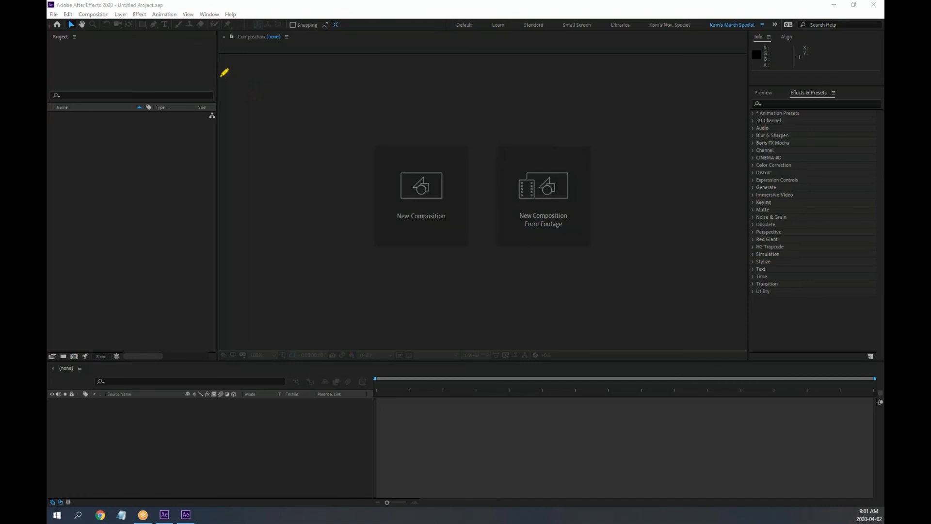
pyautogui.moveTo(217, 73)
pyautogui.mouseDown()
pyautogui.moveTo(247, 124)
pyautogui.moveTo(243, 143)
pyautogui.moveTo(199, 187)
pyautogui.mouseUp()
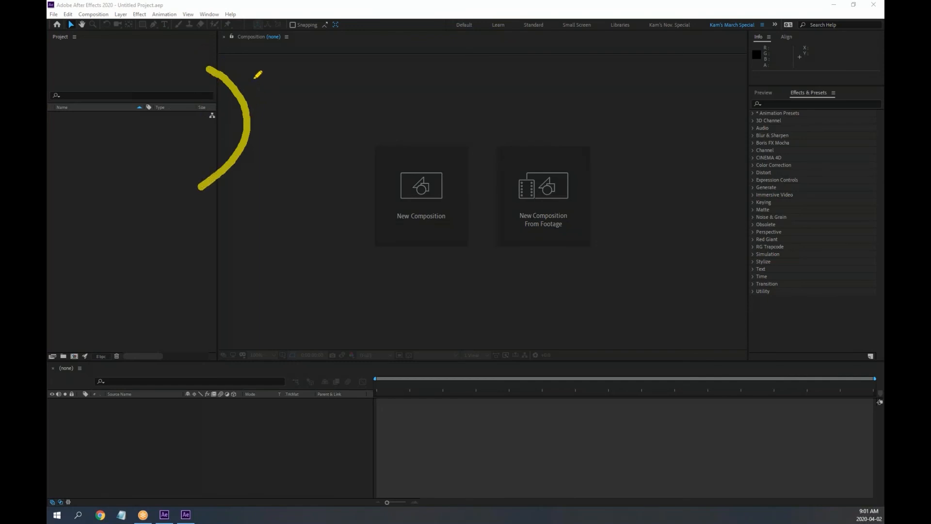
pyautogui.moveTo(213, 71)
pyautogui.mouseDown()
pyautogui.moveTo(243, 64)
pyautogui.moveTo(259, 76)
pyautogui.mouseUp()
pyautogui.moveTo(240, 99); pyautogui.dragTo(269, 101)
pyautogui.moveTo(250, 121)
pyautogui.mouseDown()
pyautogui.moveTo(278, 127)
pyautogui.moveTo(262, 146)
pyautogui.mouseUp()
pyautogui.moveTo(237, 151)
pyautogui.mouseDown()
pyautogui.moveTo(258, 167)
pyautogui.moveTo(256, 181)
pyautogui.moveTo(228, 190)
pyautogui.mouseUp()
pyautogui.moveTo(216, 181); pyautogui.dragTo(229, 197)
pyautogui.moveTo(203, 193); pyautogui.dragTo(213, 209)
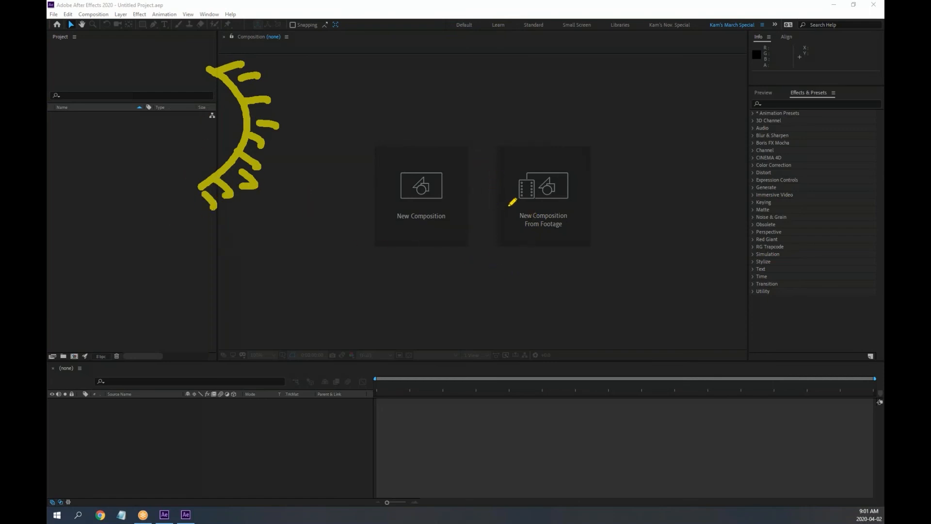
pyautogui.moveTo(510, 185)
pyautogui.mouseDown()
pyautogui.moveTo(496, 208)
pyautogui.moveTo(538, 211)
pyautogui.moveTo(536, 195)
pyautogui.moveTo(507, 181)
pyautogui.mouseUp()
pyautogui.moveTo(535, 253)
pyautogui.mouseDown()
pyautogui.moveTo(554, 264)
pyautogui.moveTo(535, 250)
pyautogui.moveTo(558, 240)
pyautogui.moveTo(559, 221)
pyautogui.moveTo(552, 226)
pyautogui.moveTo(569, 224)
pyautogui.mouseUp()
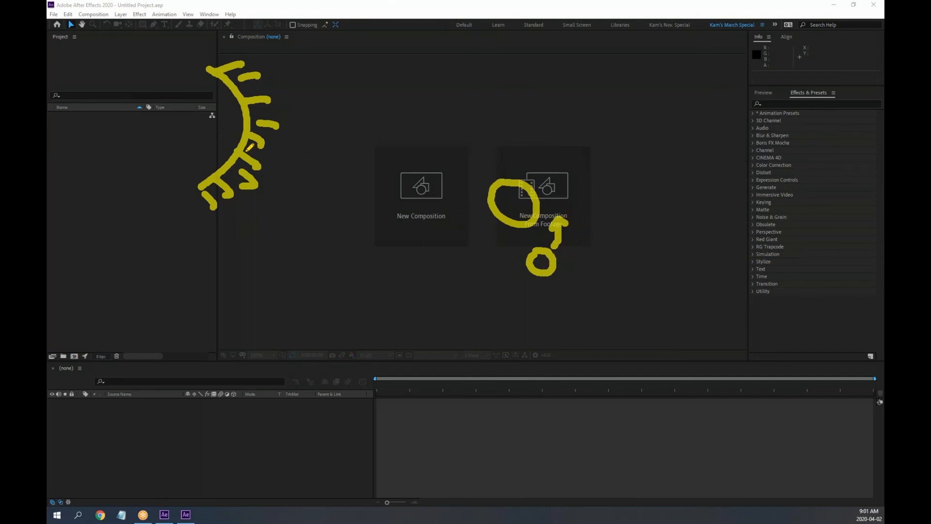
pyautogui.moveTo(244, 149)
pyautogui.mouseDown()
pyautogui.moveTo(286, 171)
pyautogui.moveTo(308, 163)
pyautogui.moveTo(316, 174)
pyautogui.moveTo(374, 188)
pyautogui.moveTo(398, 204)
pyautogui.moveTo(419, 195)
pyautogui.moveTo(442, 214)
pyautogui.moveTo(487, 225)
pyautogui.moveTo(506, 220)
pyautogui.mouseUp()
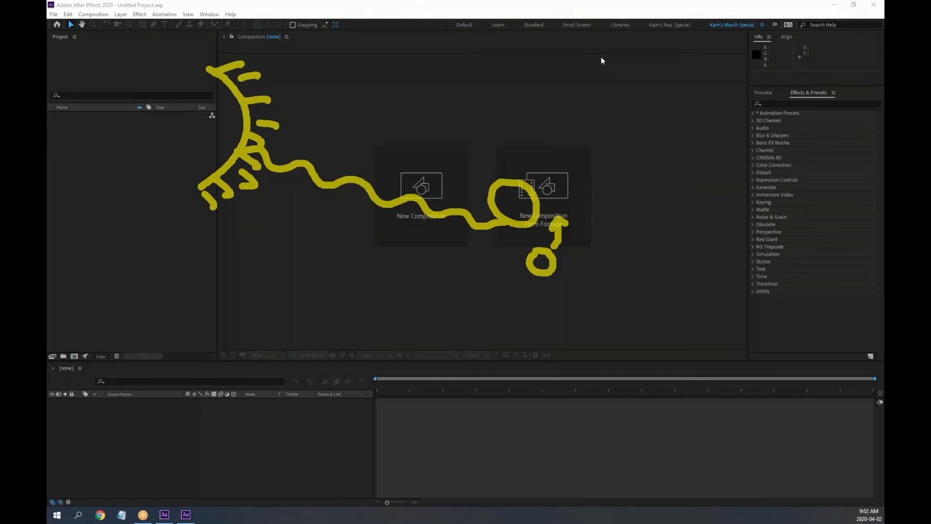
pyautogui.hotkey('ctrl', 'shift', 'c')
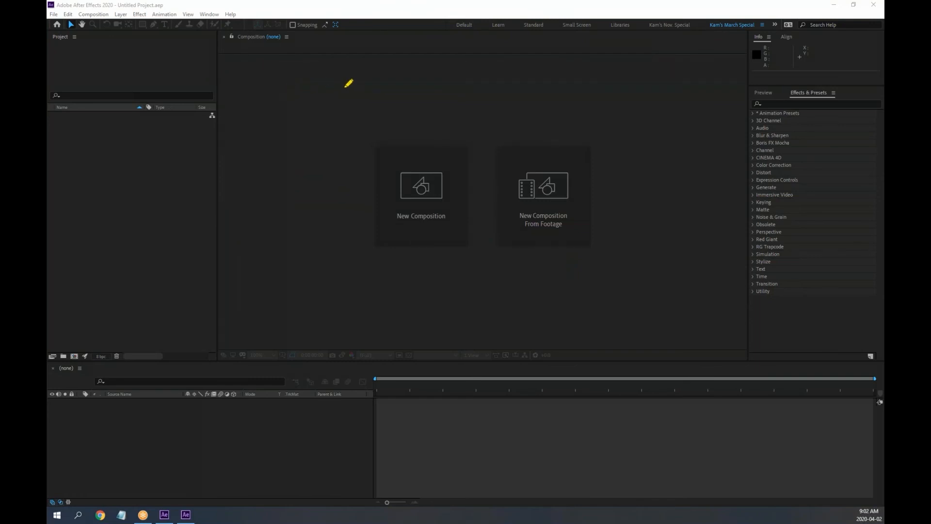
pyautogui.moveTo(362, 75)
pyautogui.mouseDown()
pyautogui.moveTo(340, 104)
pyautogui.moveTo(370, 106)
pyautogui.moveTo(336, 176)
pyautogui.mouseUp()
pyautogui.click(371, 105)
pyautogui.moveTo(334, 139); pyautogui.dragTo(348, 137)
pyautogui.moveTo(334, 157); pyautogui.dragTo(358, 157)
pyautogui.click(367, 169)
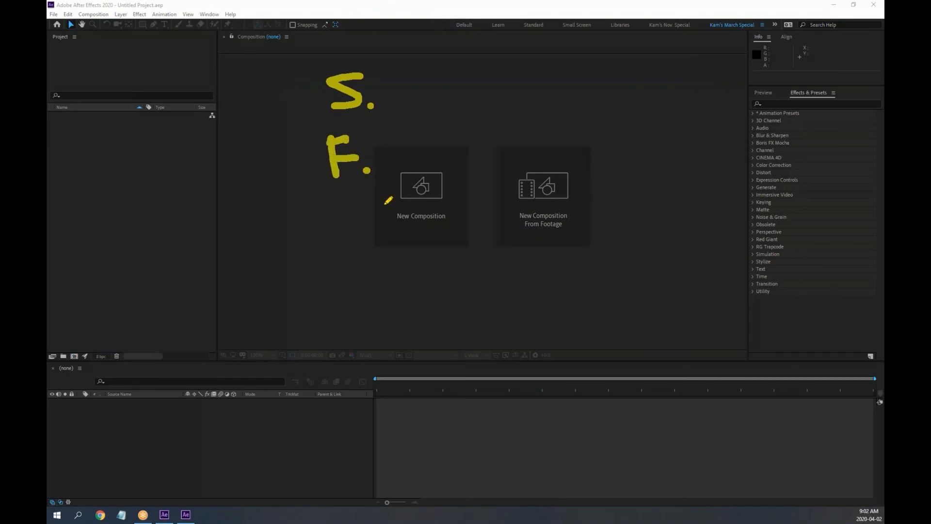
pyautogui.moveTo(341, 206)
pyautogui.mouseDown()
pyautogui.moveTo(332, 233)
pyautogui.moveTo(338, 210)
pyautogui.moveTo(362, 222)
pyautogui.moveTo(334, 228)
pyautogui.moveTo(362, 225)
pyautogui.mouseUp()
pyautogui.click(385, 228)
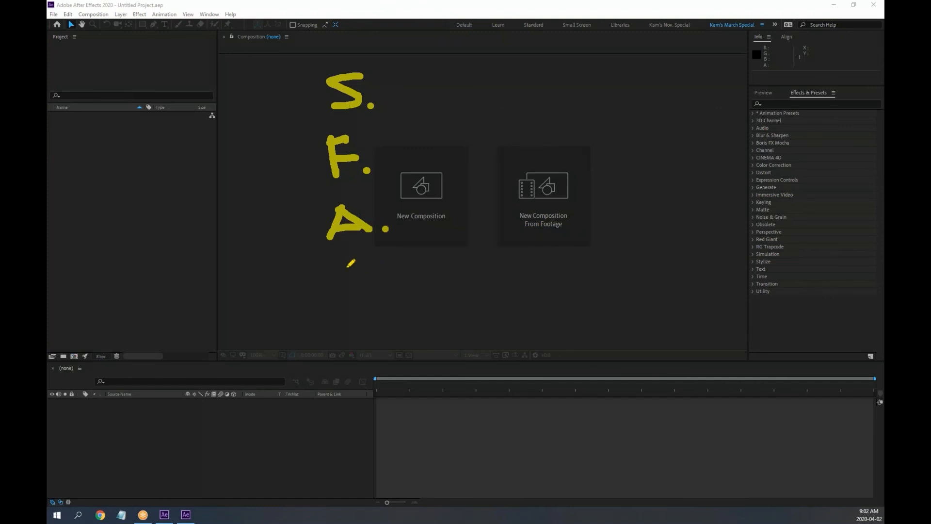
pyautogui.moveTo(339, 266)
pyautogui.mouseDown()
pyautogui.moveTo(319, 272)
pyautogui.moveTo(356, 265)
pyautogui.mouseUp()
pyautogui.click(367, 298)
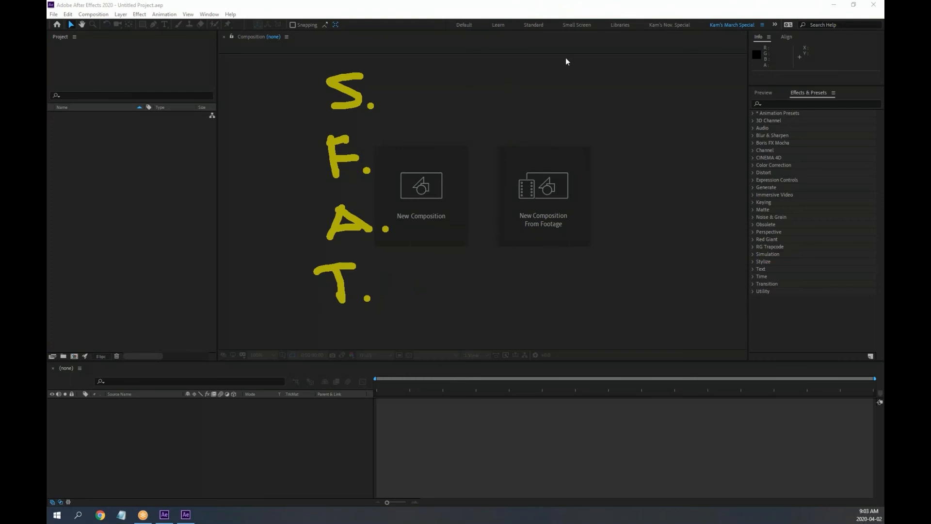
pyautogui.press('Escape')
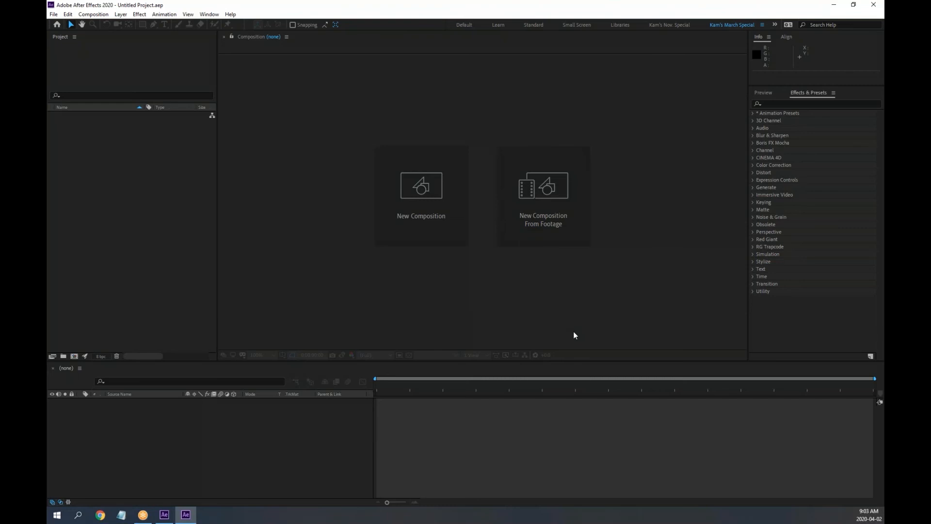
# Step: Start a new composition and size it 1920 by 1080 px with a square pixel aspect ratio
pyautogui.click(430, 173)
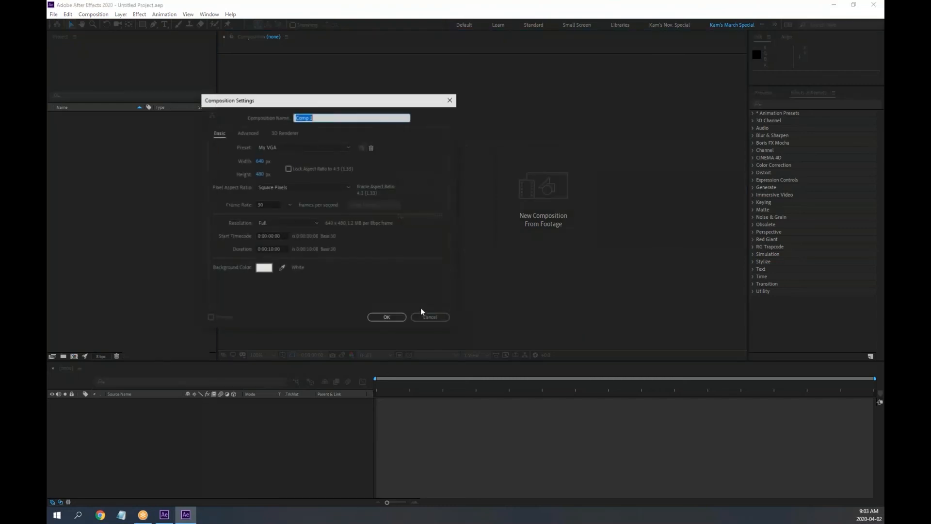
pyautogui.moveTo(354, 100); pyautogui.dragTo(494, 104)
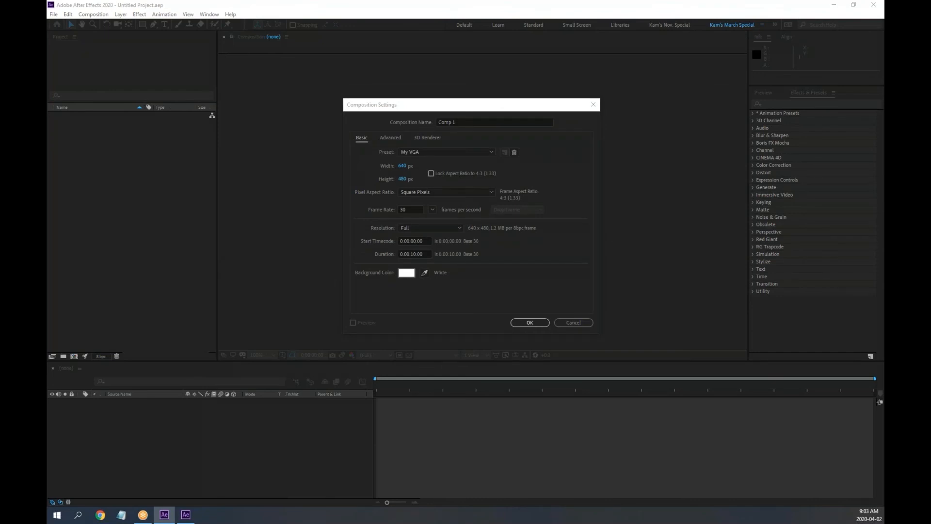
pyautogui.click(406, 166)
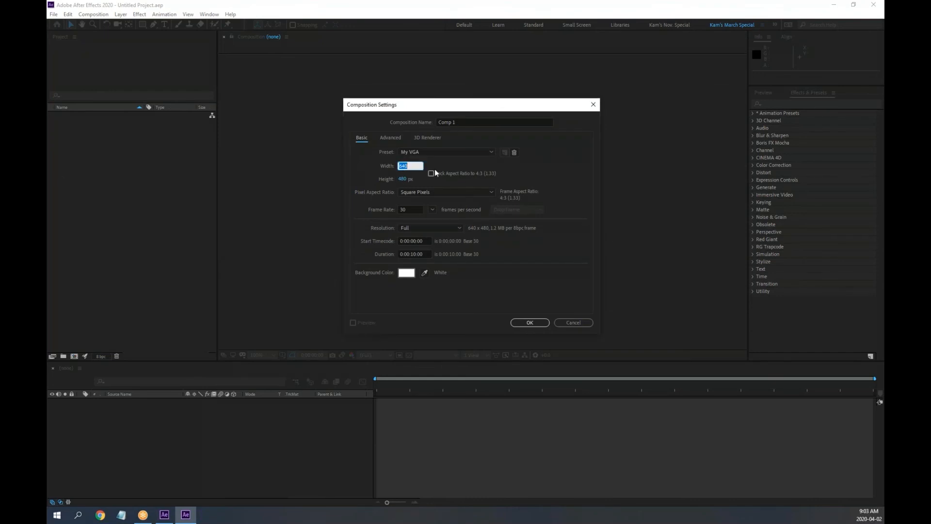
pyautogui.write('1920')
pyautogui.press('Tab')
pyautogui.write('1080')
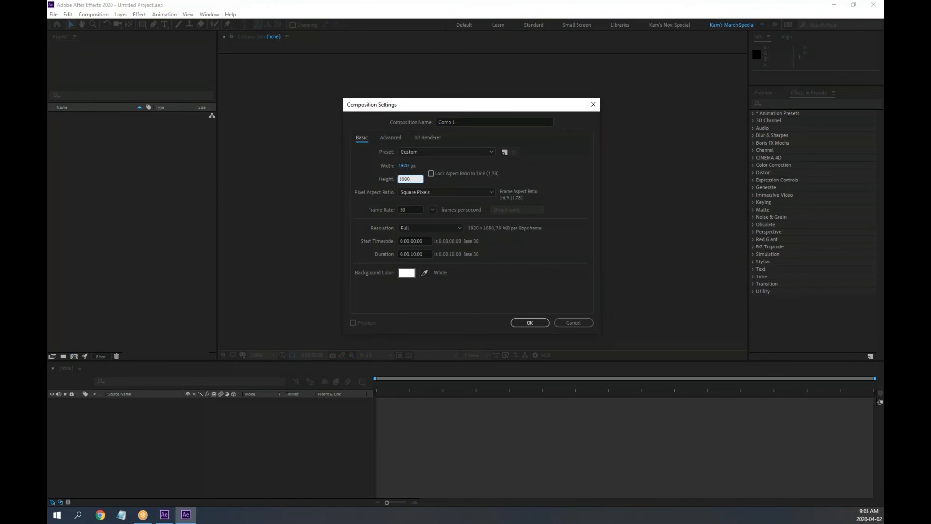
pyautogui.press('Tab')
pyautogui.click(444, 193)
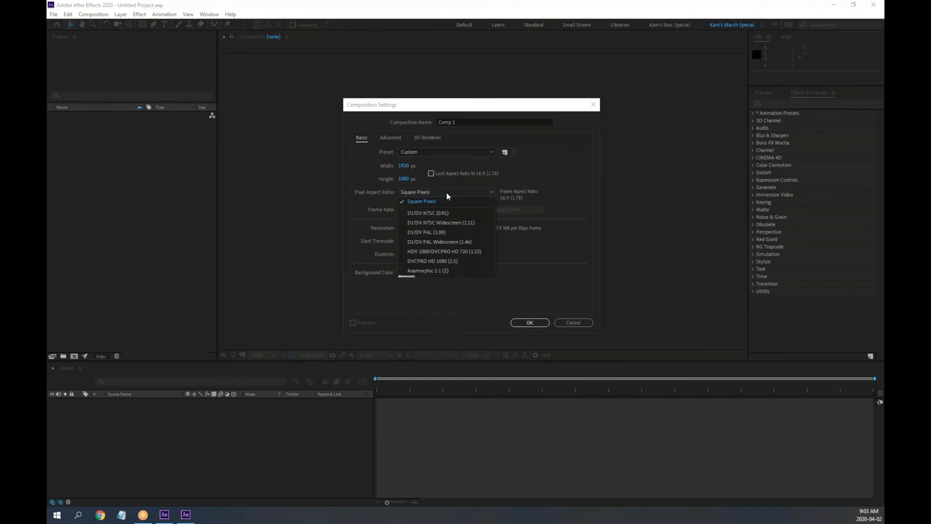
pyautogui.click(441, 201)
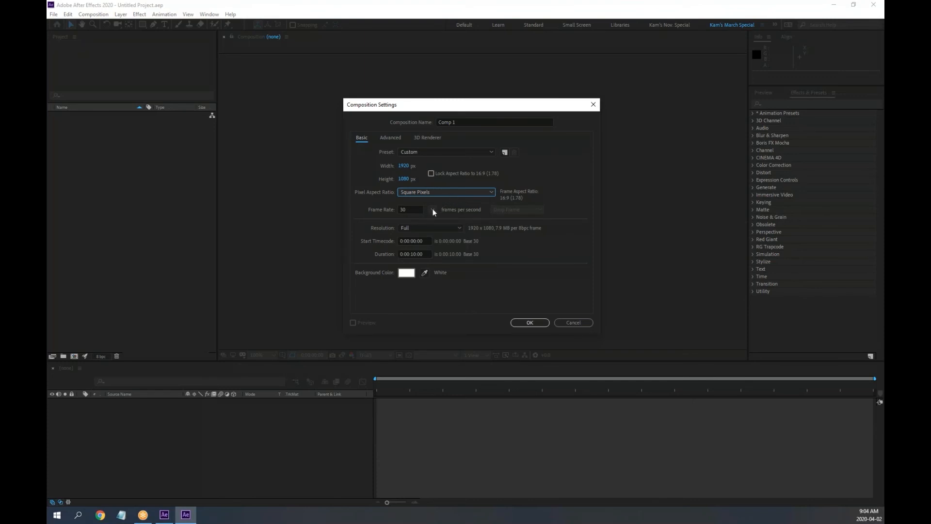
# Step: Set the composition's frame rate to 24 frames per second and keep its resolution at Full
pyautogui.click(433, 210)
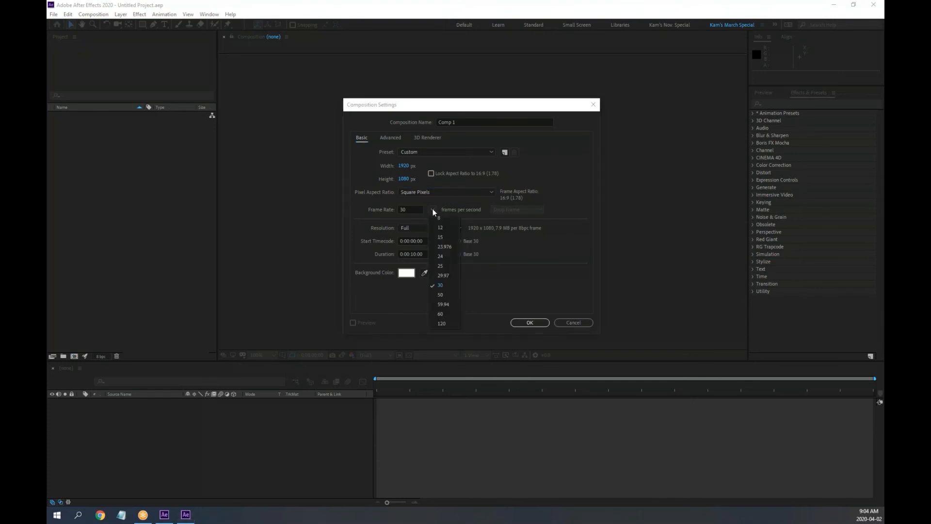
pyautogui.click(441, 256)
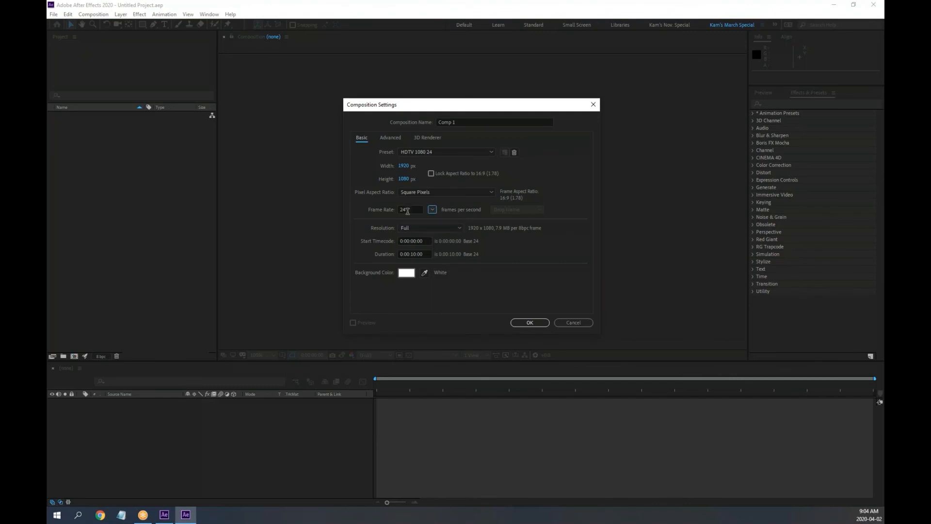
pyautogui.click(428, 227)
pyautogui.click(428, 227)
pyautogui.click(427, 241)
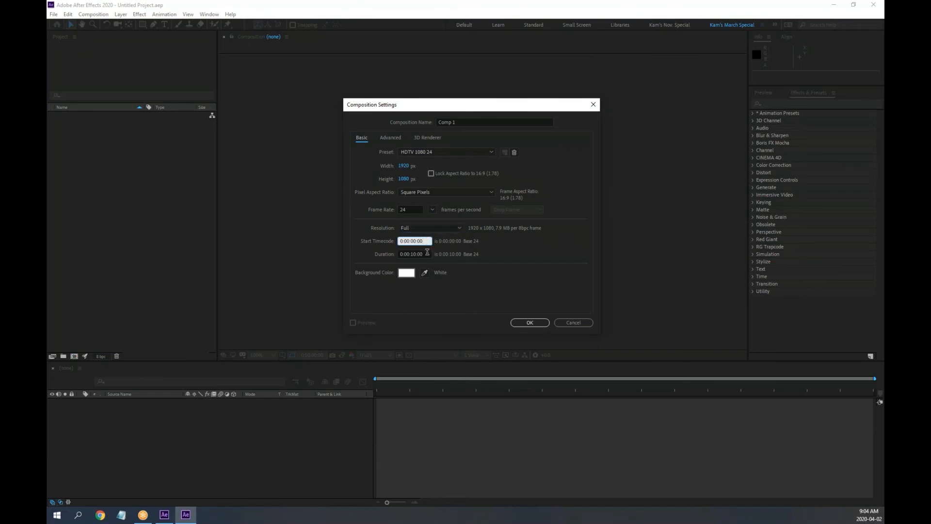
pyautogui.click(428, 252)
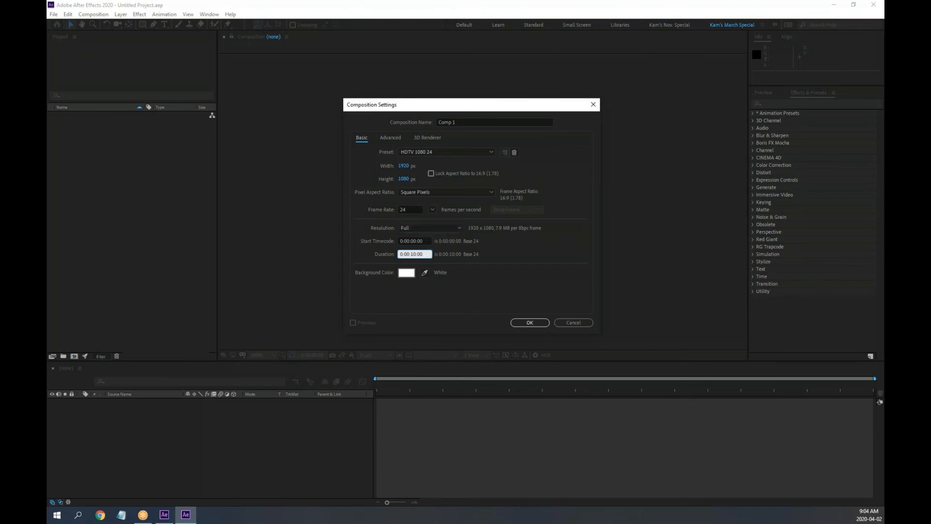
# Step: Set the composition's background color to black (000000)
pyautogui.click(406, 273)
pyautogui.moveTo(210, 205); pyautogui.dragTo(242, 284)
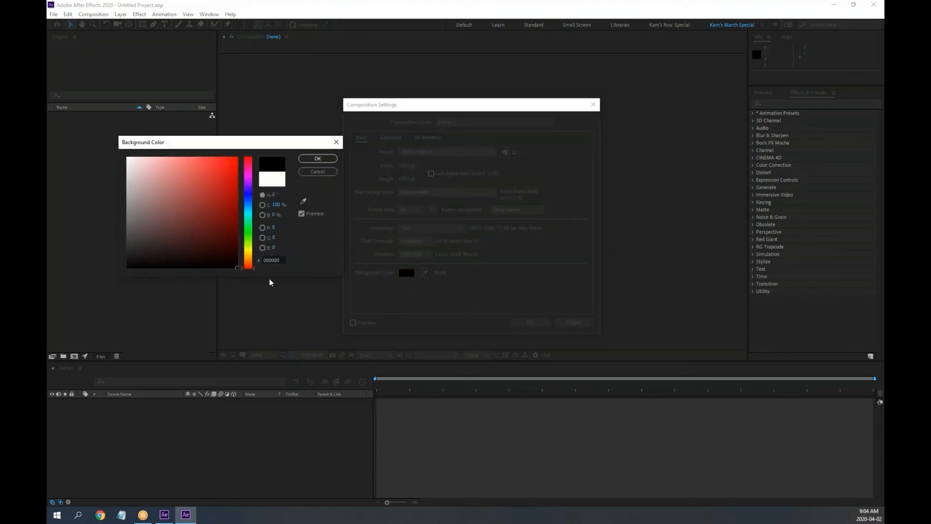
pyautogui.click(318, 158)
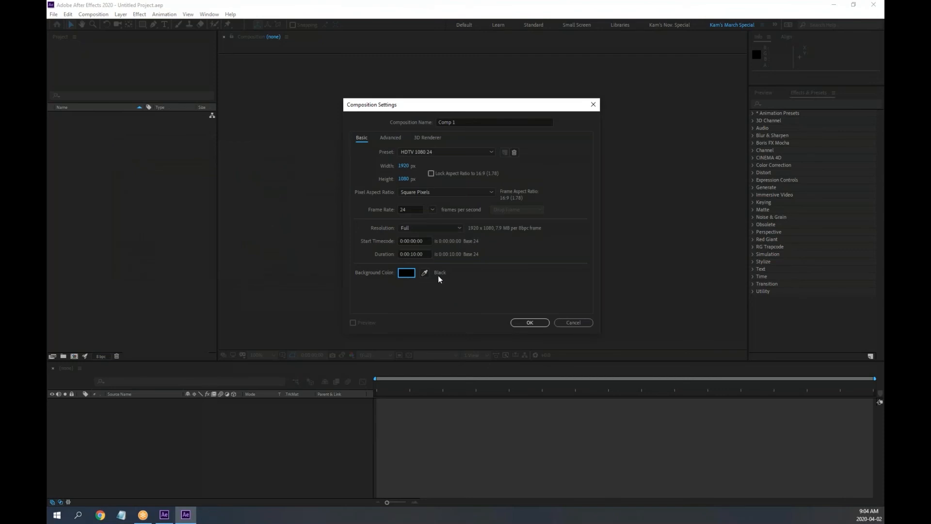
# Step: Review the advanced composition settings and choose Classic 3D as the 3D renderer
pyautogui.click(391, 139)
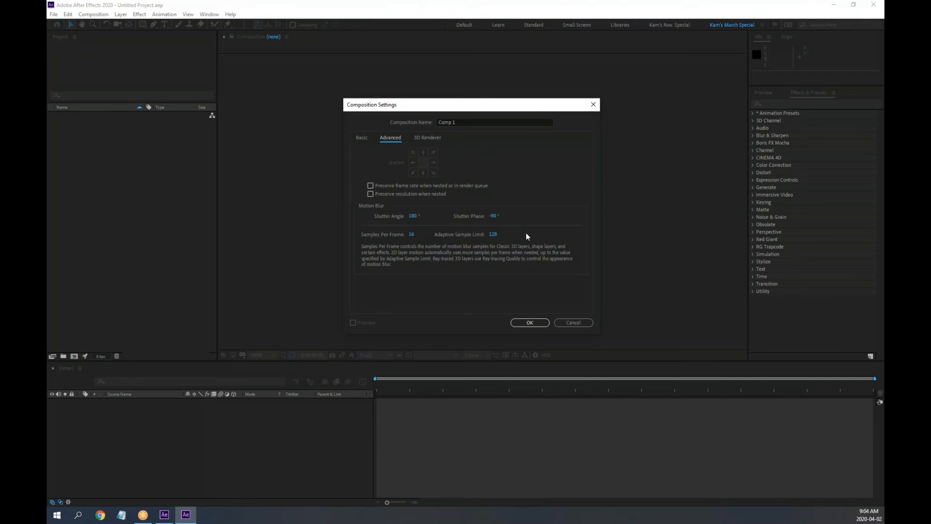
pyautogui.click(432, 138)
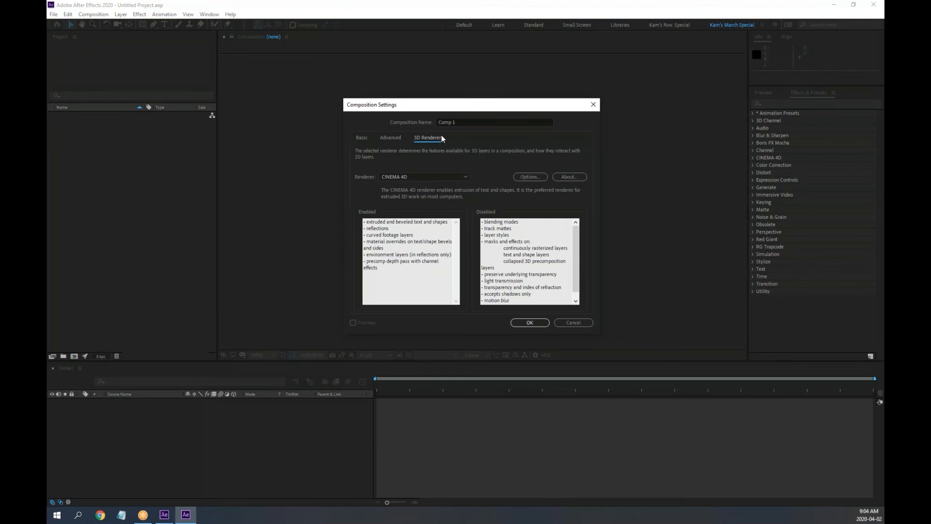
pyautogui.click(465, 177)
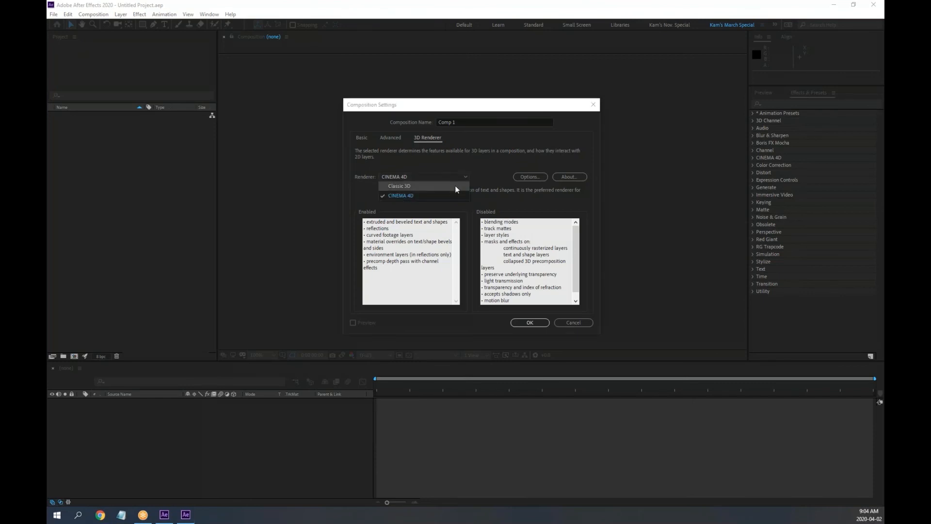
pyautogui.click(455, 186)
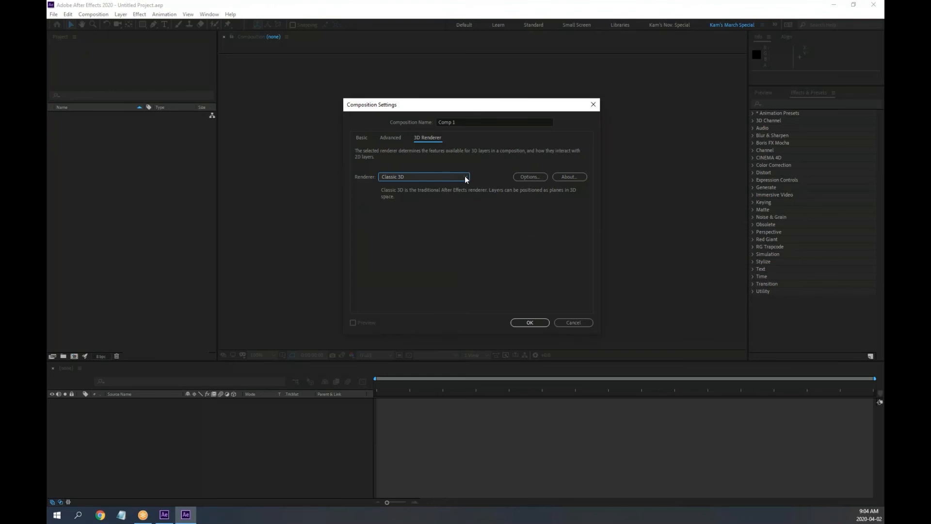
pyautogui.click(465, 176)
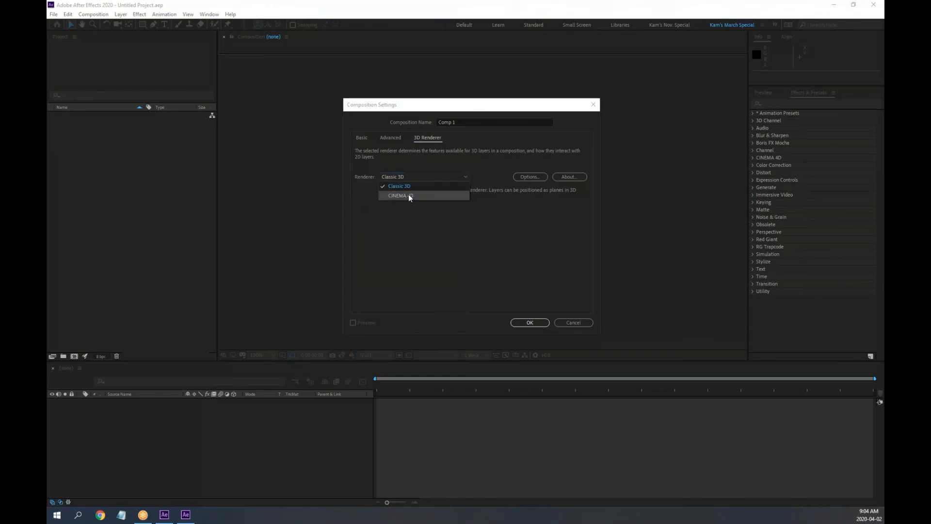
pyautogui.click(408, 194)
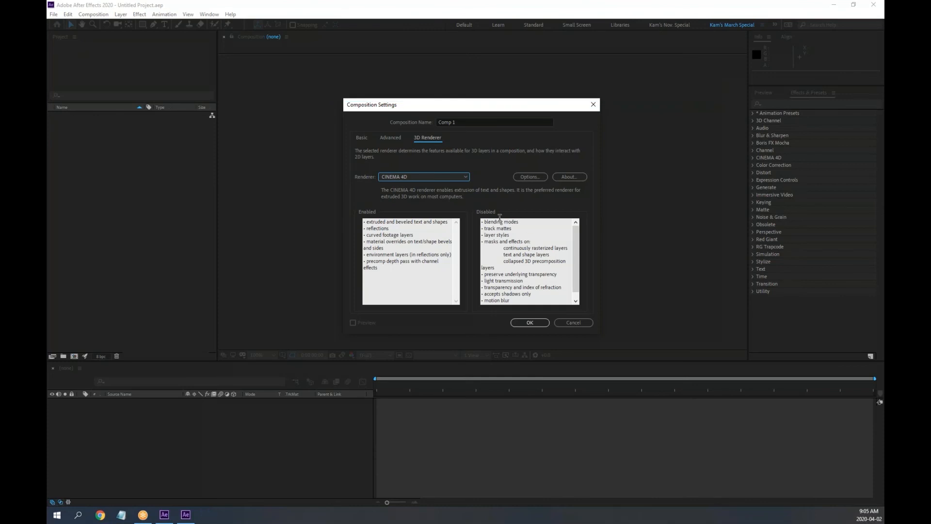
pyautogui.click(426, 176)
pyautogui.click(405, 185)
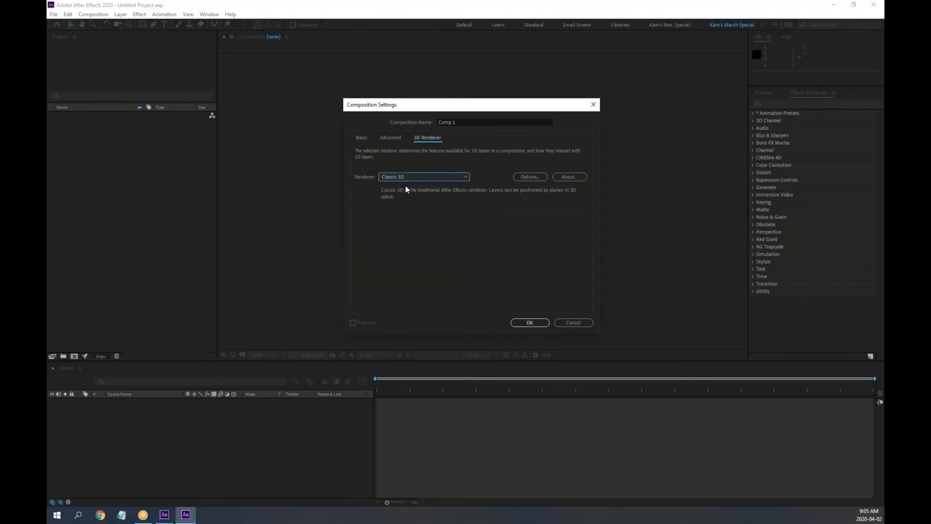
# Step: Keep the Classic 3D shadow map resolution at Comp Size and create the composition
pyautogui.click(526, 177)
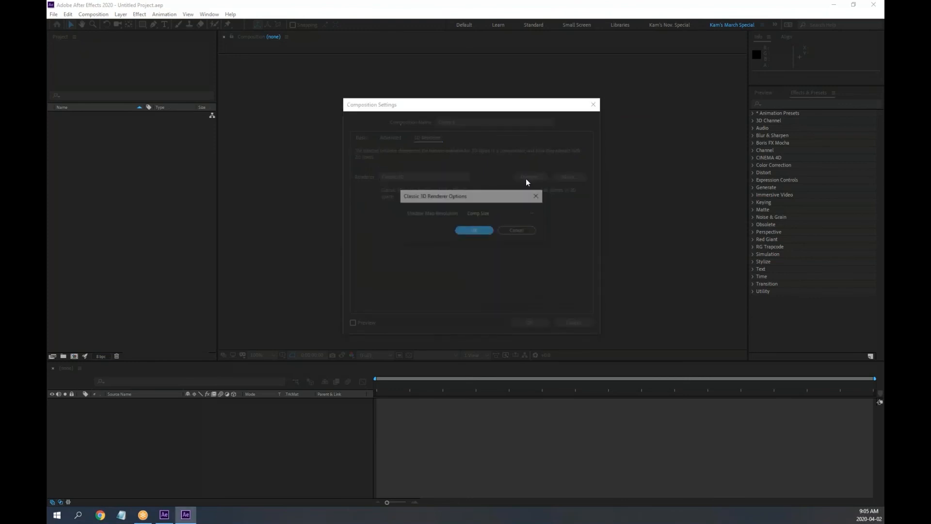
pyautogui.click(507, 214)
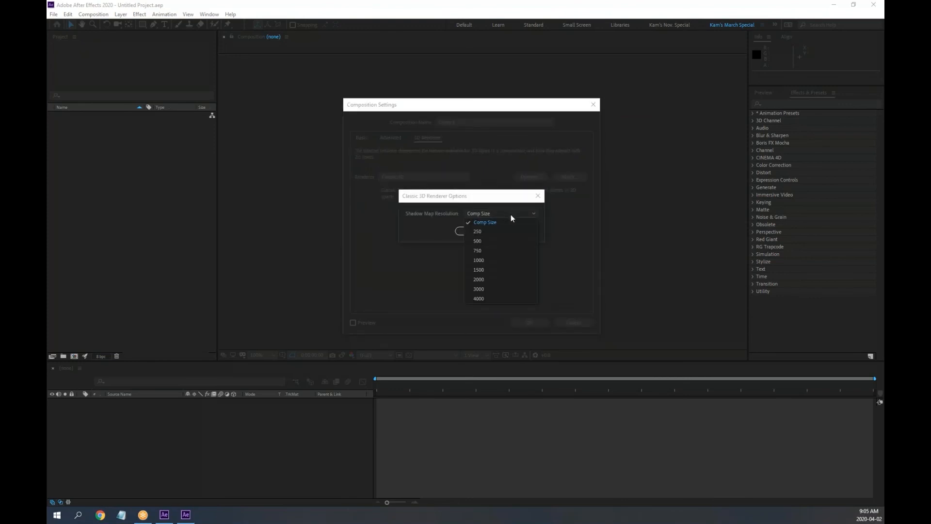
pyautogui.click(485, 223)
pyautogui.click(479, 231)
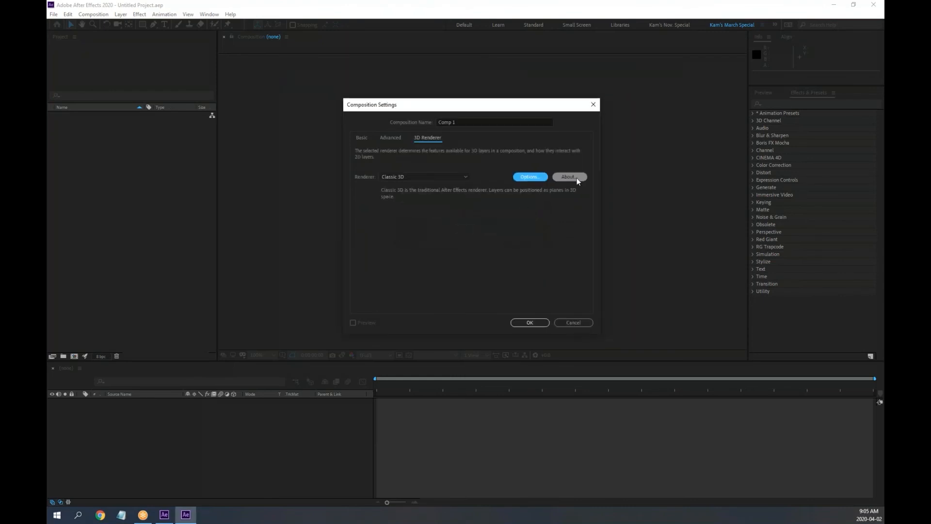
pyautogui.click(530, 323)
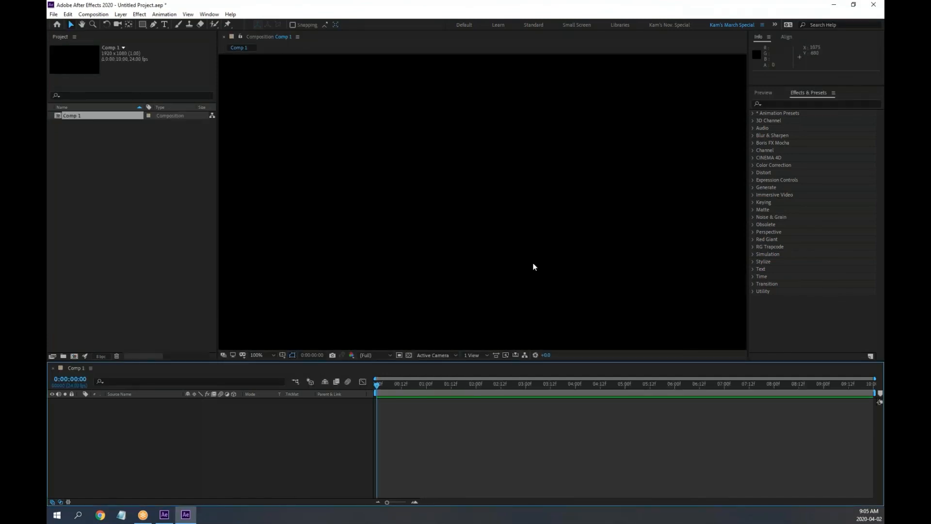
# Step: Fit the whole composition frame in view at 50% magnification and select Comp 1 in the project
pyautogui.press(',')
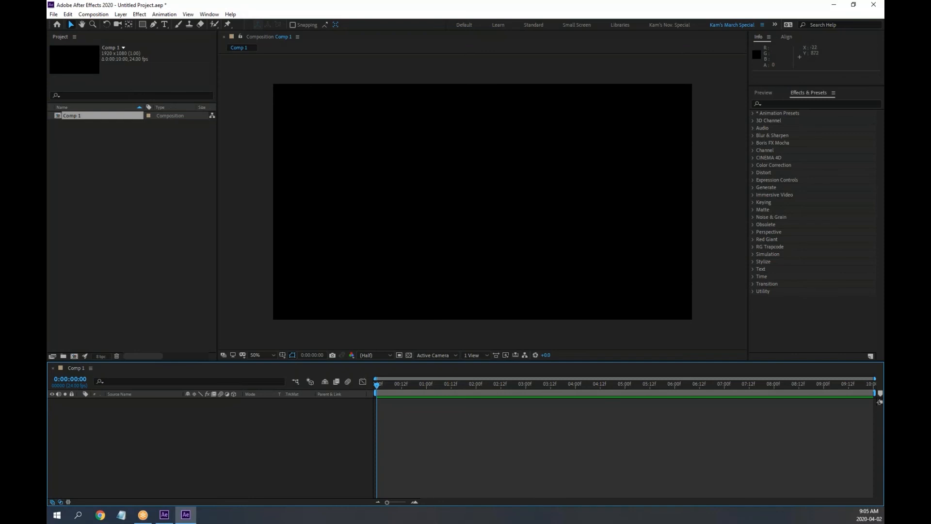
pyautogui.hotkey('alt', 'Tab')
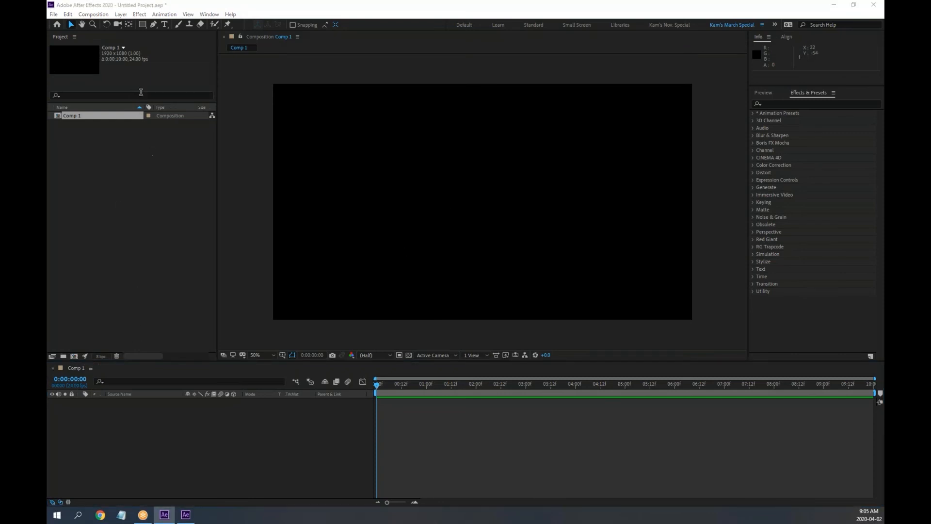
pyautogui.click(72, 115)
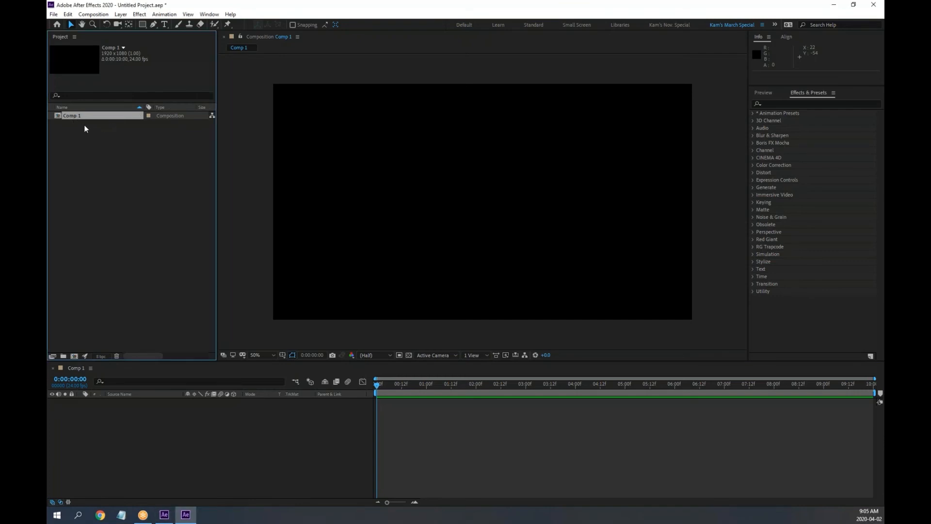
# Step: Rename the Comp 1 composition as "Solar system" in the project
pyautogui.press('Return')
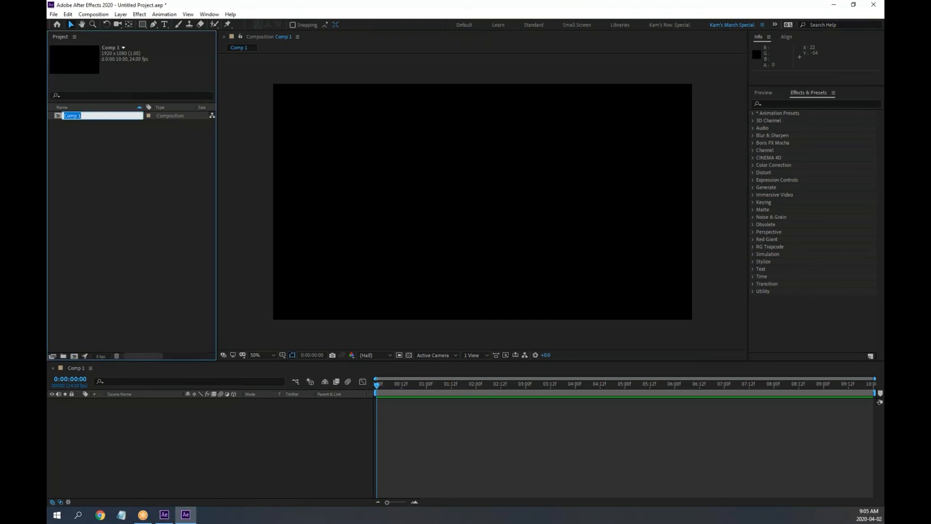
pyautogui.write('Solar system')
pyautogui.press('Return')
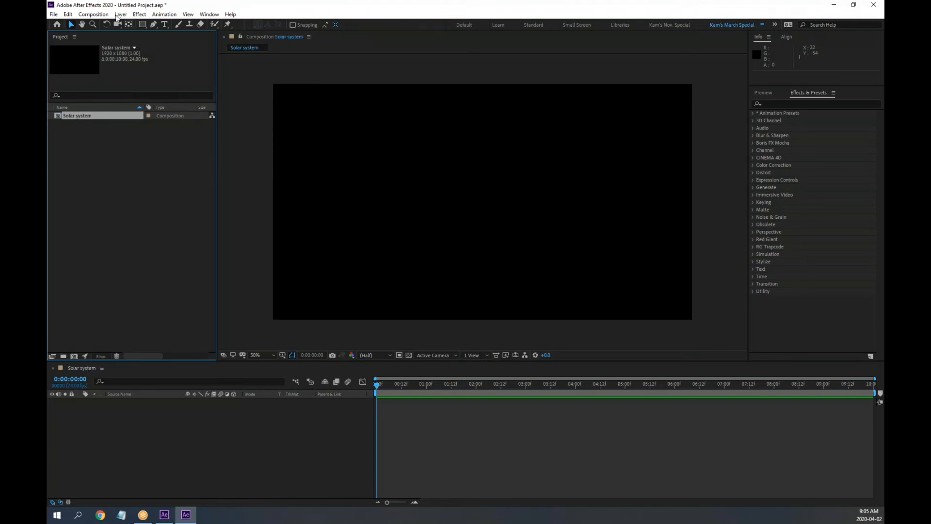
# Step: Create a second composition named Earth with a width of 1080 px for a square 1080 by 1080 frame
pyautogui.click(93, 15)
pyautogui.click(102, 25)
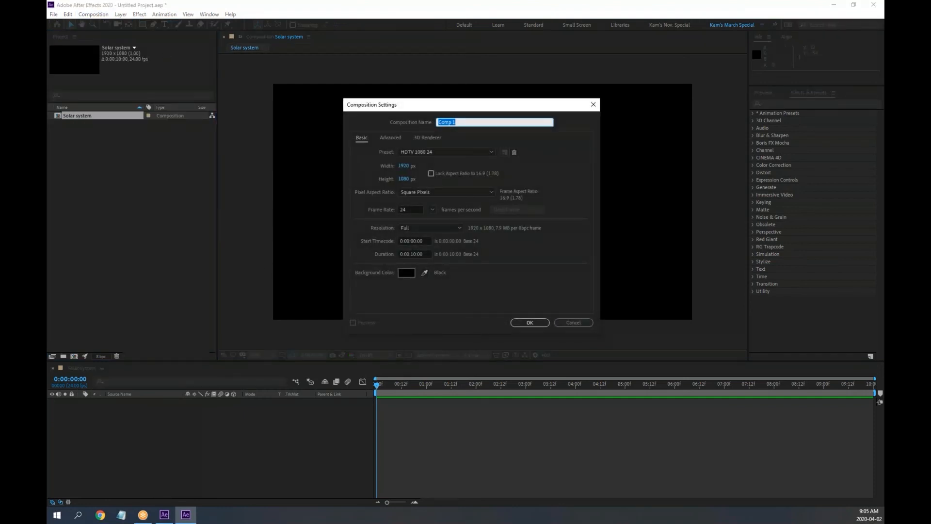
pyautogui.hotkey('alt', 'Tab')
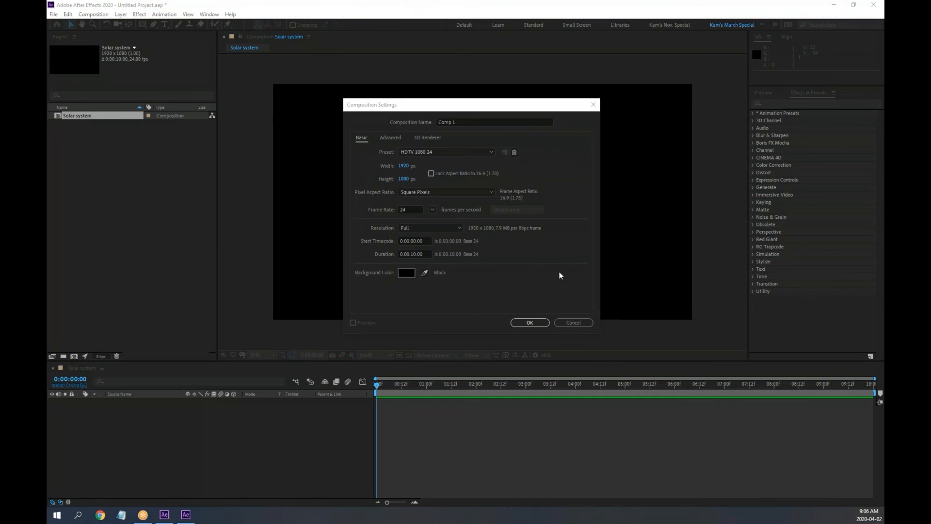
pyautogui.click(409, 166)
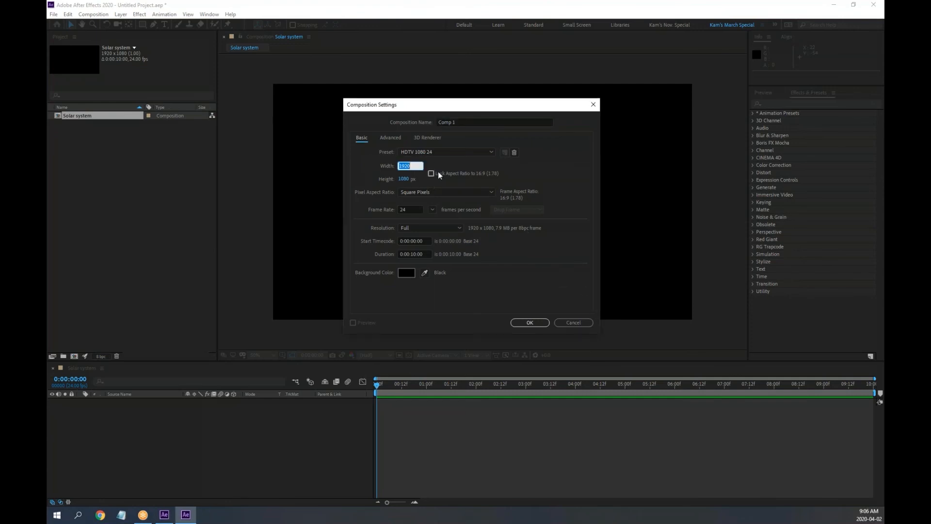
pyautogui.write('1080')
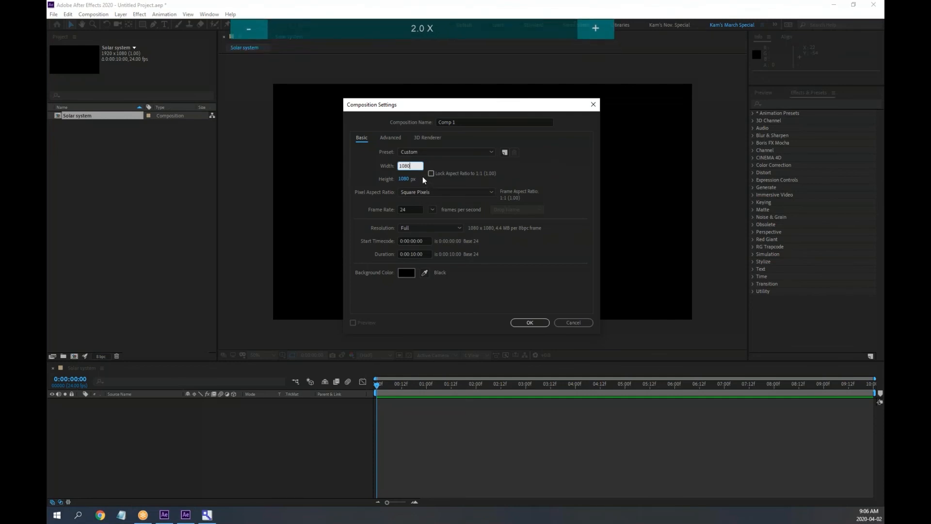
pyautogui.moveTo(459, 123); pyautogui.dragTo(432, 124)
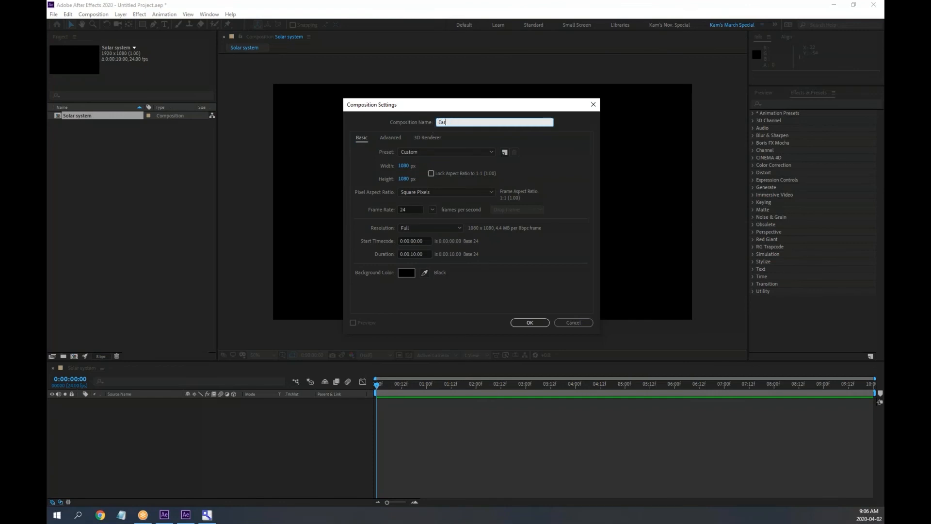
pyautogui.write('Earth')
pyautogui.click(530, 323)
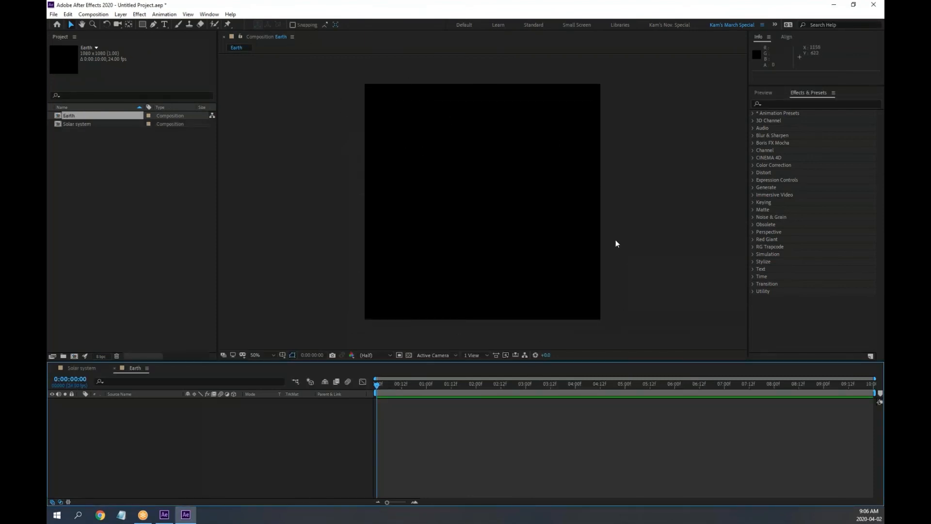
# Step: Show the transparency grid behind the Earth composition and make the timeline area slightly taller
pyautogui.click(409, 355)
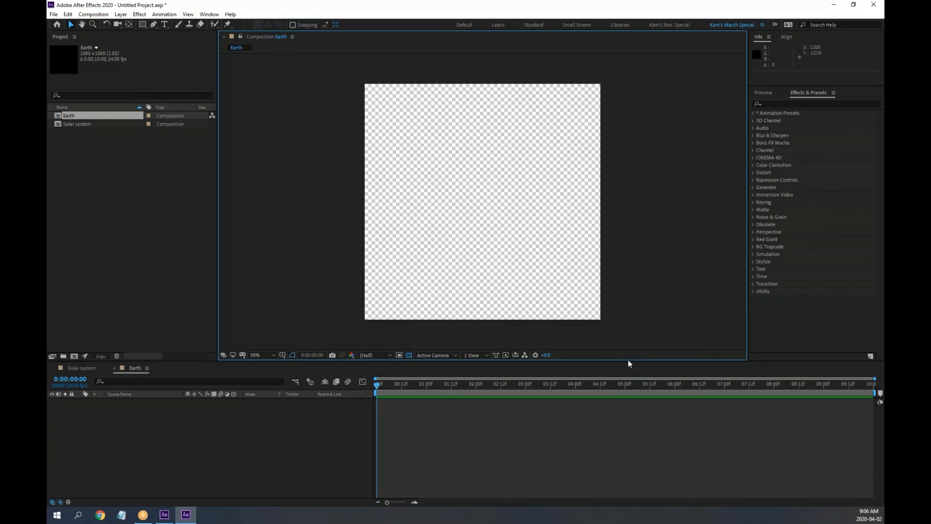
pyautogui.moveTo(628, 360); pyautogui.dragTo(626, 335)
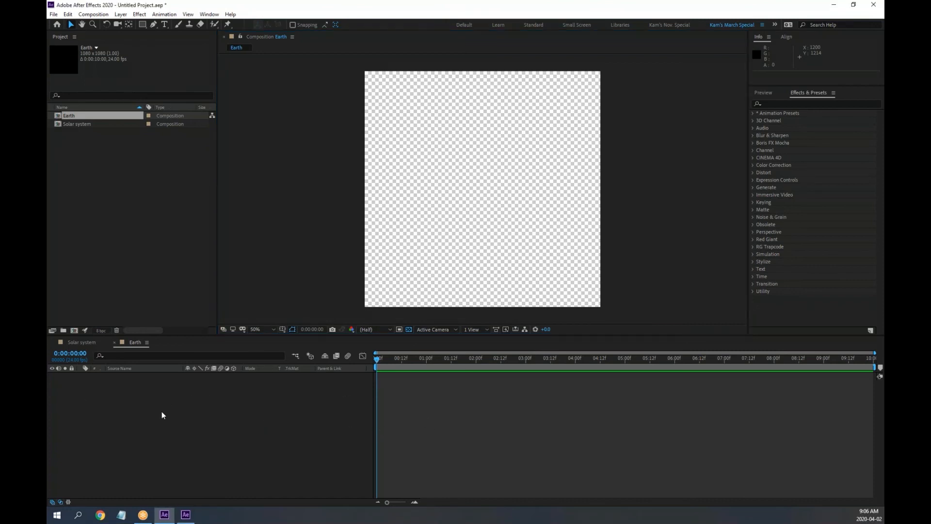
pyautogui.moveTo(113, 392)
pyautogui.mouseDown()
pyautogui.moveTo(325, 490)
pyautogui.moveTo(333, 479)
pyautogui.mouseUp()
# Step: Add a comp-sized solid named Lower to the Earth composition, colored red (FA0000)
pyautogui.rightClick(143, 404)
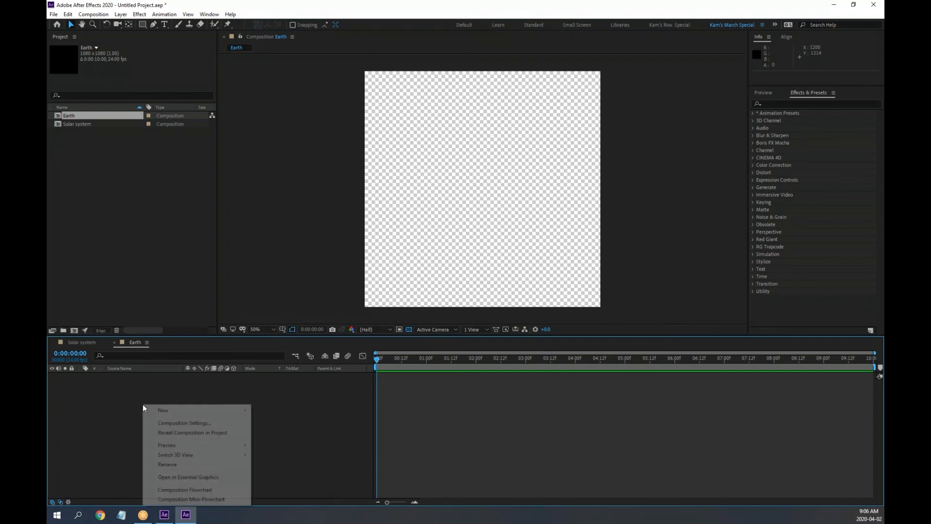
pyautogui.moveTo(204, 411)
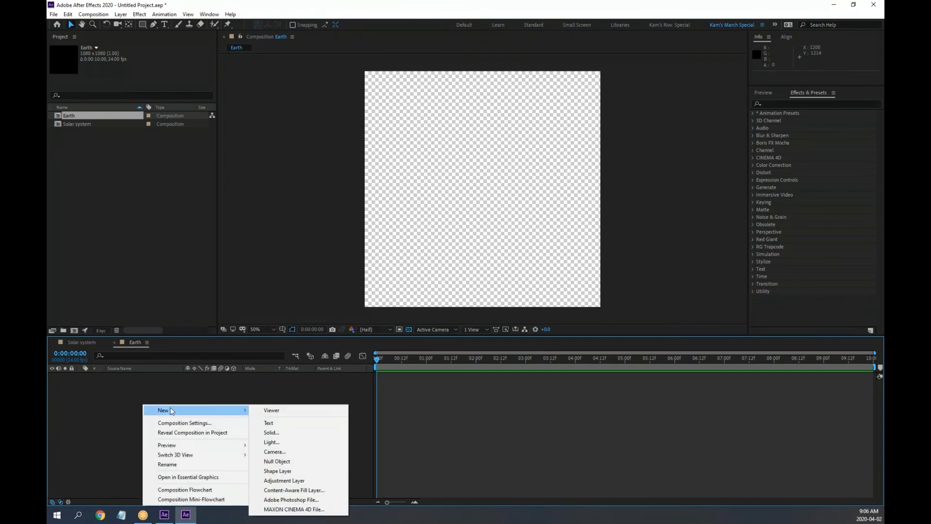
pyautogui.click(295, 432)
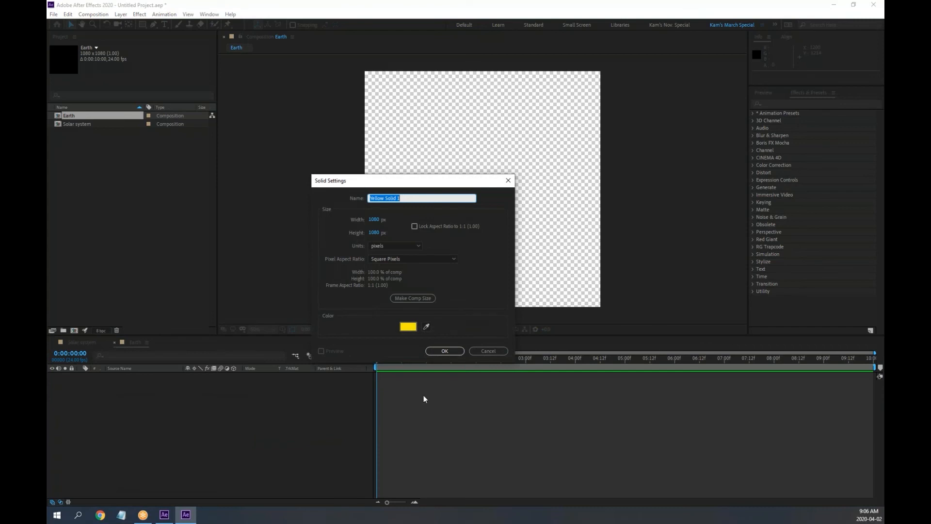
pyautogui.click(409, 326)
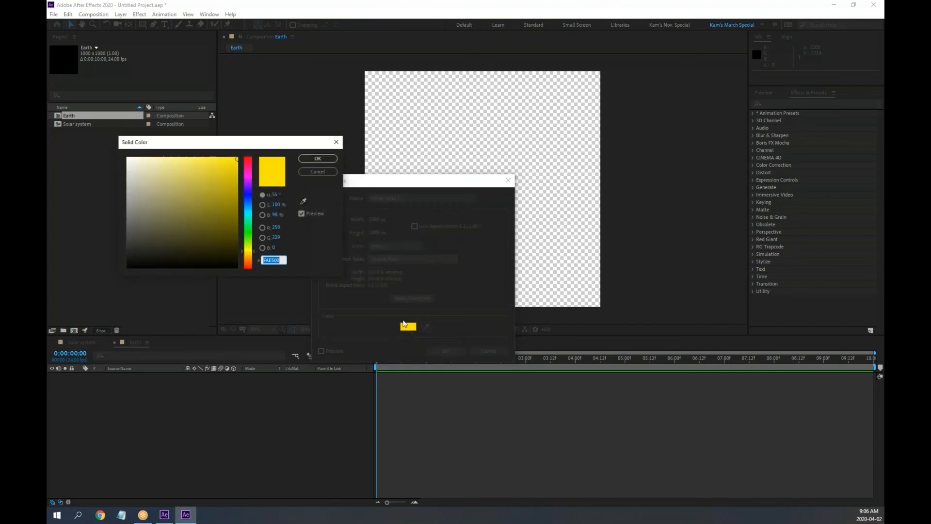
pyautogui.moveTo(248, 161); pyautogui.dragTo(251, 149)
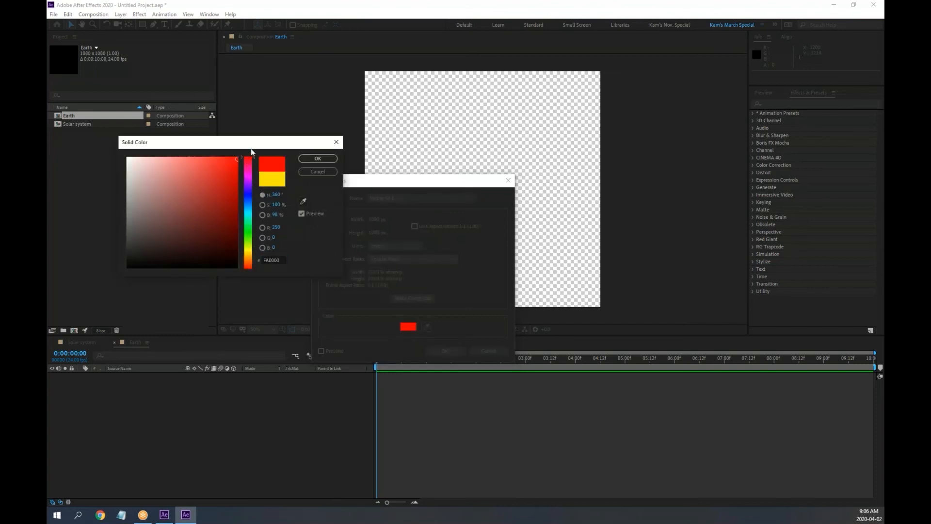
pyautogui.click(327, 161)
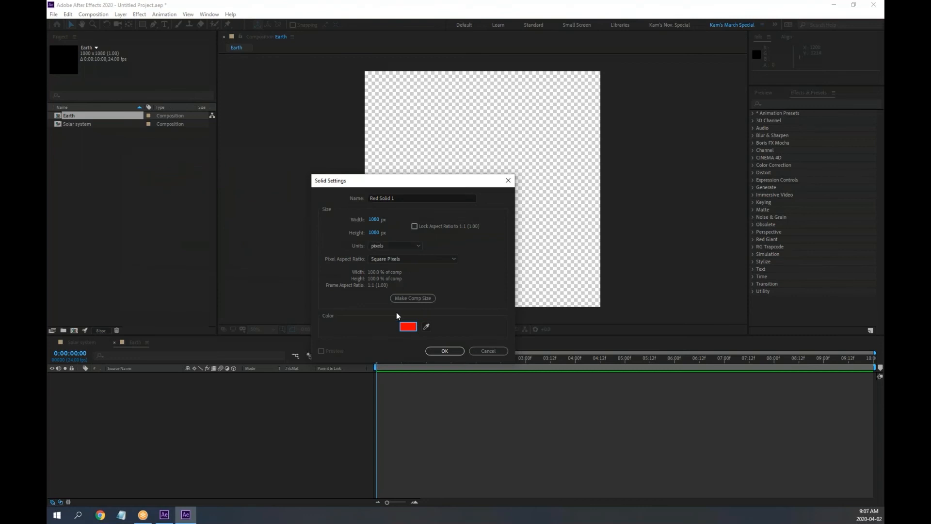
pyautogui.moveTo(390, 197); pyautogui.dragTo(359, 197)
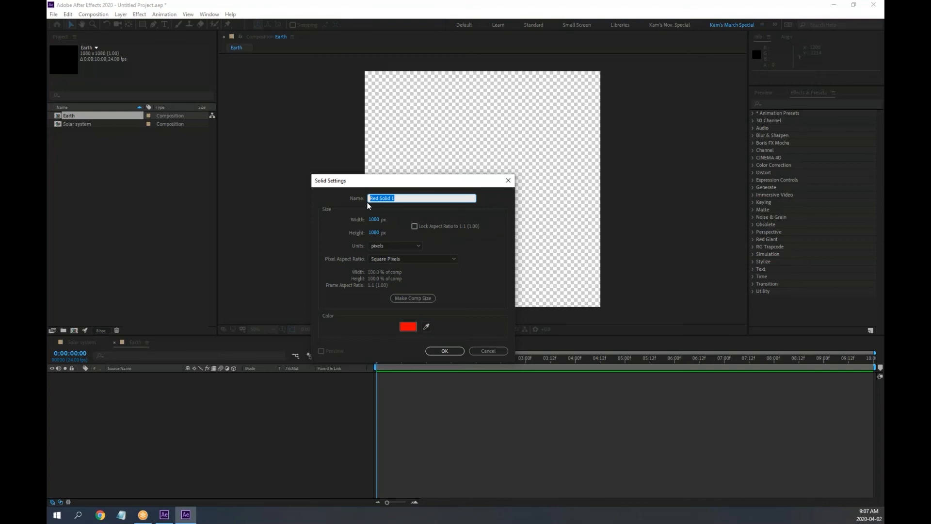
pyautogui.write('Lower')
pyautogui.press('Return')
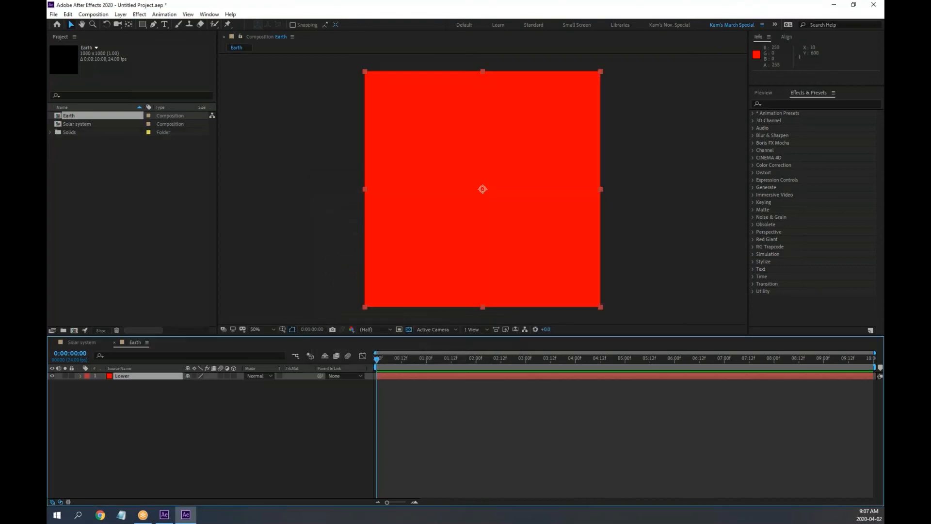
# Step: Find the Stroke effect under Generate and apply it to the Lower solid, leaving its path at None
pyautogui.click(163, 514)
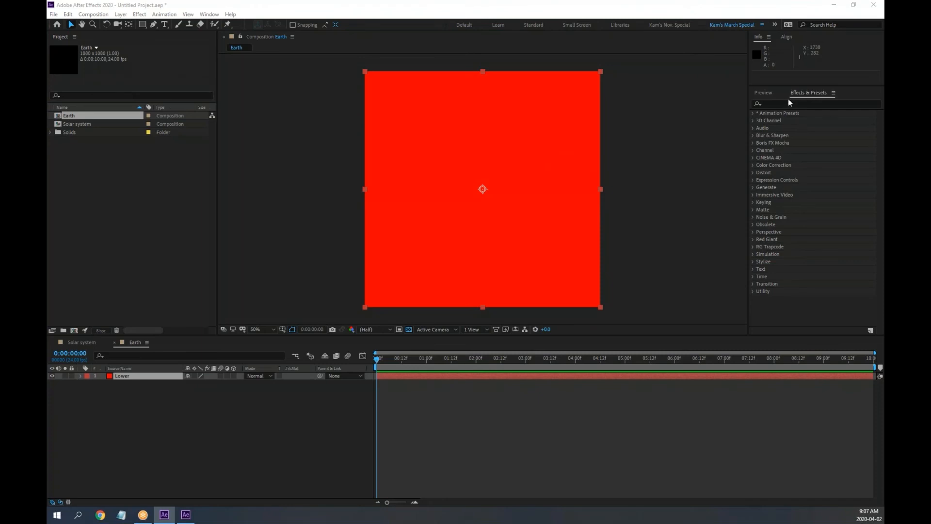
pyautogui.click(771, 103)
pyautogui.write('stroke')
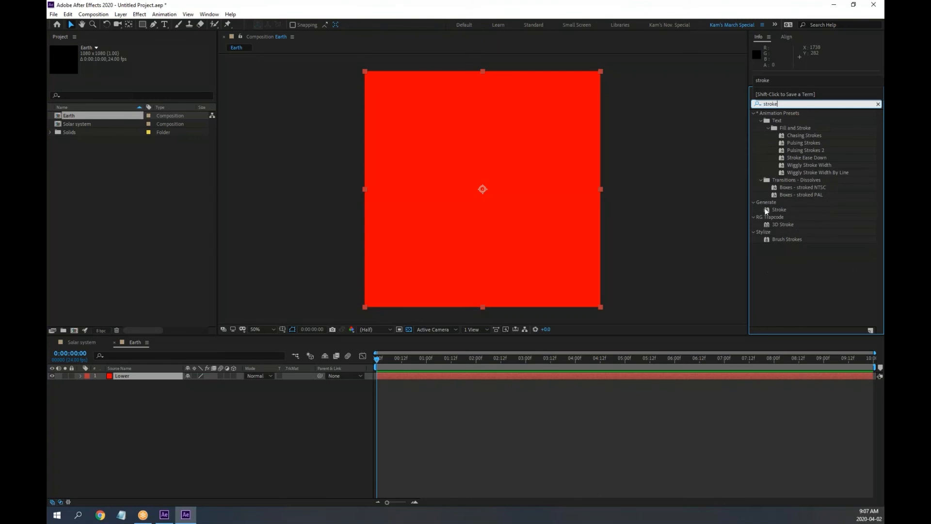
pyautogui.click(755, 114)
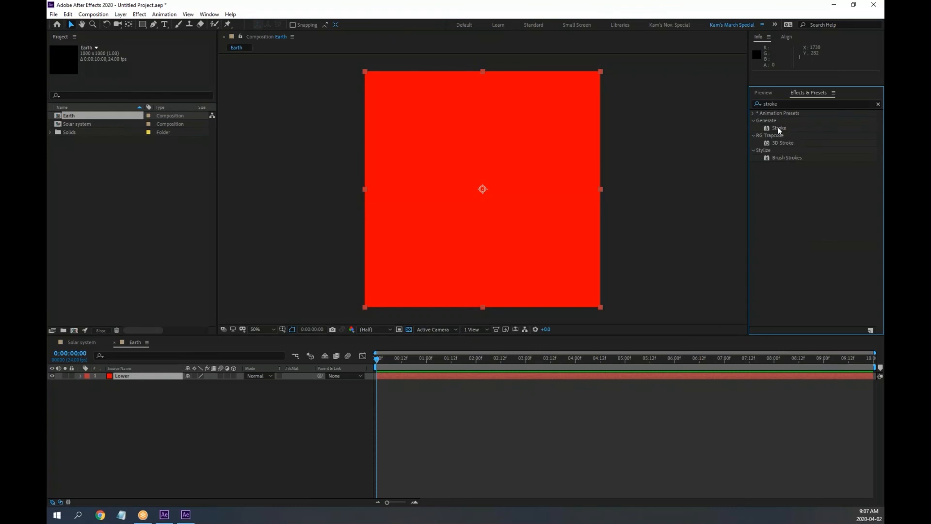
pyautogui.click(778, 129)
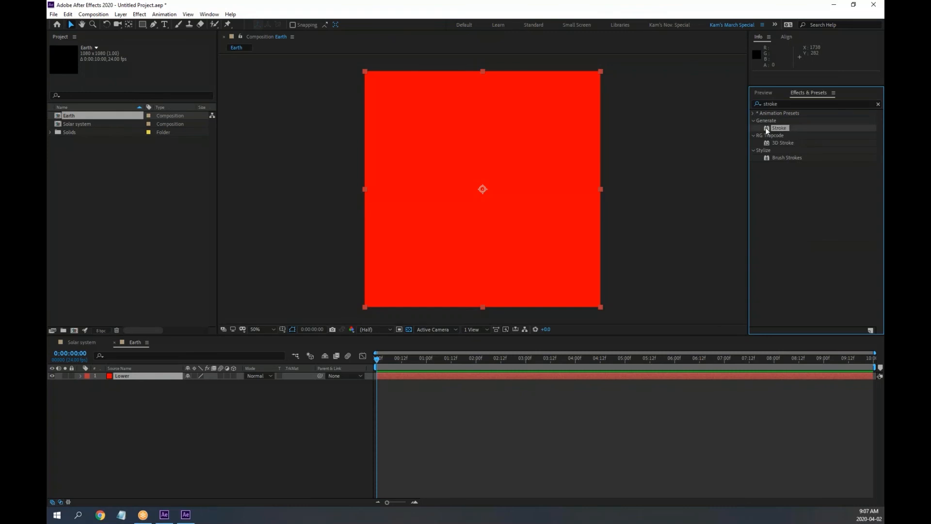
pyautogui.moveTo(766, 129); pyautogui.dragTo(534, 185)
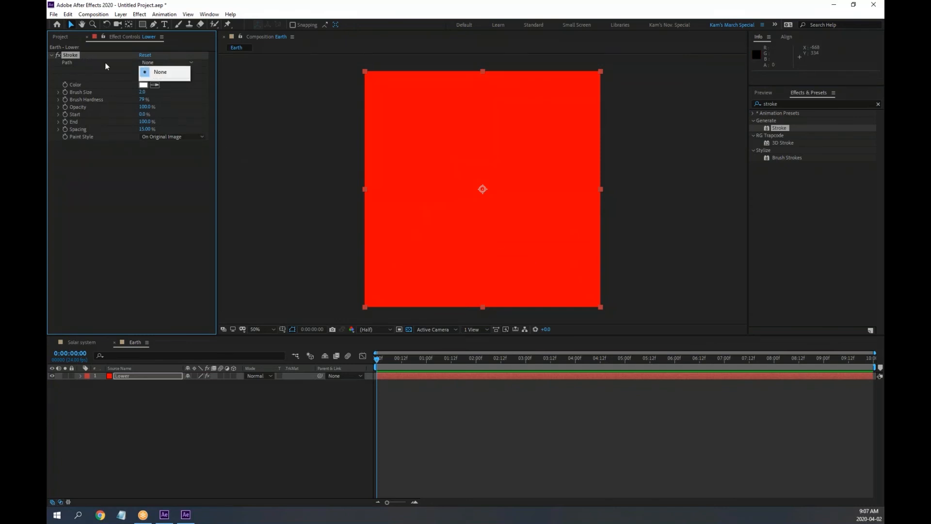
pyautogui.click(171, 76)
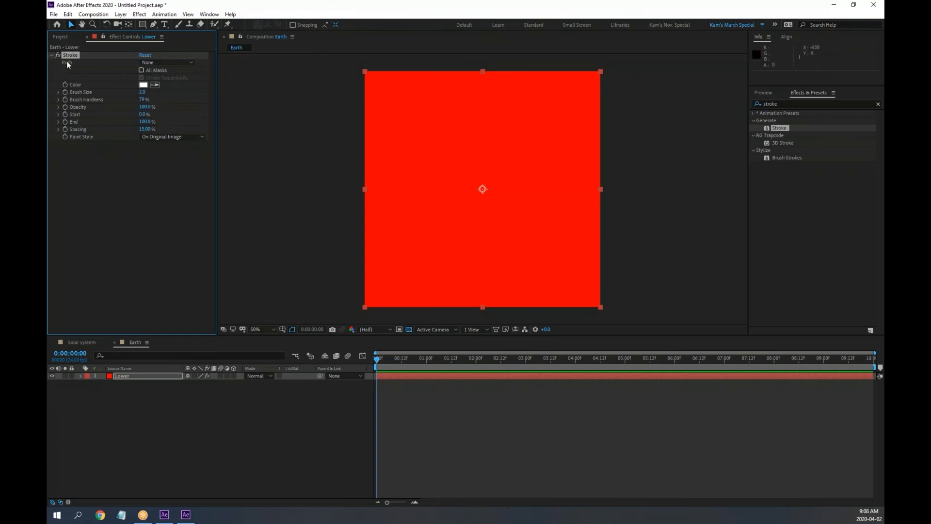
# Step: Draw a five-pointed star mask on the Lower layer with the Star tool, centered and filling most of the frame
pyautogui.click(123, 375)
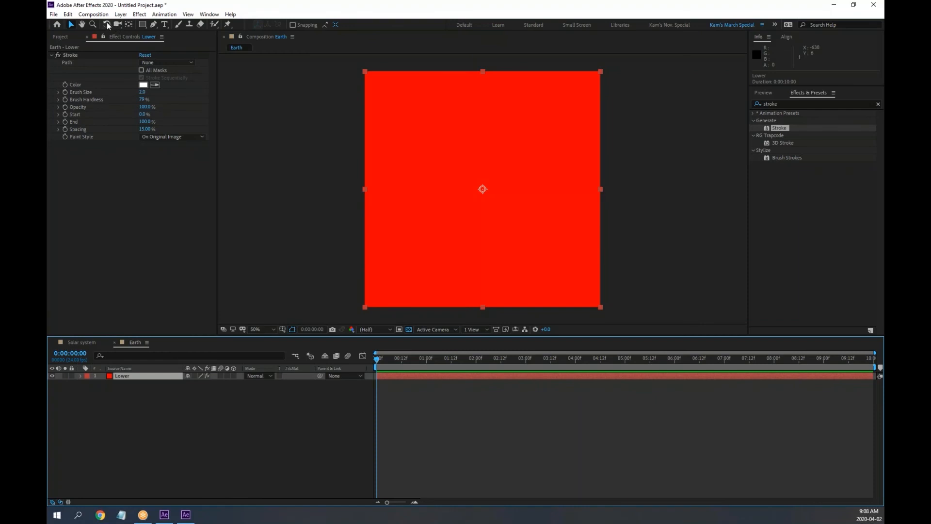
pyautogui.click(142, 25)
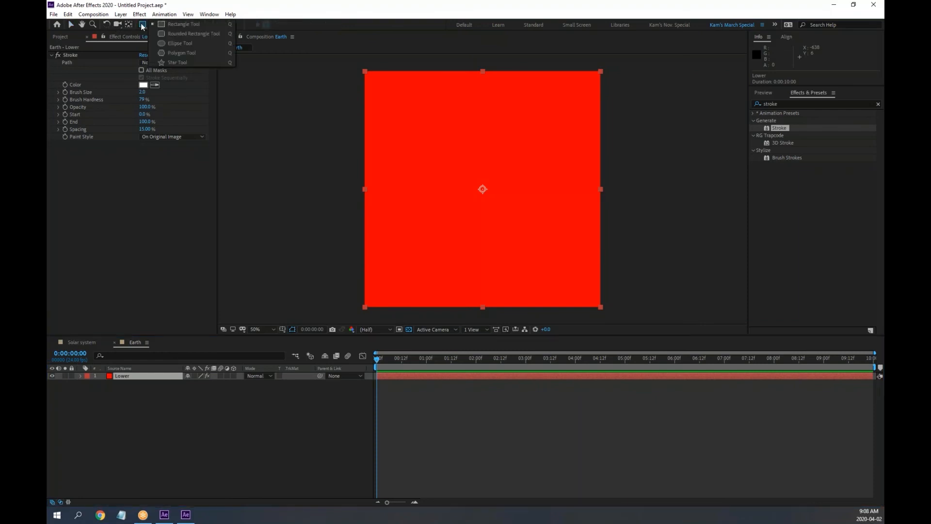
pyautogui.click(178, 62)
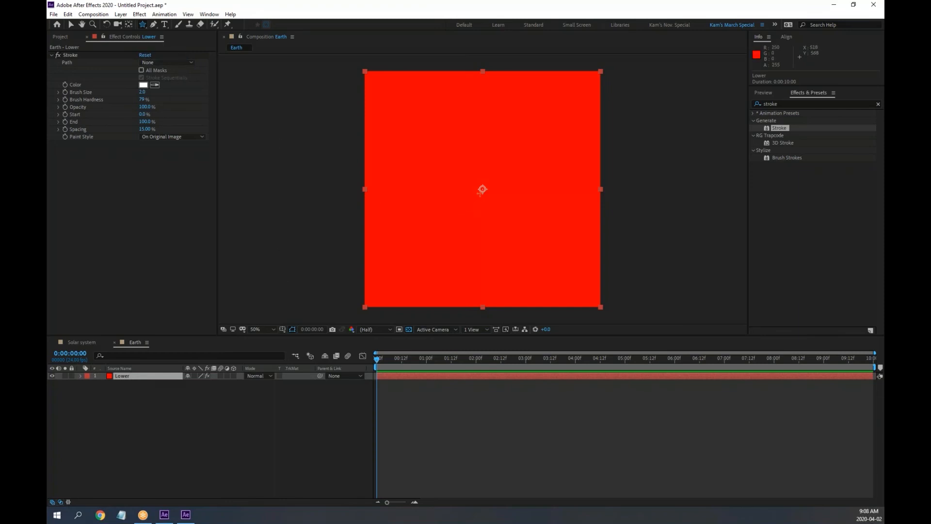
pyautogui.moveTo(483, 190); pyautogui.dragTo(544, 269)
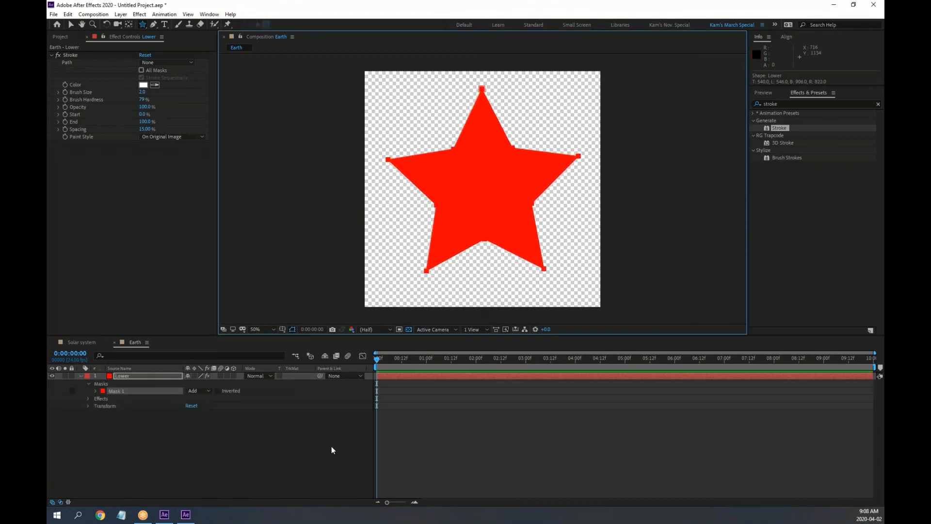
# Step: Change the star mask's outline color to yellow and turn off the transparency grid
pyautogui.click(103, 391)
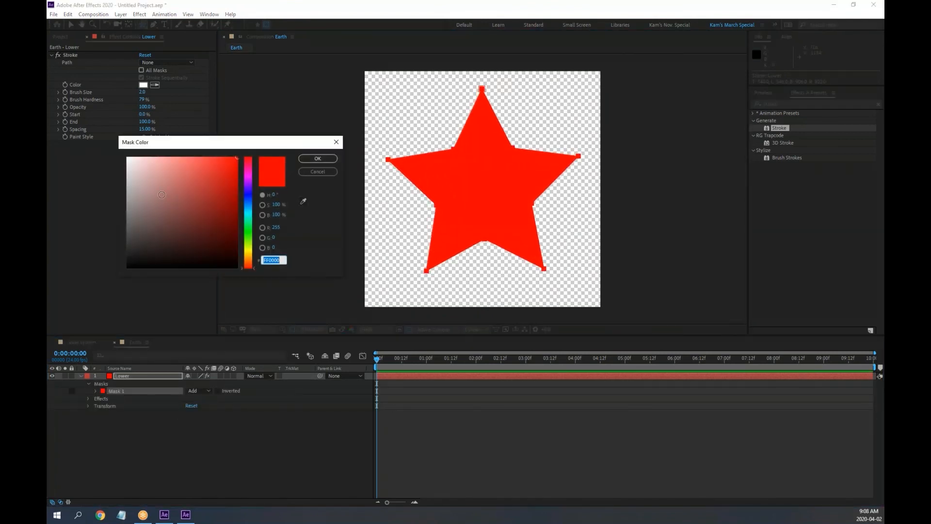
pyautogui.moveTo(253, 255); pyautogui.dragTo(250, 248)
pyautogui.click(316, 160)
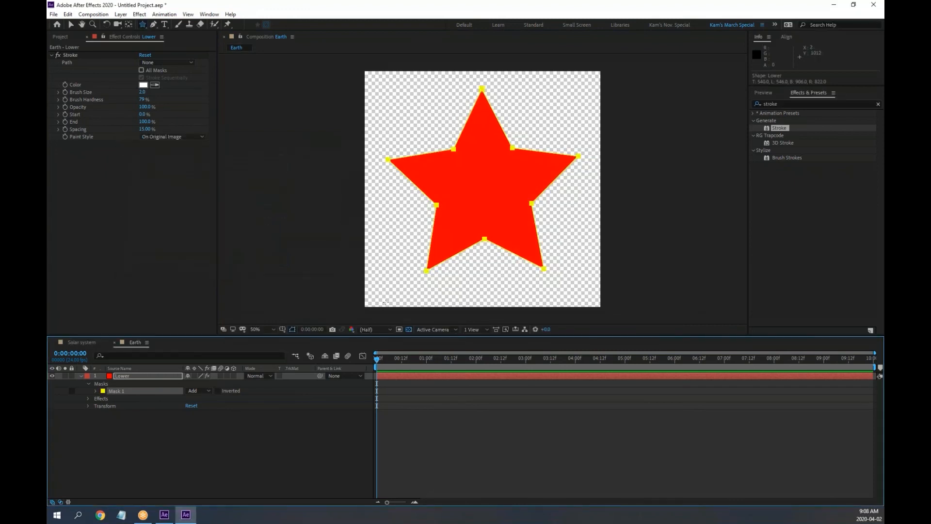
pyautogui.click(408, 330)
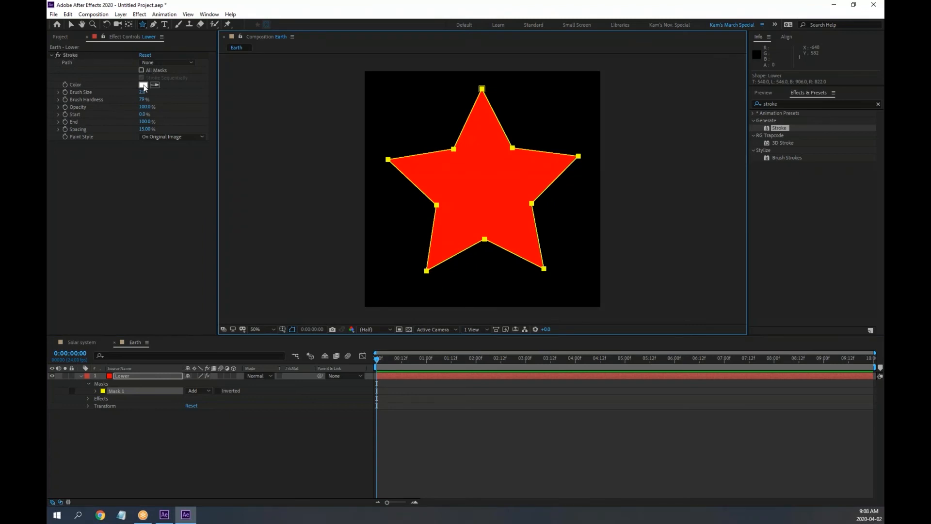
# Step: Set the Stroke effect's path on the Lower layer to the star-shaped Mask 1
pyautogui.press('.')
pyautogui.press('.')
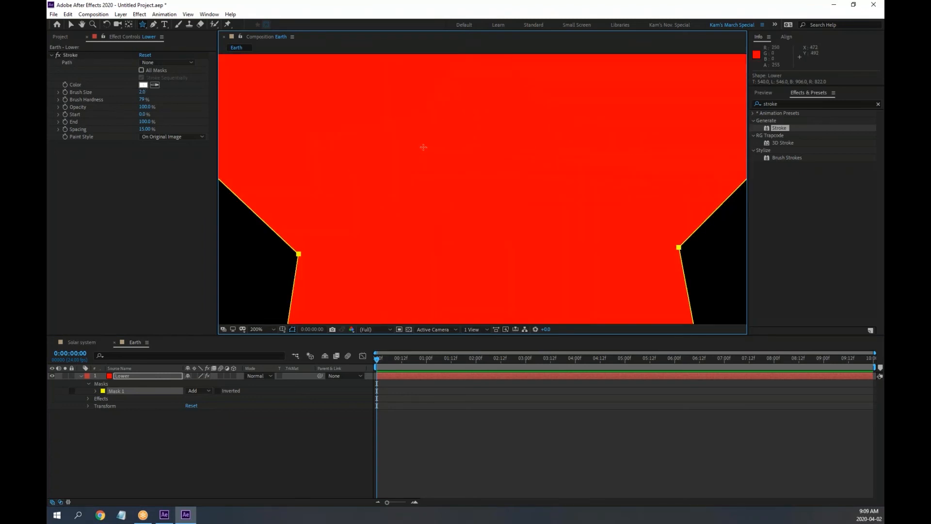
pyautogui.moveTo(282, 252); pyautogui.dragTo(447, 195)
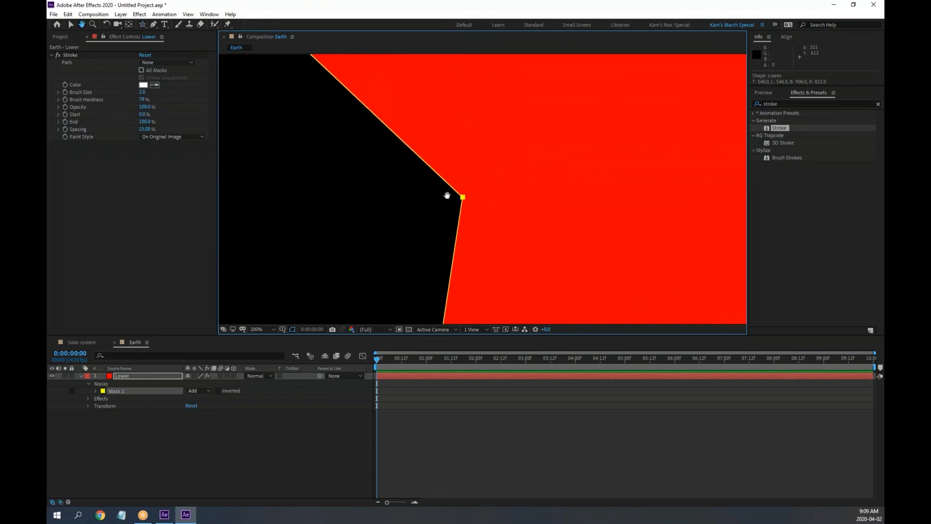
pyautogui.press(',')
pyautogui.moveTo(519, 140); pyautogui.dragTo(469, 215)
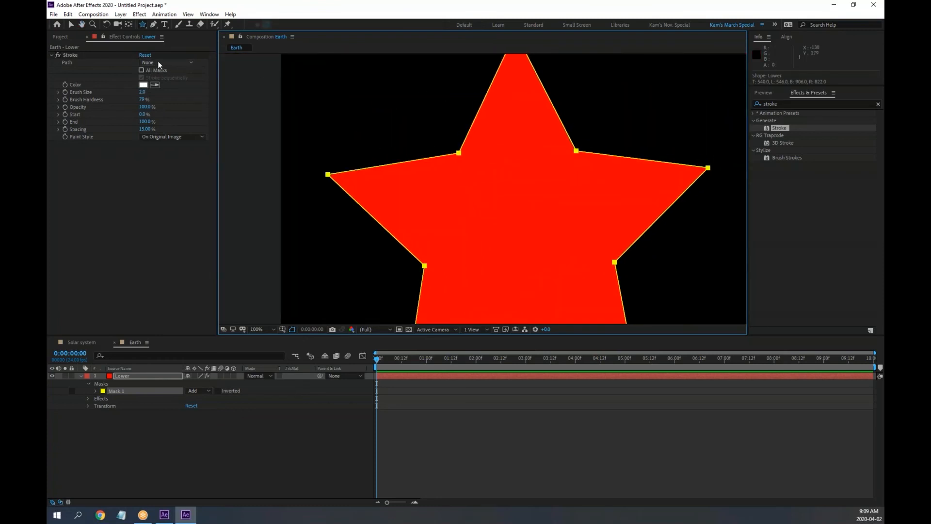
pyautogui.click(177, 62)
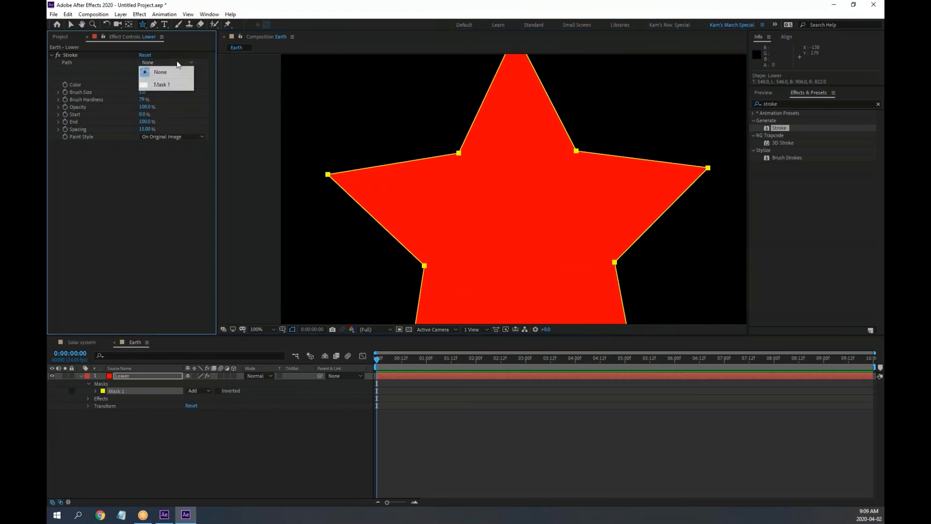
pyautogui.click(166, 86)
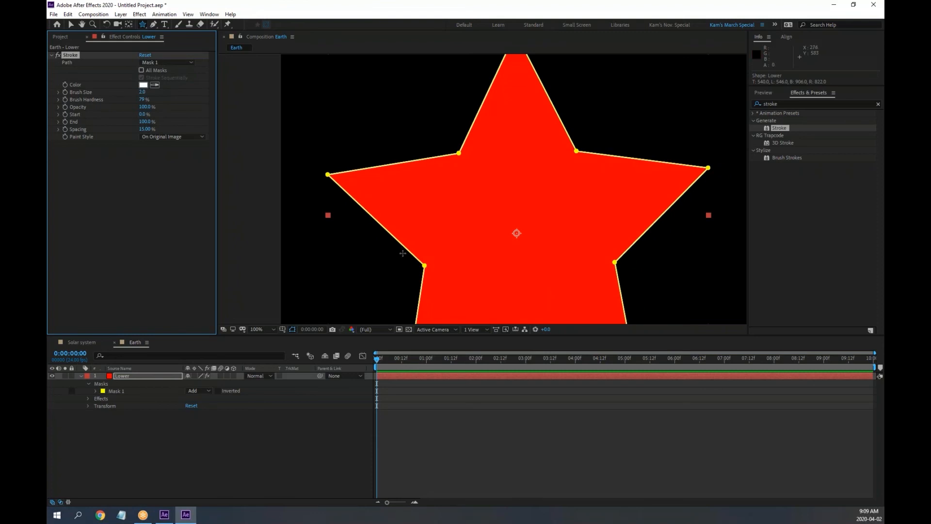
# Step: Inspect the stroke up close along the star's outline and raise its brush size to 15.9
pyautogui.press('.')
pyautogui.moveTo(359, 258); pyautogui.dragTo(515, 190)
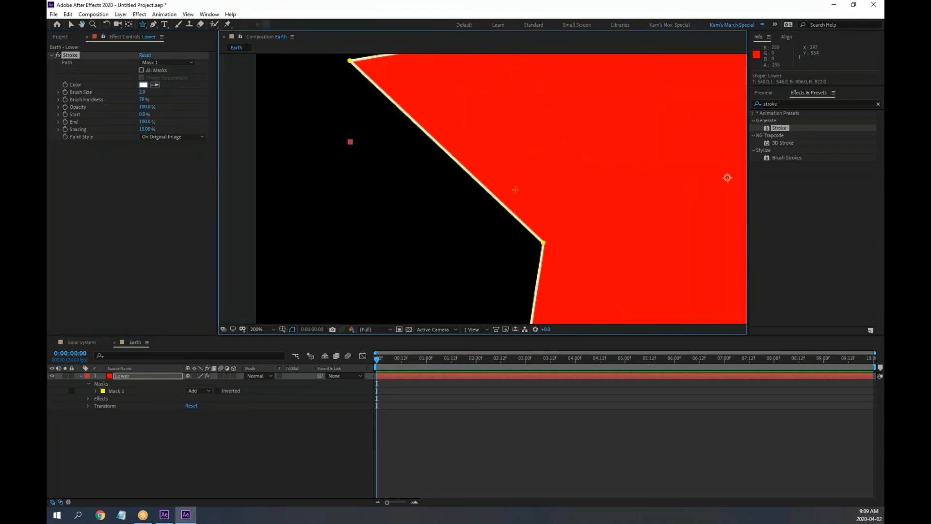
pyautogui.press('.')
pyautogui.press(',')
pyautogui.press(',')
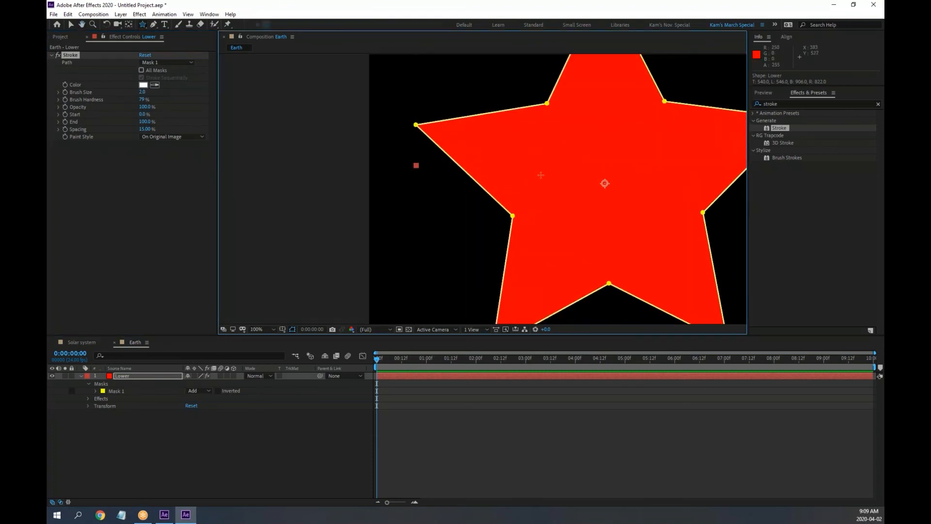
pyautogui.moveTo(564, 149); pyautogui.dragTo(441, 188)
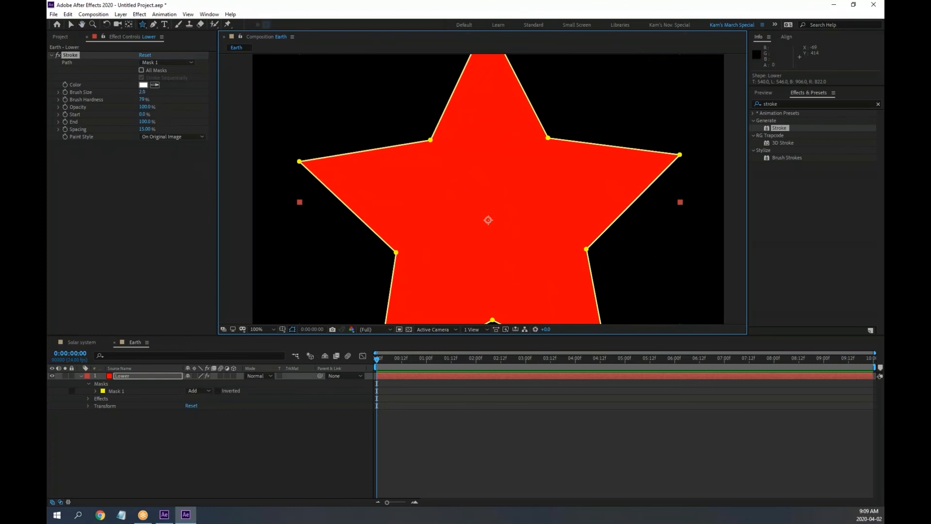
pyautogui.moveTo(143, 91); pyautogui.dragTo(206, 94)
pyautogui.press(',')
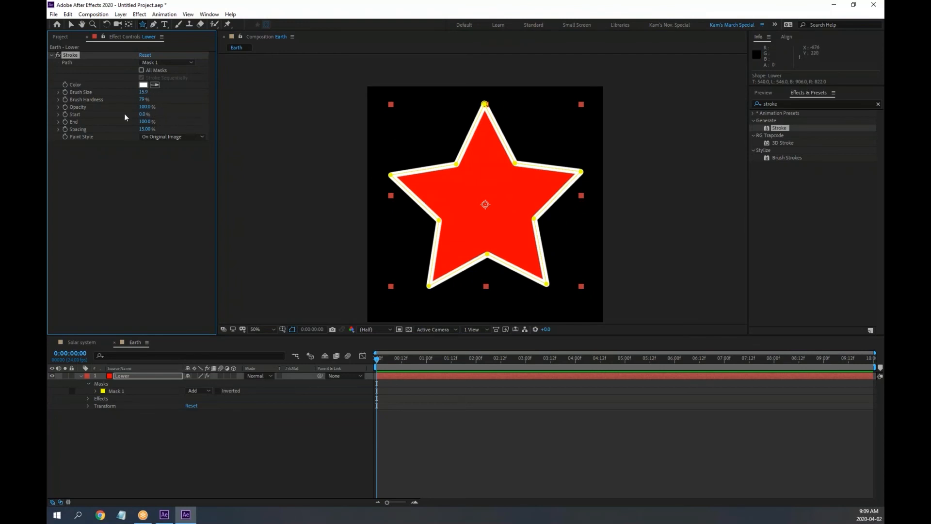
# Step: Lower the Stroke effect's brush hardness to 0% and settle it at 25%, checking the edge softness up close
pyautogui.moveTo(144, 99); pyautogui.dragTo(49, 99)
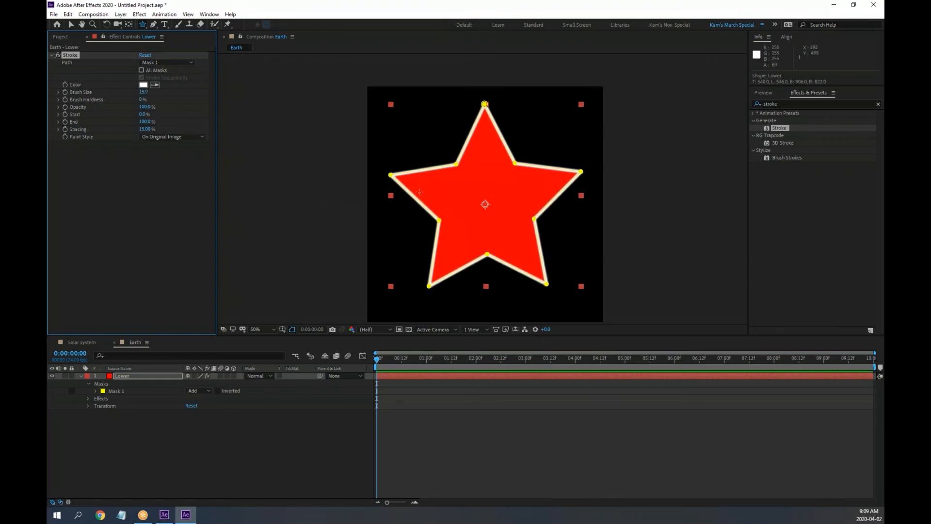
pyautogui.scroll(2, 412, 184)
pyautogui.moveTo(368, 135); pyautogui.dragTo(478, 187)
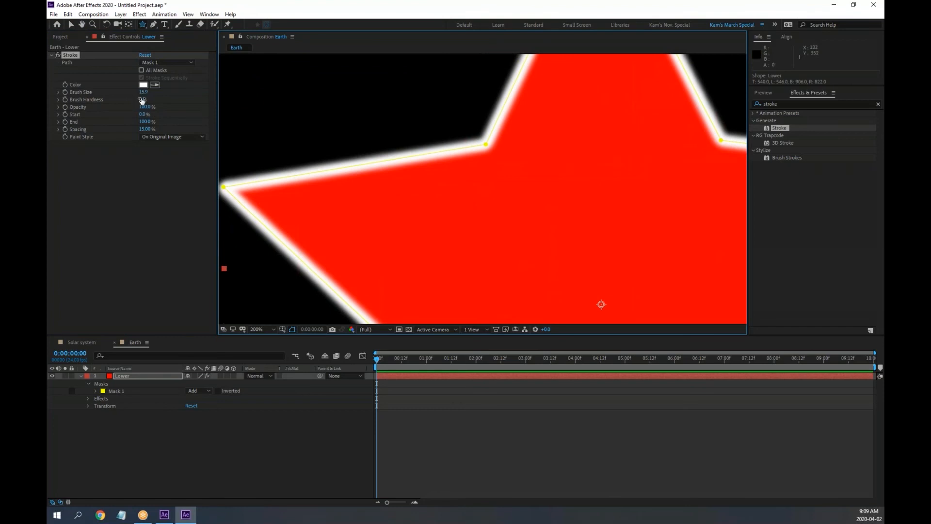
pyautogui.moveTo(142, 100)
pyautogui.mouseDown()
pyautogui.moveTo(690, 120)
pyautogui.moveTo(329, 127)
pyautogui.moveTo(480, 134)
pyautogui.mouseUp()
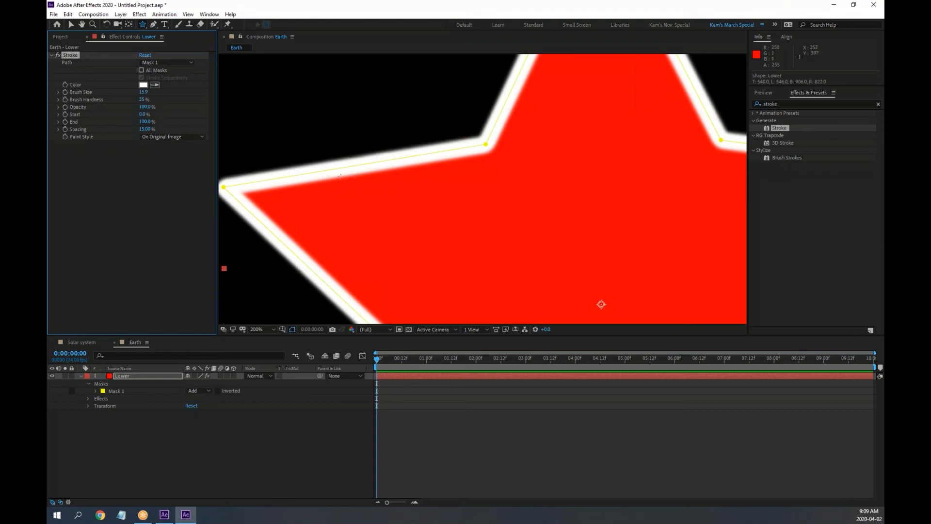
# Step: Try reduced Stroke opacities of about 61% and 71% against the transparency grid, and restore the opacity to 100%
pyautogui.moveTo(146, 109)
pyautogui.mouseDown()
pyautogui.moveTo(105, 109)
pyautogui.moveTo(114, 110)
pyautogui.mouseUp()
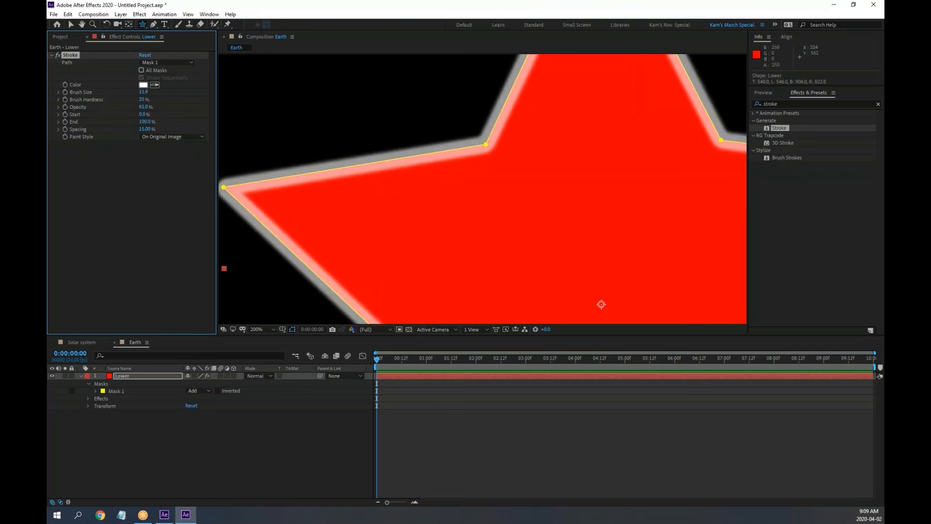
pyautogui.click(408, 329)
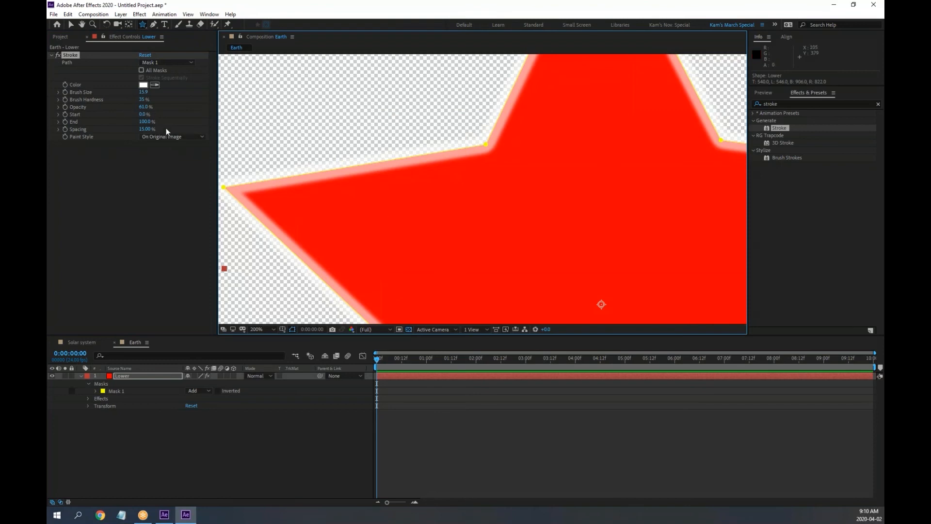
pyautogui.moveTo(142, 111)
pyautogui.mouseDown()
pyautogui.moveTo(110, 107)
pyautogui.moveTo(159, 107)
pyautogui.mouseUp()
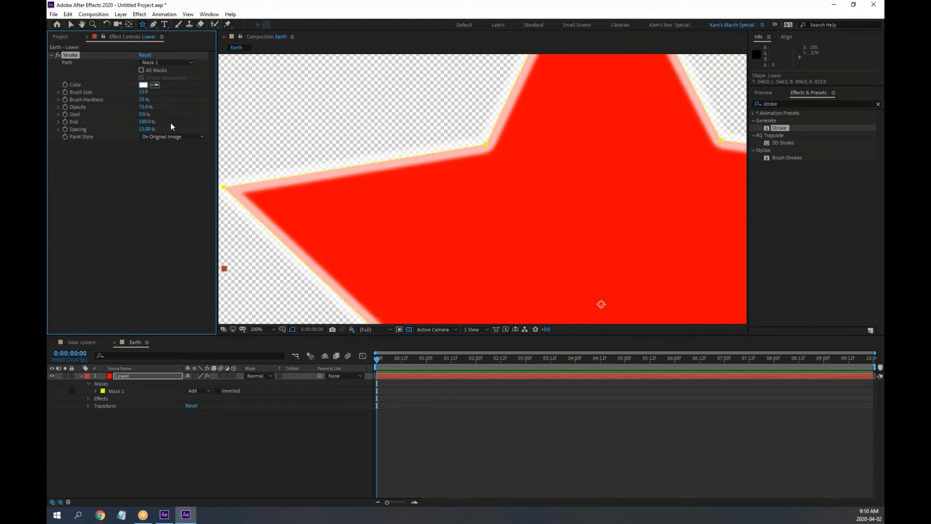
pyautogui.click(408, 329)
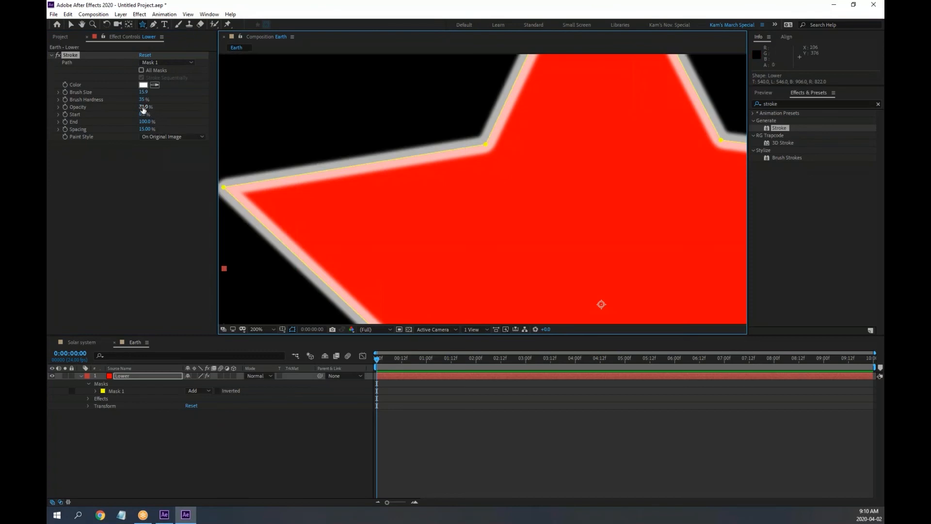
pyautogui.moveTo(143, 110); pyautogui.dragTo(228, 107)
# Step: Set the Stroke effect's End to 0% and gradually raise it to 50% to preview the line drawing along the star
pyautogui.press(',')
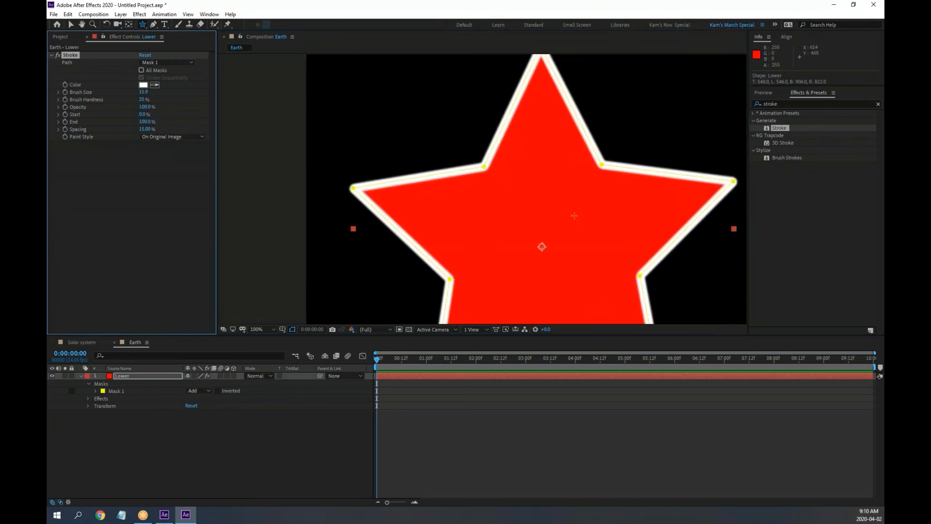
pyautogui.press(',')
pyautogui.press(',')
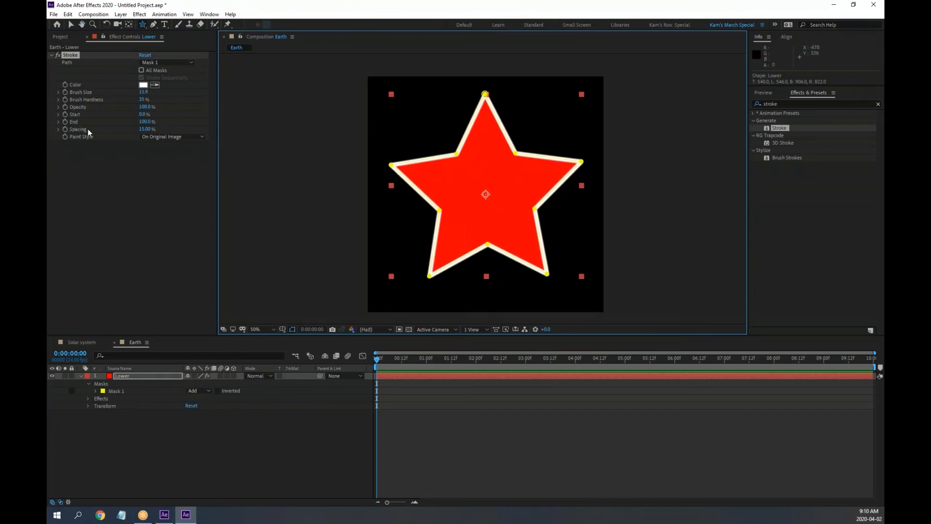
pyautogui.click(147, 122)
pyautogui.write('0')
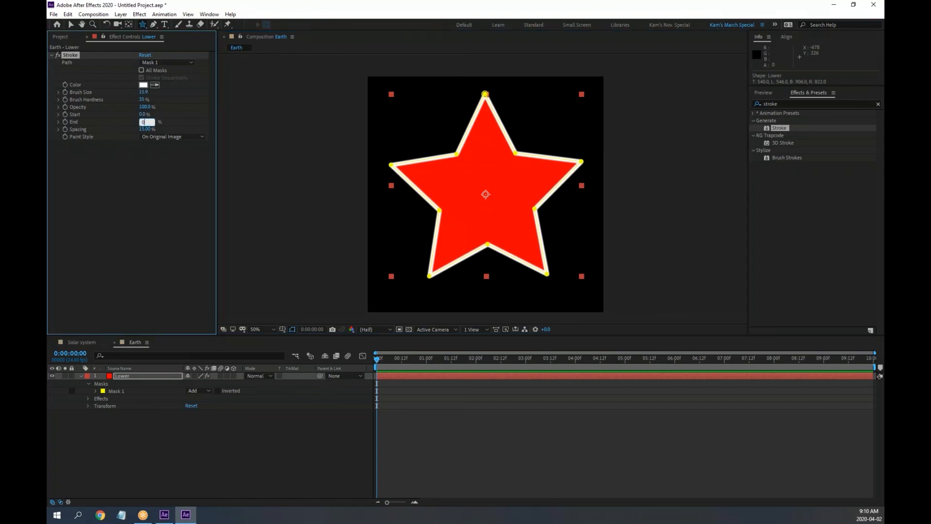
pyautogui.press('Return')
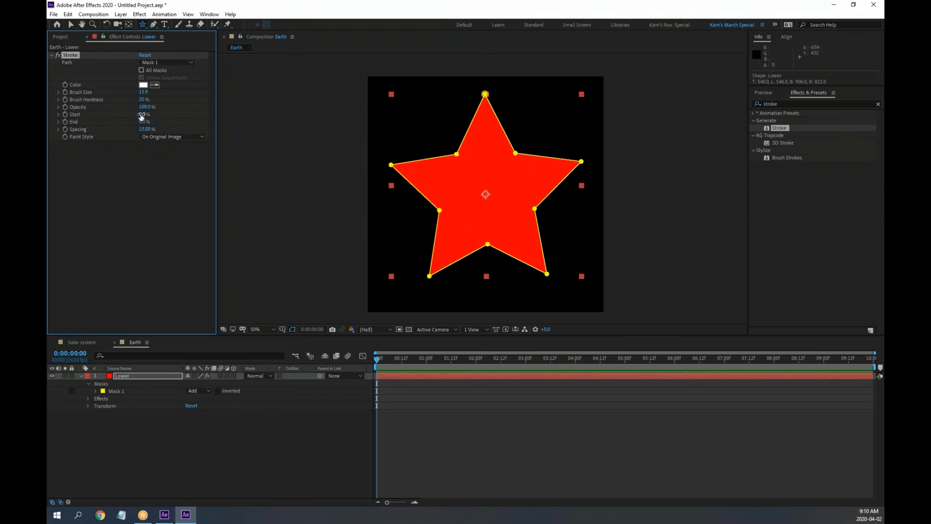
pyautogui.moveTo(142, 114)
pyautogui.mouseDown()
pyautogui.moveTo(185, 116)
pyautogui.moveTo(142, 119)
pyautogui.mouseUp()
pyautogui.moveTo(144, 122); pyautogui.dragTo(175, 121)
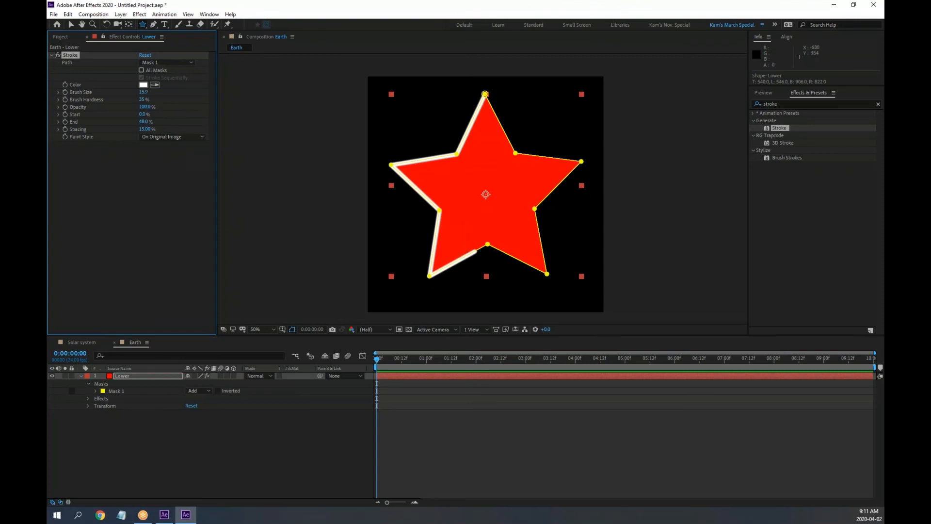
pyautogui.moveTo(144, 123)
pyautogui.mouseDown()
pyautogui.moveTo(173, 124)
pyautogui.moveTo(141, 127)
pyautogui.moveTo(161, 131)
pyautogui.mouseUp()
# Step: Replace the star mask on the Lower layer with a closed, irregular 15-point mask drawn with the Pen tool
pyautogui.click(116, 391)
pyautogui.press('Delete')
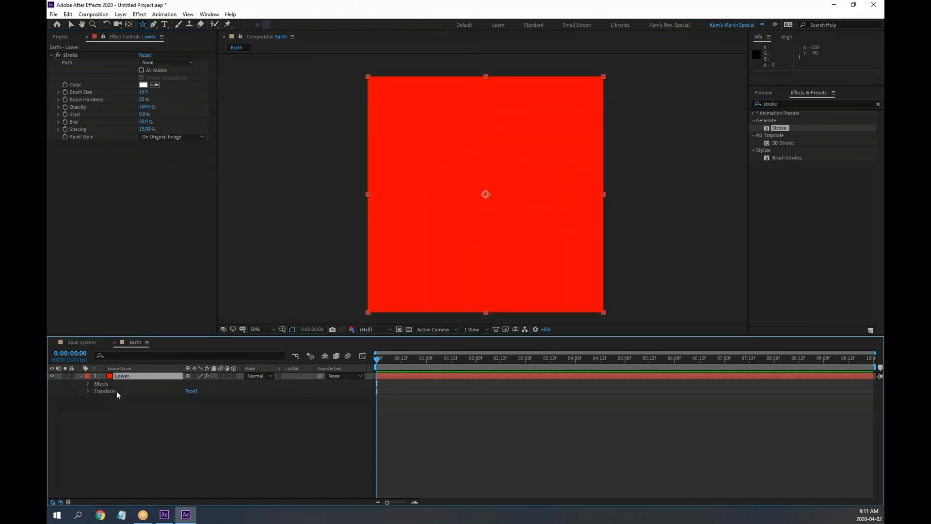
pyautogui.click(153, 25)
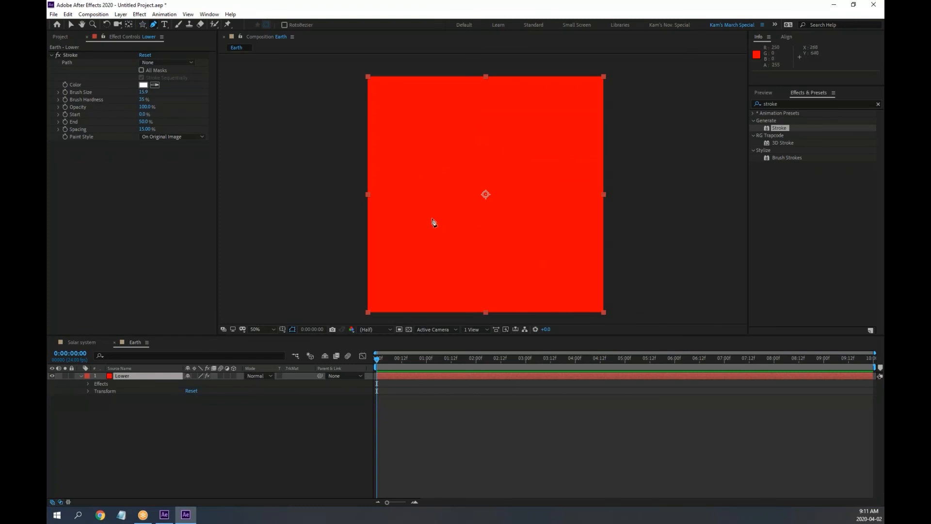
pyautogui.click(412, 178)
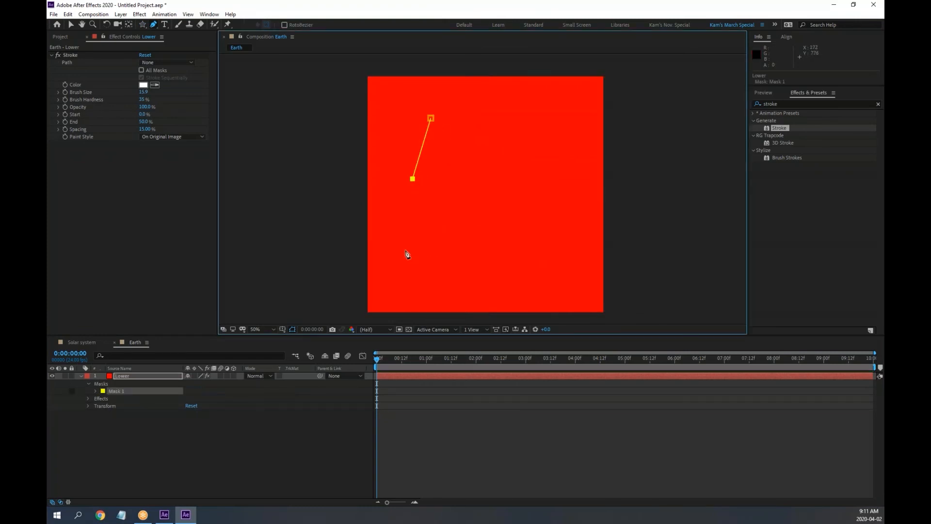
pyautogui.click(405, 253)
pyautogui.click(452, 210)
pyautogui.click(455, 256)
pyautogui.click(506, 290)
pyautogui.click(537, 257)
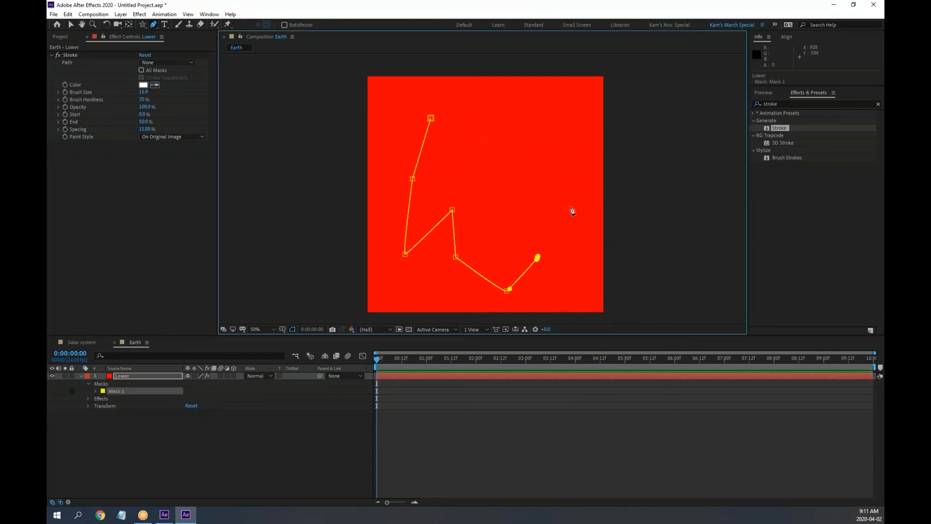
pyautogui.click(570, 206)
pyautogui.click(504, 200)
pyautogui.click(485, 247)
pyautogui.click(472, 178)
pyautogui.click(441, 182)
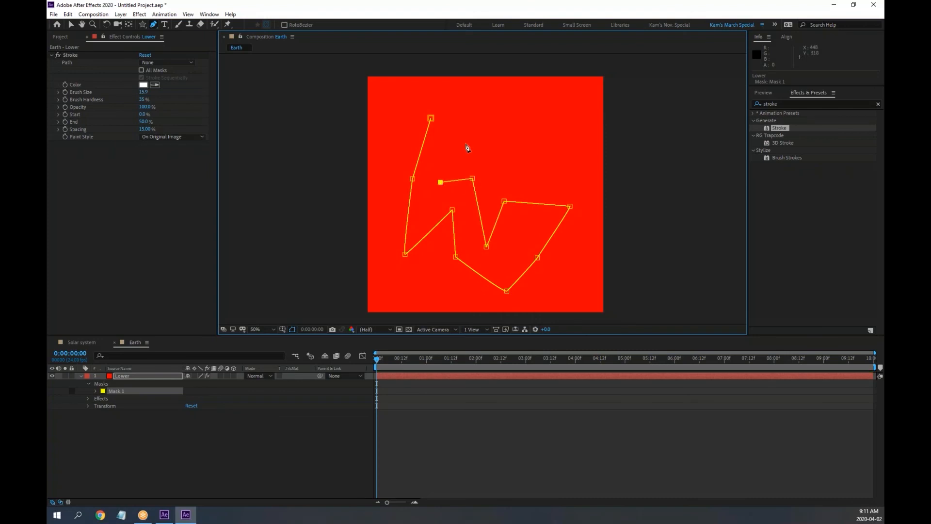
pyautogui.click(465, 143)
pyautogui.click(528, 121)
pyautogui.click(485, 97)
pyautogui.click(430, 118)
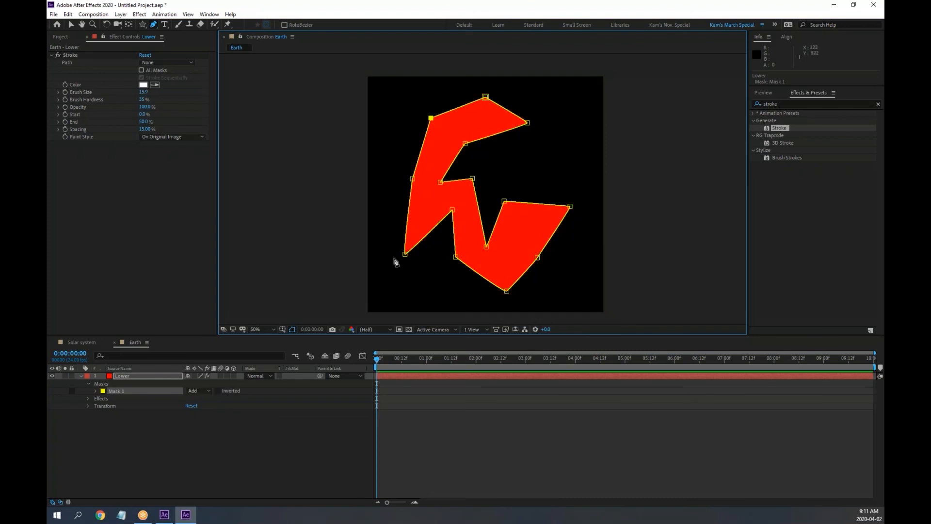
# Step: Assign the irregular Mask 1 as the Stroke path and adjust Start to 31% and End to 69%
pyautogui.click(174, 63)
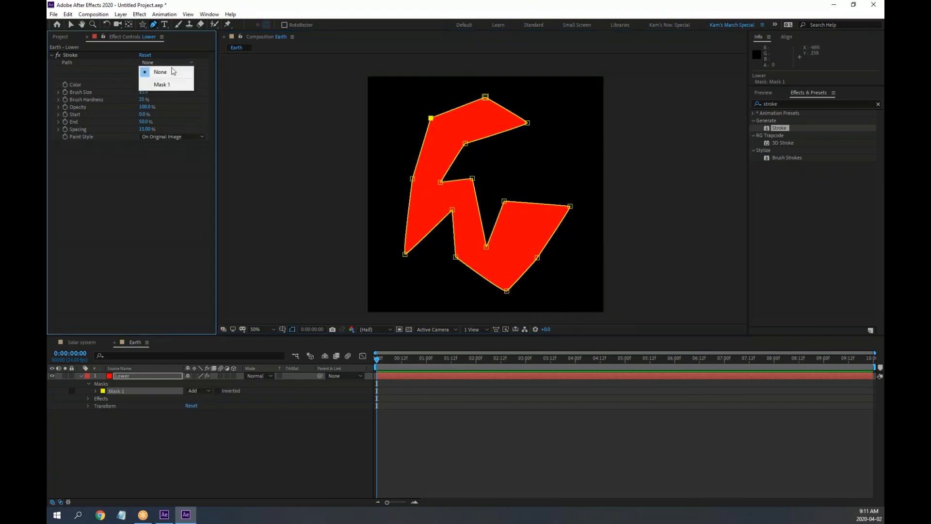
pyautogui.click(170, 85)
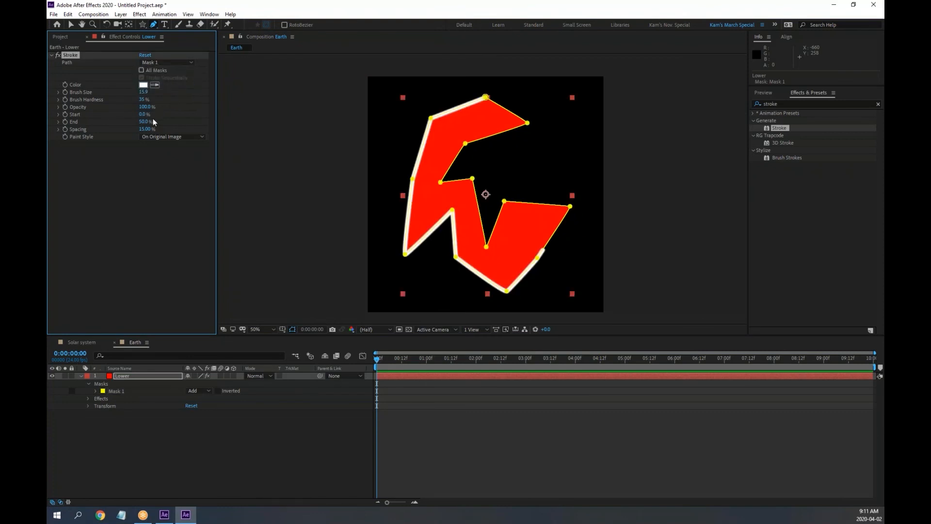
pyautogui.moveTo(146, 122)
pyautogui.mouseDown()
pyautogui.moveTo(174, 125)
pyautogui.moveTo(129, 126)
pyautogui.mouseUp()
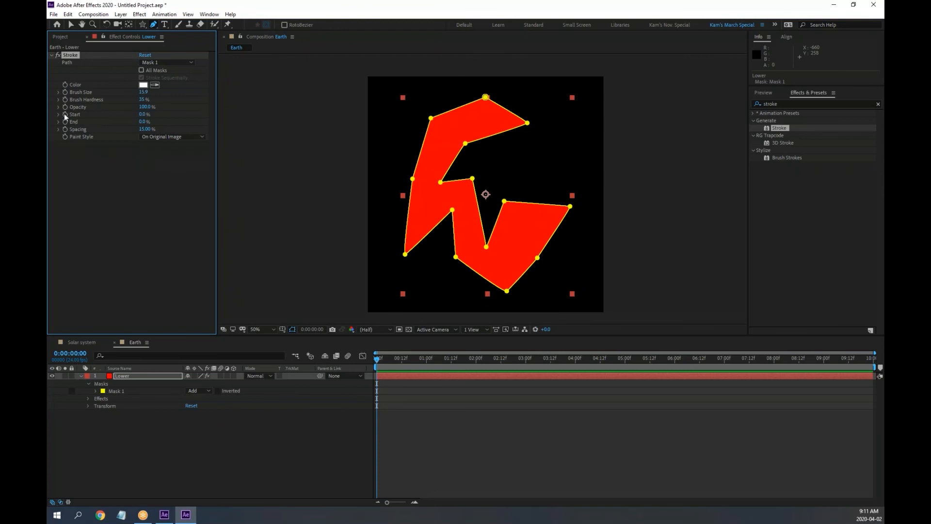
pyautogui.moveTo(142, 122)
pyautogui.mouseDown()
pyautogui.moveTo(127, 123)
pyautogui.moveTo(154, 123)
pyautogui.moveTo(121, 115)
pyautogui.moveTo(133, 117)
pyautogui.mouseUp()
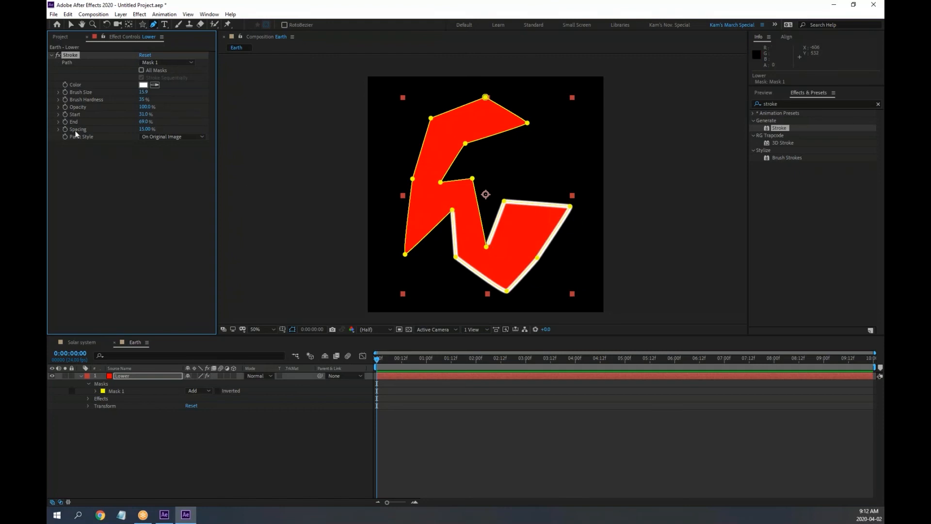
# Step: Try the Stroke's End at 0%, set it to 31% to match Start, and keyframe End at the first frame
pyautogui.click(144, 121)
pyautogui.write('0')
pyautogui.press('Return')
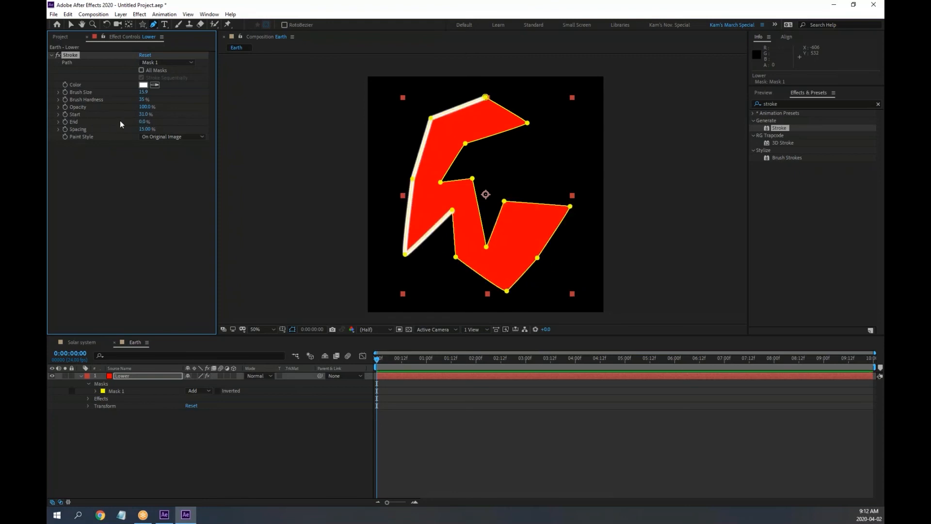
pyautogui.click(144, 122)
pyautogui.write('31')
pyautogui.press('Return')
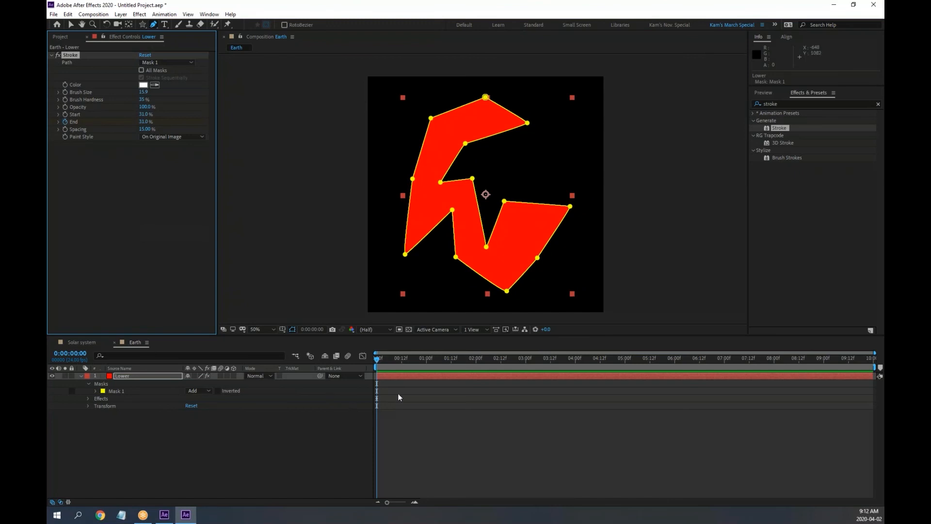
# Step: Keyframe the Stroke's End at 60% at 0:00:03:08 and preview the line-drawing animation
pyautogui.click(542, 363)
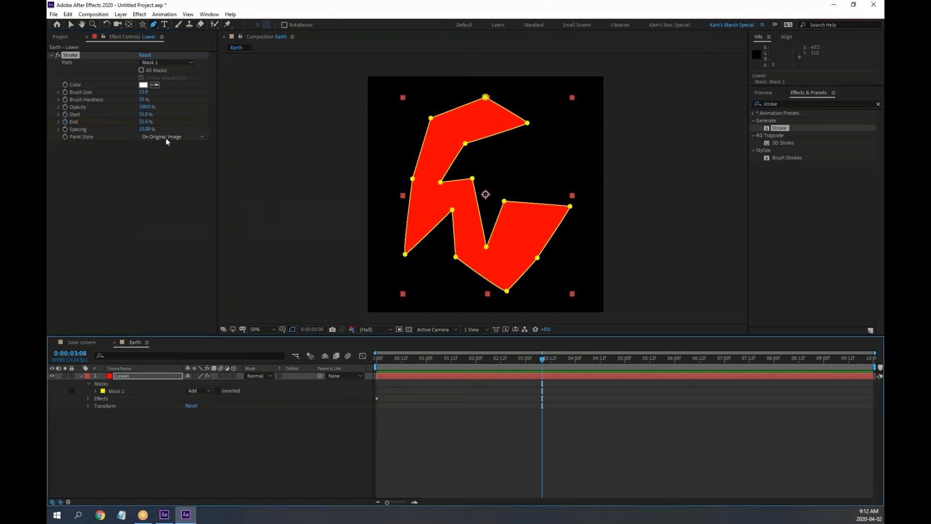
pyautogui.click(144, 122)
pyautogui.write('6')
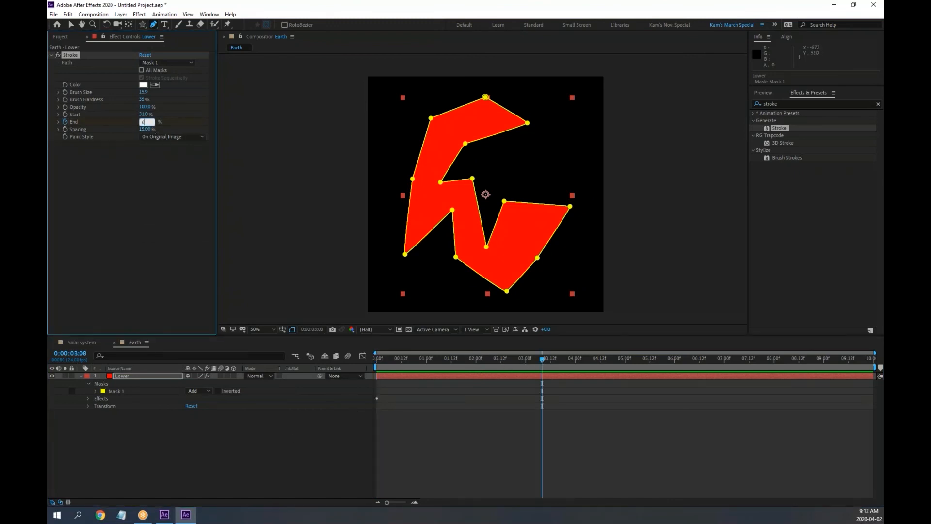
pyautogui.write('0')
pyautogui.press('Return')
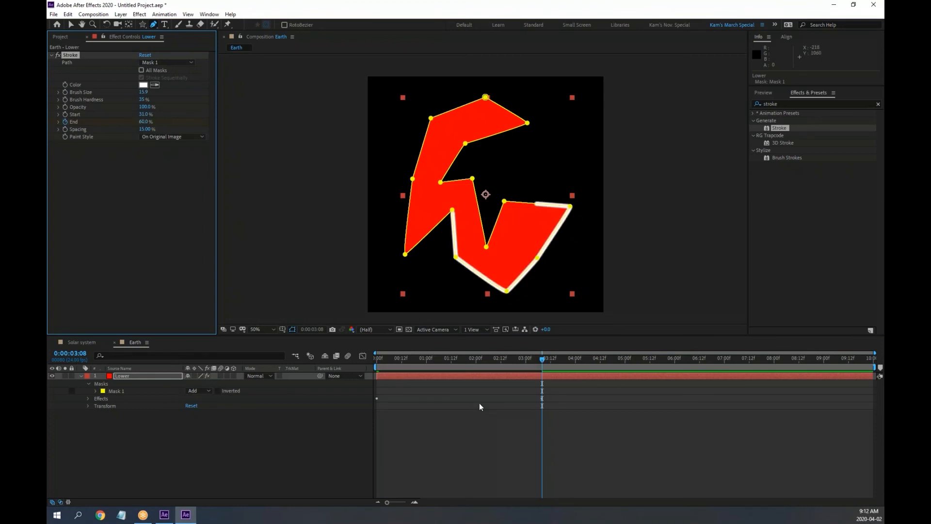
pyautogui.press('space')
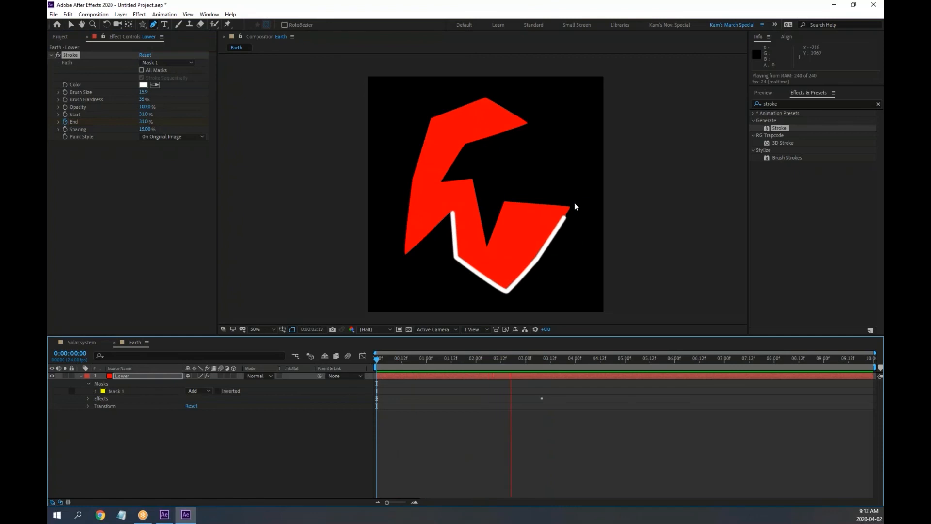
pyautogui.press('space')
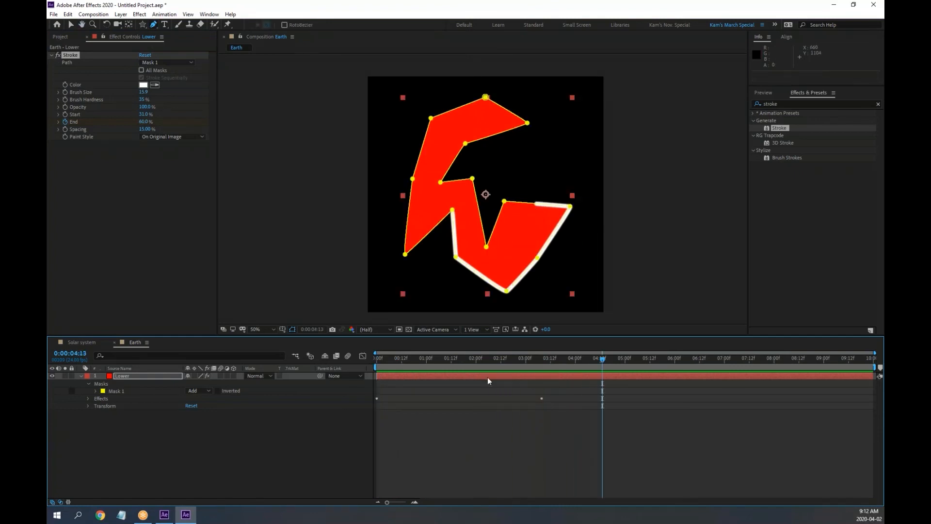
# Step: Return to the first frame and remove all End keyframes from the Stroke effect
pyautogui.moveTo(602, 359)
pyautogui.mouseDown()
pyautogui.moveTo(350, 369)
pyautogui.moveTo(423, 374)
pyautogui.moveTo(250, 369)
pyautogui.mouseUp()
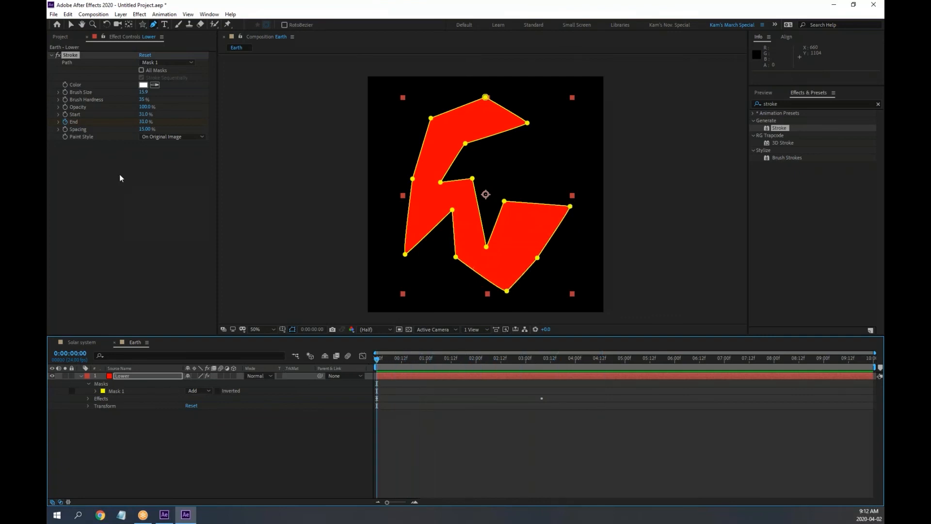
pyautogui.click(66, 123)
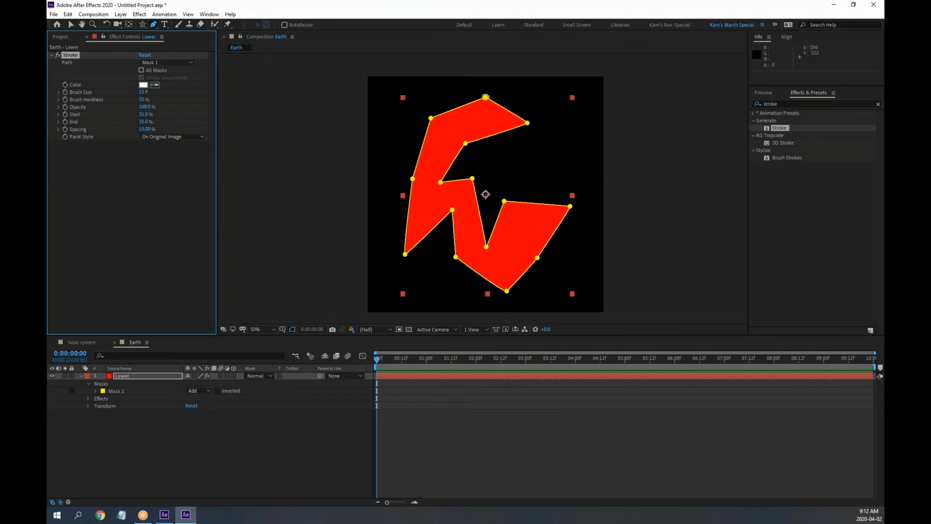
pyautogui.click(204, 454)
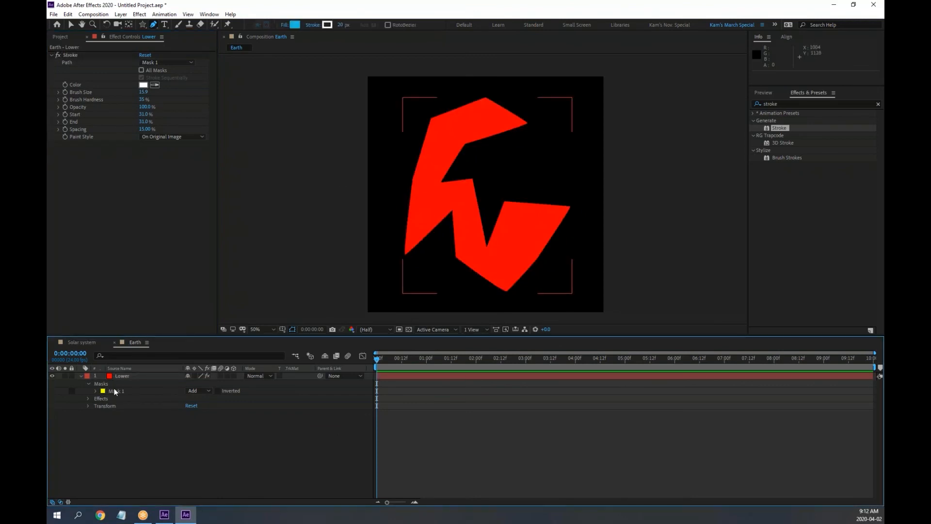
# Step: Replace the irregular mask on the Lower layer with a circular Ellipse mask about 830 px across and preview it
pyautogui.click(115, 391)
pyautogui.press('Delete')
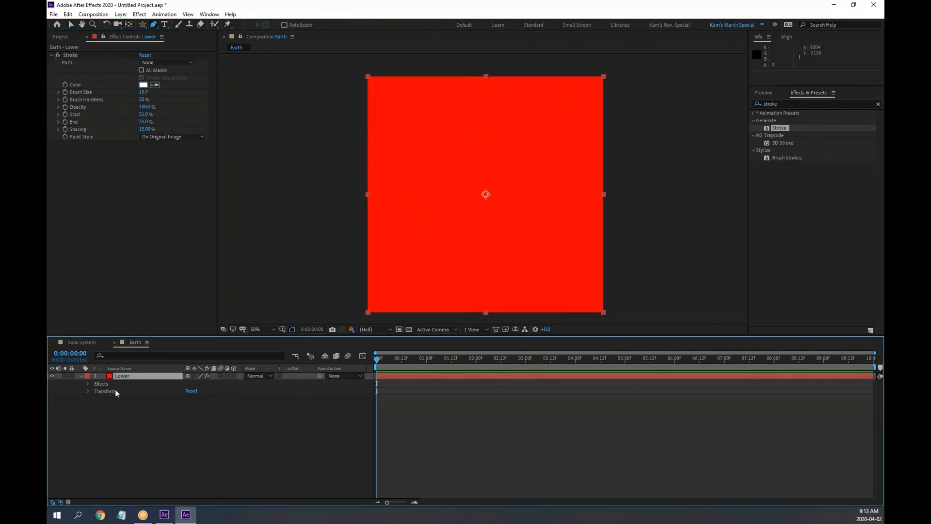
pyautogui.click(143, 25)
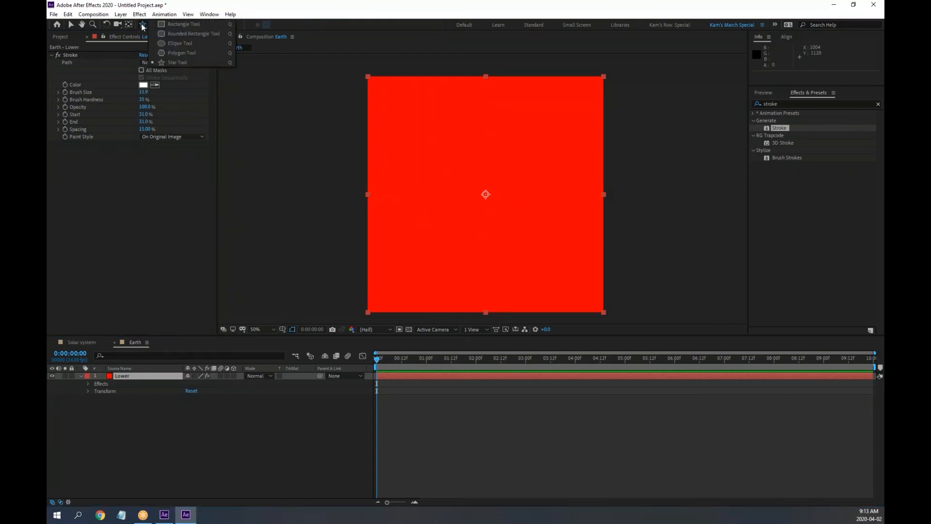
pyautogui.click(180, 43)
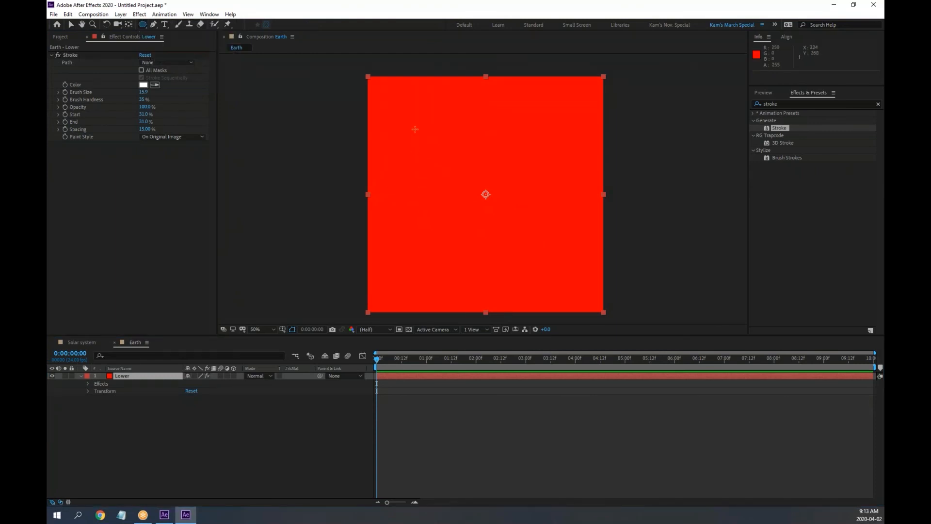
pyautogui.moveTo(384, 111); pyautogui.dragTo(574, 260)
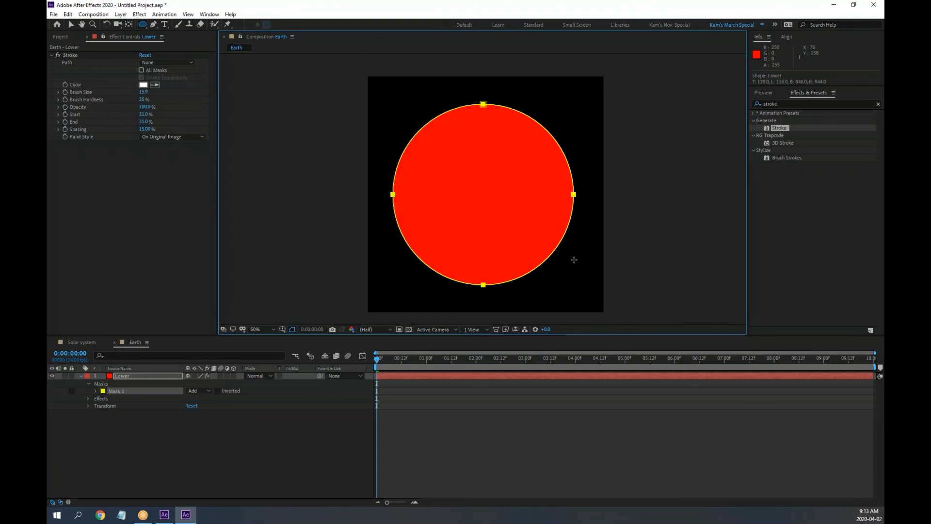
pyautogui.press('space')
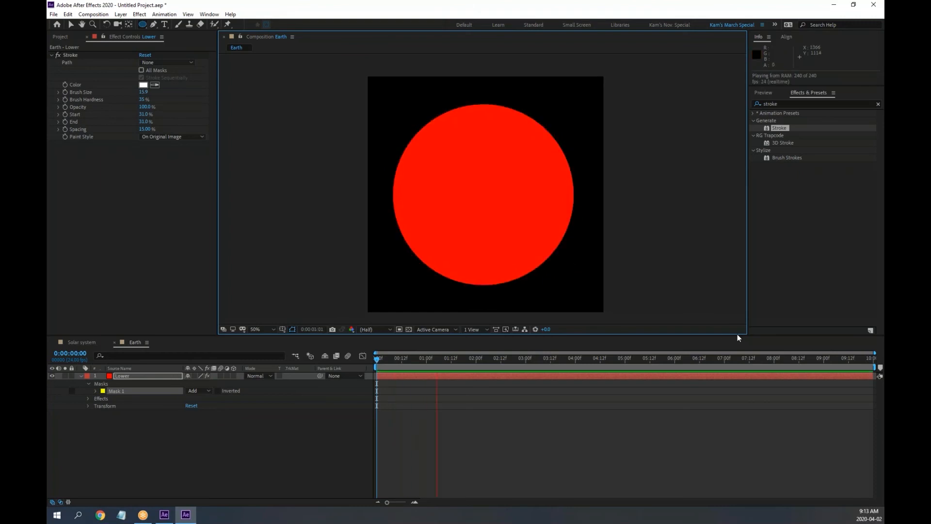
pyautogui.press('space')
pyautogui.click(432, 362)
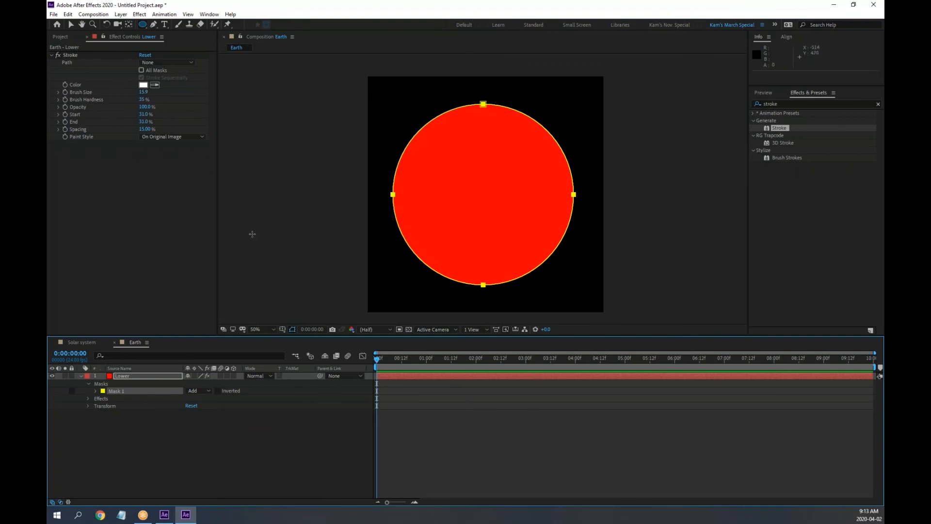
# Step: Show the title/action safe guides and align the circular mask to the horizontal and vertical center of the composition
pyautogui.click(282, 330)
pyautogui.click(315, 340)
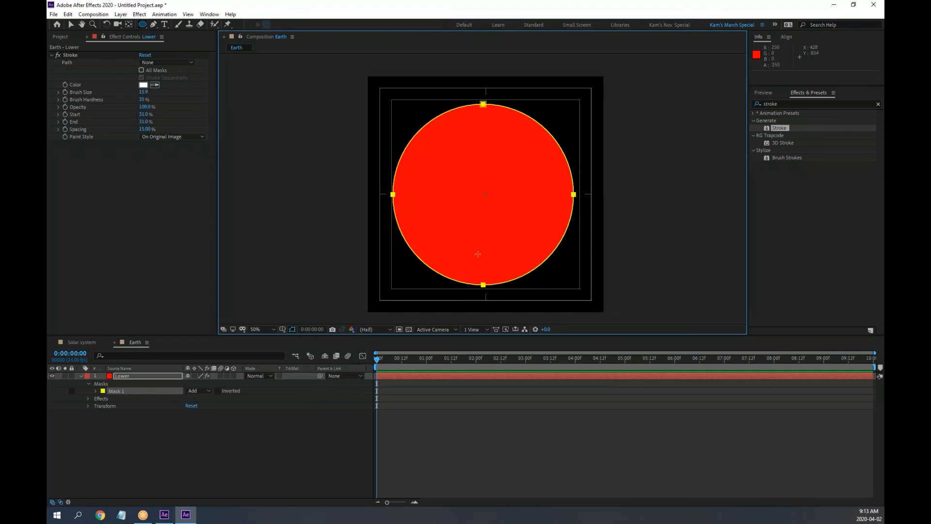
pyautogui.click(70, 24)
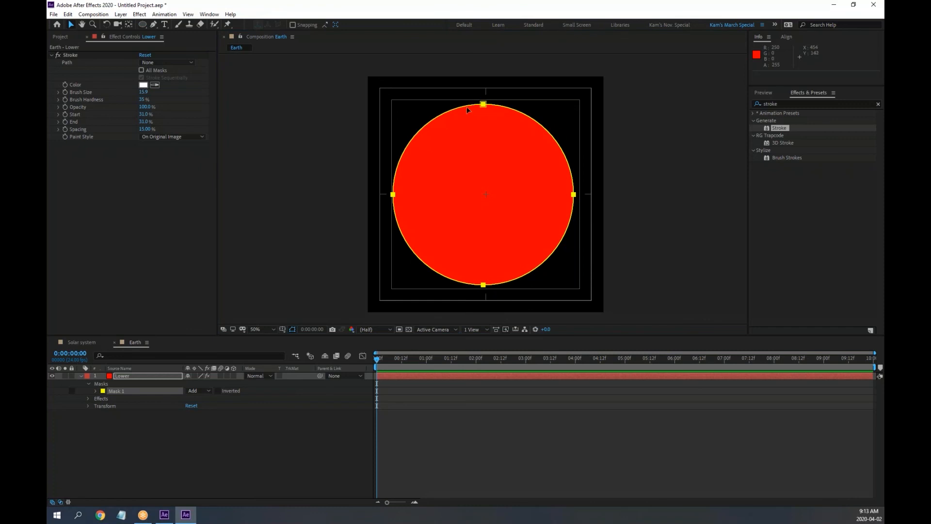
pyautogui.click(787, 36)
pyautogui.click(773, 58)
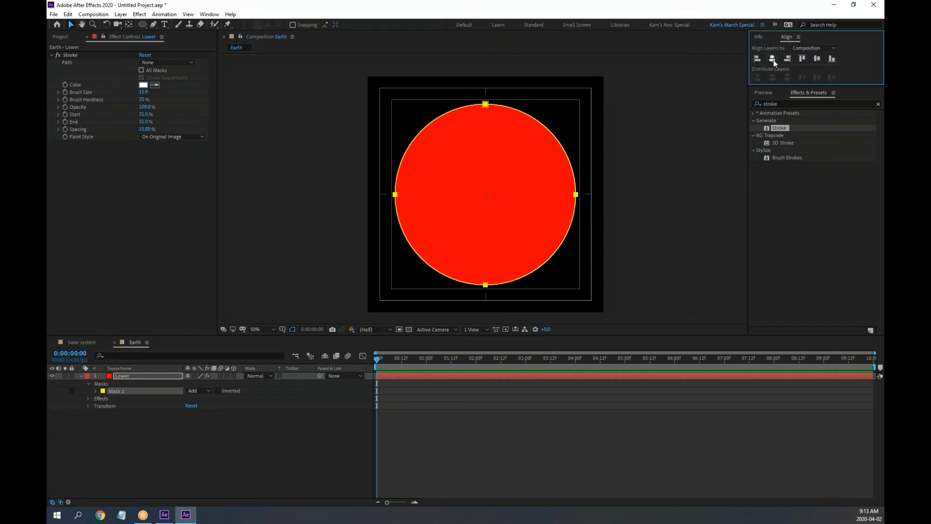
pyautogui.click(817, 58)
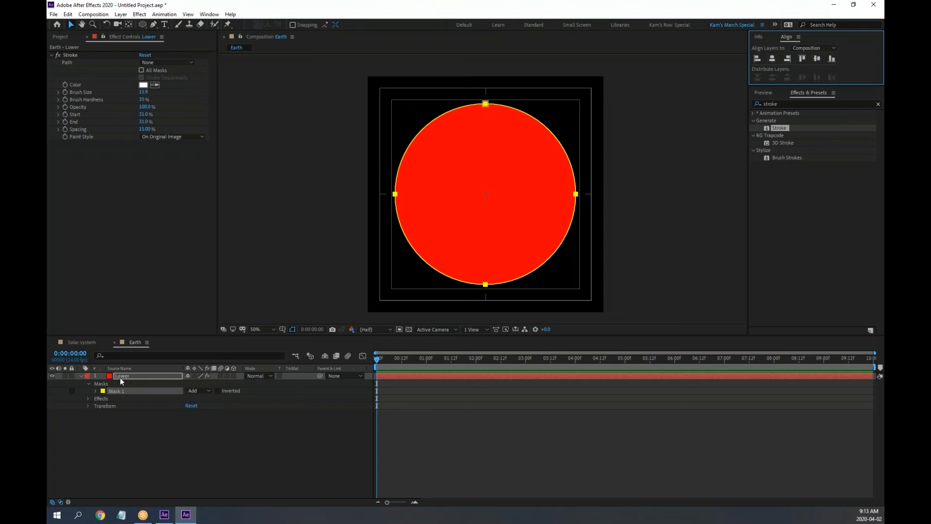
# Step: Examine the Lower layer's mask and transform properties, including its anchor point and position
pyautogui.click(97, 392)
pyautogui.click(96, 392)
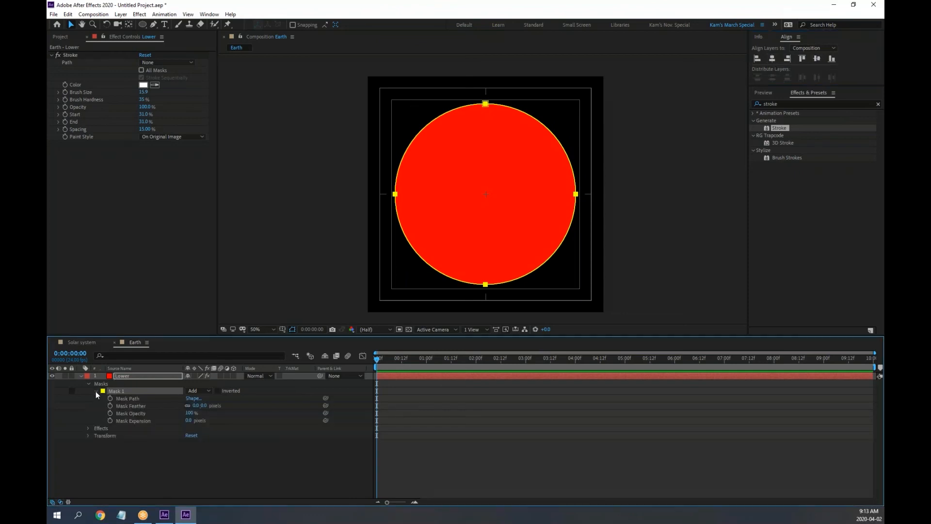
pyautogui.click(125, 376)
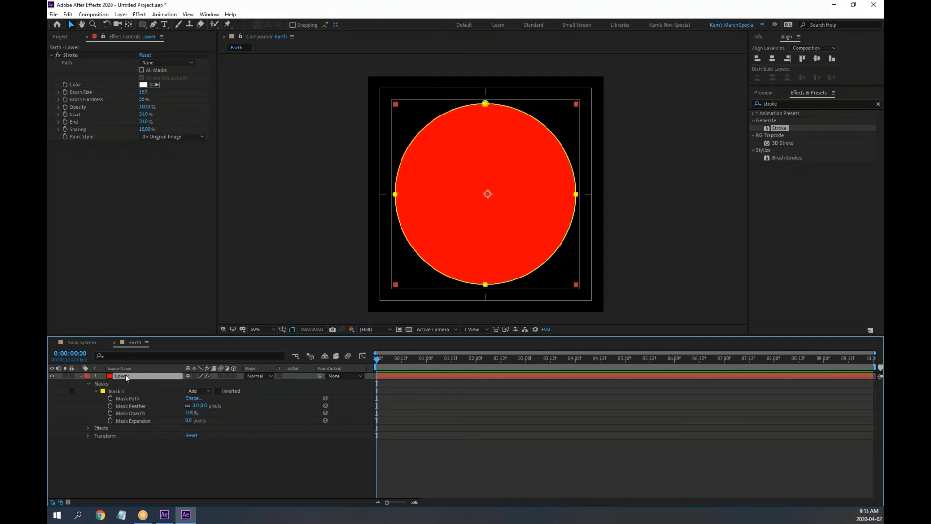
pyautogui.click(88, 435)
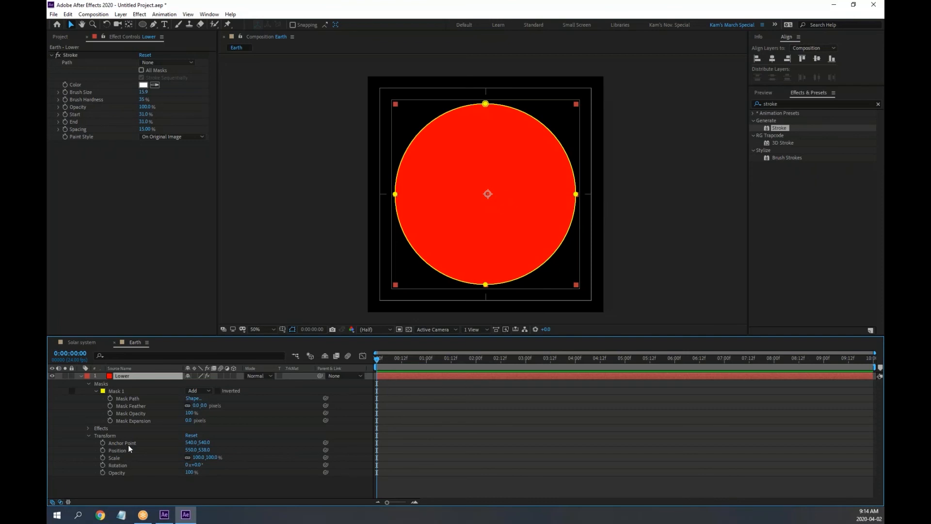
pyautogui.click(81, 376)
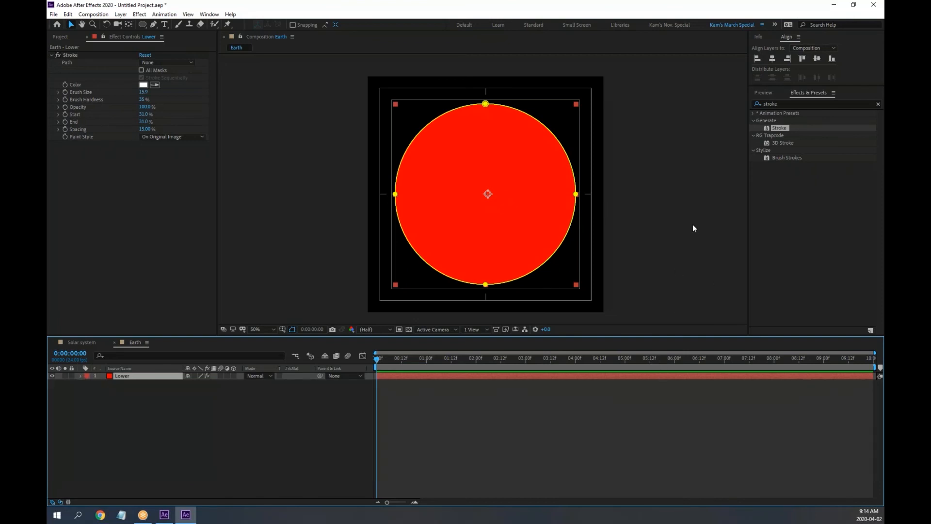
pyautogui.click(817, 45)
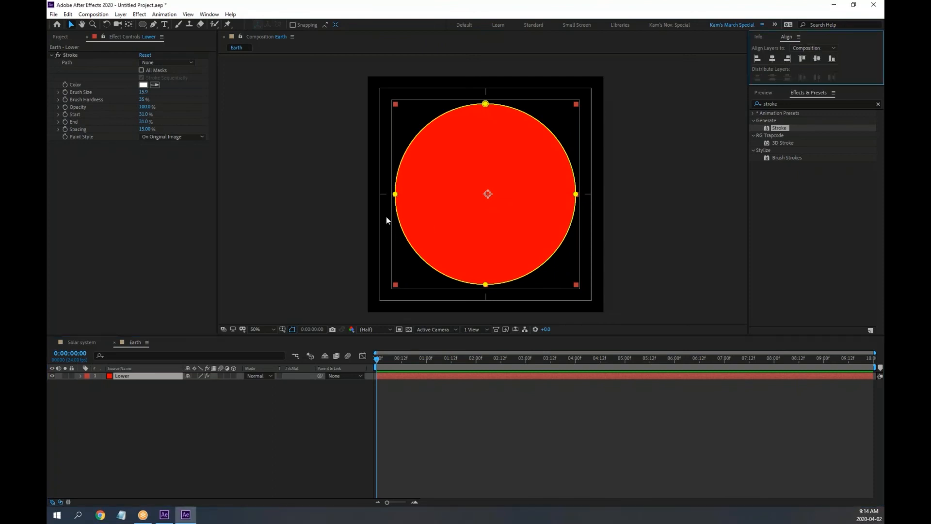
pyautogui.click(80, 376)
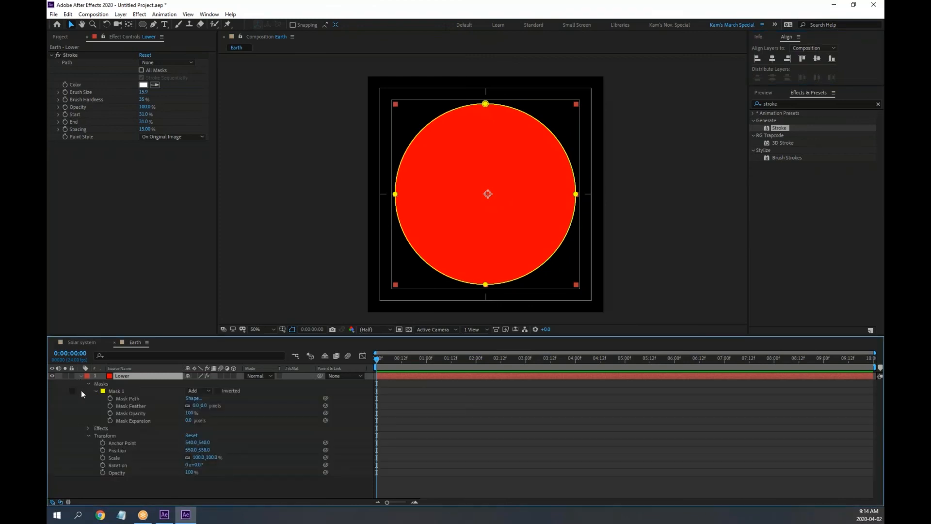
# Step: Rename the circular mask as "Earth edge" and collapse its properties
pyautogui.click(117, 391)
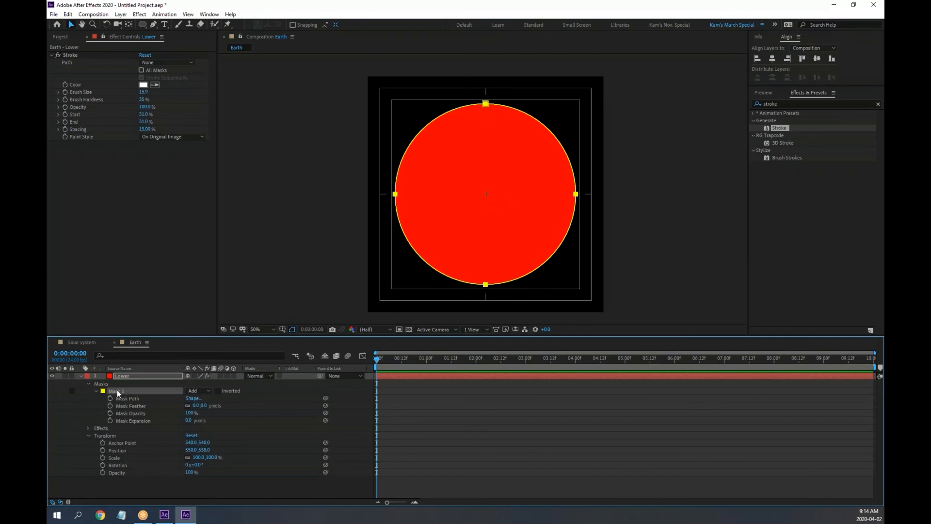
pyautogui.press('Return')
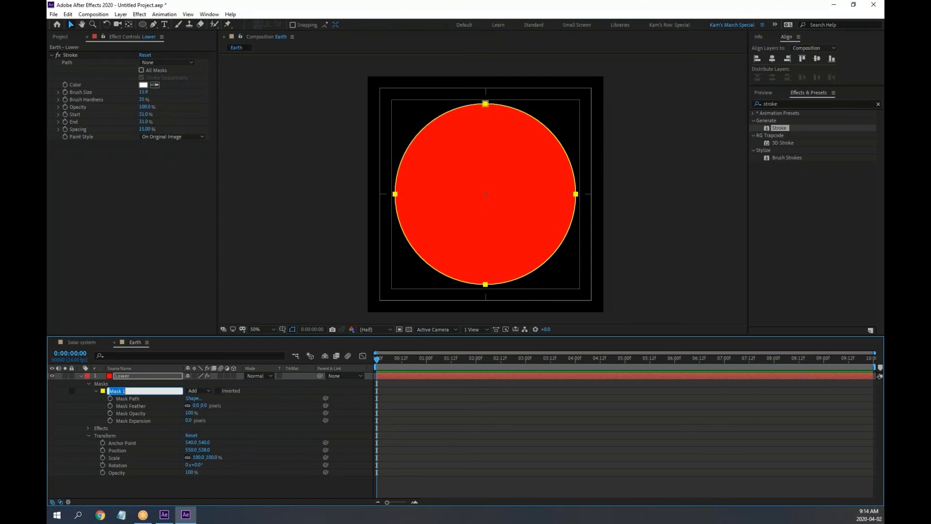
pyautogui.write('Earth edge')
pyautogui.press('Return')
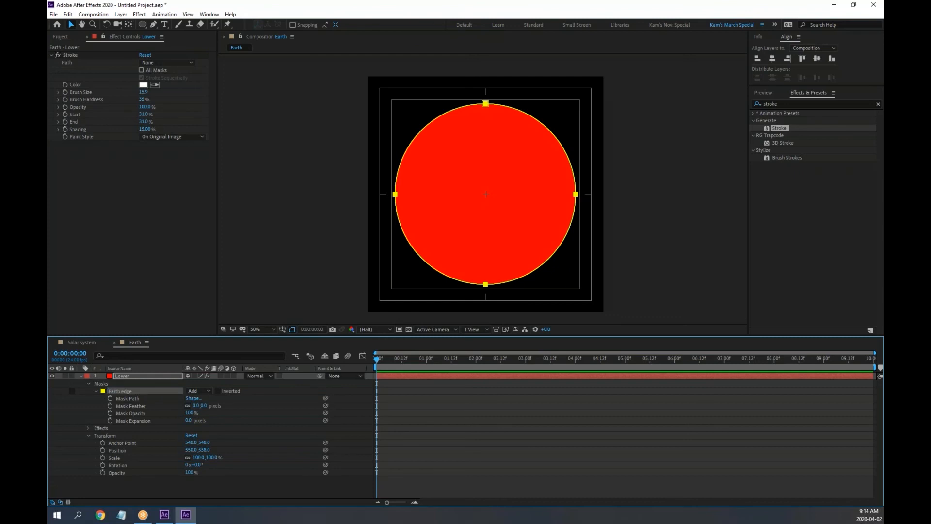
pyautogui.click(96, 390)
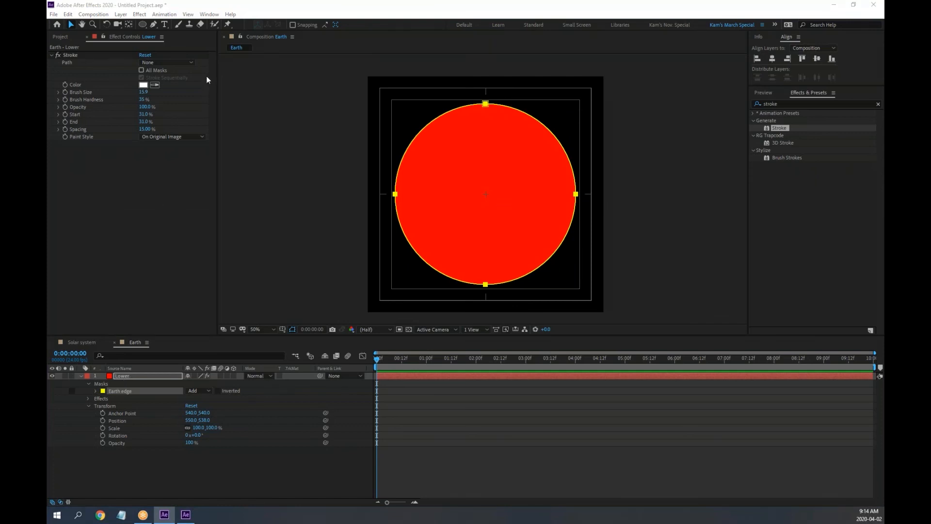
# Step: Change the Lower solid's color to blue (005EFA) in its solid settings
pyautogui.click(121, 15)
pyautogui.press('Escape')
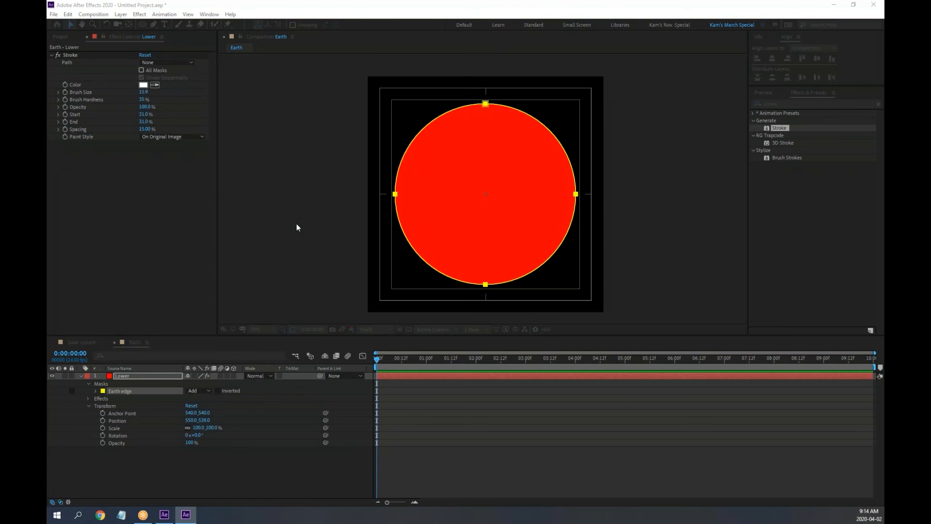
pyautogui.hotkey('ctrl', 'shift', 'y')
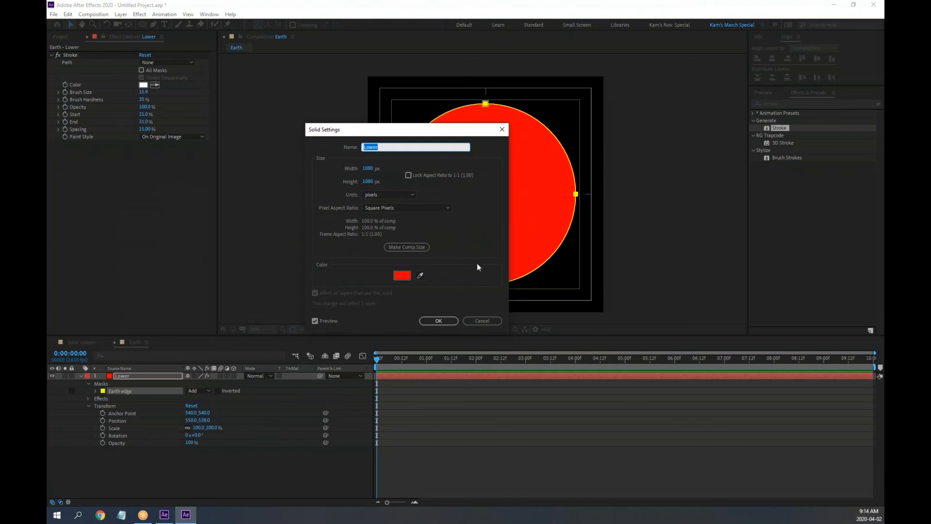
pyautogui.click(402, 275)
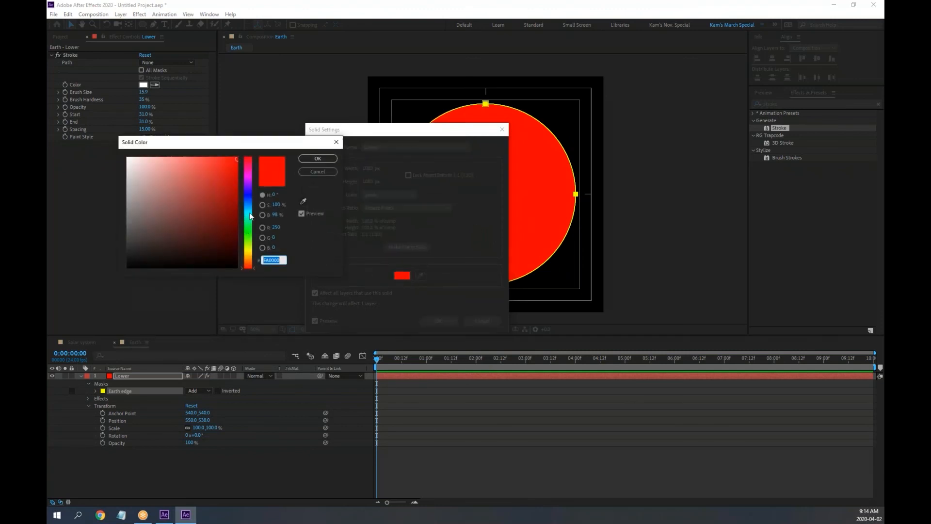
pyautogui.moveTo(249, 220); pyautogui.dragTo(249, 201)
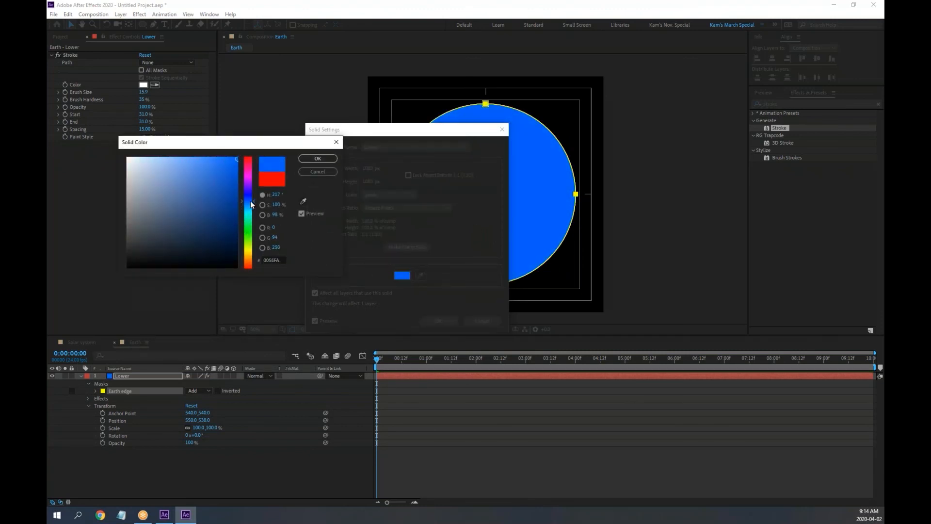
pyautogui.click(317, 158)
pyautogui.click(439, 320)
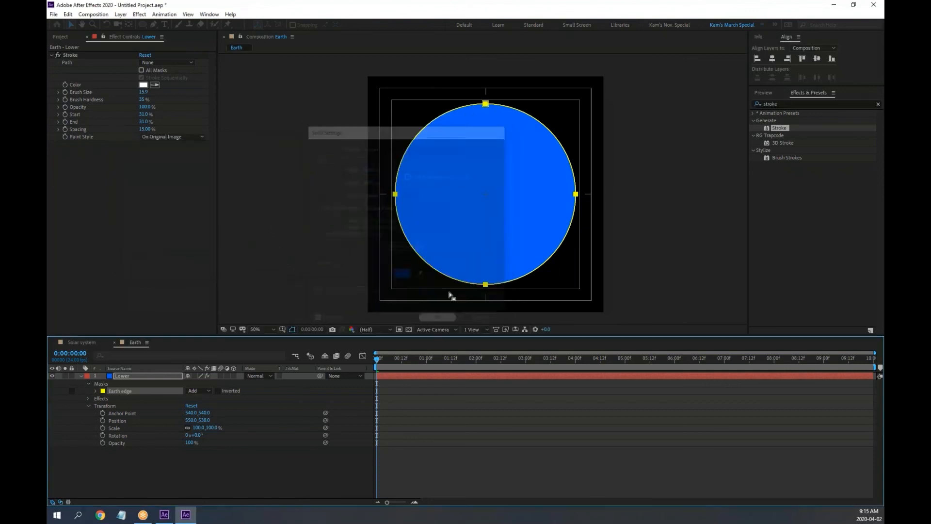
# Step: Assign the Earth edge mask as the Stroke path and raise the Brush Size to about 35
pyautogui.click(160, 63)
pyautogui.click(171, 86)
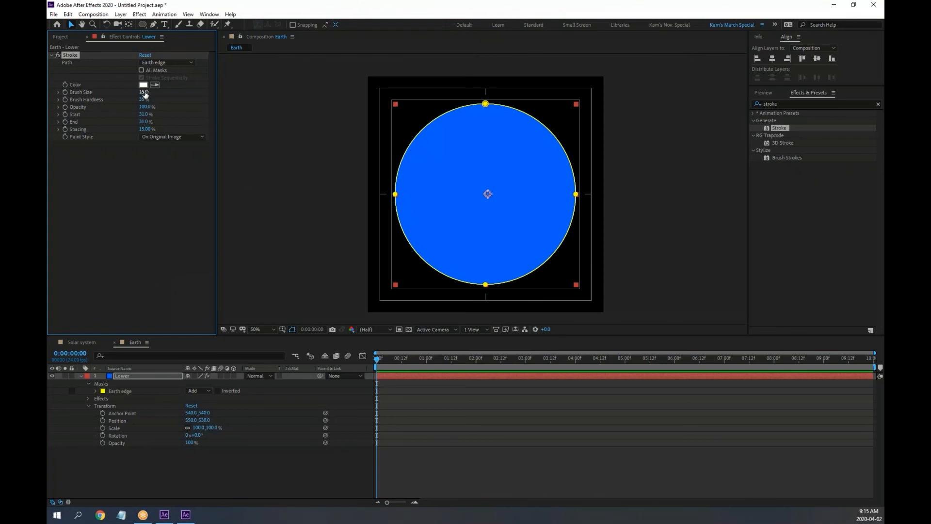
pyautogui.moveTo(144, 94); pyautogui.dragTo(170, 96)
pyautogui.moveTo(142, 93); pyautogui.dragTo(150, 93)
pyautogui.moveTo(144, 92); pyautogui.dragTo(136, 92)
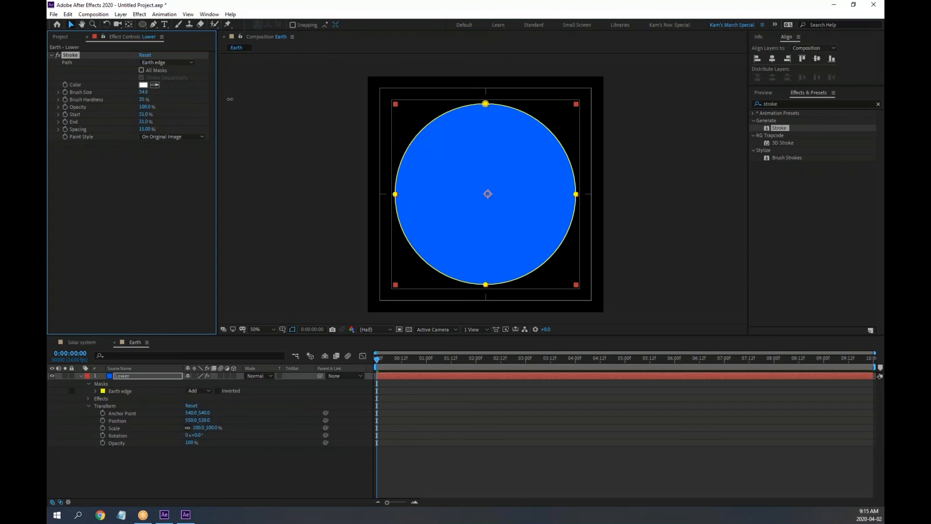
# Step: Try the On Transparent paint style for the Stroke and examine the effect's properties on the Lower layer
pyautogui.click(170, 136)
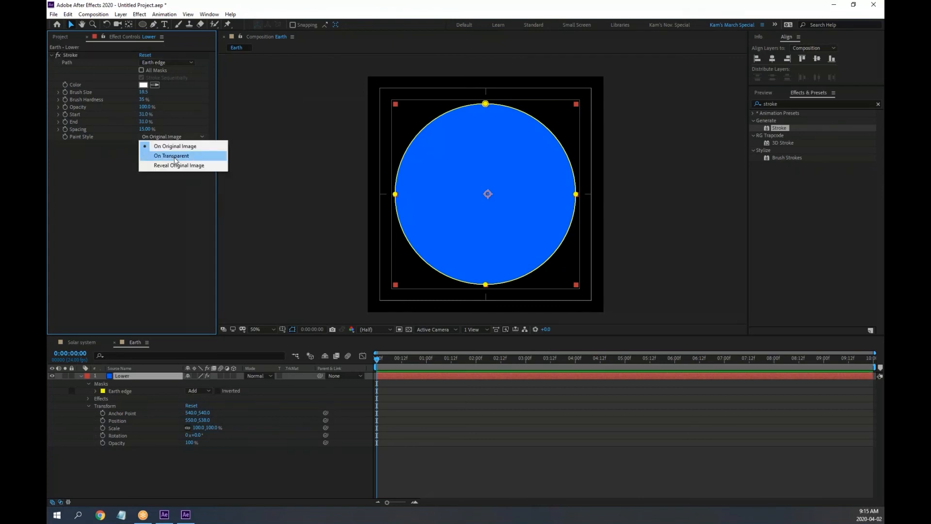
pyautogui.click(172, 155)
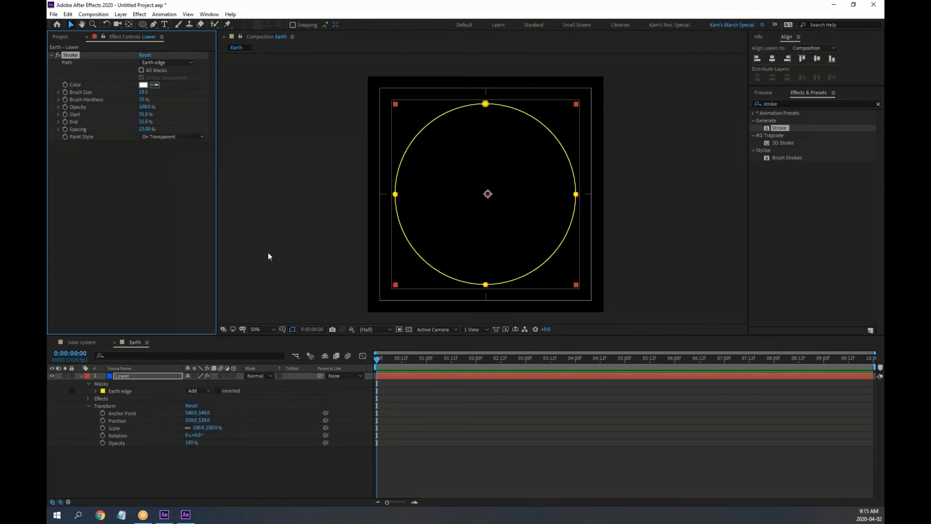
pyautogui.click(88, 399)
pyautogui.click(88, 397)
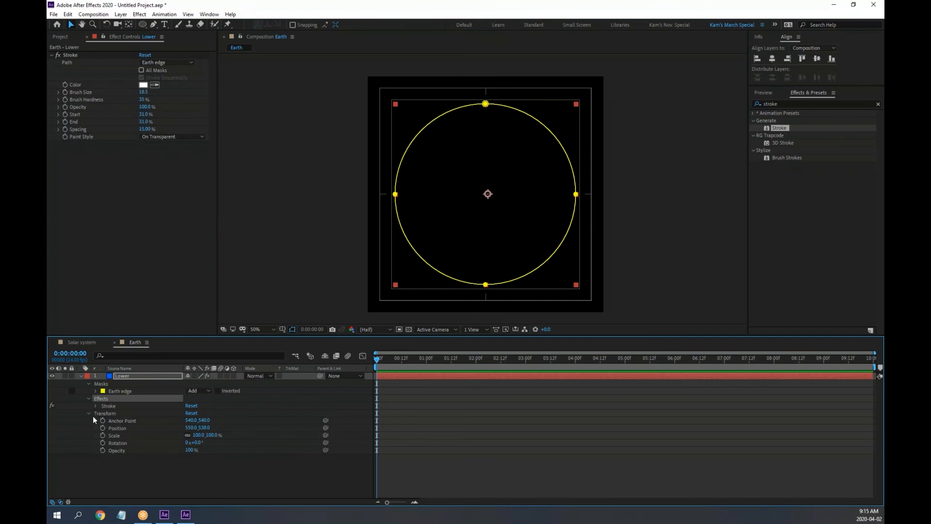
pyautogui.click(92, 415)
pyautogui.click(89, 412)
pyautogui.click(96, 406)
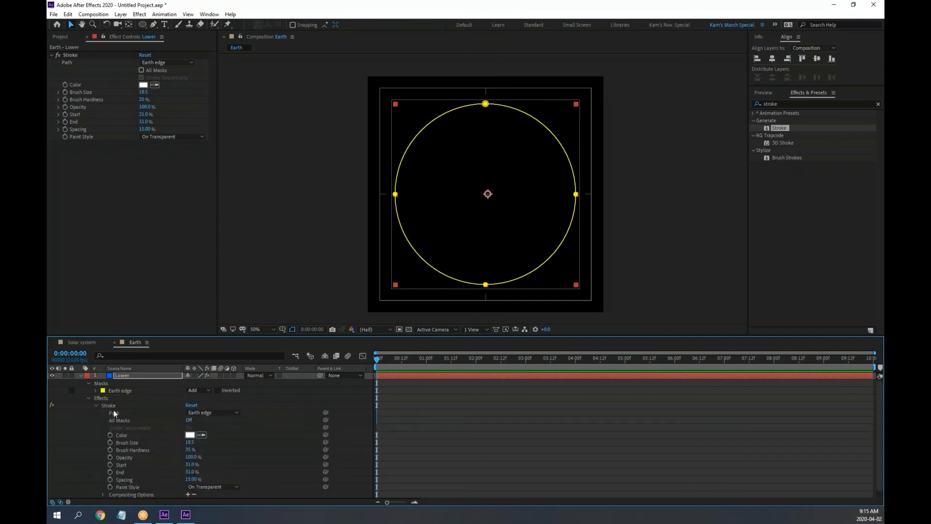
pyautogui.click(112, 406)
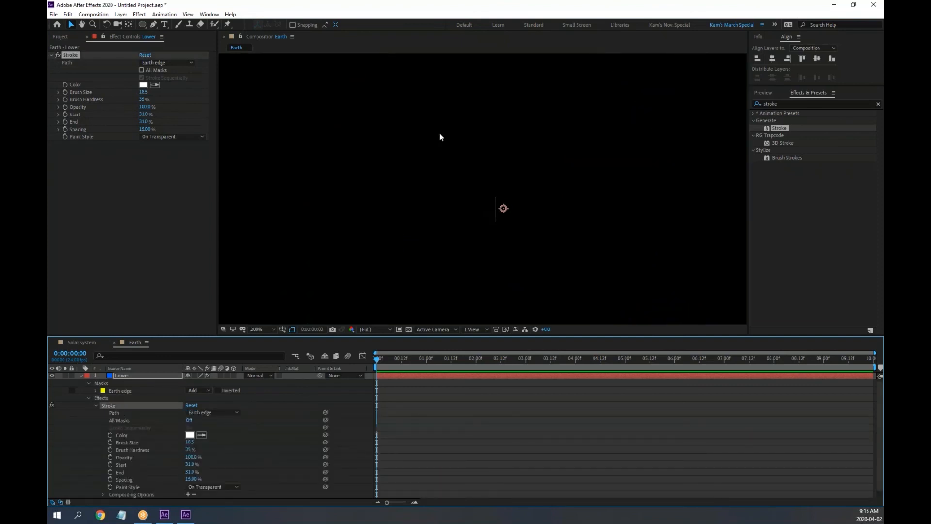
pyautogui.click(168, 195)
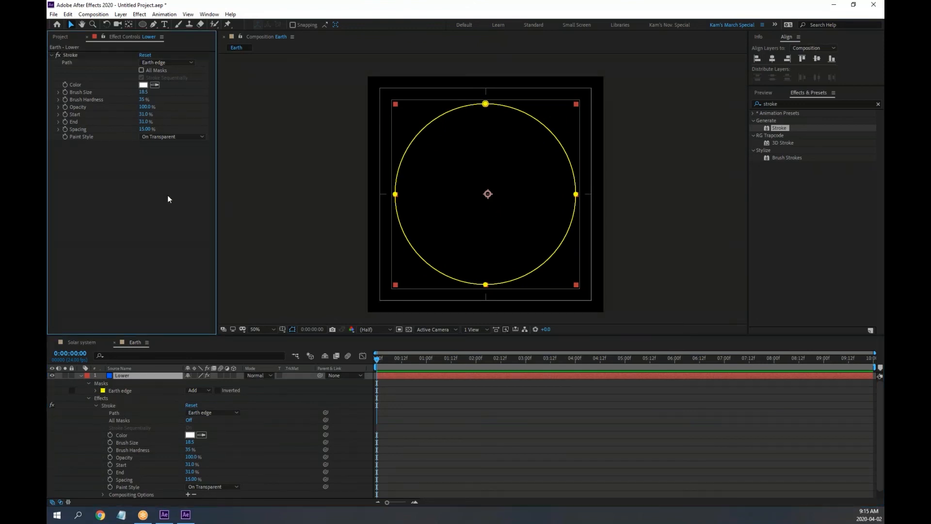
# Step: Delete the Stroke effect from the Lower layer and apply a fresh Stroke effect to the circle
pyautogui.click(70, 55)
pyautogui.press('Delete')
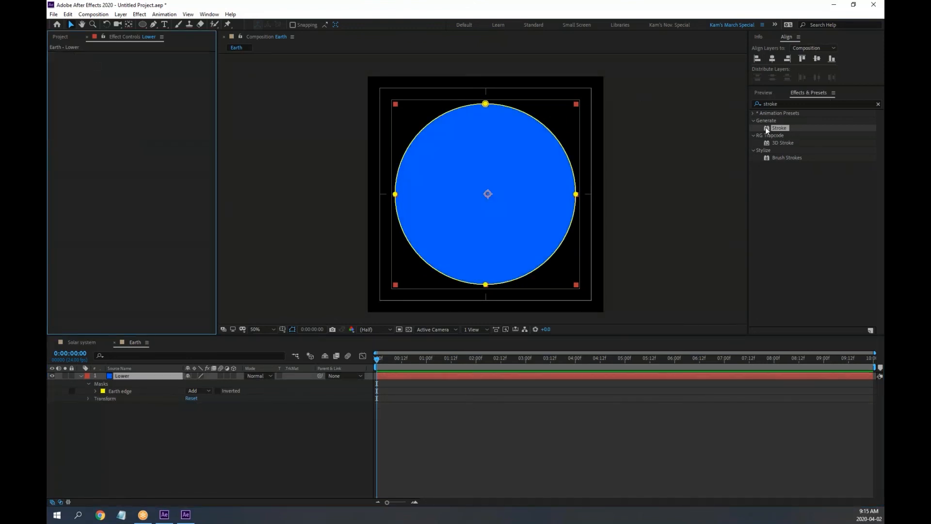
pyautogui.moveTo(765, 127)
pyautogui.mouseDown()
pyautogui.moveTo(431, 264)
pyautogui.moveTo(528, 217)
pyautogui.moveTo(507, 222)
pyautogui.mouseUp()
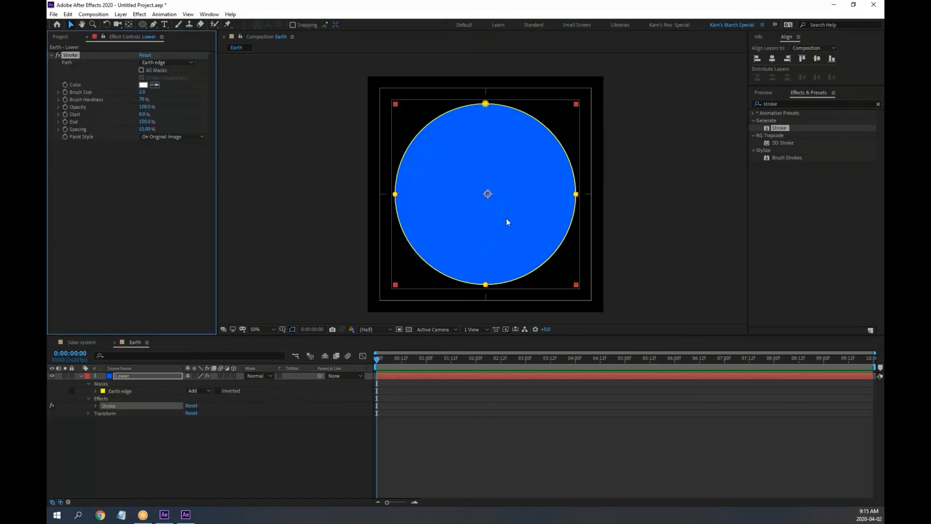
# Step: Set the Stroke's Brush Size to 20, Brush Hardness to 46%, and End to 100%
pyautogui.moveTo(146, 115)
pyautogui.mouseDown()
pyautogui.moveTo(192, 115)
pyautogui.moveTo(107, 117)
pyautogui.moveTo(138, 122)
pyautogui.moveTo(155, 93)
pyautogui.moveTo(219, 97)
pyautogui.mouseUp()
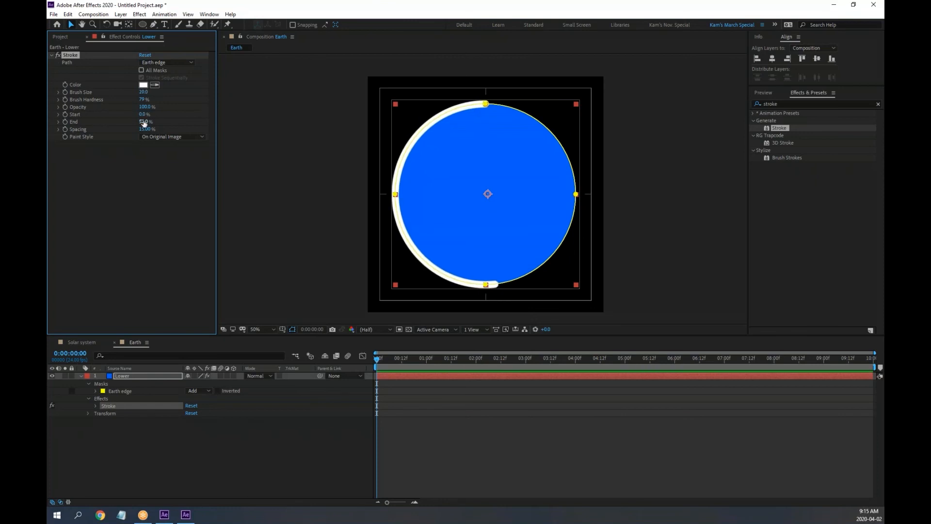
pyautogui.moveTo(144, 122)
pyautogui.mouseDown()
pyautogui.moveTo(193, 126)
pyautogui.moveTo(184, 125)
pyautogui.mouseUp()
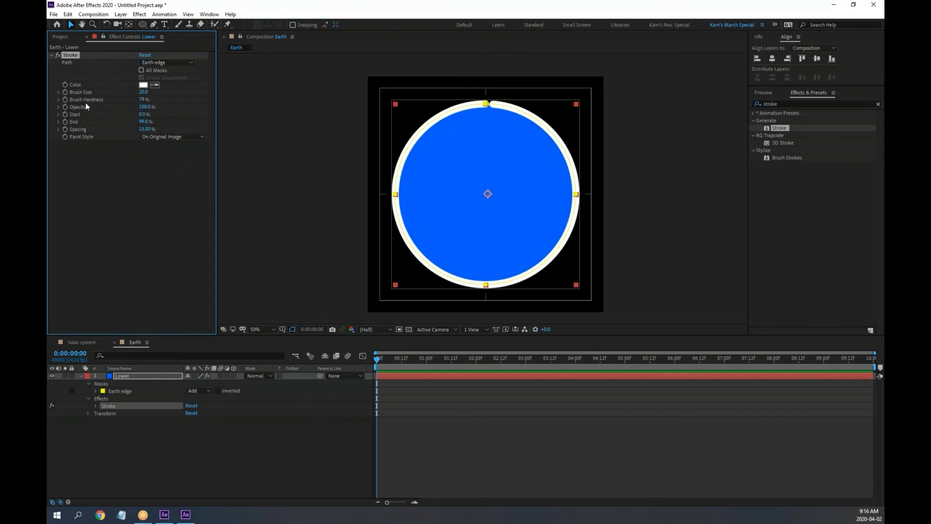
pyautogui.moveTo(144, 100)
pyautogui.mouseDown()
pyautogui.moveTo(132, 100)
pyautogui.moveTo(224, 104)
pyautogui.moveTo(131, 104)
pyautogui.mouseUp()
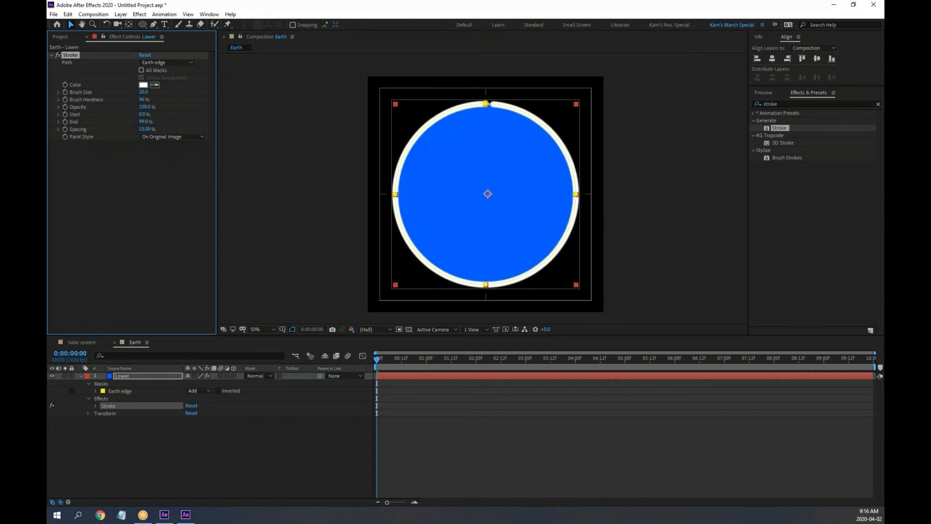
pyautogui.moveTo(131, 104); pyautogui.dragTo(75, 144)
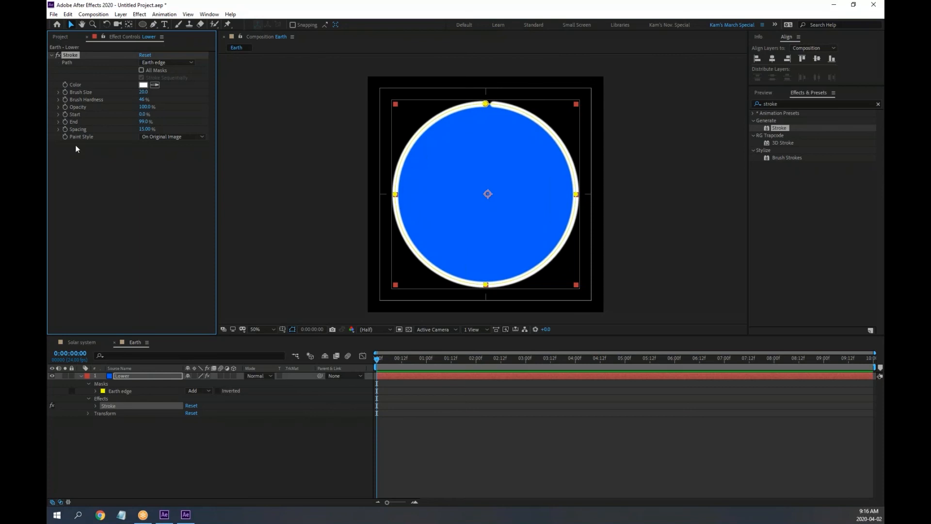
pyautogui.click(142, 121)
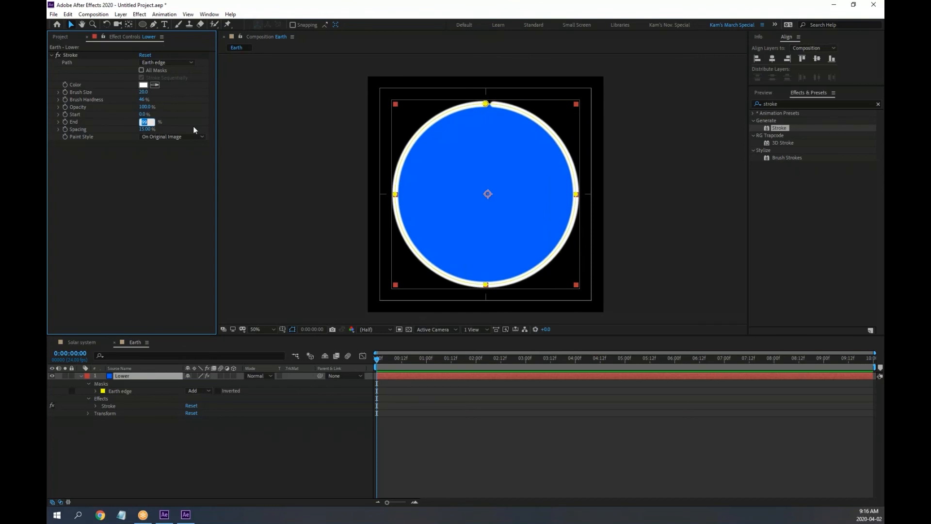
pyautogui.write('100')
pyautogui.press('Return')
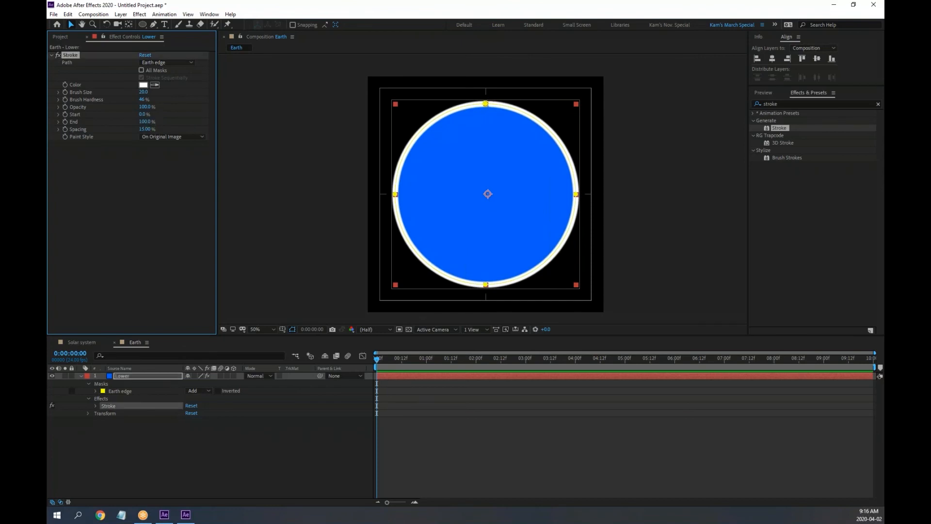
# Step: Set the Stroke's Paint Style to On Transparent and check the result against the transparency grid
pyautogui.click(180, 138)
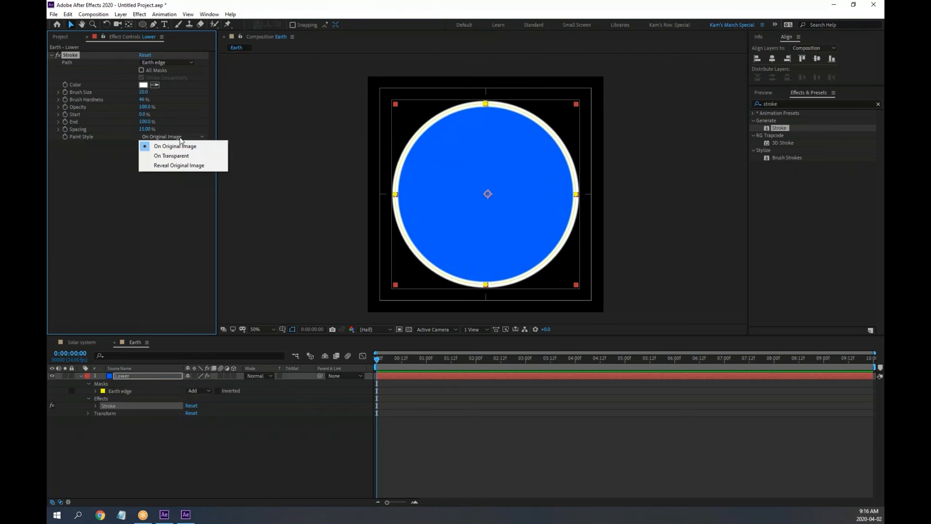
pyautogui.click(177, 154)
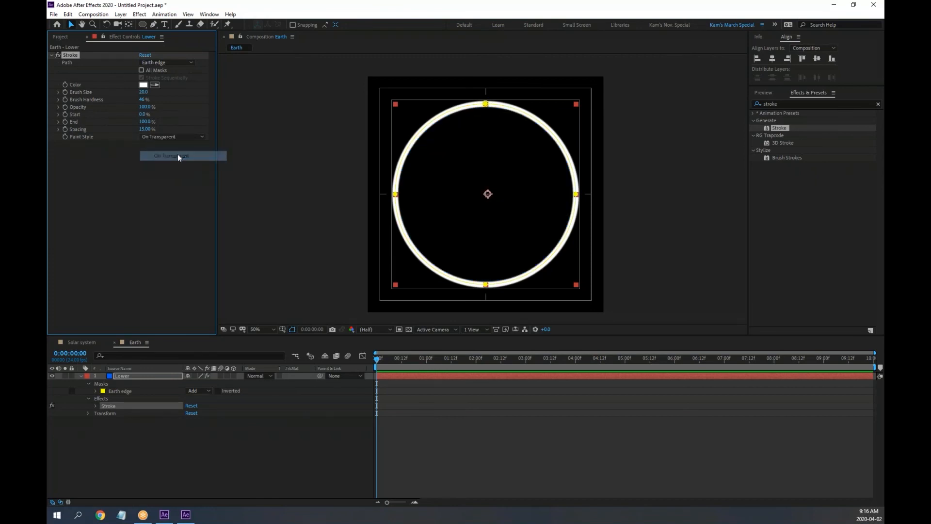
pyautogui.click(408, 329)
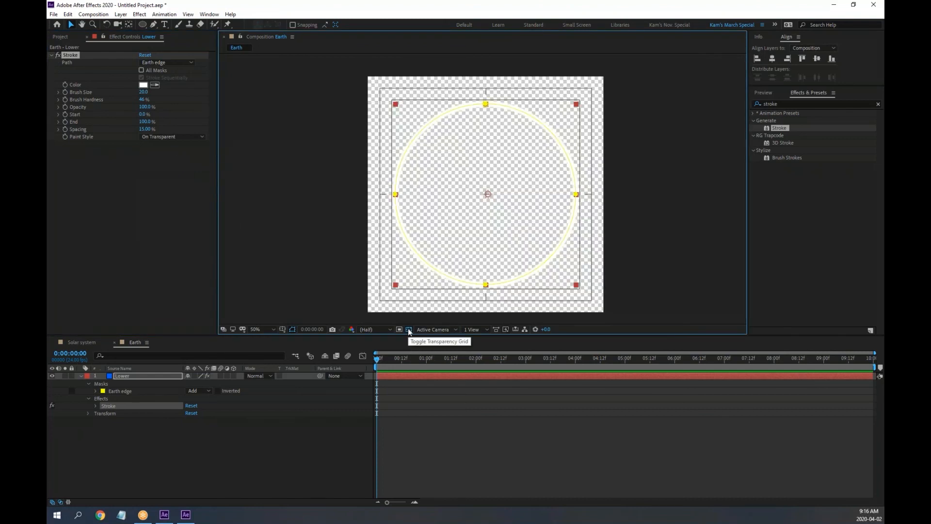
pyautogui.click(408, 329)
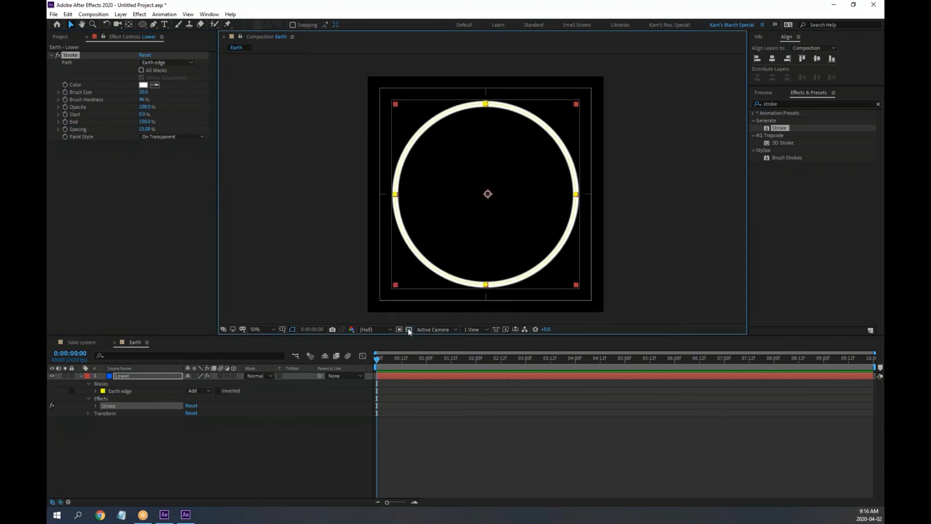
# Step: Change the Stroke color to red (FF0000) and hide the Title/Action Safe overlay in the composition view
pyautogui.click(145, 85)
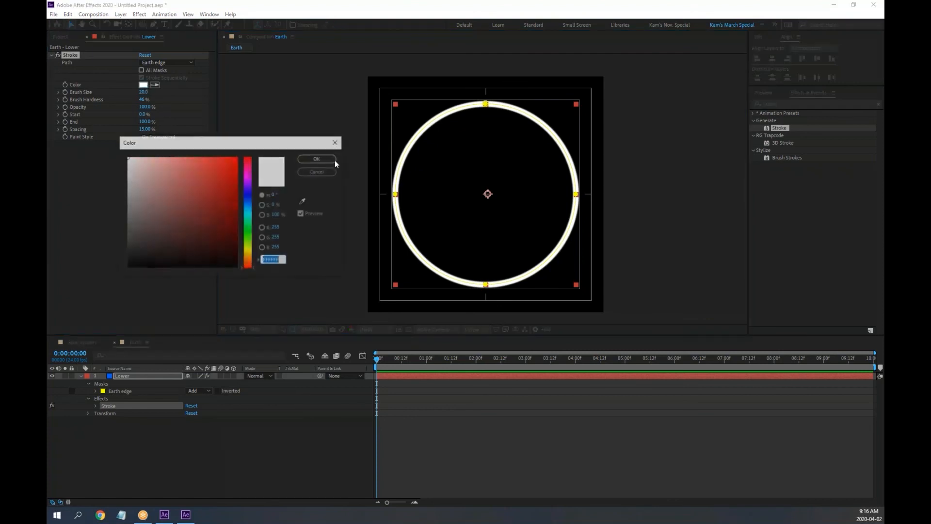
pyautogui.moveTo(223, 174); pyautogui.dragTo(277, 140)
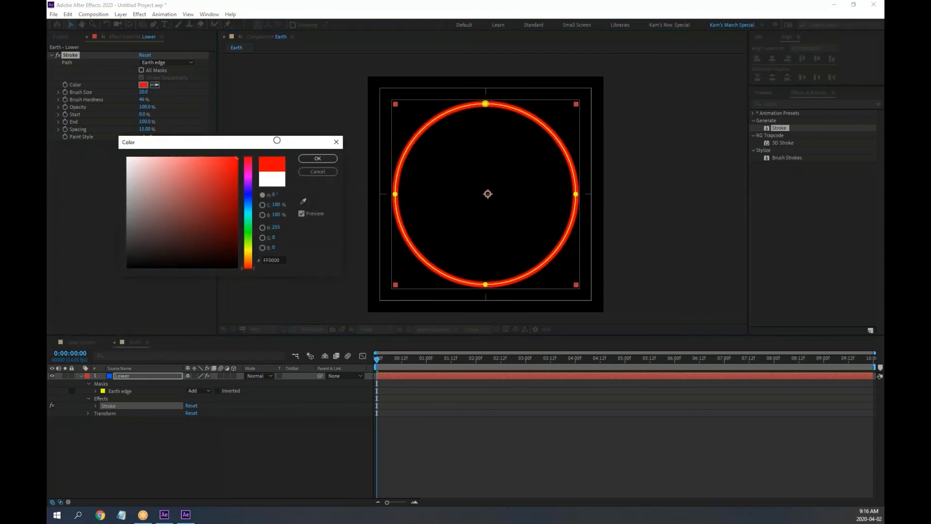
pyautogui.click(318, 158)
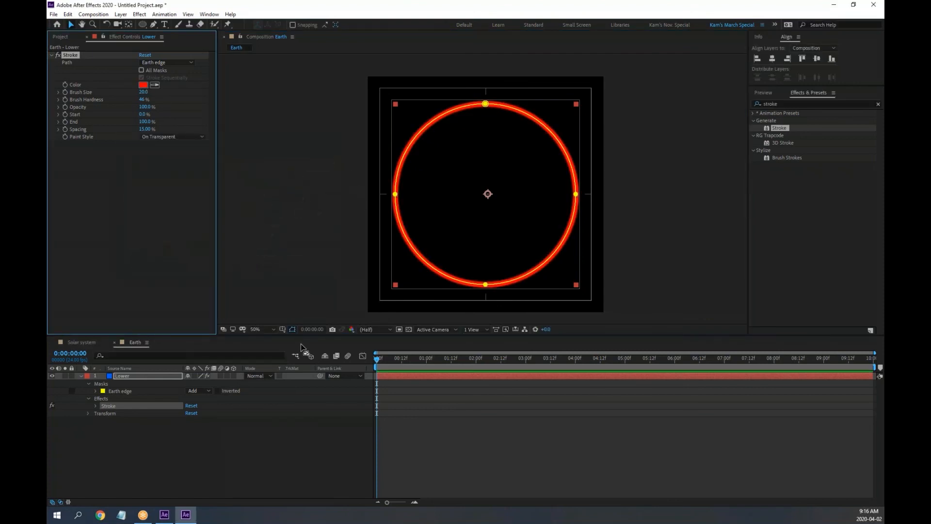
pyautogui.click(292, 329)
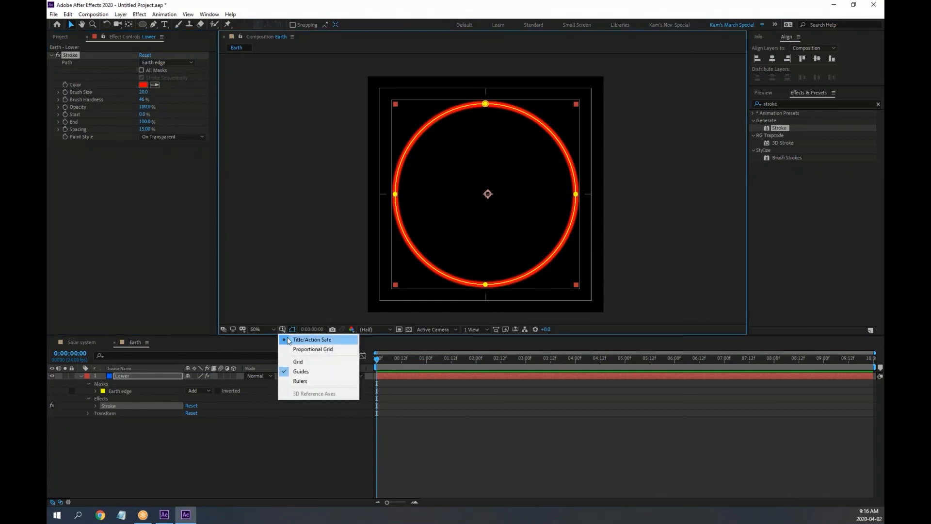
pyautogui.click(301, 339)
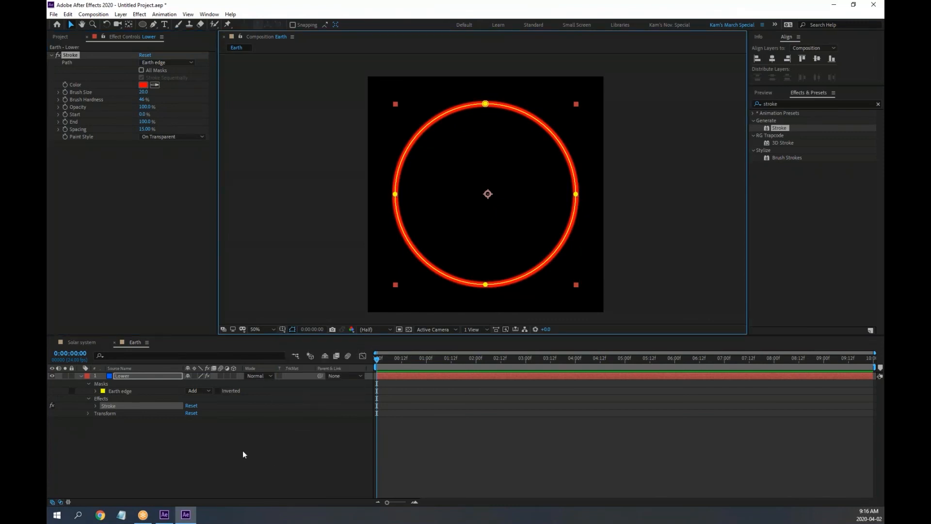
pyautogui.hotkey('alt', 'Tab')
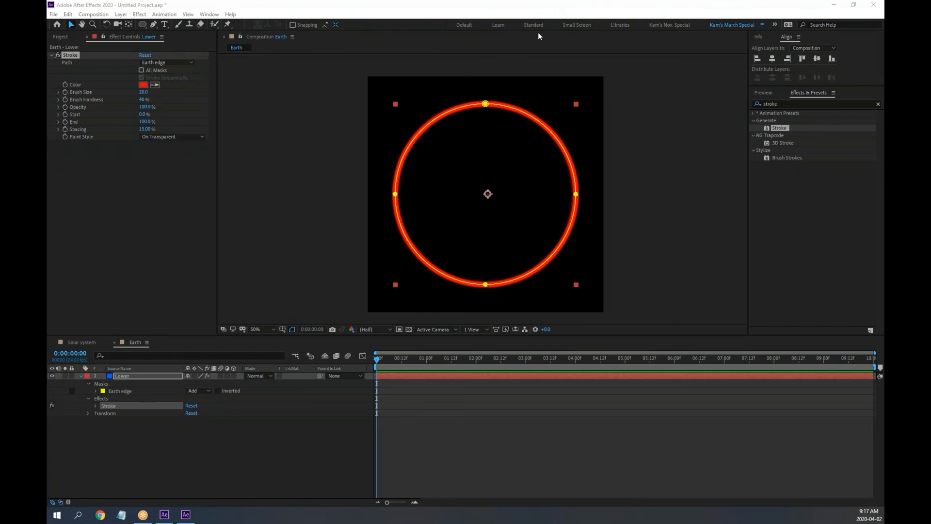
pyautogui.moveTo(66, 246)
pyautogui.mouseDown()
pyautogui.moveTo(88, 217)
pyautogui.moveTo(140, 256)
pyautogui.moveTo(224, 218)
pyautogui.moveTo(293, 264)
pyautogui.moveTo(333, 232)
pyautogui.moveTo(426, 257)
pyautogui.mouseUp()
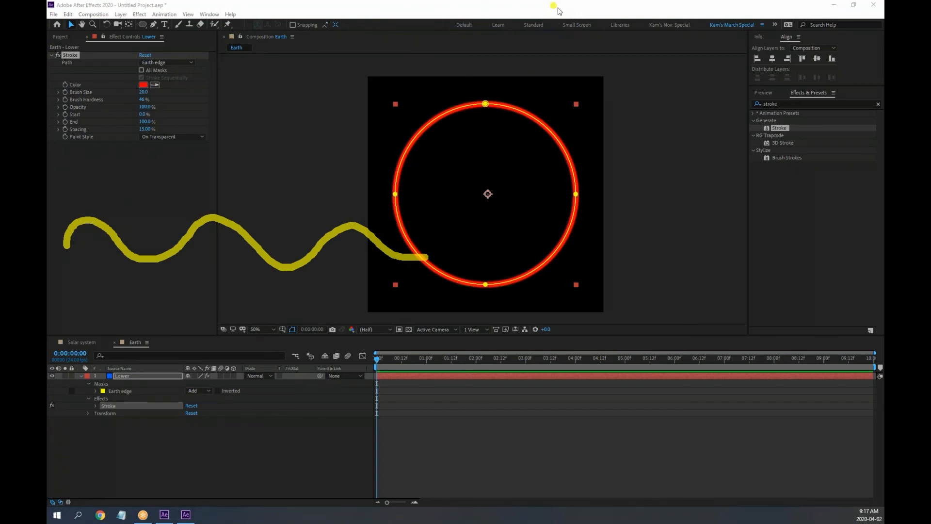
pyautogui.moveTo(553, 6)
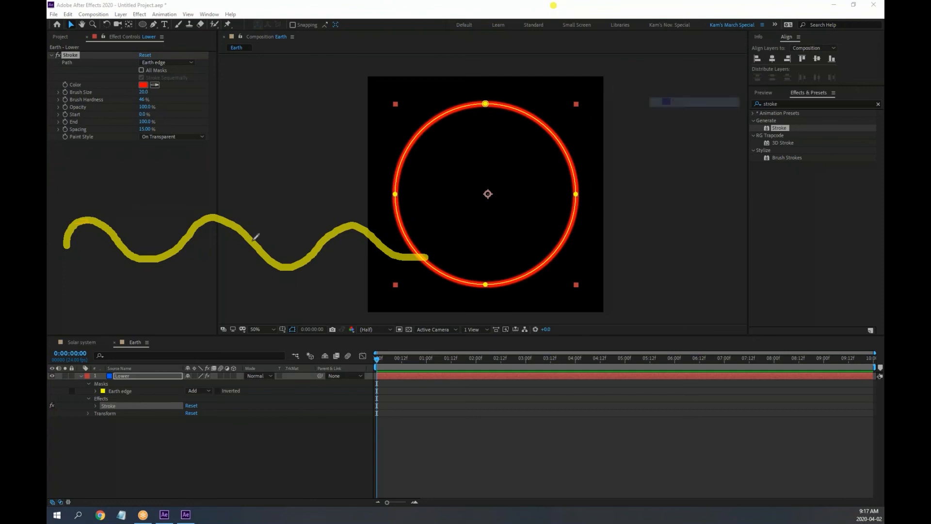
pyautogui.moveTo(78, 222); pyautogui.dragTo(93, 219)
pyautogui.moveTo(212, 216); pyautogui.dragTo(215, 218)
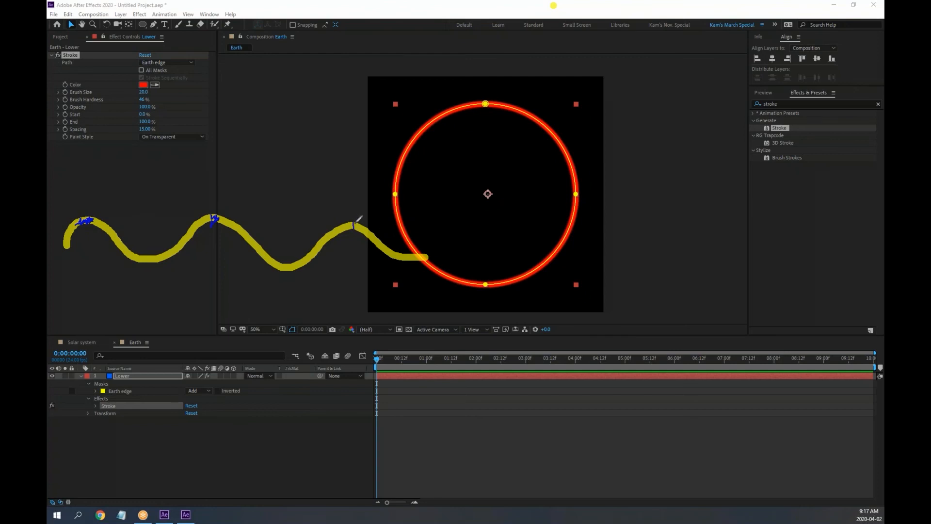
pyautogui.moveTo(358, 222)
pyautogui.mouseDown()
pyautogui.moveTo(286, 260)
pyautogui.moveTo(255, 240)
pyautogui.mouseUp()
pyautogui.press('Escape')
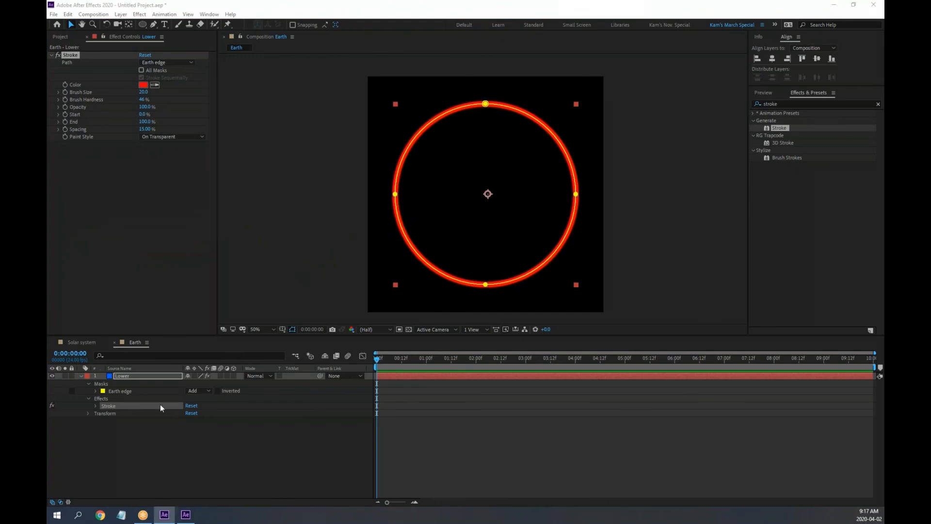
# Step: Collapse the Lower layer and create a new 1080 x 1080 px solid named "Radiation" in the Earth composition
pyautogui.click(81, 376)
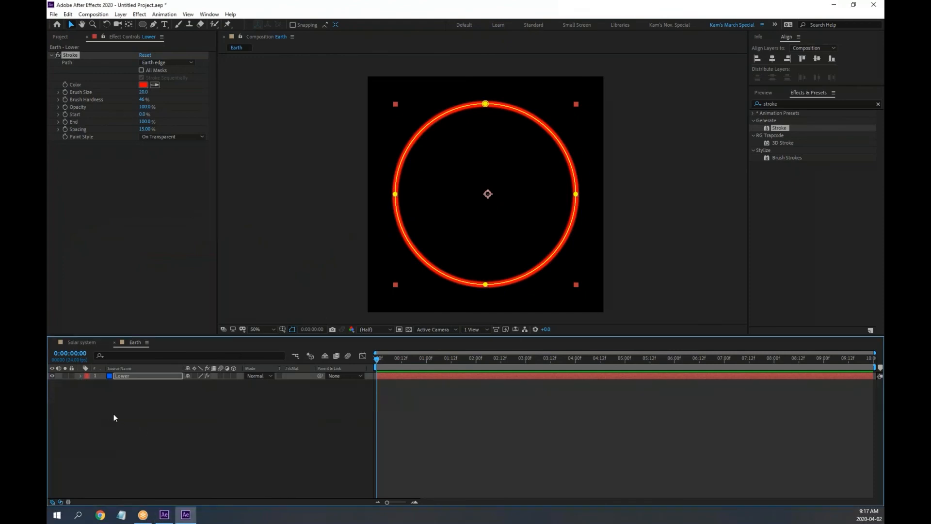
pyautogui.rightClick(133, 410)
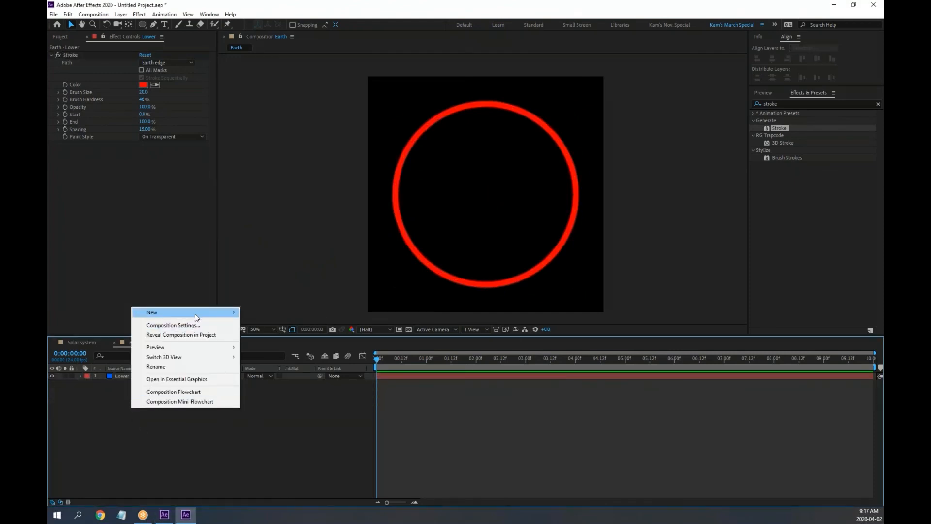
pyautogui.moveTo(195, 314)
pyautogui.click(298, 340)
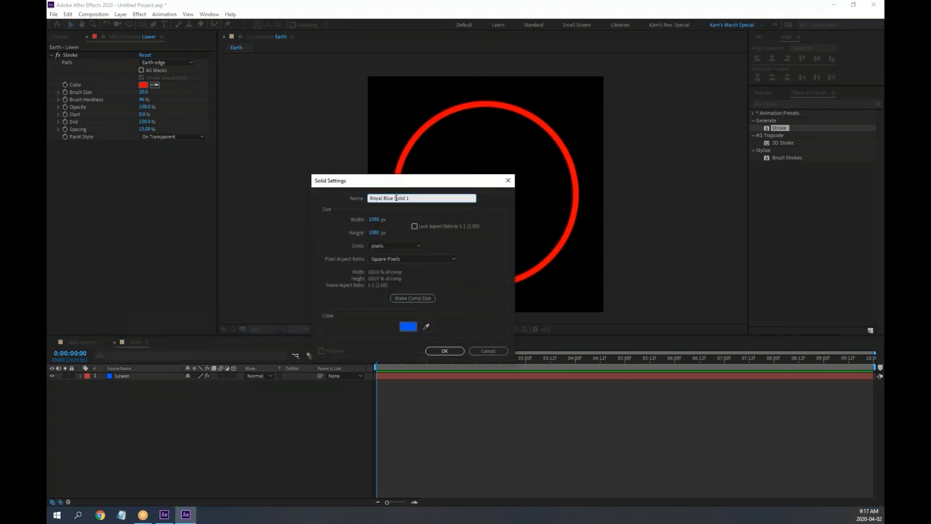
pyautogui.write('Radiation')
pyautogui.press('Return')
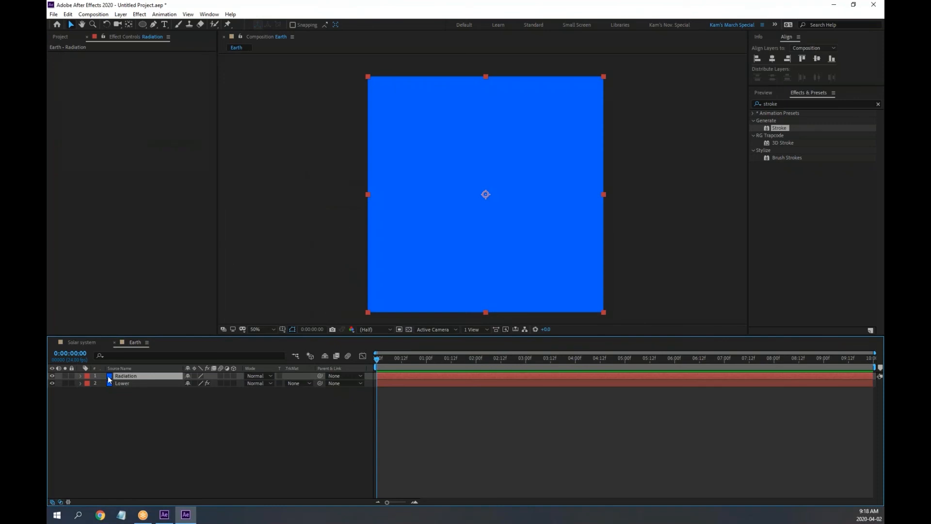
# Step: Change the Radiation solid's color to green (00FA1D) in its solid settings
pyautogui.click(121, 14)
pyautogui.click(144, 35)
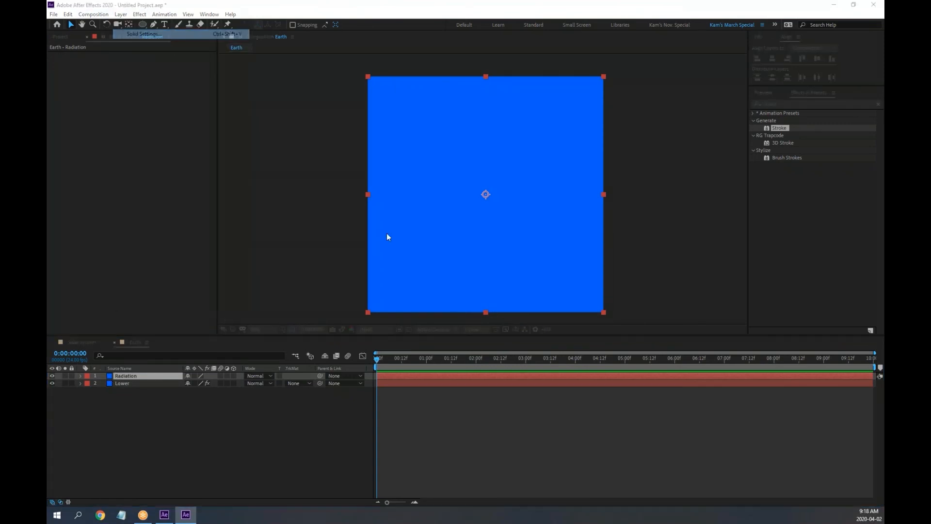
pyautogui.click(400, 277)
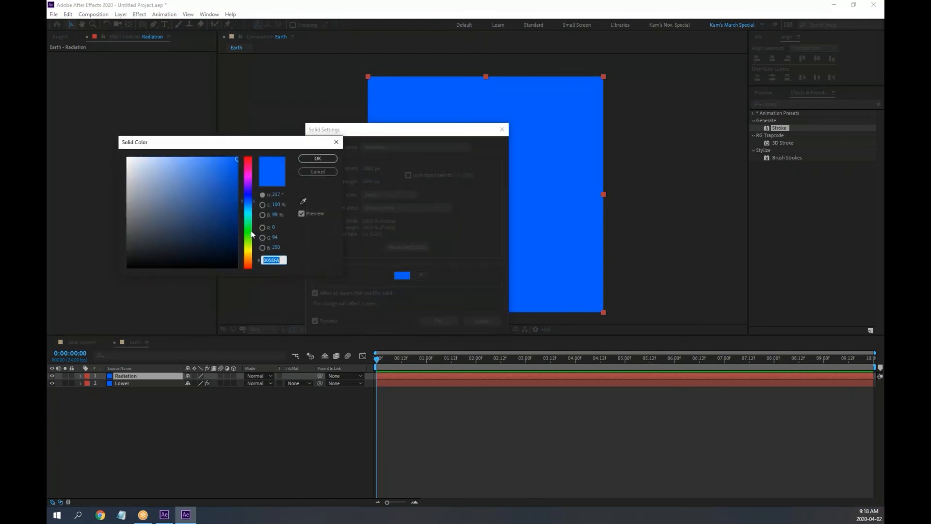
pyautogui.moveTo(251, 231)
pyautogui.mouseDown()
pyautogui.moveTo(251, 217)
pyautogui.moveTo(252, 233)
pyautogui.mouseUp()
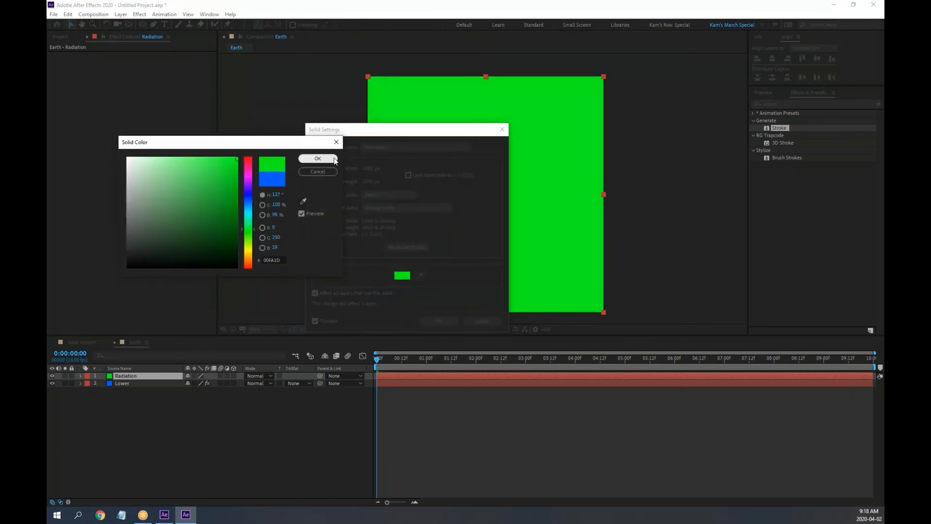
pyautogui.click(318, 158)
pyautogui.click(439, 321)
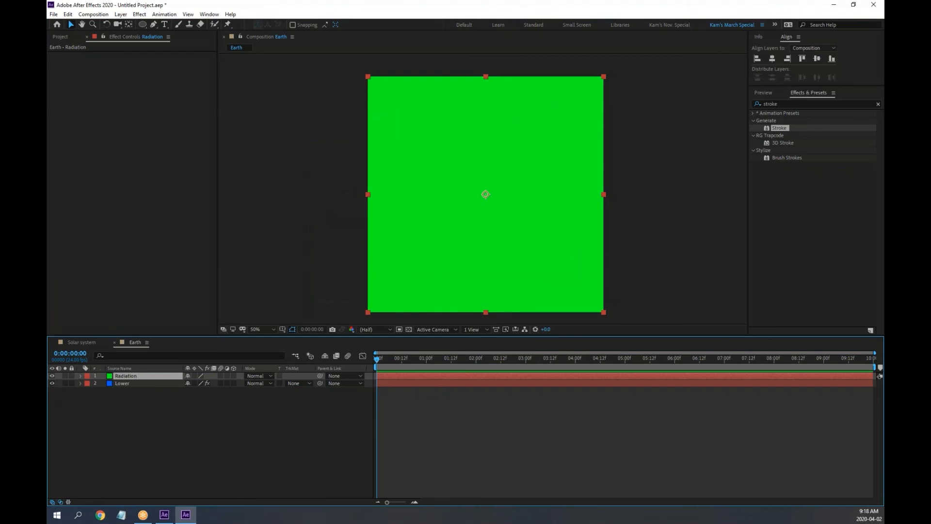
# Step: Hide the Lower layer, find the Fill effect, and apply it to the Radiation solid
pyautogui.hotkey('alt', 'Tab')
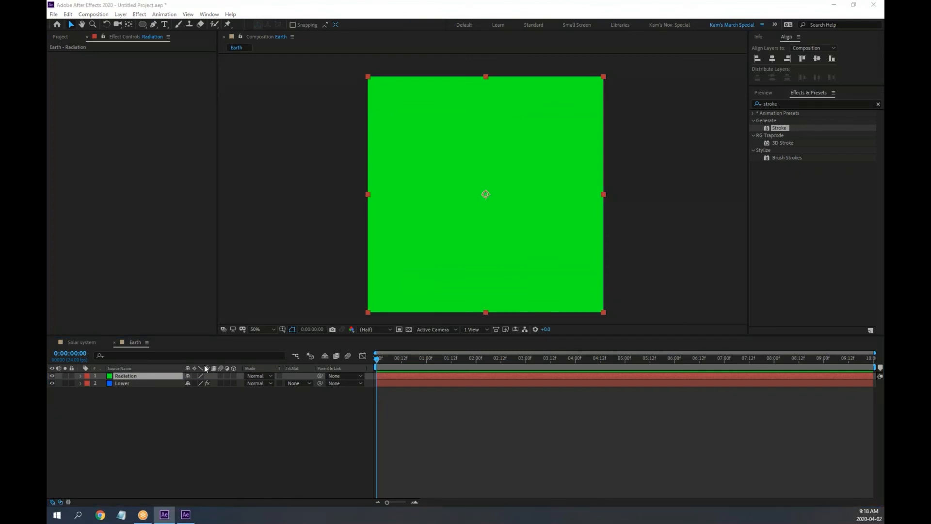
pyautogui.click(52, 383)
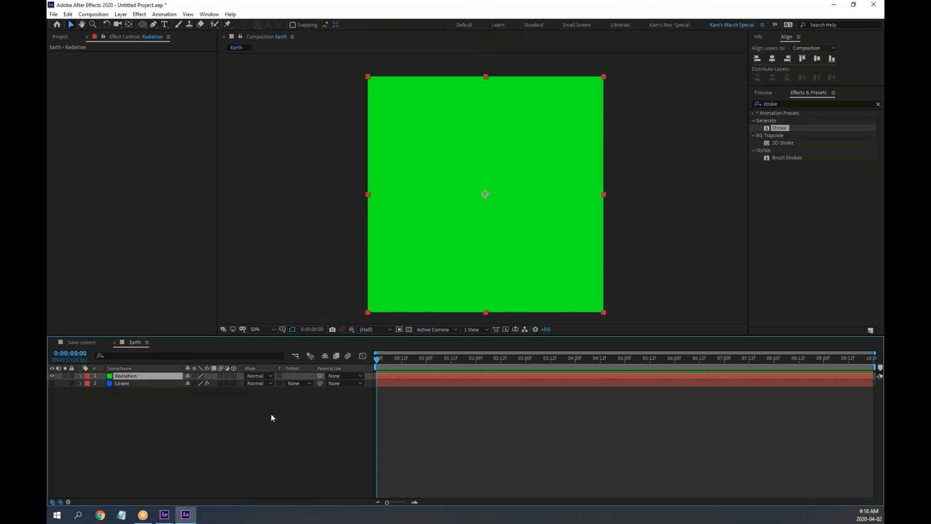
pyautogui.click(757, 104)
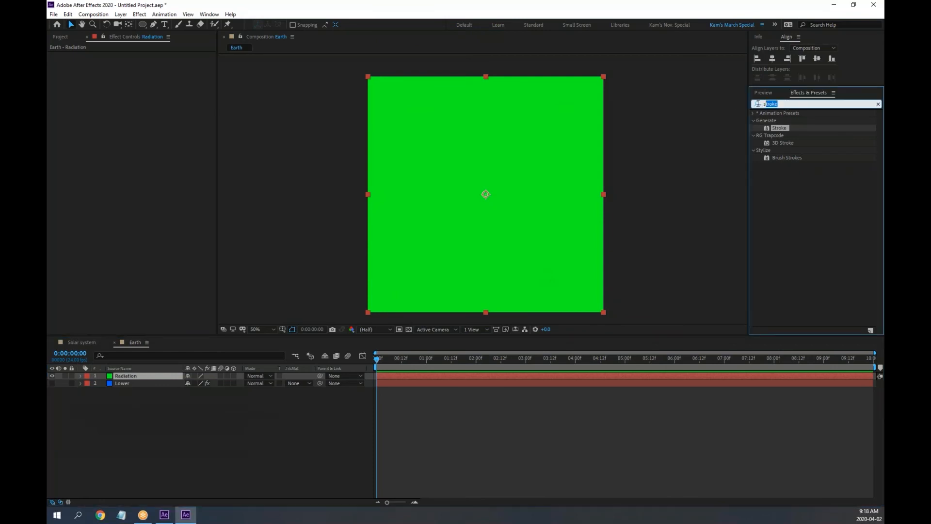
pyautogui.write('fill')
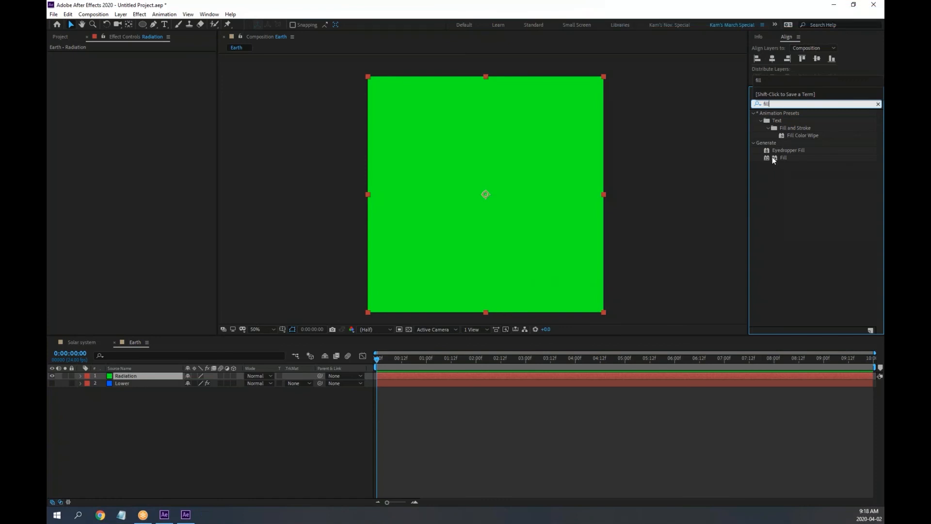
pyautogui.moveTo(778, 157); pyautogui.dragTo(612, 187)
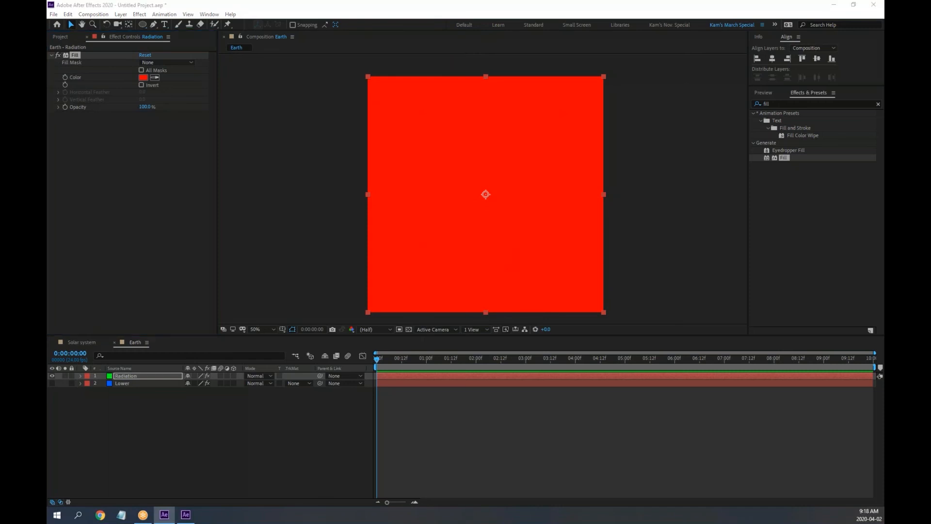
pyautogui.click(164, 61)
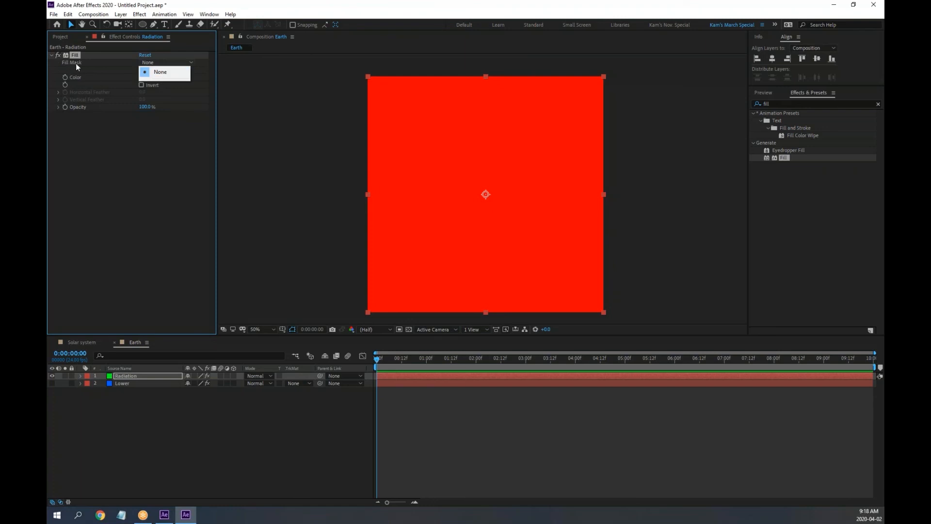
pyautogui.click(138, 179)
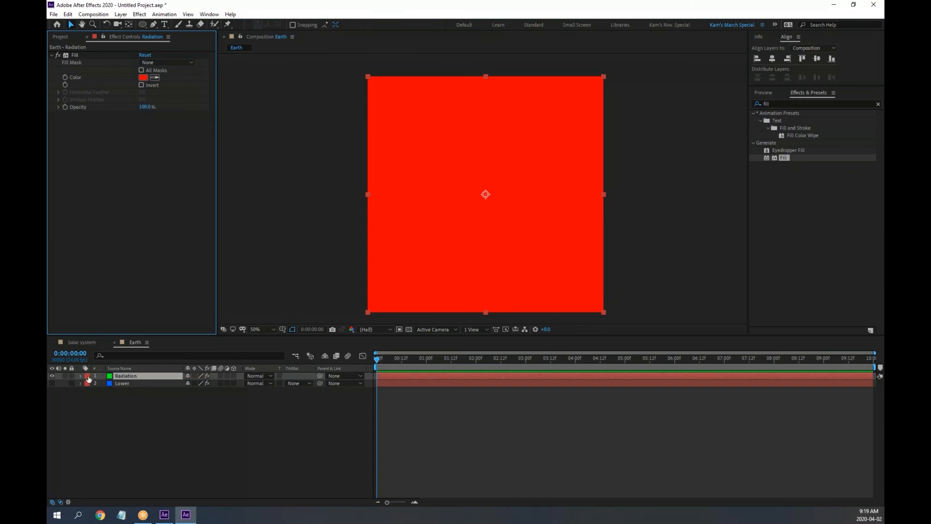
# Step: Show the Lower layer again and draw a tall rectangular mask on Radiation, covering most of the circle's left half and extending past the frame
pyautogui.click(53, 384)
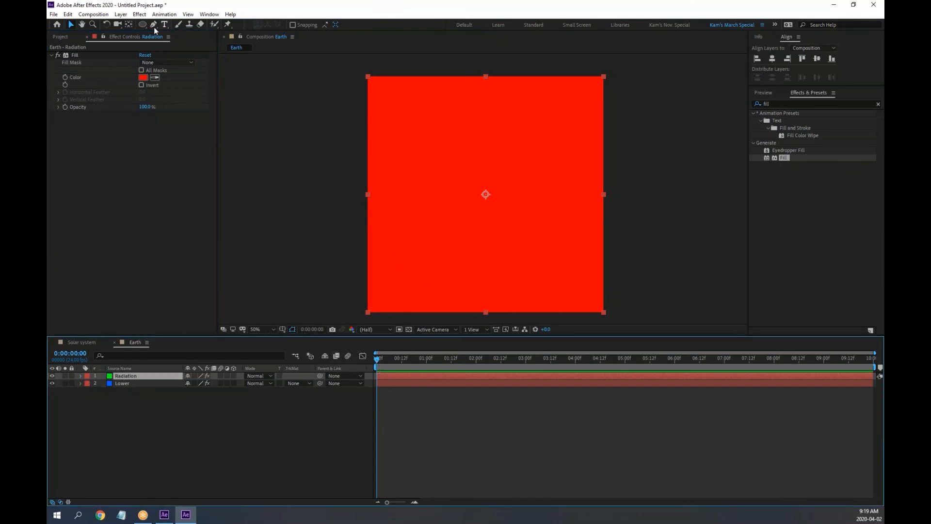
pyautogui.moveTo(142, 25); pyautogui.dragTo(176, 24)
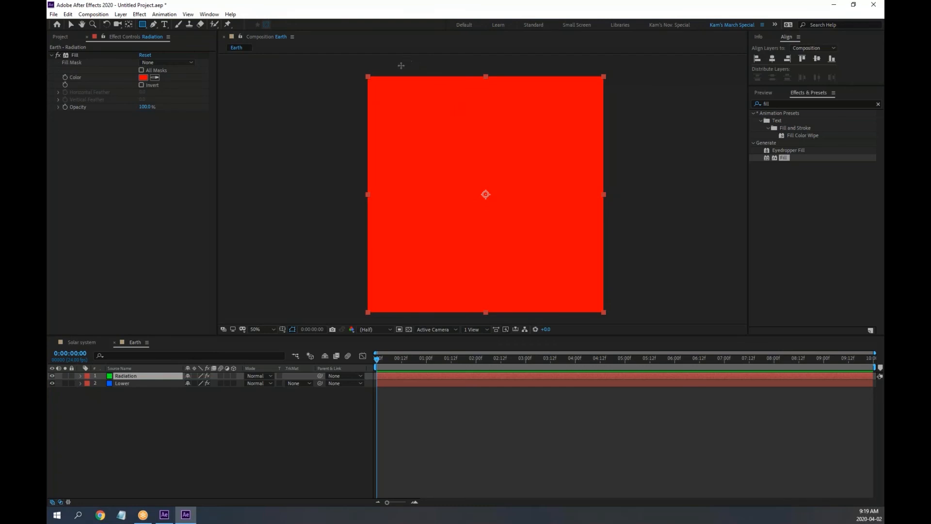
pyautogui.moveTo(400, 65); pyautogui.dragTo(480, 330)
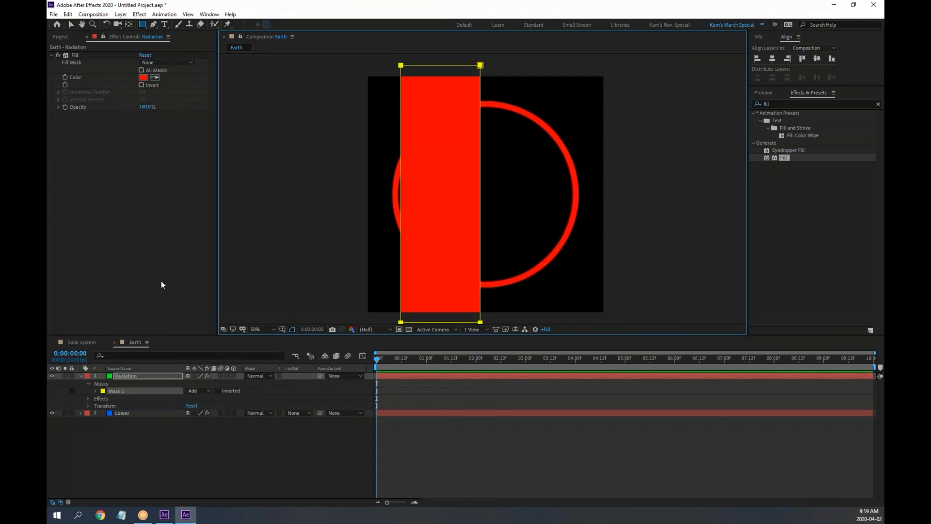
# Step: Rename the Radiation layer's mask to "Radiation fill" and set its mask color to teal (00FFAE)
pyautogui.click(121, 389)
pyautogui.press('Return')
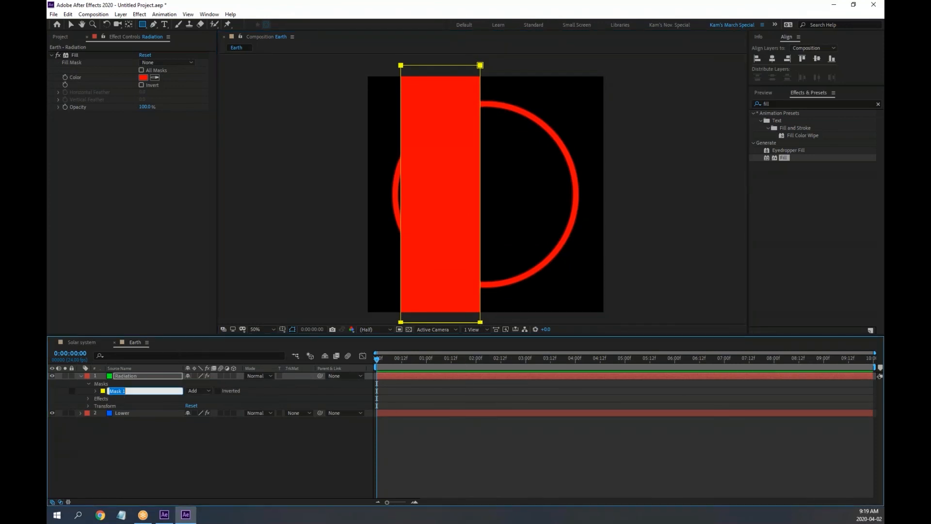
pyautogui.write('Radiation fill')
pyautogui.press('Return')
pyautogui.click(103, 391)
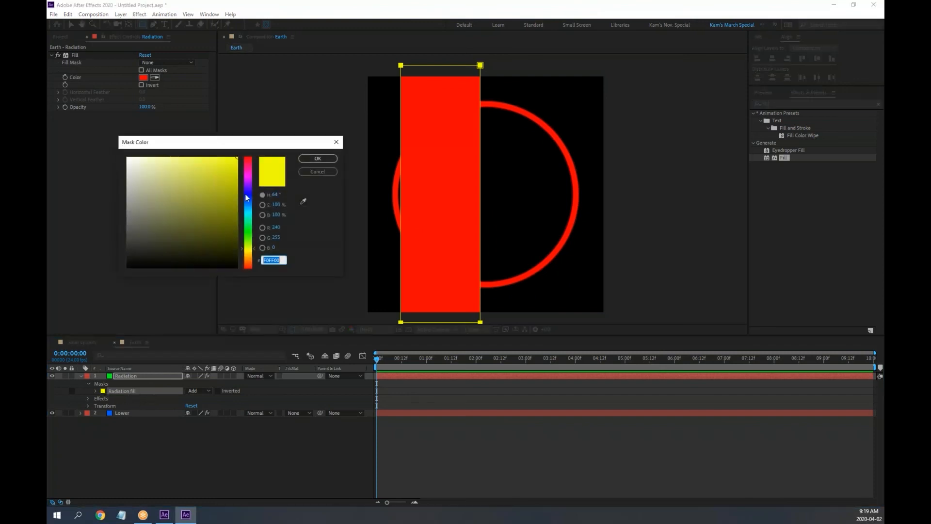
pyautogui.click(245, 217)
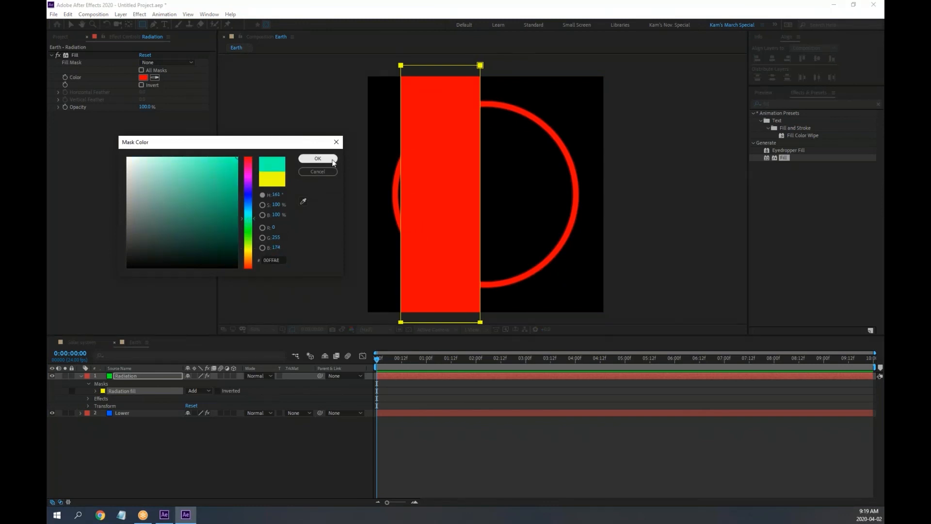
pyautogui.press('Return')
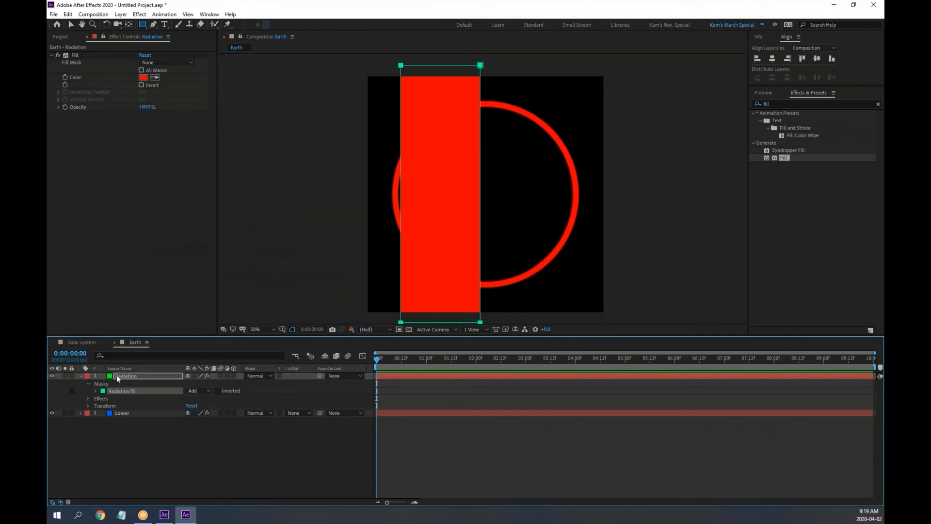
# Step: Set the Fill effect's Fill Mask to Radiation fill, keeping the red fill color
pyautogui.click(180, 63)
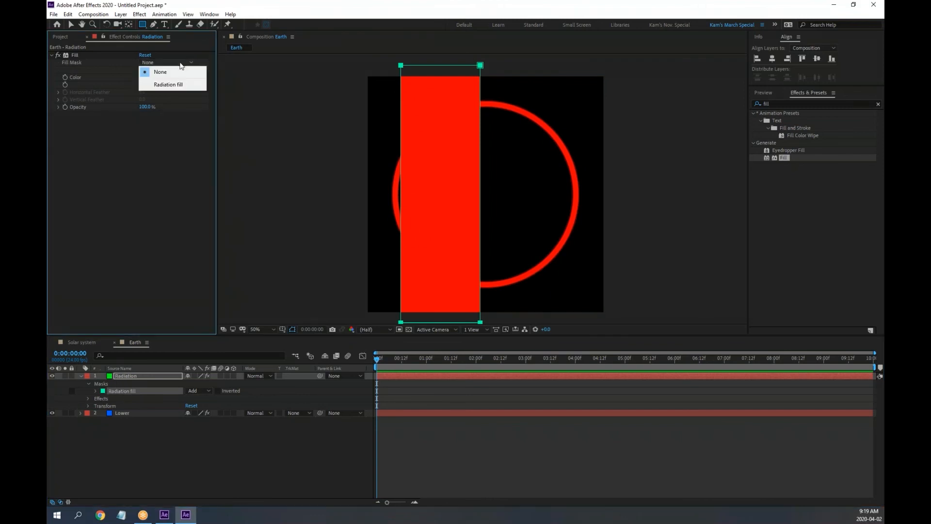
pyautogui.click(169, 84)
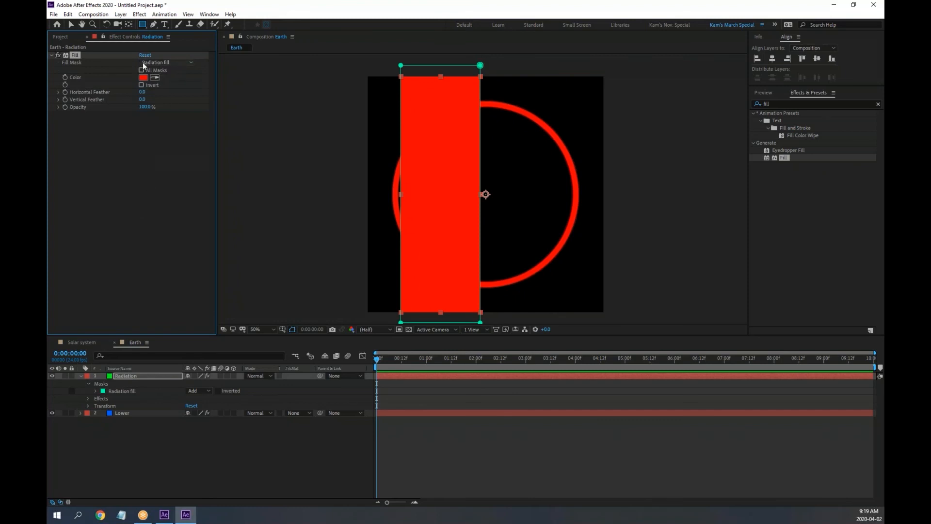
pyautogui.click(143, 78)
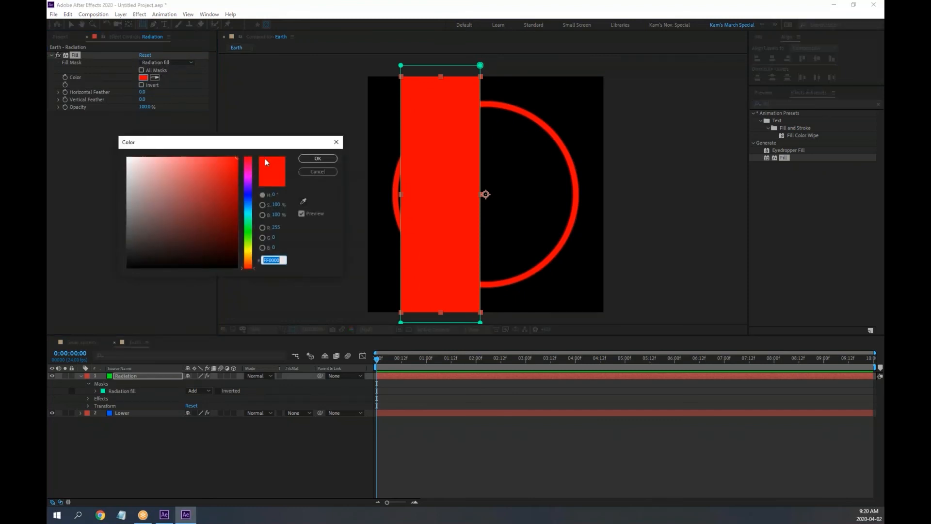
pyautogui.click(334, 172)
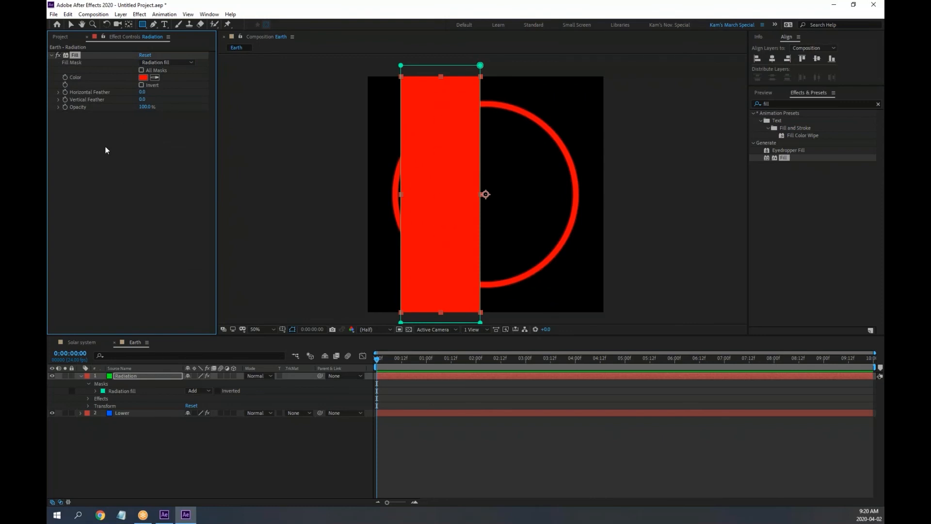
# Step: Toggle the Fill effect off and on to compare the Radiation layer with and without it
pyautogui.click(57, 54)
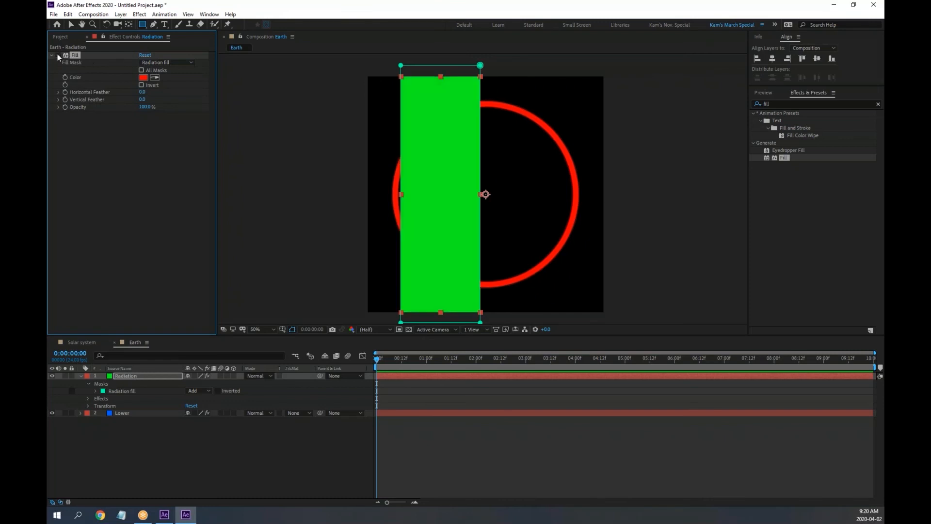
pyautogui.click(57, 54)
pyautogui.click(57, 54)
pyautogui.click(58, 54)
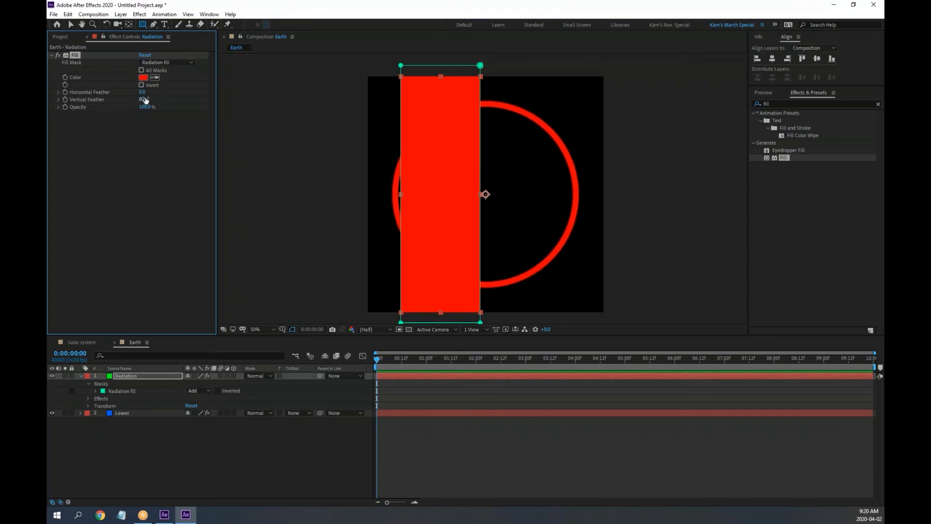
# Step: Set the Fill's Horizontal Feather to 6.4 and Vertical Feather to 12.9, and briefly preview the inverted fill
pyautogui.moveTo(142, 92); pyautogui.dragTo(201, 106)
pyautogui.moveTo(142, 92); pyautogui.dragTo(179, 99)
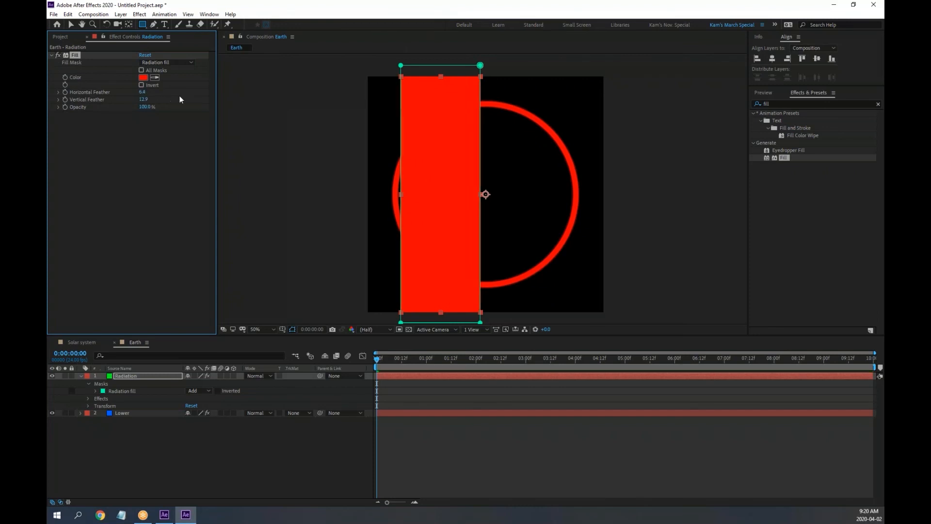
pyautogui.click(141, 85)
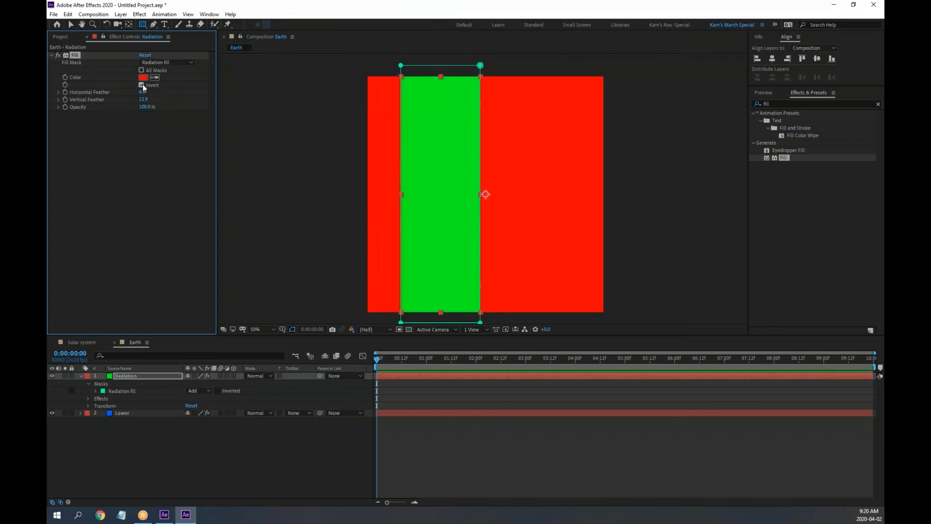
pyautogui.click(142, 85)
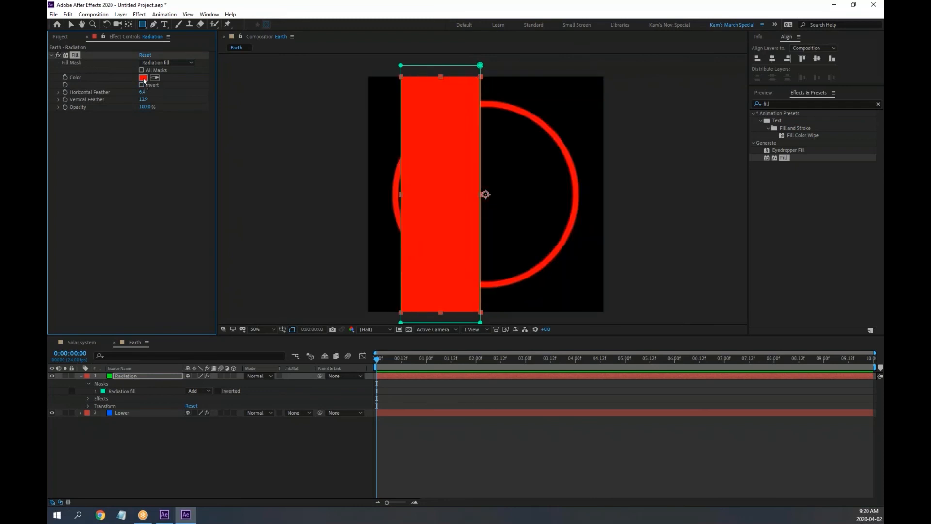
# Step: Change the Fill effect's color to a lighter red (FA3B3B)
pyautogui.click(143, 77)
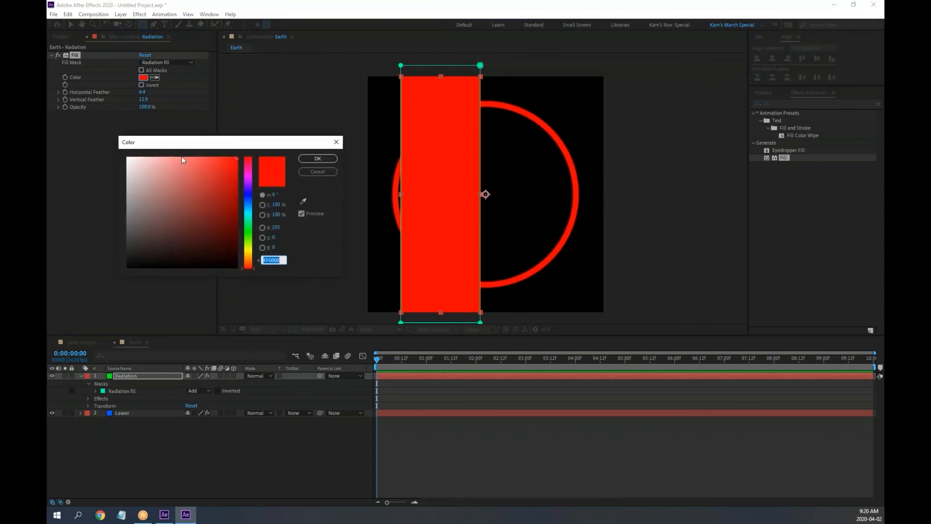
pyautogui.click(216, 160)
pyautogui.moveTo(215, 160); pyautogui.dragTo(193, 159)
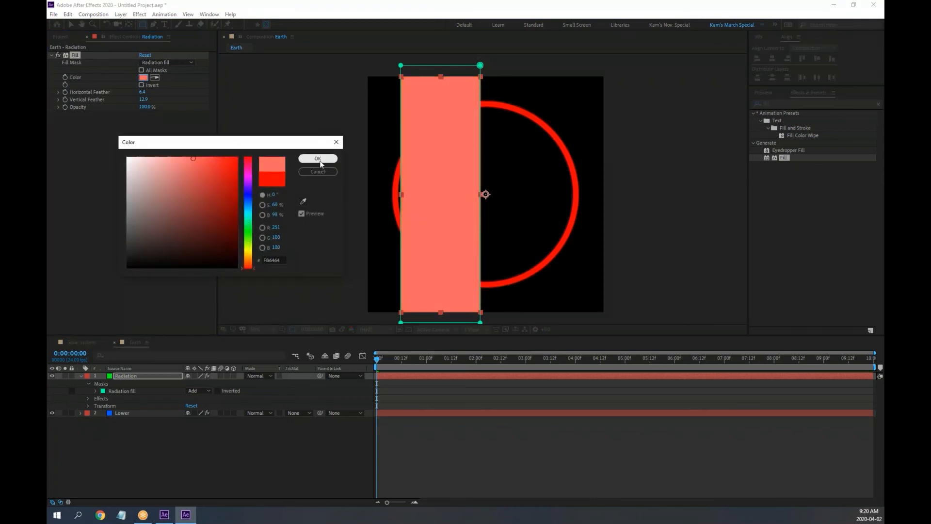
pyautogui.click(206, 159)
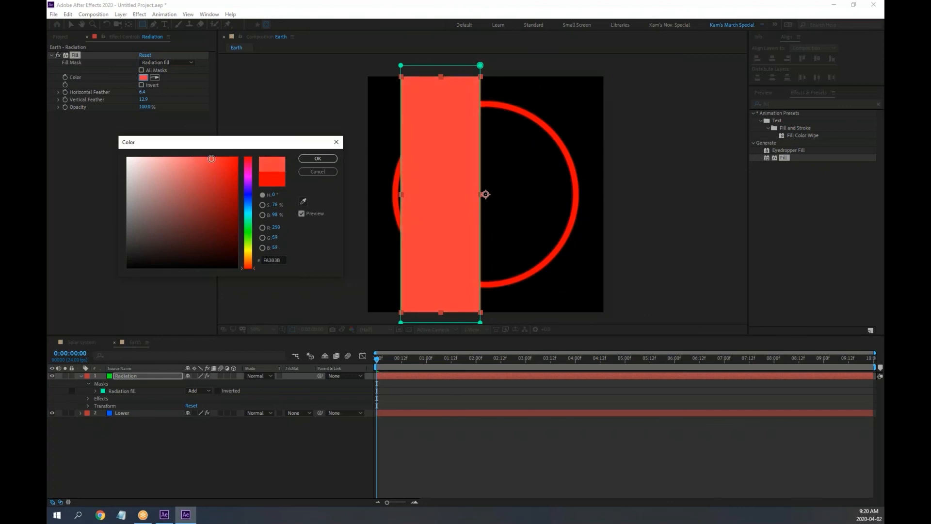
pyautogui.click(313, 159)
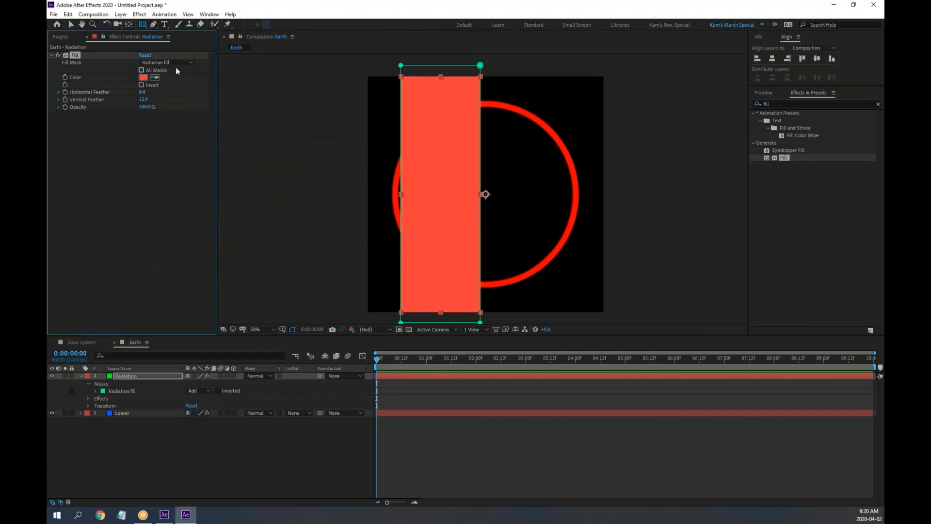
# Step: Make the Radiation layer an adjustment layer and turn on Invert for its Fill effect
pyautogui.click(228, 376)
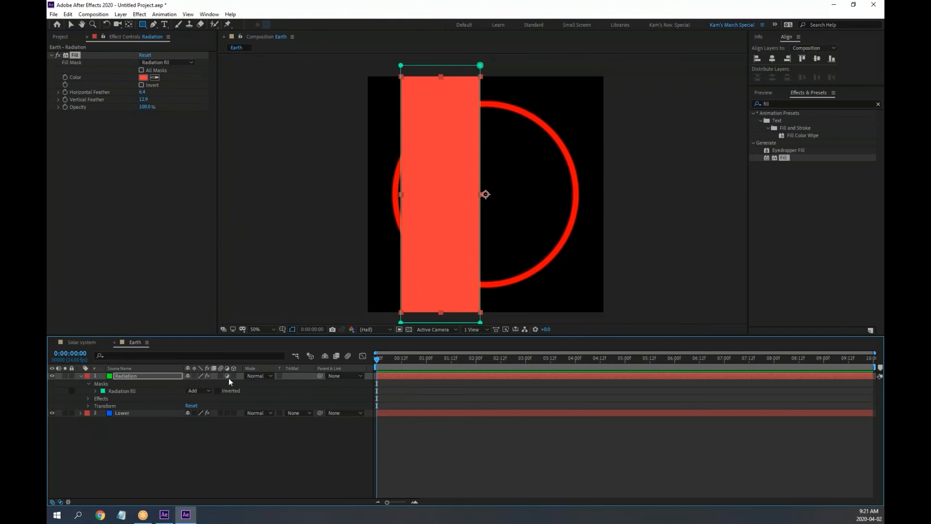
pyautogui.click(126, 375)
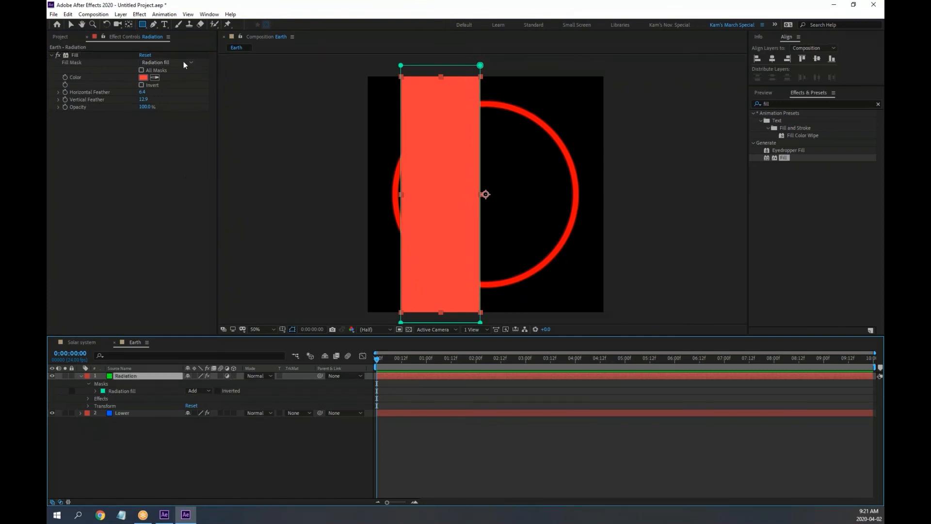
pyautogui.click(141, 85)
pyautogui.click(141, 85)
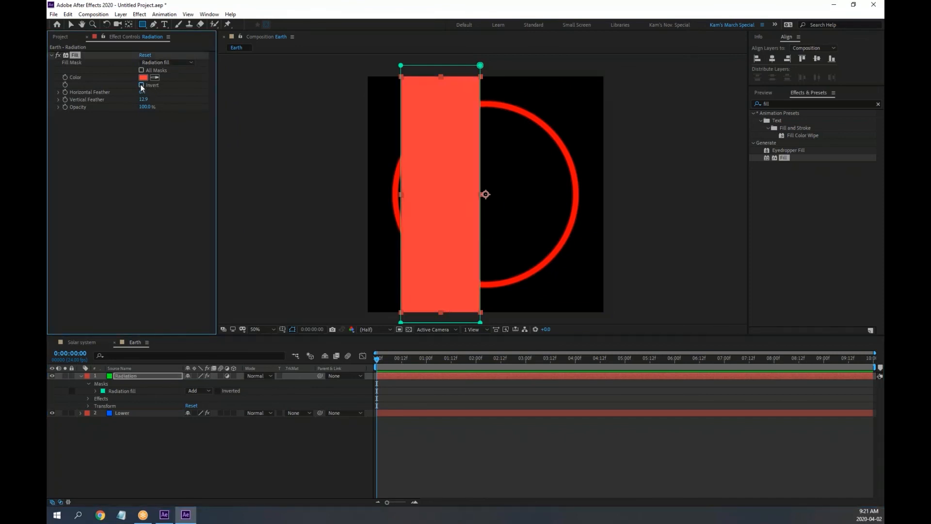
pyautogui.click(142, 85)
pyautogui.click(141, 85)
pyautogui.click(141, 86)
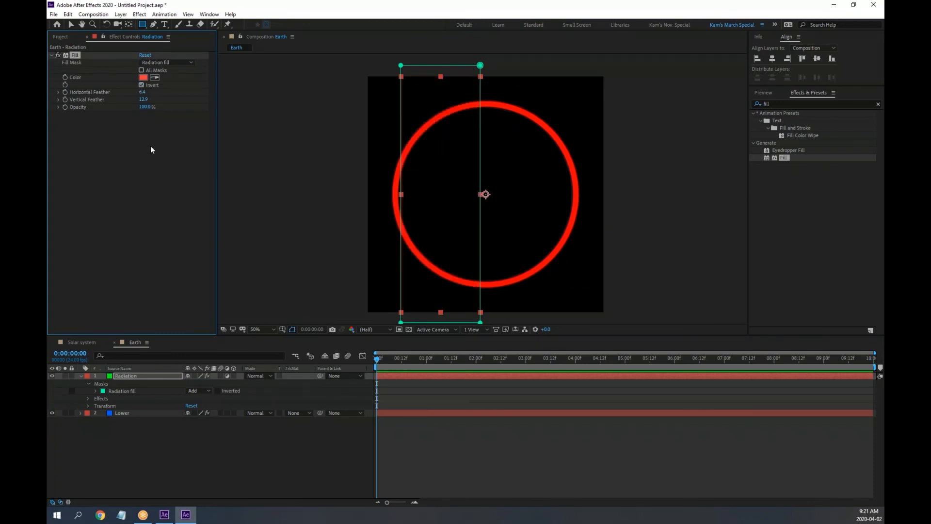
# Step: Turn off Invert for the Radiation layer's Fill effect, briefly try All Masks, and keep Radiation fill as the Fill Mask
pyautogui.click(381, 361)
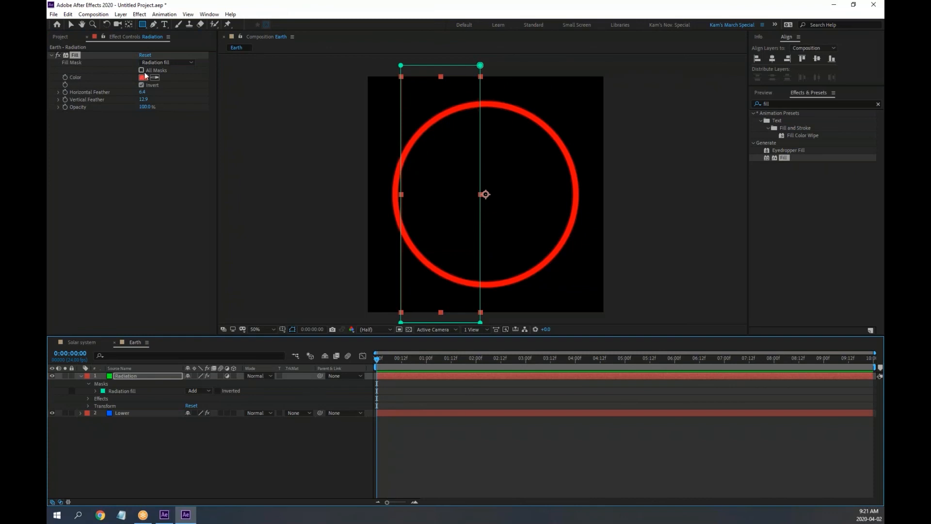
pyautogui.click(141, 85)
pyautogui.click(141, 71)
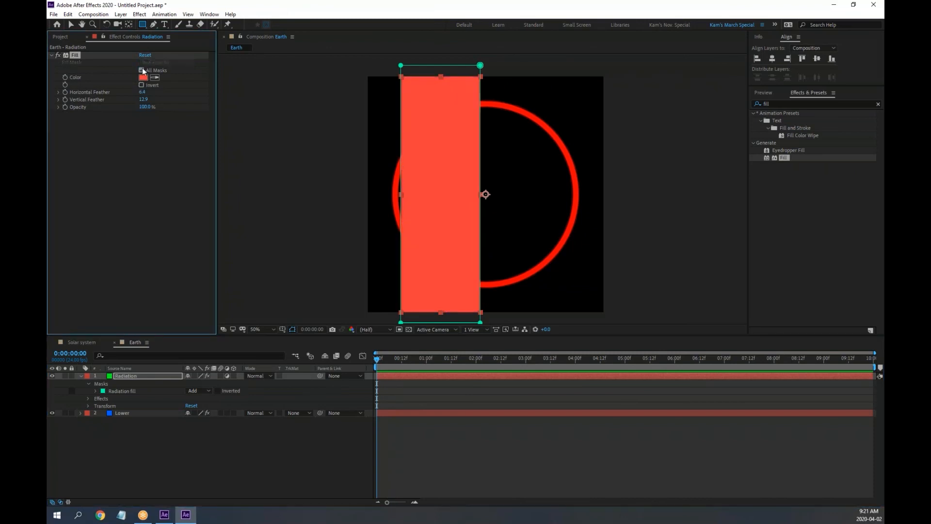
pyautogui.click(141, 70)
pyautogui.click(167, 62)
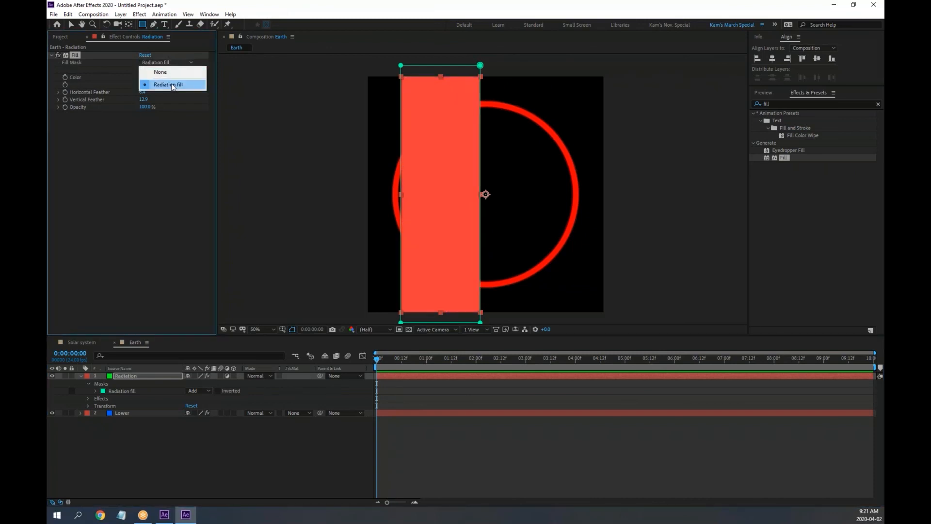
pyautogui.click(172, 86)
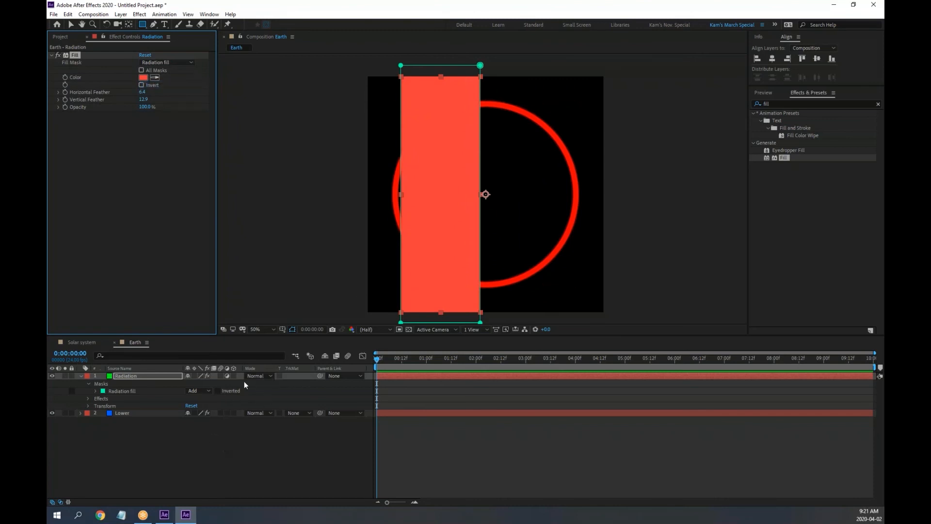
# Step: Switch the Radiation layer from adjustment layer to Preserve Underlying Transparency, and show the composition's transparency grid
pyautogui.click(228, 374)
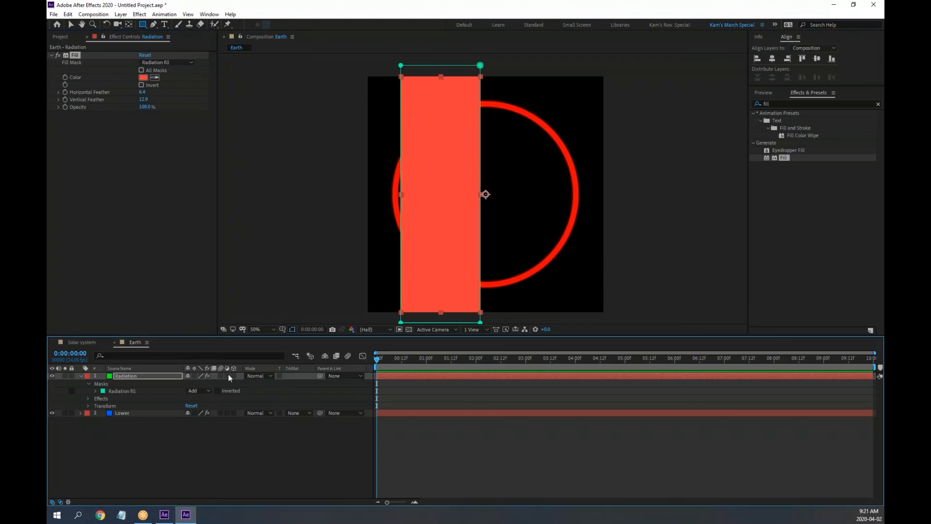
pyautogui.click(228, 375)
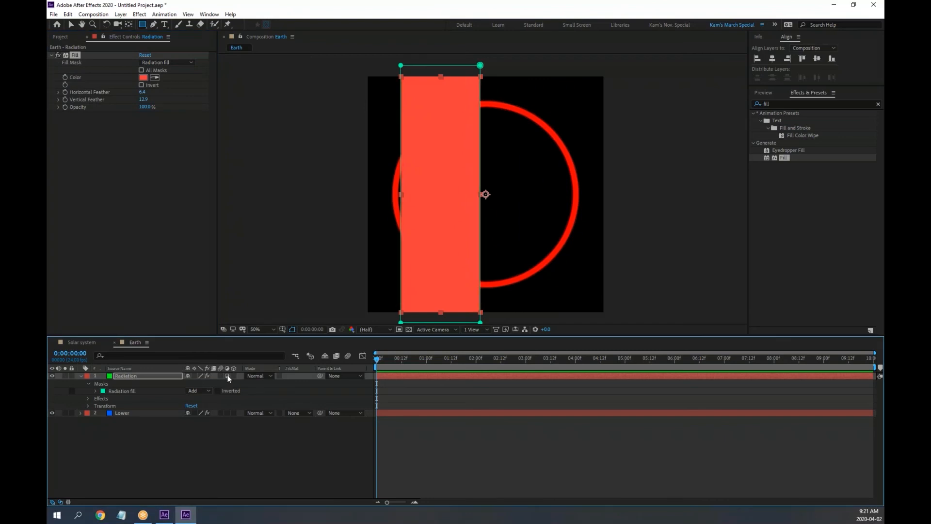
pyautogui.click(279, 376)
pyautogui.click(279, 376)
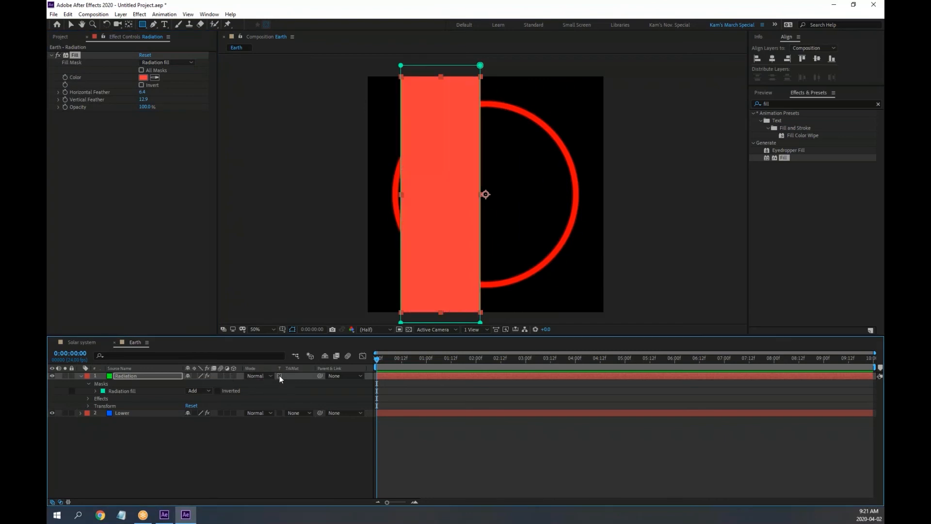
pyautogui.click(279, 375)
pyautogui.click(280, 376)
pyautogui.click(279, 375)
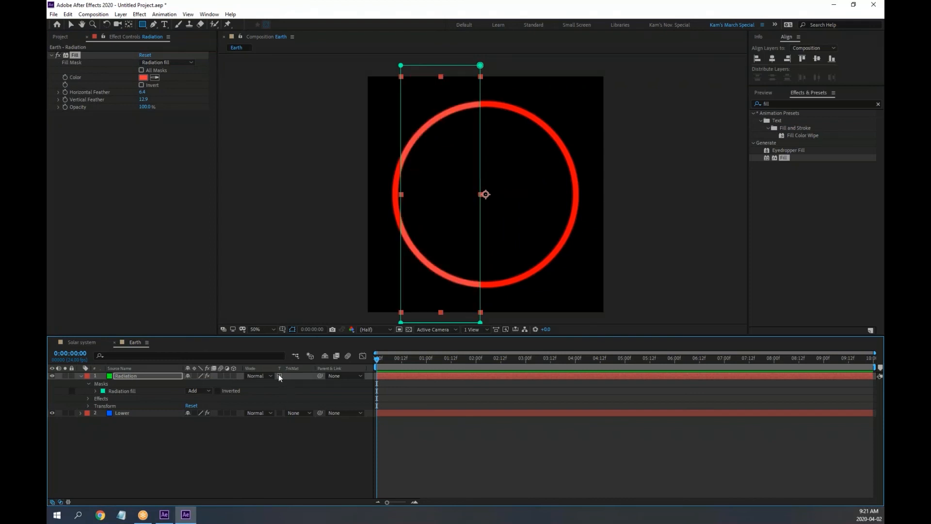
pyautogui.click(409, 329)
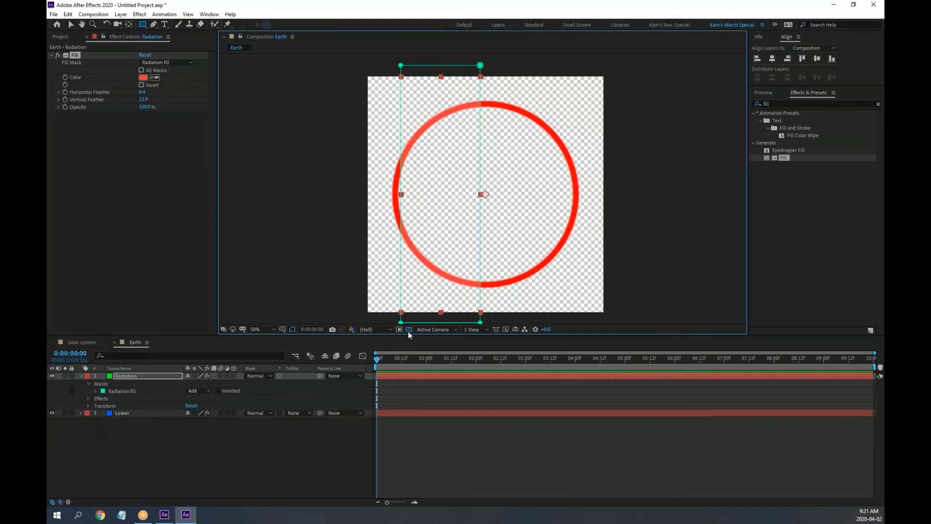
# Step: Set the Fill effect's color to yellow (EAFA3B) and compare the Radiation layer with and without Preserve Underlying Transparency
pyautogui.click(143, 77)
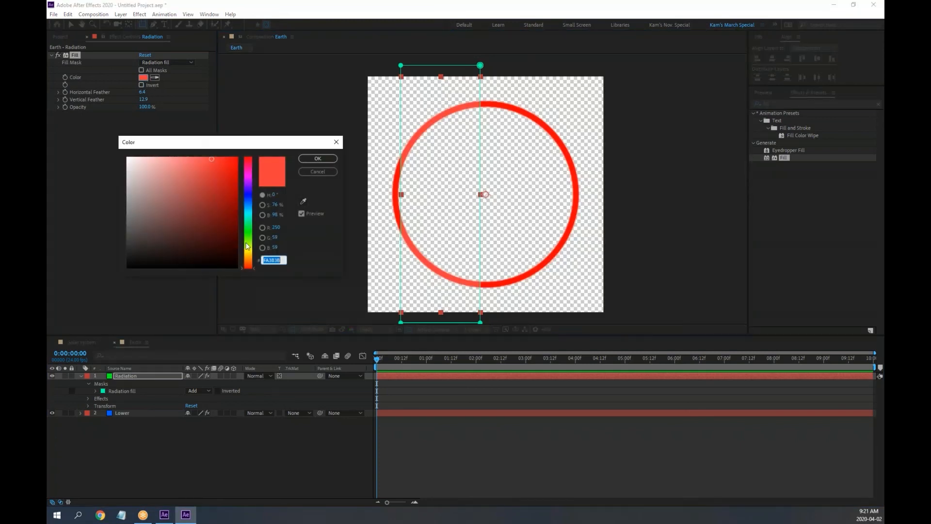
pyautogui.moveTo(247, 247)
pyautogui.mouseDown()
pyautogui.moveTo(253, 218)
pyautogui.moveTo(253, 250)
pyautogui.mouseUp()
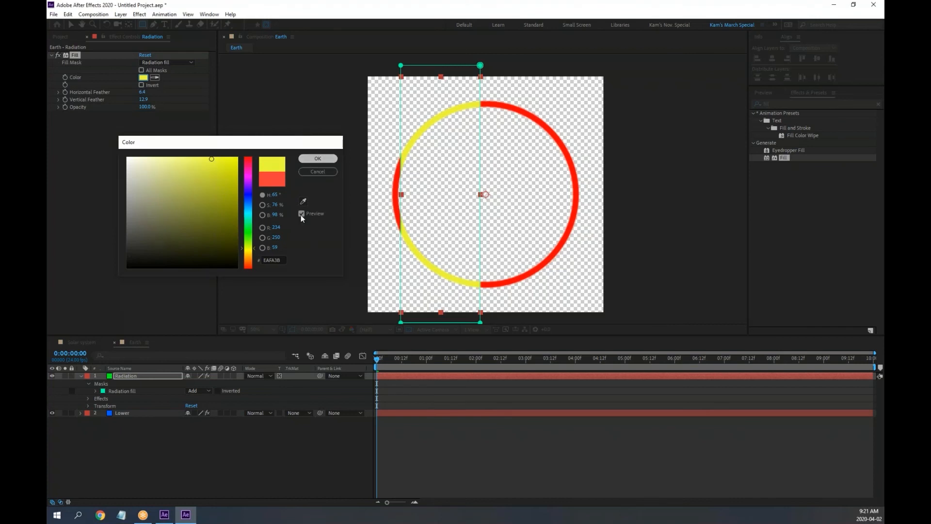
pyautogui.press('Return')
pyautogui.click(278, 373)
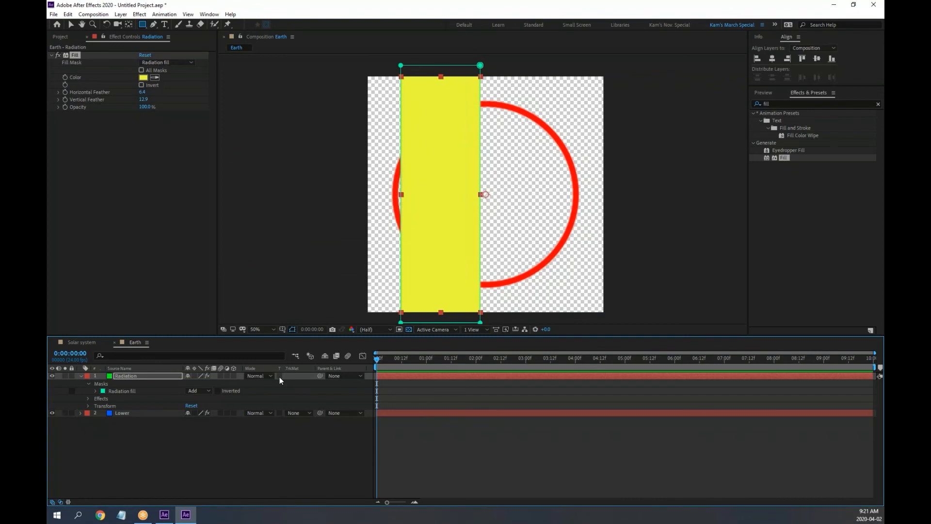
pyautogui.click(279, 377)
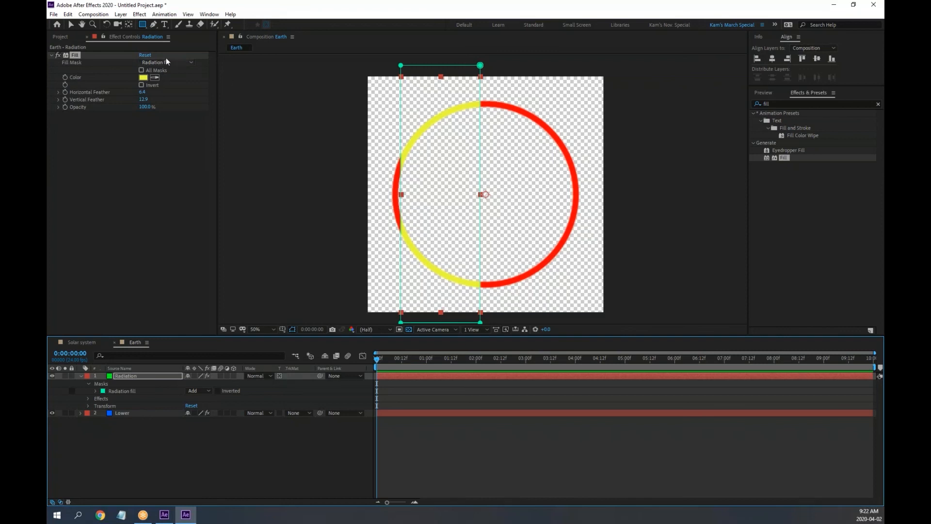
# Step: Select the whole Radiation fill mask and move it left until it sits entirely outside the red circle
pyautogui.click(71, 24)
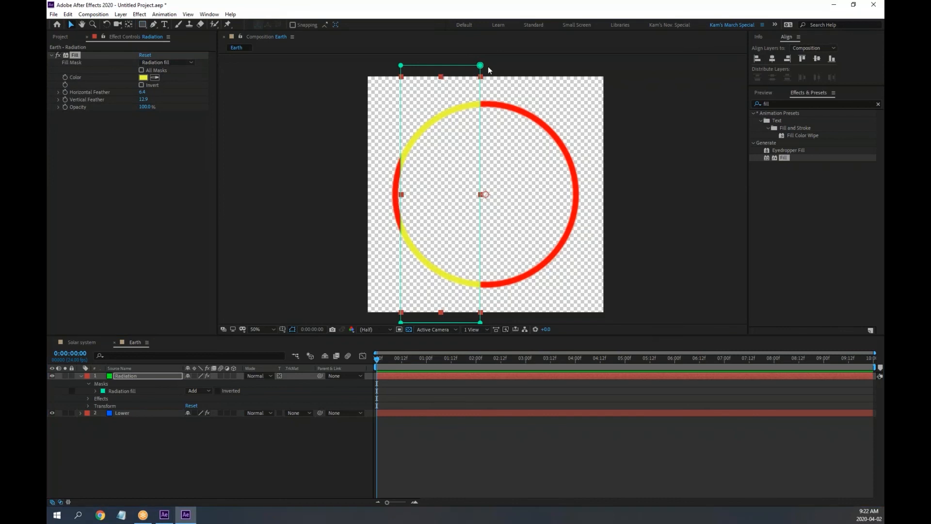
pyautogui.moveTo(480, 66); pyautogui.dragTo(480, 65)
pyautogui.click(383, 194)
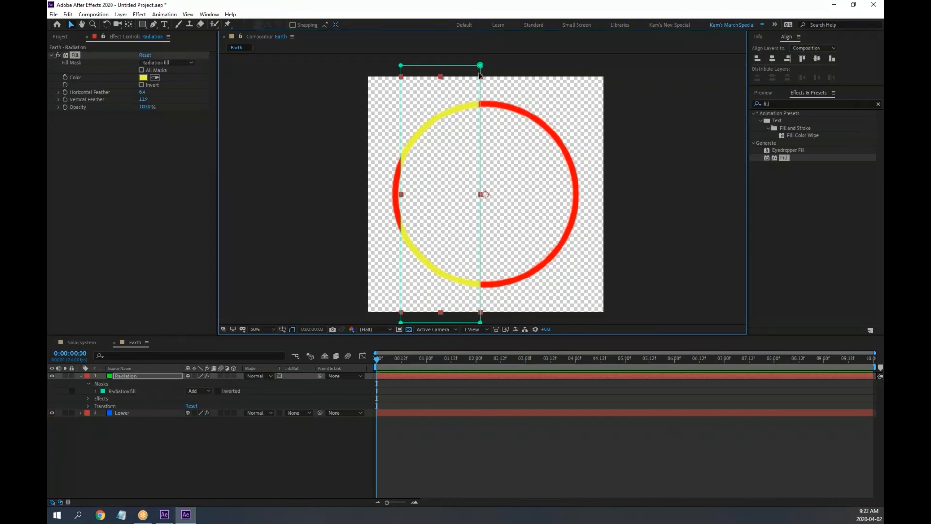
pyautogui.doubleClick(120, 390)
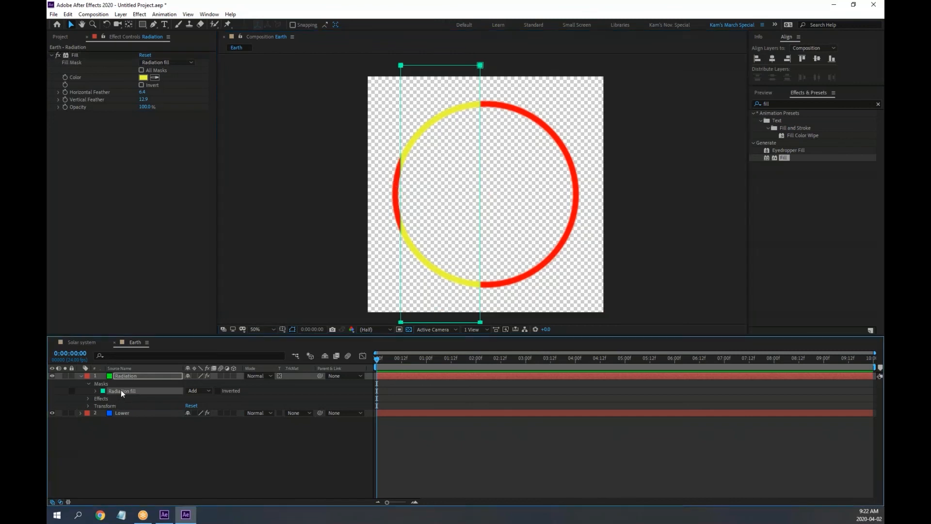
pyautogui.click(279, 38)
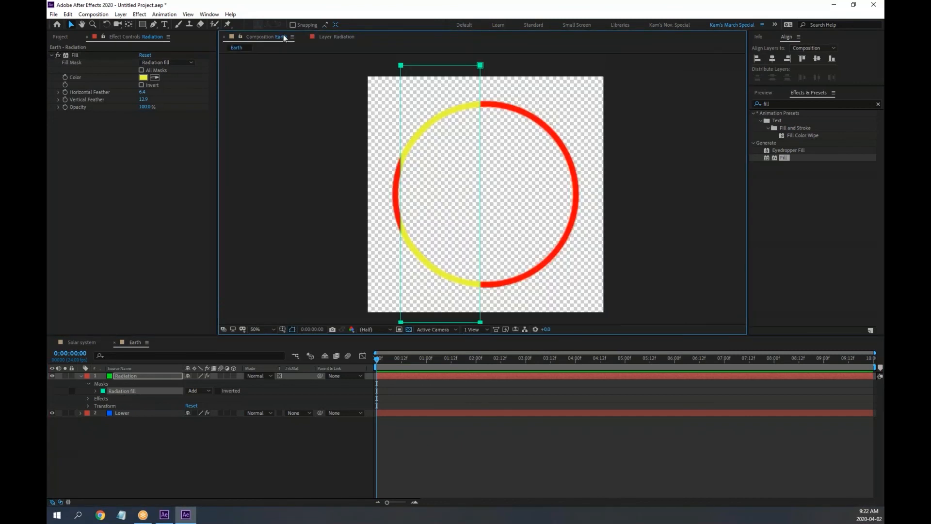
pyautogui.click(305, 38)
pyautogui.moveTo(402, 66); pyautogui.dragTo(301, 65)
pyautogui.hotkey('alt', 'Tab')
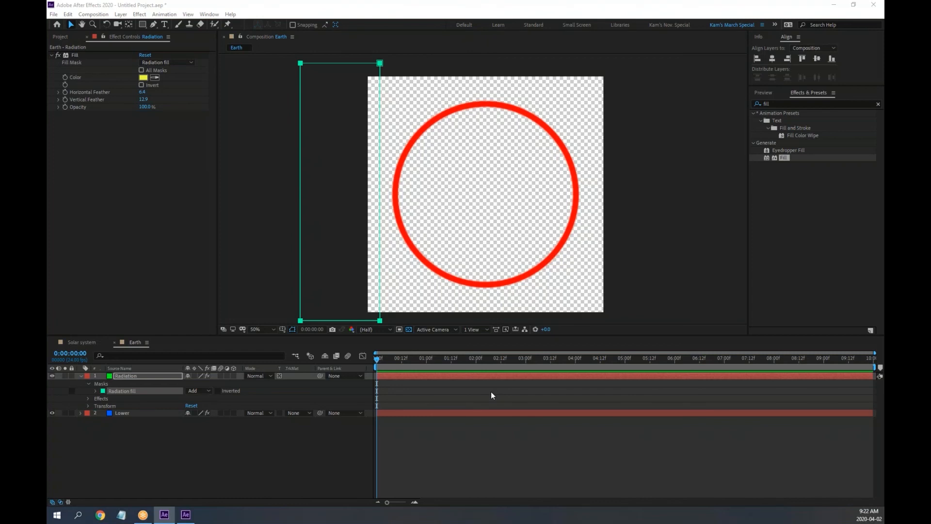
# Step: Add a Position keyframe to the Radiation layer at 0:00:00:00 and move the current time to 0:00:00:10
pyautogui.click(88, 384)
pyautogui.click(128, 375)
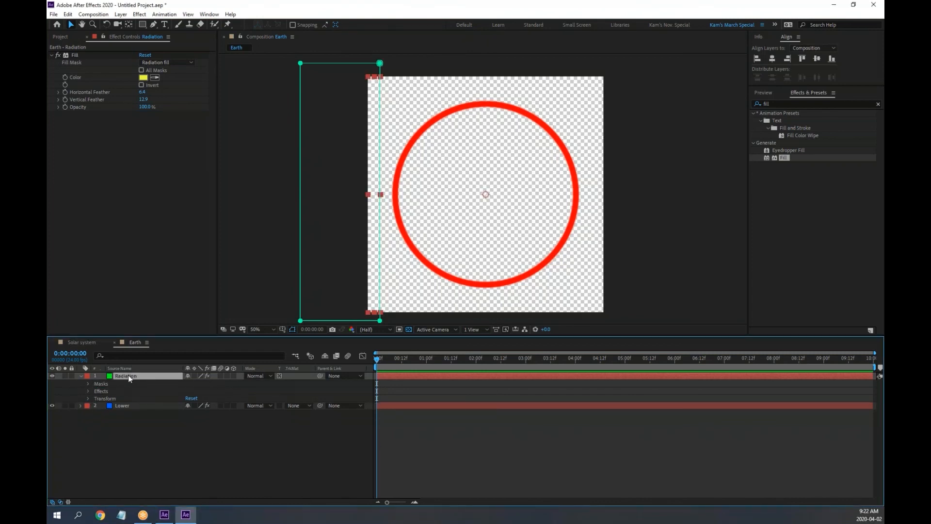
pyautogui.press('p')
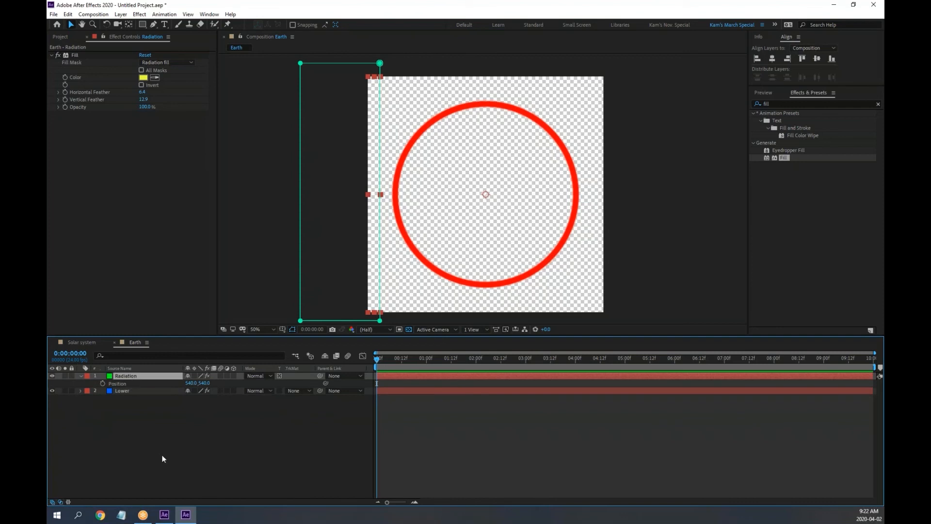
pyautogui.click(103, 382)
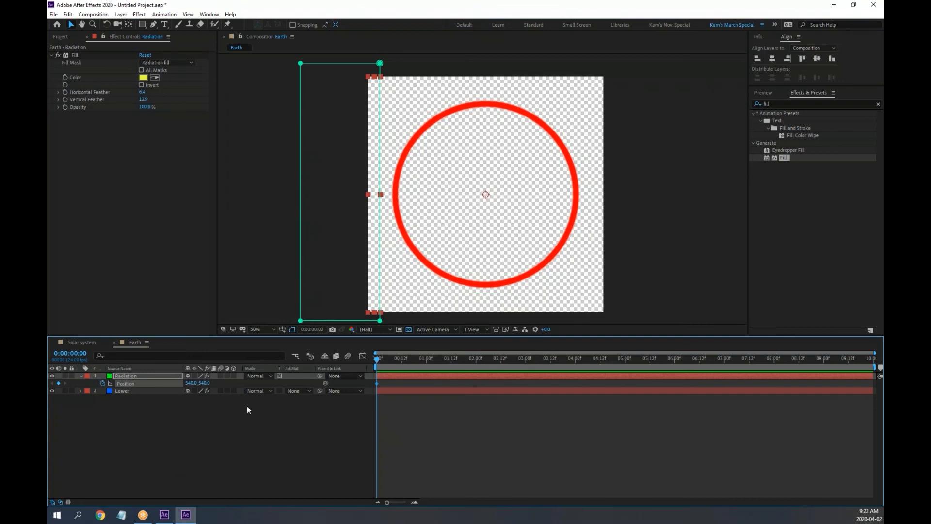
pyautogui.click(79, 353)
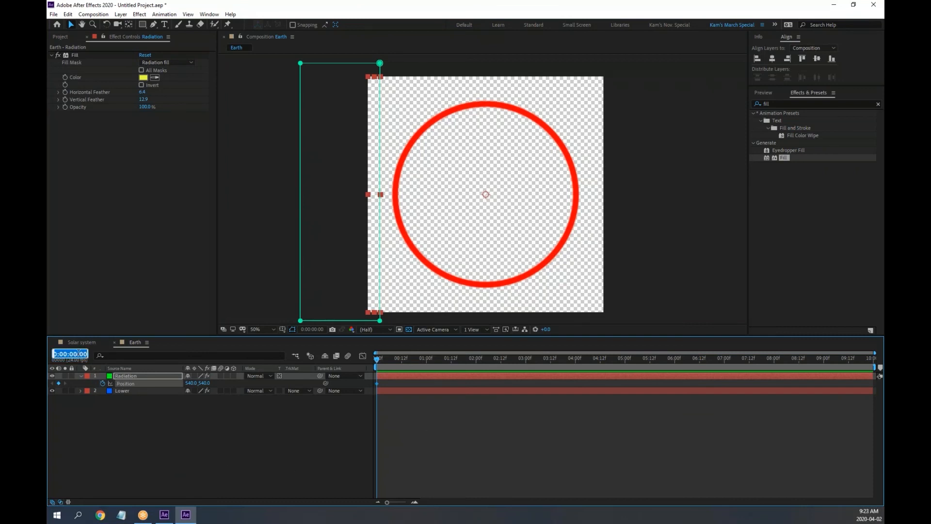
pyautogui.write('10')
pyautogui.press('Return')
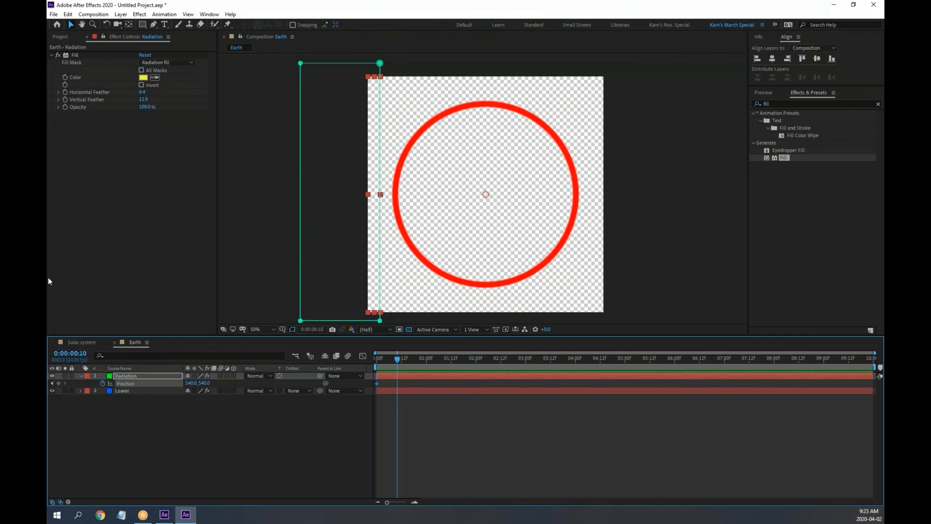
pyautogui.hotkey('alt', 'Tab')
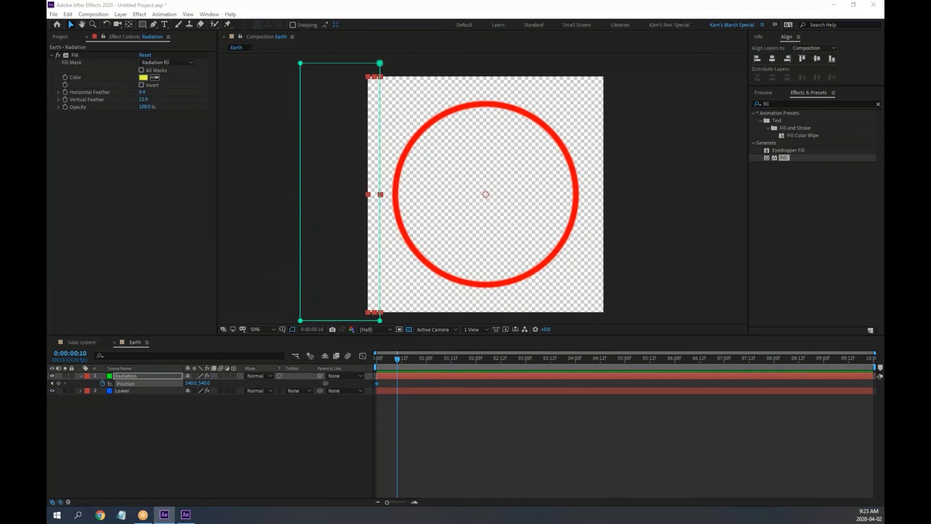
pyautogui.click(380, 321)
pyautogui.moveTo(380, 320); pyautogui.dragTo(397, 320)
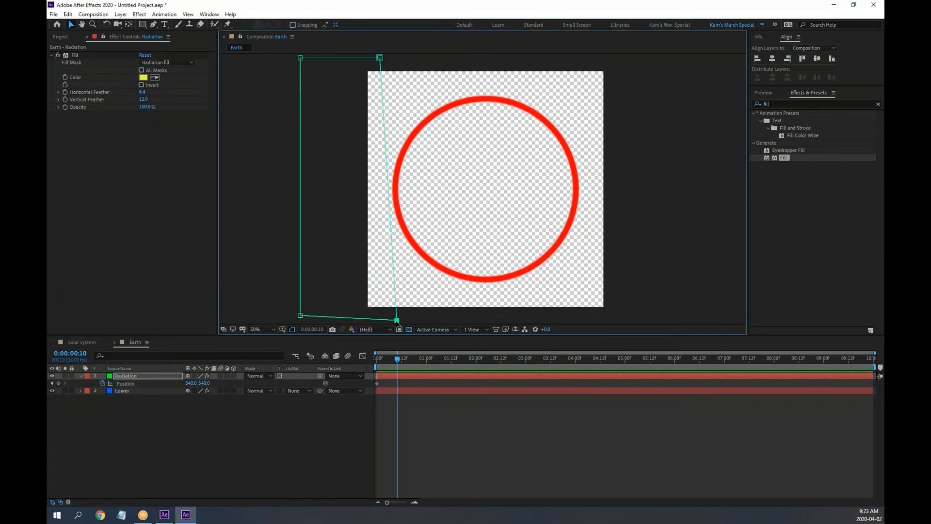
pyautogui.hotkey('ctrl', 'z')
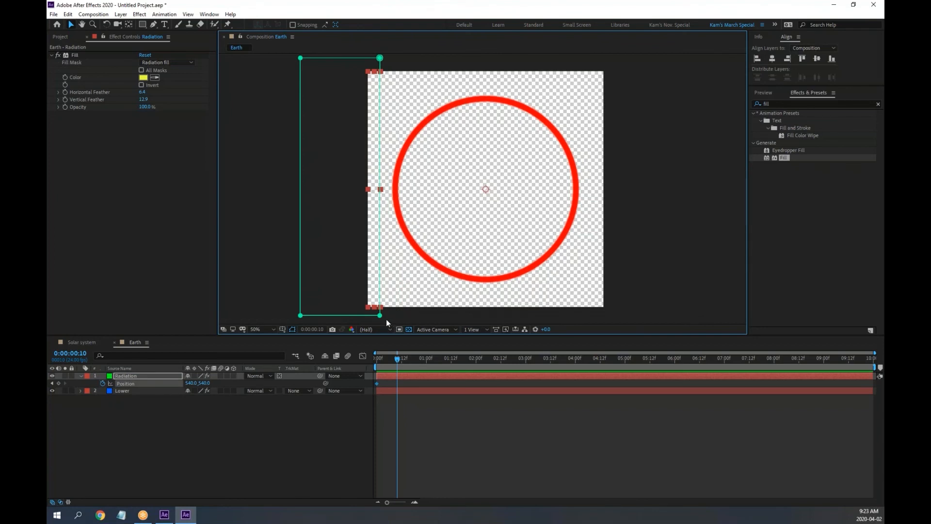
# Step: Try to move the whole Radiation fill mask to the canvas's right edge at frame 10, and check it at the start frame
pyautogui.doubleClick(301, 279)
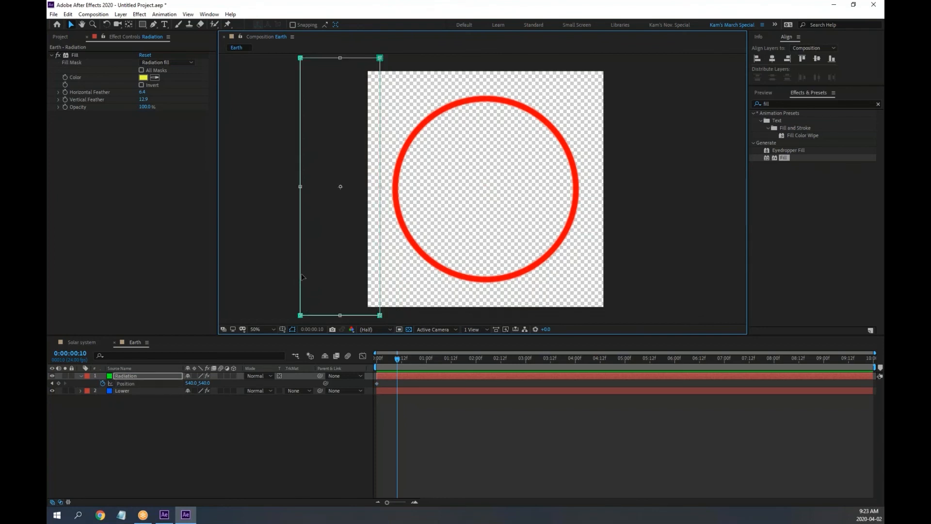
pyautogui.moveTo(302, 277); pyautogui.dragTo(609, 279)
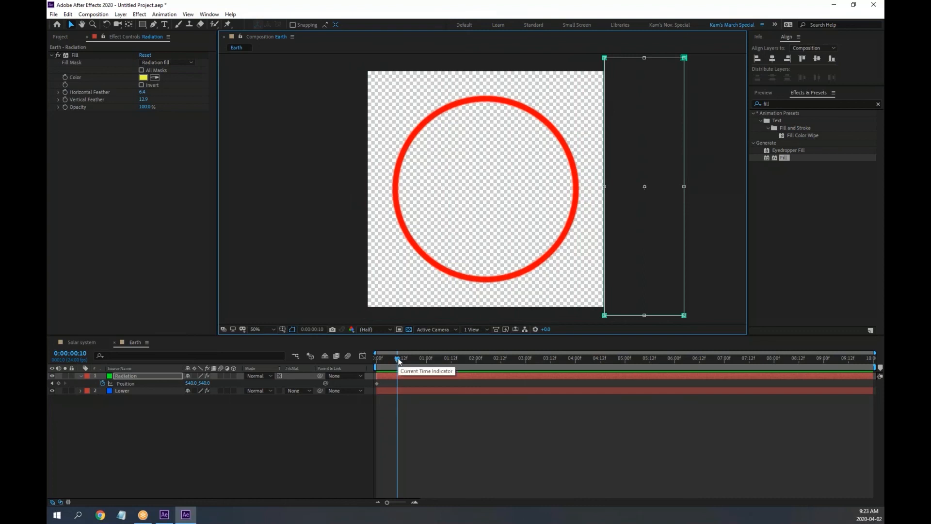
pyautogui.moveTo(399, 359); pyautogui.dragTo(373, 361)
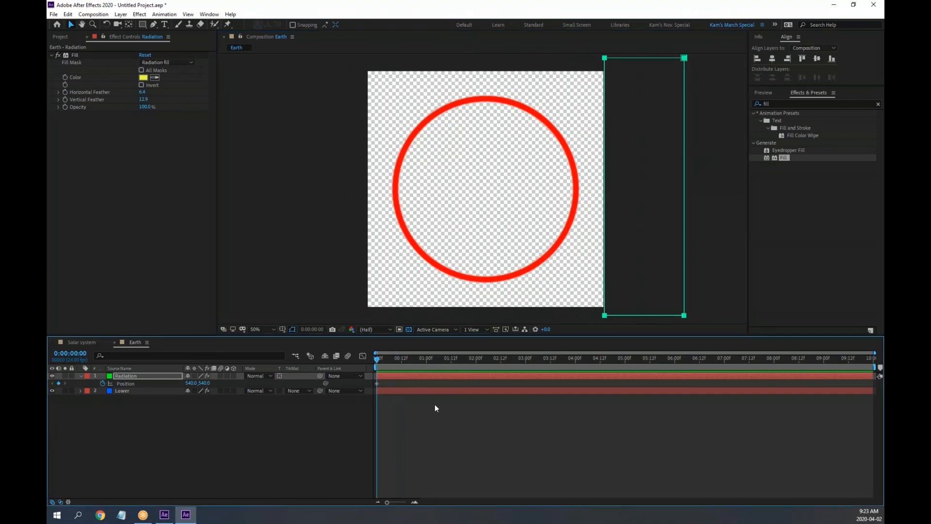
pyautogui.hotkey('shift', 'pagedown')
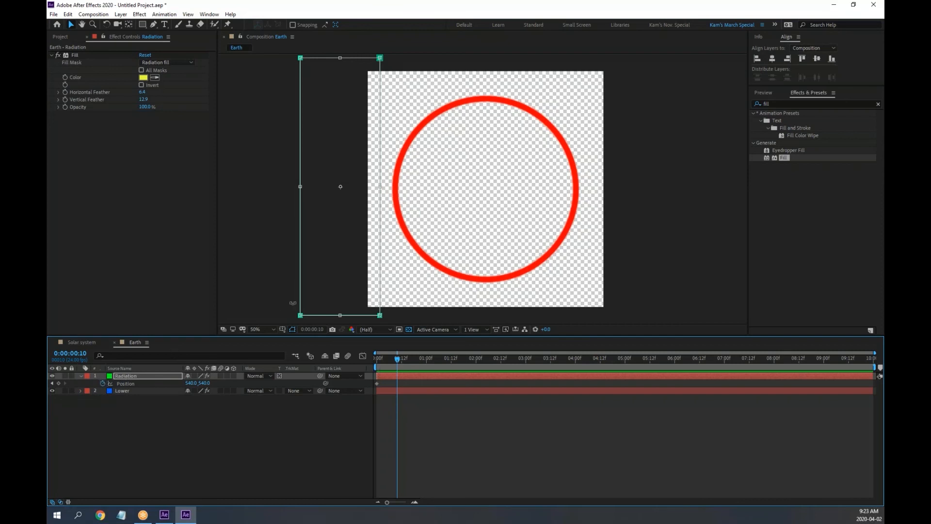
# Step: Try again to move the mask beyond the canvas's right edge at frame 10, compare it with the start frame, and revert it
pyautogui.moveTo(315, 299); pyautogui.dragTo(616, 299)
pyautogui.press('capslock')
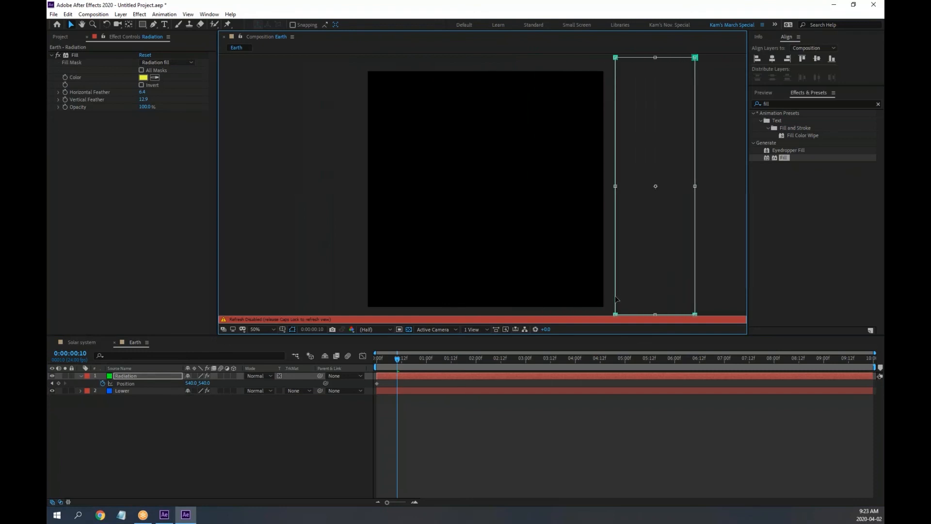
pyautogui.press('capslock')
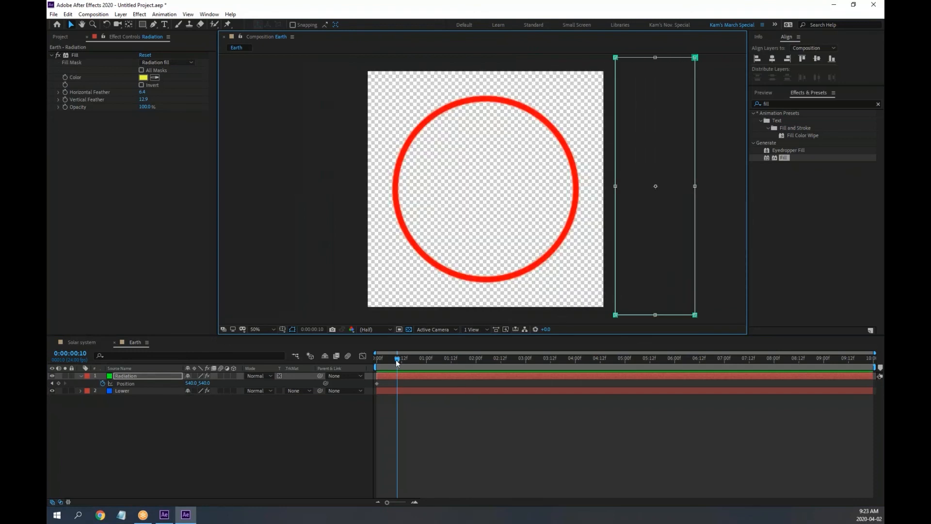
pyautogui.moveTo(398, 359); pyautogui.dragTo(344, 357)
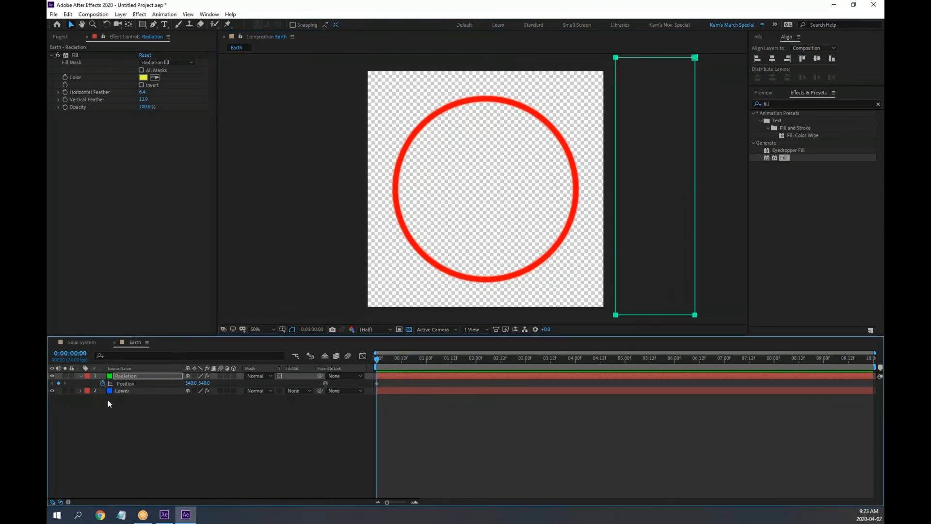
pyautogui.hotkey('shift', 'pagedown')
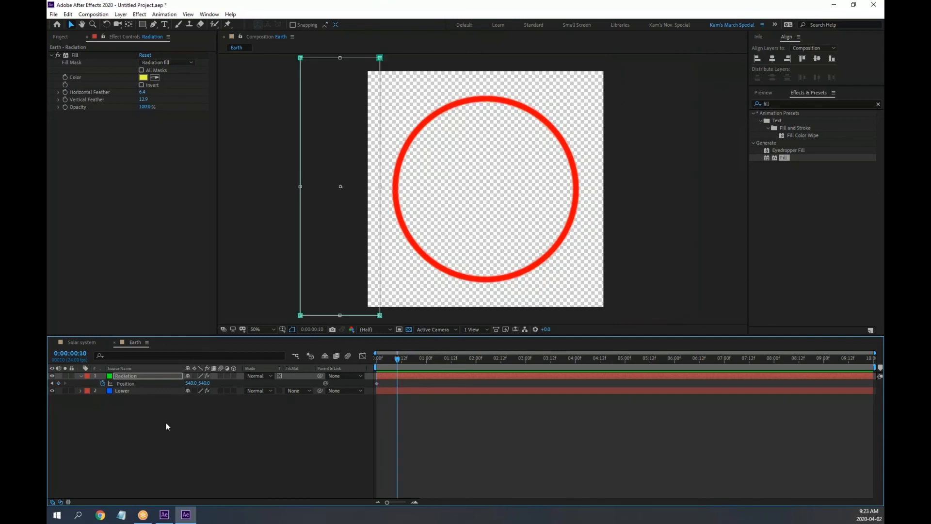
pyautogui.click(281, 274)
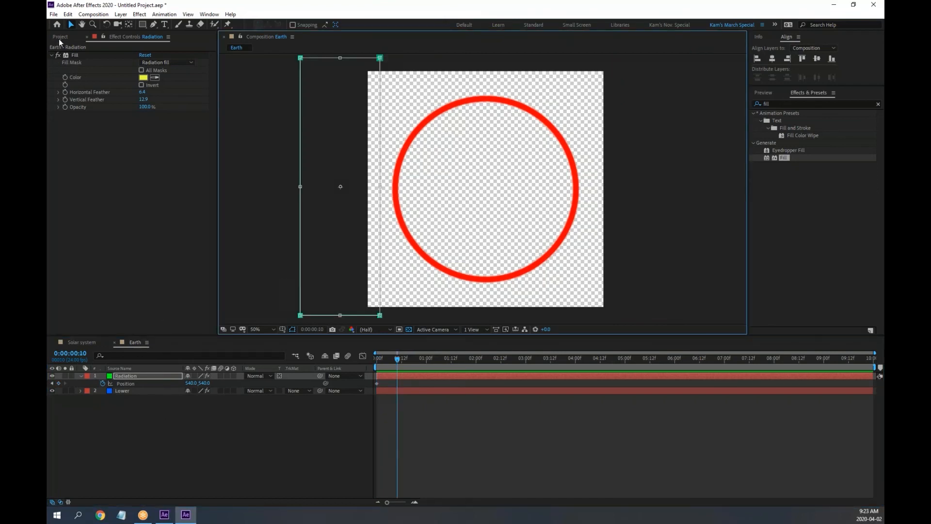
# Step: Select the Radiation layer and nudge it horizontally at 0:00:00:10 until its Position is 1940, 540, beyond the canvas's right edge
pyautogui.click(156, 427)
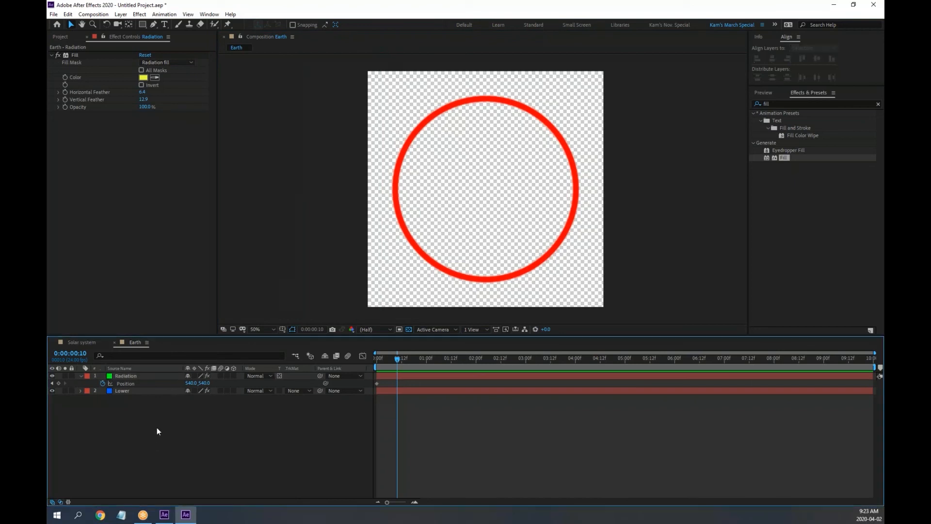
pyautogui.click(127, 375)
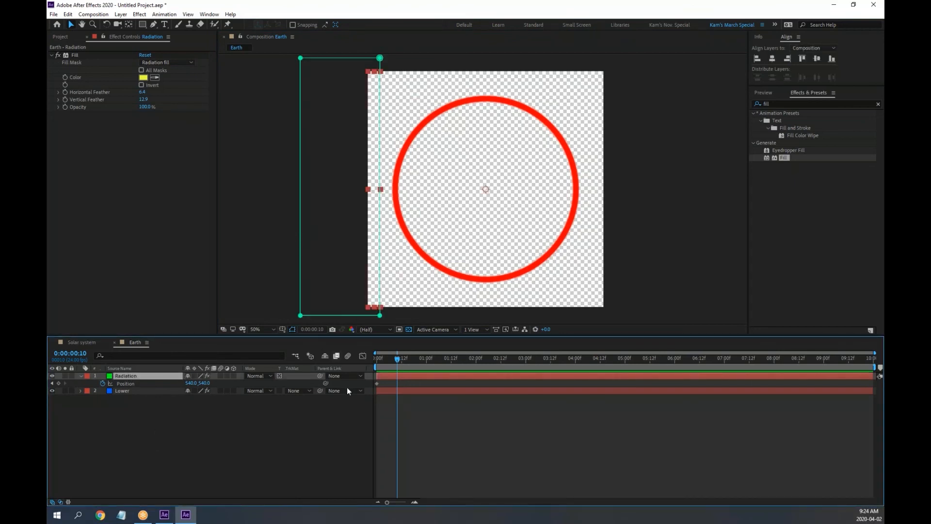
pyautogui.click(266, 424)
pyautogui.click(123, 375)
pyautogui.click(360, 239)
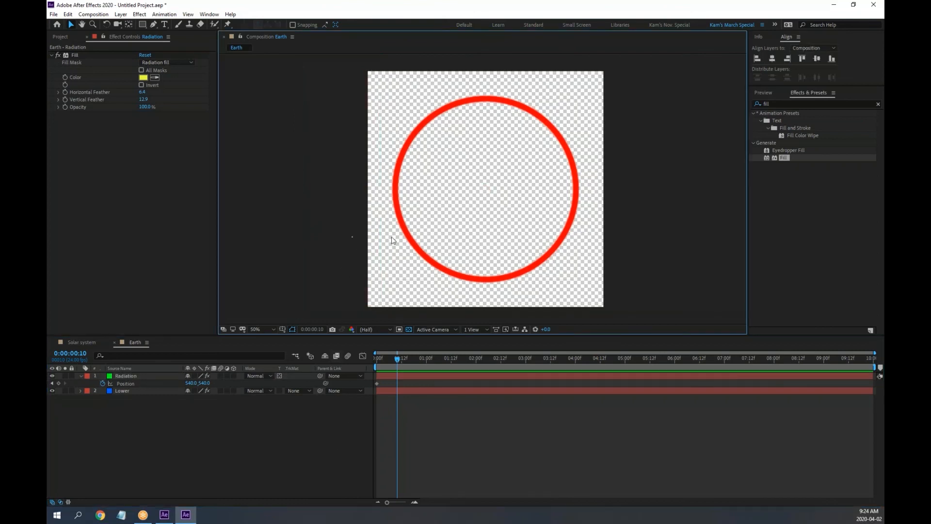
pyautogui.click(125, 375)
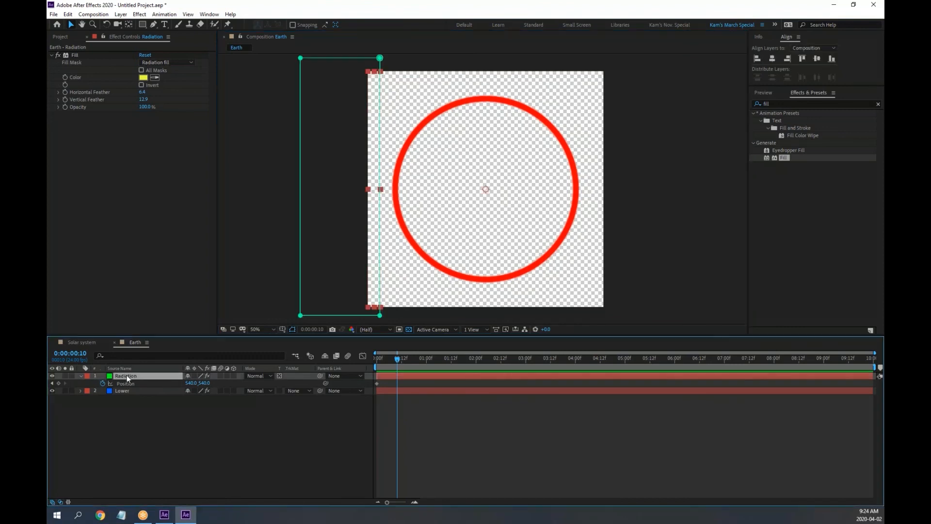
pyautogui.hotkey('shift', 'Right')
pyautogui.hotkey('shift', 'Right')
pyautogui.hotkey('shift', 'Right')
pyautogui.hotkey('shift', 'Right')
pyautogui.hotkey('shift', 'Right')
pyautogui.hotkey('shift', 'Right')
pyautogui.hotkey('shift', 'Right')
pyautogui.hotkey('shift', 'Right')
pyautogui.hotkey('shift', 'Right')
pyautogui.hotkey('shift', 'Right')
pyautogui.hotkey('shift', 'Right')
pyautogui.hotkey('shift', 'Right')
pyautogui.hotkey('shift', 'Right')
pyautogui.hotkey('shift', 'Right')
pyautogui.hotkey('shift', 'Right')
pyautogui.hotkey('shift', 'Right')
pyautogui.hotkey('shift', 'Right')
pyautogui.hotkey('shift', 'Right')
pyautogui.hotkey('shift', 'Right')
pyautogui.hotkey('shift', 'Right')
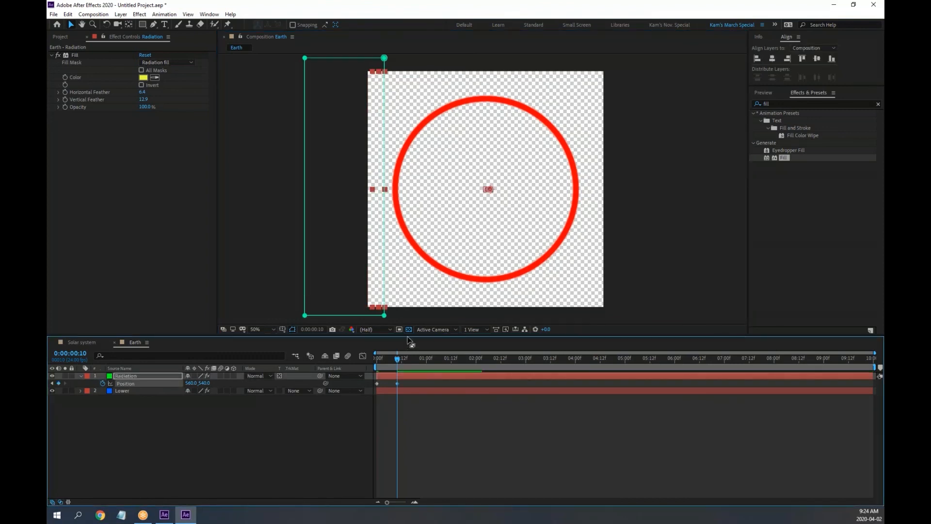
pyautogui.hotkey('shift', 'Right')
pyautogui.hotkey('shift', 'Right')
pyautogui.hotkey('shift', 'Right')
pyautogui.hotkey('shift', 'Right')
pyautogui.hotkey('shift', 'Right')
pyautogui.hotkey('shift', 'Right')
pyautogui.hotkey('shift', 'Right')
pyautogui.hotkey('shift', 'Right')
pyautogui.hotkey('shift', 'Right')
pyautogui.hotkey('shift', 'Right')
pyautogui.hotkey('shift', 'Right')
pyautogui.hotkey('shift', 'Right')
pyautogui.hotkey('shift', 'Right')
pyautogui.hotkey('shift', 'Right')
pyautogui.hotkey('shift', 'Right')
pyautogui.hotkey('shift', 'Right')
pyautogui.hotkey('shift', 'Right')
pyautogui.hotkey('shift', 'Right')
pyautogui.hotkey('shift', 'Right')
pyautogui.hotkey('shift', 'Right')
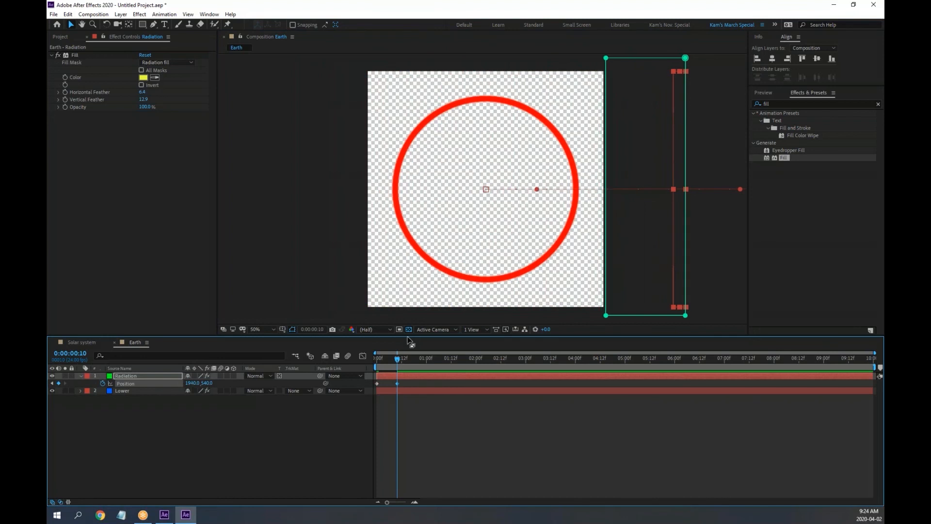
# Step: Play back the Radiation layer's sweep from 0:00:00:00 past its second Position keyframe to check the animation
pyautogui.click(395, 359)
pyautogui.moveTo(395, 360); pyautogui.dragTo(364, 358)
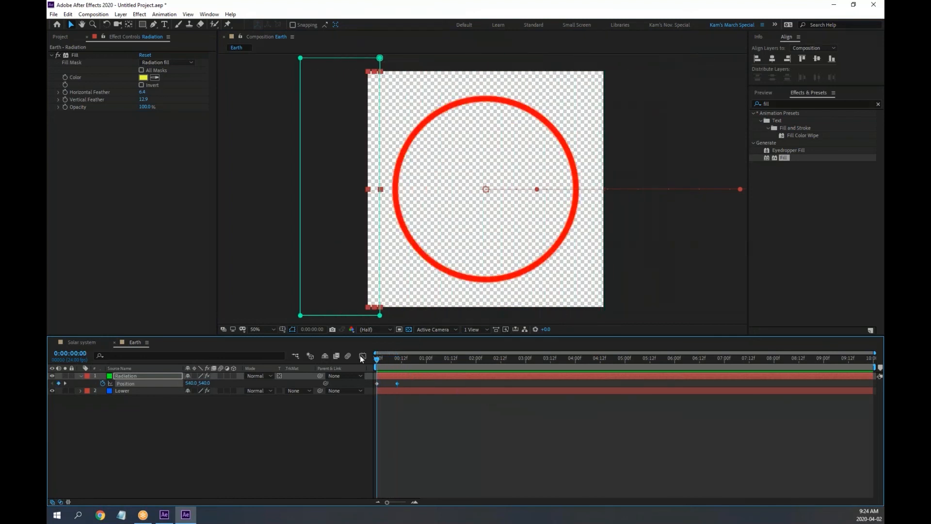
pyautogui.press('space')
pyautogui.press('space')
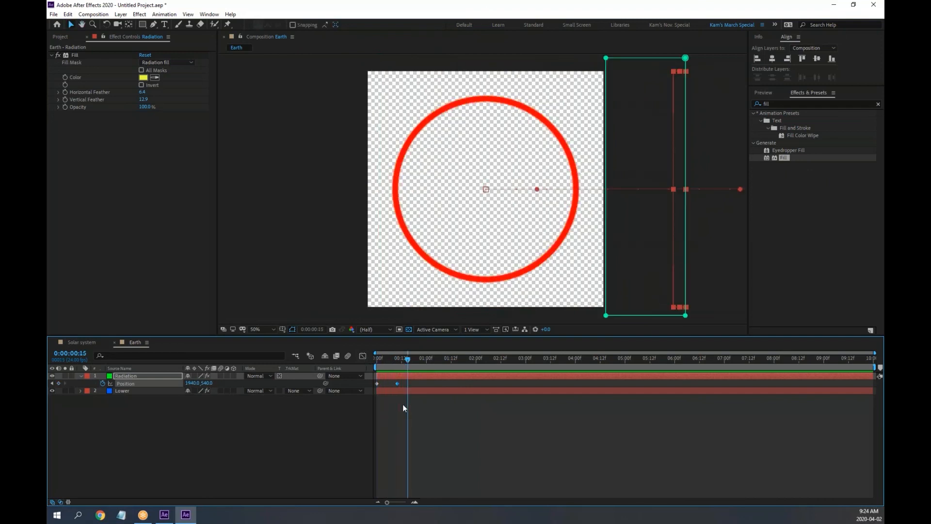
pyautogui.press('space')
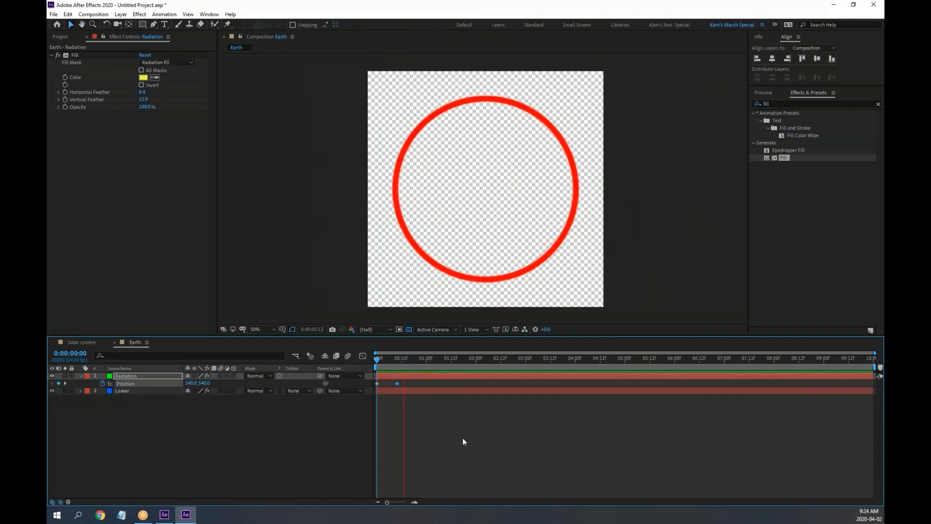
pyautogui.press('space')
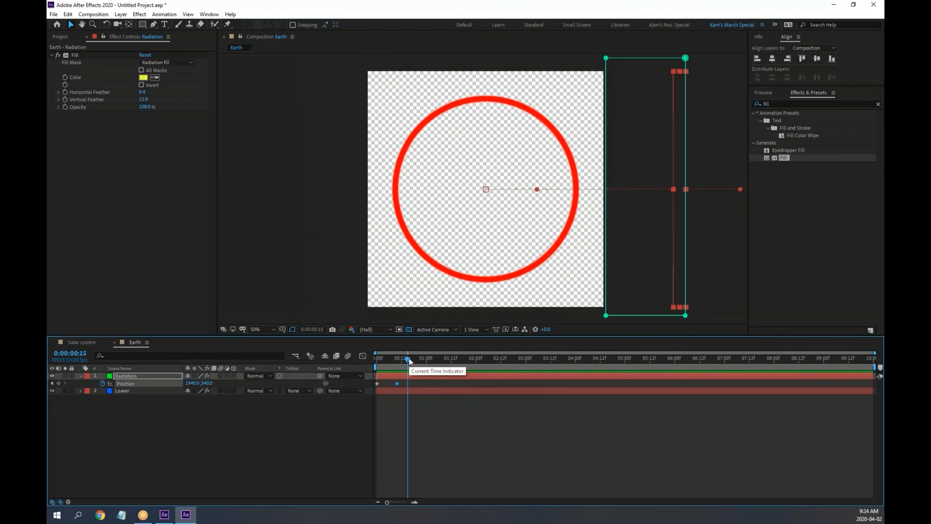
pyautogui.moveTo(409, 360); pyautogui.dragTo(421, 360)
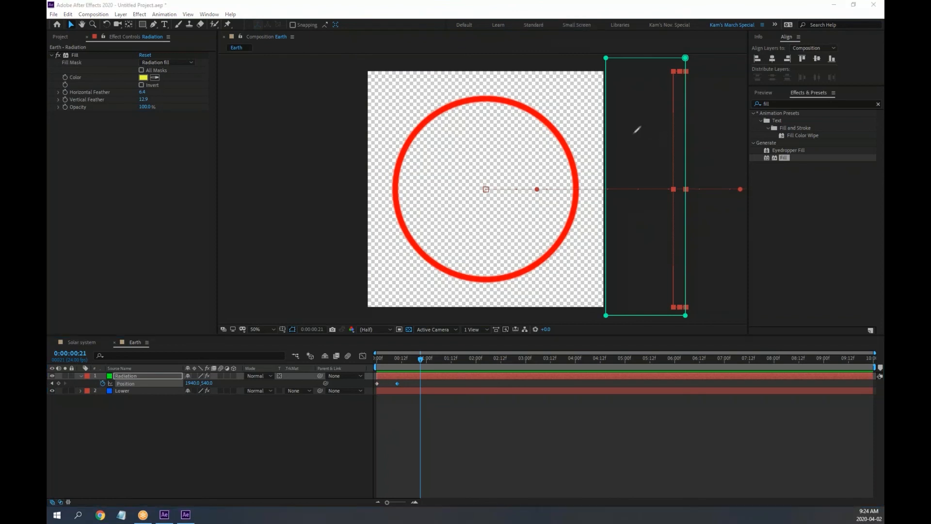
pyautogui.moveTo(631, 106)
pyautogui.mouseDown()
pyautogui.moveTo(338, 115)
pyautogui.moveTo(374, 134)
pyautogui.mouseUp()
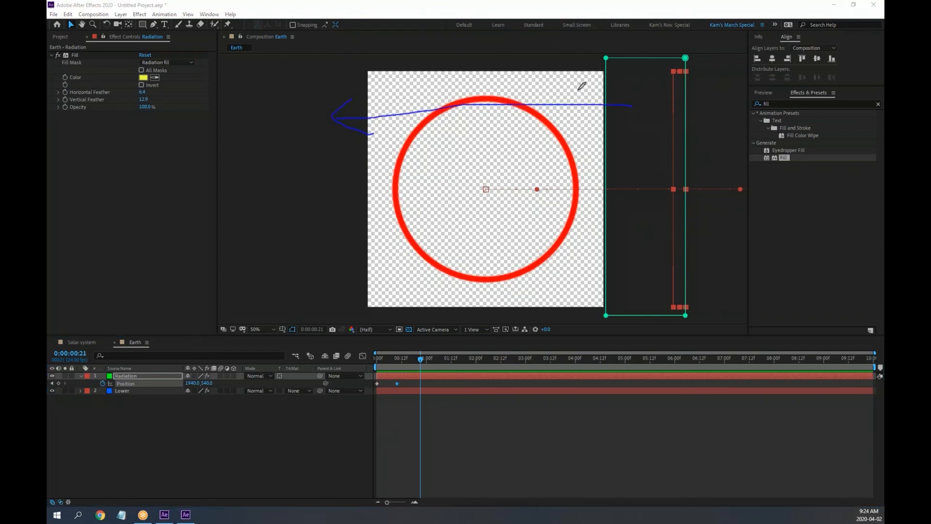
pyautogui.moveTo(630, 89); pyautogui.dragTo(616, 116)
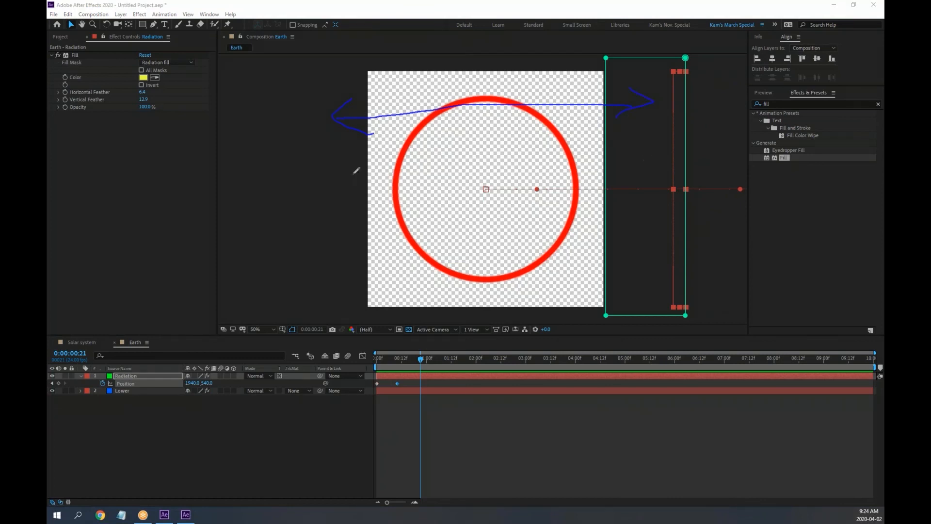
pyautogui.moveTo(322, 184)
pyautogui.mouseDown()
pyautogui.moveTo(595, 178)
pyautogui.moveTo(630, 179)
pyautogui.mouseUp()
pyautogui.moveTo(613, 148); pyautogui.dragTo(621, 187)
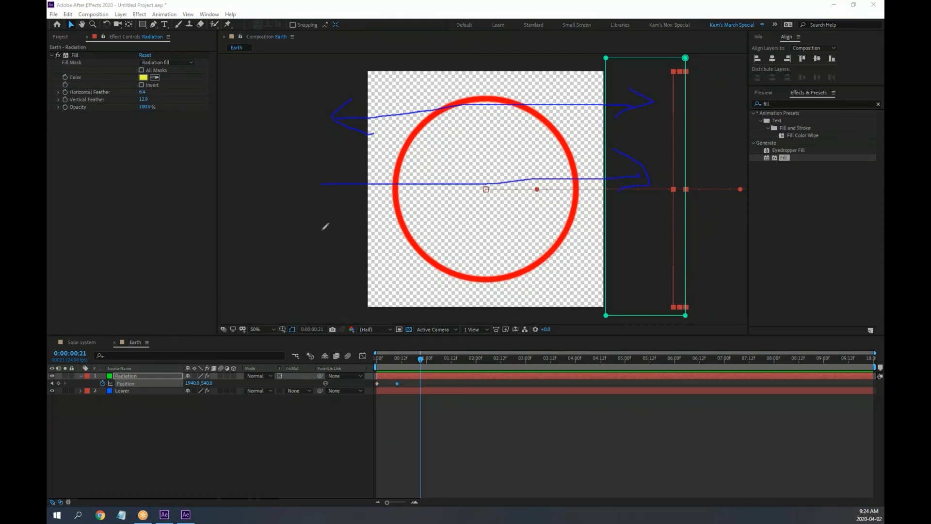
pyautogui.moveTo(321, 232); pyautogui.dragTo(669, 232)
pyautogui.moveTo(653, 209)
pyautogui.mouseDown()
pyautogui.moveTo(673, 226)
pyautogui.moveTo(643, 259)
pyautogui.mouseUp()
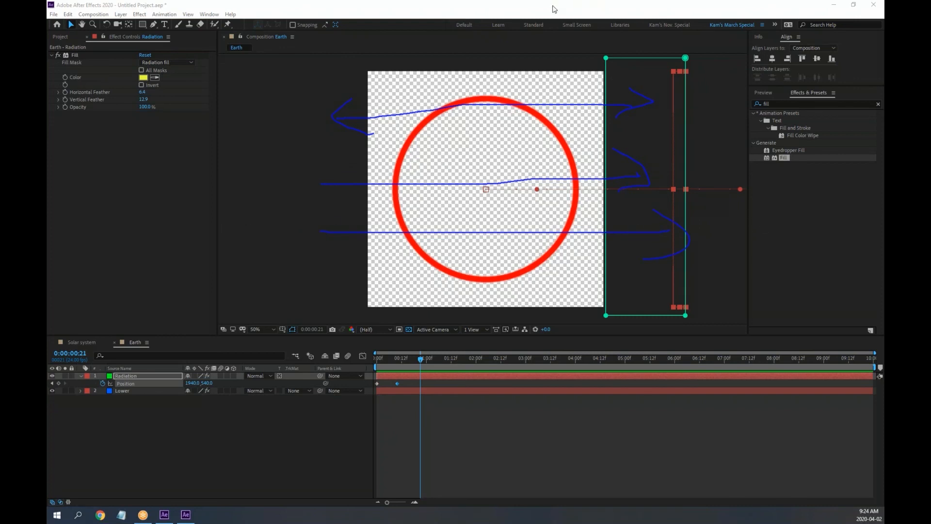
pyautogui.click(580, 61)
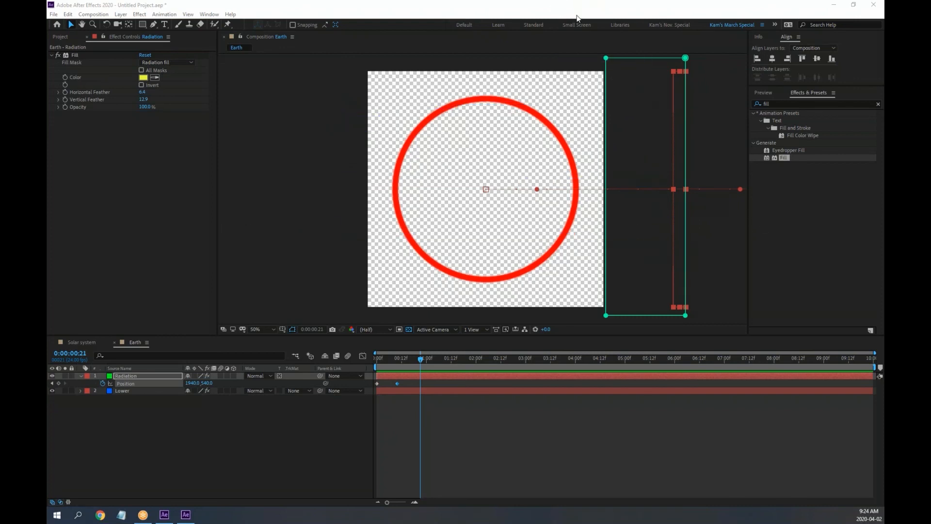
pyautogui.click(561, 5)
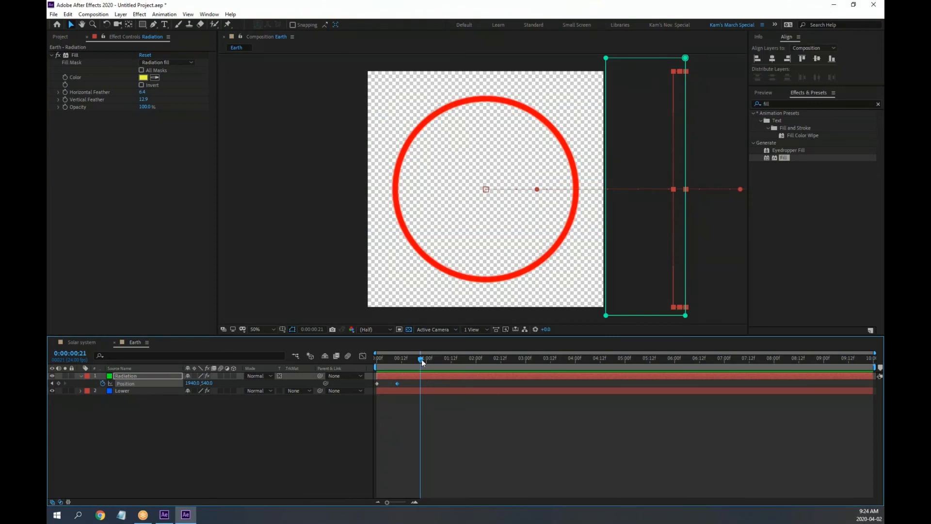
# Step: Try pasting copies of both Radiation Position keyframes at 0:00:00:18, preview the repeated sweep, and undo the paste
pyautogui.moveTo(421, 360); pyautogui.dragTo(376, 386)
pyautogui.hotkey('ctrl', 'v')
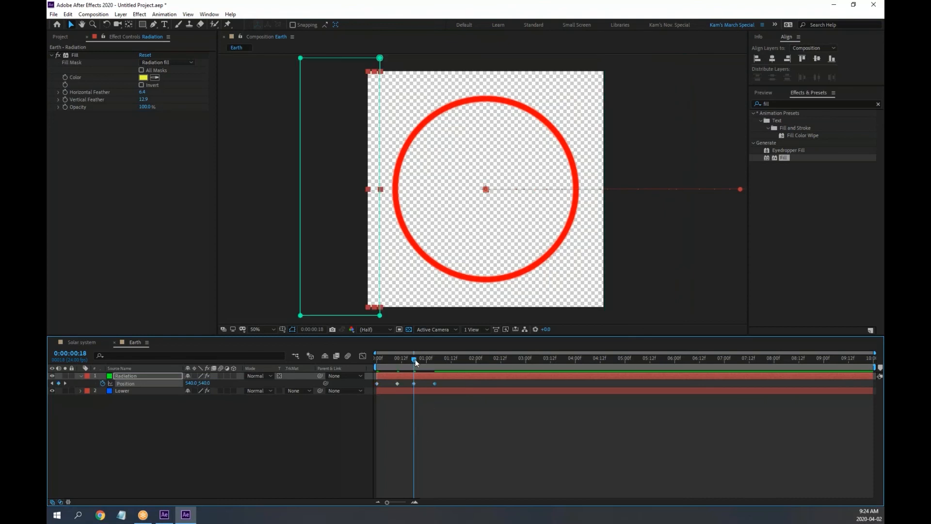
pyautogui.moveTo(414, 361); pyautogui.dragTo(377, 365)
pyautogui.press('space')
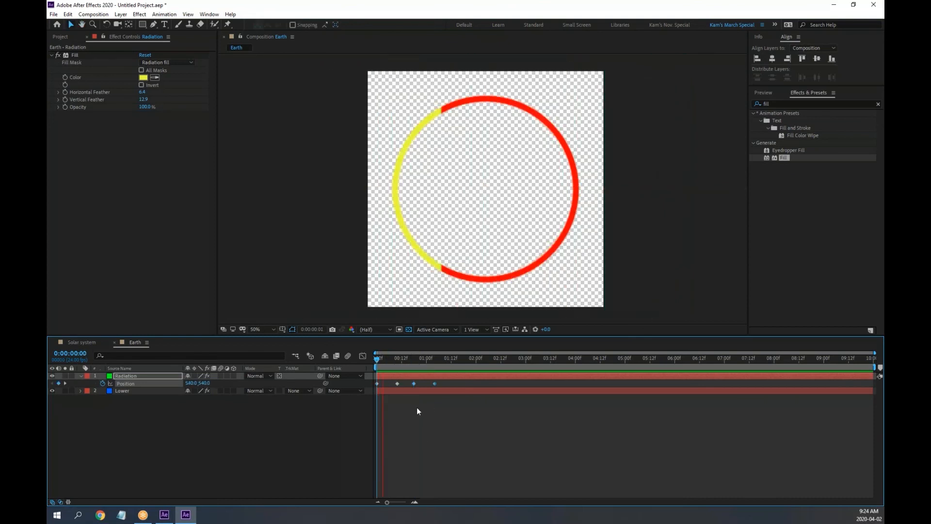
pyautogui.press('space')
pyautogui.moveTo(405, 361); pyautogui.dragTo(426, 363)
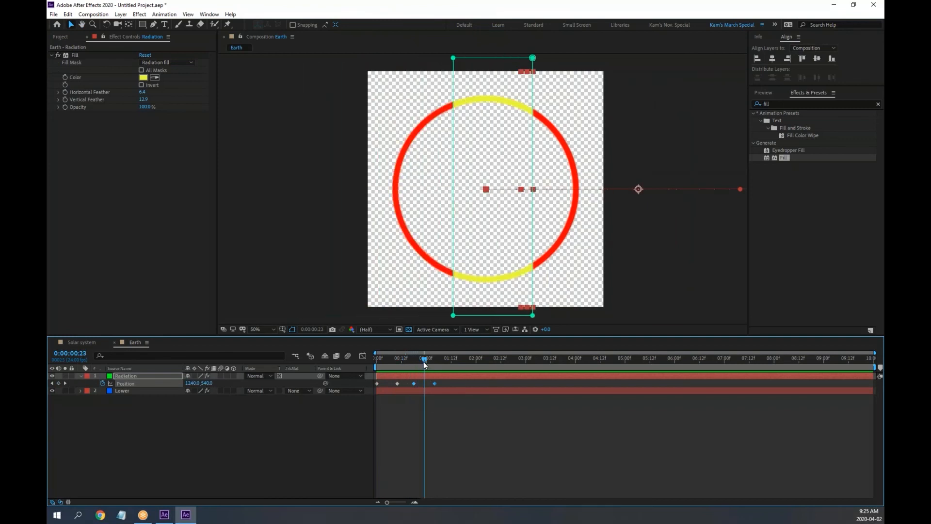
pyautogui.hotkey('ctrl', 'z')
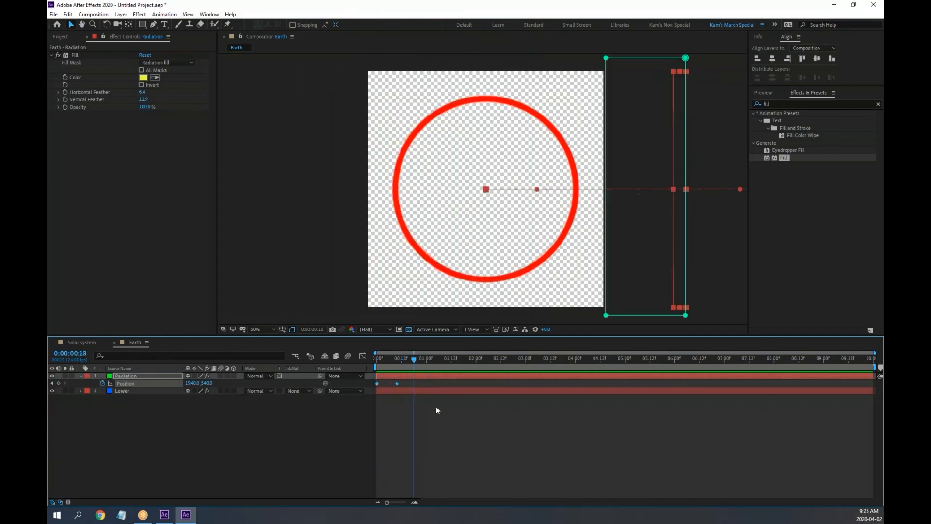
pyautogui.click(425, 419)
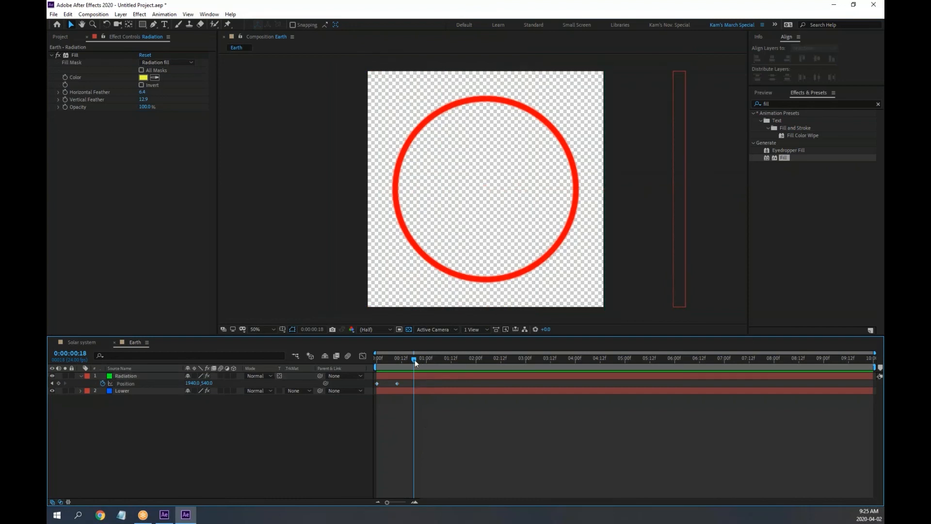
# Step: Turn the Radiation layer's Position keyframe at 0:00:00:10 into a hold keyframe
pyautogui.moveTo(415, 359); pyautogui.dragTo(402, 360)
pyautogui.click(397, 383)
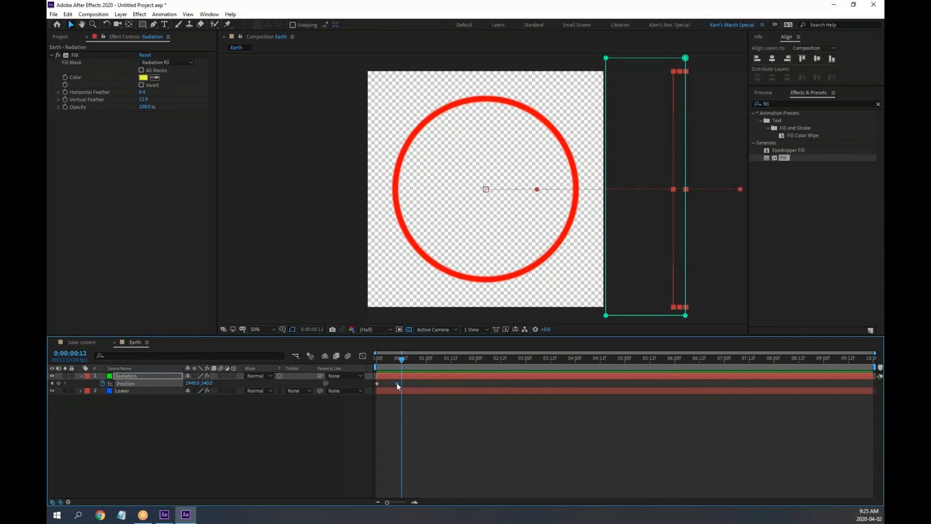
pyautogui.rightClick(397, 383)
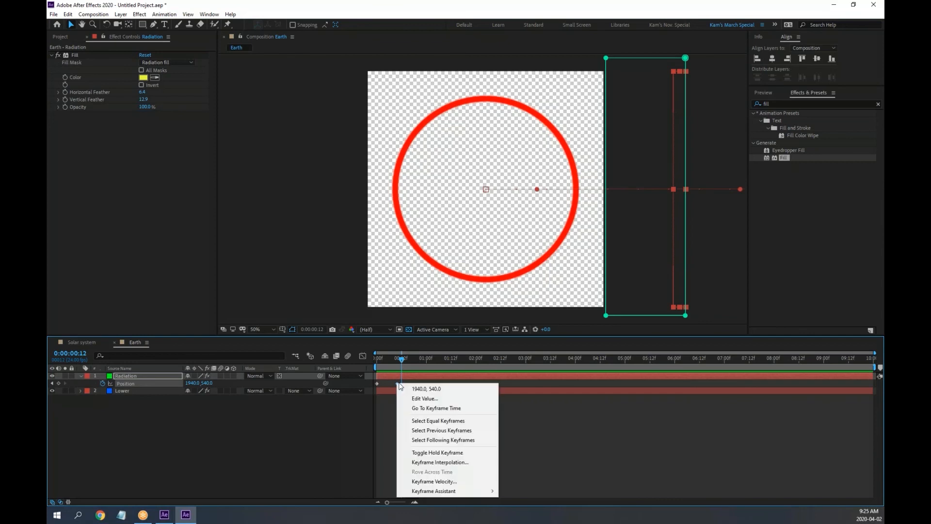
pyautogui.click(475, 454)
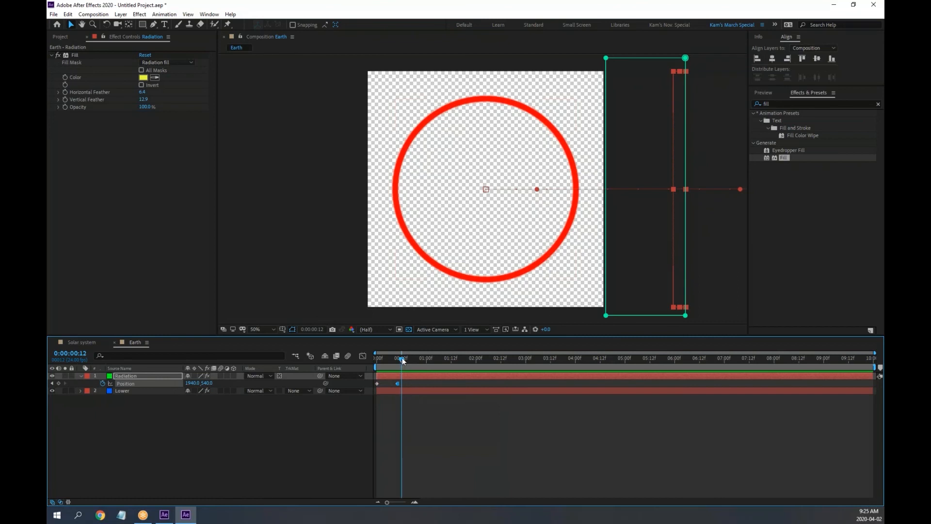
# Step: Copy both Radiation Position keyframes and paste them at 0:00:00:15 to repeat the sweep
pyautogui.moveTo(402, 359)
pyautogui.mouseDown()
pyautogui.moveTo(376, 360)
pyautogui.moveTo(409, 362)
pyautogui.moveTo(405, 380)
pyautogui.moveTo(380, 385)
pyautogui.moveTo(387, 406)
pyautogui.mouseUp()
pyautogui.hotkey('ctrl', 'v')
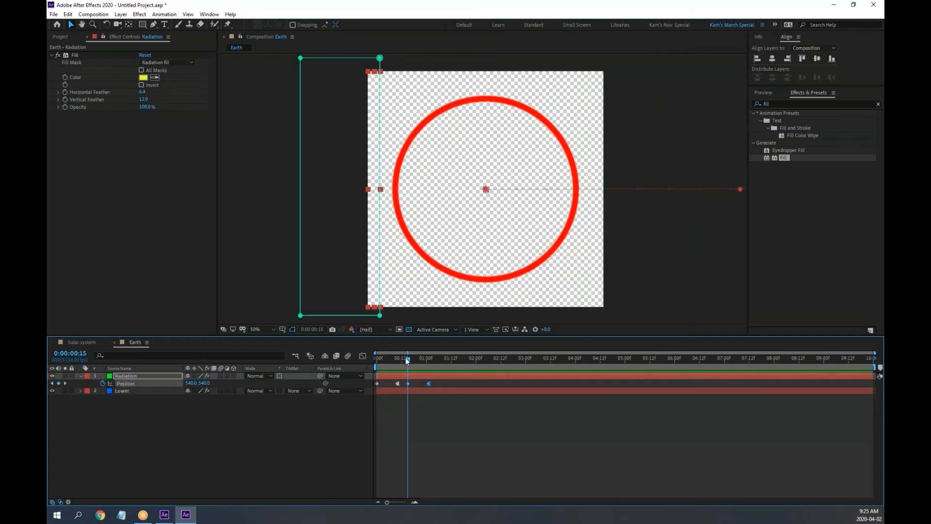
# Step: Copy all four Radiation Position keyframes and paste them at 0:00:01:06, five frames after the last keyframe
pyautogui.moveTo(407, 361); pyautogui.dragTo(432, 372)
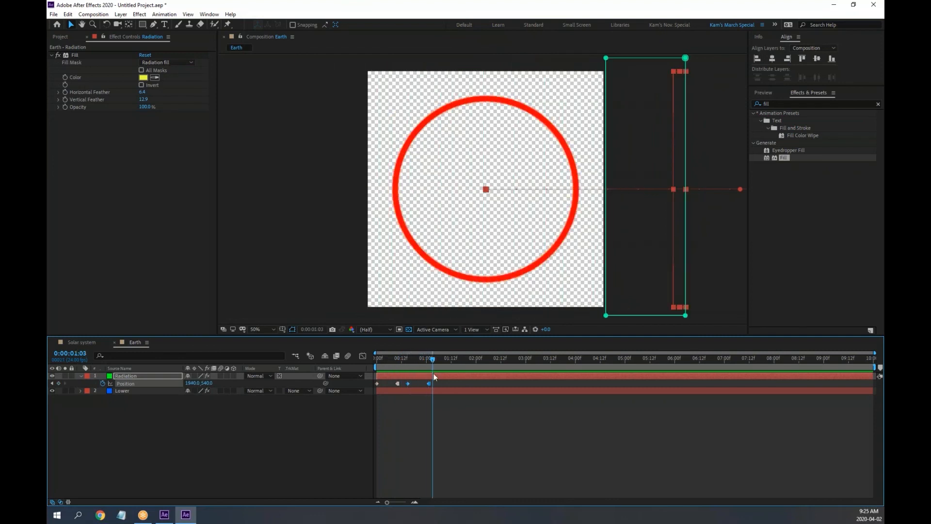
pyautogui.moveTo(433, 358); pyautogui.dragTo(442, 358)
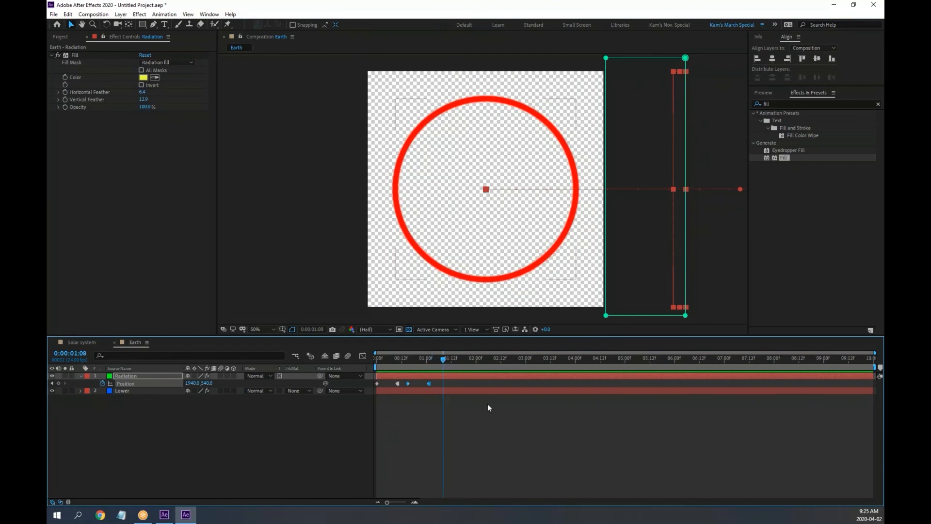
pyautogui.press('j')
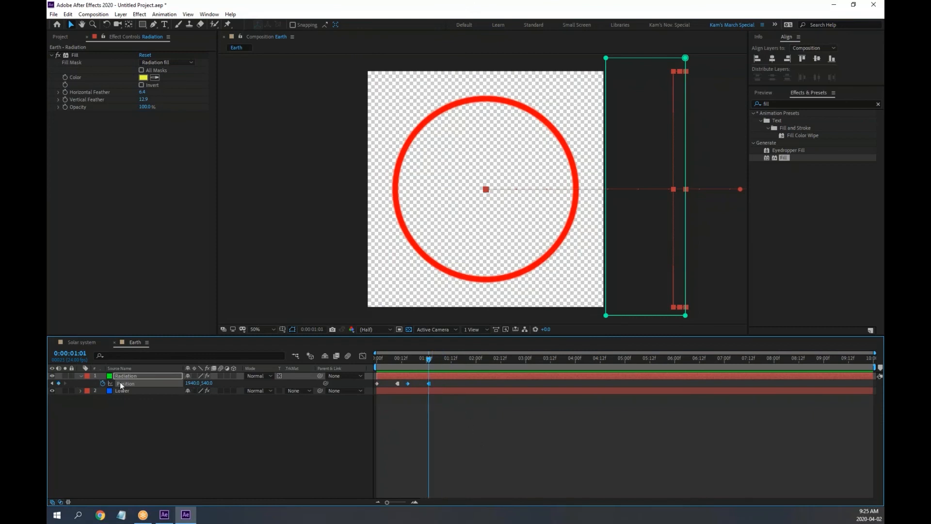
pyautogui.click(81, 376)
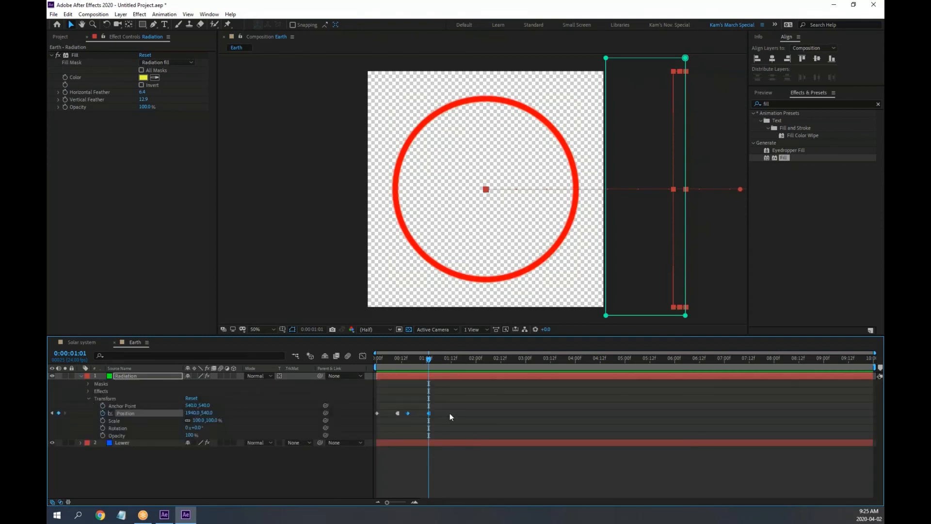
pyautogui.moveTo(438, 410); pyautogui.dragTo(371, 419)
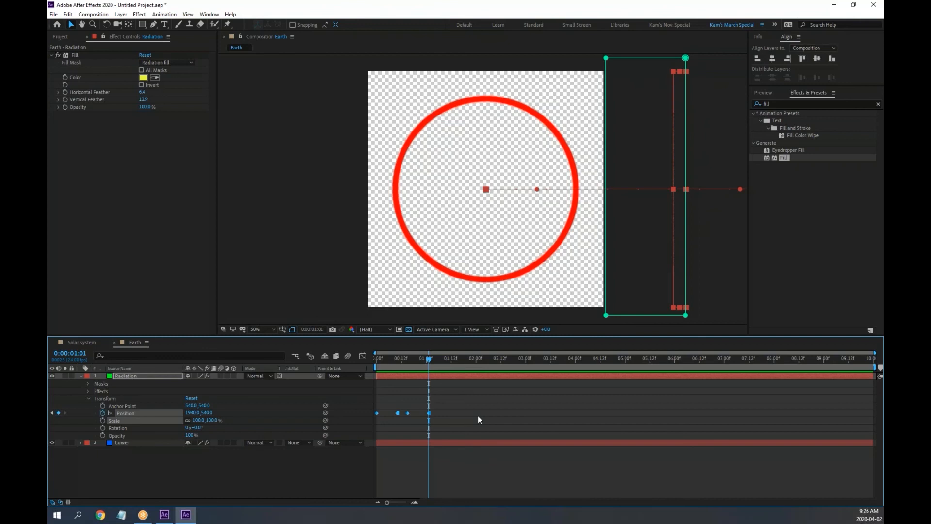
pyautogui.press('pagedown')
pyautogui.press('pagedown')
pyautogui.press('pagedown')
pyautogui.press('pagedown')
pyautogui.press('pagedown')
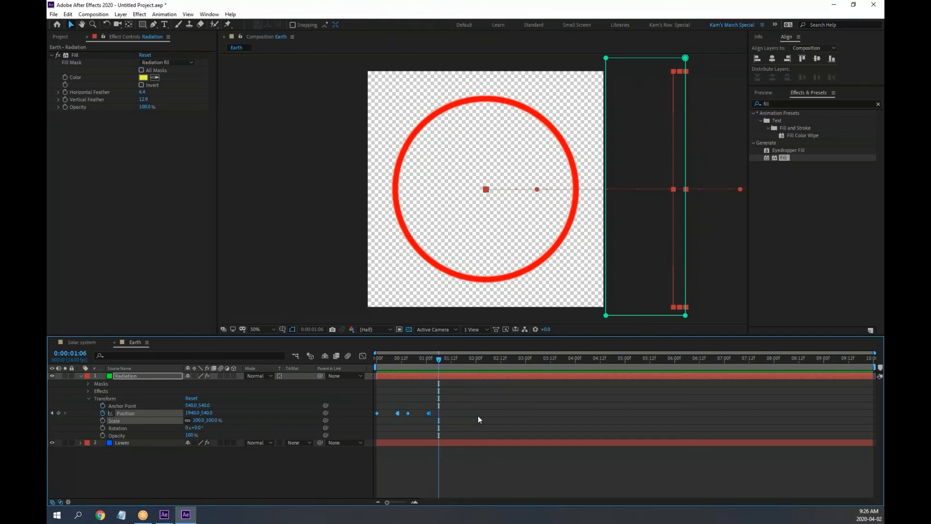
pyautogui.hotkey('ctrl', 'v')
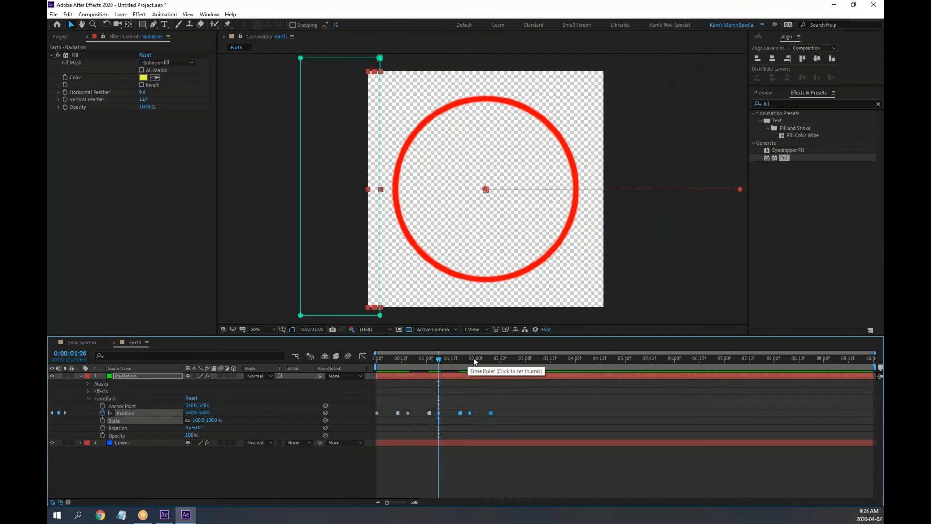
# Step: Copy all eight Radiation Position keyframes and paste them at 0:00:02:12, five frames after the last keyframe
pyautogui.moveTo(473, 358); pyautogui.dragTo(524, 365)
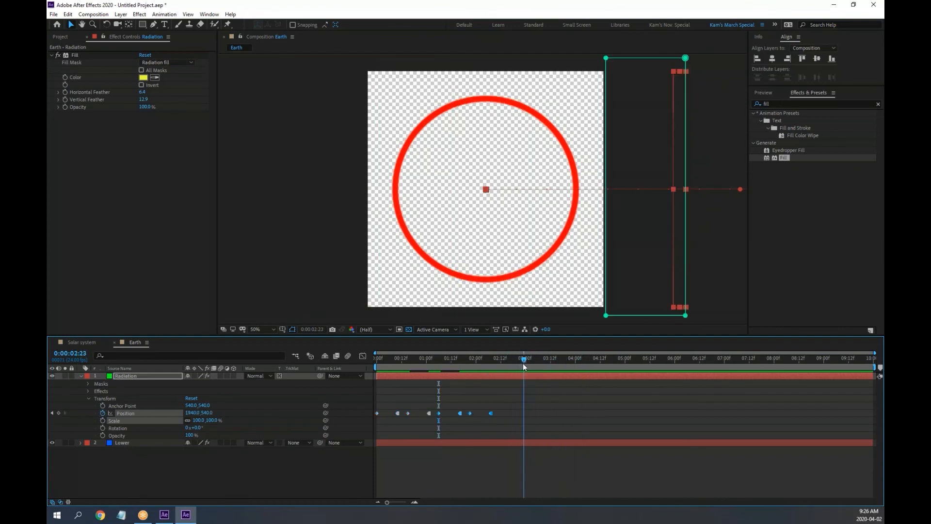
pyautogui.press('j')
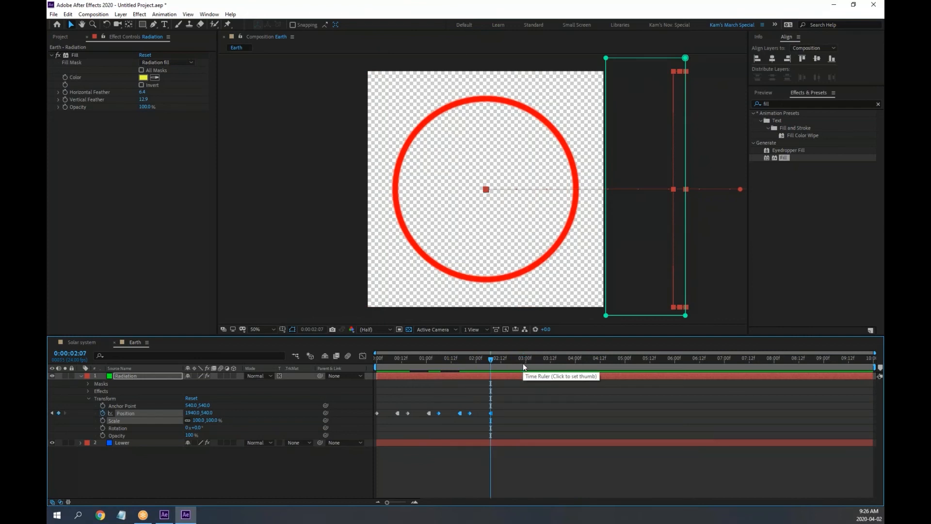
pyautogui.press('space')
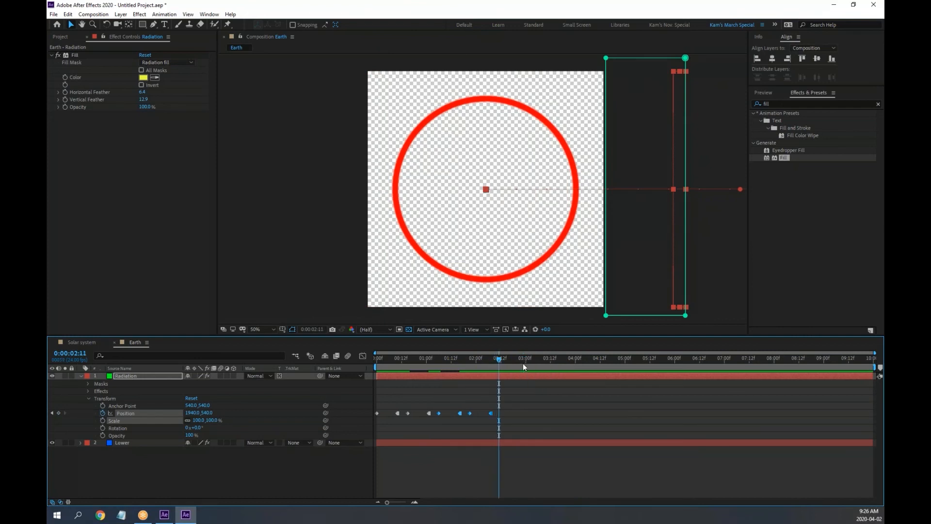
pyautogui.moveTo(520, 404); pyautogui.dragTo(371, 425)
pyautogui.hotkey('ctrl', 'v')
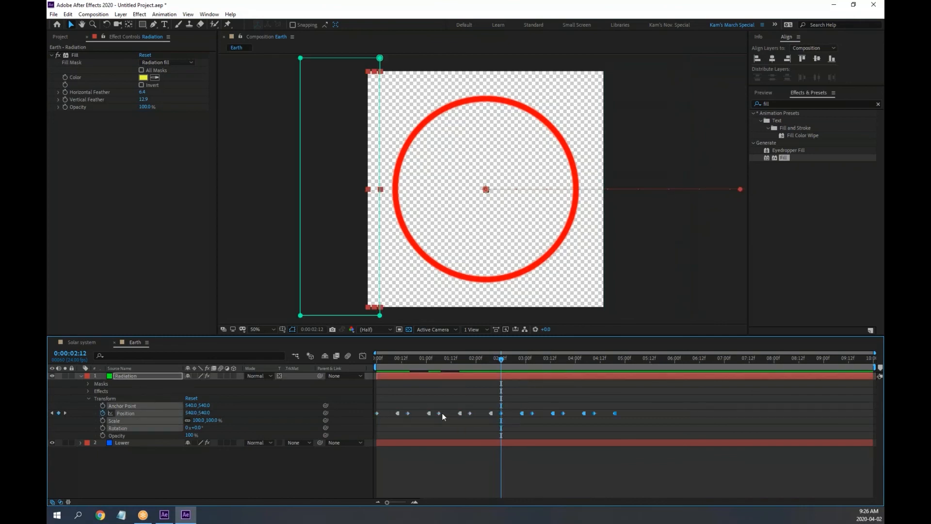
# Step: Copy all sixteen Radiation Position keyframes and paste them at 0:00:05:00, five frames after the last keyframe
pyautogui.click(649, 360)
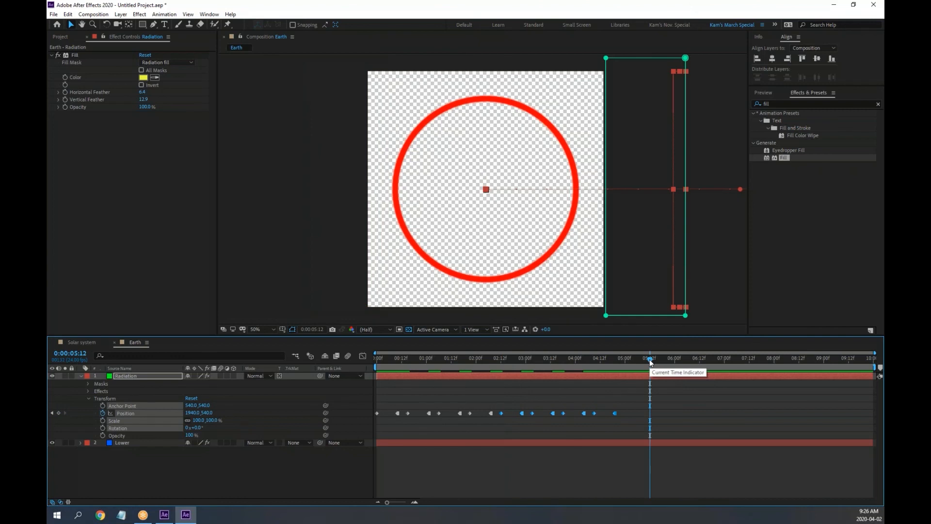
pyautogui.press('j')
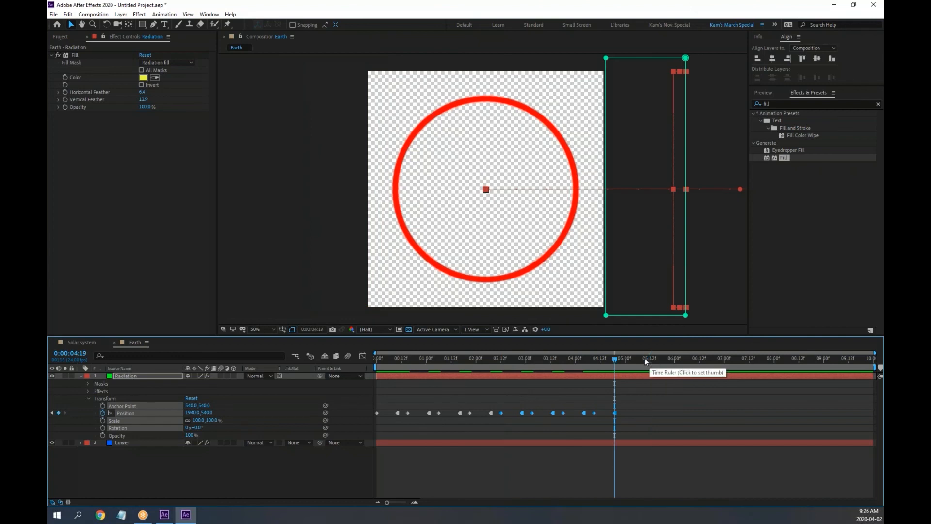
pyautogui.press('pagedown')
pyautogui.press('pagedown')
pyautogui.press('pagedown')
pyautogui.press('pagedown')
pyautogui.press('pagedown')
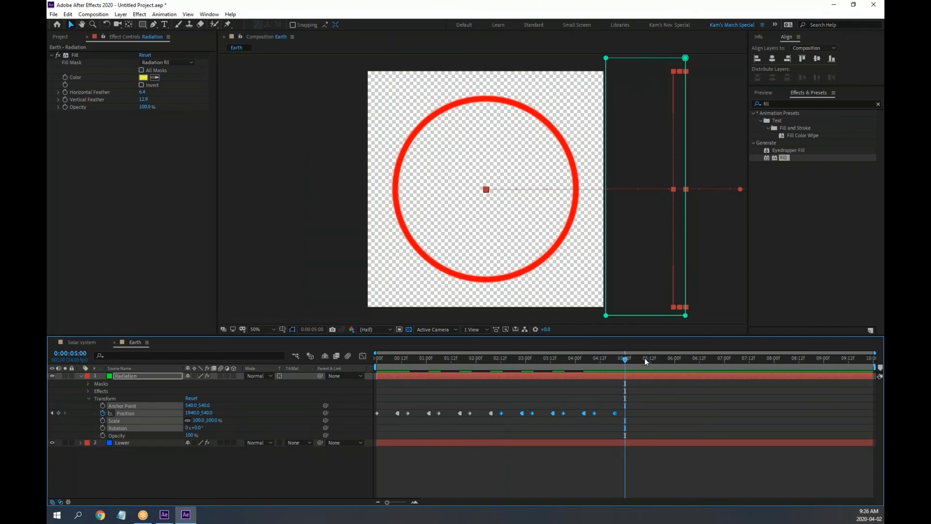
pyautogui.moveTo(647, 396); pyautogui.dragTo(368, 427)
pyautogui.hotkey('ctrl', 'c')
pyautogui.hotkey('ctrl', 'v')
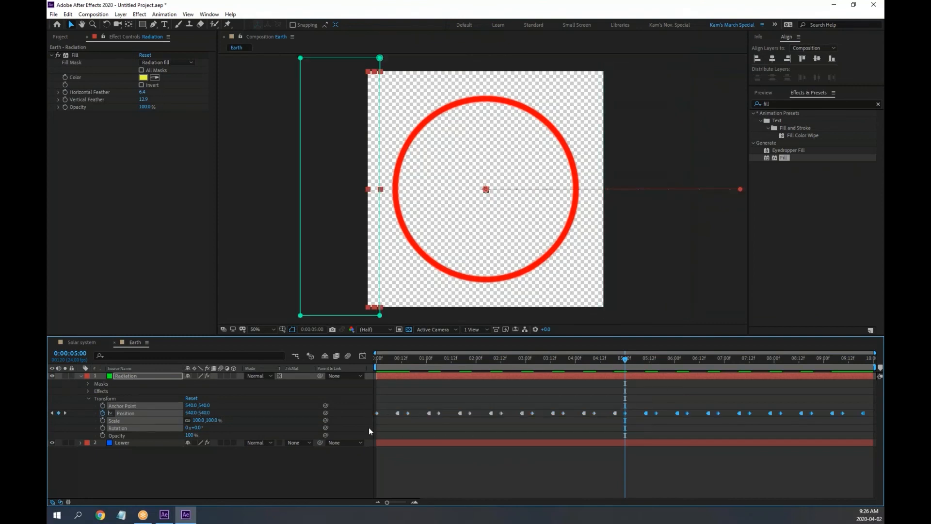
# Step: Preview the repeated Radiation sweep from the start, and turn off the transparency grid at frame 0:00:00:19
pyautogui.press('Home')
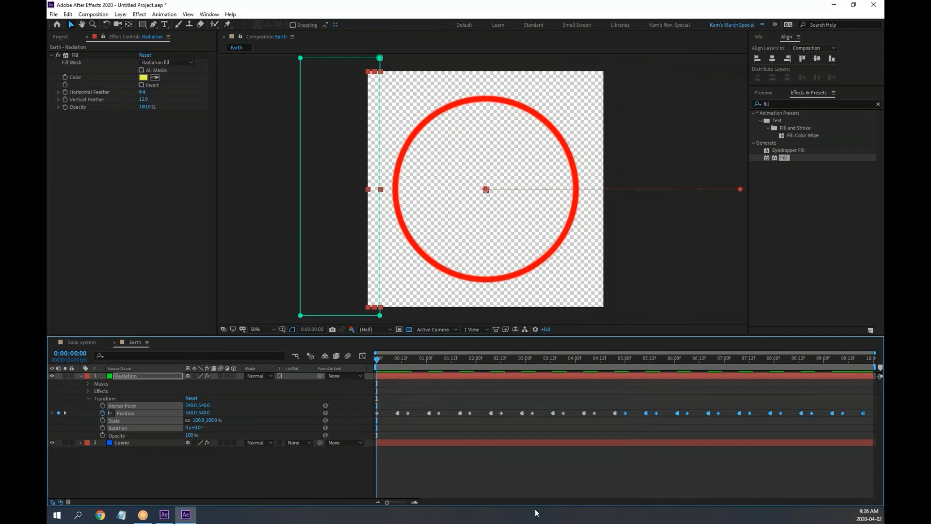
pyautogui.press('space')
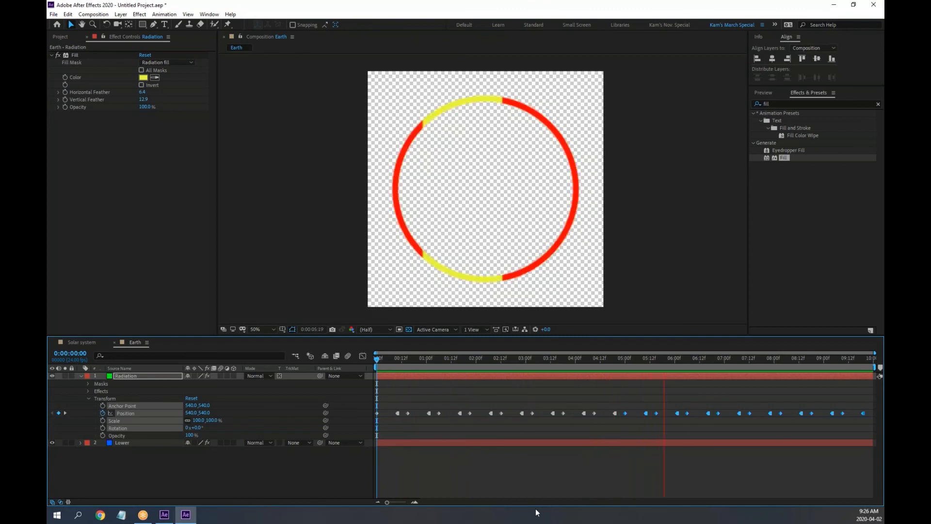
pyautogui.press('space')
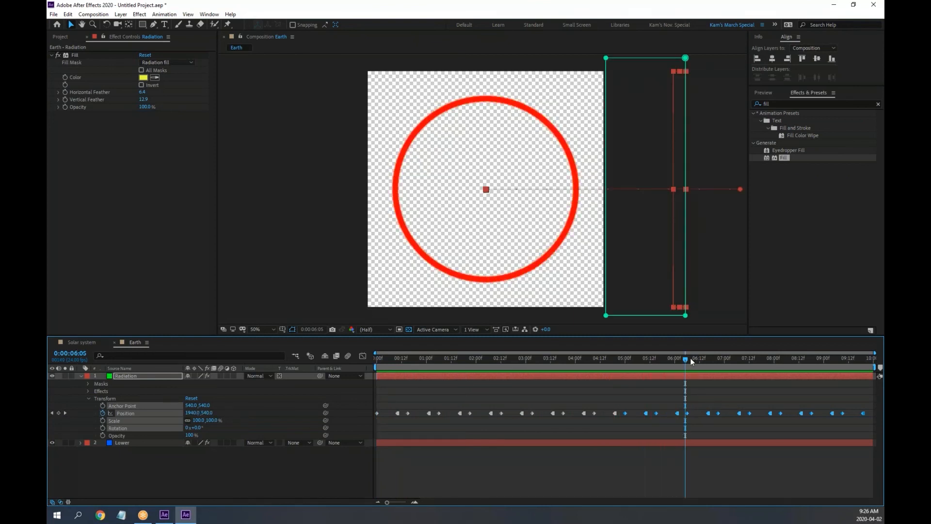
pyautogui.moveTo(692, 362); pyautogui.dragTo(336, 356)
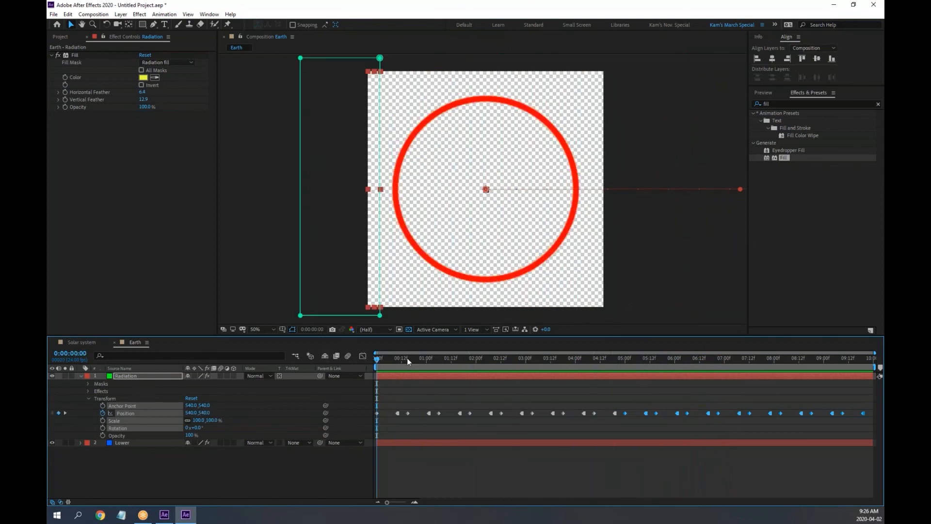
pyautogui.moveTo(407, 358)
pyautogui.mouseDown()
pyautogui.moveTo(425, 359)
pyautogui.moveTo(415, 358)
pyautogui.mouseUp()
pyautogui.click(408, 329)
# Step: Set the Radiation Fill effect's color to light red FE7F7F
pyautogui.click(143, 77)
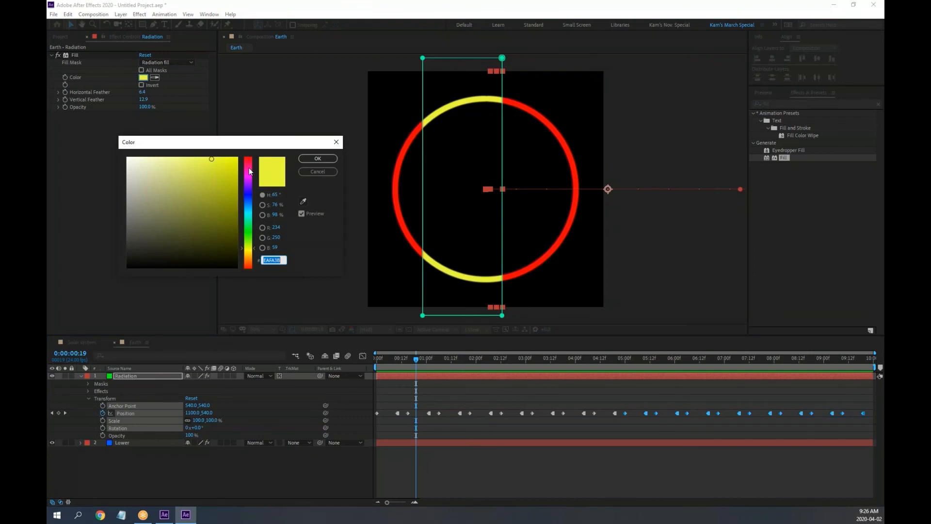
pyautogui.moveTo(249, 167)
pyautogui.mouseDown()
pyautogui.moveTo(248, 151)
pyautogui.moveTo(182, 161)
pyautogui.mouseUp()
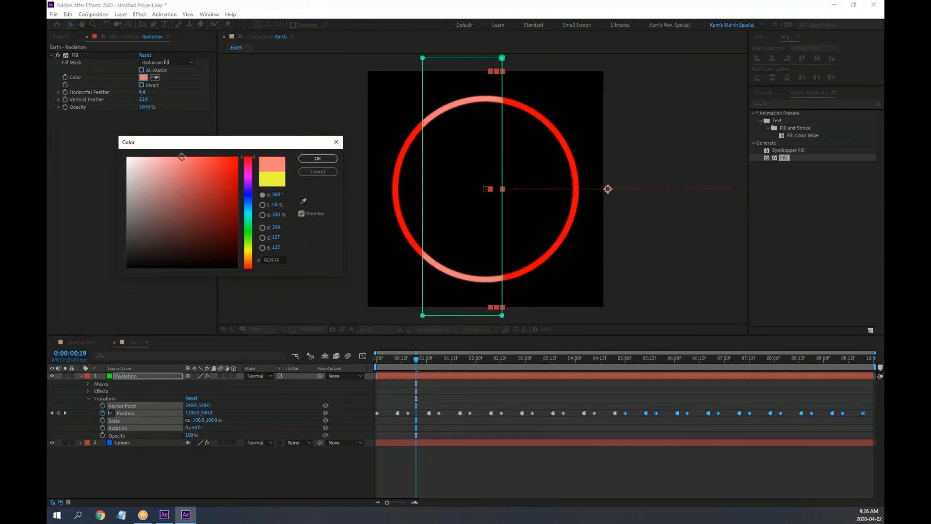
pyautogui.click(317, 158)
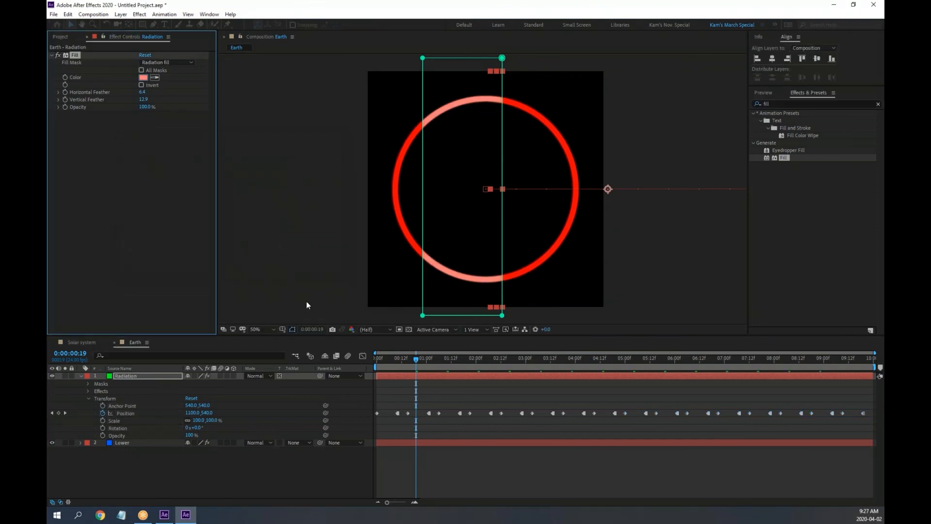
pyautogui.click(293, 231)
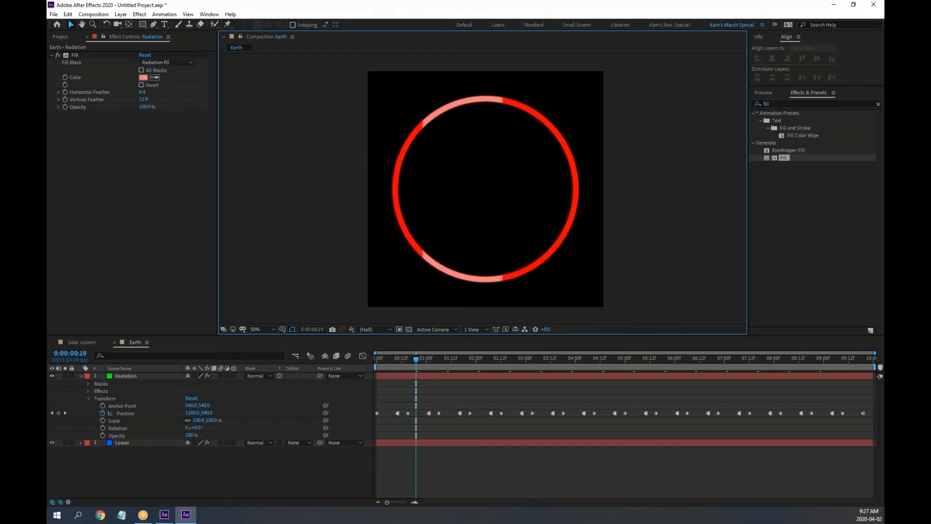
# Step: Raise the Radiation Fill effect's Horizontal Feather to 43.8
pyautogui.click(145, 95)
pyautogui.moveTo(150, 92); pyautogui.dragTo(194, 94)
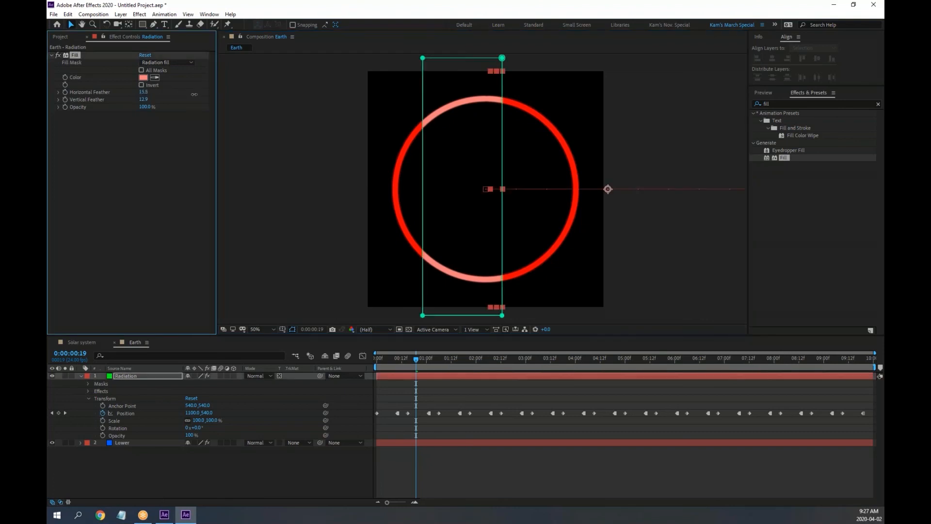
pyautogui.moveTo(268, 97); pyautogui.dragTo(315, 100)
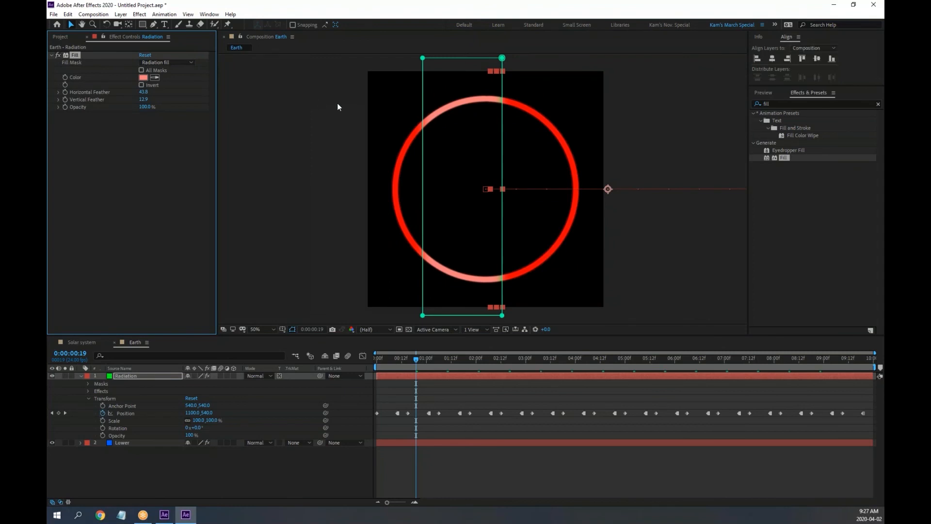
# Step: Set the Radiation Fill effect's color to pale yellow FEE77D while viewing the circle's feathered edge up close
pyautogui.press('/')
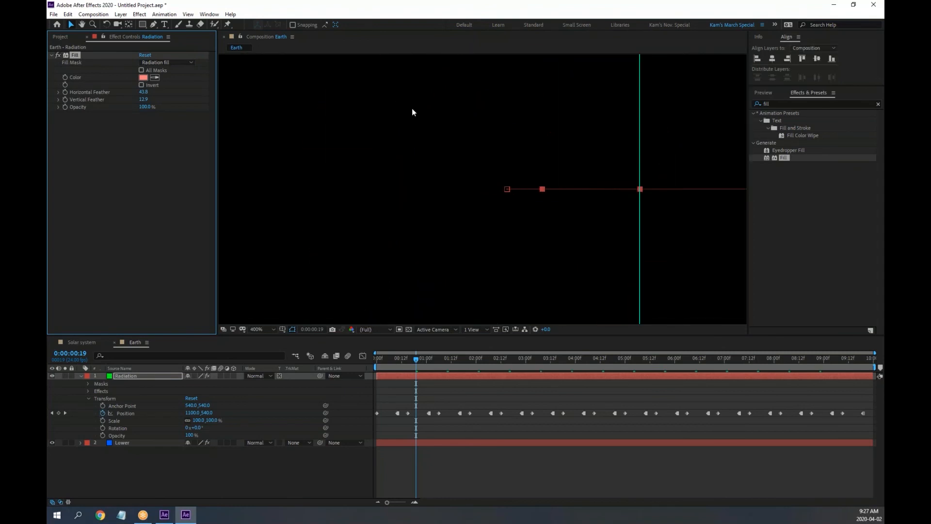
pyautogui.press('.')
pyautogui.moveTo(455, 213); pyautogui.dragTo(465, 396)
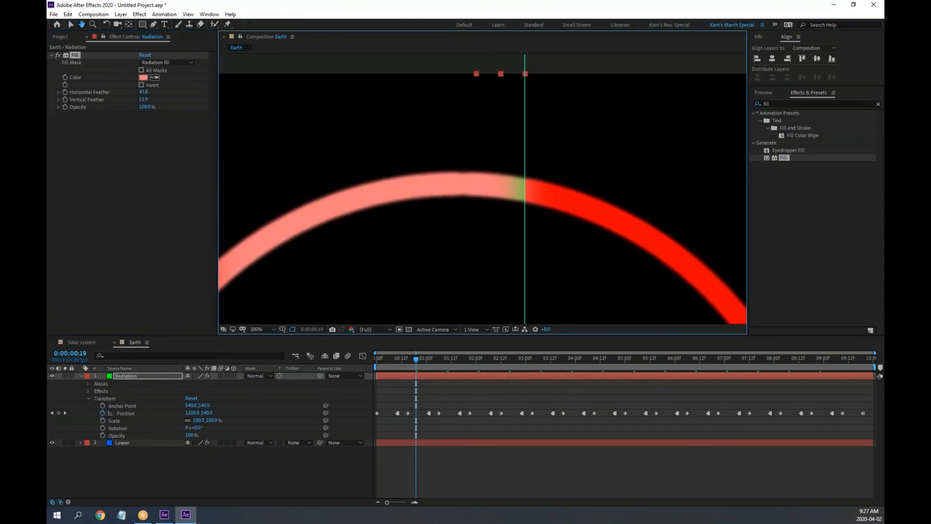
pyautogui.moveTo(355, 297); pyautogui.dragTo(469, 289)
pyautogui.click(143, 78)
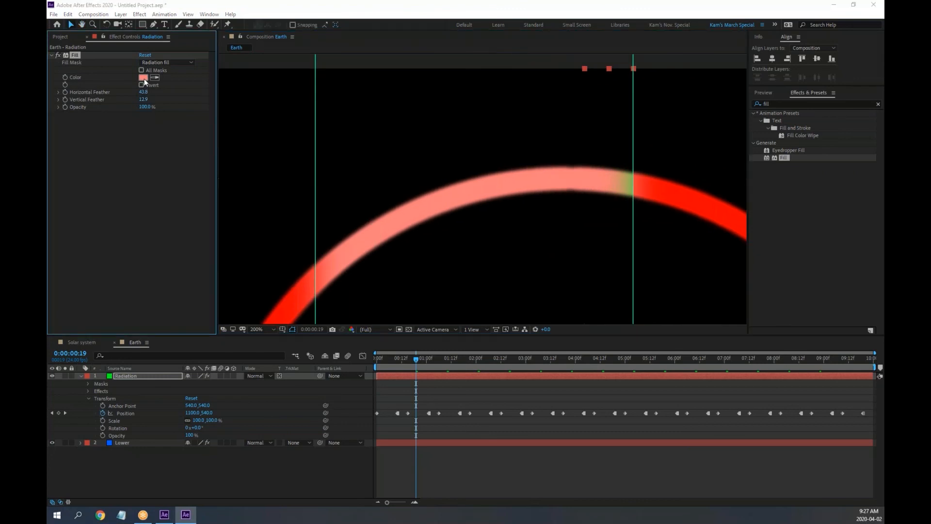
pyautogui.click(252, 253)
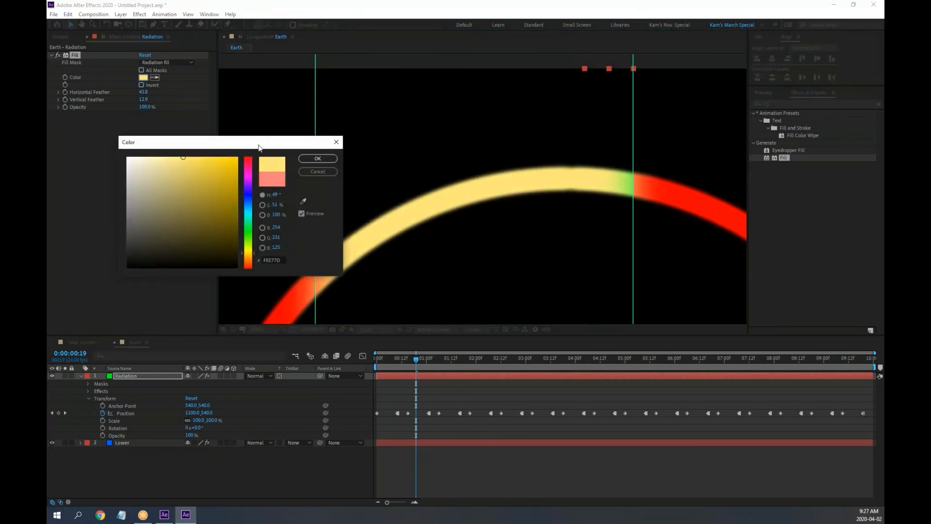
pyautogui.moveTo(257, 148); pyautogui.dragTo(185, 202)
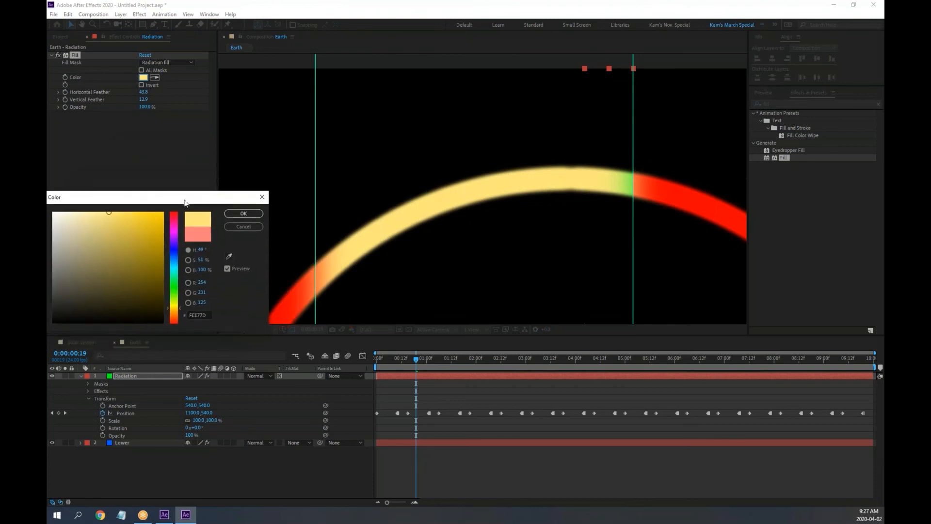
pyautogui.click(244, 214)
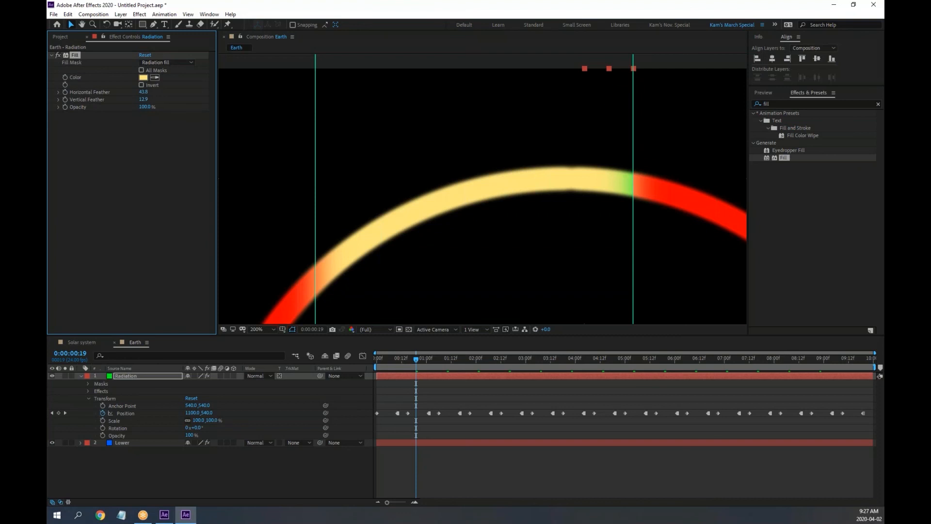
# Step: Set the Radiation Fill's Vertical Feather to 0 and its Horizontal Feather to 42.8, trying values above 120 on the way
pyautogui.moveTo(143, 99); pyautogui.dragTo(92, 119)
pyautogui.moveTo(144, 95); pyautogui.dragTo(199, 95)
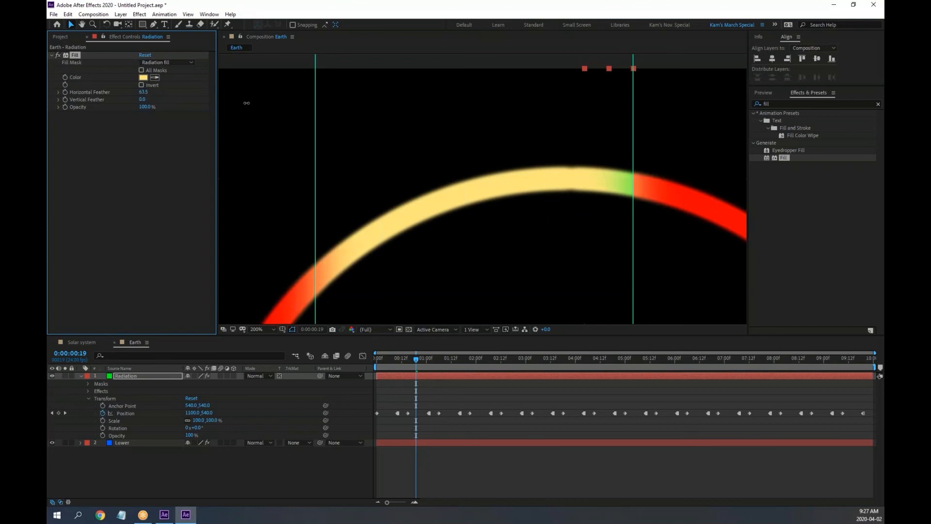
pyautogui.moveTo(356, 112); pyautogui.dragTo(433, 121)
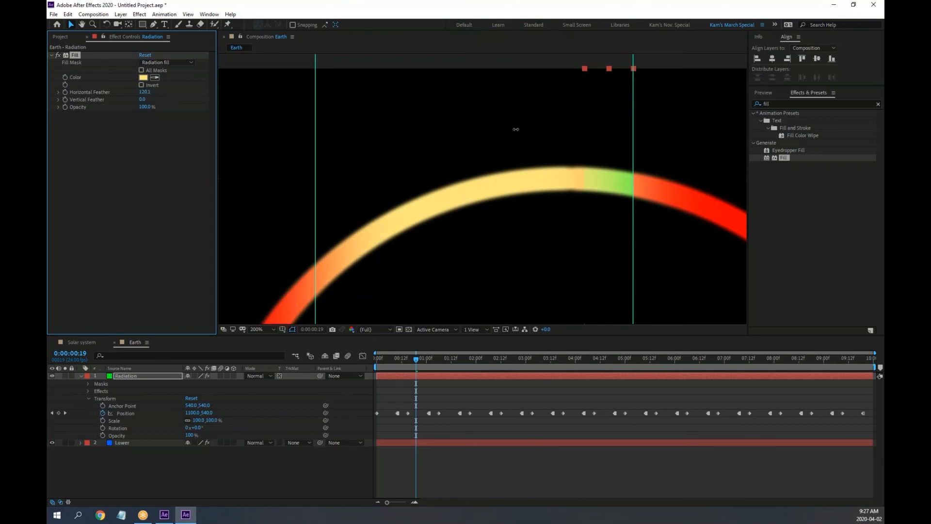
pyautogui.moveTo(515, 129); pyautogui.dragTo(189, 120)
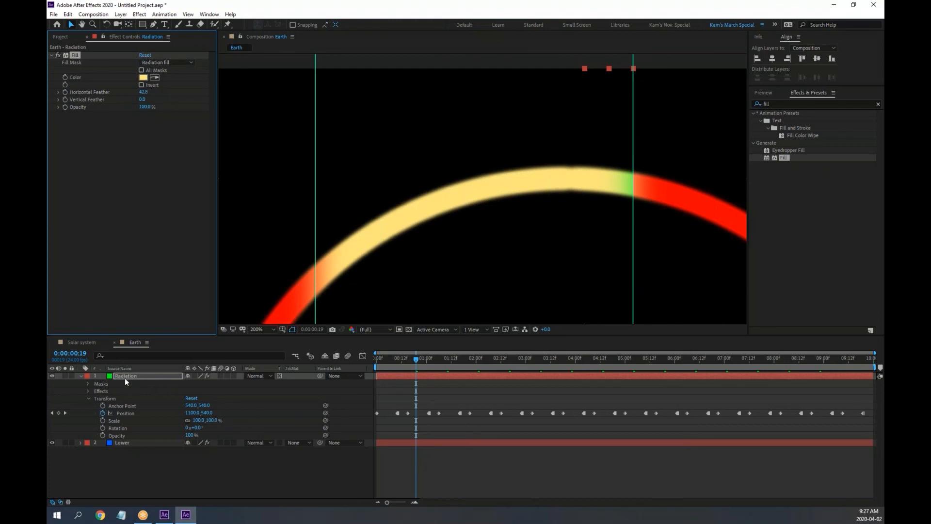
# Step: Hide and restore the Lower layer, and examine the Radiation layer's solid color settings without changing them
pyautogui.click(52, 442)
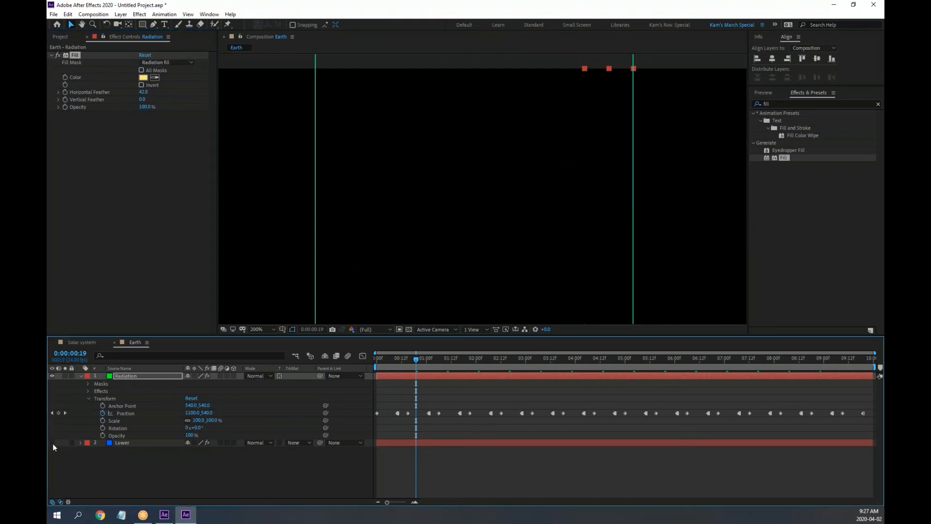
pyautogui.click(52, 443)
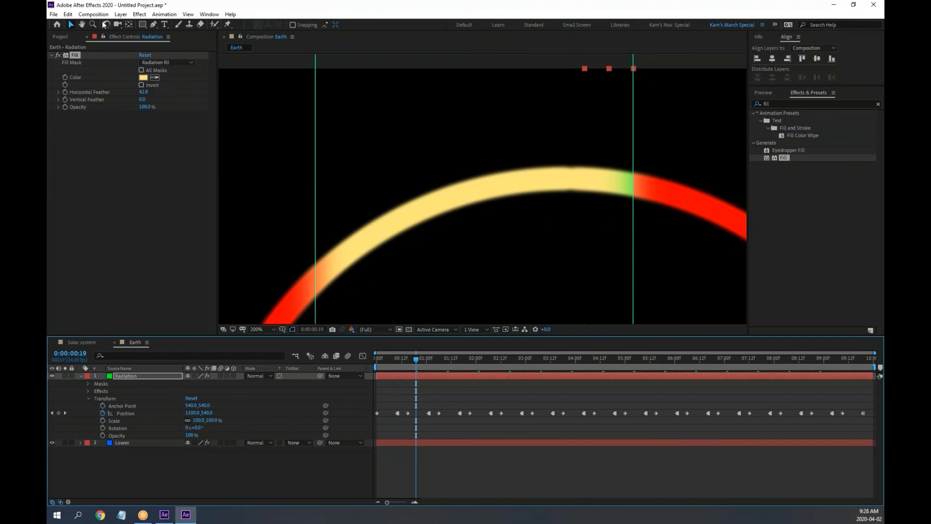
pyautogui.click(121, 14)
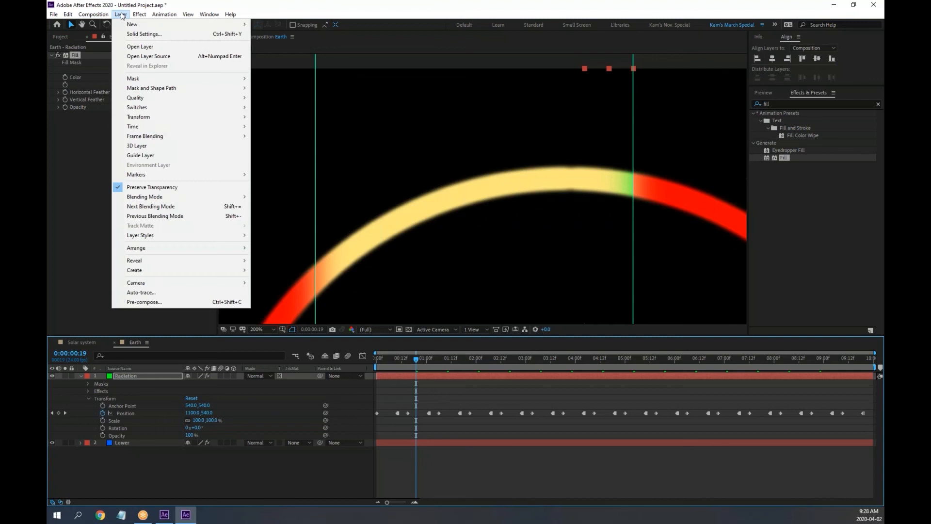
pyautogui.click(145, 35)
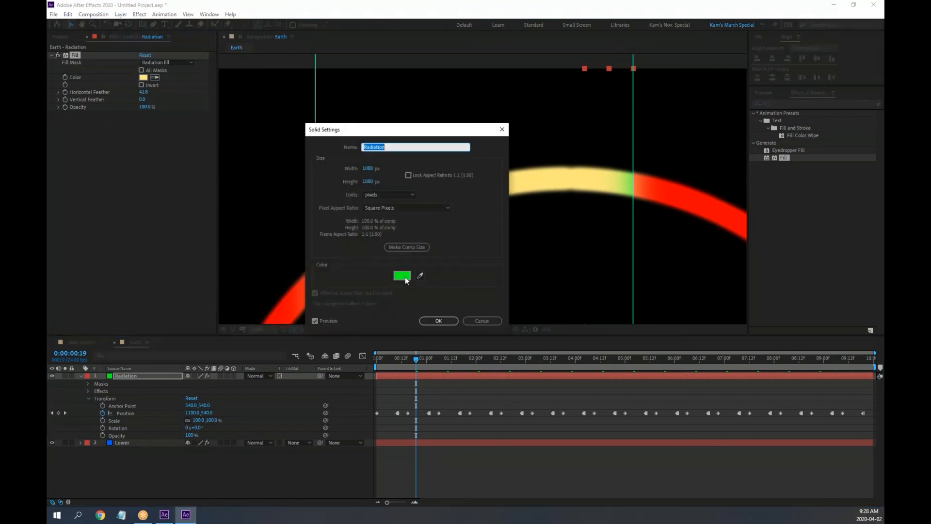
pyautogui.click(482, 321)
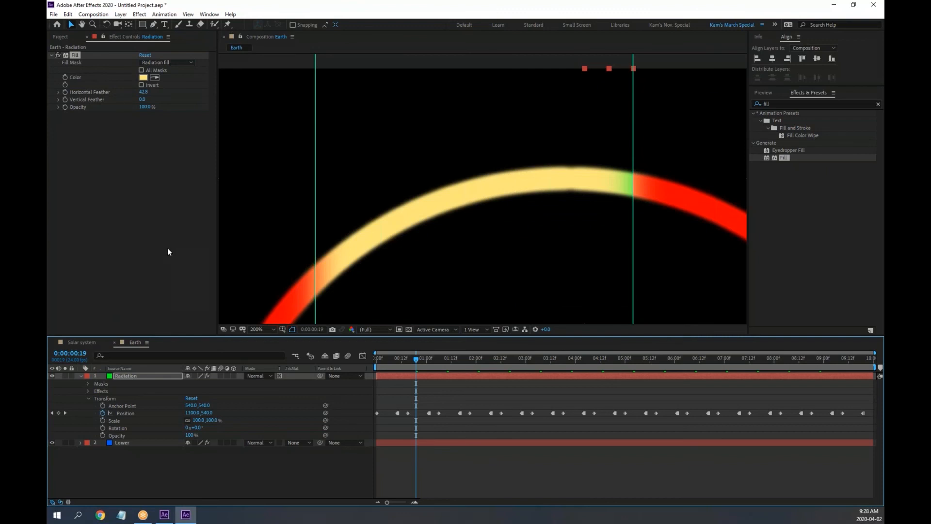
# Step: Set the Radiation Fill effect's Horizontal Feather to 0
pyautogui.click(134, 92)
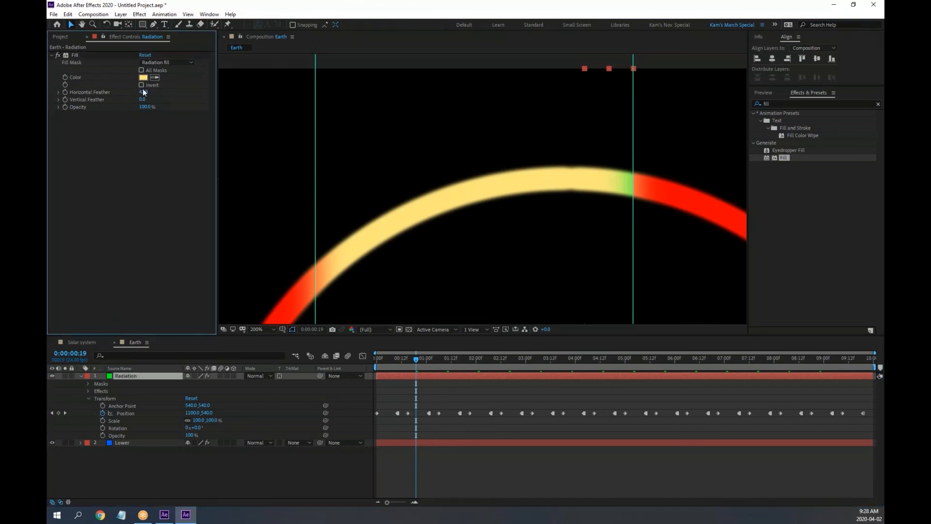
pyautogui.click(144, 92)
pyautogui.write('0')
pyautogui.press('Return')
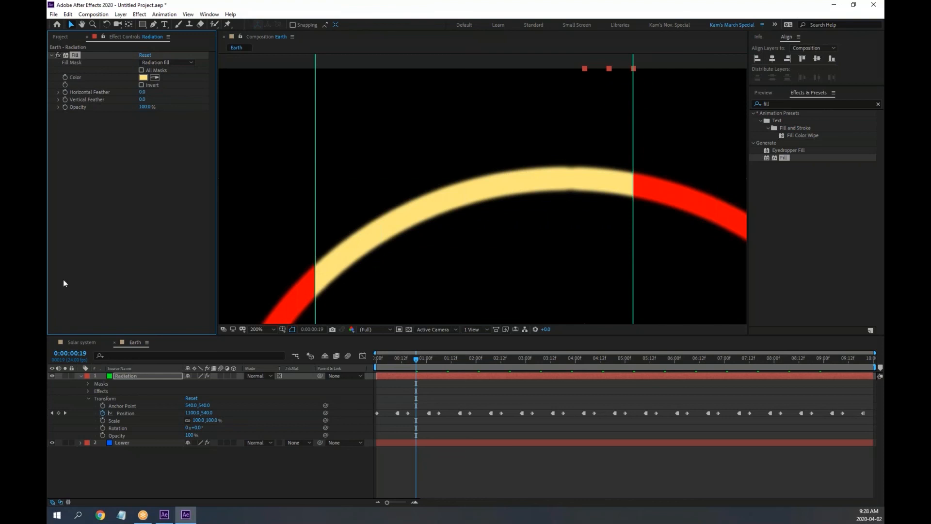
# Step: Apply a Fast Box Blur effect to the Radiation layer and set its blur dimensions to Horizontal
pyautogui.hotkey('alt', 'Tab')
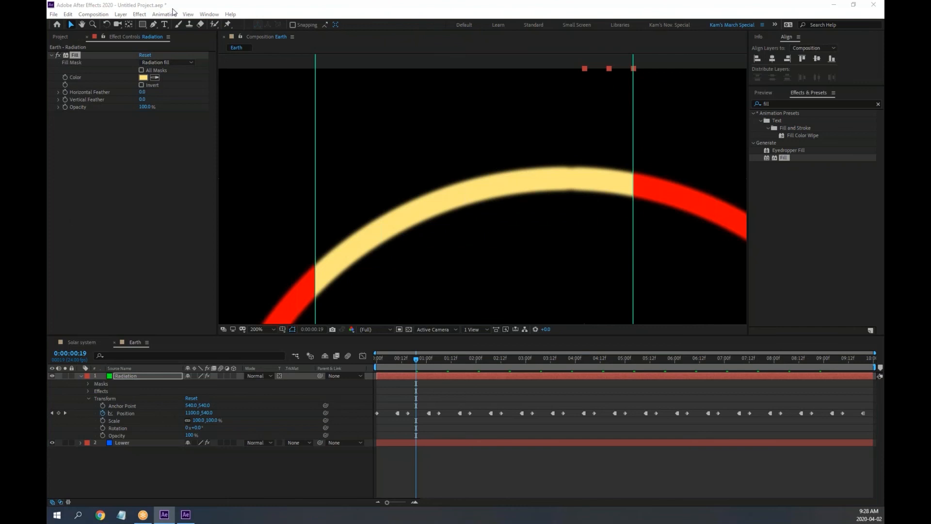
pyautogui.click(140, 14)
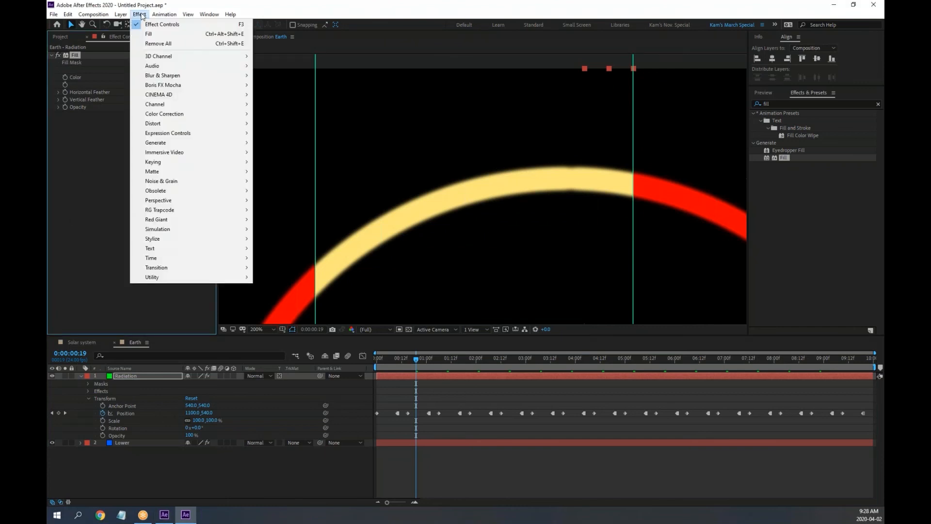
pyautogui.moveTo(187, 77)
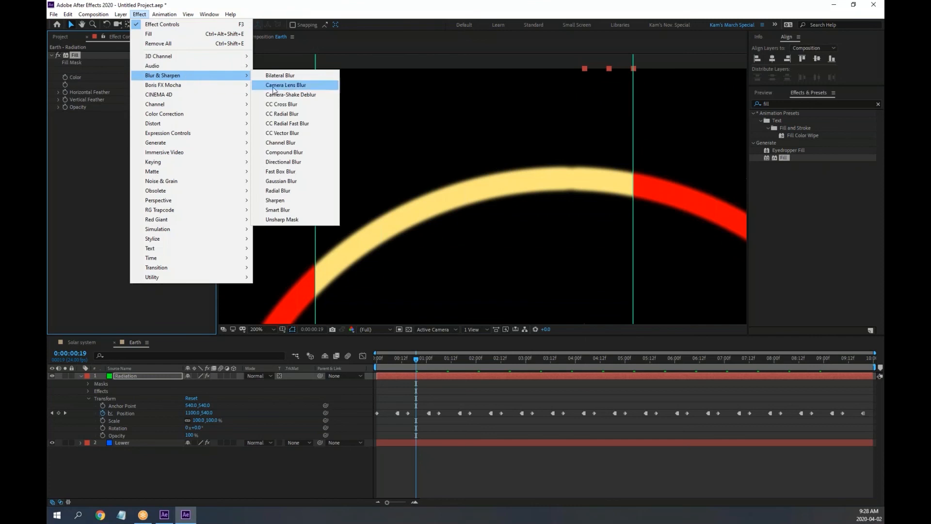
pyautogui.click(290, 172)
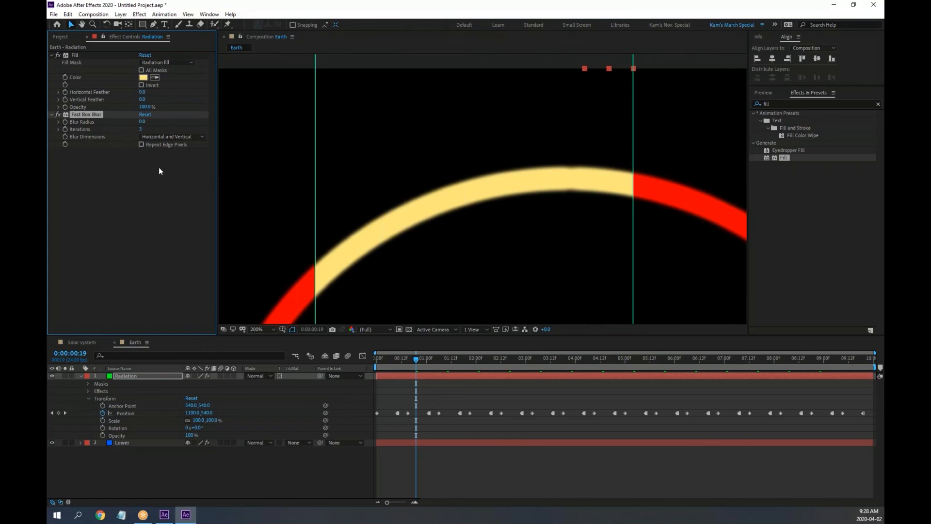
pyautogui.click(173, 136)
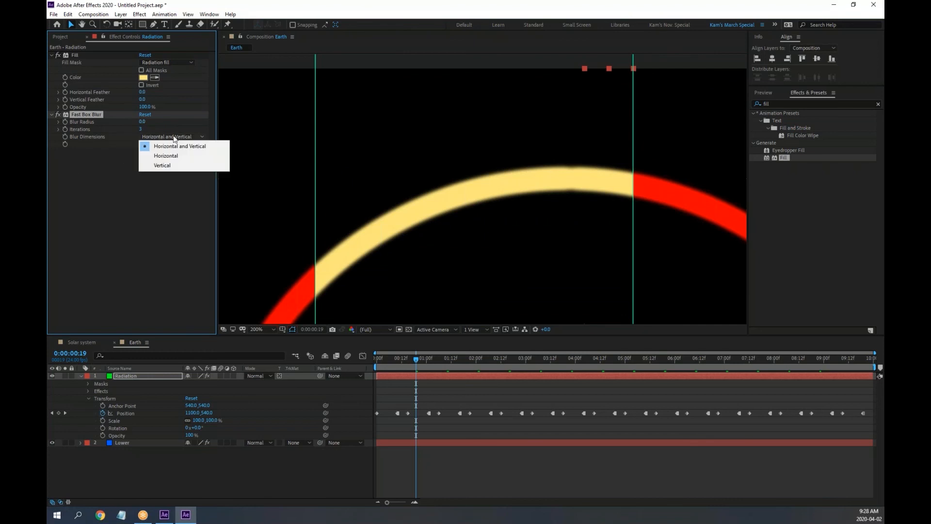
pyautogui.click(178, 156)
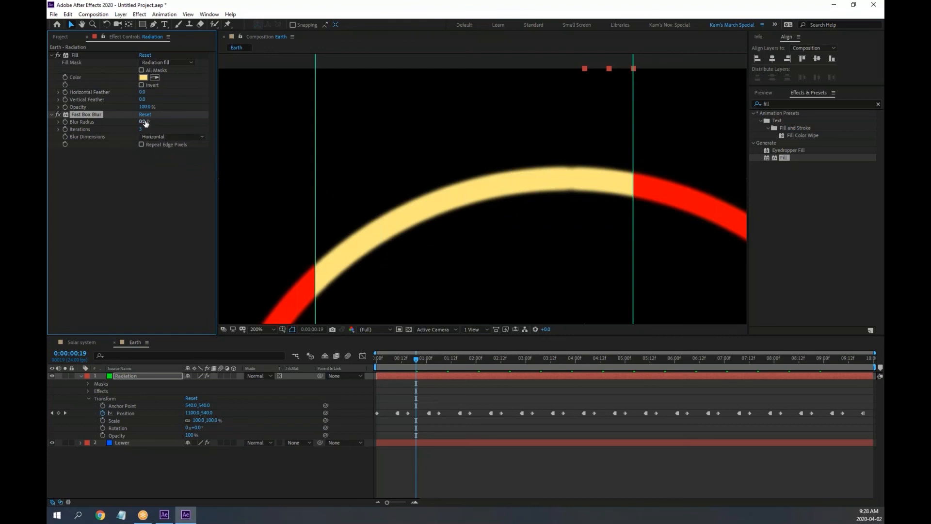
# Step: Set the Fast Box Blur's Blur Radius to 25, checking the softened fill edge on the circle up close
pyautogui.moveTo(143, 124); pyautogui.dragTo(155, 120)
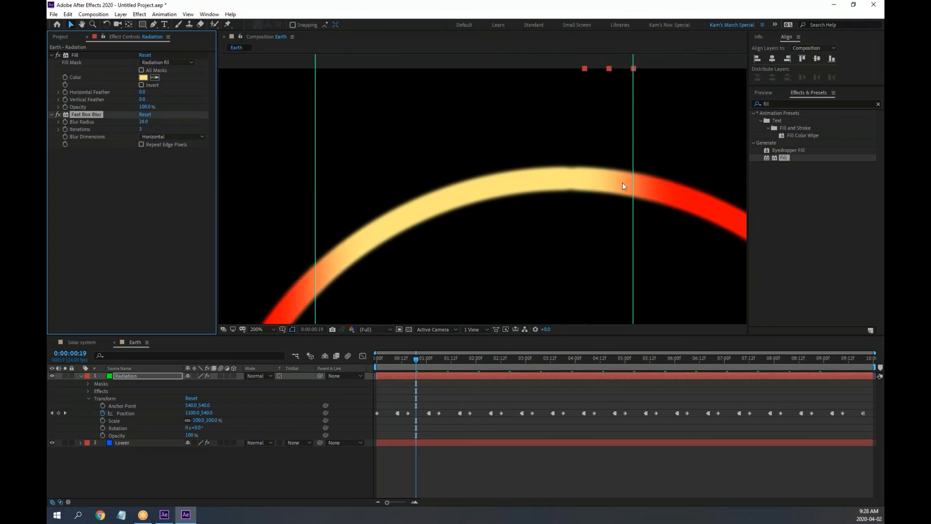
pyautogui.scroll(2, 622, 182)
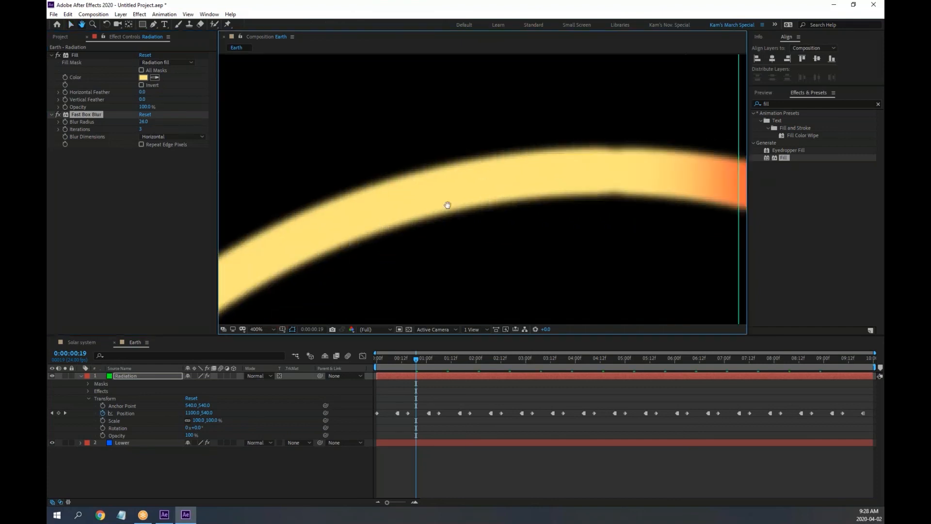
pyautogui.moveTo(447, 204)
pyautogui.mouseDown()
pyautogui.moveTo(345, 202)
pyautogui.moveTo(455, 191)
pyautogui.mouseUp()
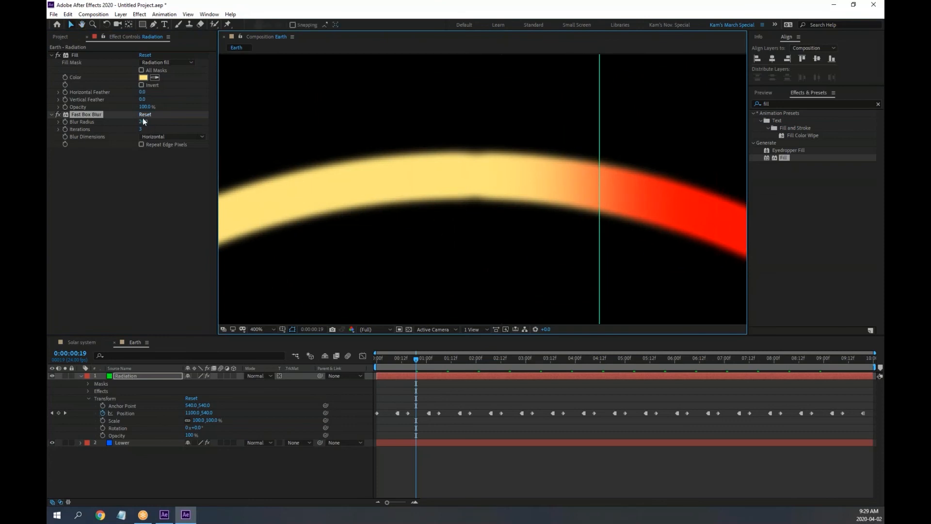
pyautogui.moveTo(143, 121)
pyautogui.mouseDown()
pyautogui.moveTo(132, 121)
pyautogui.moveTo(143, 122)
pyautogui.mouseUp()
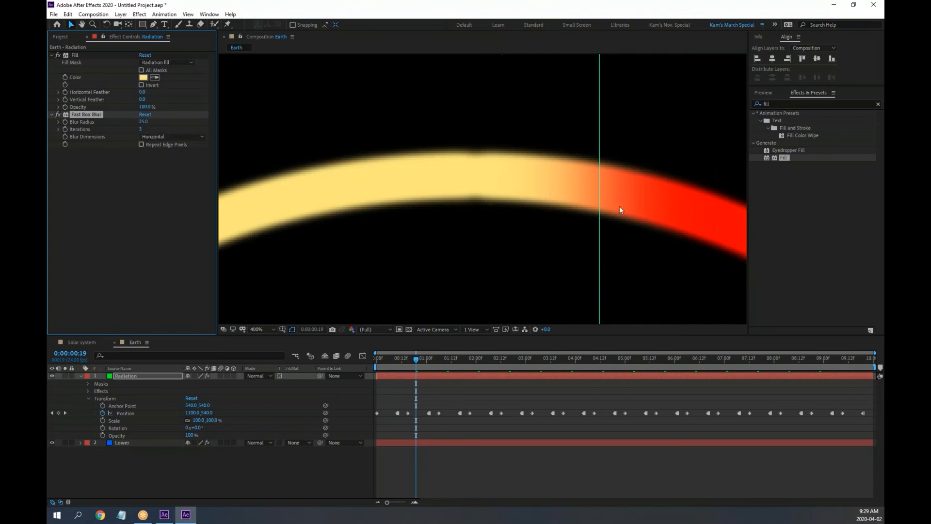
# Step: Switch off the Fast Box Blur, try a Fill Horizontal Feather of about 31.8 for comparison, and restore both settings
pyautogui.click(58, 114)
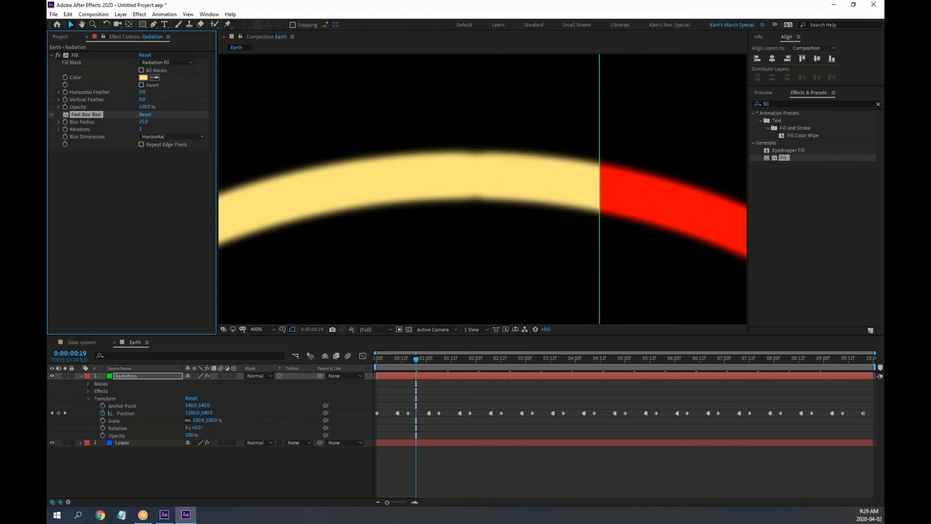
pyautogui.moveTo(148, 91); pyautogui.dragTo(383, 107)
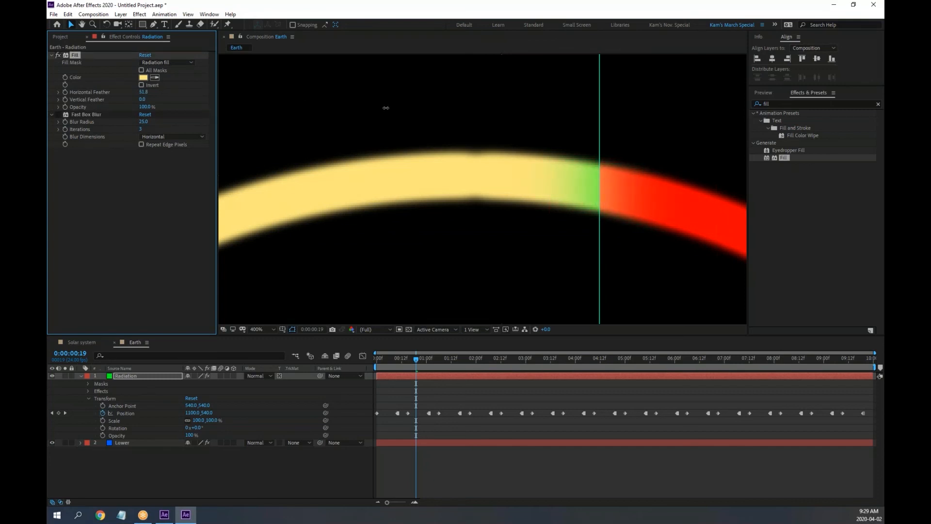
pyautogui.moveTo(386, 108); pyautogui.dragTo(121, 100)
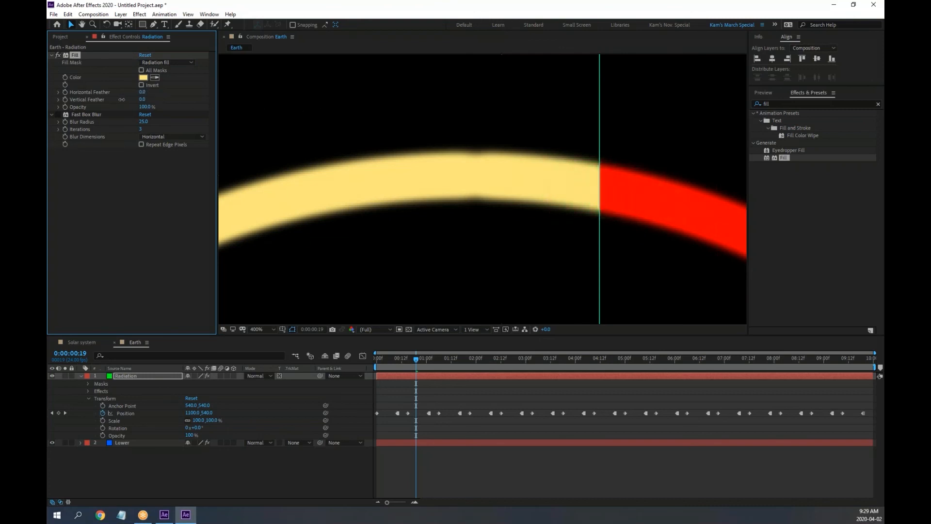
pyautogui.click(58, 114)
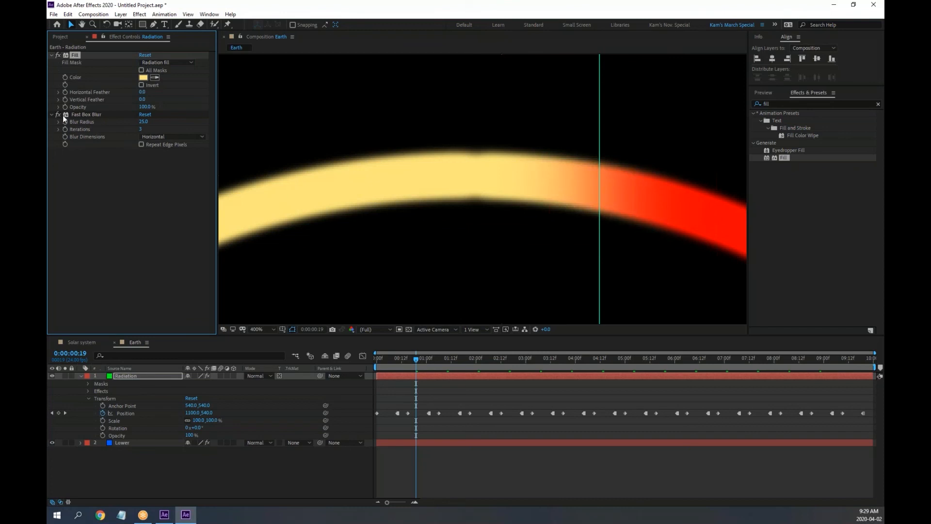
# Step: Collapse the Fast Box Blur settings and change the Radiation Fill effect's color to a light pinkish red
pyautogui.click(52, 115)
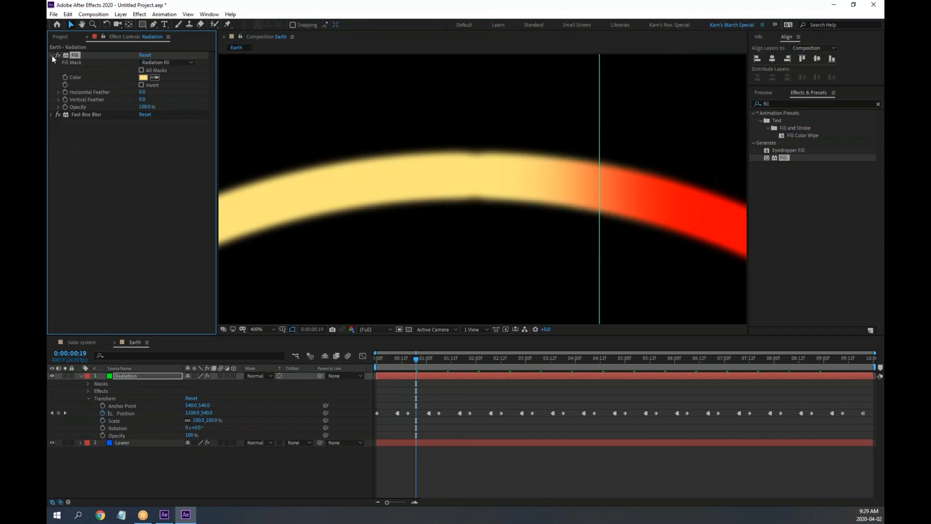
pyautogui.click(51, 55)
pyautogui.scroll(-2, 456, 158)
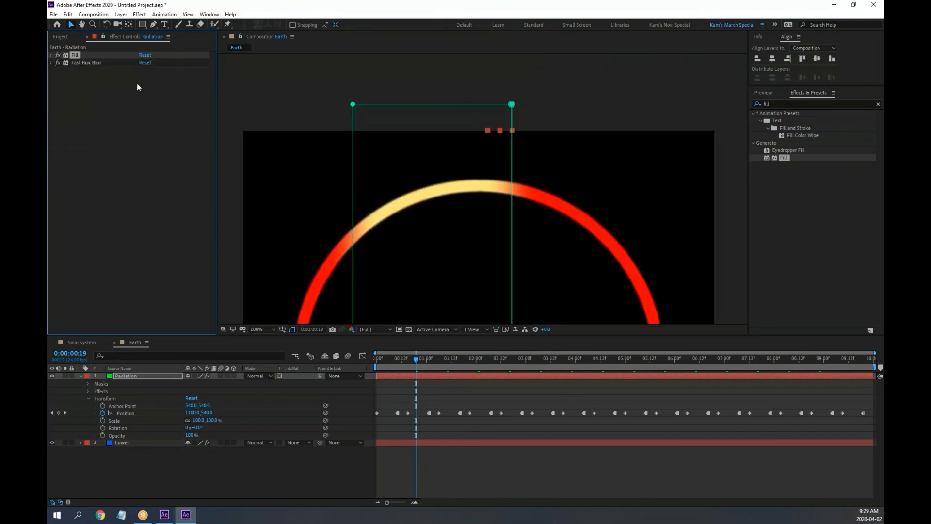
pyautogui.click(51, 56)
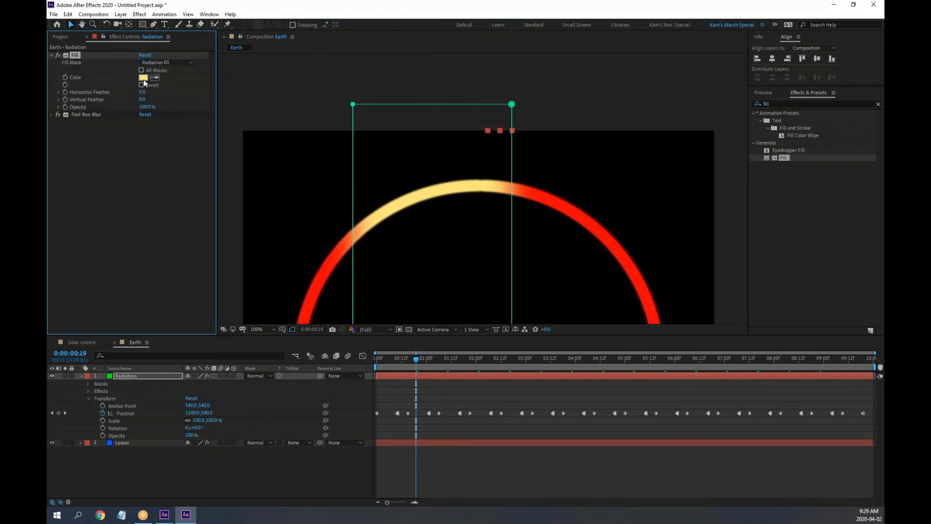
pyautogui.click(143, 78)
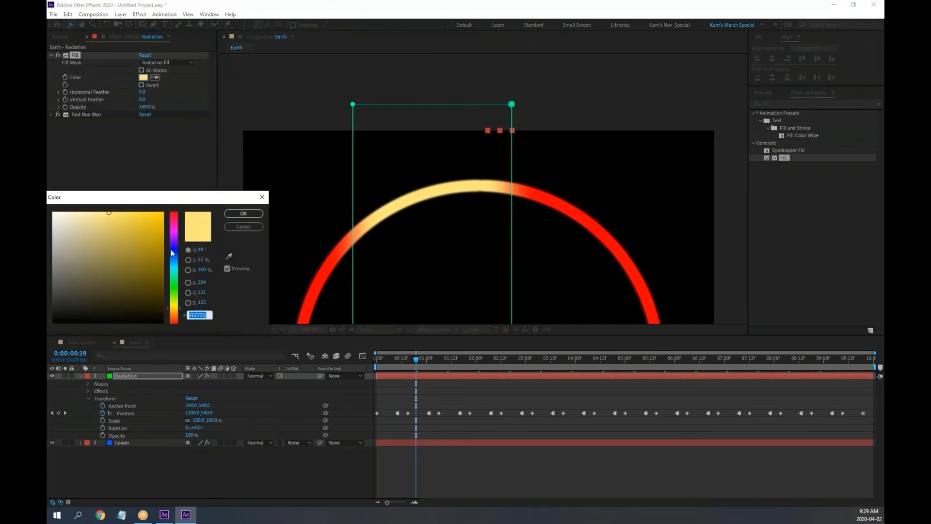
pyautogui.click(177, 257)
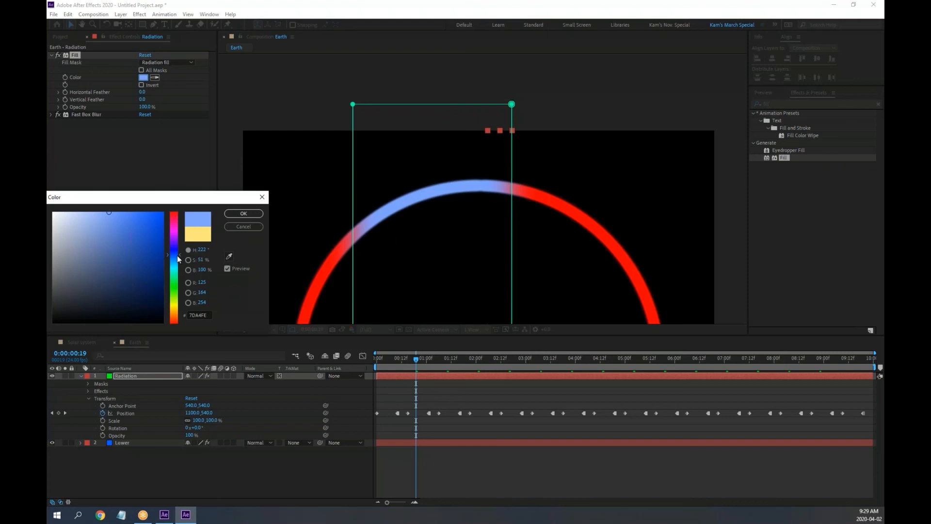
pyautogui.moveTo(176, 255); pyautogui.dragTo(182, 213)
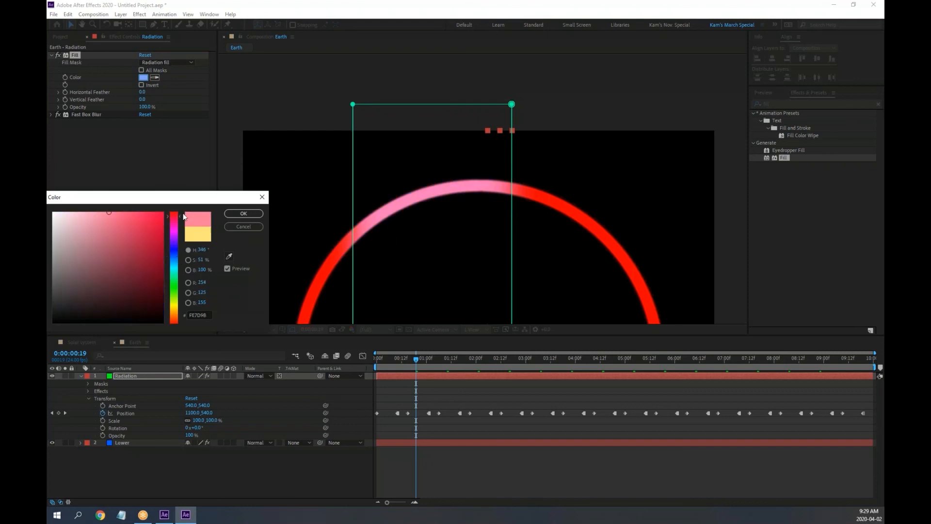
pyautogui.click(244, 213)
# Step: Preview the Earth composition's sweeping radiation animation from the first frame with the whole circle in view
pyautogui.click(631, 249)
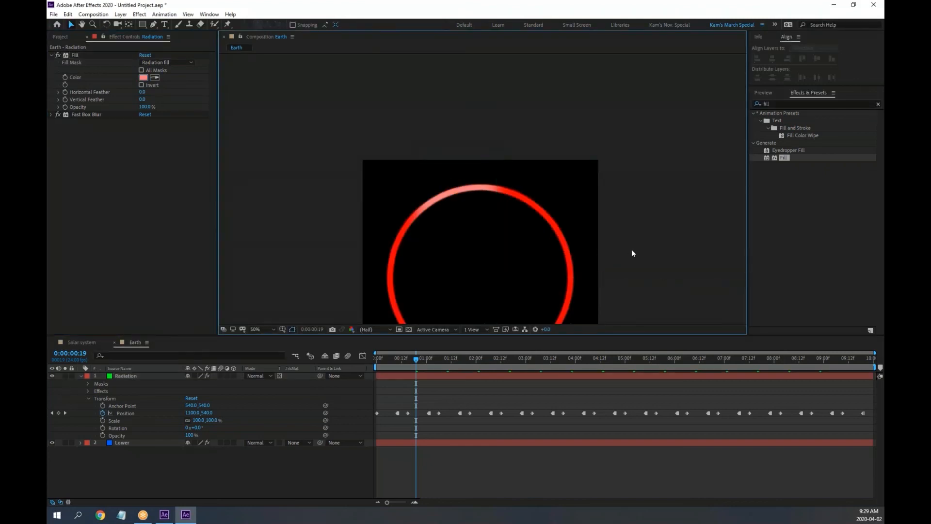
pyautogui.moveTo(633, 243); pyautogui.dragTo(592, 143)
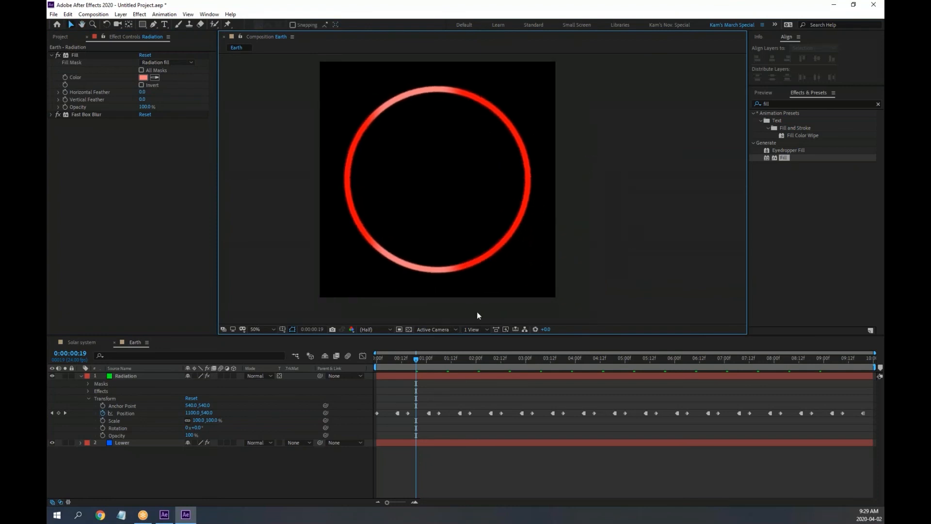
pyautogui.click(332, 342)
pyautogui.press('Home')
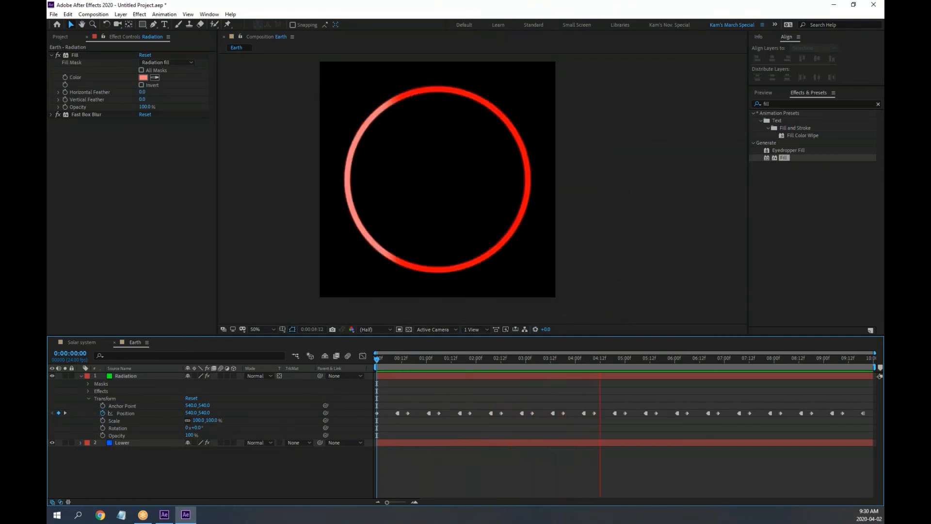
pyautogui.press('space')
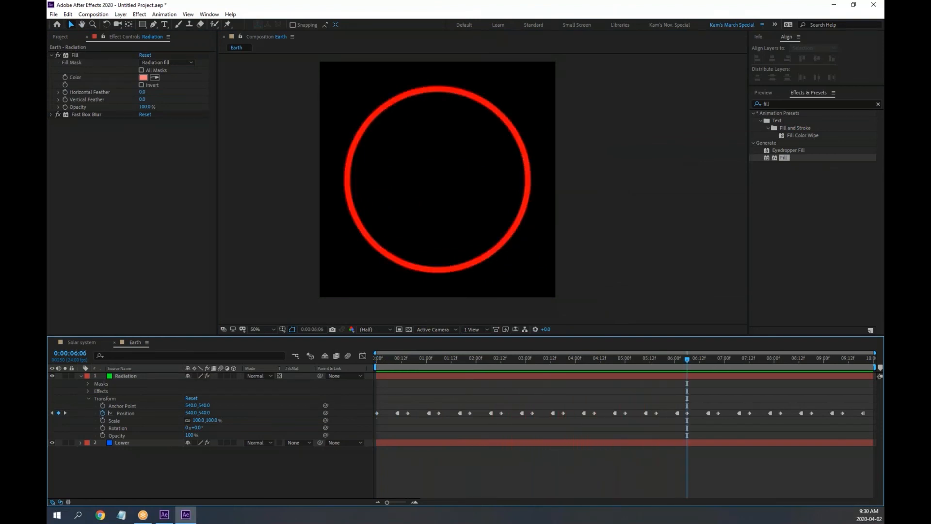
# Step: Collapse the Radiation layer's properties in the timeline
pyautogui.click(82, 378)
pyautogui.click(80, 375)
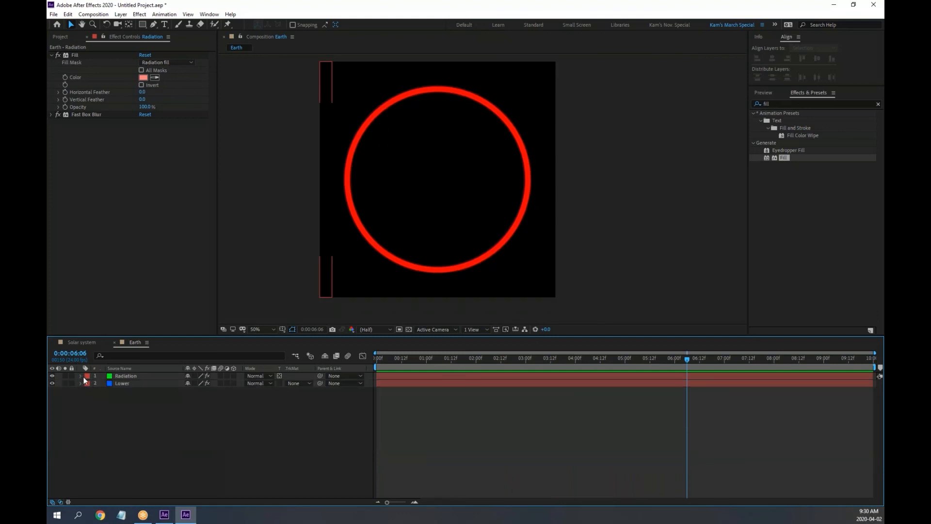
pyautogui.click(140, 416)
# Step: Add a new 1080 by 1080 px solid to the Earth composition in magenta C800FA, trying a blue color on the way
pyautogui.hotkey('alt', 'Tab')
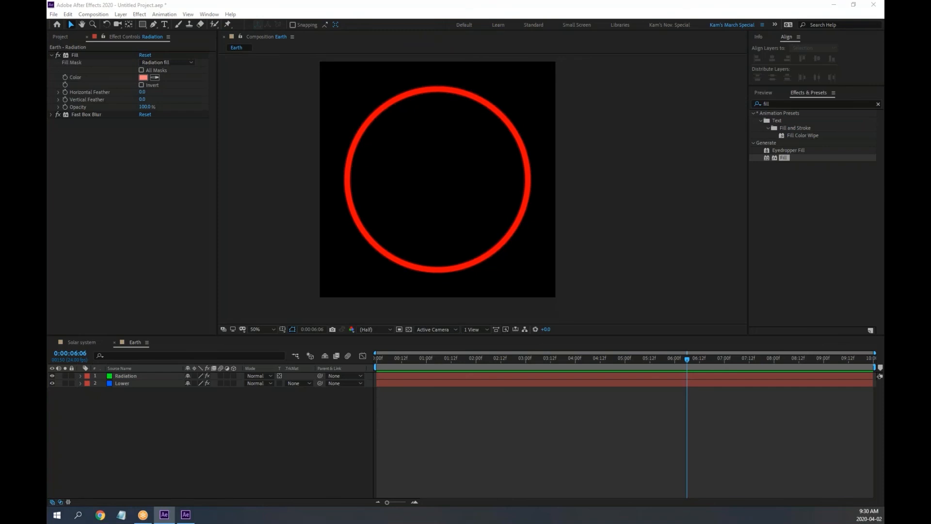
pyautogui.rightClick(193, 424)
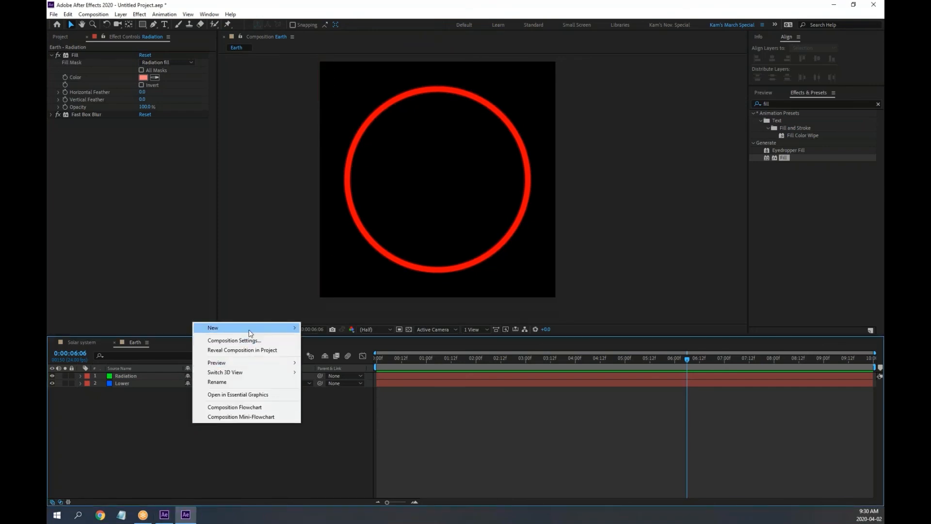
pyautogui.moveTo(249, 330)
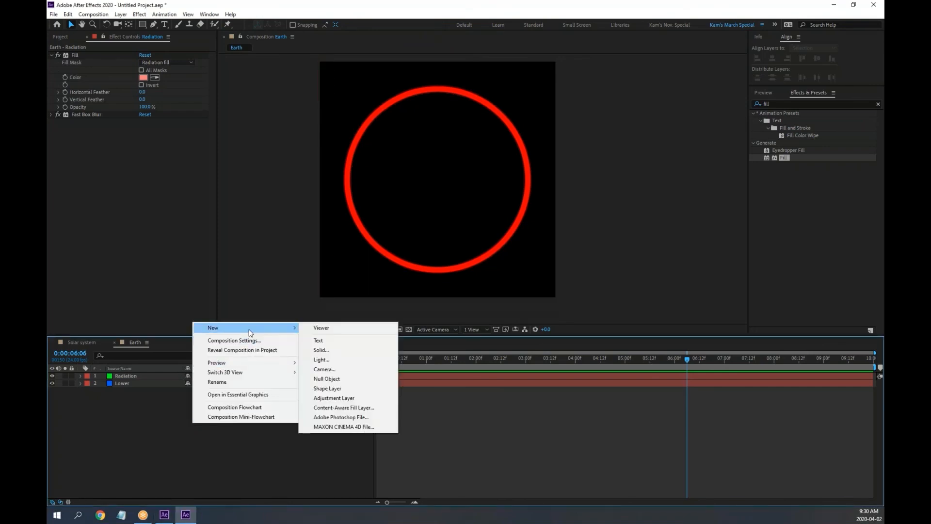
pyautogui.click(339, 350)
pyautogui.click(408, 326)
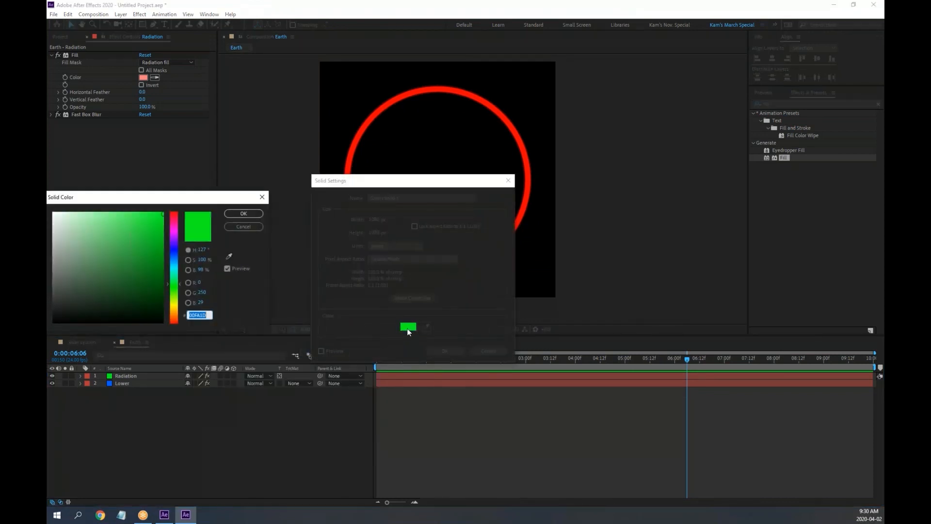
pyautogui.moveTo(179, 279); pyautogui.dragTo(181, 264)
pyautogui.click(245, 213)
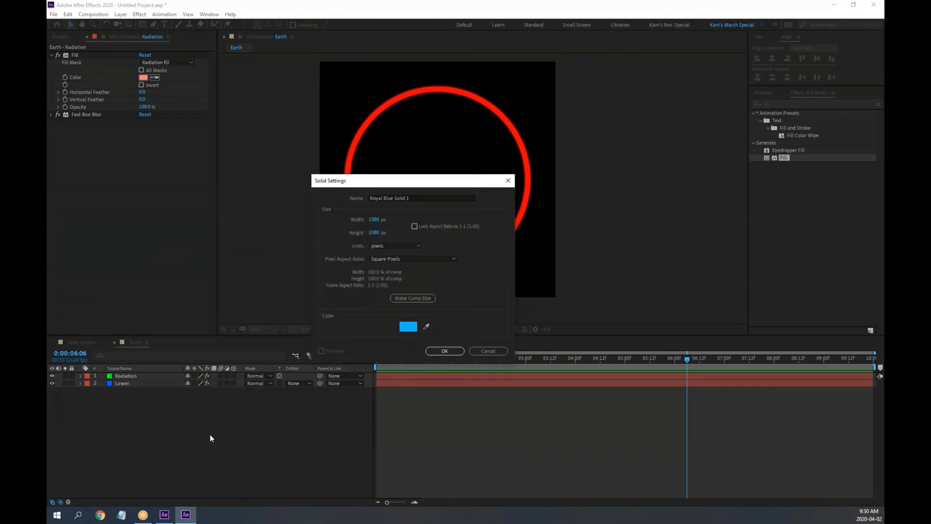
pyautogui.click(407, 326)
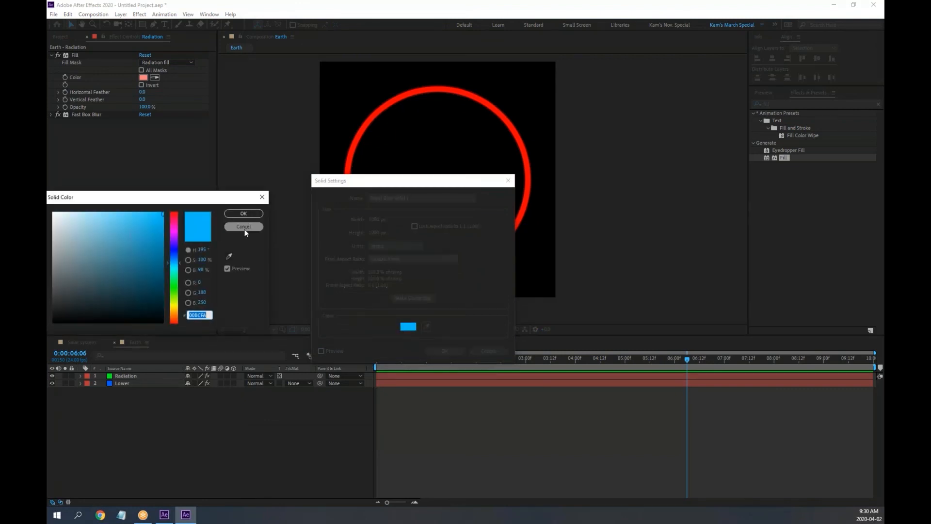
pyautogui.click(169, 234)
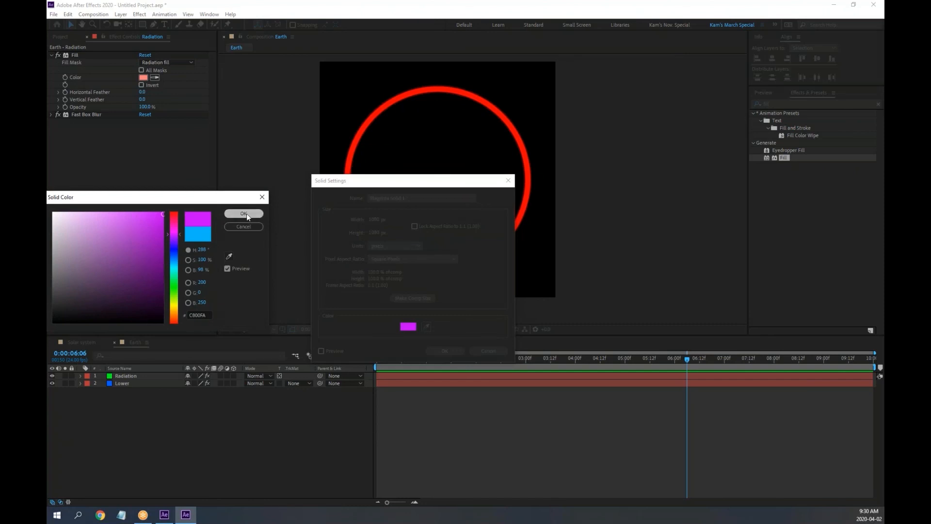
pyautogui.click(245, 213)
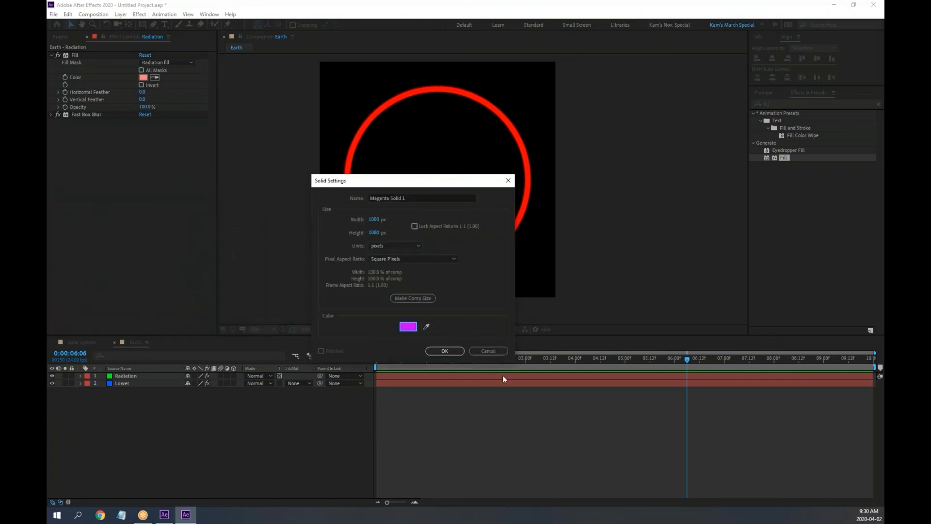
pyautogui.click(445, 351)
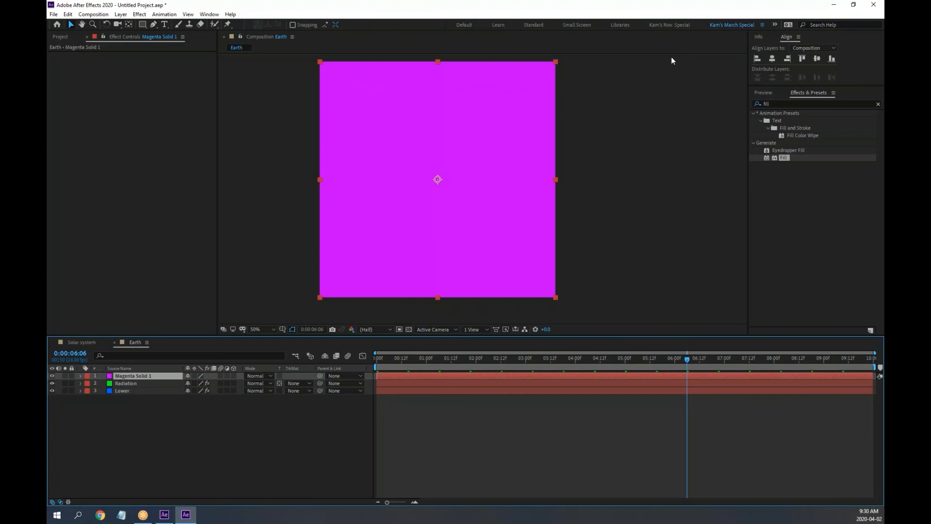
# Step: Draw a narrow, tall rectangular mask over the left edge of the magenta solid at the first frame
pyautogui.click(143, 25)
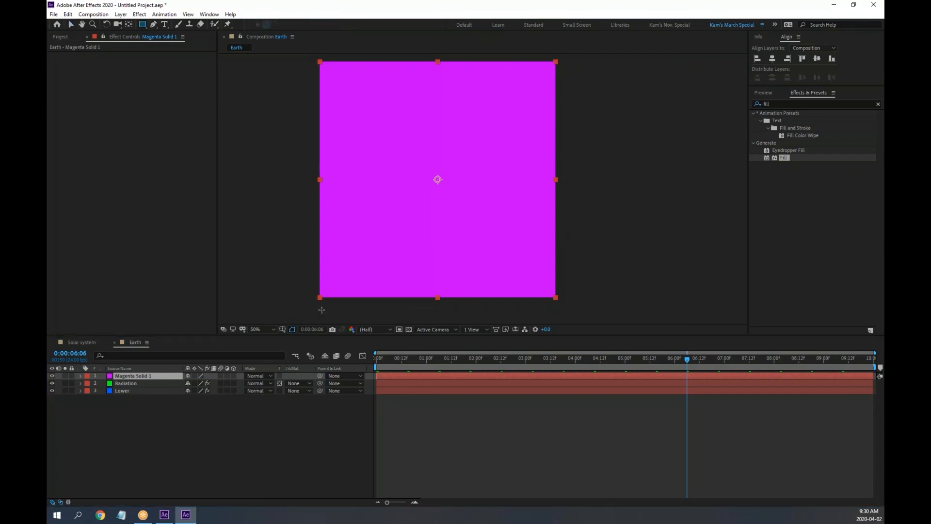
pyautogui.moveTo(411, 357); pyautogui.dragTo(376, 359)
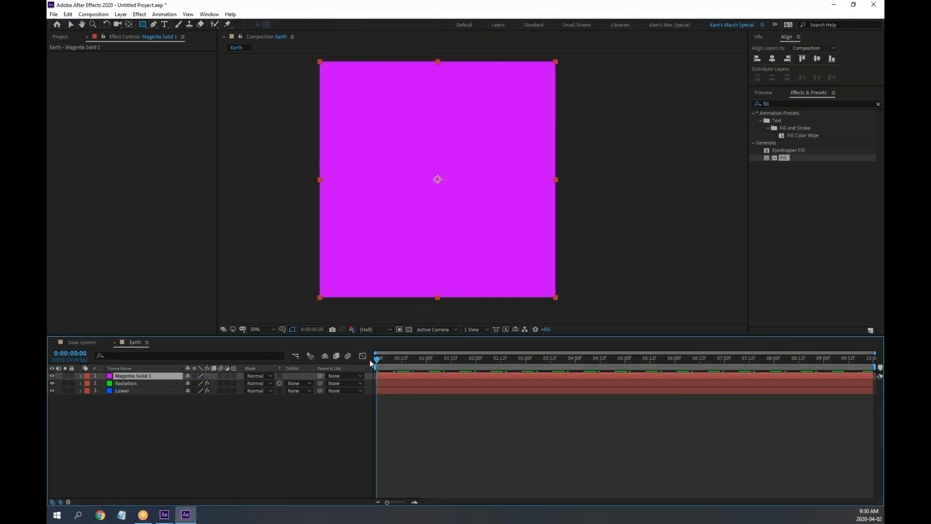
pyautogui.click(130, 383)
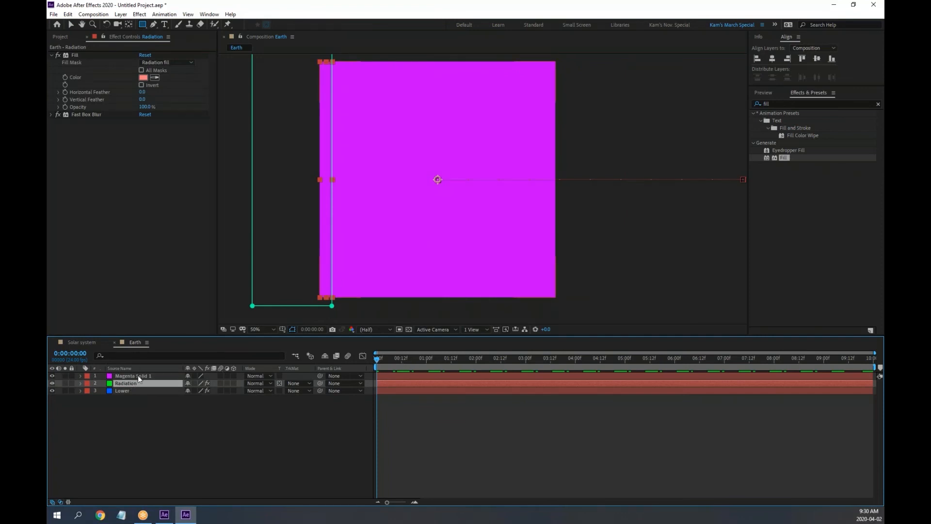
pyautogui.click(138, 375)
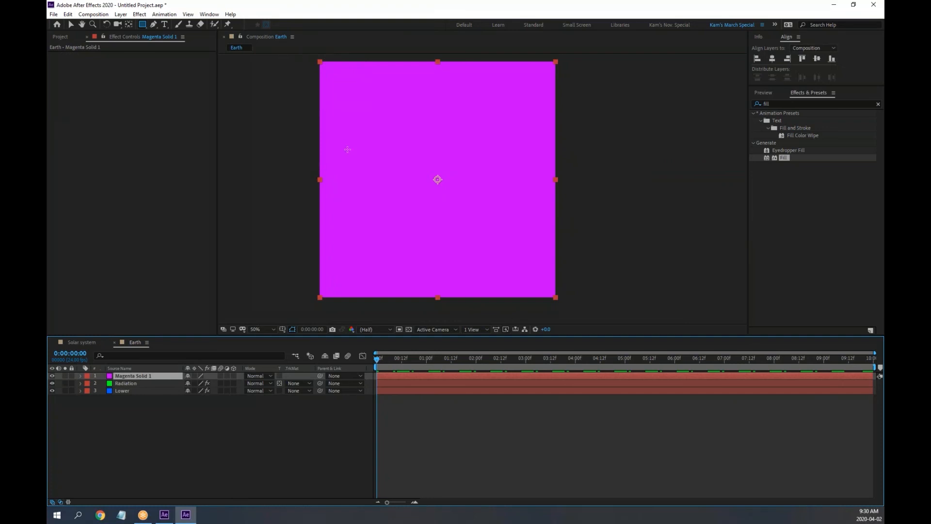
pyautogui.press(',')
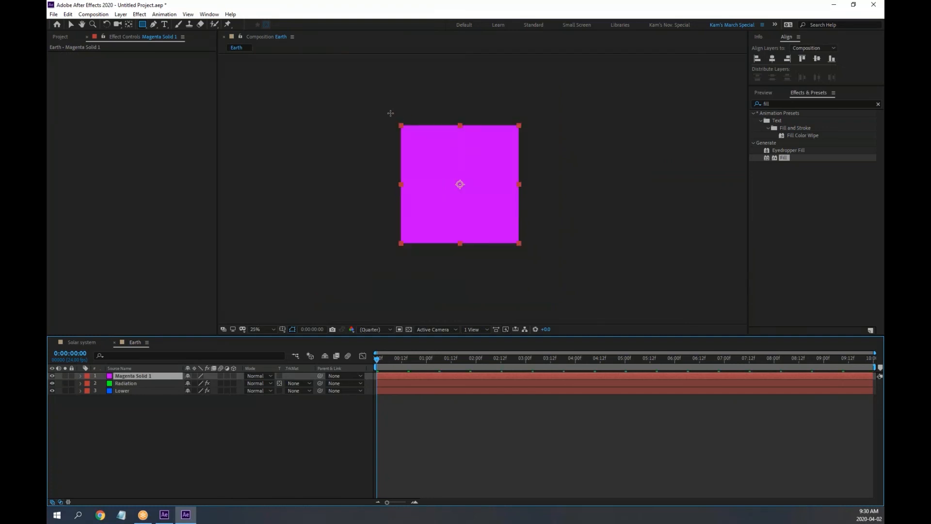
pyautogui.moveTo(394, 112); pyautogui.dragTo(412, 256)
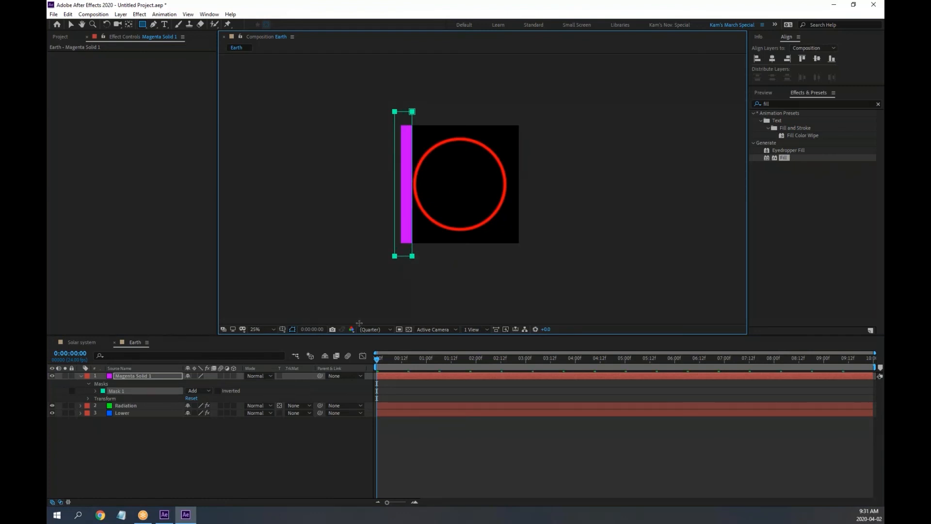
# Step: Compare the Radiation layer's mask with the masked magenta strip in the Earth composition
pyautogui.click(122, 405)
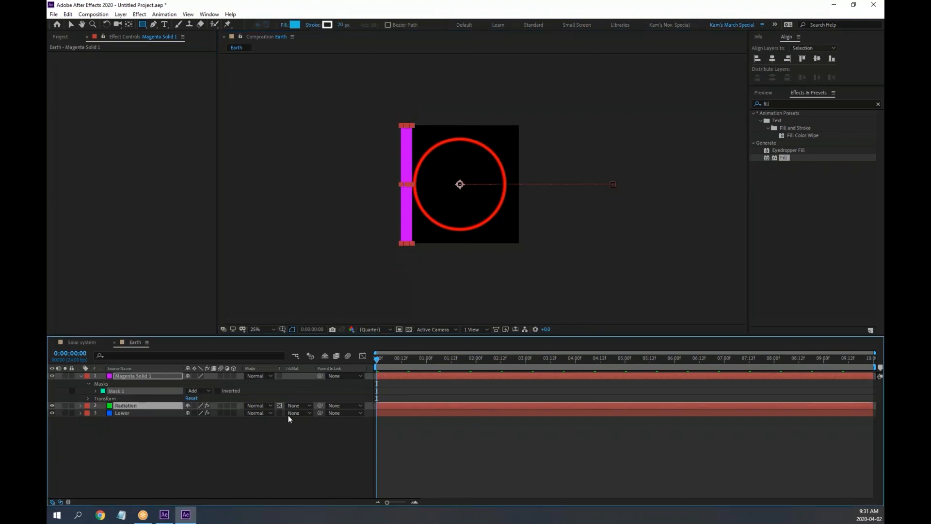
pyautogui.press('.')
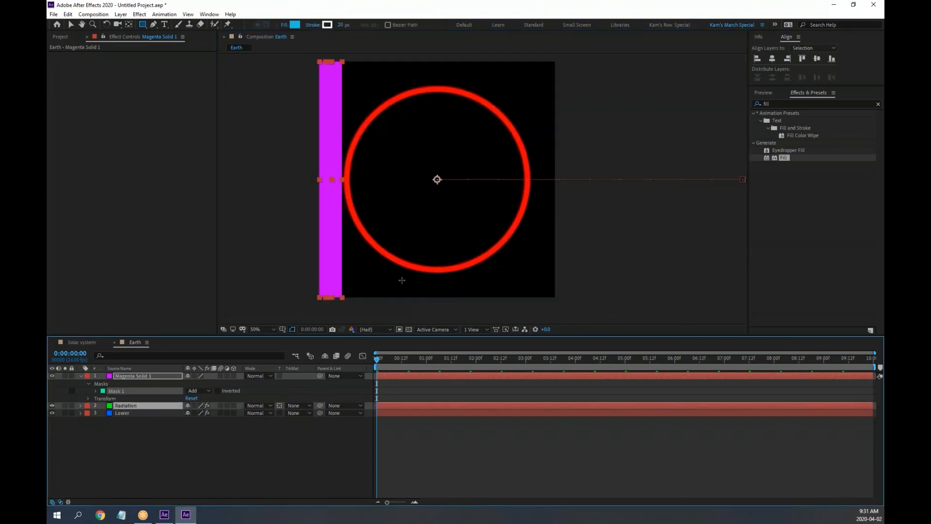
pyautogui.click(144, 455)
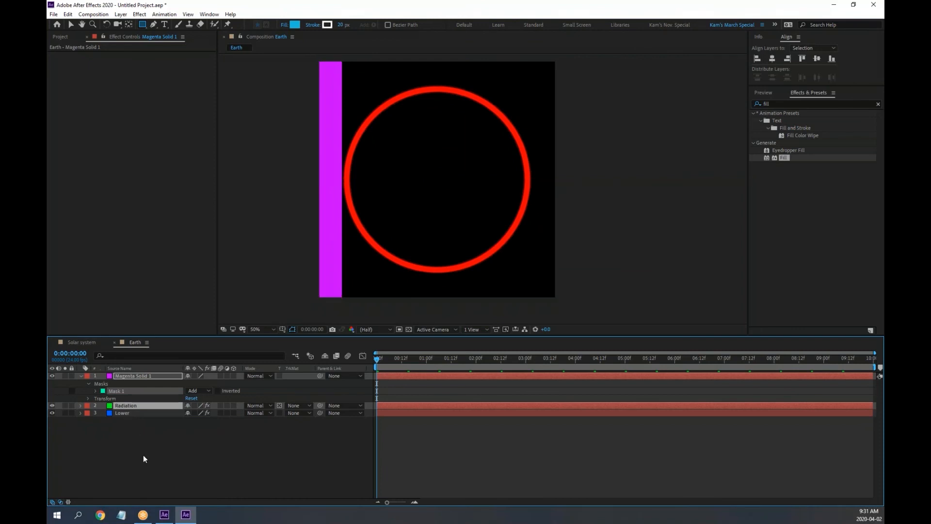
pyautogui.click(128, 405)
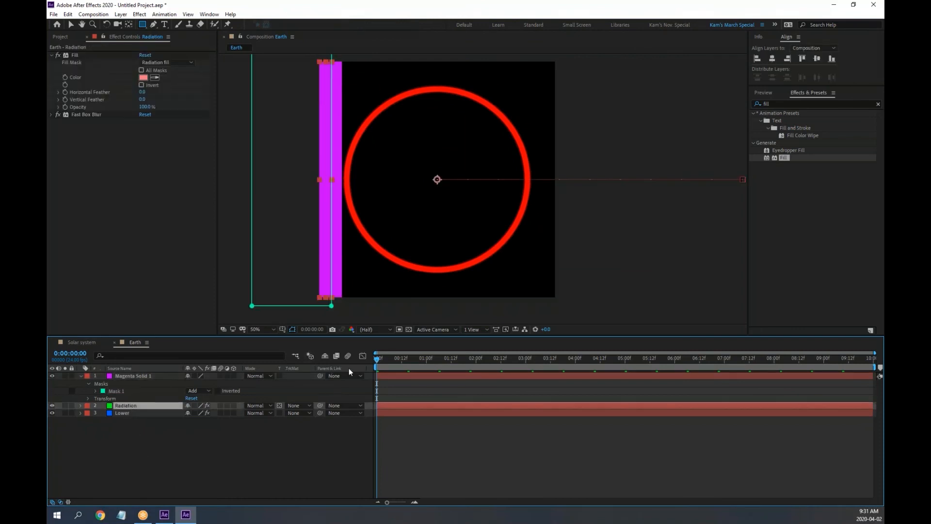
# Step: Shift the magenta solid's mask left until it sits completely outside the composition frame
pyautogui.click(118, 391)
pyautogui.press(',')
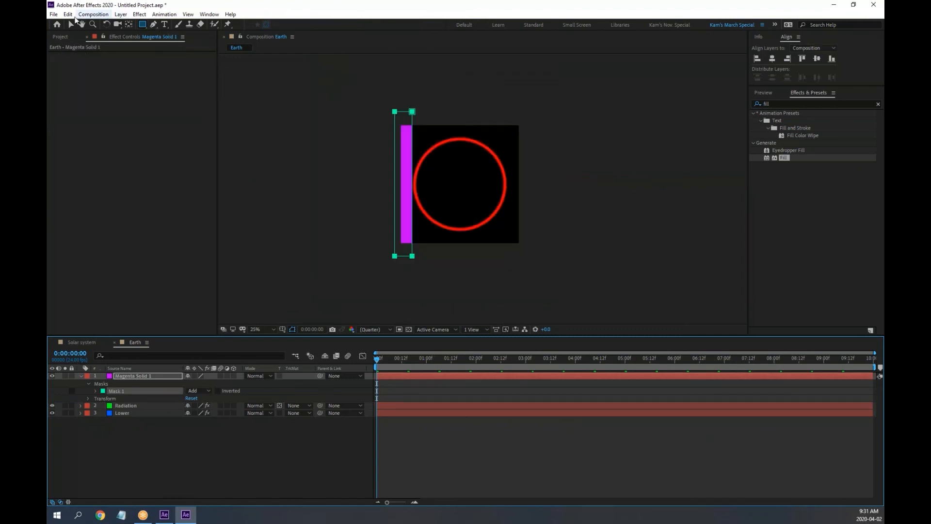
pyautogui.click(53, 14)
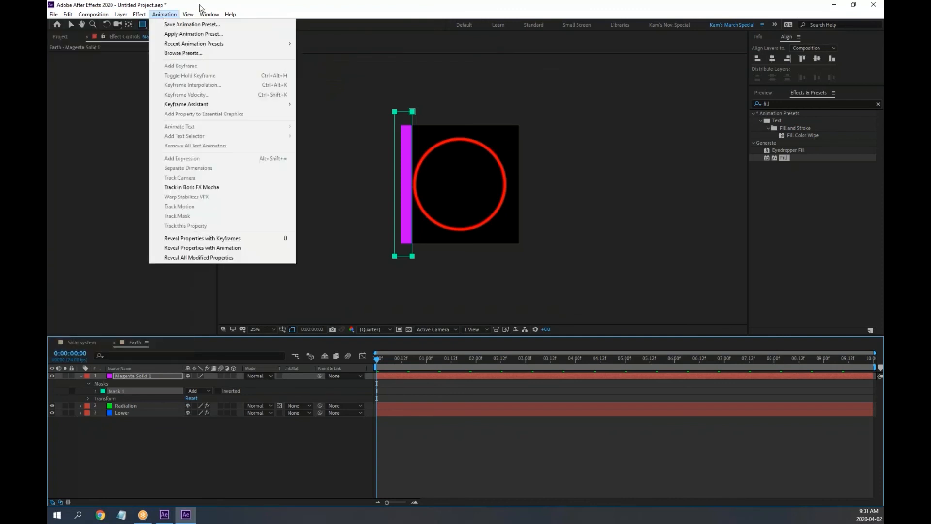
pyautogui.moveTo(93, 14)
pyautogui.click(72, 26)
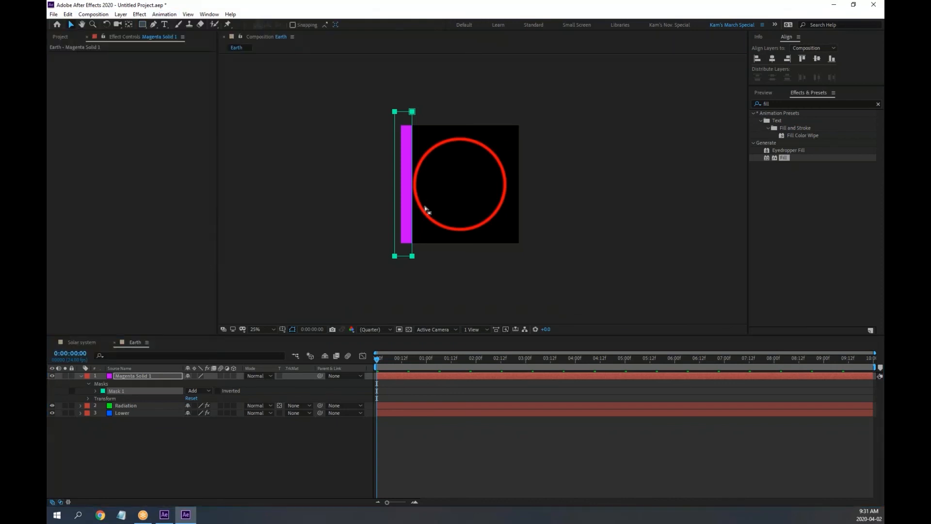
pyautogui.click(404, 257)
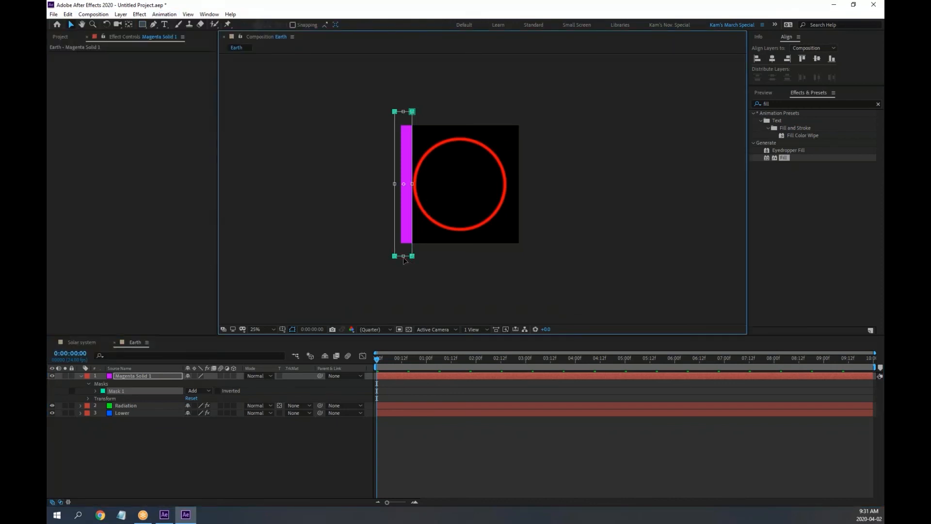
pyautogui.hotkey('shift', 'Left')
pyautogui.hotkey('shift', 'Left')
pyautogui.hotkey('shift', 'Left')
pyautogui.hotkey('shift', 'Left')
pyautogui.hotkey('shift', 'Left')
pyautogui.hotkey('shift', 'Left')
pyautogui.hotkey('shift', 'Left')
pyautogui.hotkey('shift', 'Left')
pyautogui.hotkey('shift', 'Left')
pyautogui.hotkey('shift', 'Left')
pyautogui.hotkey('shift', 'Left')
pyautogui.hotkey('shift', 'Left')
pyautogui.hotkey('shift', 'Left')
pyautogui.hotkey('shift', 'Left')
pyautogui.hotkey('shift', 'Left')
pyautogui.hotkey('shift', 'Left')
pyautogui.hotkey('shift', 'Left')
pyautogui.hotkey('shift', 'Left')
pyautogui.hotkey('shift', 'Left')
pyautogui.hotkey('shift', 'Left')
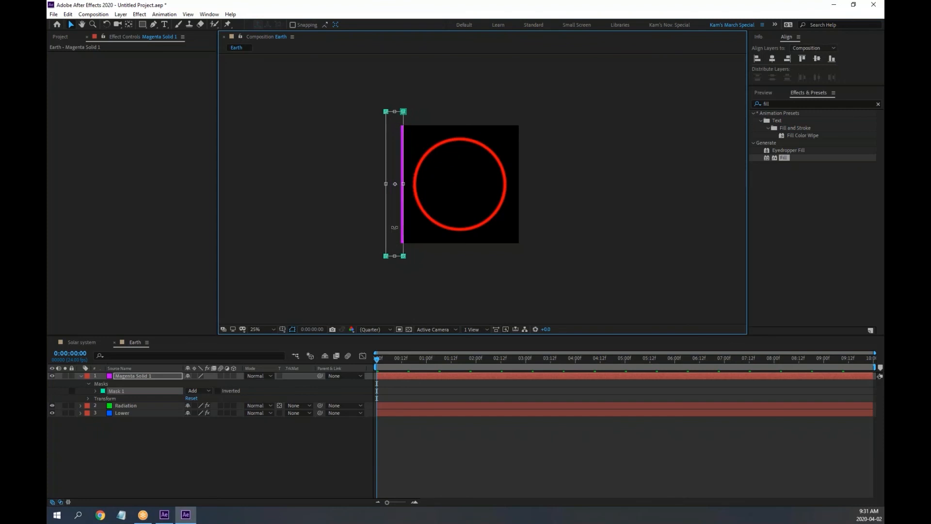
pyautogui.press('.')
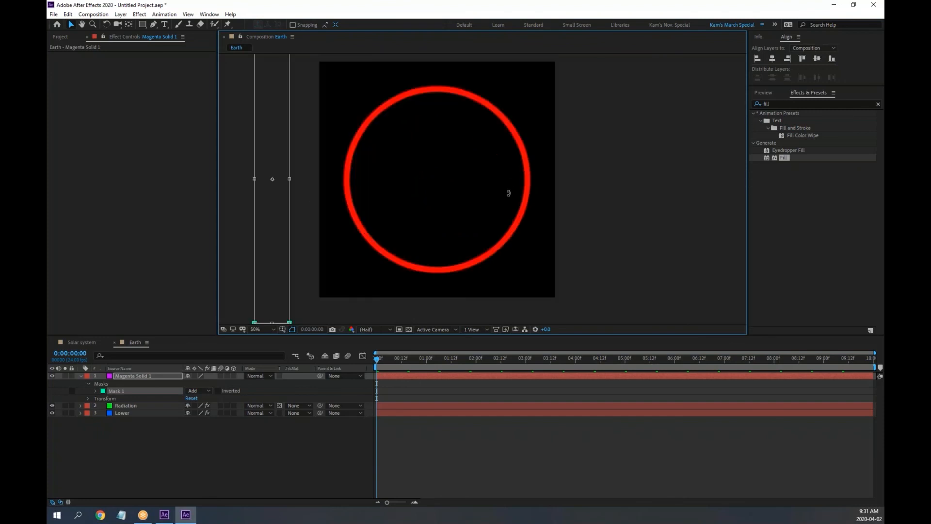
pyautogui.press(',')
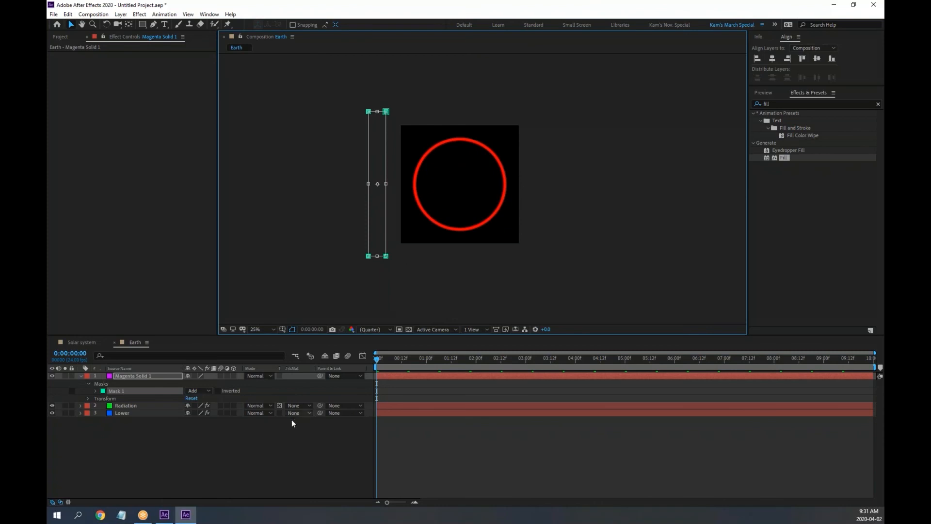
# Step: Preview the start of the Earth composition's animation with no layer selected
pyautogui.click(291, 435)
pyautogui.press('space')
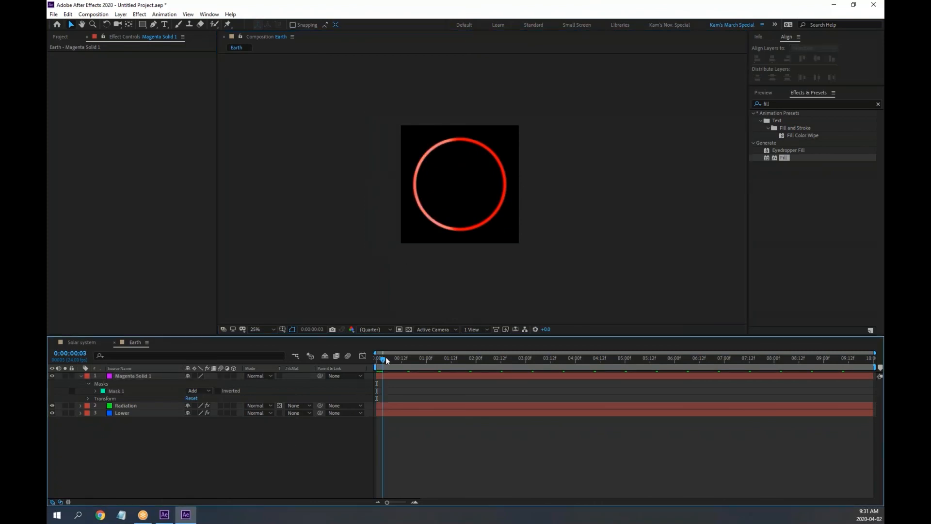
pyautogui.press('space')
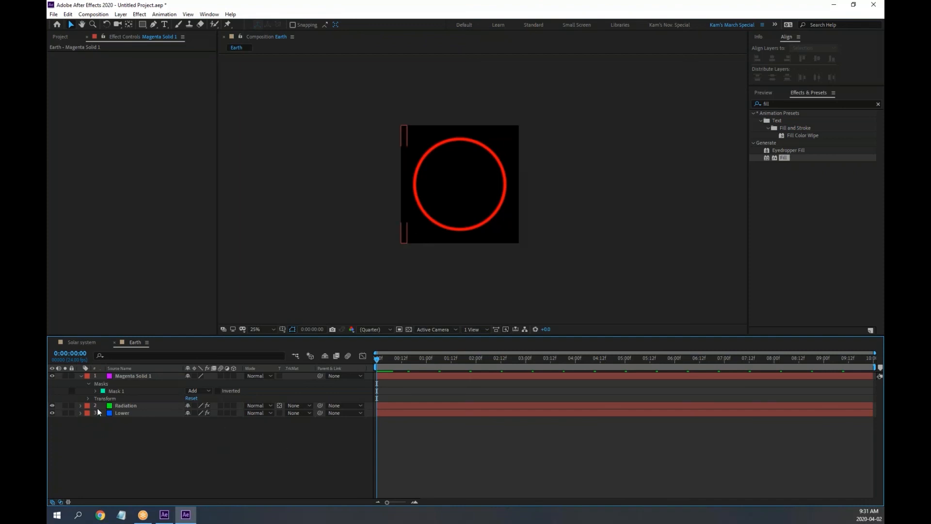
# Step: Examine the Radiation layer's Position keyframes and its in, out, duration and stretch timing
pyautogui.click(81, 405)
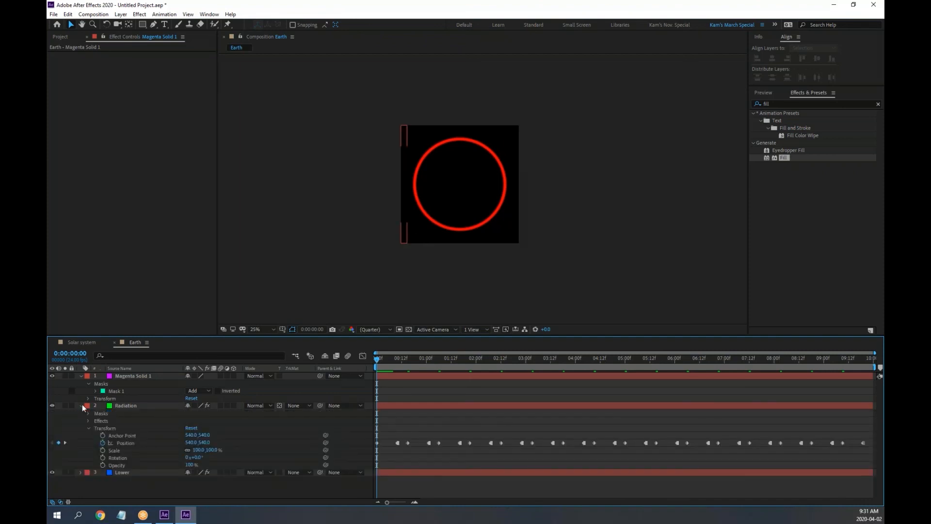
pyautogui.click(81, 404)
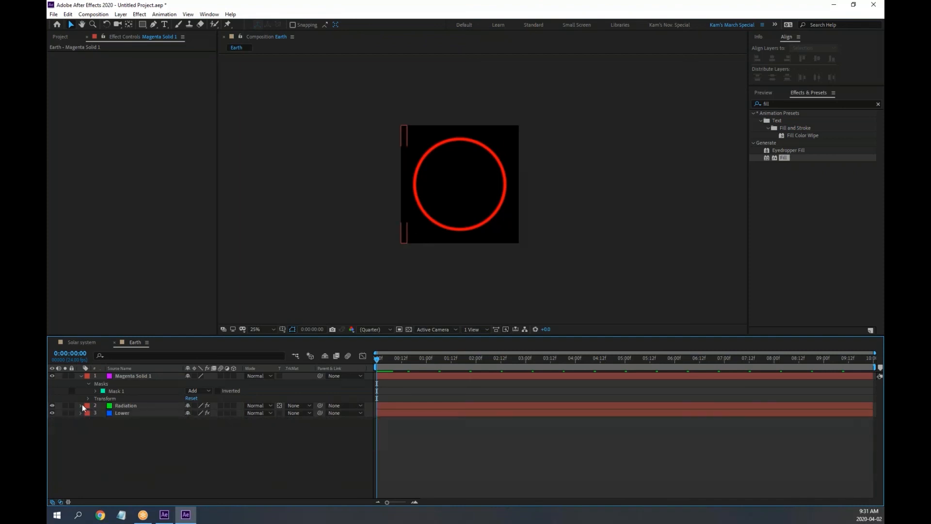
pyautogui.click(81, 405)
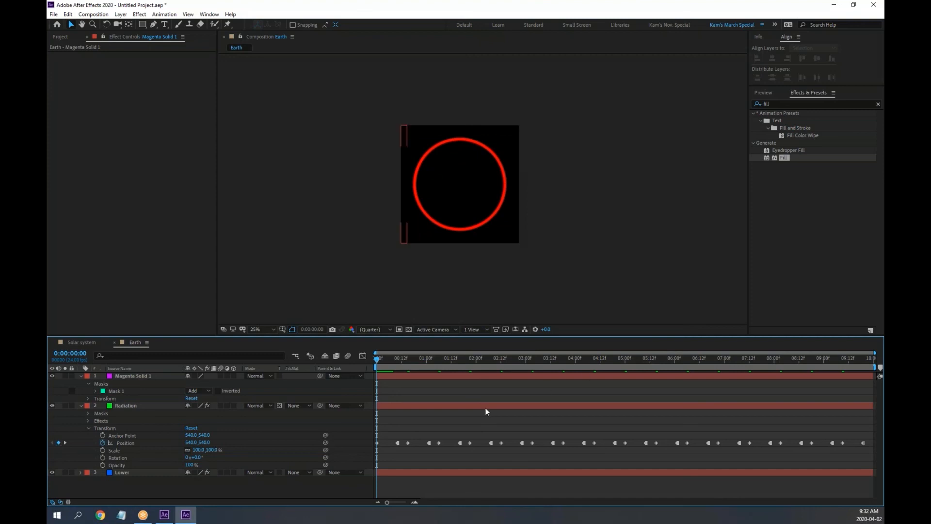
pyautogui.click(68, 502)
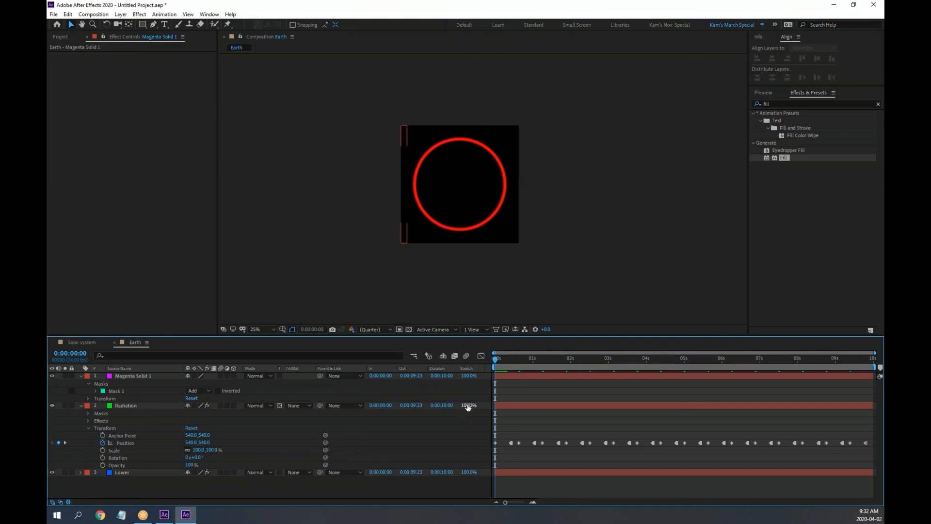
pyautogui.click(69, 502)
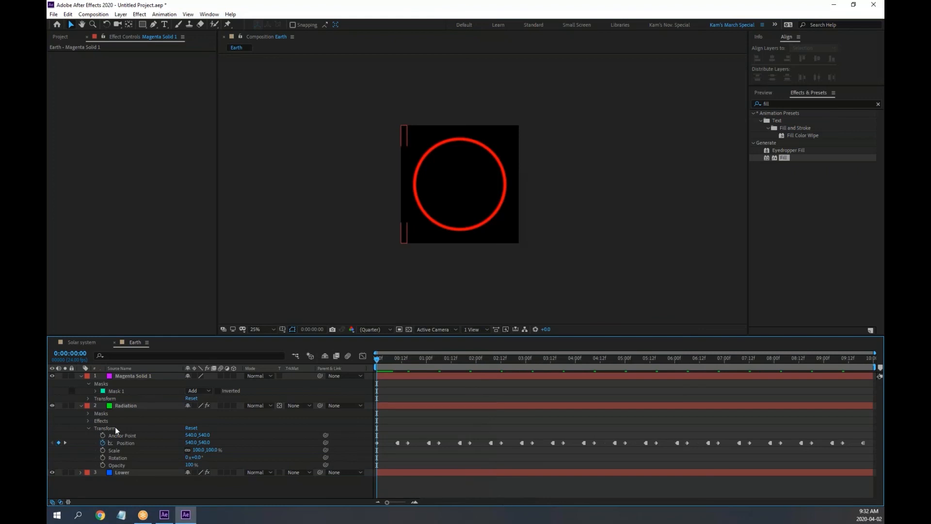
# Step: Try to time-reverse the Radiation layer and preview its sweep from the first frame
pyautogui.click(120, 14)
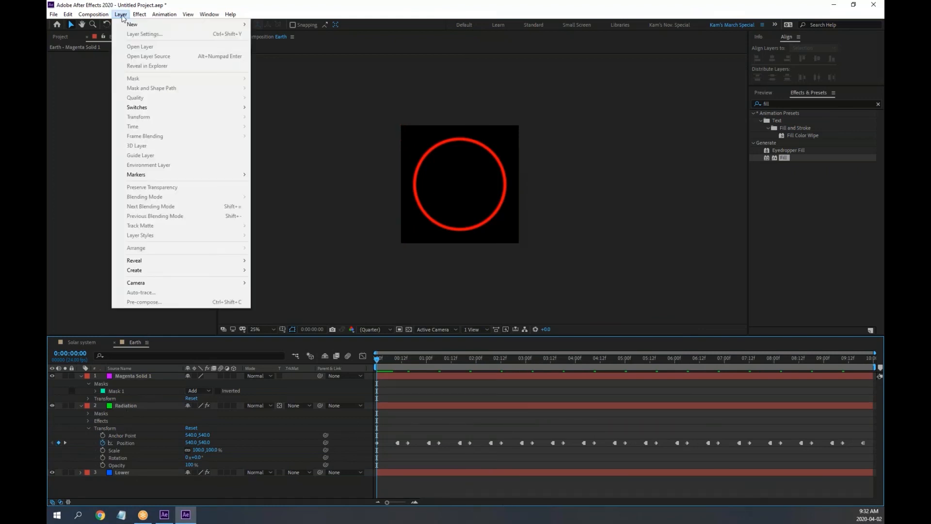
pyautogui.click(126, 405)
pyautogui.click(126, 403)
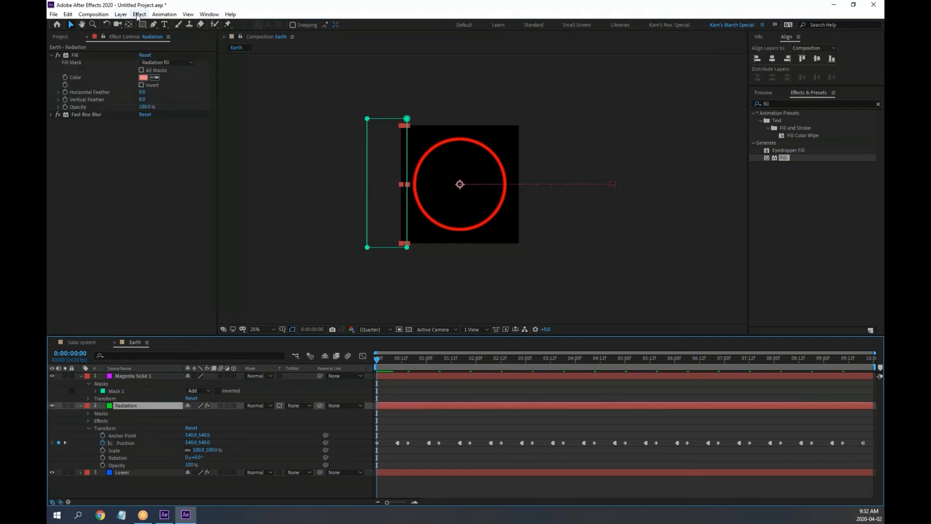
pyautogui.click(120, 14)
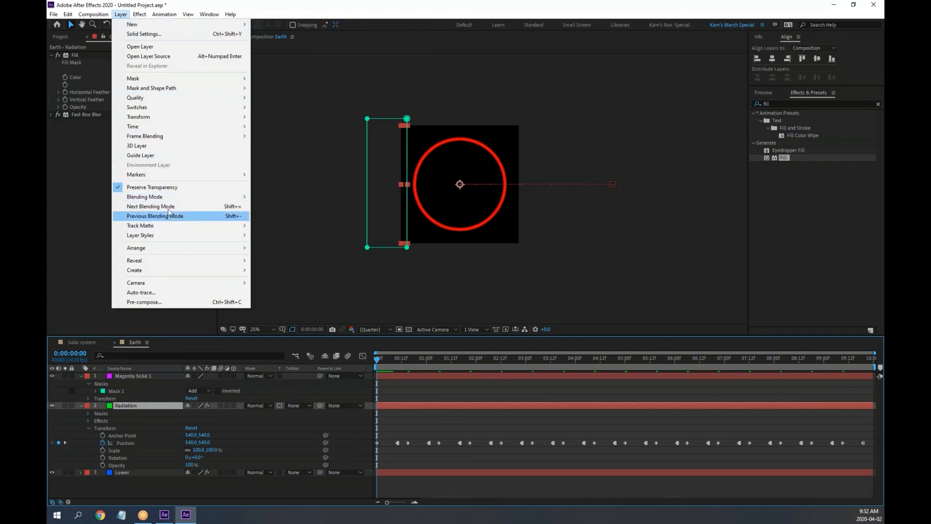
pyautogui.moveTo(163, 127)
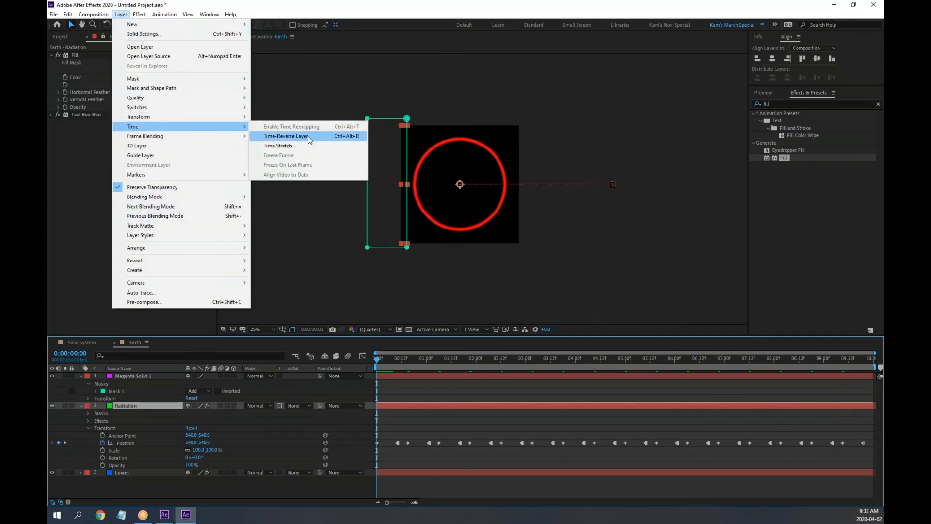
pyautogui.click(287, 137)
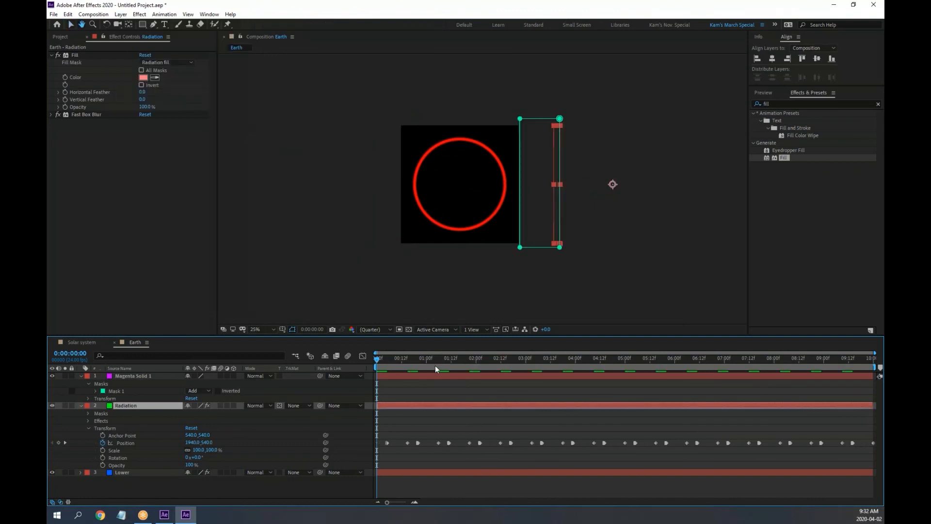
pyautogui.press('space')
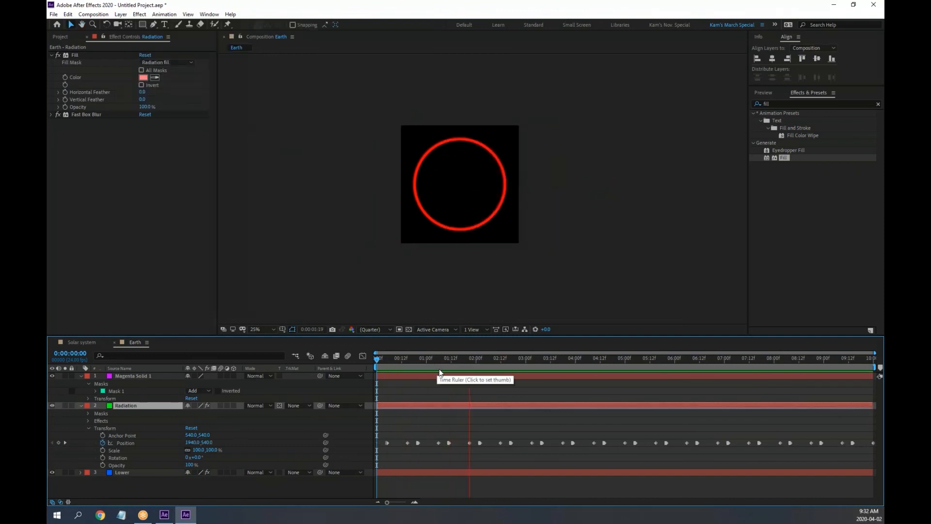
pyautogui.press('space')
pyautogui.press('Home')
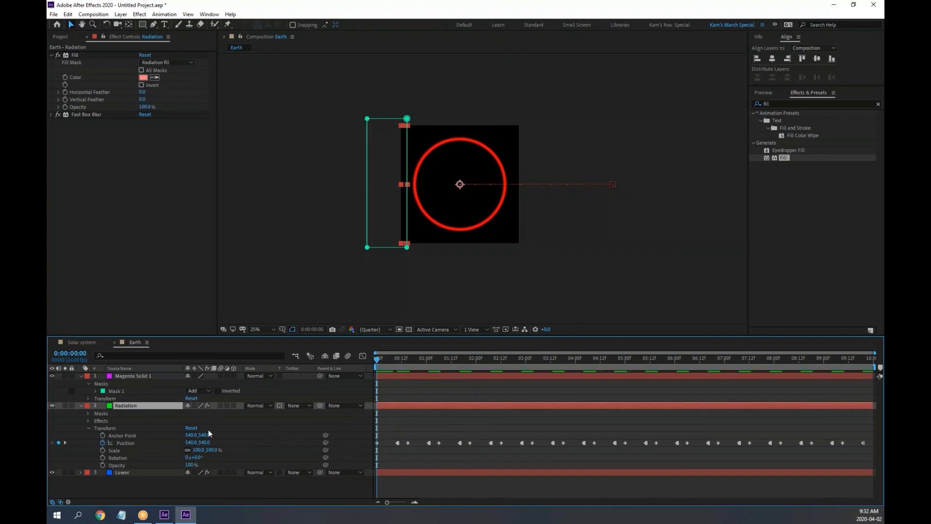
# Step: Parent the magenta solid to the Radiation layer and scrub to 0:00:00:04 to check its mask's movement
pyautogui.click(139, 376)
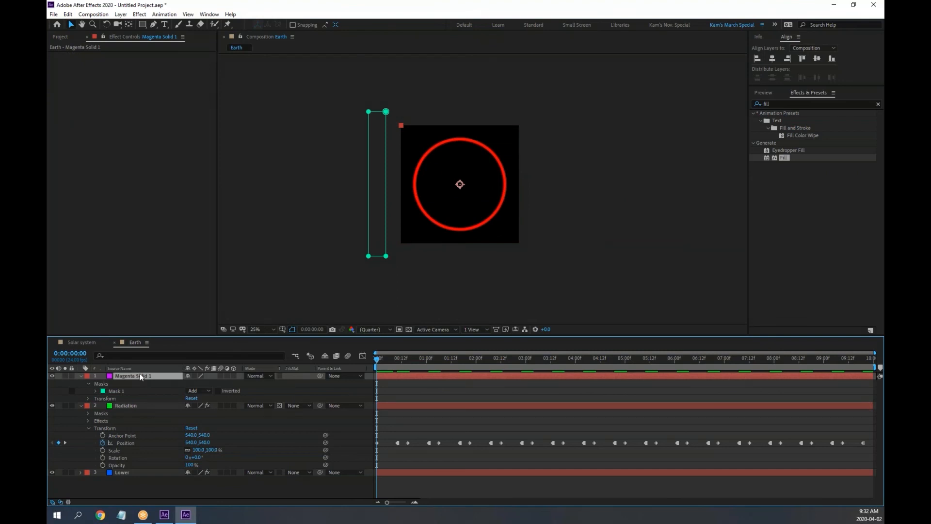
pyautogui.click(81, 406)
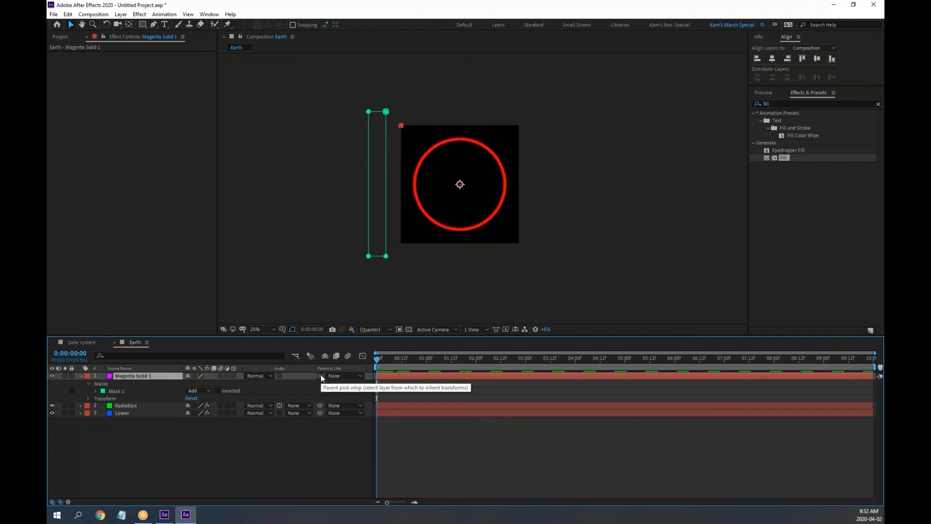
pyautogui.moveTo(320, 375); pyautogui.dragTo(124, 406)
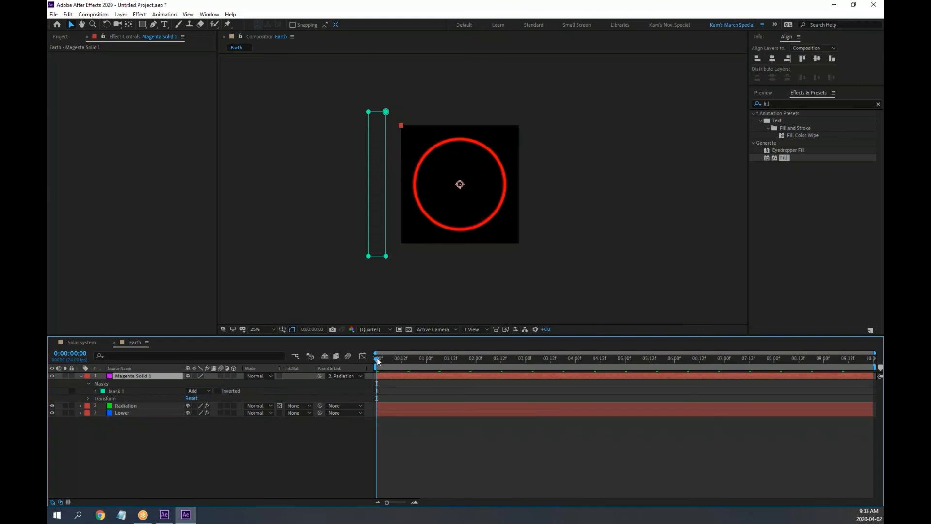
pyautogui.moveTo(377, 358)
pyautogui.mouseDown()
pyautogui.moveTo(401, 366)
pyautogui.moveTo(377, 366)
pyautogui.moveTo(386, 366)
pyautogui.mouseUp()
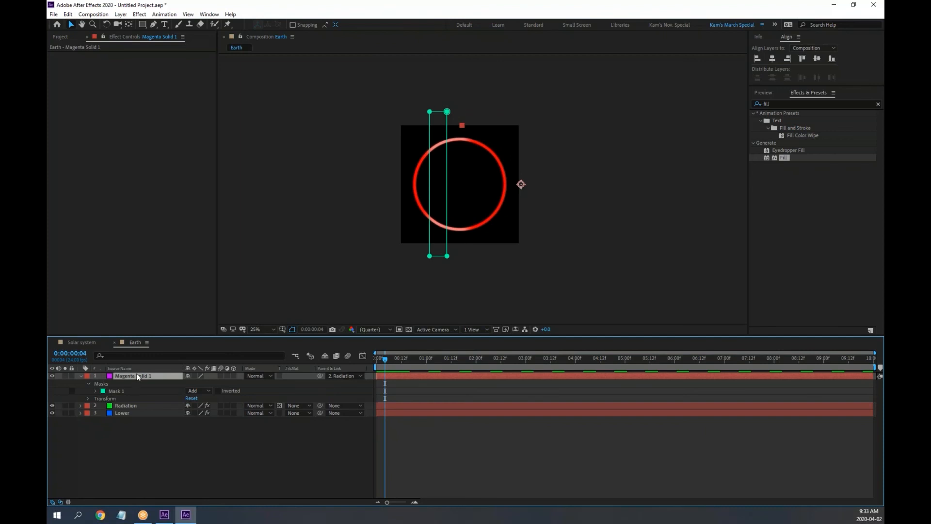
# Step: Rename the magenta solid layer as Inner Radiagtion
pyautogui.press('Return')
pyautogui.click(130, 368)
pyautogui.doubleClick(142, 375)
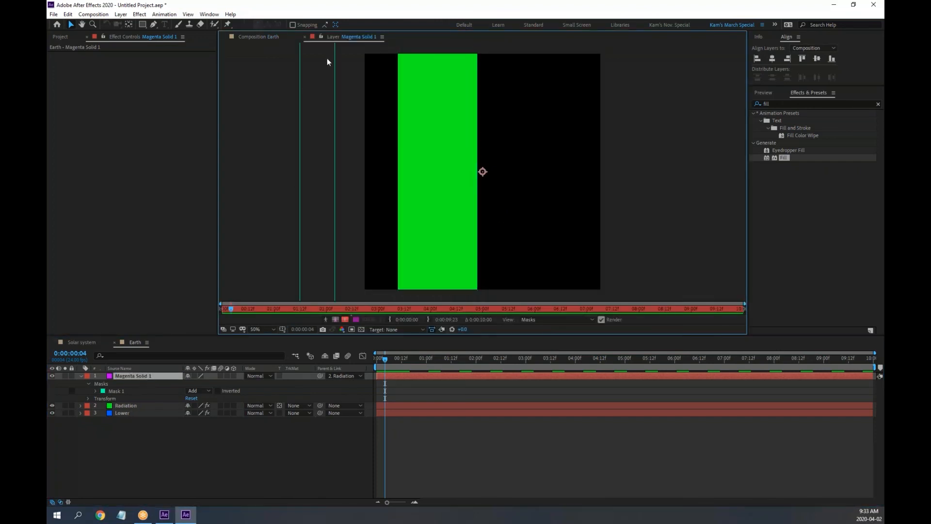
pyautogui.click(306, 37)
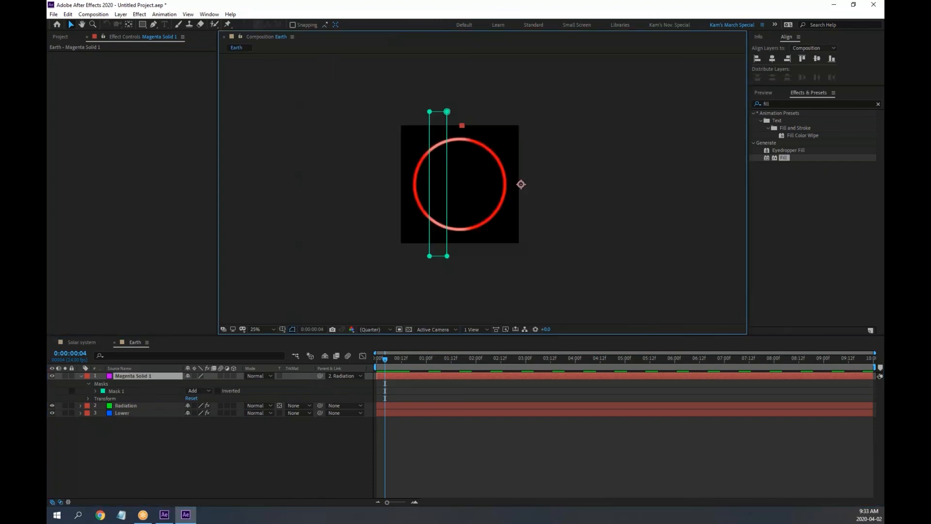
pyautogui.click(130, 375)
pyautogui.press('Return')
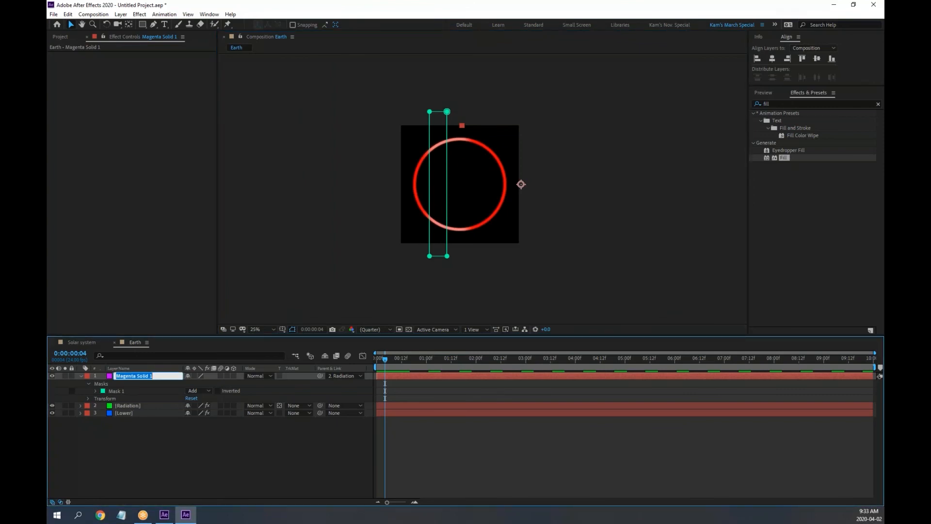
pyautogui.write('Inner Radiagtion')
pyautogui.press('Return')
pyautogui.scroll(2, 495, 222)
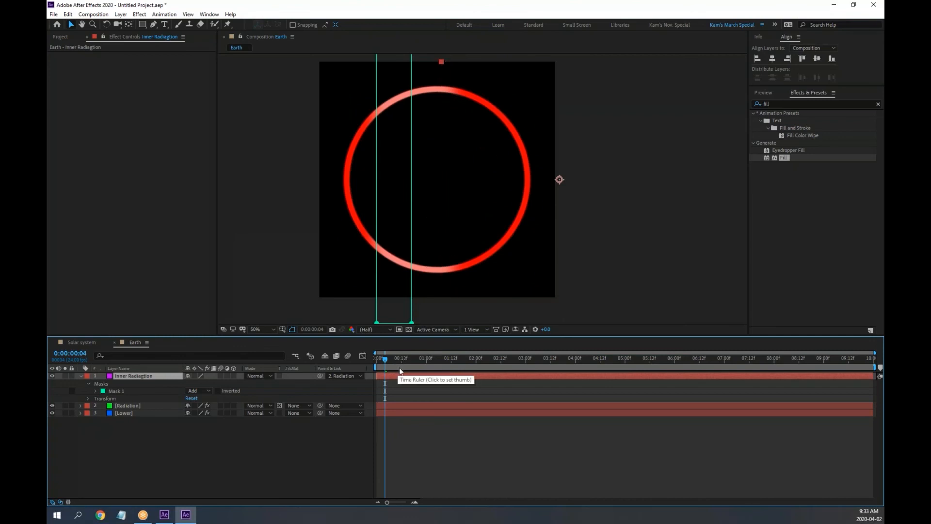
# Step: At frame 4, nudge Mask 1 of the Inner Radiagtion layer to the right within the lighter part of the ring
pyautogui.moveTo(381, 363); pyautogui.dragTo(385, 363)
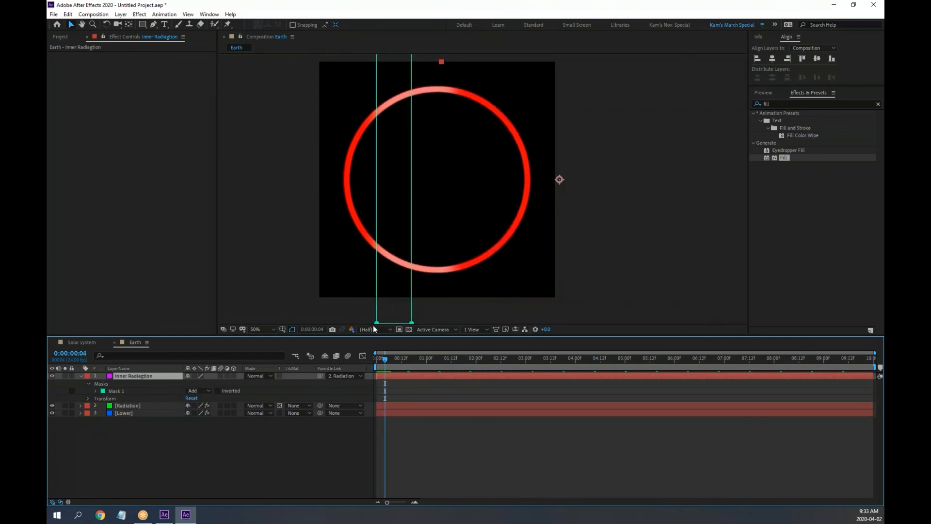
pyautogui.click(72, 25)
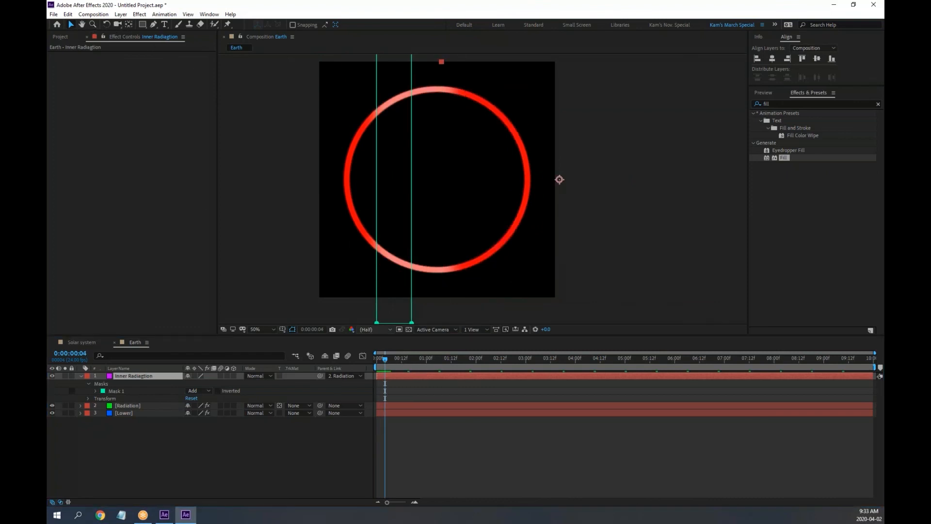
pyautogui.click(377, 309)
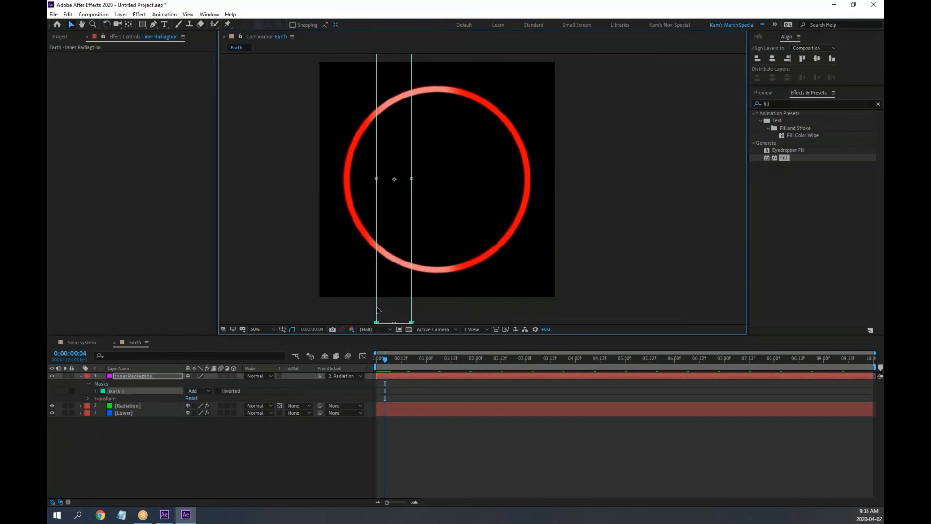
pyautogui.press('Right')
pyautogui.press('Right')
pyautogui.press('Right')
pyautogui.press('Right')
pyautogui.press('Right')
pyautogui.press('Right')
pyautogui.press('Right')
pyautogui.press('Right')
pyautogui.press('Right')
pyautogui.press('Right')
pyautogui.press('Right')
pyautogui.press('Right')
pyautogui.press('Right')
pyautogui.press('Right')
pyautogui.press('Right')
pyautogui.press('Right')
pyautogui.press('Right')
pyautogui.press('Right')
pyautogui.press('Right')
pyautogui.press('Right')
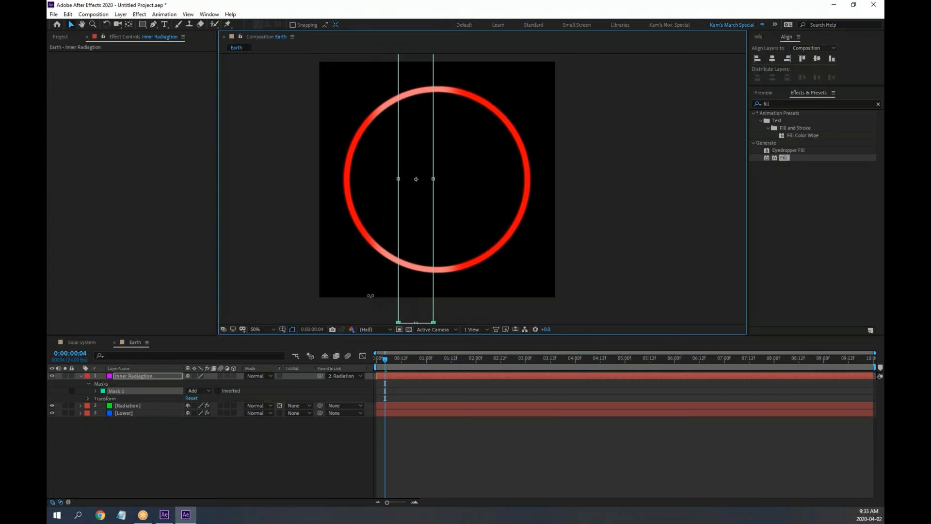
pyautogui.click(278, 199)
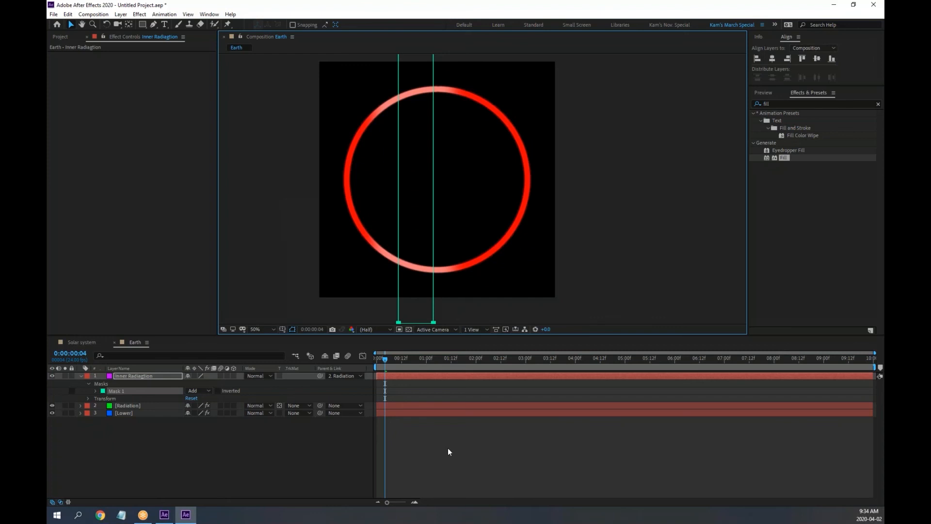
# Step: In the Solar system composition, draw a blue star on the left half and set its white stroke to 17 px
pyautogui.click(81, 343)
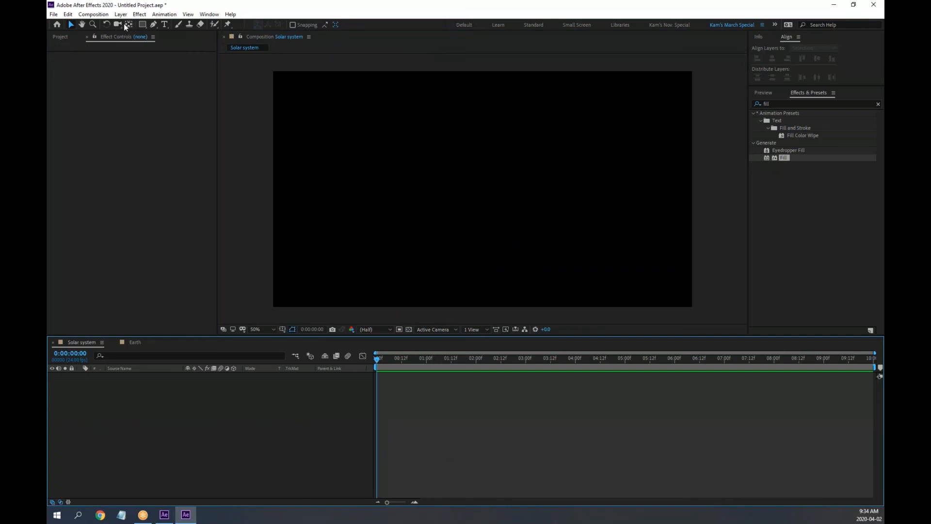
pyautogui.click(140, 23)
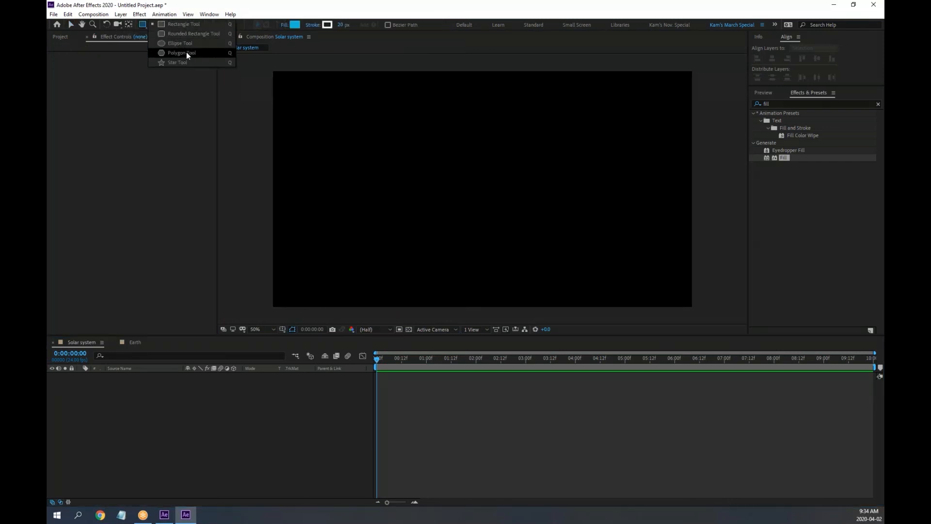
pyautogui.click(179, 62)
pyautogui.moveTo(381, 176); pyautogui.dragTo(412, 227)
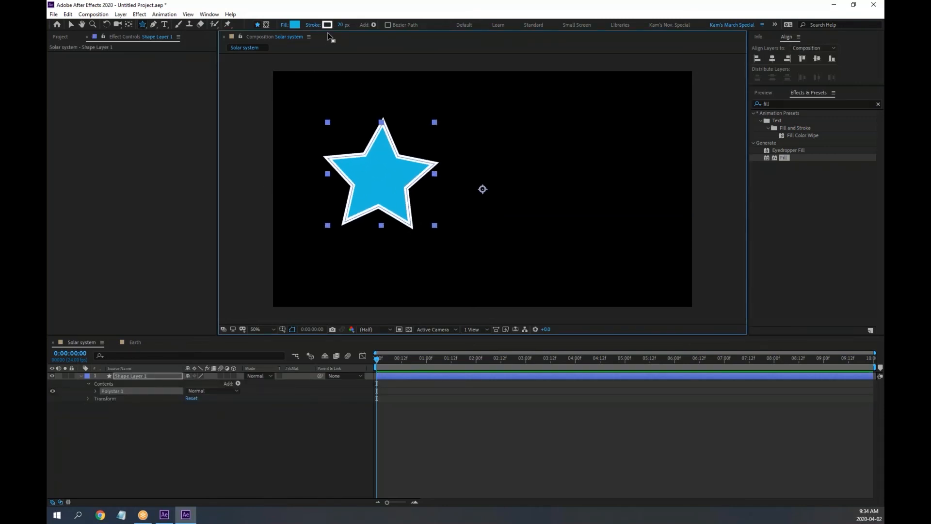
pyautogui.moveTo(340, 25); pyautogui.dragTo(339, 26)
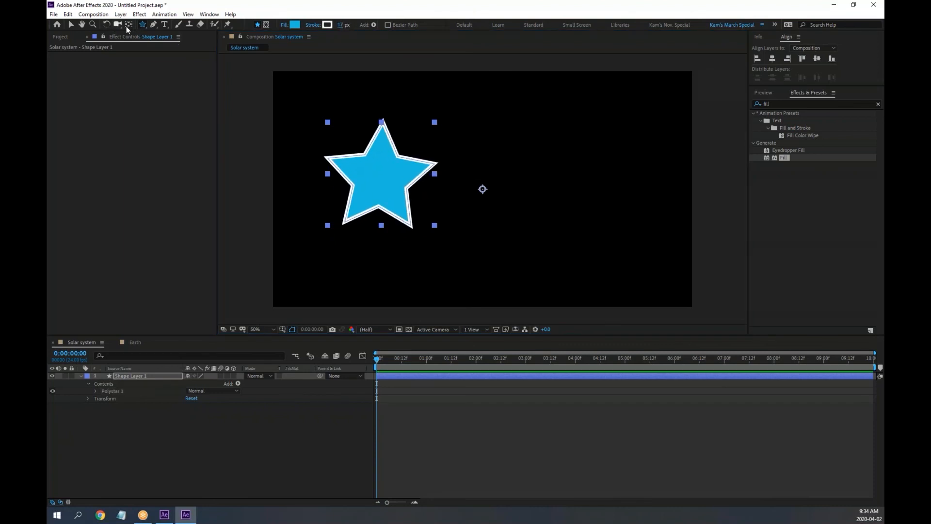
# Step: Draw an ellipse as a separate shape layer beside the star and change its fill to red (DF1A1A)
pyautogui.moveTo(142, 24); pyautogui.dragTo(182, 45)
pyautogui.click(222, 452)
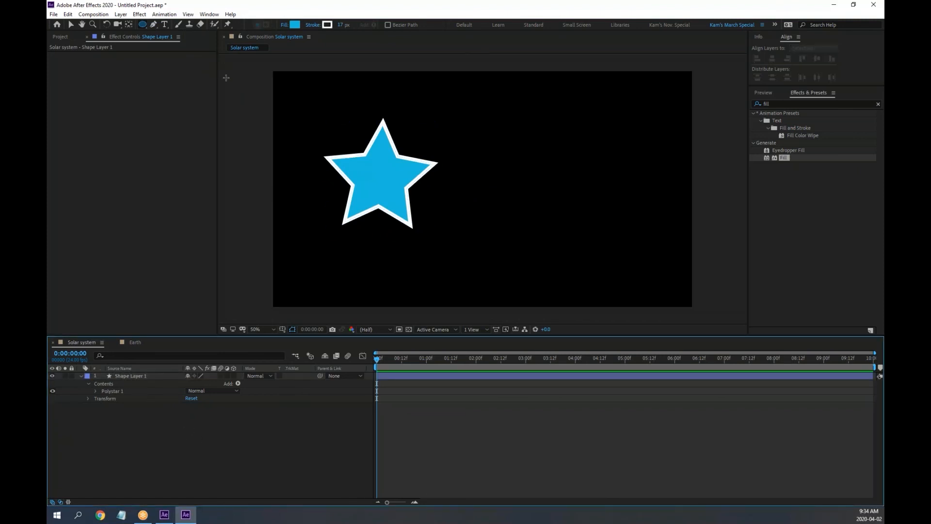
pyautogui.moveTo(545, 138); pyautogui.dragTo(643, 240)
pyautogui.click(295, 25)
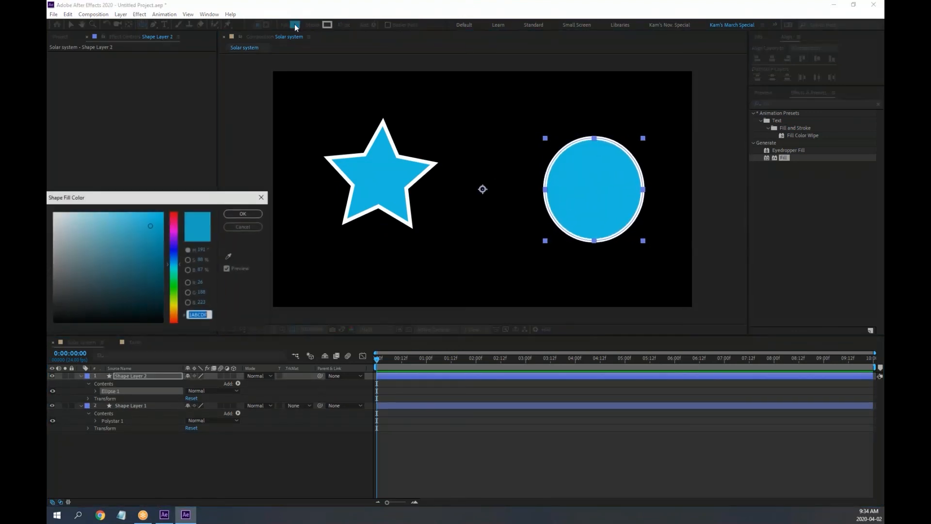
pyautogui.moveTo(174, 229); pyautogui.dragTo(191, 203)
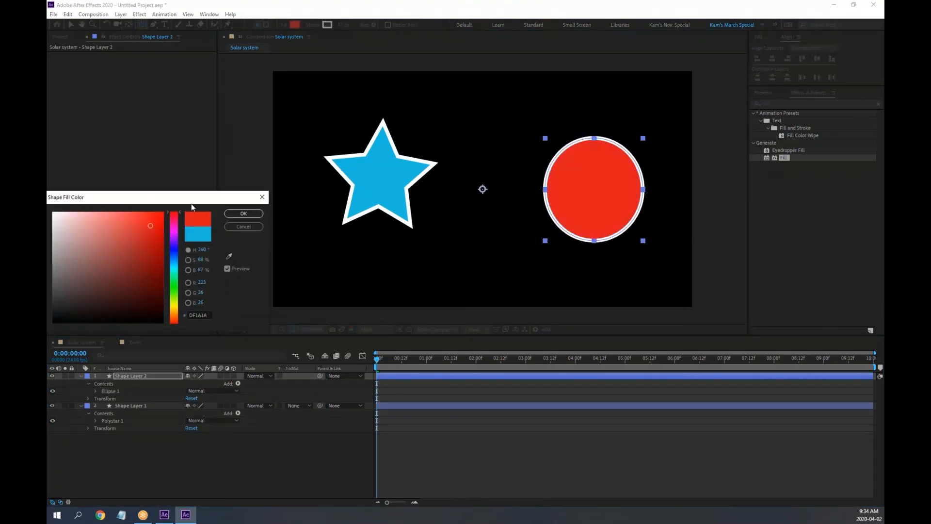
pyautogui.click(239, 215)
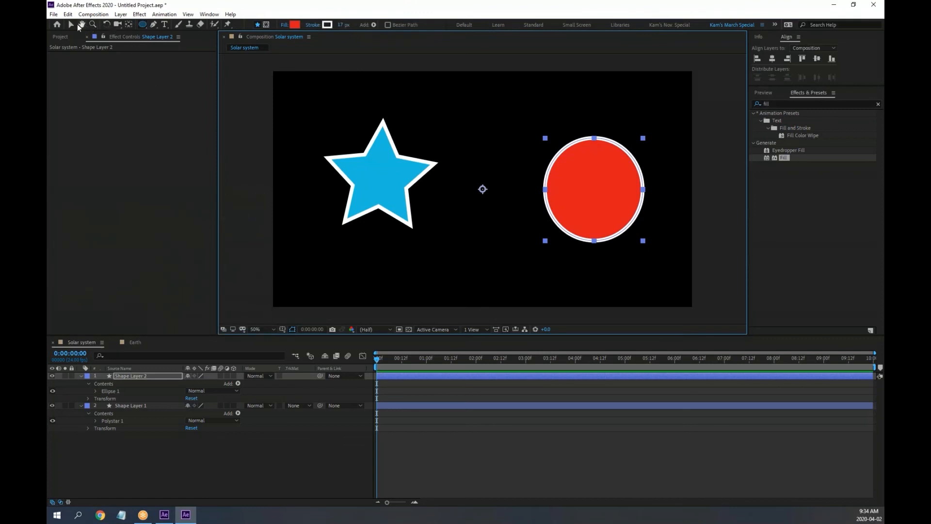
# Step: Move the red circle and the blue star around separately to demonstrate two unlinked layers
pyautogui.click(73, 25)
pyautogui.moveTo(559, 194); pyautogui.dragTo(556, 158)
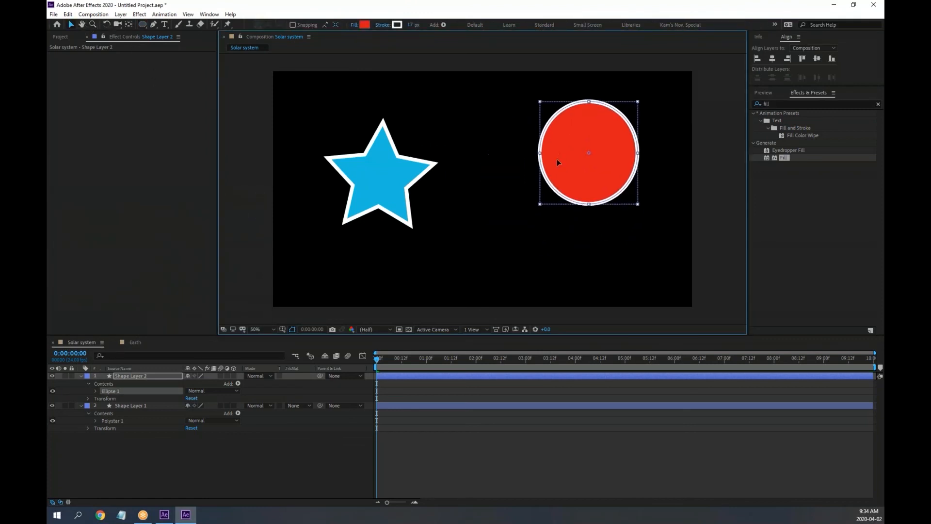
pyautogui.moveTo(380, 178); pyautogui.dragTo(423, 178)
pyautogui.moveTo(558, 195); pyautogui.dragTo(579, 217)
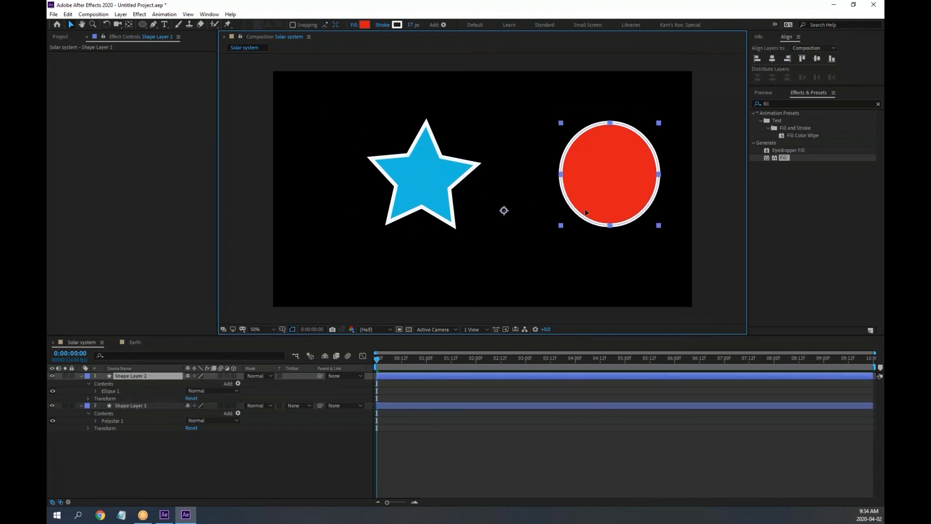
pyautogui.moveTo(441, 189); pyautogui.dragTo(414, 179)
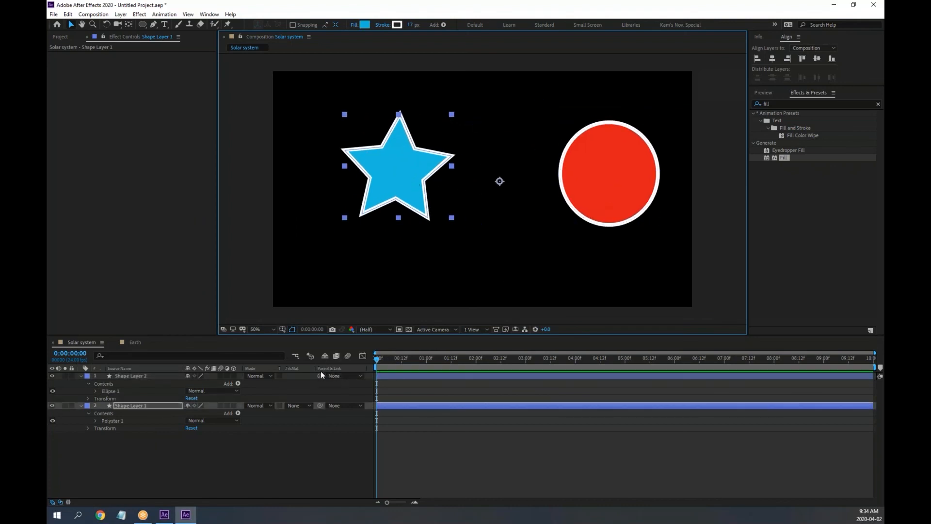
# Step: Parent the circle's layer to the star's layer and move both shapes to demonstrate the link
pyautogui.moveTo(320, 376); pyautogui.dragTo(126, 404)
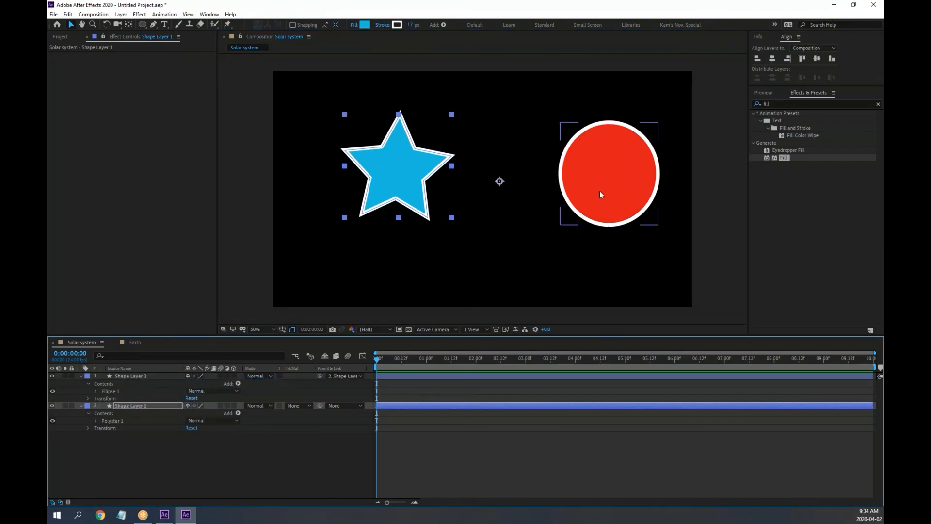
pyautogui.moveTo(619, 178)
pyautogui.mouseDown()
pyautogui.moveTo(574, 142)
pyautogui.moveTo(604, 145)
pyautogui.moveTo(595, 153)
pyautogui.moveTo(615, 162)
pyautogui.mouseUp()
pyautogui.moveTo(404, 165); pyautogui.dragTo(380, 166)
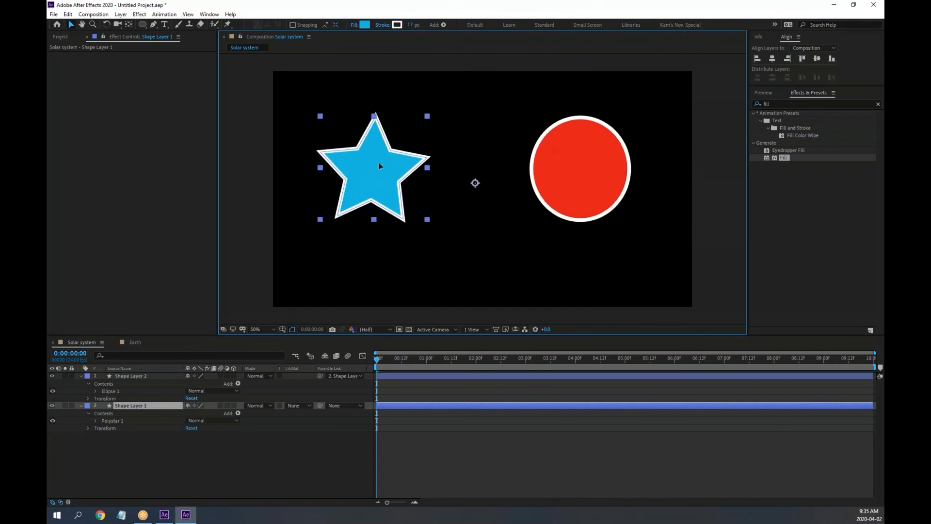
pyautogui.moveTo(606, 156); pyautogui.dragTo(612, 203)
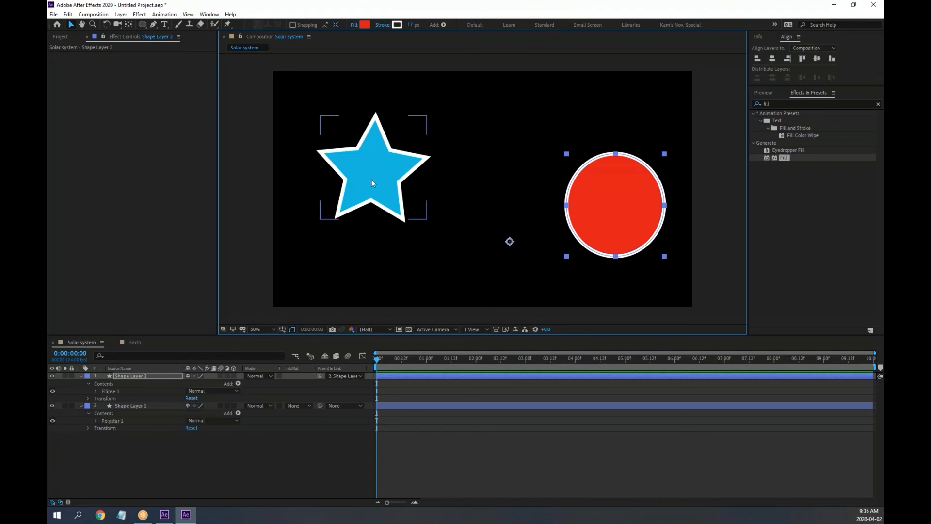
pyautogui.moveTo(372, 180); pyautogui.dragTo(459, 177)
pyautogui.moveTo(586, 187)
pyautogui.mouseDown()
pyautogui.moveTo(574, 147)
pyautogui.moveTo(538, 196)
pyautogui.moveTo(561, 214)
pyautogui.moveTo(577, 155)
pyautogui.moveTo(571, 160)
pyautogui.moveTo(579, 176)
pyautogui.moveTo(595, 171)
pyautogui.mouseUp()
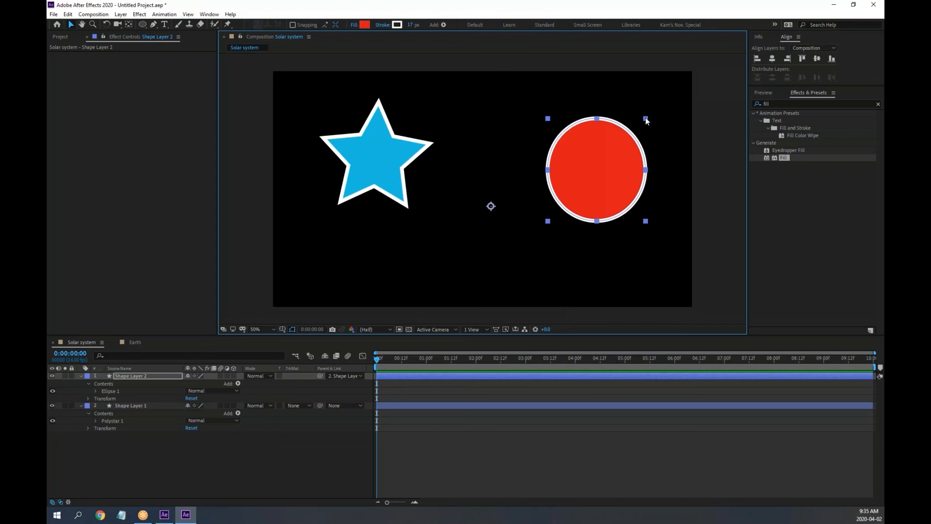
# Step: Scale down the child circle, and scale down the parent star to demonstrate how parenting affects size
pyautogui.moveTo(646, 121)
pyautogui.mouseDown()
pyautogui.moveTo(683, 83)
pyautogui.moveTo(632, 155)
pyautogui.moveTo(707, 77)
pyautogui.moveTo(646, 147)
pyautogui.moveTo(660, 127)
pyautogui.mouseUp()
pyautogui.click(376, 160)
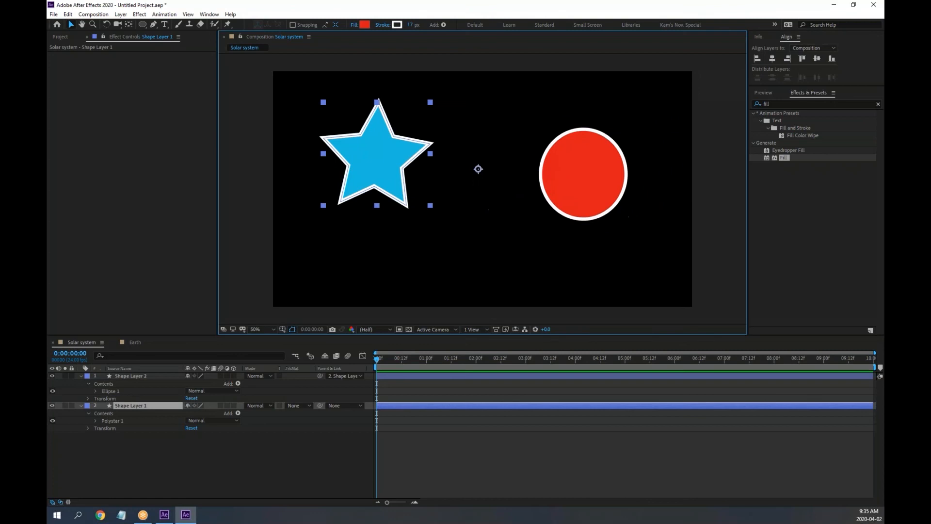
pyautogui.click(439, 95)
pyautogui.click(423, 111)
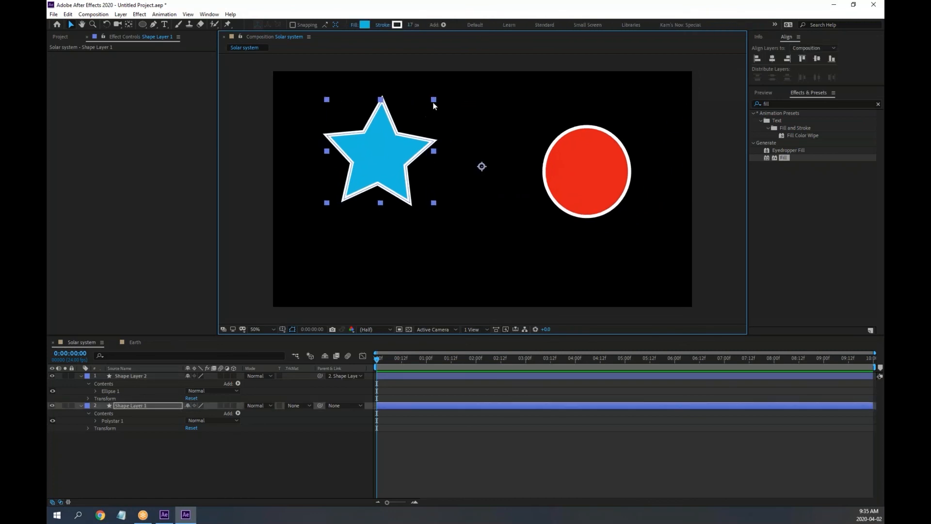
pyautogui.moveTo(430, 102)
pyautogui.mouseDown()
pyautogui.moveTo(459, 77)
pyautogui.moveTo(392, 152)
pyautogui.moveTo(461, 99)
pyautogui.moveTo(435, 119)
pyautogui.mouseUp()
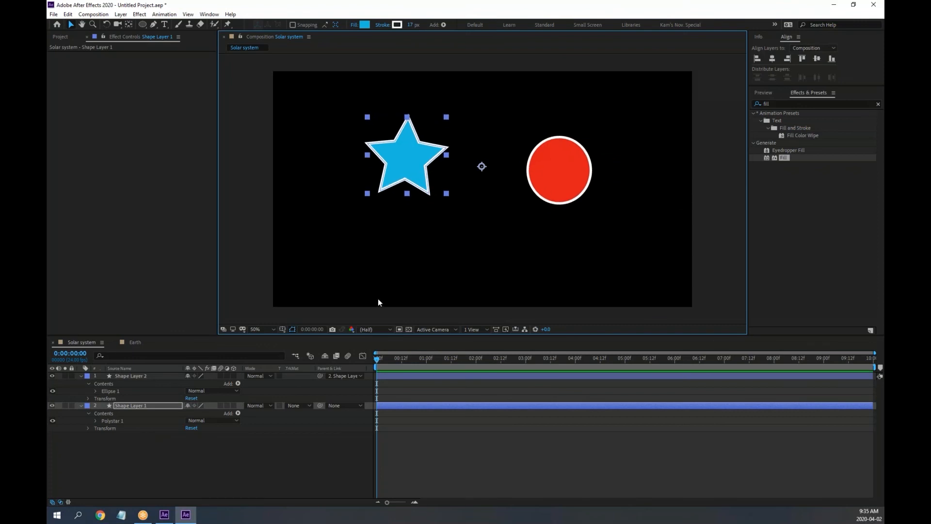
# Step: Delete both demonstration shape layers, the circle and the star, from the Solar system composition
pyautogui.click(123, 376)
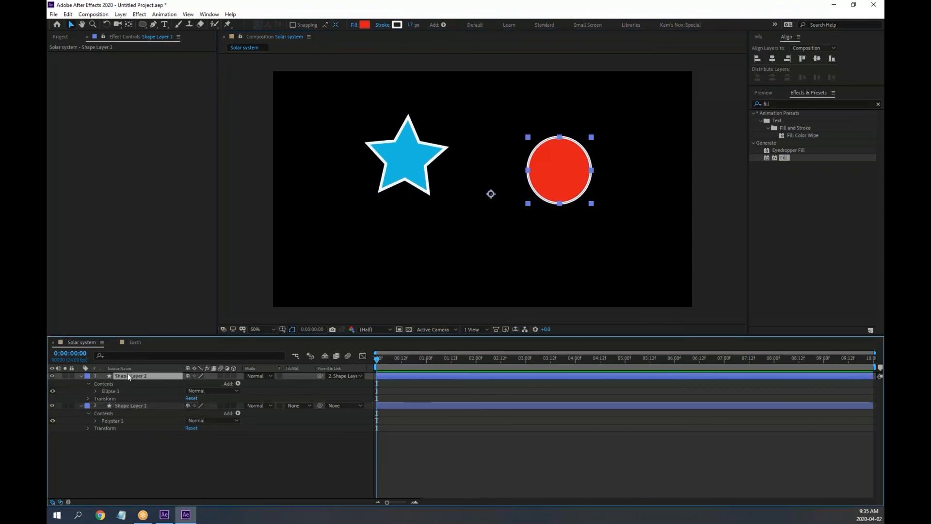
pyautogui.press('Delete')
pyautogui.click(127, 375)
pyautogui.press('Delete')
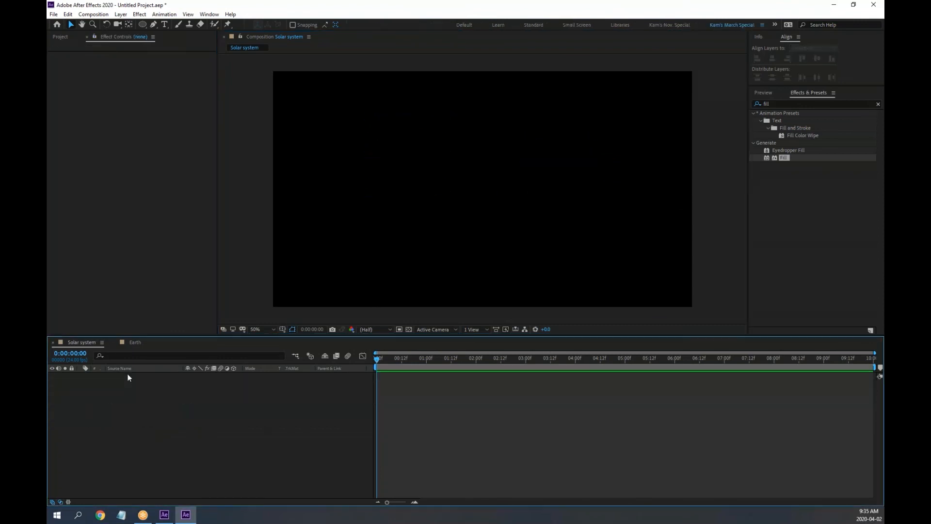
# Step: In the Earth composition, apply a Fill effect to the Inner Radiagtion layer and set its colour to yellow
pyautogui.click(135, 343)
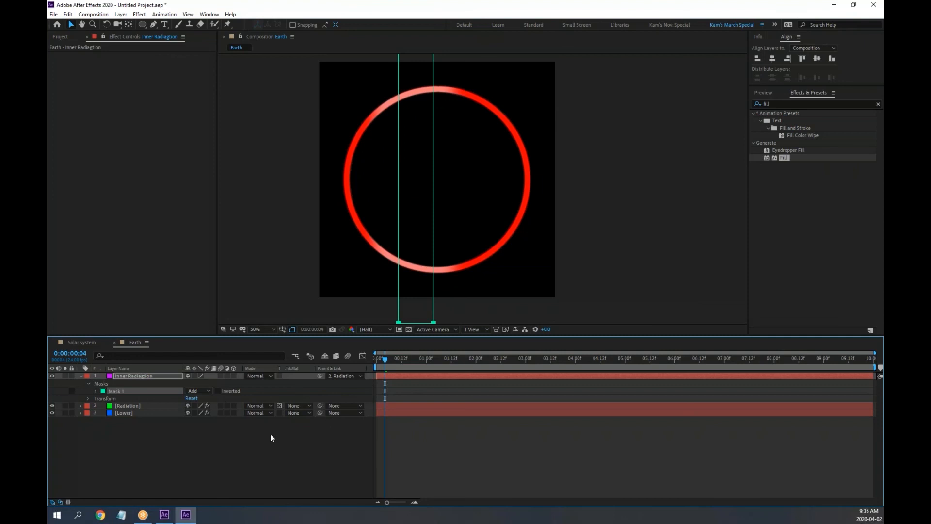
pyautogui.click(164, 374)
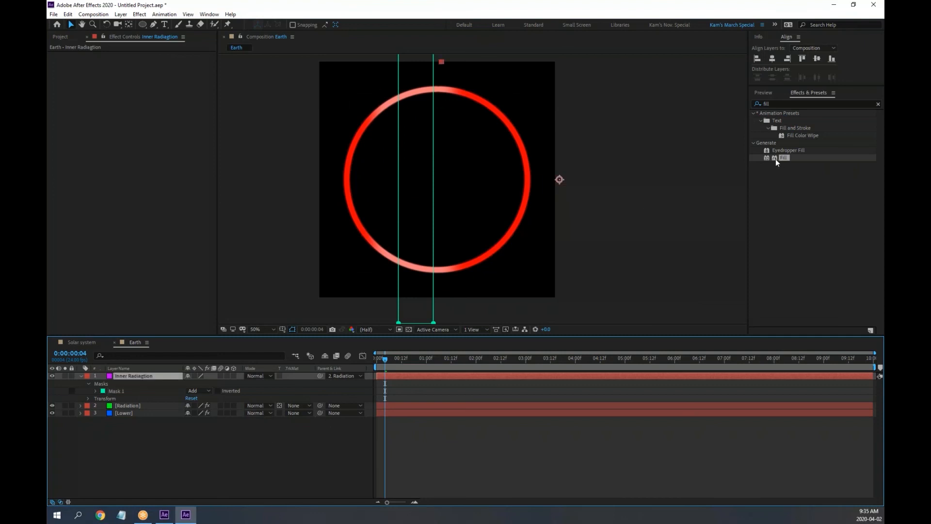
pyautogui.moveTo(775, 156); pyautogui.dragTo(400, 173)
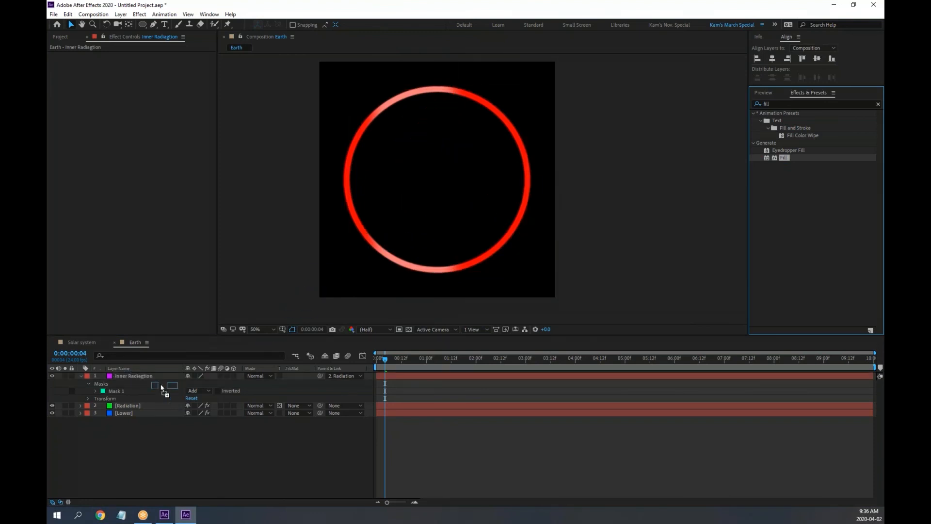
pyautogui.click(130, 374)
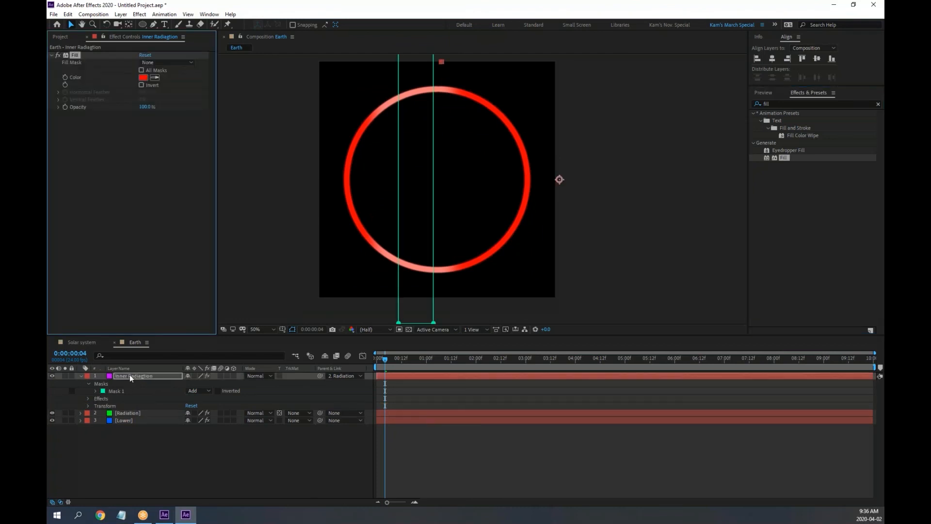
pyautogui.click(146, 77)
pyautogui.moveTo(177, 290)
pyautogui.mouseDown()
pyautogui.moveTo(177, 314)
pyautogui.moveTo(177, 305)
pyautogui.mouseUp()
pyautogui.click(243, 214)
# Step: Set the Fill effect's mask to Mask 1 and preserve underlying transparency on the Inner Radiagtion layer
pyautogui.click(176, 63)
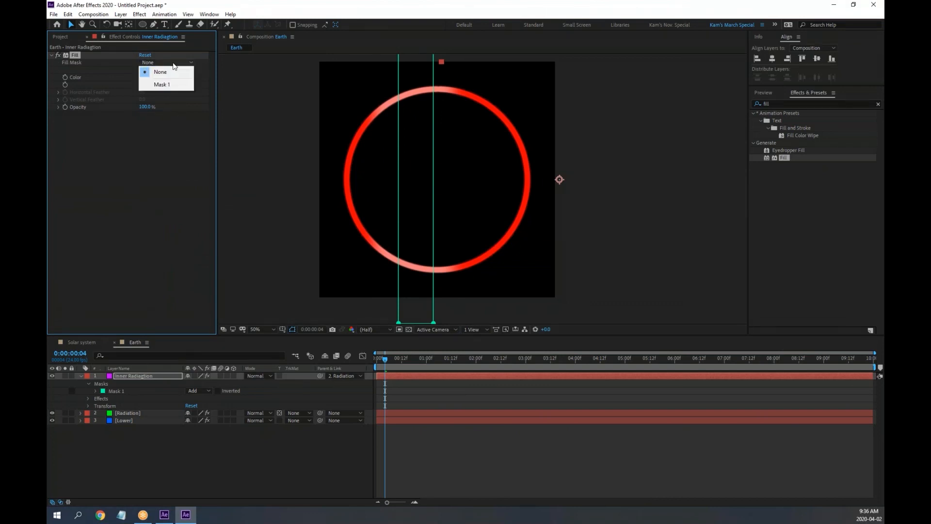
pyautogui.click(173, 87)
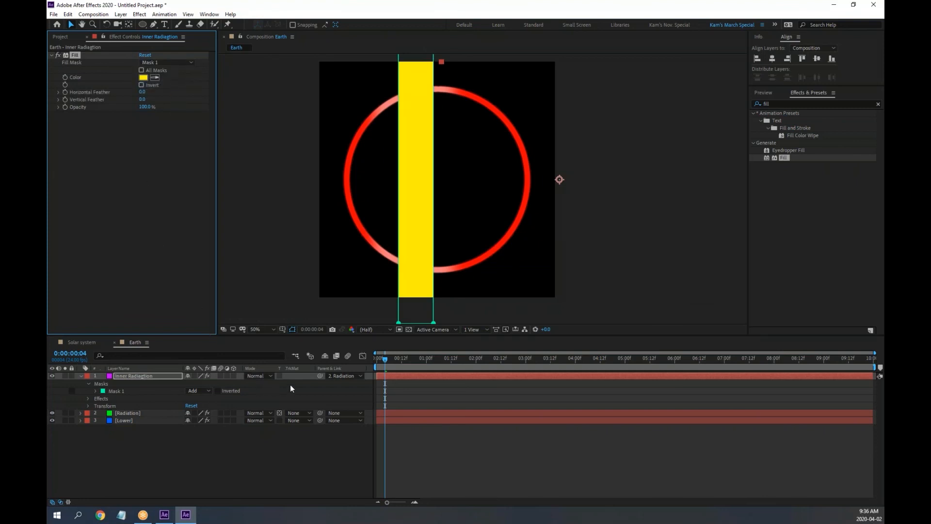
pyautogui.click(280, 375)
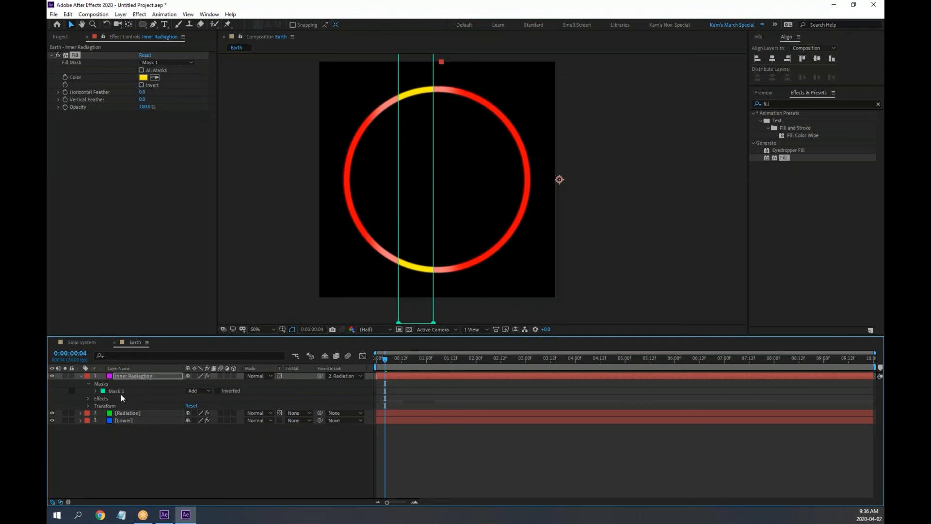
# Step: Copy the Fast Box Blur effect from the Radiation layer onto Inner Radiagtion, and return the playhead to the first frame
pyautogui.click(128, 413)
pyautogui.click(86, 113)
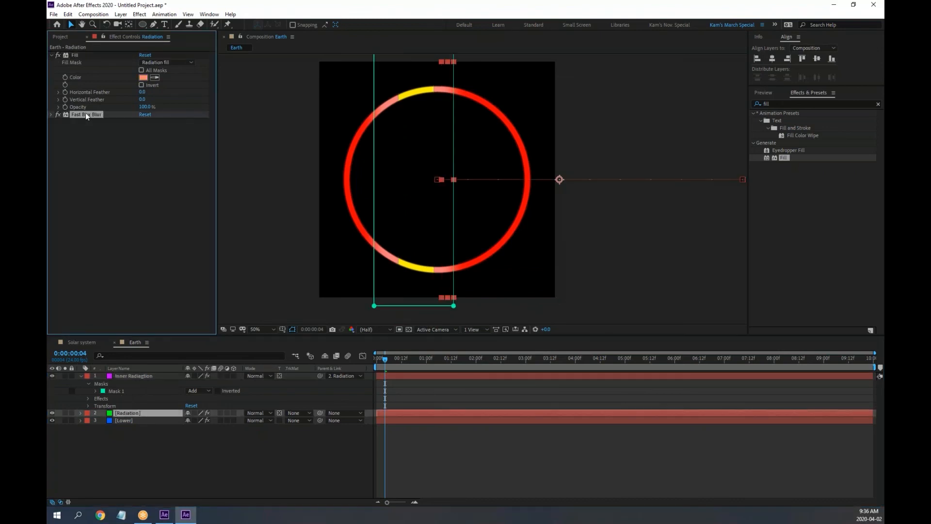
pyautogui.click(147, 376)
pyautogui.hotkey('ctrl', 'v')
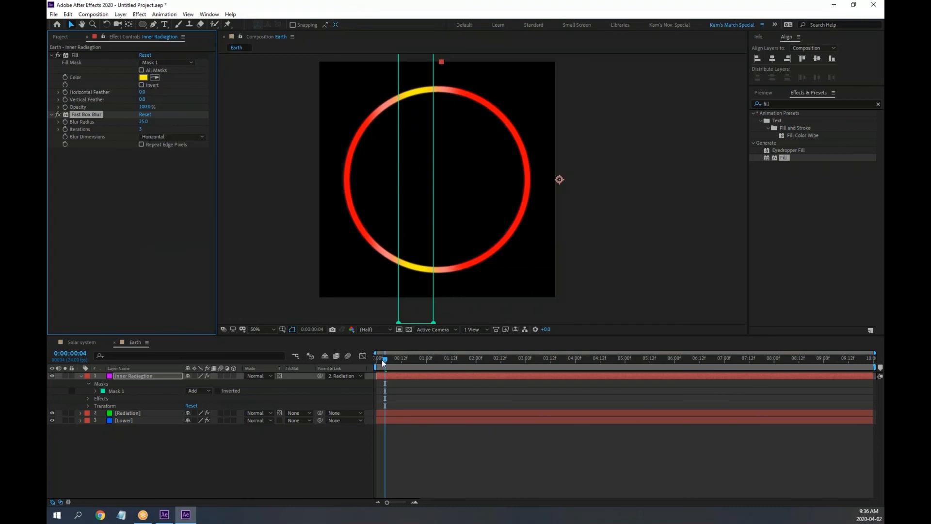
pyautogui.moveTo(382, 359); pyautogui.dragTo(357, 357)
pyautogui.click(621, 272)
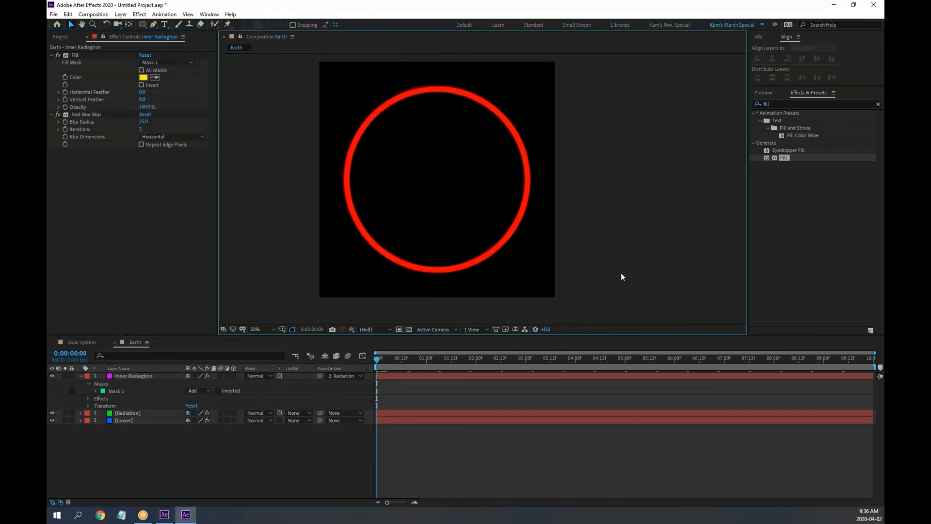
# Step: Play back the Earth composition to check the yellow inner radiation band, and collapse the Inner Radiagtion layer's properties
pyautogui.press('space')
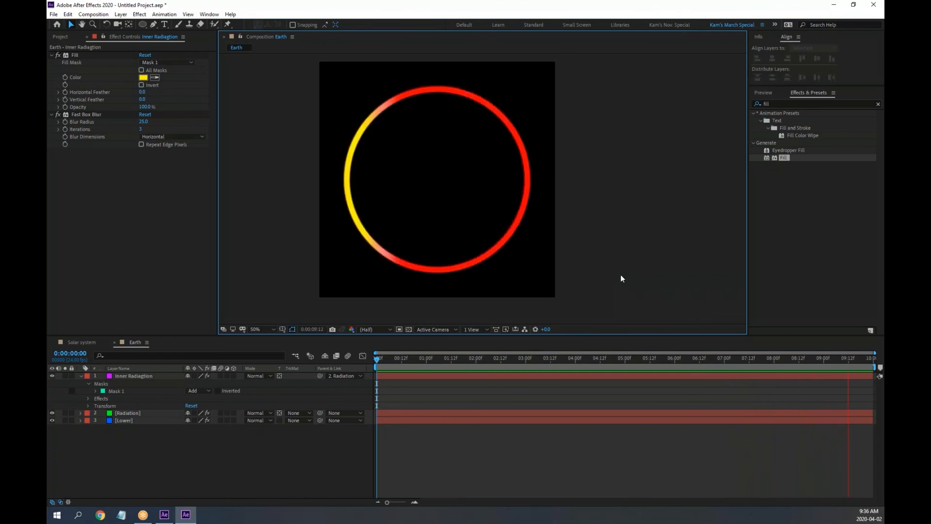
pyautogui.press('space')
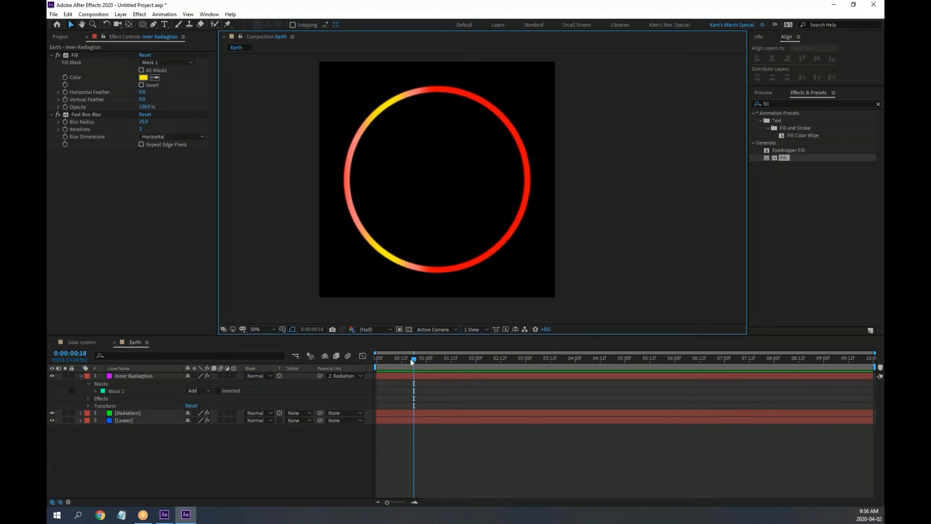
pyautogui.moveTo(412, 359); pyautogui.dragTo(384, 359)
pyautogui.press('space')
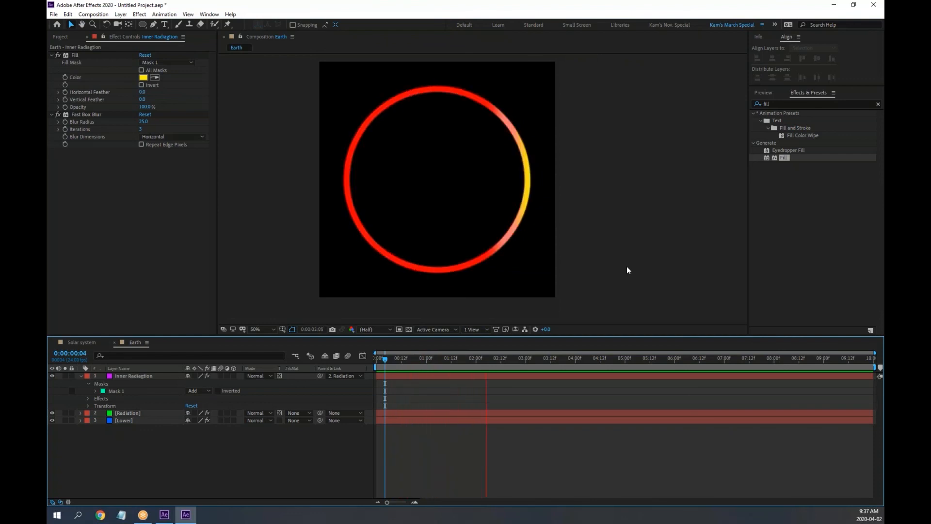
pyautogui.press('space')
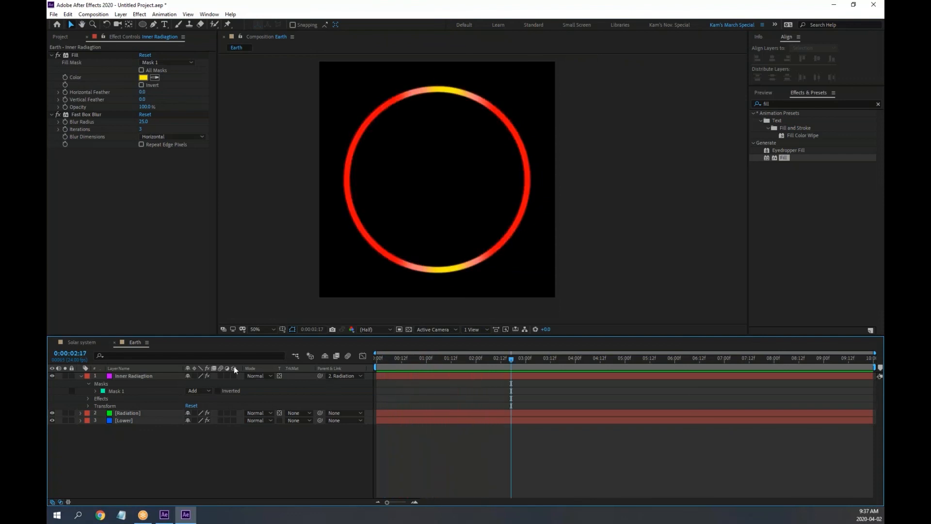
pyautogui.click(81, 374)
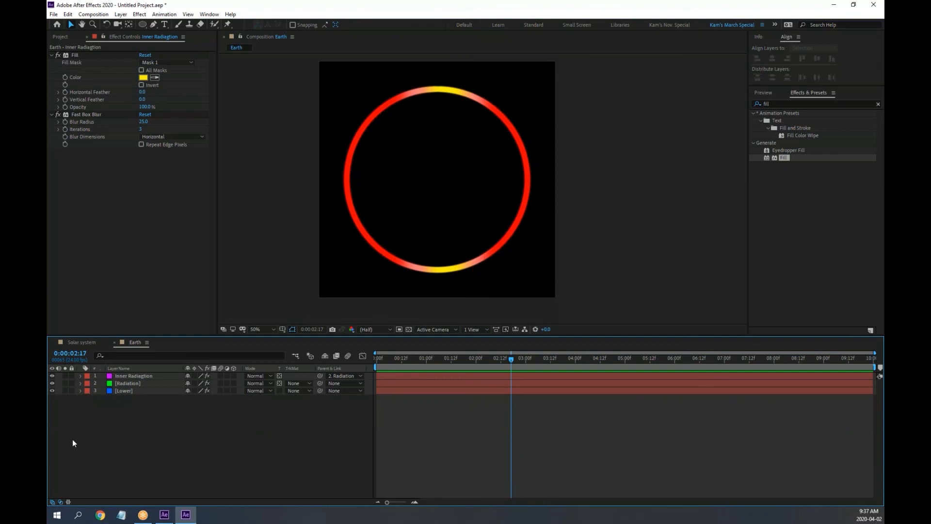
# Step: Create a black 1080 x 1080 px solid named Glow in the Earth composition
pyautogui.hotkey('alt', 'Tab')
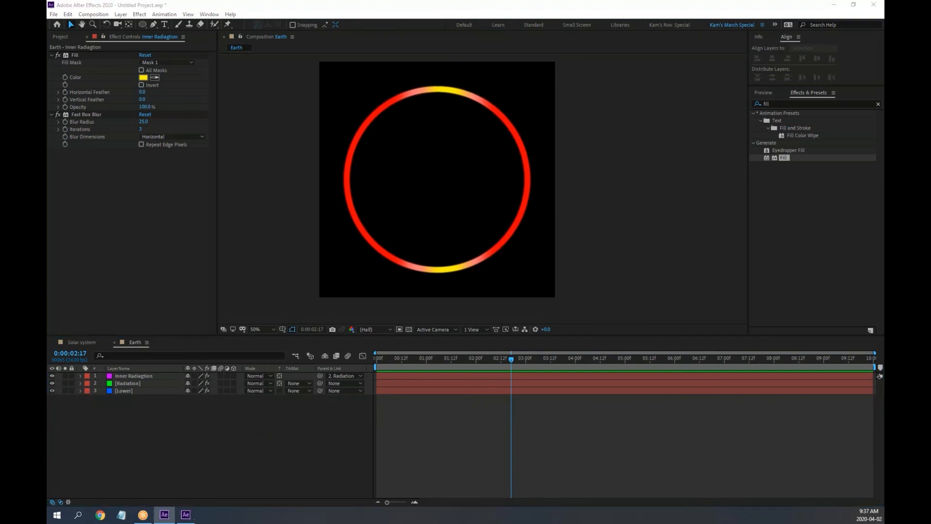
pyautogui.rightClick(197, 428)
pyautogui.moveTo(231, 336)
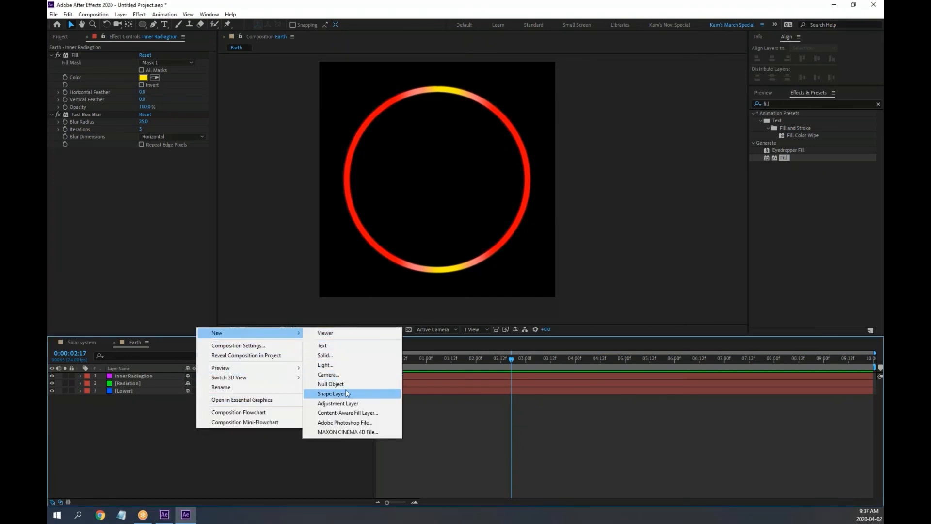
pyautogui.click(343, 355)
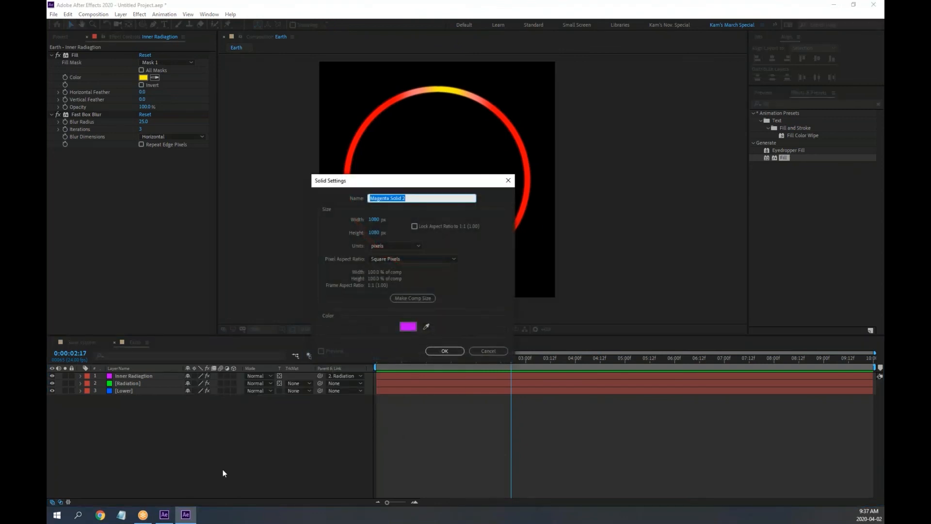
pyautogui.click(407, 328)
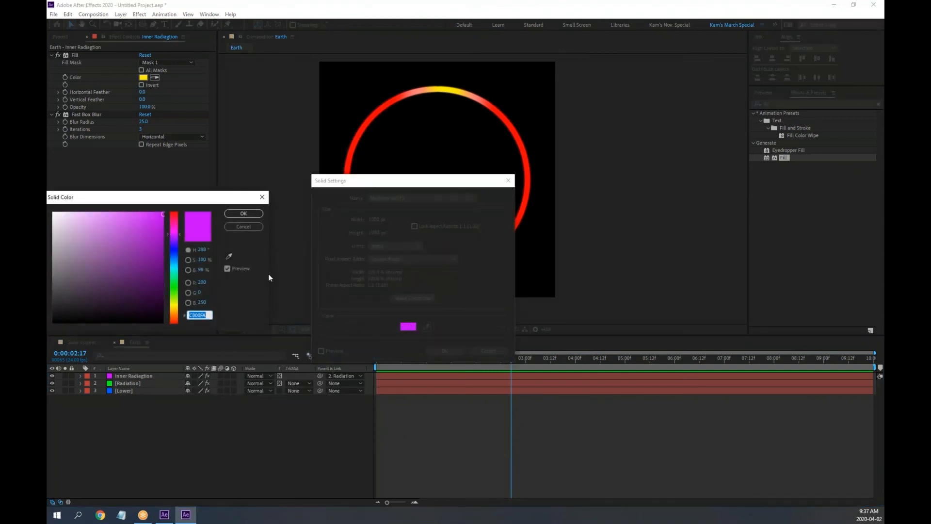
pyautogui.moveTo(151, 276); pyautogui.dragTo(155, 380)
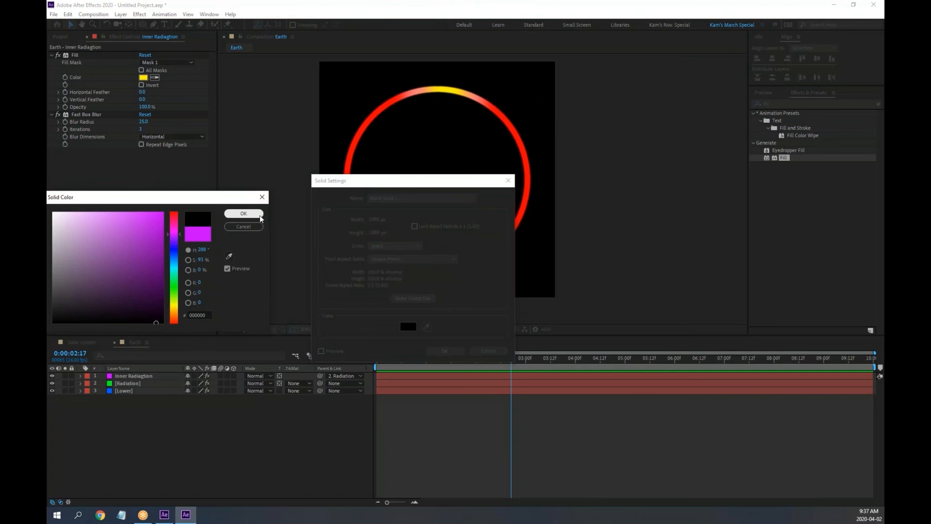
pyautogui.click(244, 213)
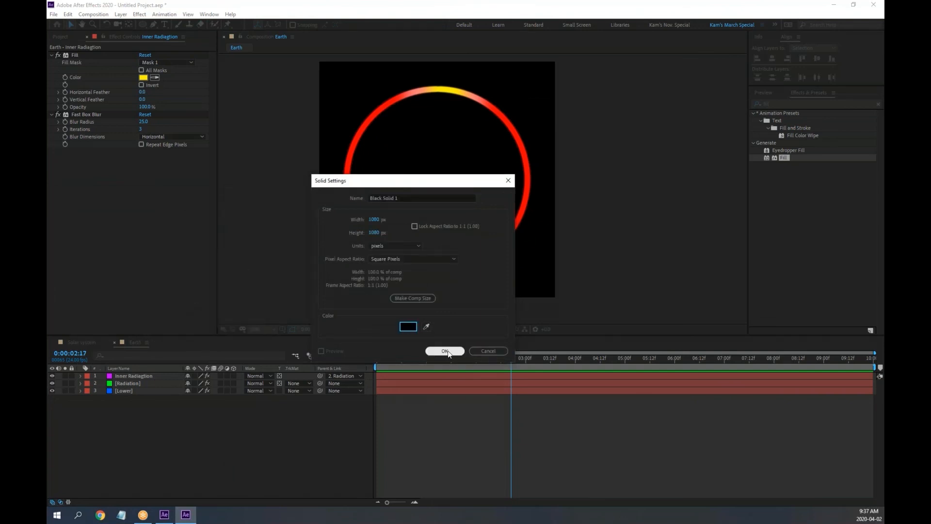
pyautogui.press('Tab')
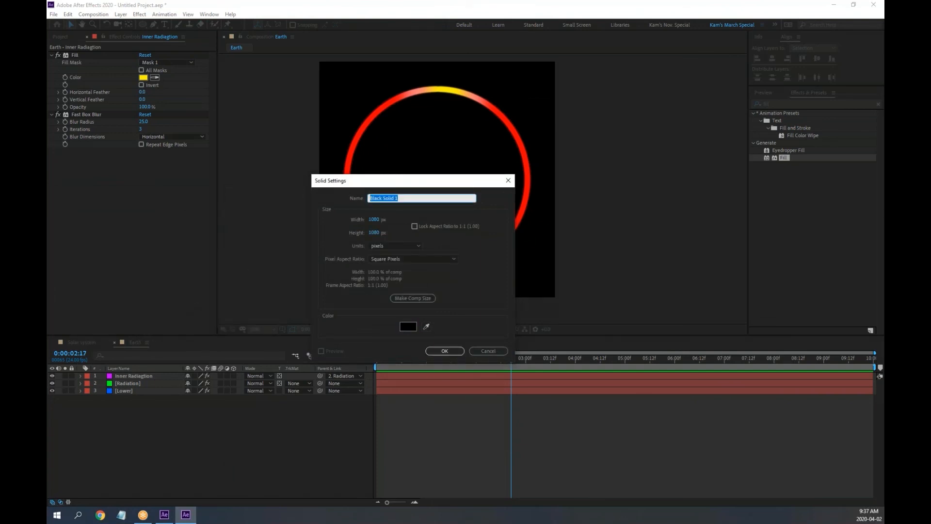
pyautogui.write('Glow')
pyautogui.press('Return')
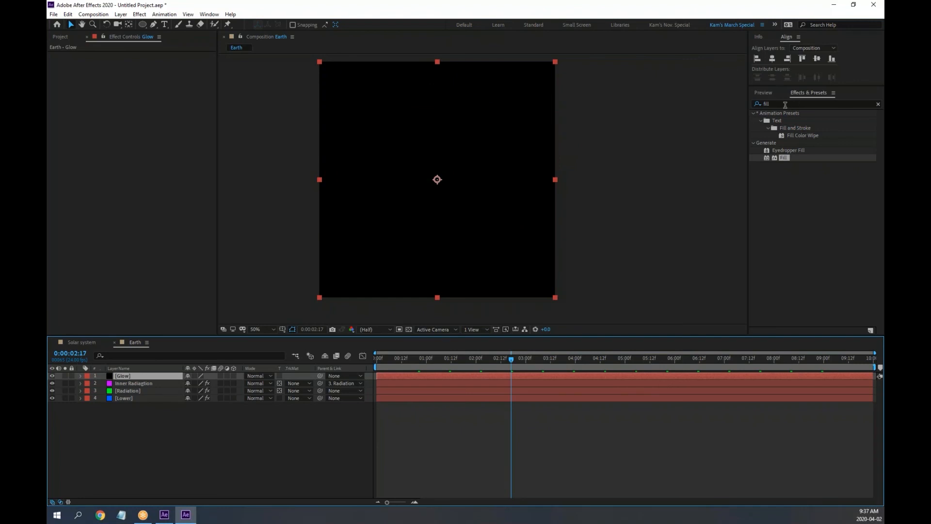
# Step: Find the Stylize Glow effect and apply it to the Glow solid
pyautogui.click(809, 103)
pyautogui.write('glow')
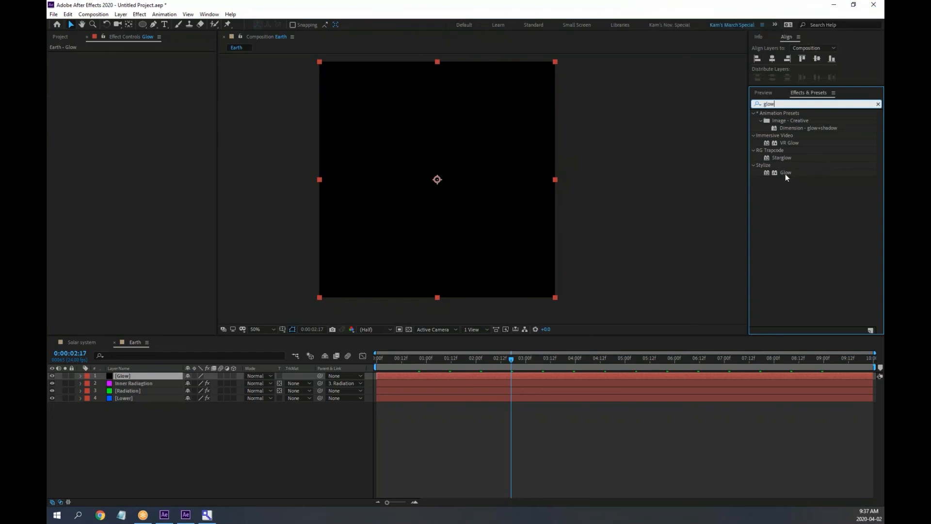
pyautogui.moveTo(782, 173); pyautogui.dragTo(127, 375)
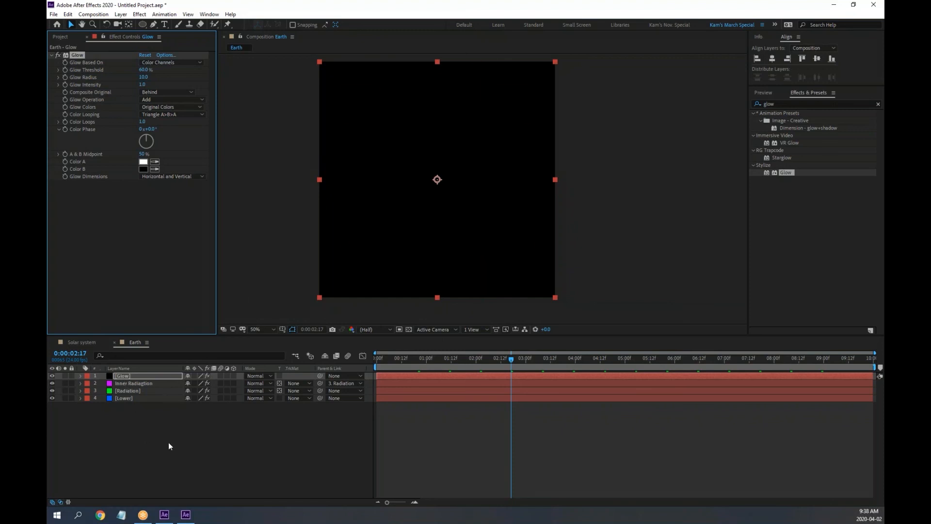
# Step: Try an elliptical mask over the ring's inner area on the Glow solid, and delete it
pyautogui.click(142, 24)
pyautogui.moveTo(409, 129)
pyautogui.mouseDown()
pyautogui.moveTo(475, 223)
pyautogui.moveTo(545, 279)
pyautogui.moveTo(526, 234)
pyautogui.moveTo(531, 245)
pyautogui.mouseUp()
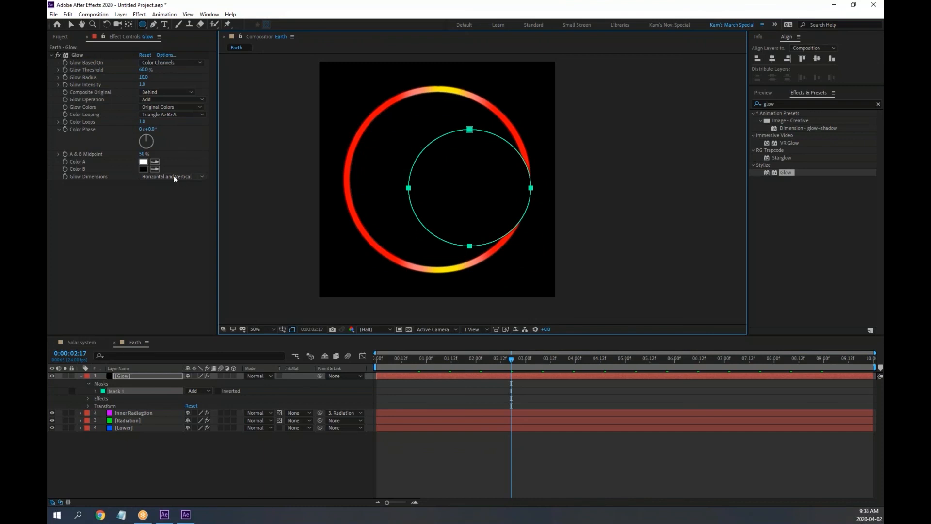
pyautogui.press('Delete')
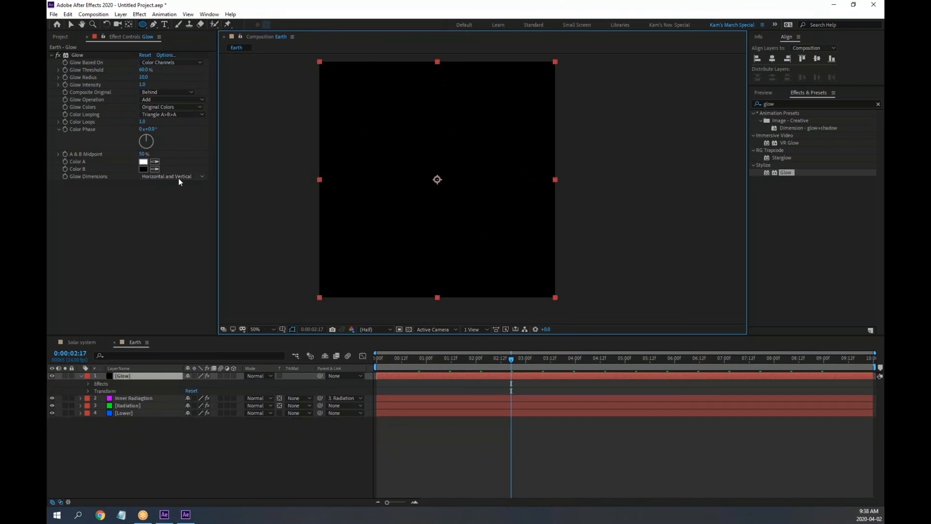
# Step: Turn the Glow solid into an adjustment layer and compare the ring with the adjustment off and on
pyautogui.click(228, 376)
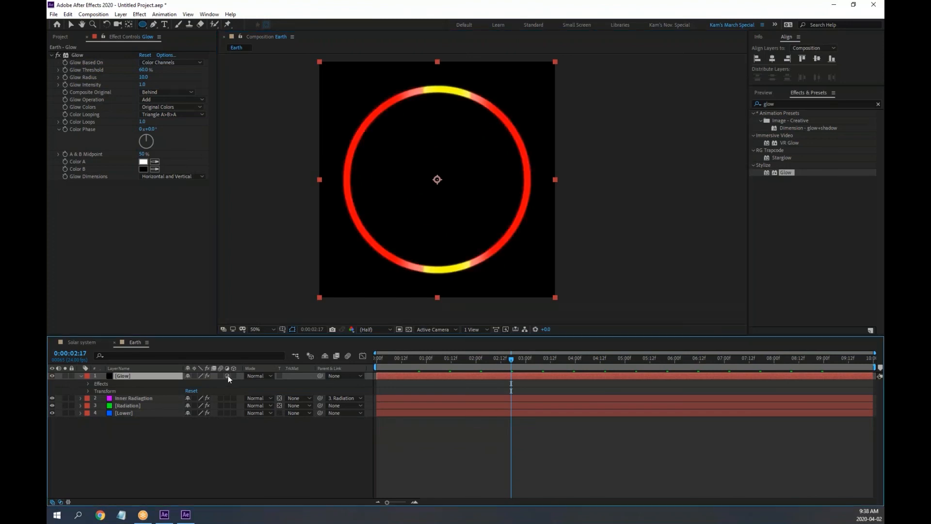
pyautogui.click(227, 376)
pyautogui.click(228, 375)
pyautogui.click(227, 375)
pyautogui.click(227, 376)
pyautogui.click(57, 55)
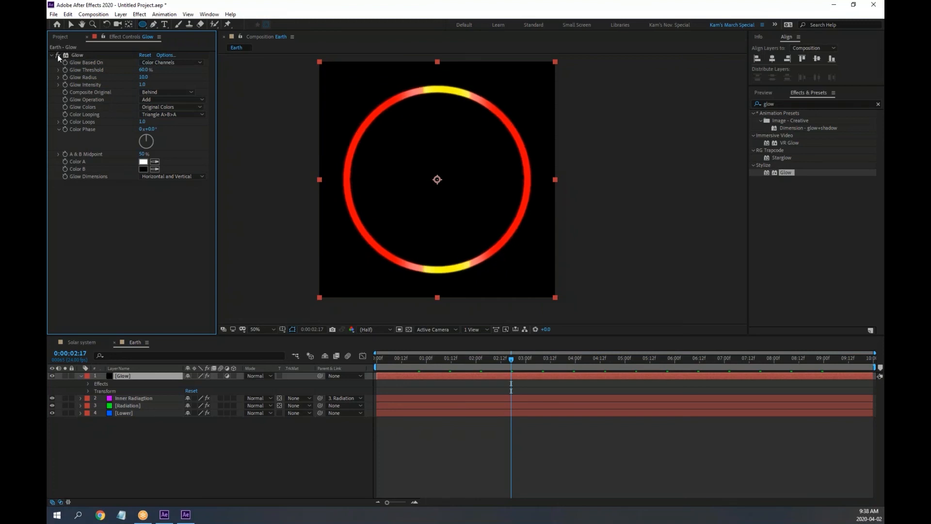
# Step: Set Glow Based On to Alpha Channel for the Glow effect and inspect the ring's edge up close
pyautogui.click(180, 63)
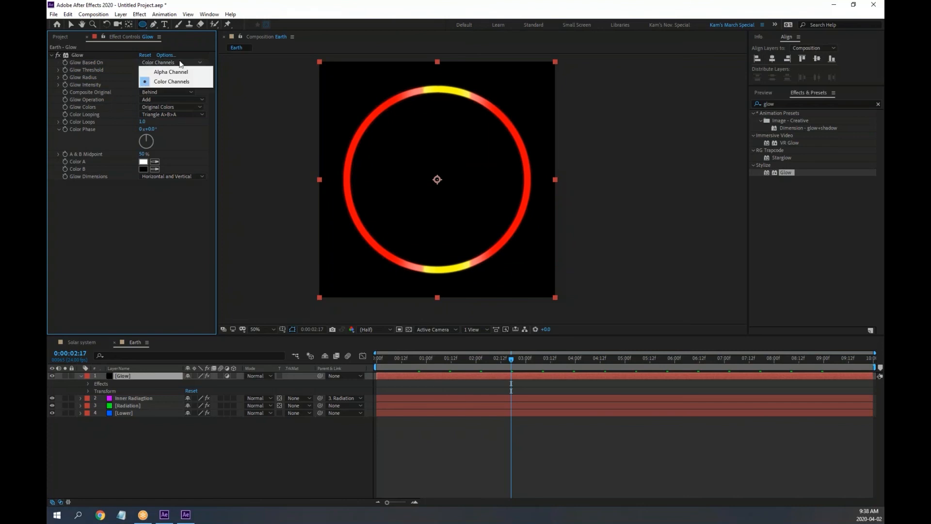
pyautogui.click(182, 71)
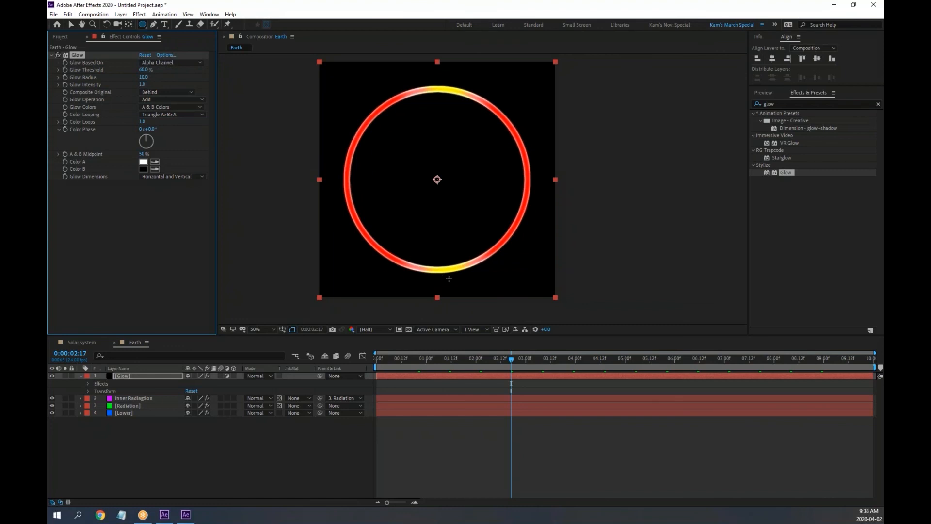
pyautogui.press('/')
pyautogui.press('.')
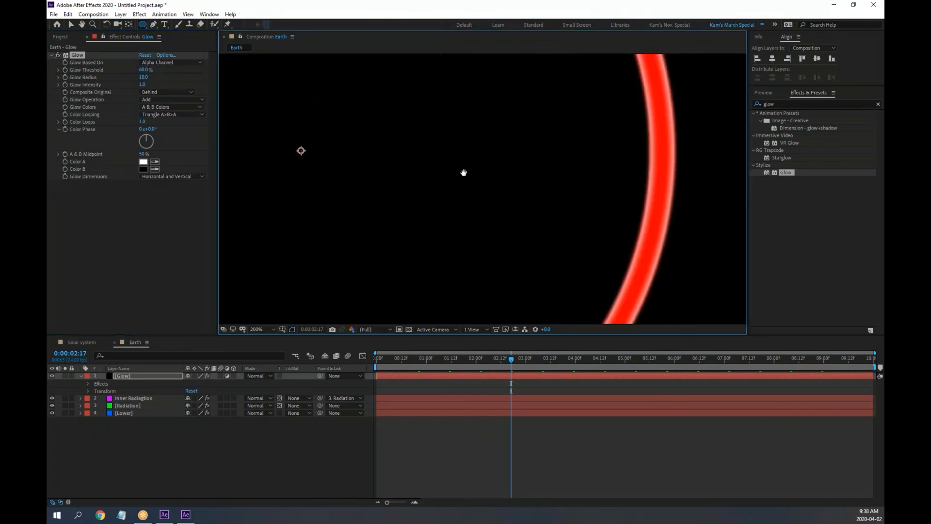
pyautogui.moveTo(461, 173); pyautogui.dragTo(536, 283)
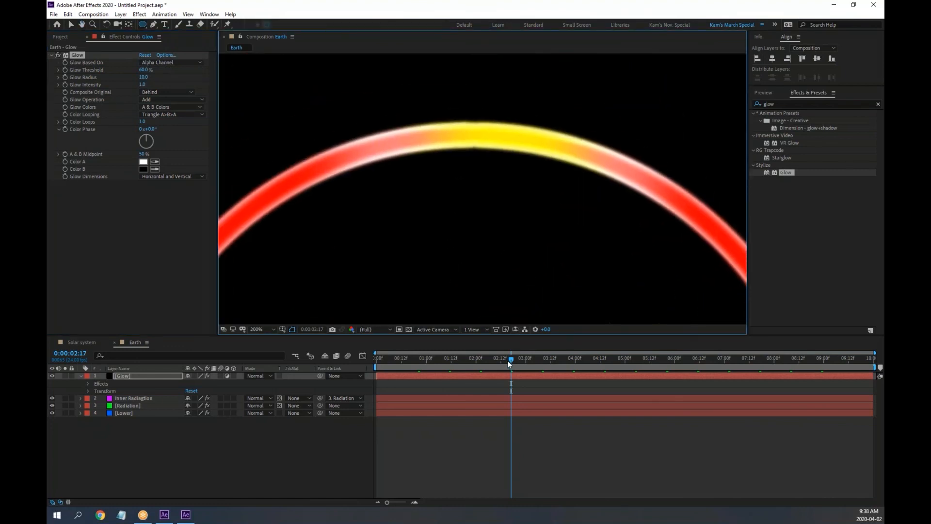
pyautogui.moveTo(507, 360)
pyautogui.mouseDown()
pyautogui.moveTo(497, 360)
pyautogui.moveTo(511, 360)
pyautogui.mouseUp()
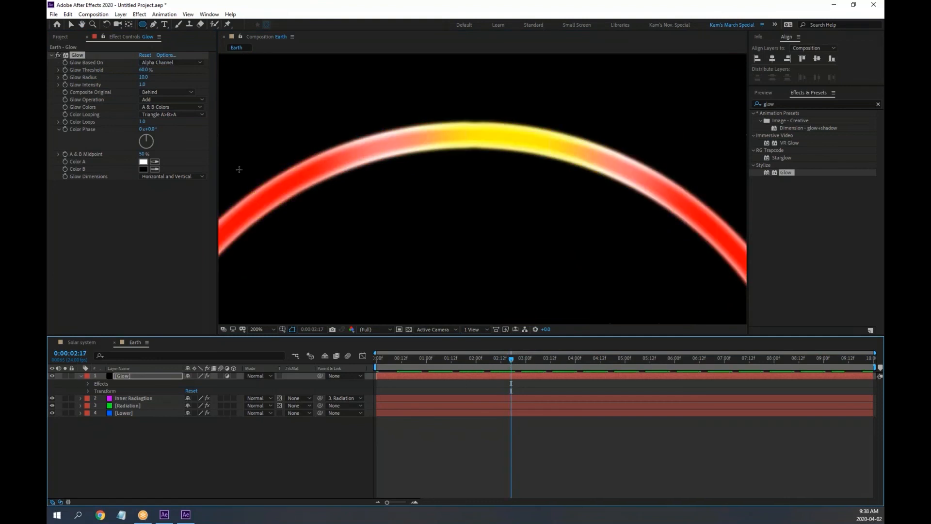
pyautogui.click(165, 54)
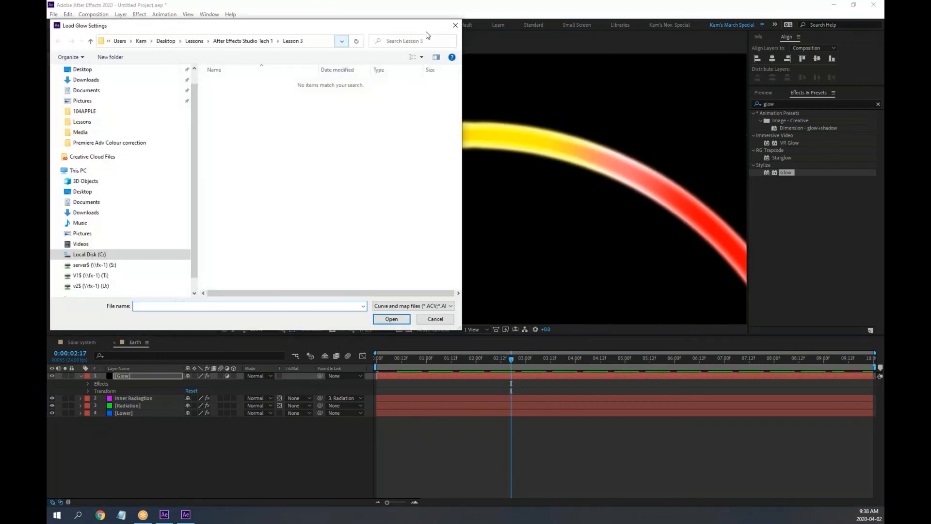
pyautogui.click(455, 25)
# Step: Set Glow Based On to Color Channels and compare the ring with the Glow effect off and on
pyautogui.click(174, 62)
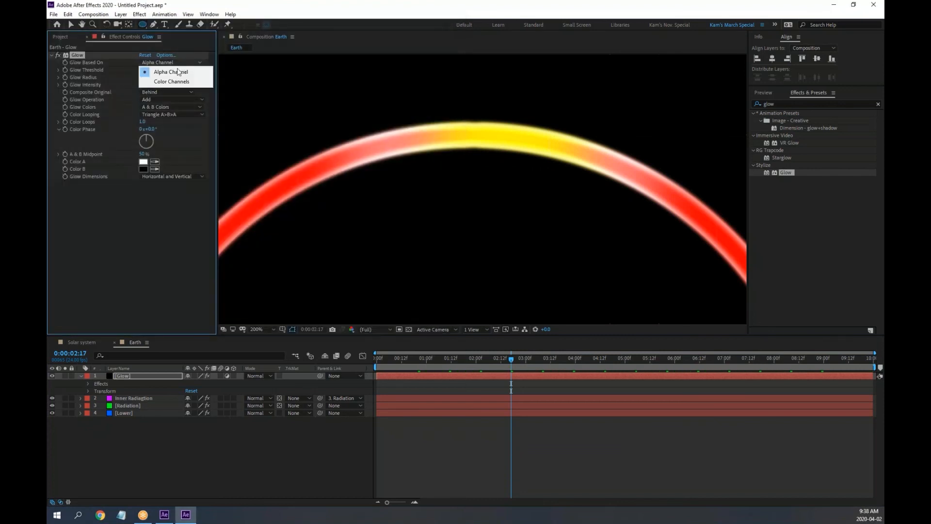
pyautogui.click(178, 82)
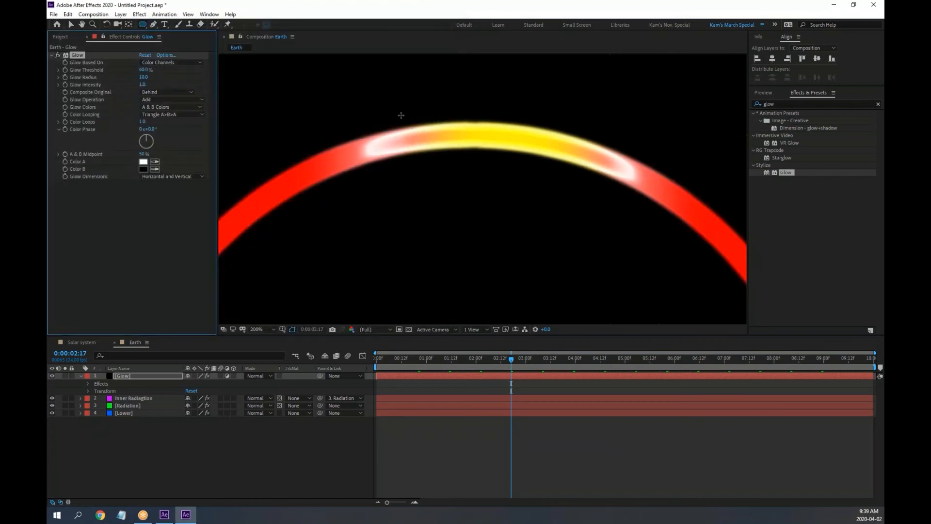
pyautogui.moveTo(510, 359); pyautogui.dragTo(513, 356)
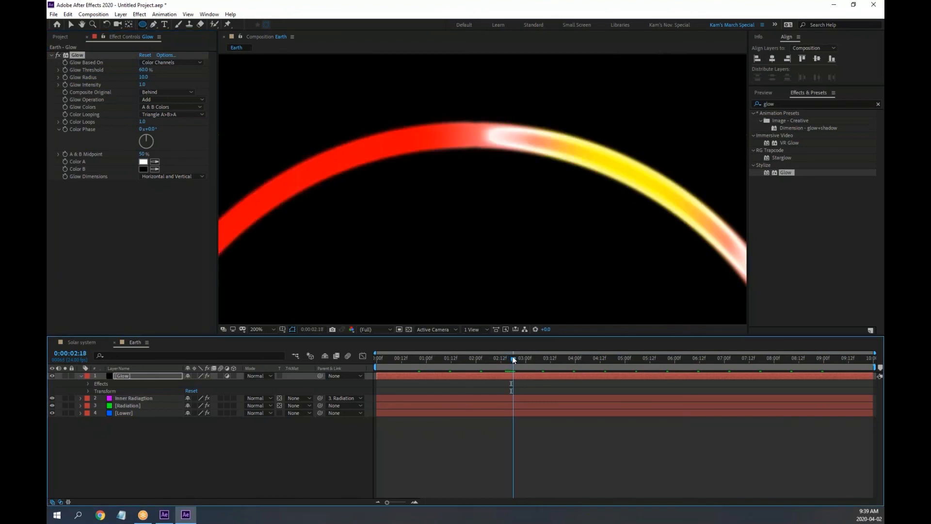
pyautogui.click(57, 55)
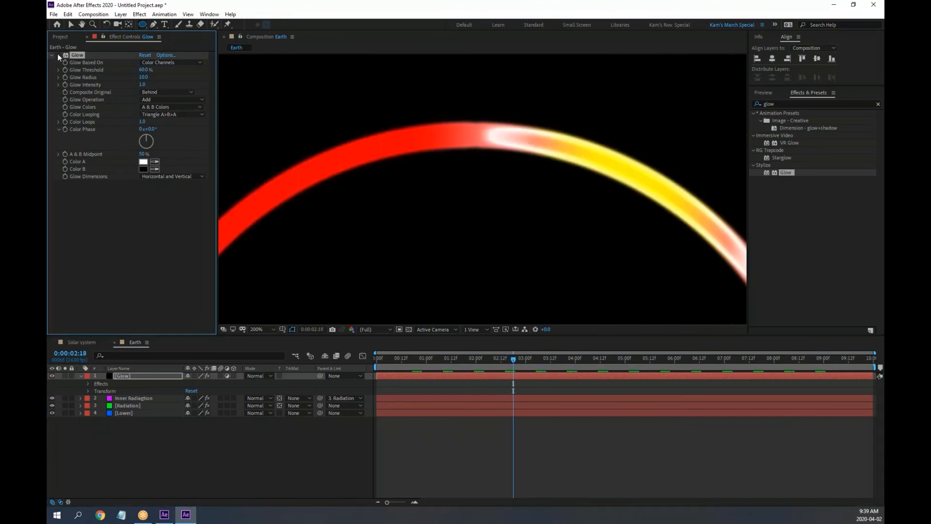
pyautogui.click(57, 55)
# Step: Set the Glow effect's Glow Radius to 19 and its Glow Intensity to 3.1
pyautogui.moveTo(144, 77); pyautogui.dragTo(148, 77)
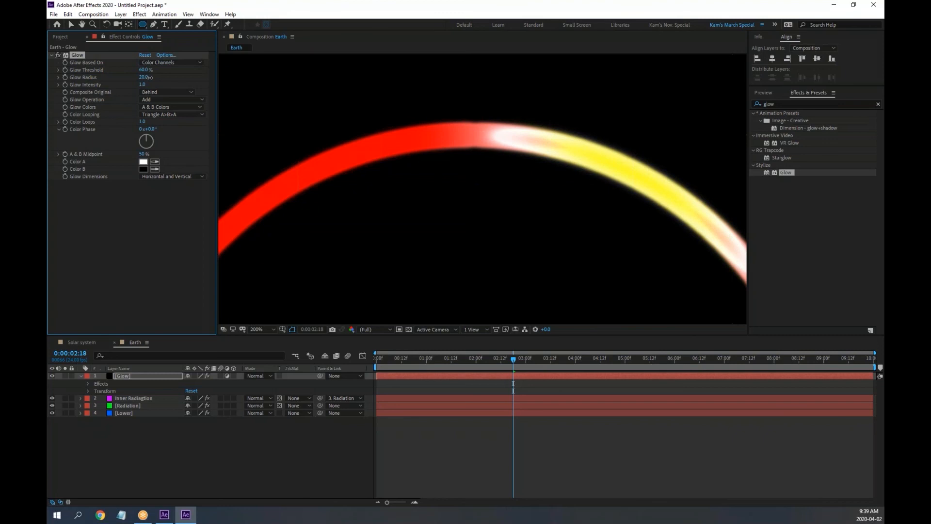
pyautogui.moveTo(149, 77); pyautogui.dragTo(148, 77)
pyautogui.moveTo(144, 85); pyautogui.dragTo(240, 90)
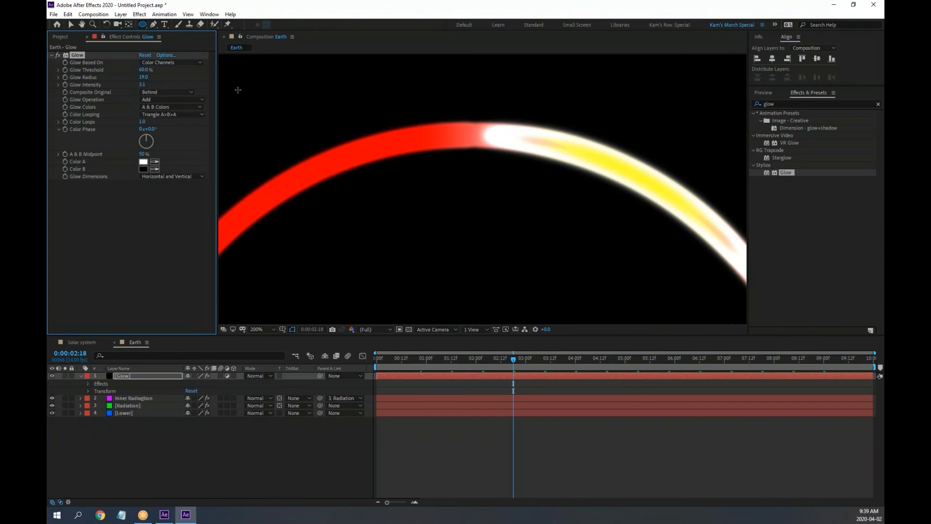
# Step: Try On Top and None for the Glow effect's Composite Original, and return it to Behind
pyautogui.click(161, 90)
pyautogui.click(167, 99)
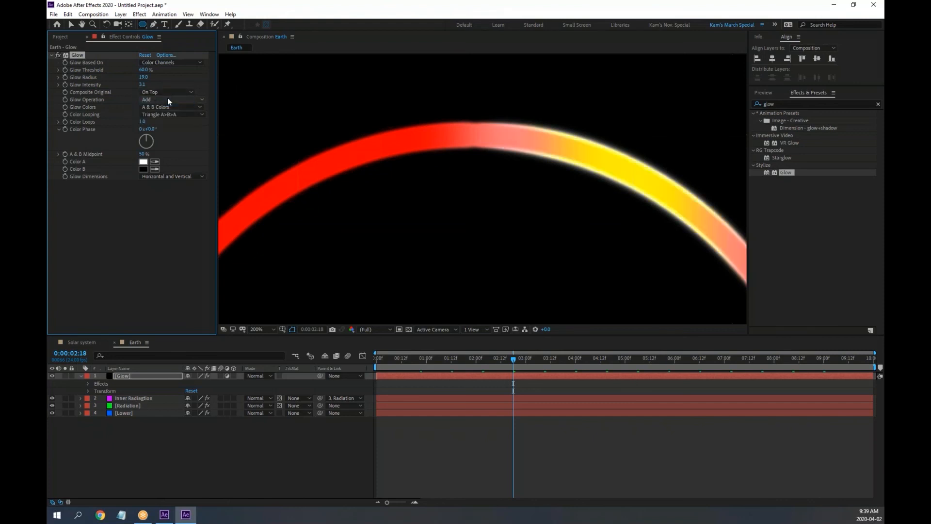
pyautogui.click(168, 93)
pyautogui.click(166, 111)
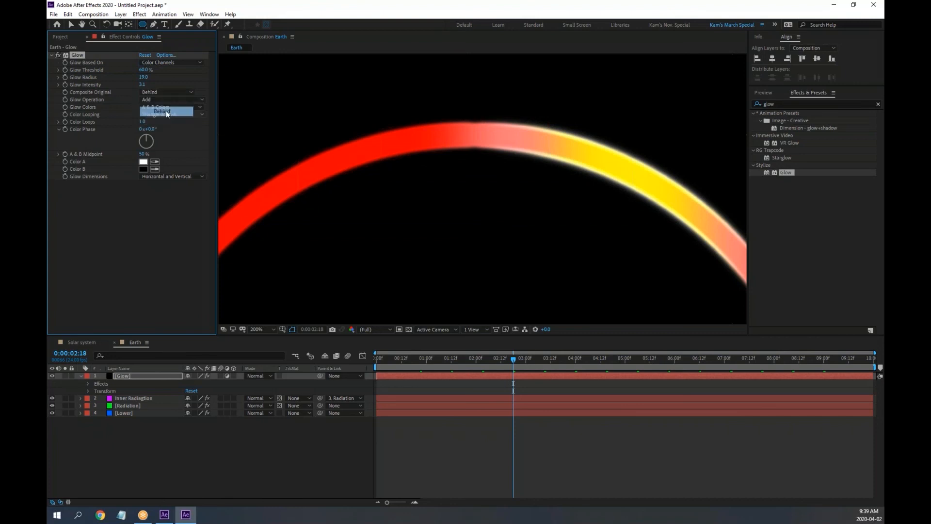
pyautogui.click(161, 92)
pyautogui.click(164, 123)
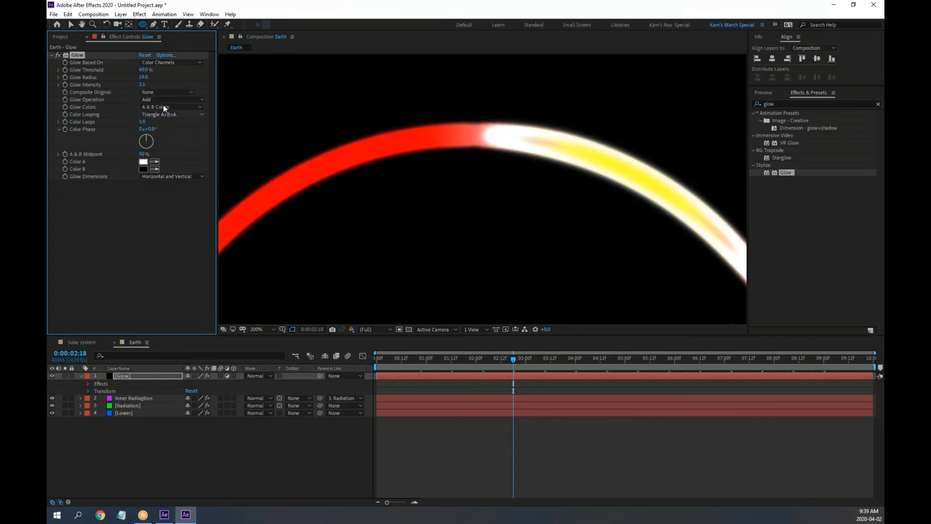
pyautogui.click(159, 92)
pyautogui.click(163, 111)
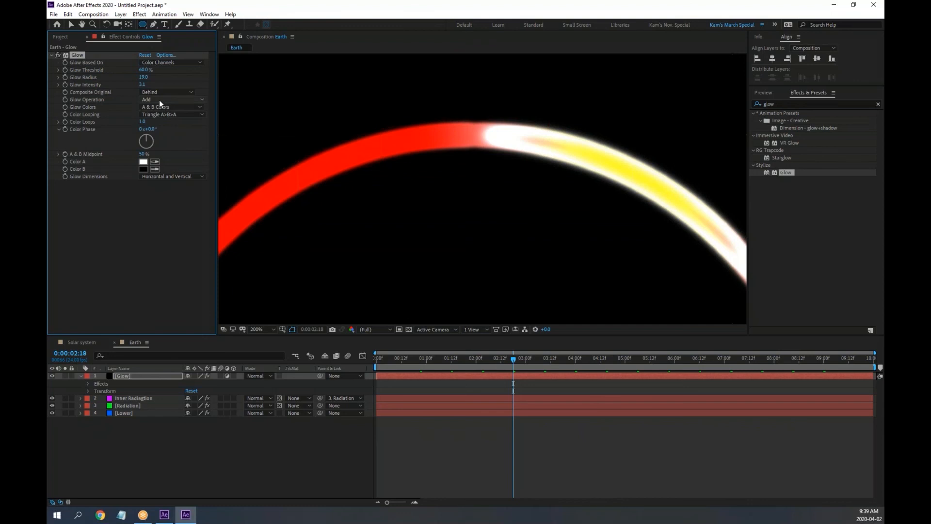
# Step: Try Screen for the Glow effect's Glow Operation, and return it to Add
pyautogui.click(160, 100)
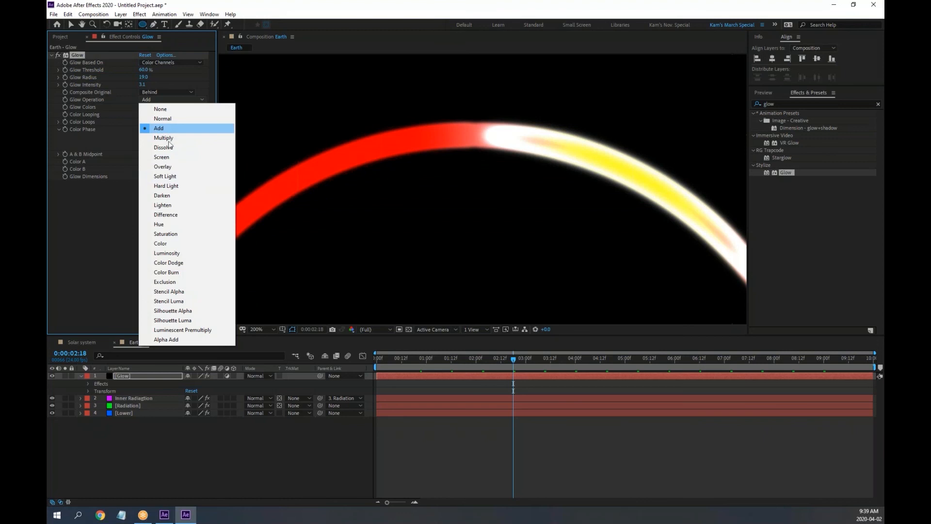
pyautogui.click(173, 158)
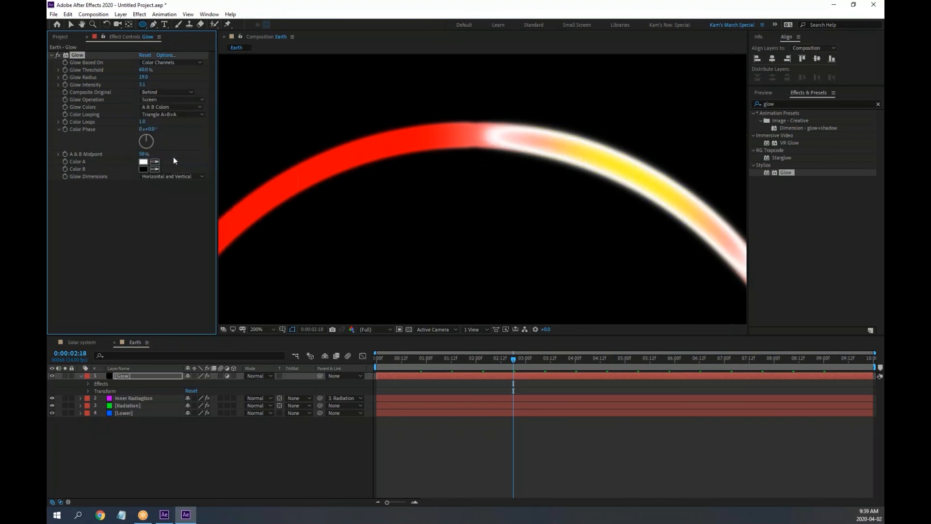
pyautogui.click(161, 98)
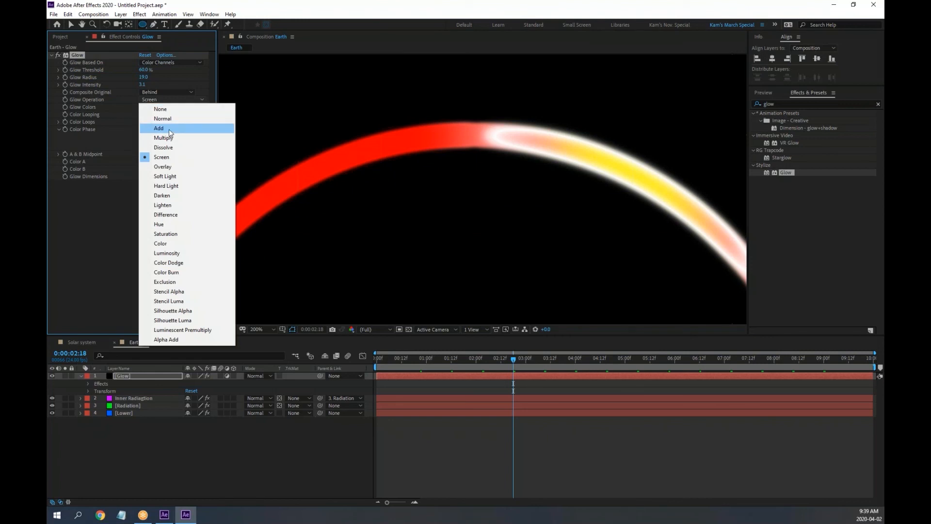
pyautogui.click(168, 127)
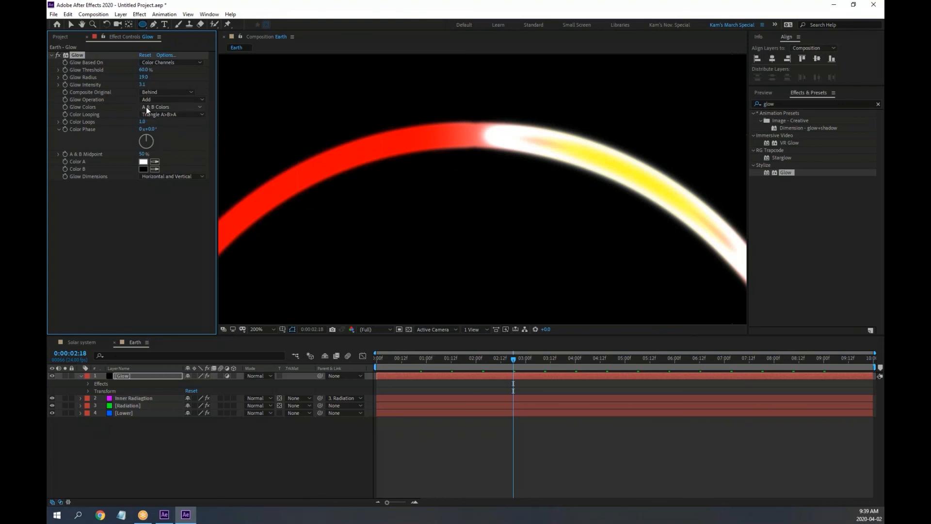
# Step: Try Original Colors for the Glow effect's Glow Colors, and return it to A & B Colors
pyautogui.click(164, 107)
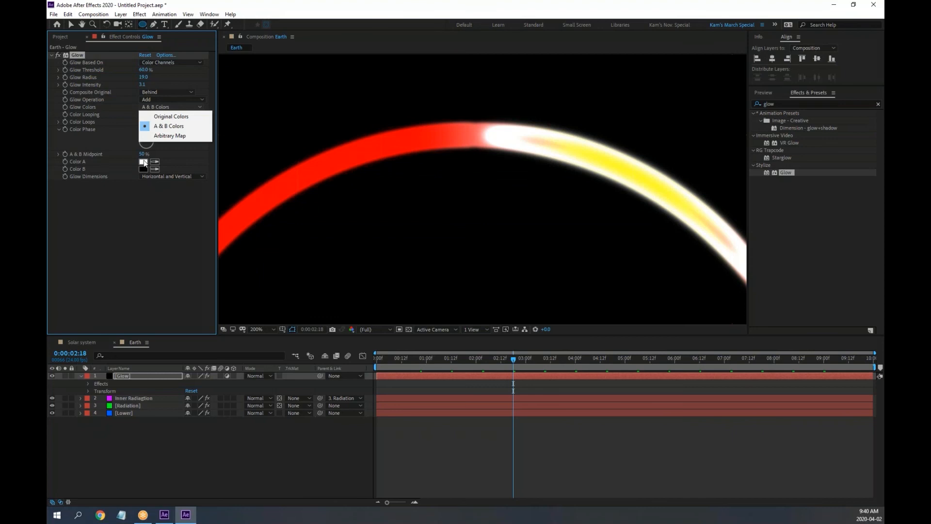
pyautogui.click(173, 119)
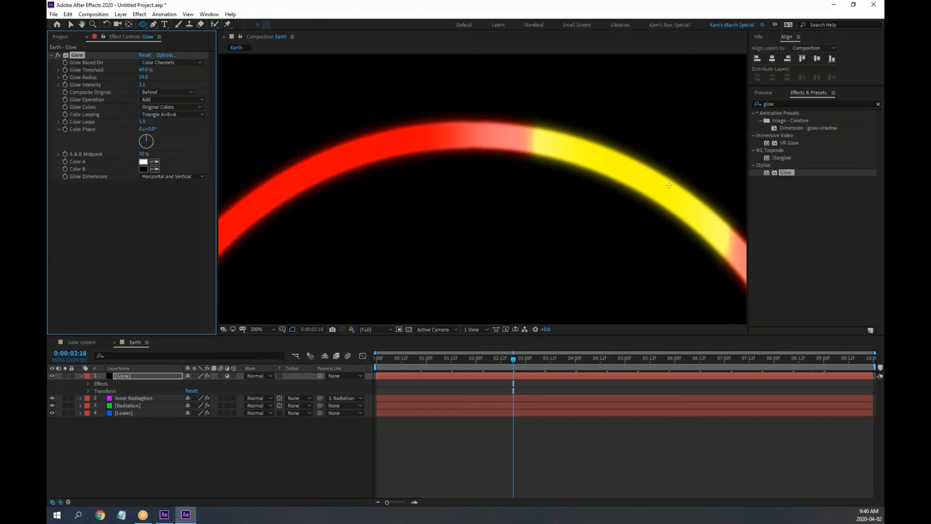
pyautogui.click(164, 108)
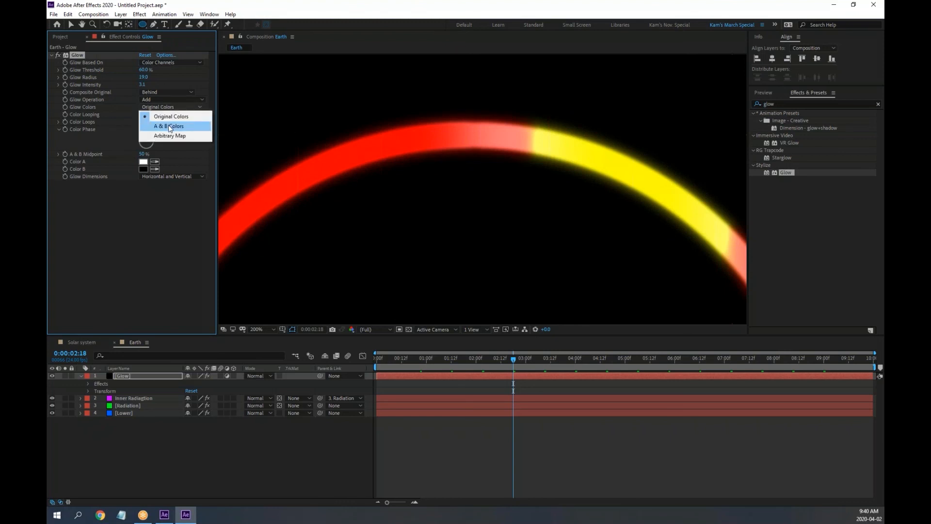
pyautogui.click(168, 125)
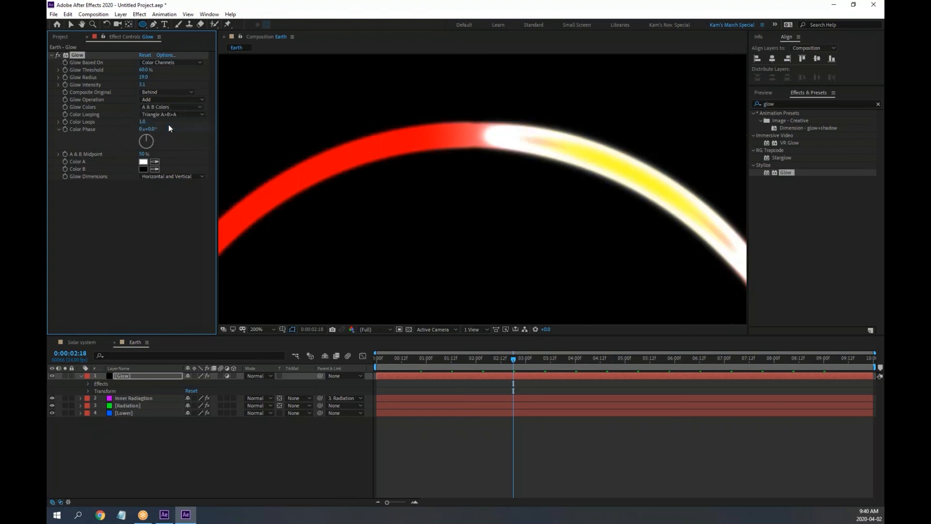
# Step: Set the Glow effect's Color B to bright green, hex 00FF2A
pyautogui.click(145, 169)
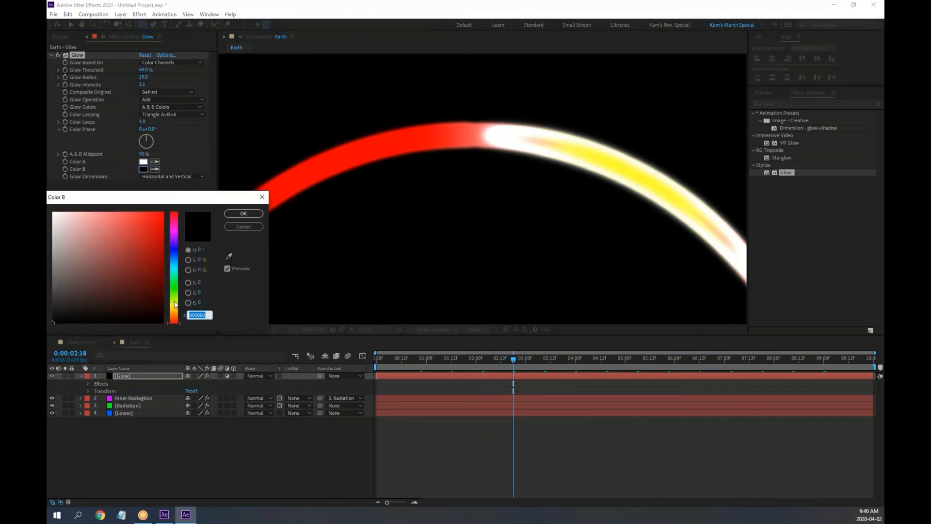
pyautogui.moveTo(177, 304); pyautogui.dragTo(176, 289)
pyautogui.moveTo(149, 229); pyautogui.dragTo(163, 212)
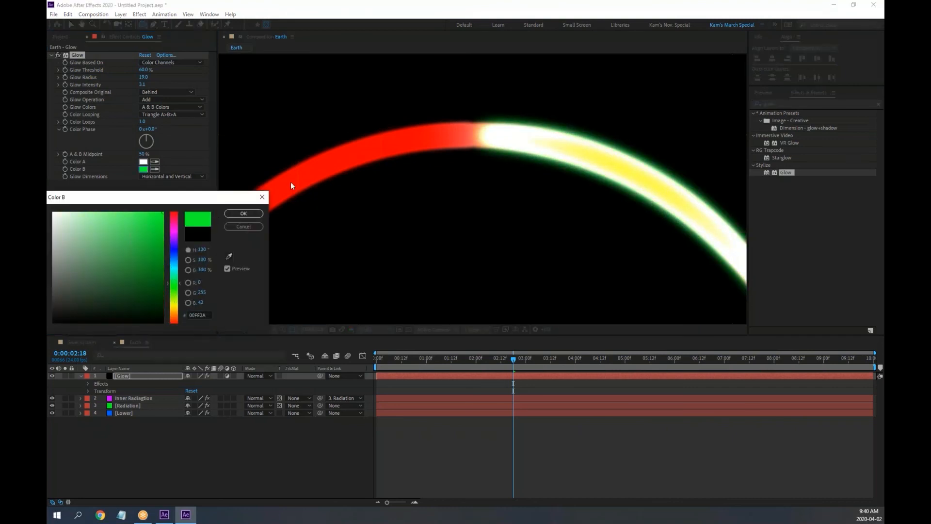
pyautogui.click(244, 214)
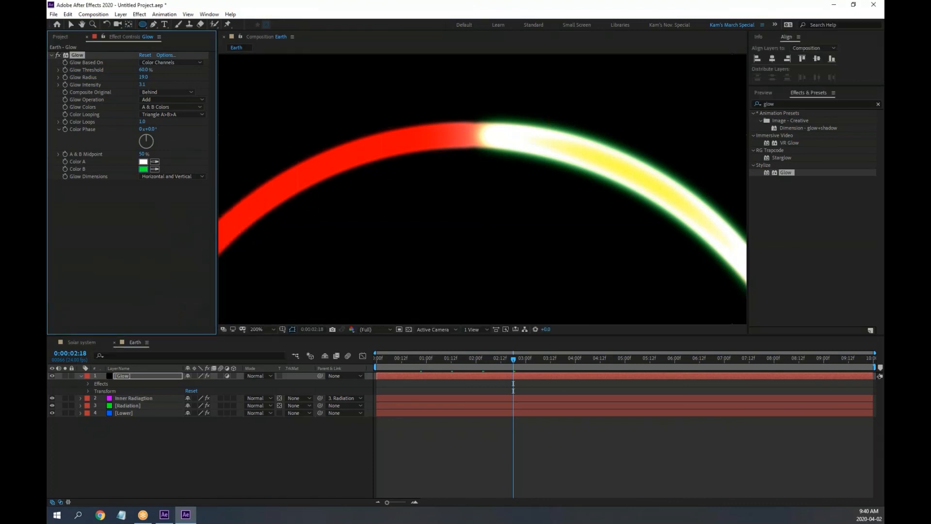
# Step: Set the Glow effect's Color A to orange-yellow, hex FFCC00
pyautogui.click(143, 163)
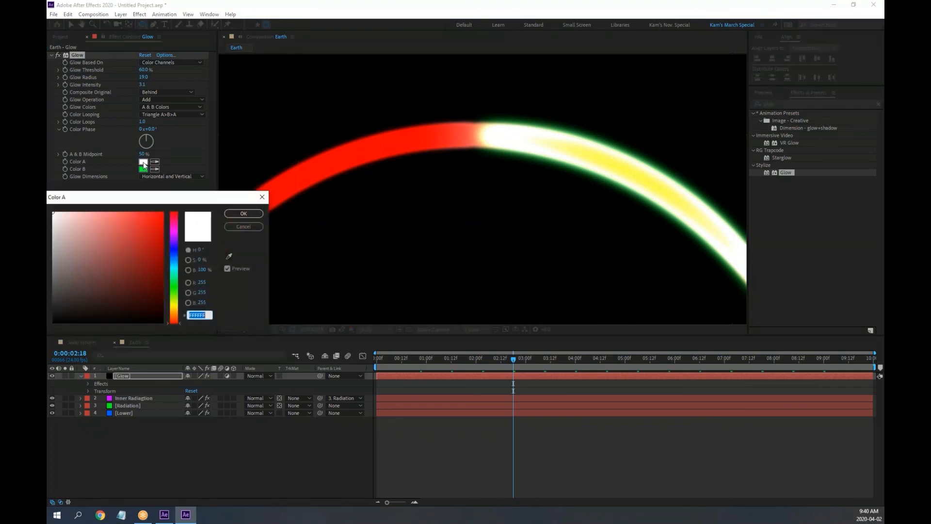
pyautogui.moveTo(177, 304); pyautogui.dragTo(176, 309)
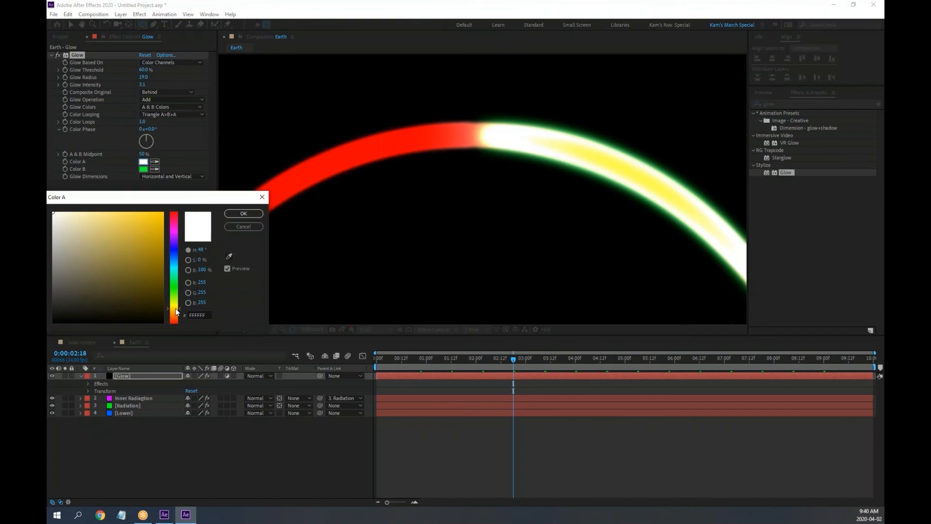
pyautogui.moveTo(158, 231); pyautogui.dragTo(164, 212)
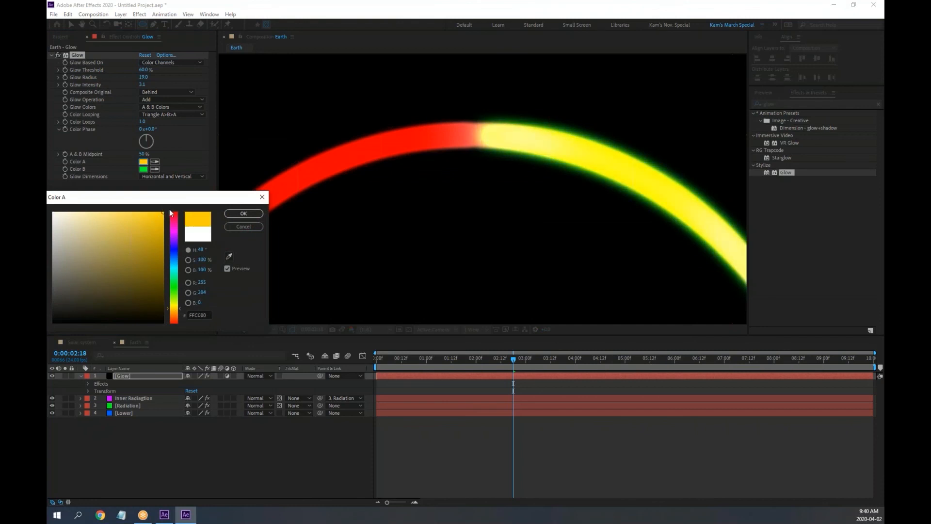
pyautogui.click(243, 214)
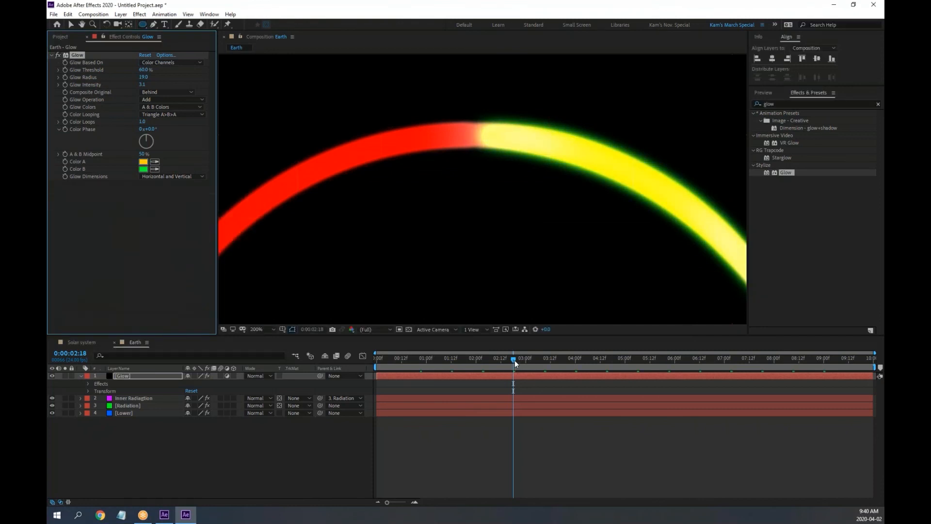
# Step: Move the current time to 0:00:02:17 and set the Glow effect's Glow Colors to Original Colors
pyautogui.moveTo(514, 360); pyautogui.dragTo(511, 359)
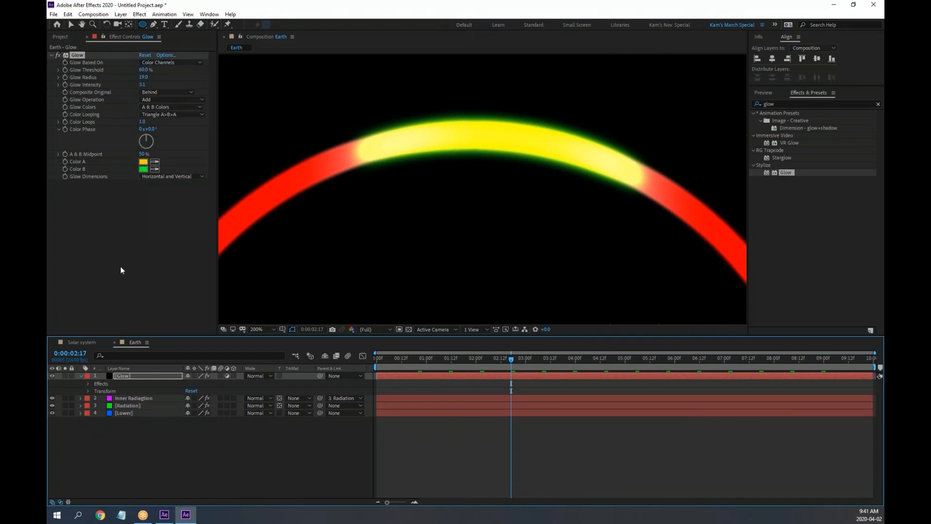
pyautogui.click(80, 398)
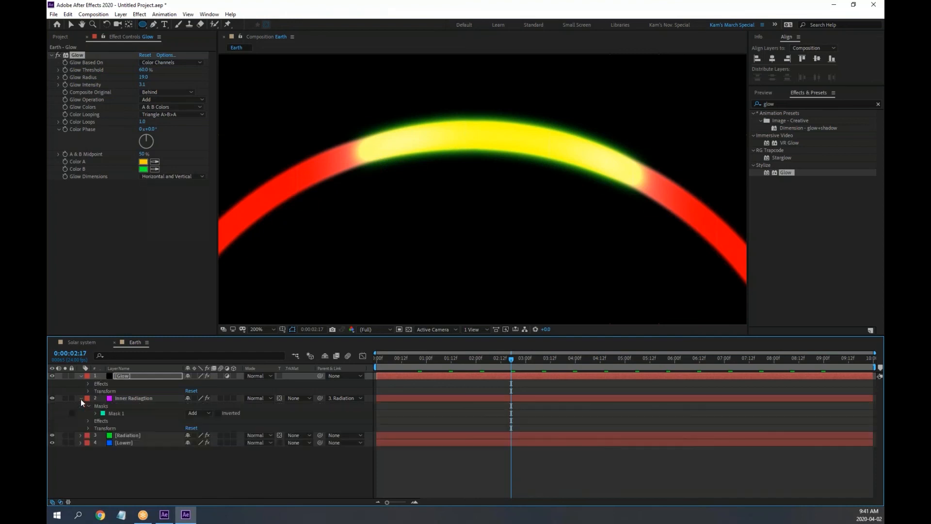
pyautogui.click(81, 399)
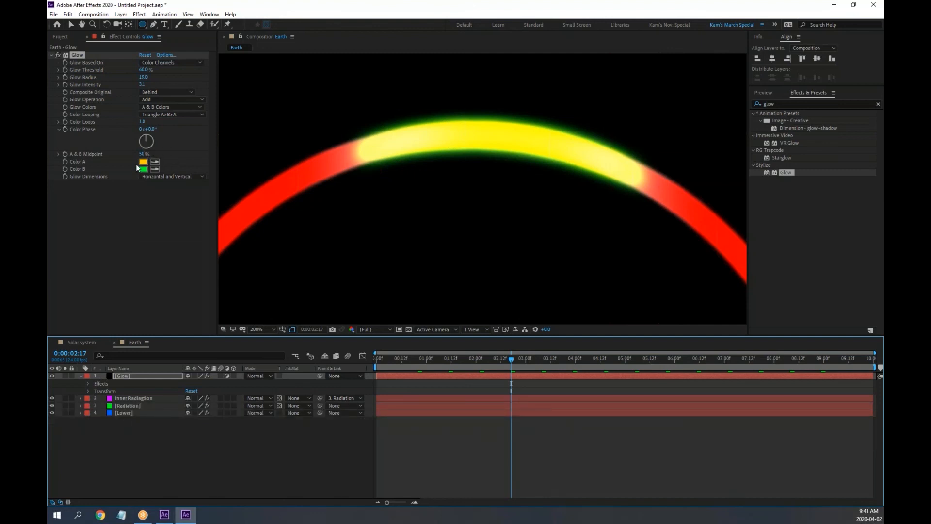
pyautogui.click(171, 107)
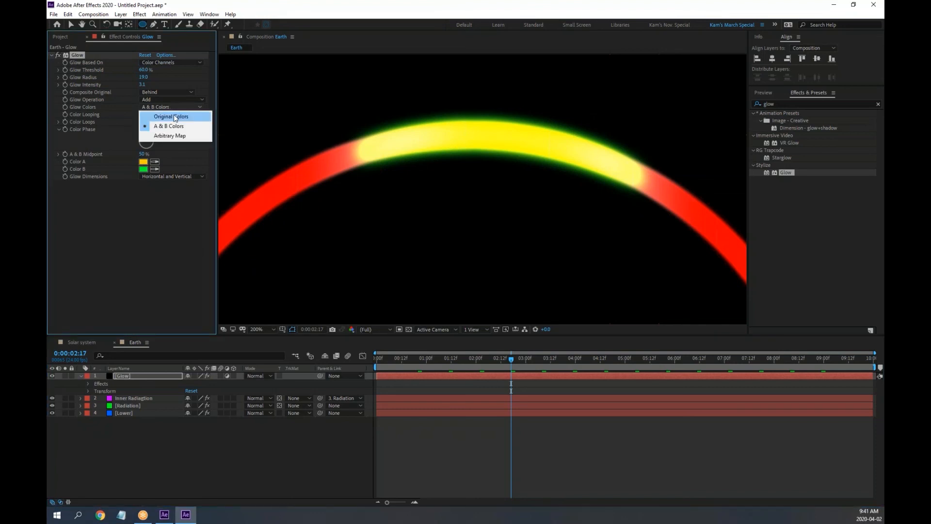
pyautogui.click(176, 117)
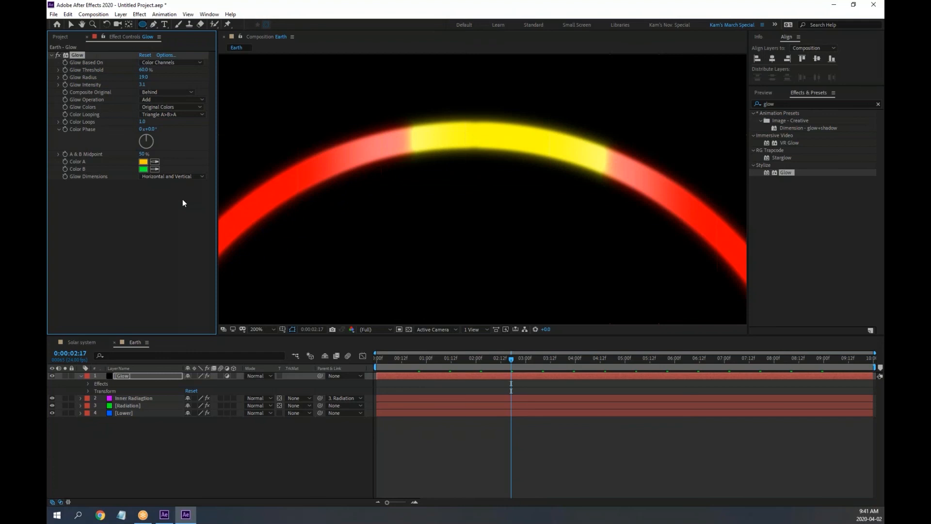
pyautogui.click(169, 118)
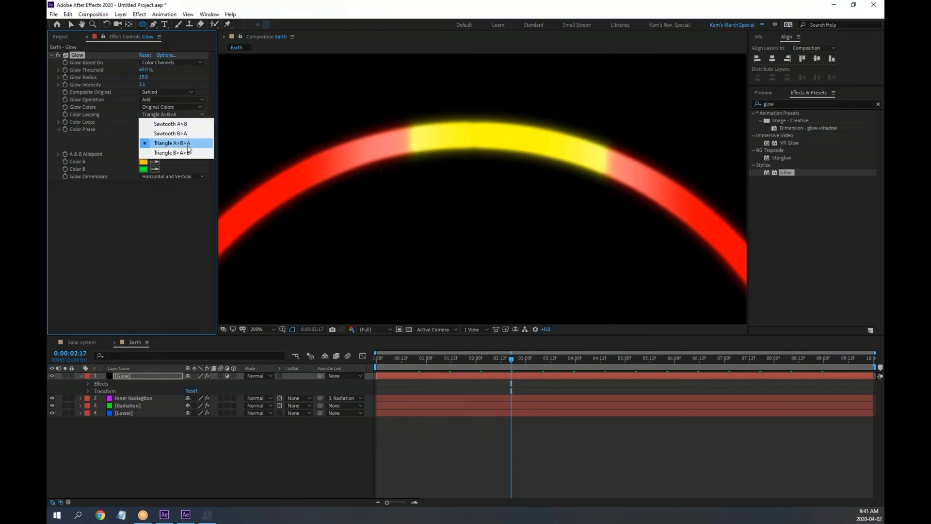
pyautogui.click(187, 146)
pyautogui.click(178, 108)
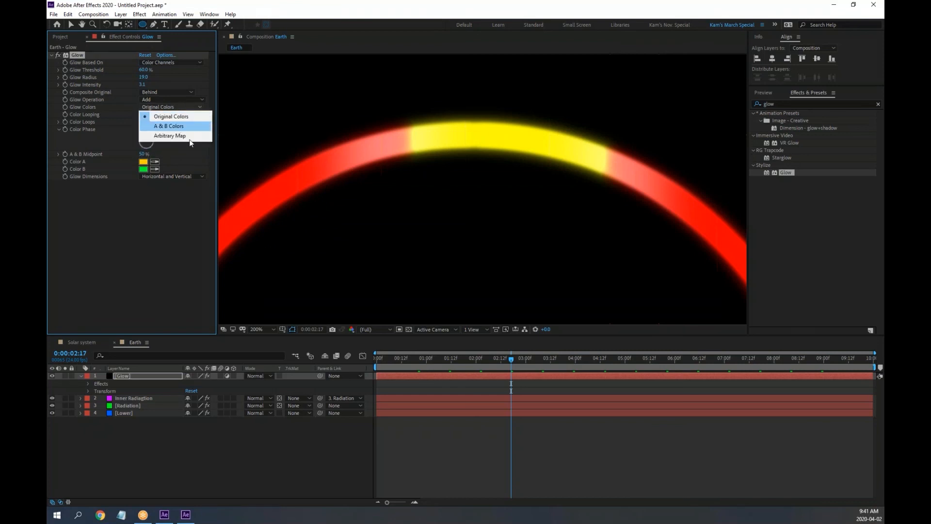
pyautogui.click(189, 218)
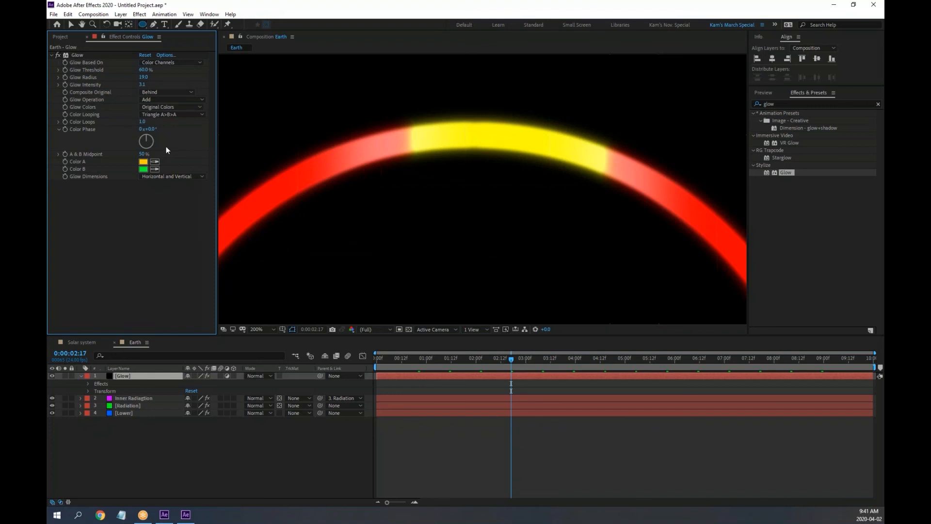
# Step: Try rotating the Glow effect's Color Phase, and reset it to 0 degrees
pyautogui.moveTo(154, 144); pyautogui.dragTo(150, 143)
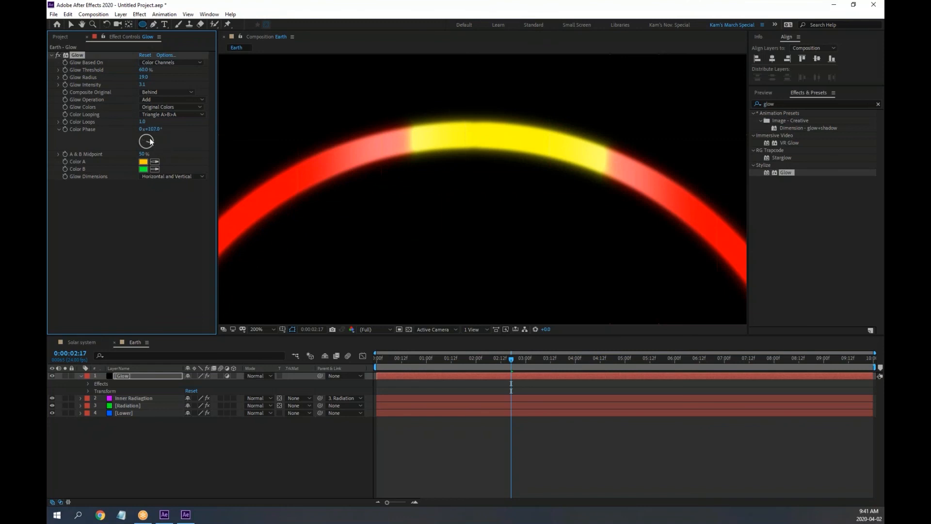
pyautogui.moveTo(148, 144); pyautogui.dragTo(150, 136)
pyautogui.click(160, 130)
pyautogui.write('0')
pyautogui.press('Tab')
pyautogui.click(154, 208)
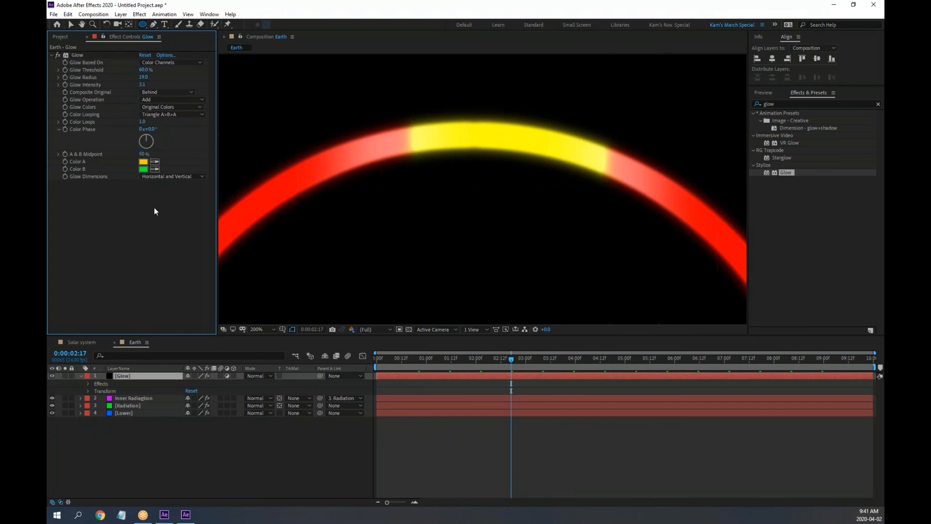
# Step: Try Horizontal and Vertical separately for the Glow effect's Glow Dimensions, and return it to Horizontal and Vertical
pyautogui.click(175, 177)
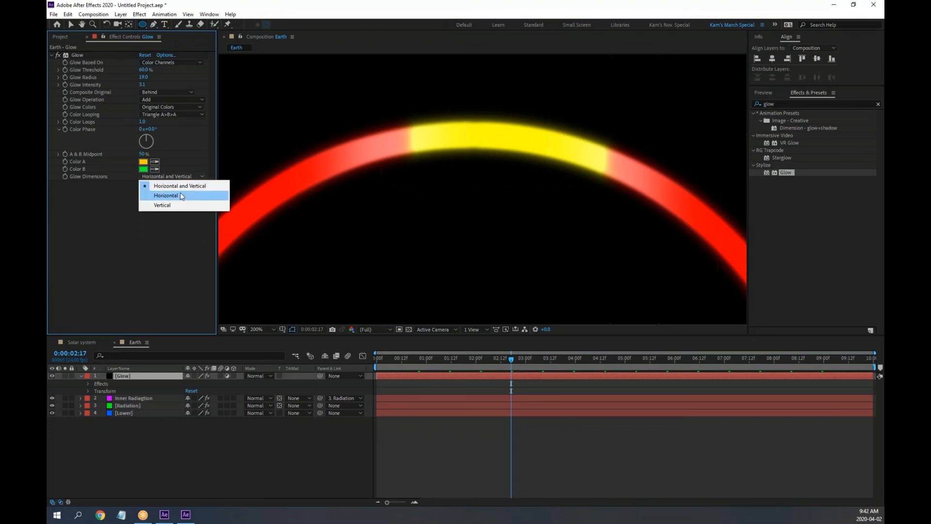
pyautogui.click(181, 198)
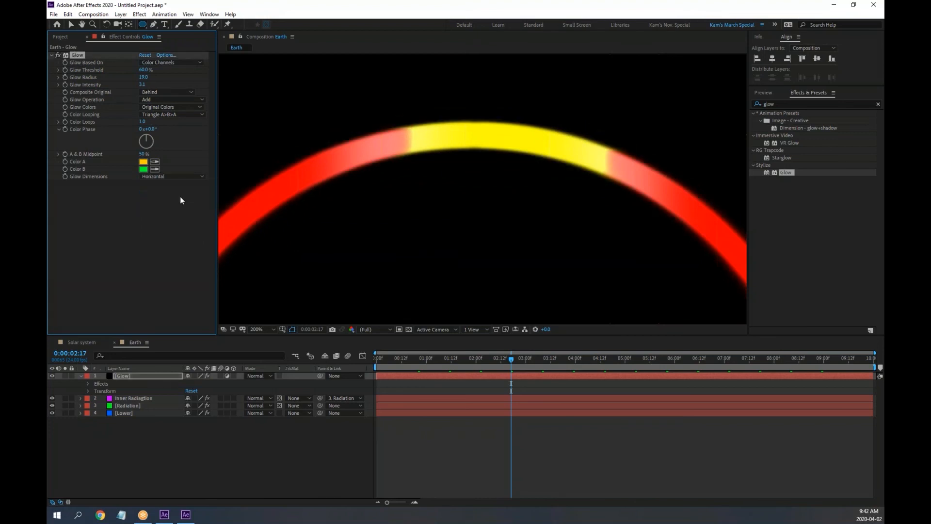
pyautogui.click(175, 176)
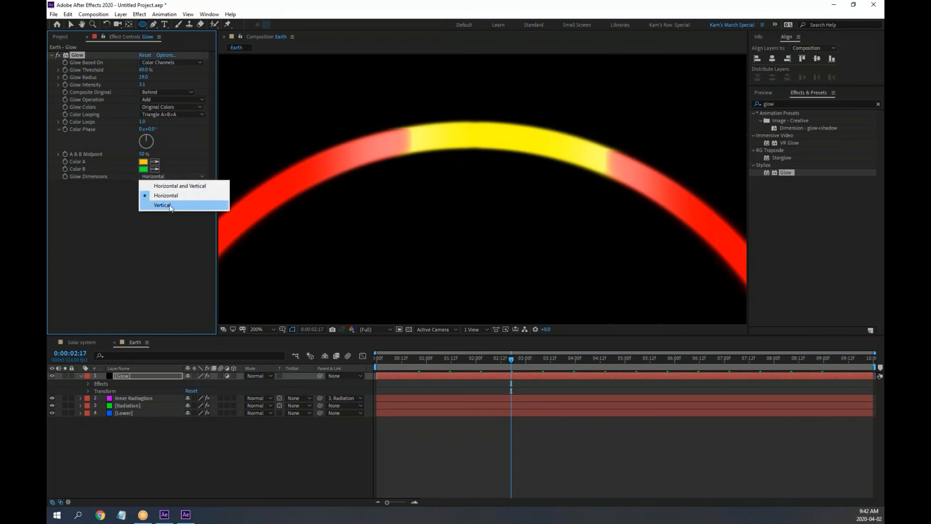
pyautogui.click(170, 206)
pyautogui.click(170, 176)
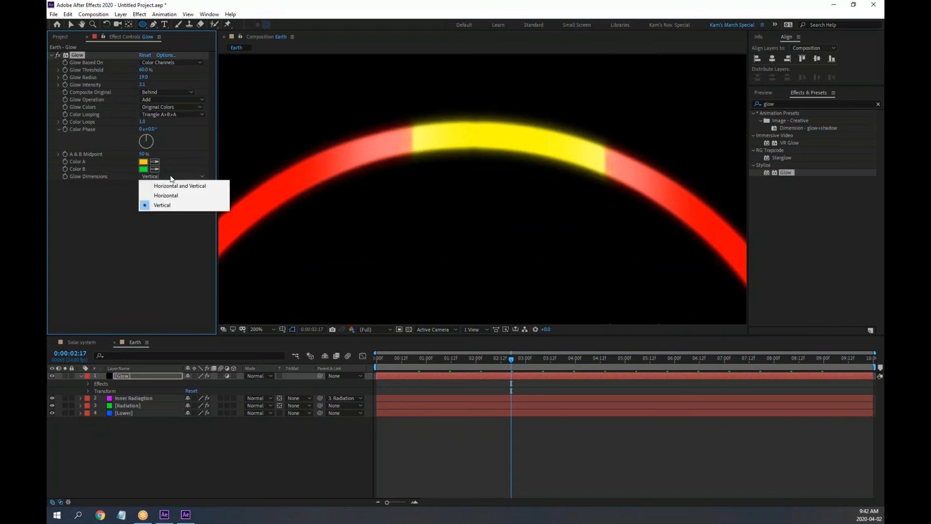
pyautogui.click(172, 187)
# Step: Play back the glowing ring animation with the whole composition in view, and stop it at 0:00:04:02
pyautogui.scroll(-4, 447, 194)
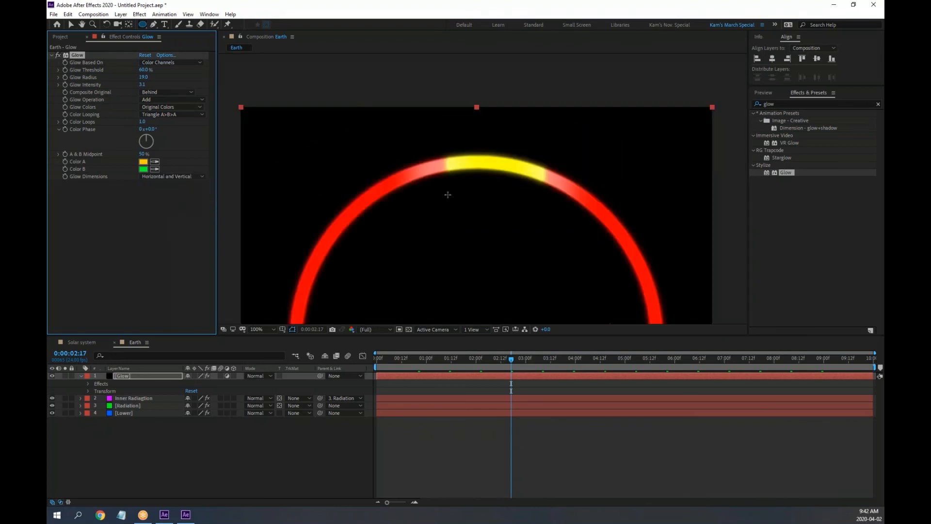
pyautogui.moveTo(479, 243); pyautogui.dragTo(456, 182)
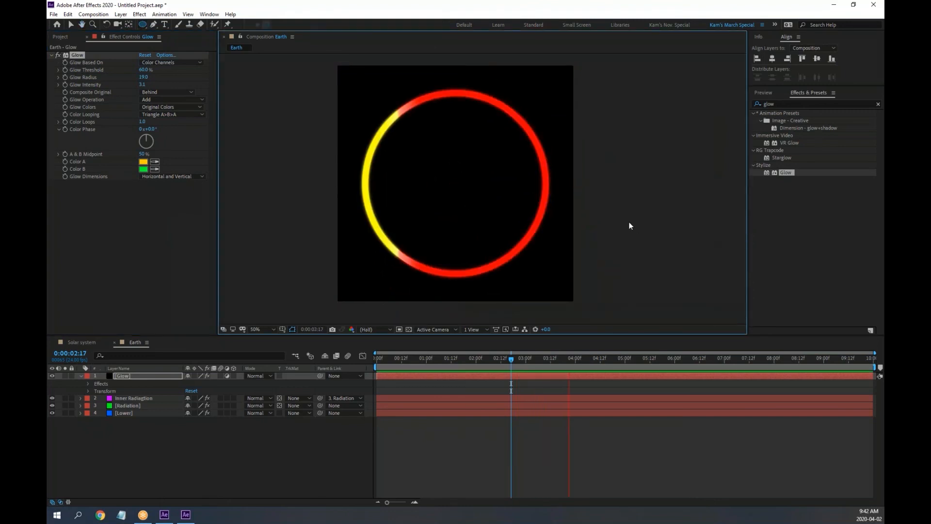
pyautogui.press('space')
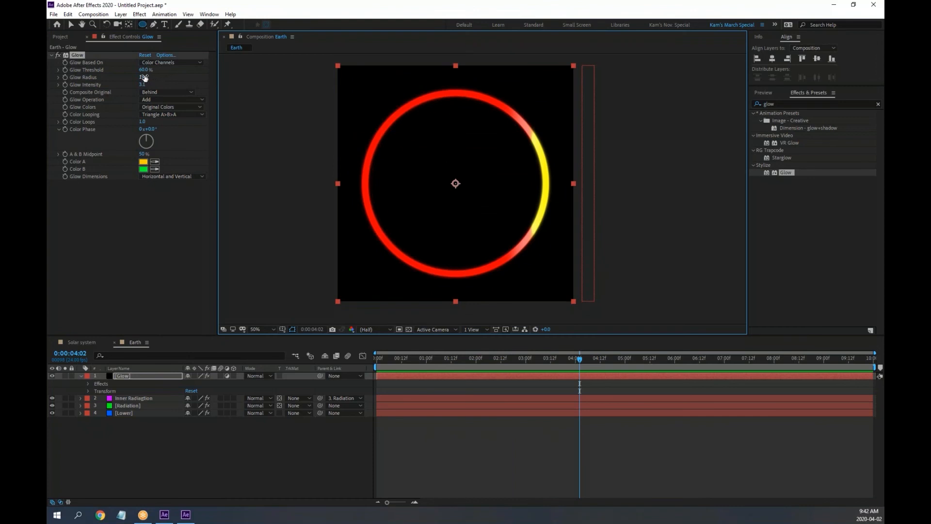
# Step: Set the Glow effect's Glow Radius to 48 and Glow Intensity to 5.2, with the current time at 0:00:02:15
pyautogui.moveTo(144, 77); pyautogui.dragTo(168, 81)
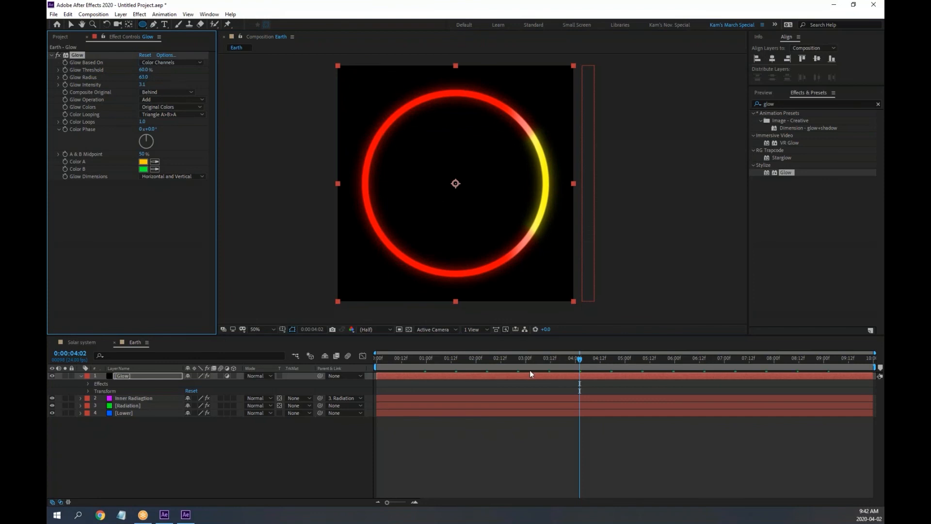
pyautogui.moveTo(517, 359); pyautogui.dragTo(509, 360)
pyautogui.scroll(2, 407, 162)
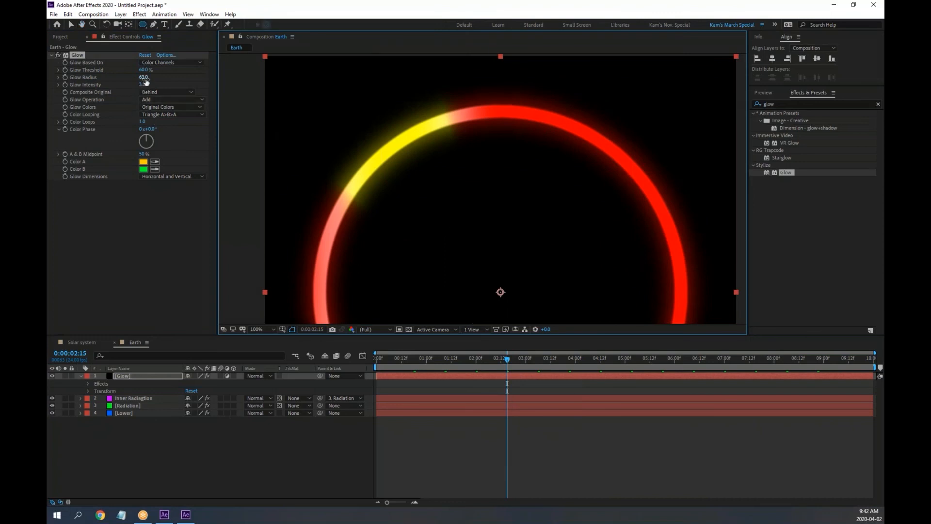
pyautogui.moveTo(143, 77)
pyautogui.mouseDown()
pyautogui.moveTo(131, 80)
pyautogui.moveTo(145, 85)
pyautogui.mouseUp()
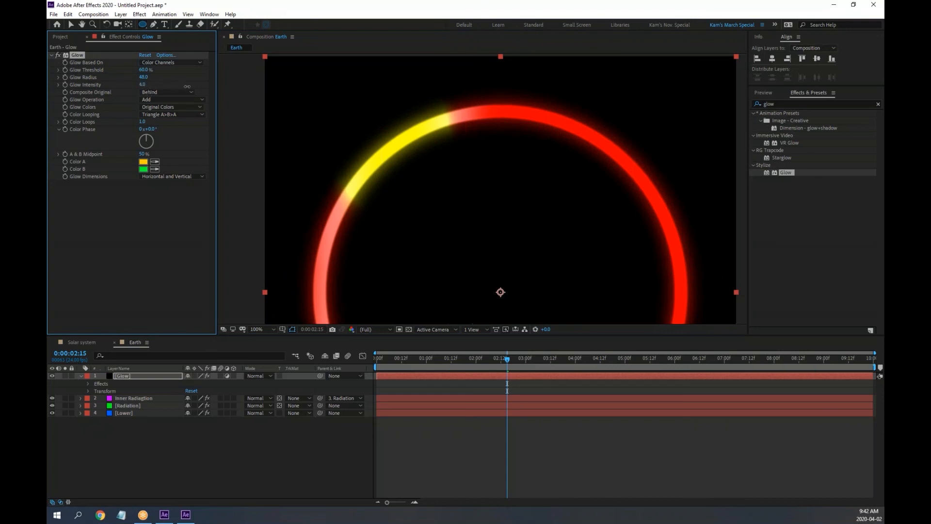
pyautogui.moveTo(216, 87); pyautogui.dragTo(222, 87)
# Step: Try a Glow Threshold of 100% and play back the ring animation from 0:00:00:20
pyautogui.moveTo(146, 72); pyautogui.dragTo(231, 72)
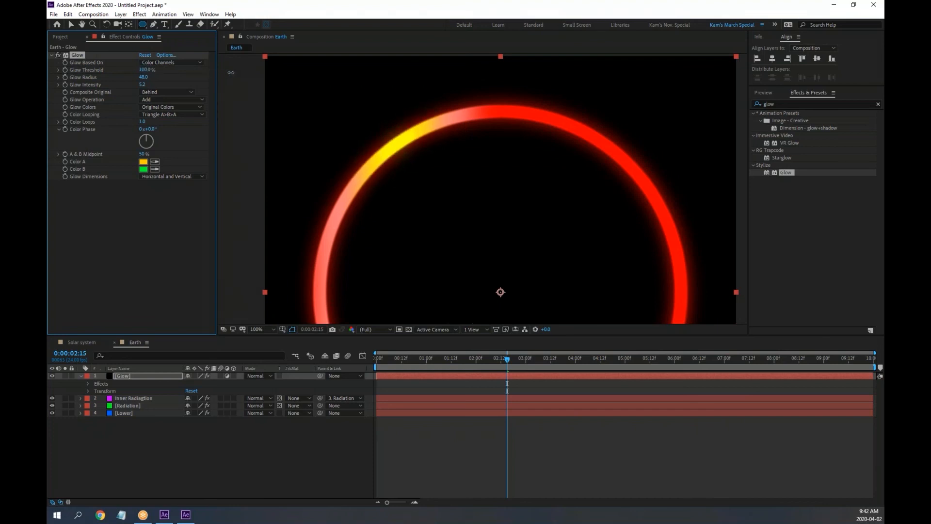
pyautogui.moveTo(235, 73)
pyautogui.mouseDown()
pyautogui.moveTo(213, 72)
pyautogui.moveTo(245, 73)
pyautogui.mouseUp()
pyautogui.moveTo(496, 358); pyautogui.dragTo(418, 359)
pyautogui.press(',')
pyautogui.press(',')
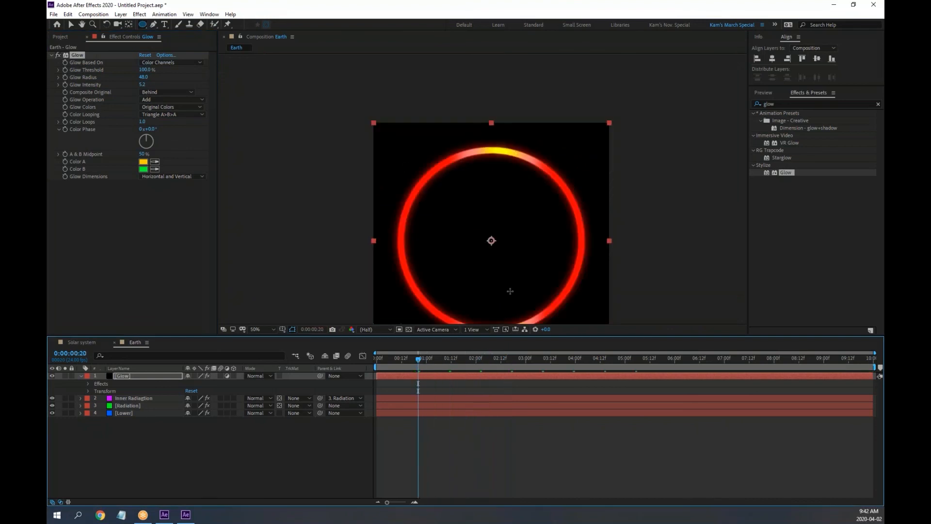
pyautogui.press('space')
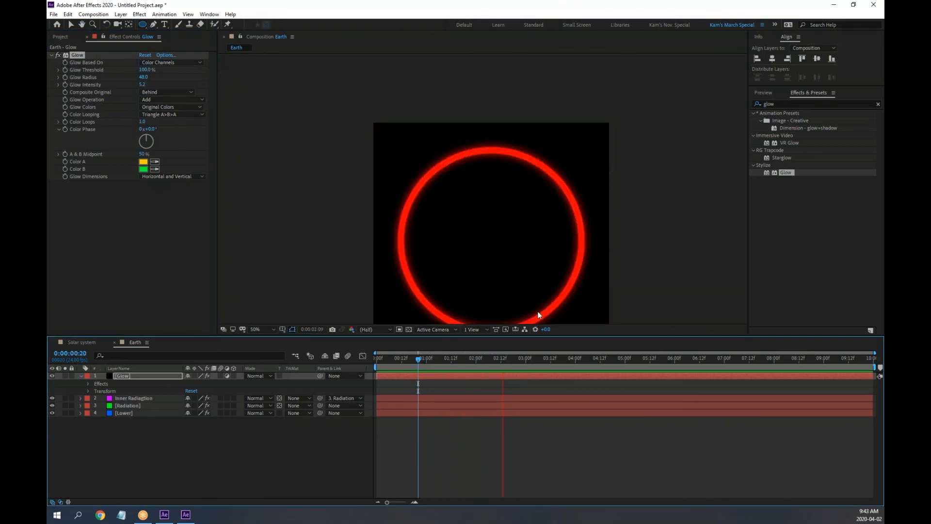
pyautogui.press('space')
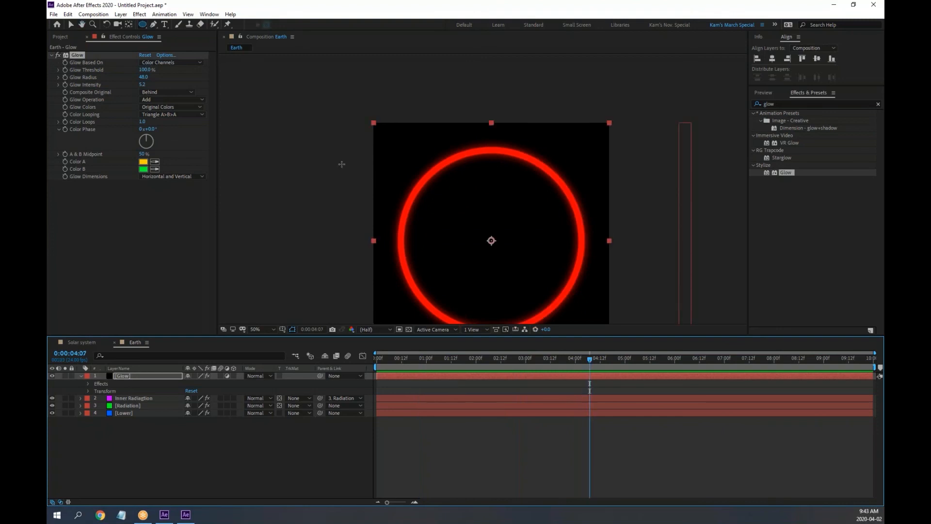
# Step: Try Glow Threshold values of 92.9% and 90.6%, playing back the ring animation after each change
pyautogui.moveTo(144, 71); pyautogui.dragTo(140, 69)
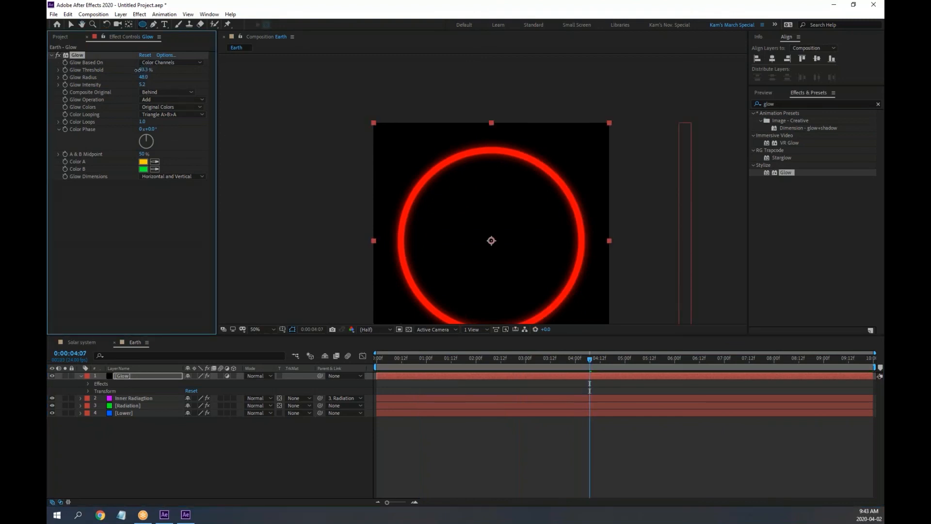
pyautogui.press('space')
pyautogui.press('space')
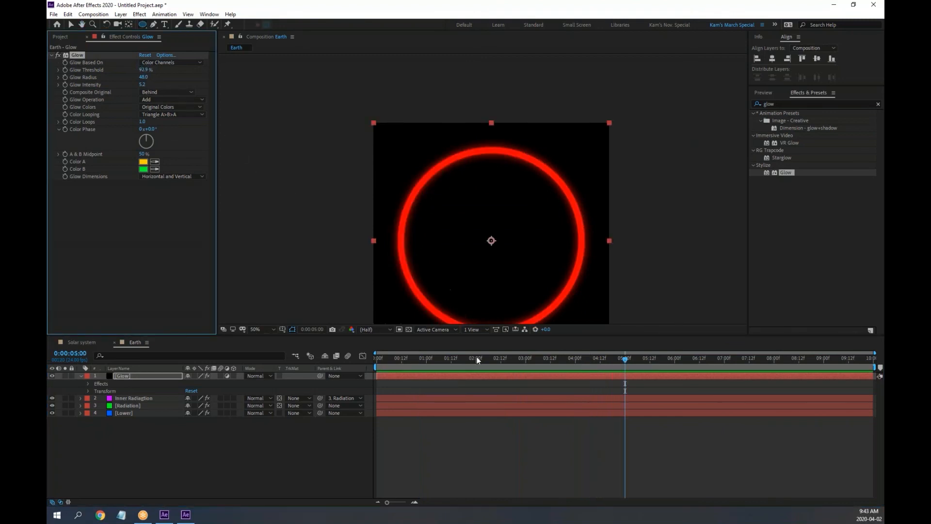
pyautogui.moveTo(472, 360); pyautogui.dragTo(446, 359)
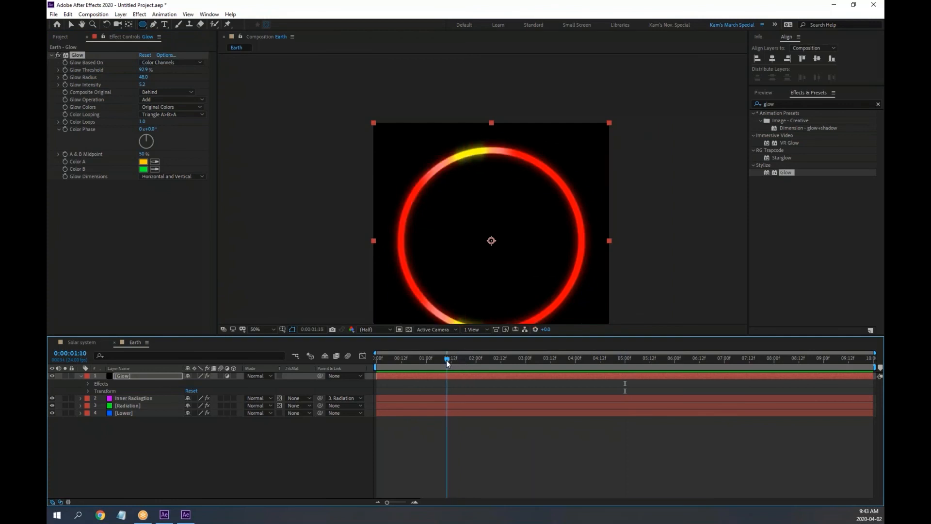
pyautogui.moveTo(143, 70)
pyautogui.mouseDown()
pyautogui.moveTo(135, 69)
pyautogui.moveTo(146, 70)
pyautogui.mouseUp()
pyautogui.press('space')
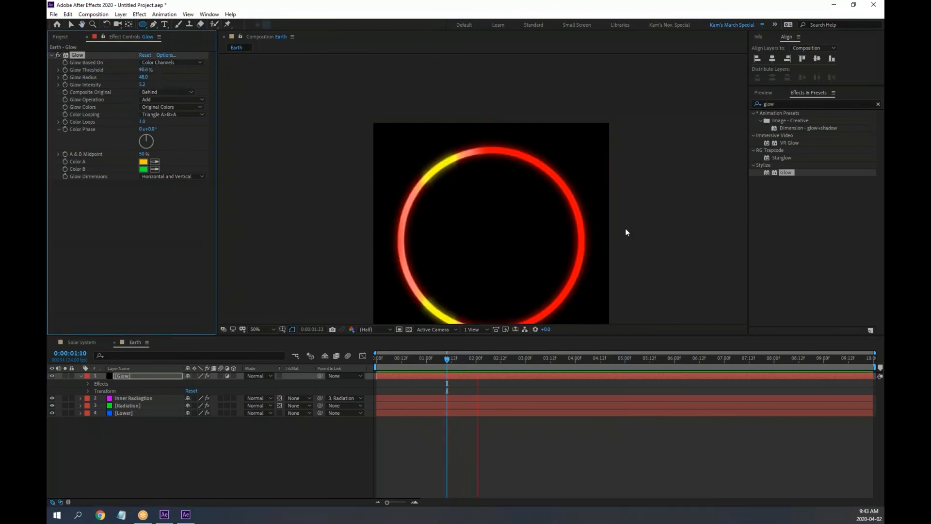
pyautogui.press('space')
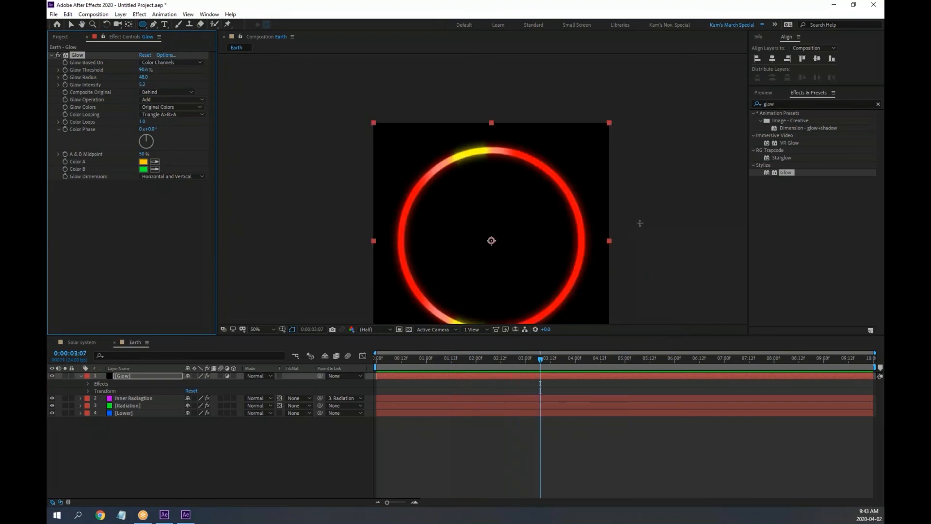
pyautogui.moveTo(637, 217); pyautogui.dragTo(636, 171)
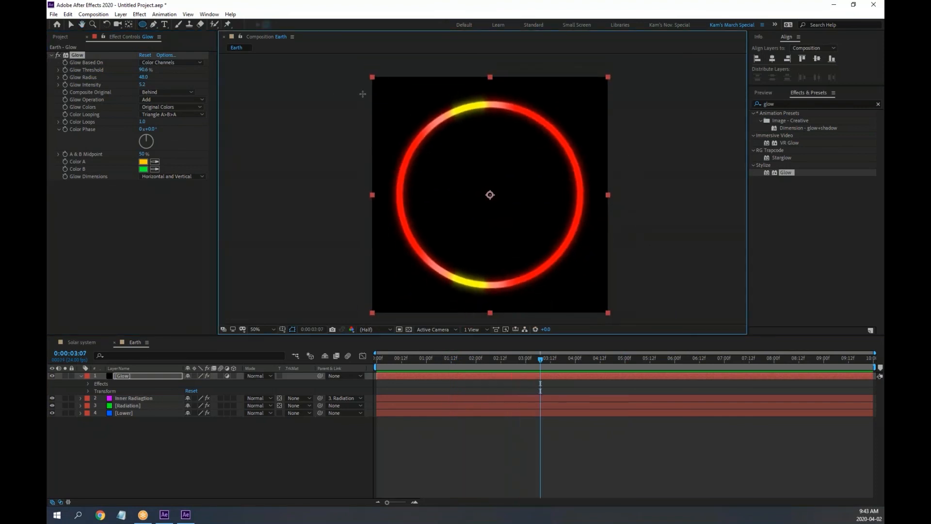
# Step: Set the Glow effect's Glow Threshold to 86.7% and play back the animation, stopping at 0:00:06:19
pyautogui.moveTo(145, 72)
pyautogui.mouseDown()
pyautogui.moveTo(172, 74)
pyautogui.moveTo(161, 79)
pyautogui.mouseUp()
pyautogui.press('space')
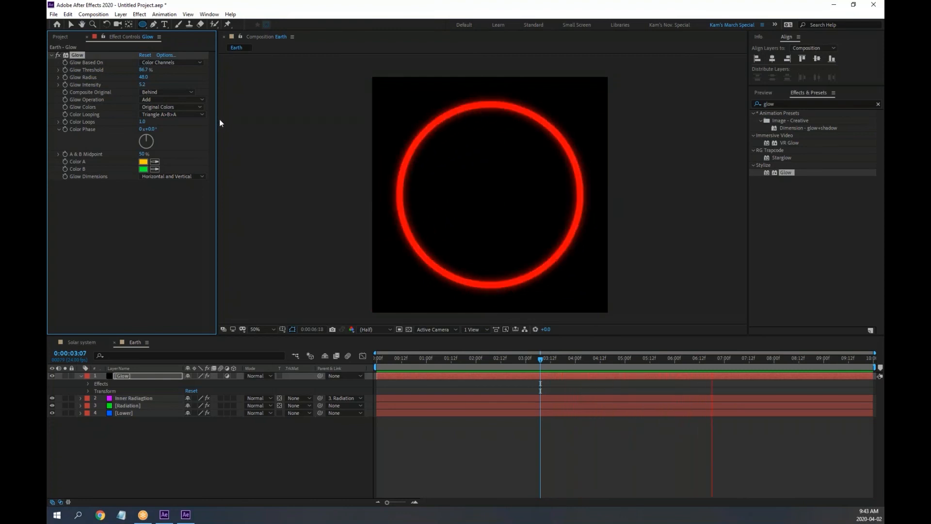
pyautogui.press('space')
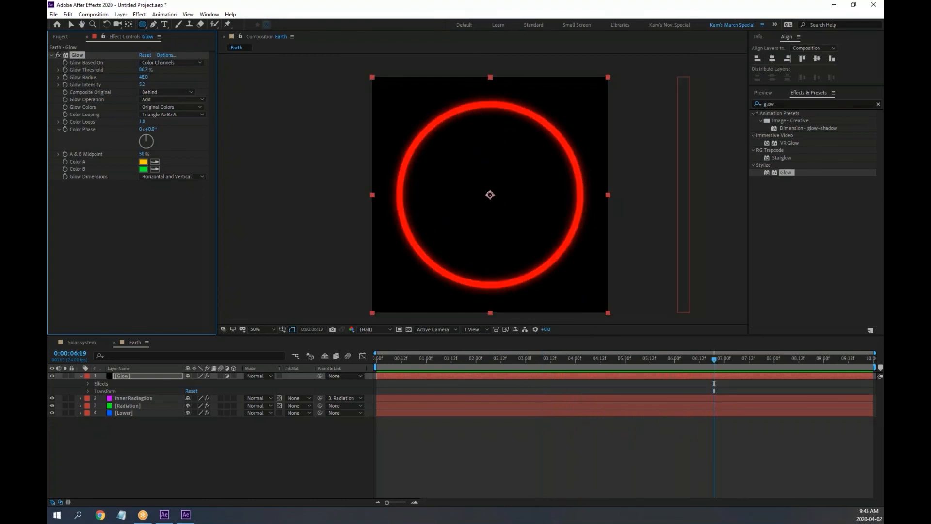
# Step: Save the project as "My solar system" in the After Effects Adv comp folder inside Eliquo Online on the Desktop
pyautogui.click(54, 14)
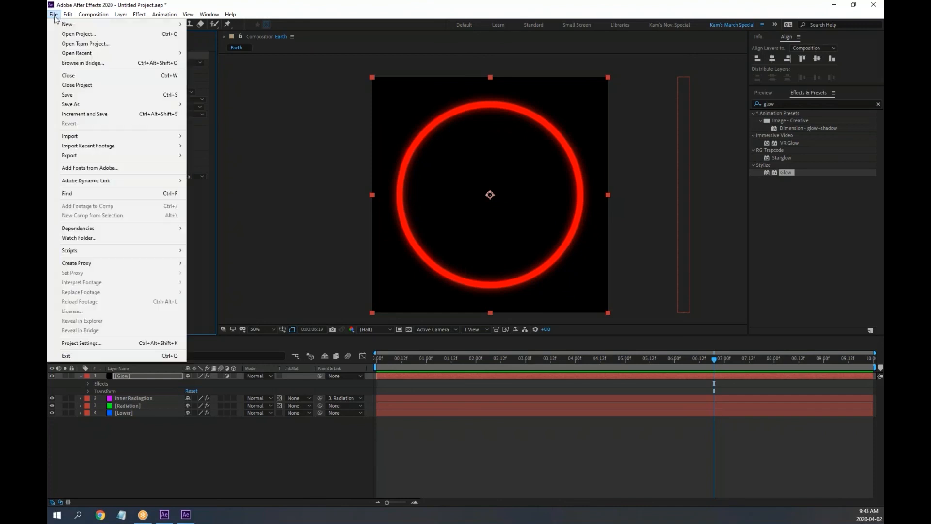
pyautogui.moveTo(98, 105)
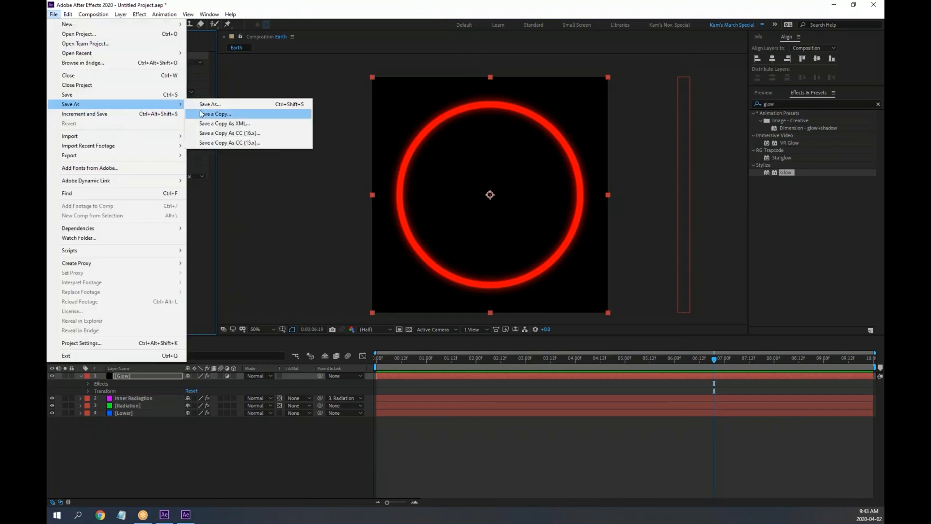
pyautogui.click(224, 106)
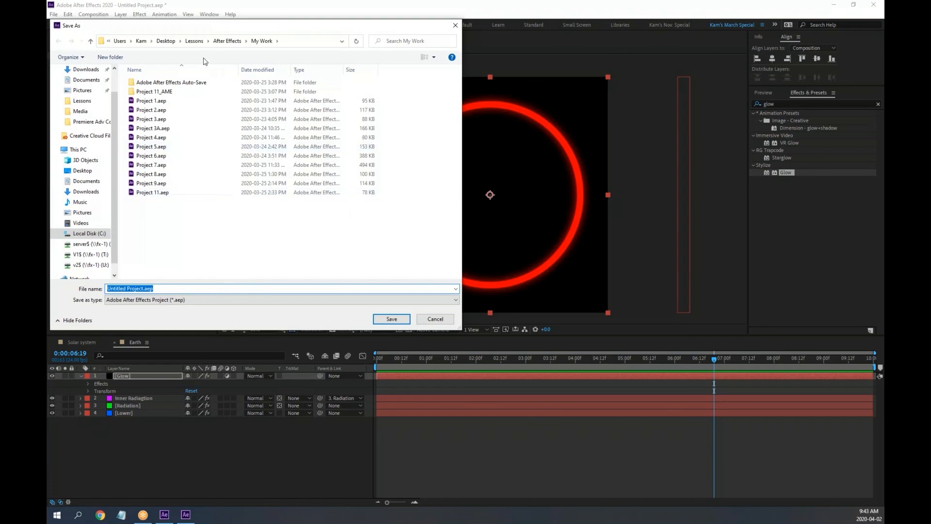
pyautogui.click(197, 42)
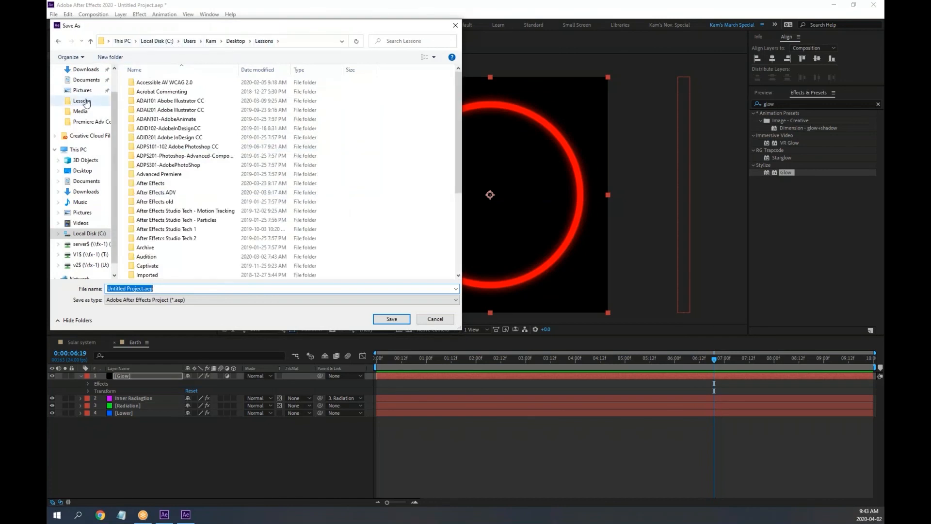
pyautogui.click(94, 170)
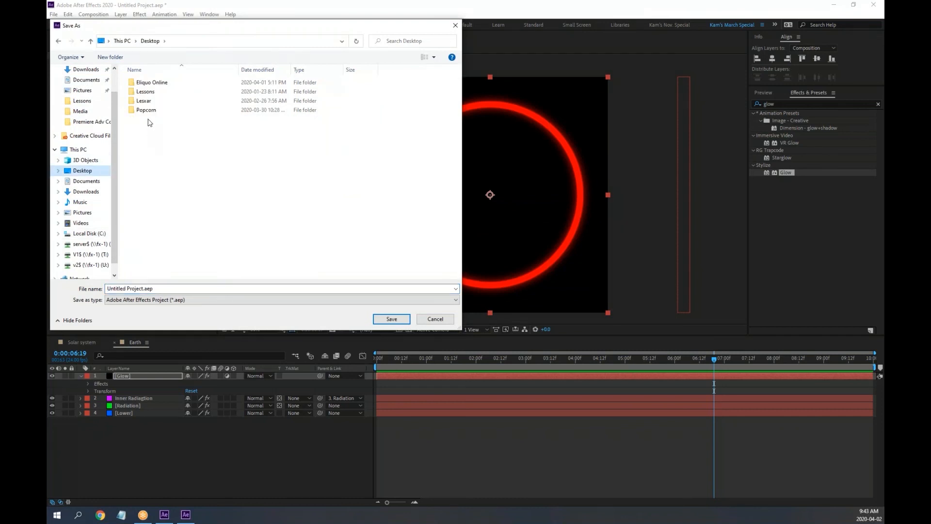
pyautogui.doubleClick(152, 82)
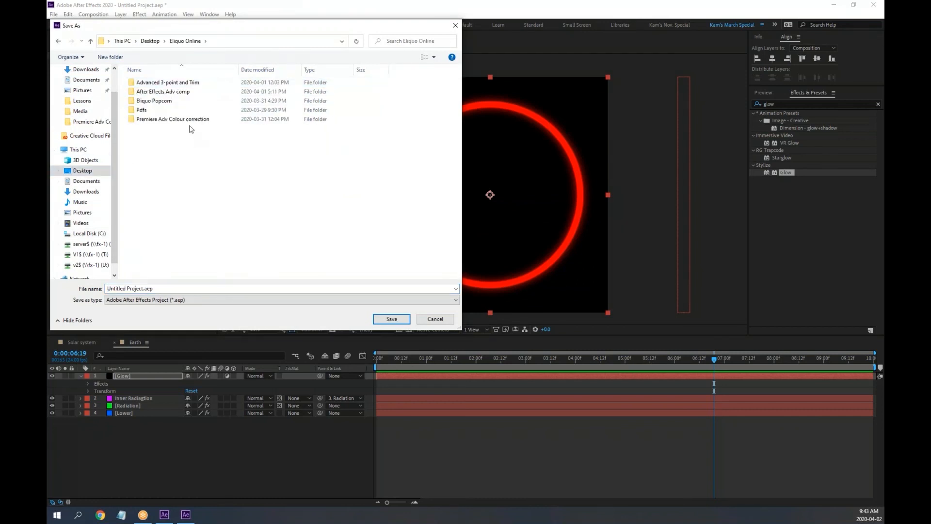
pyautogui.doubleClick(183, 92)
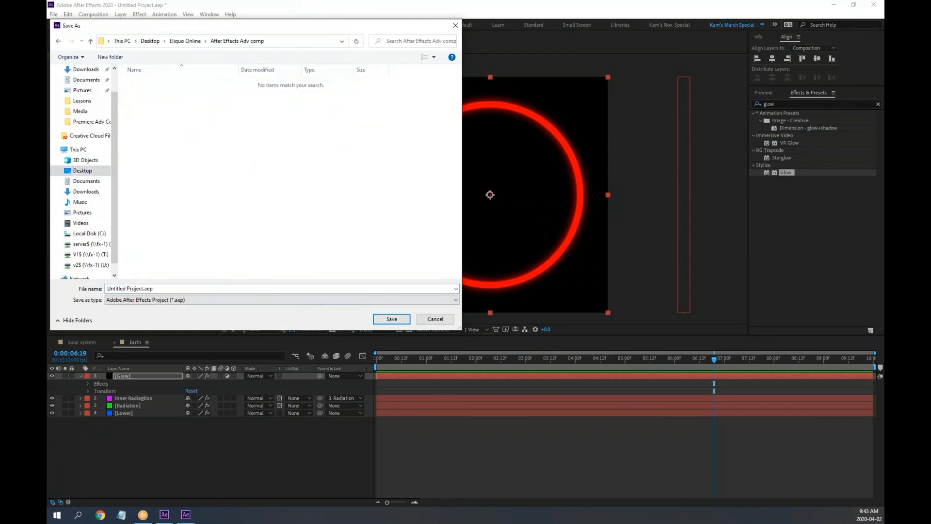
pyautogui.click(162, 286)
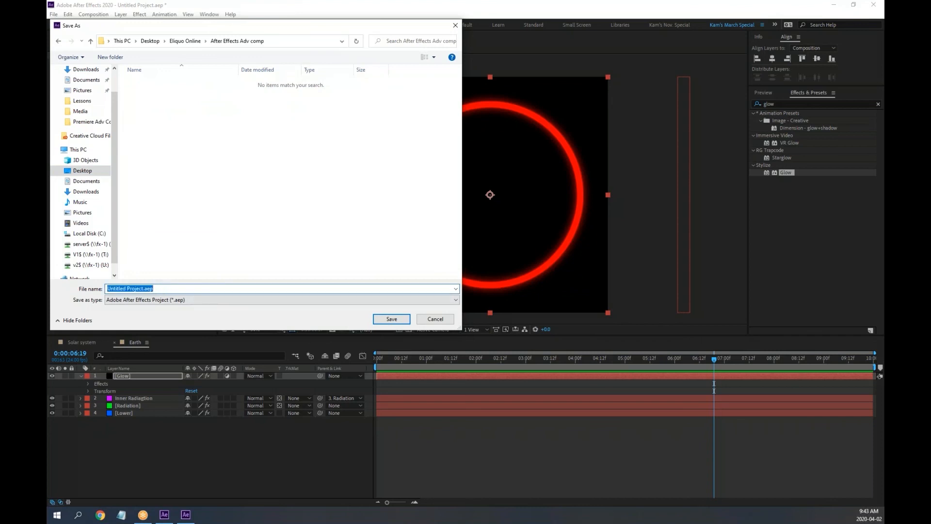
pyautogui.write('My solar system')
pyautogui.press('Return')
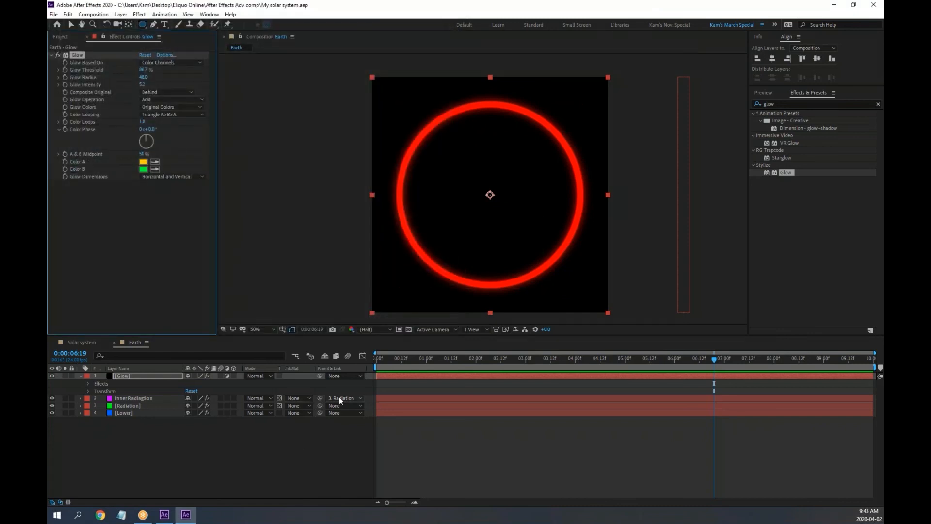
# Step: Move the current time to 0:00:00:04 and collapse the Glow layer's properties
pyautogui.moveTo(400, 358); pyautogui.dragTo(389, 358)
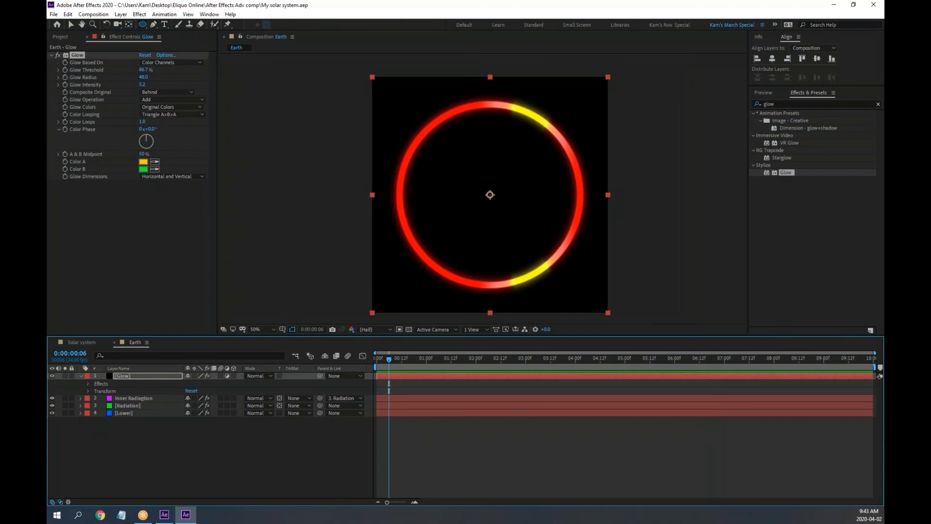
pyautogui.moveTo(391, 358)
pyautogui.mouseDown()
pyautogui.moveTo(380, 357)
pyautogui.moveTo(407, 363)
pyautogui.moveTo(385, 362)
pyautogui.mouseUp()
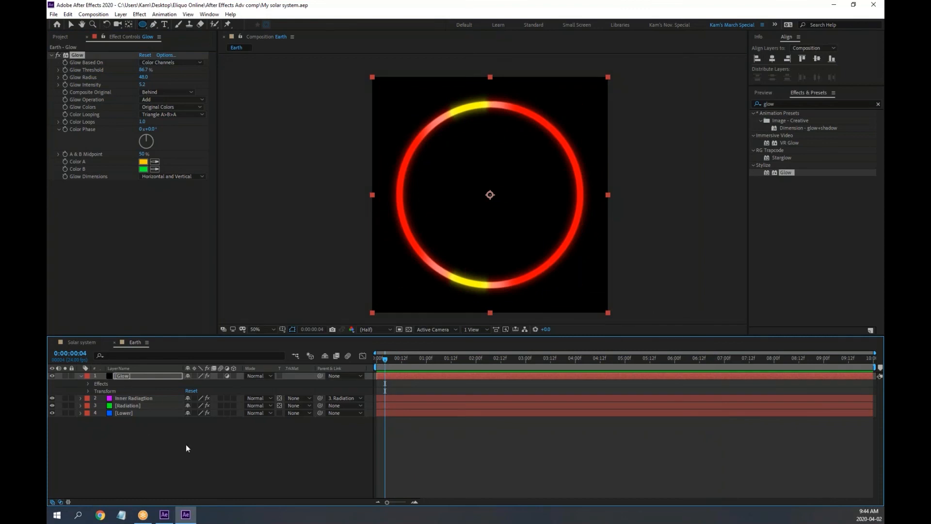
pyautogui.click(80, 376)
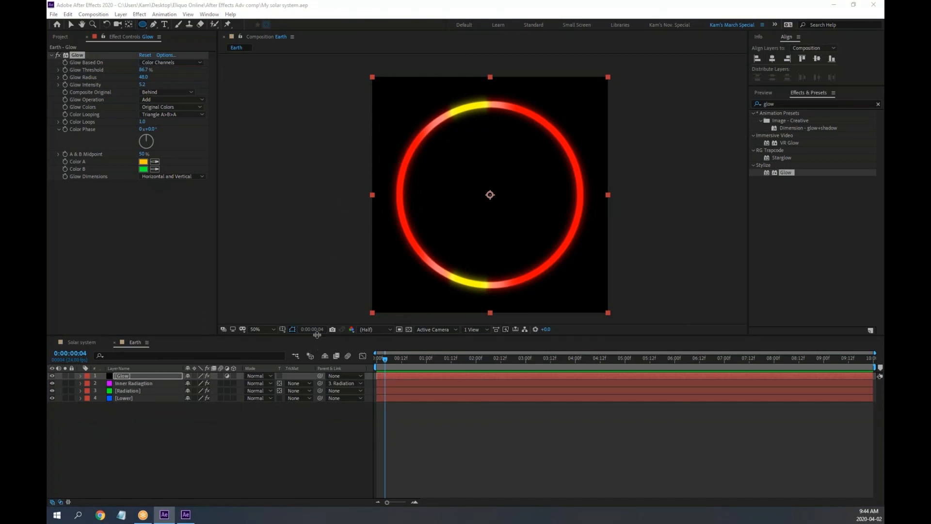
# Step: Create a new composition named Moon, keeping the 1080 x 1080 px size, 24 fps and 10-second duration
pyautogui.click(95, 14)
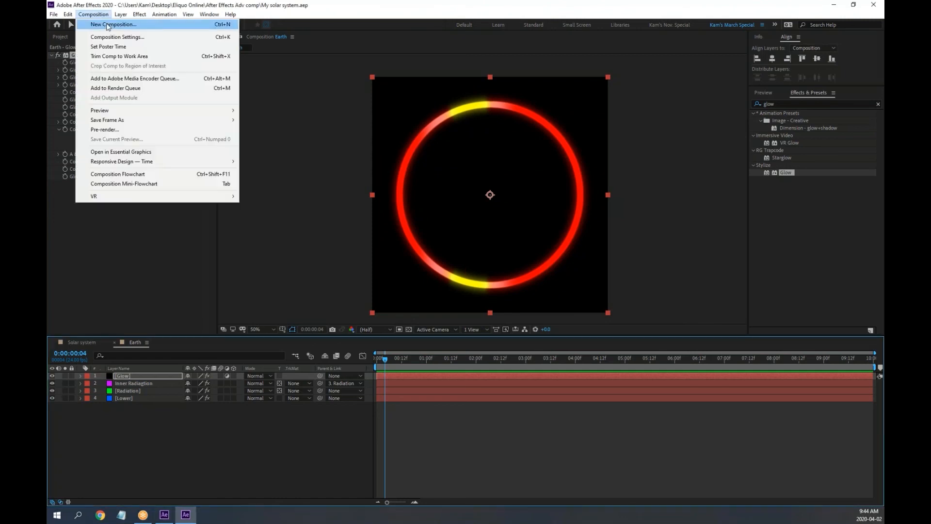
pyautogui.click(108, 24)
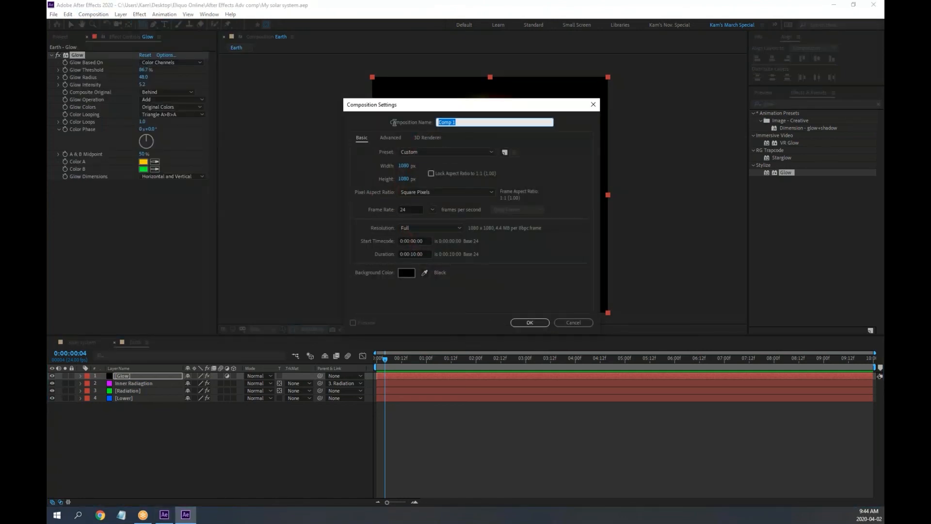
pyautogui.write('Moon')
pyautogui.press('Return')
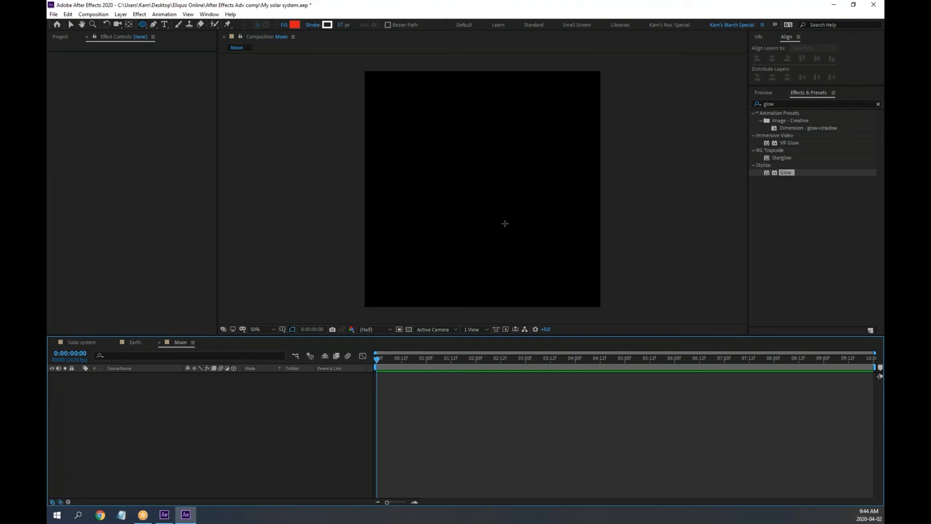
# Step: Create a medium blue solid named Moon Base in the Moon composition, keeping the 1080 x 1080 px size
pyautogui.rightClick(212, 423)
pyautogui.moveTo(269, 328)
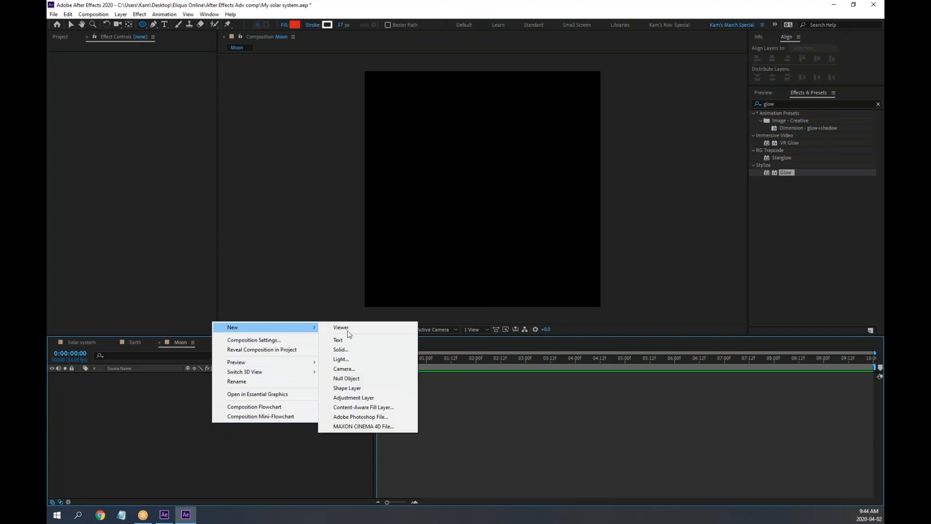
pyautogui.click(342, 349)
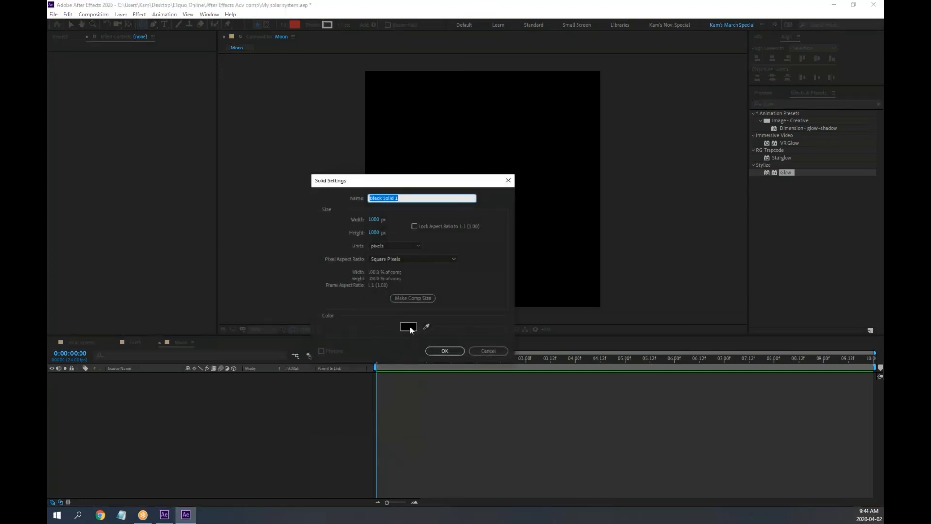
pyautogui.click(409, 327)
pyautogui.click(175, 251)
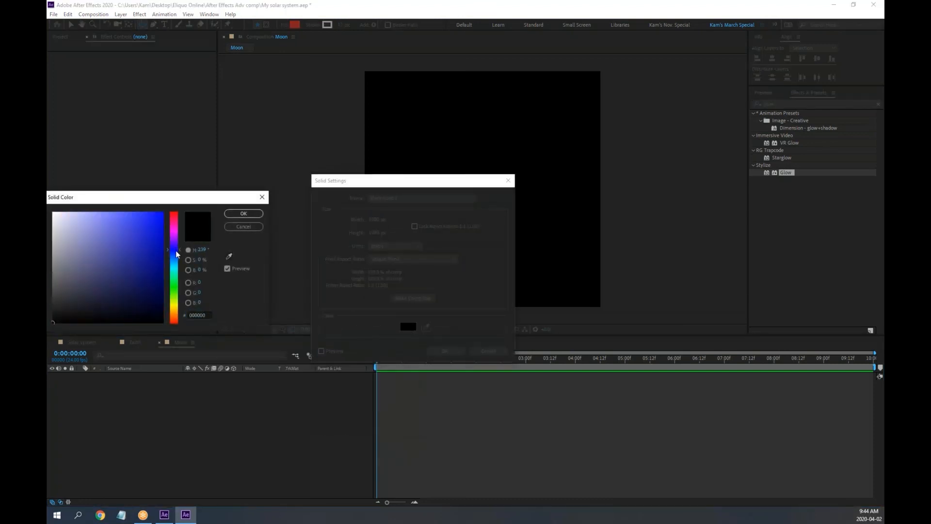
pyautogui.click(176, 251)
pyautogui.moveTo(150, 218); pyautogui.dragTo(114, 213)
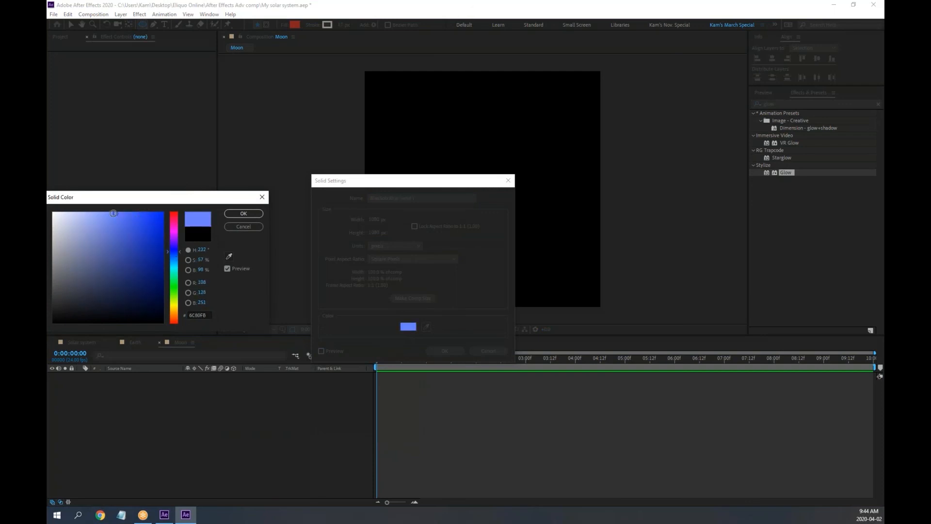
pyautogui.click(243, 213)
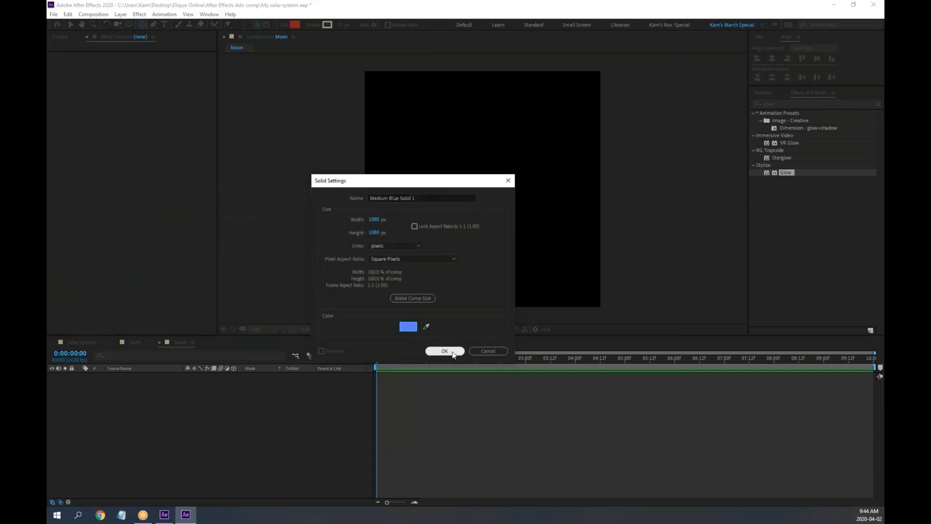
pyautogui.click(422, 199)
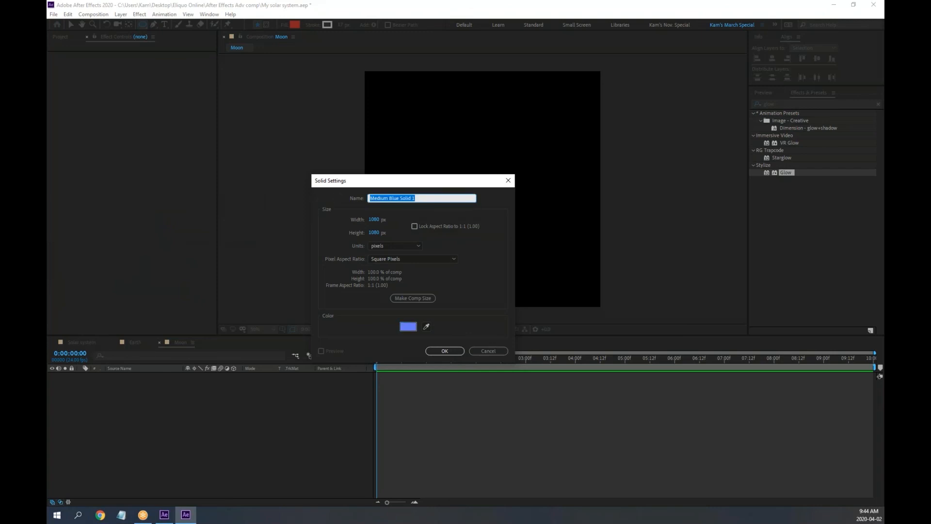
pyautogui.write('Moon Base')
pyautogui.press('Return')
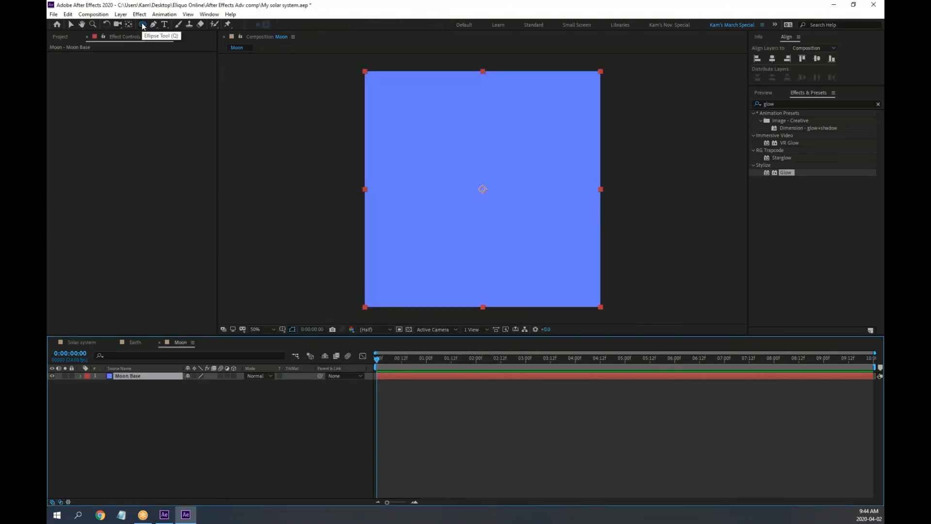
# Step: Draw a large circular mask on the Moon Base layer, filling most of the composition
pyautogui.hotkey('alt', 'Tab')
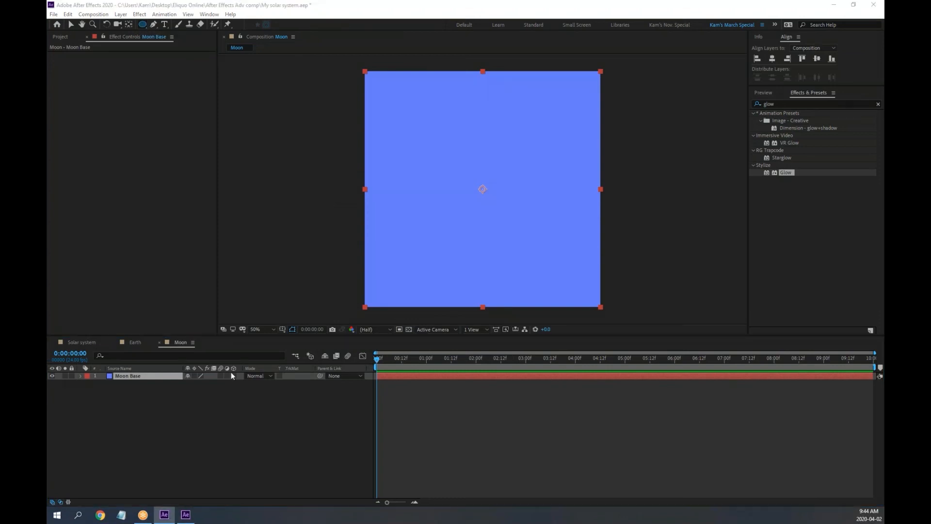
pyautogui.hotkey('alt', 'Tab')
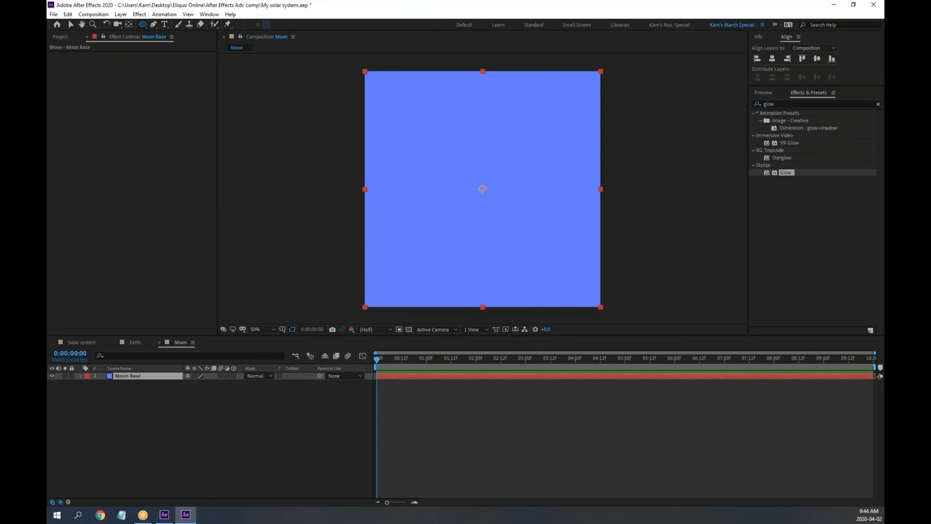
pyautogui.click(129, 377)
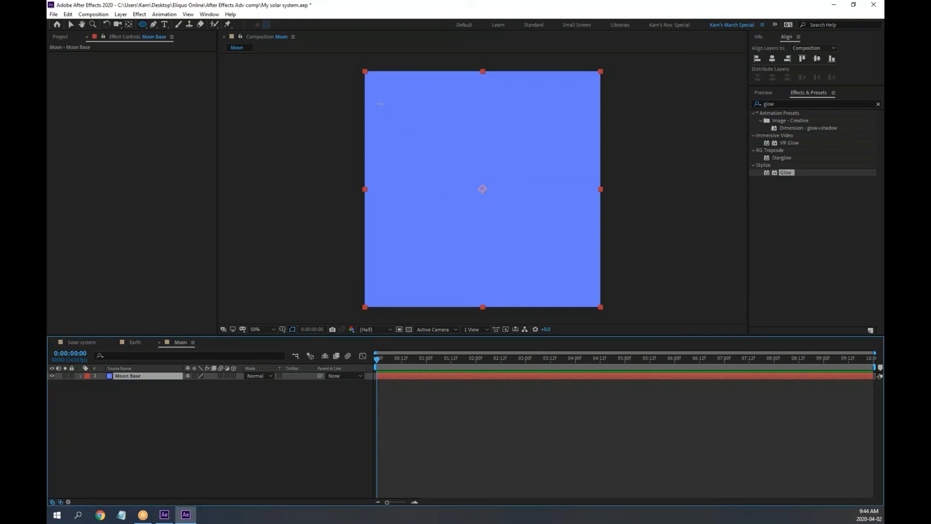
pyautogui.moveTo(372, 96); pyautogui.dragTo(573, 253)
# Step: Center the masked Moon Base layer horizontally and vertically in the composition
pyautogui.press('space')
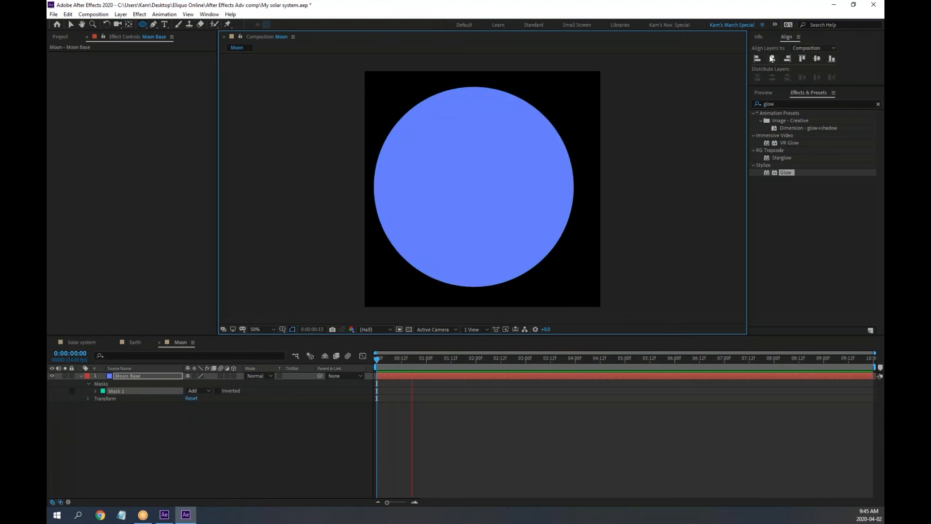
pyautogui.click(772, 58)
pyautogui.click(816, 58)
pyautogui.press('space')
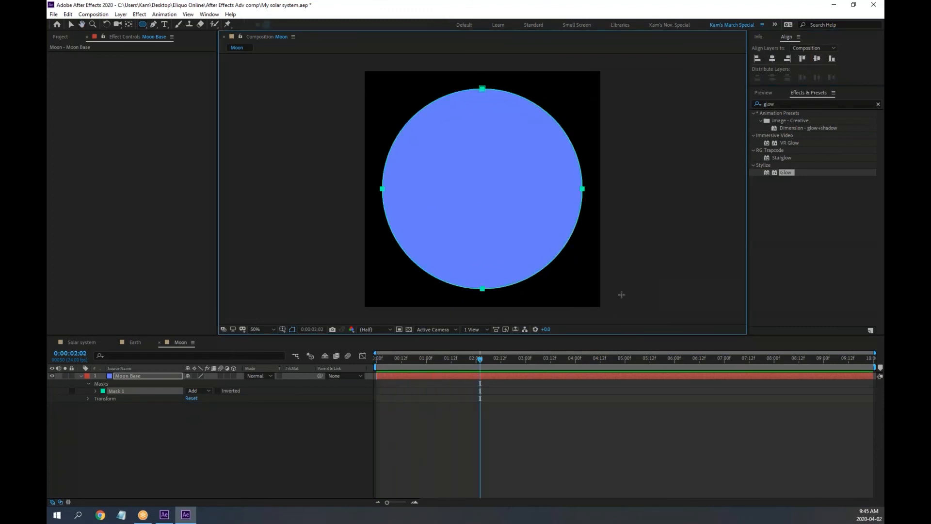
pyautogui.click(816, 59)
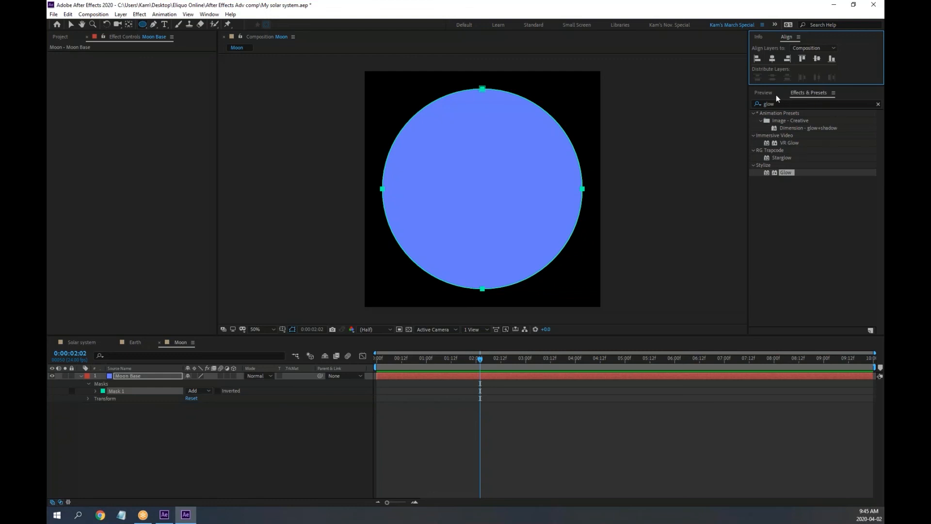
pyautogui.click(762, 93)
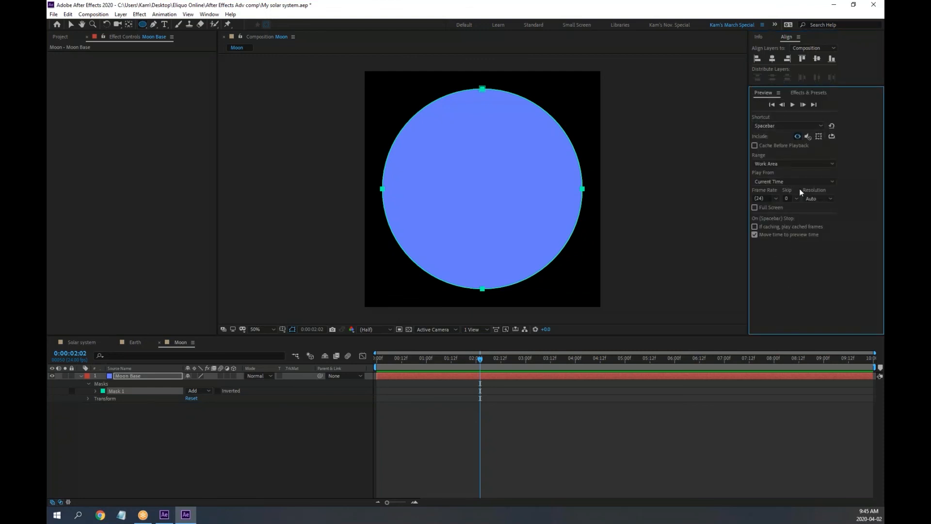
pyautogui.click(809, 93)
pyautogui.click(759, 37)
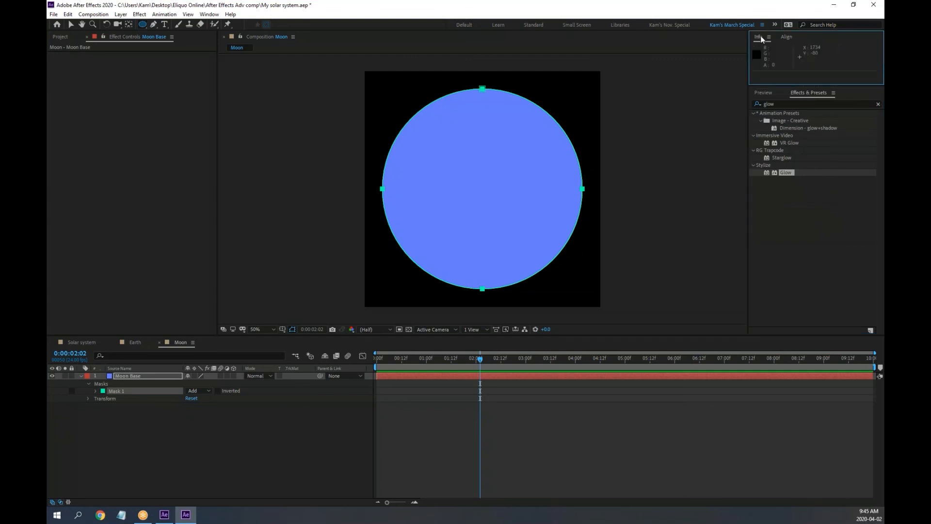
pyautogui.click(786, 37)
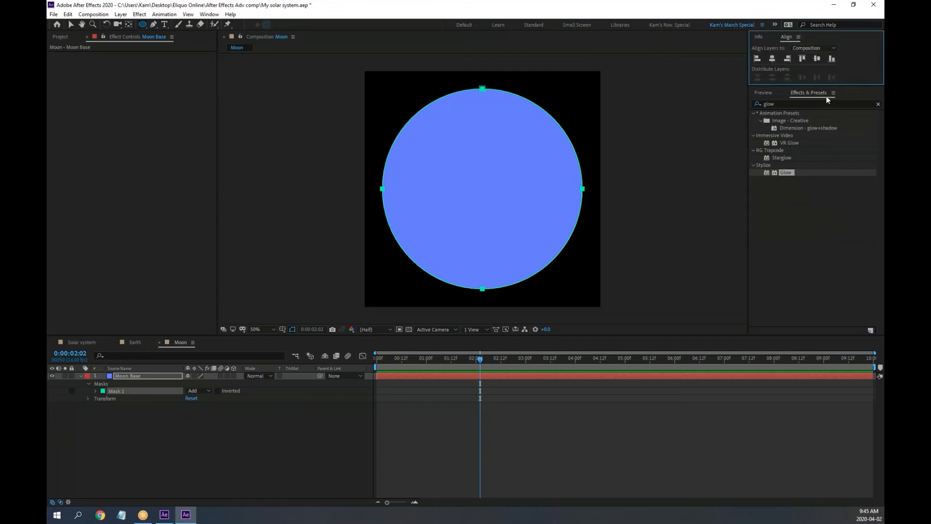
pyautogui.click(209, 14)
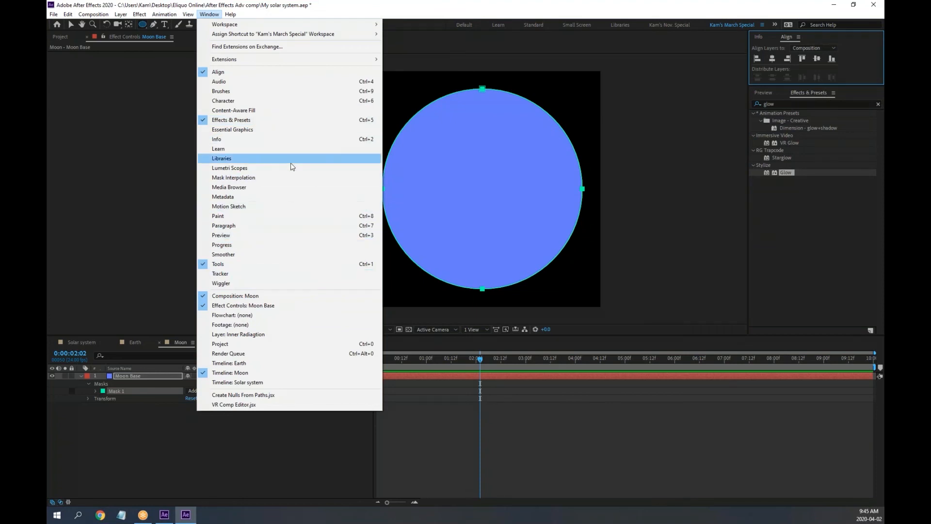
pyautogui.click(640, 20)
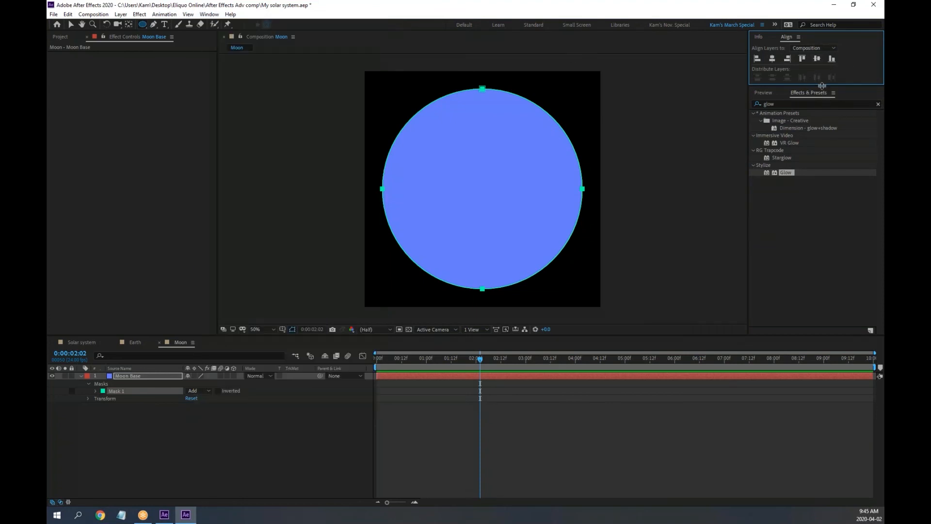
pyautogui.moveTo(821, 85); pyautogui.dragTo(823, 96)
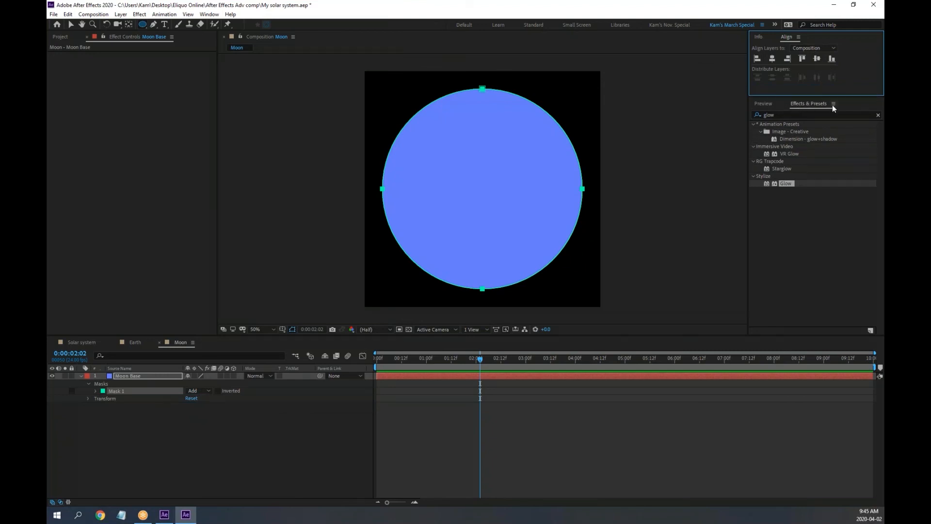
pyautogui.click(139, 14)
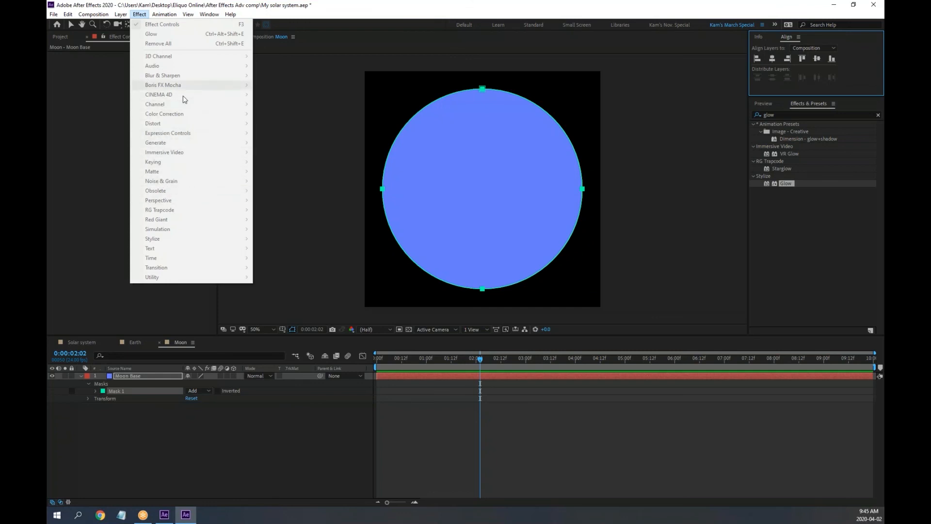
pyautogui.click(639, 14)
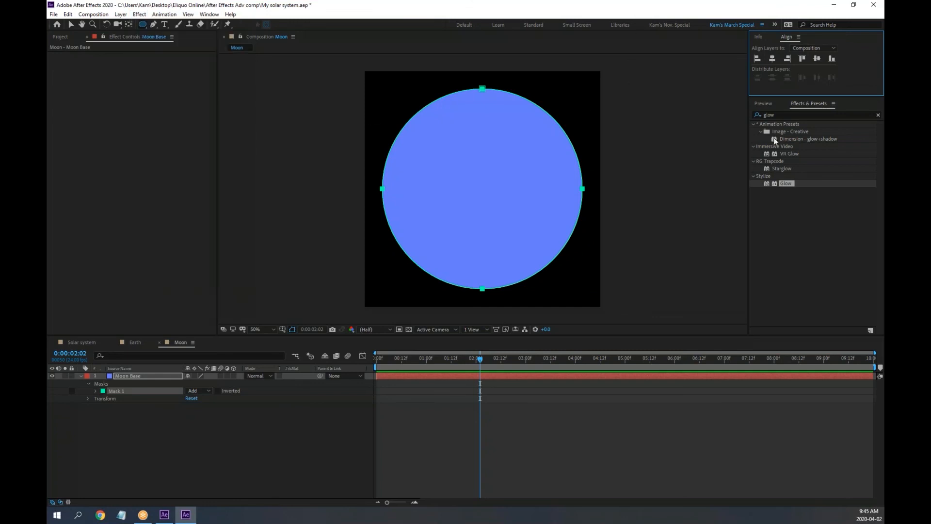
# Step: Clear the glow search term so that all effect categories are listed
pyautogui.click(777, 115)
pyautogui.doubleClick(776, 115)
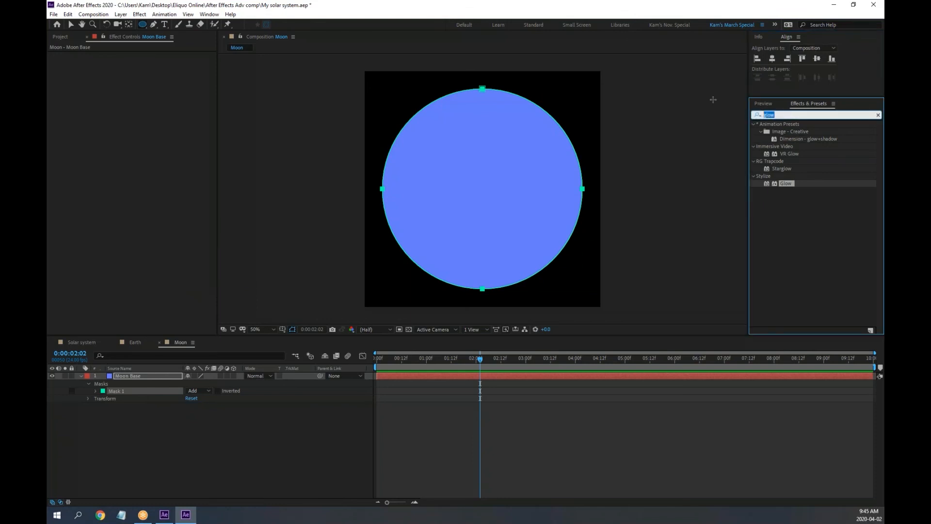
pyautogui.press('BackSpace')
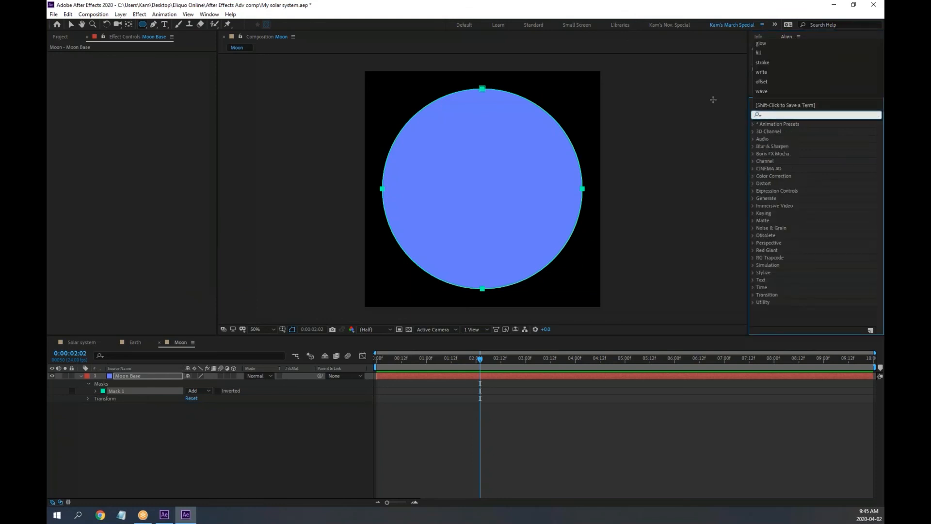
pyautogui.click(782, 136)
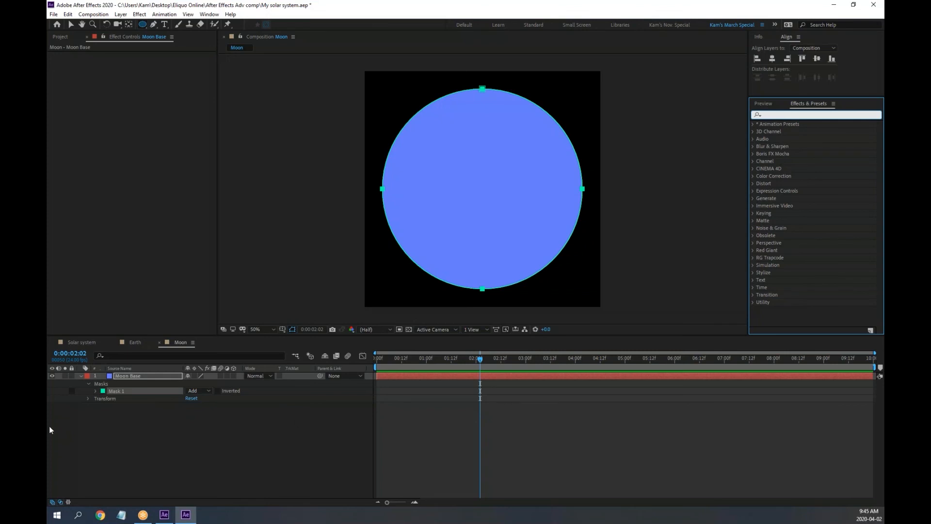
# Step: Apply the Generate Stroke effect to the Moon Base layer and set its Brush Size to 33.8
pyautogui.click(164, 514)
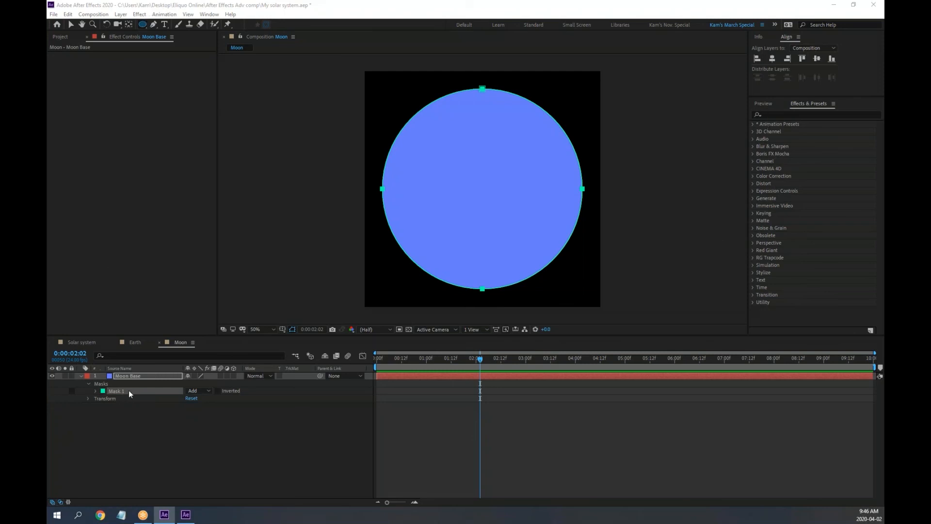
pyautogui.click(134, 377)
pyautogui.click(139, 14)
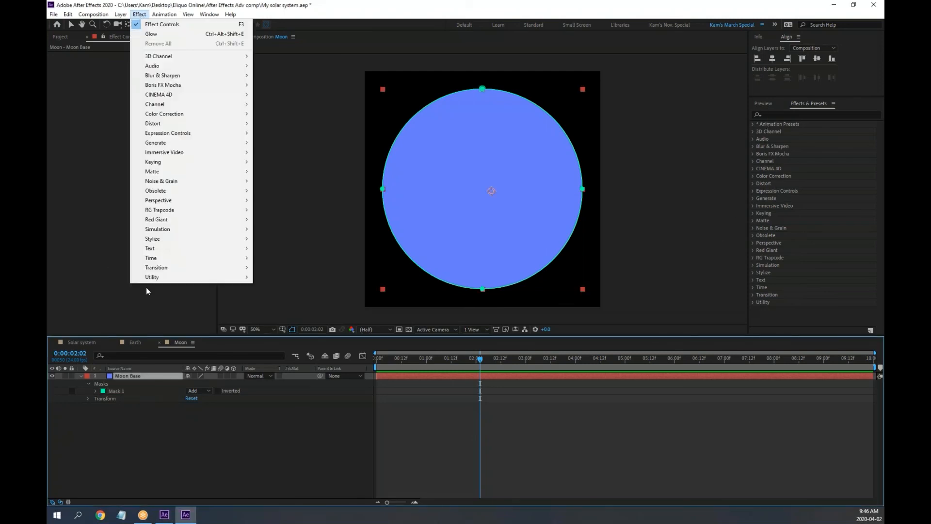
pyautogui.moveTo(194, 143)
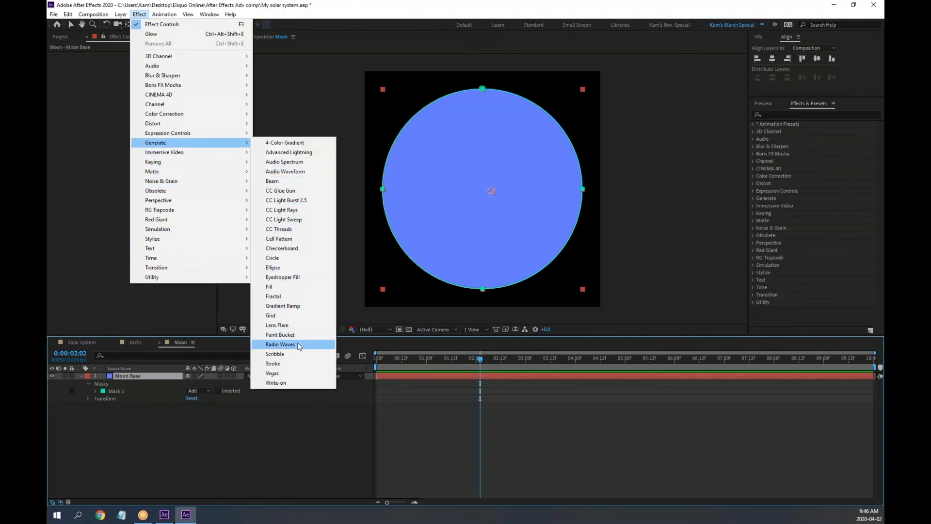
pyautogui.click(273, 363)
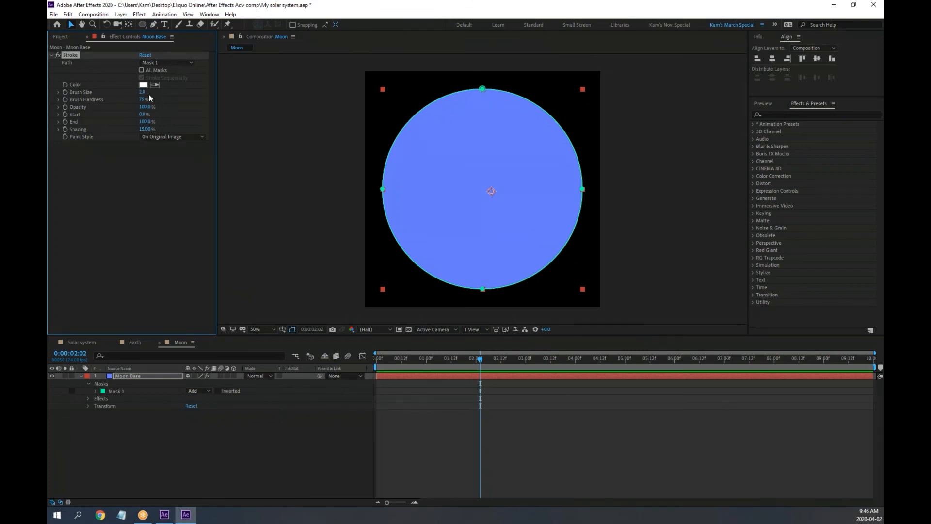
pyautogui.moveTo(144, 93); pyautogui.dragTo(298, 103)
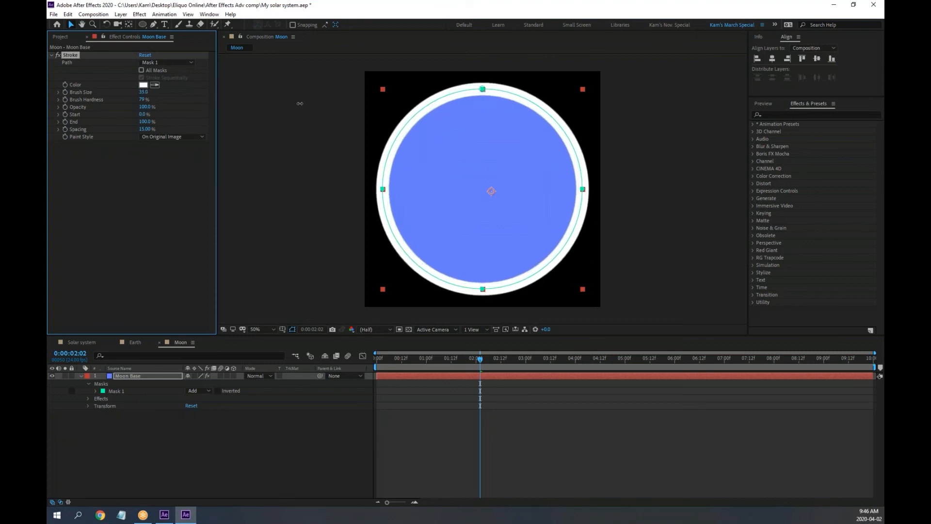
pyautogui.moveTo(299, 103); pyautogui.dragTo(285, 112)
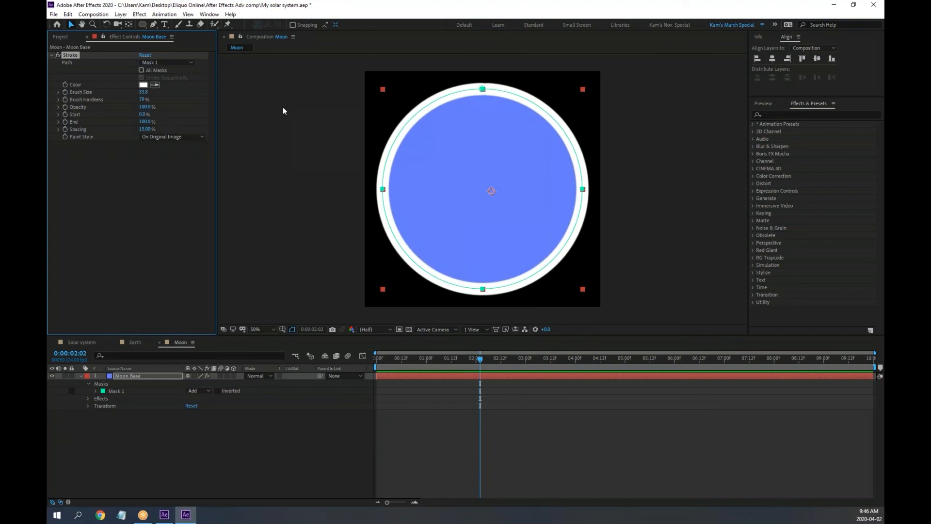
# Step: Set the Stroke effect's color to dark gray 626262
pyautogui.click(145, 85)
pyautogui.moveTo(214, 199); pyautogui.dragTo(327, 139)
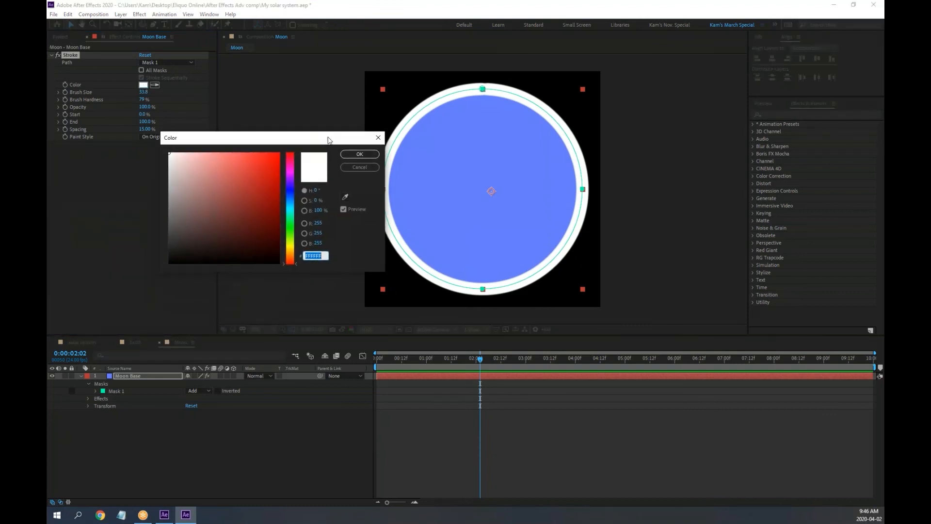
pyautogui.moveTo(190, 180); pyautogui.dragTo(155, 221)
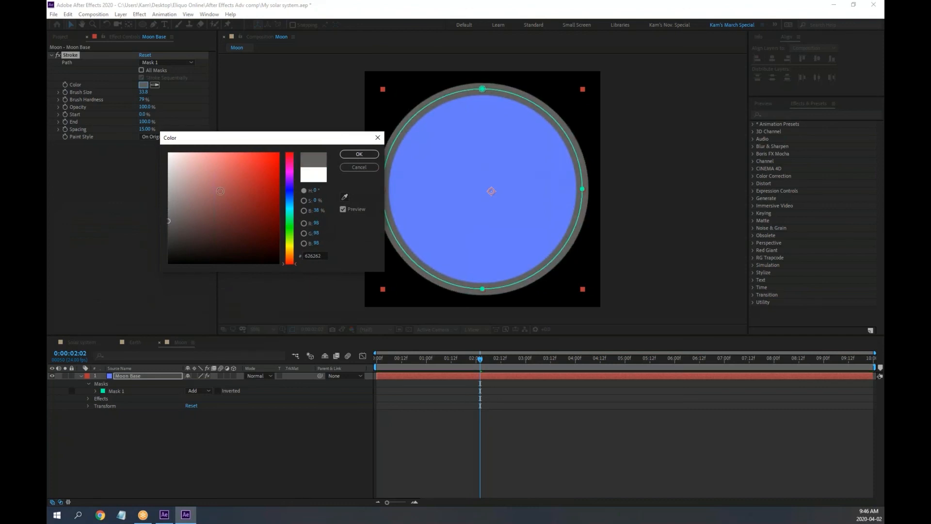
pyautogui.click(360, 154)
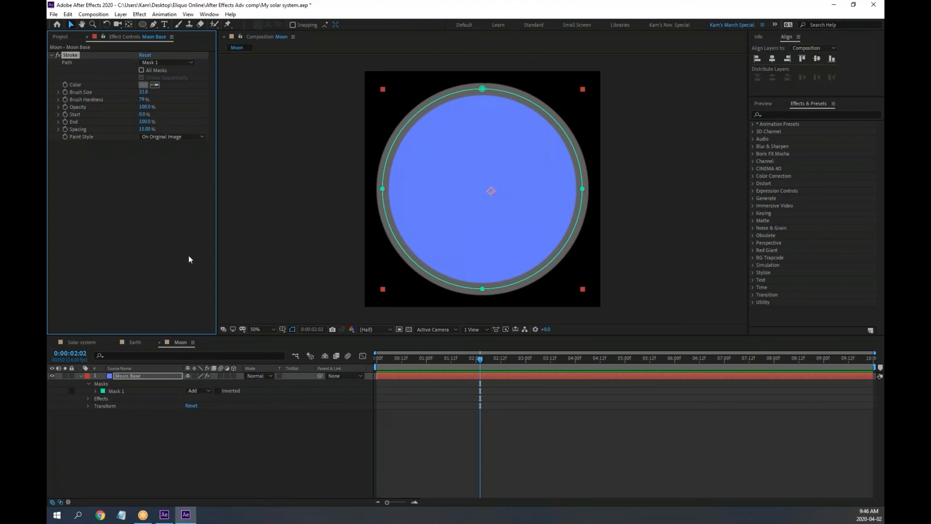
# Step: Set the Stroke effect's Paint Style to On Transparent and turn on the composition's transparency grid
pyautogui.click(178, 137)
pyautogui.click(179, 156)
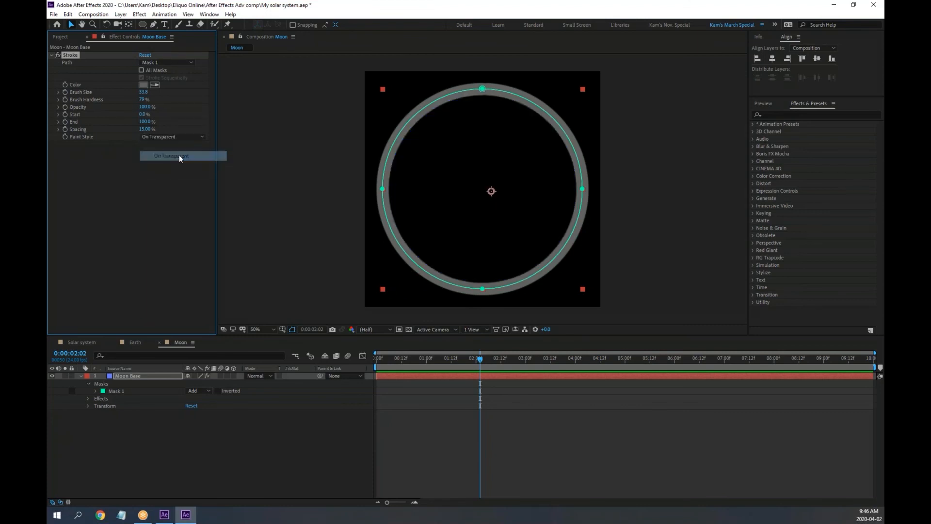
pyautogui.click(409, 329)
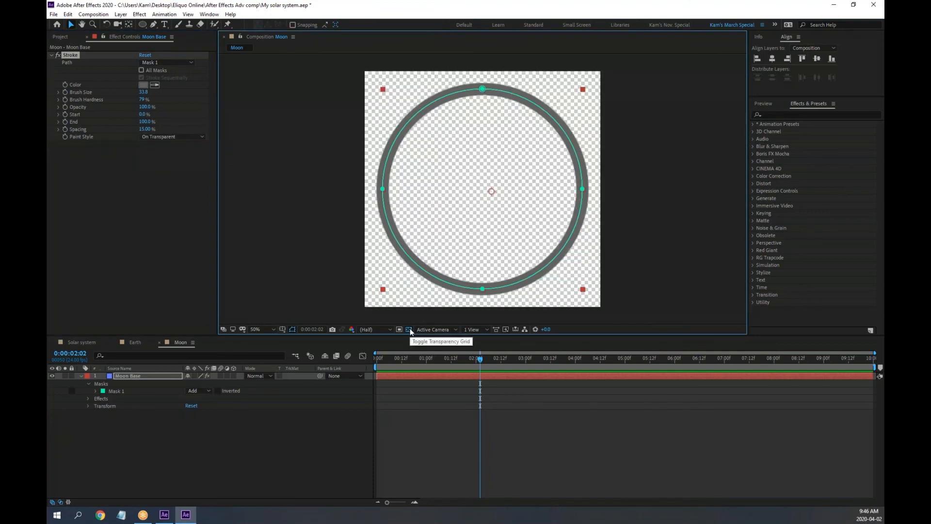
# Step: Try the Stroke effect's Paint Style as On Original Image on Moon Base, and return it to On Transparent
pyautogui.click(178, 137)
pyautogui.click(183, 145)
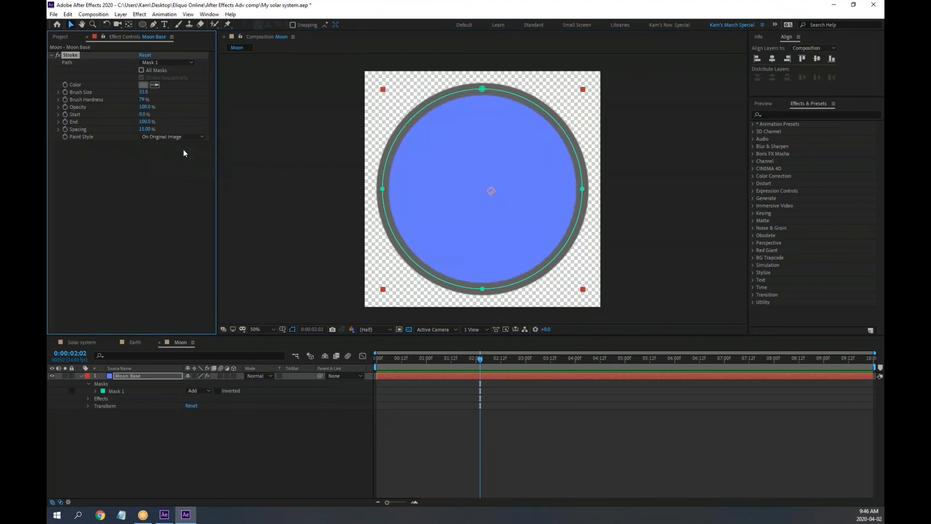
pyautogui.click(181, 137)
pyautogui.click(180, 154)
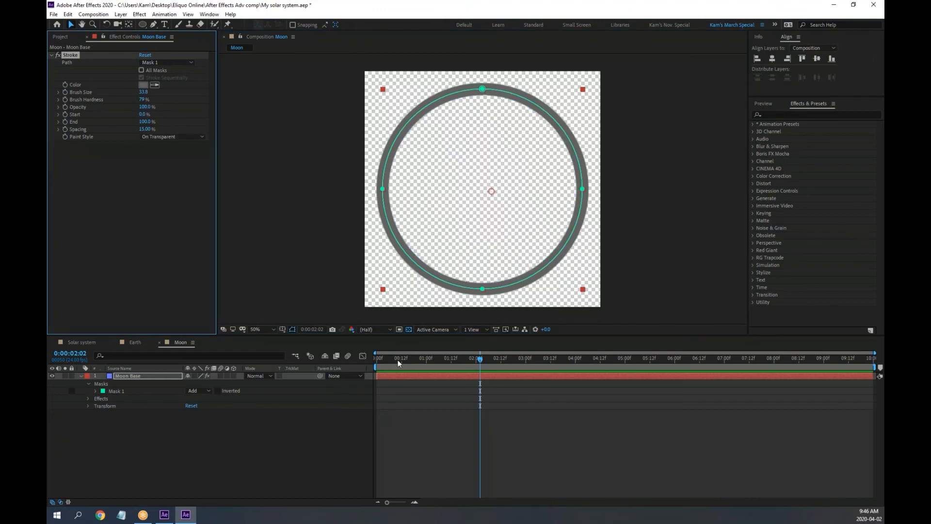
# Step: Turn off the composition's transparency grid and set the Moon Base Stroke's Brush Size to 44.3
pyautogui.click(409, 329)
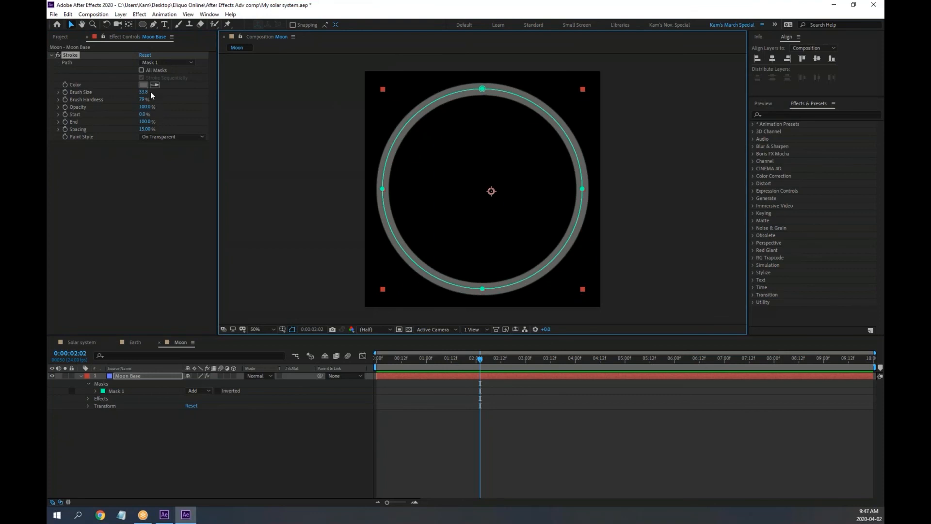
pyautogui.moveTo(145, 92); pyautogui.dragTo(195, 95)
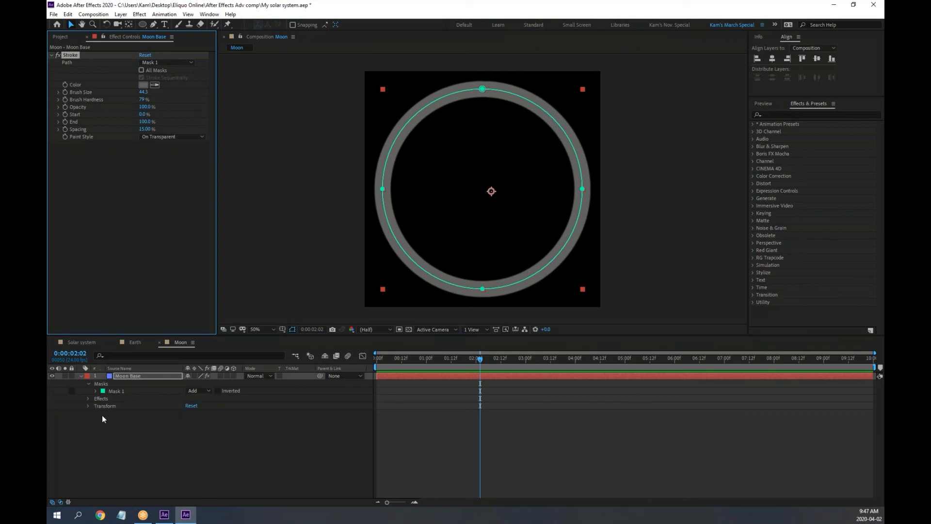
pyautogui.click(88, 406)
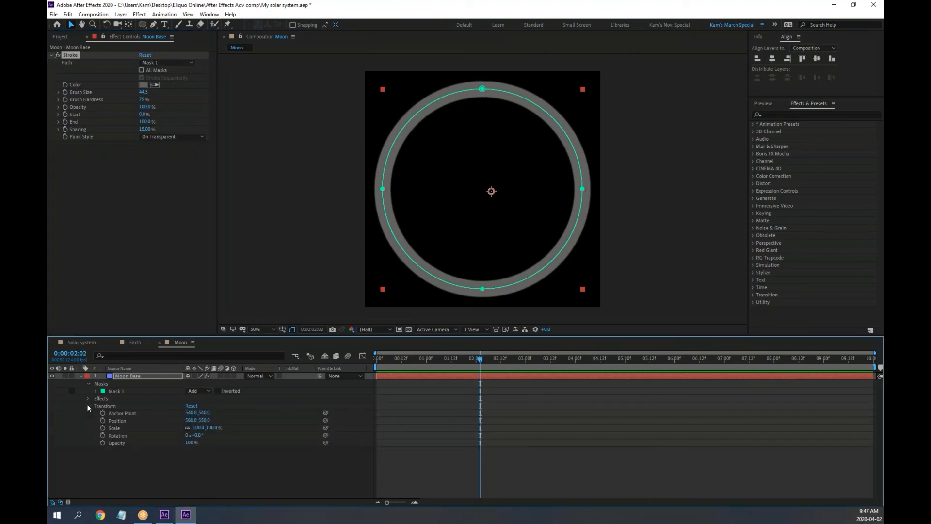
pyautogui.click(87, 405)
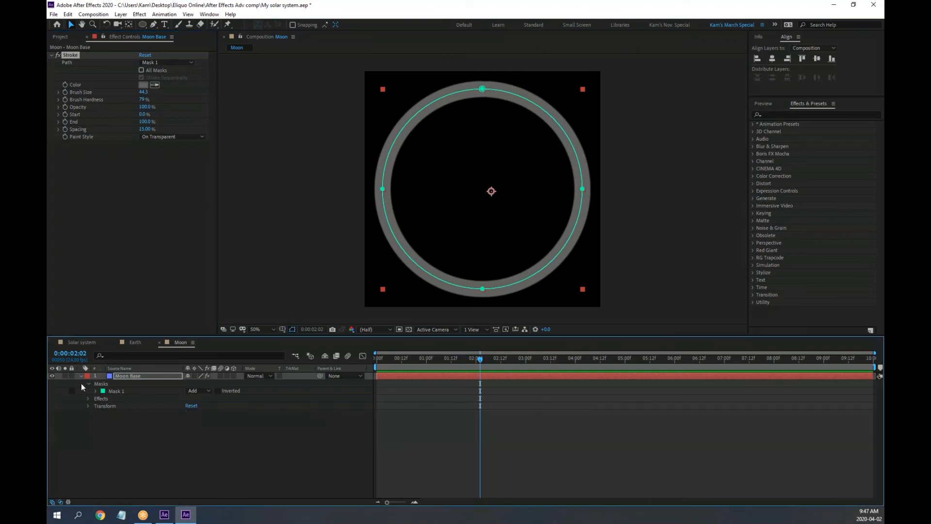
# Step: Scale down the circular Mask 1 proportionally and center it horizontally and vertically in the composition
pyautogui.click(70, 26)
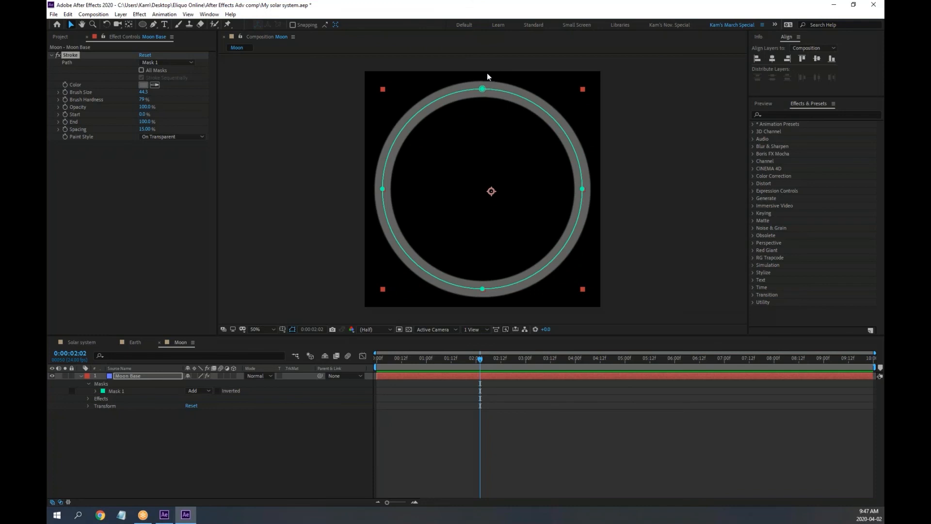
pyautogui.doubleClick(440, 96)
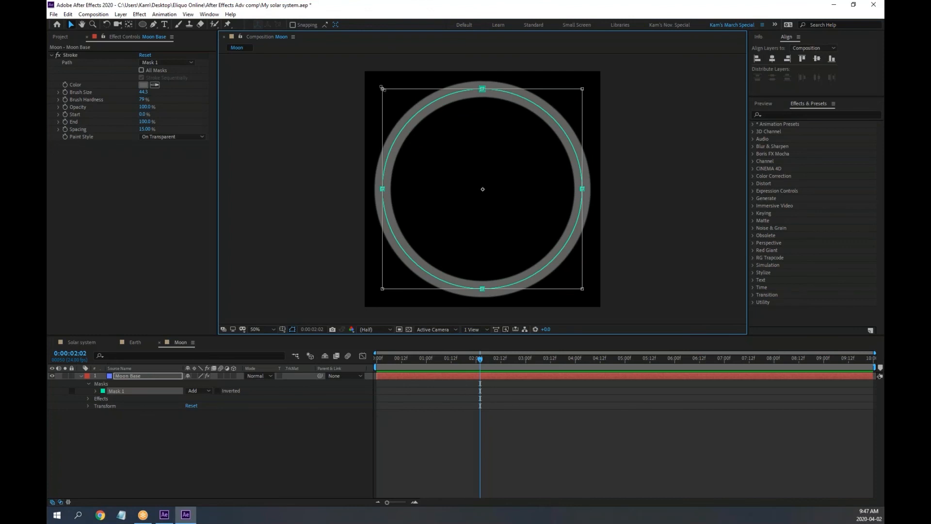
pyautogui.moveTo(381, 88); pyautogui.dragTo(421, 128)
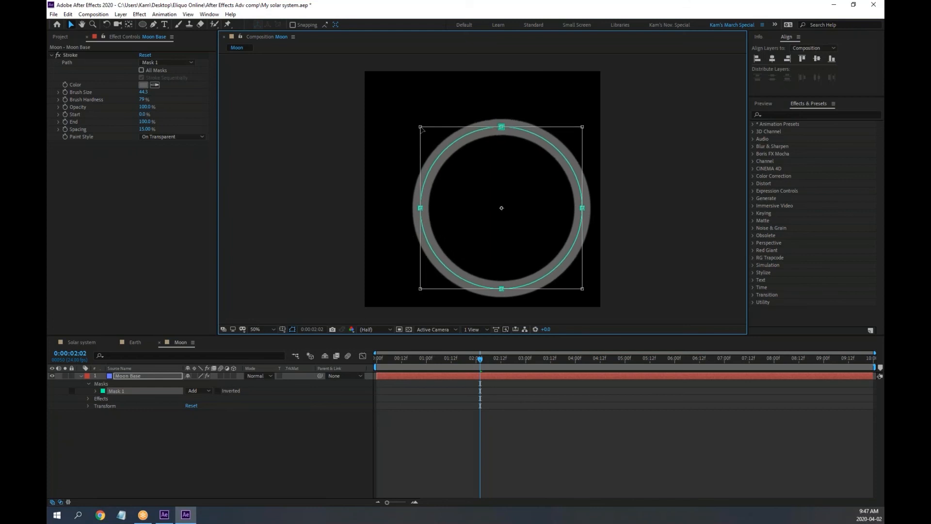
pyautogui.click(772, 59)
pyautogui.click(817, 58)
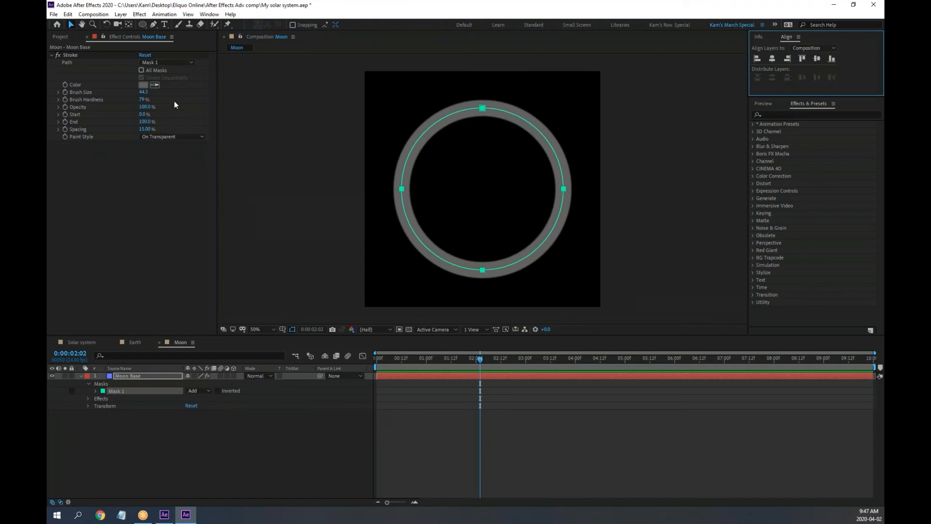
# Step: Set the Stroke's Brush Size to 35.1 and move the Moon Base layer's anchor point to the center of the circle
pyautogui.moveTo(144, 92); pyautogui.dragTo(113, 95)
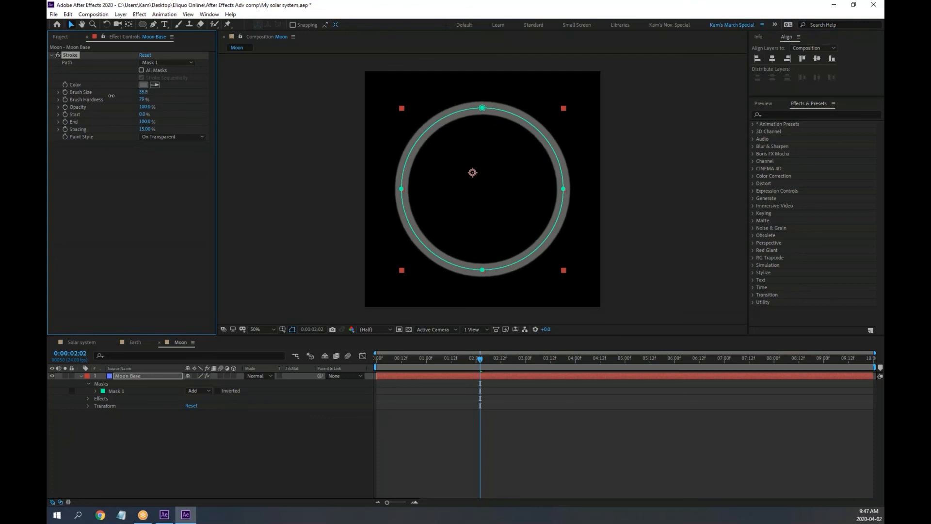
pyautogui.moveTo(108, 96); pyautogui.dragTo(107, 96)
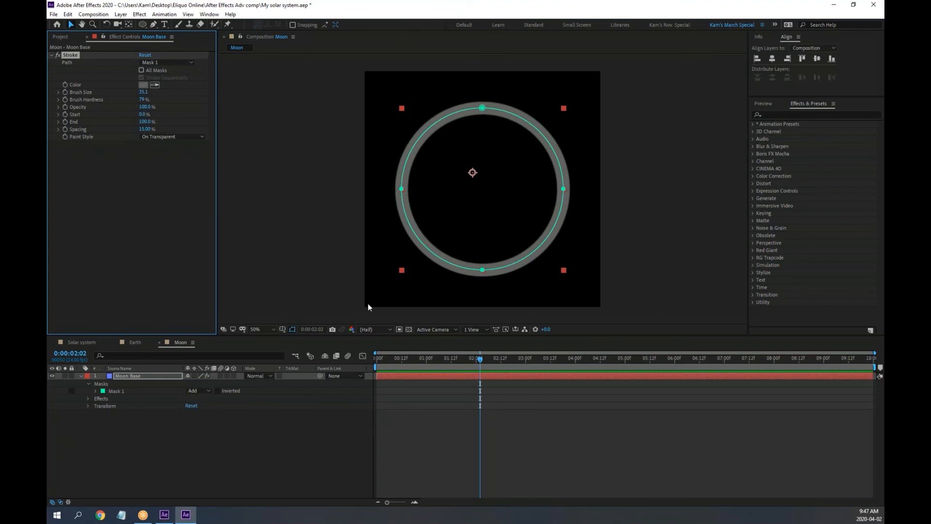
pyautogui.click(89, 405)
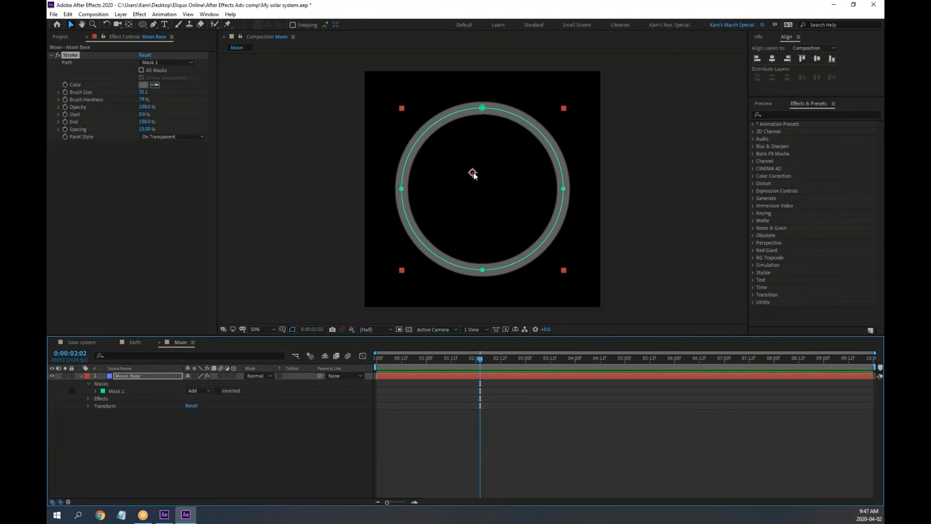
pyautogui.press('y')
pyautogui.moveTo(491, 193); pyautogui.dragTo(481, 188)
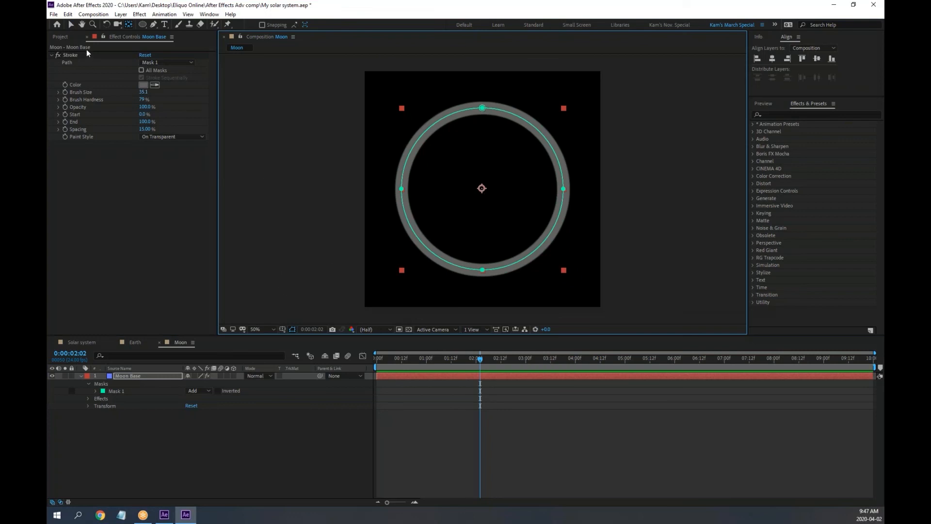
pyautogui.click(69, 24)
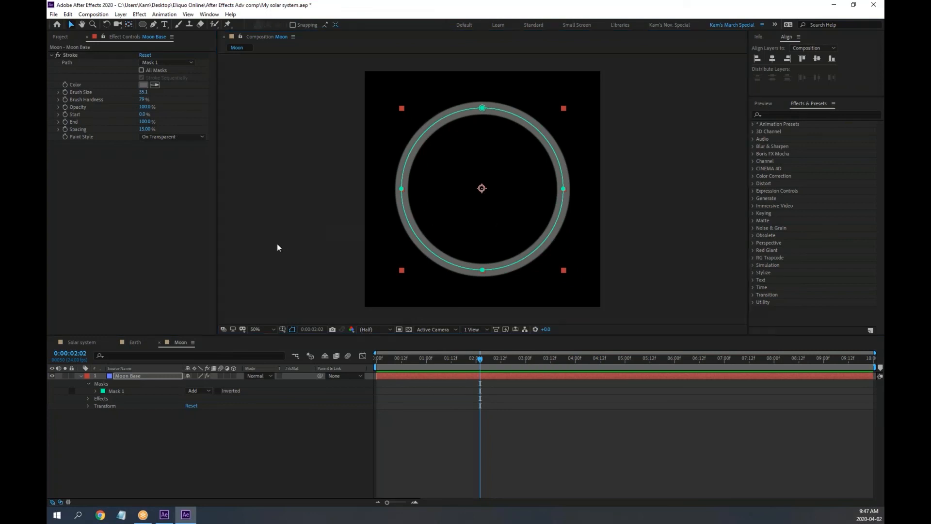
# Step: Go to the start of the timeline, duplicate the Moon Base layer and rename the copy Half Moon
pyautogui.moveTo(429, 360); pyautogui.dragTo(376, 359)
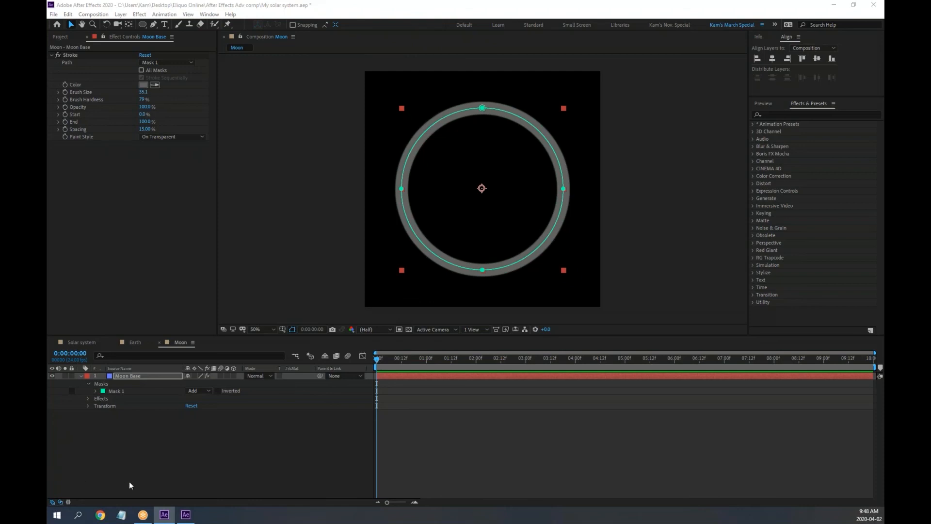
pyautogui.click(125, 376)
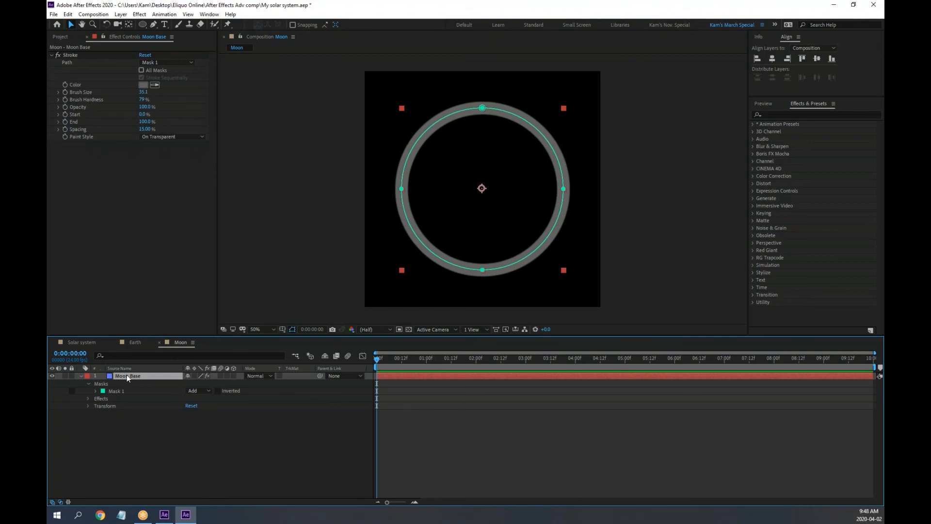
pyautogui.hotkey('ctrl', 'd')
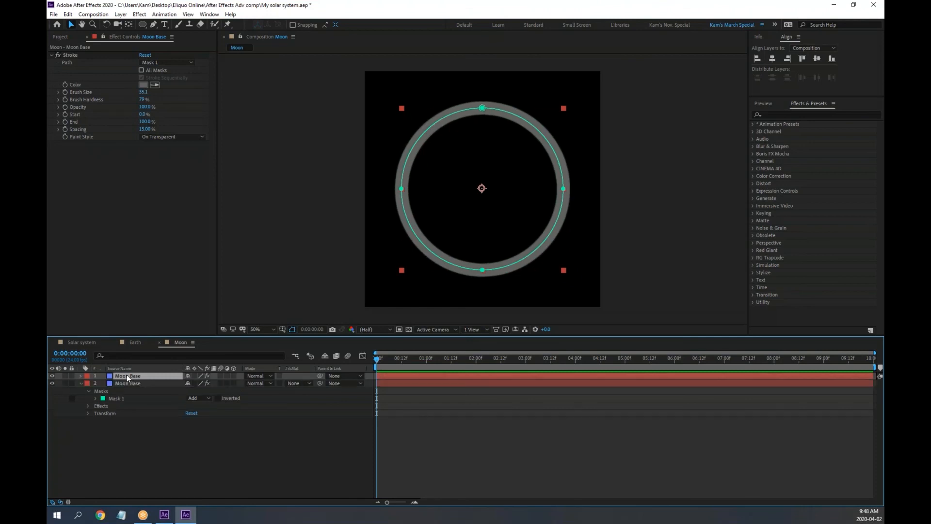
pyautogui.press('Return')
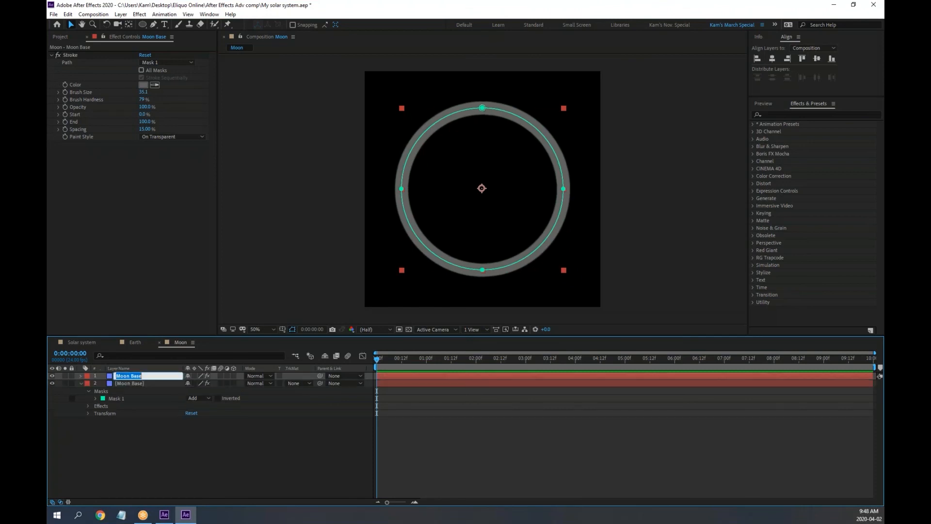
pyautogui.click(145, 377)
pyautogui.press('BackSpace')
pyautogui.press('BackSpace')
pyautogui.press('BackSpace')
pyautogui.press('BackSpace')
pyautogui.press('Home')
pyautogui.write('Half')
pyautogui.click(155, 447)
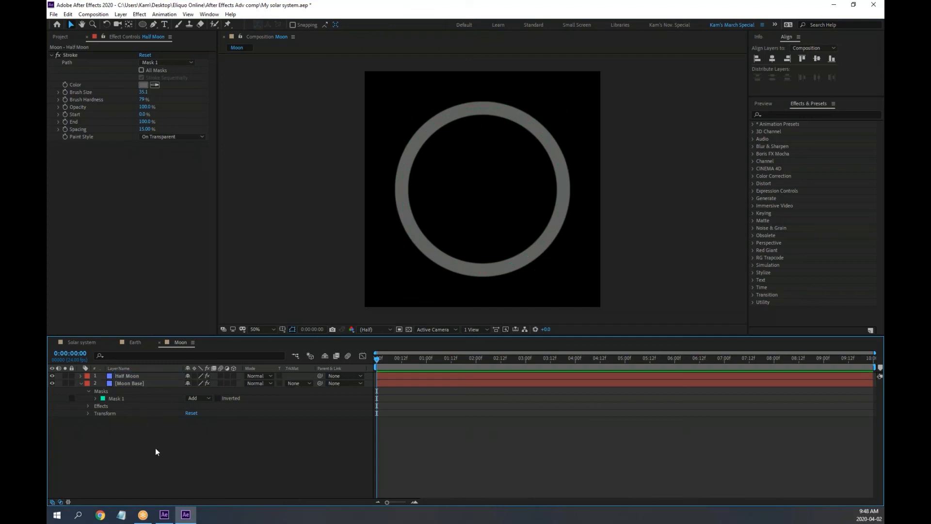
# Step: Set the Half Moon layer's Stroke color to light gray B4B3B3
pyautogui.click(81, 383)
pyautogui.click(81, 375)
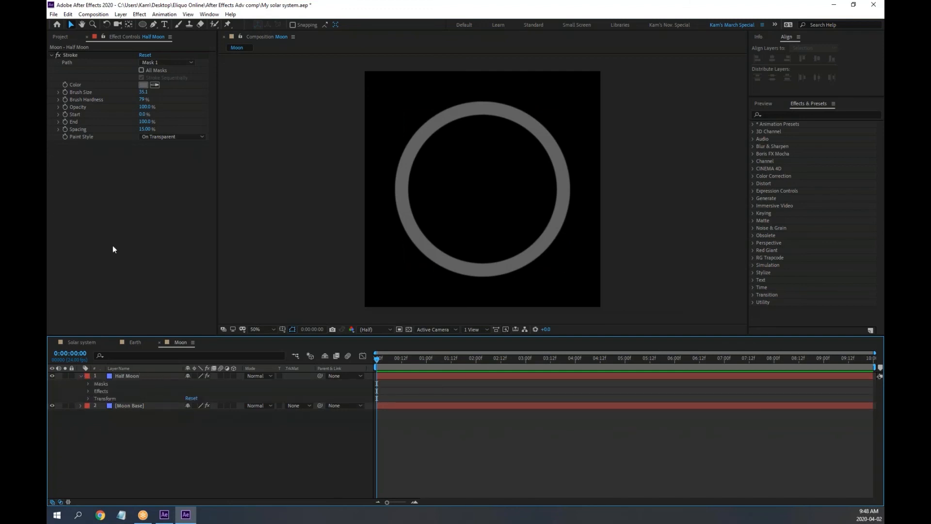
pyautogui.click(146, 85)
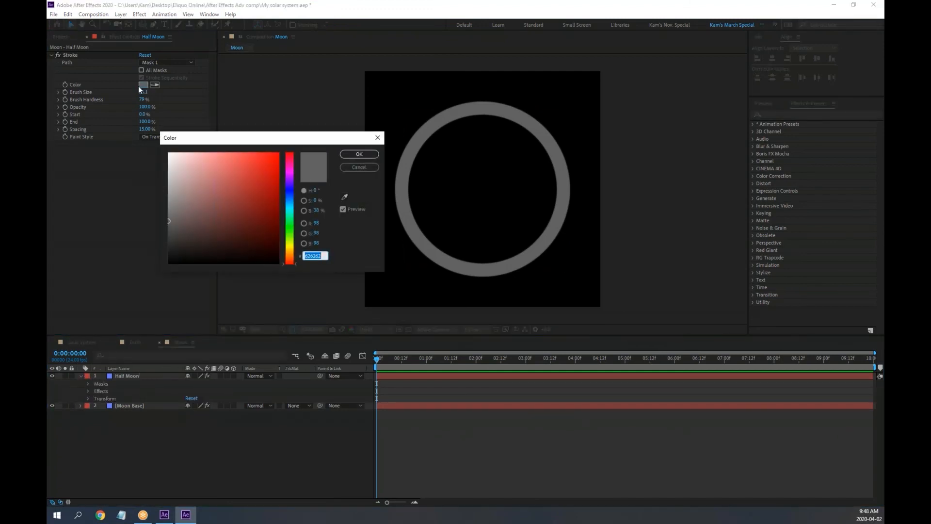
pyautogui.click(167, 219)
pyautogui.moveTo(167, 219); pyautogui.dragTo(167, 184)
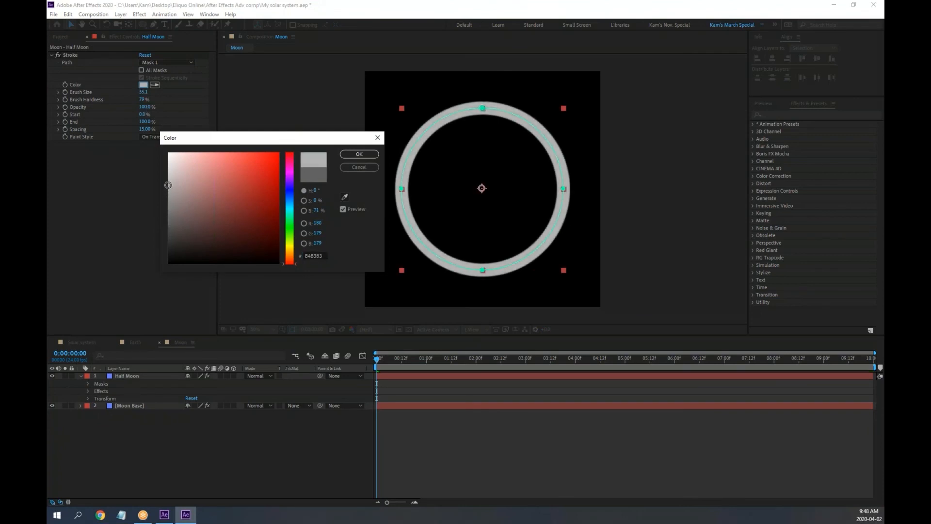
pyautogui.click(359, 154)
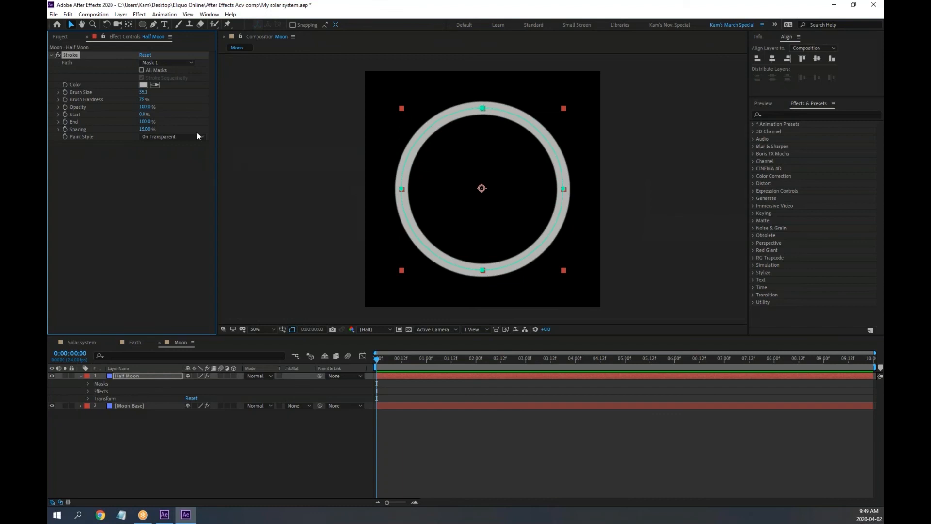
# Step: Set the End of the Half Moon layer's Stroke effect to 50% and collapse the layer's properties
pyautogui.moveTo(149, 124); pyautogui.dragTo(123, 121)
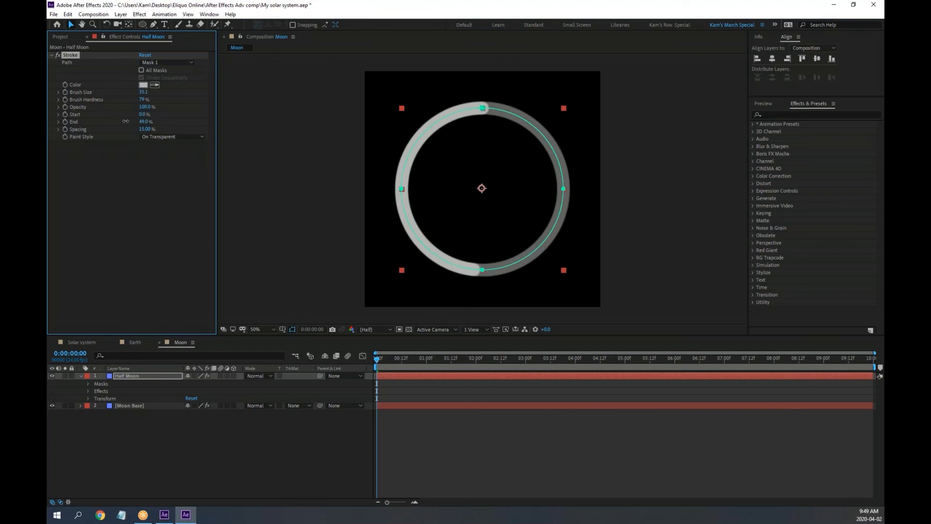
pyautogui.click(142, 121)
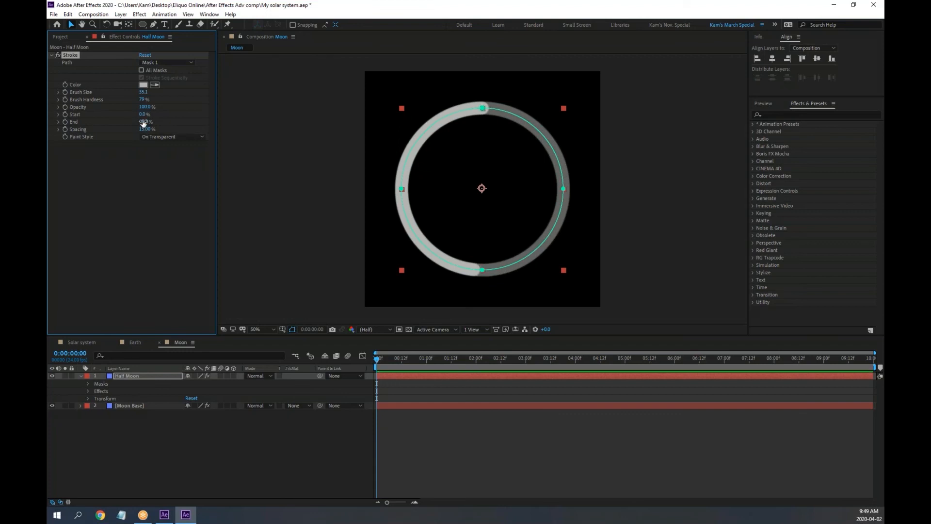
pyautogui.write('50')
pyautogui.press('Return')
pyautogui.click(313, 457)
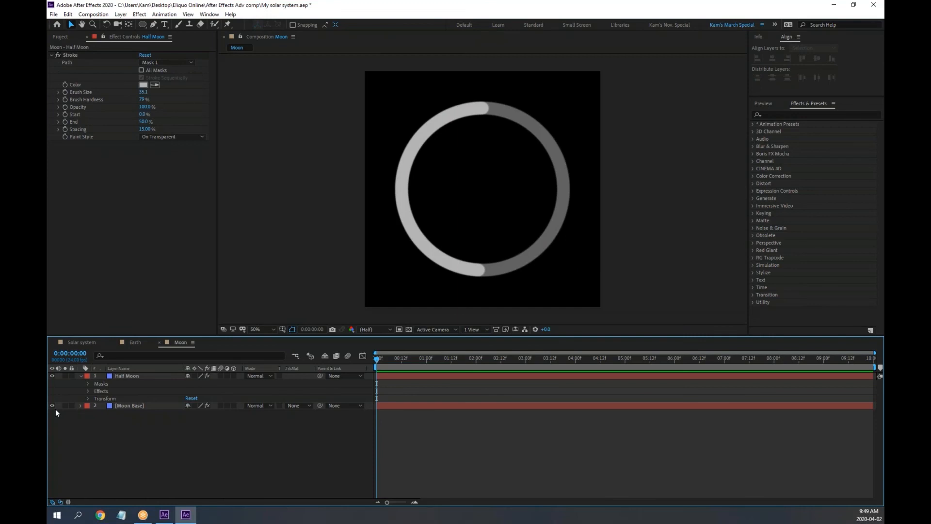
pyautogui.hotkey('alt', 'Tab')
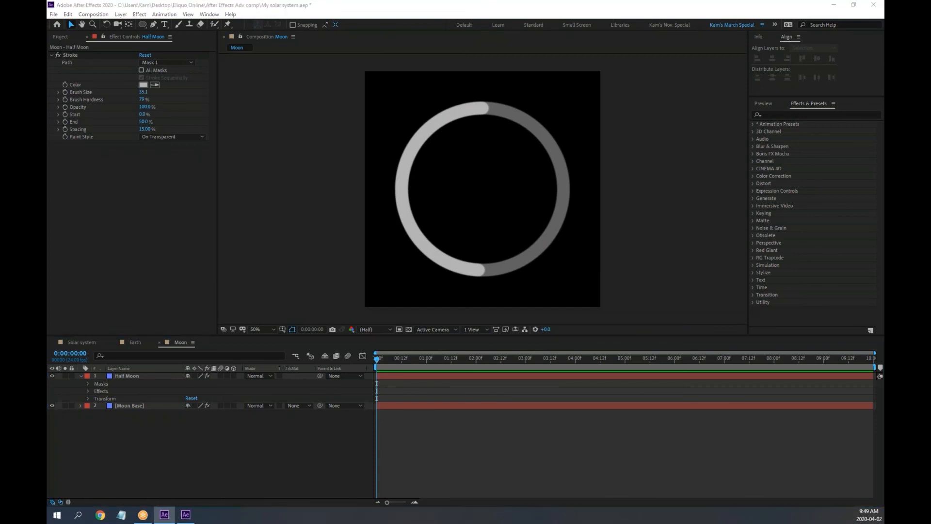
pyautogui.click(80, 376)
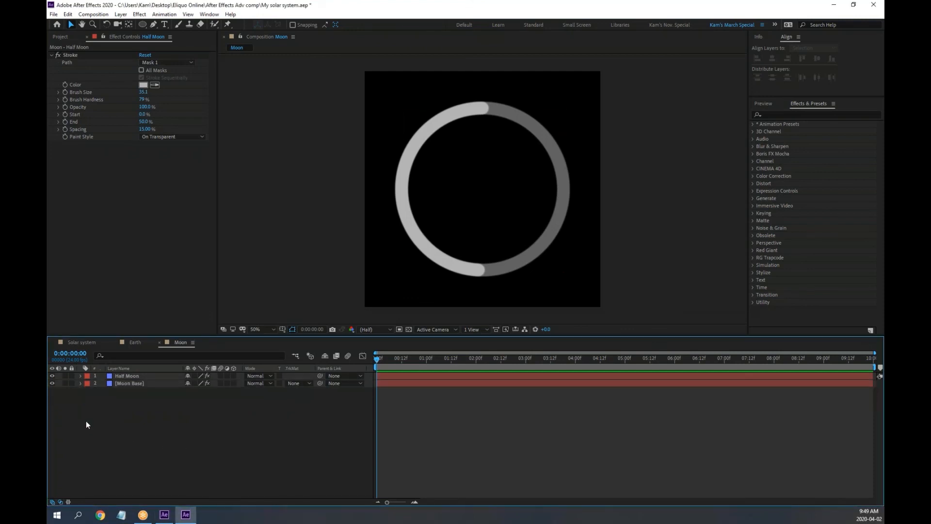
# Step: Create a new 1080 by 1080 px solid named Glow in the Moon composition
pyautogui.rightClick(188, 421)
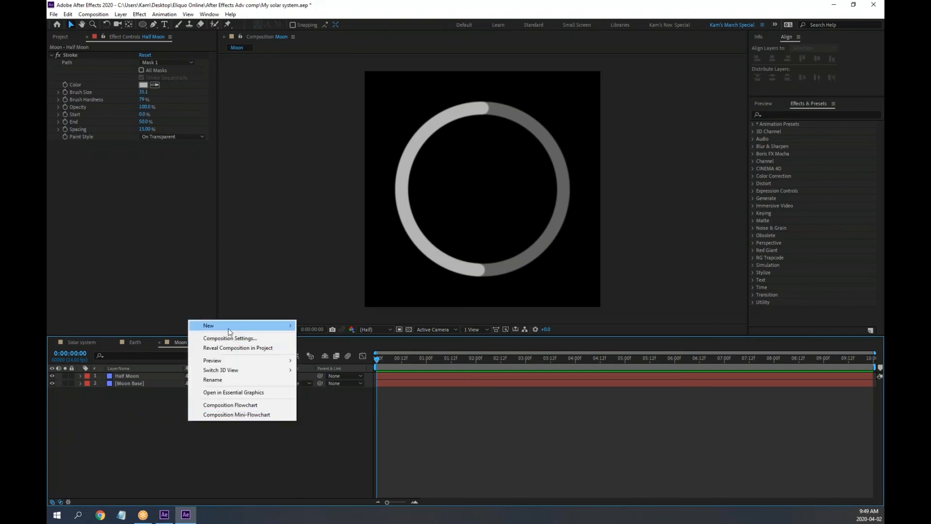
pyautogui.moveTo(230, 331)
pyautogui.click(372, 348)
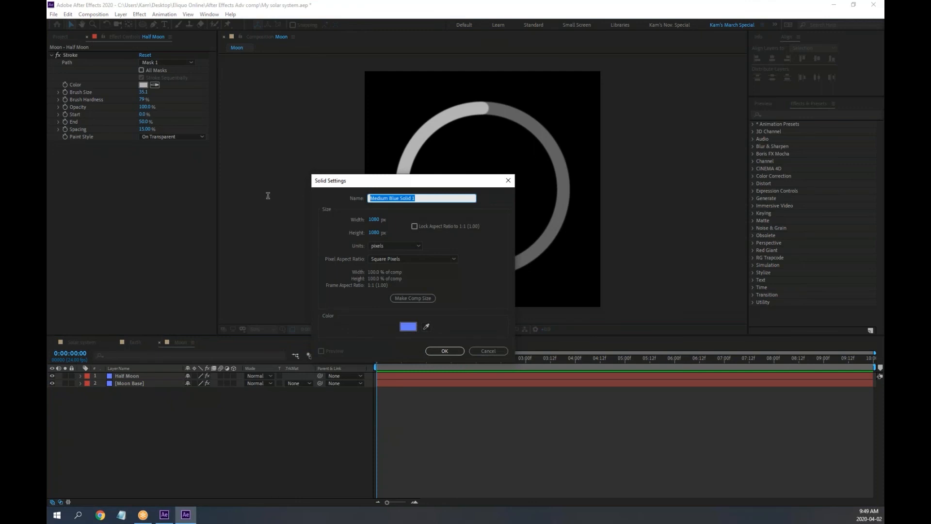
pyautogui.write('Glow')
pyautogui.press('Return')
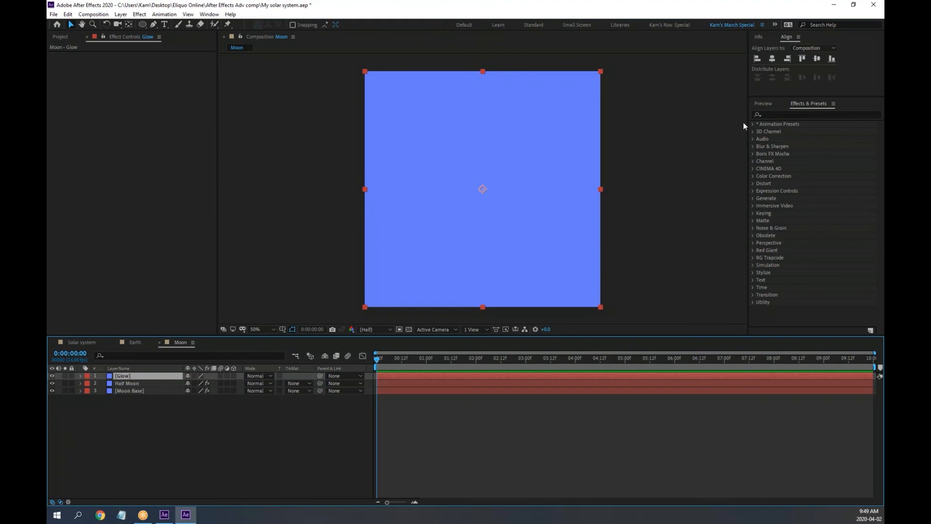
# Step: Find the Stylize Glow effect and apply it to the Glow layer in the Moon composition
pyautogui.click(139, 15)
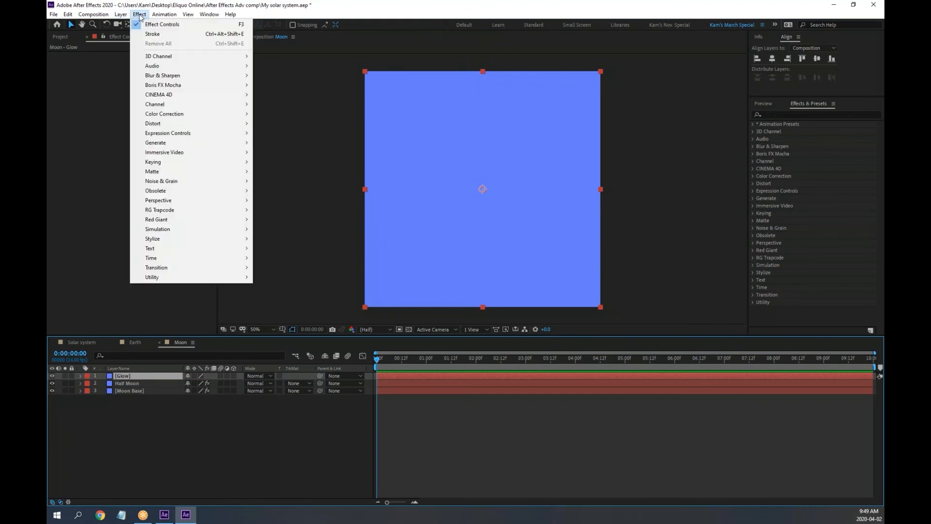
pyautogui.moveTo(181, 239)
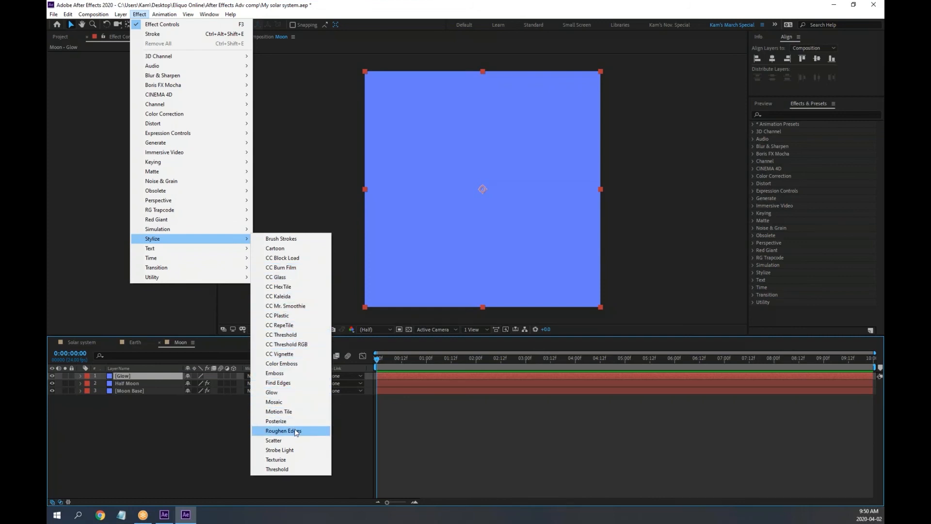
pyautogui.click(790, 115)
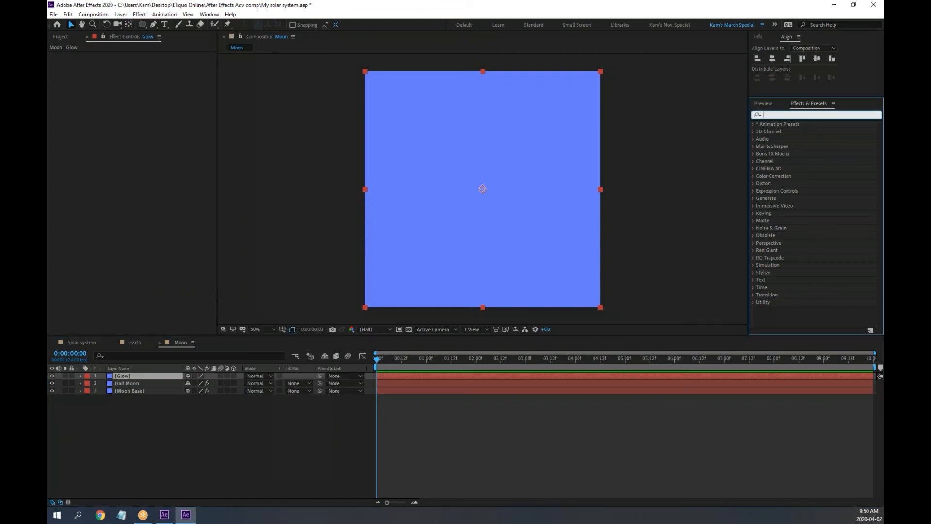
pyautogui.write('glow')
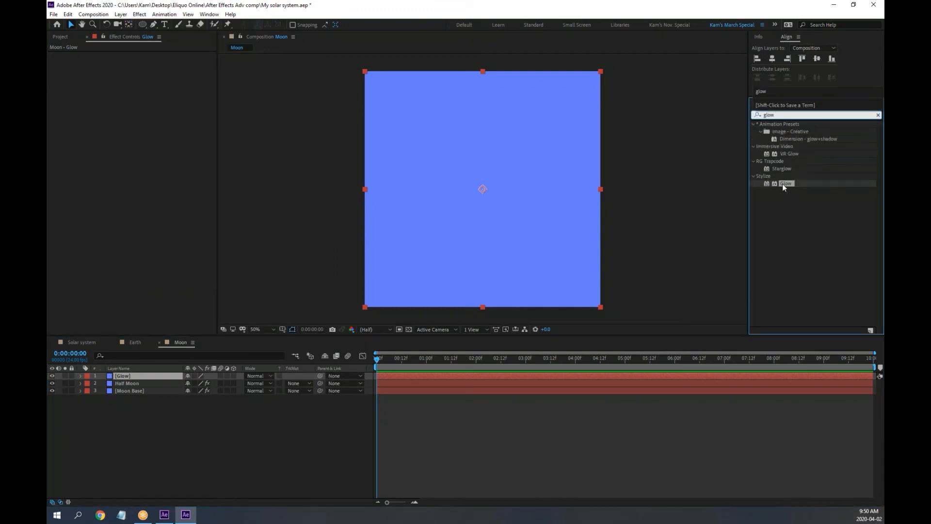
pyautogui.moveTo(782, 183); pyautogui.dragTo(129, 381)
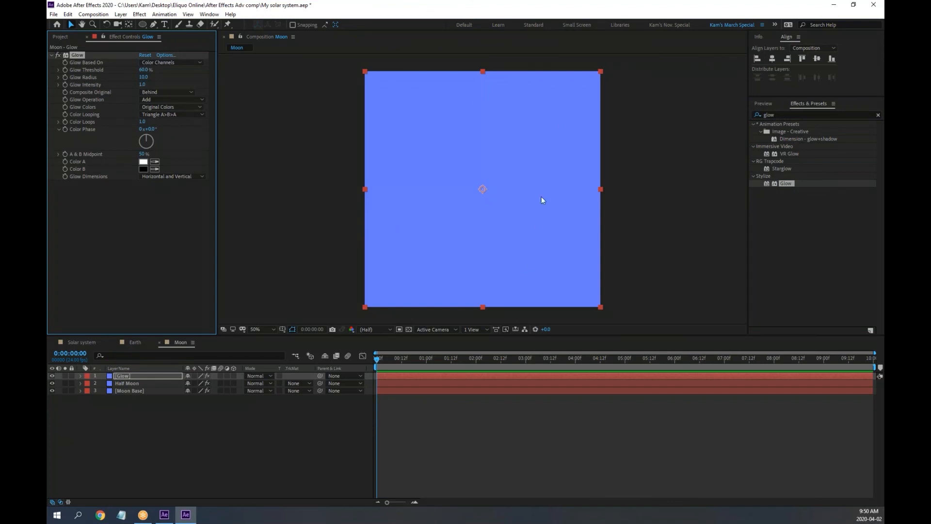
# Step: Switch the Glow solid's adjustment layer mode on and off to compare its influence on the moon
pyautogui.click(227, 376)
pyautogui.click(226, 376)
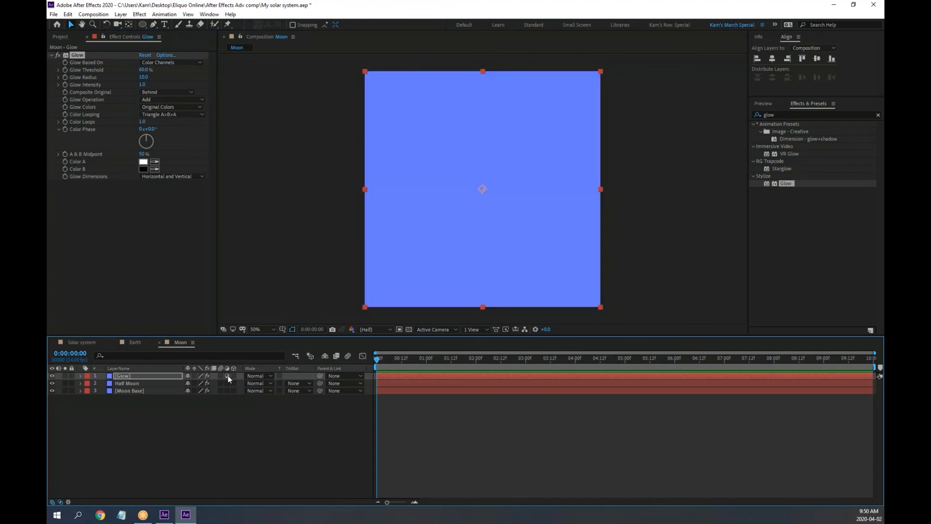
pyautogui.click(227, 376)
pyautogui.click(226, 376)
# Step: Create a new adjustment layer above the Glow solid in the Moon composition
pyautogui.rightClick(241, 416)
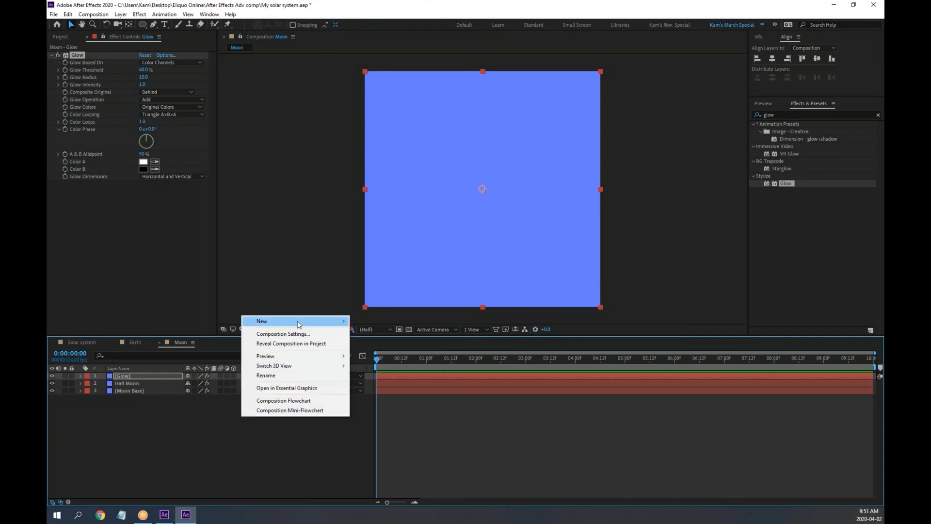
pyautogui.moveTo(300, 322)
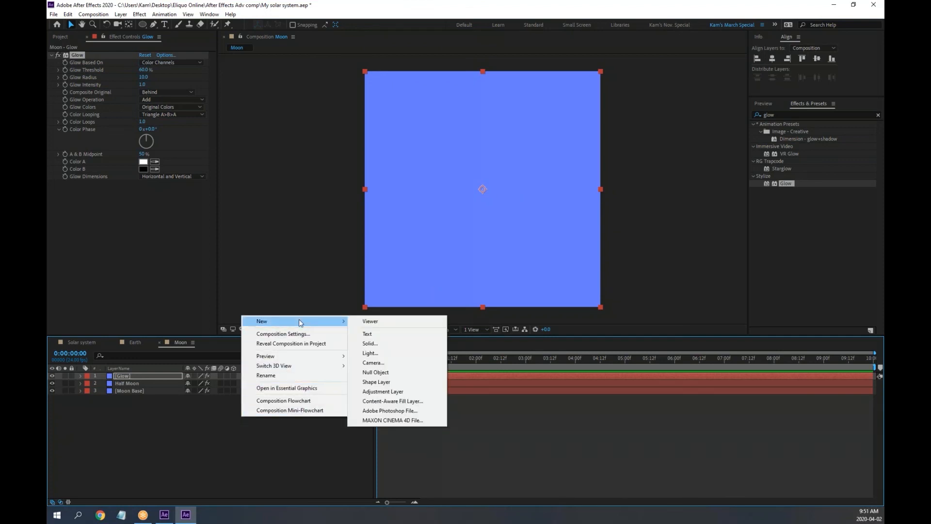
pyautogui.click(425, 394)
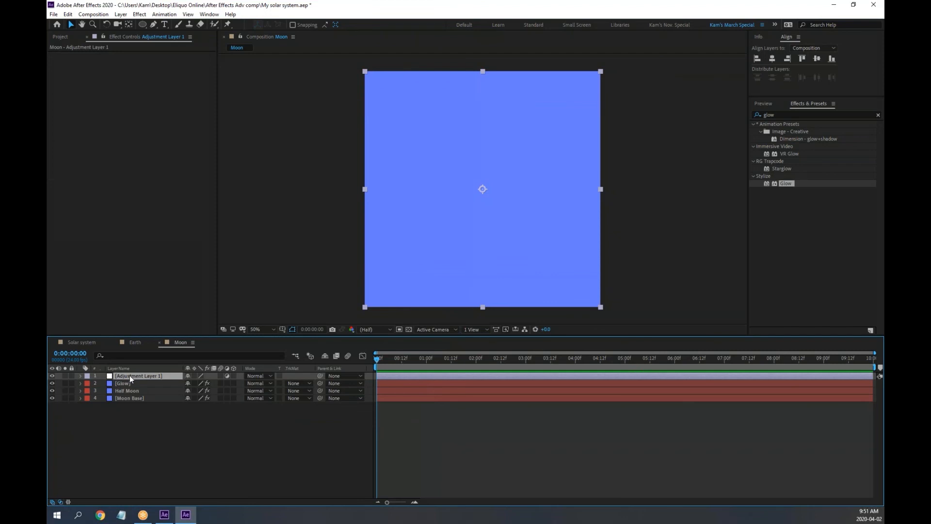
pyautogui.click(227, 376)
# Step: View the new adjustment layer's solid settings and close them without changes
pyautogui.click(120, 14)
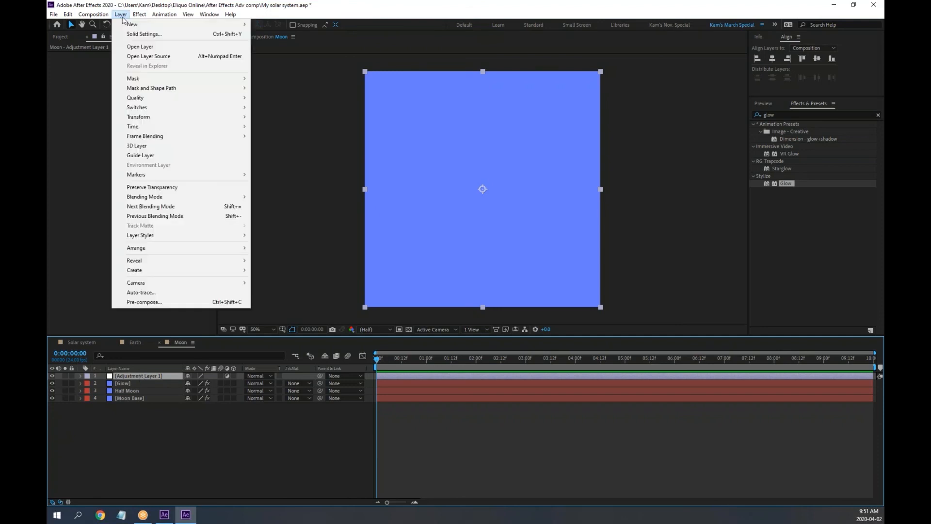
pyautogui.click(153, 34)
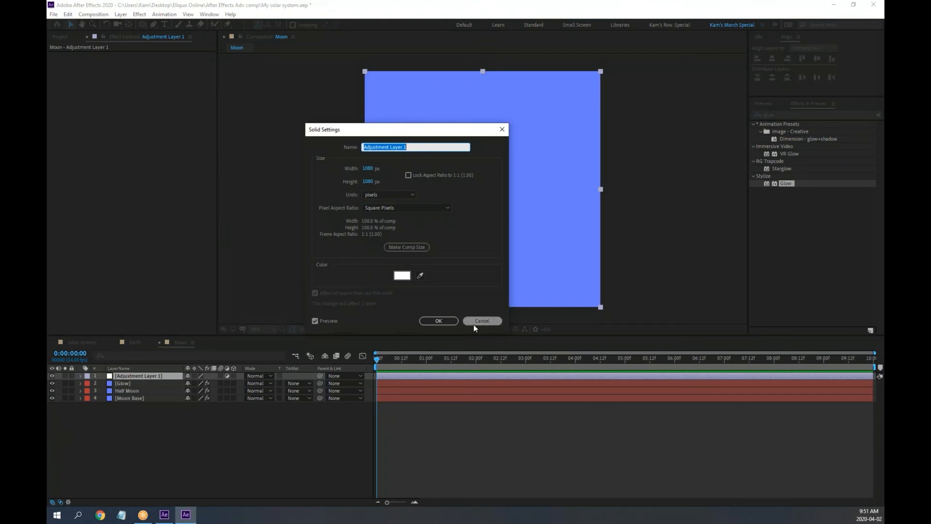
pyautogui.click(487, 321)
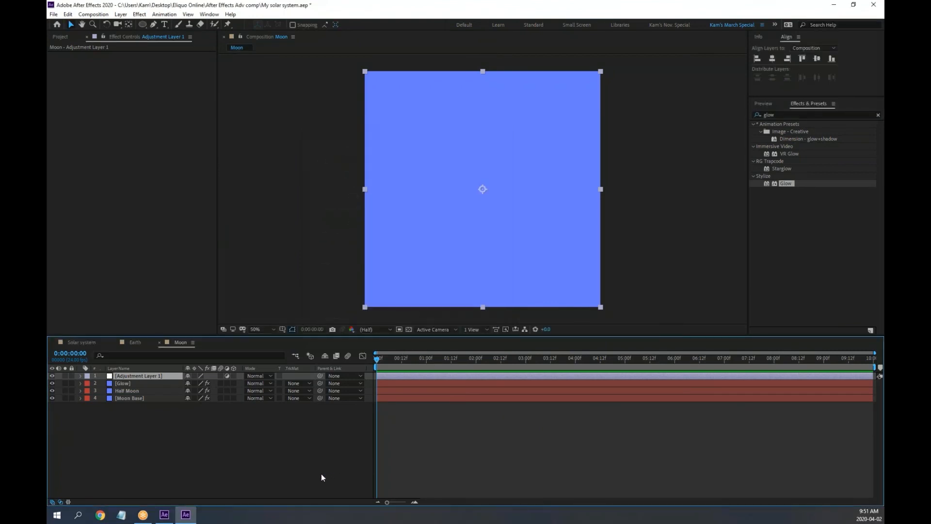
# Step: Delete the new adjustment layer above the Glow solid
pyautogui.click(272, 455)
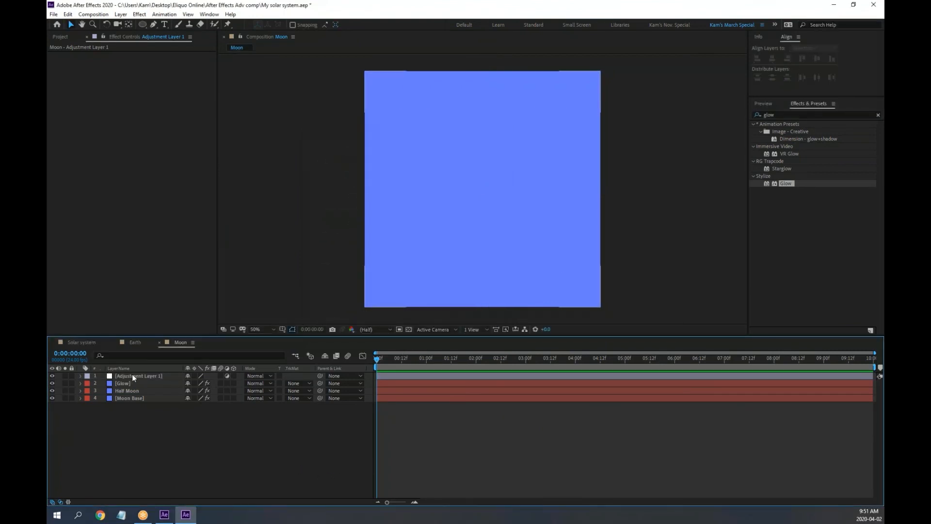
pyautogui.click(132, 373)
pyautogui.press('Delete')
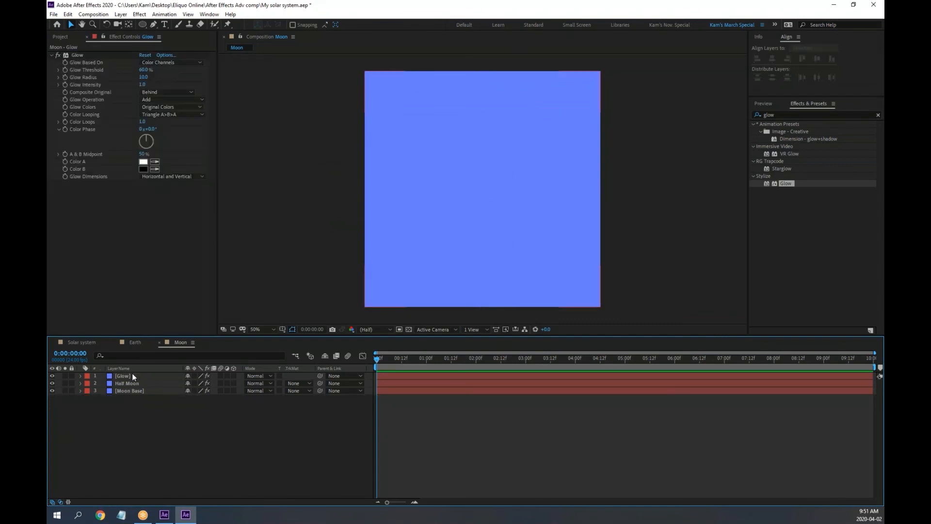
# Step: Turn the Glow solid into an adjustment layer and disable its Glow effect
pyautogui.click(127, 375)
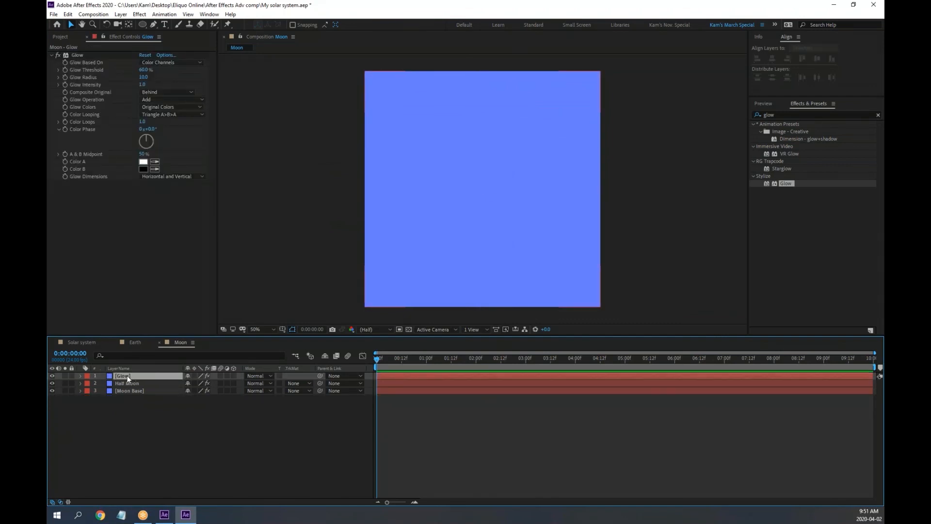
pyautogui.click(228, 375)
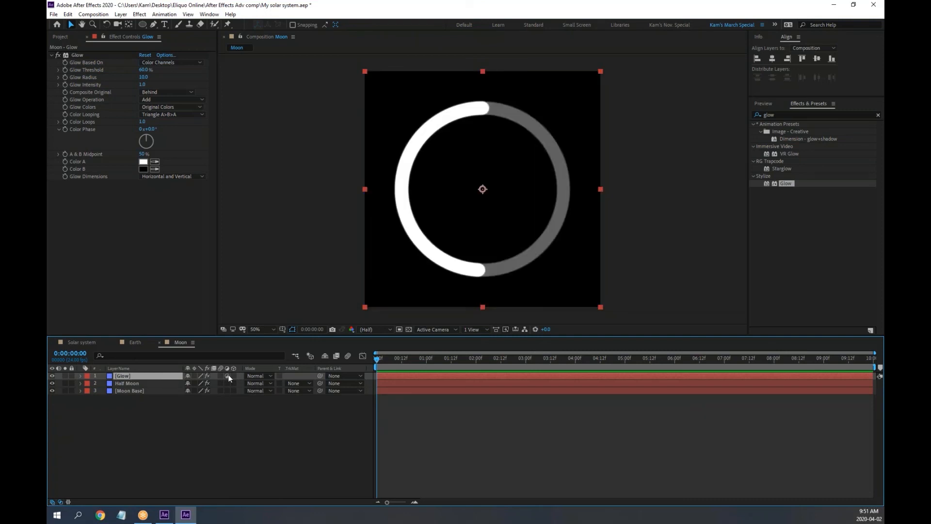
pyautogui.click(227, 375)
pyautogui.click(228, 375)
pyautogui.click(58, 56)
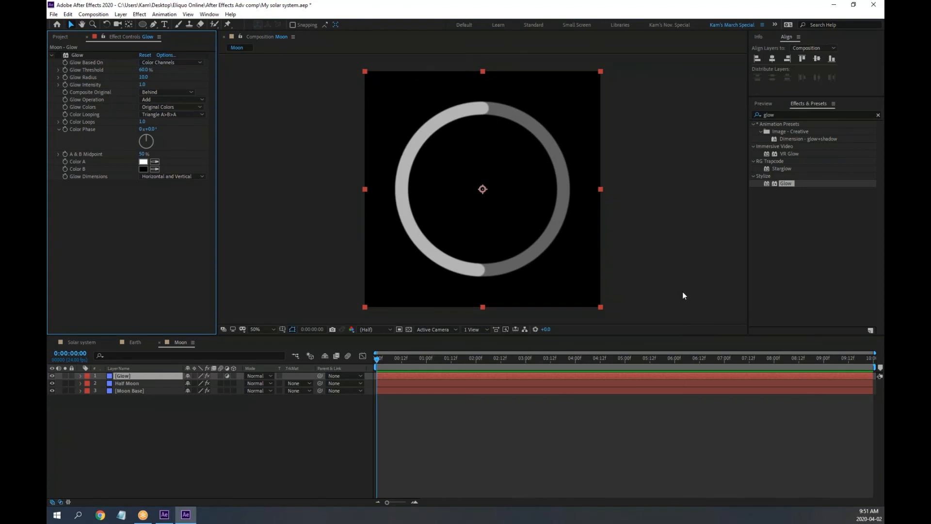
# Step: Apply the Beam effect to the Glow layer, with its starting point at about 230, 734 and ending point at about 712, 210
pyautogui.click(139, 15)
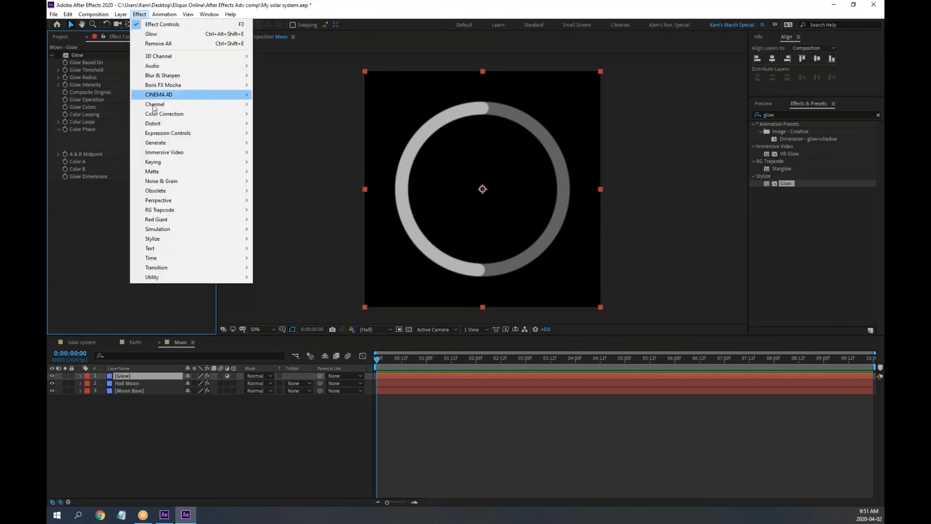
pyautogui.moveTo(161, 147)
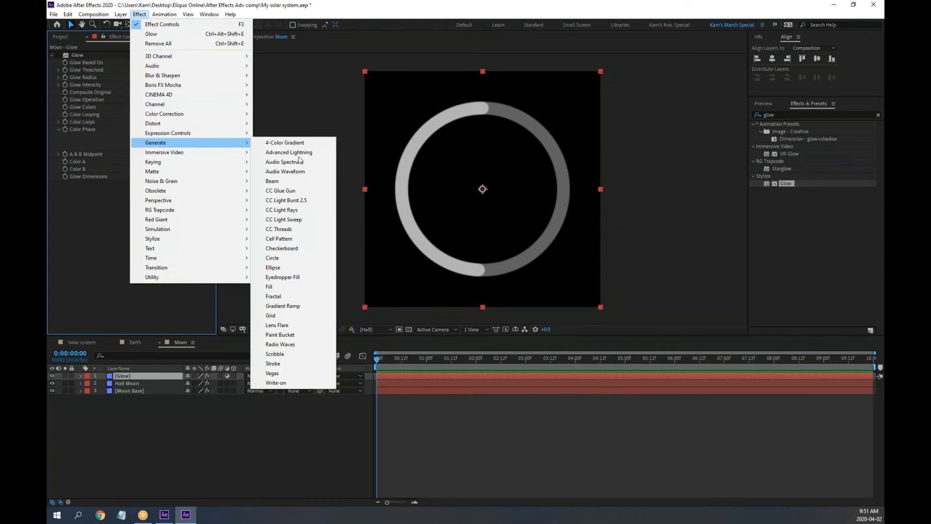
pyautogui.click(272, 181)
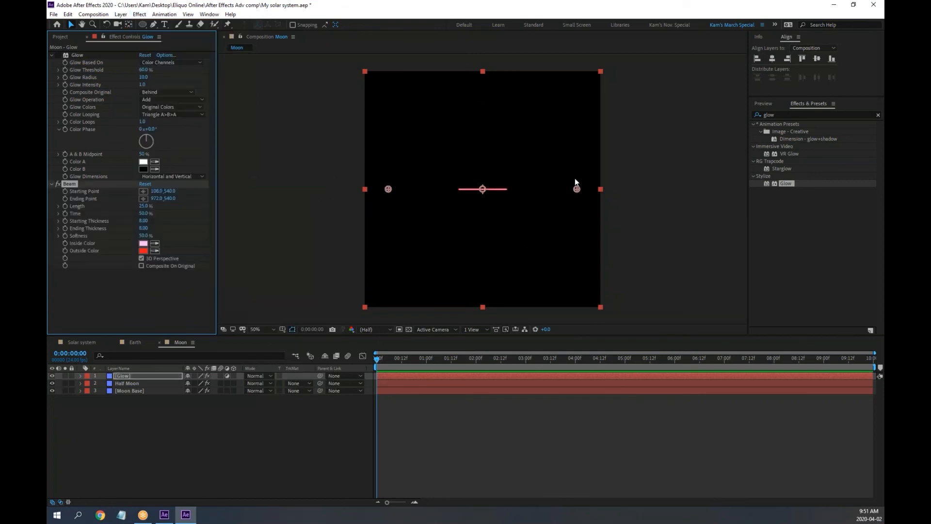
pyautogui.moveTo(577, 191); pyautogui.dragTo(544, 102)
pyautogui.moveTo(387, 193); pyautogui.dragTo(414, 235)
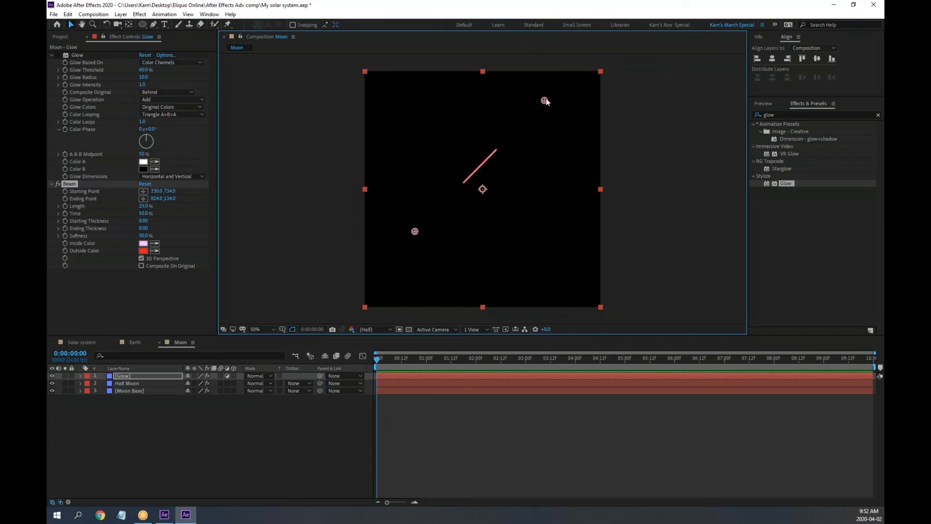
pyautogui.moveTo(546, 101); pyautogui.dragTo(520, 116)
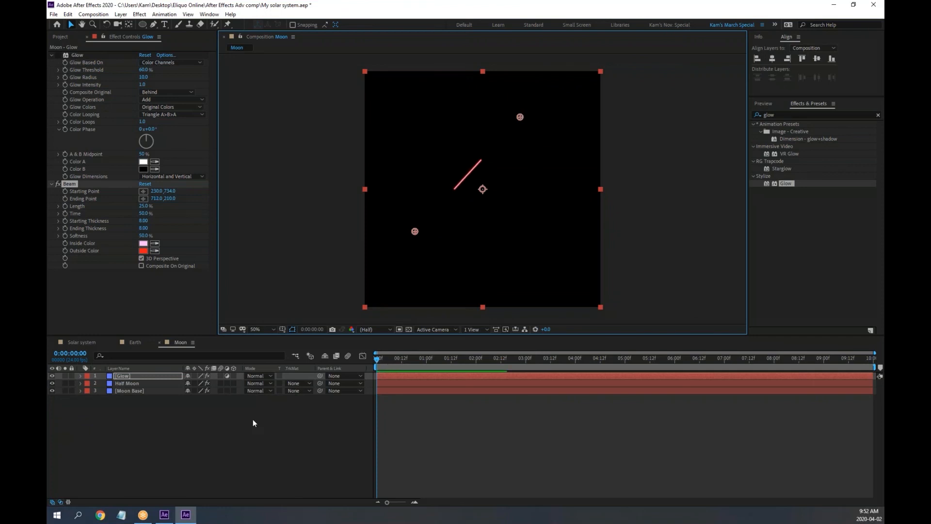
# Step: Toggle the Glow layer's adjustment mode and enable Composite On Original for the Beam effect
pyautogui.click(227, 376)
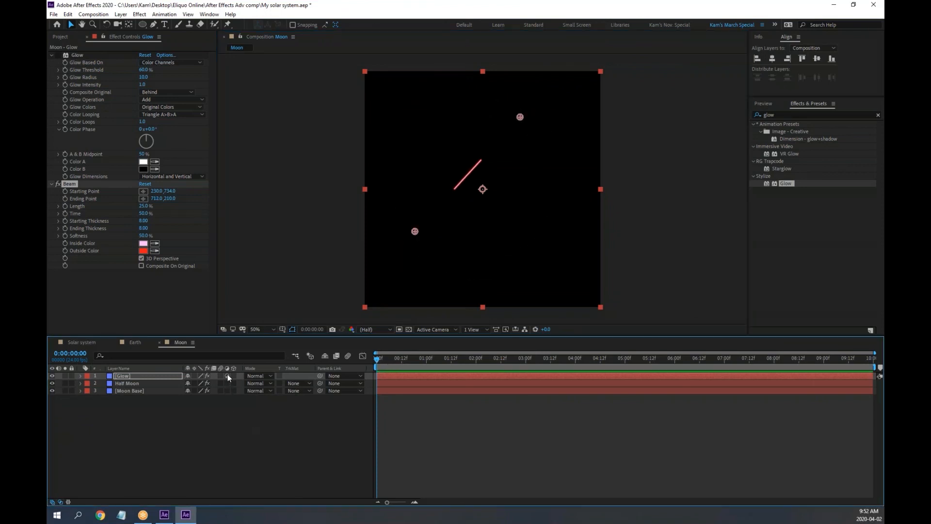
pyautogui.click(227, 375)
pyautogui.click(227, 376)
pyautogui.click(142, 266)
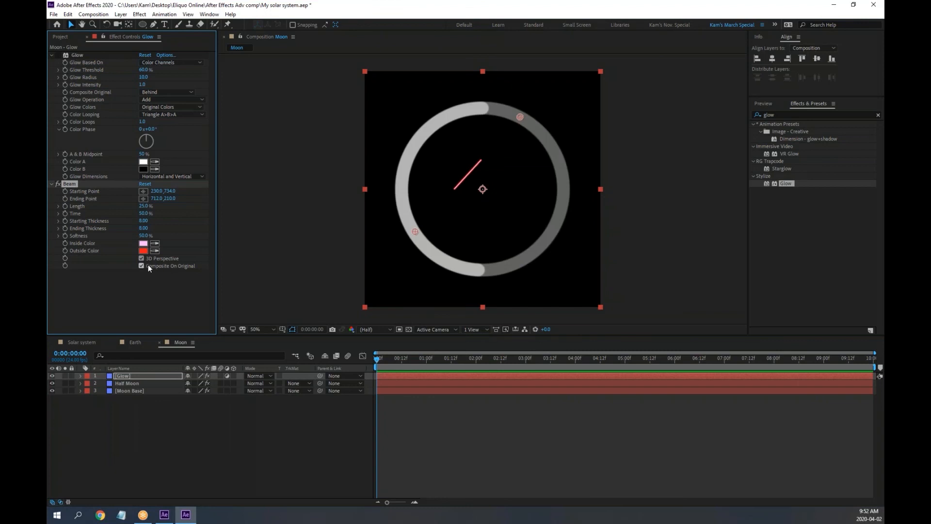
# Step: Turn off the Glow layer's adjustment mode and Beam's Composite On Original, with the beam's ending point moved to about 596, 292
pyautogui.click(230, 376)
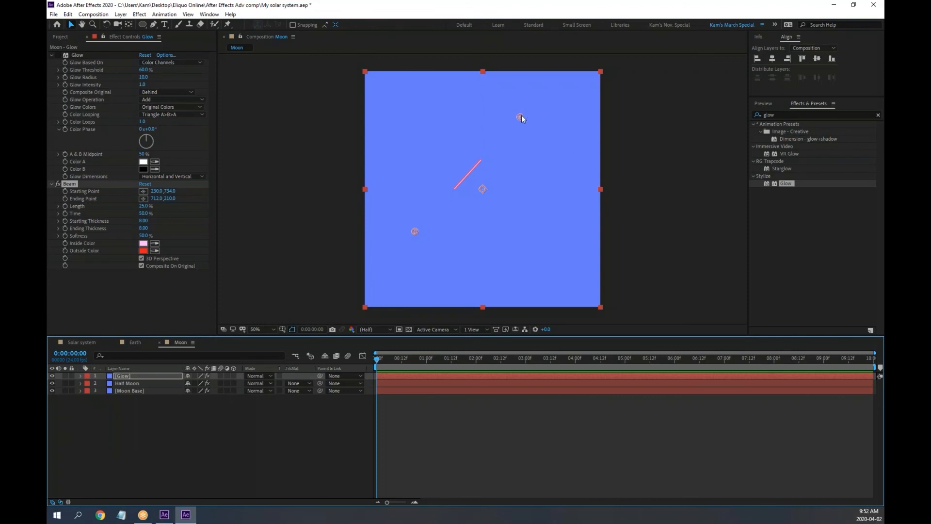
pyautogui.moveTo(521, 116); pyautogui.dragTo(495, 136)
pyautogui.click(141, 266)
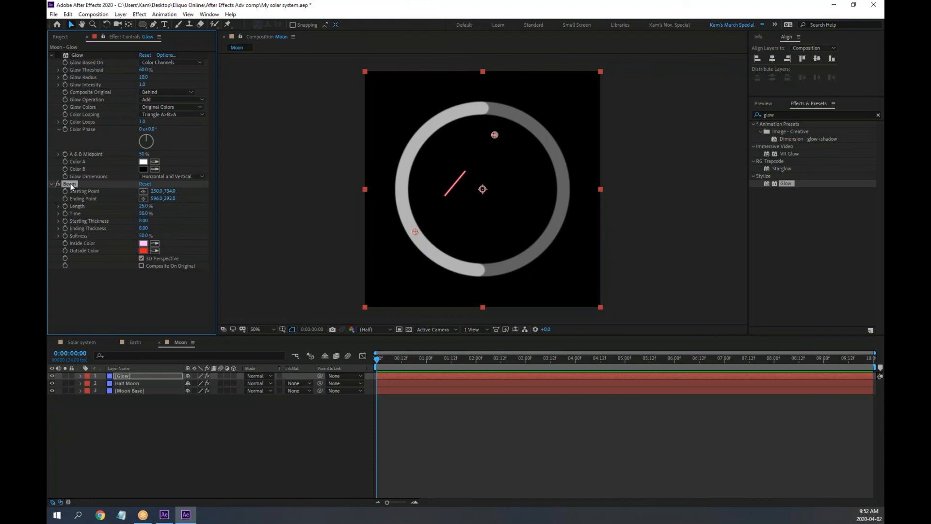
# Step: Delete the Beam effect from the Glow layer and turn the layer's adjustment mode back on
pyautogui.press('Delete')
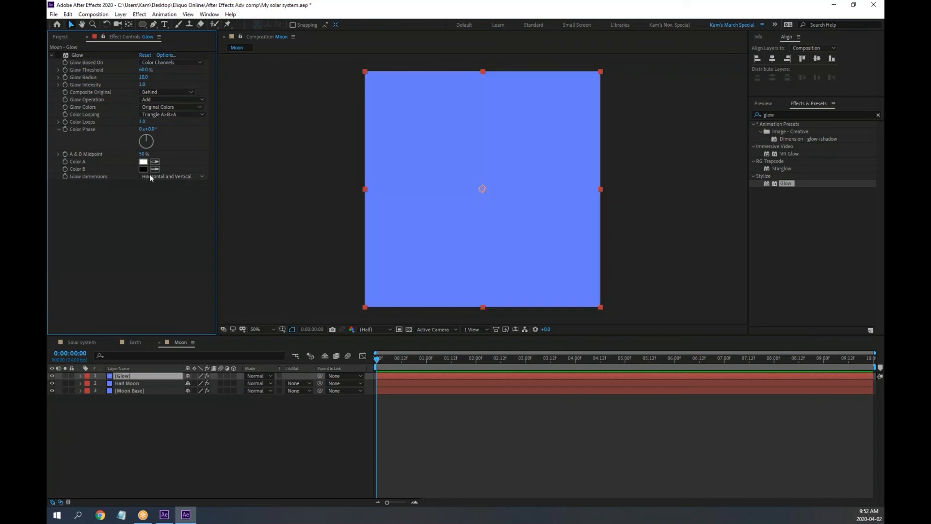
pyautogui.click(227, 376)
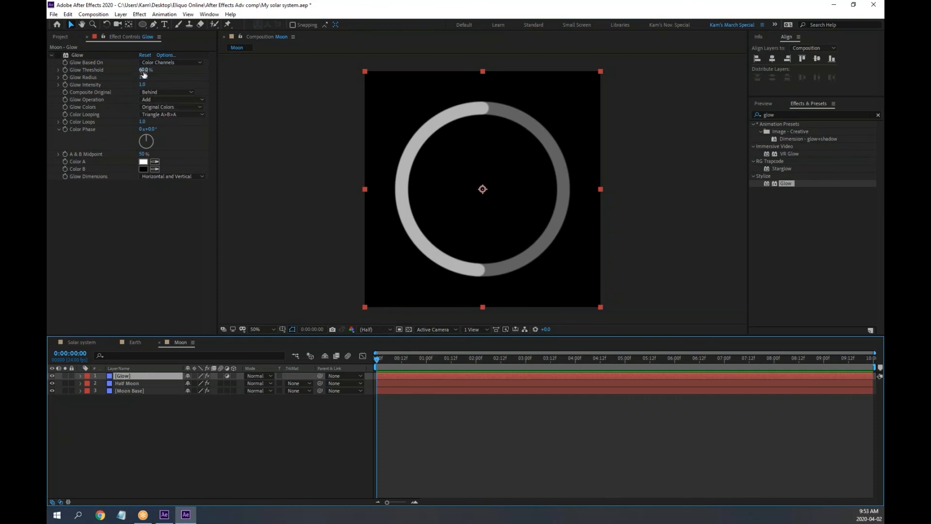
# Step: Set the Glow effect's Threshold to 60.8%, Radius to 24 and Intensity to 3
pyautogui.moveTo(144, 72)
pyautogui.mouseDown()
pyautogui.moveTo(164, 77)
pyautogui.moveTo(148, 78)
pyautogui.mouseUp()
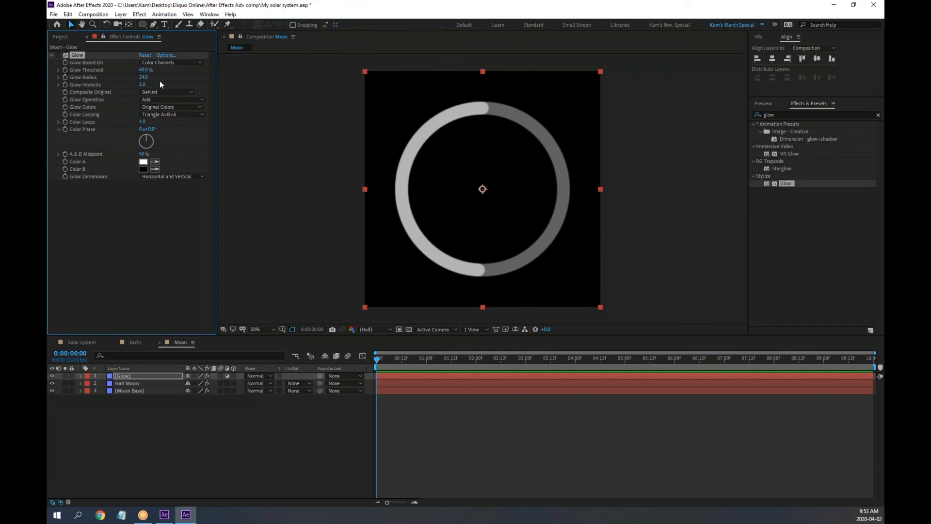
pyautogui.click(142, 84)
pyautogui.write('3')
pyautogui.press('Return')
# Step: Try A & B Colors for the disabled Glow effect, restore Original Colors and keep Glow Dimensions at Horizontal and Vertical
pyautogui.click(165, 107)
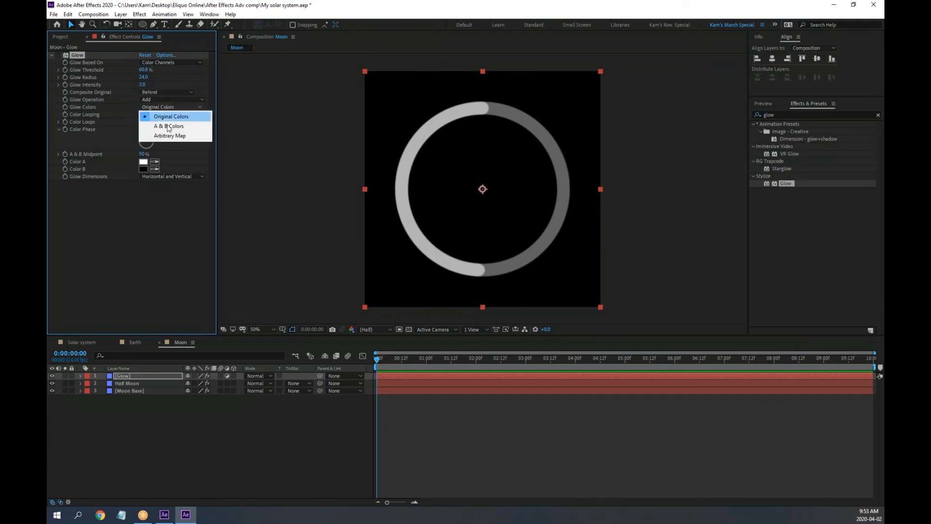
pyautogui.click(169, 127)
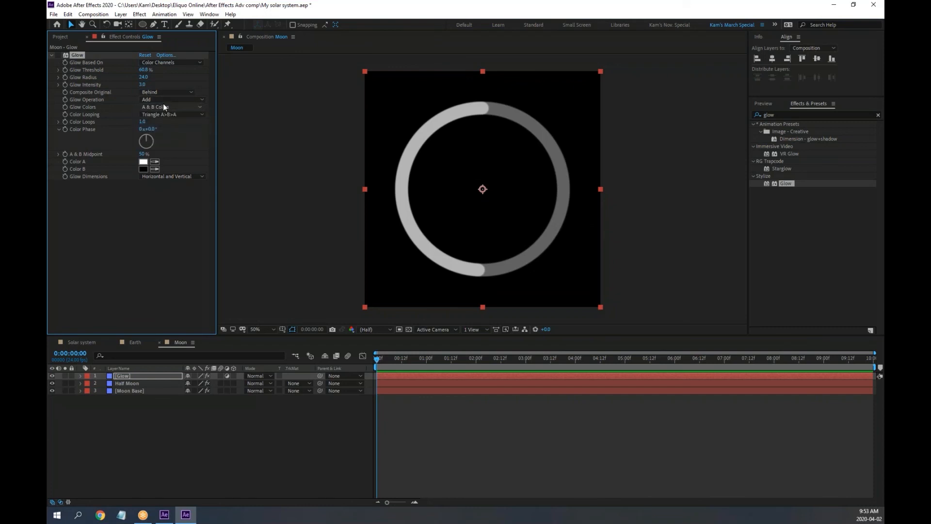
pyautogui.click(164, 106)
pyautogui.click(170, 116)
pyautogui.click(185, 176)
pyautogui.click(188, 185)
pyautogui.moveTo(392, 358)
pyautogui.mouseDown()
pyautogui.moveTo(452, 365)
pyautogui.moveTo(376, 361)
pyautogui.mouseUp()
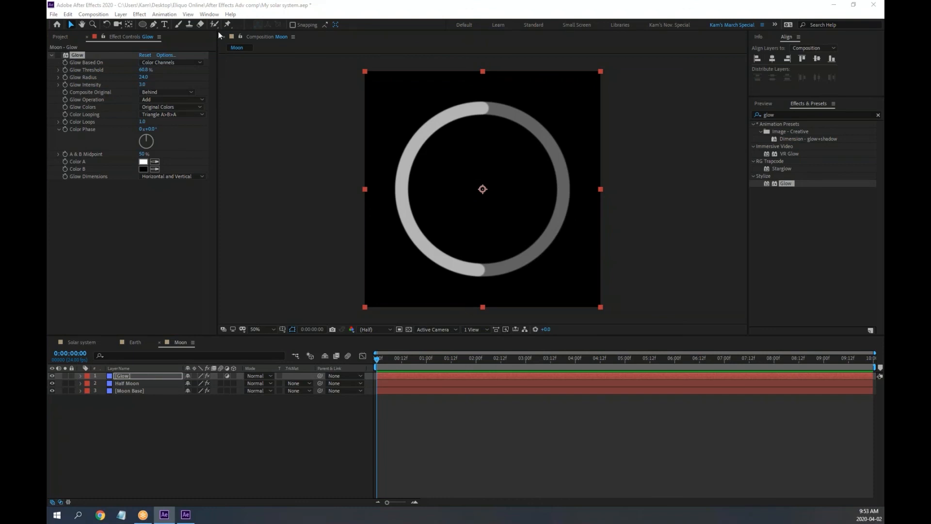
# Step: Enable the Glow effect on the Glow layer, comparing the moon with and without it
pyautogui.click(58, 55)
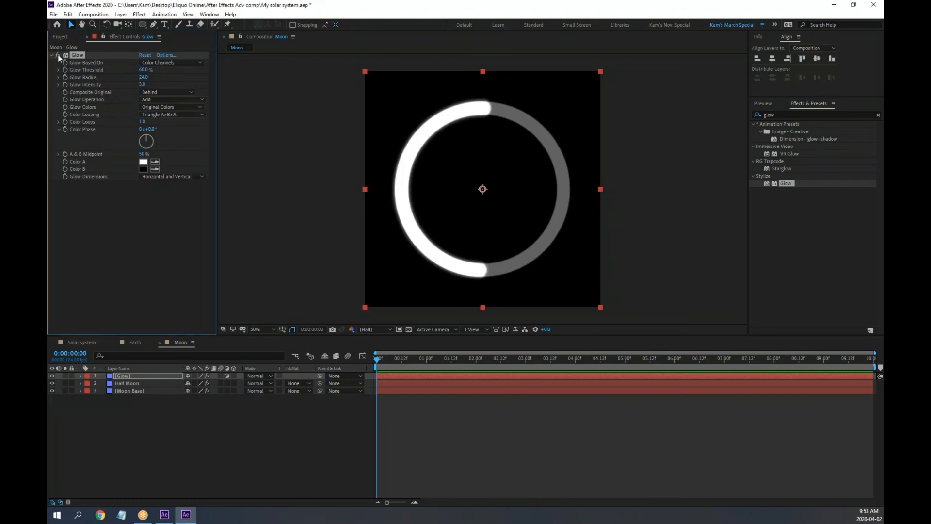
pyautogui.click(58, 55)
pyautogui.click(58, 55)
# Step: Switch the Glow effect's Glow Colors to A & B Colors and set Color B to white (FFFFFF)
pyautogui.click(171, 107)
pyautogui.click(173, 127)
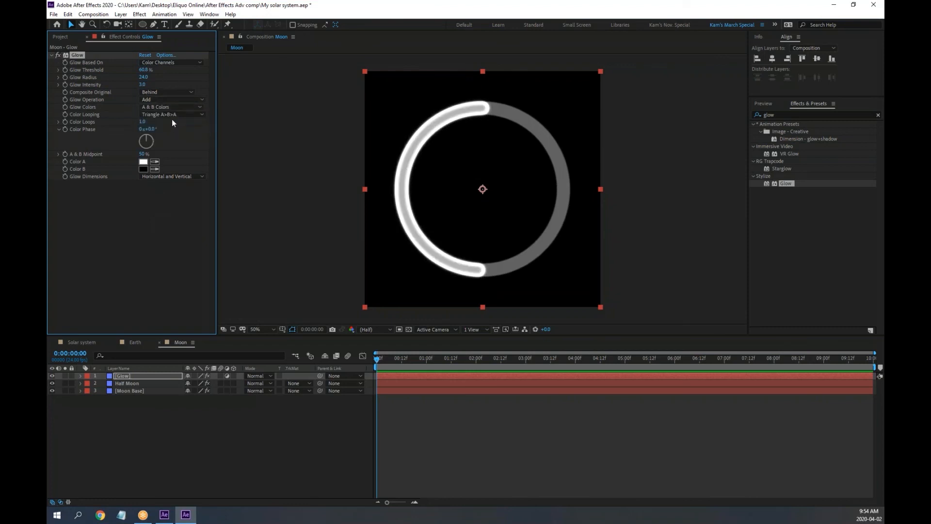
pyautogui.click(166, 108)
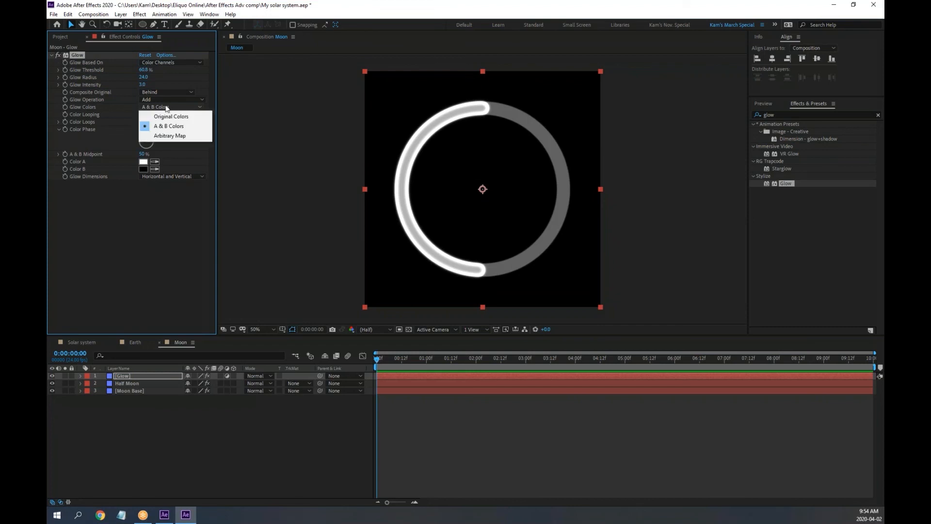
pyautogui.click(171, 126)
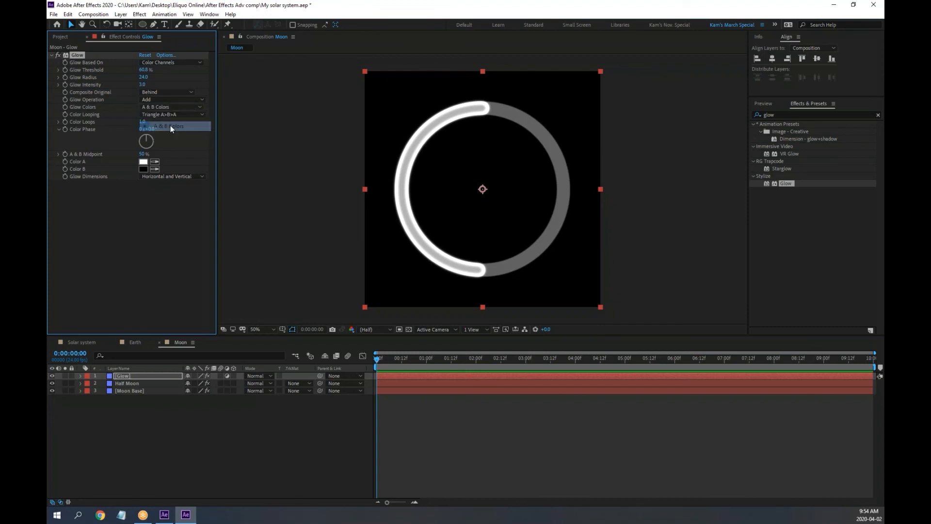
pyautogui.click(143, 168)
pyautogui.moveTo(179, 169); pyautogui.dragTo(169, 153)
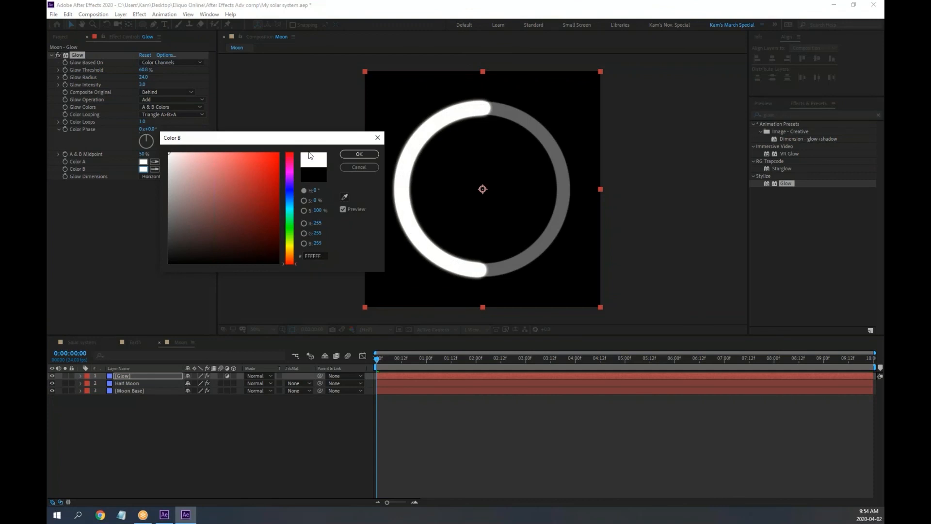
pyautogui.click(359, 154)
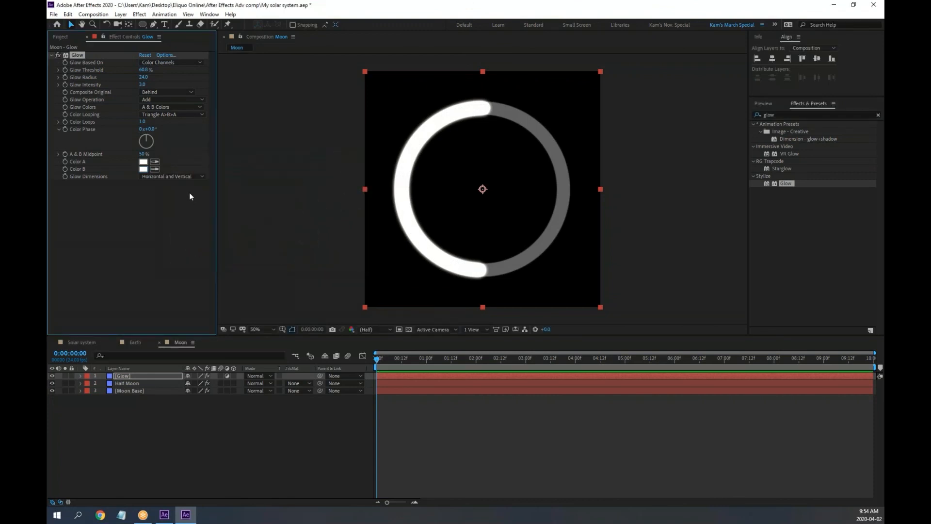
# Step: Set the Glow effect's Threshold to 43.9%, Radius to 80 and Intensity to 3.3, with Glow Colors back on Original Colors
pyautogui.moveTo(143, 84); pyautogui.dragTo(166, 72)
pyautogui.moveTo(184, 75); pyautogui.dragTo(145, 76)
pyautogui.click(167, 106)
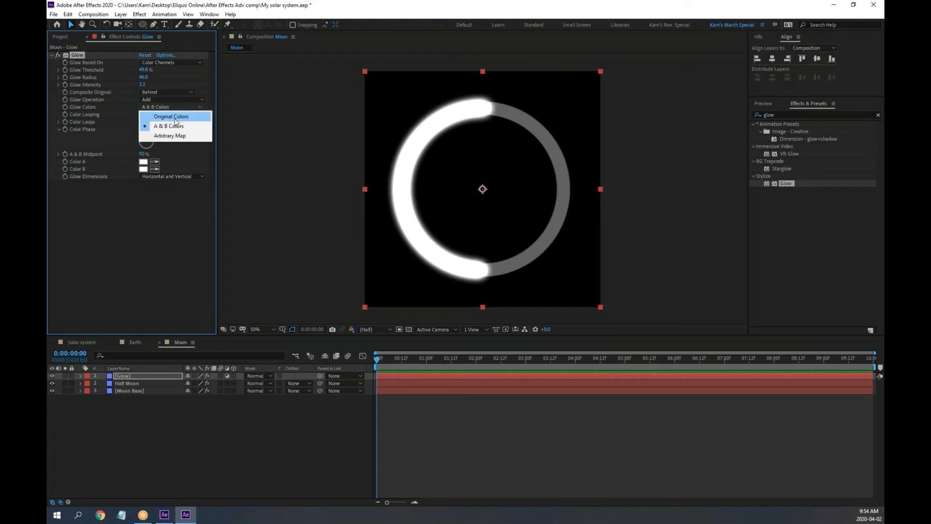
pyautogui.click(174, 118)
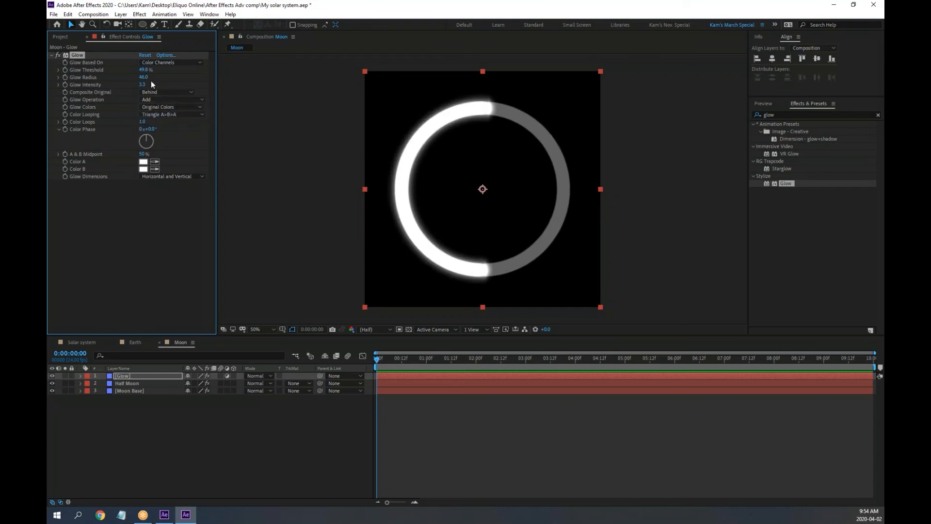
pyautogui.moveTo(144, 77)
pyautogui.mouseDown()
pyautogui.moveTo(189, 75)
pyautogui.moveTo(139, 77)
pyautogui.mouseUp()
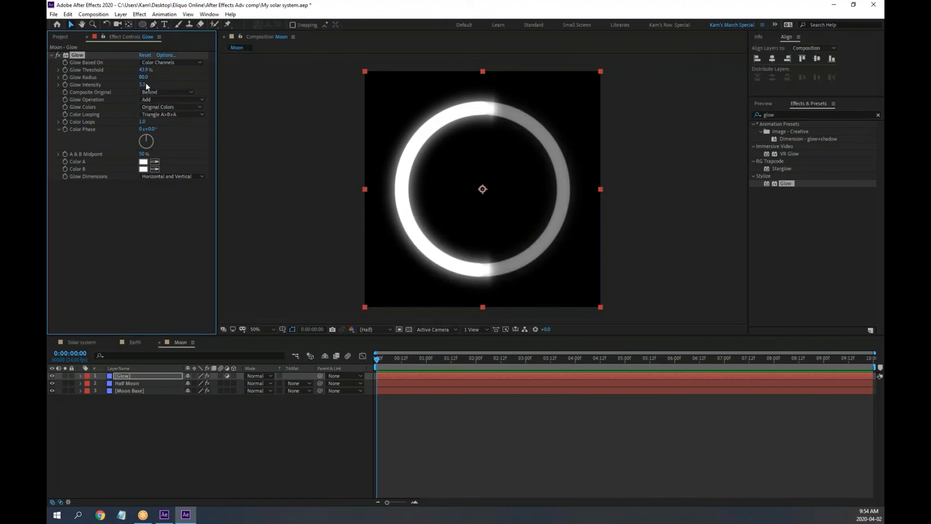
pyautogui.moveTo(141, 84); pyautogui.dragTo(140, 84)
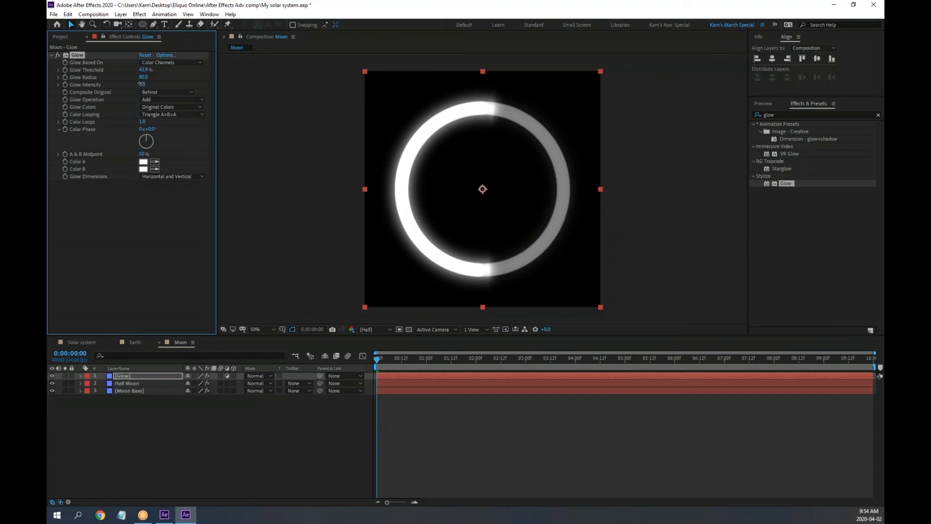
# Step: Try a Brush Size of 3 for the Stroke effect on the Half Moon layer
pyautogui.click(126, 383)
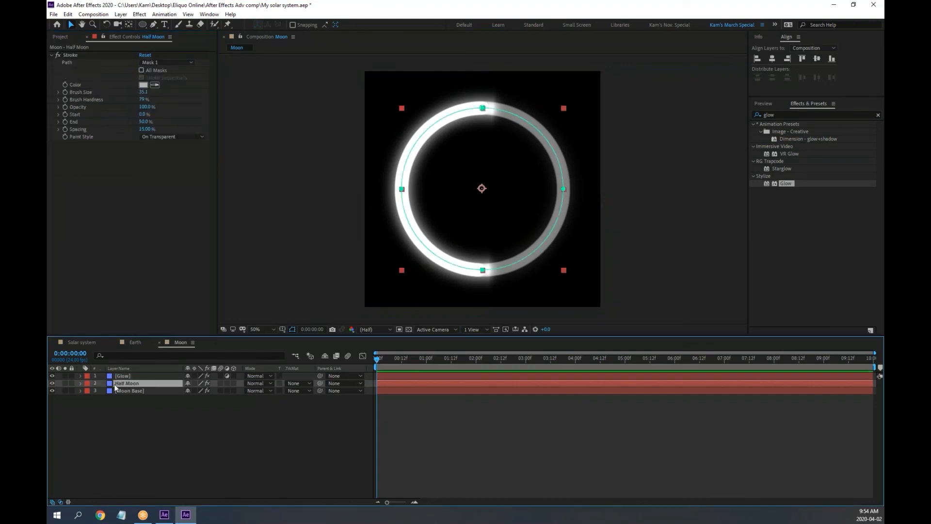
pyautogui.click(81, 383)
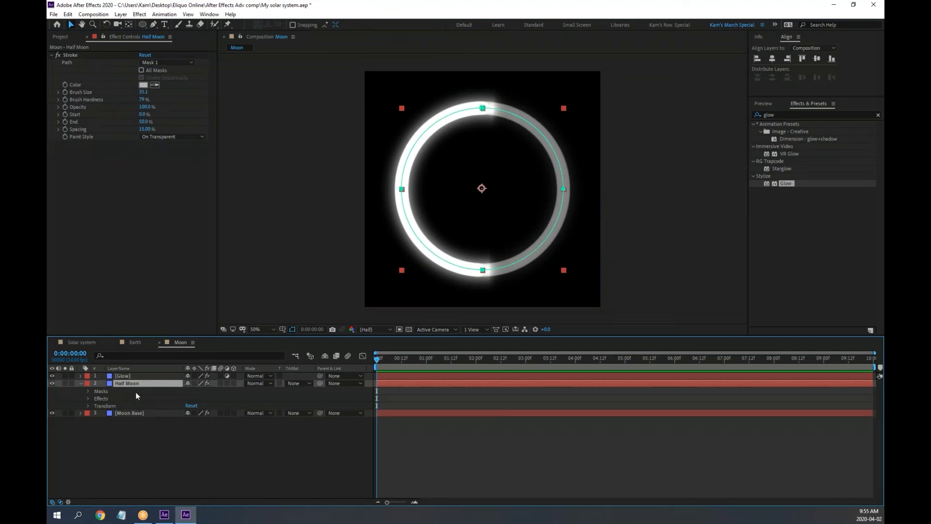
pyautogui.click(144, 91)
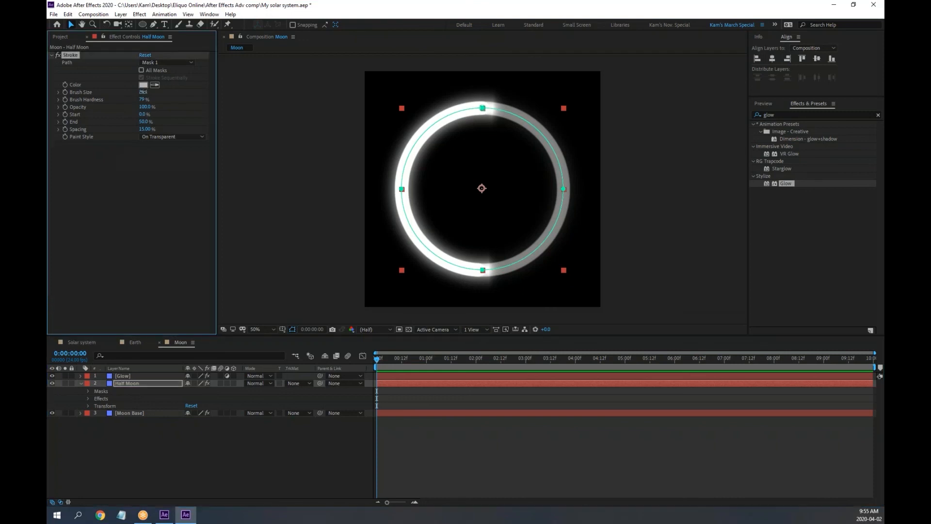
pyautogui.moveTo(141, 91); pyautogui.dragTo(47, 92)
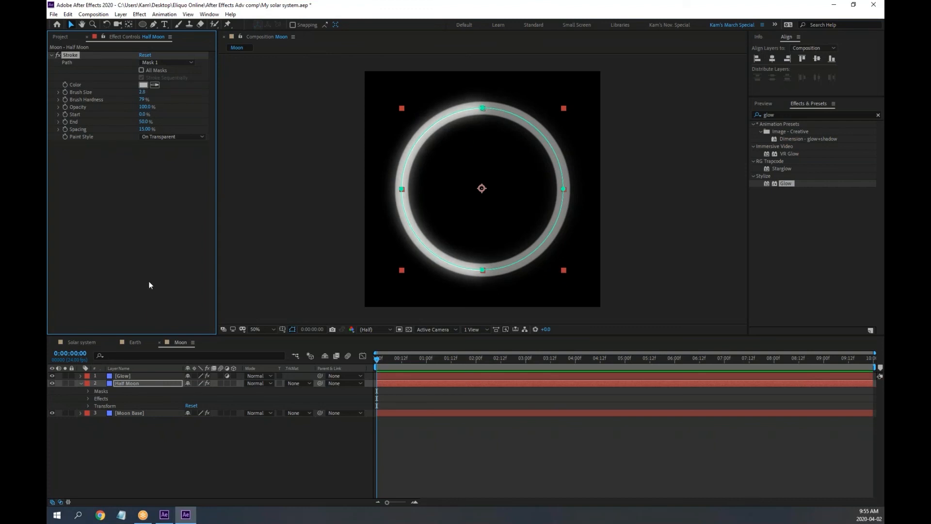
# Step: Set the Half Moon Stroke's Brush Size to 16.6 with the Glow layer temporarily hidden
pyautogui.click(52, 376)
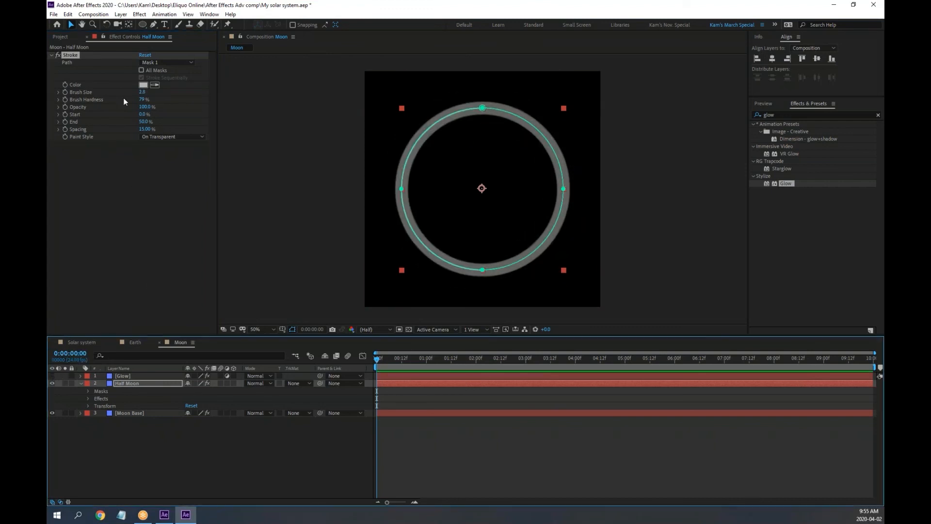
pyautogui.moveTo(140, 92); pyautogui.dragTo(209, 91)
pyautogui.press('.')
pyautogui.click(234, 168)
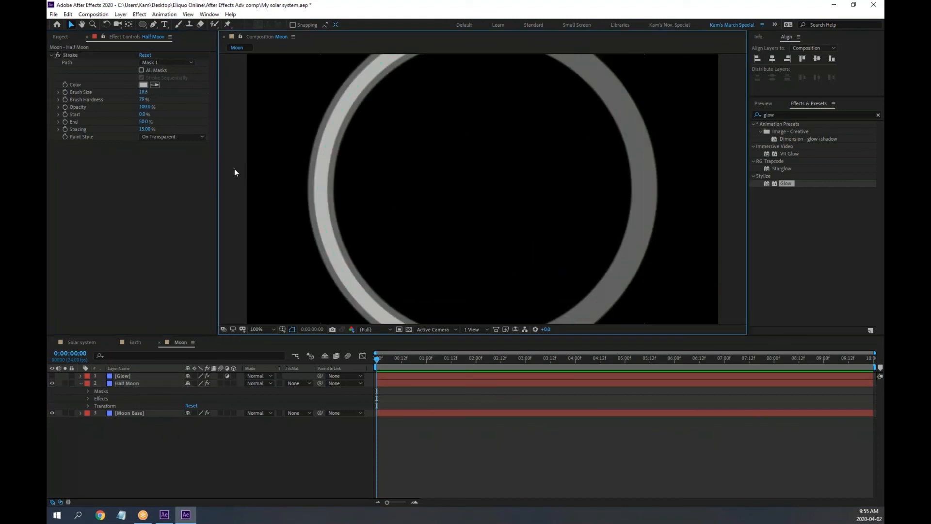
pyautogui.moveTo(142, 93); pyautogui.dragTo(134, 93)
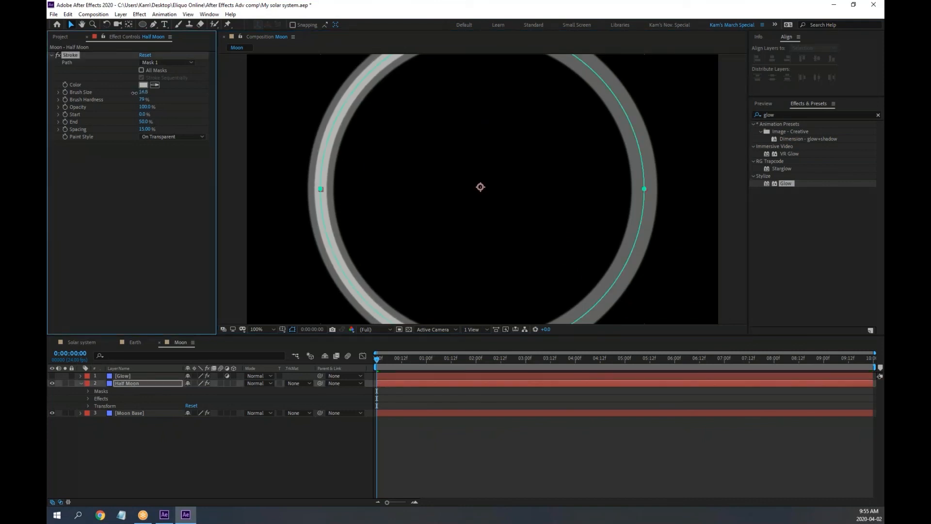
pyautogui.click(52, 376)
pyautogui.press(',')
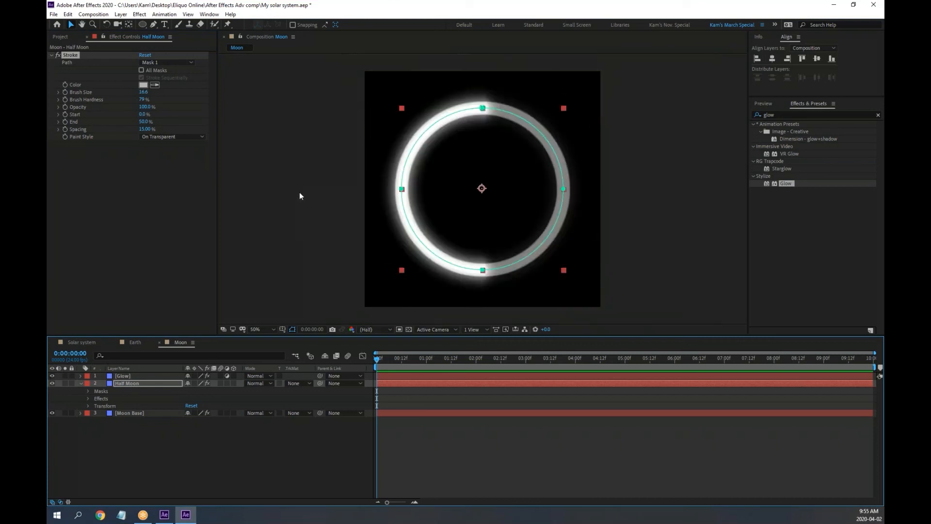
# Step: Set the Glow effect's Radius to 0 and the Half Moon Stroke's Brush Size to 10.7
pyautogui.click(121, 377)
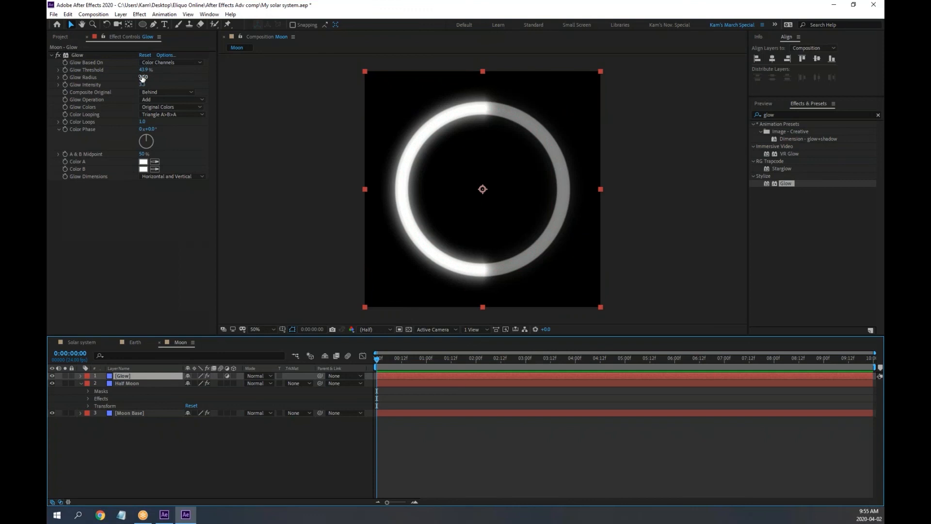
pyautogui.moveTo(144, 77); pyautogui.dragTo(109, 77)
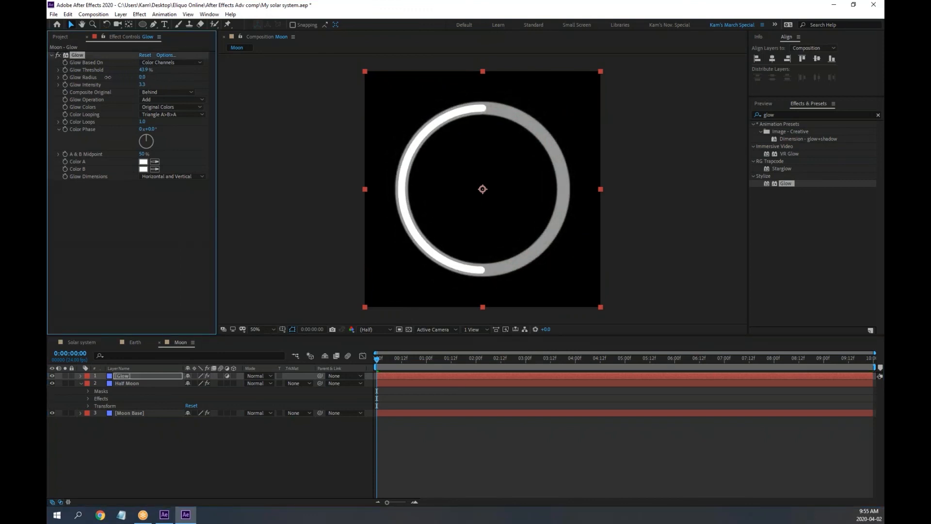
pyautogui.click(89, 397)
pyautogui.click(88, 399)
pyautogui.click(95, 406)
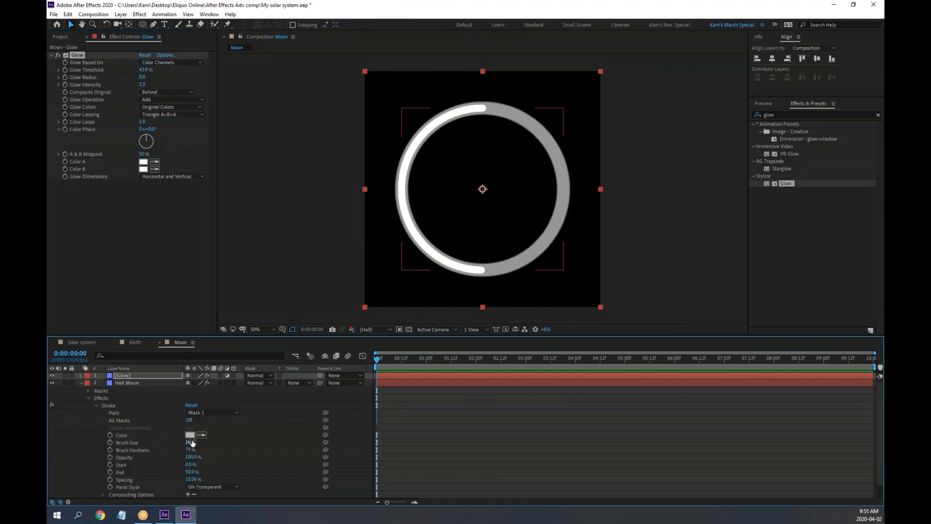
pyautogui.moveTo(191, 442); pyautogui.dragTo(174, 442)
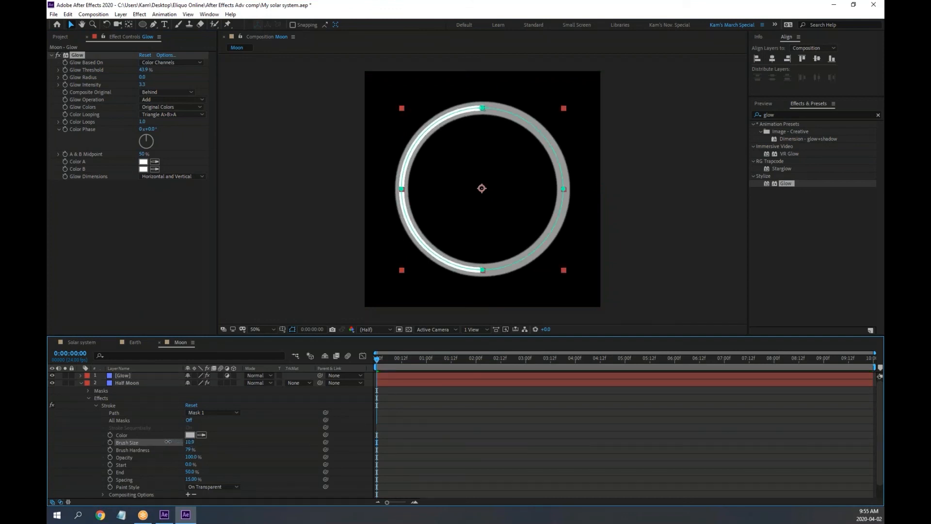
pyautogui.click(165, 405)
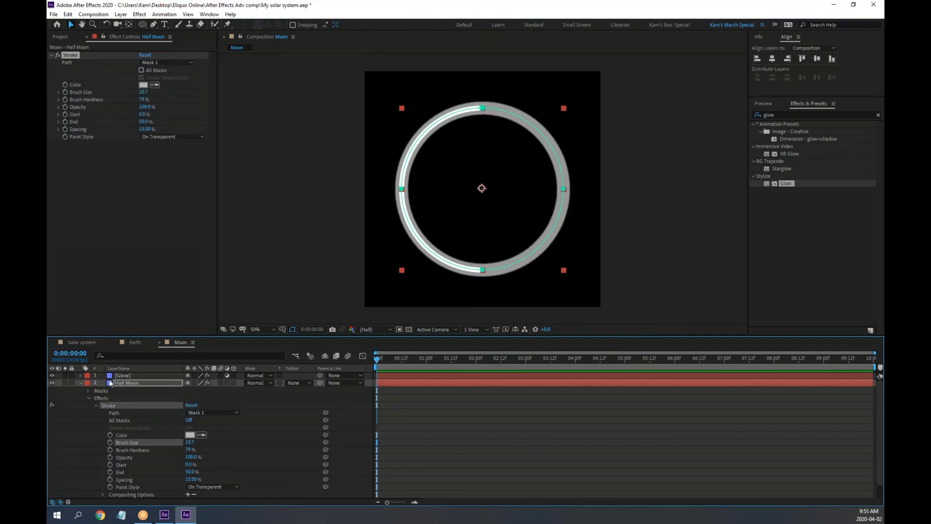
# Step: Collapse the Half Moon layer's properties and set its Stroke Brush Size to 9.5
pyautogui.click(126, 376)
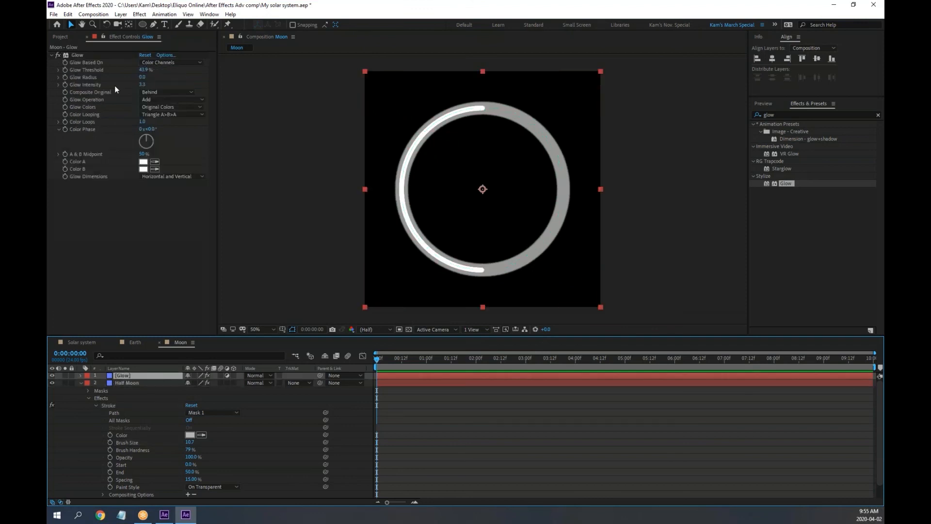
pyautogui.click(92, 400)
pyautogui.hotkey('ctrl', '`')
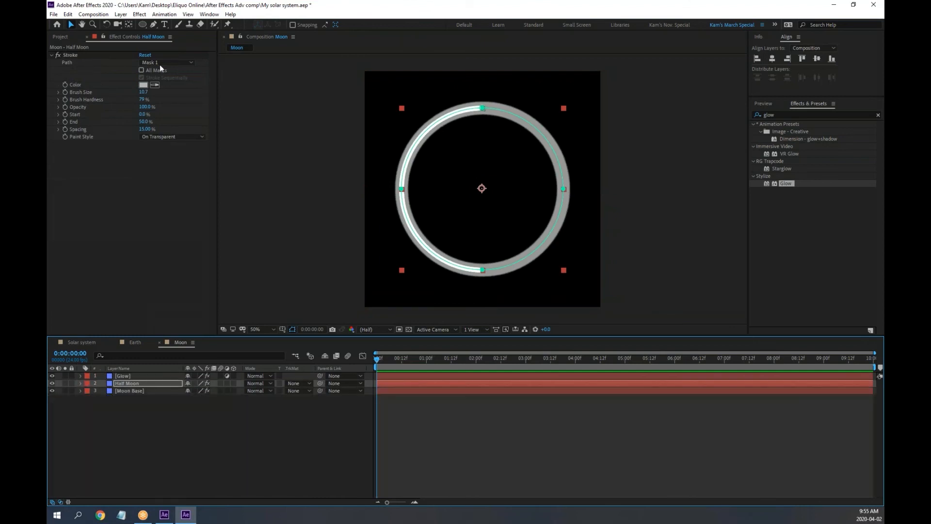
pyautogui.moveTo(144, 94)
pyautogui.mouseDown()
pyautogui.moveTo(210, 93)
pyautogui.moveTo(137, 92)
pyautogui.mouseUp()
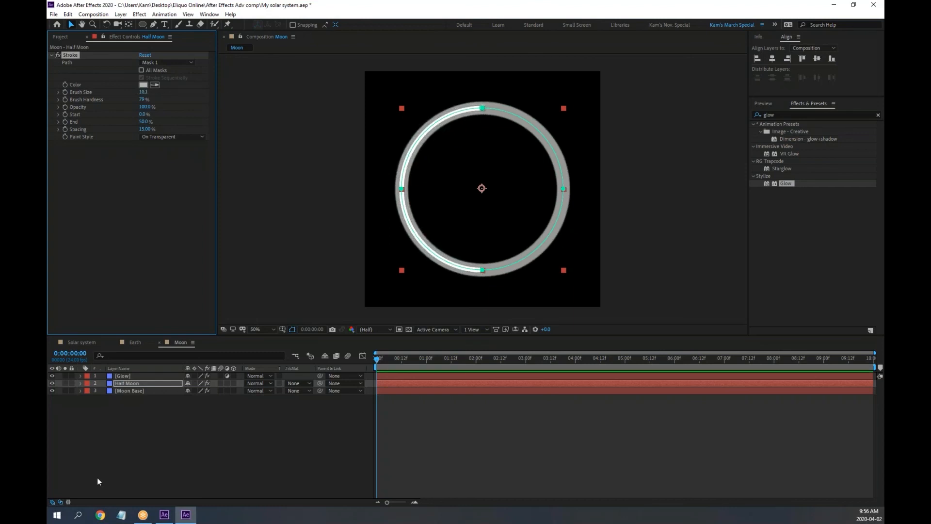
pyautogui.moveTo(143, 92); pyautogui.dragTo(141, 92)
# Step: Show source names in the layer list and set the Glow effect's Radius to 88
pyautogui.click(127, 368)
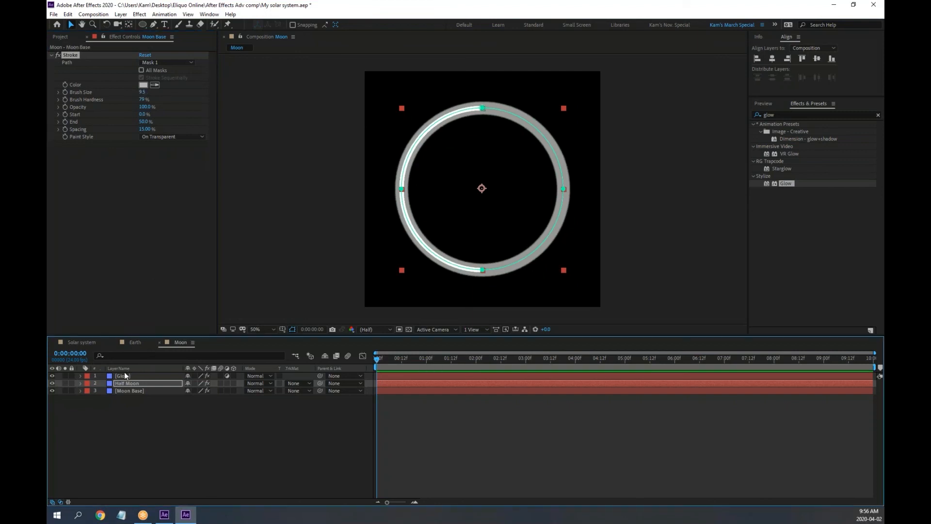
pyautogui.click(123, 377)
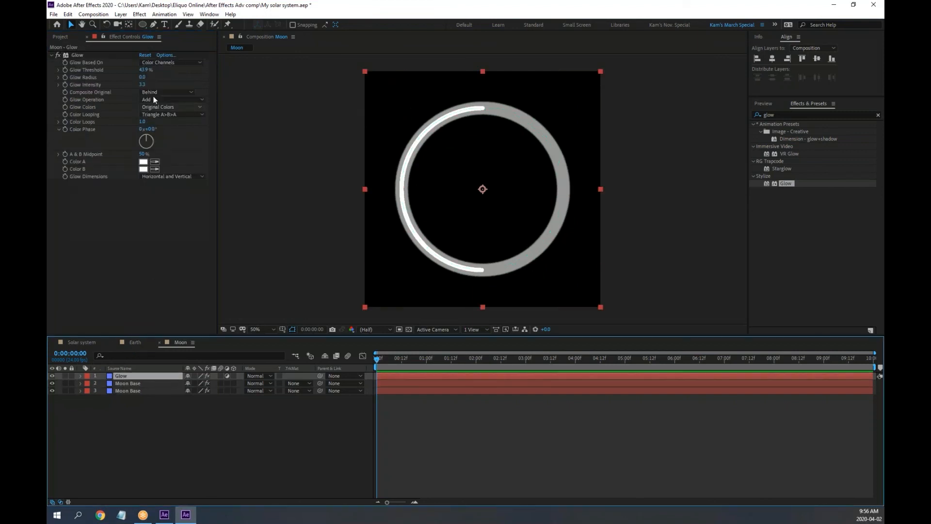
pyautogui.moveTo(142, 77); pyautogui.dragTo(179, 74)
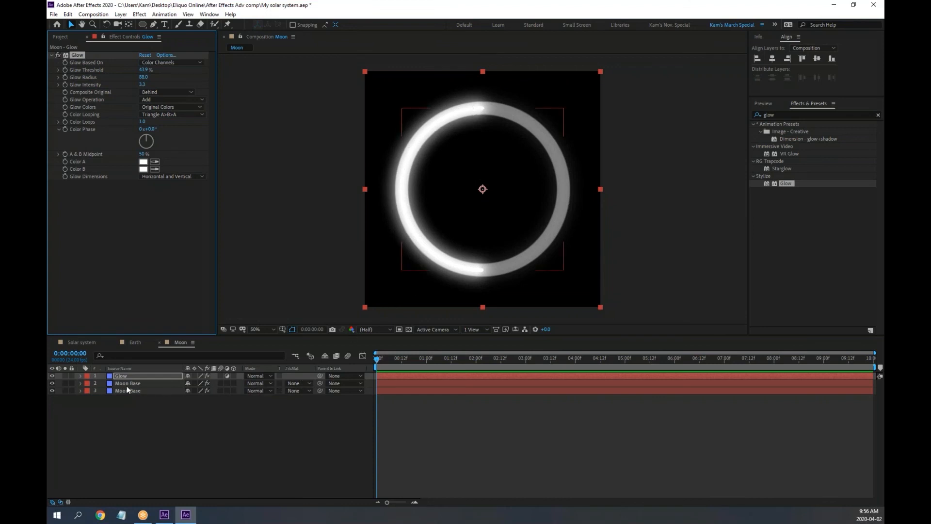
# Step: Set the Brush Size of the Stroke effect on layer 2, the half moon, to 7.9
pyautogui.click(80, 383)
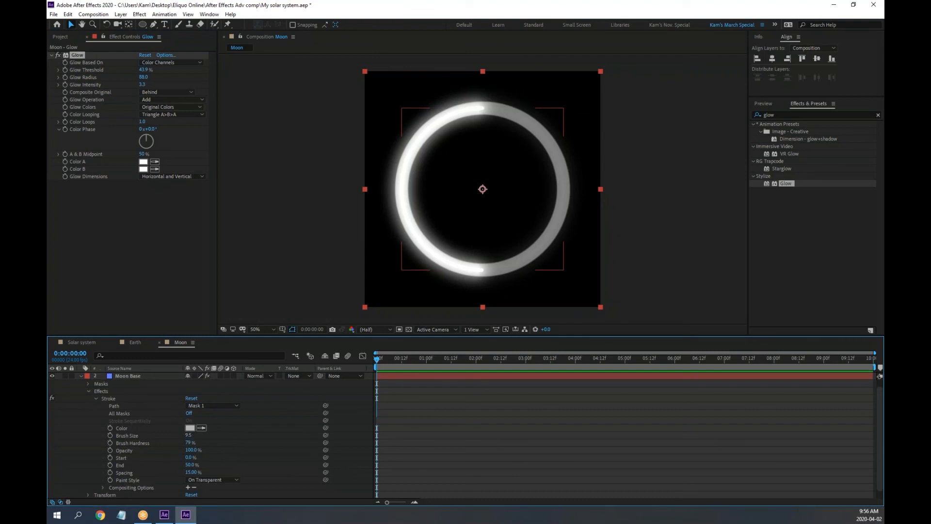
pyautogui.click(188, 434)
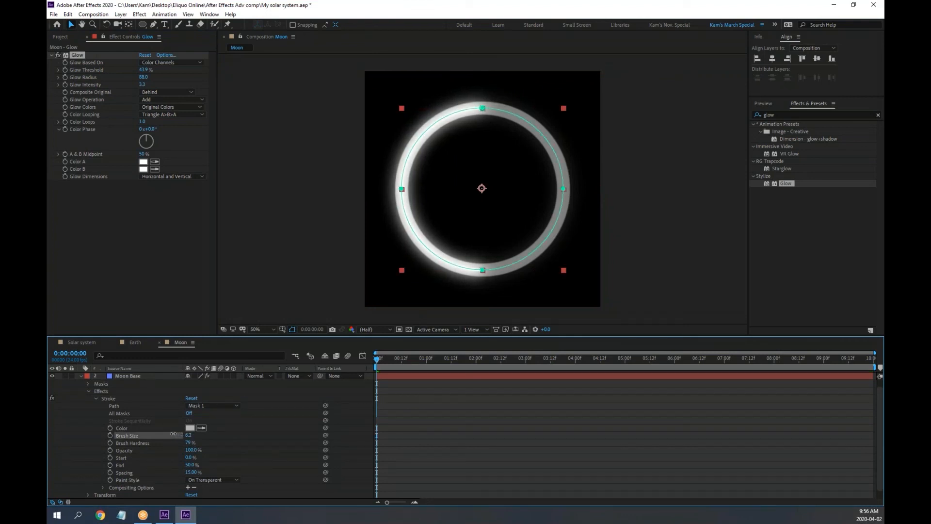
pyautogui.moveTo(171, 433)
pyautogui.mouseDown()
pyautogui.moveTo(163, 436)
pyautogui.moveTo(185, 436)
pyautogui.mouseUp()
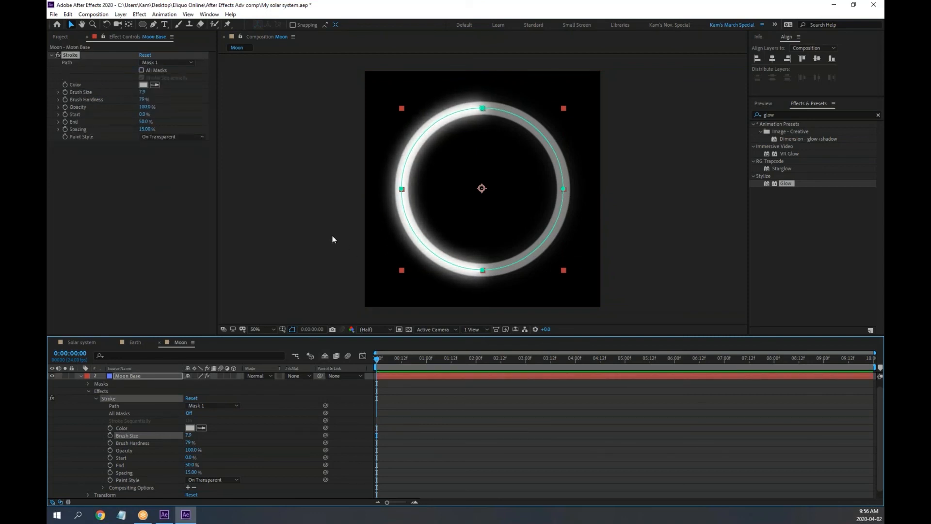
# Step: Set the Glow effect's Radius to 94, deselect the layer and move the current time to 0:00:01:04
pyautogui.click(134, 377)
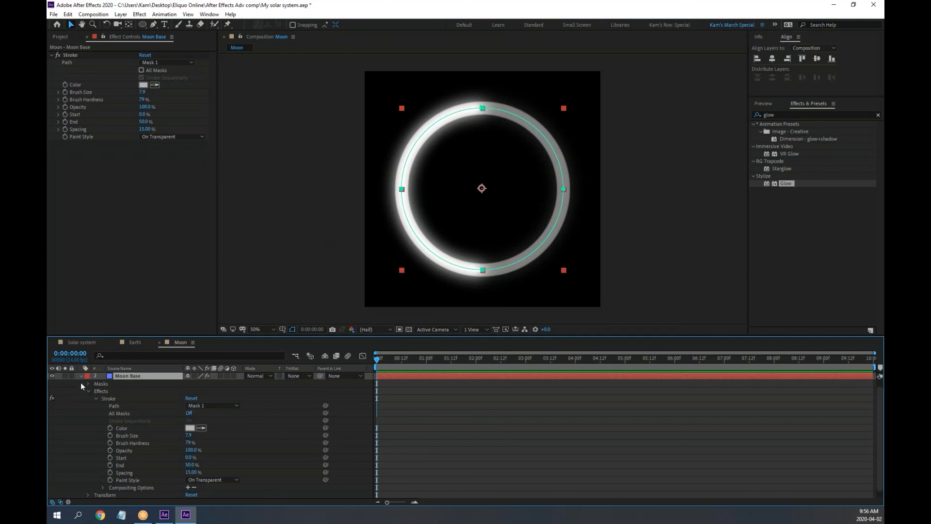
pyautogui.click(80, 376)
pyautogui.click(125, 375)
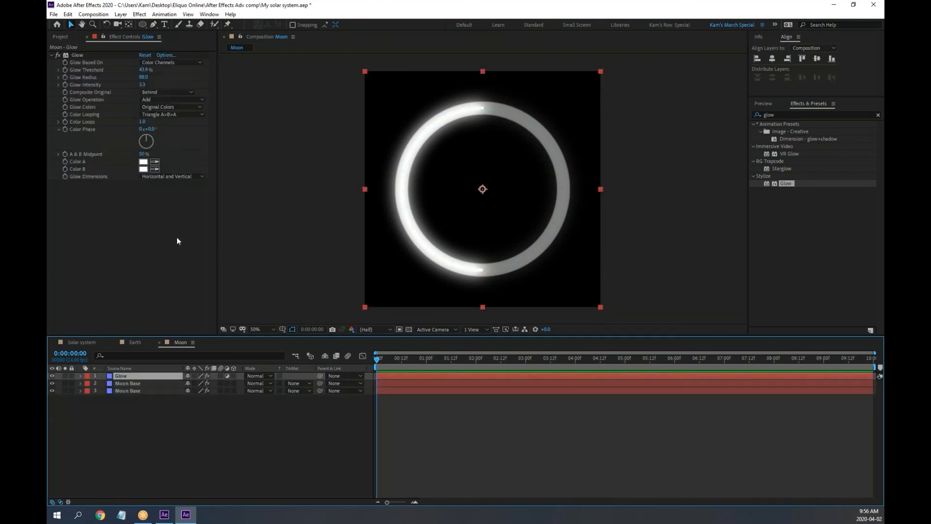
pyautogui.moveTo(144, 78); pyautogui.dragTo(148, 78)
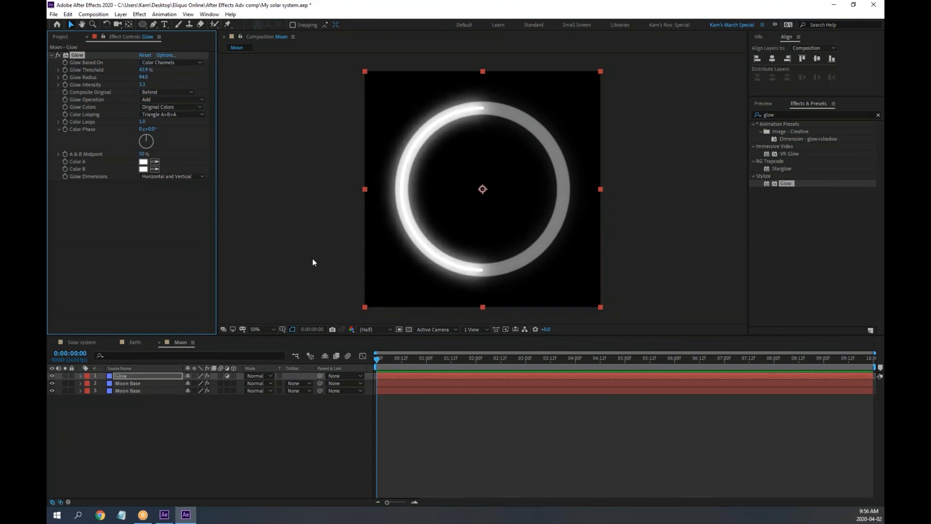
pyautogui.click(292, 264)
pyautogui.moveTo(395, 357); pyautogui.dragTo(434, 357)
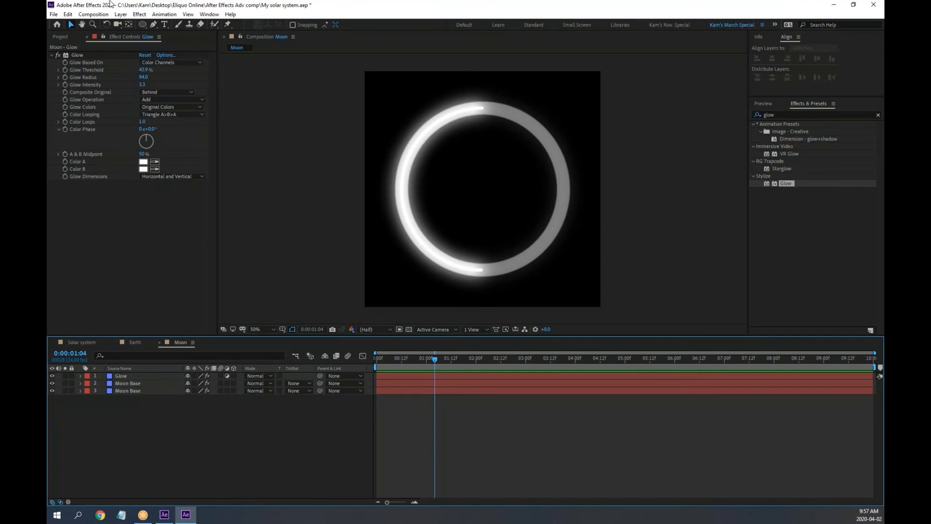
# Step: Save the solar system project
pyautogui.click(53, 14)
pyautogui.click(73, 95)
# Step: Play back the Earth composition from its start and return to the Moon composition
pyautogui.click(134, 342)
pyautogui.click(372, 358)
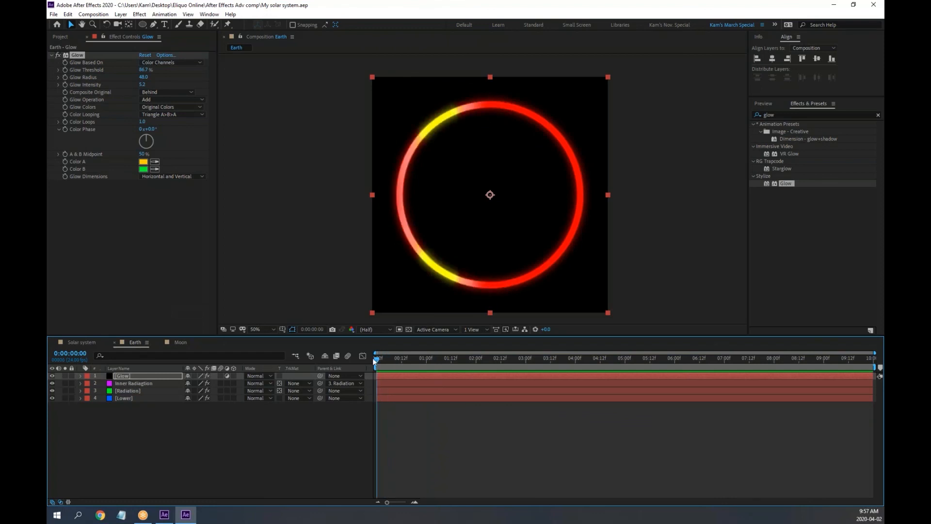
pyautogui.press('space')
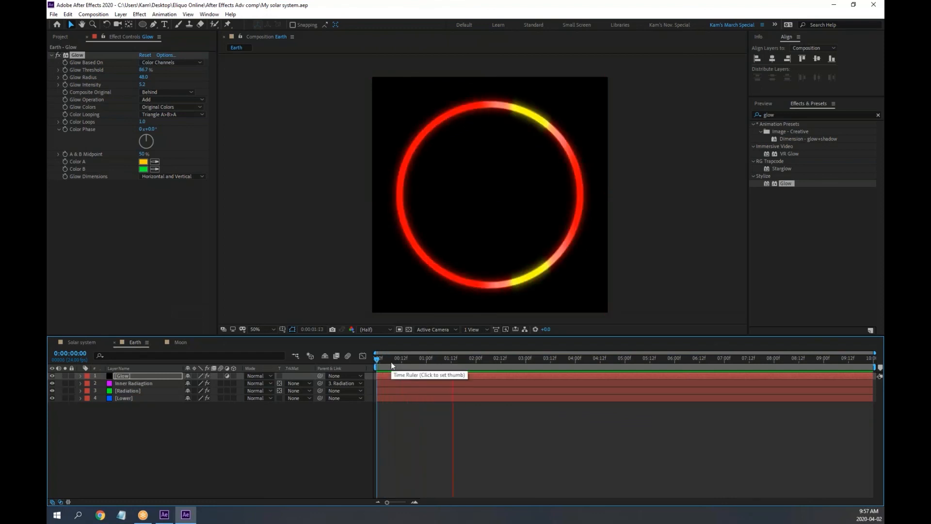
pyautogui.press('space')
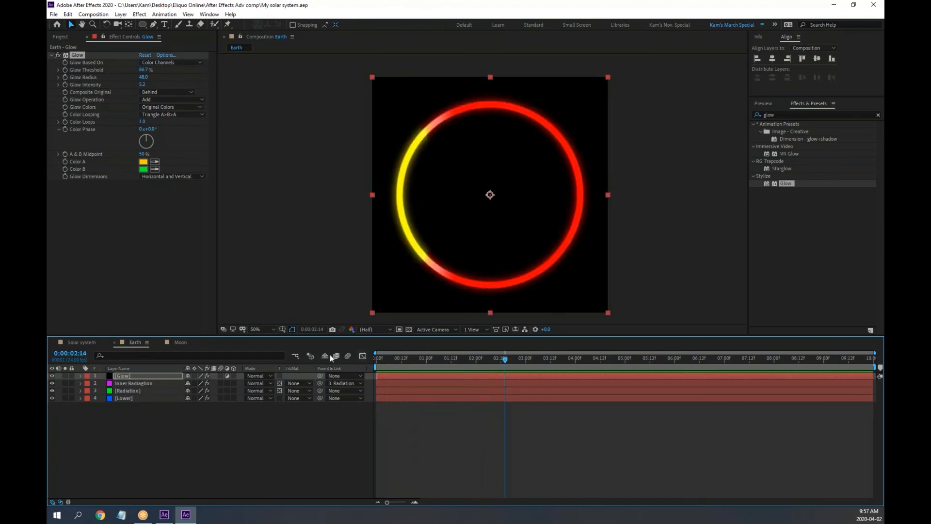
pyautogui.click(182, 342)
pyautogui.click(130, 342)
pyautogui.click(177, 342)
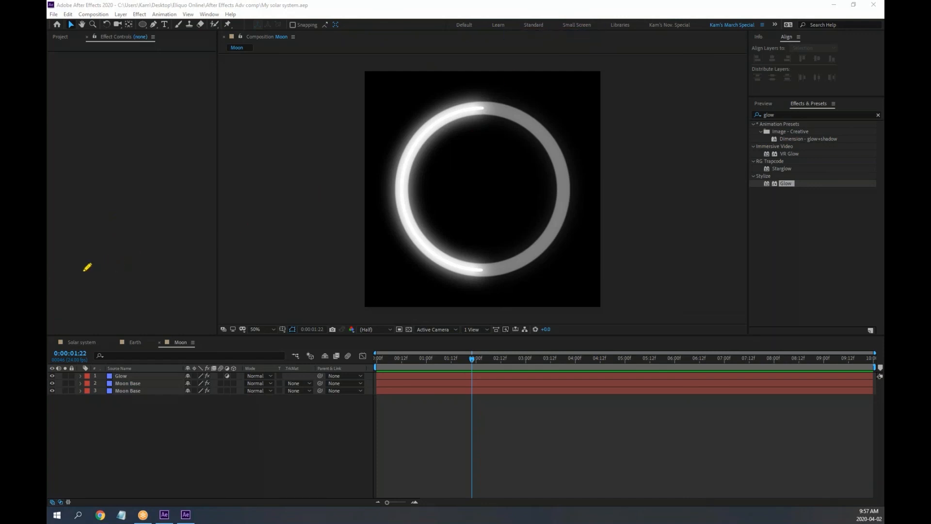
pyautogui.moveTo(56, 280)
pyautogui.mouseDown()
pyautogui.moveTo(107, 205)
pyautogui.moveTo(140, 217)
pyautogui.moveTo(207, 290)
pyautogui.moveTo(283, 276)
pyautogui.moveTo(343, 197)
pyautogui.moveTo(404, 213)
pyautogui.moveTo(444, 265)
pyautogui.moveTo(495, 290)
pyautogui.moveTo(639, 185)
pyautogui.moveTo(767, 260)
pyautogui.mouseUp()
pyautogui.moveTo(153, 135)
pyautogui.mouseDown()
pyautogui.moveTo(258, 136)
pyautogui.moveTo(295, 157)
pyautogui.moveTo(276, 163)
pyautogui.mouseUp()
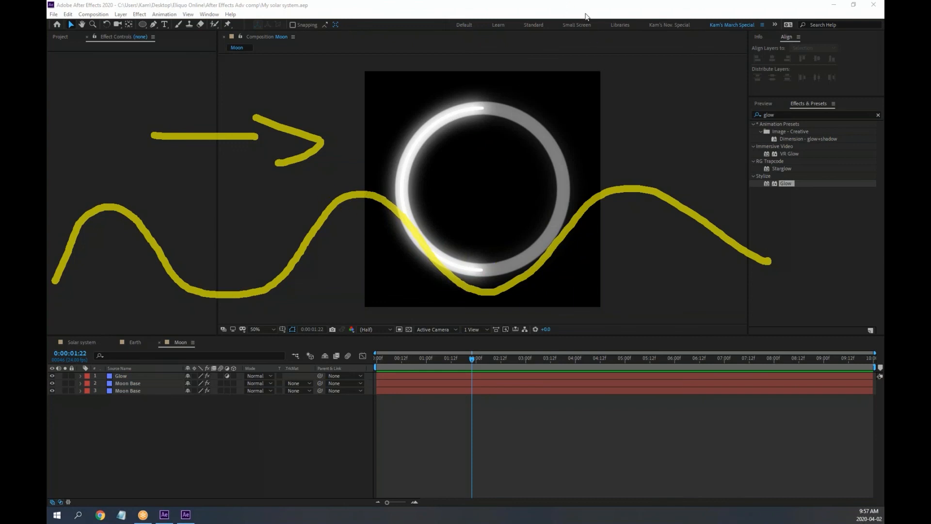
pyautogui.click(604, 58)
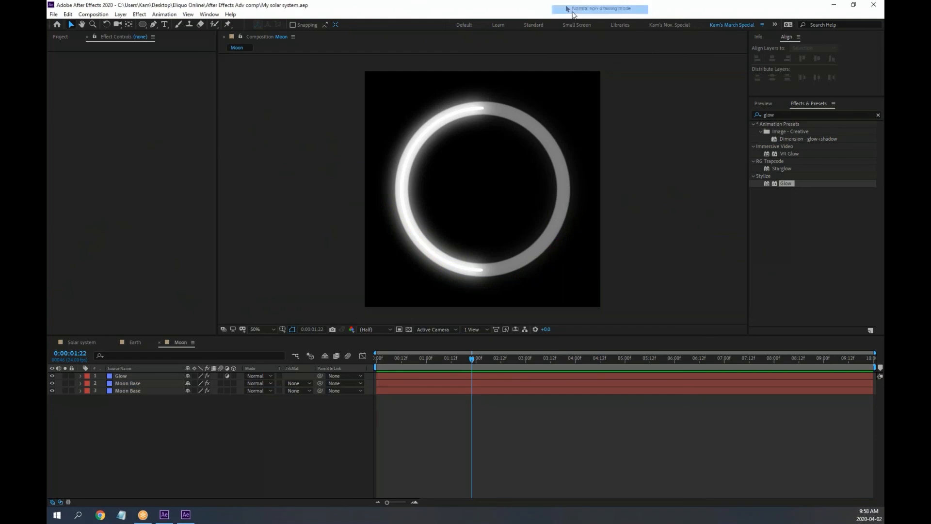
pyautogui.click(266, 395)
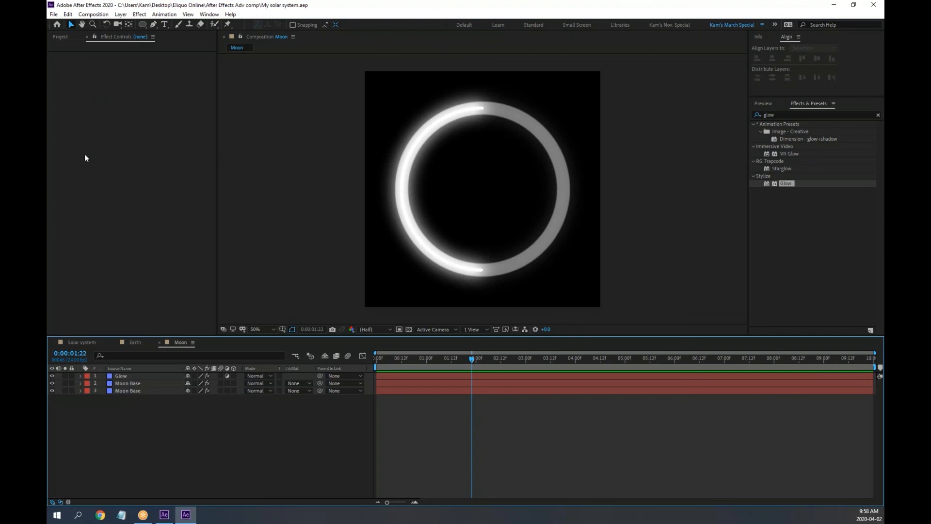
pyautogui.hotkey('alt', 'Tab')
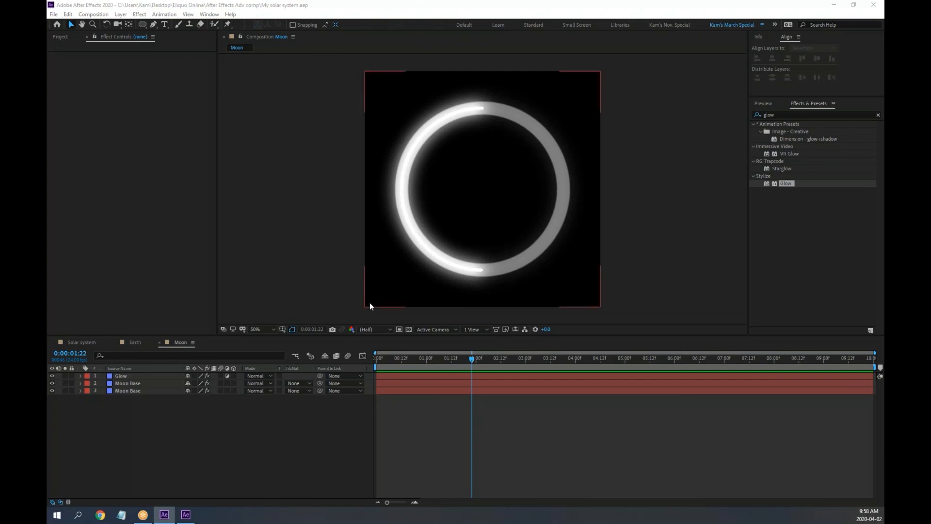
# Step: Start a new composition named Light wave with a width of 3000 px
pyautogui.click(97, 15)
pyautogui.click(107, 25)
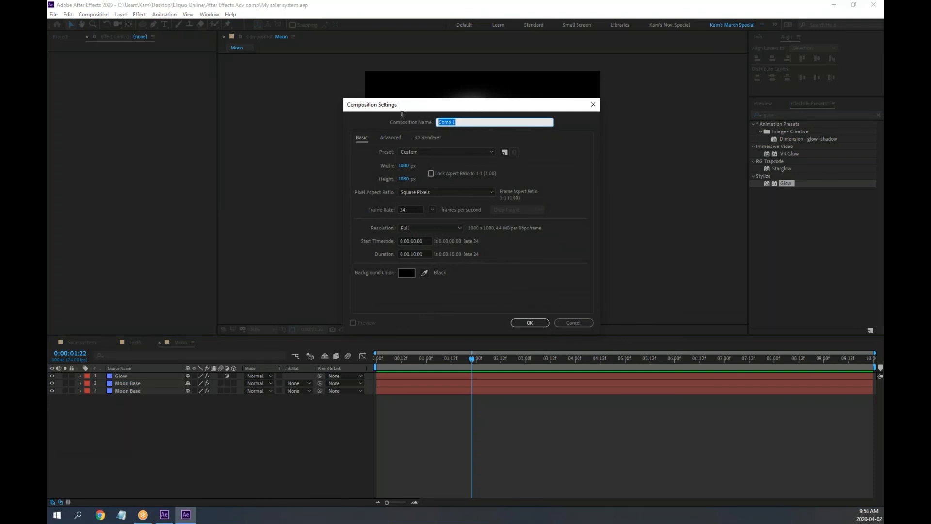
pyautogui.write('Light wave')
pyautogui.click(405, 166)
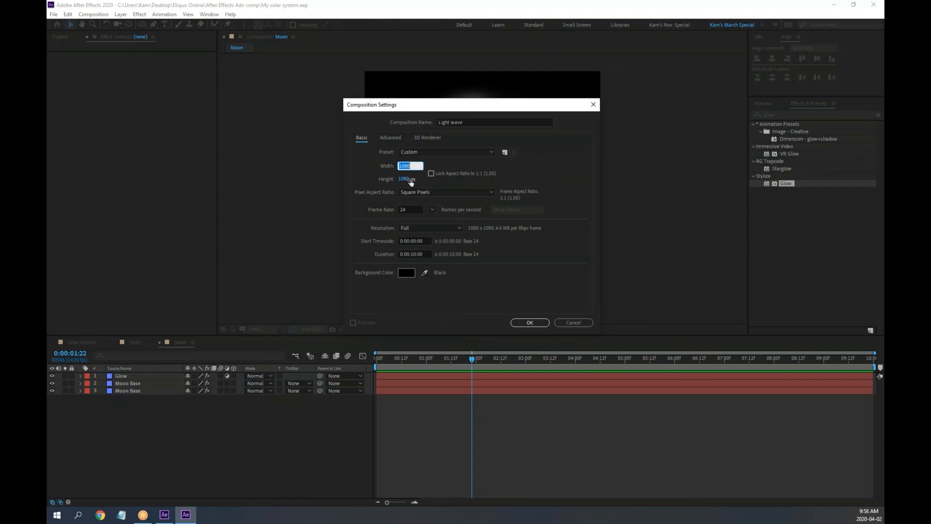
pyautogui.write('3000')
pyautogui.click(402, 178)
pyautogui.click(554, 6)
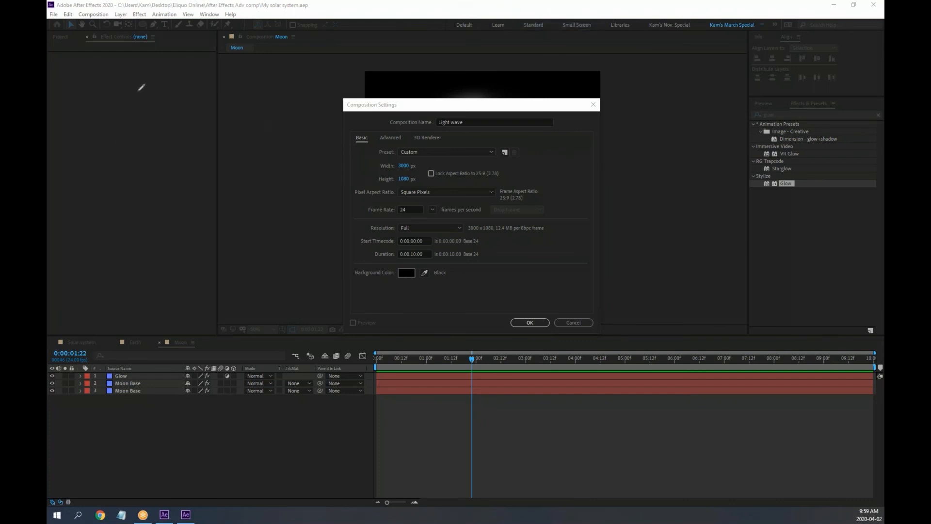
pyautogui.moveTo(138, 91)
pyautogui.mouseDown()
pyautogui.moveTo(151, 186)
pyautogui.moveTo(105, 230)
pyautogui.mouseUp()
pyautogui.moveTo(137, 92)
pyautogui.mouseDown()
pyautogui.moveTo(193, 79)
pyautogui.moveTo(238, 37)
pyautogui.mouseUp()
pyautogui.moveTo(153, 118); pyautogui.dragTo(232, 80)
pyautogui.moveTo(298, 37); pyautogui.dragTo(335, 19)
pyautogui.moveTo(162, 129); pyautogui.dragTo(356, 49)
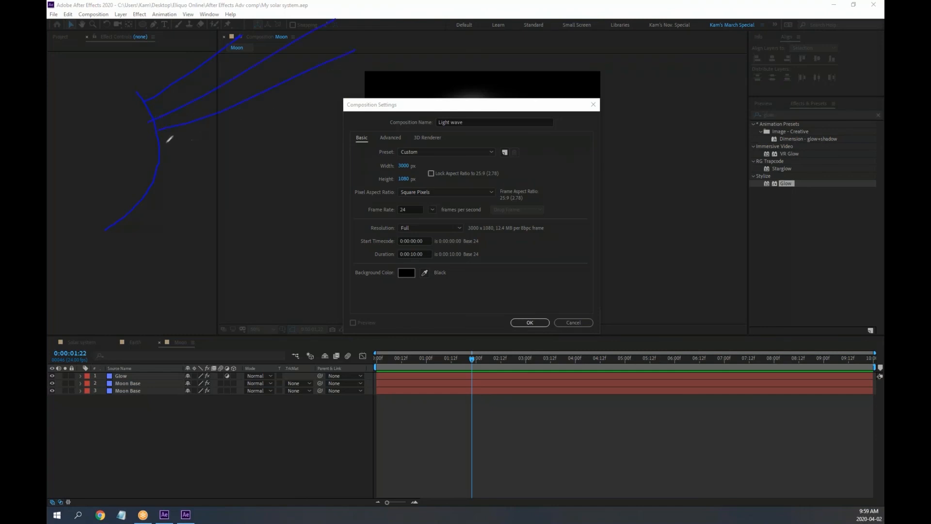
pyautogui.moveTo(165, 144); pyautogui.dragTo(375, 165)
pyautogui.moveTo(169, 164); pyautogui.dragTo(392, 212)
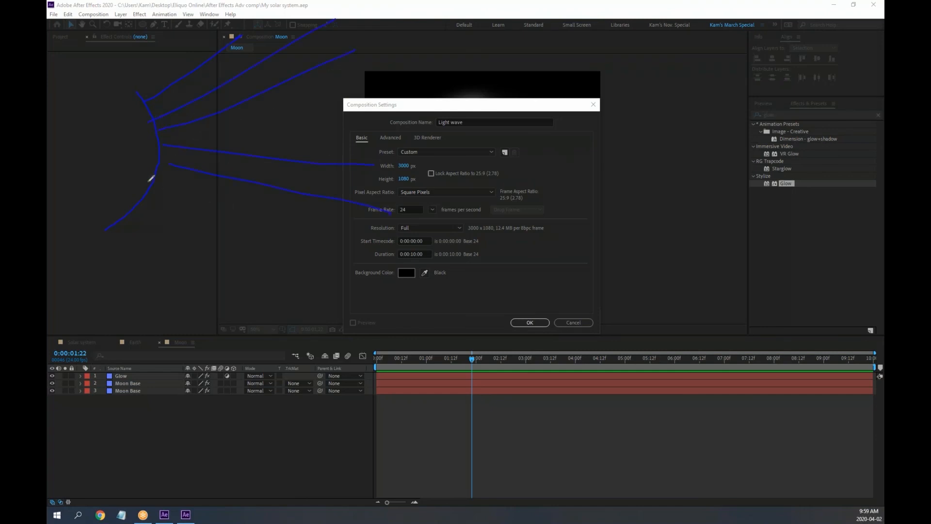
pyautogui.moveTo(150, 185); pyautogui.dragTo(310, 242)
pyautogui.moveTo(145, 206)
pyautogui.mouseDown()
pyautogui.moveTo(205, 246)
pyautogui.moveTo(227, 280)
pyautogui.mouseUp()
pyautogui.moveTo(125, 219); pyautogui.dragTo(257, 359)
pyautogui.moveTo(112, 239); pyautogui.dragTo(177, 405)
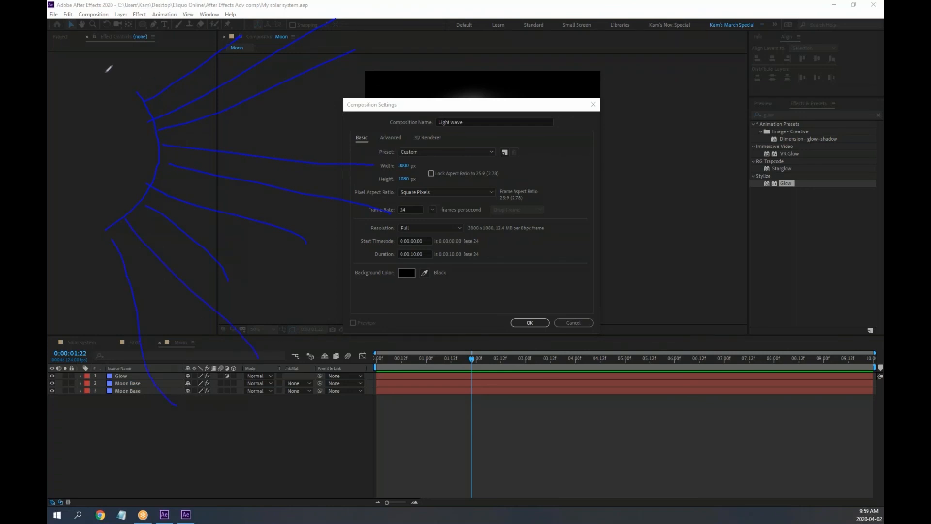
pyautogui.moveTo(125, 80)
pyautogui.mouseDown()
pyautogui.moveTo(493, 89)
pyautogui.moveTo(494, 344)
pyautogui.moveTo(152, 328)
pyautogui.moveTo(163, 276)
pyautogui.moveTo(144, 72)
pyautogui.moveTo(138, 100)
pyautogui.moveTo(131, 80)
pyautogui.mouseUp()
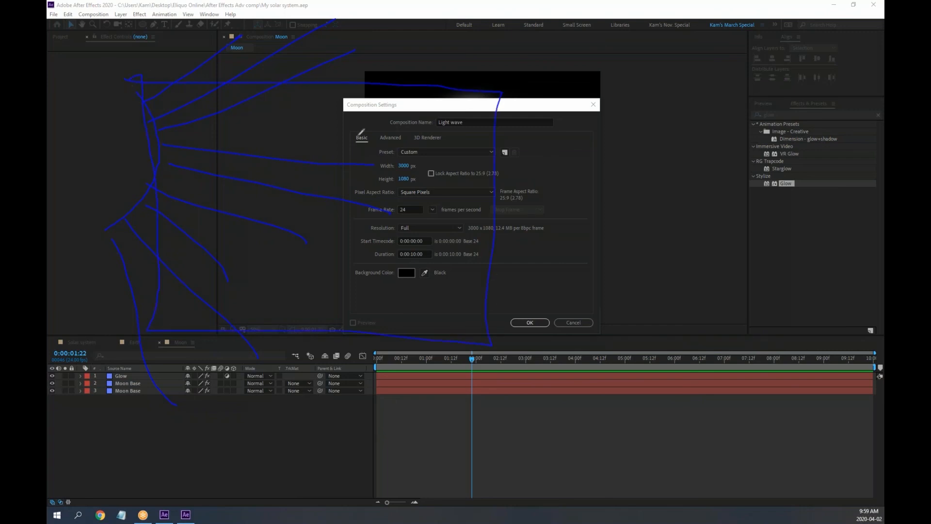
pyautogui.moveTo(394, 46)
pyautogui.mouseDown()
pyautogui.moveTo(405, 74)
pyautogui.moveTo(440, 43)
pyautogui.moveTo(473, 80)
pyautogui.moveTo(505, 63)
pyautogui.mouseUp()
pyautogui.moveTo(561, 151)
pyautogui.mouseDown()
pyautogui.moveTo(601, 187)
pyautogui.moveTo(583, 151)
pyautogui.moveTo(616, 140)
pyautogui.moveTo(624, 166)
pyautogui.moveTo(638, 167)
pyautogui.moveTo(649, 140)
pyautogui.mouseUp()
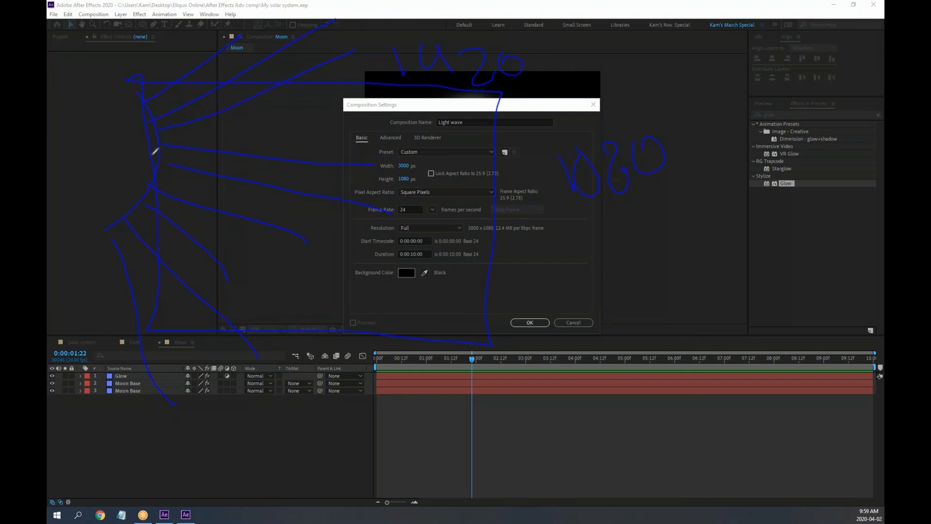
pyautogui.moveTo(166, 158)
pyautogui.mouseDown()
pyautogui.moveTo(382, 261)
pyautogui.moveTo(570, 367)
pyautogui.mouseUp()
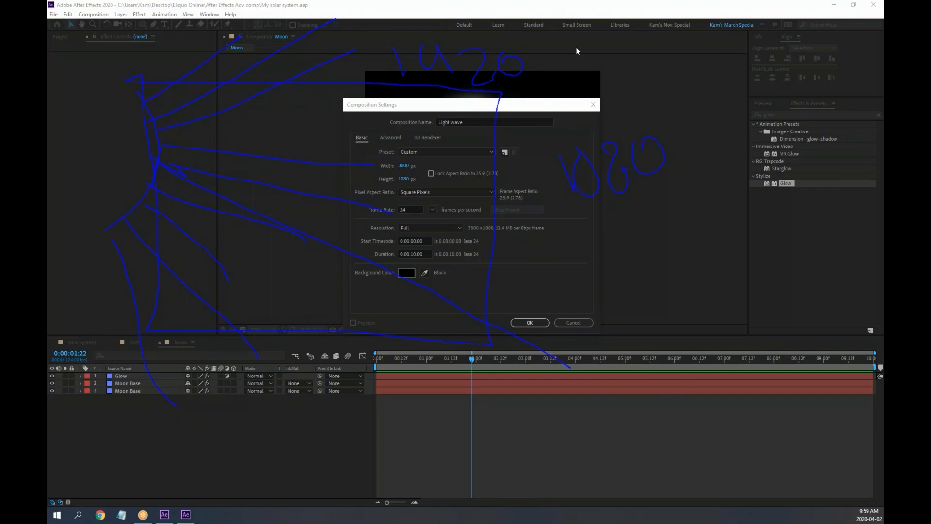
pyautogui.press('Escape')
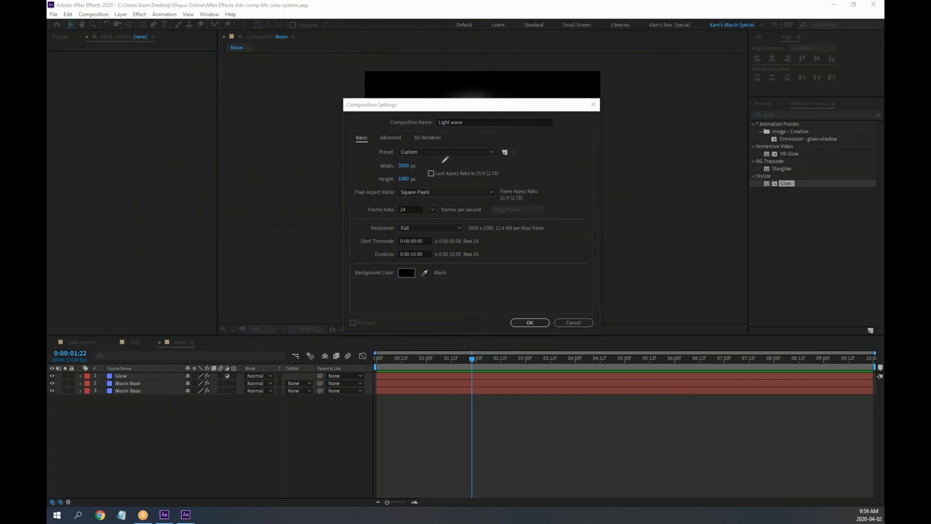
pyautogui.moveTo(416, 156)
pyautogui.mouseDown()
pyautogui.moveTo(406, 178)
pyautogui.moveTo(429, 141)
pyautogui.mouseUp()
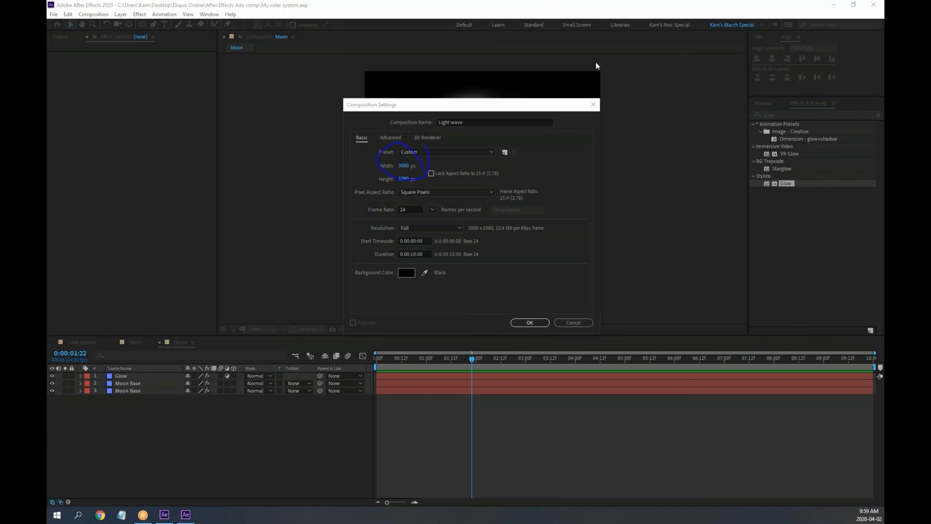
pyautogui.press('Escape')
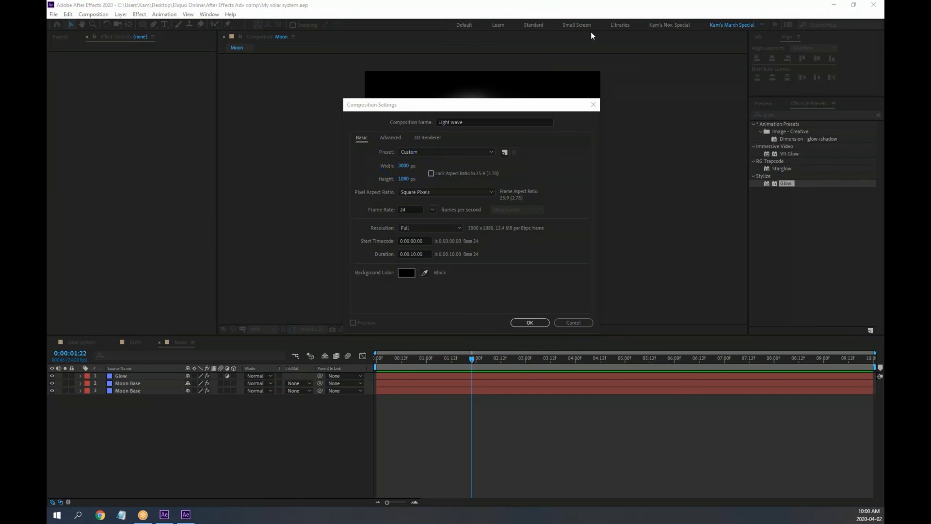
pyautogui.click(592, 15)
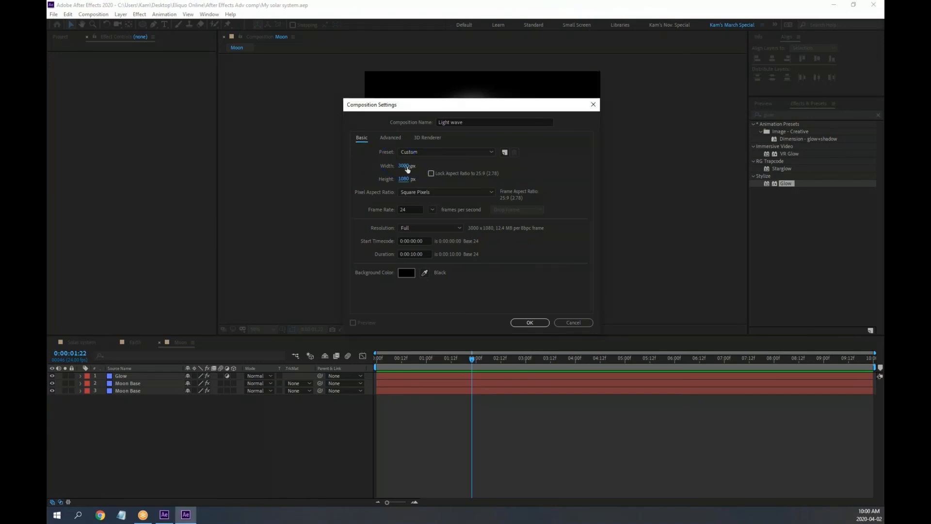
# Step: Set the new composition's height to 100 px and create it
pyautogui.click(403, 179)
pyautogui.write('100')
pyautogui.click(530, 322)
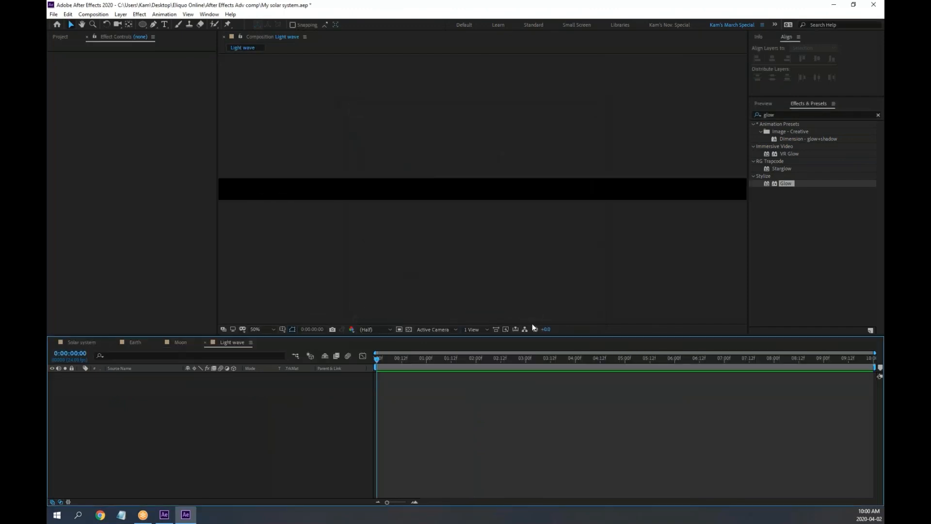
# Step: Display the Title/Action Safe guides over the Light wave composition to mark its centre
pyautogui.scroll(6, 430, 194)
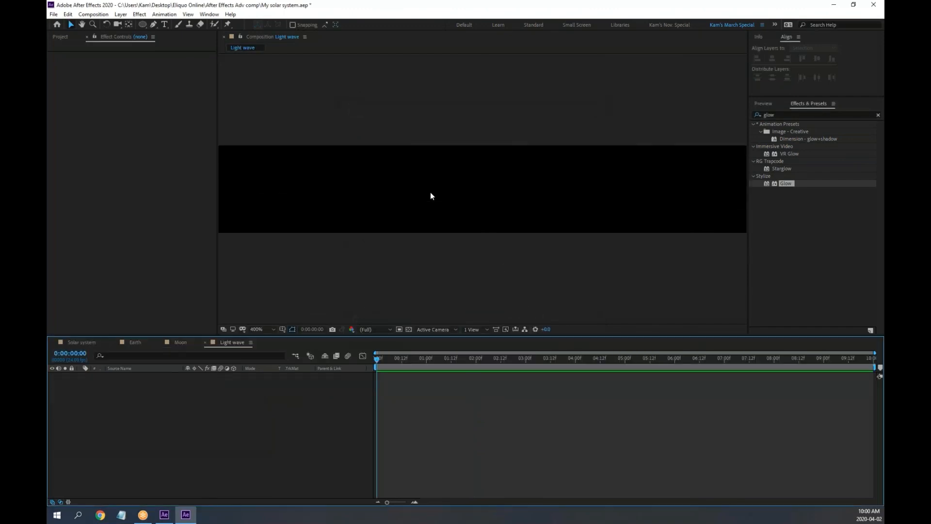
pyautogui.hotkey('alt', 'Tab')
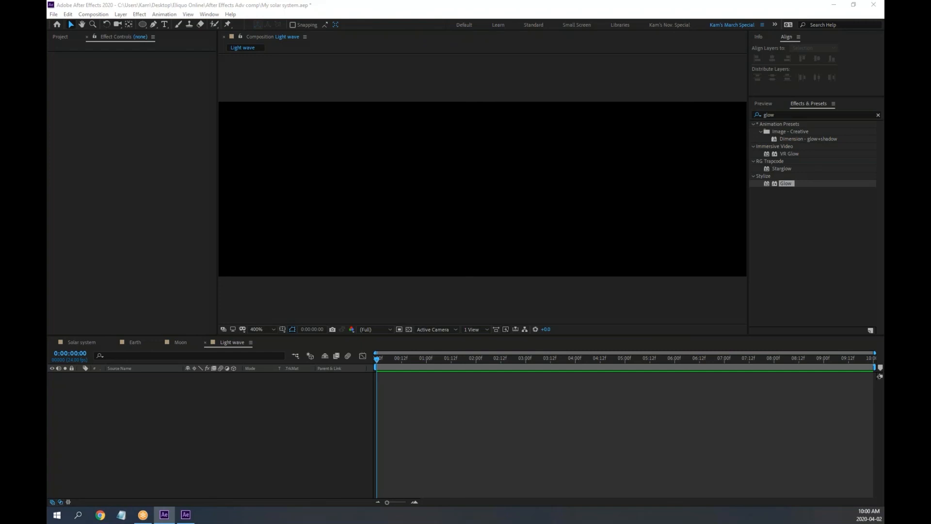
pyautogui.click(283, 330)
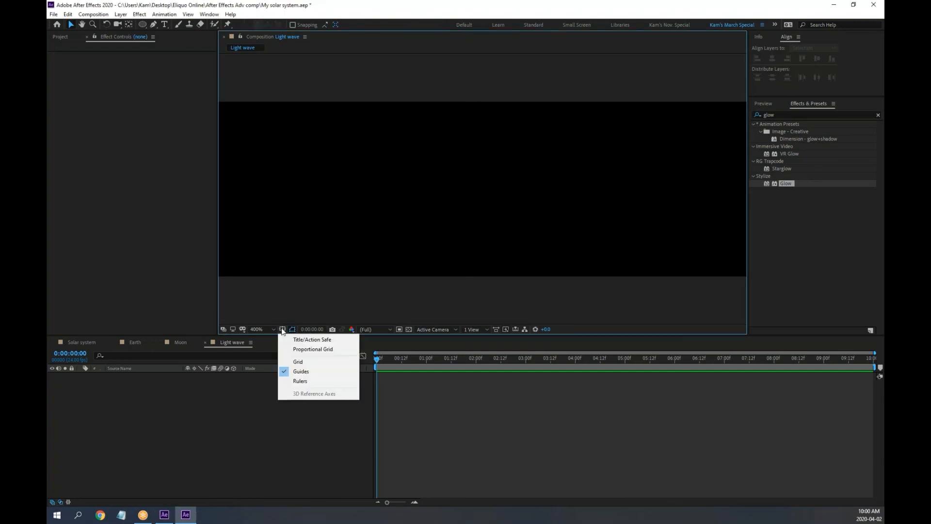
pyautogui.click(331, 340)
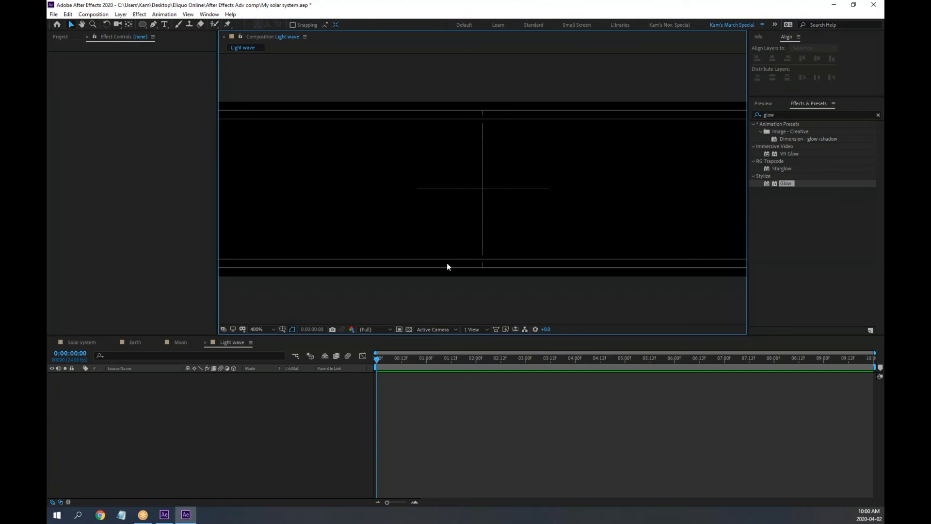
pyautogui.scroll(-6, 450, 218)
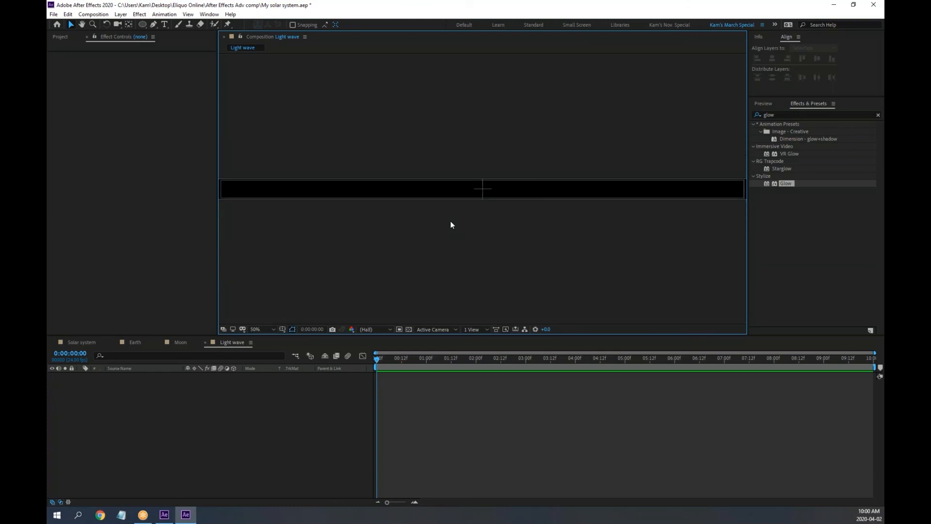
pyautogui.scroll(-1, 451, 224)
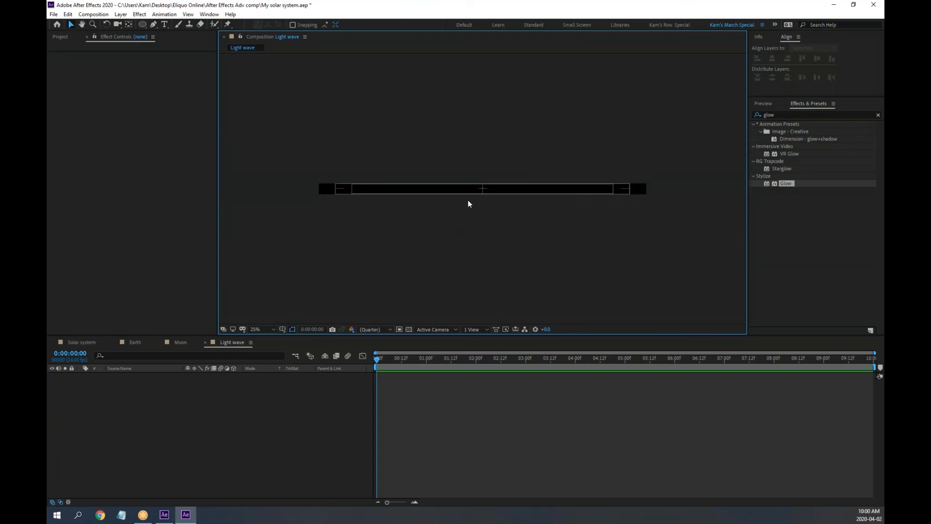
pyautogui.scroll(5, 470, 196)
pyautogui.scroll(3, 478, 186)
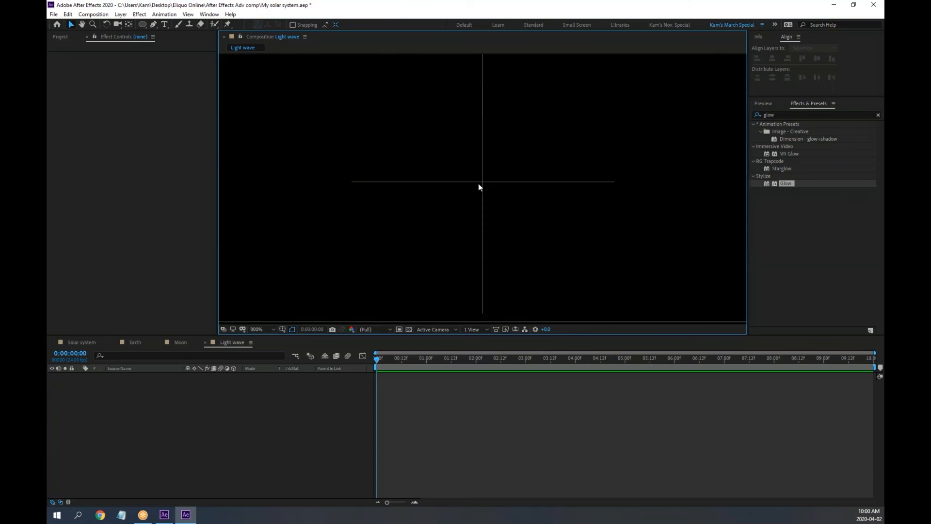
pyautogui.scroll(-1, 478, 186)
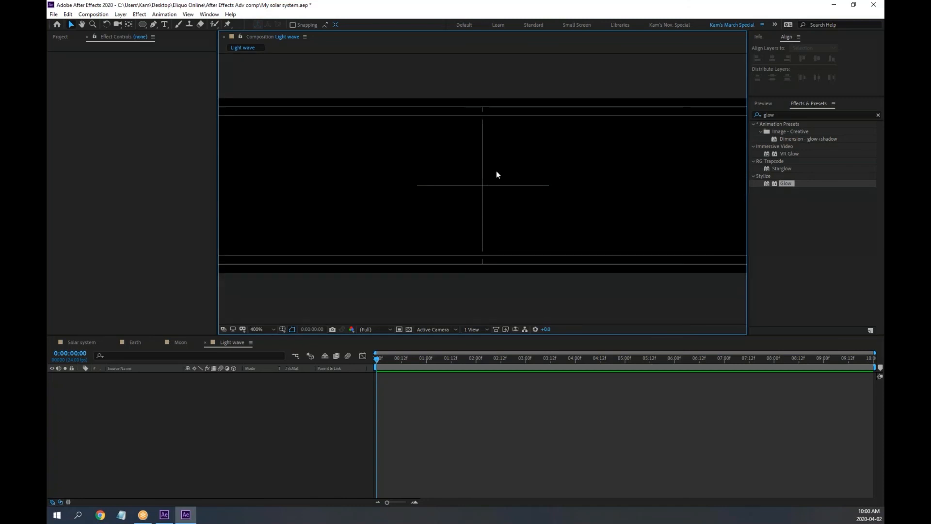
pyautogui.scroll(1, 507, 192)
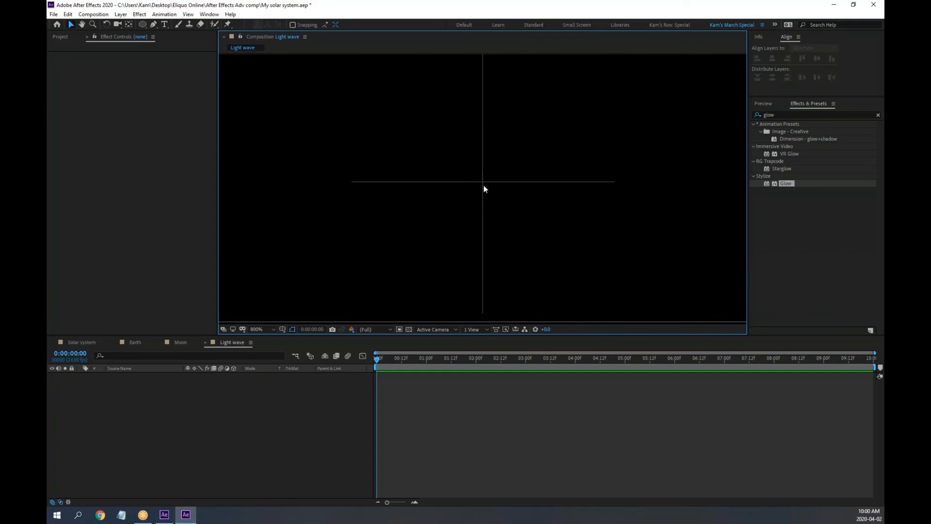
# Step: Add a blue solid layer named Base, 3000 × 100 px, to the Light wave composition
pyautogui.hotkey('alt', 'Tab')
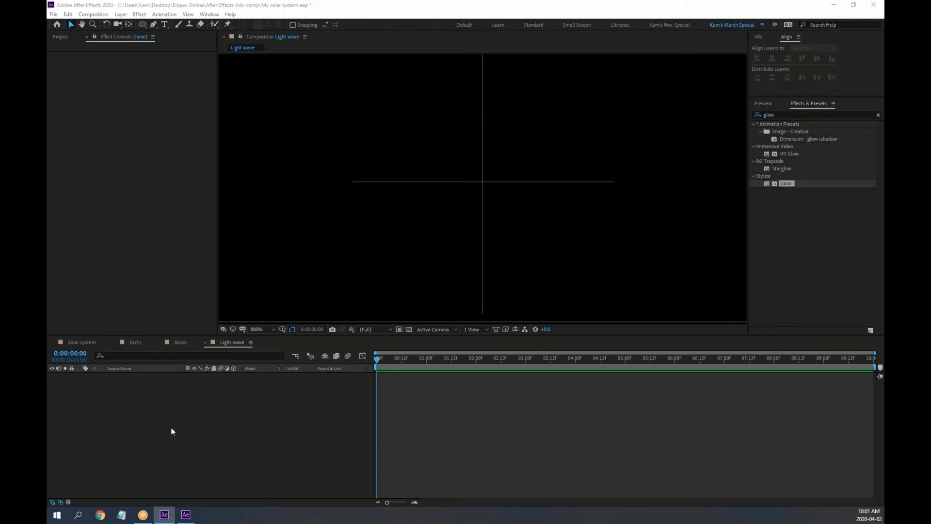
pyautogui.rightClick(185, 430)
pyautogui.moveTo(220, 333)
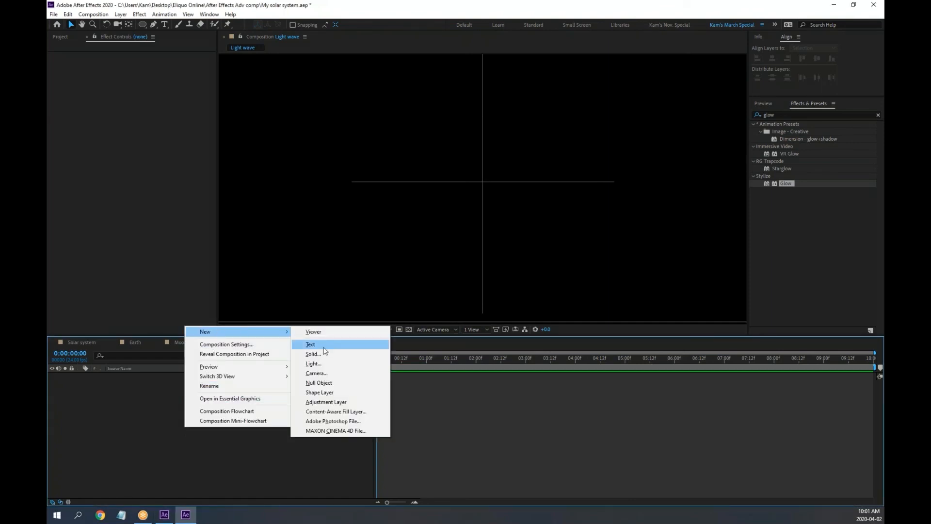
pyautogui.click(324, 355)
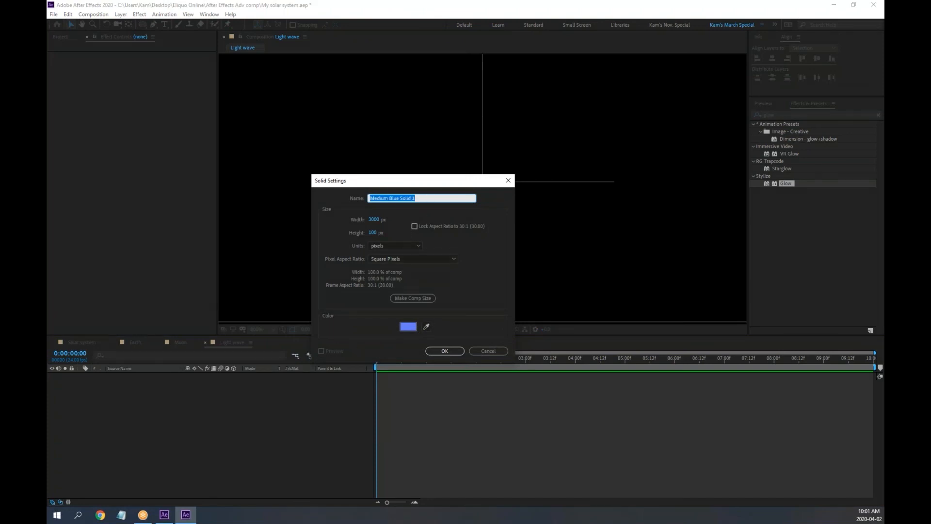
pyautogui.write('B')
pyautogui.write('e')
pyautogui.press('Return')
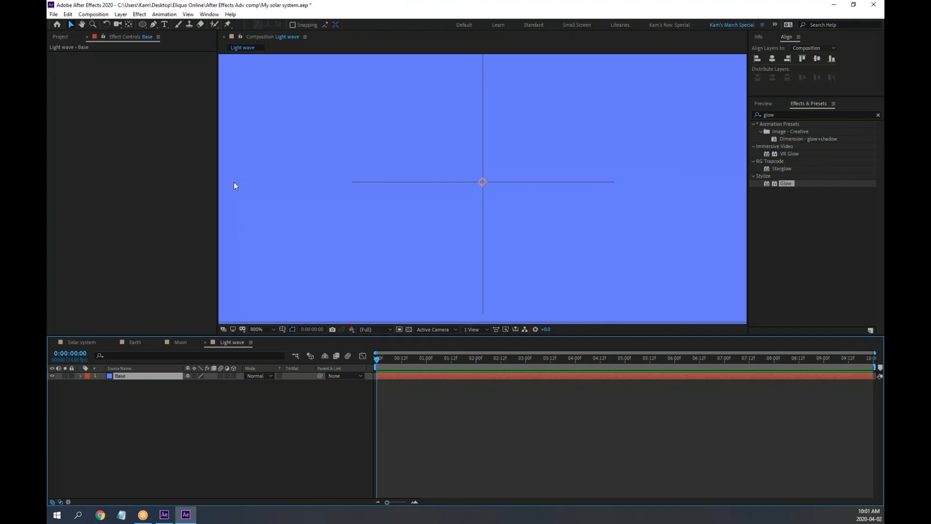
# Step: Change the Base solid's colour to a dark red in its solid settings
pyautogui.click(106, 16)
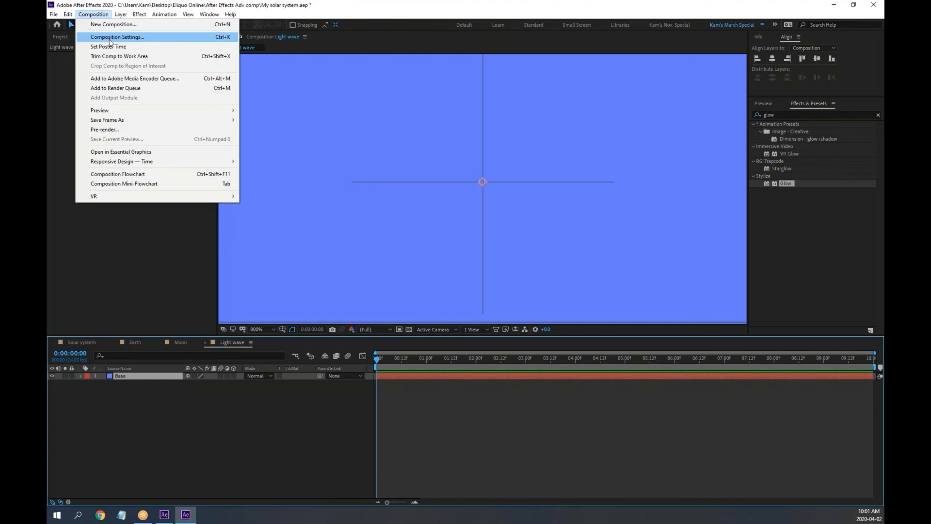
pyautogui.moveTo(121, 15)
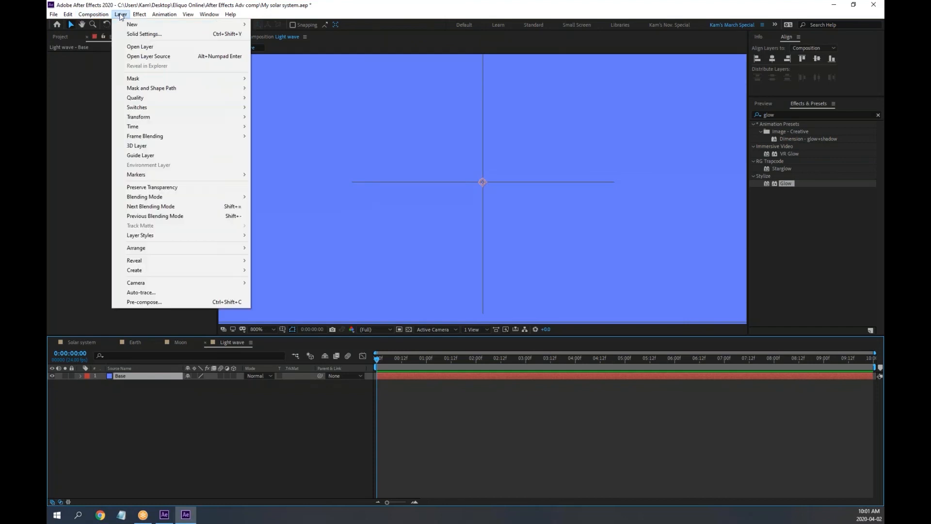
pyautogui.click(144, 34)
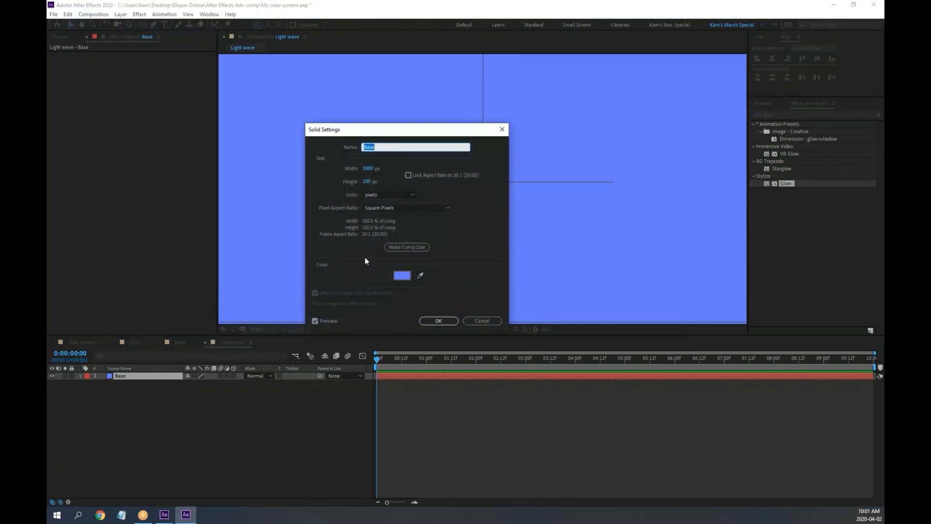
pyautogui.click(402, 275)
pyautogui.moveTo(290, 192)
pyautogui.mouseDown()
pyautogui.moveTo(287, 154)
pyautogui.moveTo(276, 162)
pyautogui.moveTo(284, 234)
pyautogui.mouseUp()
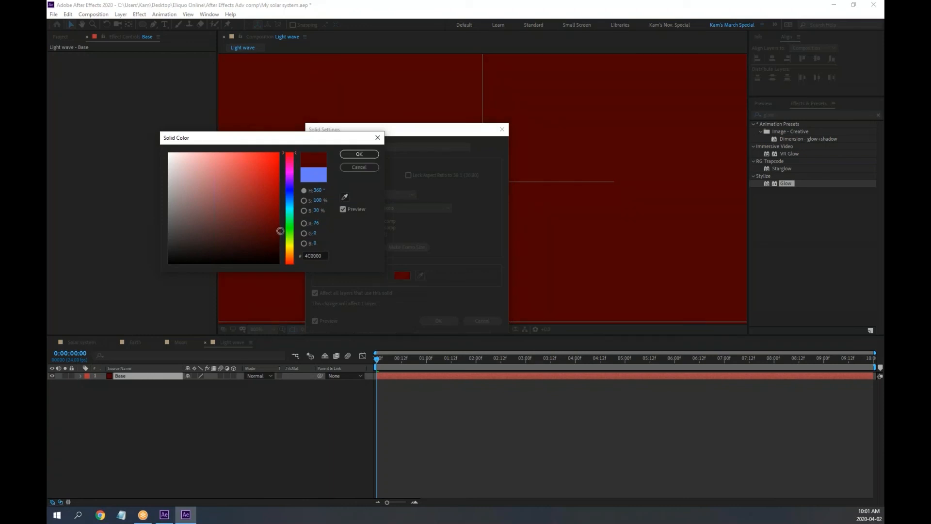
pyautogui.click(371, 155)
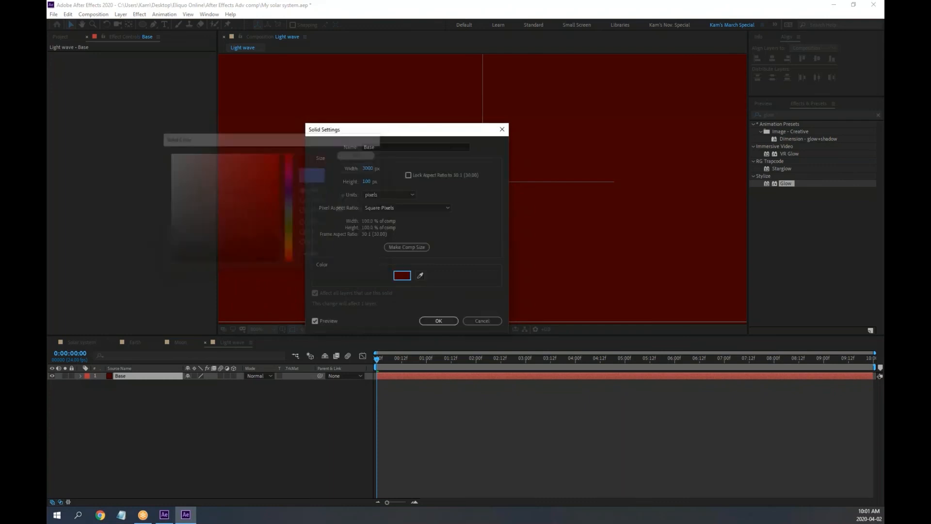
pyautogui.click(447, 318)
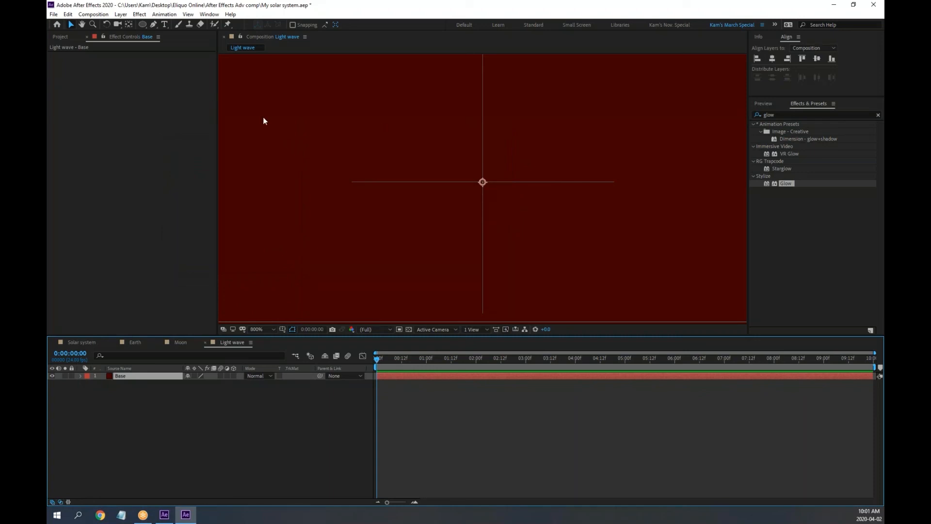
# Step: Draw a long, thin rectangular mask across the full width of the Base layer, extending past both ends
pyautogui.click(142, 24)
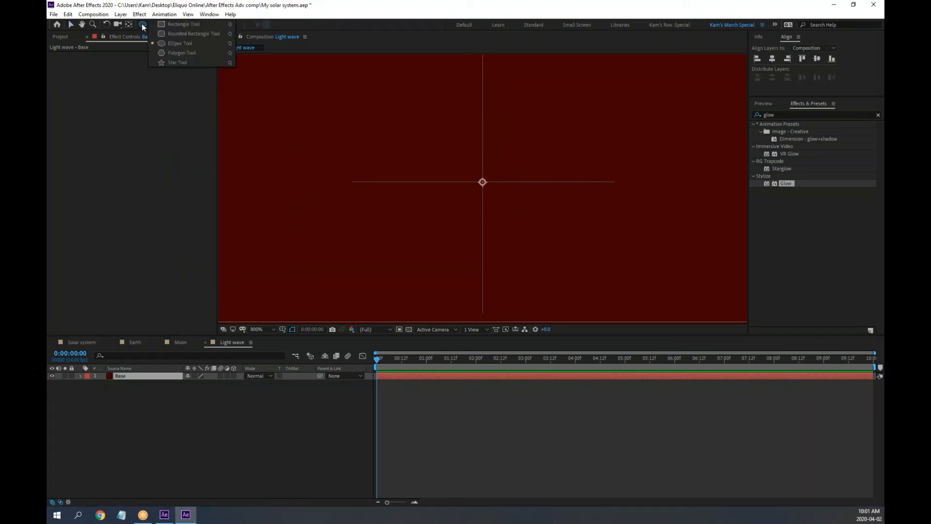
pyautogui.click(185, 24)
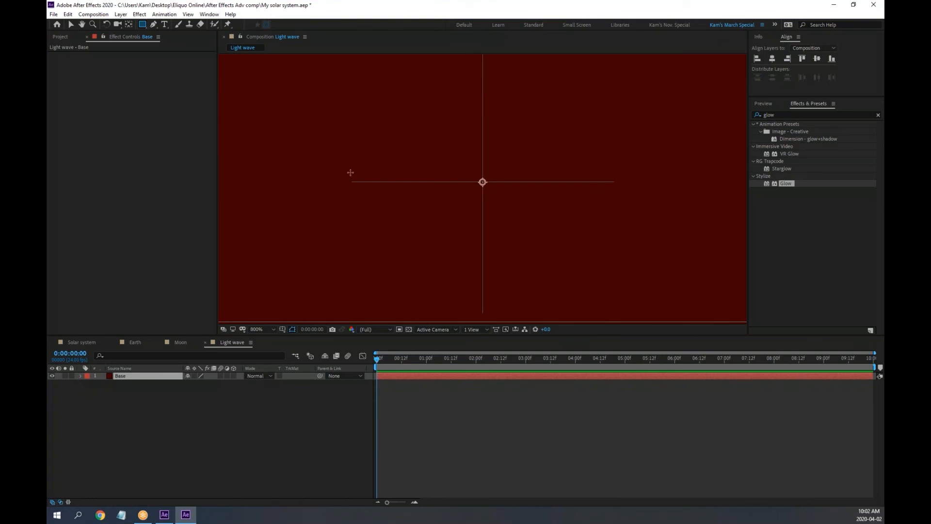
pyautogui.press(',')
pyautogui.press(',')
pyautogui.press(',')
pyautogui.press(',')
pyautogui.press(',')
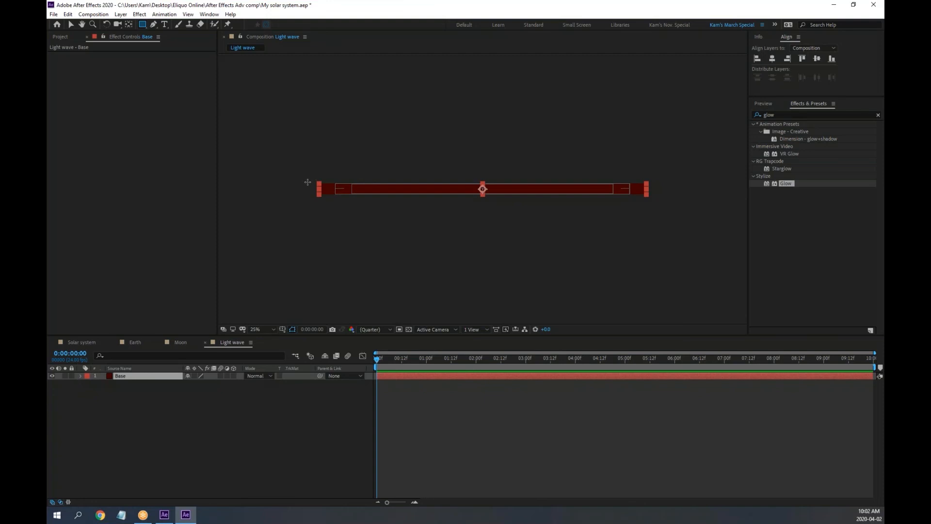
pyautogui.moveTo(307, 186); pyautogui.dragTo(659, 192)
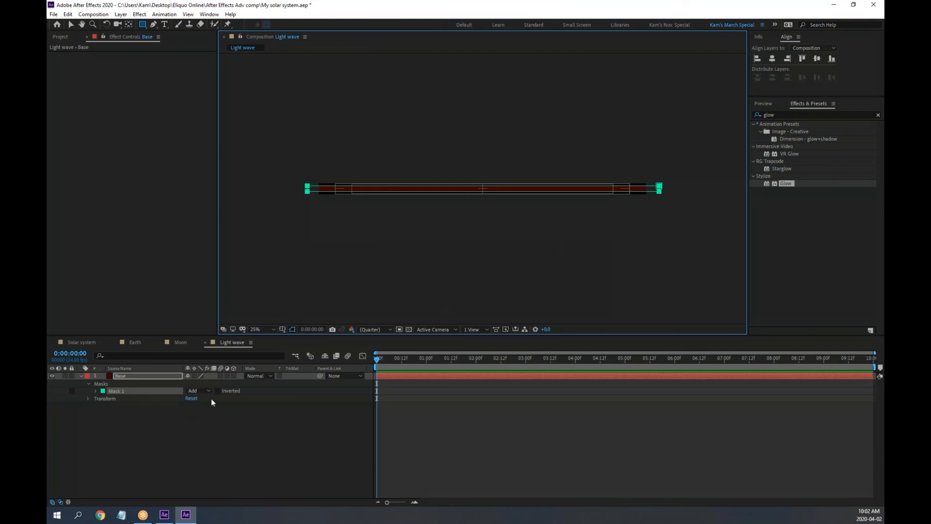
# Step: Change the outline colour of Mask 1 to yellow, EAFF00
pyautogui.click(103, 391)
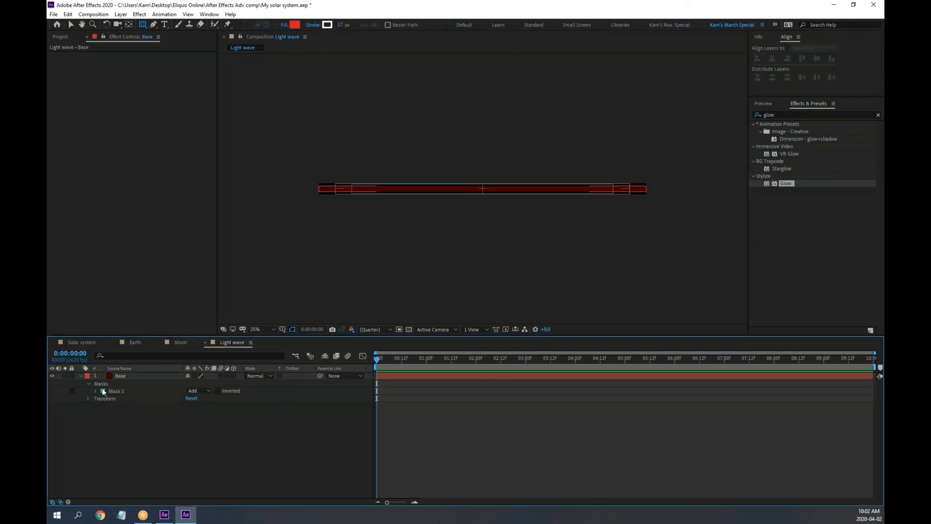
pyautogui.click(103, 390)
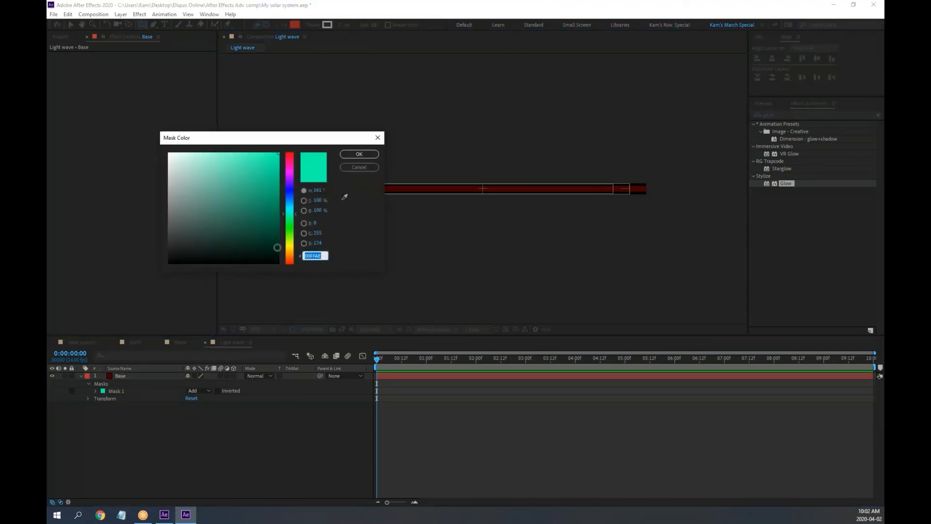
pyautogui.click(289, 244)
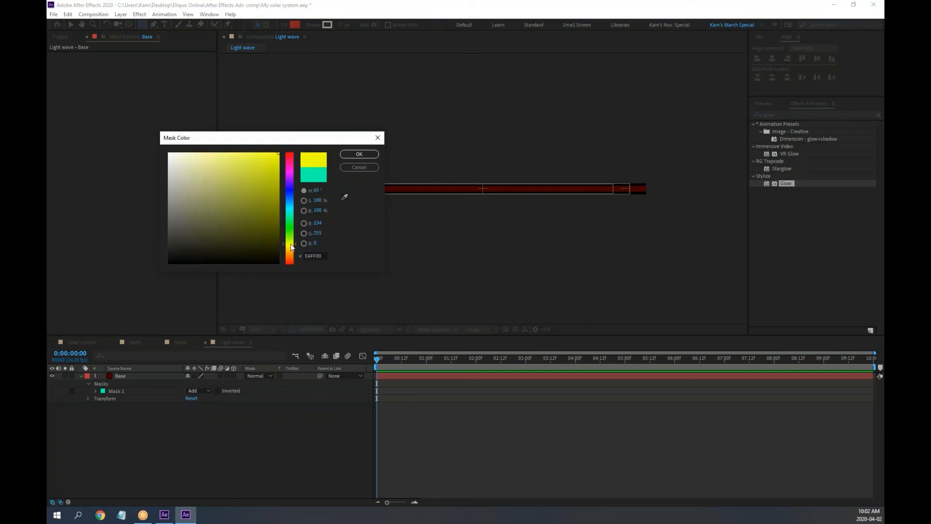
pyautogui.click(360, 155)
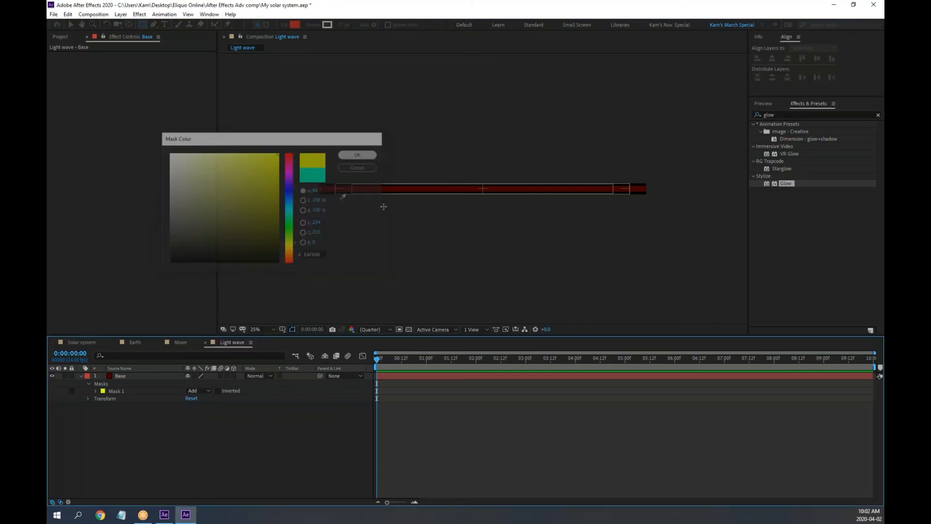
# Step: Try to centre Mask 1 in the composition with the horizontal and vertical alignment commands
pyautogui.click(116, 391)
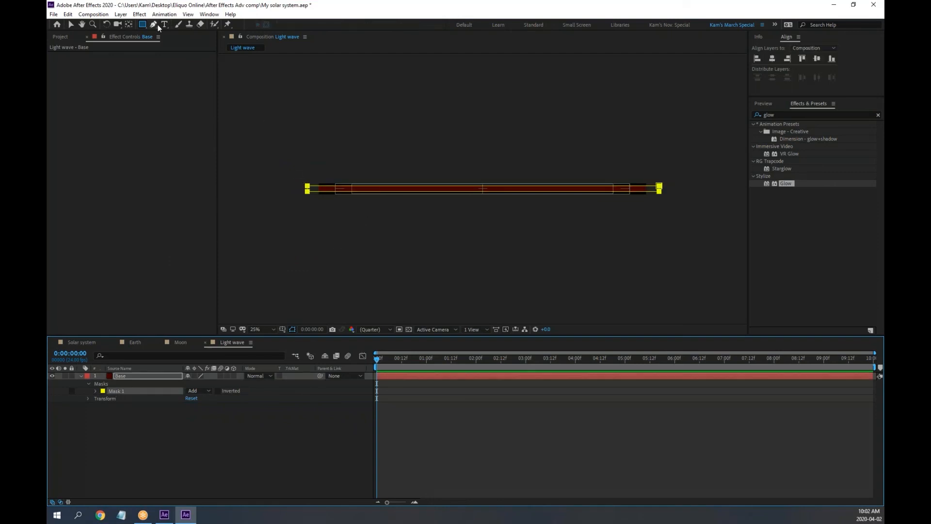
pyautogui.press('.')
pyautogui.press('.')
pyautogui.press('.')
pyautogui.press('.')
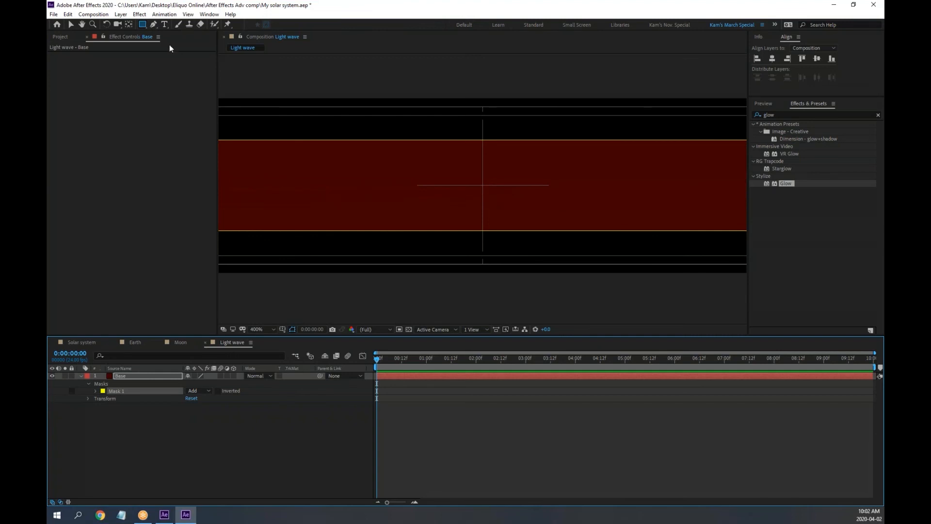
pyautogui.click(70, 25)
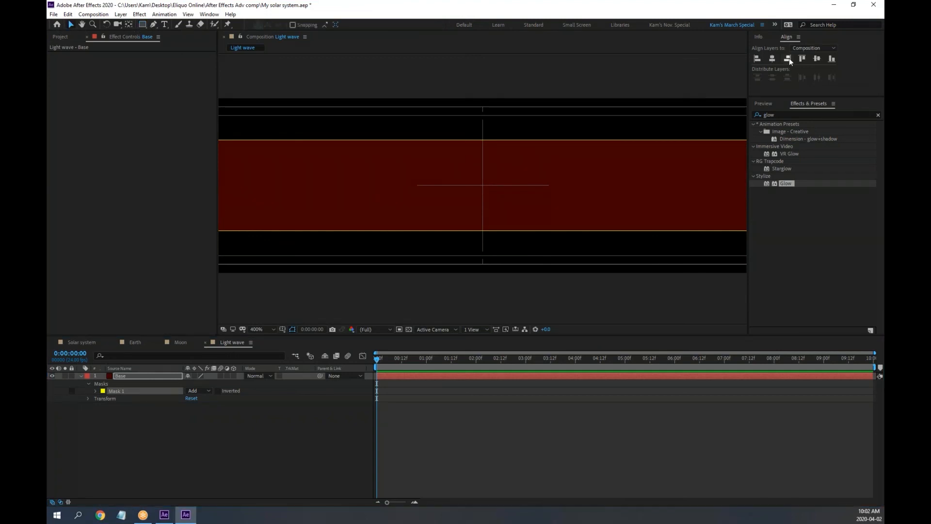
pyautogui.click(772, 58)
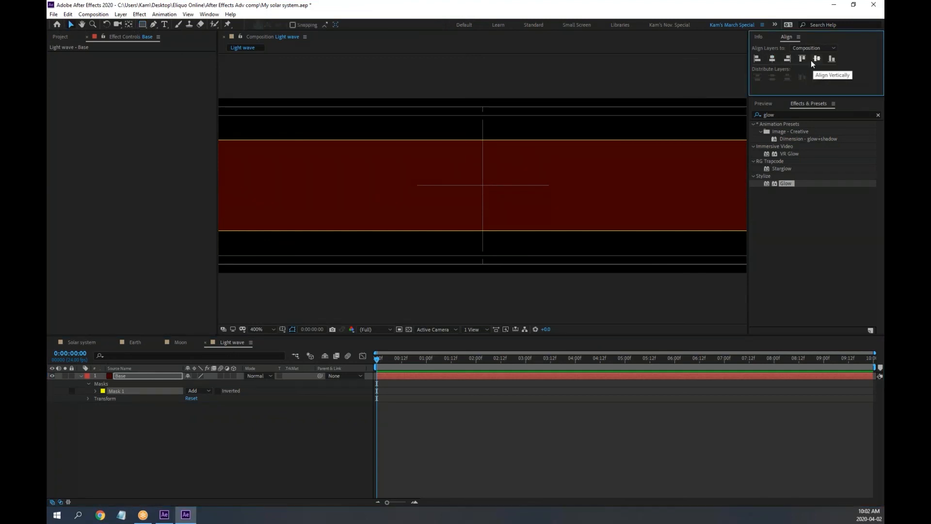
pyautogui.click(116, 391)
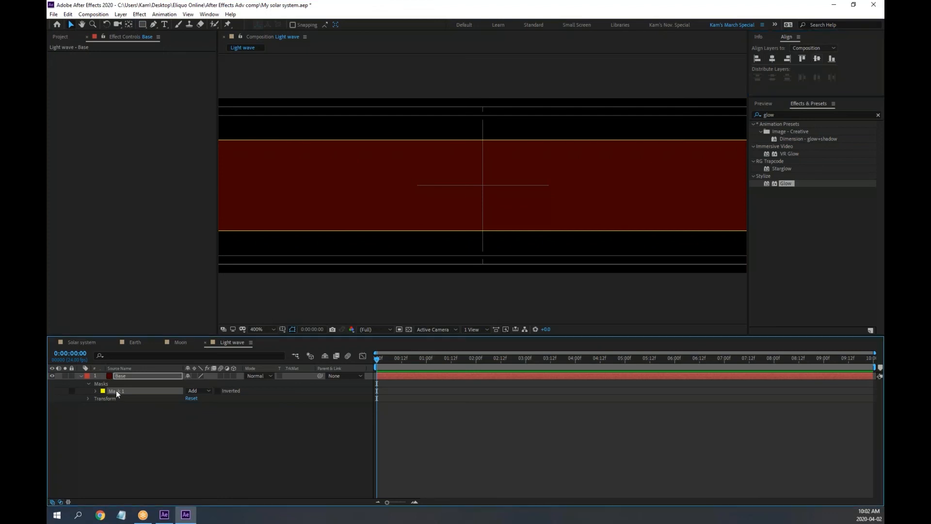
pyautogui.click(817, 59)
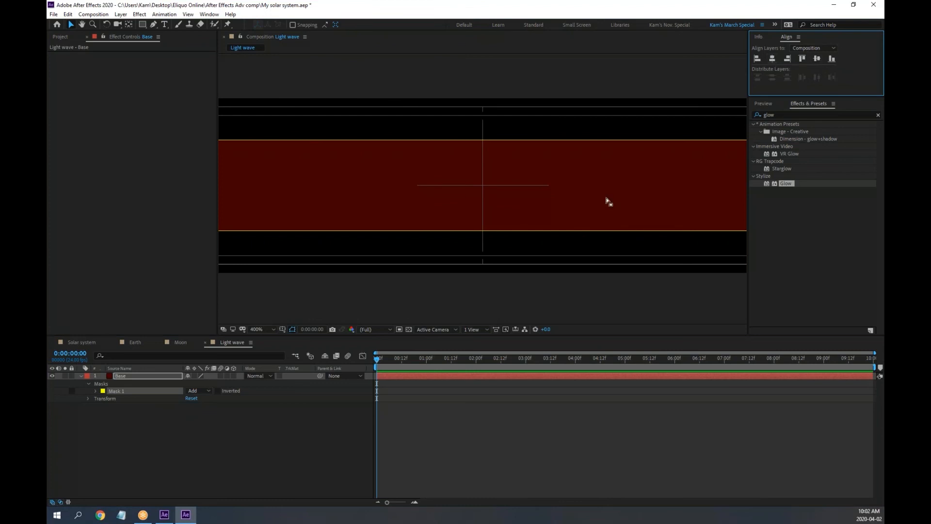
pyautogui.scroll(-8, 591, 211)
pyautogui.scroll(9, 563, 217)
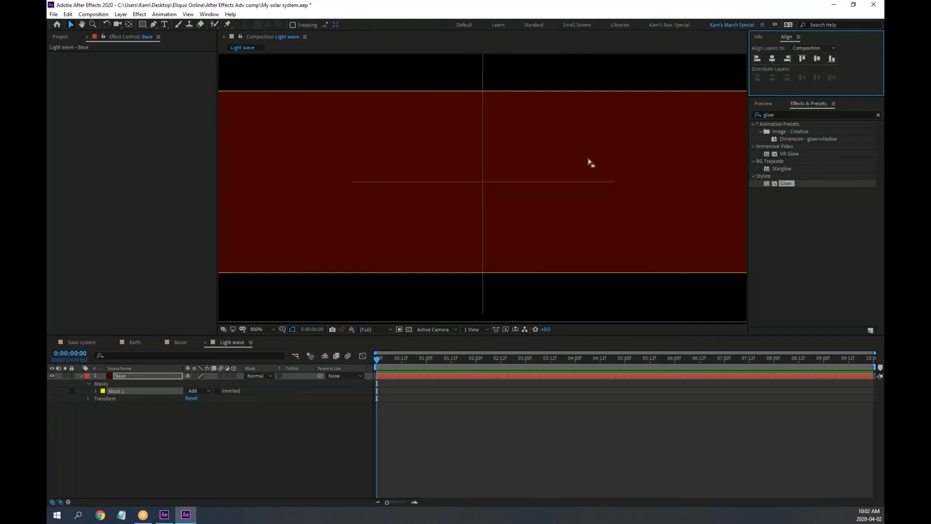
pyautogui.click(590, 93)
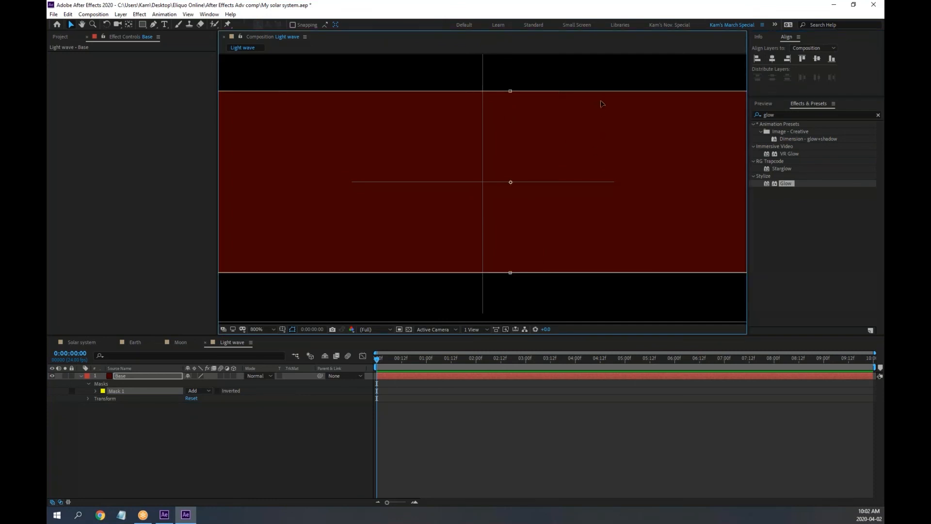
pyautogui.click(772, 59)
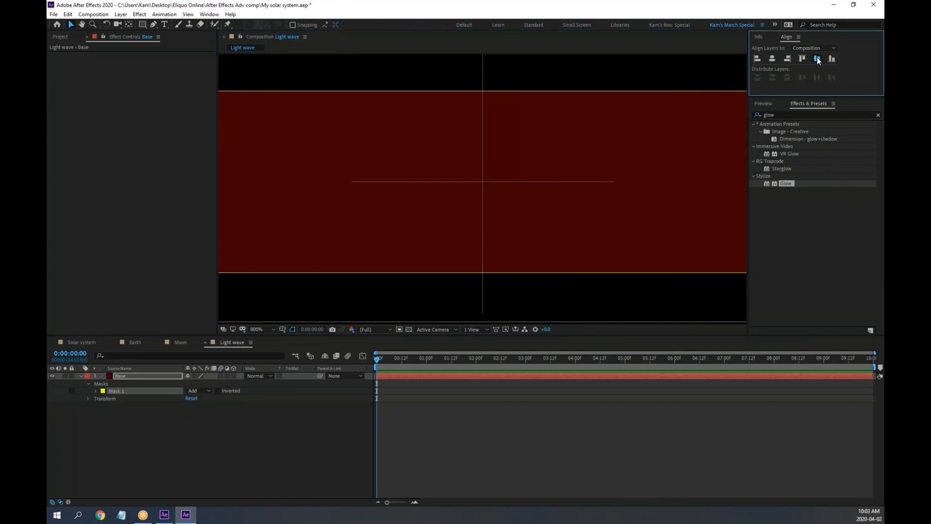
# Step: Free-transform Mask 1 and nudge it left until its centre sits on the vertical centre guide
pyautogui.click(556, 94)
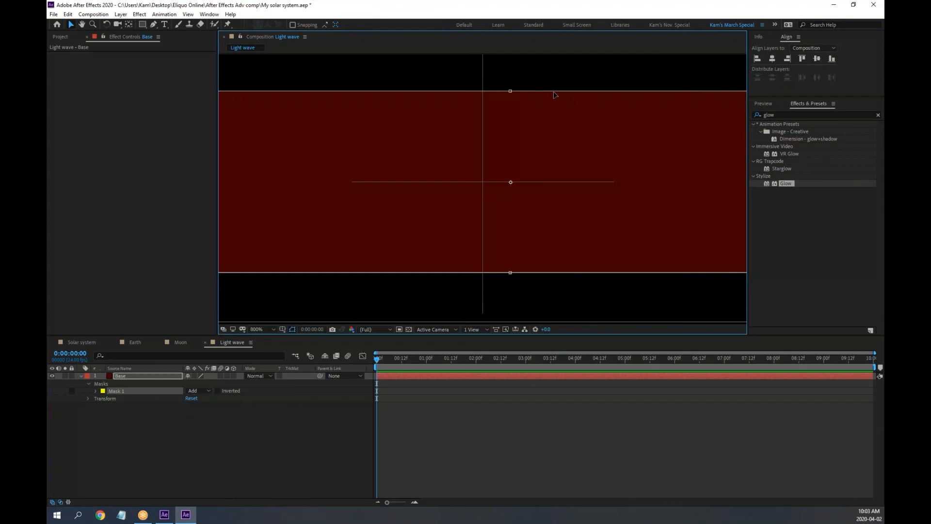
pyautogui.press('Left')
pyautogui.press('Left')
pyautogui.press('Left')
pyautogui.press('Left')
pyautogui.press('Left')
pyautogui.press('Left')
# Step: Shrink Mask 1 from its upper and lower edges to a thin strip around the horizontal centre guide, and check the bare line
pyautogui.moveTo(482, 91); pyautogui.dragTo(483, 169)
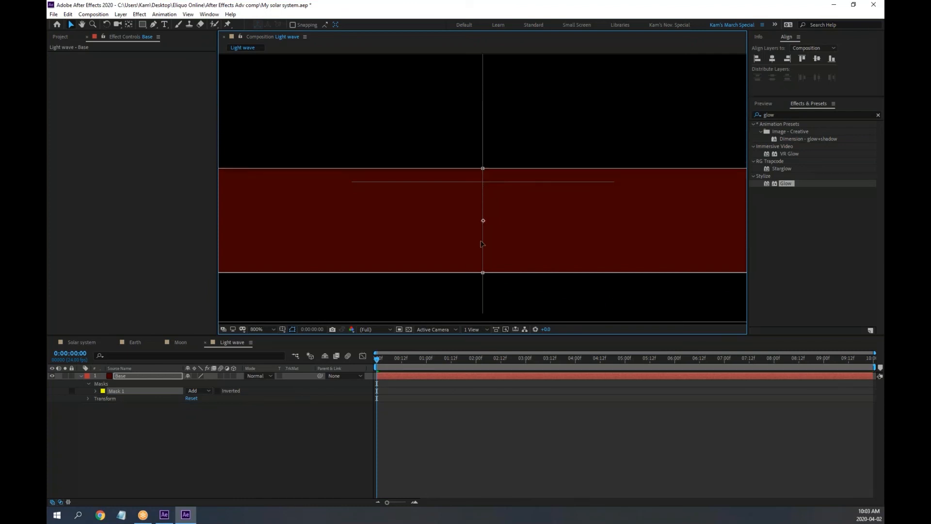
pyautogui.moveTo(483, 273); pyautogui.dragTo(484, 175)
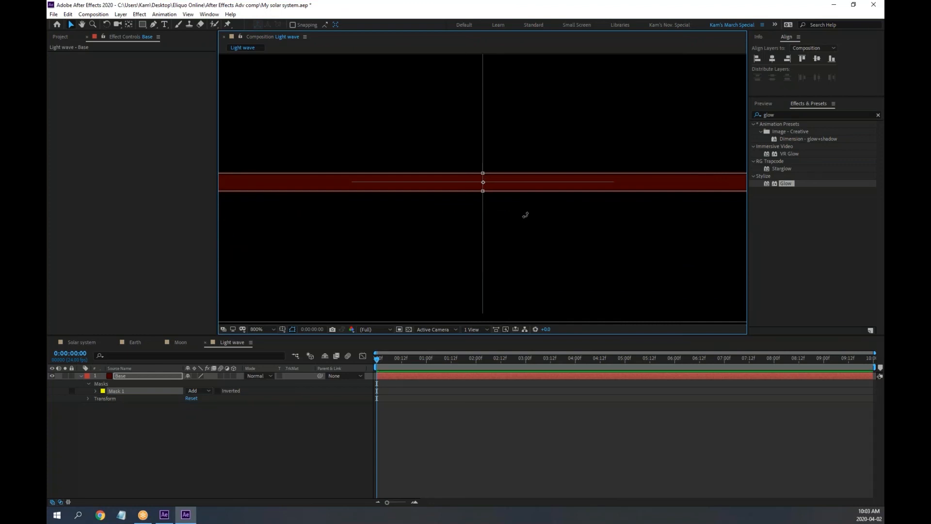
pyautogui.scroll(-8, 536, 229)
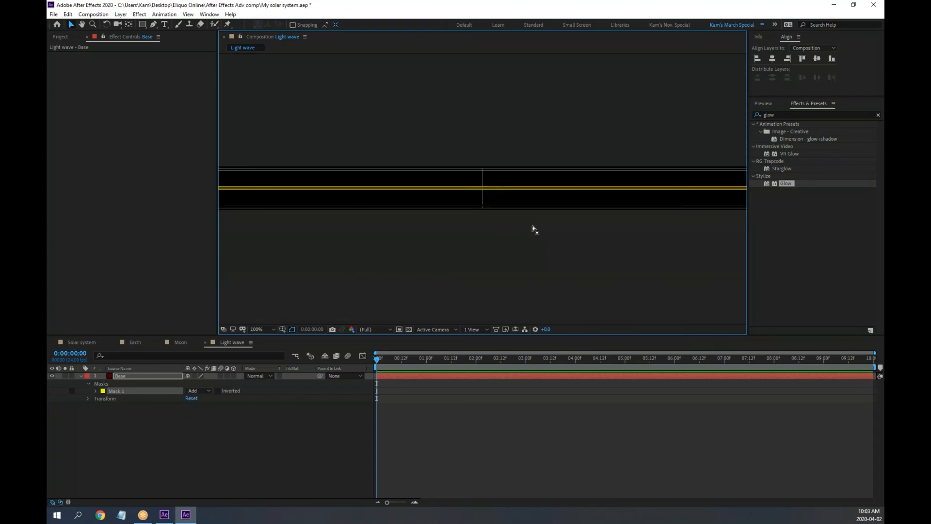
pyautogui.scroll(-2, 533, 229)
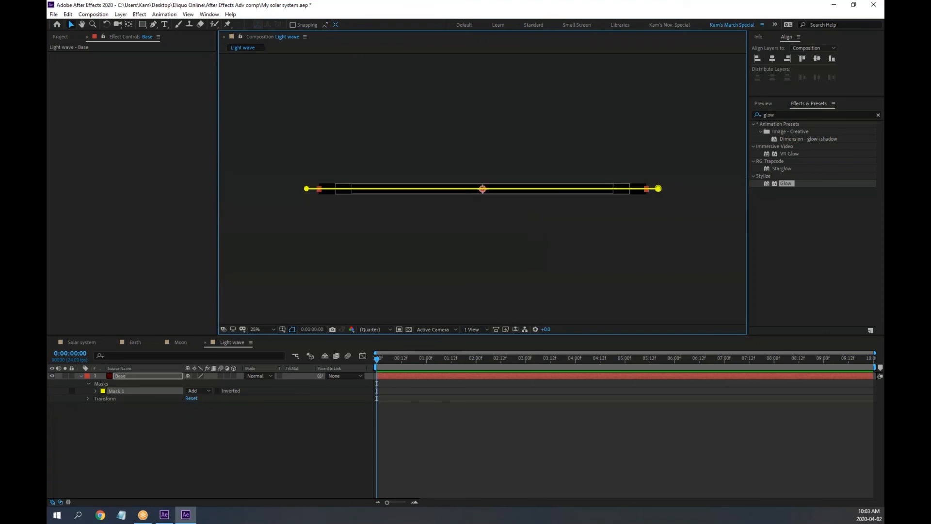
pyautogui.click(529, 228)
pyautogui.click(530, 228)
pyautogui.scroll(6, 530, 228)
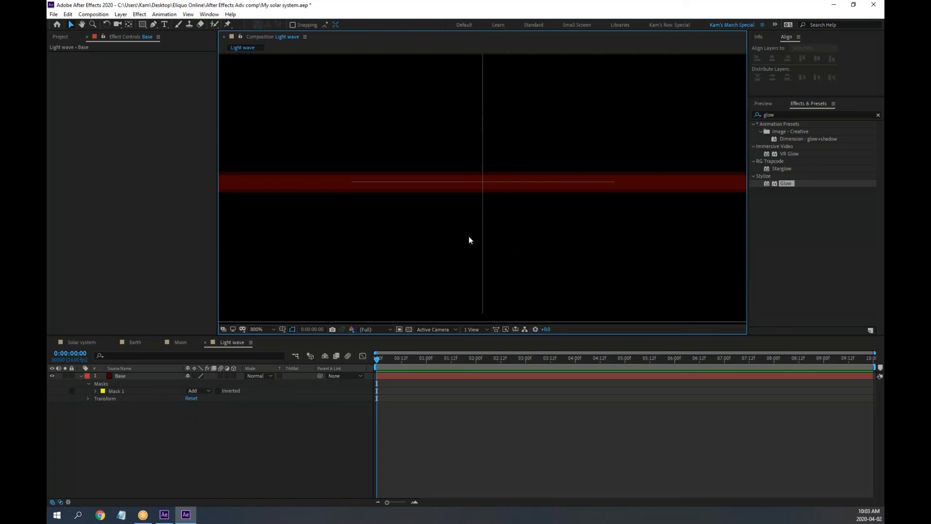
pyautogui.scroll(-1, 466, 208)
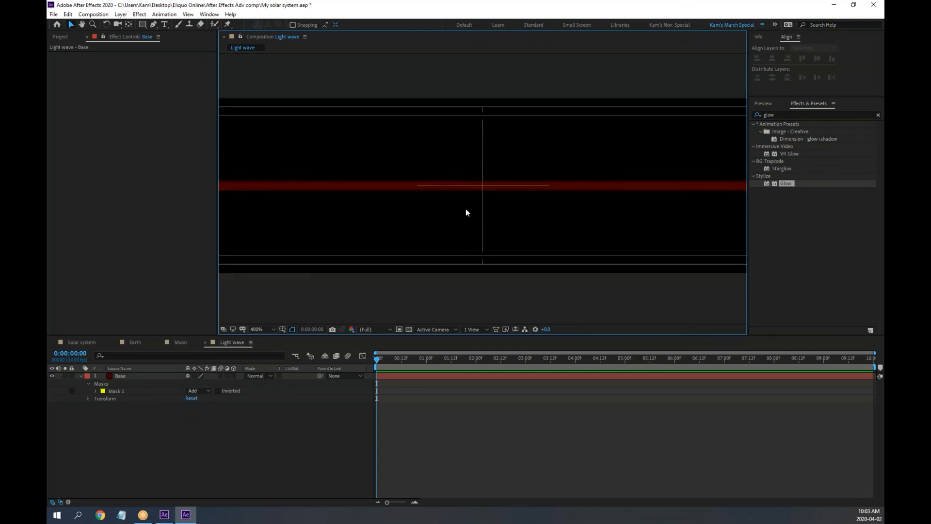
# Step: Nudge Mask 1 slightly upward and extend its lower edge down a little so the strip straddles the horizontal centre guide evenly
pyautogui.click(575, 184)
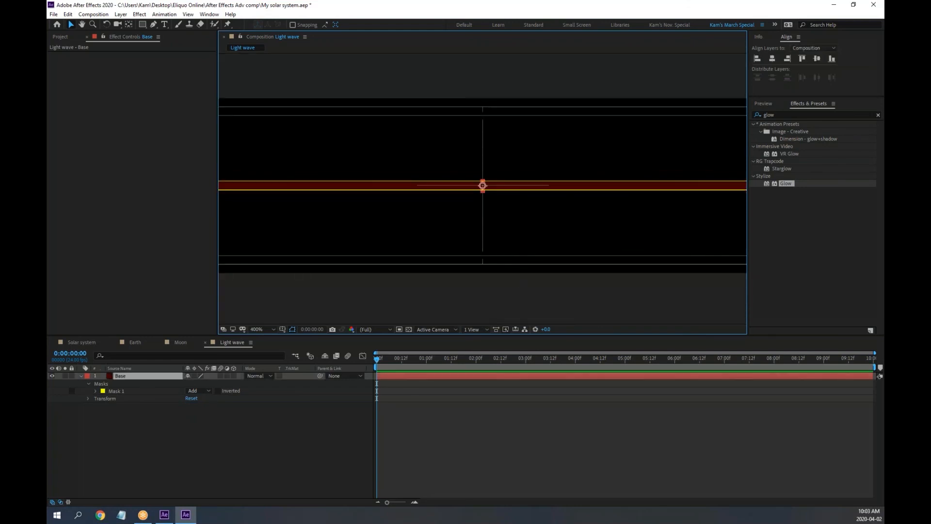
pyautogui.click(577, 190)
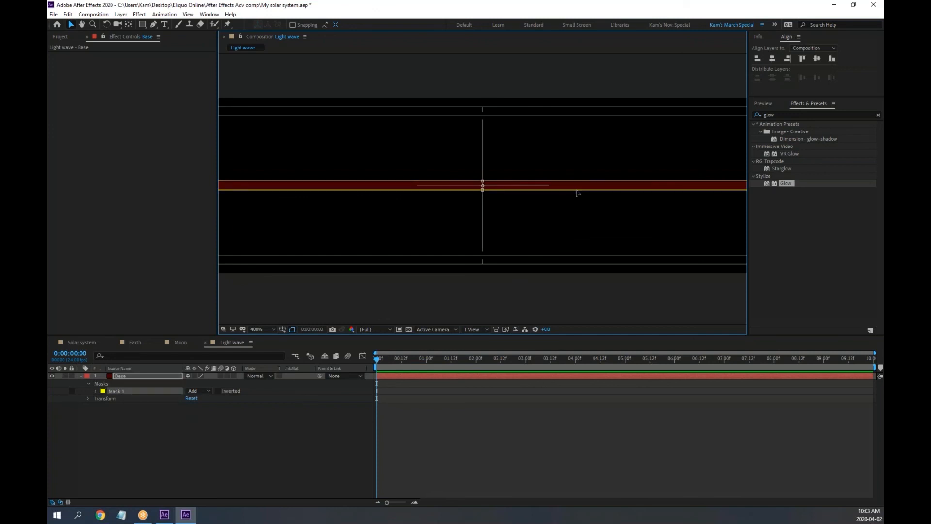
pyautogui.press('Up')
pyautogui.press('Up')
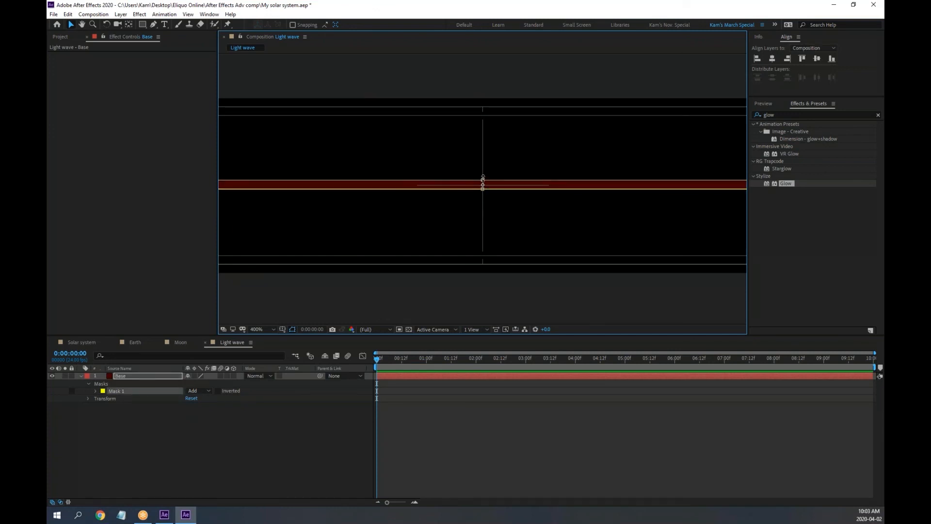
pyautogui.click(483, 178)
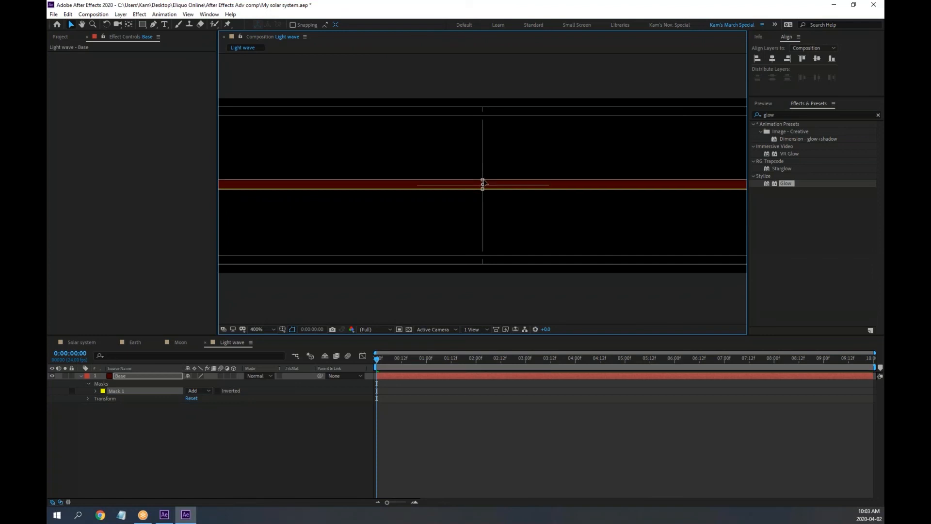
pyautogui.moveTo(482, 189); pyautogui.dragTo(482, 190)
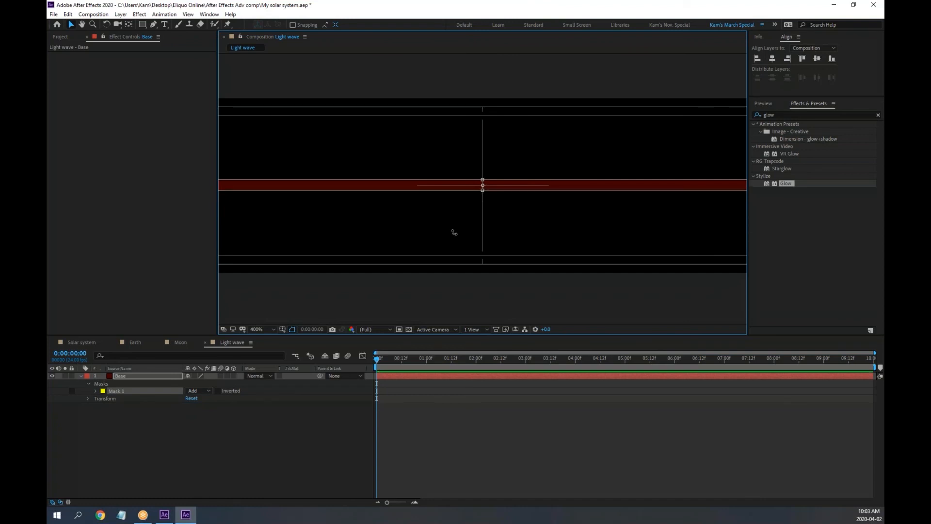
# Step: Fine-tune Mask 1's upper and lower edges slightly downward around the horizontal centre guide, and deselect it to view the bare strip
pyautogui.moveTo(483, 178); pyautogui.dragTo(482, 180)
pyautogui.moveTo(483, 189); pyautogui.dragTo(483, 191)
pyautogui.click(249, 433)
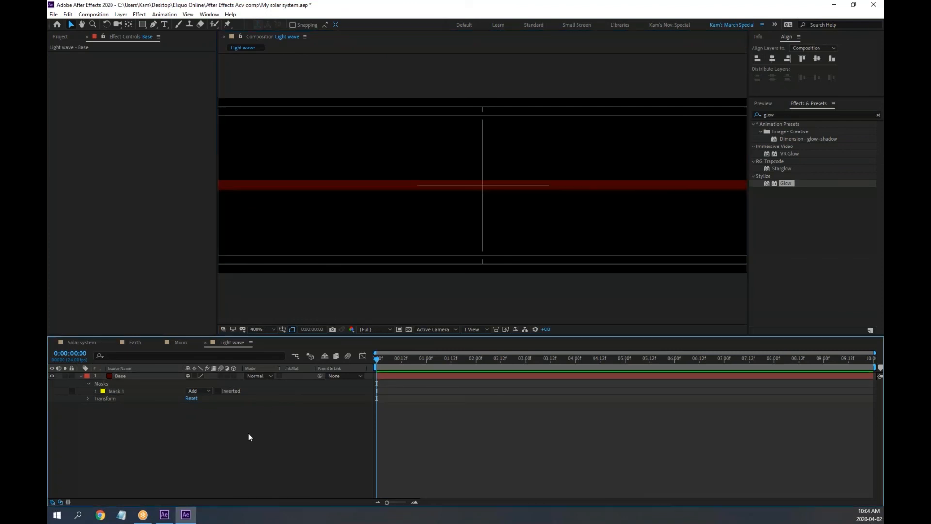
# Step: Collapse the Base layer's properties and lock the layer
pyautogui.click(81, 375)
pyautogui.click(165, 514)
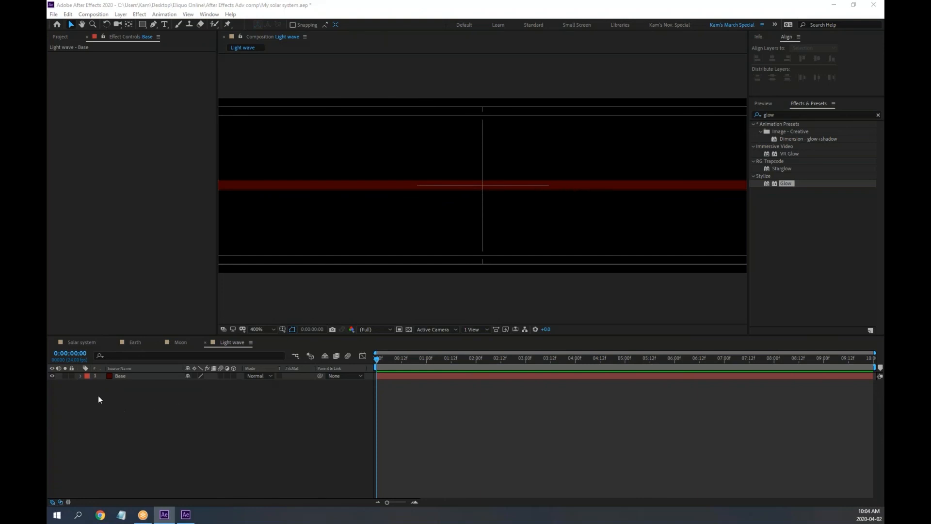
pyautogui.click(72, 376)
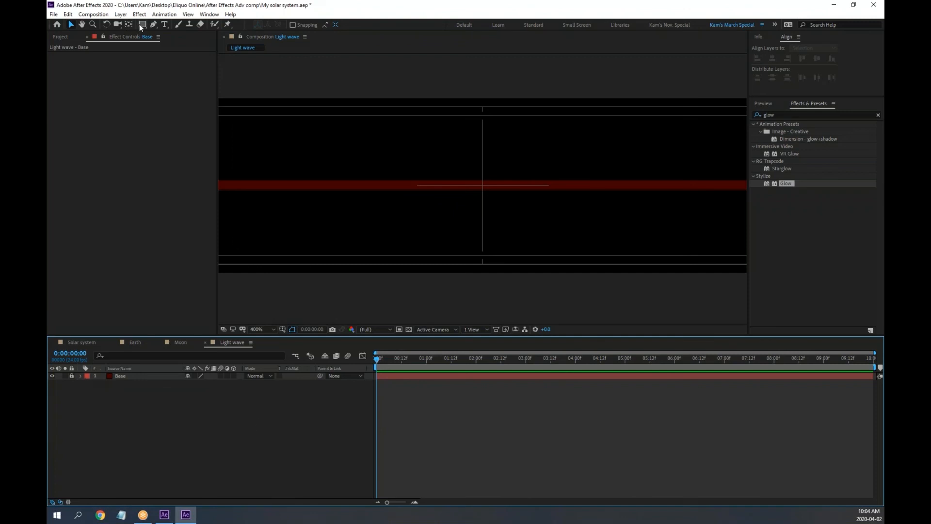
# Step: Draw a red rectangle shape across the middle of the strip and set its stroke width to 0 px
pyautogui.moveTo(141, 24)
pyautogui.mouseDown()
pyautogui.moveTo(166, 43)
pyautogui.moveTo(172, 25)
pyautogui.mouseUp()
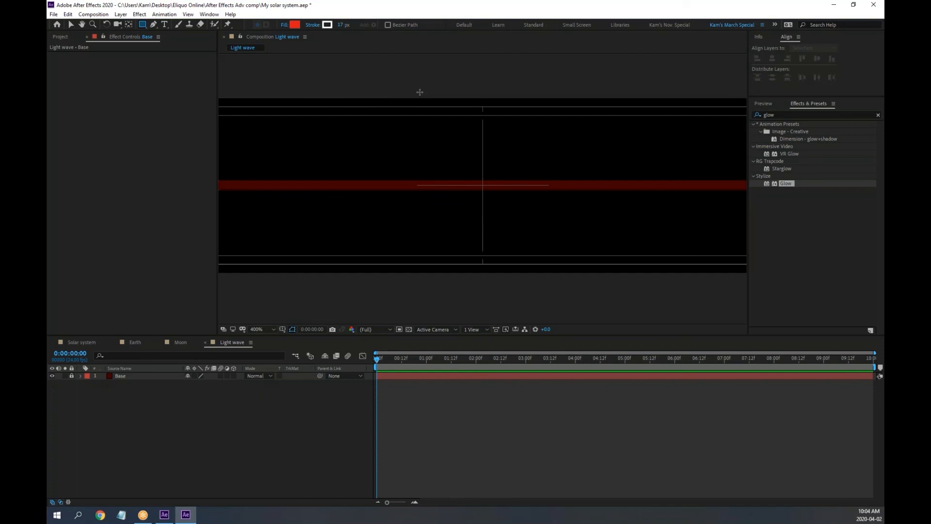
pyautogui.moveTo(417, 92)
pyautogui.mouseDown()
pyautogui.moveTo(456, 208)
pyautogui.moveTo(516, 252)
pyautogui.moveTo(509, 269)
pyautogui.mouseUp()
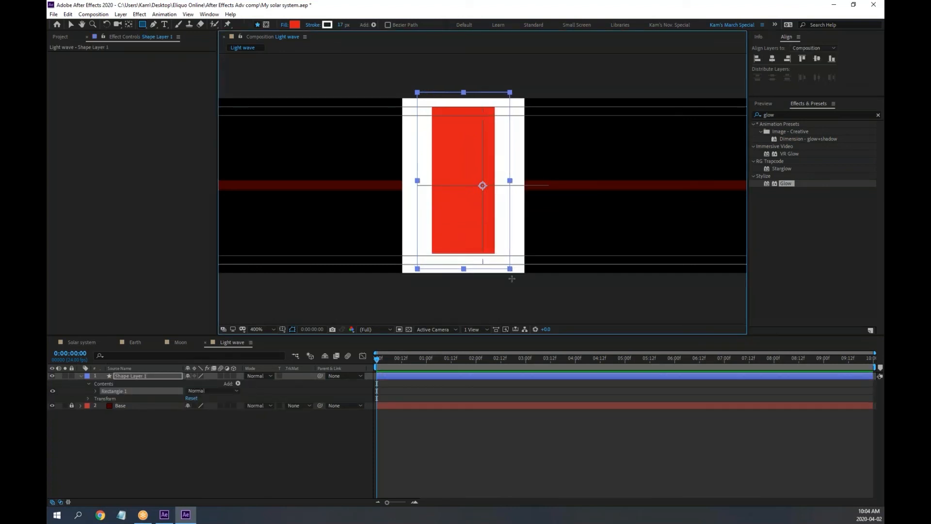
pyautogui.moveTo(341, 29); pyautogui.dragTo(306, 27)
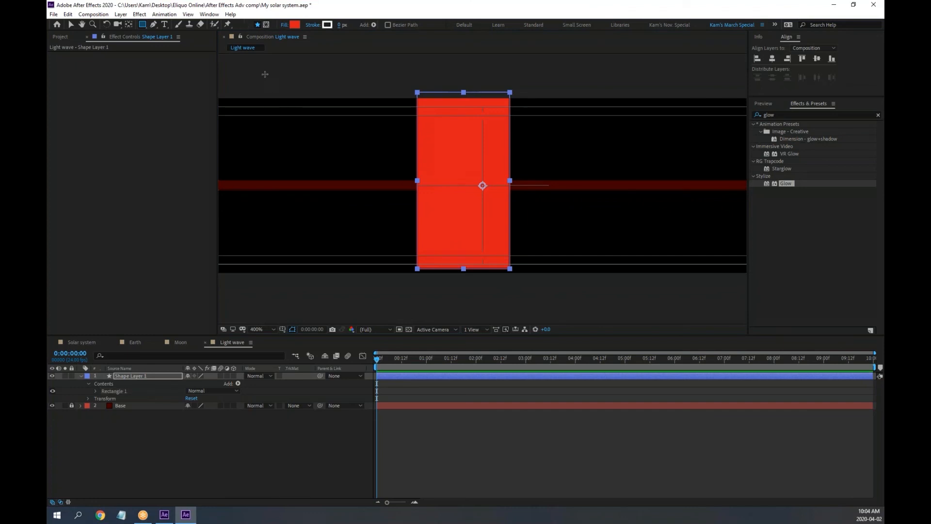
# Step: Centre the rectangle shape layer horizontally and vertically in the composition
pyautogui.click(71, 25)
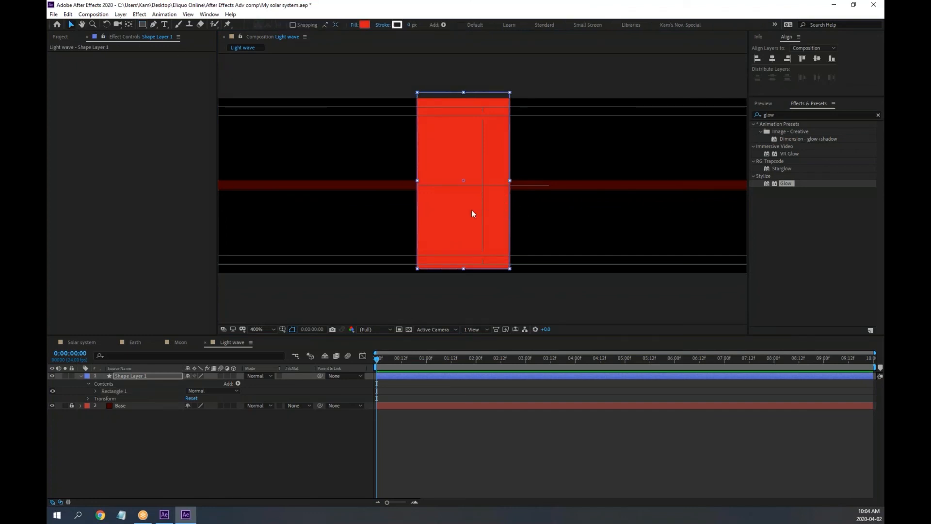
pyautogui.click(772, 59)
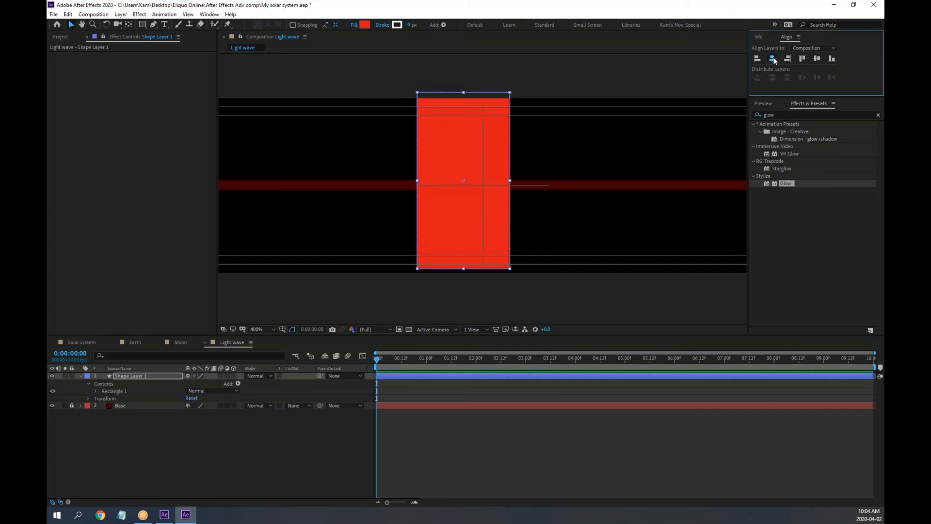
pyautogui.click(817, 58)
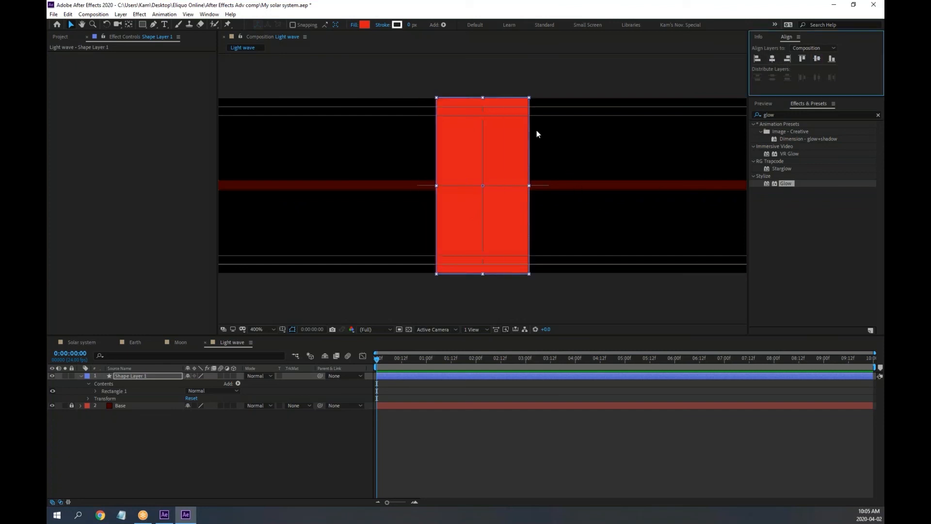
# Step: Stretch the rectangle vertically past the composition's upper and lower edges and realign it to the vertical centre
pyautogui.click(485, 84)
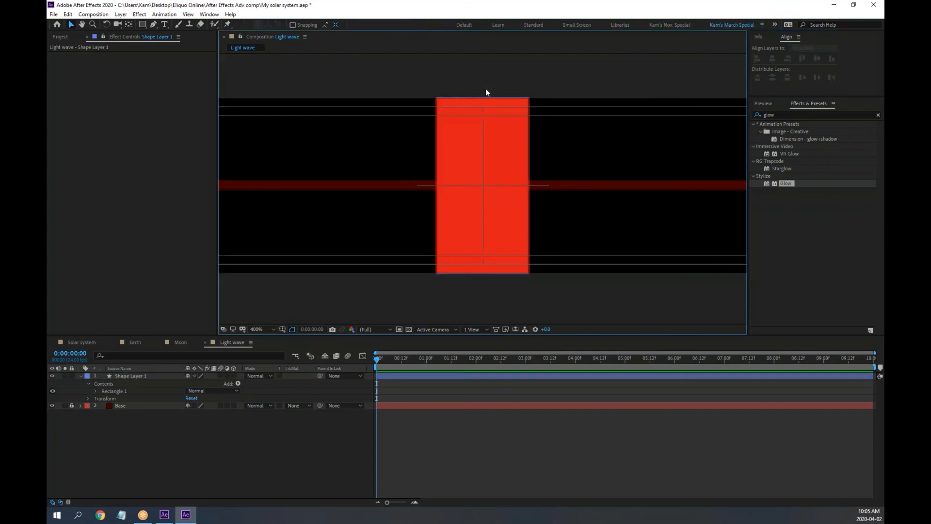
pyautogui.click(483, 99)
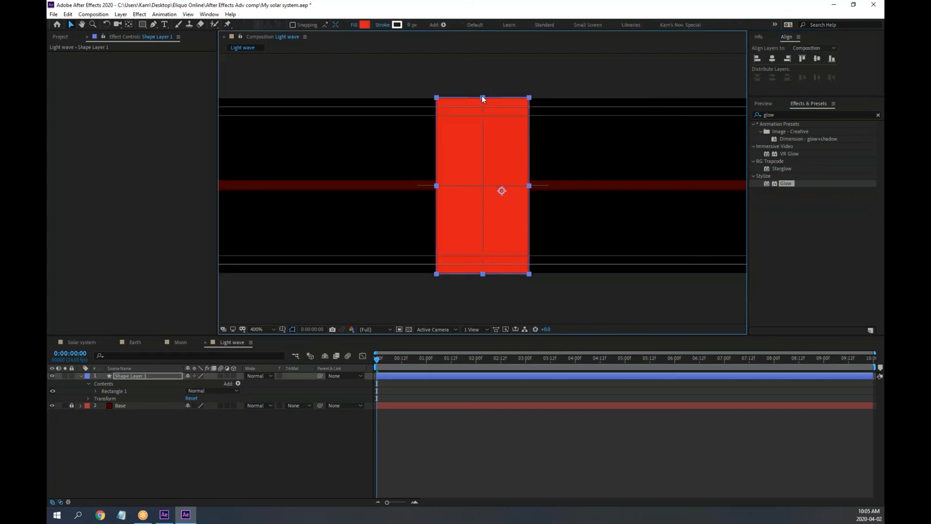
pyautogui.moveTo(482, 99); pyautogui.dragTo(483, 57)
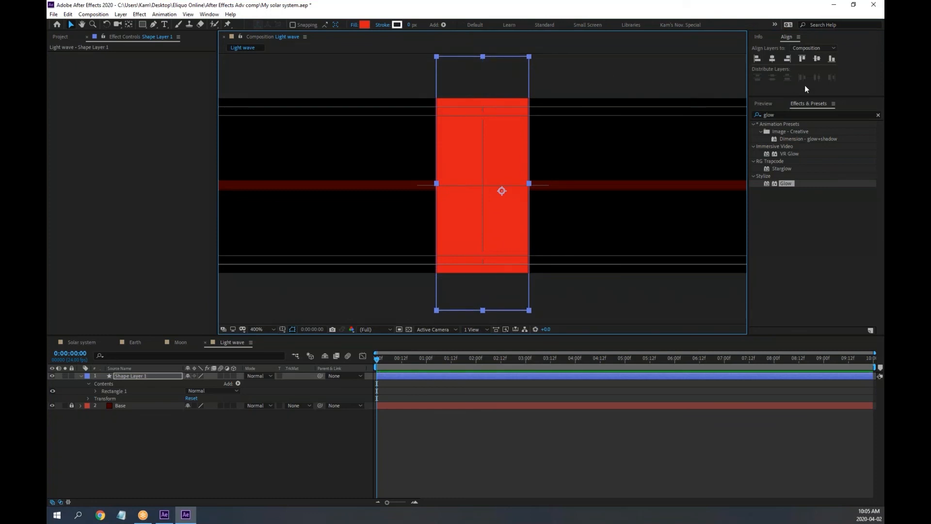
pyautogui.click(818, 59)
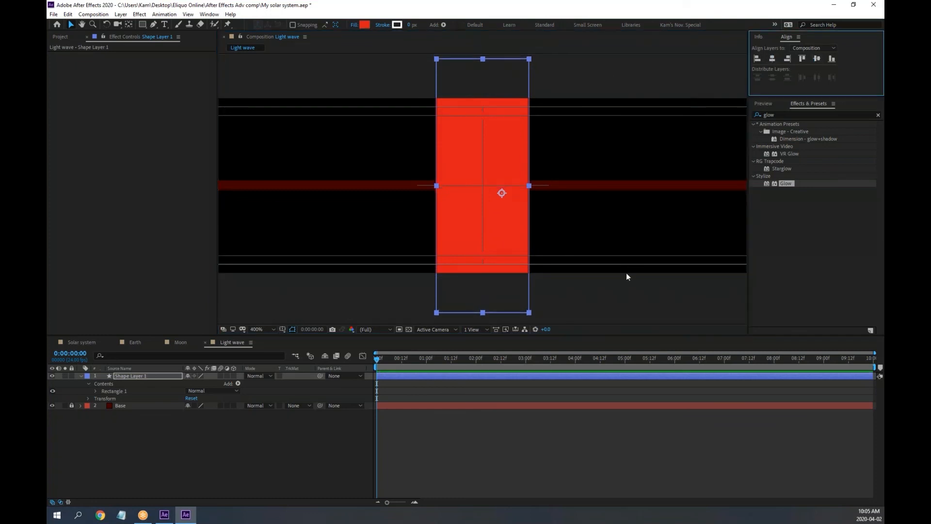
# Step: Move the rectangle layer's anchor point onto the composition centre and reveal its transform properties
pyautogui.click(499, 193)
pyautogui.press('y')
pyautogui.moveTo(501, 193); pyautogui.dragTo(483, 186)
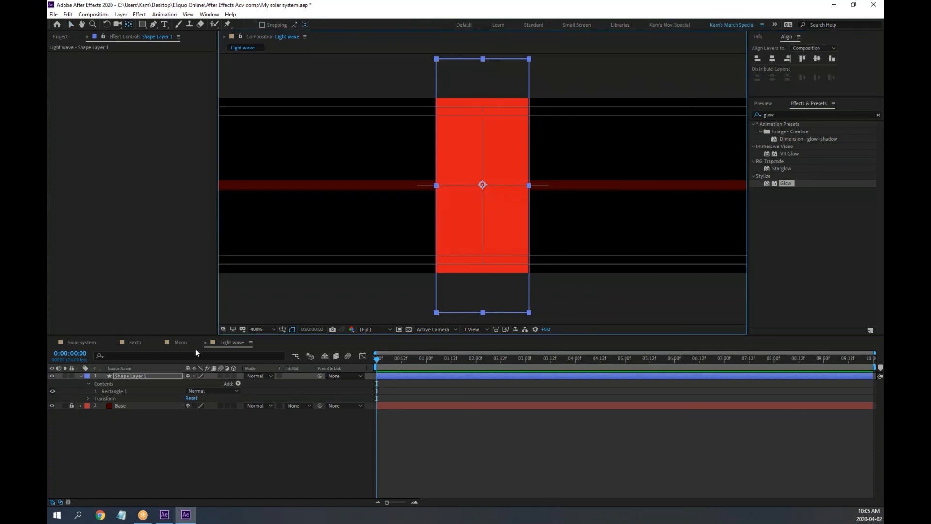
pyautogui.click(88, 398)
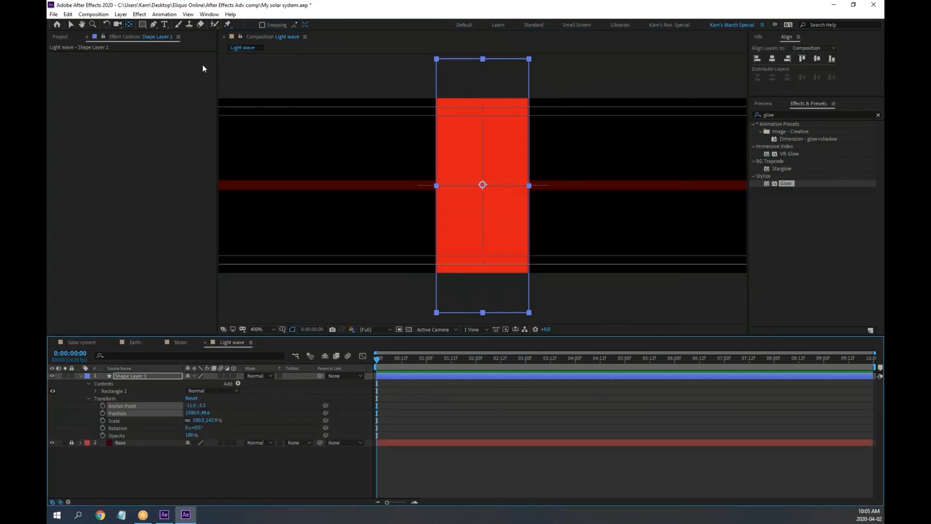
# Step: Delete the red rectangle shape layer from the composition
pyautogui.click(70, 24)
pyautogui.click(572, 77)
pyautogui.click(482, 145)
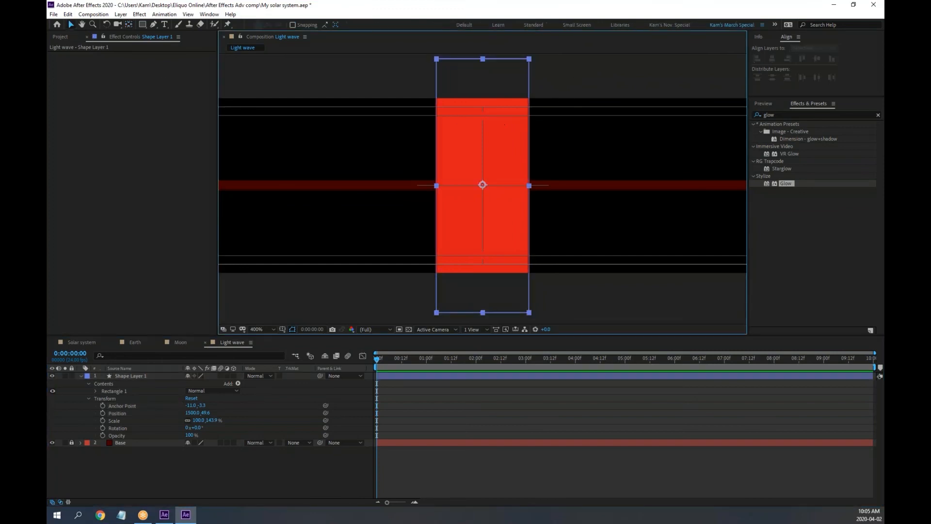
pyautogui.press('Delete')
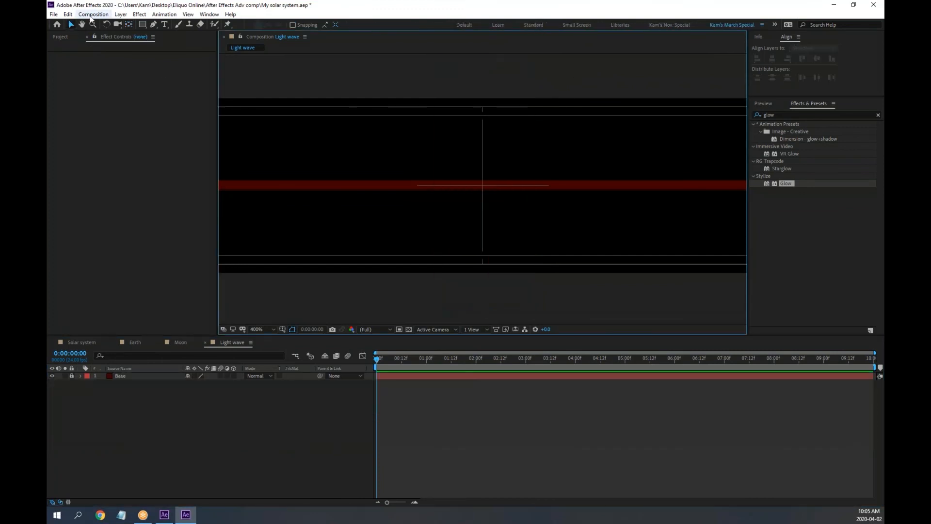
# Step: Draw a wider red rectangle shape centred on the guides, extending above and below the composition
pyautogui.click(144, 24)
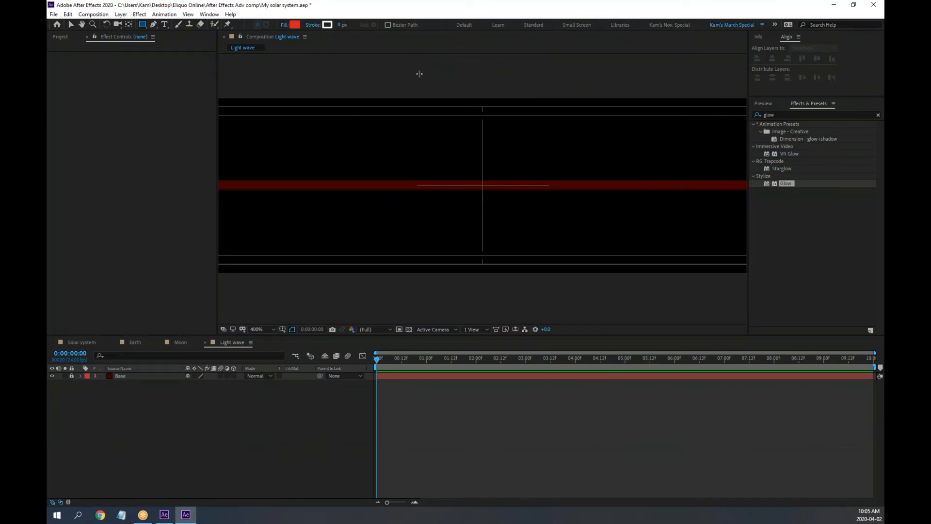
pyautogui.moveTo(419, 74); pyautogui.dragTo(546, 301)
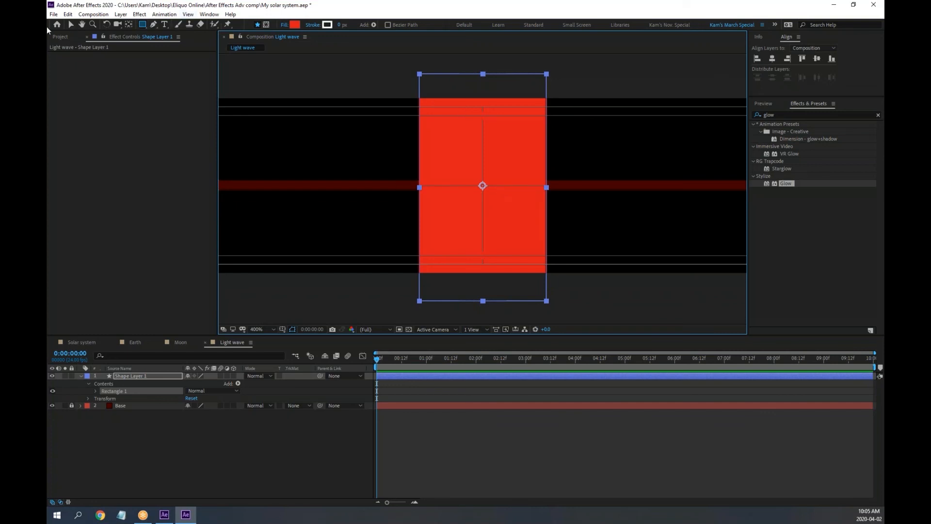
pyautogui.click(70, 24)
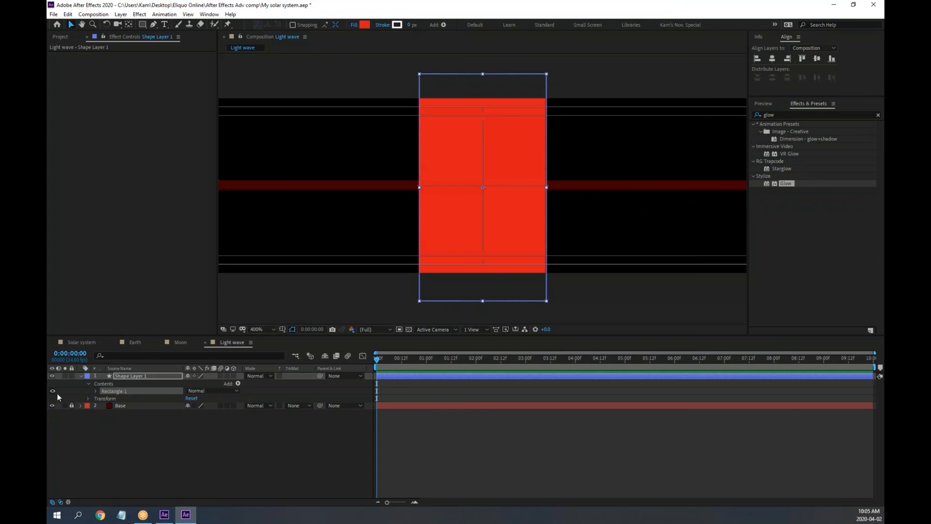
pyautogui.hotkey('alt', 'Tab')
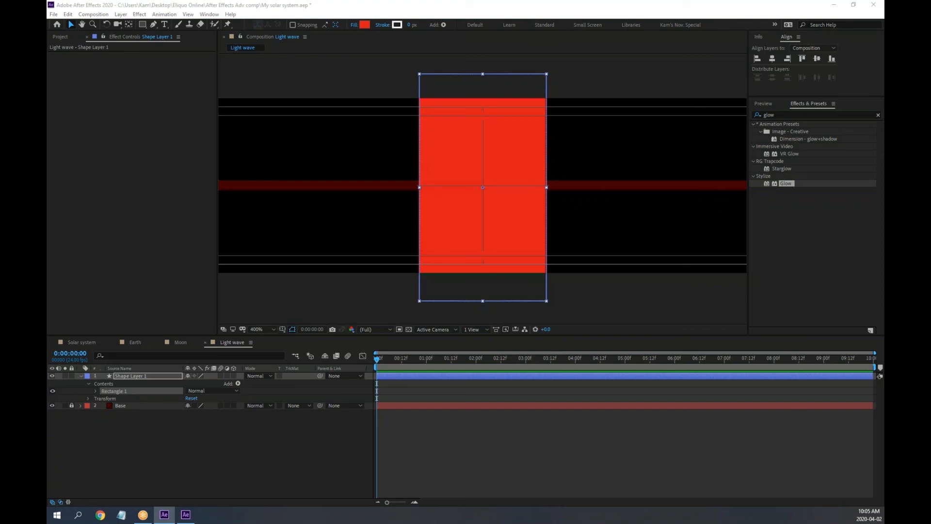
# Step: Examine Rectangle 1's stroke properties, including the available line cap options
pyautogui.click(95, 390)
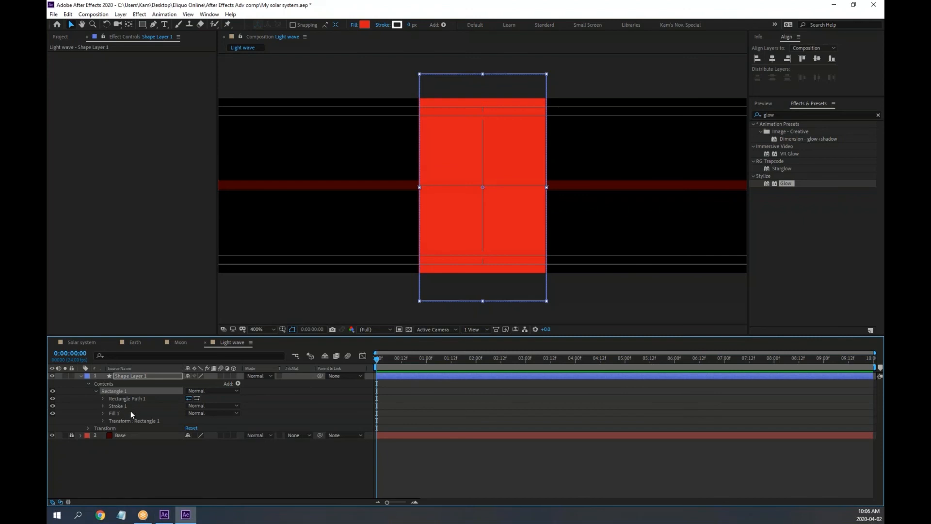
pyautogui.click(103, 403)
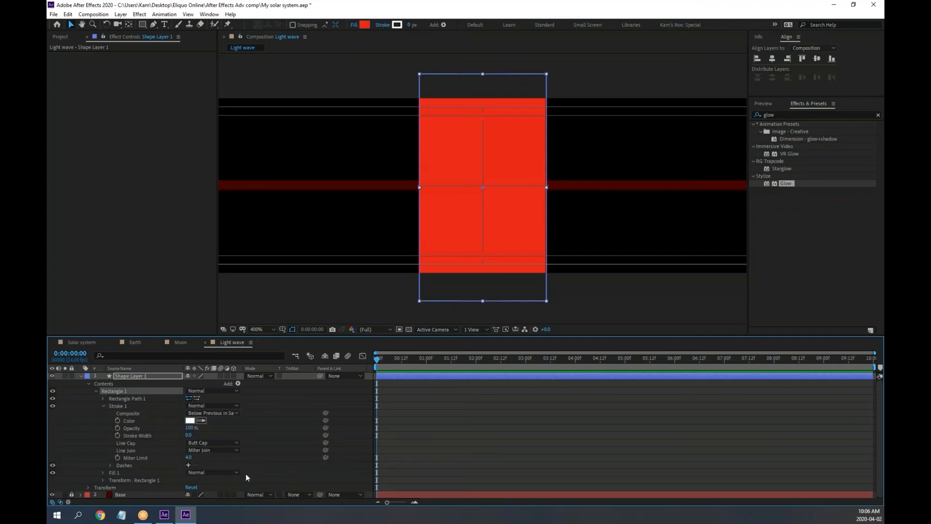
pyautogui.click(235, 443)
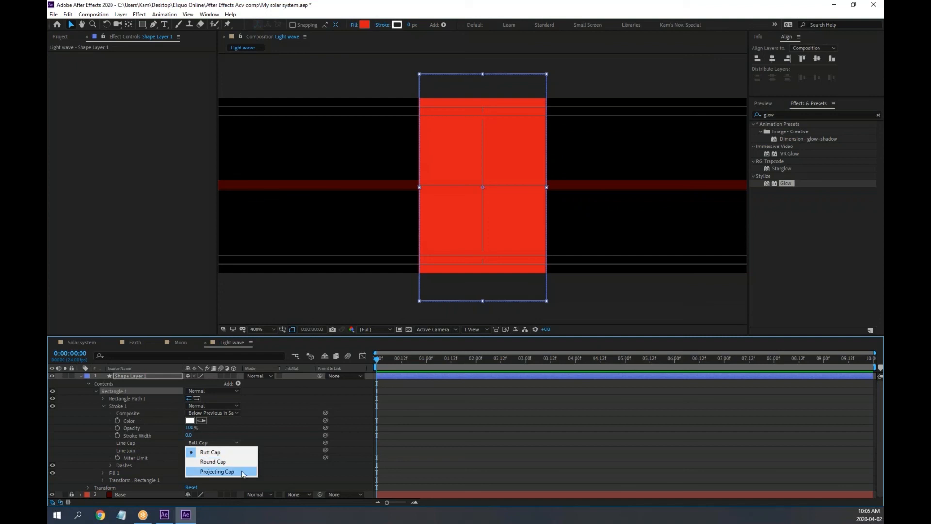
pyautogui.click(268, 435)
pyautogui.click(274, 439)
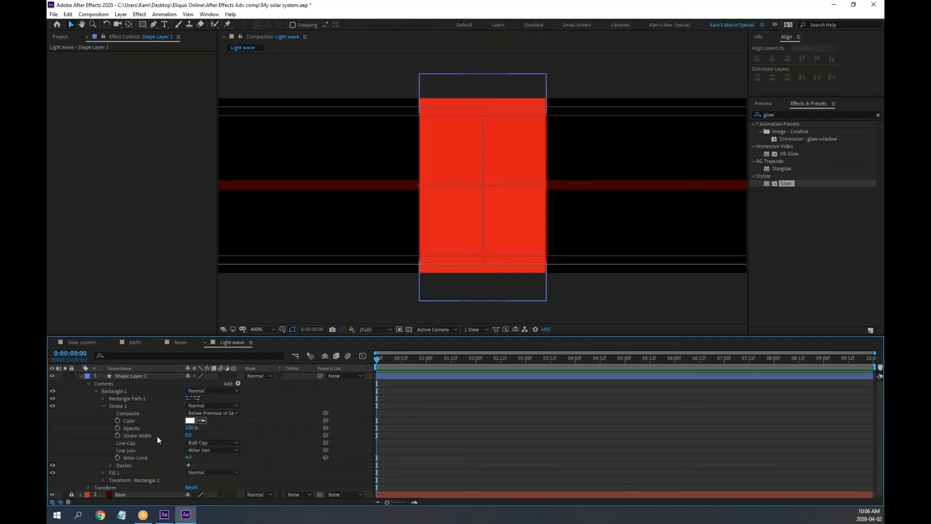
# Step: Recolour Rectangle 1's fill by sampling the strip's dark red and shifting it to the brown 532907
pyautogui.click(103, 406)
pyautogui.click(103, 413)
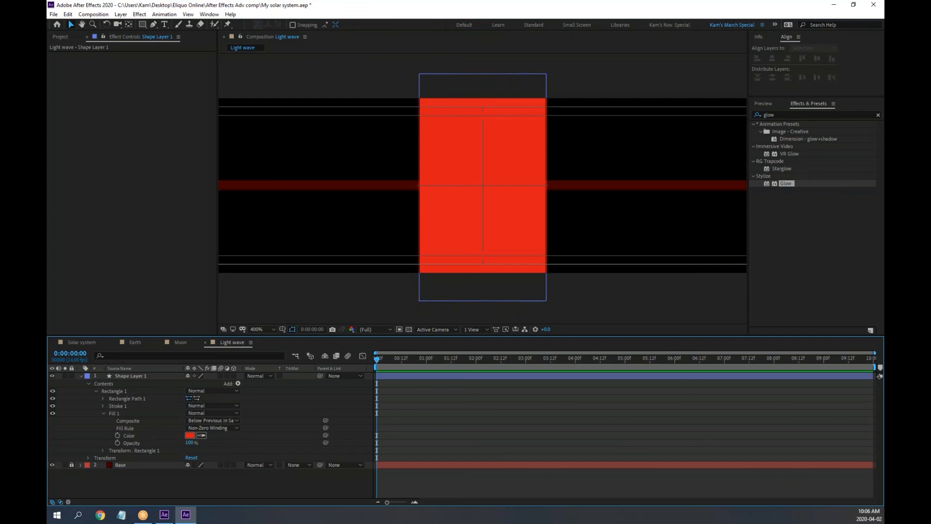
pyautogui.hotkey('alt', 'Tab')
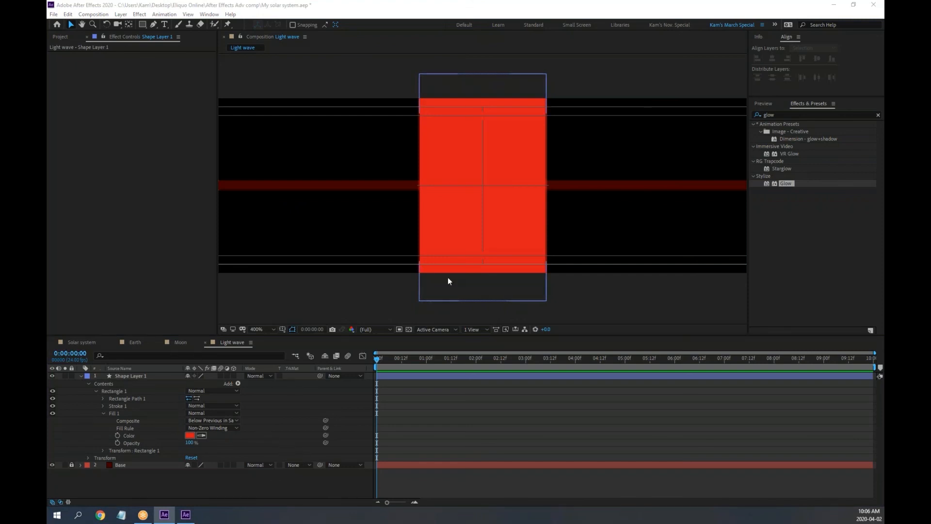
pyautogui.click(189, 435)
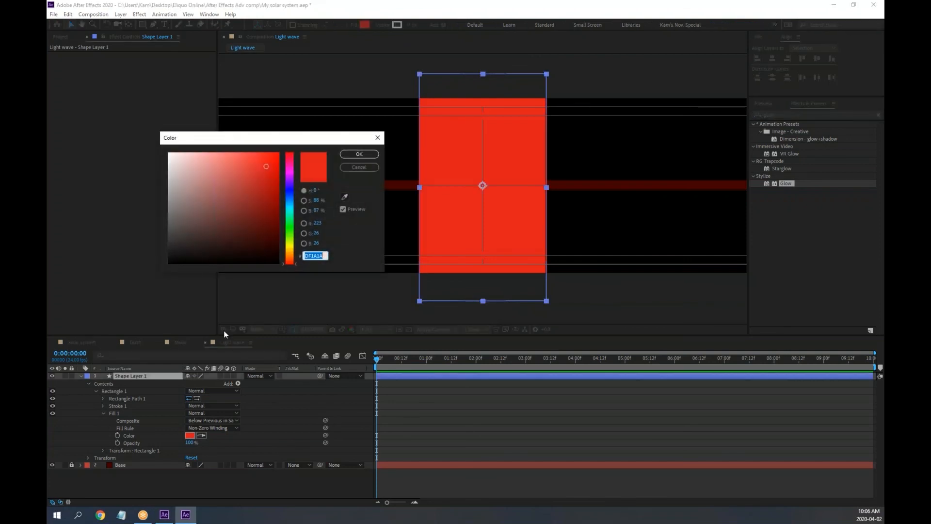
pyautogui.click(345, 197)
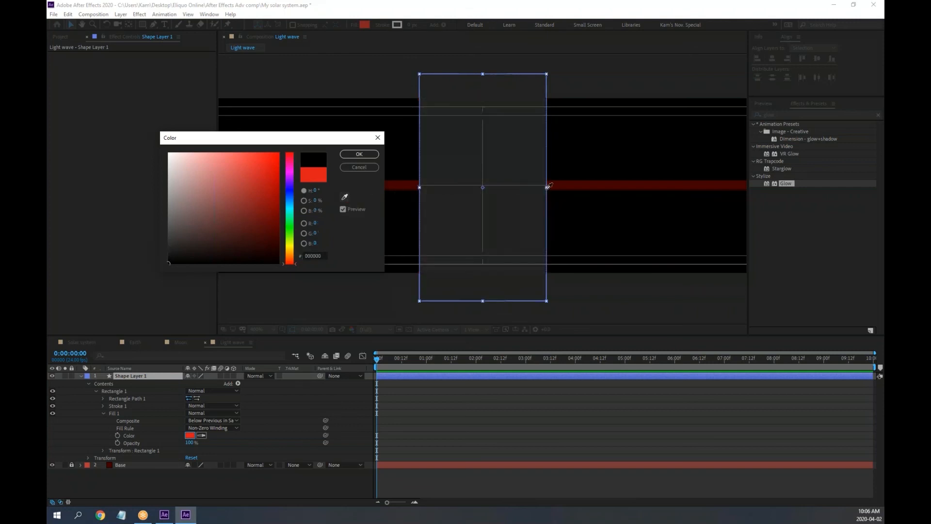
pyautogui.click(584, 182)
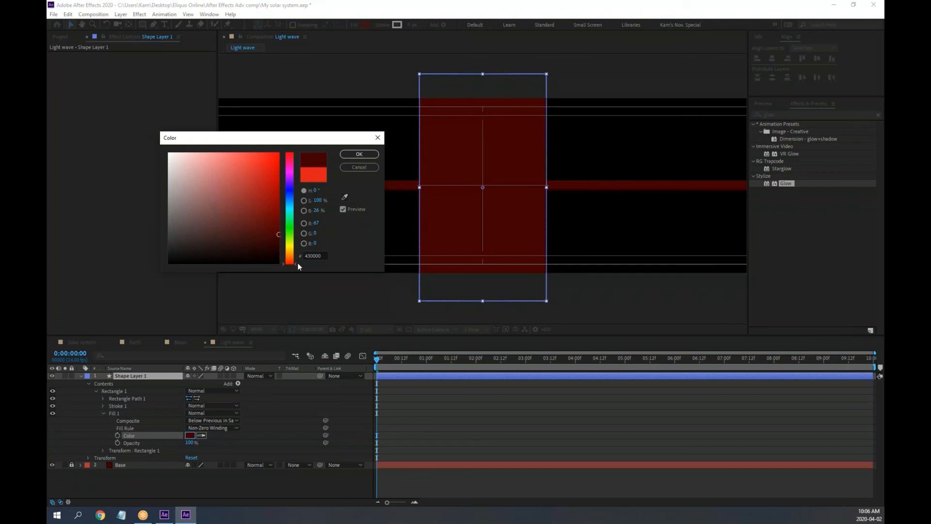
pyautogui.moveTo(296, 263); pyautogui.dragTo(299, 255)
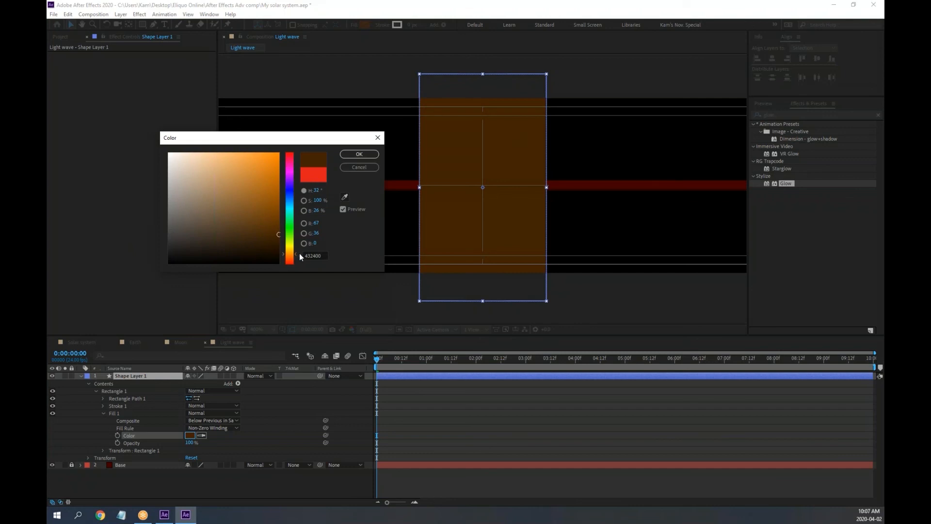
pyautogui.moveTo(299, 252); pyautogui.dragTo(299, 255)
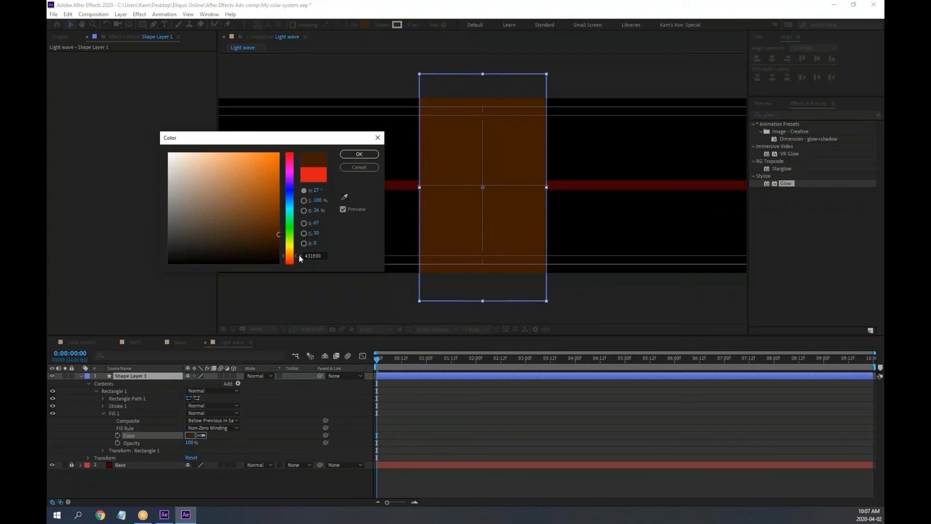
pyautogui.moveTo(278, 234); pyautogui.dragTo(270, 227)
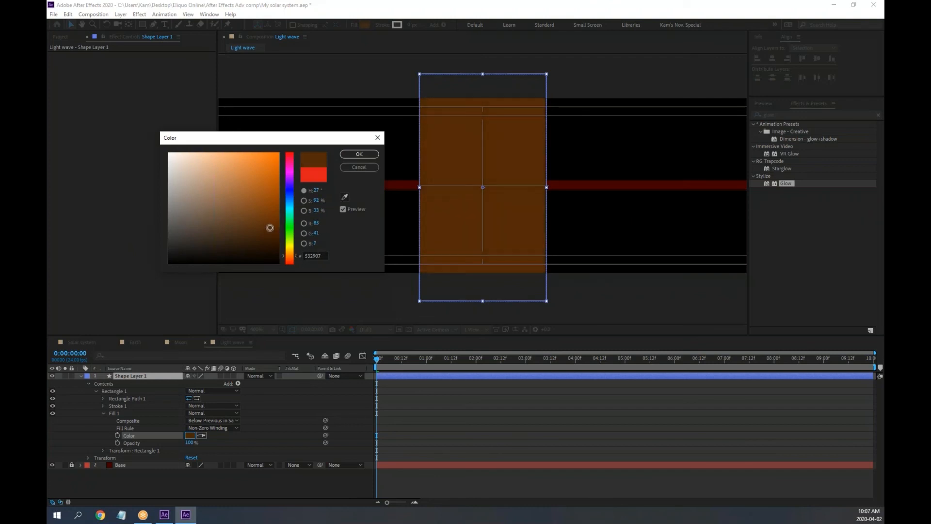
pyautogui.click(370, 155)
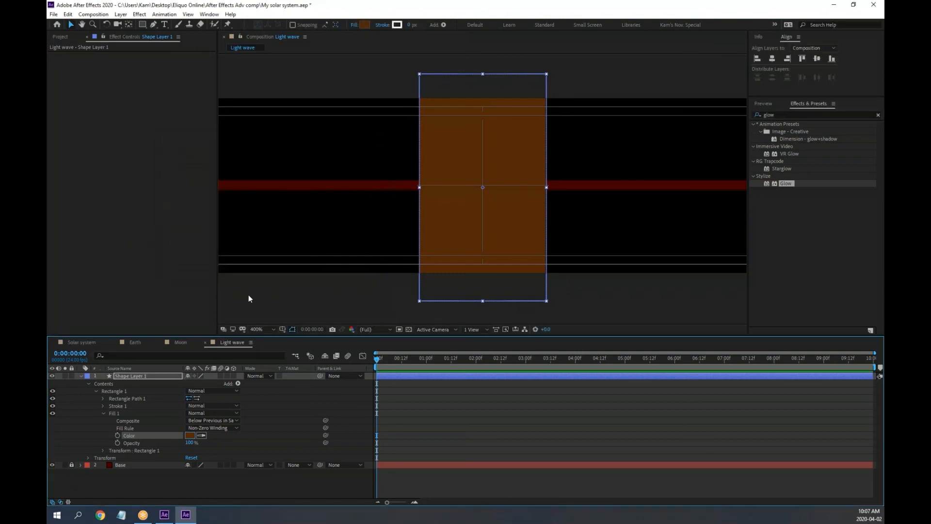
pyautogui.click(103, 413)
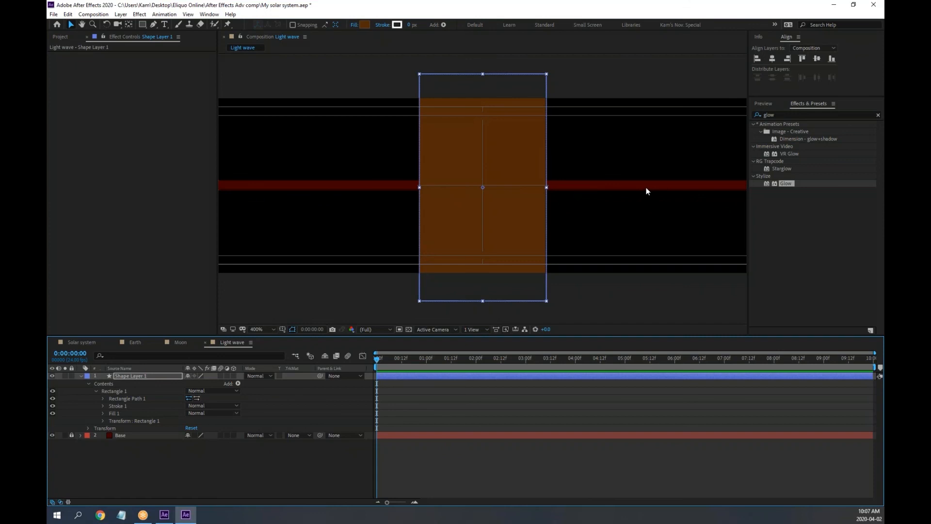
# Step: Turn on Preserve Underlying Transparency for Shape Layer 1, toggling it to compare, so the brown rectangle shows only over the strip
pyautogui.click(280, 376)
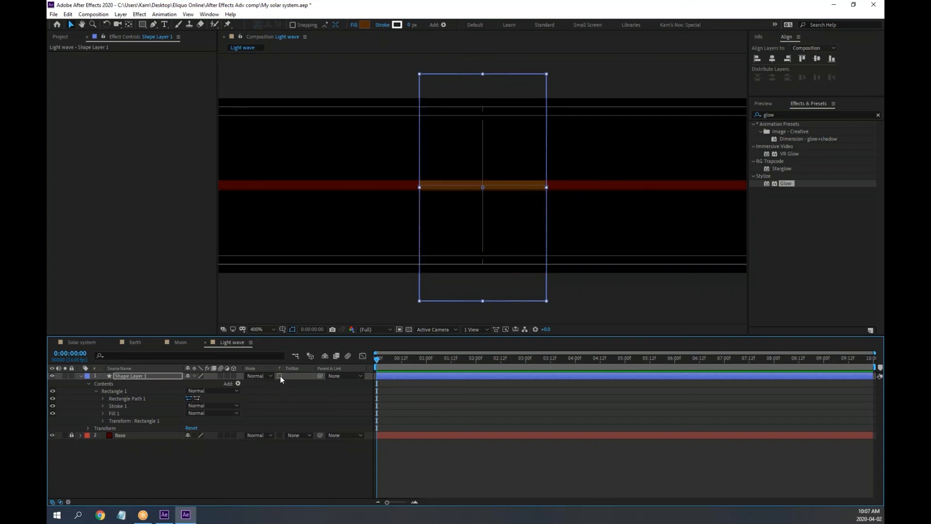
pyautogui.click(279, 375)
pyautogui.click(280, 376)
pyautogui.click(280, 375)
pyautogui.click(280, 376)
# Step: Check Shape Layer 1 with and without Preserve Underlying Transparency against the transparency grid, leaving the option on and hiding the grid
pyautogui.click(409, 330)
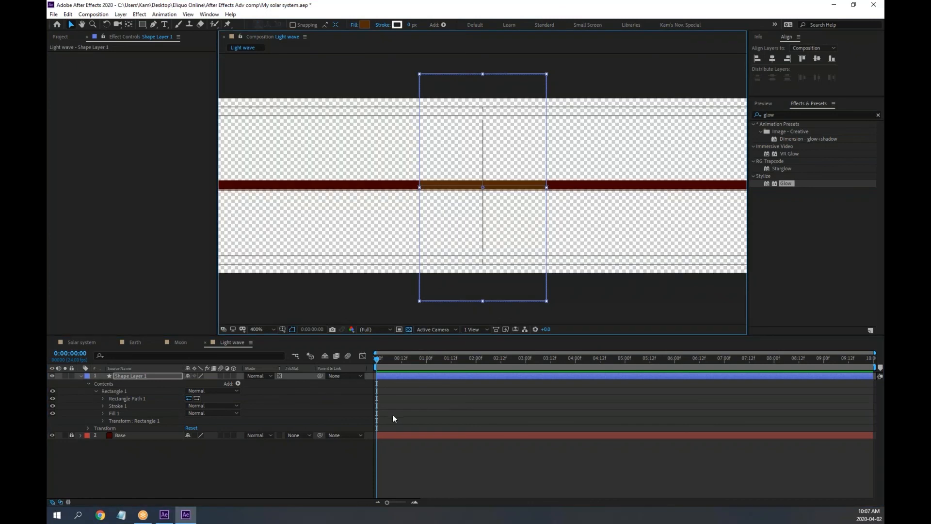
pyautogui.click(279, 376)
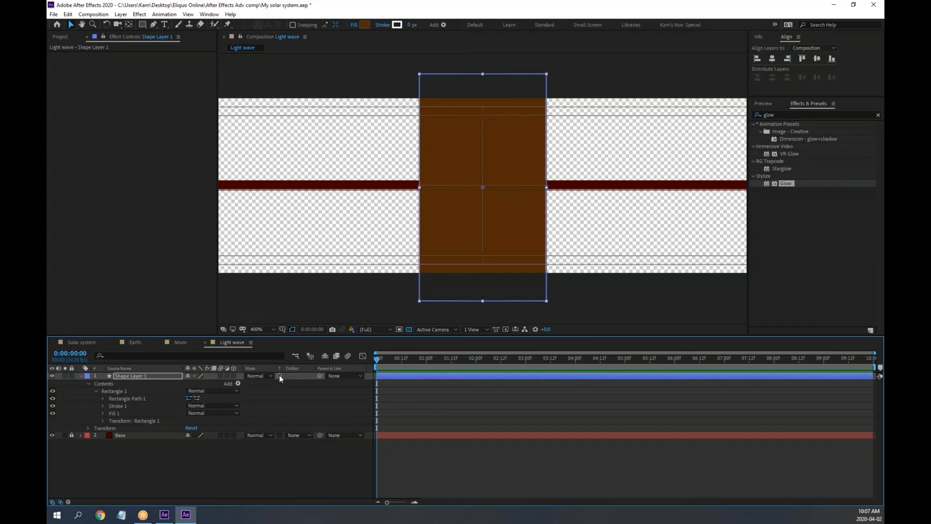
pyautogui.click(279, 376)
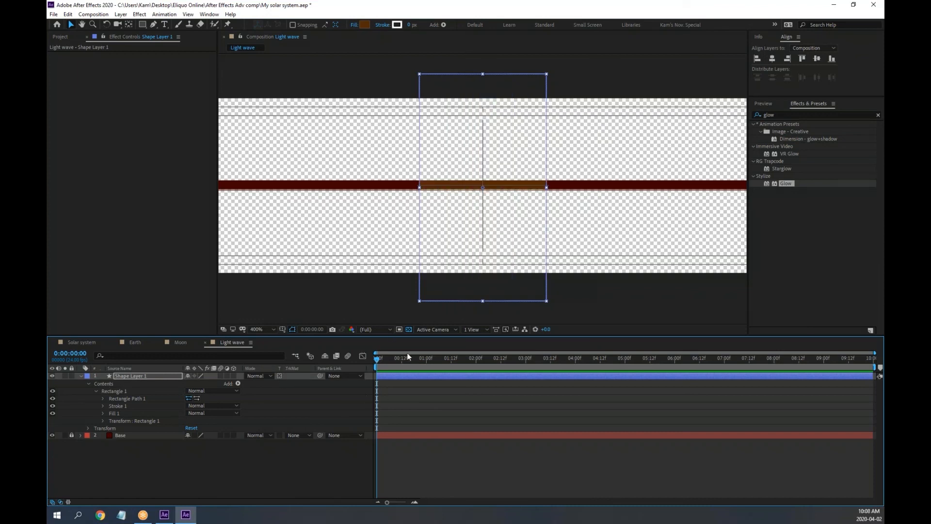
pyautogui.click(409, 329)
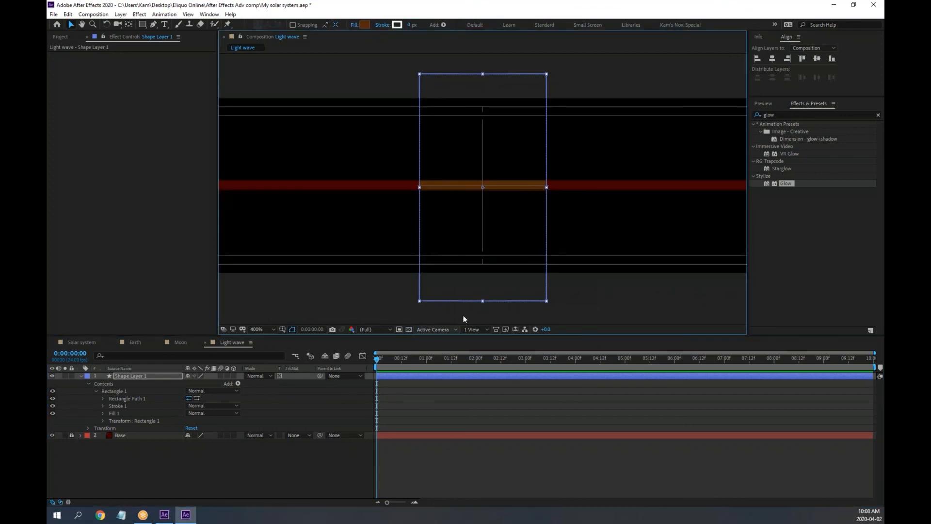
# Step: Unlock the Base layer, adjust the red strip's height slightly, and lock the layer again
pyautogui.press('.')
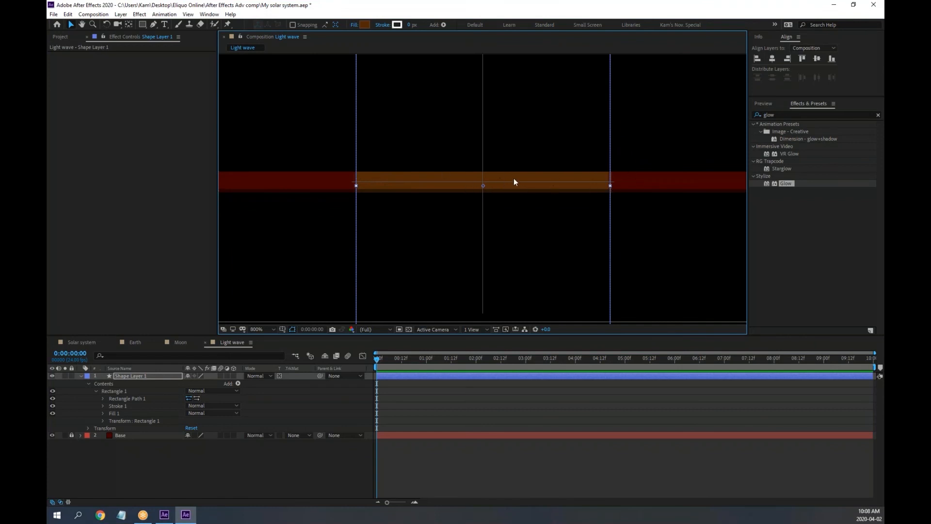
pyautogui.click(71, 24)
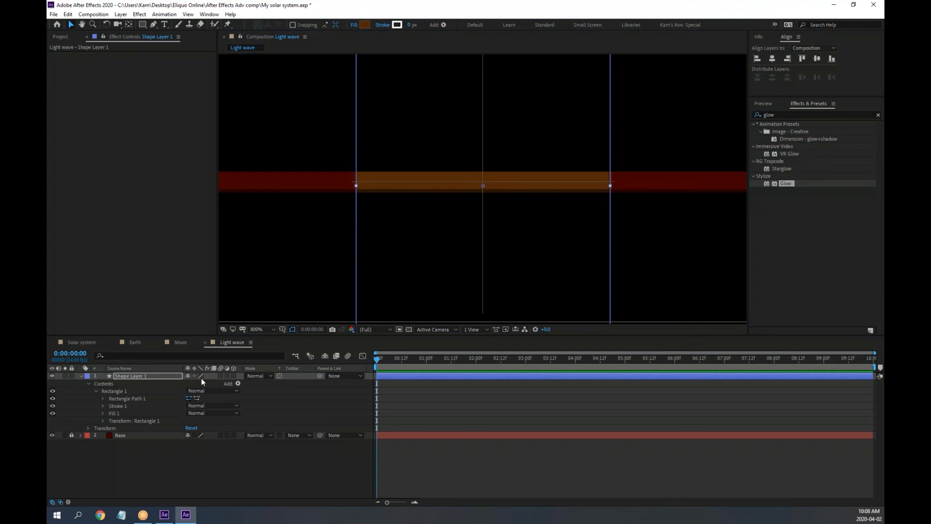
pyautogui.click(71, 435)
pyautogui.click(112, 435)
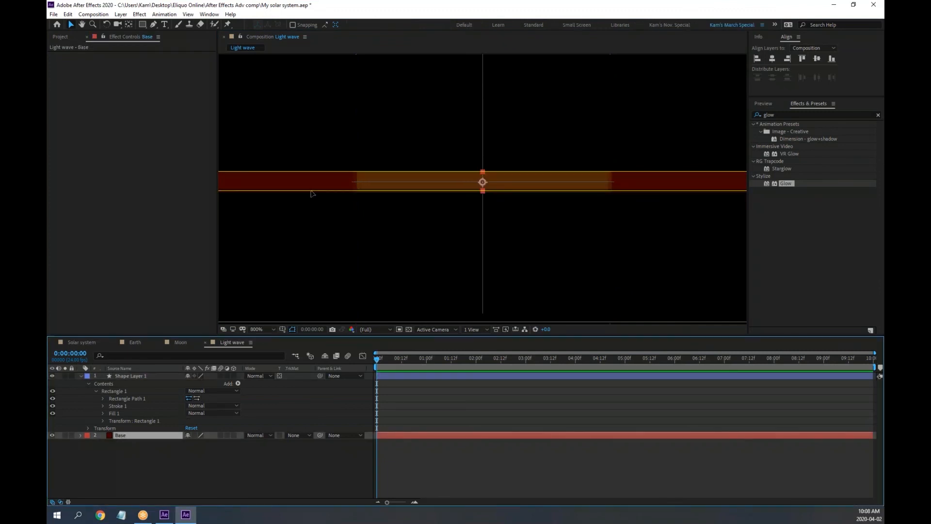
pyautogui.click(311, 193)
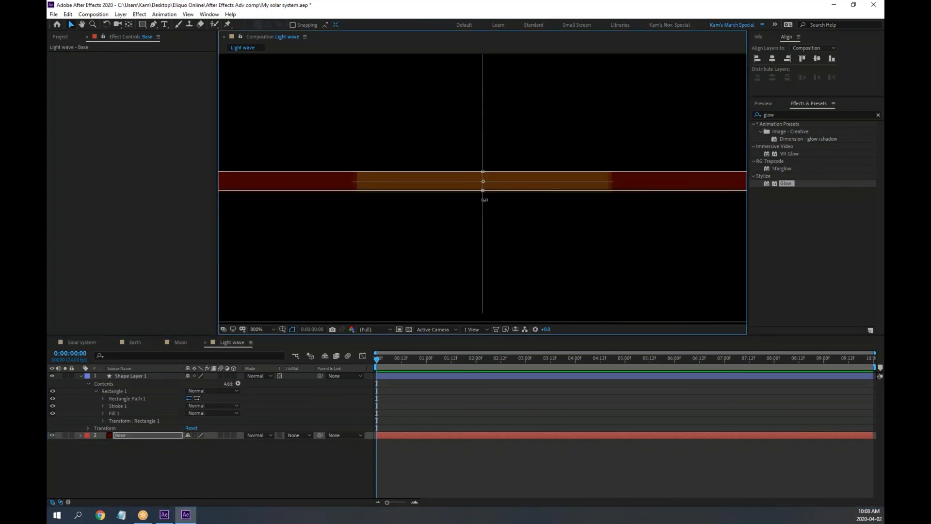
pyautogui.moveTo(483, 190); pyautogui.dragTo(480, 160)
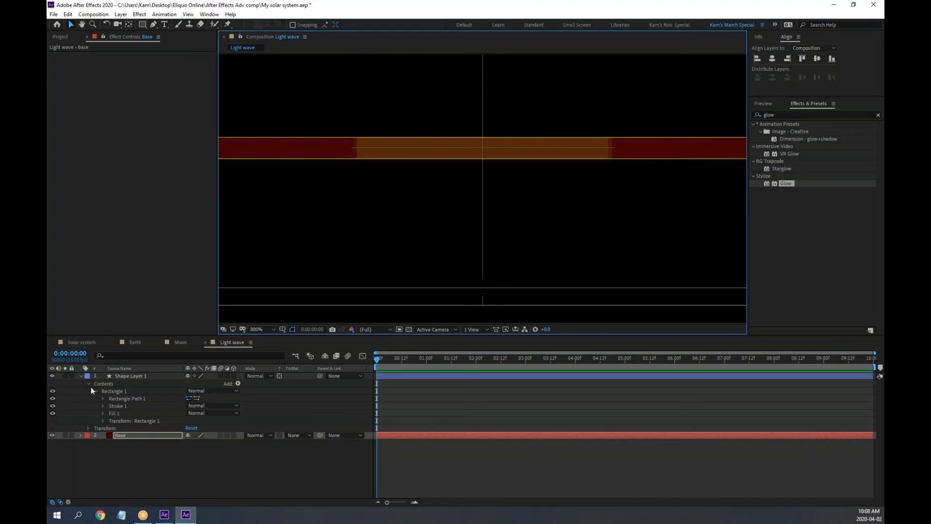
pyautogui.click(72, 434)
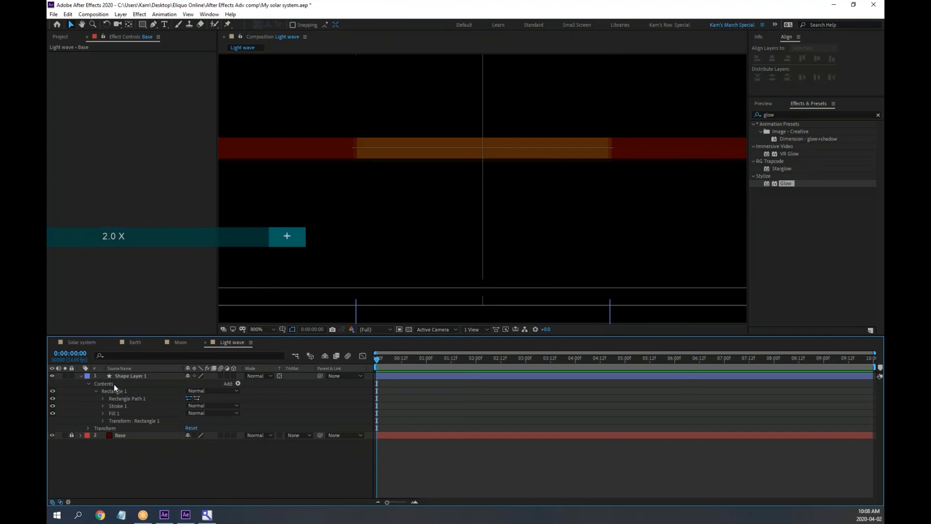
# Step: Switch to the Solar system composition, draw a small red circle, and place it near the frame's left edge
pyautogui.click(238, 384)
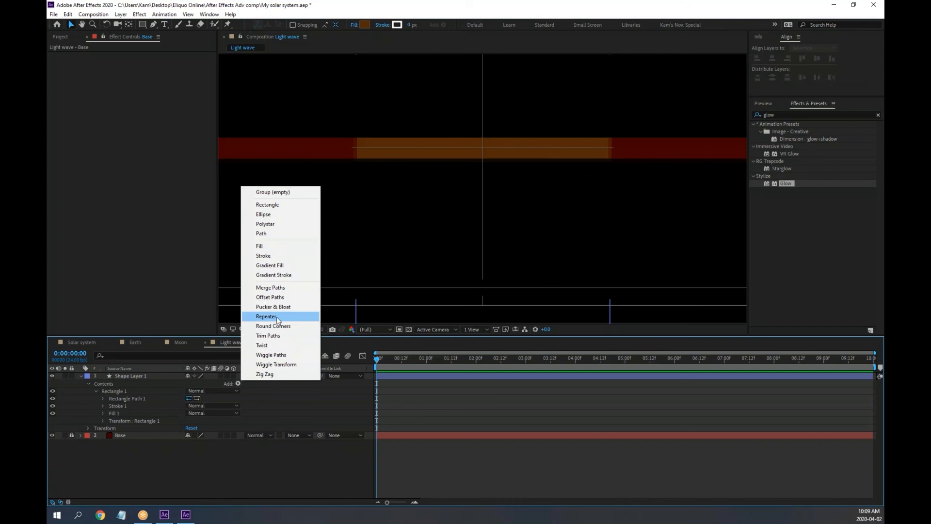
pyautogui.click(159, 296)
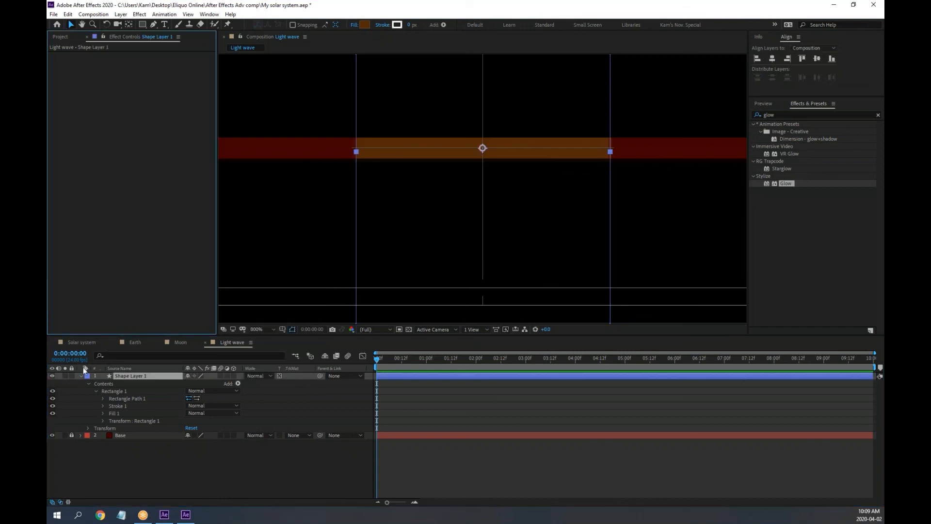
pyautogui.click(83, 343)
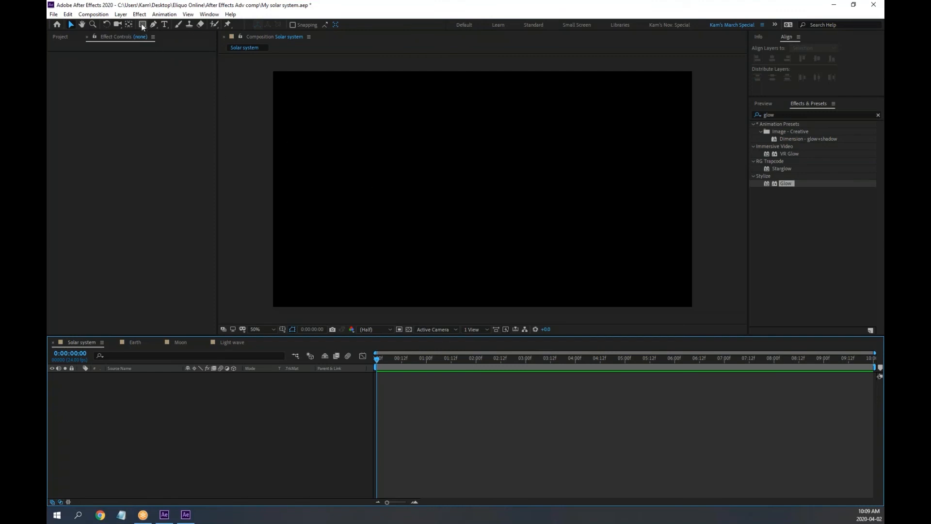
pyautogui.moveTo(141, 25); pyautogui.dragTo(176, 43)
pyautogui.moveTo(293, 108)
pyautogui.mouseDown()
pyautogui.moveTo(338, 159)
pyautogui.moveTo(323, 139)
pyautogui.mouseUp()
pyautogui.click(71, 25)
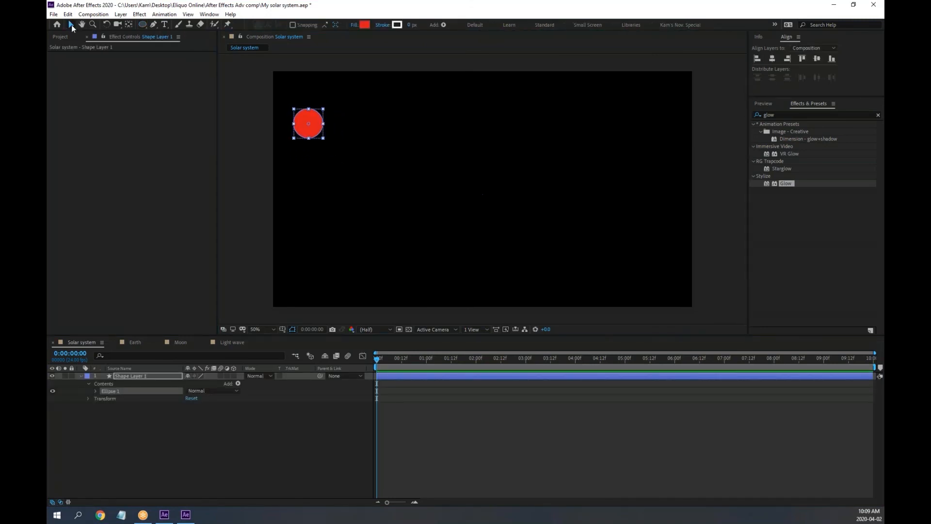
pyautogui.moveTo(306, 125); pyautogui.dragTo(289, 180)
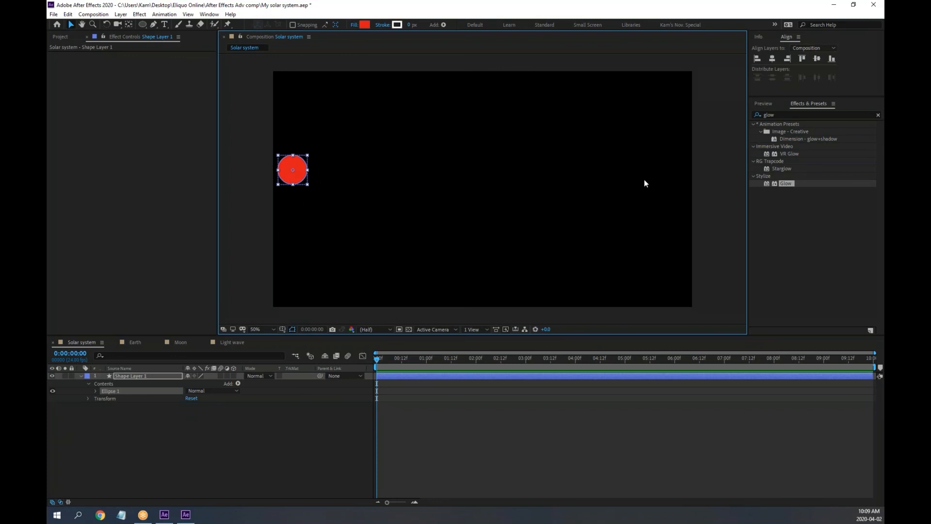
# Step: Add a Repeater with 20 copies to the red circle, and shrink the source circle slightly
pyautogui.click(237, 384)
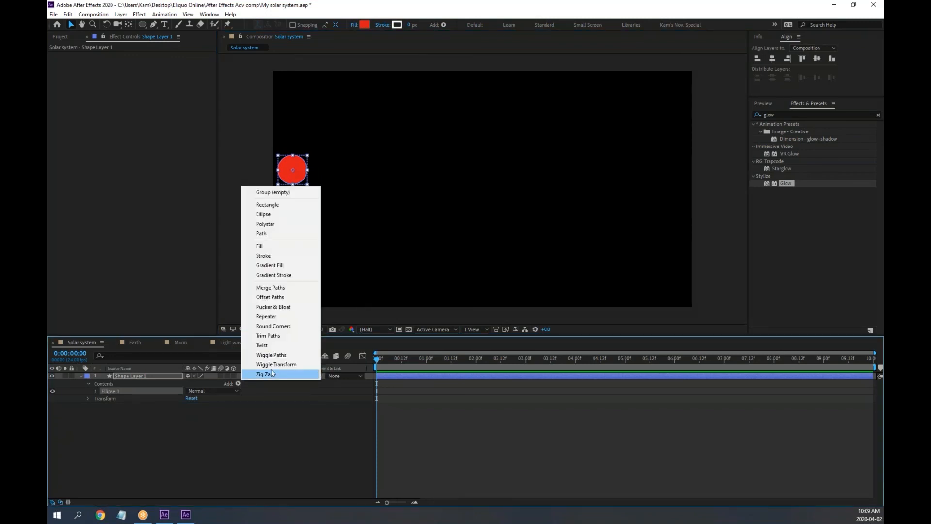
pyautogui.click(266, 316)
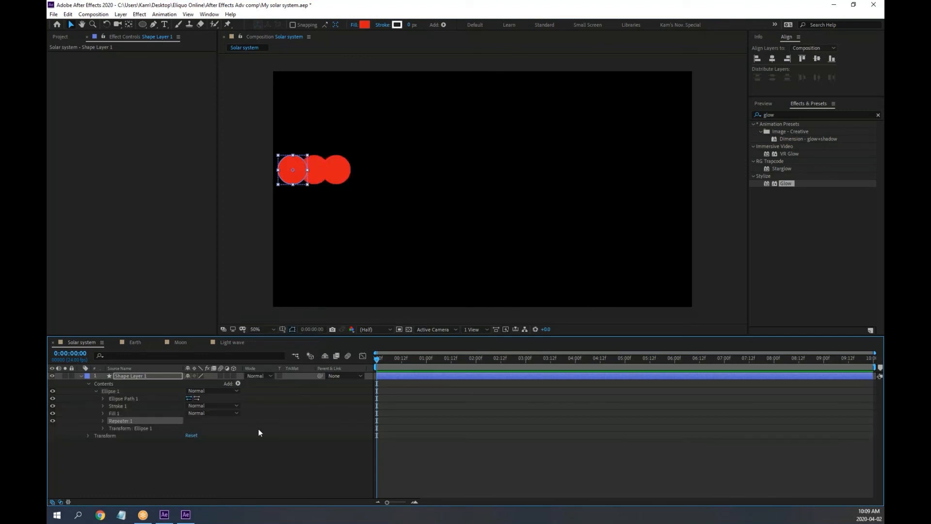
pyautogui.click(104, 420)
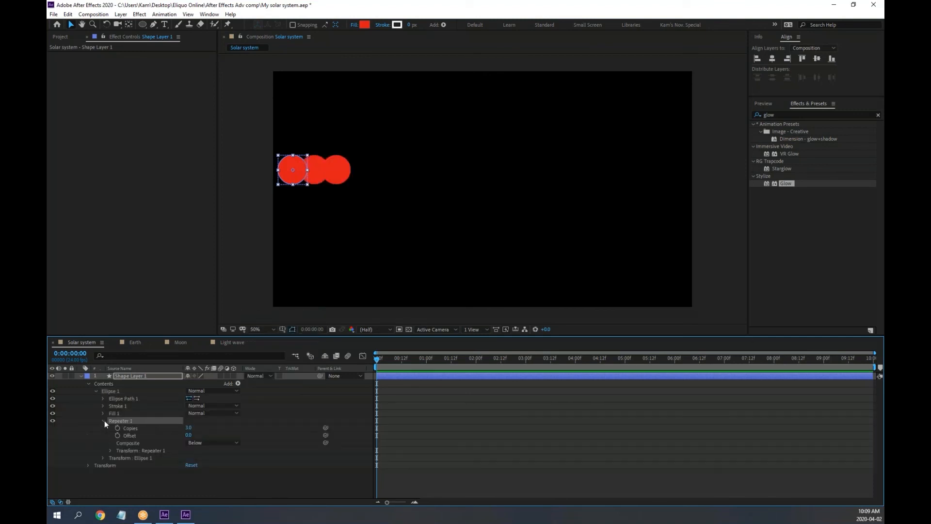
pyautogui.click(189, 428)
pyautogui.write('20')
pyautogui.press('Return')
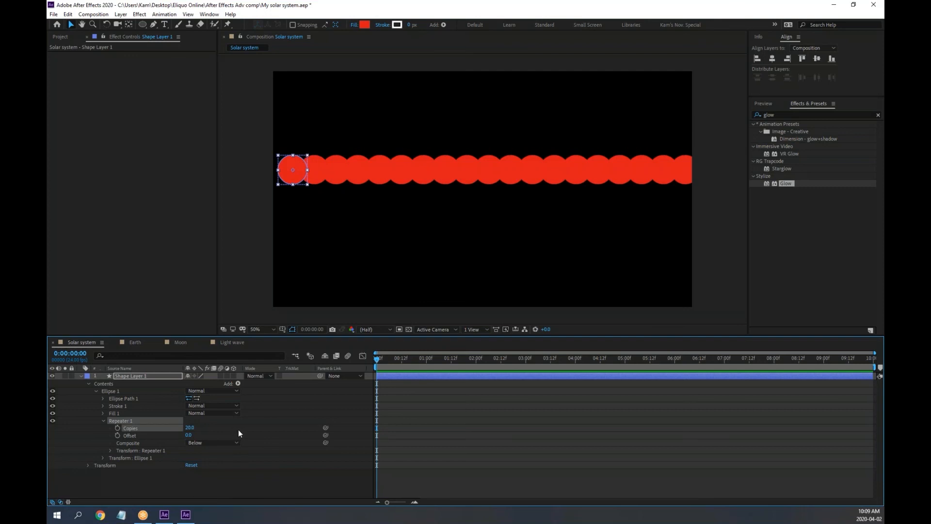
pyautogui.click(298, 180)
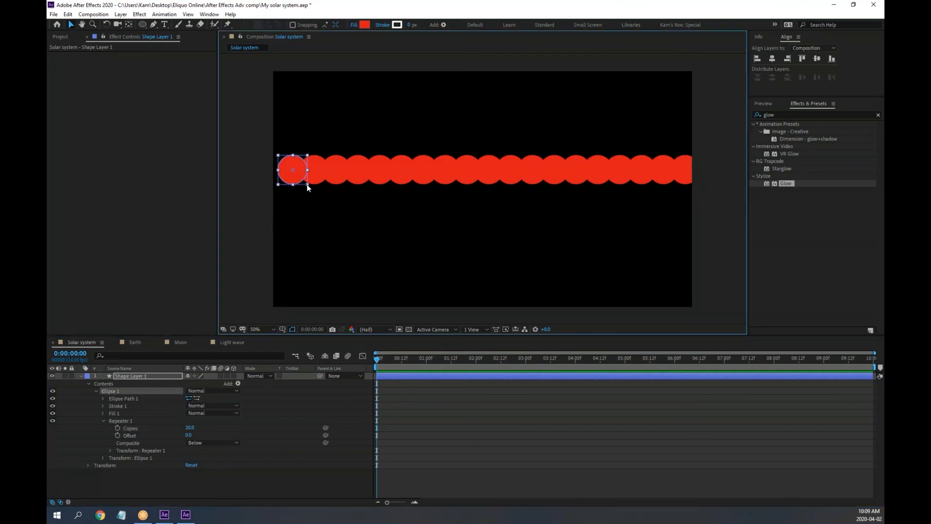
pyautogui.moveTo(309, 188)
pyautogui.mouseDown()
pyautogui.moveTo(300, 178)
pyautogui.moveTo(357, 215)
pyautogui.moveTo(306, 170)
pyautogui.moveTo(321, 175)
pyautogui.moveTo(316, 183)
pyautogui.mouseUp()
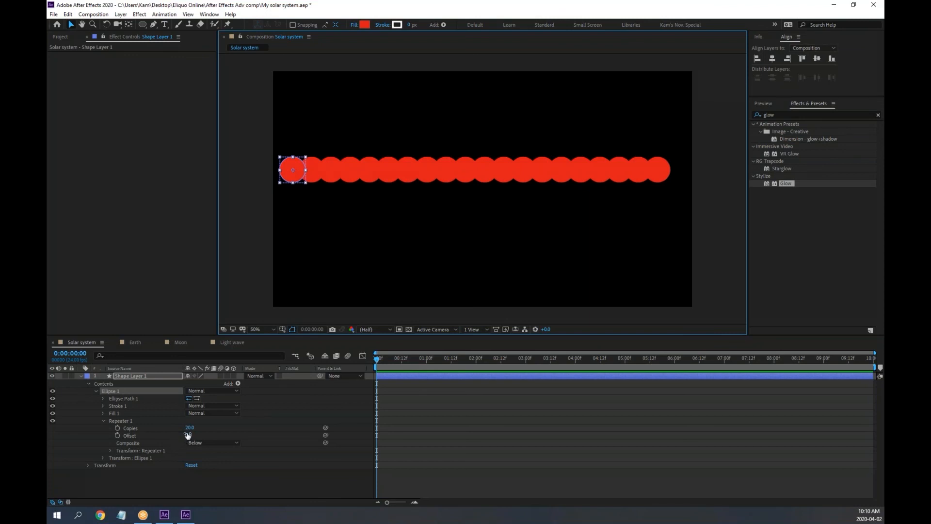
# Step: Shift the row of circles right and slightly up, and set the repeater's offset to -3
pyautogui.moveTo(184, 435)
pyautogui.mouseDown()
pyautogui.moveTo(214, 435)
pyautogui.moveTo(170, 433)
pyautogui.moveTo(179, 433)
pyautogui.mouseUp()
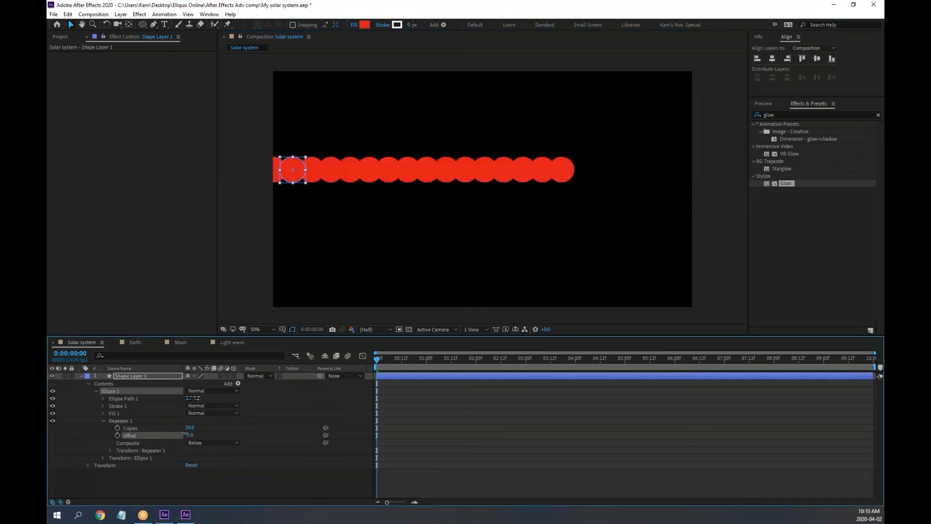
pyautogui.click(295, 181)
pyautogui.moveTo(295, 182); pyautogui.dragTo(405, 152)
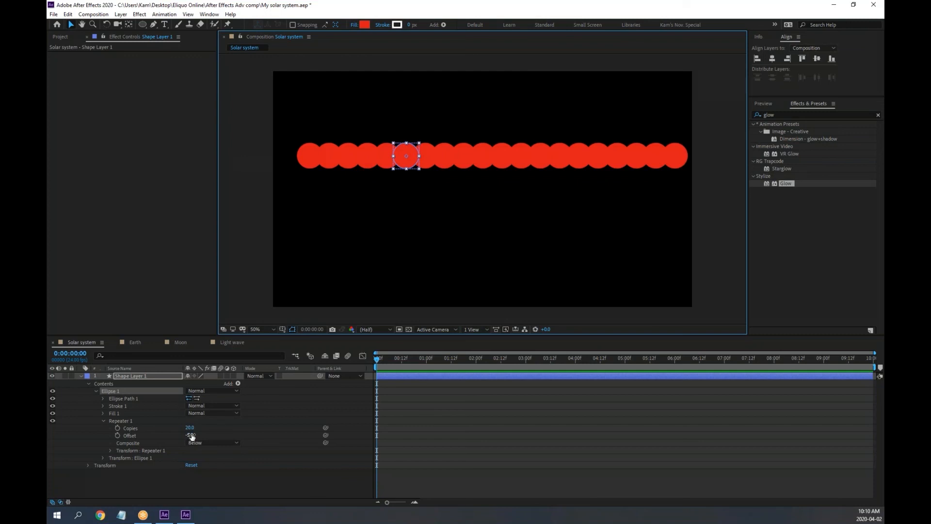
pyautogui.moveTo(188, 435); pyautogui.dragTo(213, 434)
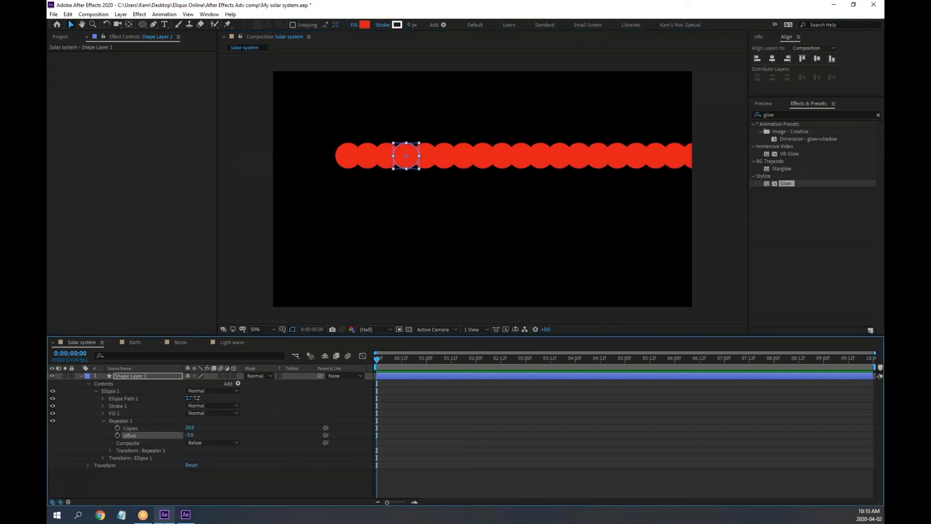
pyautogui.click(80, 431)
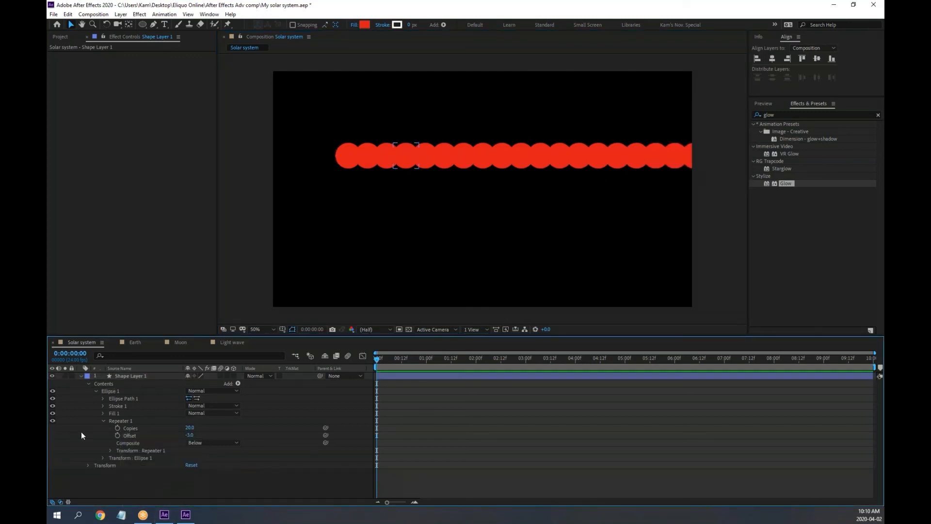
# Step: Set the repeater transform's anchor point to 132, 72 and its position to 100, 202
pyautogui.click(110, 450)
pyautogui.scroll(-1, 273, 443)
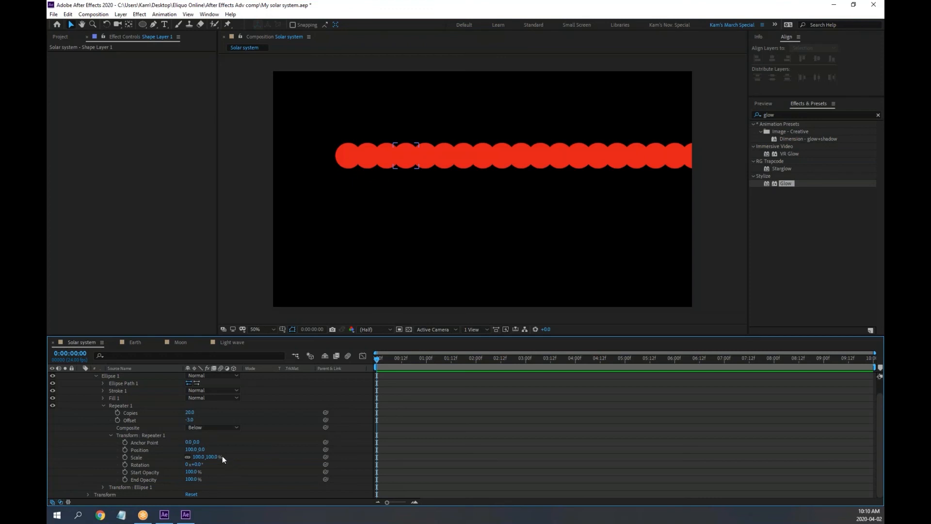
pyautogui.moveTo(196, 441)
pyautogui.mouseDown()
pyautogui.moveTo(229, 444)
pyautogui.moveTo(159, 442)
pyautogui.moveTo(310, 450)
pyautogui.moveTo(260, 450)
pyautogui.moveTo(291, 449)
pyautogui.mouseUp()
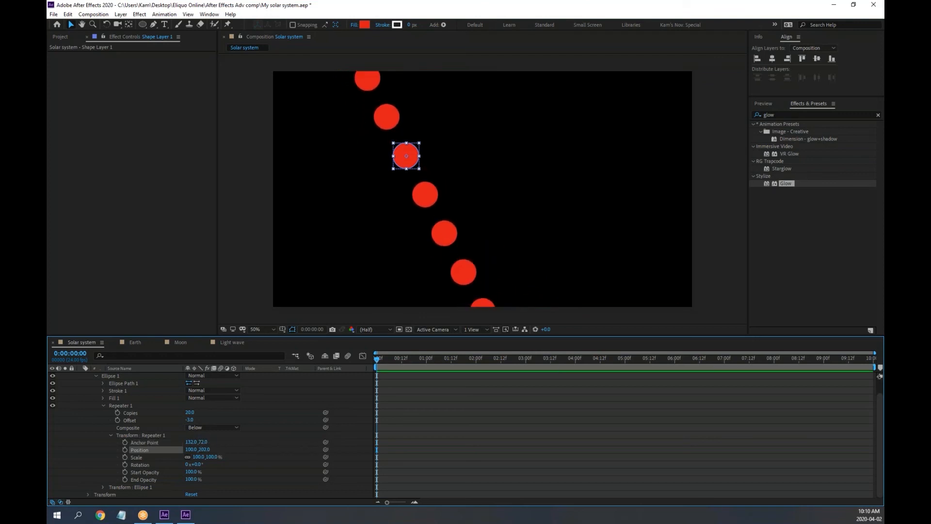
# Step: Set both anchor point values of the repeater's transform to 0
pyautogui.click(202, 442)
pyautogui.write('0')
pyautogui.press('Tab')
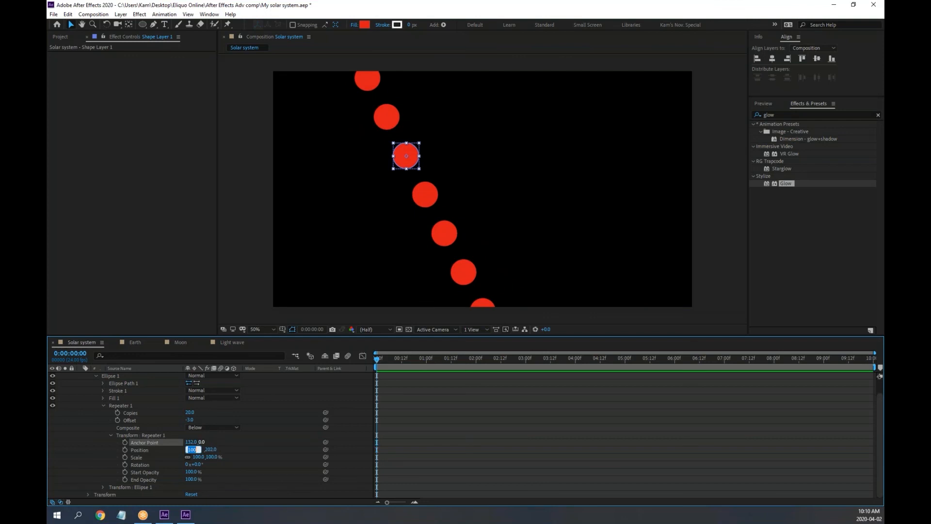
pyautogui.click(191, 442)
pyautogui.write('0')
pyautogui.press('Tab')
pyautogui.click(234, 448)
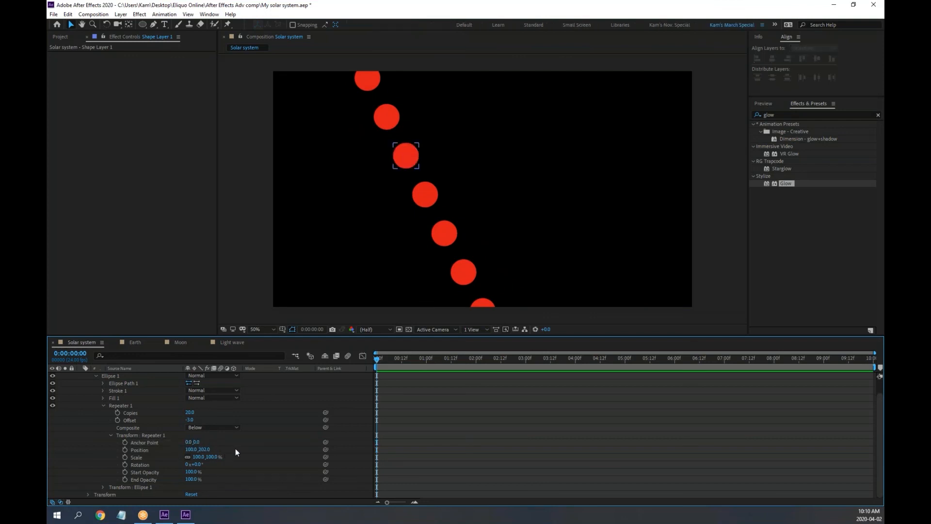
# Step: Set the repeater transform's position to 100, 104, its scale to 114%, and its rotation to 13°
pyautogui.moveTo(203, 449)
pyautogui.mouseDown()
pyautogui.moveTo(215, 448)
pyautogui.moveTo(187, 464)
pyautogui.moveTo(214, 464)
pyautogui.moveTo(200, 457)
pyautogui.moveTo(220, 455)
pyautogui.moveTo(180, 450)
pyautogui.moveTo(203, 457)
pyautogui.mouseUp()
pyautogui.click(199, 464)
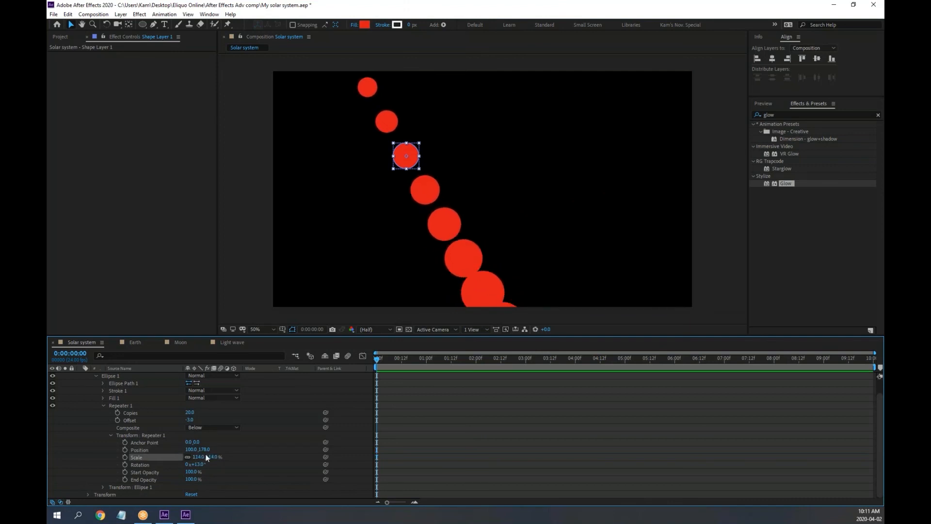
pyautogui.moveTo(204, 450); pyautogui.dragTo(175, 446)
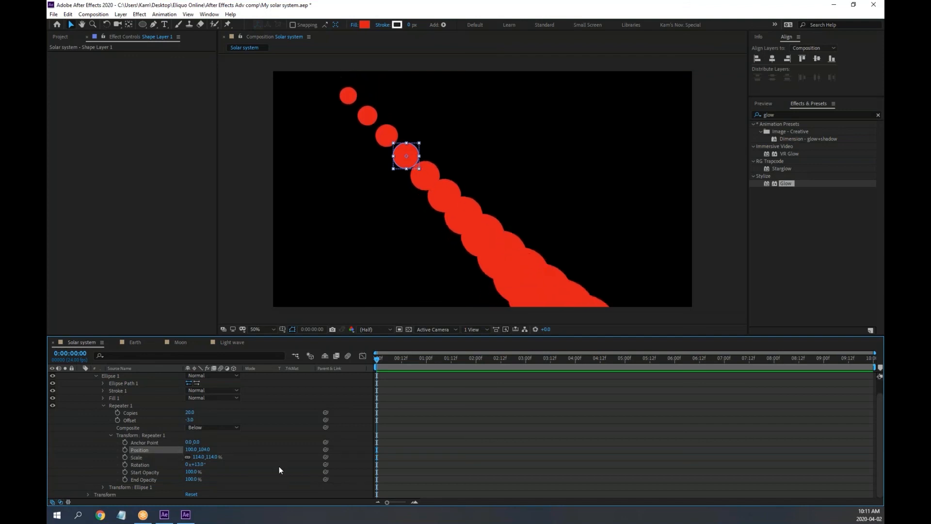
# Step: Delete the repeated-circle shape layer and return to the Light wave composition
pyautogui.scroll(2, 265, 447)
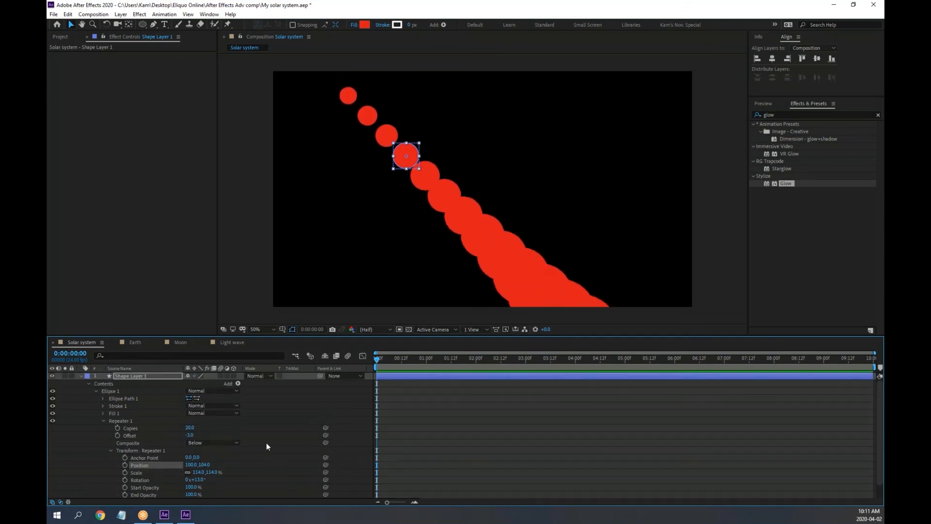
pyautogui.click(126, 375)
pyautogui.press('Delete')
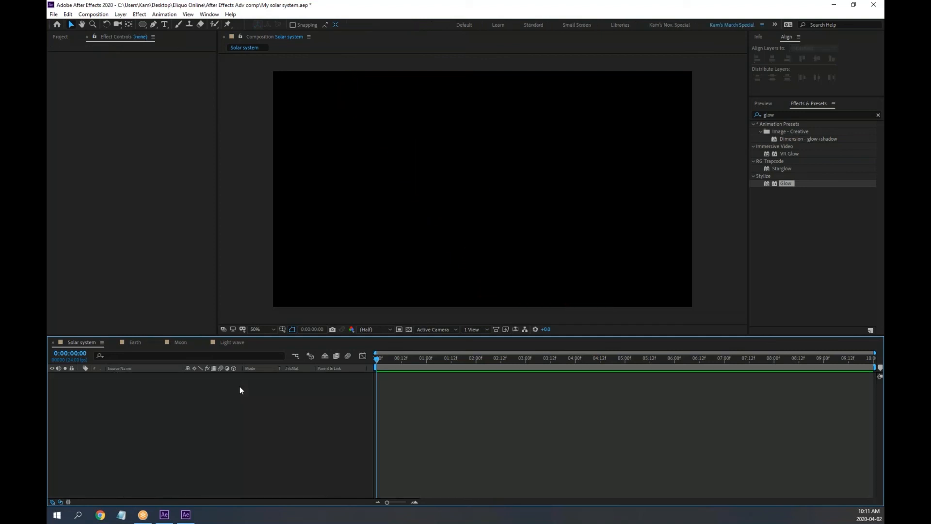
pyautogui.click(232, 342)
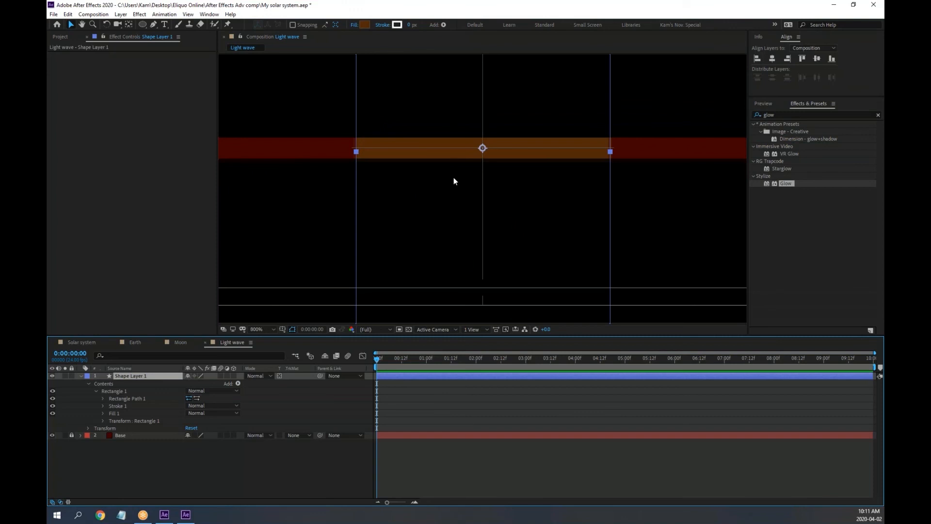
# Step: Add a Repeater to Shape Layer 1 with the orange rectangle, and set its transform position to 144, 0
pyautogui.click(238, 383)
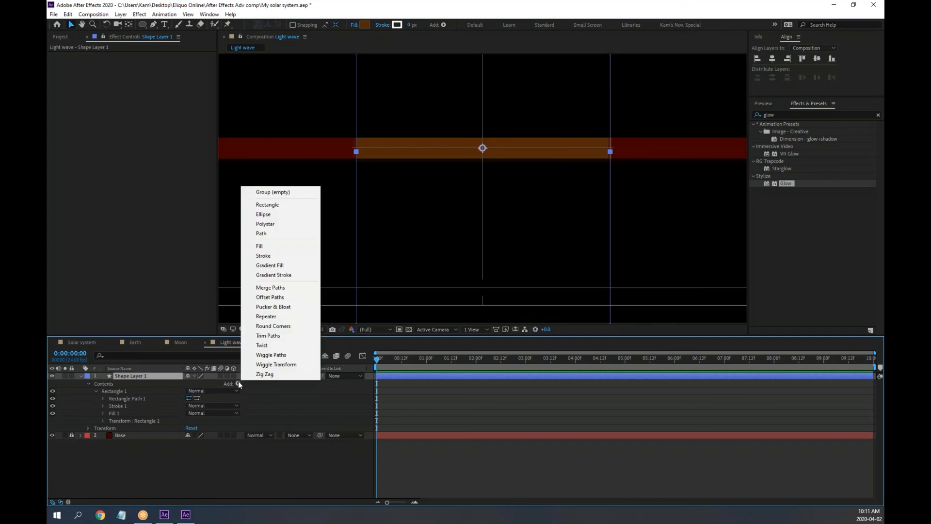
pyautogui.click(285, 320)
pyautogui.press(',')
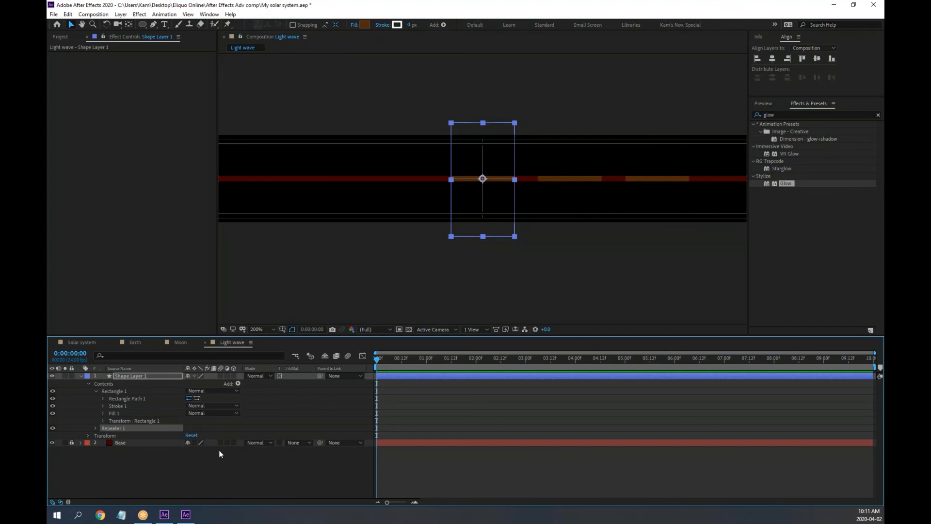
pyautogui.click(95, 428)
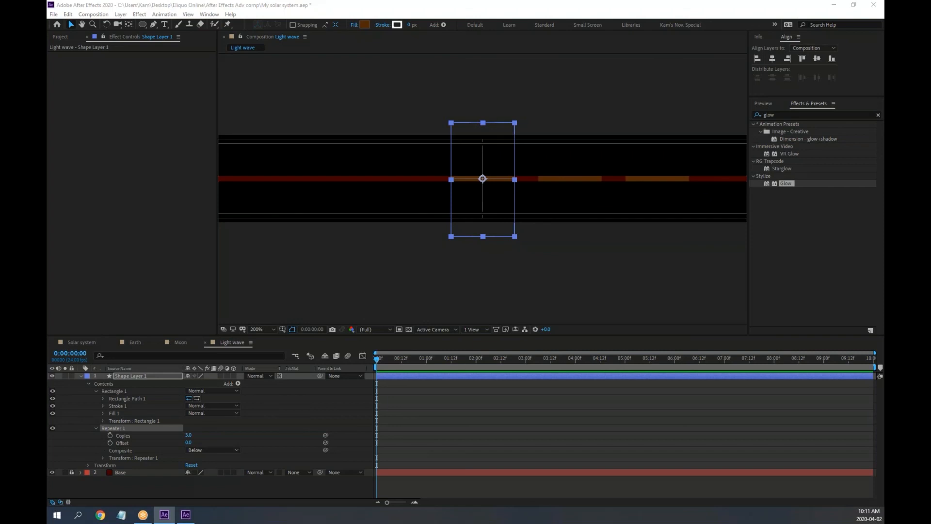
pyautogui.click(100, 457)
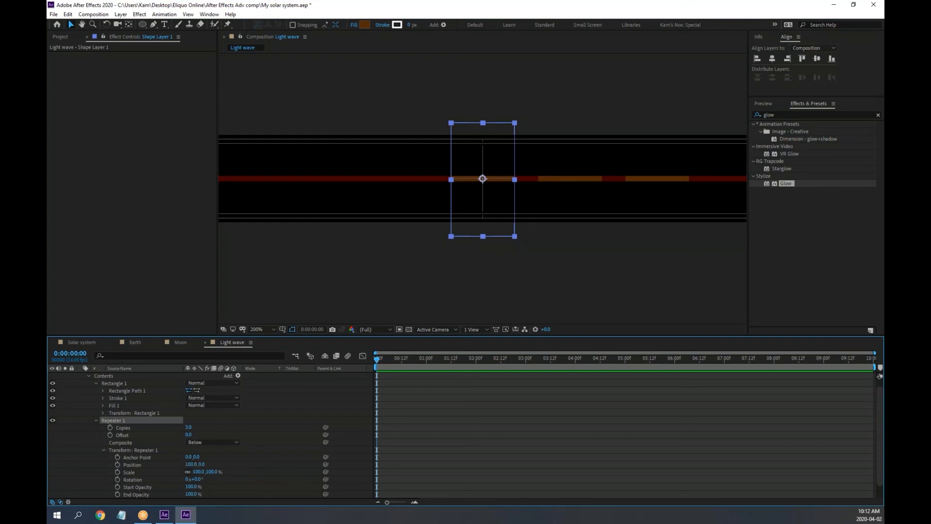
pyautogui.moveTo(192, 464); pyautogui.dragTo(212, 467)
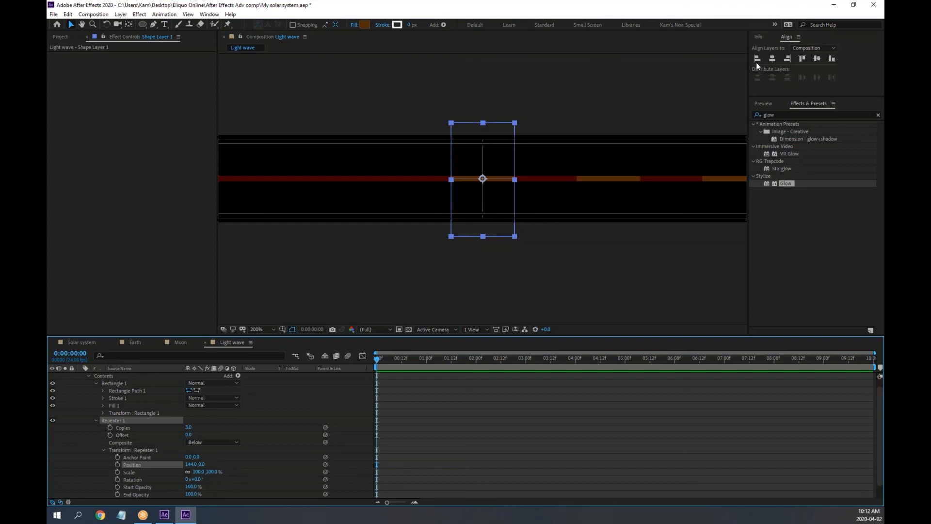
# Step: Expand Rectangle Path 1 and check the orange rectangle's size against the repeater's position
pyautogui.click(760, 37)
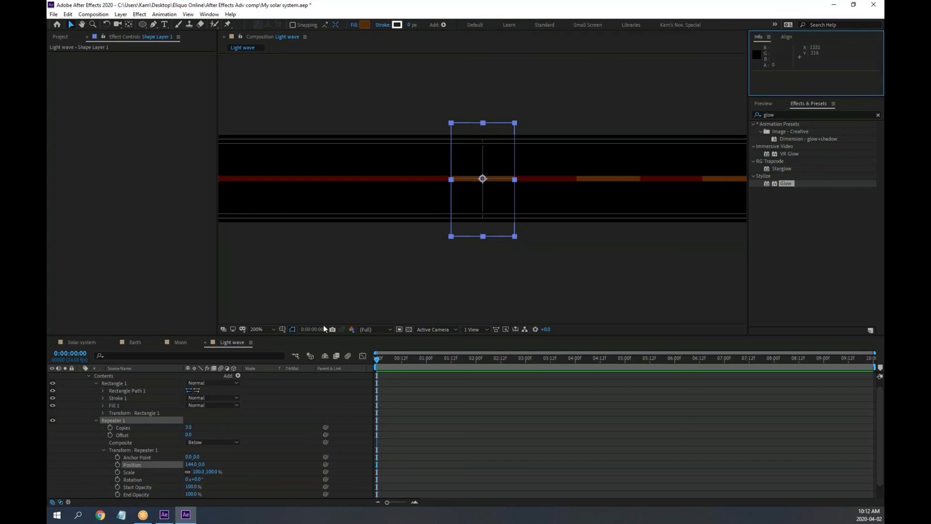
pyautogui.click(102, 390)
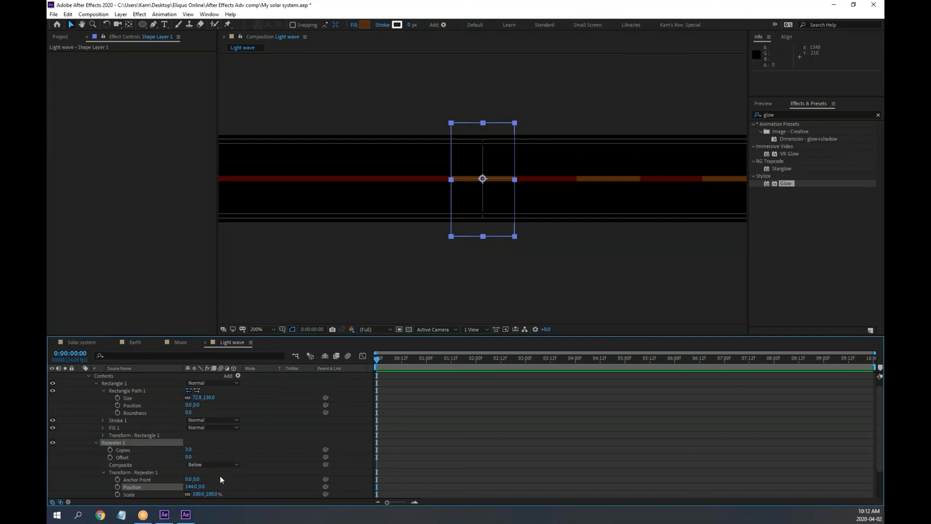
pyautogui.moveTo(193, 490)
pyautogui.mouseDown()
pyautogui.moveTo(209, 493)
pyautogui.moveTo(190, 489)
pyautogui.mouseUp()
pyautogui.click(787, 37)
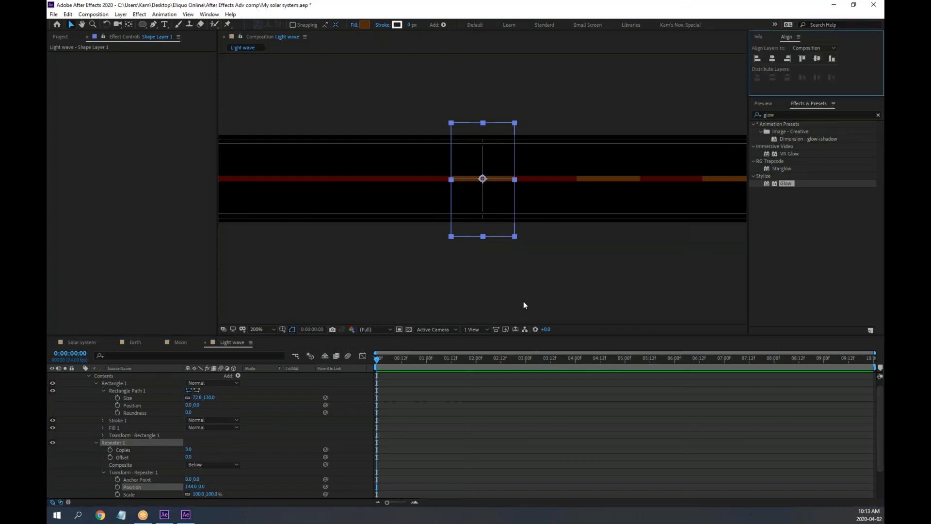
# Step: Collapse the repeater's transform properties and set the repeater's number of copies to 200
pyautogui.click(106, 472)
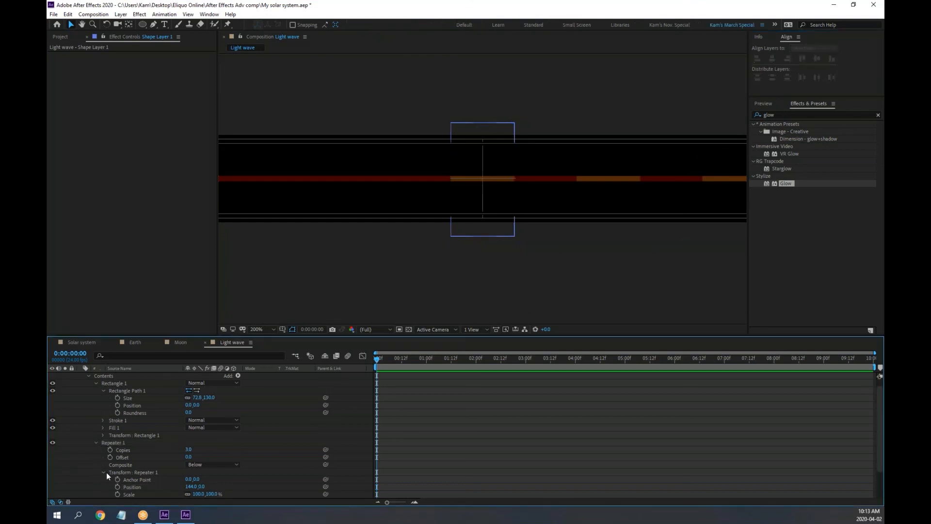
pyautogui.click(104, 472)
pyautogui.press(',')
pyautogui.press(',')
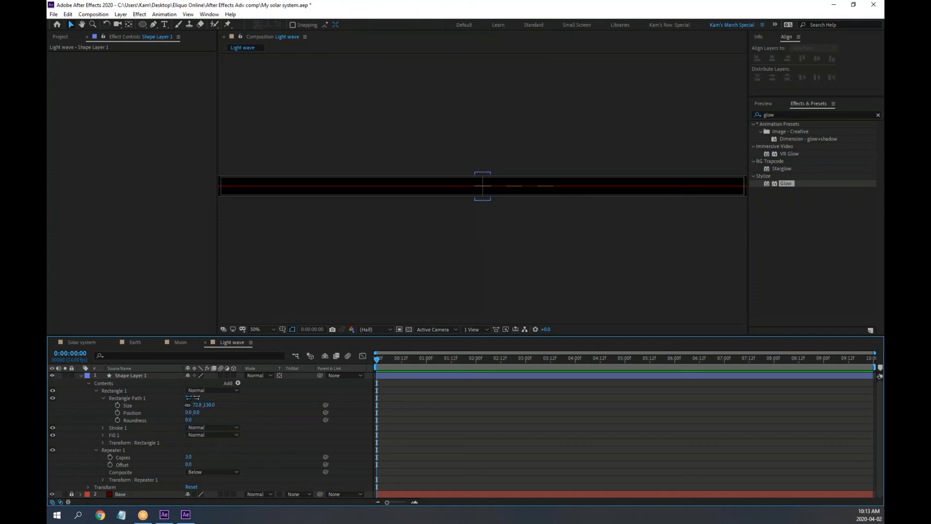
pyautogui.click(191, 459)
pyautogui.write('200')
pyautogui.press('Return')
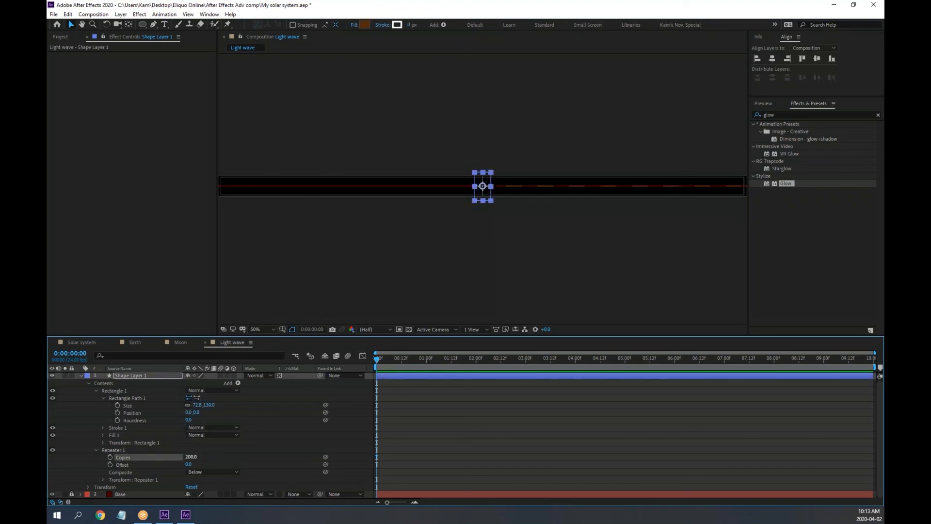
# Step: Try lowering the repeater's offset to -8 to extend the copies toward the start of the strip
pyautogui.press(',')
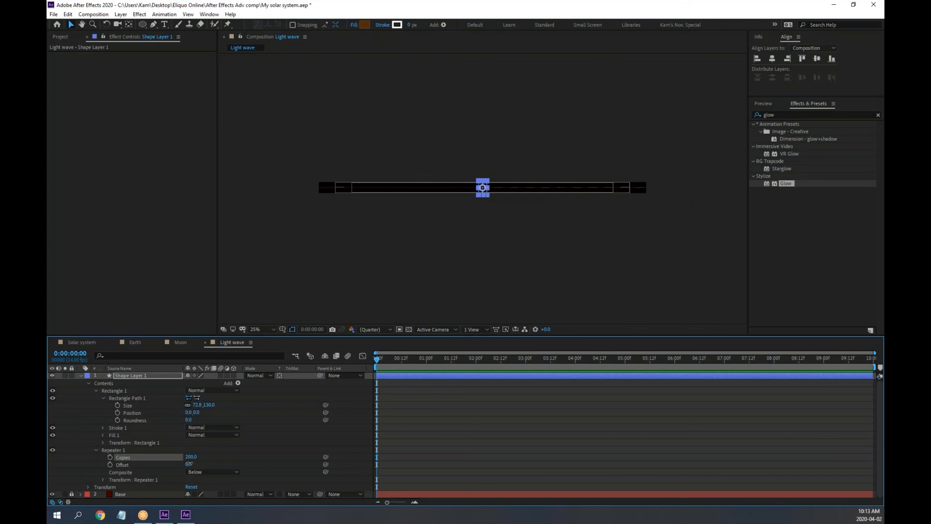
pyautogui.click(189, 463)
pyautogui.press('/')
pyautogui.press('.')
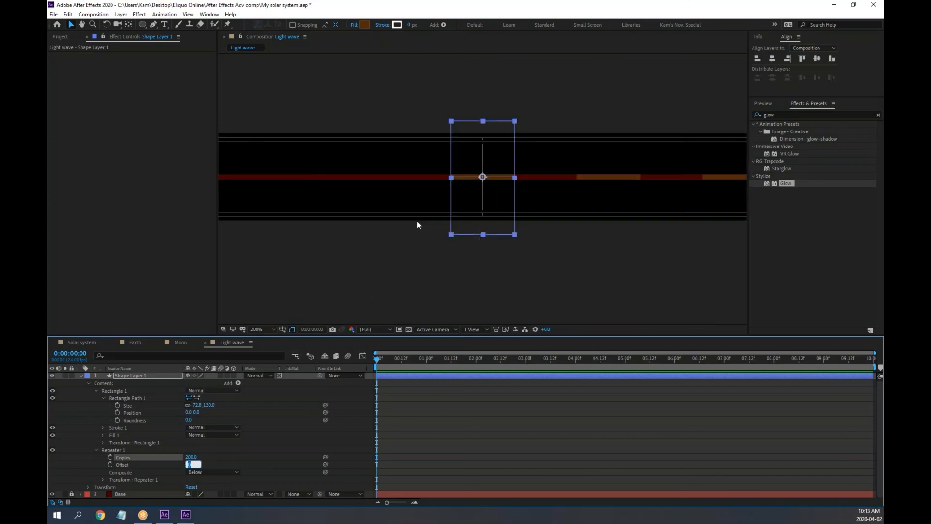
pyautogui.press('Return')
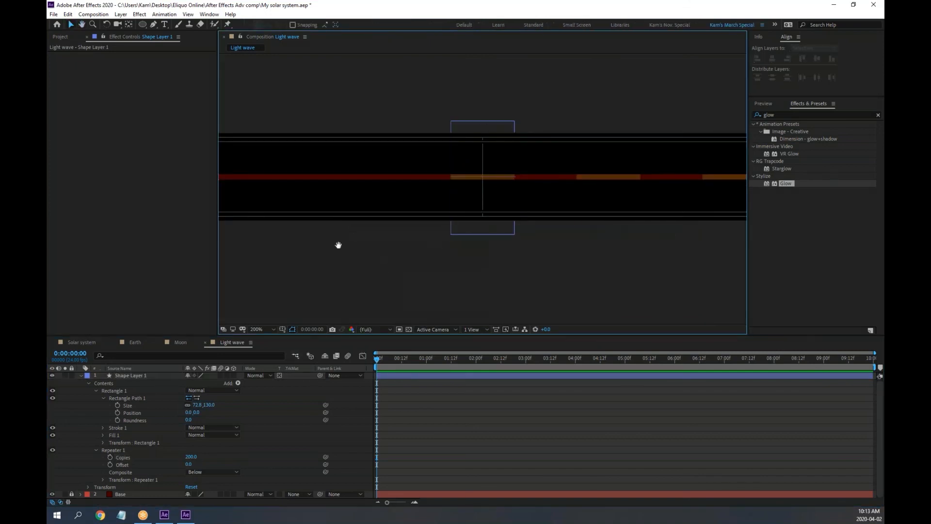
pyautogui.press('h')
pyautogui.moveTo(338, 245); pyautogui.dragTo(325, 207)
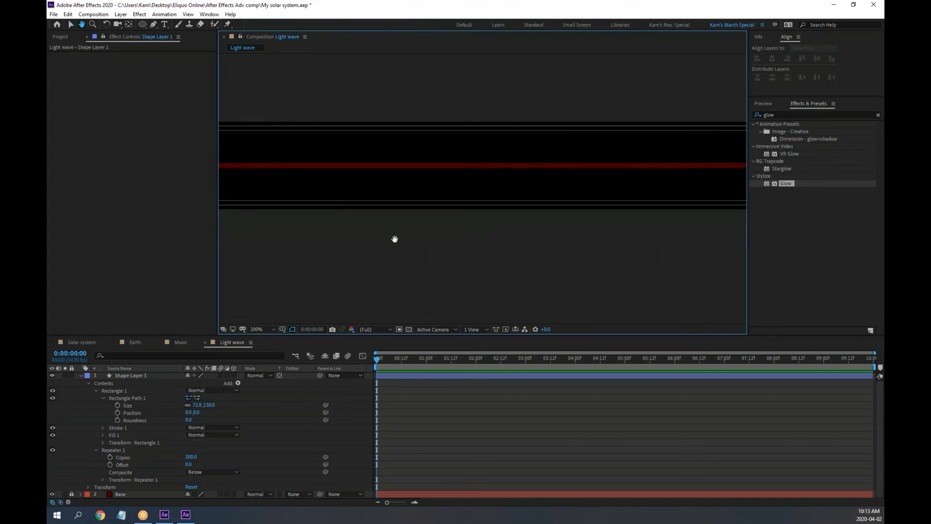
pyautogui.press('v')
pyautogui.moveTo(189, 464); pyautogui.dragTo(172, 464)
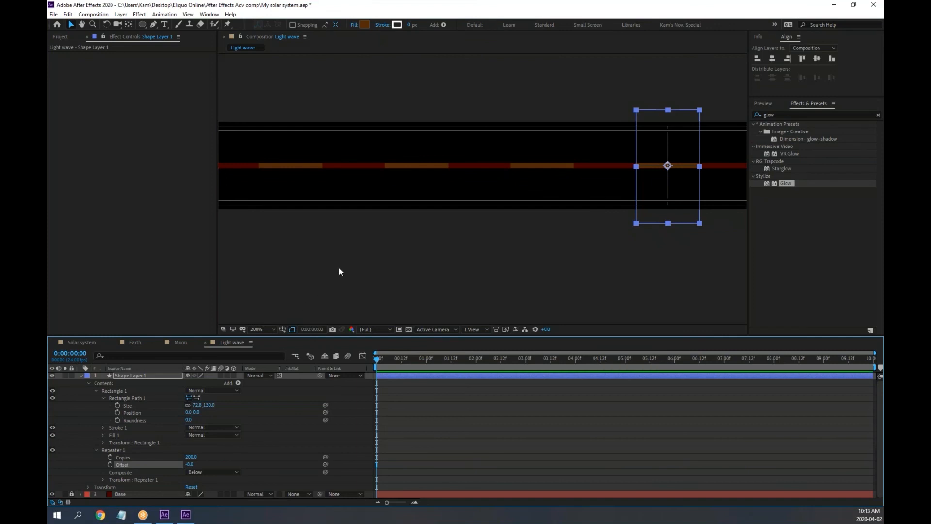
# Step: Set the repeater's offset to -160 so the orange dashes extend far beyond the start of the strip
pyautogui.press(',')
pyautogui.press(',')
pyautogui.press(',')
pyautogui.press(',')
pyautogui.moveTo(329, 233); pyautogui.dragTo(482, 223)
pyautogui.click(190, 465)
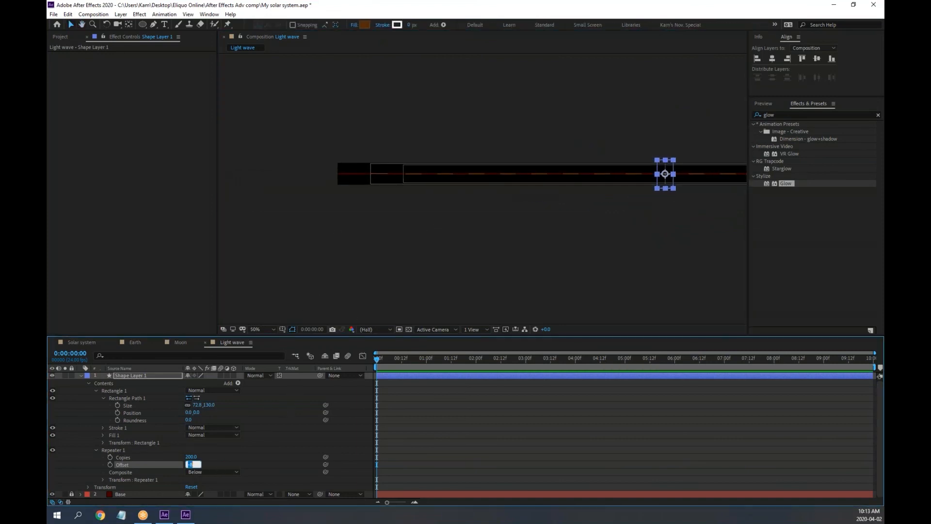
pyautogui.write('-160')
pyautogui.press('Return')
pyautogui.click(649, 237)
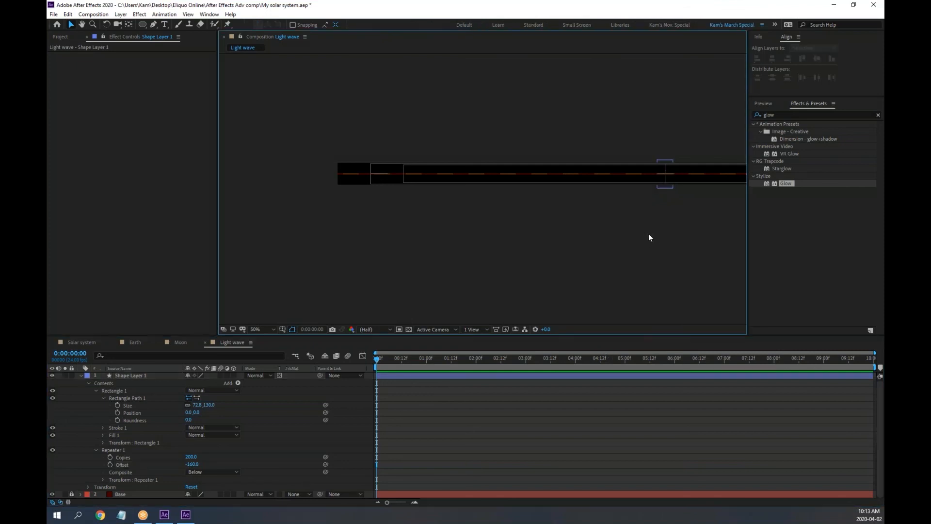
pyautogui.press('h')
pyautogui.moveTo(664, 233); pyautogui.dragTo(509, 228)
pyautogui.press('v')
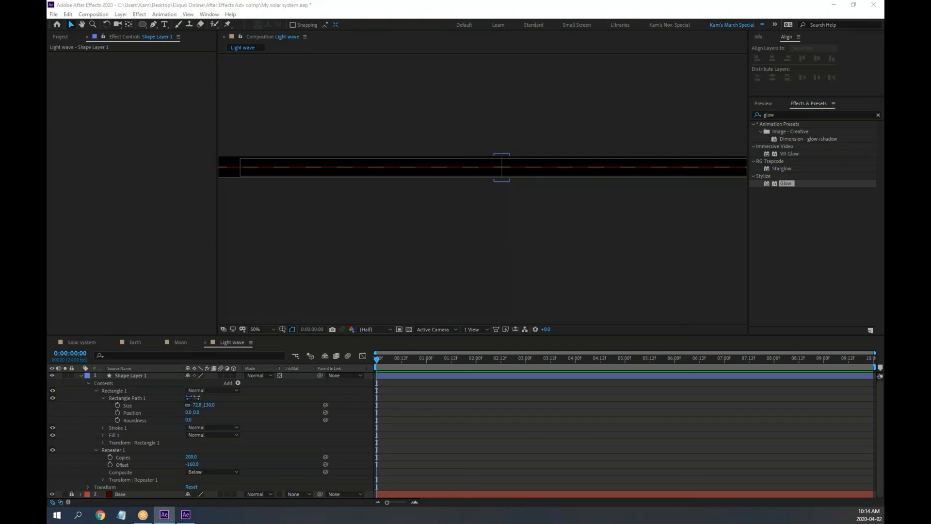
# Step: Expand Shape Layer 1's Transform properties and rename the layer as Inner wave
pyautogui.click(89, 487)
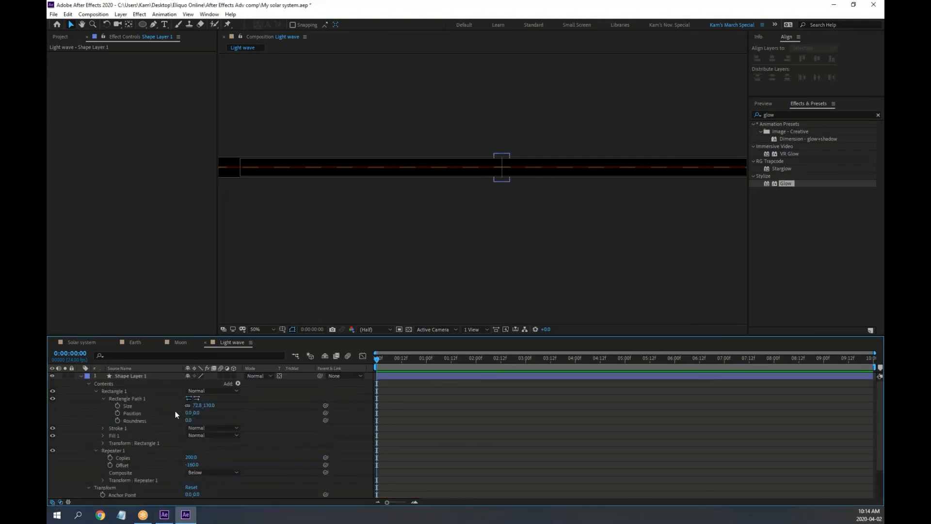
pyautogui.click(135, 376)
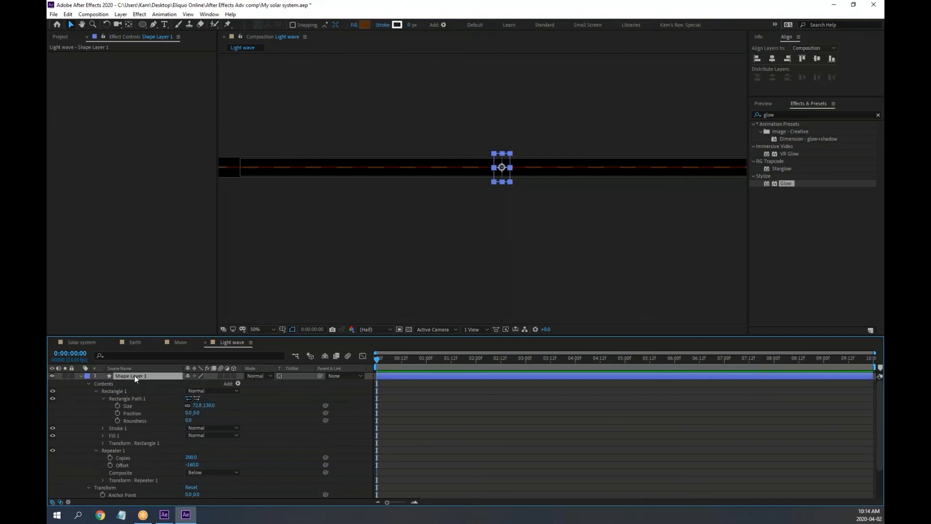
pyautogui.press('Return')
pyautogui.write('Inner')
pyautogui.write(' wave')
pyautogui.press('Return')
# Step: Change the shape layer's name to Outter wave
pyautogui.press('Return')
pyautogui.click(115, 376)
pyautogui.press('Delete')
pyautogui.press('Delete')
pyautogui.press('Delete')
pyautogui.press('Delete')
pyautogui.press('Delete')
pyautogui.press('Delete')
pyautogui.write('Outter')
pyautogui.press('Return')
# Step: Enable position keyframing for the Outter wave layer at 0:00:00:00
pyautogui.scroll(-3, 131, 468)
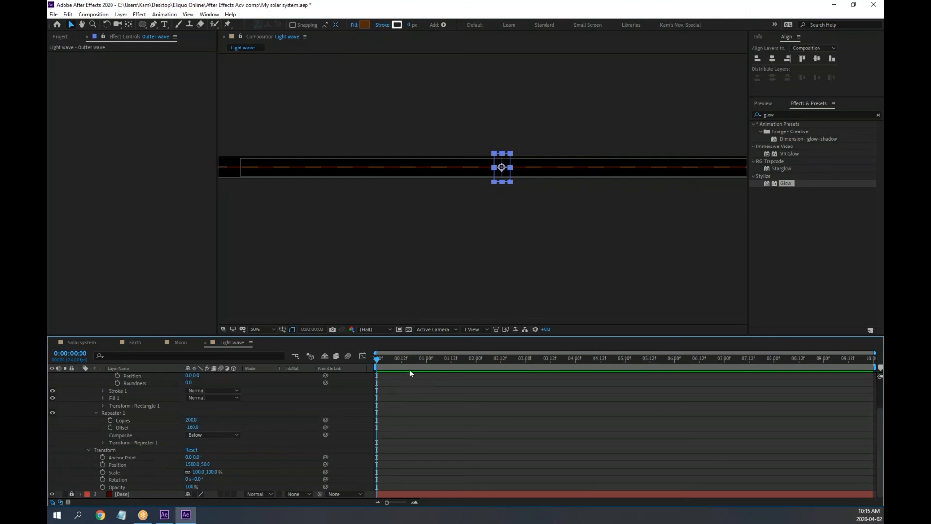
pyautogui.moveTo(379, 358); pyautogui.dragTo(333, 357)
pyautogui.click(103, 464)
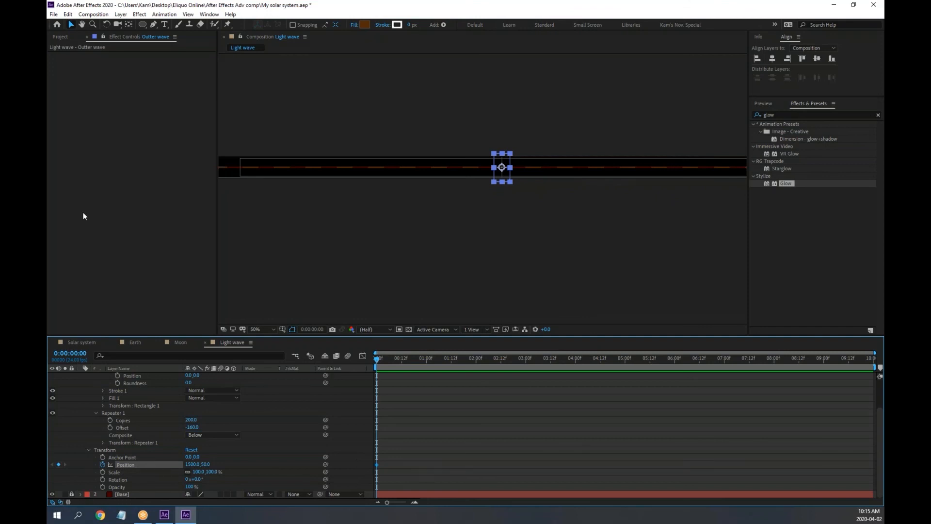
# Step: At 0:00:09:23, move the Outter wave layer horizontally past the strip's right end, to about position 3606, 50
pyautogui.hotkey('alt', 'Tab')
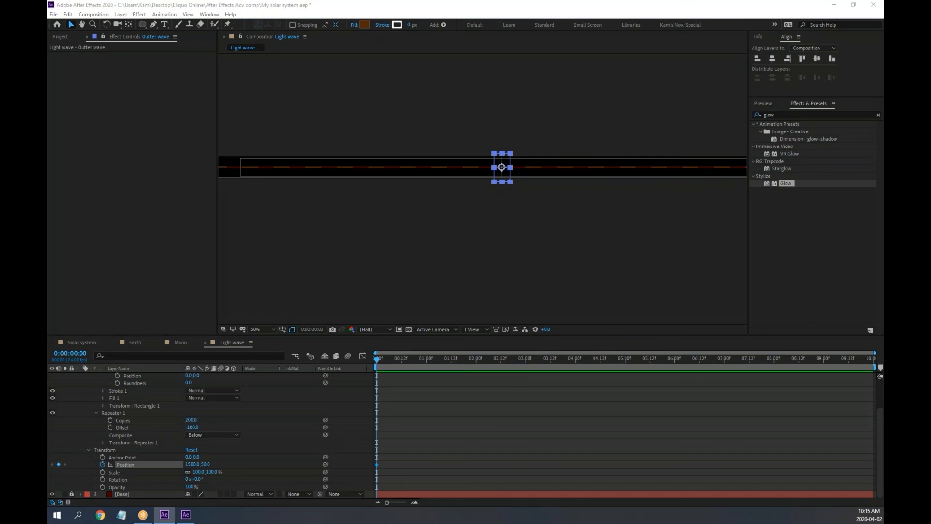
pyautogui.moveTo(837, 363); pyautogui.dragTo(872, 359)
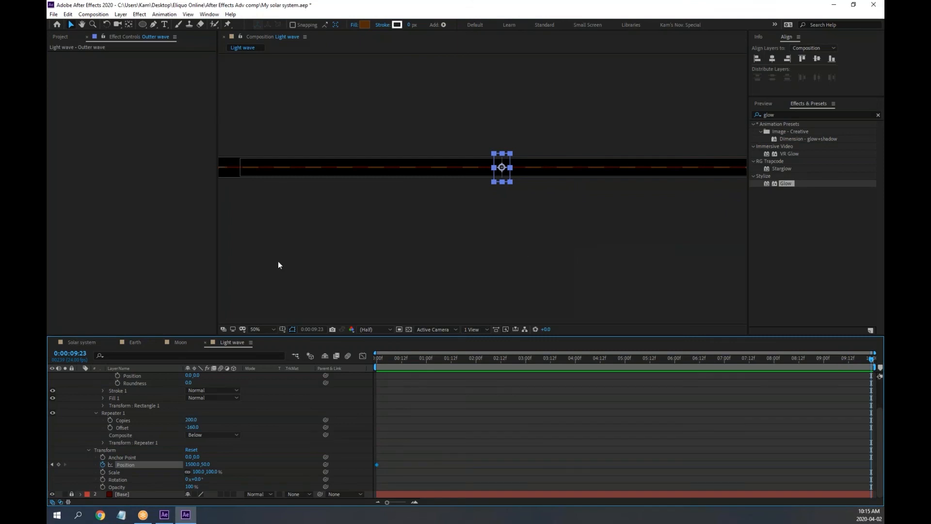
pyautogui.moveTo(577, 221)
pyautogui.mouseDown()
pyautogui.moveTo(337, 226)
pyautogui.moveTo(397, 245)
pyautogui.moveTo(345, 245)
pyautogui.moveTo(377, 249)
pyautogui.mouseUp()
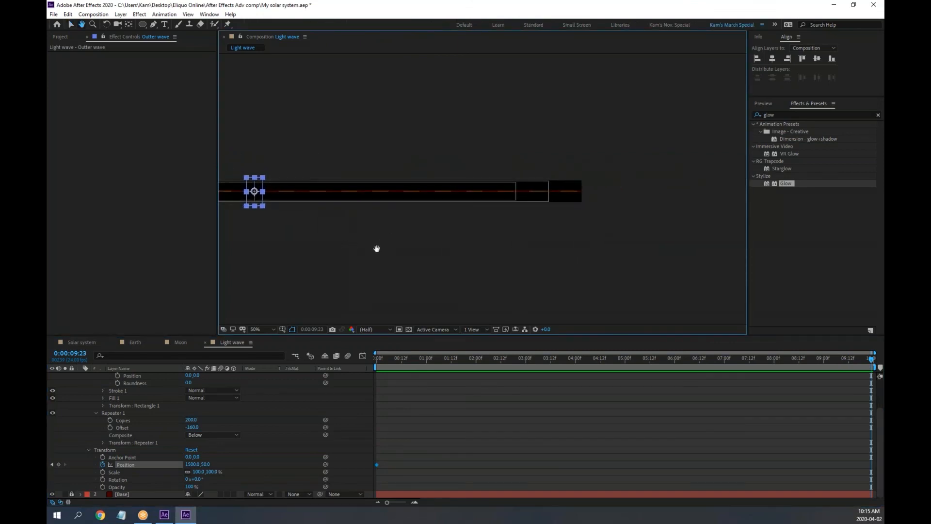
pyautogui.press('v')
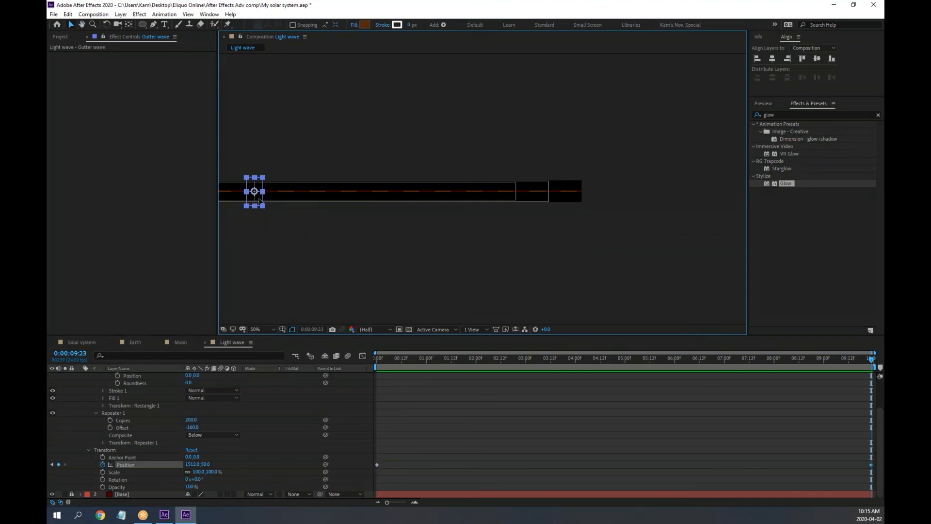
pyautogui.moveTo(256, 202); pyautogui.dragTo(732, 203)
pyautogui.scroll(-4, 598, 211)
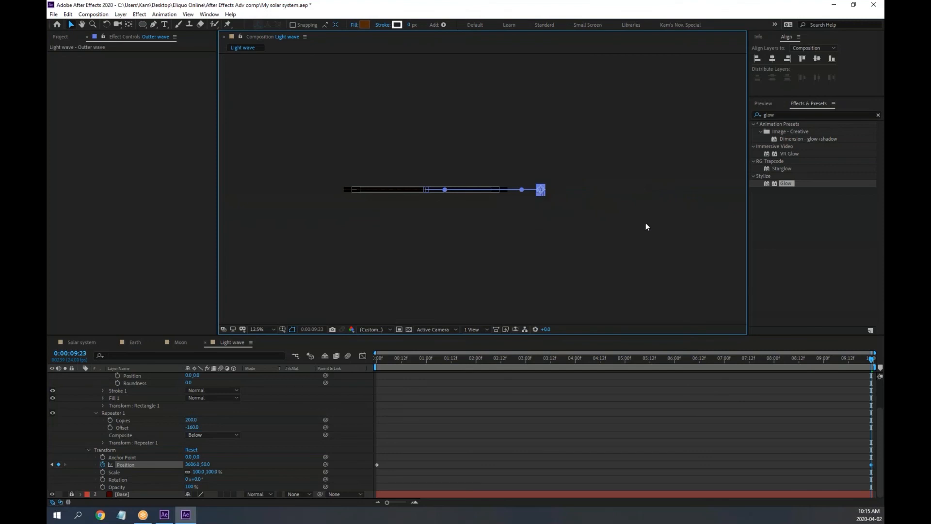
# Step: Nudge the Outter wave layer further right at the last frame, to position 5126, 50
pyautogui.hotkey('shift', 'Right')
pyautogui.hotkey('shift', 'Right')
pyautogui.hotkey('shift', 'Right')
pyautogui.hotkey('shift', 'Right')
pyautogui.hotkey('shift', 'Right')
pyautogui.hotkey('shift', 'Right')
pyautogui.hotkey('shift', 'Right')
pyautogui.hotkey('shift', 'Right')
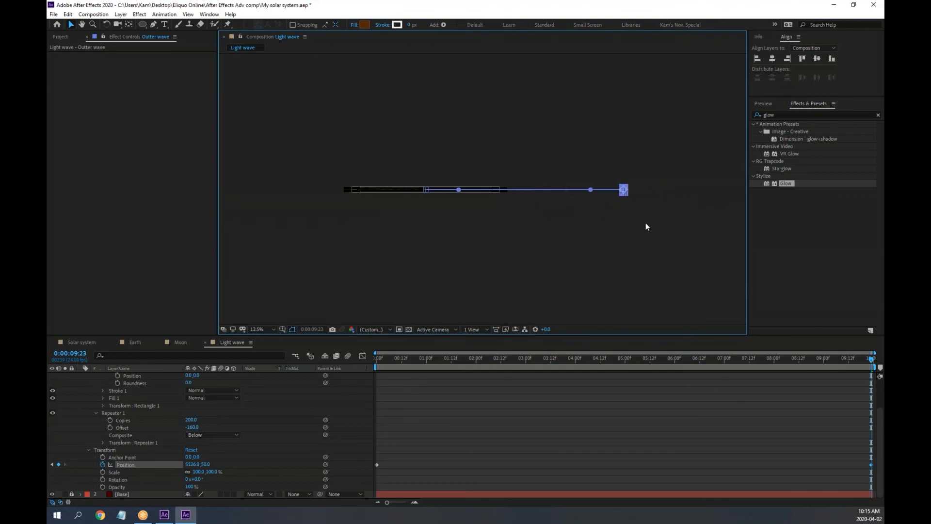
# Step: Check the dashes at the strip's left end and preview the Outter wave animation from the first frame
pyautogui.scroll(4, 368, 197)
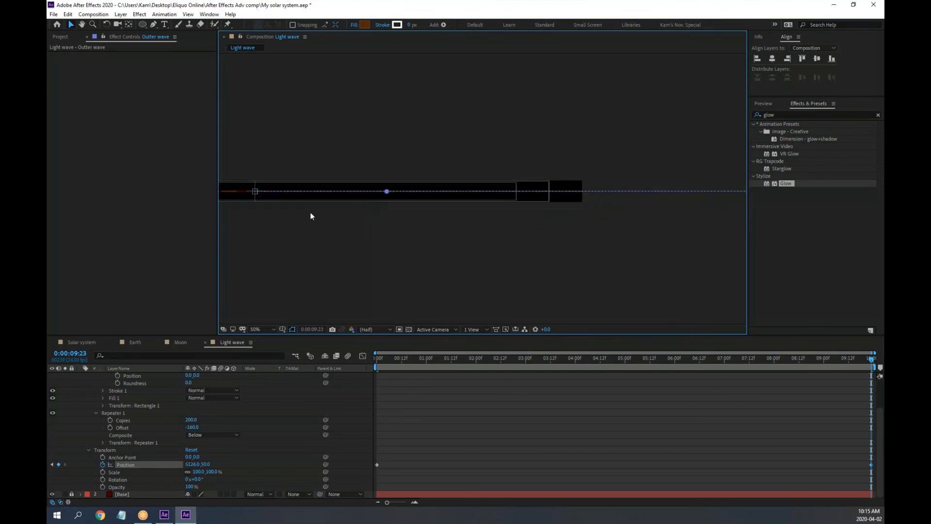
pyautogui.hscroll(-8, 311, 215)
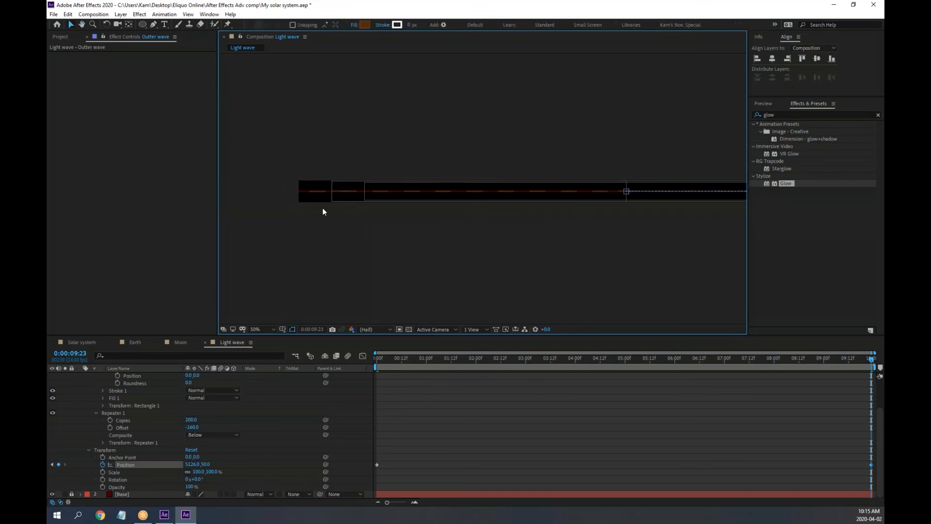
pyautogui.moveTo(386, 357); pyautogui.dragTo(354, 358)
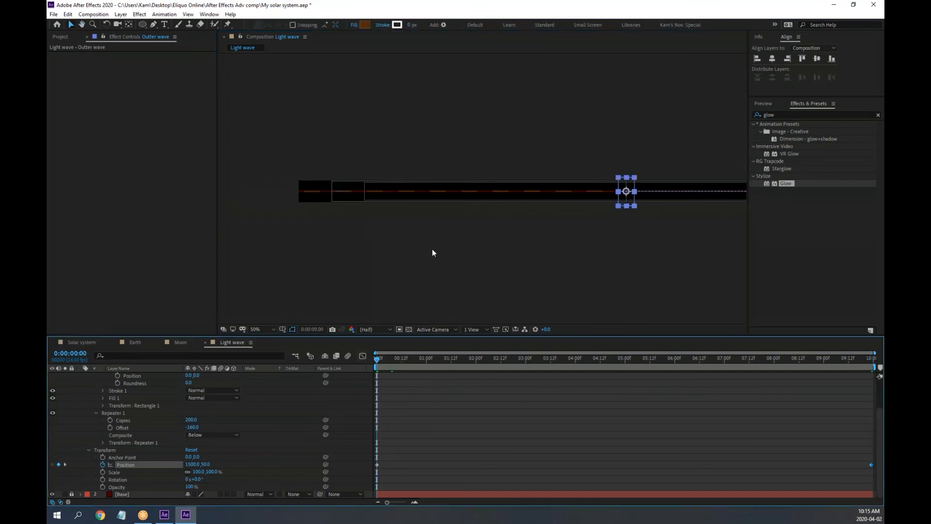
pyautogui.press('space')
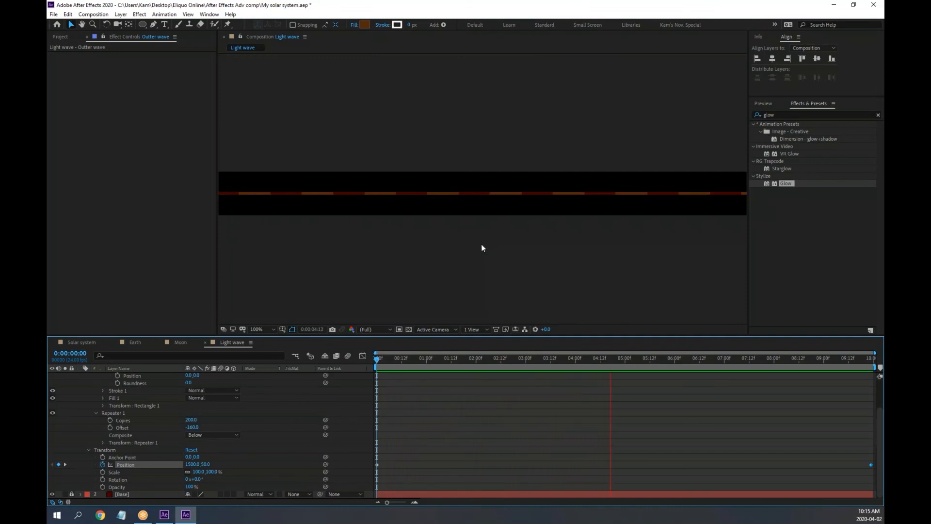
pyautogui.press('space')
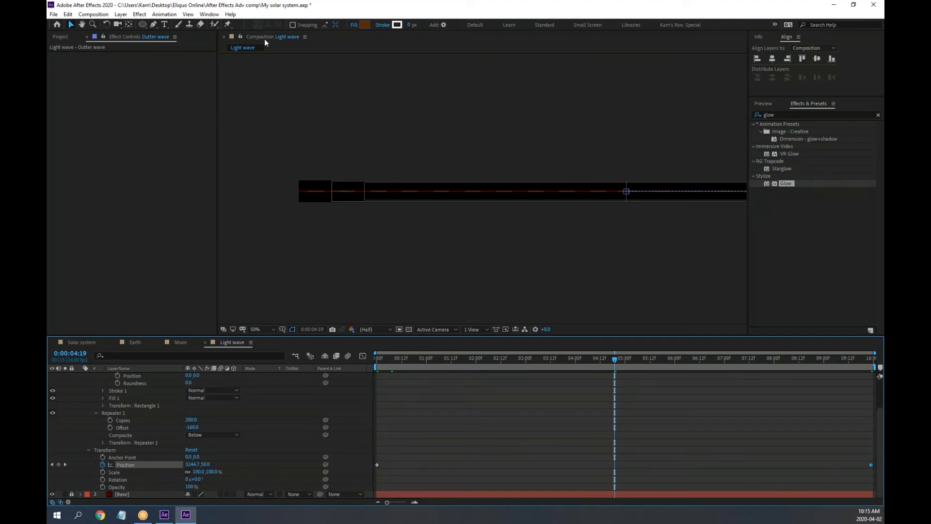
# Step: Maximize the composition view, deselect the layer and turn off the title/action safe overlay
pyautogui.click(260, 37)
pyautogui.press('`')
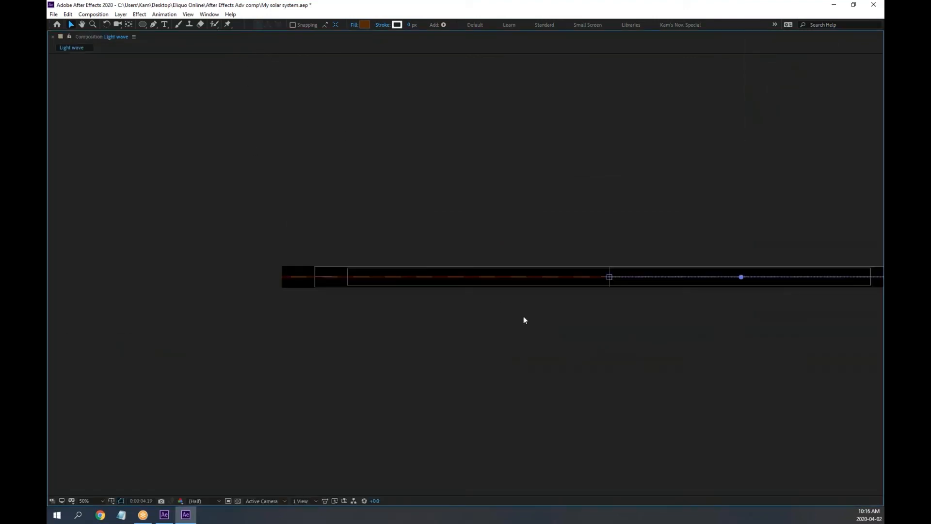
pyautogui.press('h')
pyautogui.moveTo(692, 335); pyautogui.dragTo(557, 324)
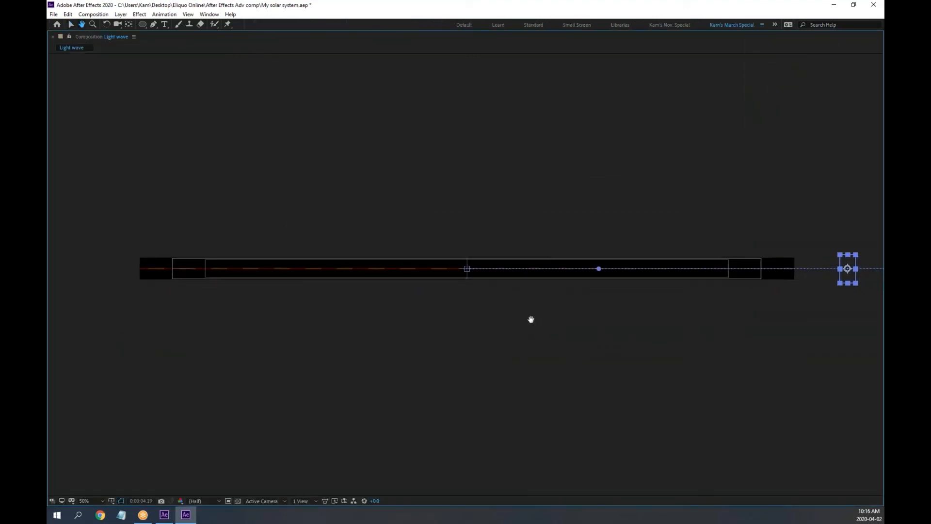
pyautogui.click(72, 25)
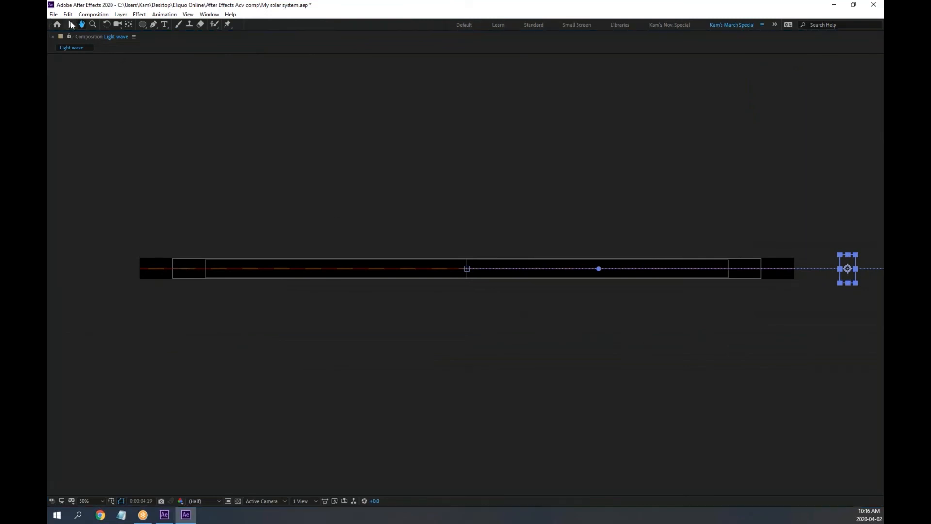
pyautogui.click(291, 160)
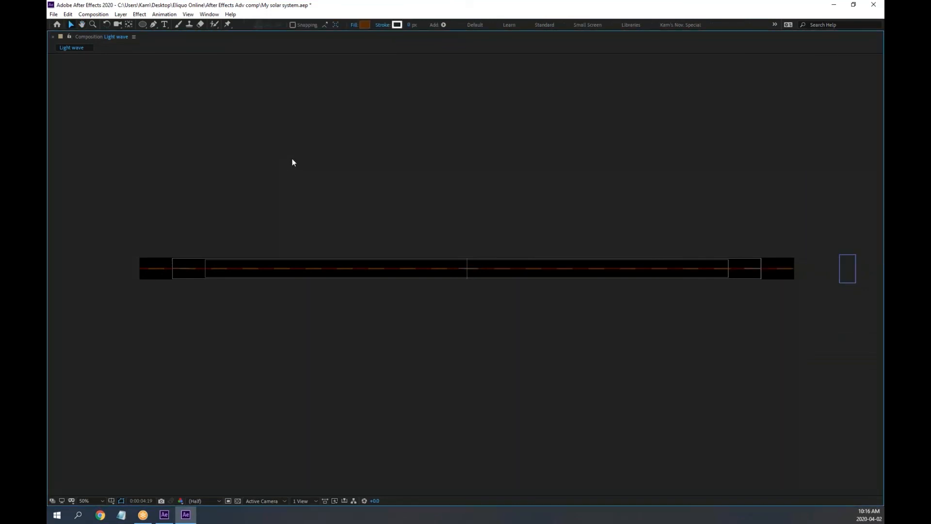
pyautogui.click(112, 500)
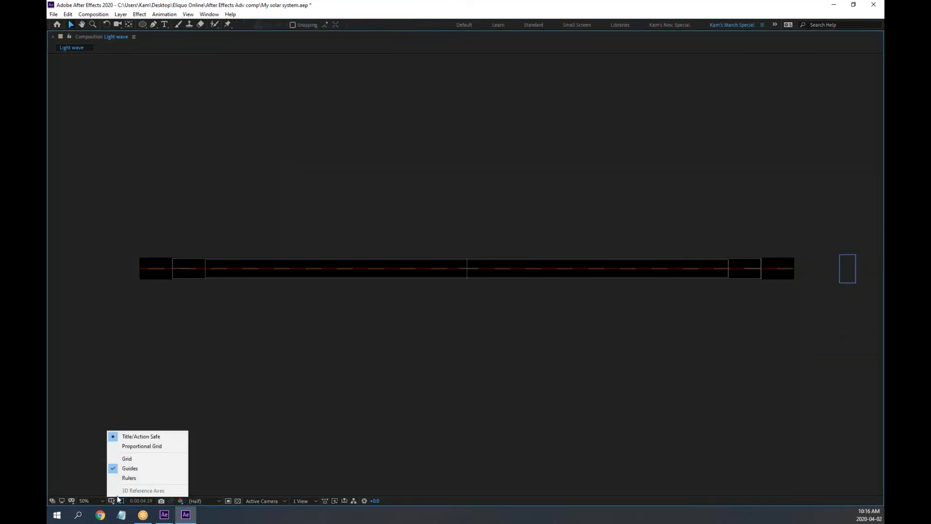
pyautogui.click(141, 437)
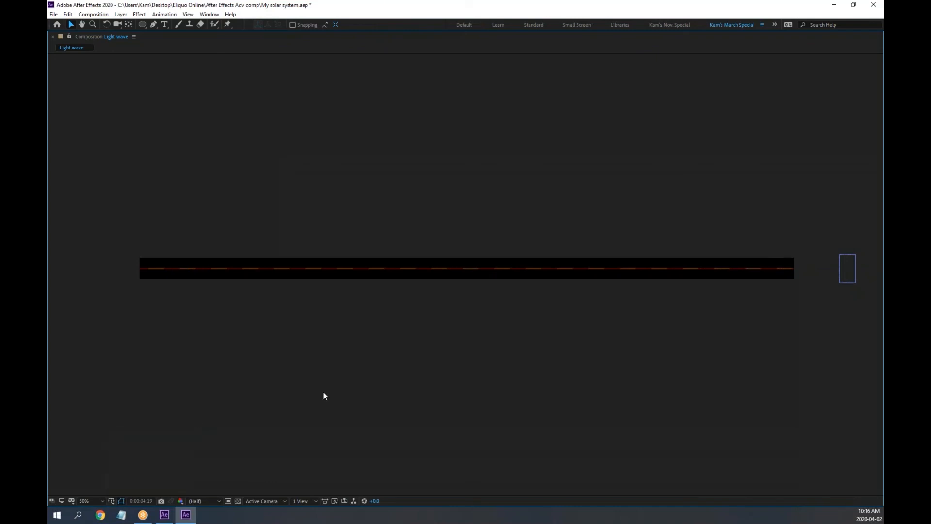
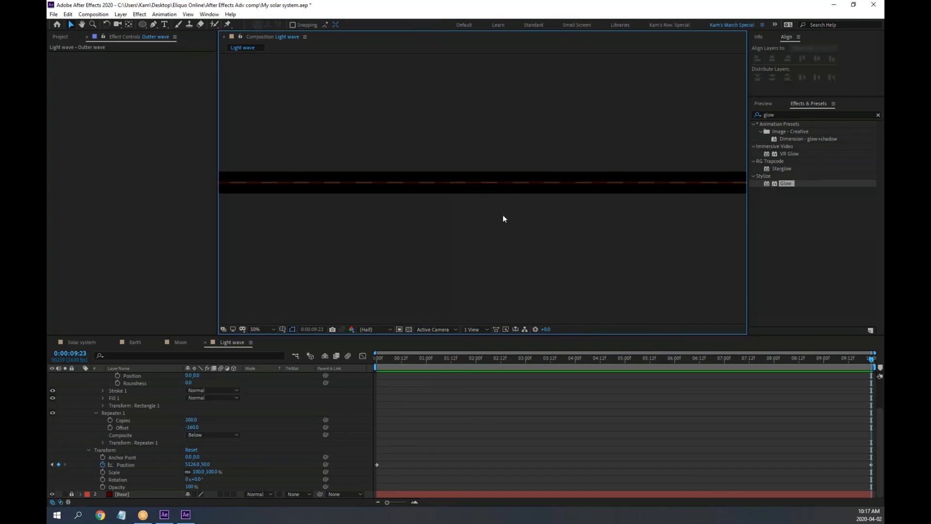
# Step: Preview the travelling dashes in the Light wave composition at full resolution and 100% magnification
pyautogui.press('space')
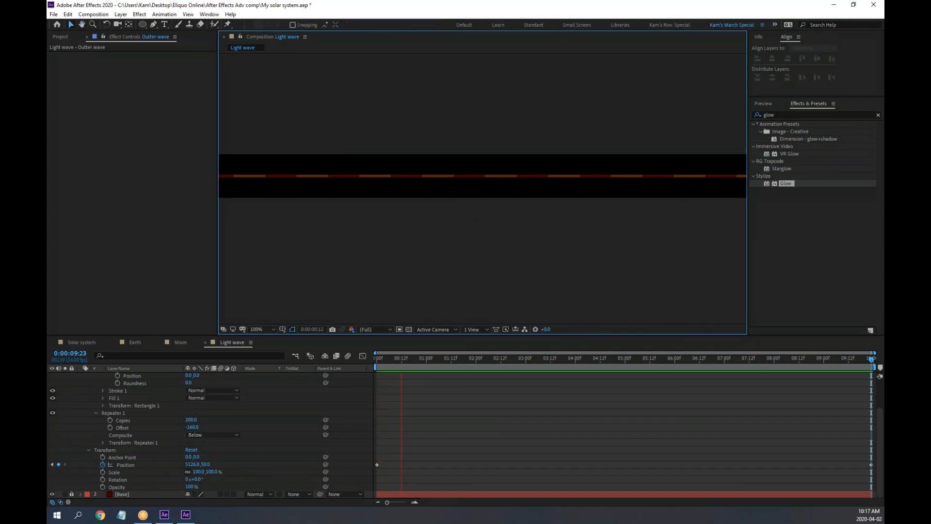
pyautogui.press('space')
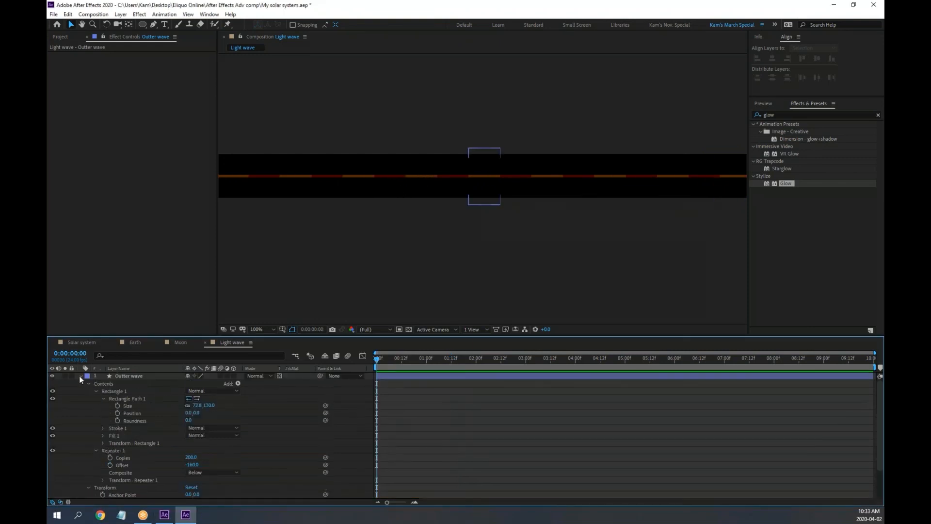
# Step: Collapse the Outter wave layer's properties and lock the layer
pyautogui.click(81, 376)
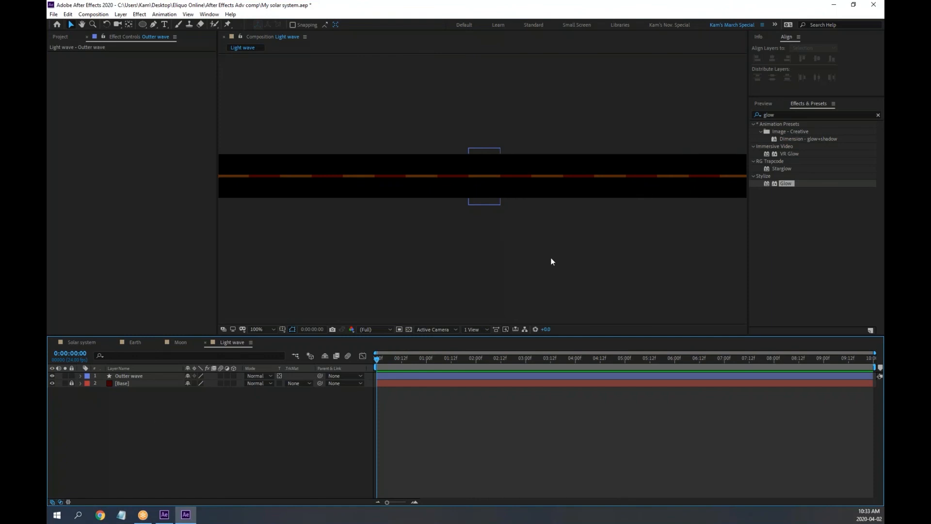
pyautogui.scroll(4, 494, 174)
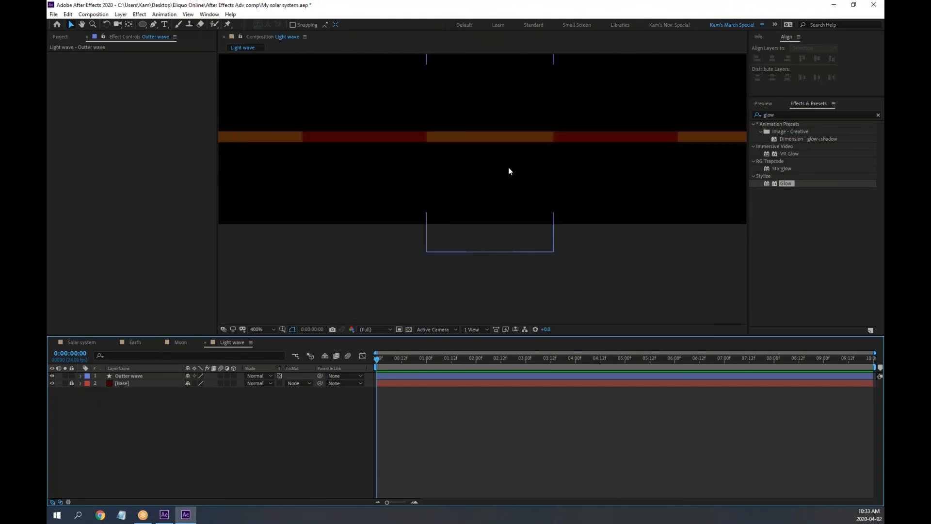
pyautogui.moveTo(510, 164); pyautogui.dragTo(467, 207)
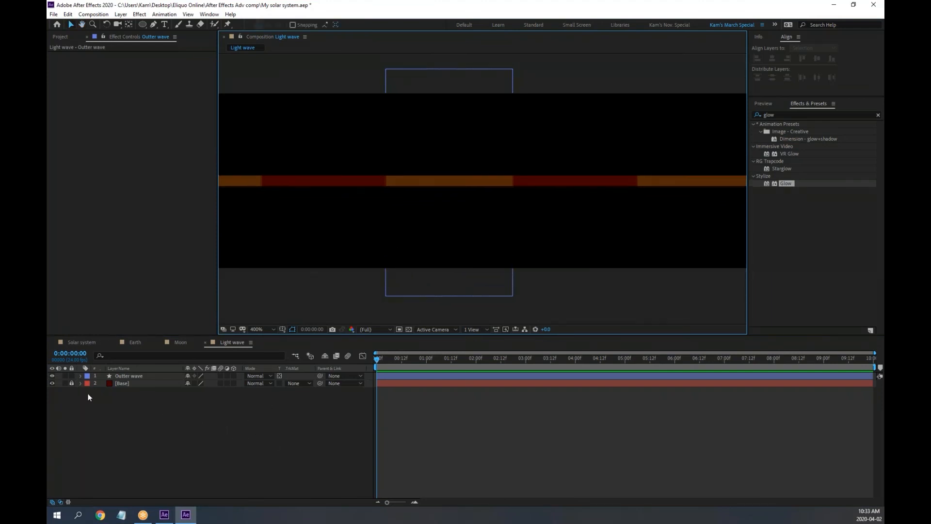
pyautogui.click(72, 376)
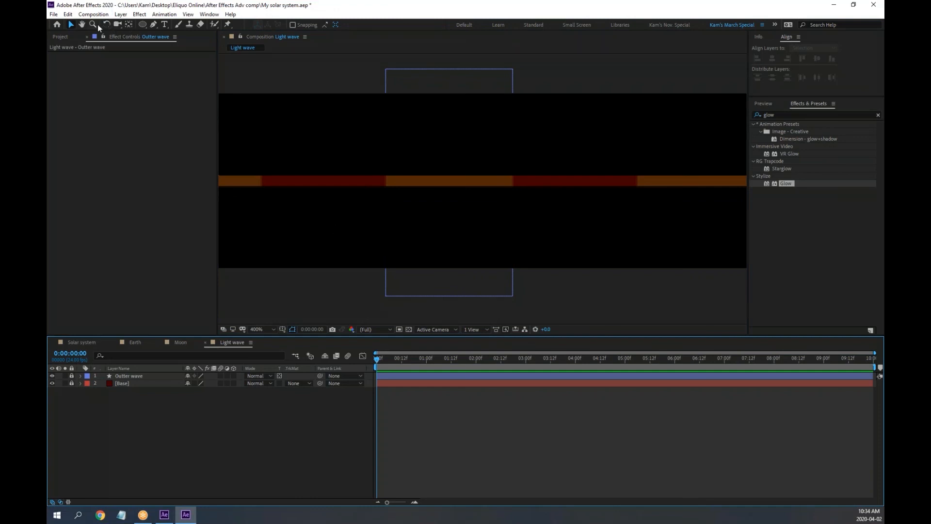
# Step: Draw a narrow vertical rectangle on a new shape layer, centred on the middle orange dash and as tall as the Outter wave rectangle
pyautogui.click(142, 24)
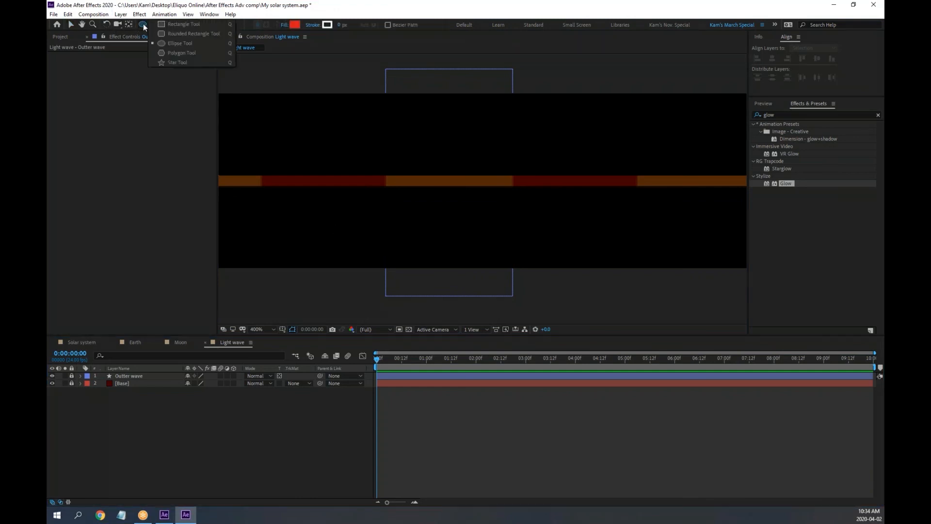
pyautogui.click(197, 26)
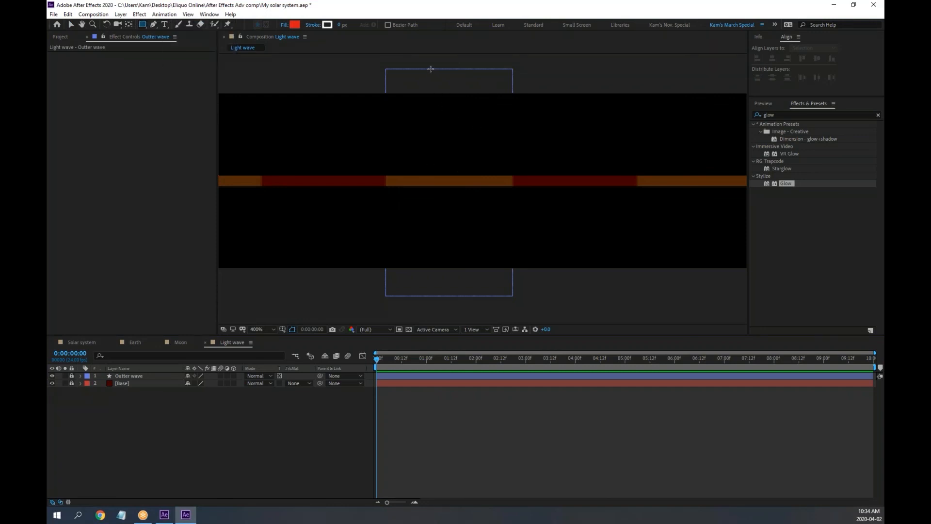
pyautogui.moveTo(431, 68)
pyautogui.mouseDown()
pyautogui.moveTo(467, 189)
pyautogui.moveTo(460, 283)
pyautogui.moveTo(444, 291)
pyautogui.moveTo(456, 296)
pyautogui.mouseUp()
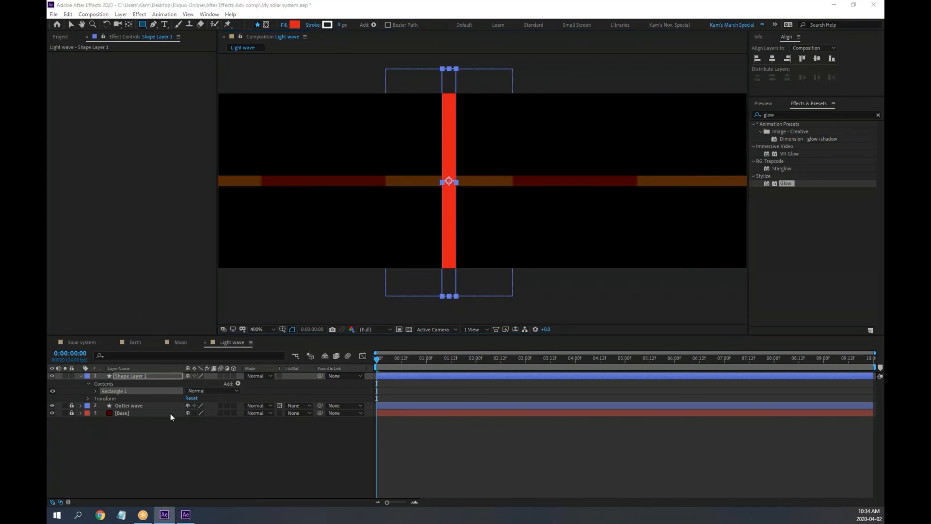
# Step: Sample the dash's dark orange as Shape Layer 1's fill colour and brighten it to A85614
pyautogui.click(96, 391)
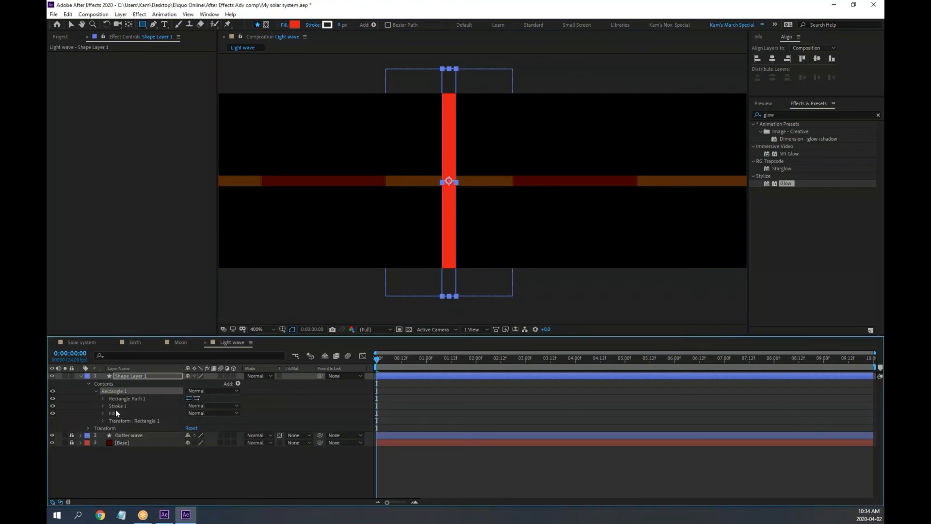
pyautogui.click(103, 412)
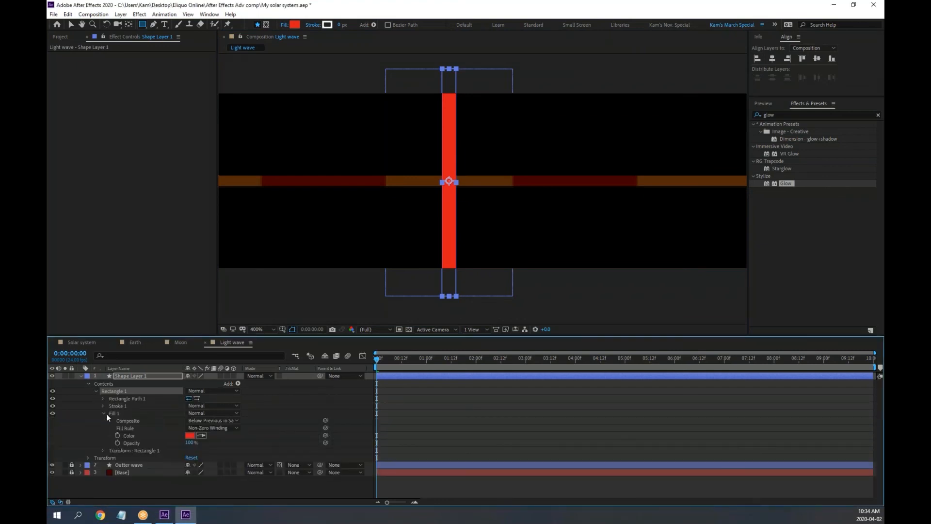
pyautogui.click(190, 435)
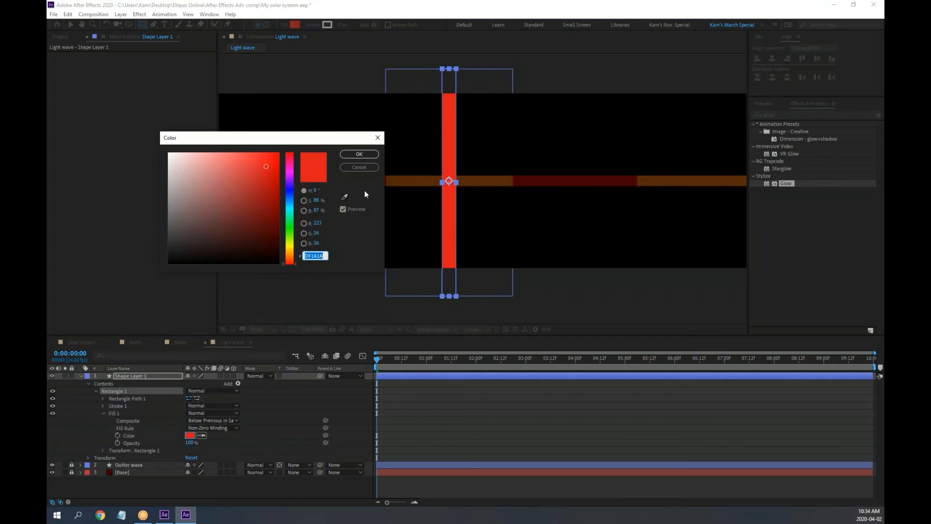
pyautogui.click(345, 196)
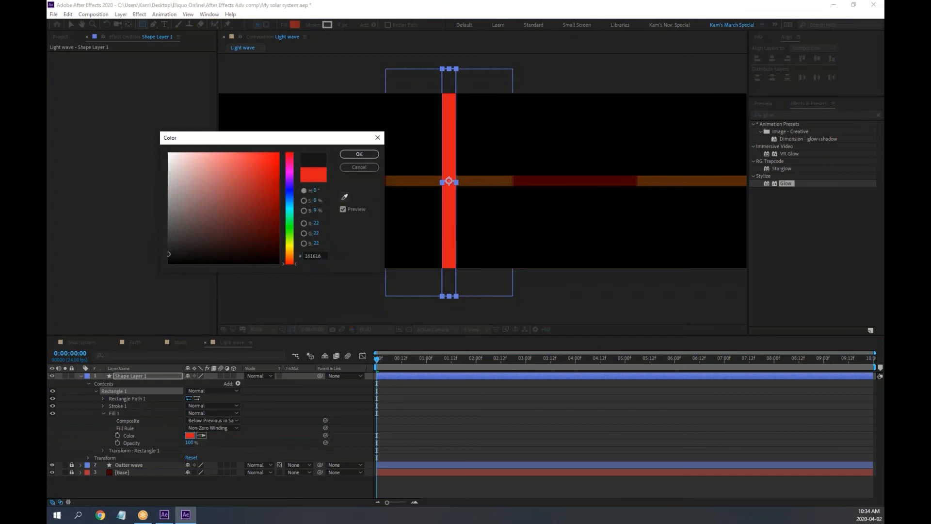
pyautogui.click(486, 176)
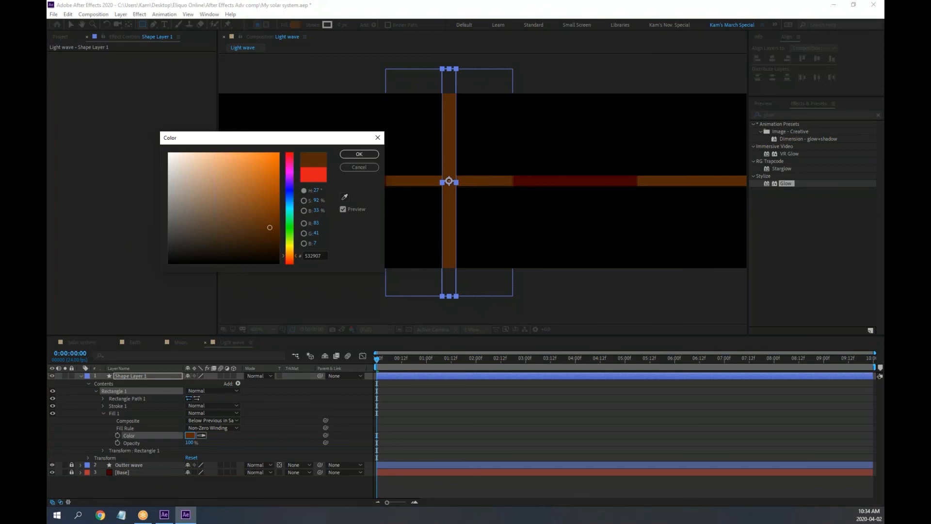
pyautogui.moveTo(266, 228); pyautogui.dragTo(266, 190)
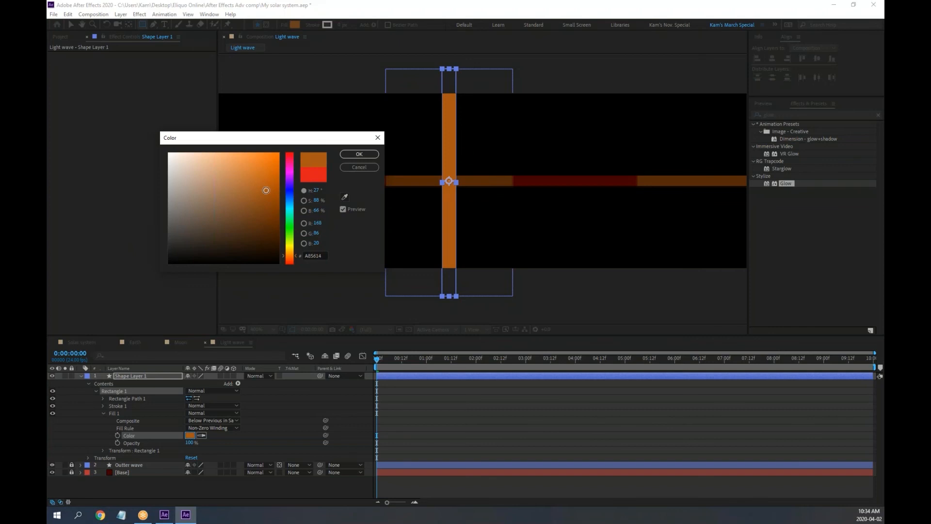
pyautogui.click(359, 154)
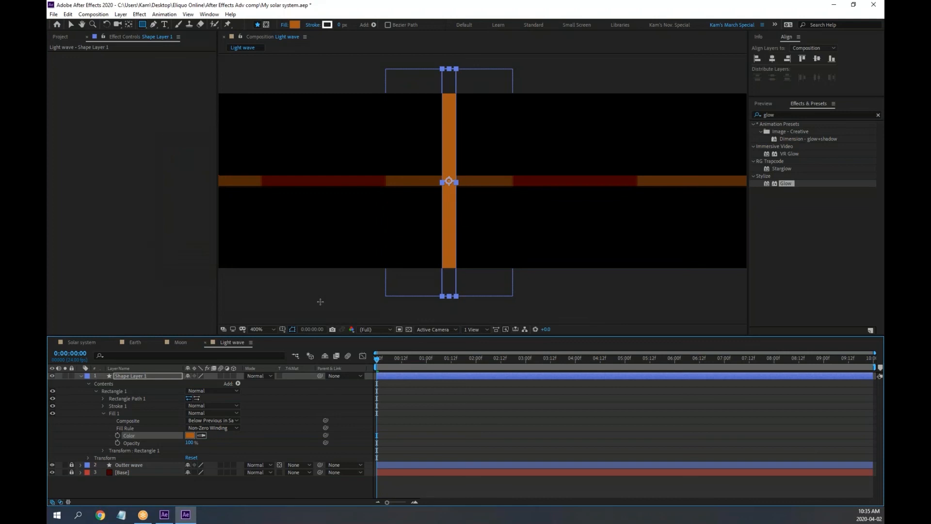
# Step: Turn on Preserve Underlying Transparency for Shape Layer 1 so the rectangle only shows on the strip
pyautogui.click(280, 376)
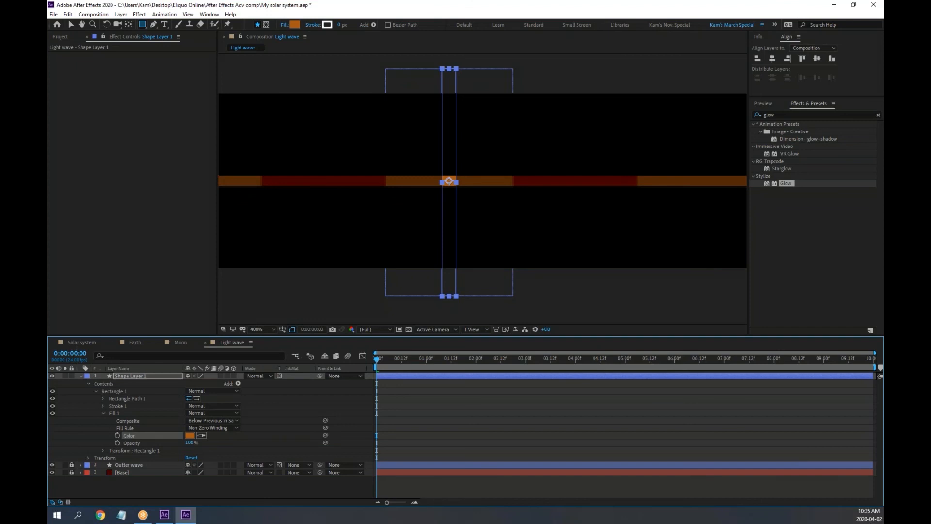
pyautogui.hotkey('alt', 'Tab')
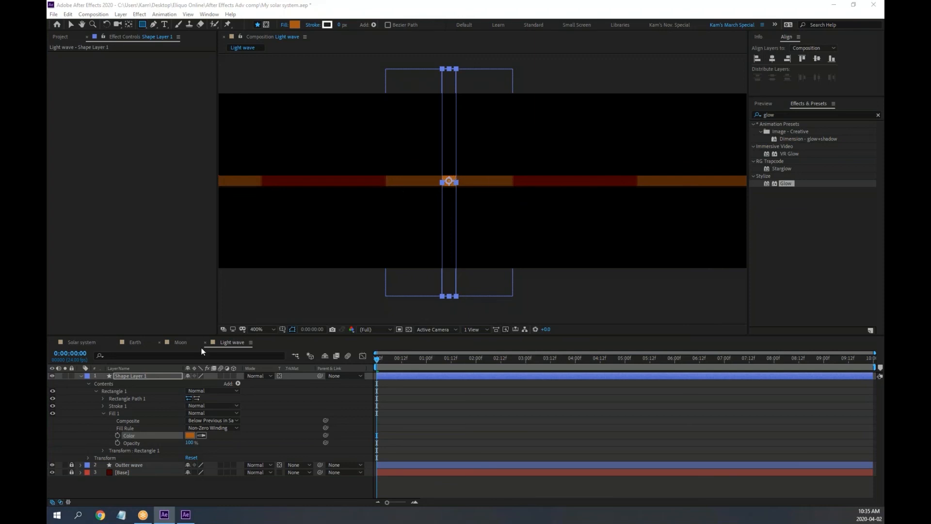
pyautogui.click(355, 334)
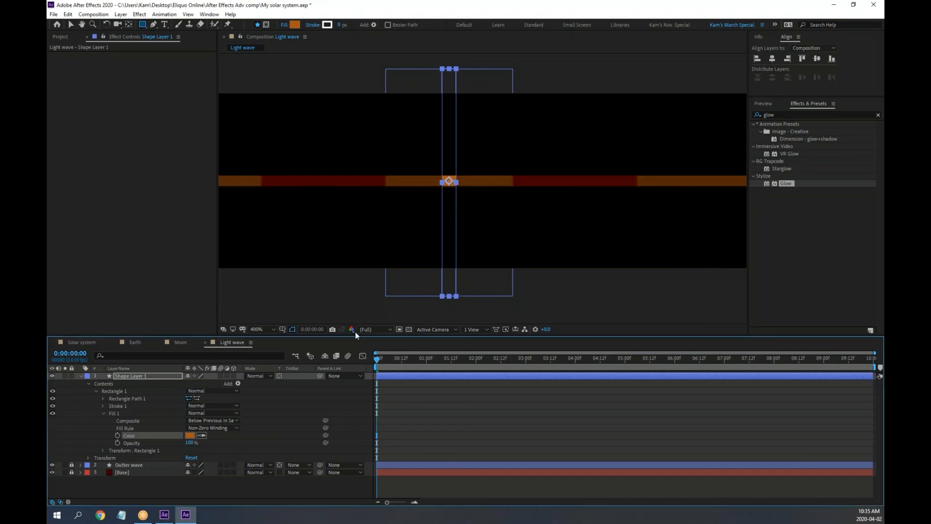
pyautogui.press(',')
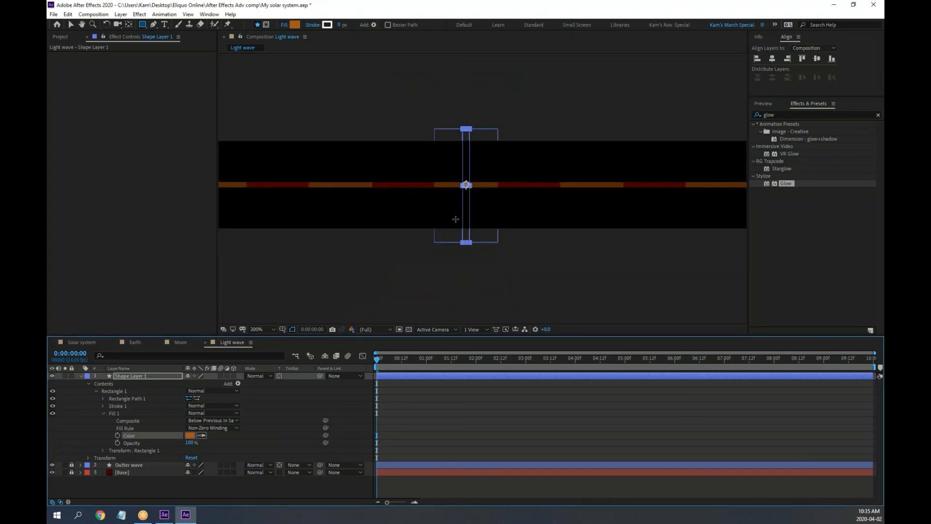
# Step: Add a Repeater to the narrow rectangle in Shape Layer 1 and enlarge the timeline area
pyautogui.click(238, 383)
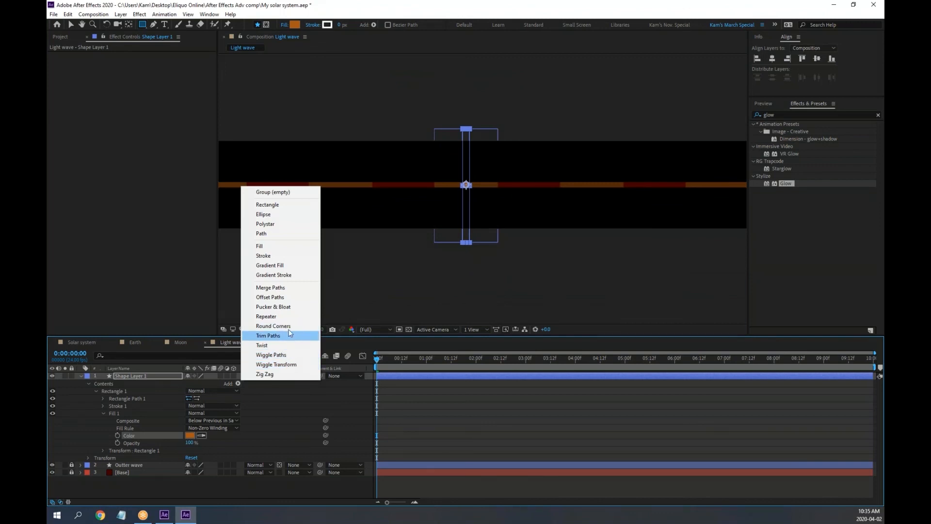
pyautogui.click(290, 316)
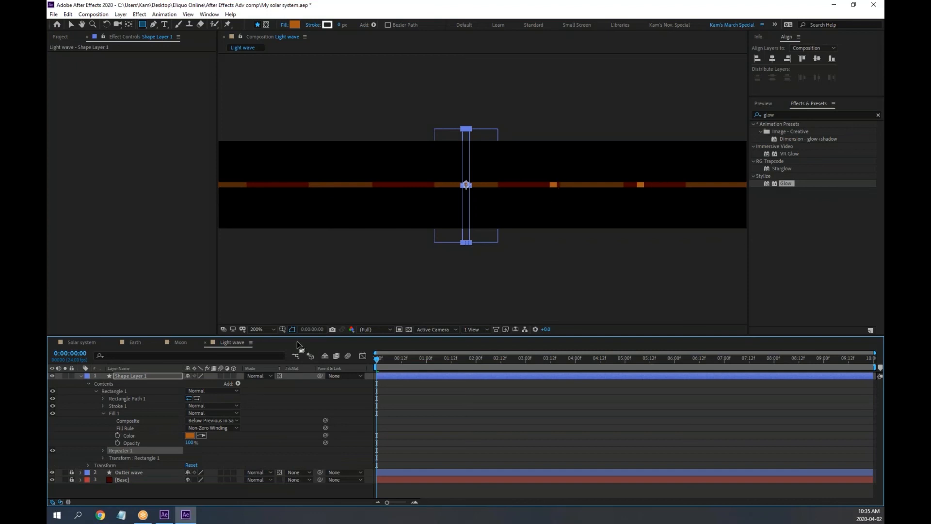
pyautogui.moveTo(299, 335); pyautogui.dragTo(299, 303)
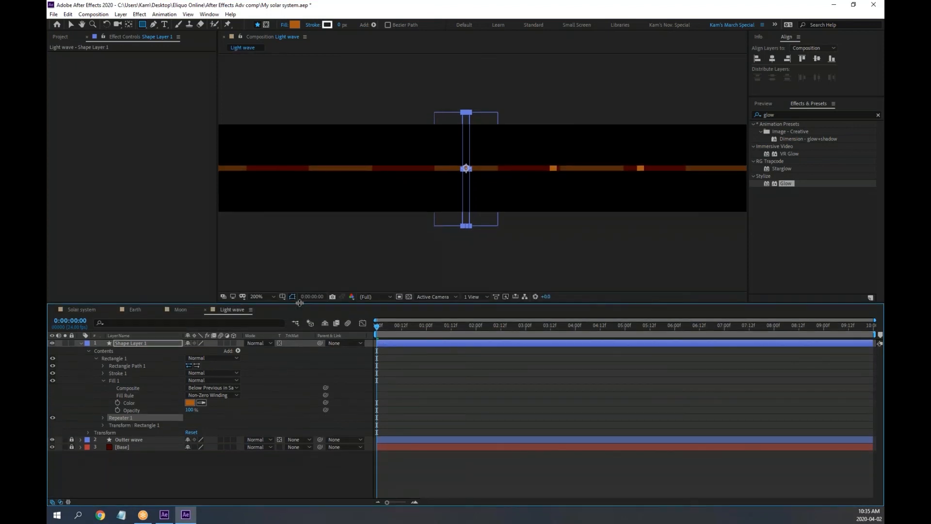
pyautogui.scroll(2, 483, 150)
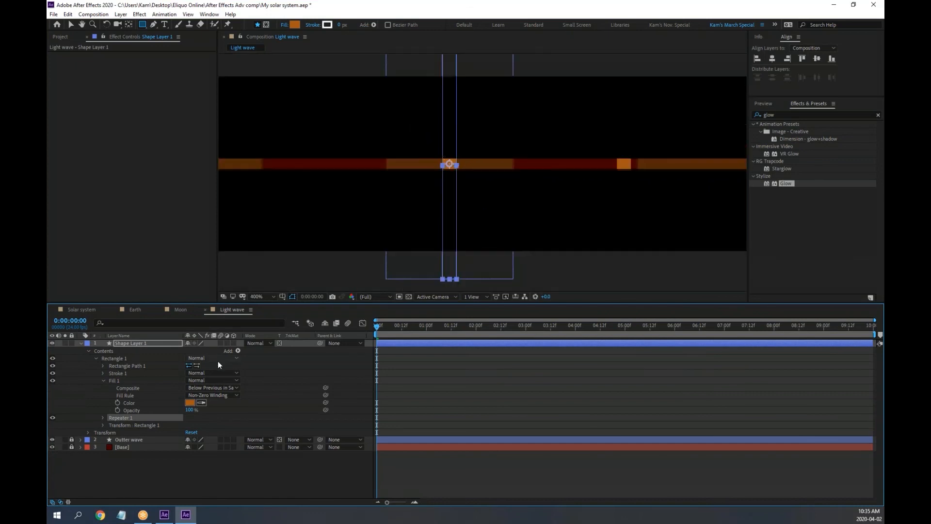
# Step: Unlock the Outter wave layer and expand the Repeater properties of both shape layers, including Outter wave's Repeater transform, in an enlarged timeline
pyautogui.click(88, 432)
pyautogui.click(87, 432)
pyautogui.click(80, 440)
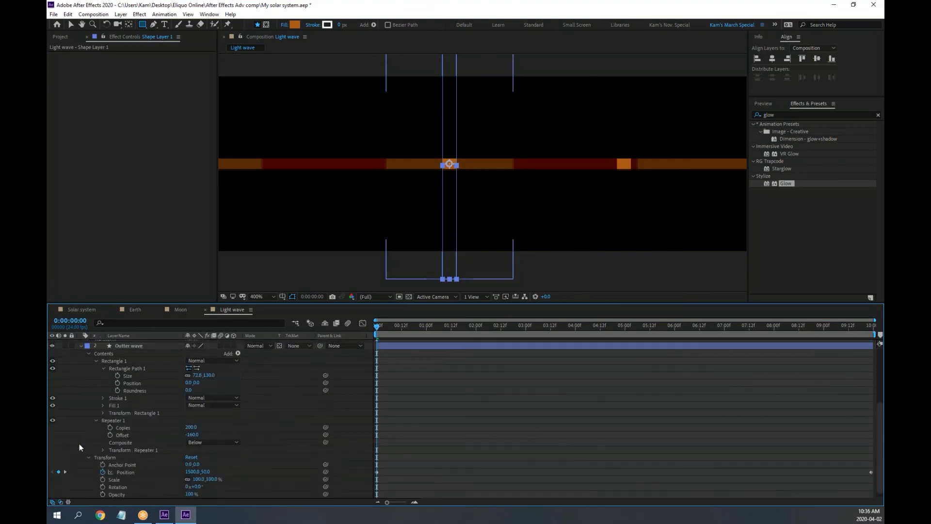
pyautogui.moveTo(194, 303); pyautogui.dragTo(193, 211)
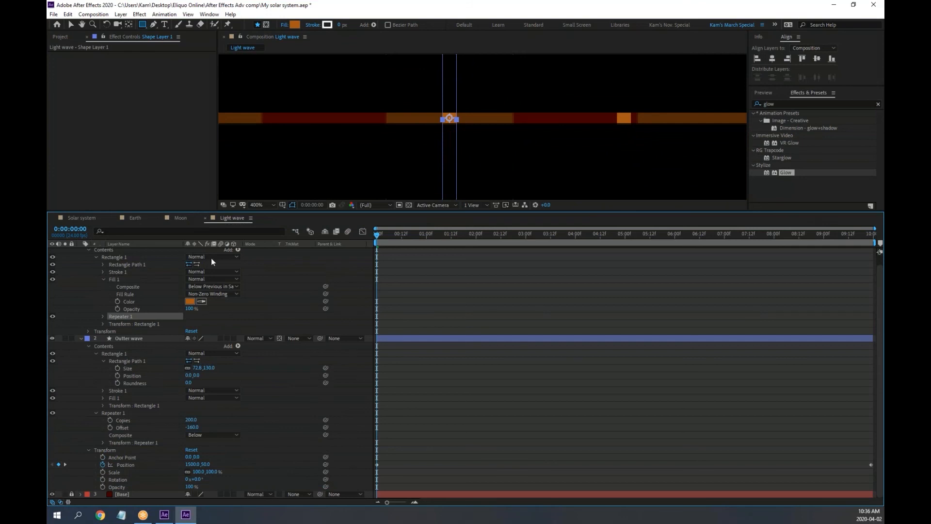
pyautogui.click(103, 316)
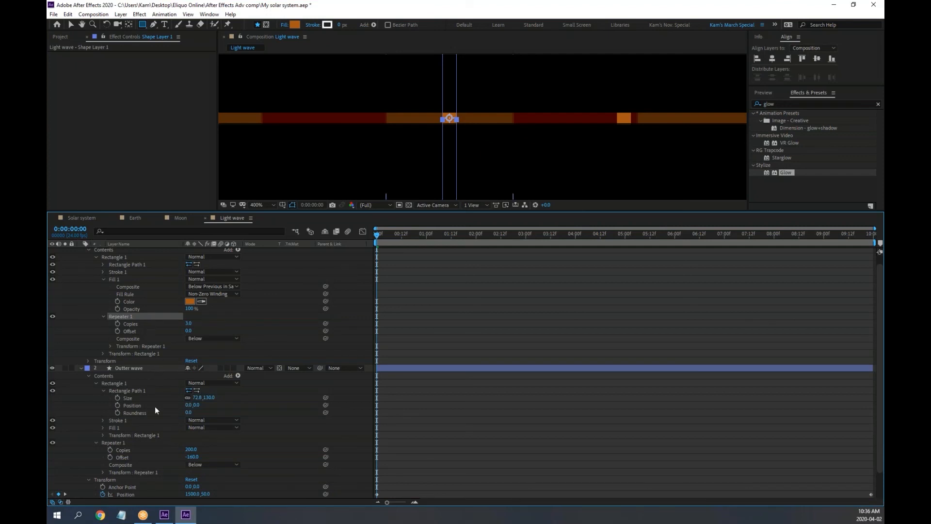
pyautogui.click(115, 442)
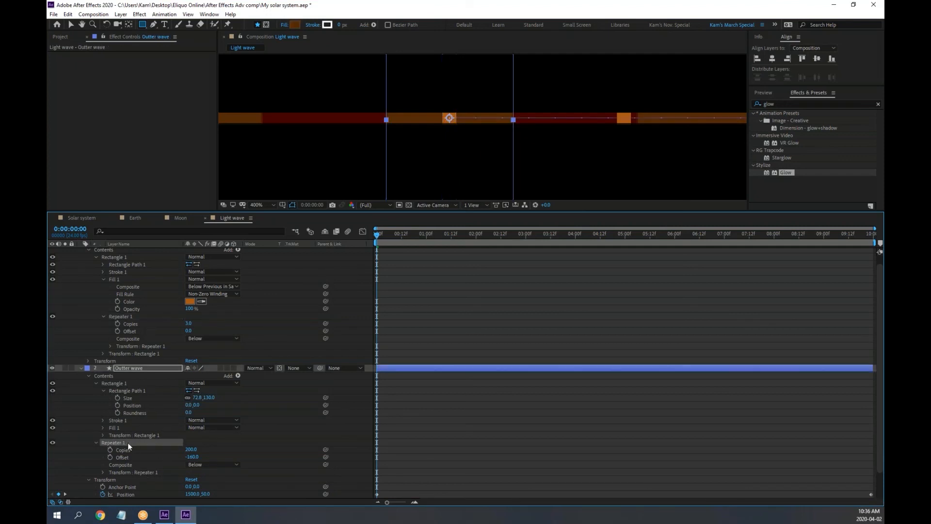
pyautogui.click(103, 473)
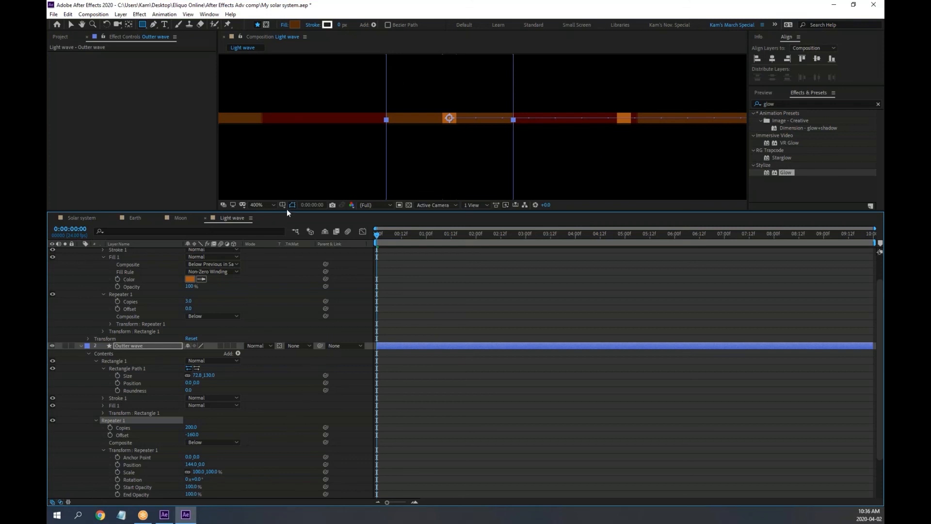
pyautogui.moveTo(287, 210); pyautogui.dragTo(286, 150)
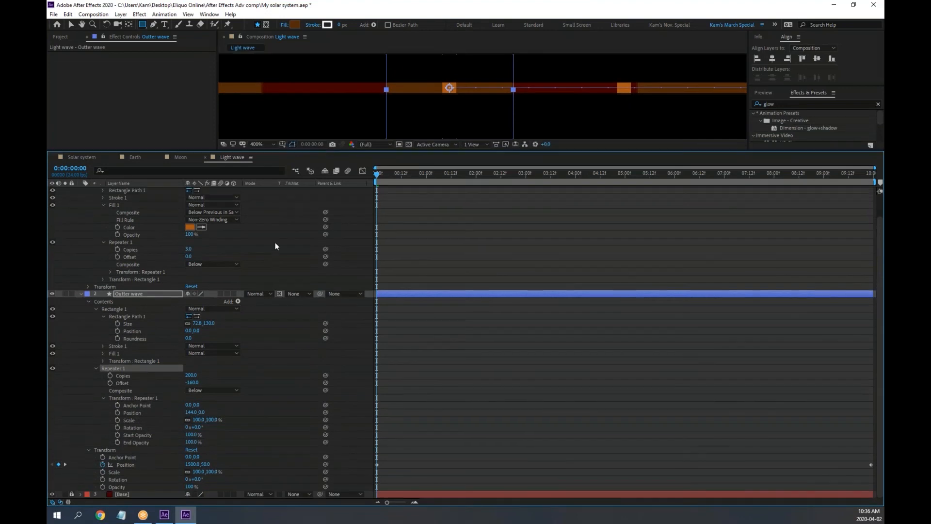
pyautogui.scroll(2, 271, 257)
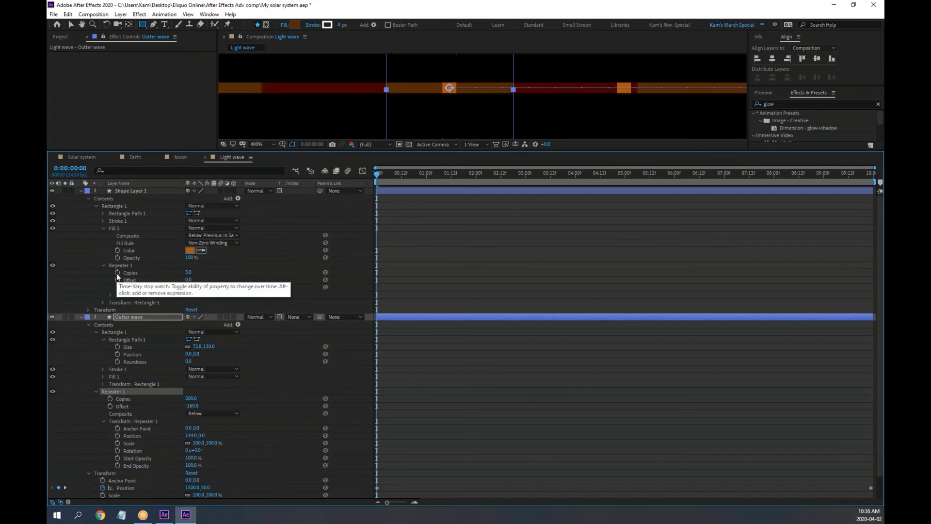
# Step: Link Shape Layer 1's Repeater Copies to the Outter wave Repeater's Copies with an expression and check the dashes along the strip
pyautogui.keyDown('alt'); pyautogui.click(118, 272); pyautogui.keyUp('alt')
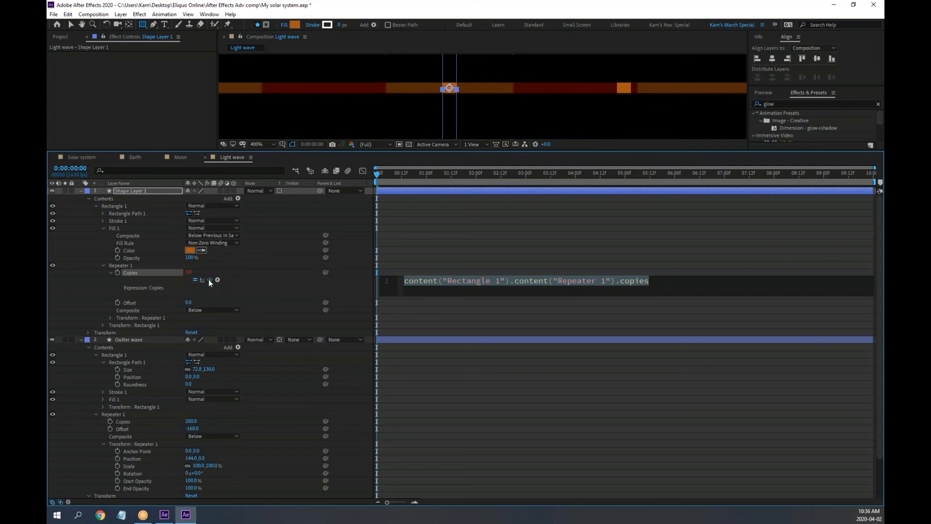
pyautogui.moveTo(209, 280); pyautogui.dragTo(123, 422)
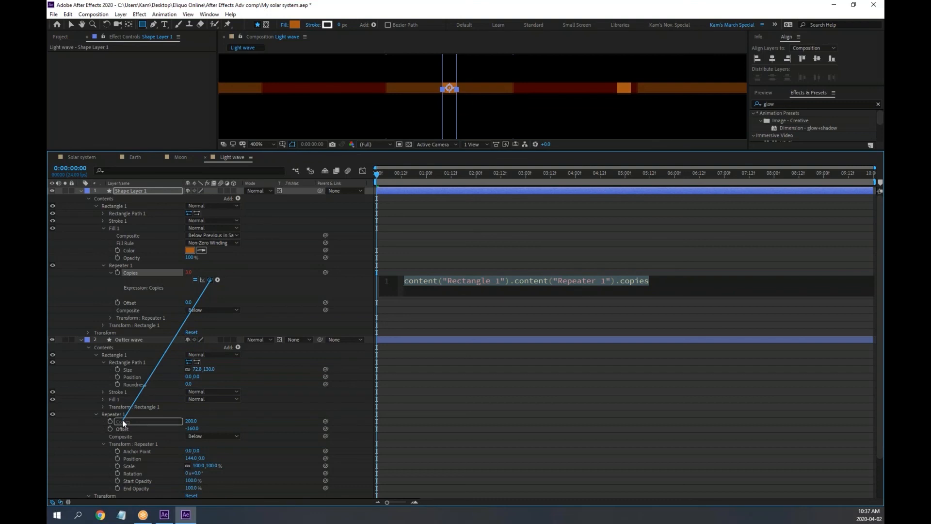
pyautogui.moveTo(123, 422); pyautogui.dragTo(123, 423)
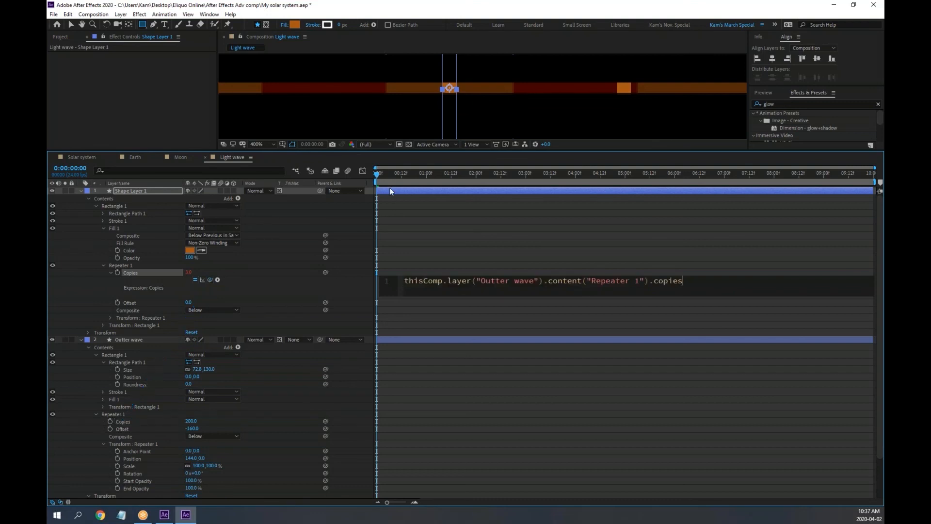
pyautogui.click(389, 175)
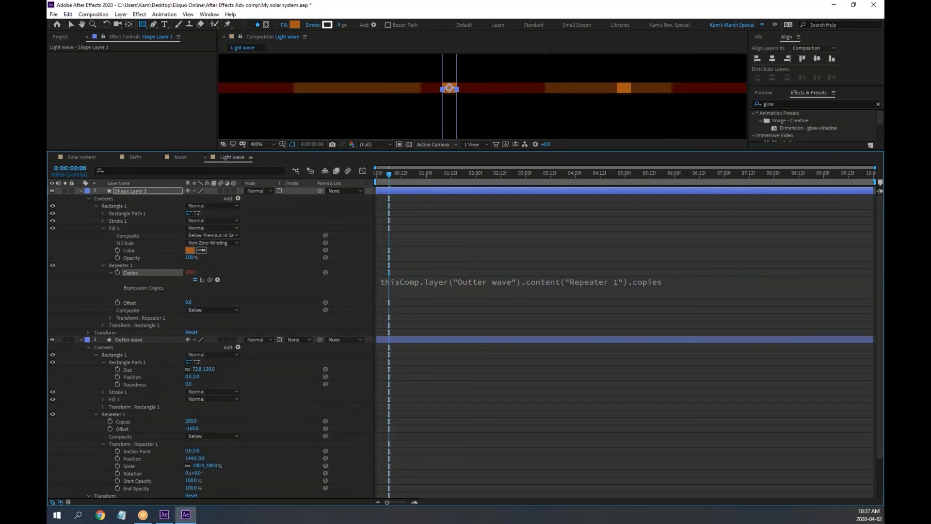
pyautogui.press('/')
pyautogui.press(',')
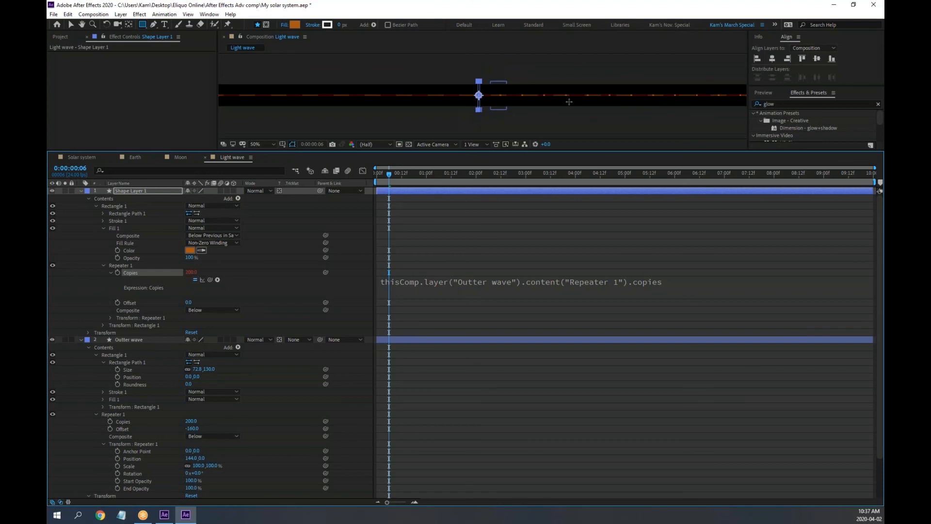
pyautogui.press('.')
pyautogui.press('.')
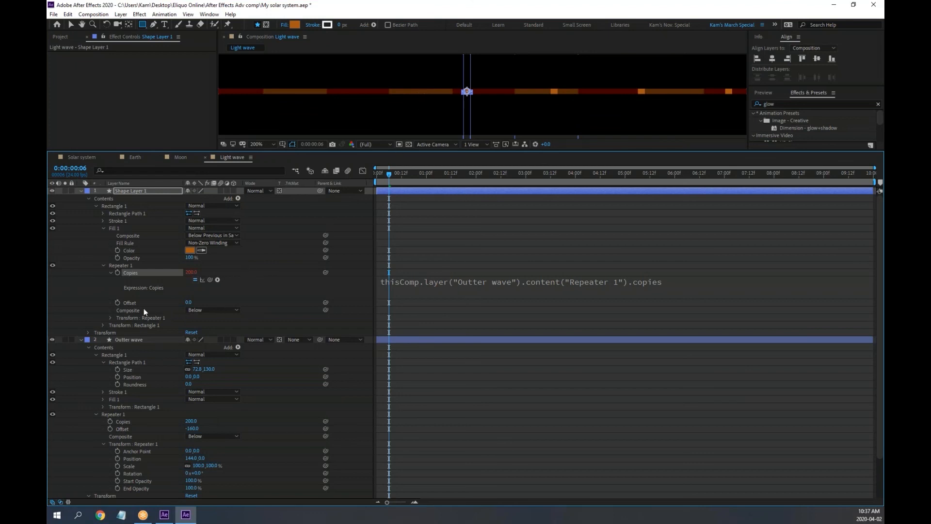
# Step: Link Shape Layer 1's Repeater Offset to the Outter wave Repeater's Offset with an expression
pyautogui.click(109, 272)
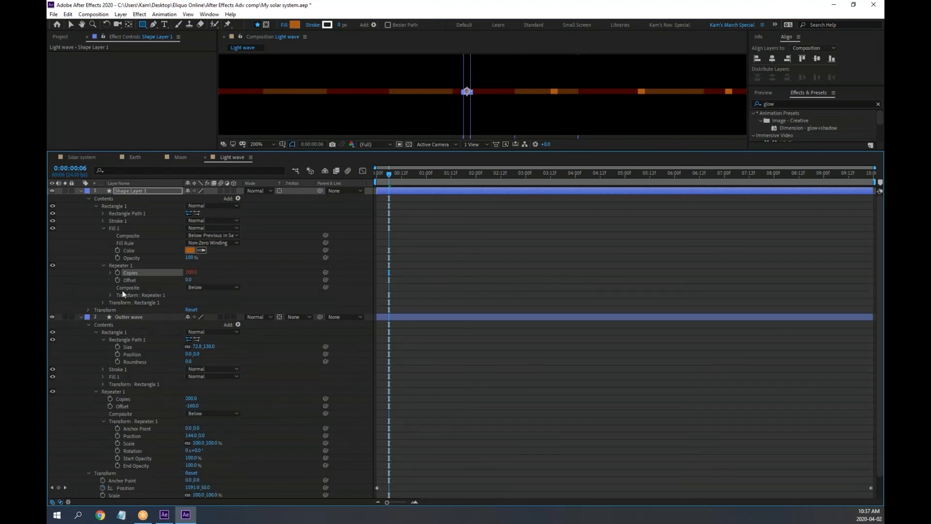
pyautogui.keyDown('alt'); pyautogui.click(117, 280); pyautogui.keyUp('alt')
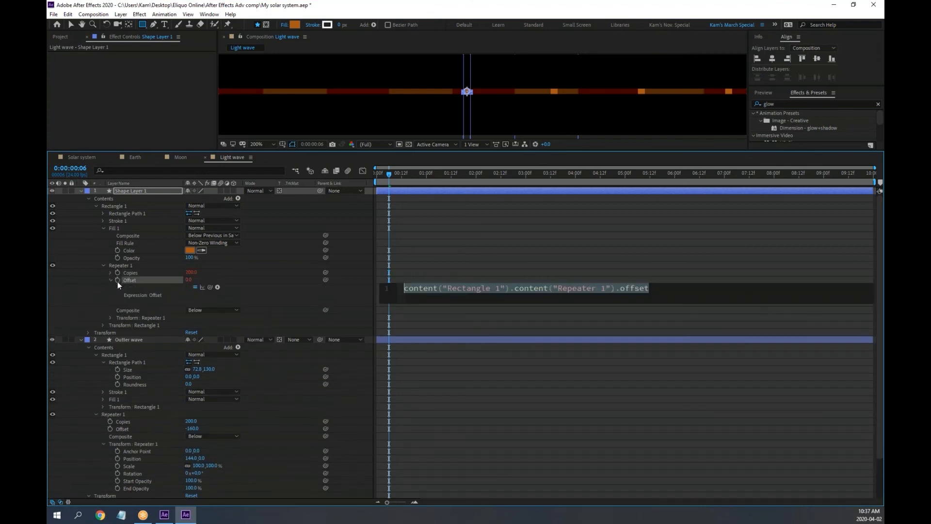
pyautogui.moveTo(210, 287); pyautogui.dragTo(119, 426)
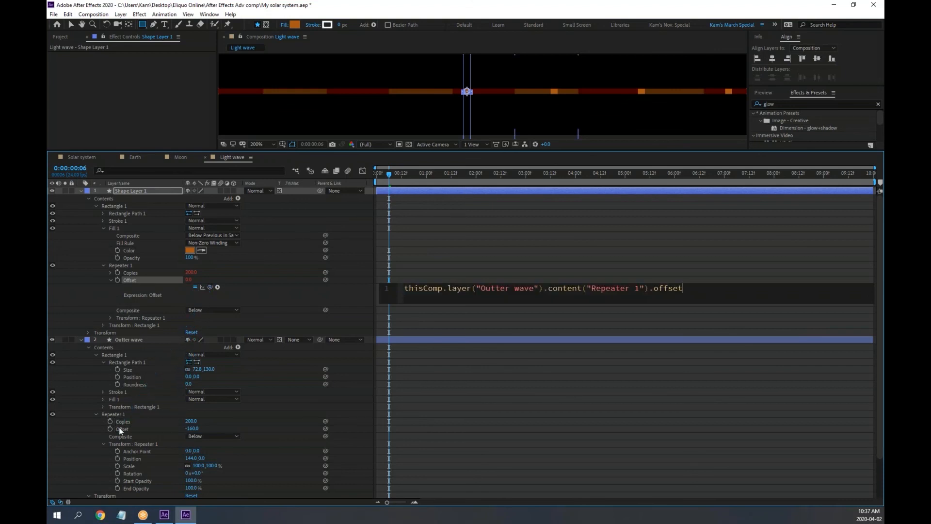
pyautogui.click(110, 279)
pyautogui.click(111, 279)
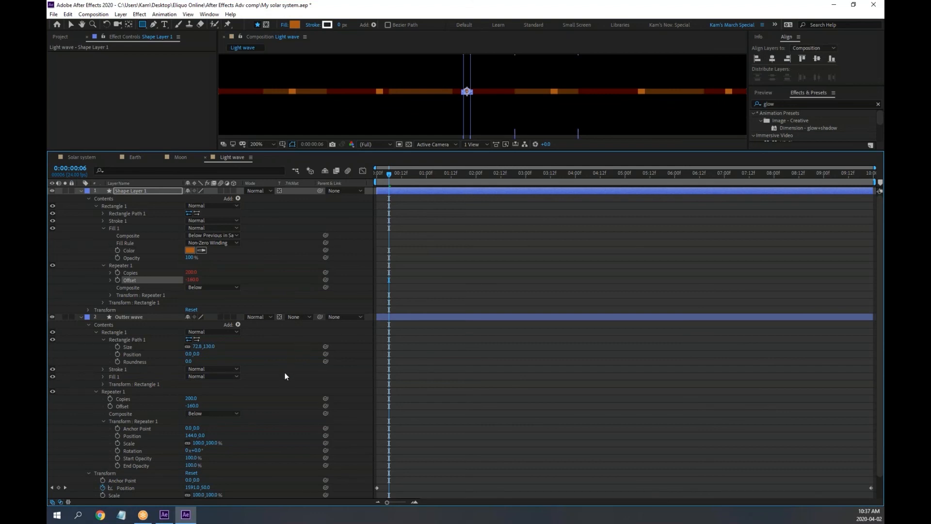
# Step: Try to link the Position in Shape Layer 1's rectangle transform to the Outter wave Repeater's Position with an expression
pyautogui.click(103, 303)
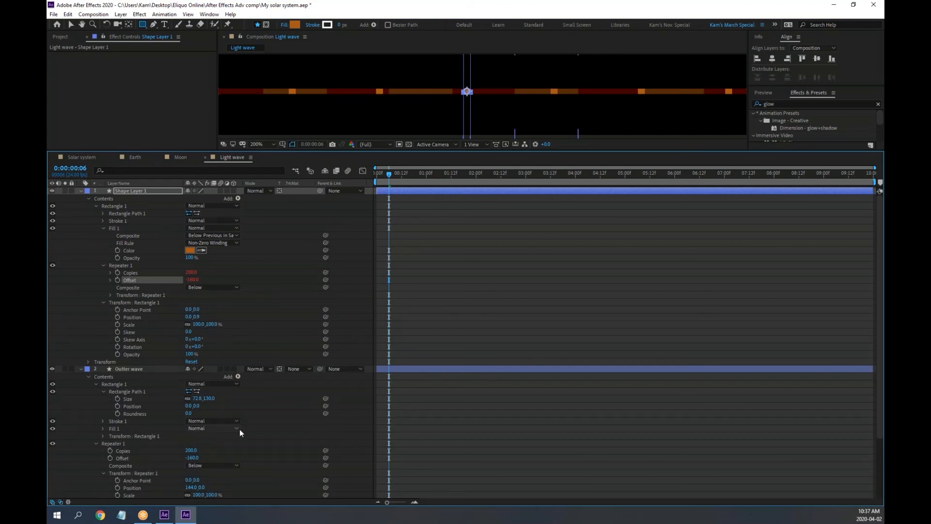
pyautogui.scroll(-2, 233, 431)
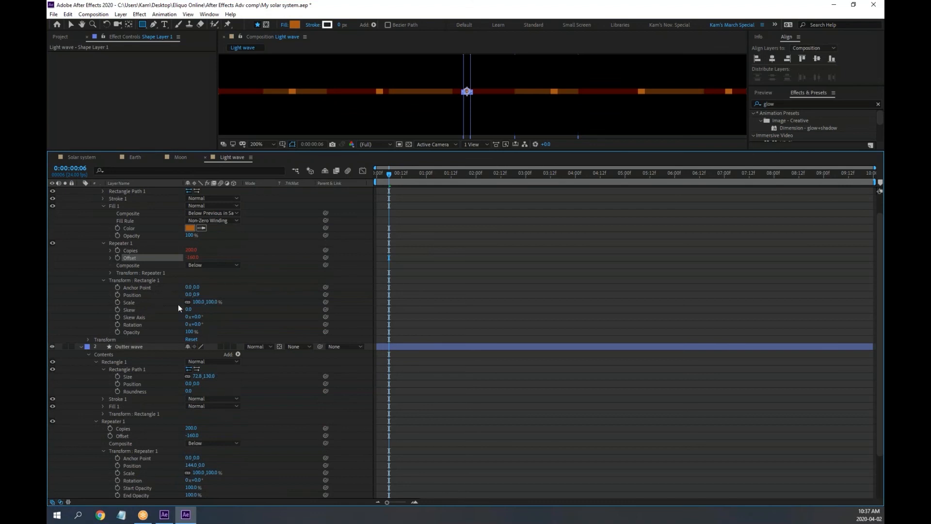
pyautogui.keyDown('alt'); pyautogui.click(118, 295); pyautogui.keyUp('alt')
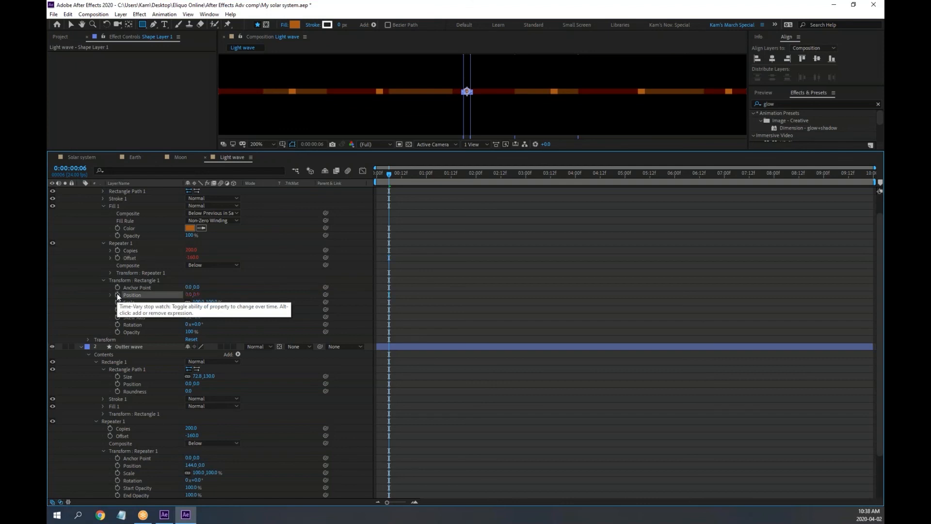
pyautogui.moveTo(210, 301); pyautogui.dragTo(135, 488)
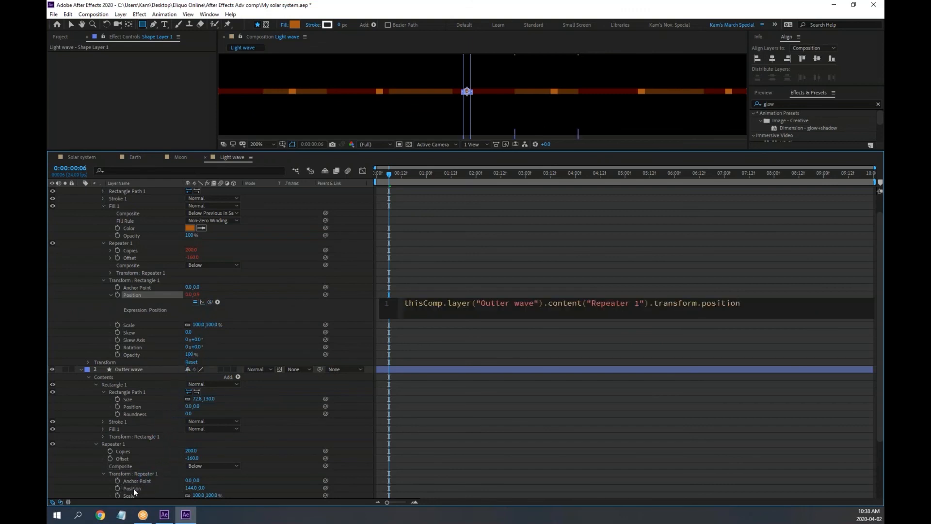
pyautogui.click(430, 162)
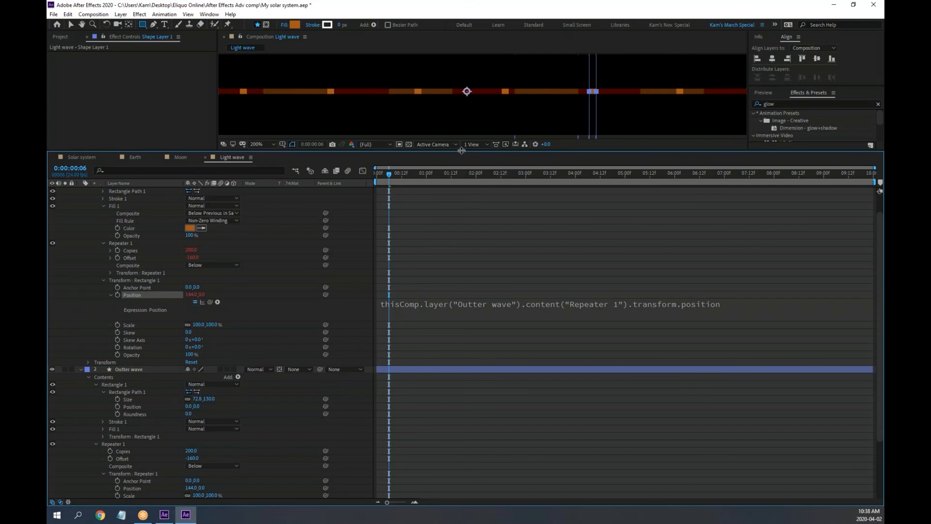
# Step: Check the dashes at the start of the timeline and remove the Position expression from Shape Layer 1's rectangle transform
pyautogui.moveTo(461, 154); pyautogui.dragTo(460, 178)
pyautogui.moveTo(391, 202); pyautogui.dragTo(355, 200)
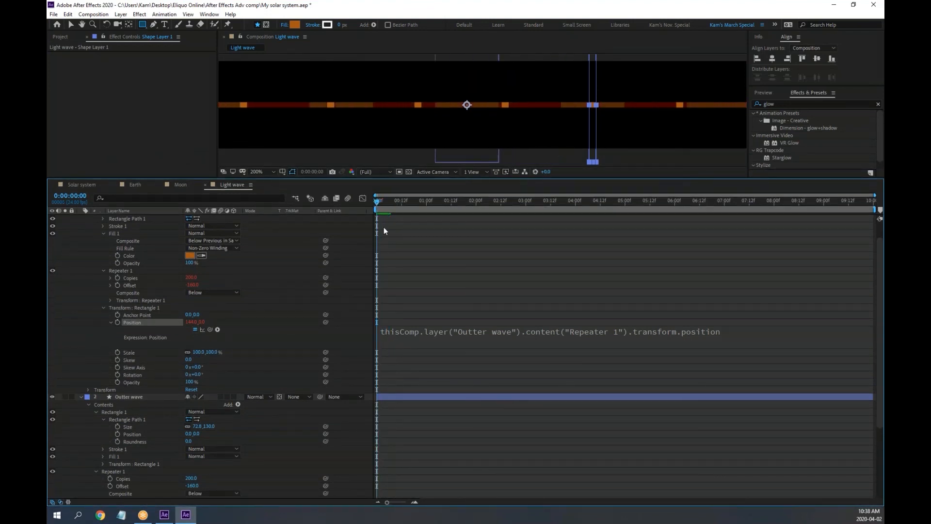
pyautogui.moveTo(379, 199); pyautogui.dragTo(360, 201)
pyautogui.keyDown('alt'); pyautogui.click(118, 322); pyautogui.keyUp('alt')
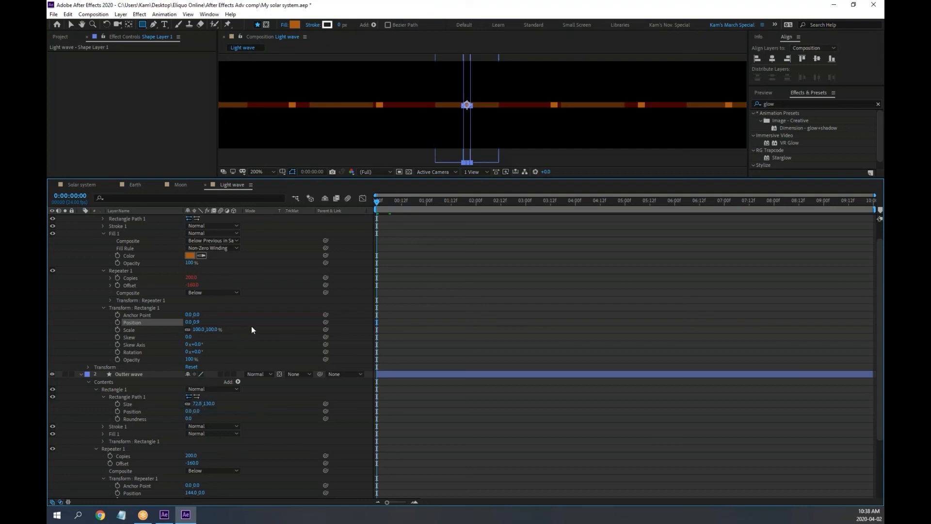
# Step: Set the Position in Shape Layer 1's rectangle transform to 0.0, 0.0
pyautogui.scroll(1, 252, 329)
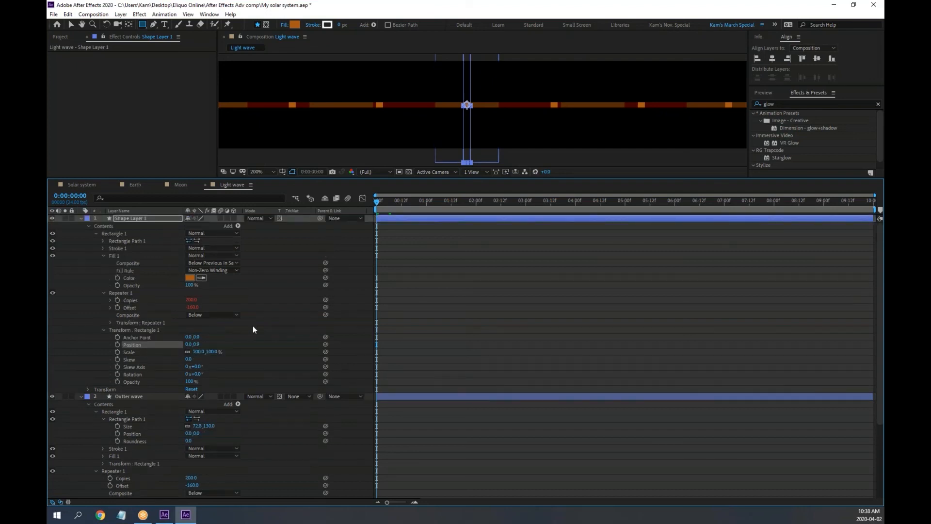
pyautogui.click(104, 241)
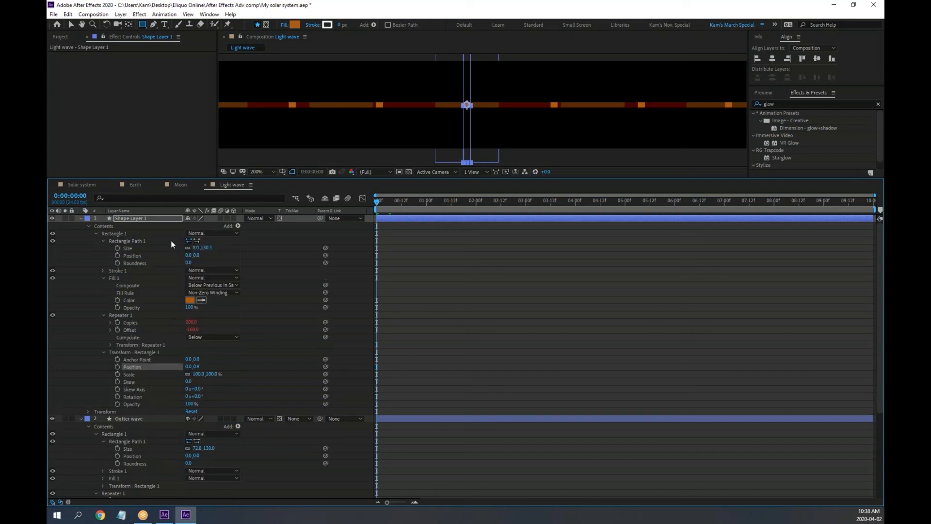
pyautogui.click(103, 240)
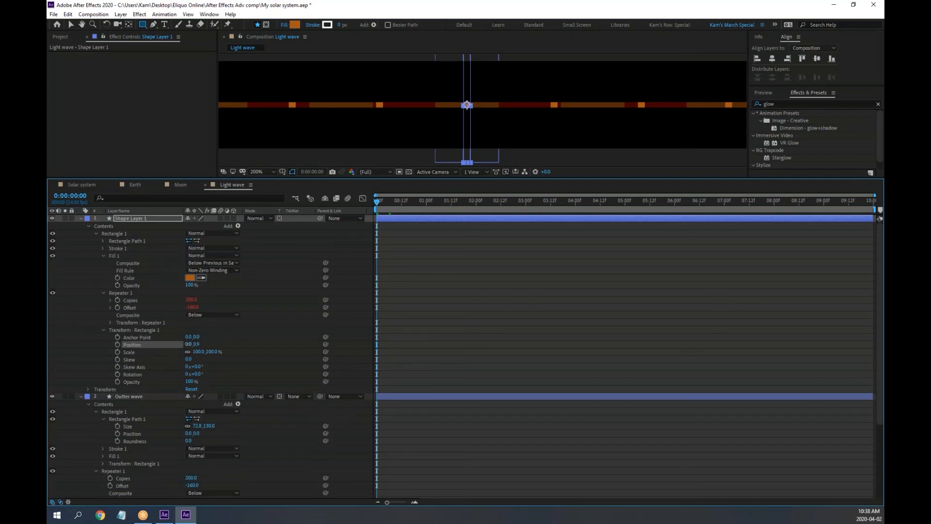
pyautogui.moveTo(187, 344)
pyautogui.mouseDown()
pyautogui.moveTo(210, 346)
pyautogui.moveTo(188, 346)
pyautogui.mouseUp()
pyautogui.click(196, 344)
pyautogui.write('0')
pyautogui.press('Return')
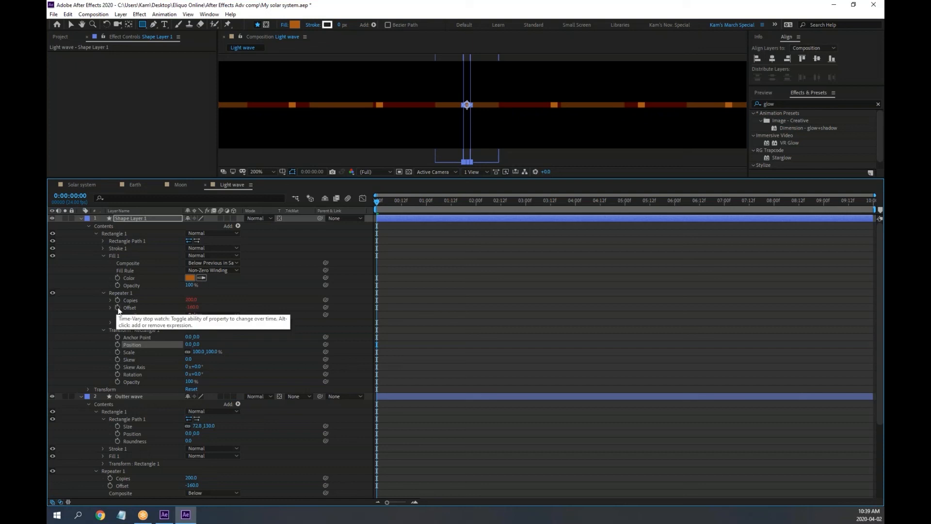
# Step: Try adjusting Shape Layer 1's Repeater Offset and the Position in its rectangle transform
pyautogui.moveTo(186, 307); pyautogui.dragTo(180, 307)
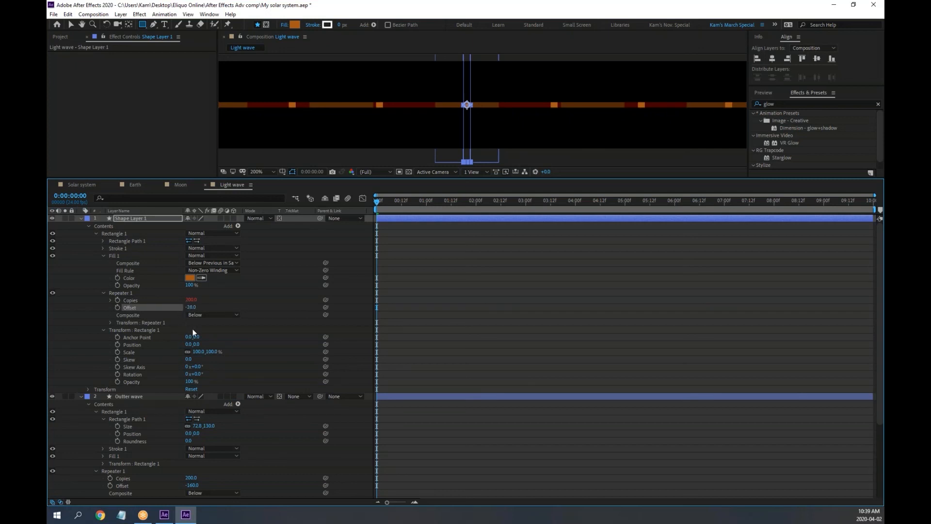
pyautogui.click(251, 345)
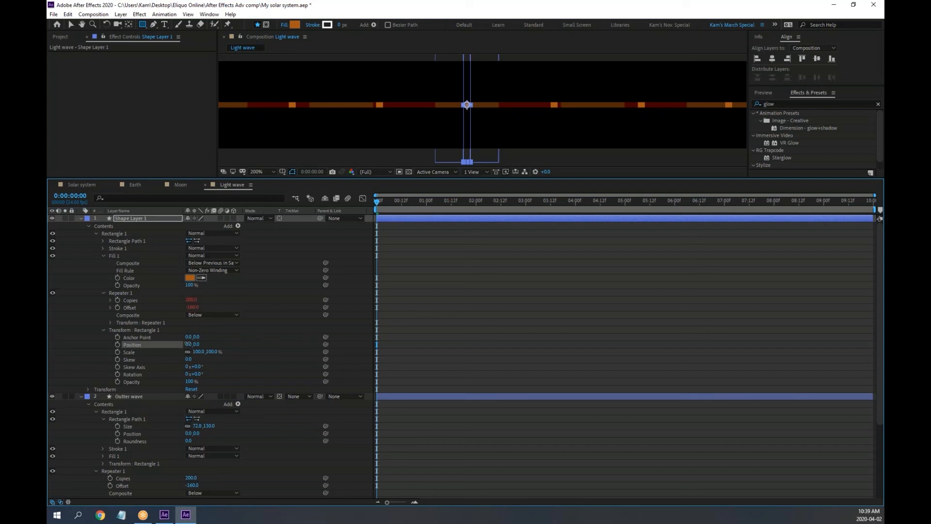
pyautogui.moveTo(188, 343); pyautogui.dragTo(190, 344)
pyautogui.moveTo(193, 344)
pyautogui.mouseDown()
pyautogui.moveTo(203, 344)
pyautogui.moveTo(186, 344)
pyautogui.mouseUp()
# Step: Set the horizontal Position in the Outter wave Repeater's transform to 100 so its dashes sit closer together
pyautogui.scroll(-3, 249, 369)
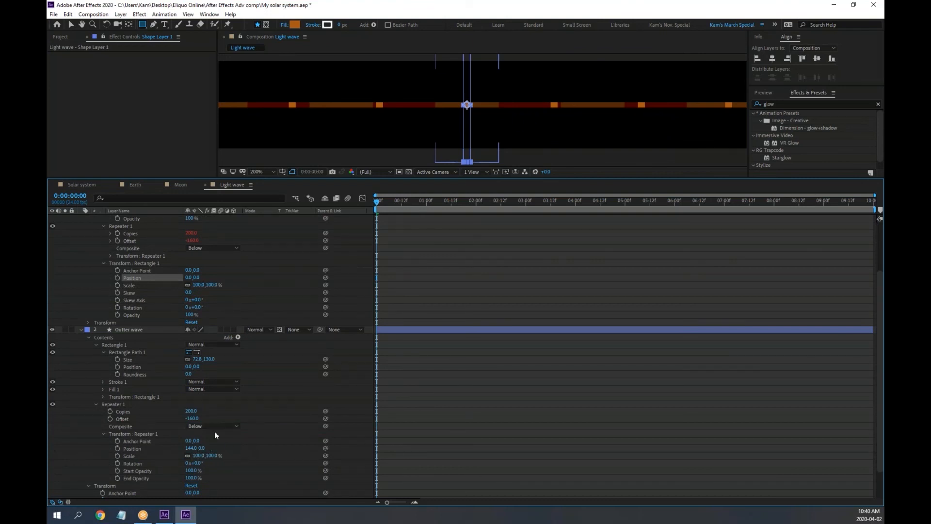
pyautogui.moveTo(190, 447); pyautogui.dragTo(159, 438)
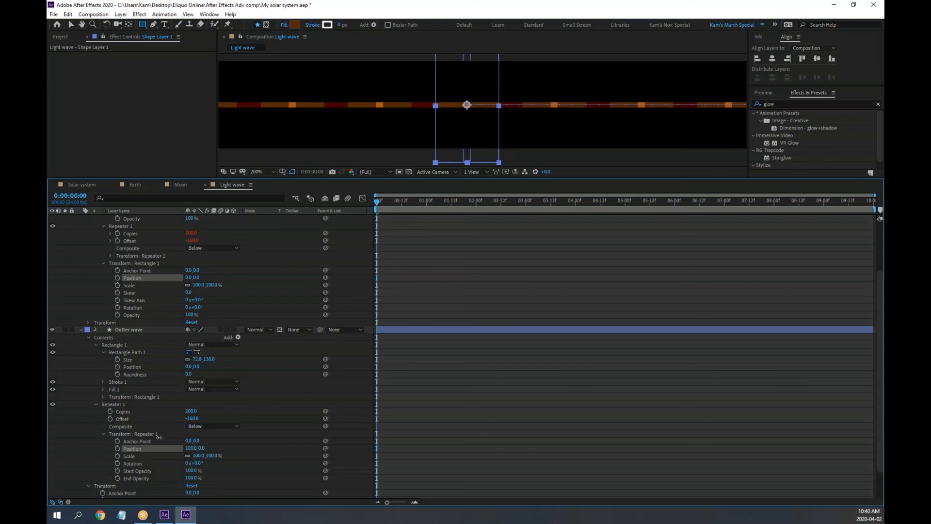
pyautogui.click(160, 439)
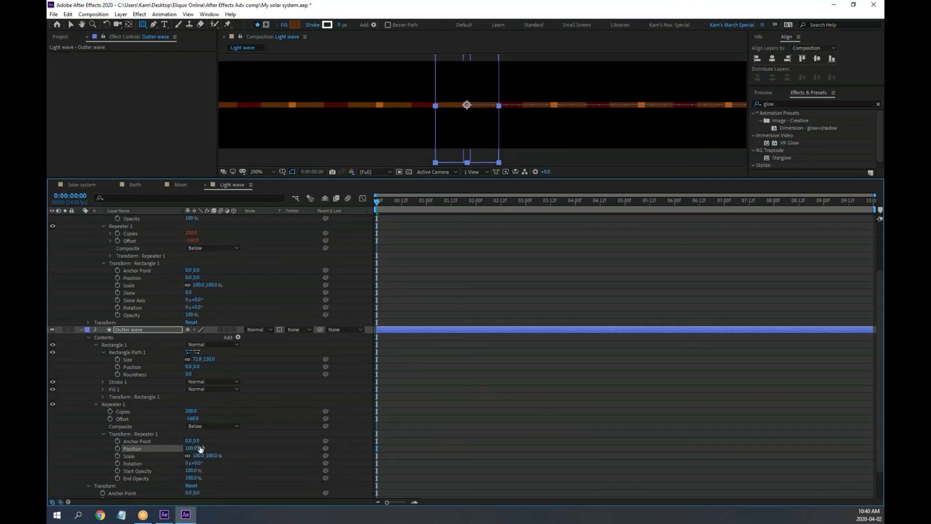
pyautogui.moveTo(201, 448); pyautogui.dragTo(192, 448)
pyautogui.click(192, 448)
pyautogui.write('100')
pyautogui.press('Return')
# Step: Enlarge the composition preview, deselect the layers and examine how both sets of dashes line up along the strip
pyautogui.moveTo(594, 193); pyautogui.dragTo(594, 270)
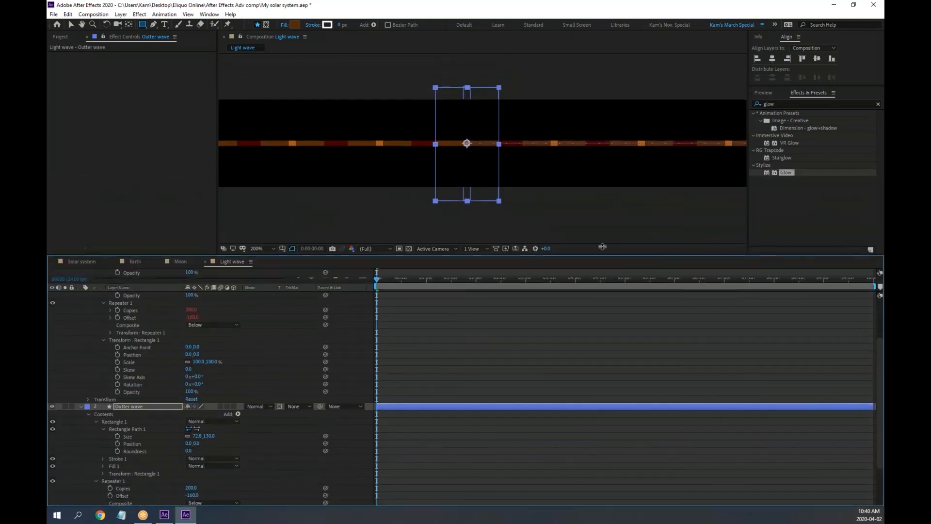
pyautogui.press('v')
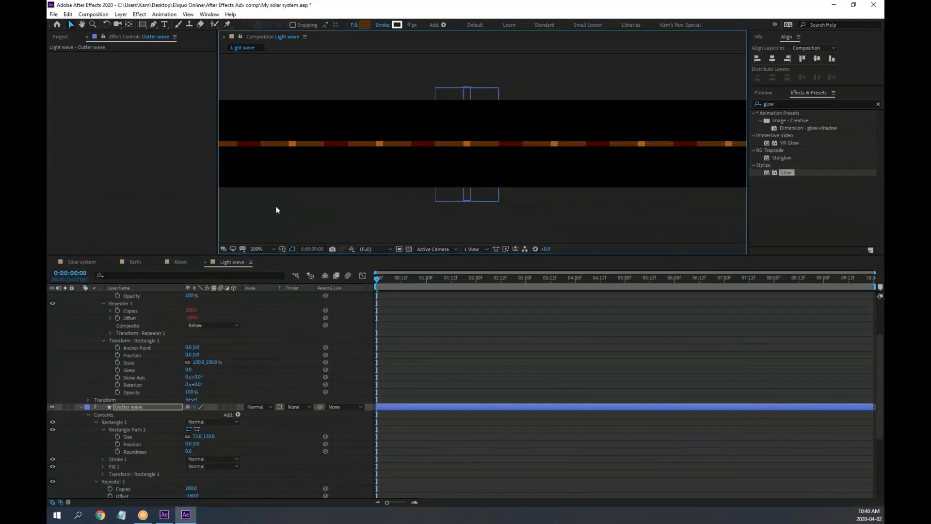
pyautogui.click(276, 205)
pyautogui.press('h')
pyautogui.moveTo(274, 191); pyautogui.dragTo(403, 193)
pyautogui.moveTo(526, 203); pyautogui.dragTo(539, 190)
pyautogui.press('v')
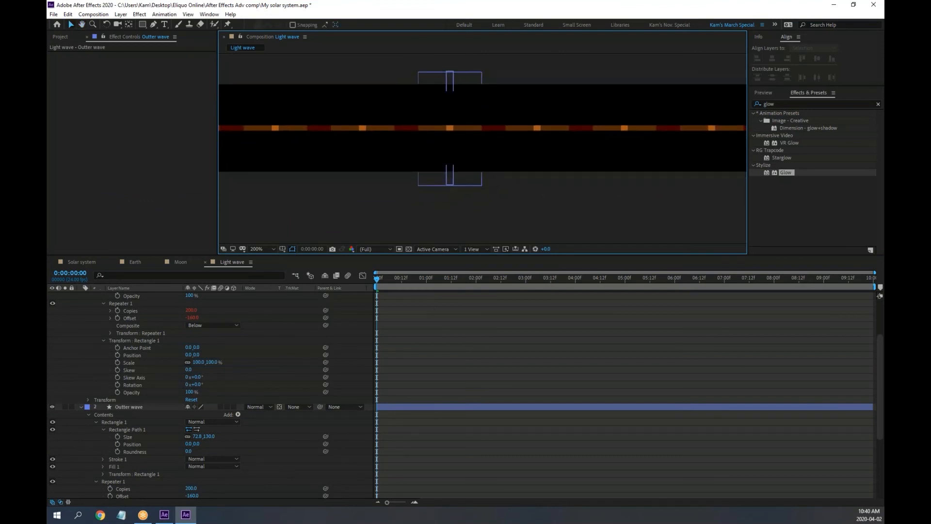
# Step: Collapse the properties of both shape layers and rename Shape Layer 1 as Inner Wave
pyautogui.click(126, 407)
pyautogui.click(80, 406)
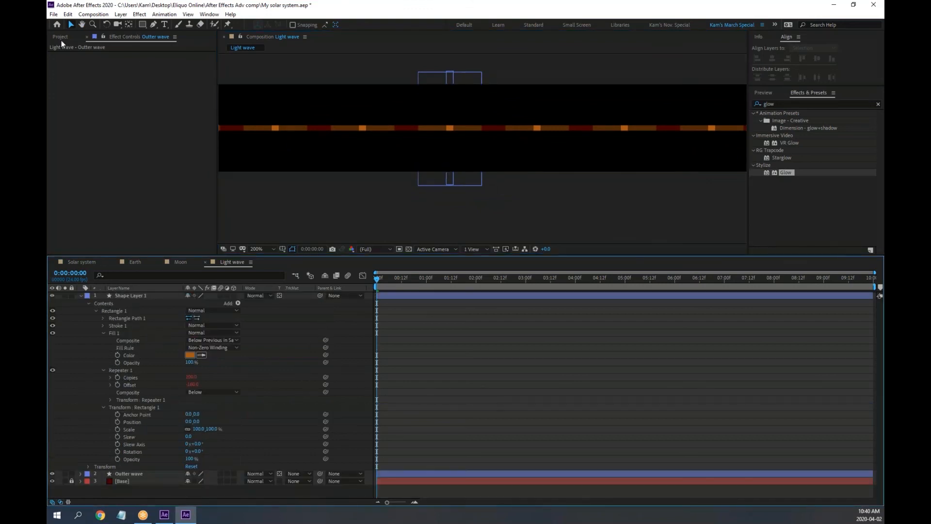
pyautogui.rightClick(153, 38)
pyautogui.click(140, 15)
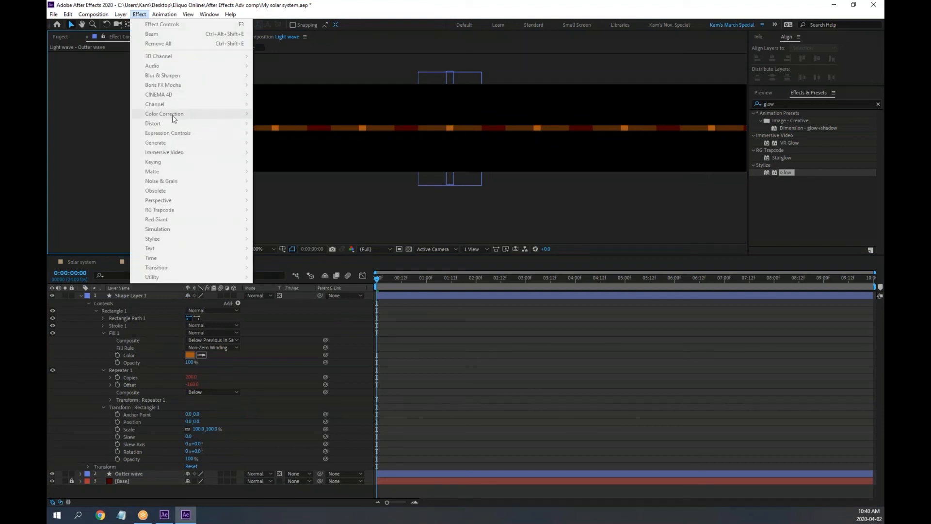
pyautogui.click(124, 134)
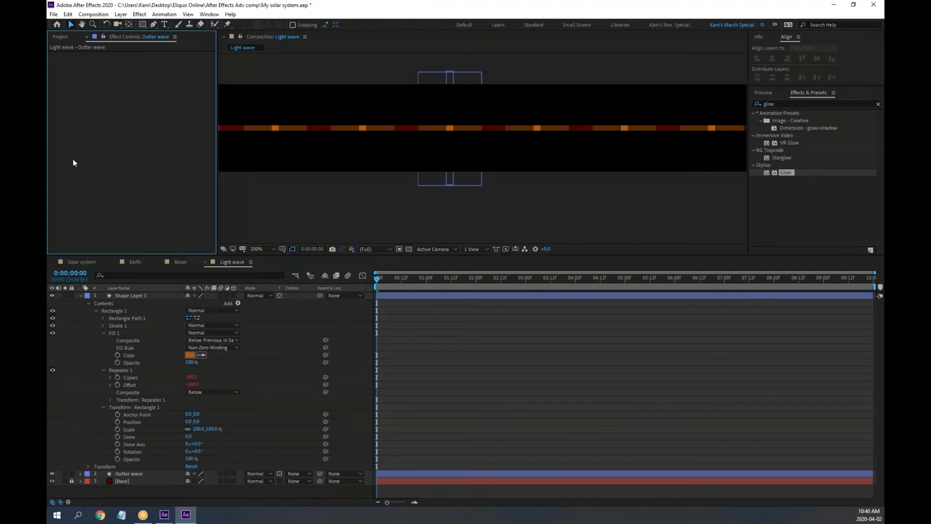
pyautogui.click(81, 296)
pyautogui.click(135, 295)
pyautogui.press('Return')
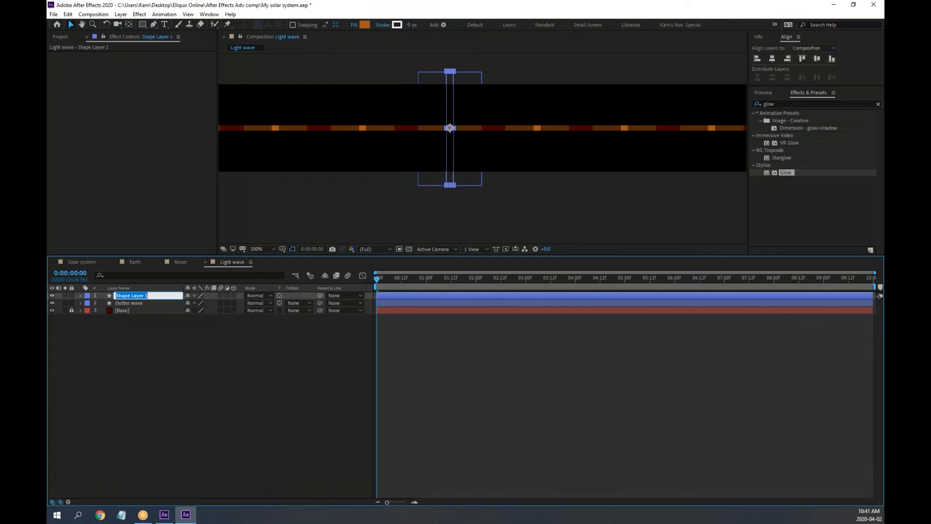
pyautogui.write('Inner')
pyautogui.press('Return')
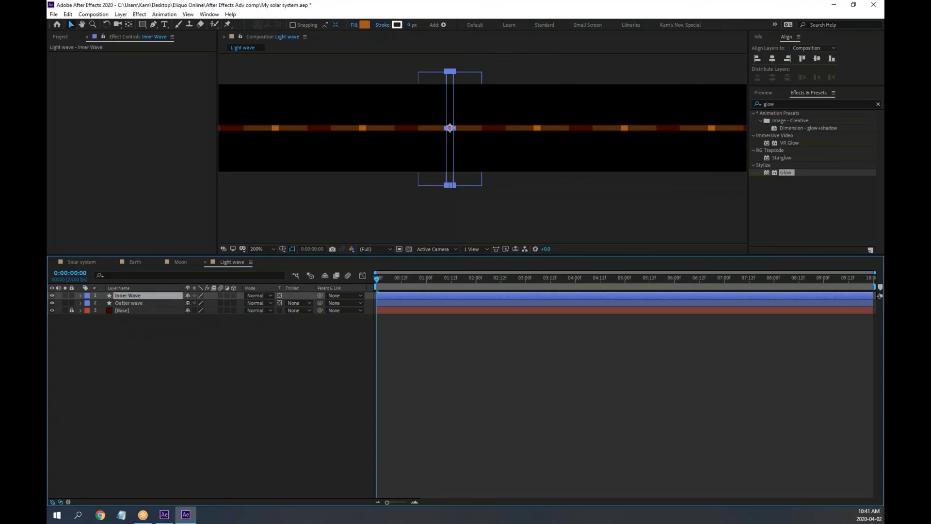
# Step: Apply a Fast Box Blur to the Outter wave layer and set its Blur Radius to 8
pyautogui.click(134, 305)
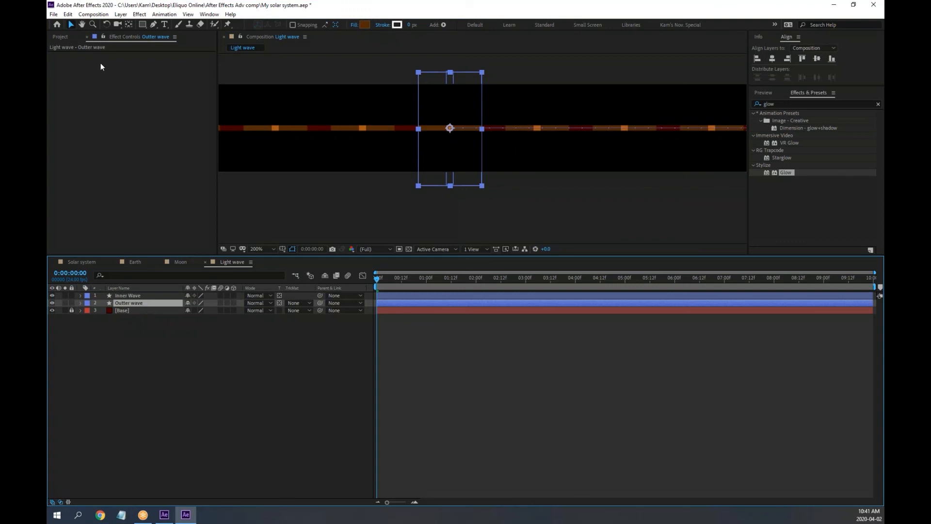
pyautogui.click(139, 14)
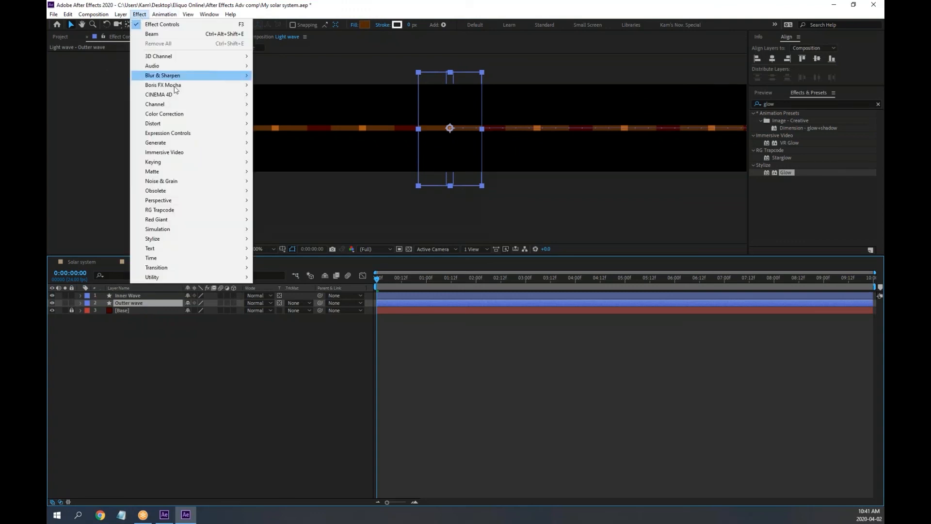
pyautogui.moveTo(187, 76)
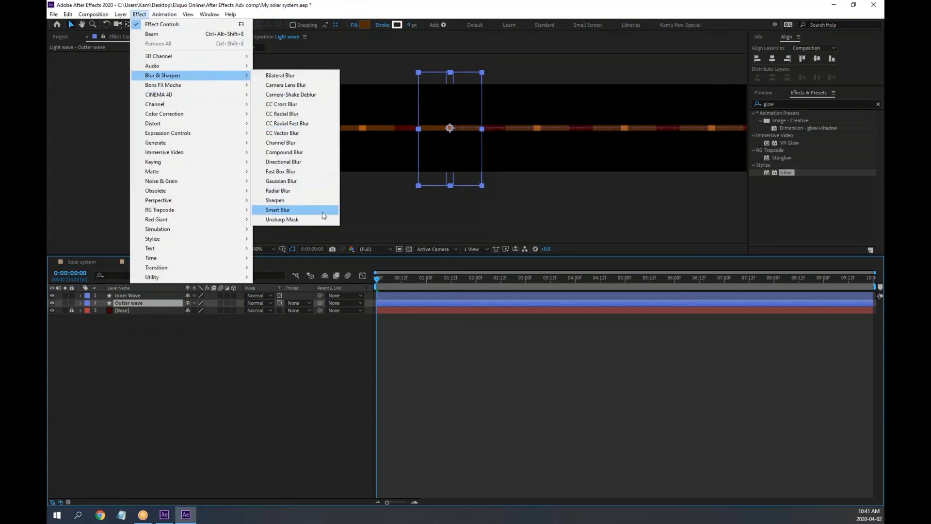
pyautogui.click(309, 172)
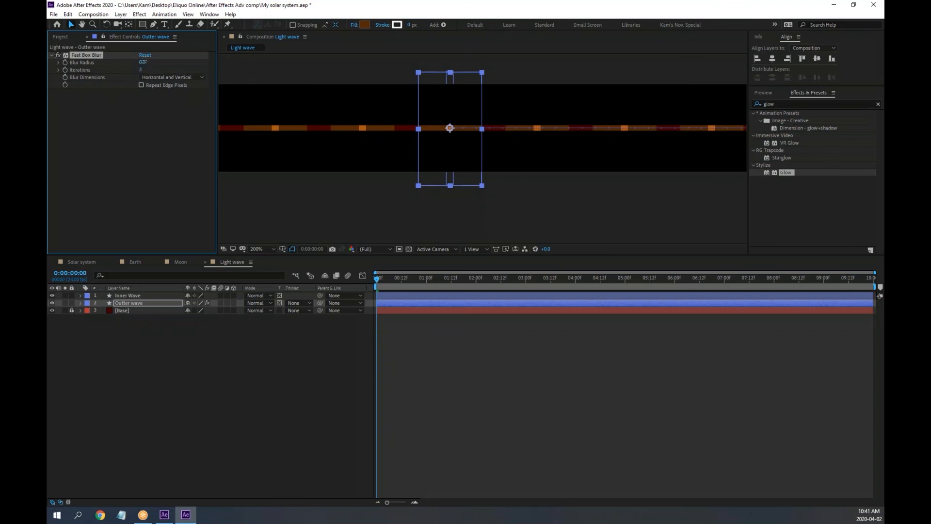
pyautogui.moveTo(142, 63); pyautogui.dragTo(149, 63)
pyautogui.press('.')
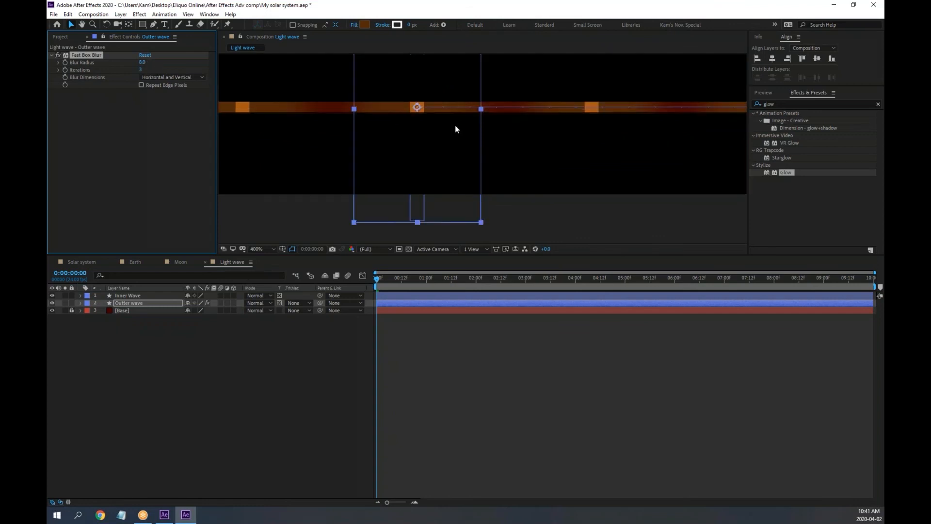
# Step: Narrow the Outter wave rectangle slightly and evenly on both sides, leaving a larger gap between its dashes
pyautogui.click(481, 111)
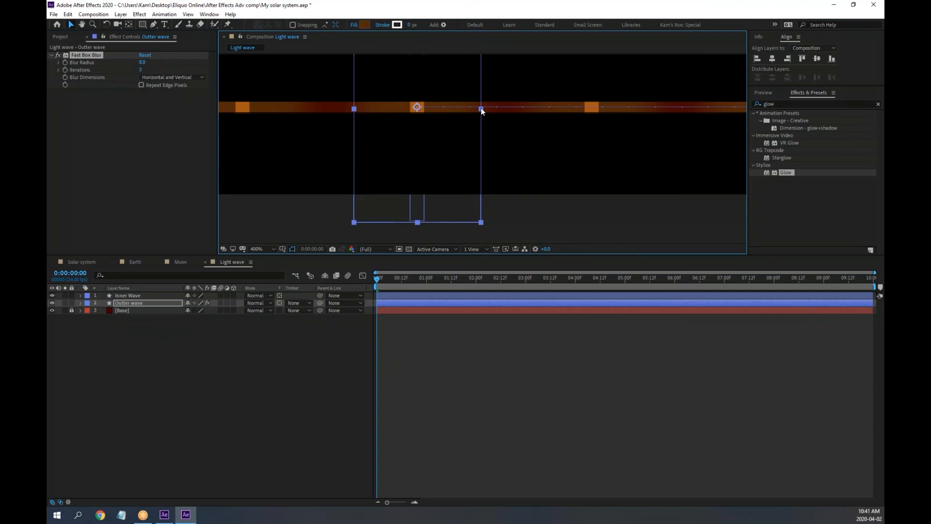
pyautogui.click(225, 357)
pyautogui.click(443, 221)
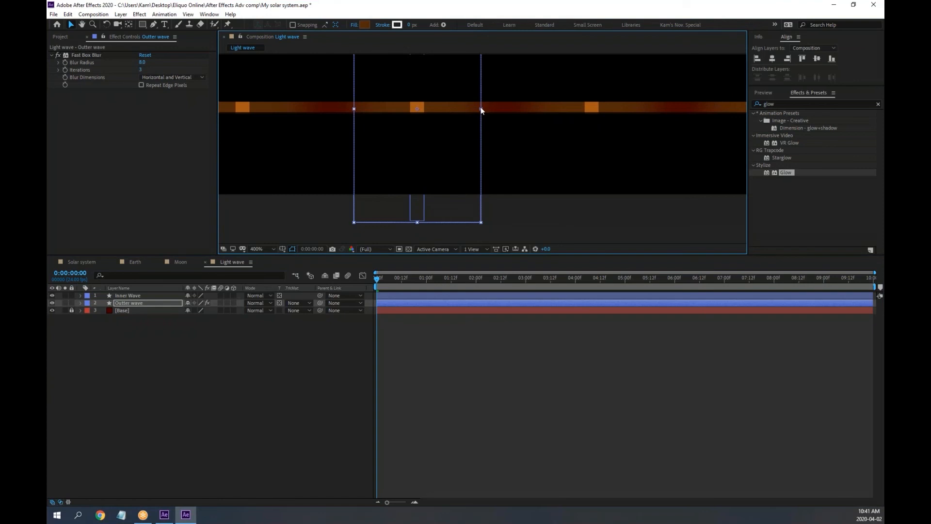
pyautogui.moveTo(481, 109)
pyautogui.mouseDown()
pyautogui.moveTo(430, 110)
pyautogui.moveTo(477, 110)
pyautogui.mouseUp()
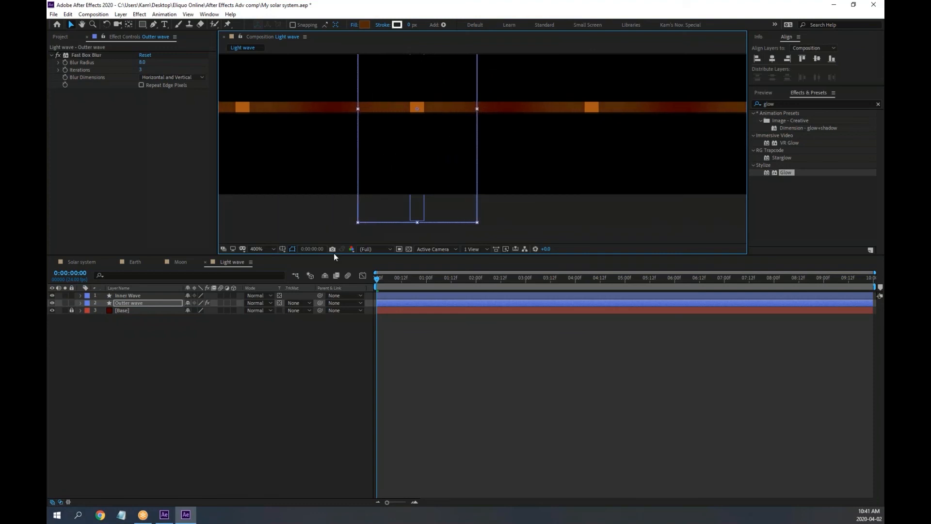
pyautogui.click(329, 377)
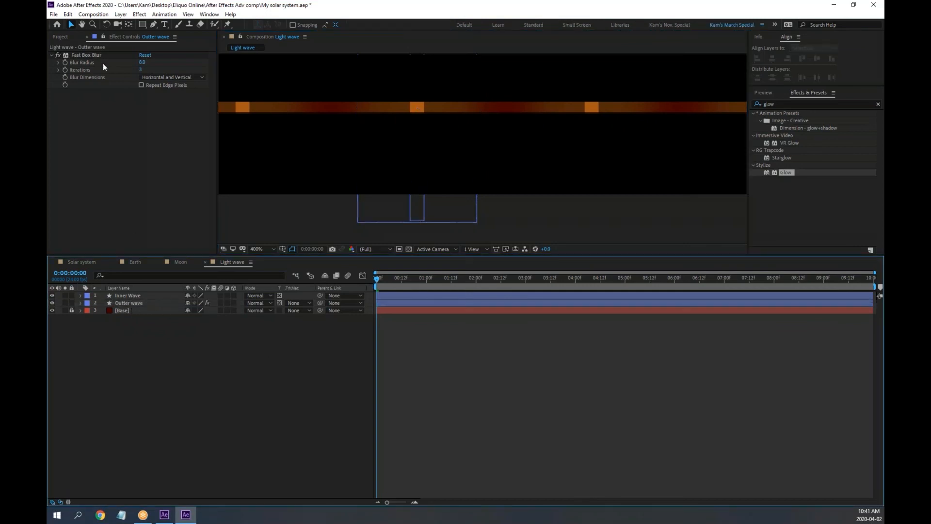
# Step: Copy the Fast Box Blur from Outter wave onto Inner Wave and preview the animation briefly from the start
pyautogui.click(85, 56)
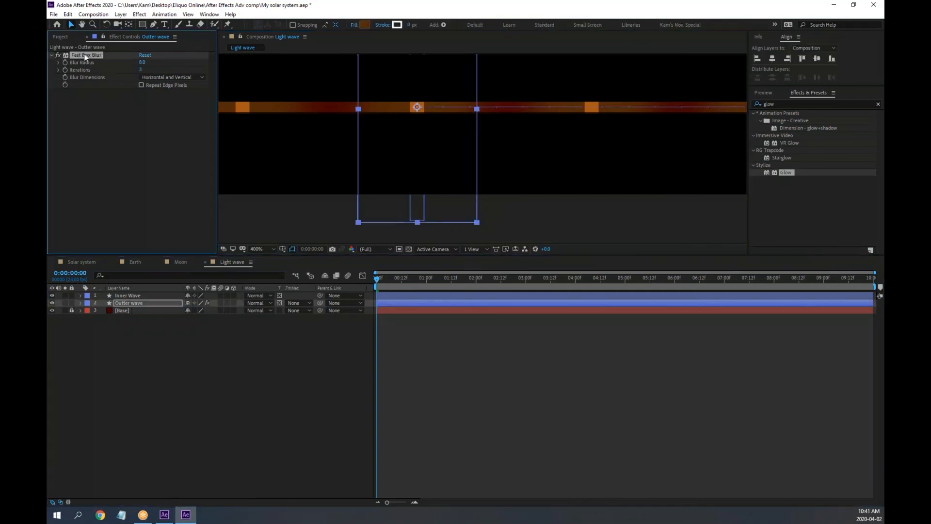
pyautogui.click(127, 295)
pyautogui.hotkey('ctrl', 'v')
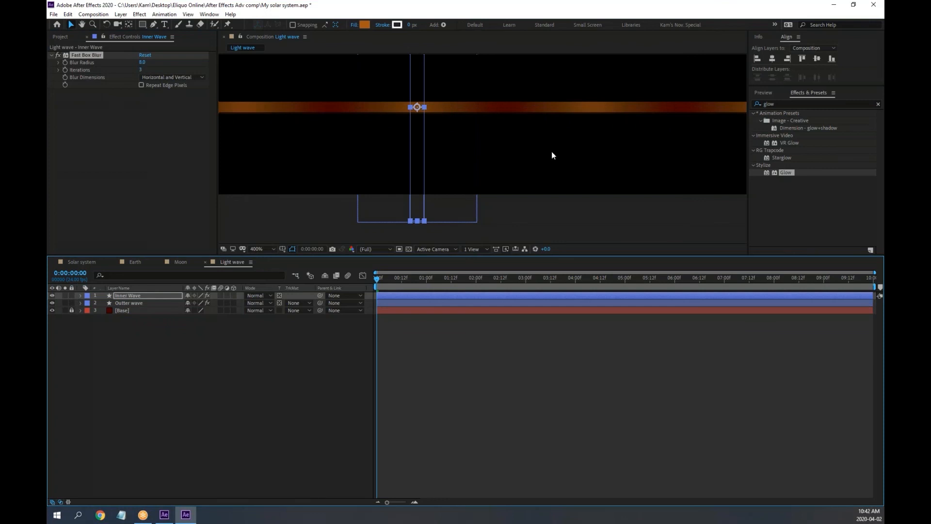
pyautogui.press(',')
pyautogui.press('space')
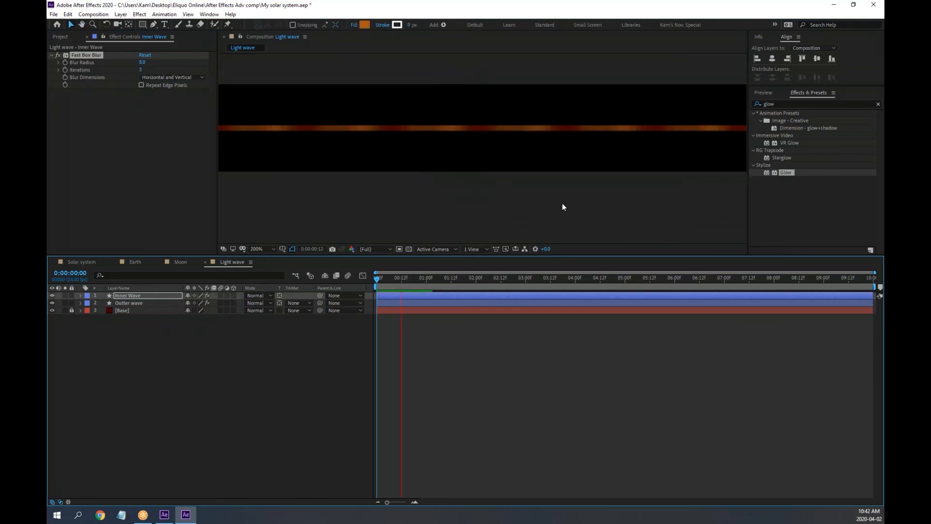
pyautogui.press('space')
pyautogui.press('Home')
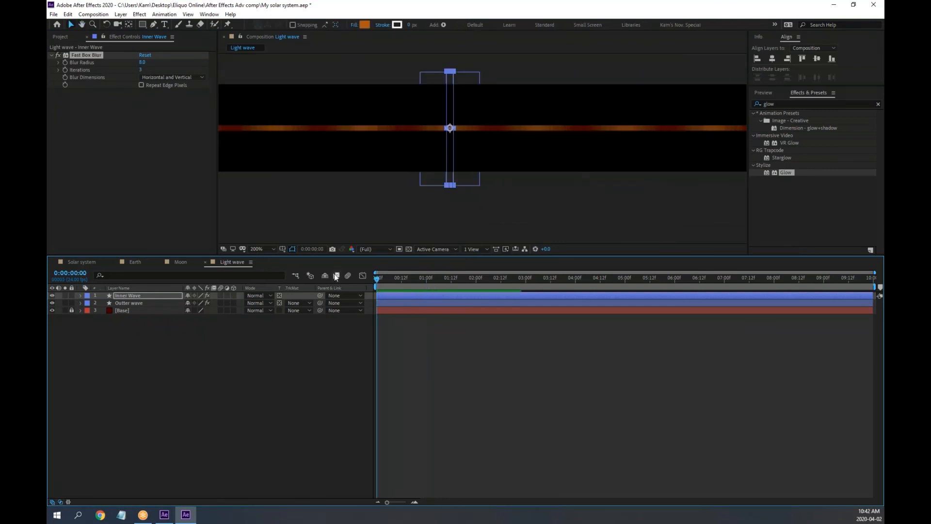
# Step: Reveal the Position of both wave layers and link Inner Wave's Position to Outter wave's Position with an expression
pyautogui.keyDown('ctrl'); pyautogui.click(96, 303); pyautogui.keyUp('ctrl')
pyautogui.click(124, 302)
pyautogui.press('p')
pyautogui.click(130, 294)
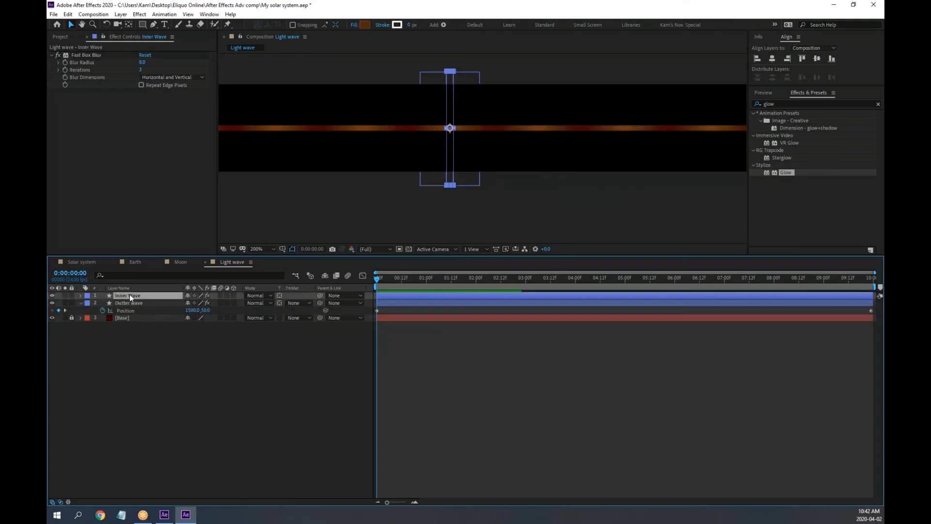
pyautogui.press('p')
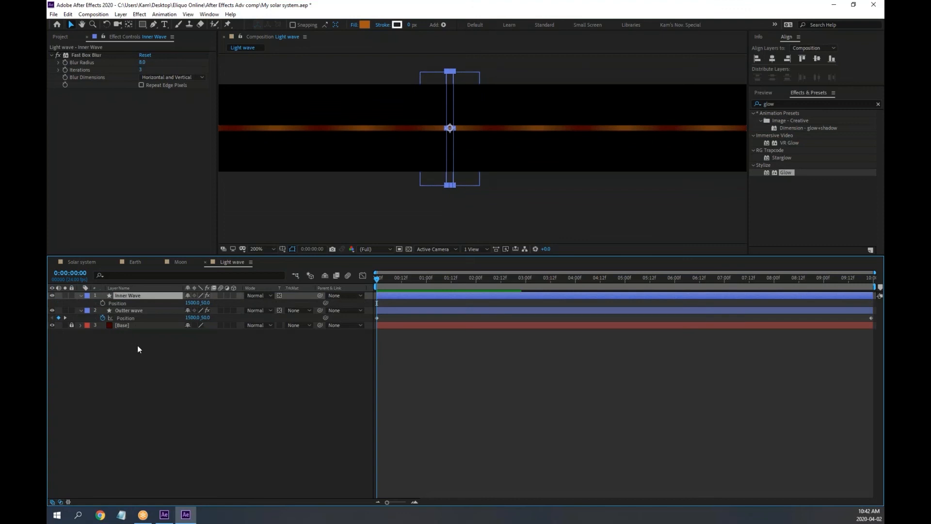
pyautogui.keyDown('alt'); pyautogui.click(102, 302); pyautogui.keyUp('alt')
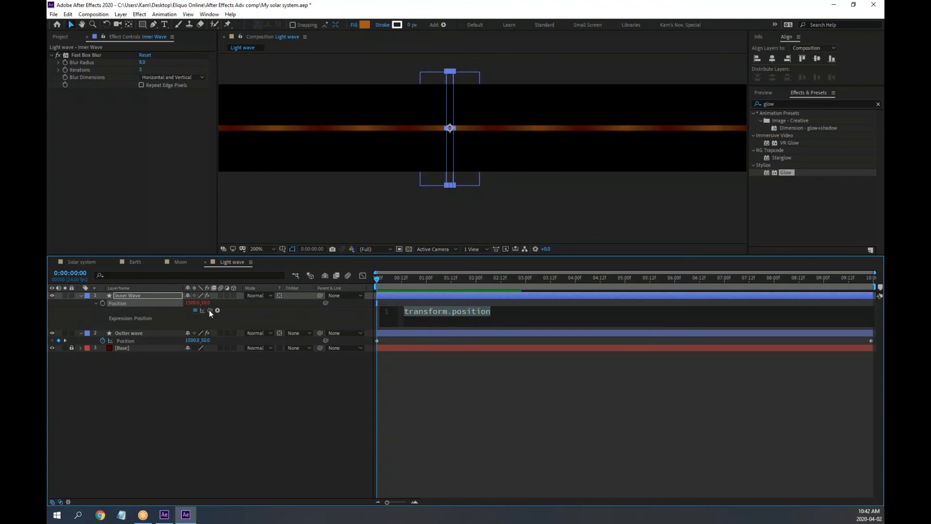
pyautogui.moveTo(209, 310); pyautogui.dragTo(122, 338)
pyautogui.moveTo(375, 279); pyautogui.dragTo(303, 281)
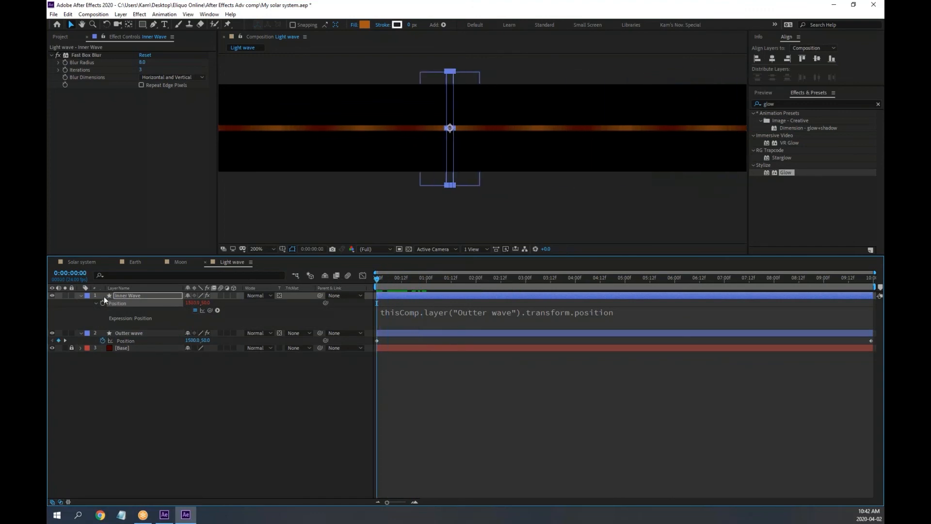
# Step: Collapse all the properties of the Inner Wave layer in the timeline
pyautogui.click(86, 295)
pyautogui.click(81, 295)
pyautogui.click(81, 296)
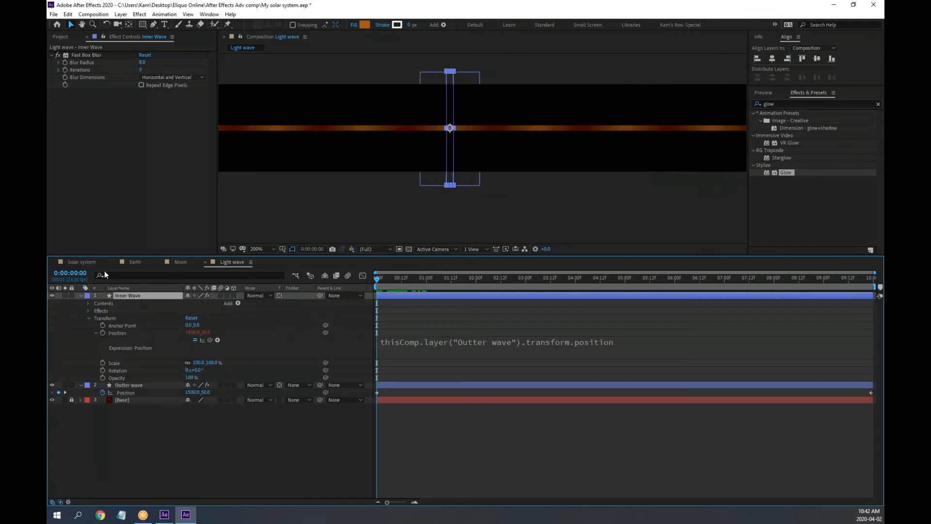
pyautogui.click(81, 296)
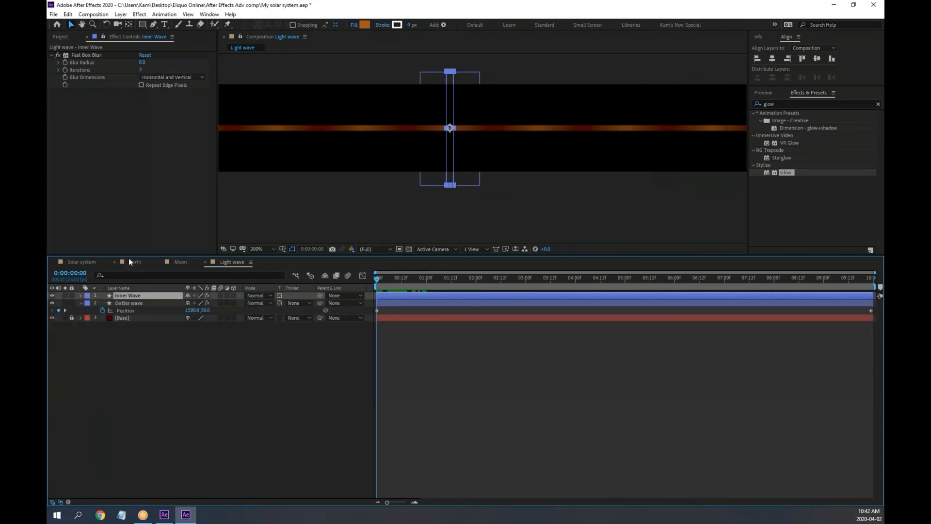
# Step: Enlarge the composition preview, play the Light wave animation to check both waves move together, and return to the first frame
pyautogui.moveTo(131, 253); pyautogui.dragTo(132, 292)
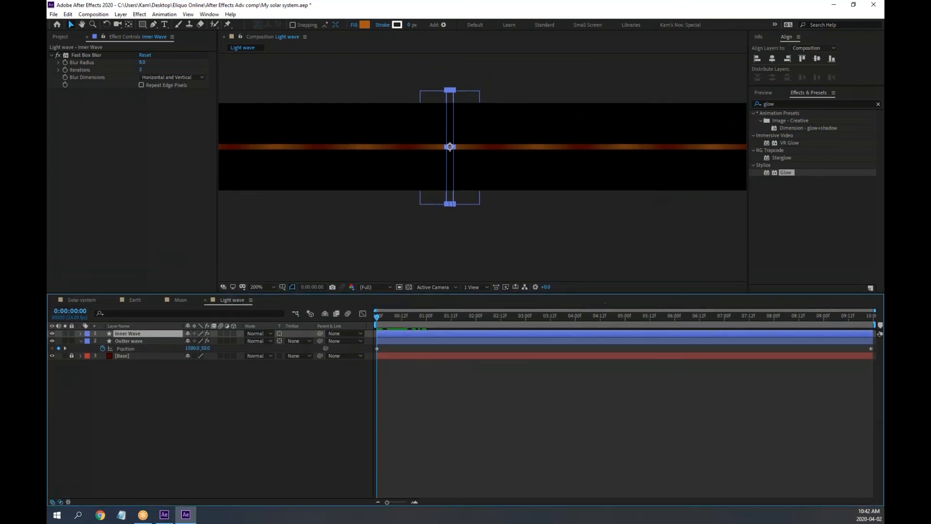
pyautogui.click(272, 245)
pyautogui.press('space')
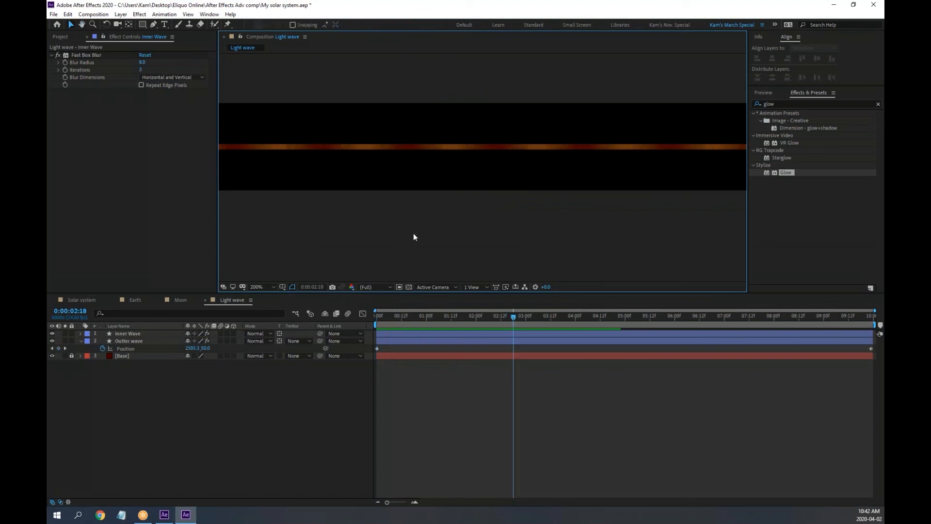
pyautogui.press(',')
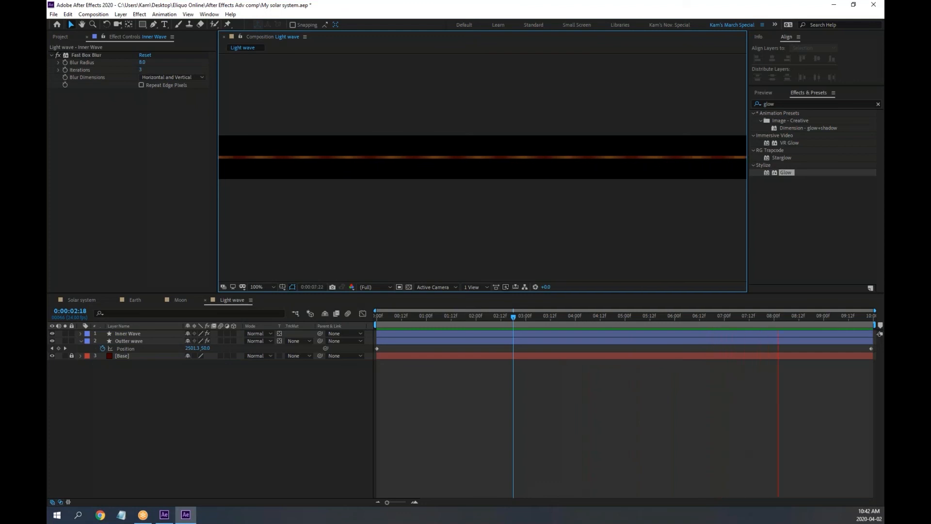
pyautogui.press('space')
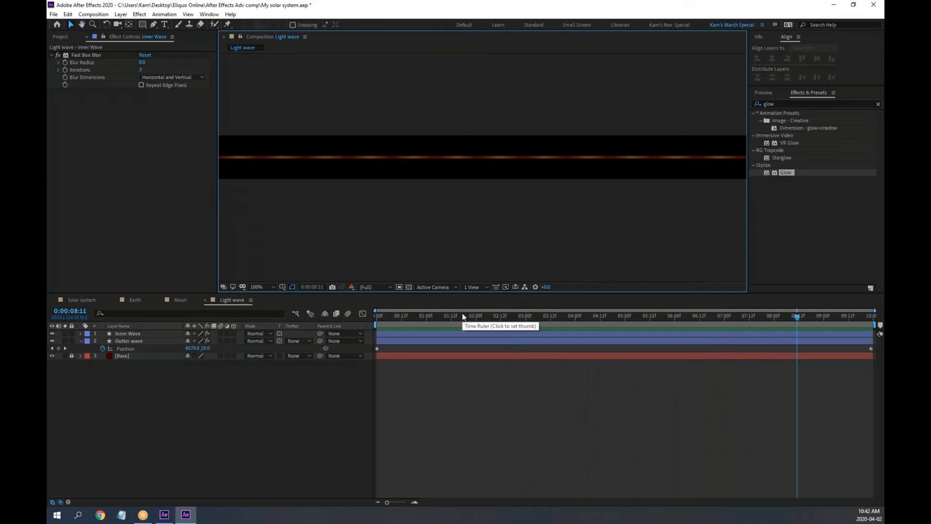
pyautogui.press('Home')
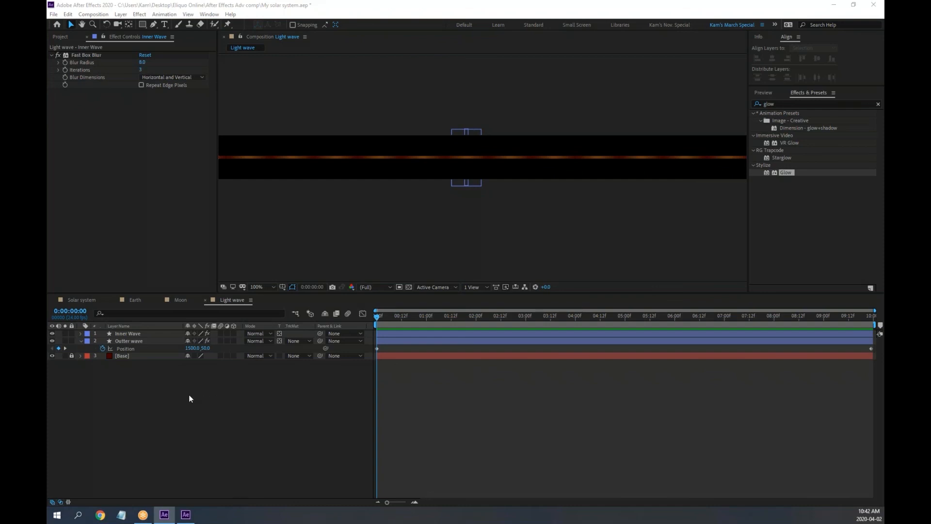
# Step: Create a bright blue solid named Mr Wave at the composition's size
pyautogui.rightClick(191, 418)
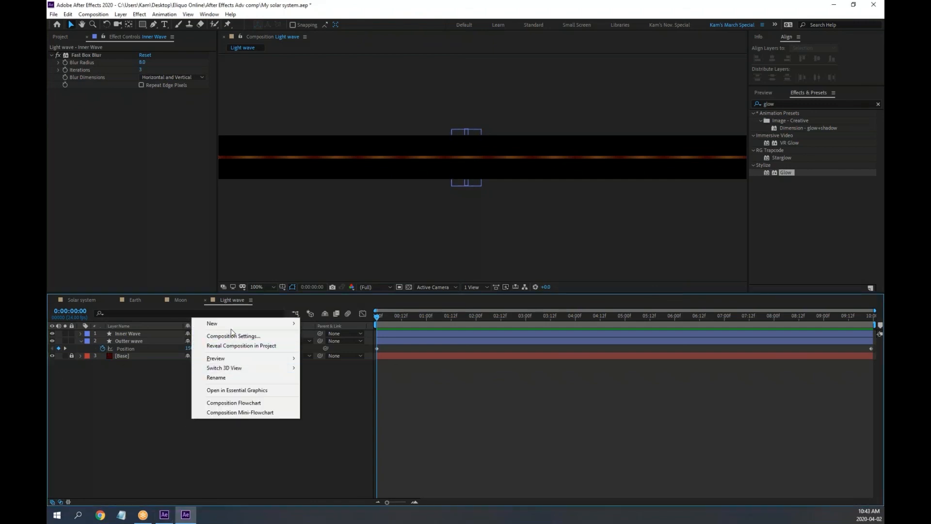
pyautogui.moveTo(231, 325)
pyautogui.click(343, 345)
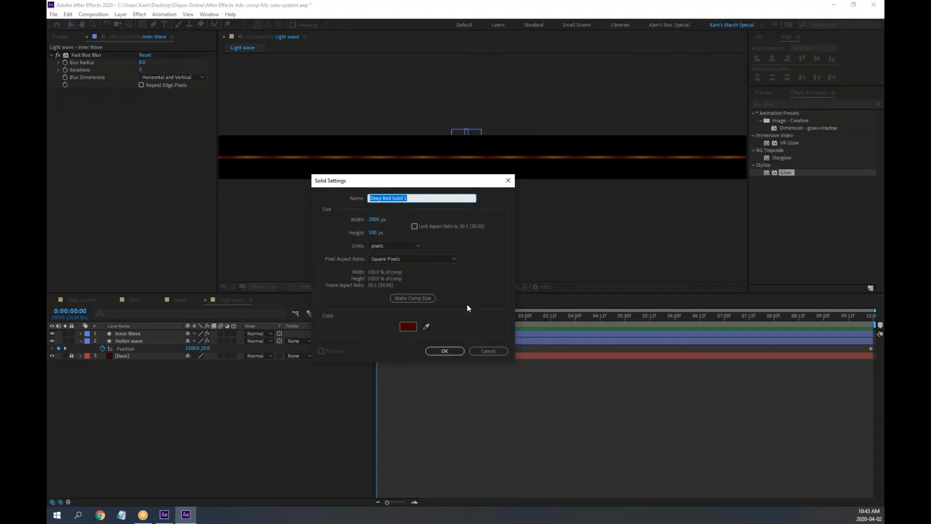
pyautogui.write('Mr Wave')
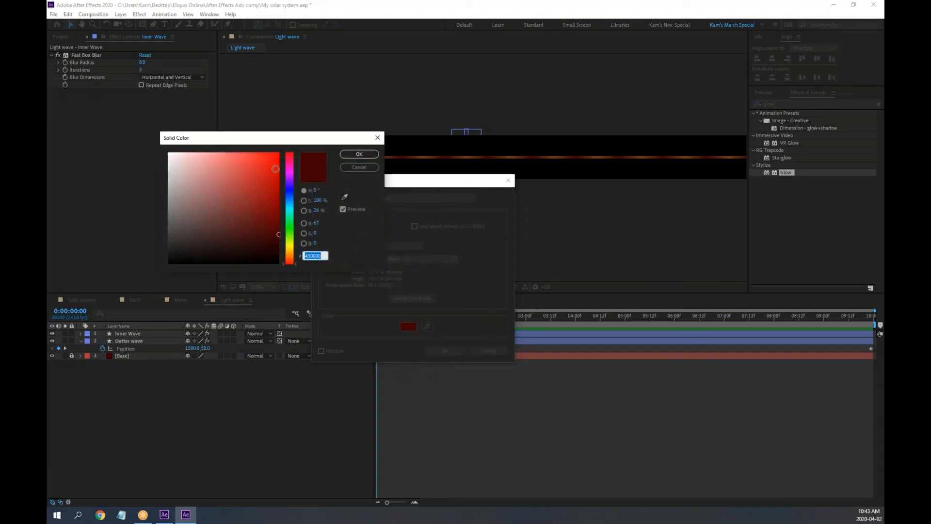
pyautogui.click(289, 203)
pyautogui.click(271, 155)
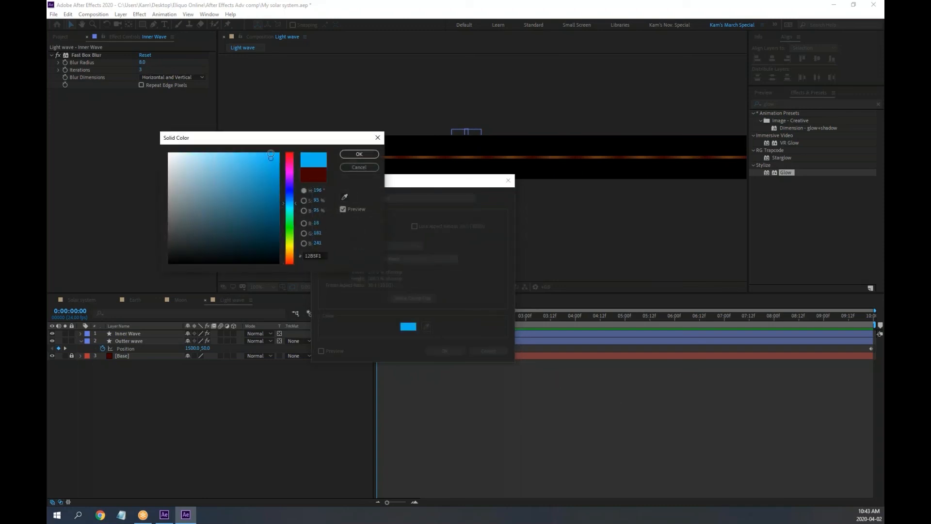
pyautogui.click(359, 154)
pyautogui.click(451, 352)
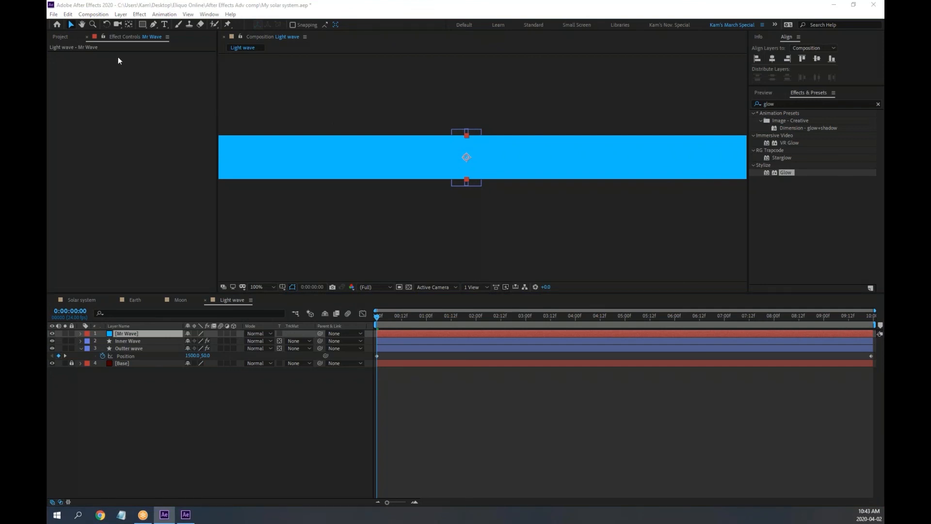
# Step: Apply the Wave Warp distortion to the Mr Wave solid and preview its wavy motion
pyautogui.click(315, 15)
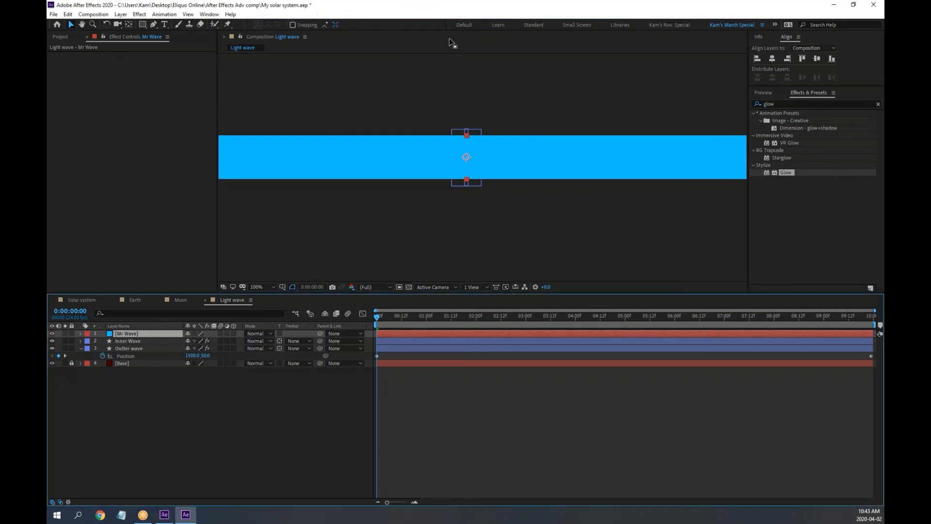
pyautogui.click(140, 15)
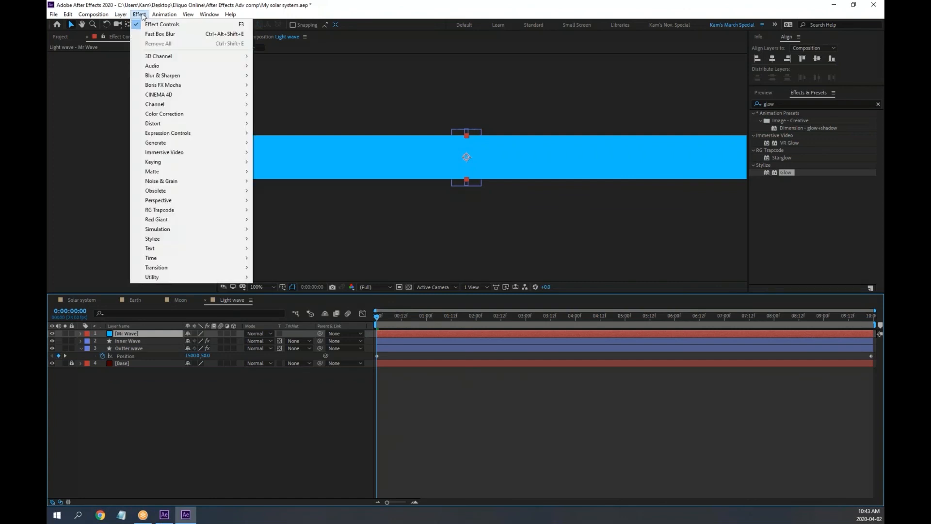
pyautogui.moveTo(165, 127)
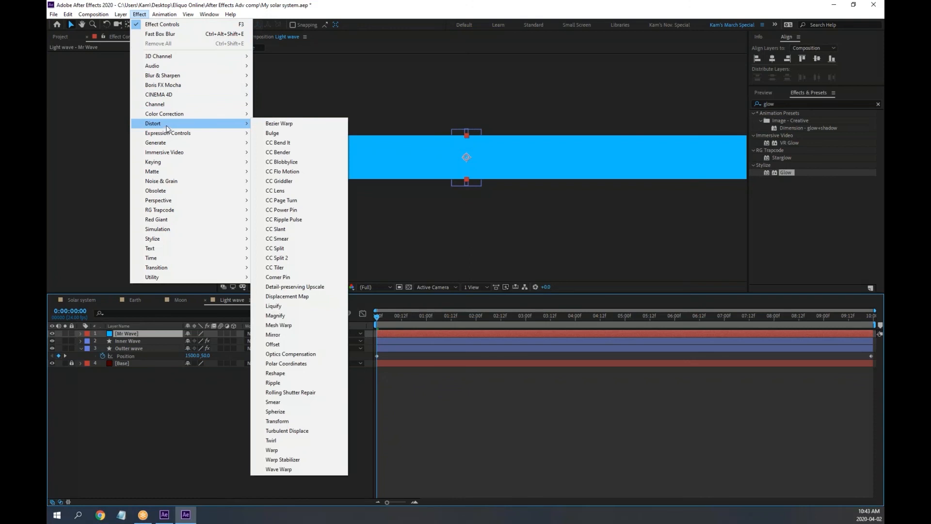
pyautogui.click(290, 470)
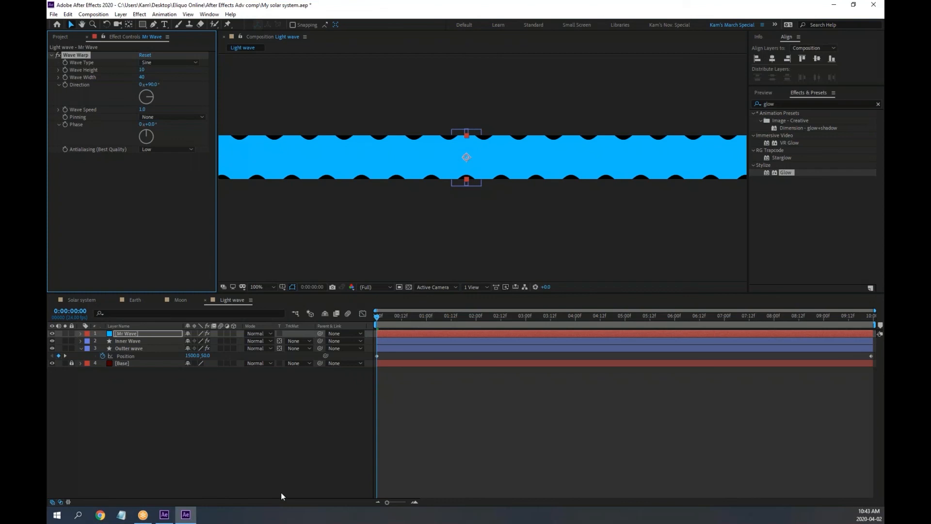
pyautogui.press('space')
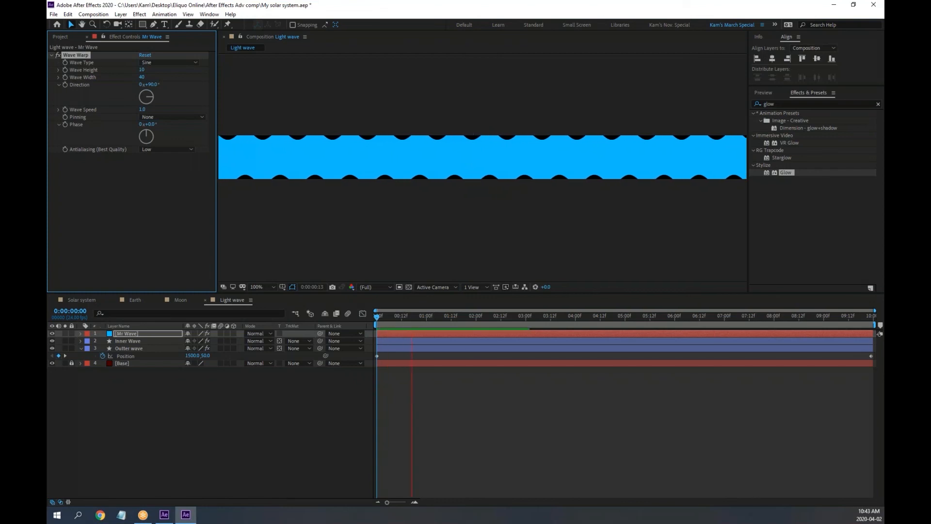
pyautogui.press('space')
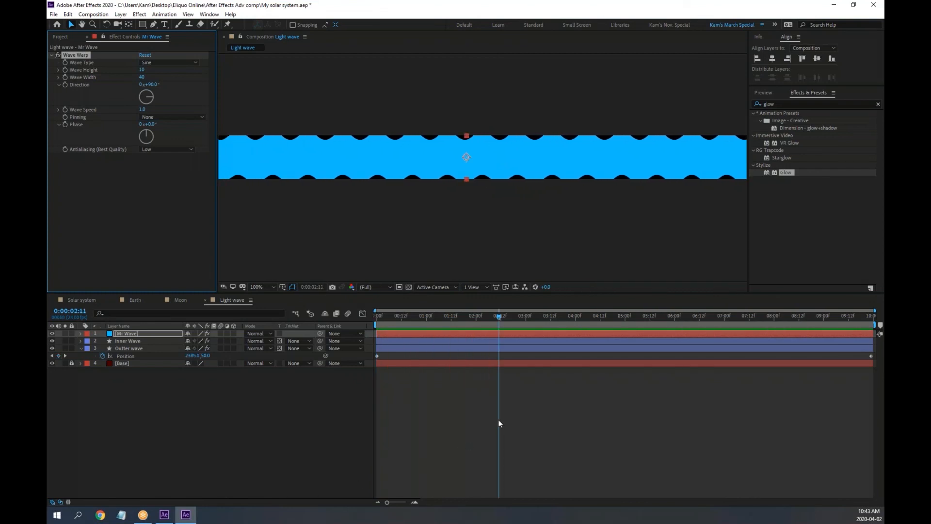
# Step: Return to the first frame and set Mr Wave's Wave Warp height to 9 and width to 35
pyautogui.moveTo(515, 316); pyautogui.dragTo(377, 316)
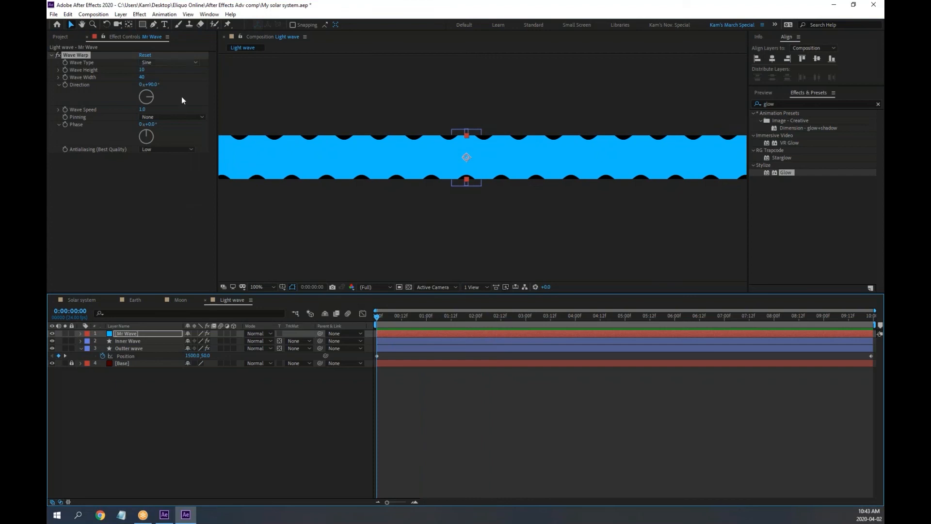
pyautogui.click(145, 71)
pyautogui.write('9')
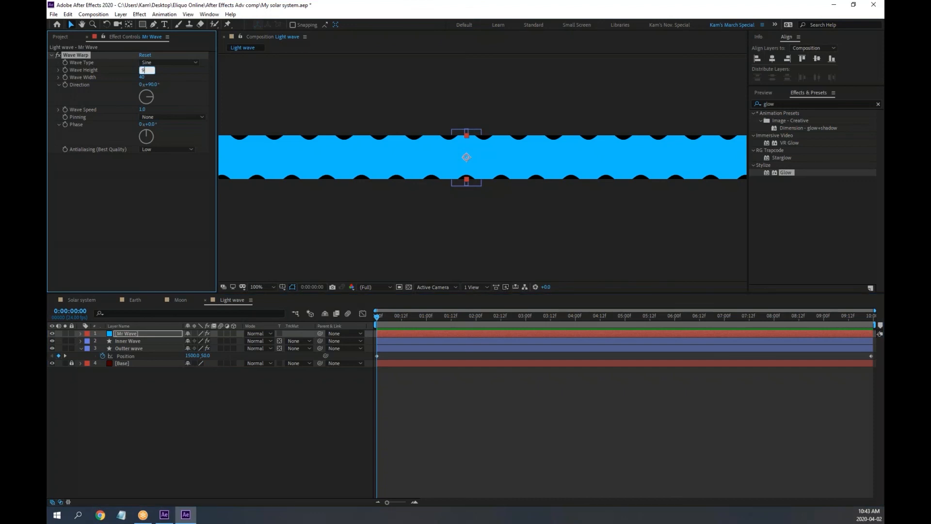
pyautogui.press('Return')
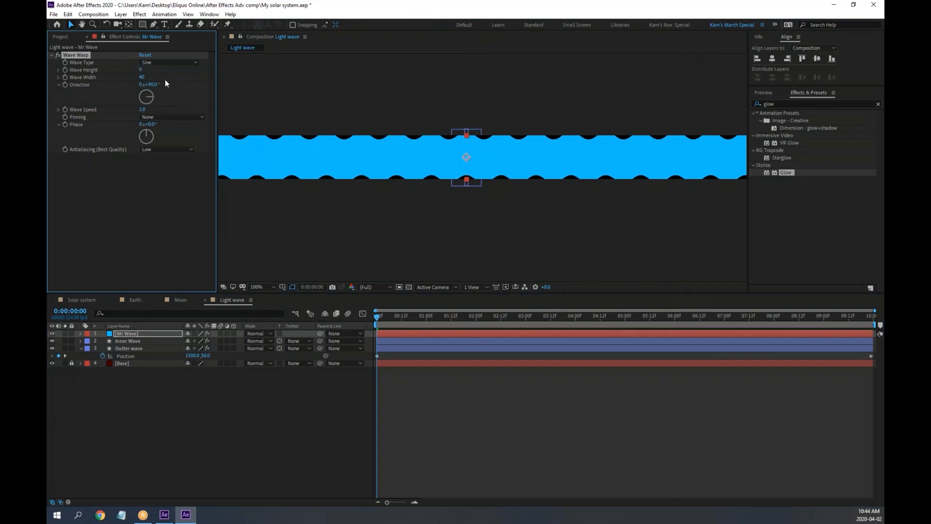
pyautogui.click(143, 78)
pyautogui.write('35')
pyautogui.press('Return')
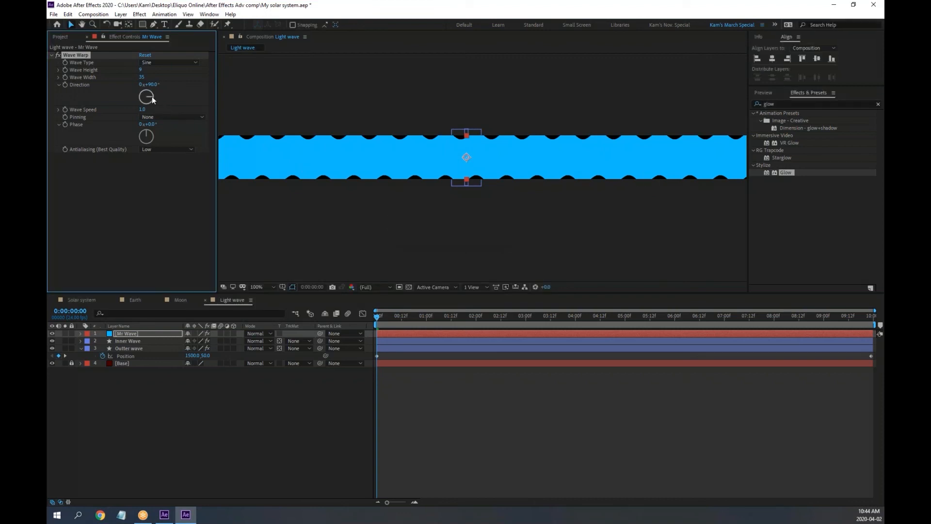
# Step: Set Mr Wave's Wave Warp speed to 2 and preview the moving wave
pyautogui.click(143, 109)
pyautogui.write('2')
pyautogui.press('Return')
pyautogui.press('space')
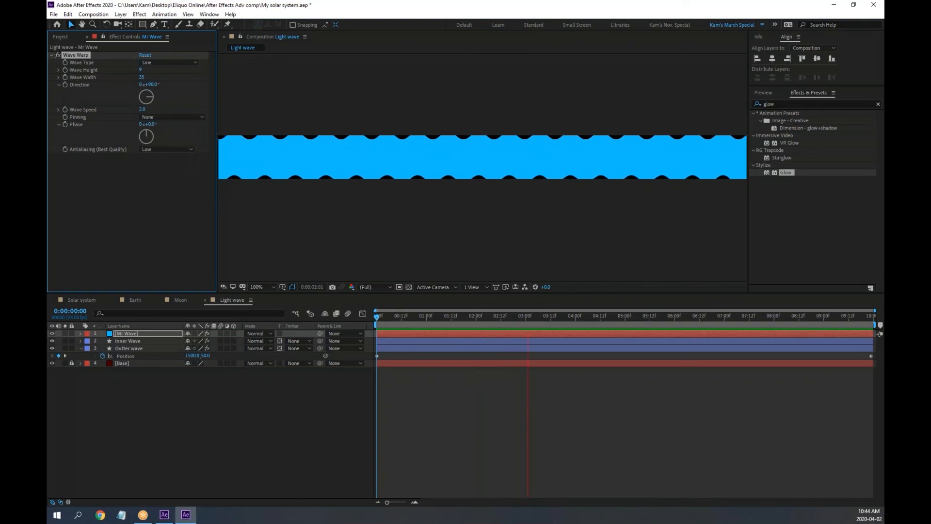
pyautogui.press('space')
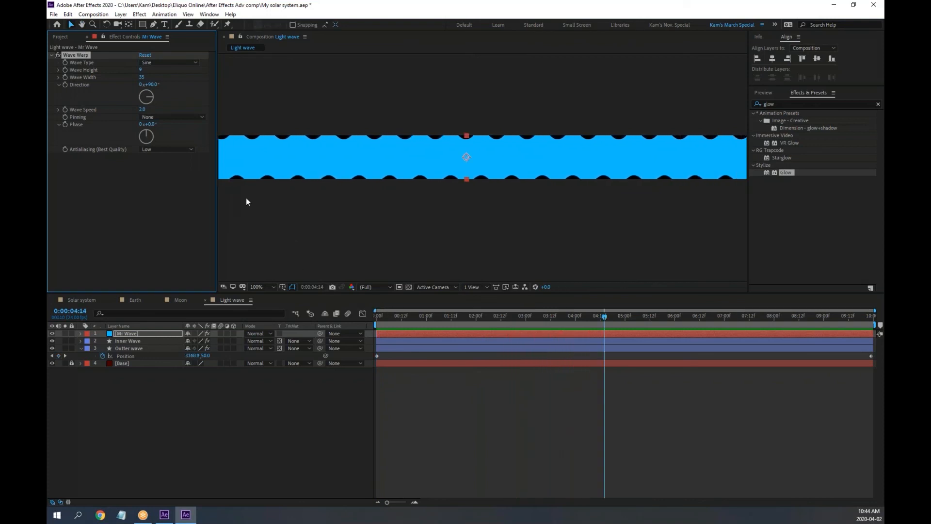
pyautogui.click(156, 149)
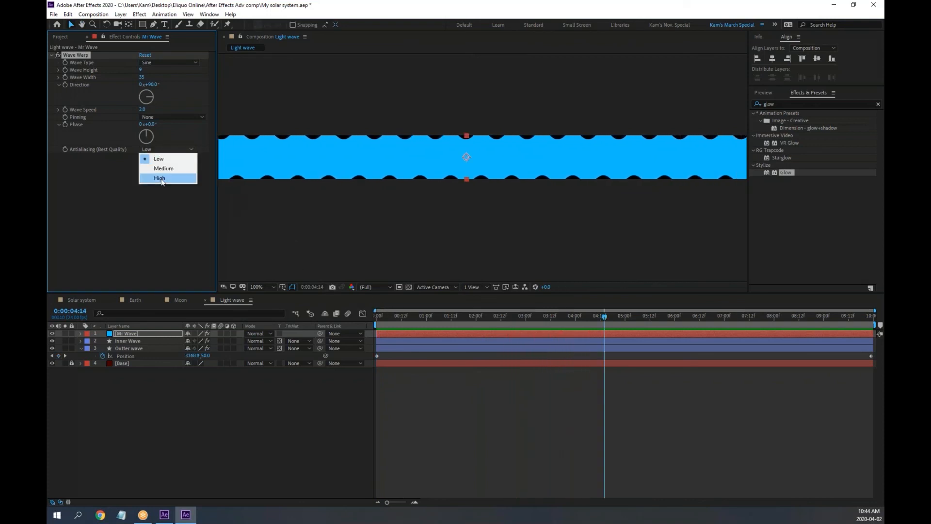
pyautogui.click(115, 178)
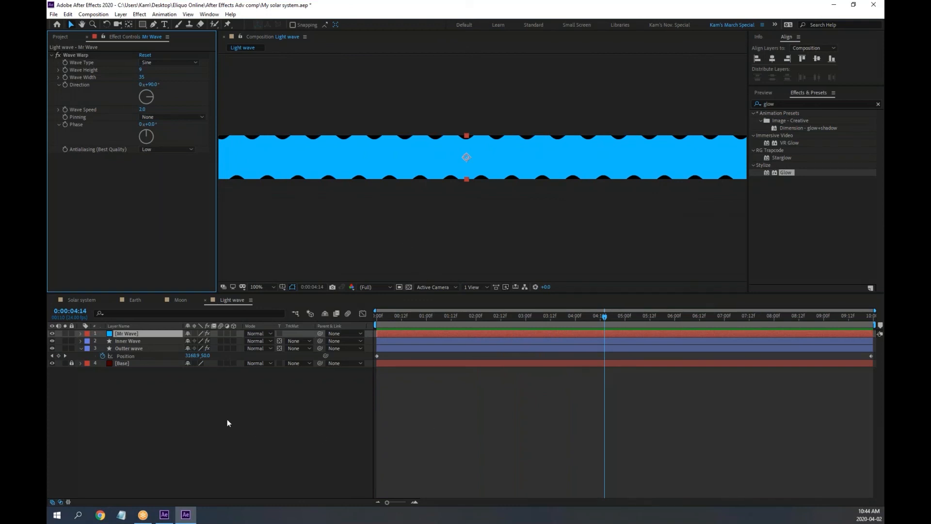
# Step: Turn the Mr Wave solid into an adjustment layer so its Wave Warp distorts the layers below
pyautogui.click(227, 334)
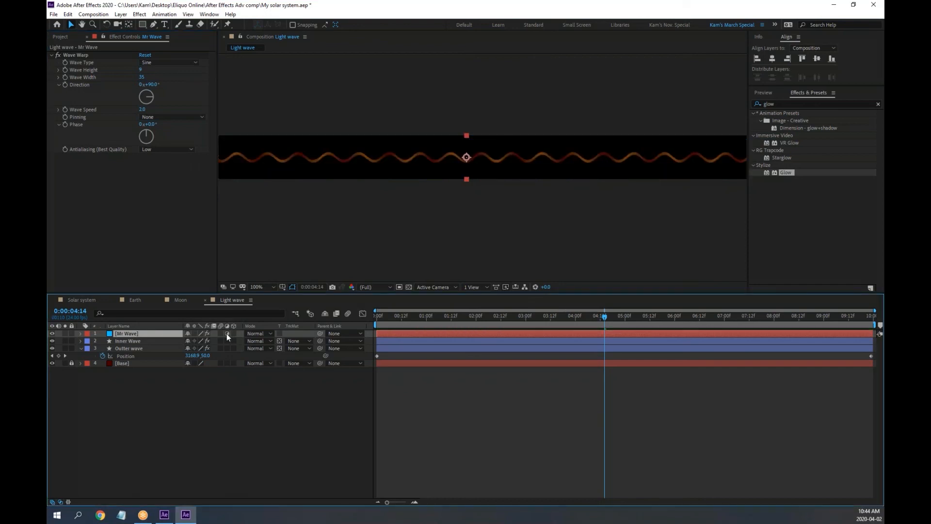
pyautogui.click(227, 334)
pyautogui.click(226, 333)
pyautogui.click(225, 333)
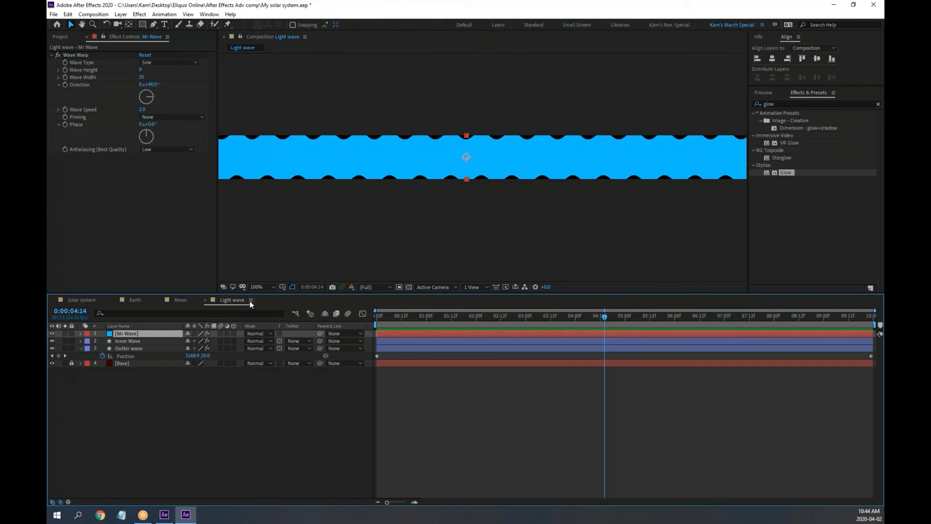
pyautogui.click(226, 333)
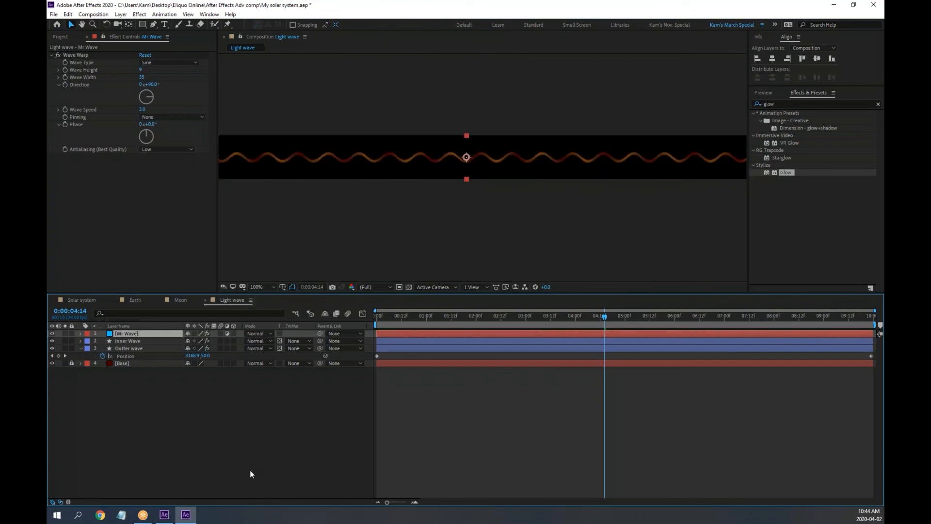
# Step: Play the Light wave animation from the first frame and inspect the wavy strip both close up and at 100%
pyautogui.moveTo(463, 317); pyautogui.dragTo(377, 316)
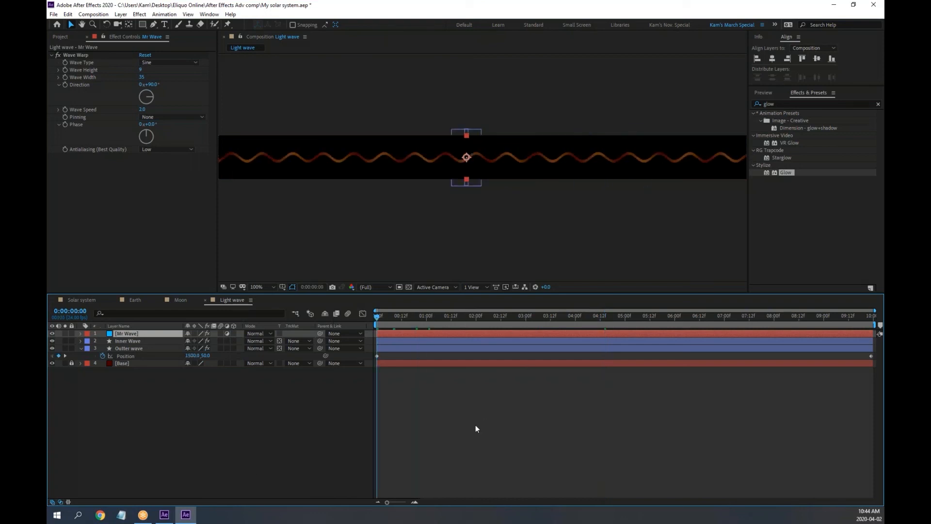
pyautogui.press('space')
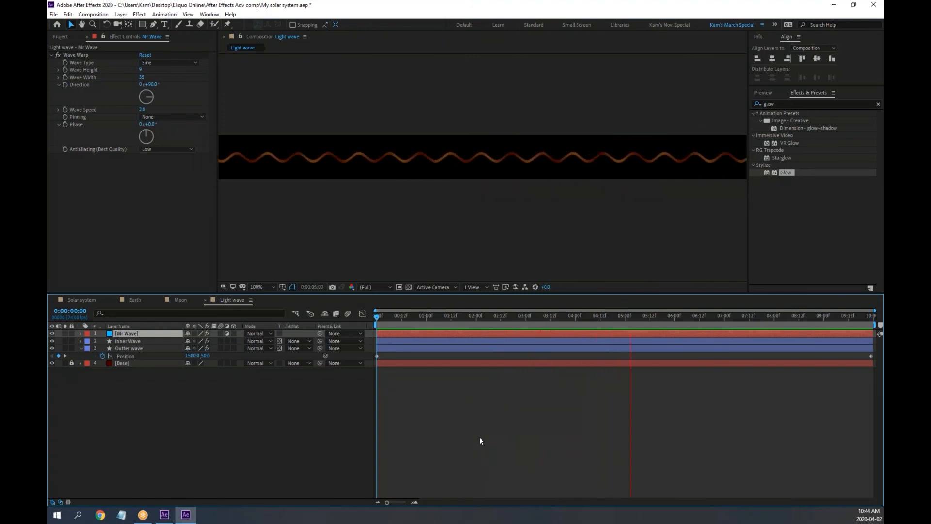
pyautogui.press('space')
pyautogui.scroll(4, 335, 167)
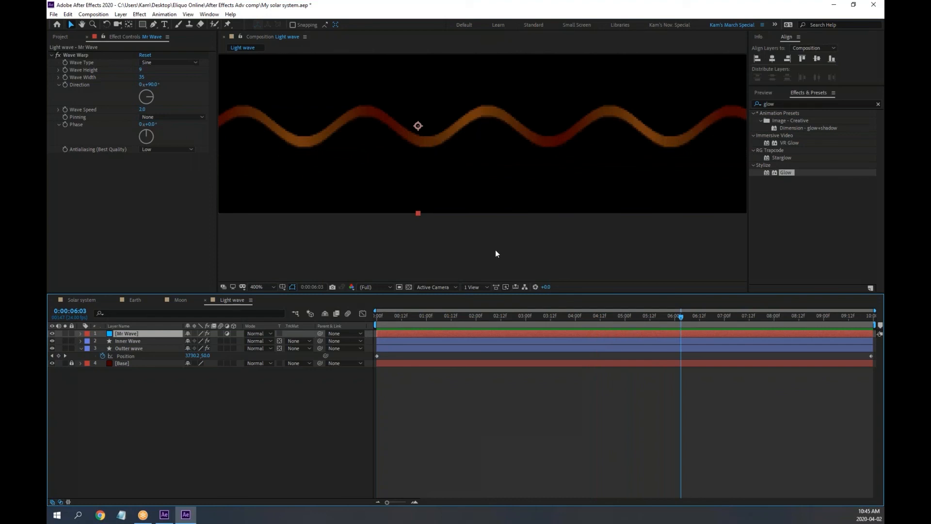
pyautogui.press('space')
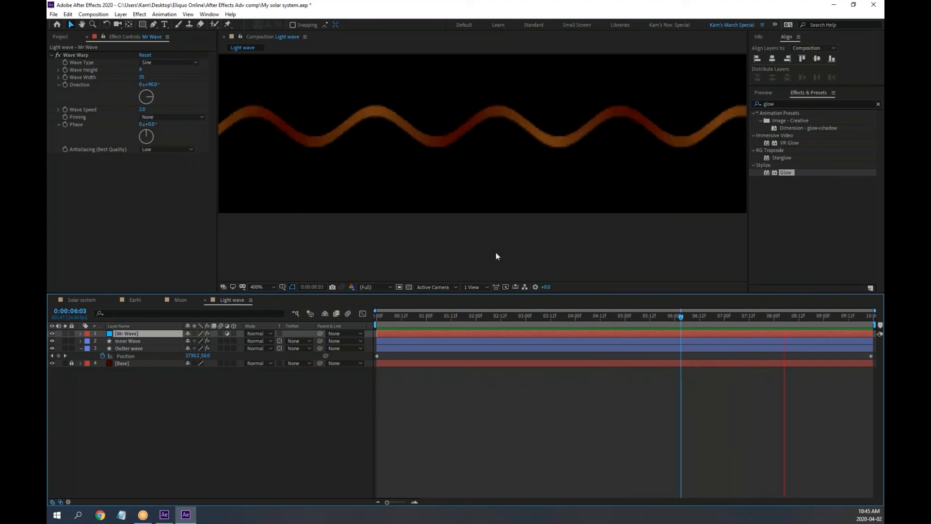
pyautogui.press('space')
pyautogui.scroll(-4, 528, 158)
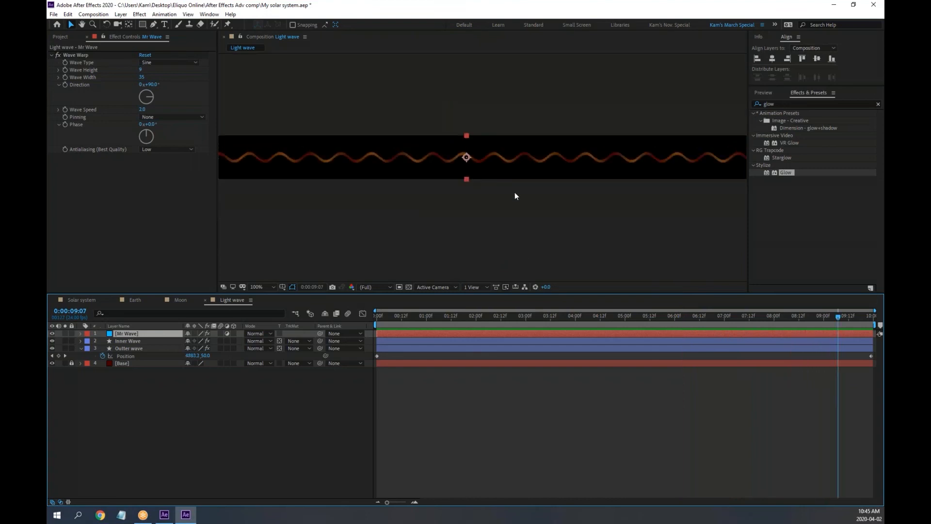
pyautogui.press('space')
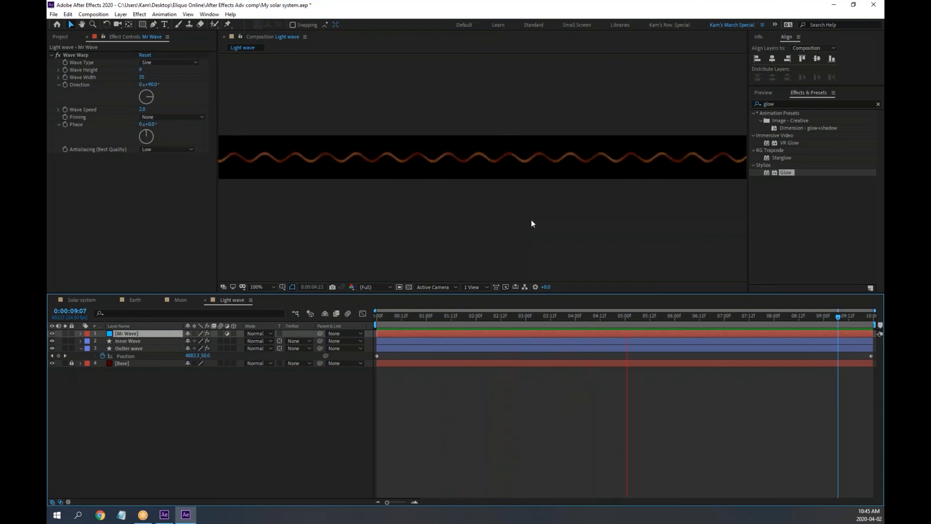
pyautogui.press('space')
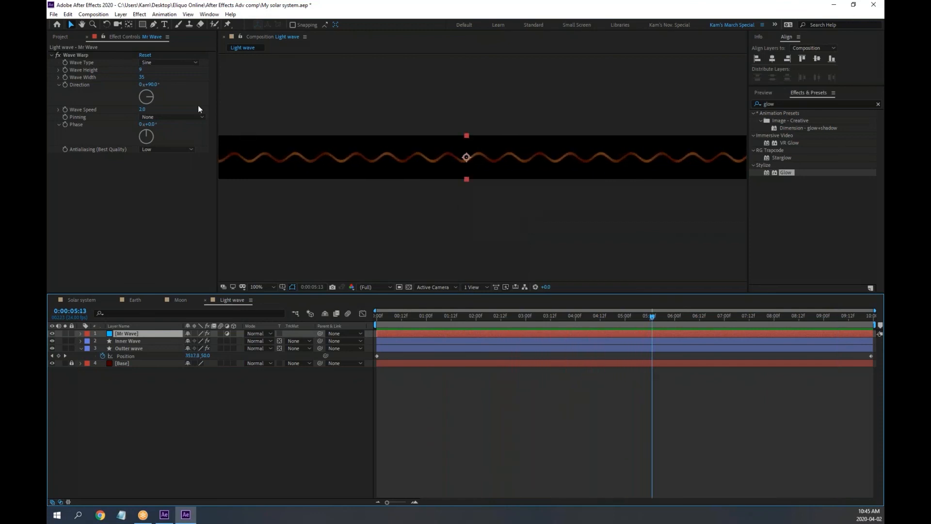
# Step: Try a Wave Warp speed of 3 on Mr Wave and preview the motion
pyautogui.click(143, 111)
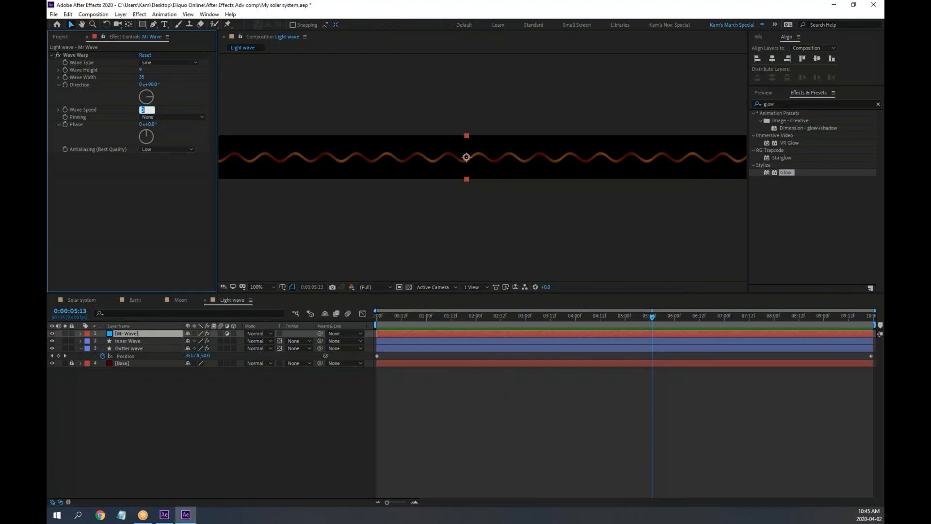
pyautogui.write('3')
pyautogui.press('Return')
pyautogui.press('space')
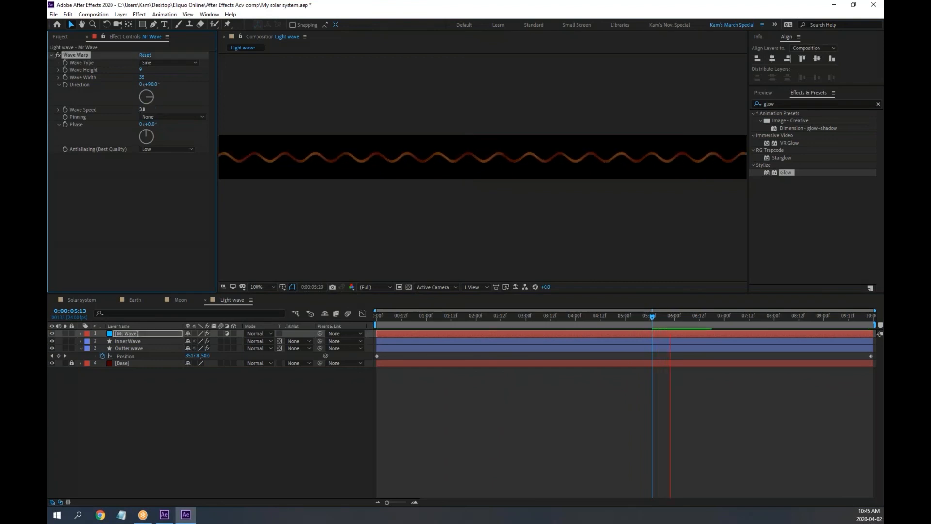
pyautogui.press('space')
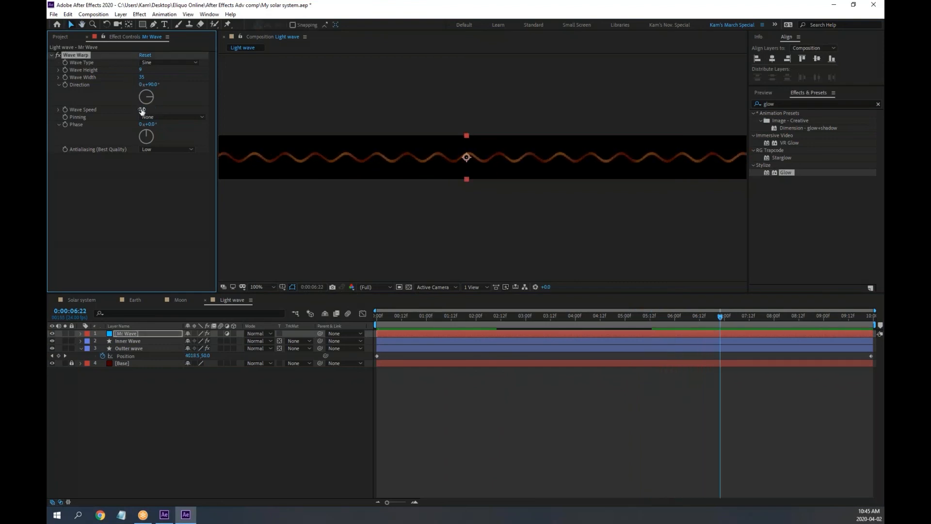
# Step: Try a Wave Warp speed of 6.4 on Mr Wave and play the animation to judge it
pyautogui.moveTo(142, 111); pyautogui.dragTo(324, 150)
pyautogui.press('space')
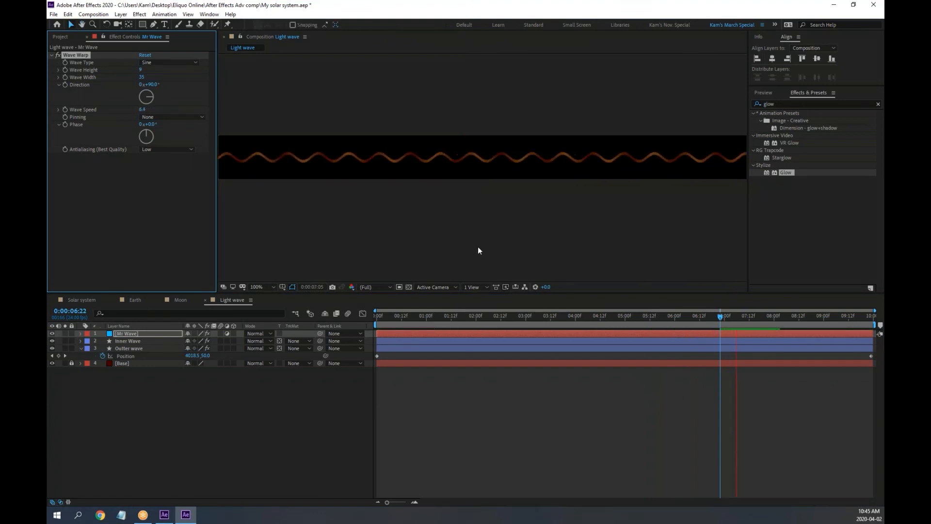
pyautogui.press('space')
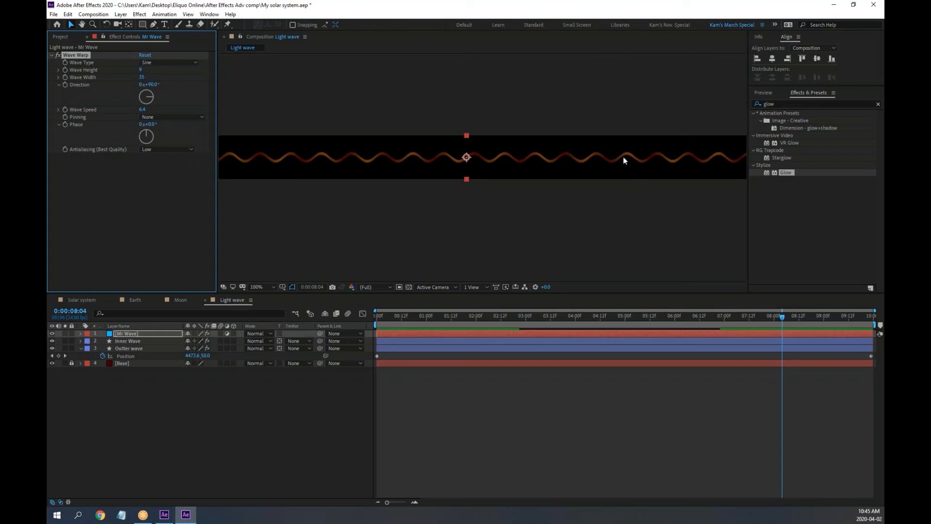
pyautogui.press('space')
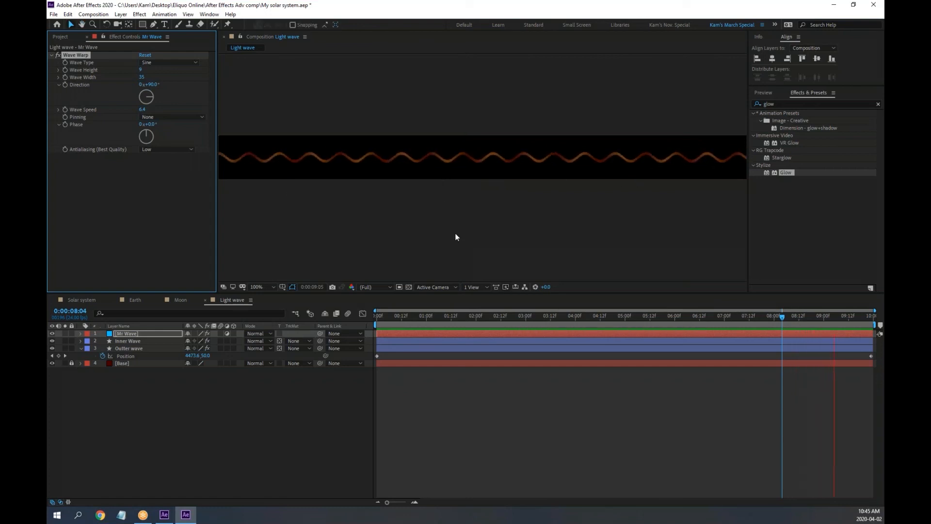
pyautogui.press('space')
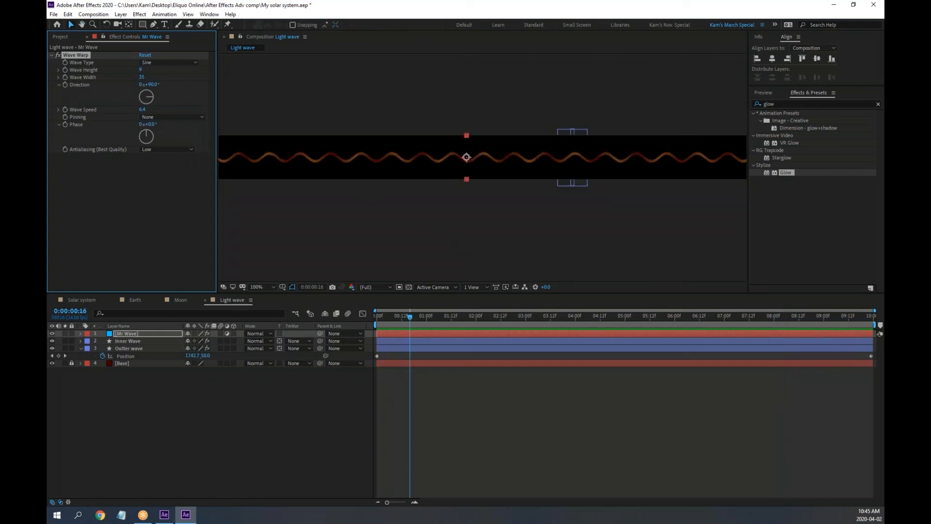
# Step: Lower Mr Wave's Wave Warp speed back to 2 and preview the result
pyautogui.moveTo(142, 111); pyautogui.dragTo(133, 109)
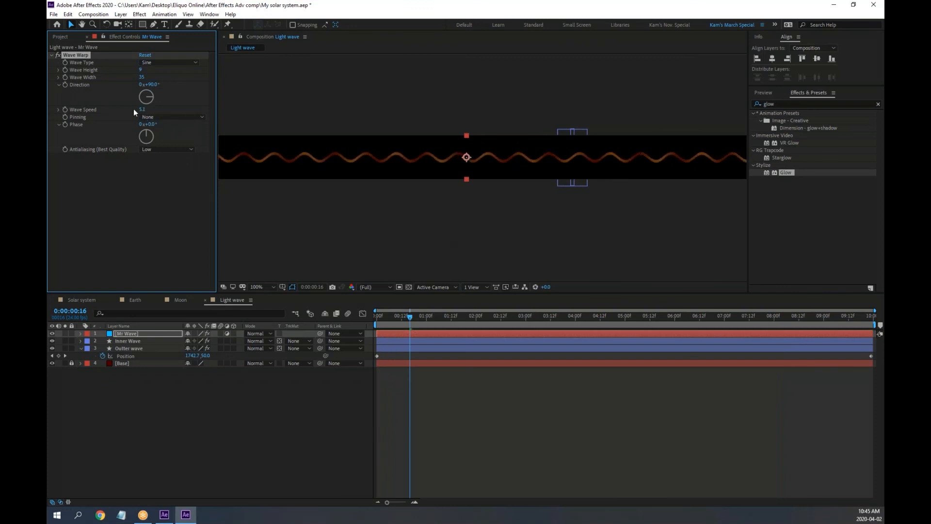
pyautogui.click(141, 109)
pyautogui.write('2')
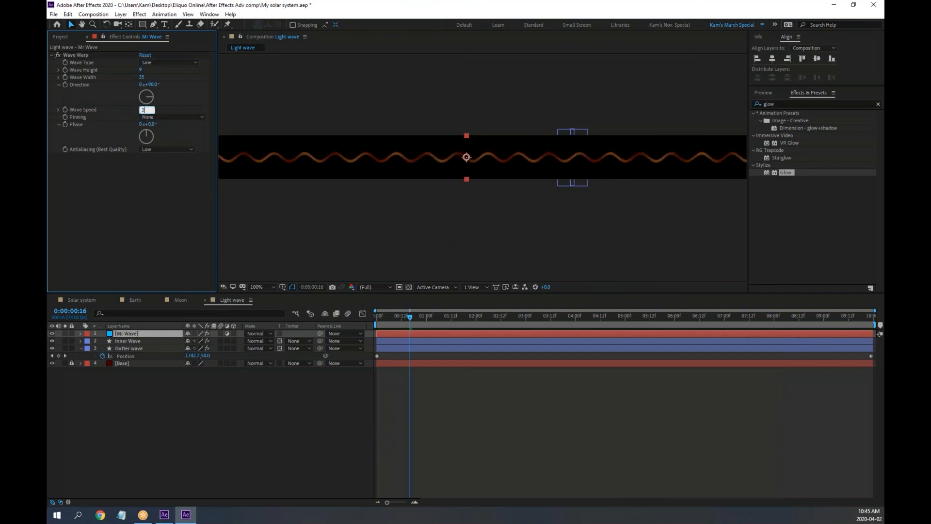
pyautogui.press('Return')
pyautogui.press('space')
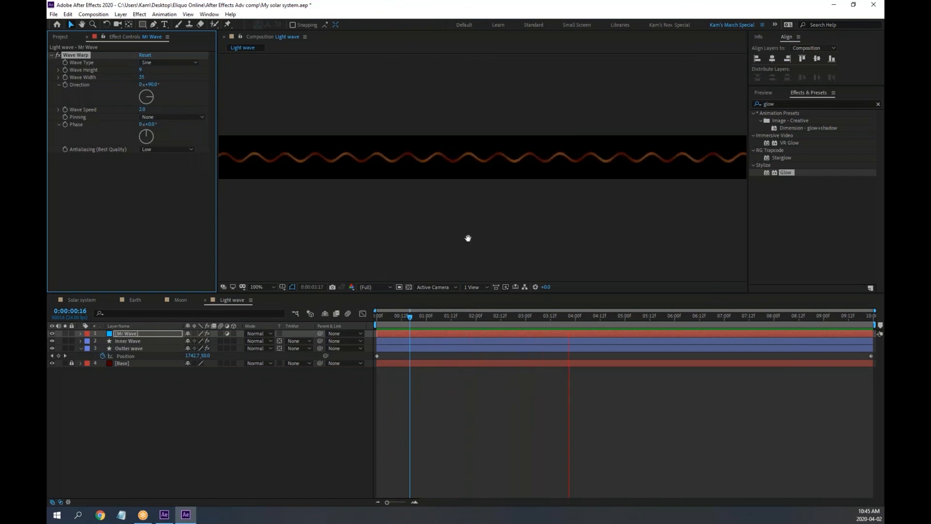
pyautogui.press('space')
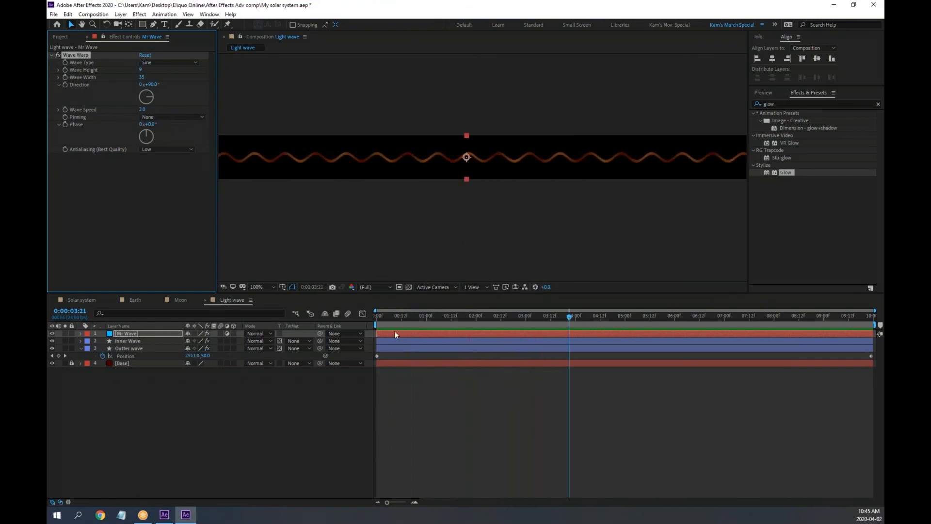
# Step: Collapse the Outter wave layer's properties, deselect all layers, and preview the Light wave strip at 50% magnification
pyautogui.click(80, 348)
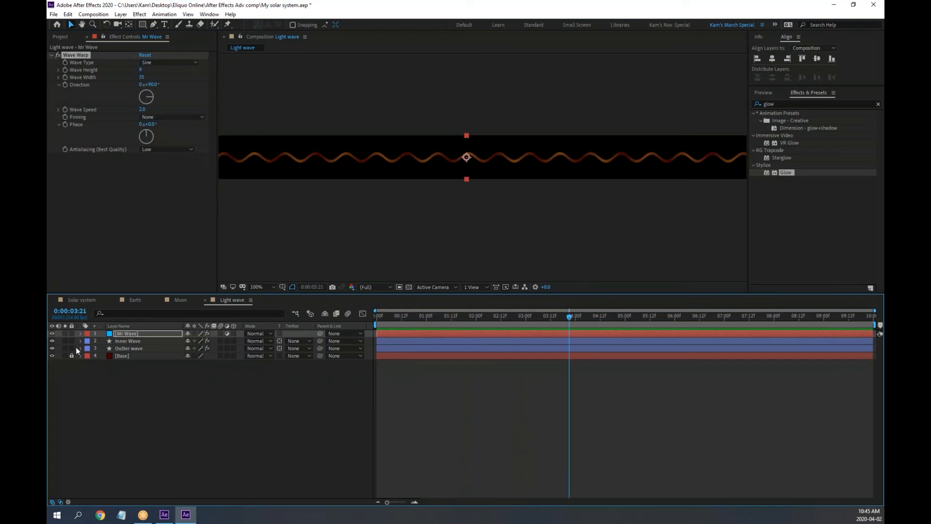
pyautogui.click(164, 514)
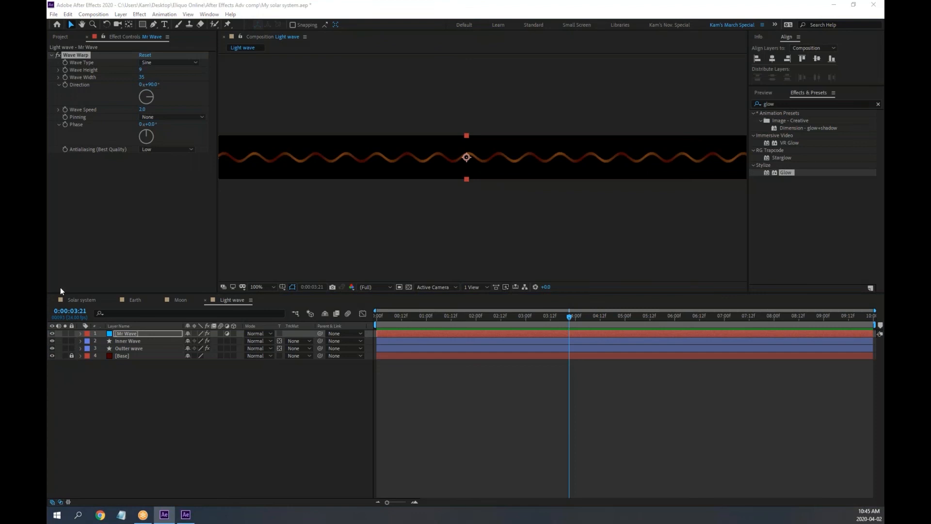
pyautogui.scroll(-2, 482, 216)
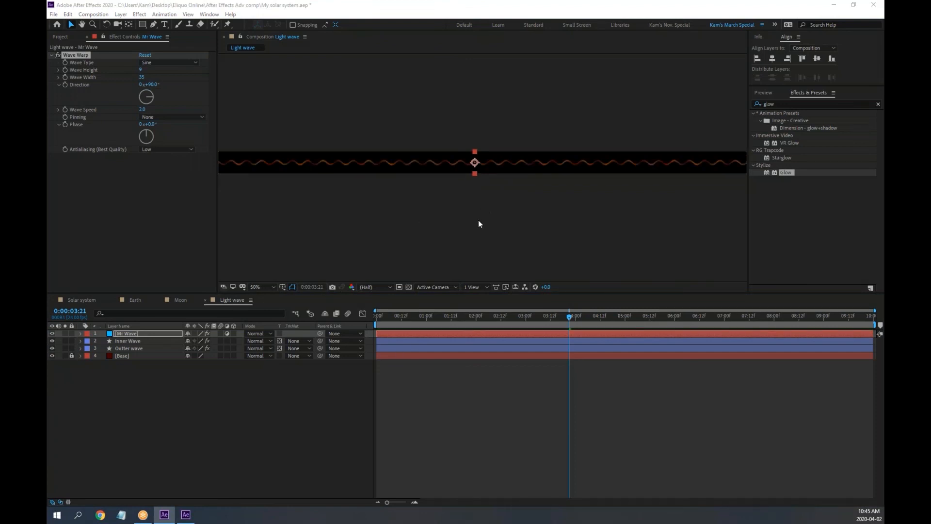
pyautogui.click(483, 232)
pyautogui.press('space')
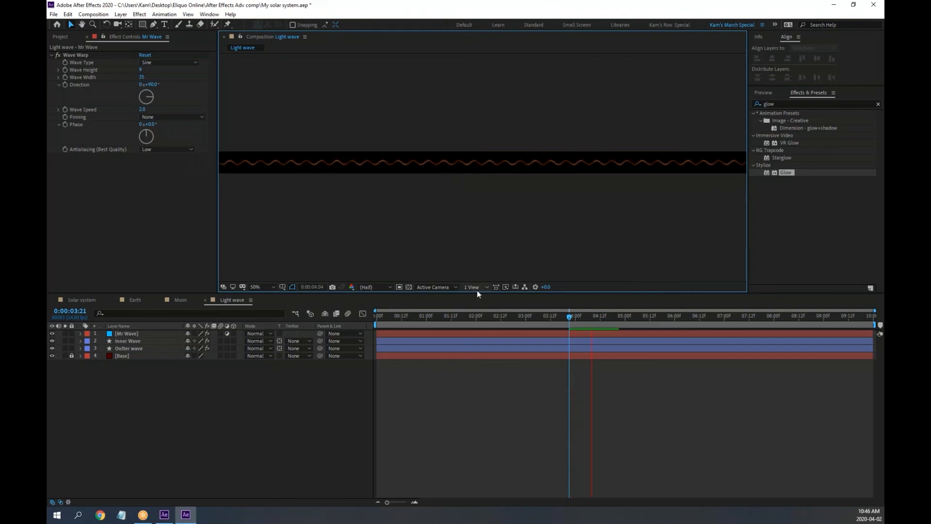
pyautogui.press('space')
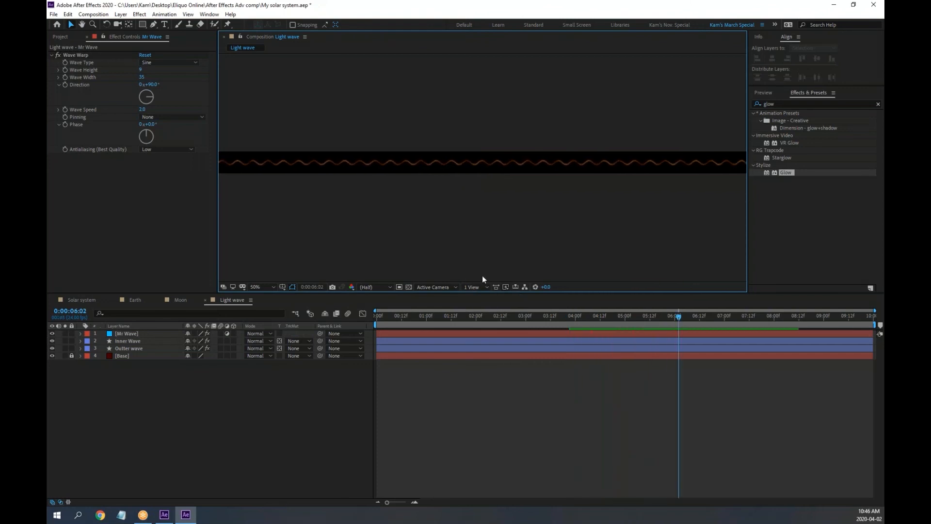
# Step: Open the Earth composition
pyautogui.click(368, 313)
pyautogui.click(135, 300)
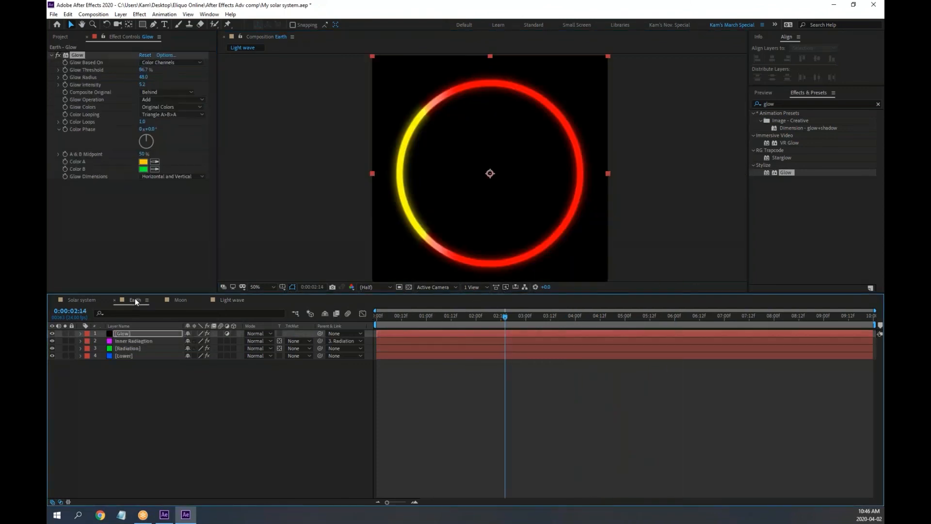
# Step: Preview the Earth composition from its first frame, then review the Moon composition and play back Light wave from near its start
pyautogui.press('Home')
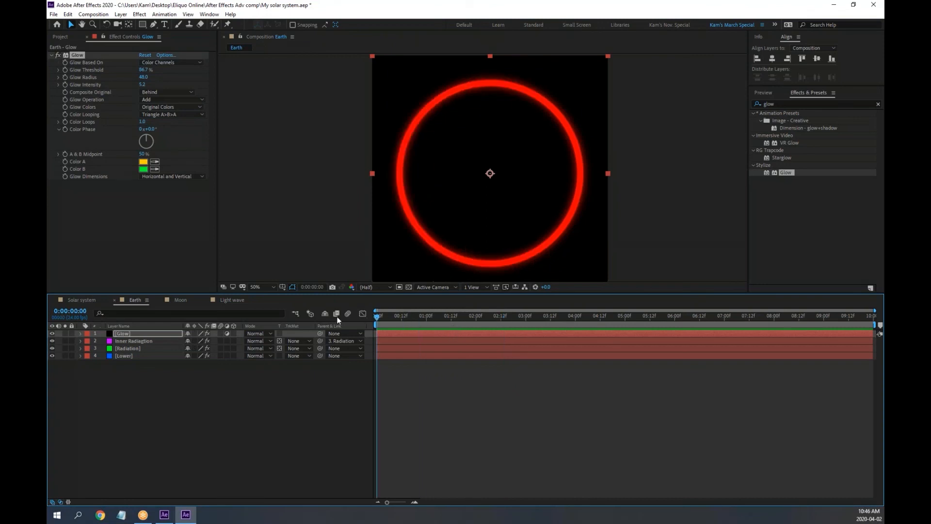
pyautogui.press('space')
pyautogui.press('space')
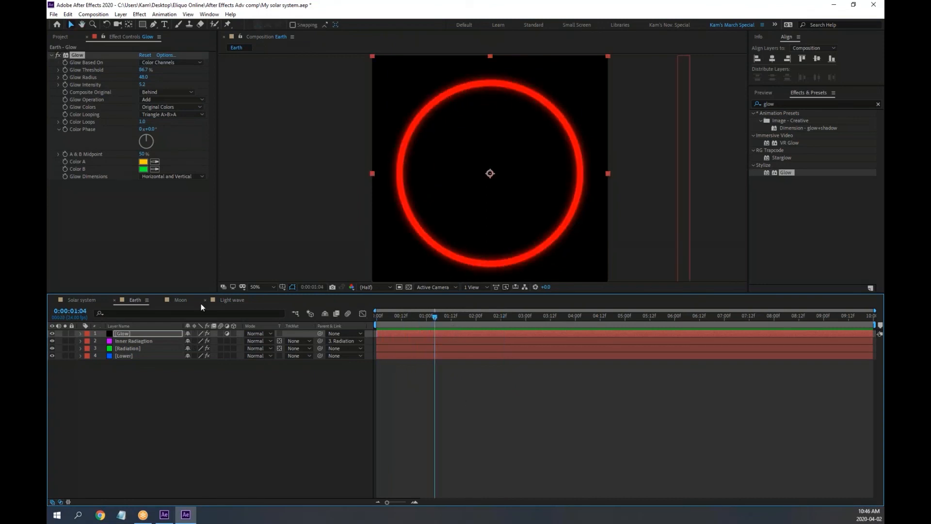
pyautogui.click(181, 299)
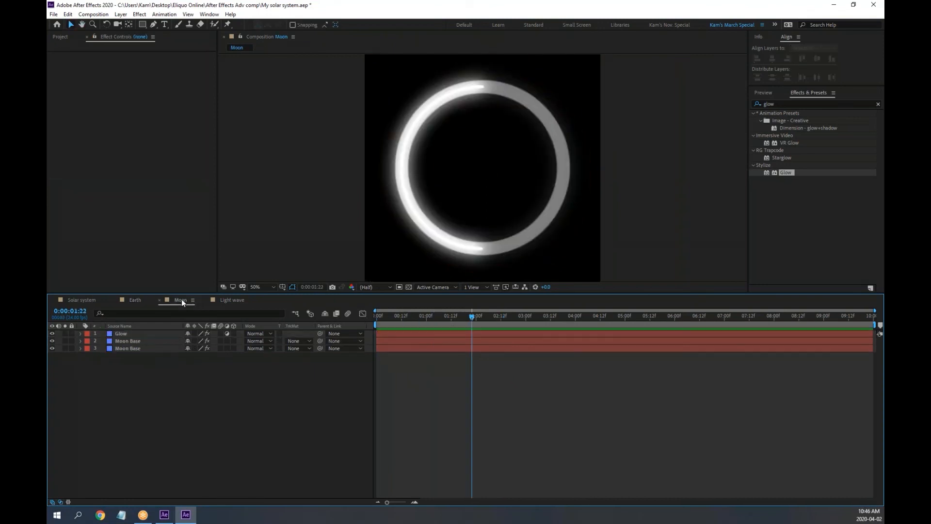
pyautogui.click(229, 301)
pyautogui.moveTo(393, 313); pyautogui.dragTo(362, 316)
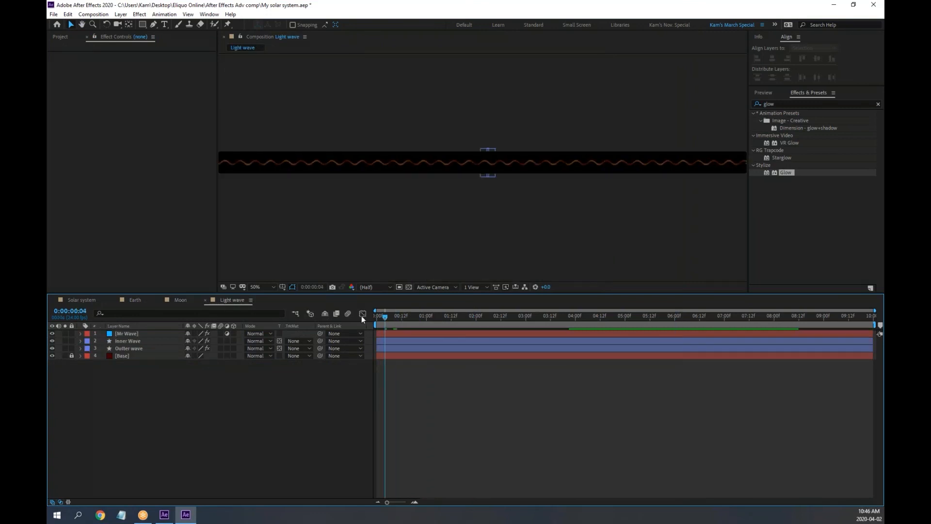
pyautogui.press('space')
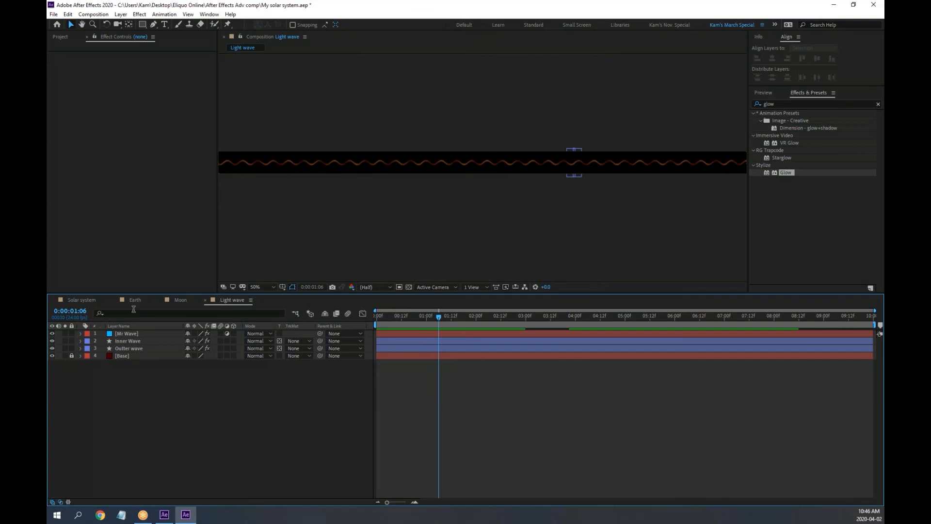
# Step: Open the Solar system composition and create a new project folder named Comp
pyautogui.click(80, 299)
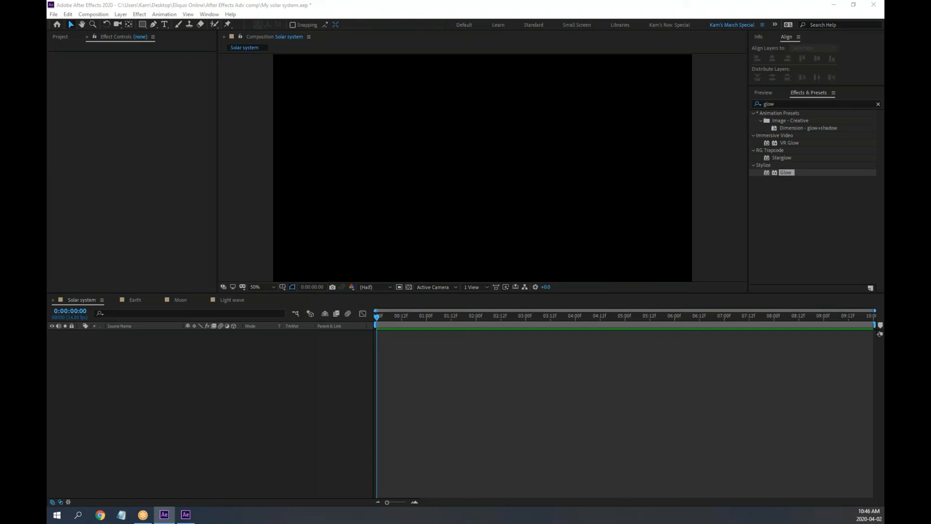
pyautogui.click(68, 40)
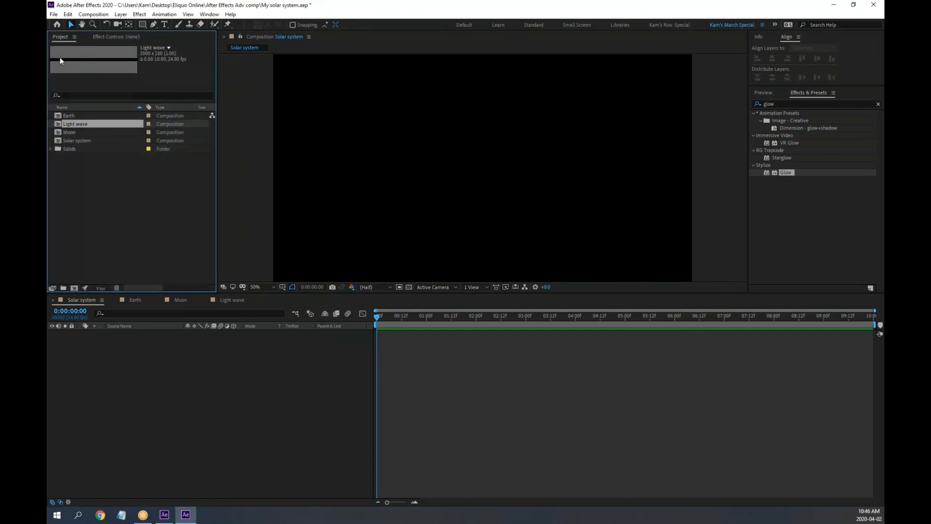
pyautogui.rightClick(82, 197)
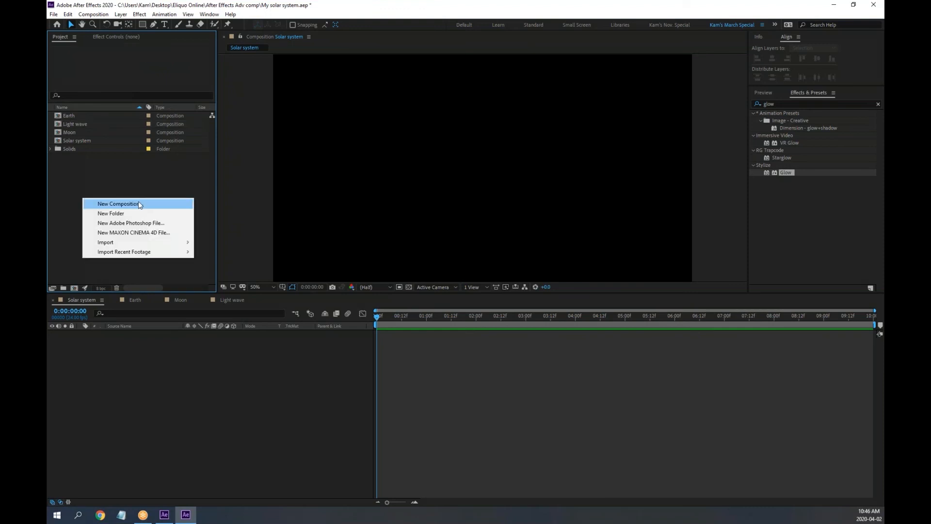
pyautogui.click(124, 212)
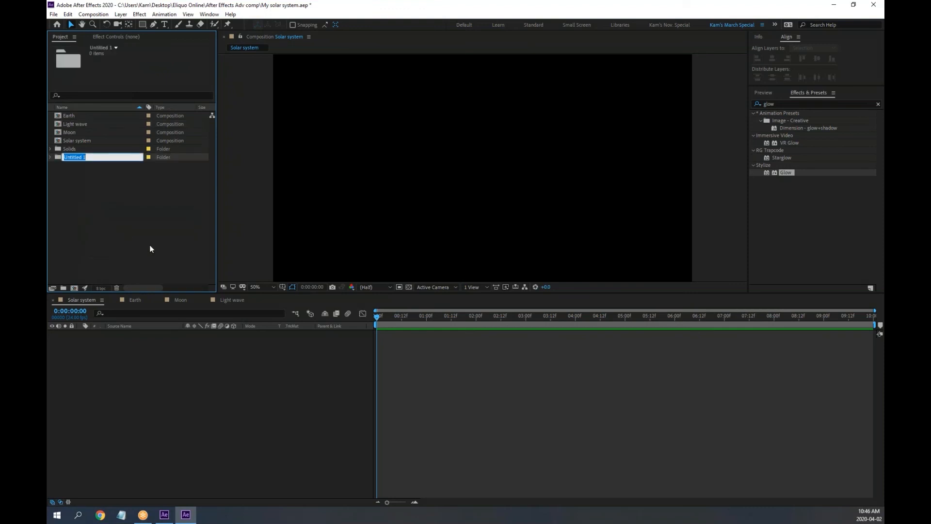
pyautogui.write('Comp')
pyautogui.press('Return')
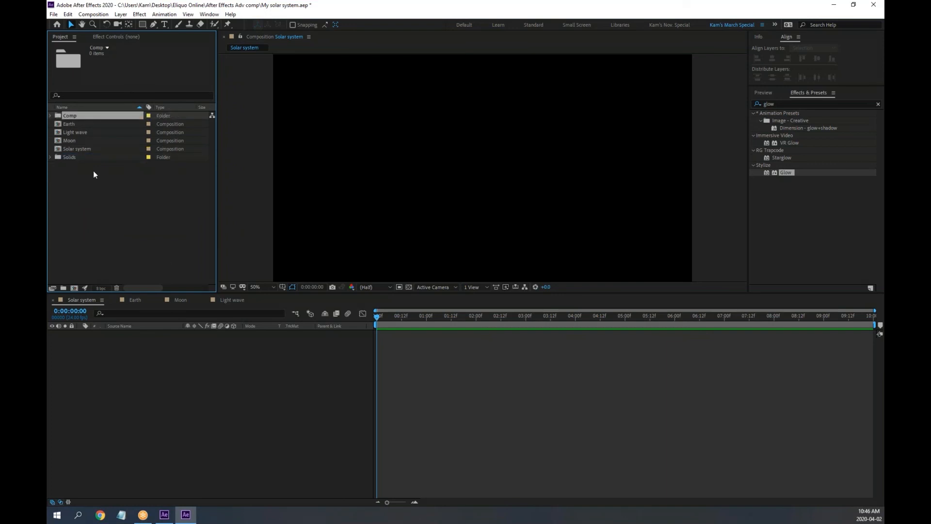
# Step: Move the Earth, Light wave, Moon and Solar system compositions into the Comp folder
pyautogui.click(60, 149)
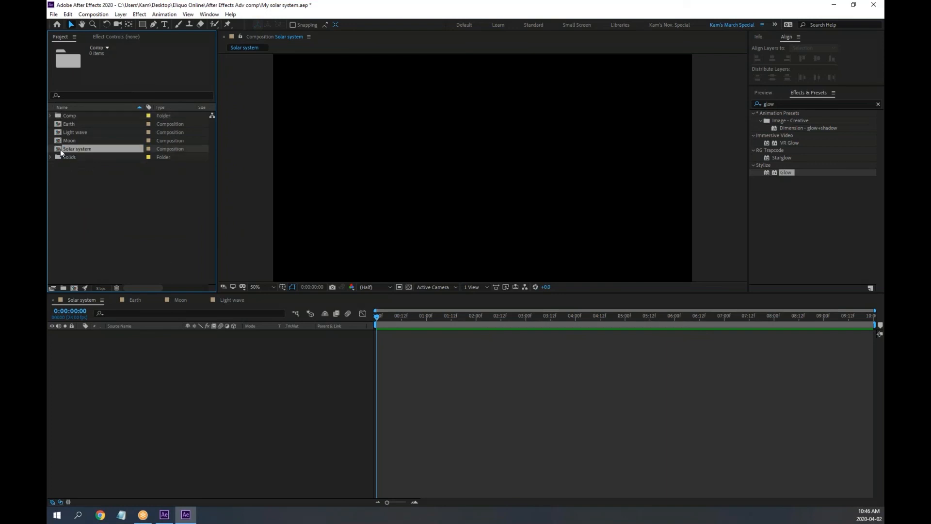
pyautogui.keyDown('shift'); pyautogui.click(59, 124); pyautogui.keyUp('shift')
pyautogui.moveTo(51, 123); pyautogui.dragTo(63, 116)
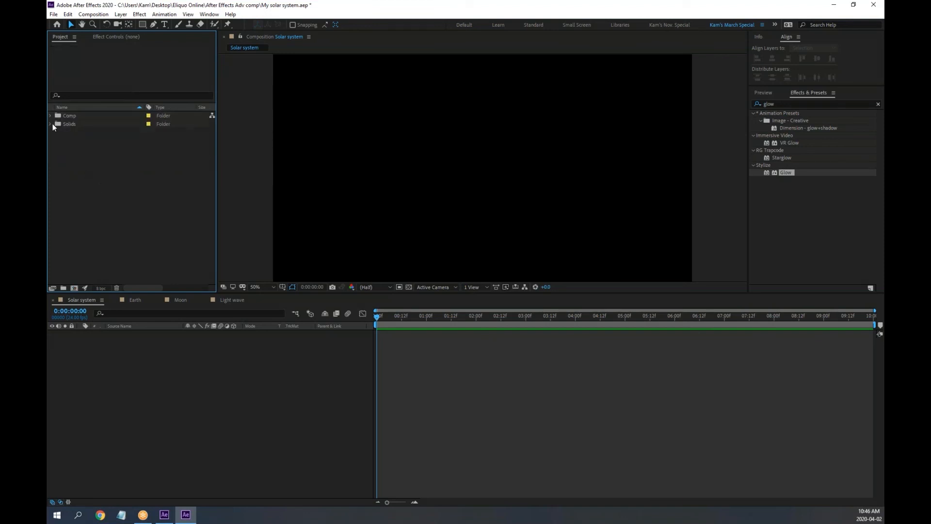
# Step: Delete the Adjustment Layer 1 solid from the Solids folder, and collapse the folder
pyautogui.click(51, 124)
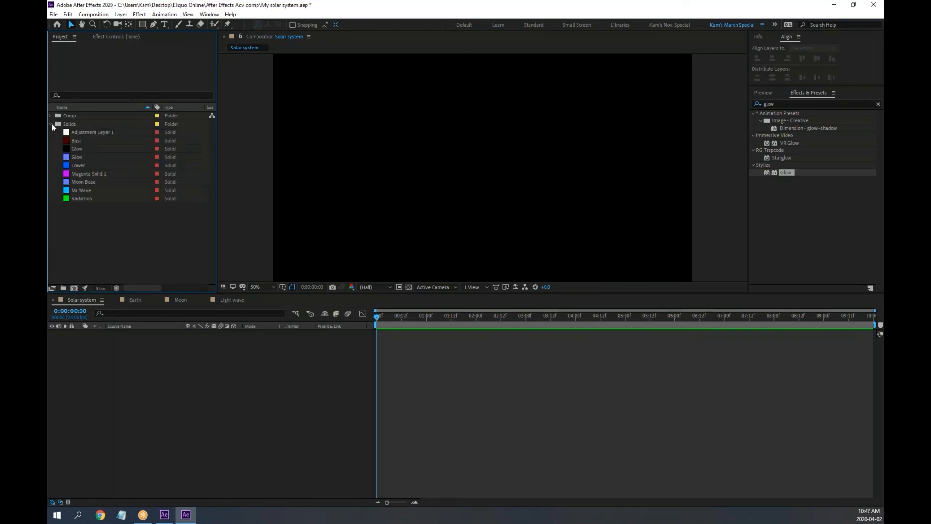
pyautogui.click(97, 132)
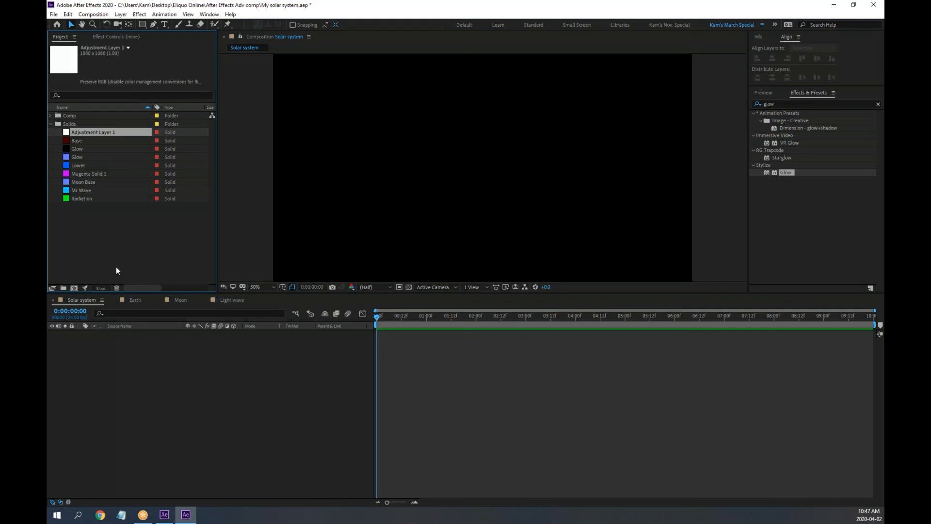
pyautogui.click(116, 288)
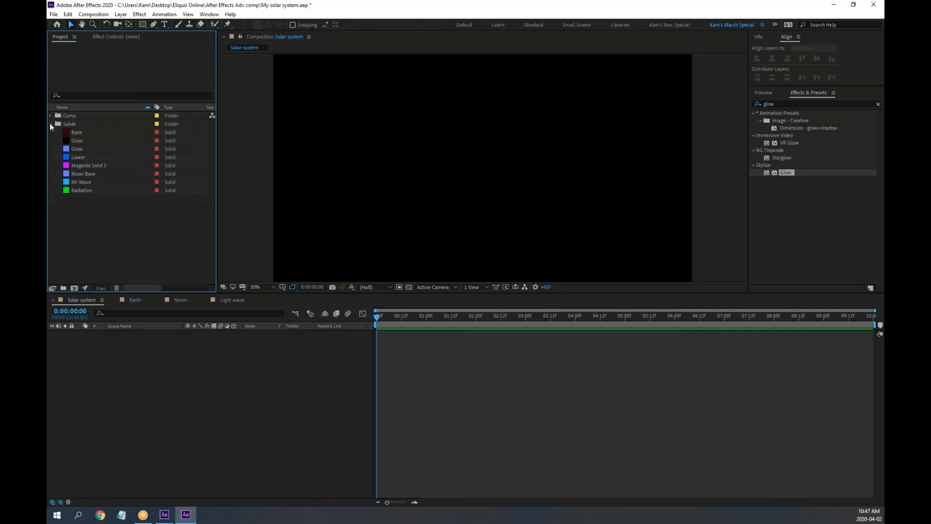
pyautogui.click(53, 14)
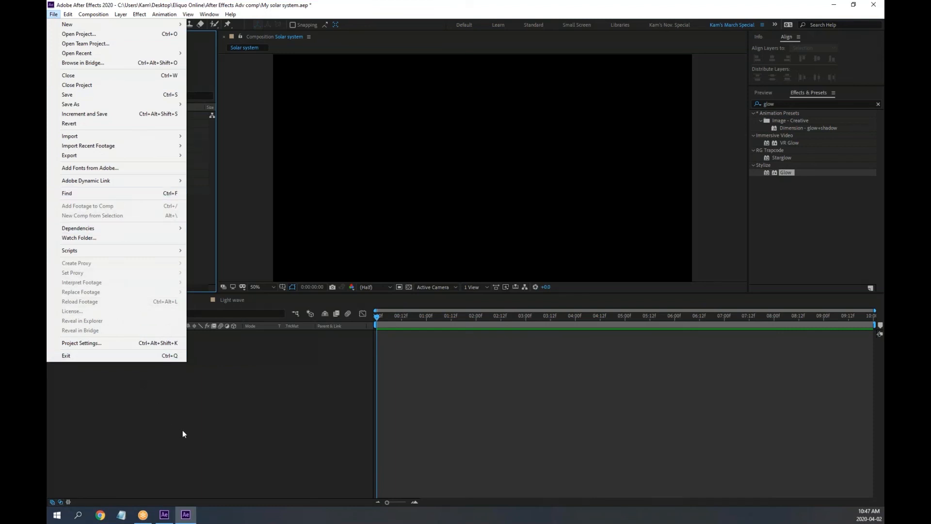
pyautogui.click(220, 426)
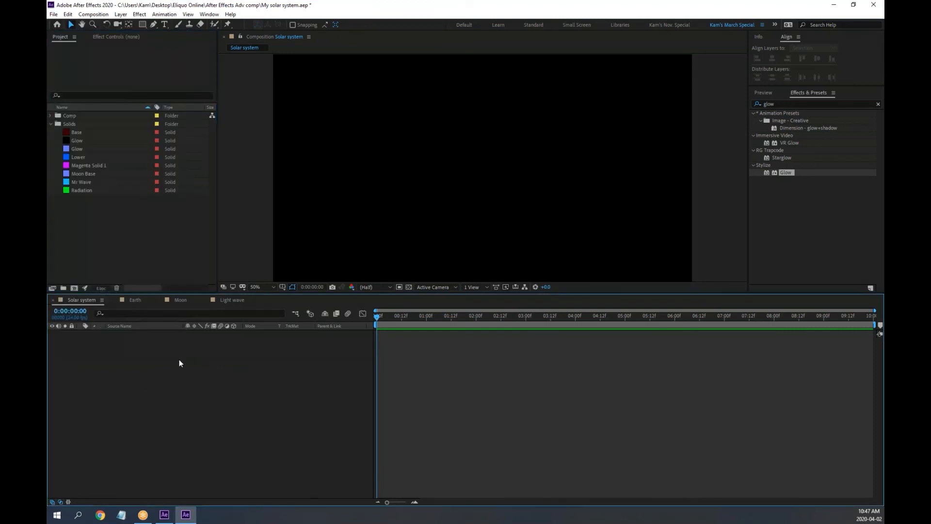
pyautogui.click(52, 124)
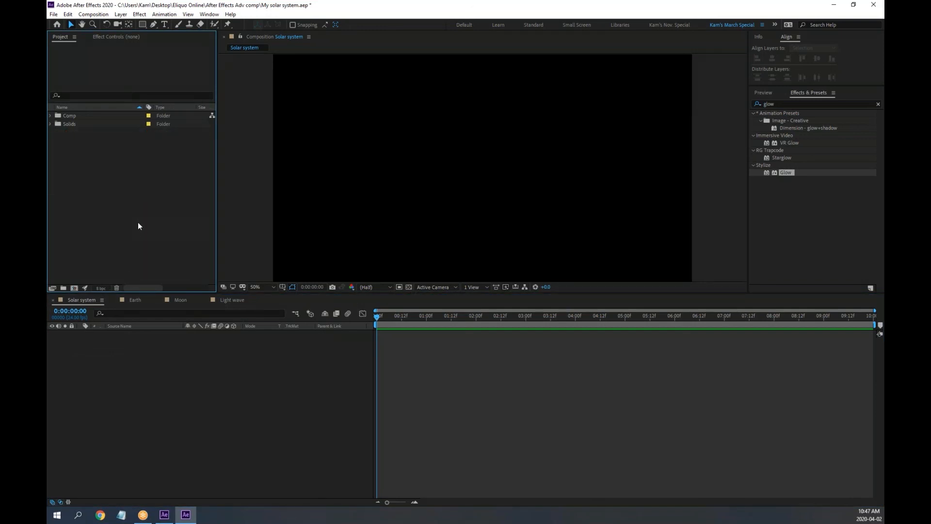
# Step: Import starfield.jpg from the After Effects Adv comp folder inside Eliquo Online on the Desktop
pyautogui.doubleClick(112, 172)
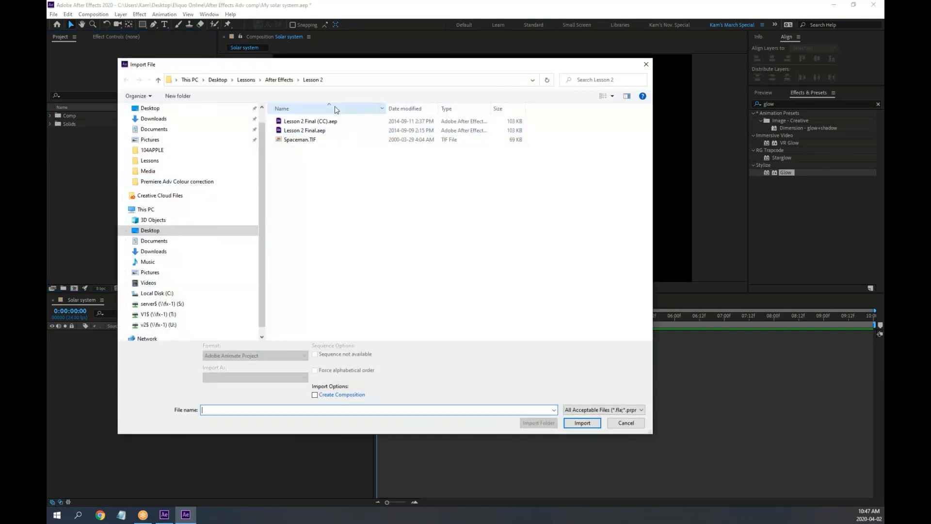
pyautogui.click(277, 80)
pyautogui.click(247, 80)
pyautogui.click(217, 81)
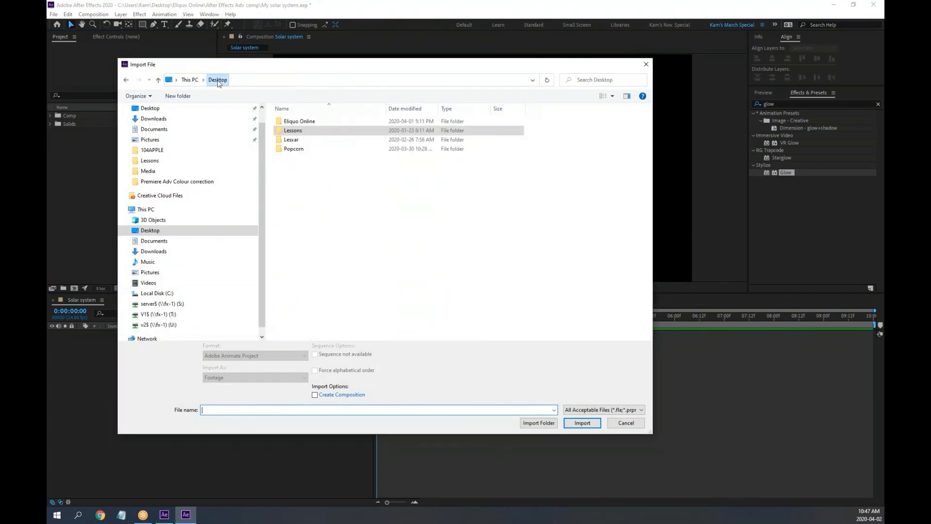
pyautogui.click(148, 111)
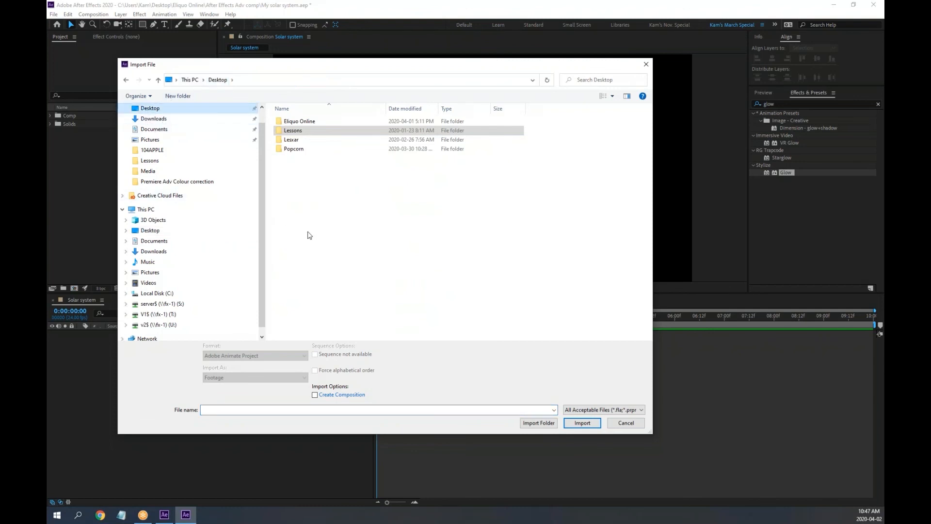
pyautogui.click(300, 122)
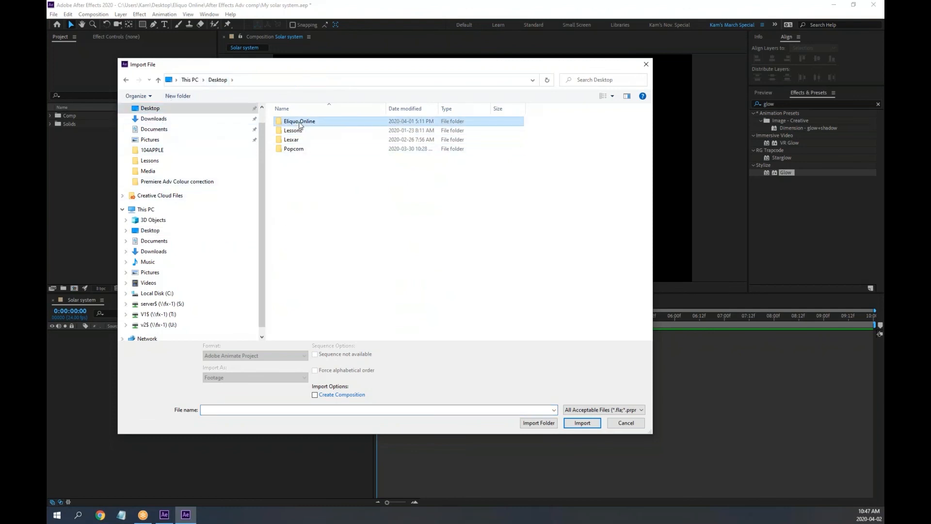
pyautogui.doubleClick(299, 122)
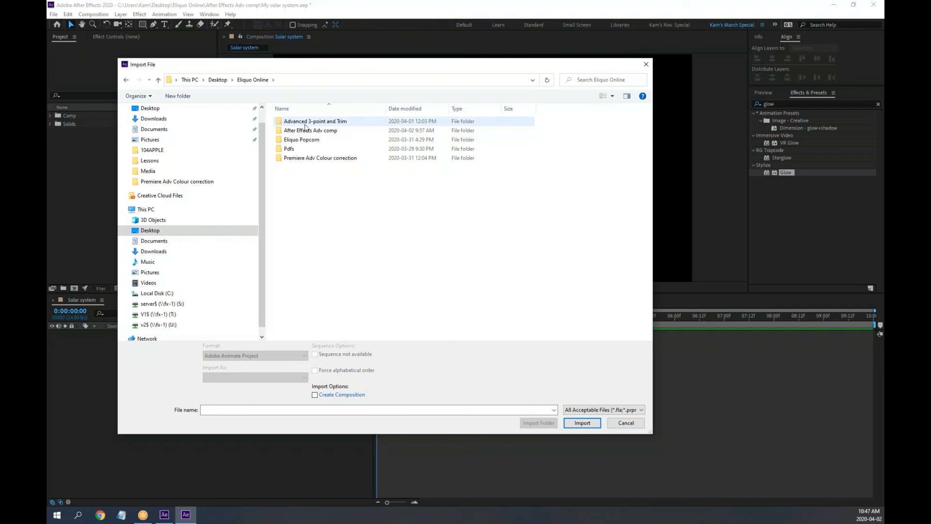
pyautogui.doubleClick(305, 124)
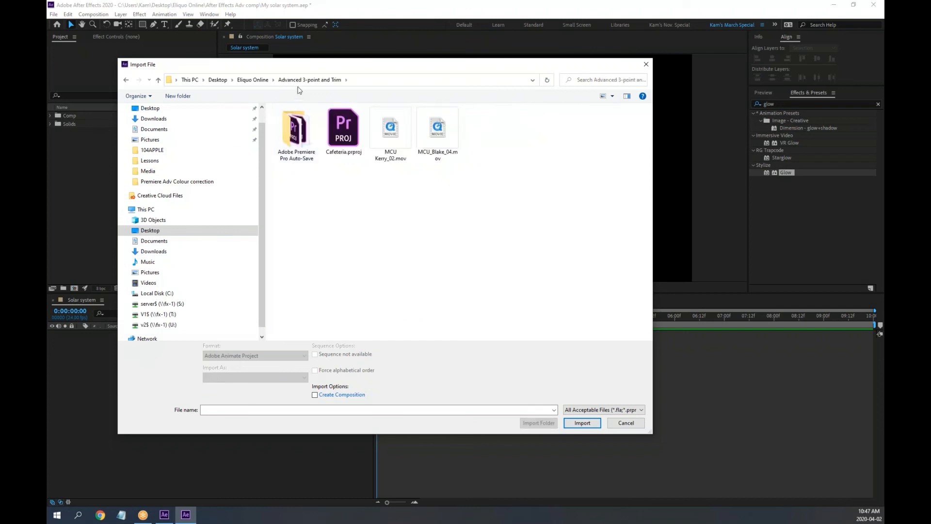
pyautogui.click(257, 82)
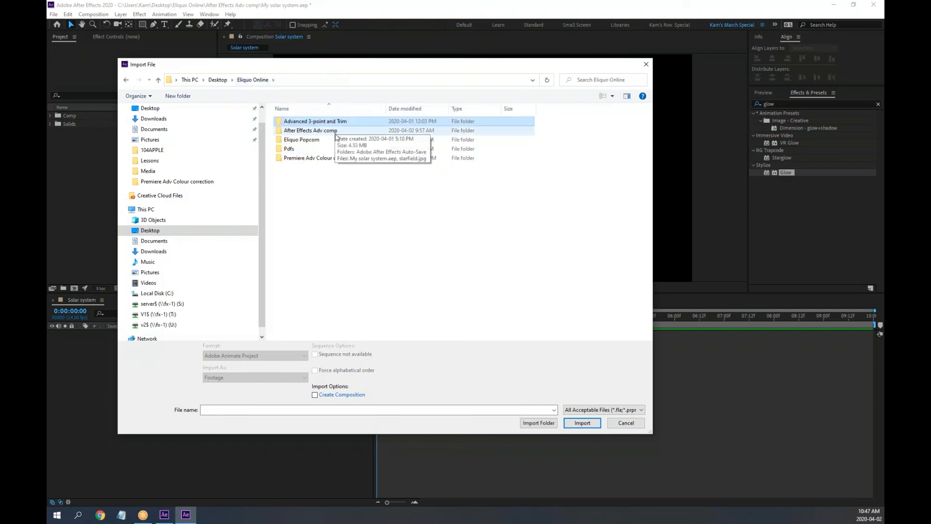
pyautogui.doubleClick(311, 131)
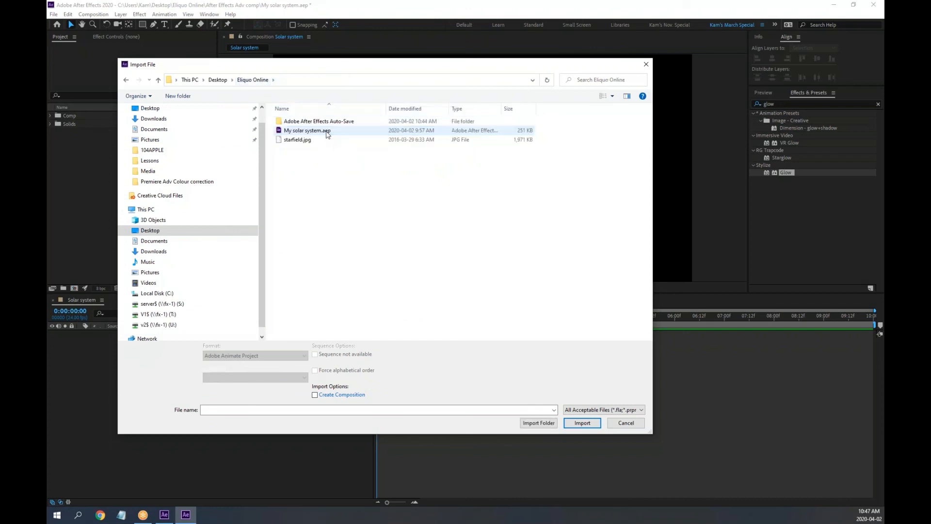
pyautogui.doubleClick(299, 141)
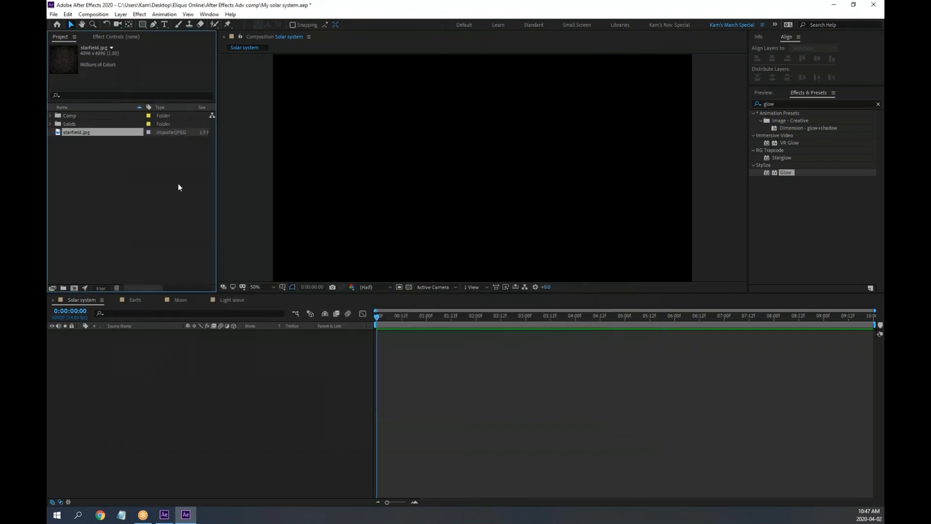
# Step: Inspect the starfield.jpg footage in a taller viewer at several magnifications, and close the footage view
pyautogui.doubleClick(58, 132)
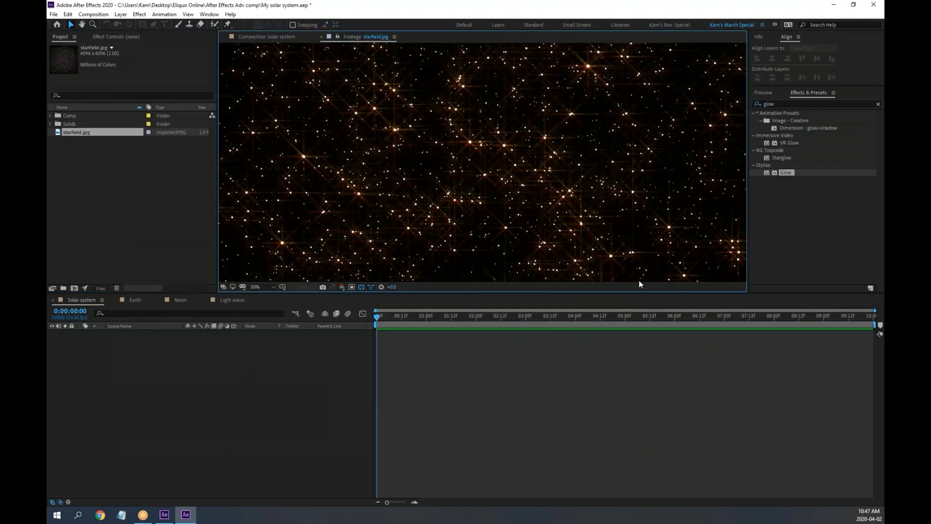
pyautogui.moveTo(577, 294); pyautogui.dragTo(579, 328)
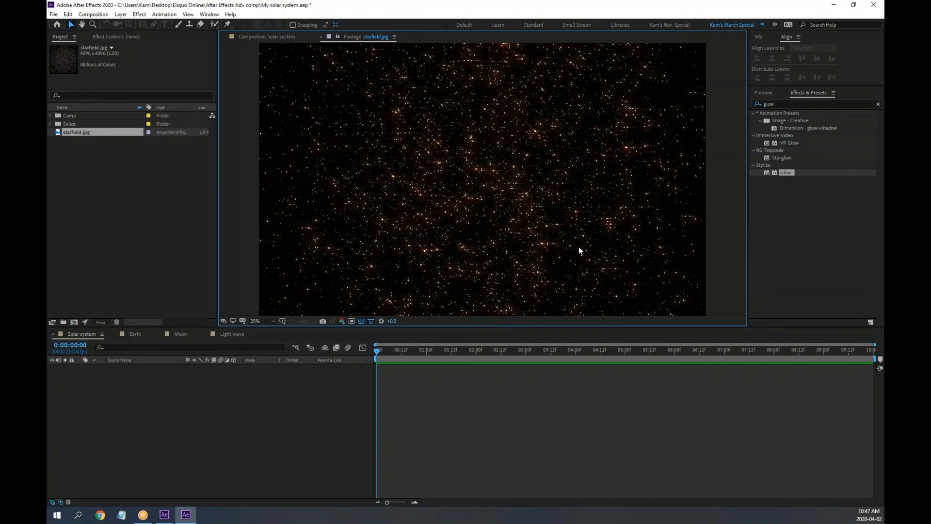
pyautogui.scroll(6, 579, 251)
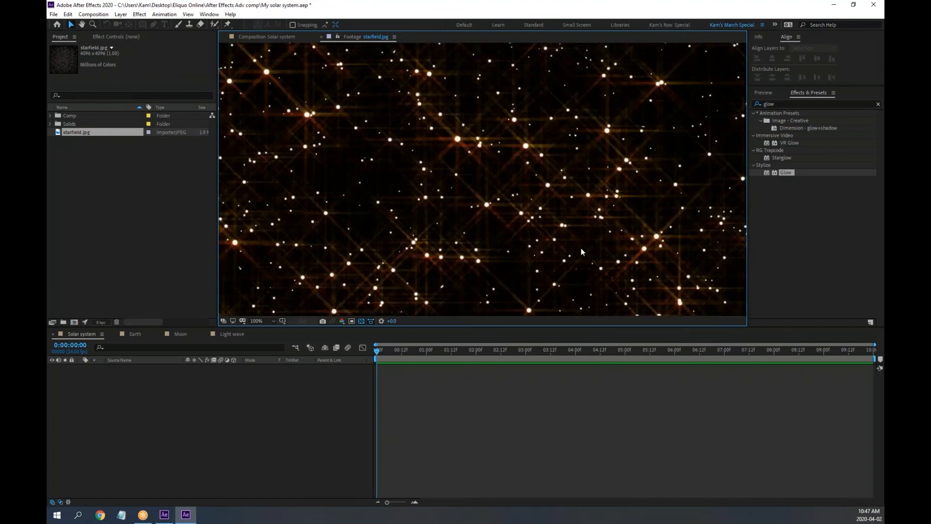
pyautogui.scroll(-6, 581, 252)
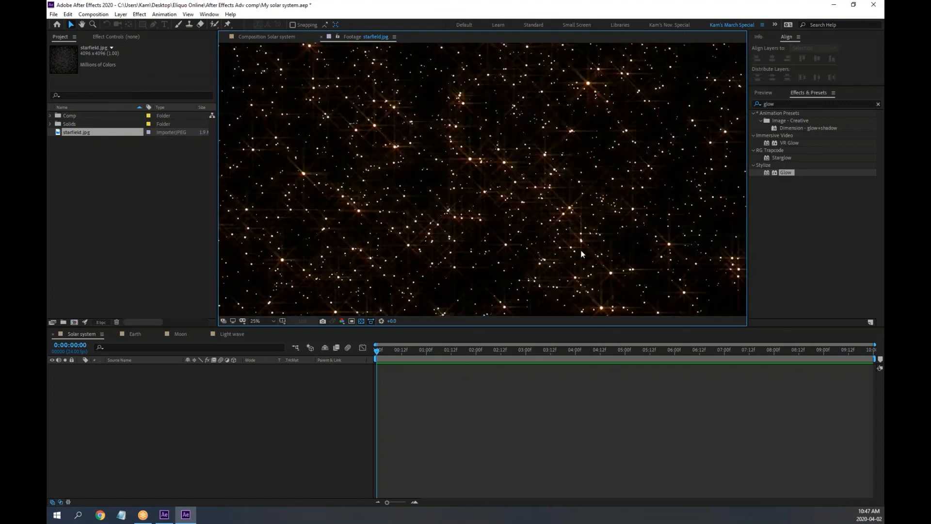
pyautogui.scroll(-1, 581, 254)
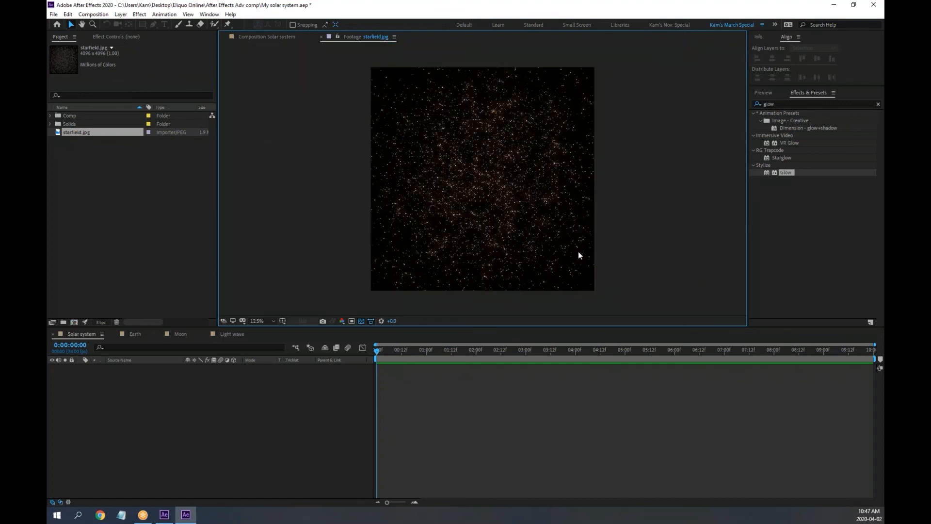
pyautogui.scroll(2, 577, 253)
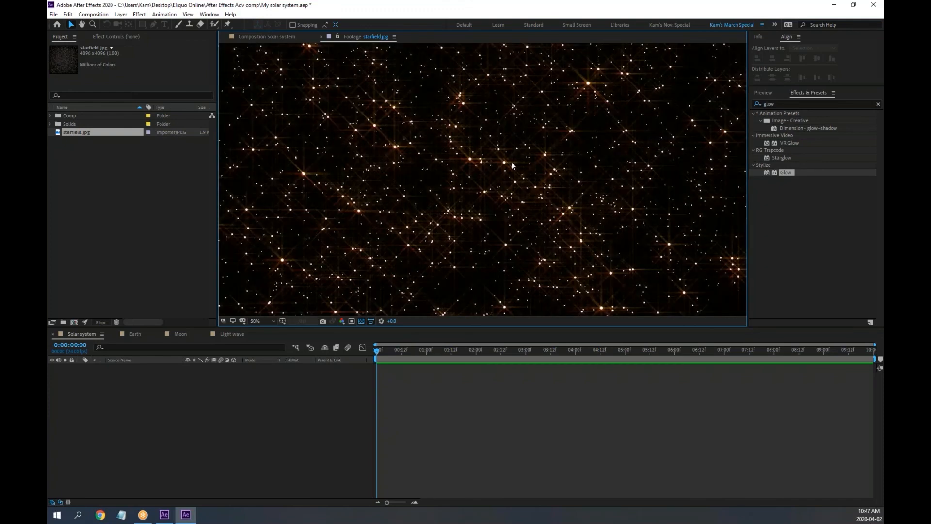
pyautogui.click(321, 36)
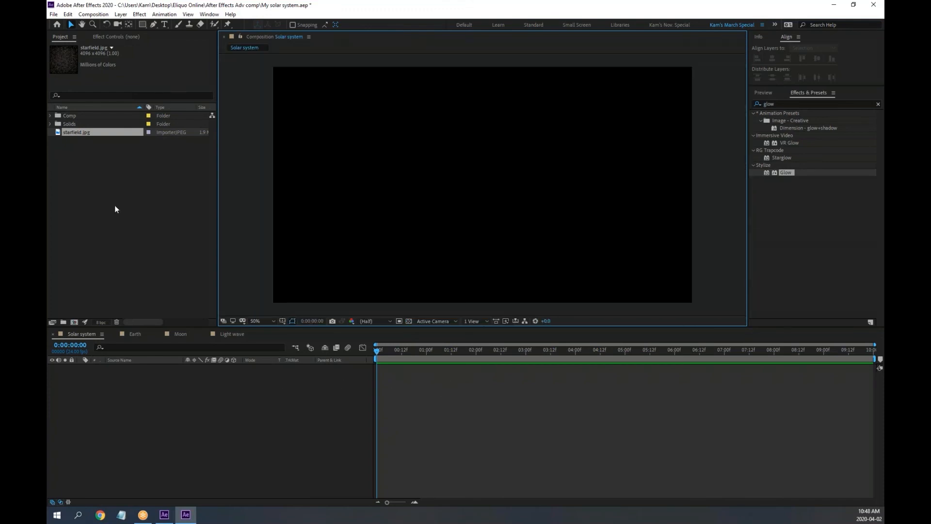
# Step: Add starfield.jpg as a layer to the empty Solar system composition
pyautogui.moveTo(59, 134); pyautogui.dragTo(165, 446)
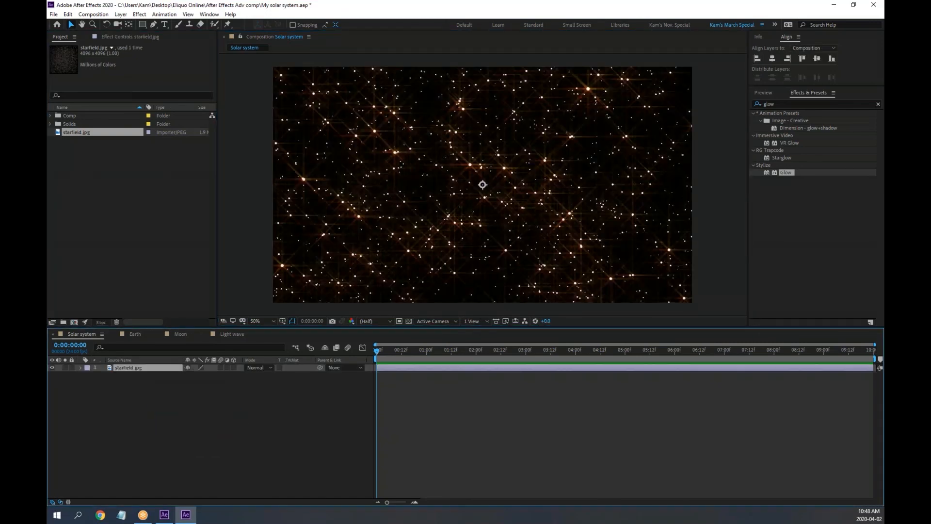
# Step: Move the starfield layer horizontally to the right until its left edge lies just outside the composition frame's left edge
pyautogui.press(',')
pyautogui.press(',')
pyautogui.press('.')
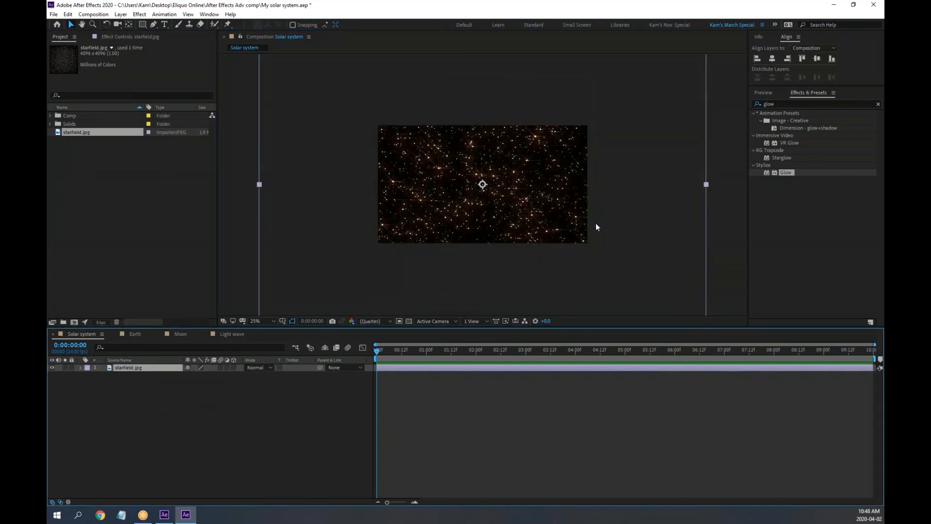
pyautogui.press(',')
pyautogui.press('.')
pyautogui.press('.')
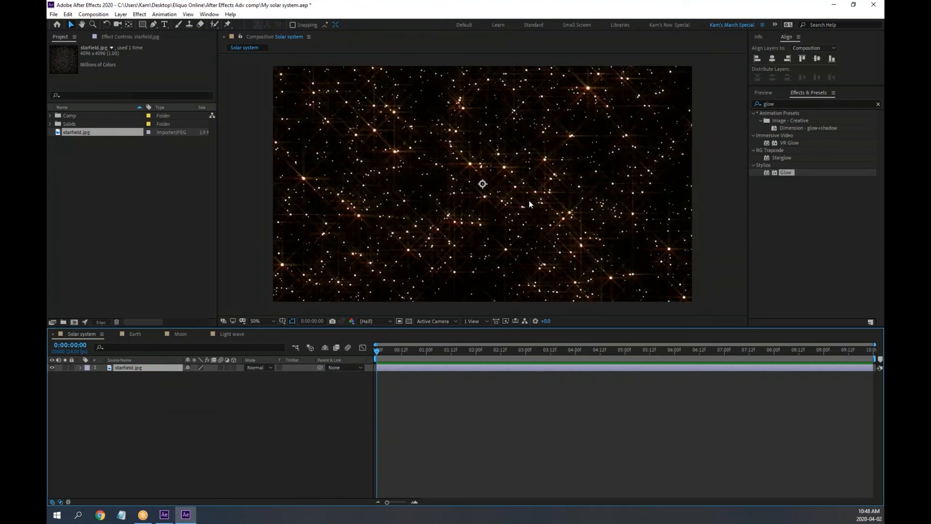
pyautogui.press(',')
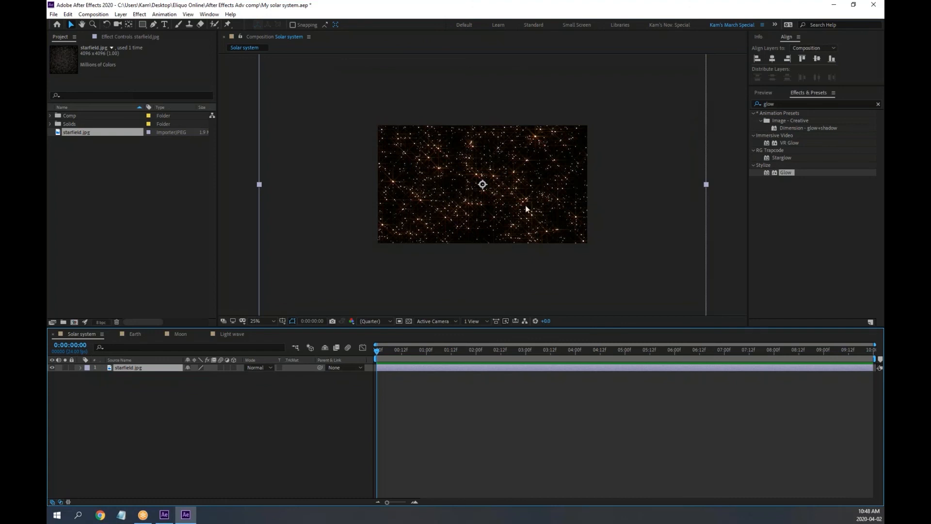
pyautogui.moveTo(525, 205); pyautogui.dragTo(624, 211)
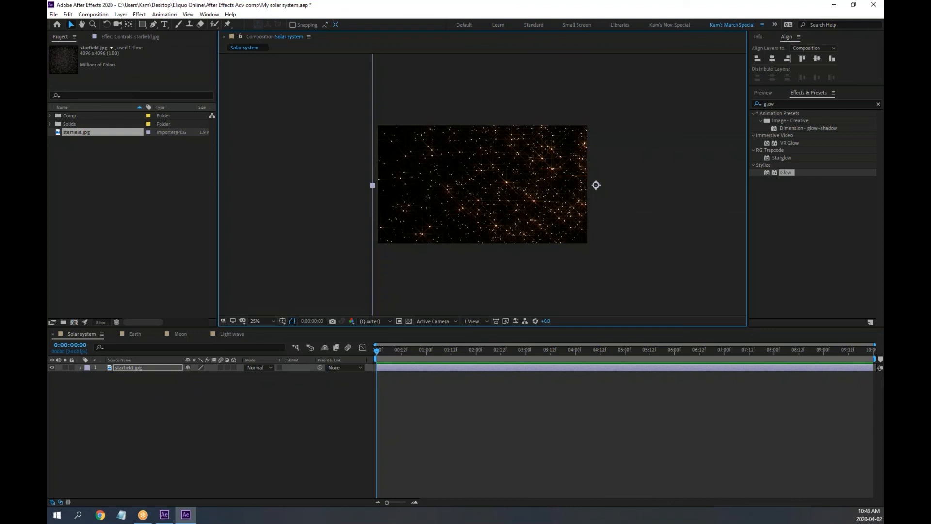
pyautogui.hotkey('alt', 'Tab')
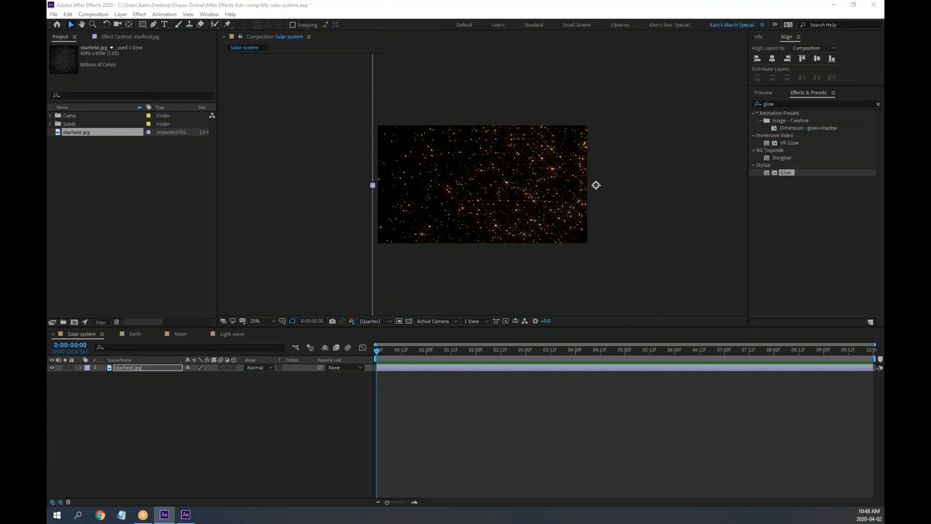
pyautogui.click(214, 420)
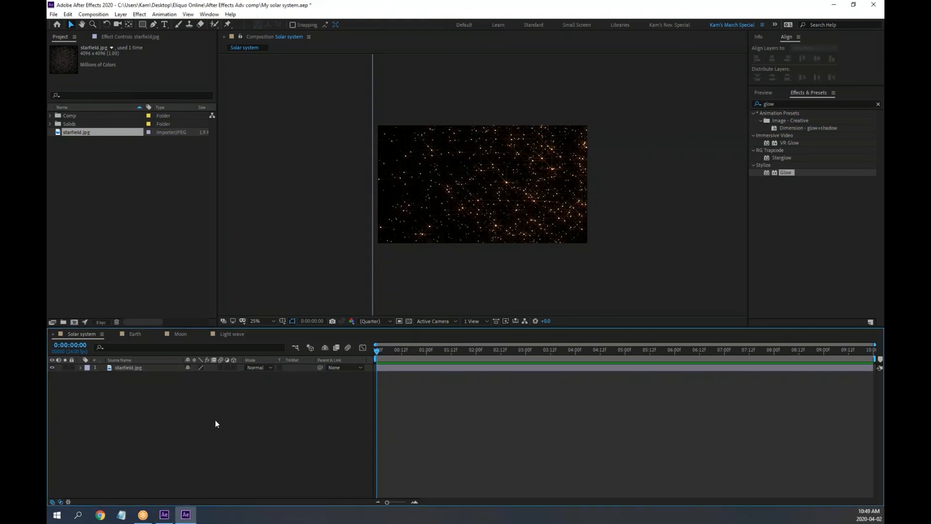
# Step: Create a 1920 x 1080 px orange solid named Sun in the Solar system composition
pyautogui.rightClick(169, 410)
pyautogui.moveTo(217, 314)
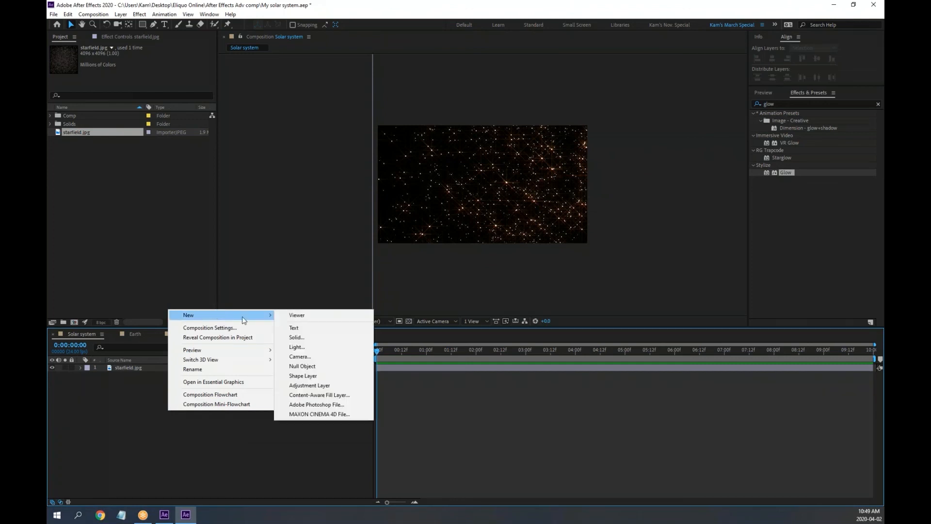
pyautogui.click(314, 336)
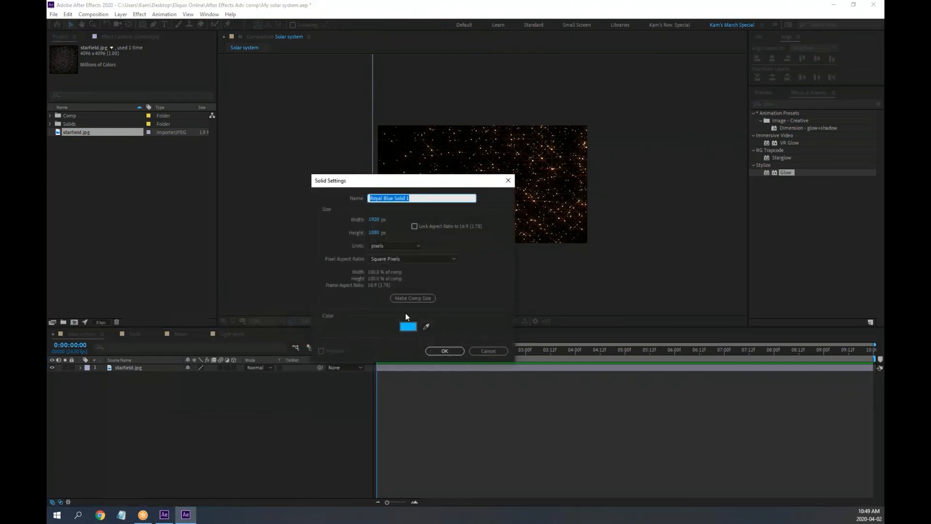
pyautogui.click(408, 327)
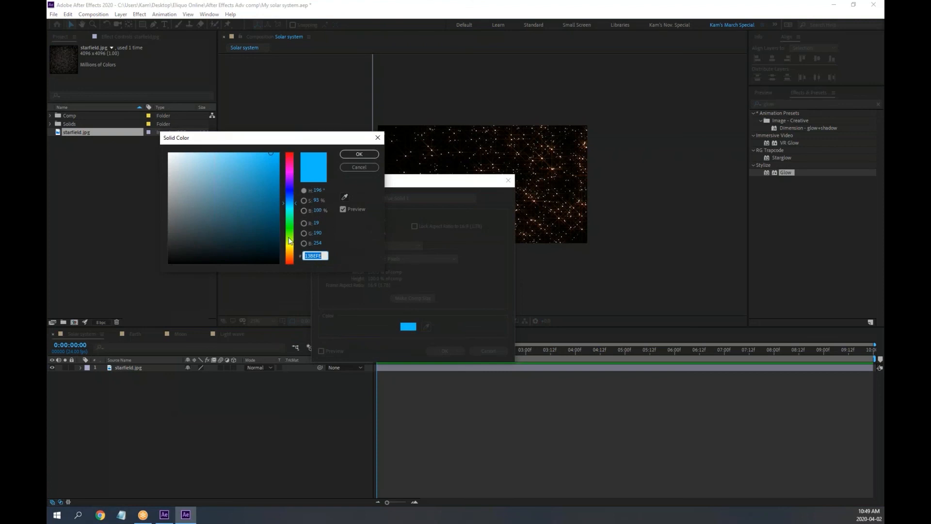
pyautogui.moveTo(291, 244); pyautogui.dragTo(290, 247)
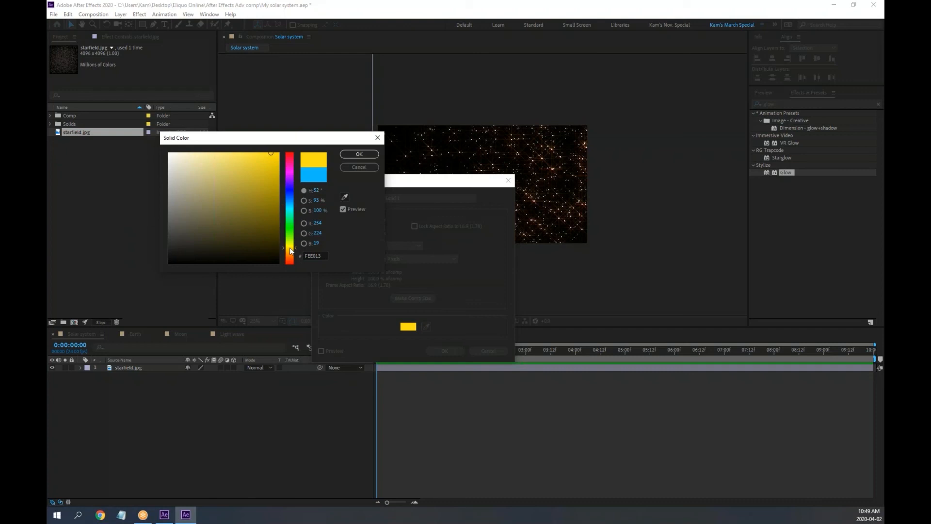
pyautogui.moveTo(290, 248); pyautogui.dragTo(292, 253)
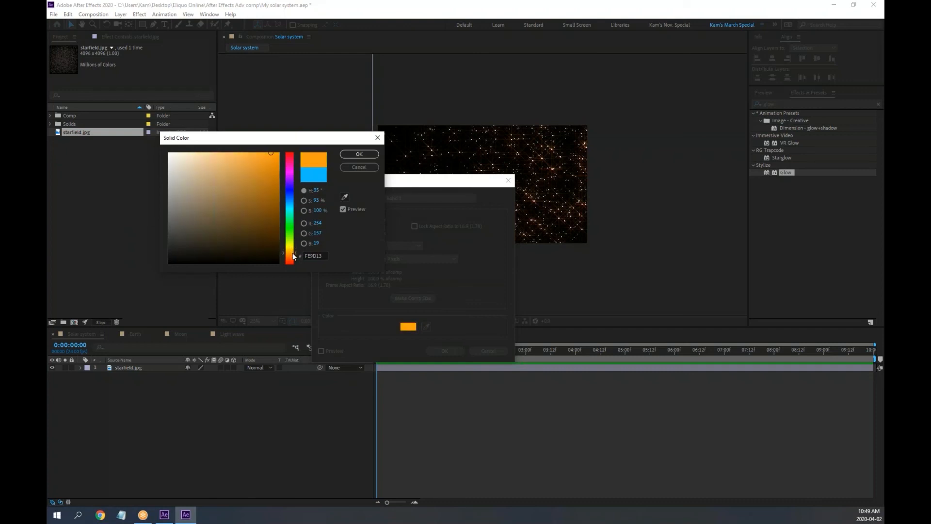
pyautogui.click(359, 153)
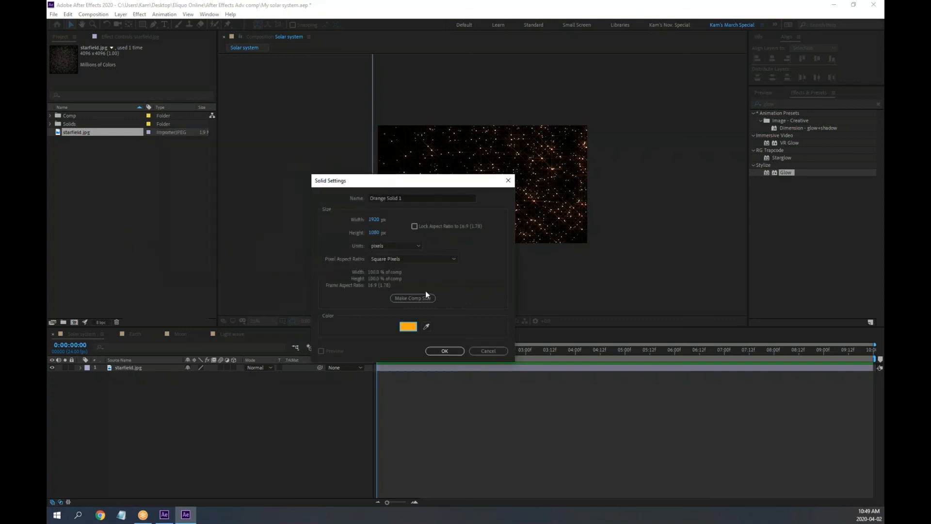
pyautogui.click(414, 199)
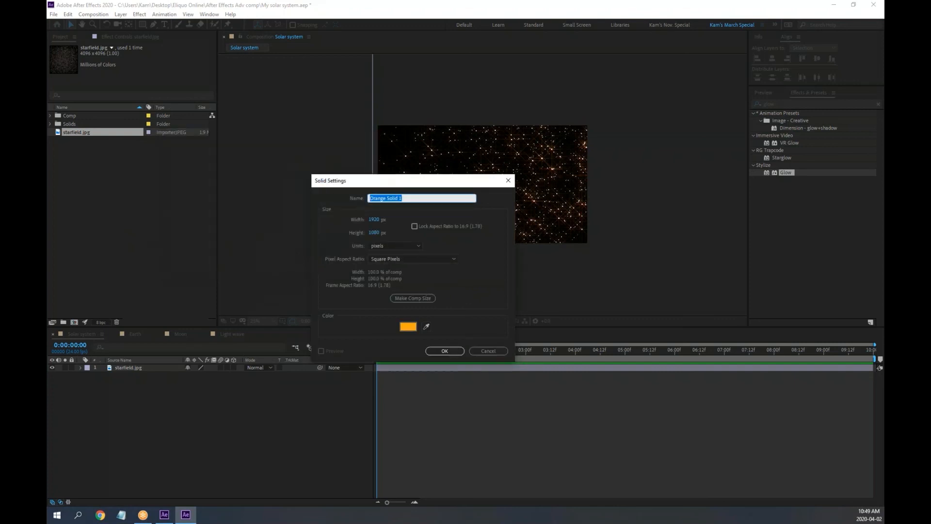
pyautogui.write('Sun')
pyautogui.press('Return')
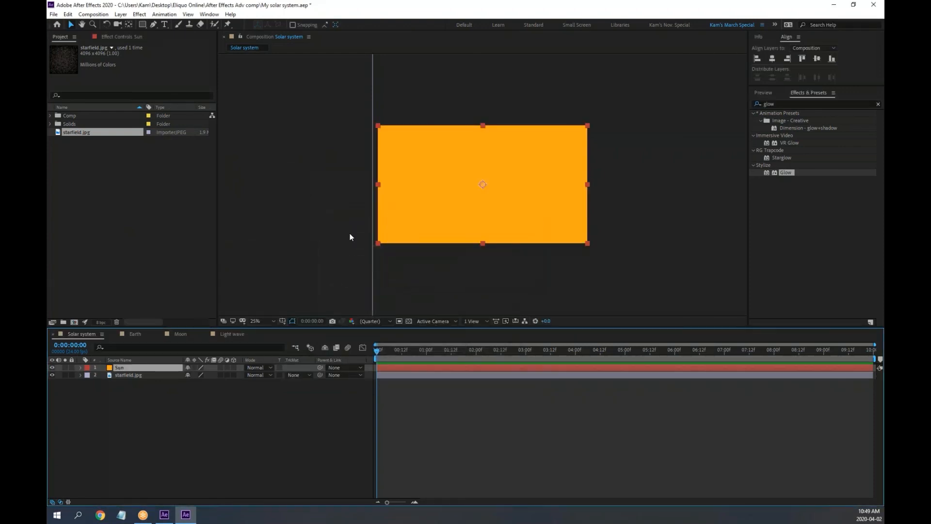
# Step: Draw a large elliptical mask on the Sun layer, overlapping the frame's upper-left edge and extending mostly outside it
pyautogui.click(141, 25)
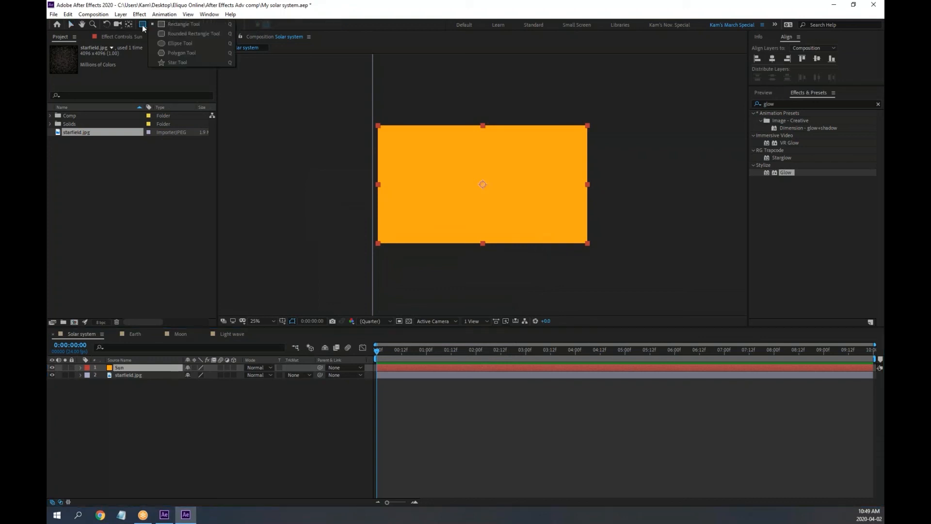
pyautogui.click(188, 44)
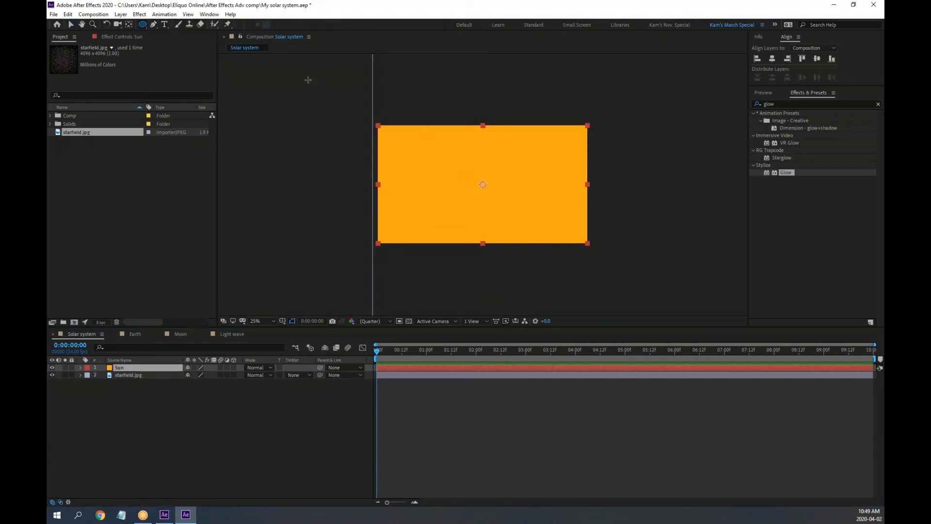
pyautogui.moveTo(306, 77)
pyautogui.mouseDown()
pyautogui.moveTo(409, 157)
pyautogui.moveTo(438, 199)
pyautogui.moveTo(422, 196)
pyautogui.moveTo(406, 213)
pyautogui.moveTo(415, 213)
pyautogui.mouseUp()
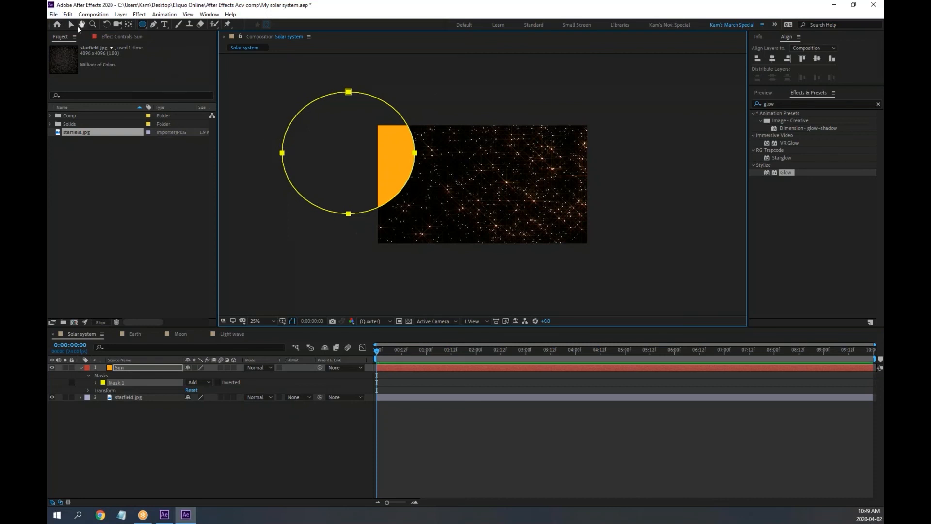
# Step: Enlarge the Sun layer's elliptical mask and shift it slightly left and down over the frame's left edge
pyautogui.click(72, 24)
pyautogui.click(389, 106)
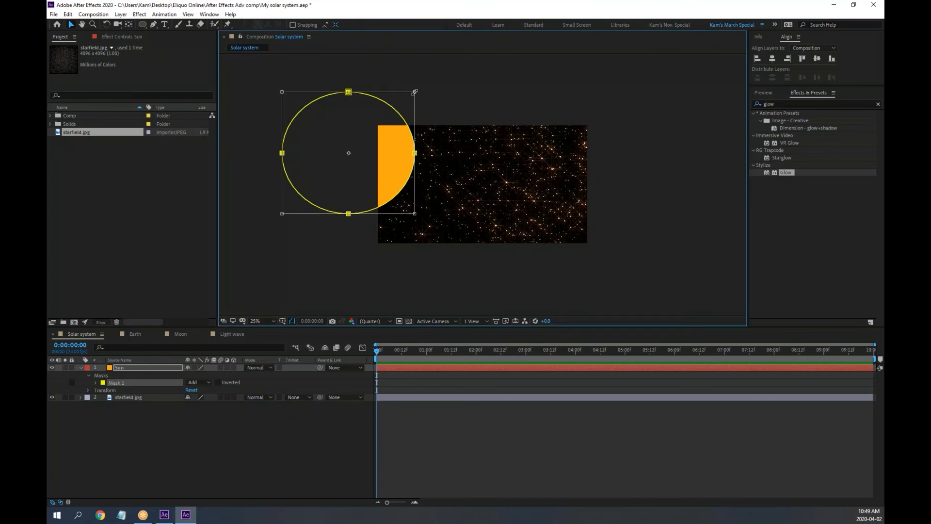
pyautogui.moveTo(415, 91); pyautogui.dragTo(468, 59)
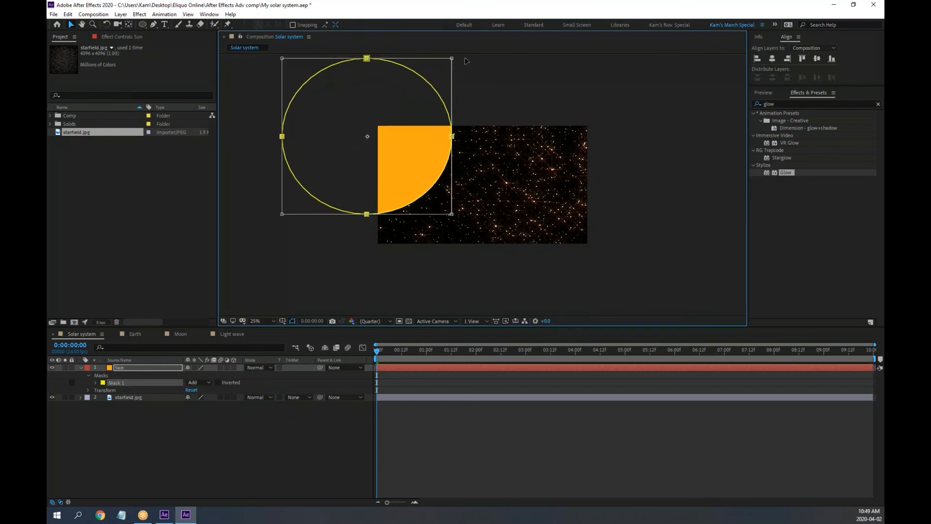
pyautogui.moveTo(391, 112)
pyautogui.mouseDown()
pyautogui.moveTo(375, 109)
pyautogui.moveTo(386, 114)
pyautogui.mouseUp()
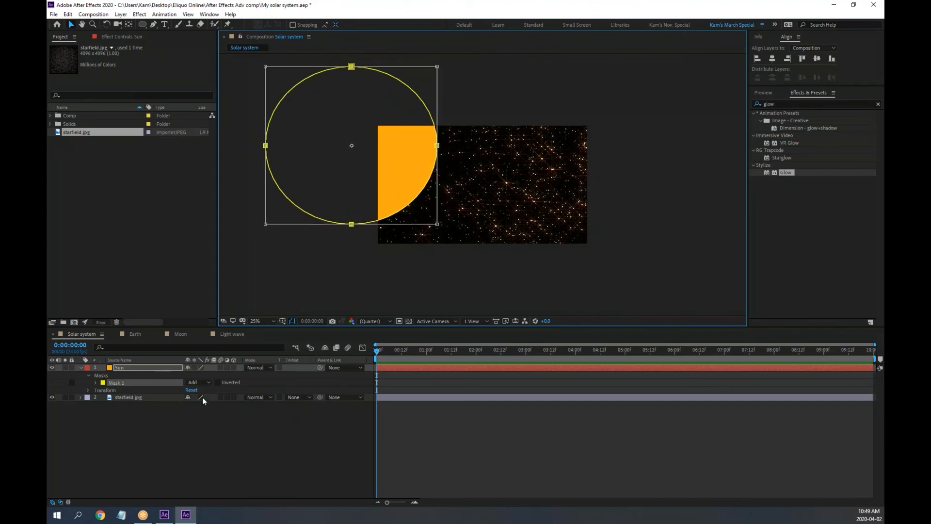
# Step: Set the Sun mask's feather to 741 pixels and its expansion to 87 pixels
pyautogui.click(95, 383)
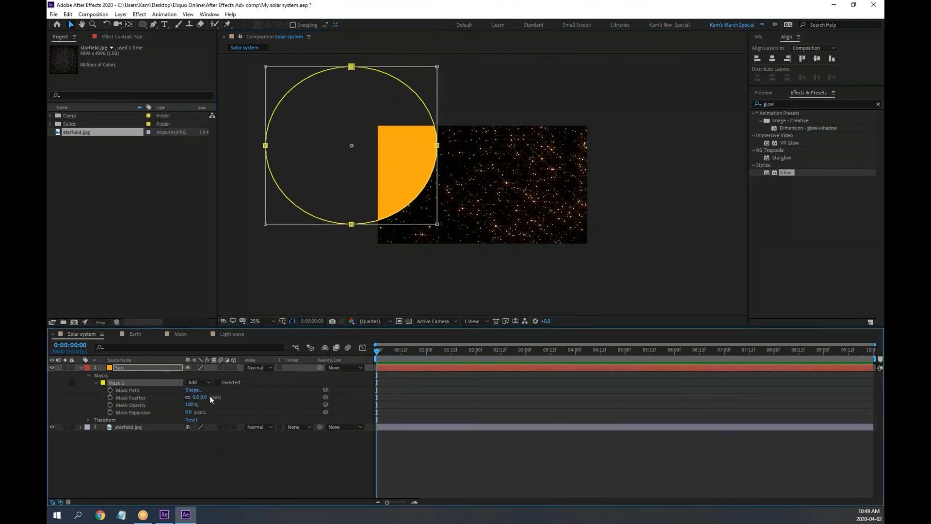
pyautogui.moveTo(196, 397); pyautogui.dragTo(464, 418)
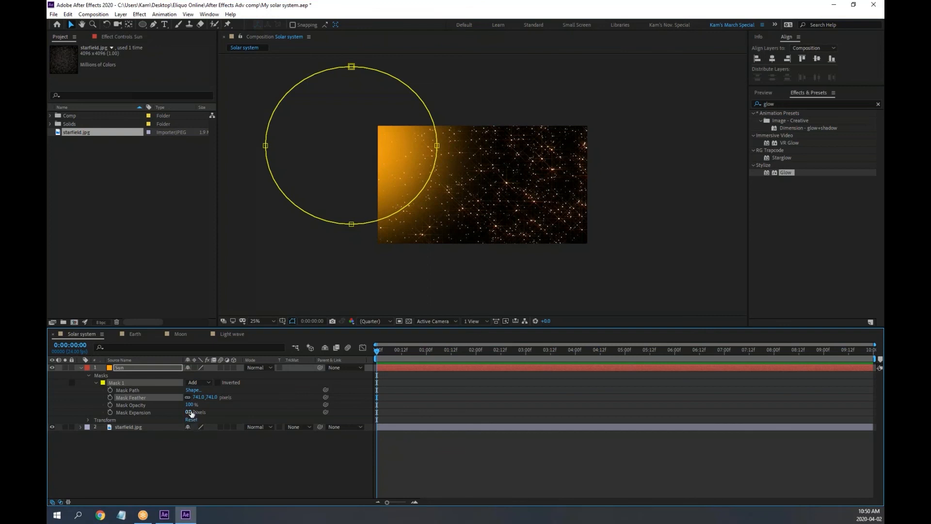
pyautogui.moveTo(190, 413); pyautogui.dragTo(229, 414)
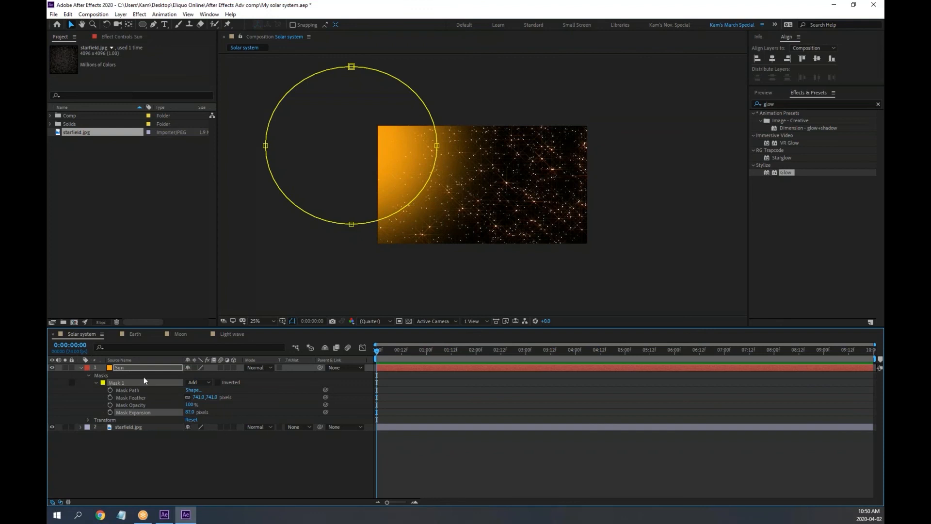
# Step: Copy the Sun layer's mask and create a second orange solid named Sun 2 above it
pyautogui.click(131, 367)
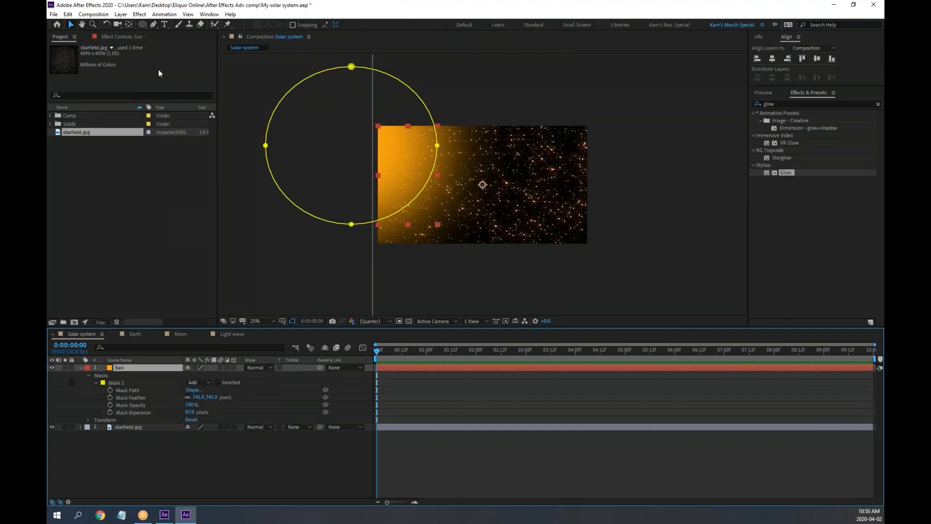
pyautogui.click(115, 383)
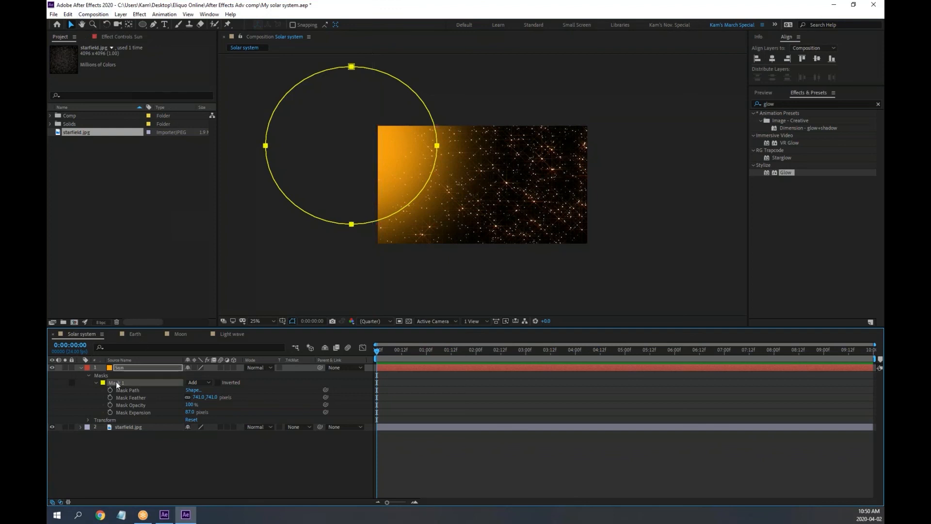
pyautogui.rightClick(162, 460)
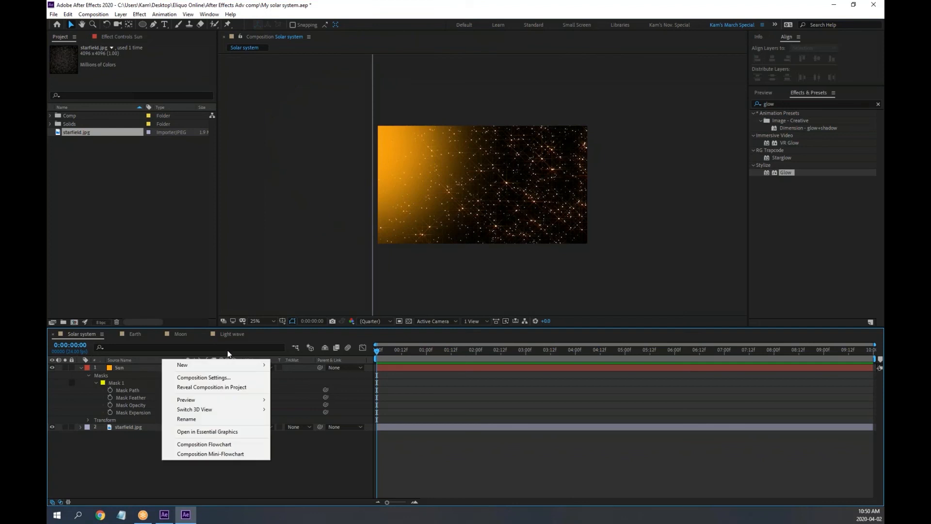
pyautogui.moveTo(217, 366)
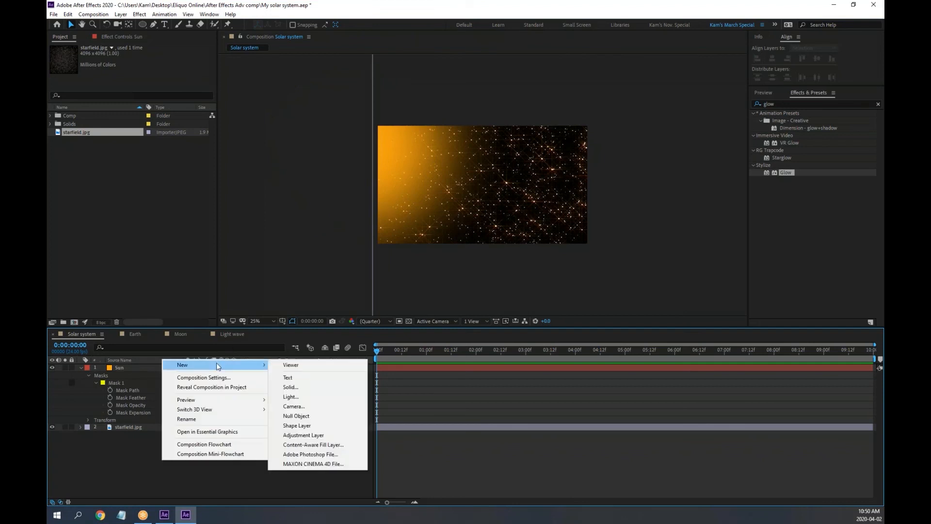
pyautogui.click(299, 388)
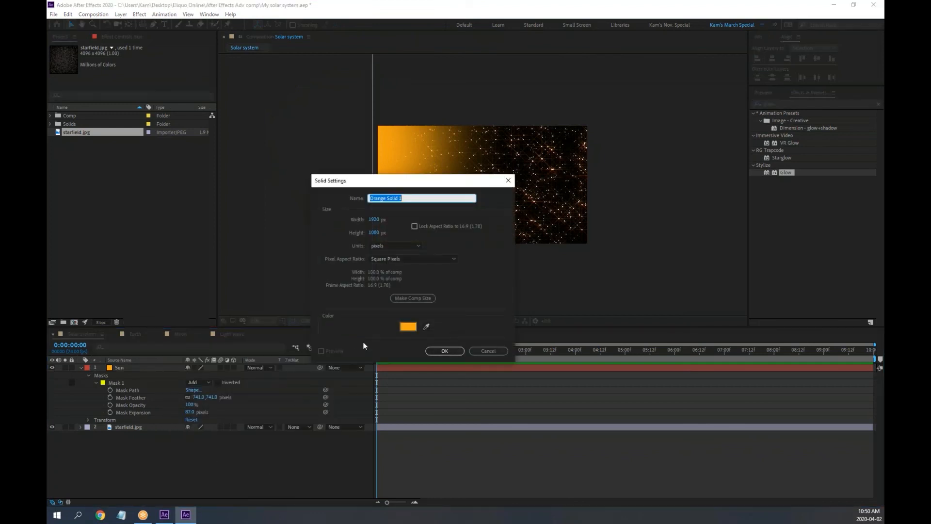
pyautogui.write('Sun 2')
pyautogui.press('Return')
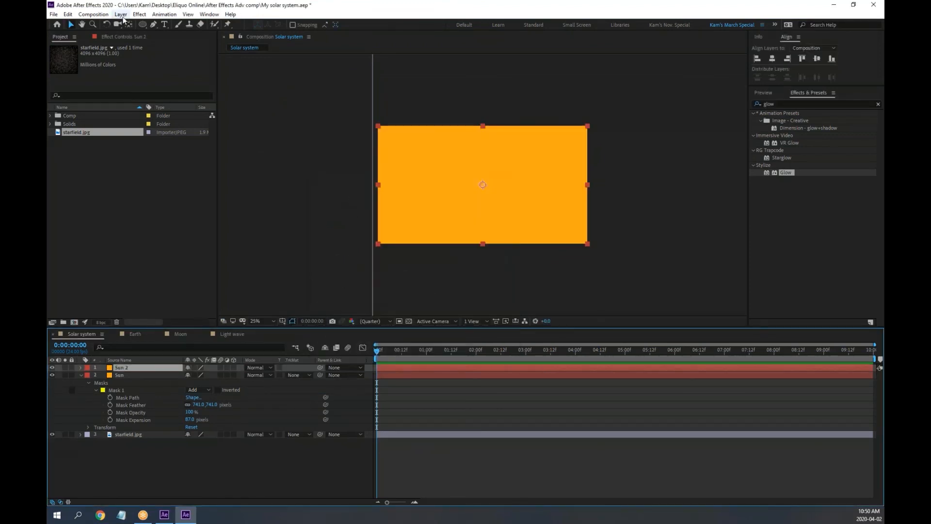
# Step: Change the Sun 2 solid's colour to bright yellow and paste the Sun layer's feathered mask onto it
pyautogui.click(122, 15)
pyautogui.click(144, 34)
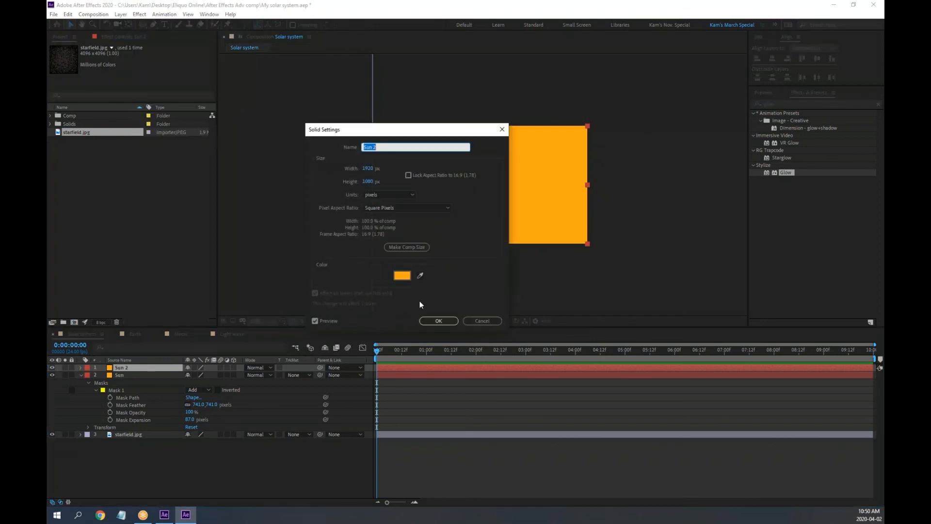
pyautogui.click(407, 278)
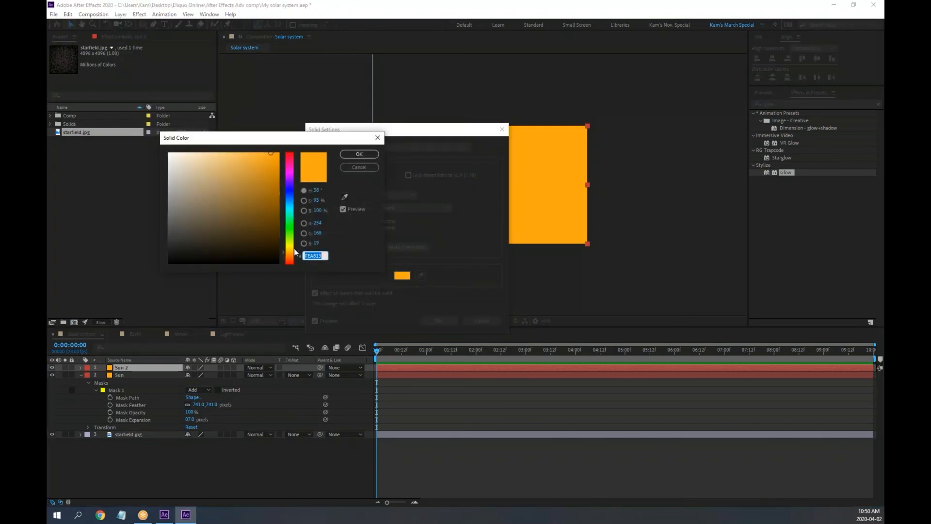
pyautogui.moveTo(296, 251); pyautogui.dragTo(298, 246)
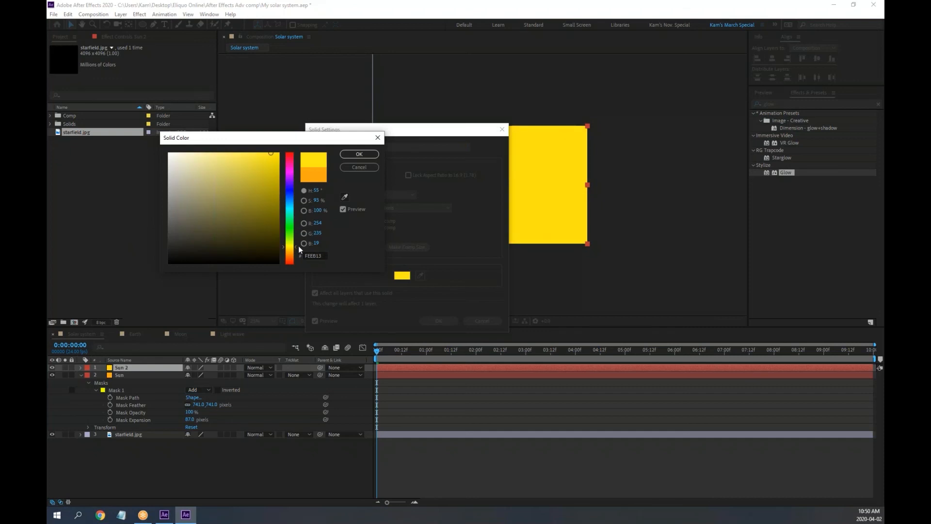
pyautogui.click(359, 154)
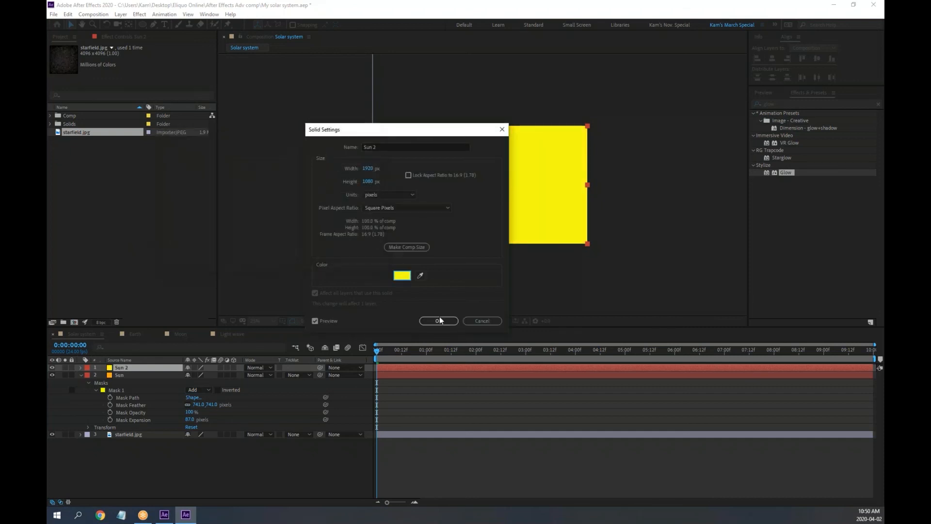
pyautogui.click(439, 321)
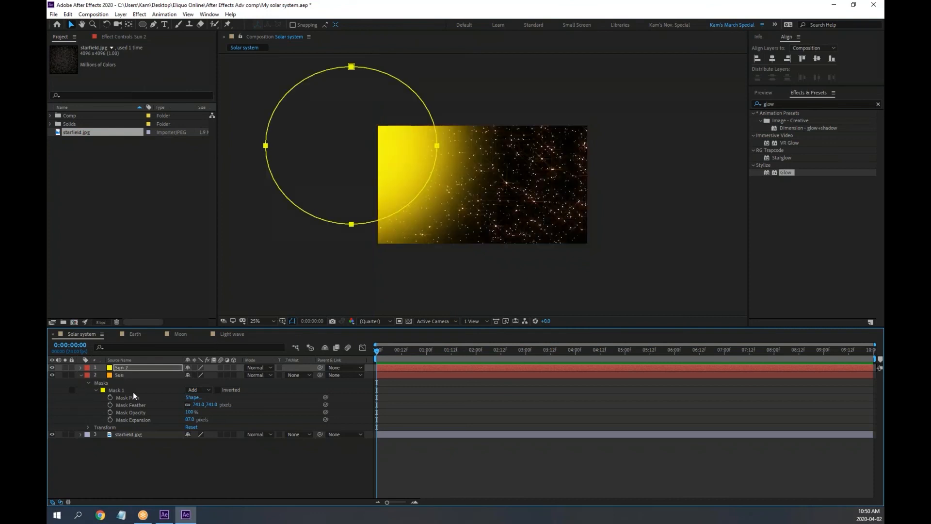
pyautogui.click(120, 389)
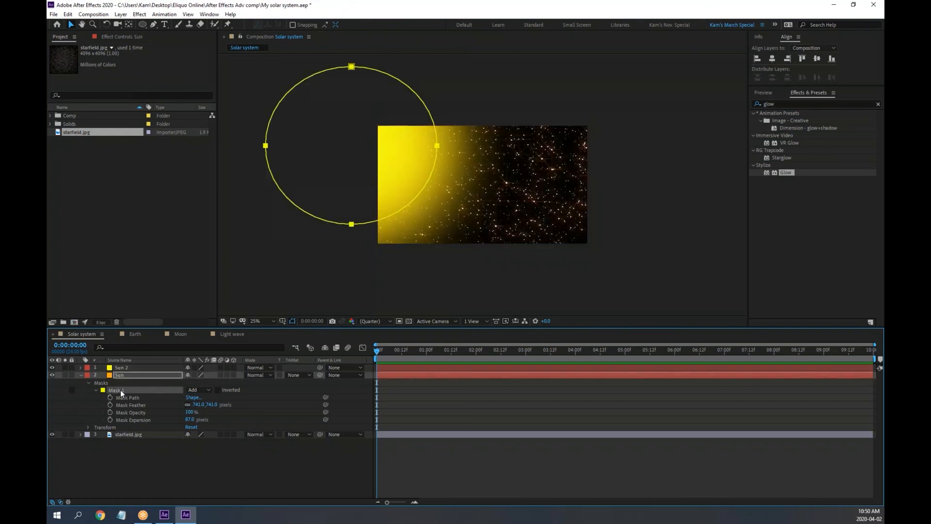
# Step: Inspect the pasted mask on the Sun 2 layer and collapse the properties of both sun layers
pyautogui.click(81, 368)
pyautogui.click(88, 375)
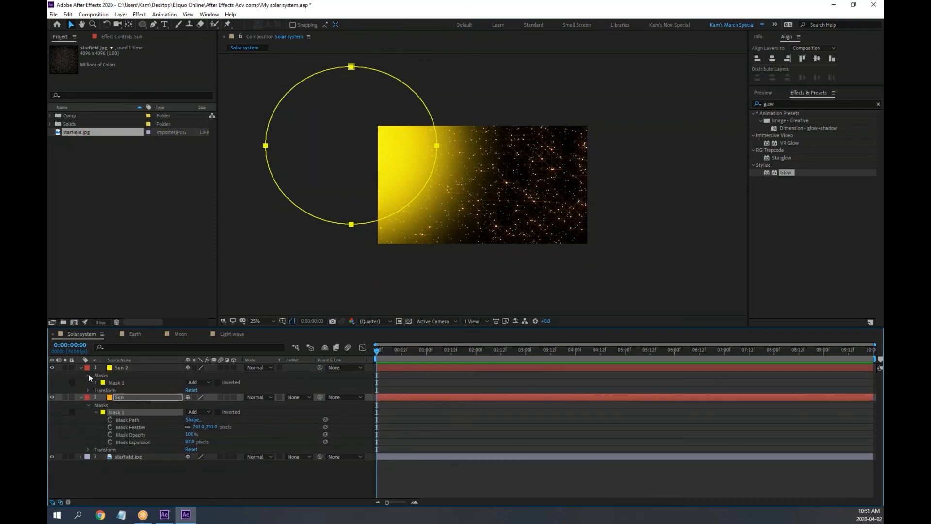
pyautogui.click(88, 375)
pyautogui.click(81, 367)
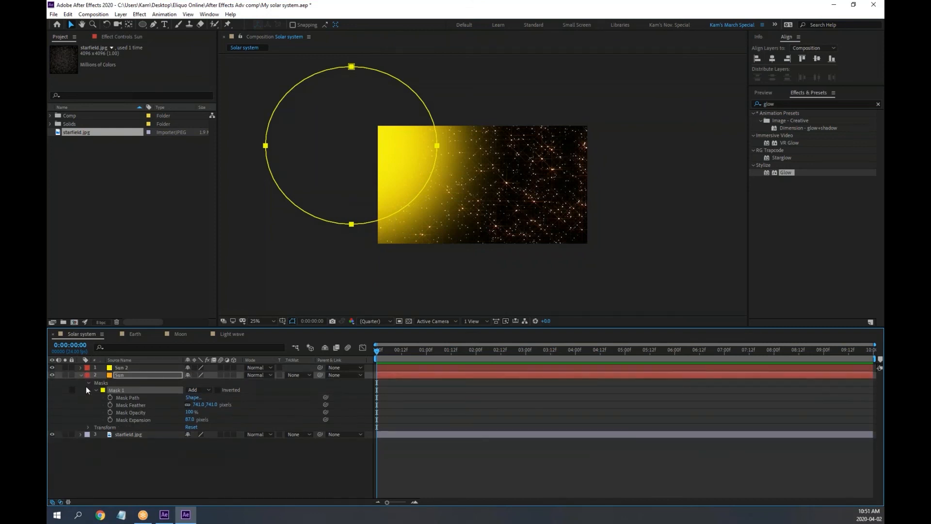
pyautogui.click(81, 375)
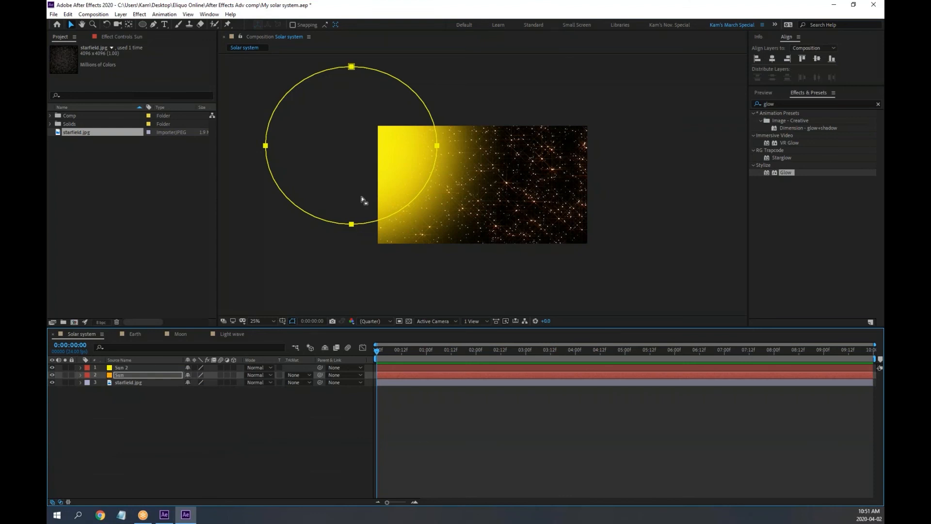
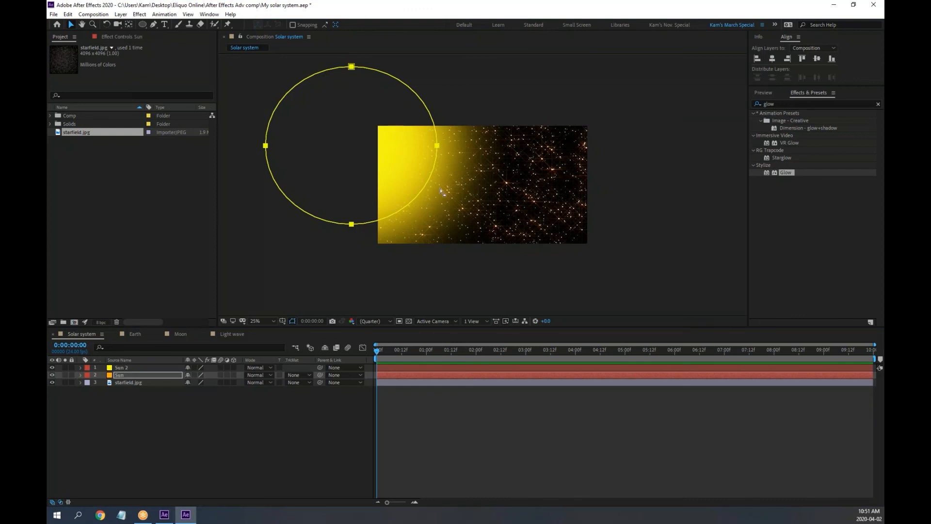
pyautogui.click(330, 224)
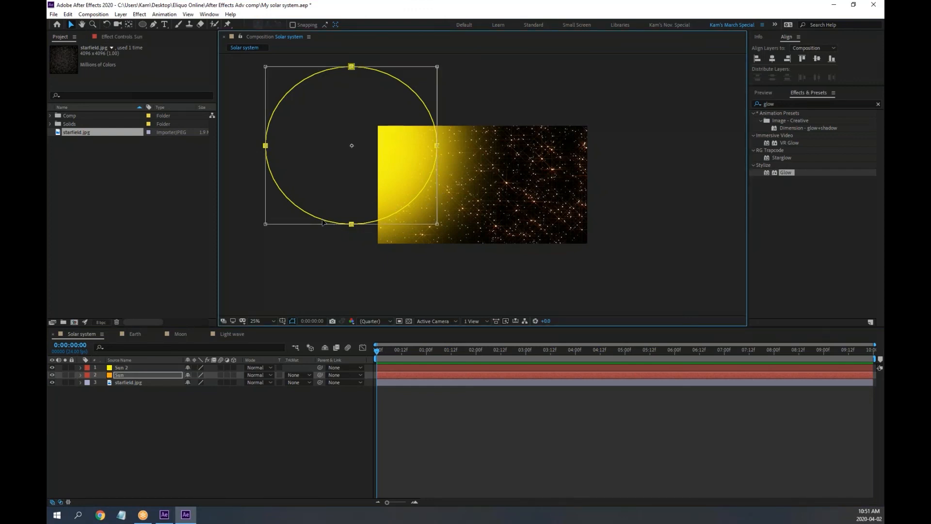
pyautogui.moveTo(322, 220); pyautogui.dragTo(295, 209)
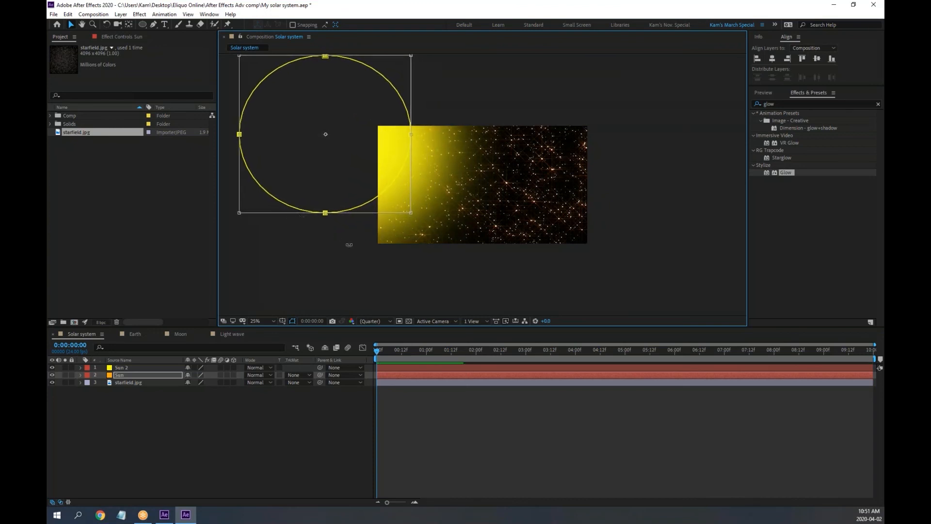
pyautogui.press('Return')
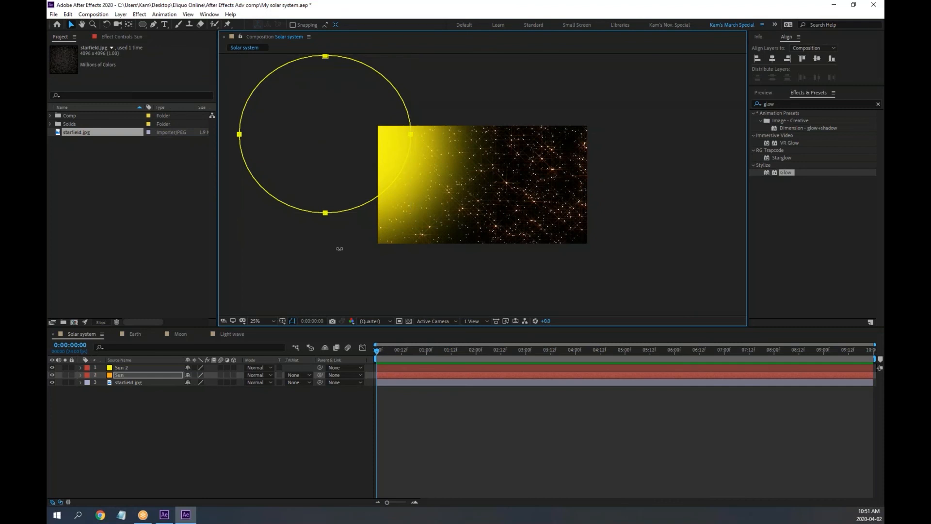
pyautogui.press('\\')
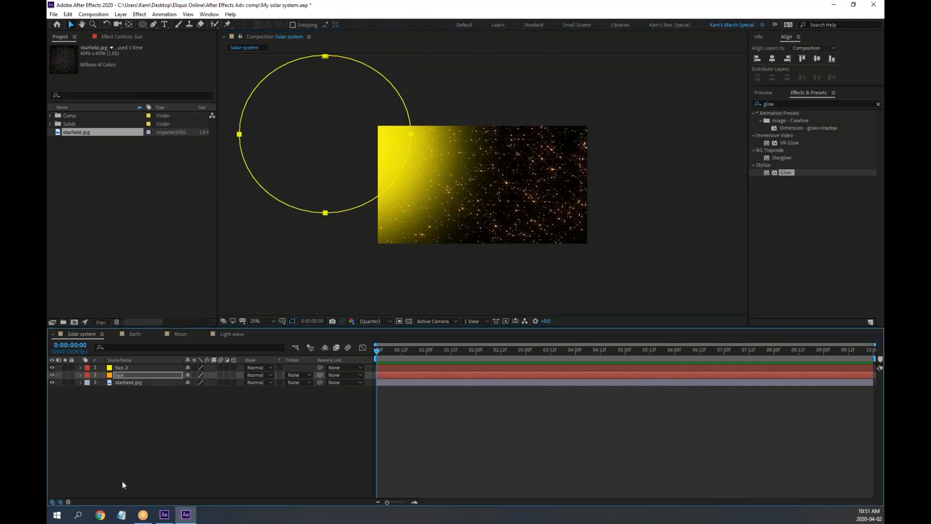
pyautogui.hotkey('ctrl', 'z')
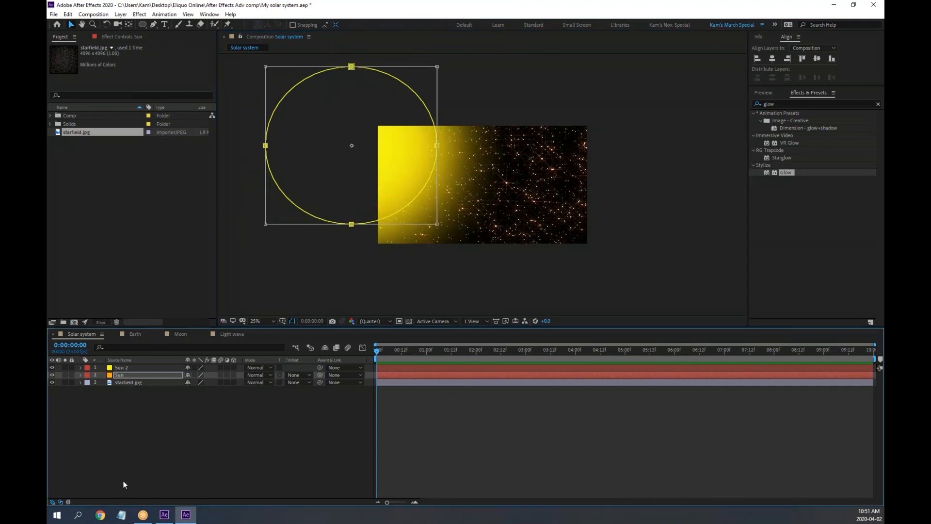
# Step: Lock the Sun layer so its mask cannot be moved by accident
pyautogui.click(81, 374)
pyautogui.click(81, 374)
pyautogui.click(71, 374)
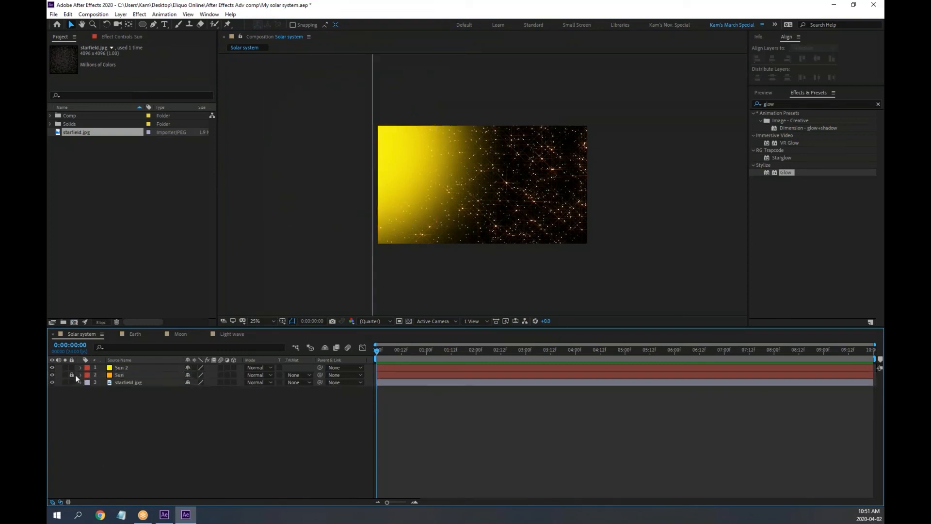
# Step: Change the outline colour of the Sun 2 layer's mask to red
pyautogui.click(123, 369)
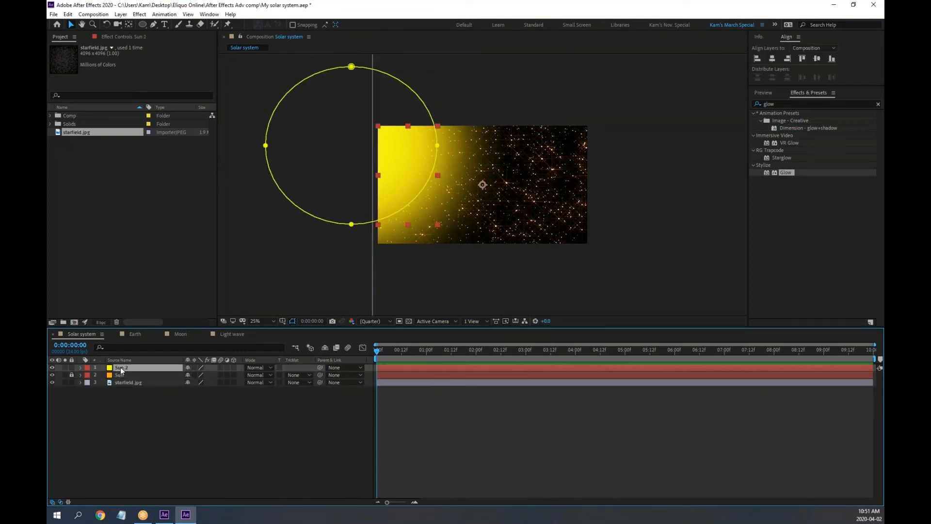
pyautogui.click(81, 367)
pyautogui.click(88, 375)
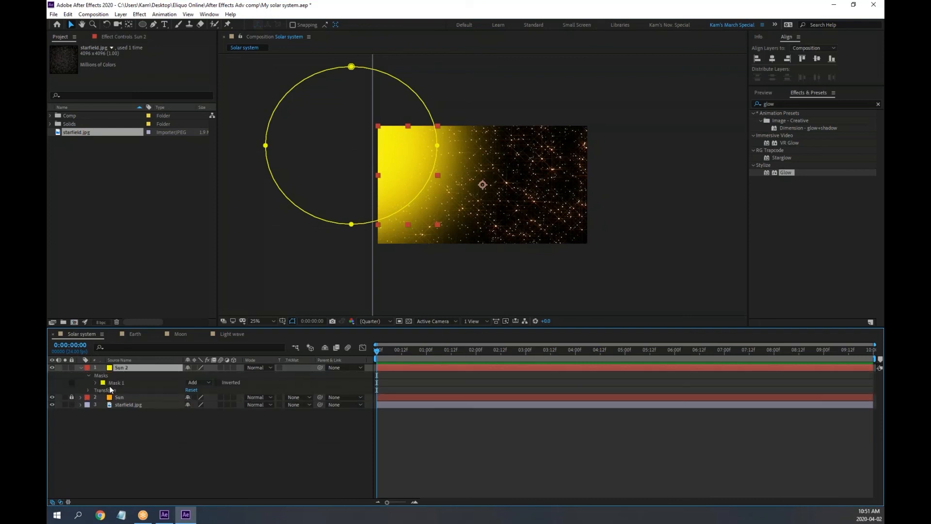
pyautogui.click(103, 382)
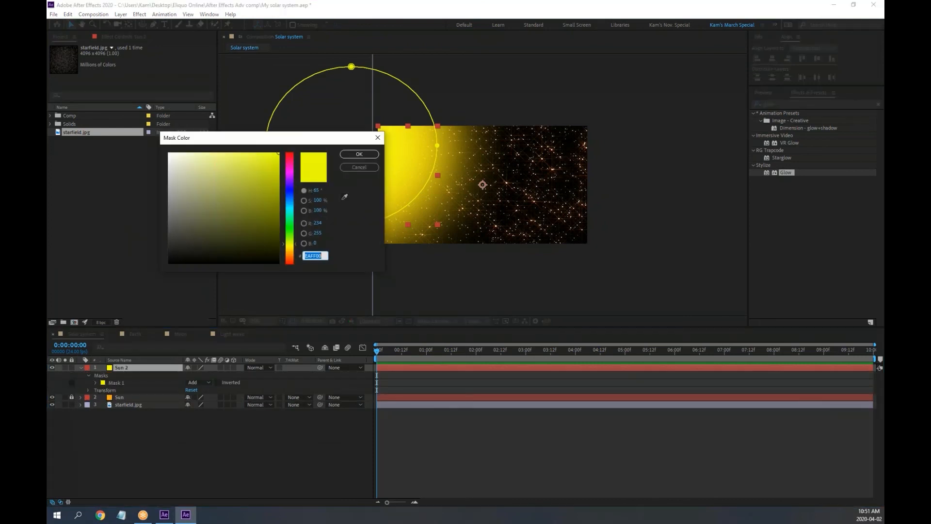
pyautogui.click(289, 154)
pyautogui.click(359, 154)
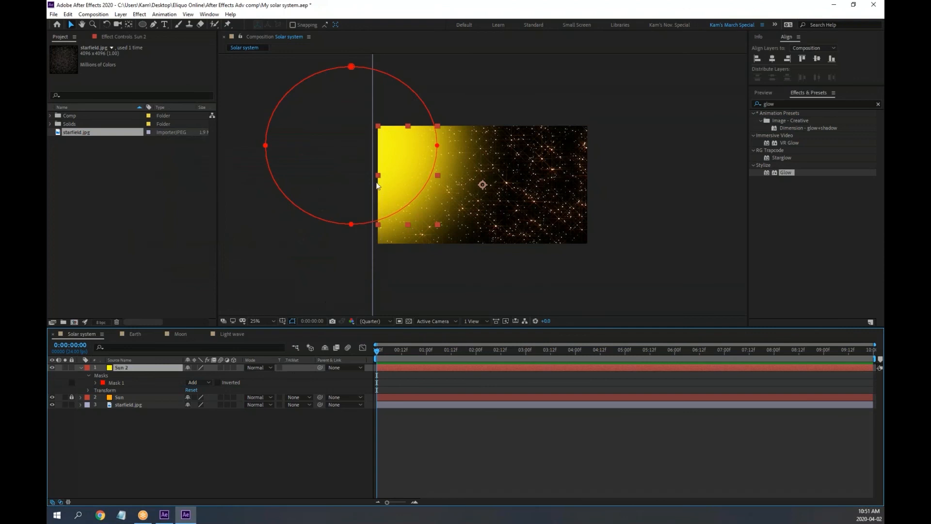
# Step: Move the Sun 2 mask slightly left and up, and reduce its feather to 563 pixels
pyautogui.click(339, 223)
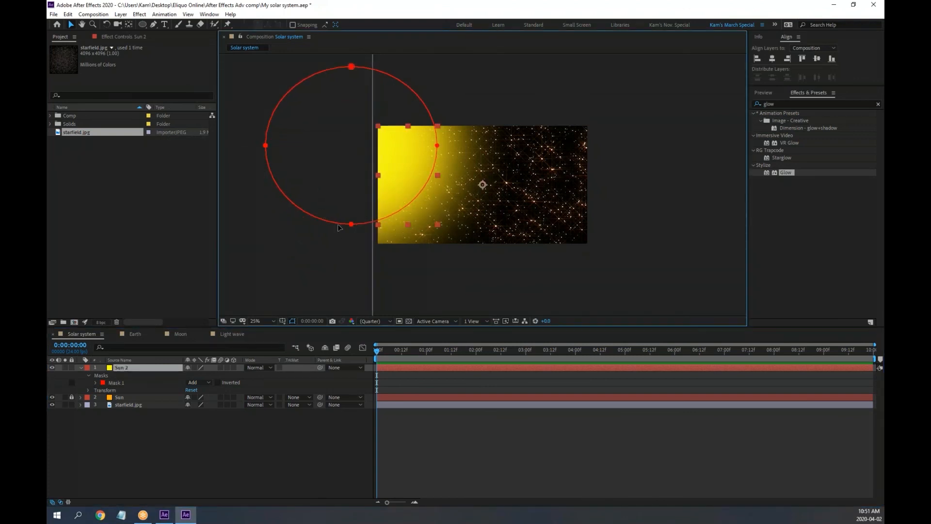
pyautogui.doubleClick(392, 216)
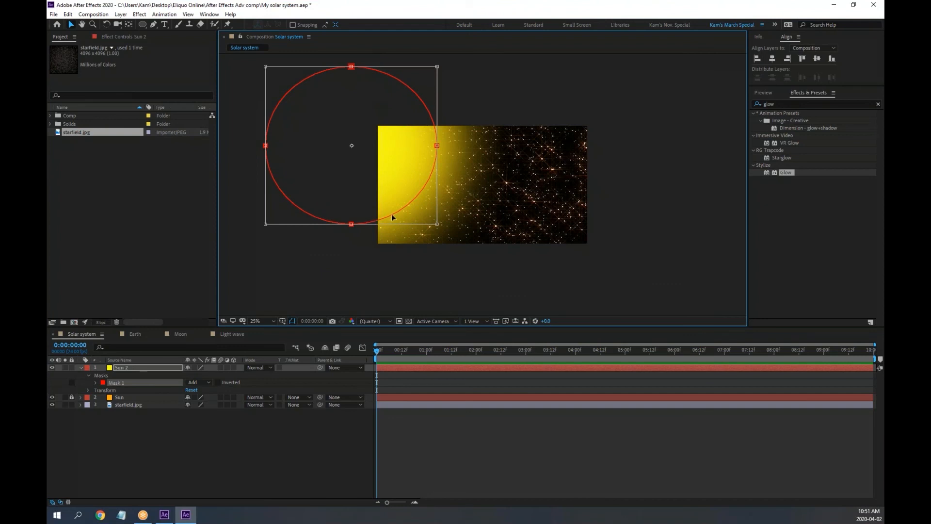
pyautogui.moveTo(391, 215)
pyautogui.mouseDown()
pyautogui.moveTo(292, 174)
pyautogui.moveTo(394, 219)
pyautogui.moveTo(320, 183)
pyautogui.moveTo(376, 214)
pyautogui.mouseUp()
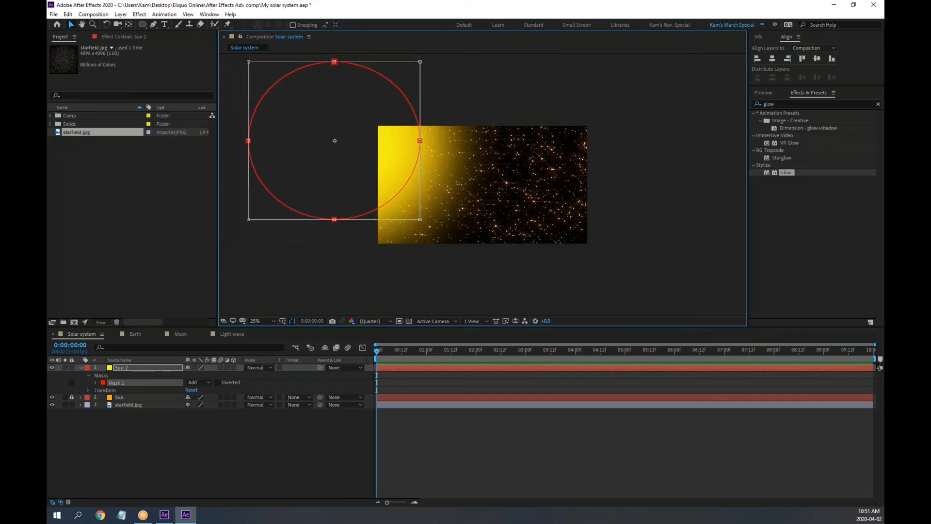
pyautogui.click(95, 383)
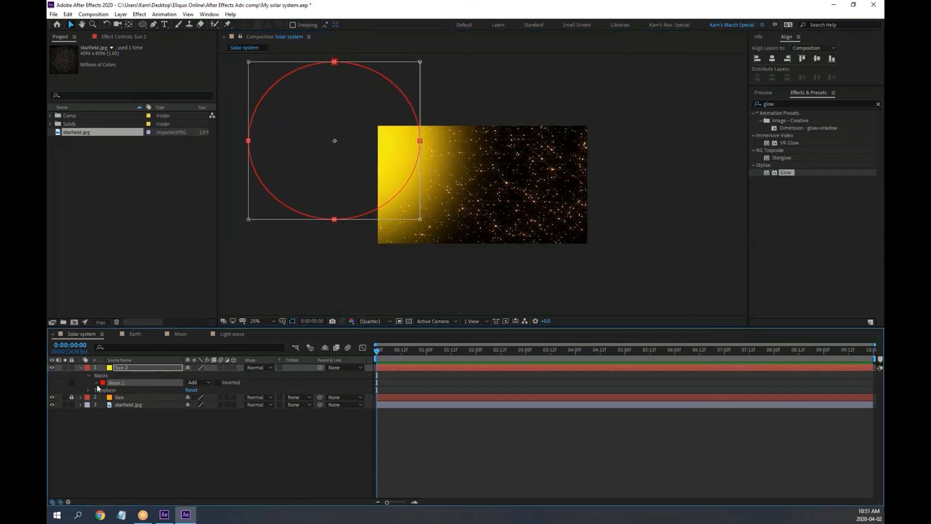
pyautogui.moveTo(212, 399); pyautogui.dragTo(137, 397)
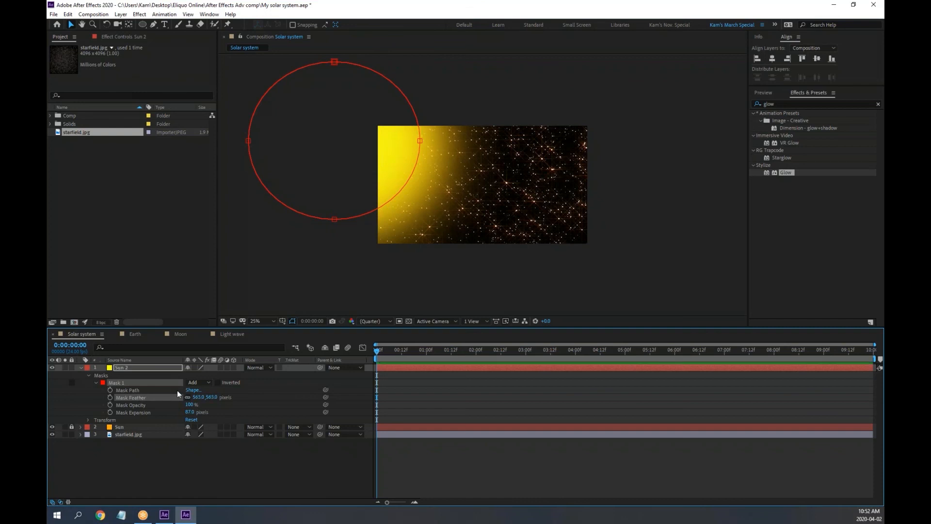
# Step: Change the Sun 2 solid's colour to golden yellow, FED513
pyautogui.click(121, 14)
pyautogui.click(139, 34)
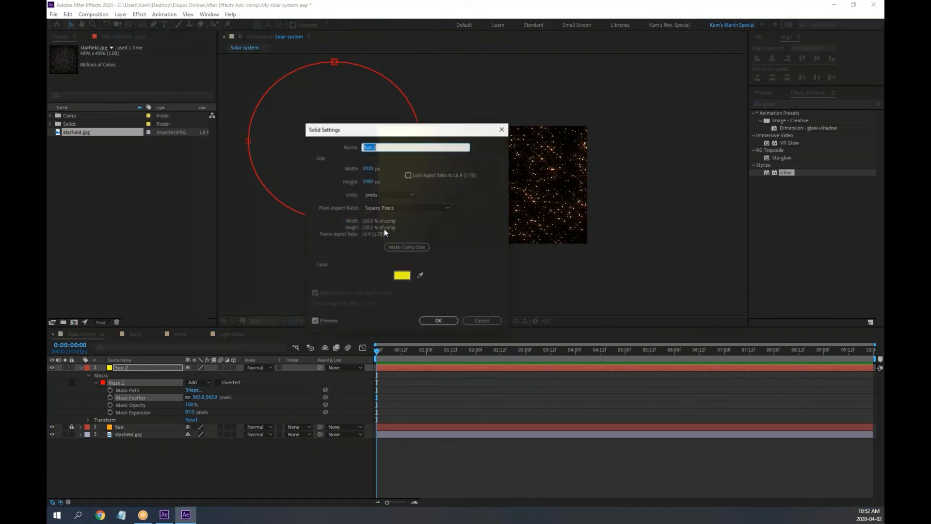
pyautogui.click(402, 275)
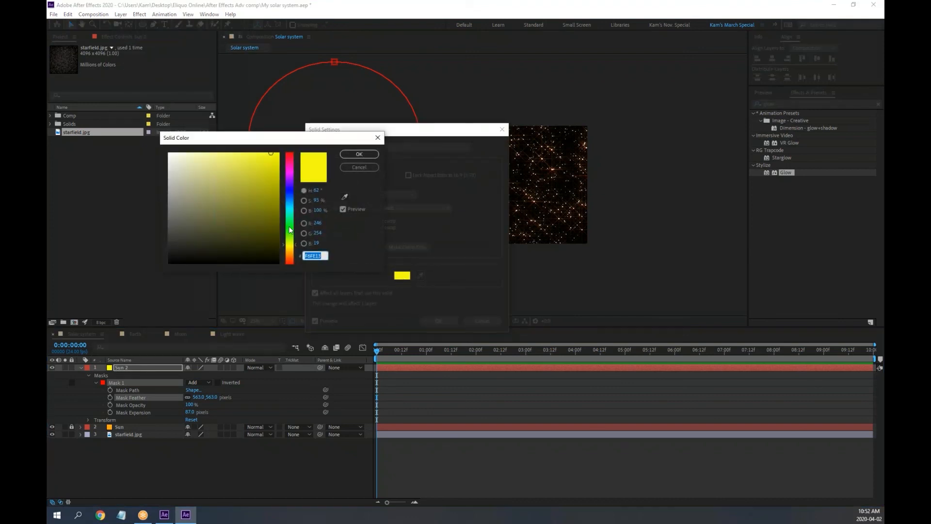
pyautogui.click(293, 248)
pyautogui.moveTo(294, 249); pyautogui.dragTo(294, 252)
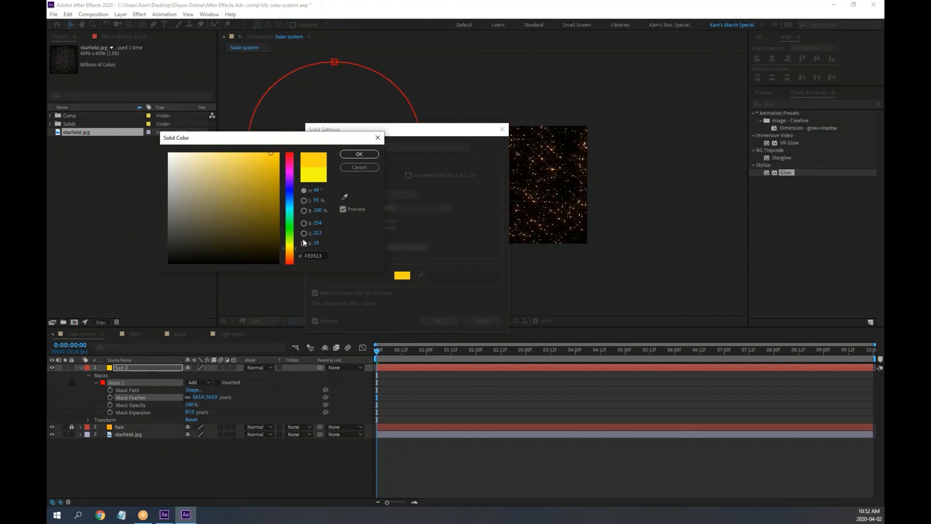
pyautogui.click(376, 154)
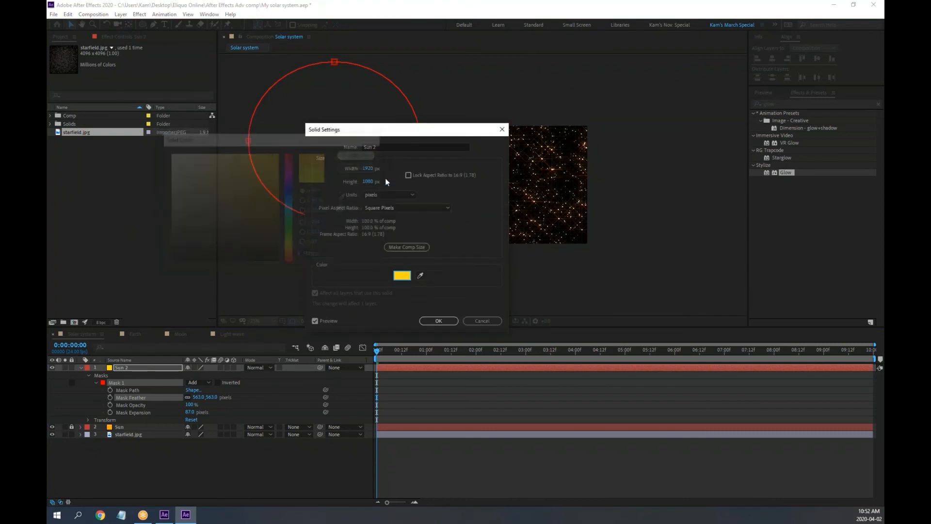
pyautogui.click(439, 321)
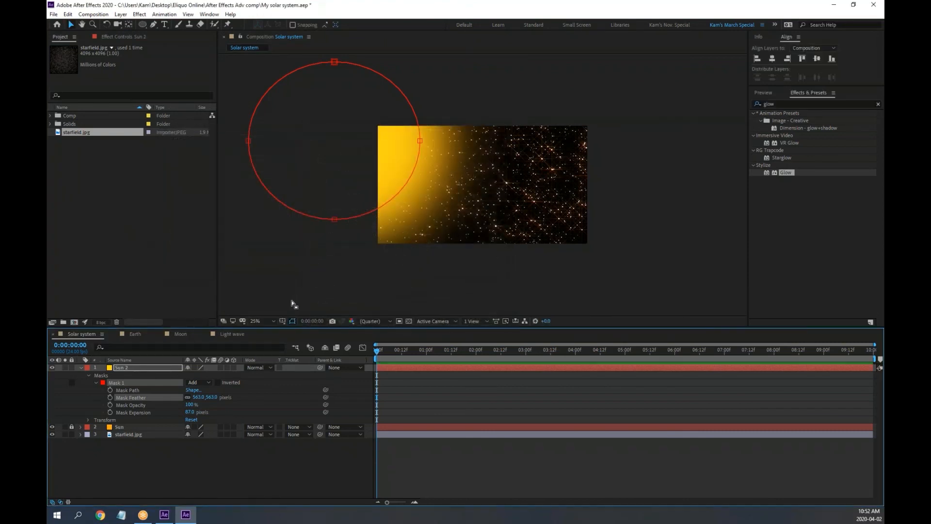
# Step: Set the Sun 2 mask's feather to 291 pixels, and lock the Sun 2 and starfield.jpg layers
pyautogui.click(82, 367)
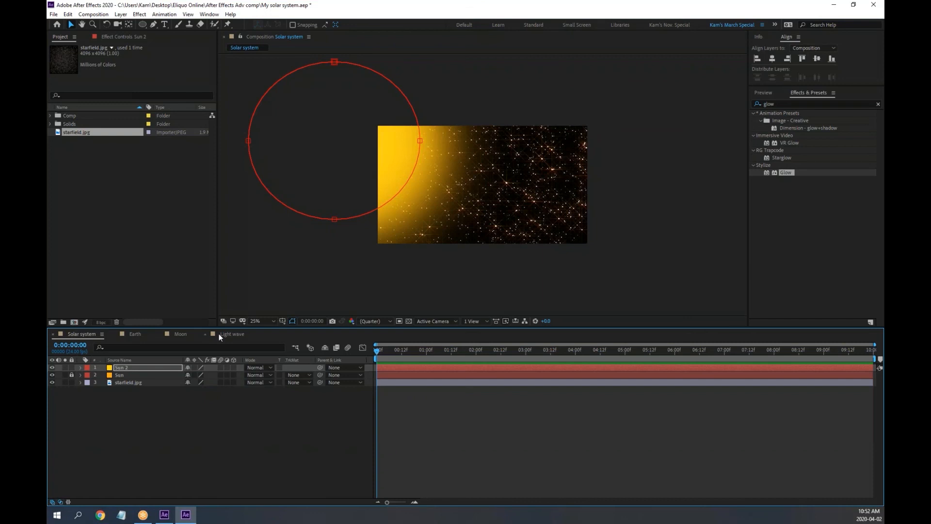
pyautogui.click(81, 368)
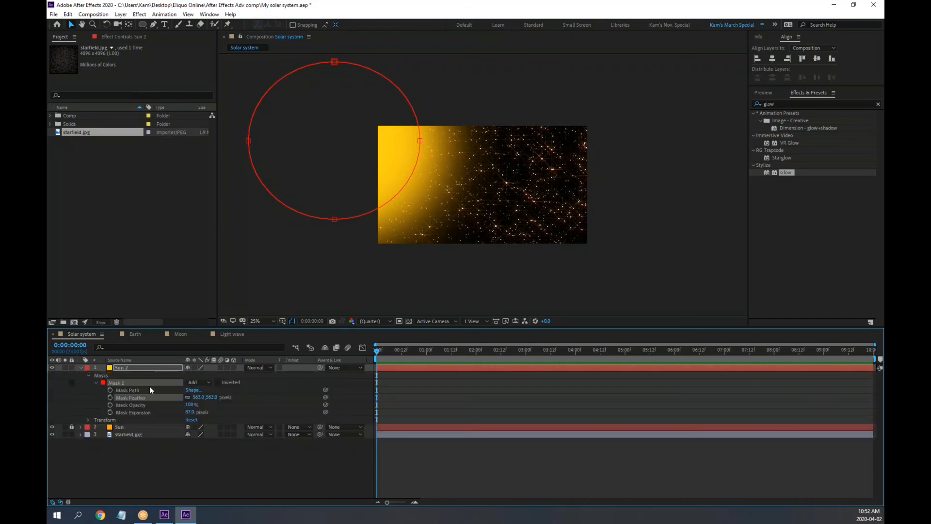
pyautogui.moveTo(187, 398); pyautogui.dragTo(116, 397)
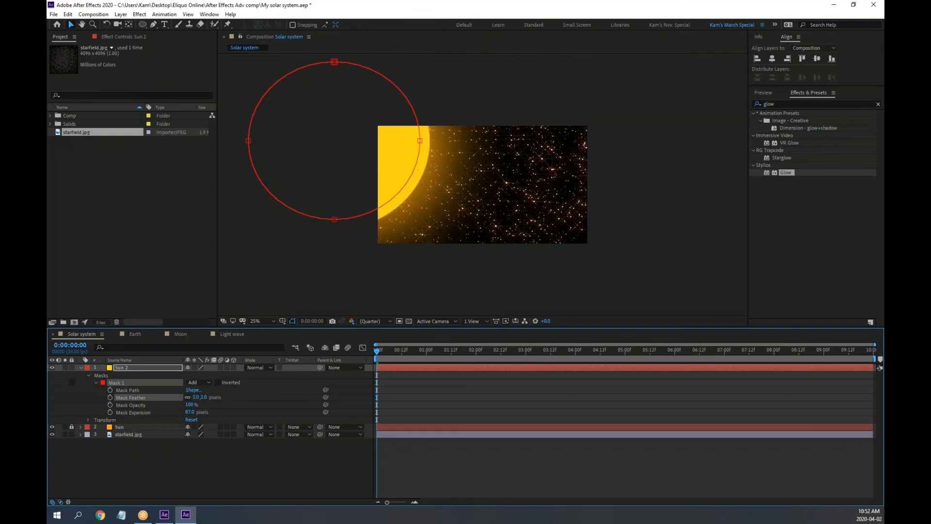
pyautogui.moveTo(196, 397); pyautogui.dragTo(111, 401)
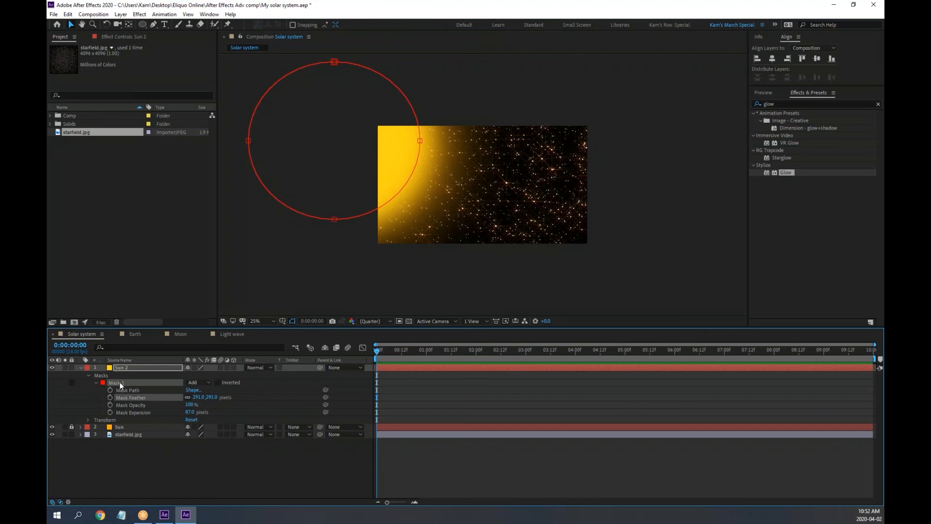
pyautogui.click(81, 368)
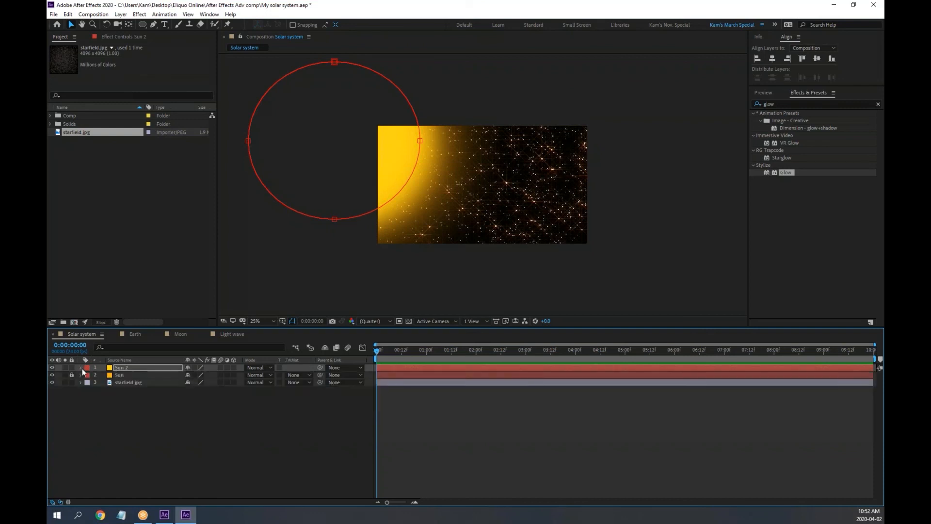
pyautogui.click(71, 367)
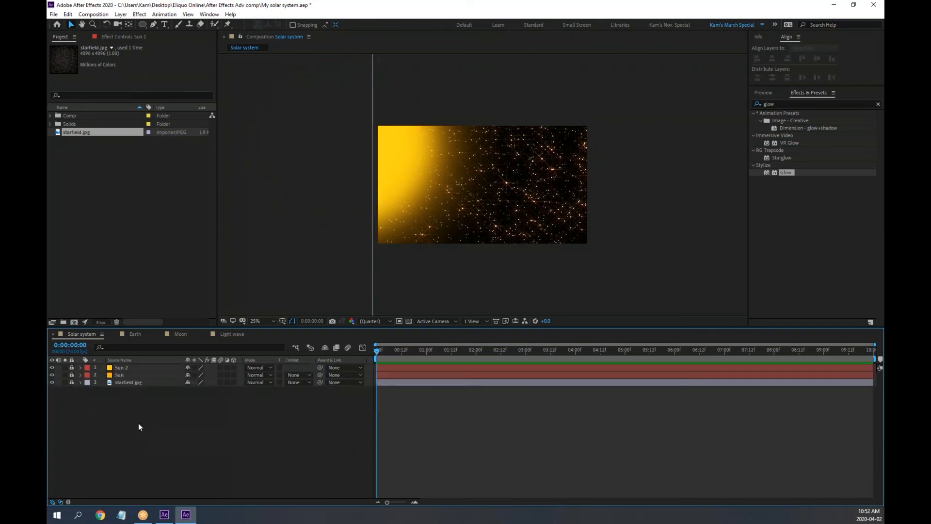
# Step: Create a new comp-sized golden yellow solid named Sun core above the Sun 2 layer
pyautogui.rightClick(152, 416)
pyautogui.moveTo(227, 323)
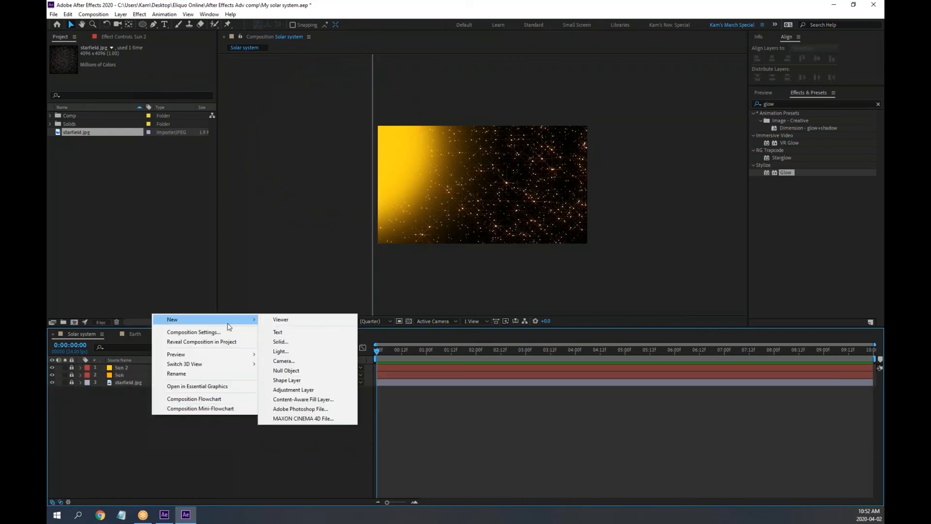
pyautogui.click(280, 341)
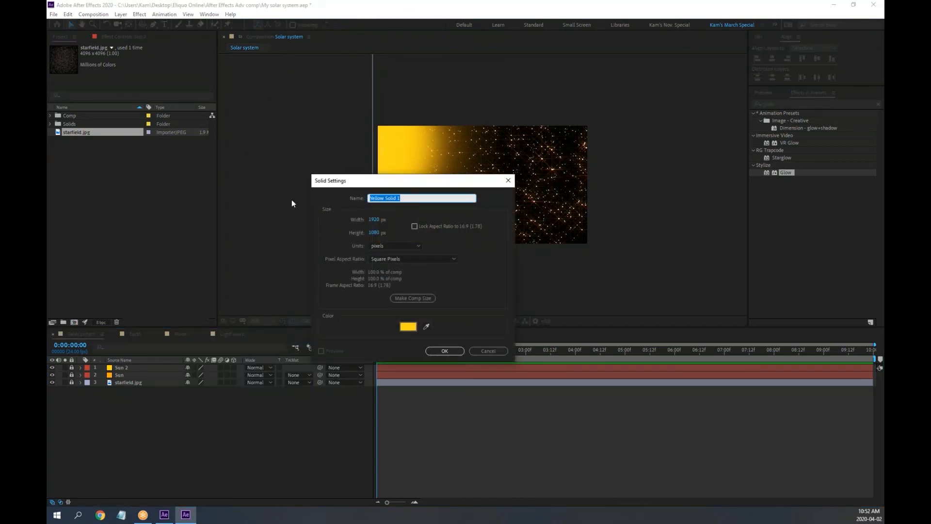
pyautogui.write('Sun core')
pyautogui.press('Return')
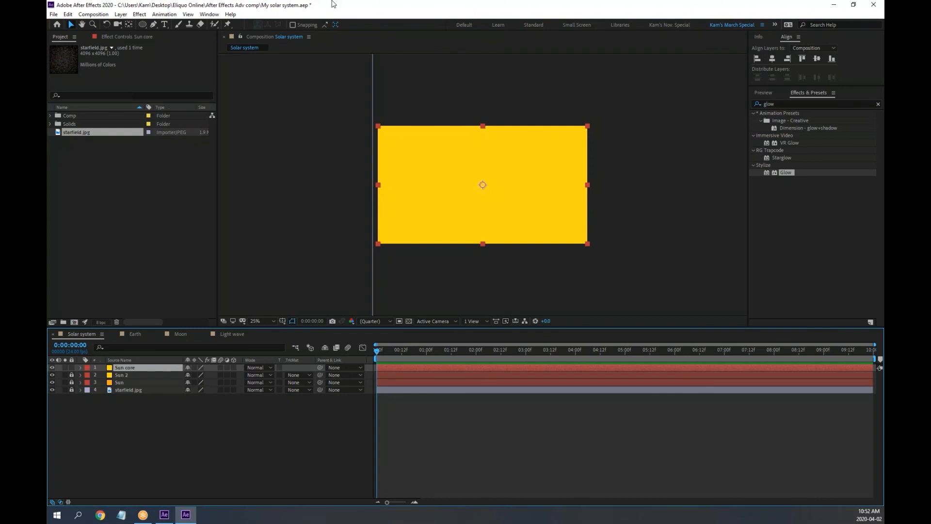
# Step: Change the Sun core solid's colour to bright yellow, F0FE13
pyautogui.click(120, 14)
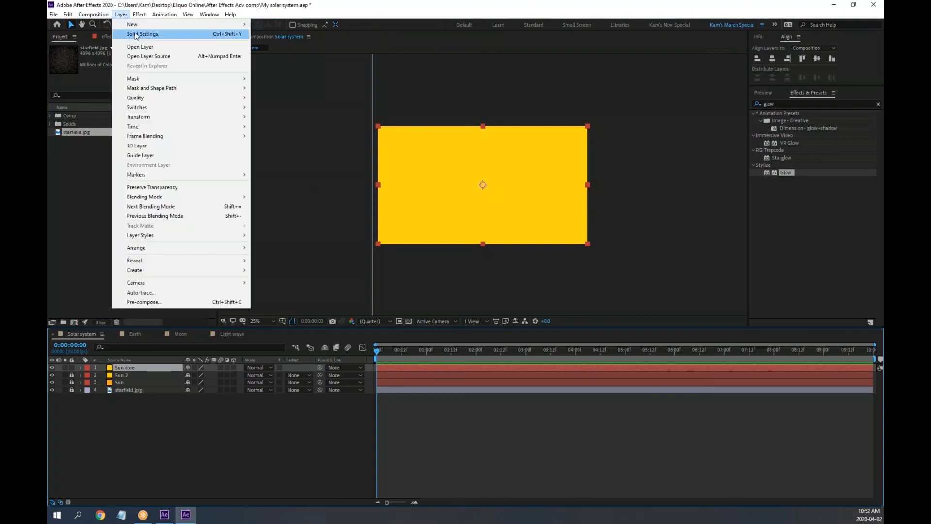
pyautogui.click(140, 34)
pyautogui.click(402, 275)
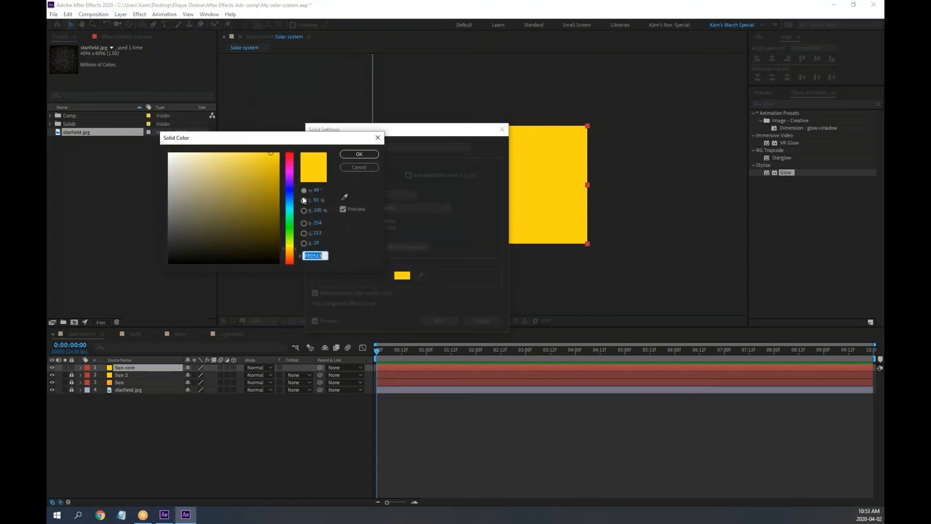
pyautogui.moveTo(296, 249); pyautogui.dragTo(297, 244)
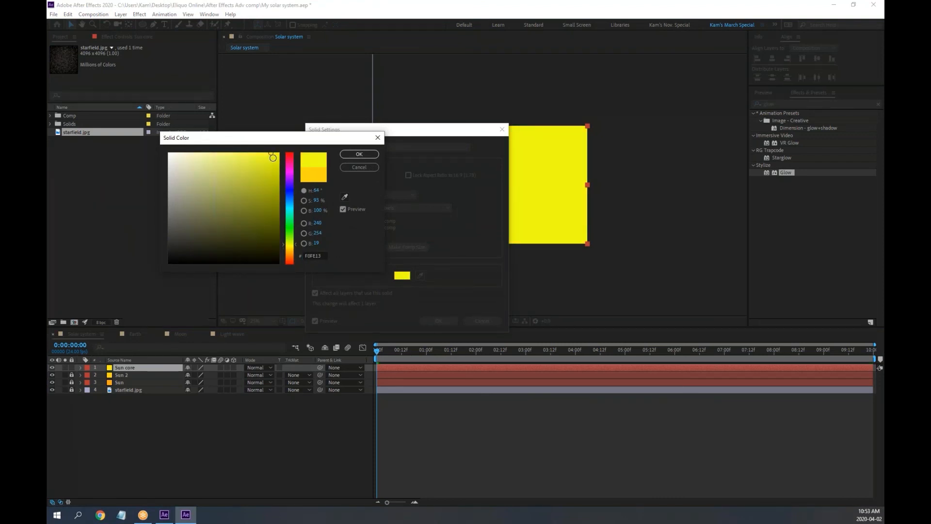
pyautogui.click(359, 154)
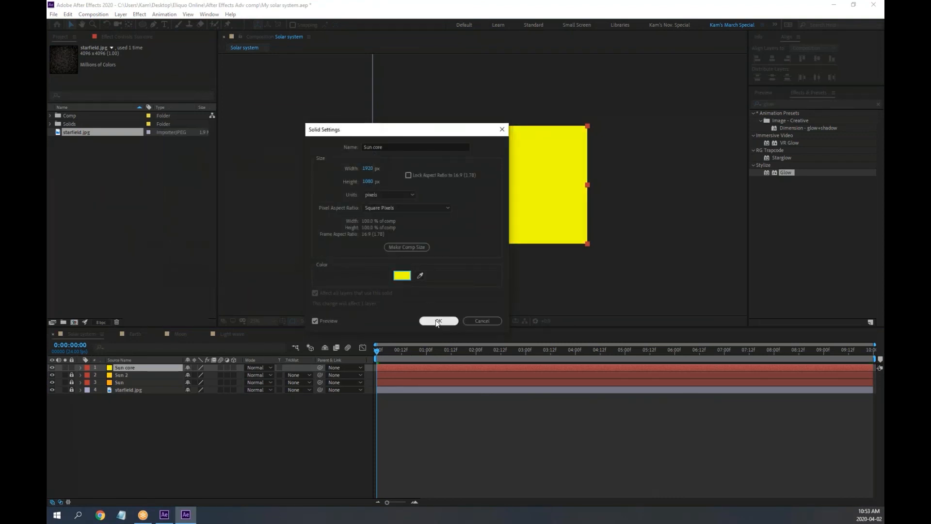
pyautogui.press('Return')
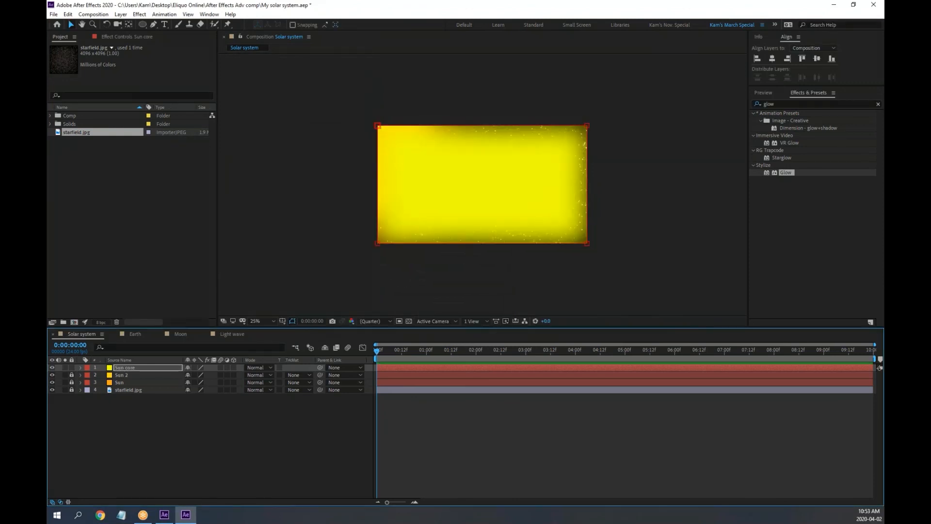
# Step: Replace the Sun core layer's frame-sized mask with a near-circular elliptical mask overlapping the composition's upper-left corner
pyautogui.click(81, 368)
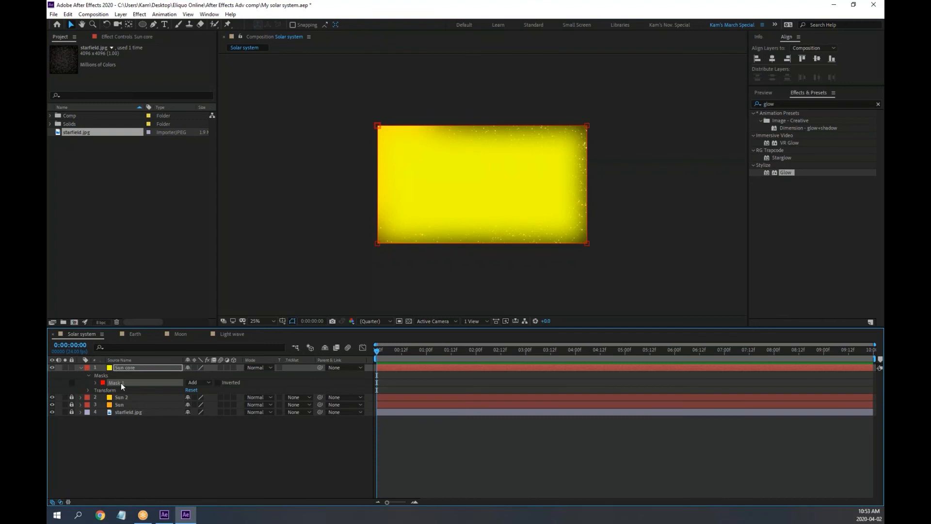
pyautogui.moveTo(121, 384); pyautogui.dragTo(373, 274)
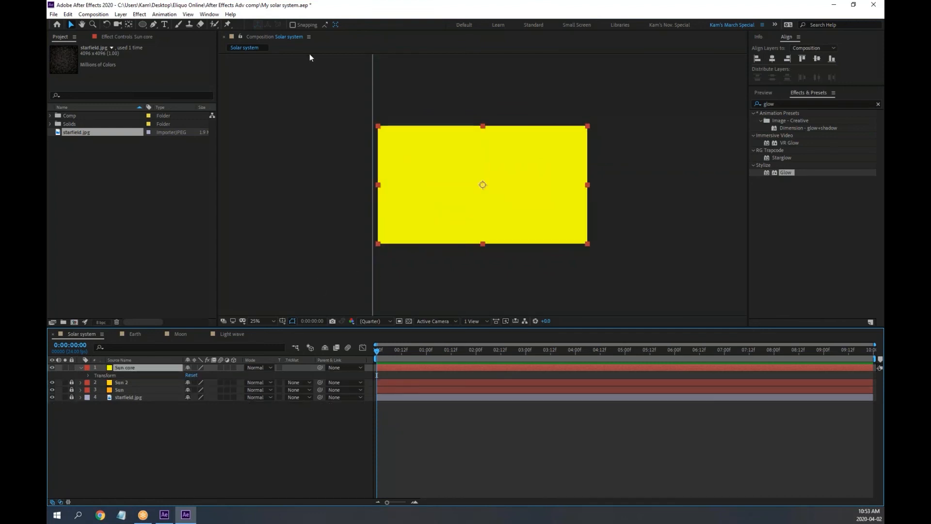
pyautogui.click(143, 25)
pyautogui.moveTo(351, 120)
pyautogui.mouseDown()
pyautogui.moveTo(433, 206)
pyautogui.moveTo(377, 181)
pyautogui.moveTo(373, 170)
pyautogui.moveTo(401, 206)
pyautogui.moveTo(374, 218)
pyautogui.moveTo(402, 216)
pyautogui.moveTo(406, 207)
pyautogui.mouseUp()
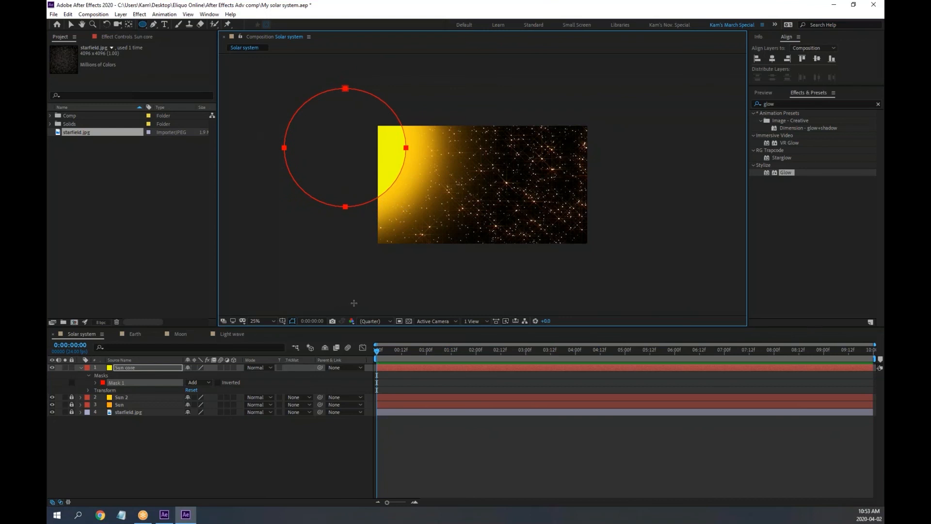
# Step: Change the Sun core mask's outline colour to blue and set its feather to 141 pixels
pyautogui.click(103, 382)
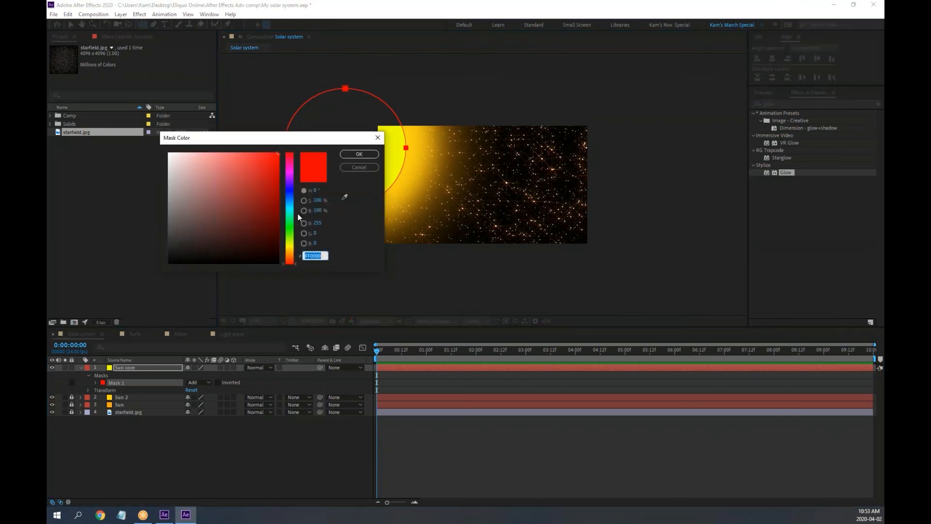
pyautogui.click(290, 190)
pyautogui.click(365, 155)
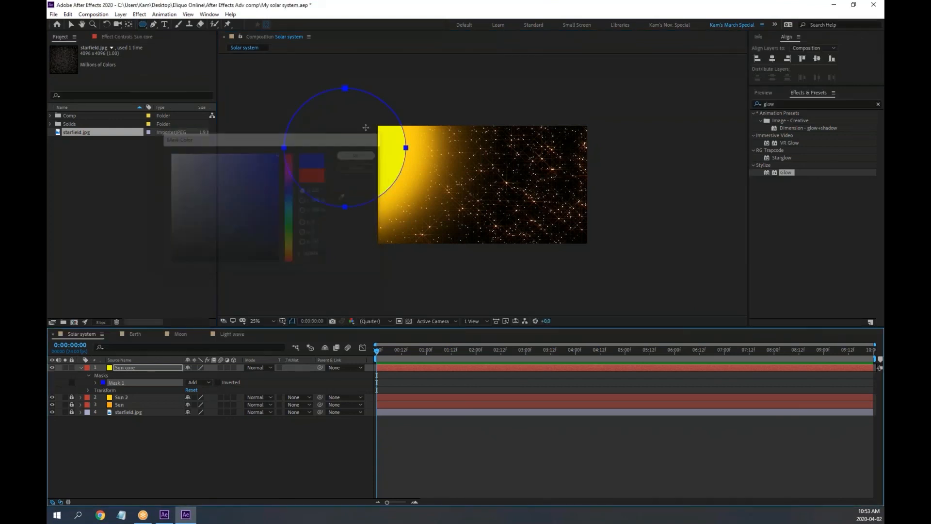
pyautogui.click(95, 383)
pyautogui.moveTo(205, 401); pyautogui.dragTo(278, 418)
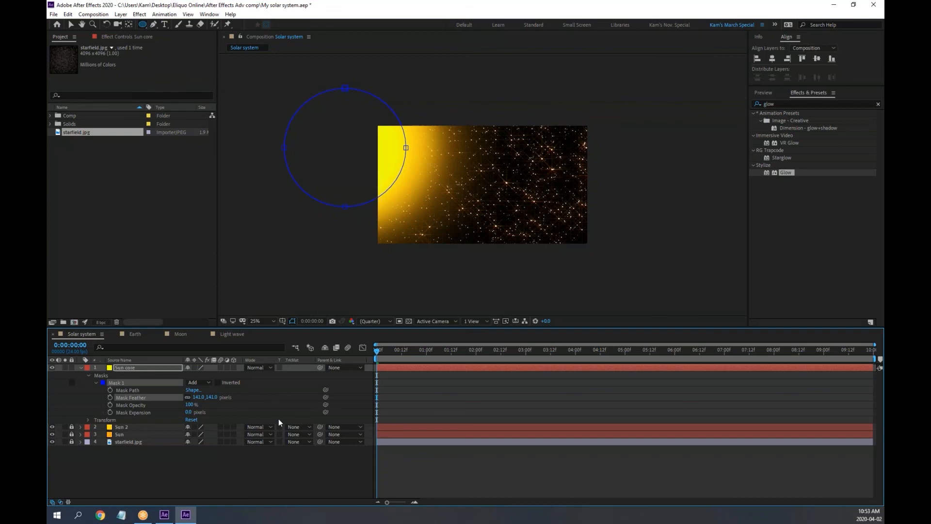
pyautogui.click(244, 477)
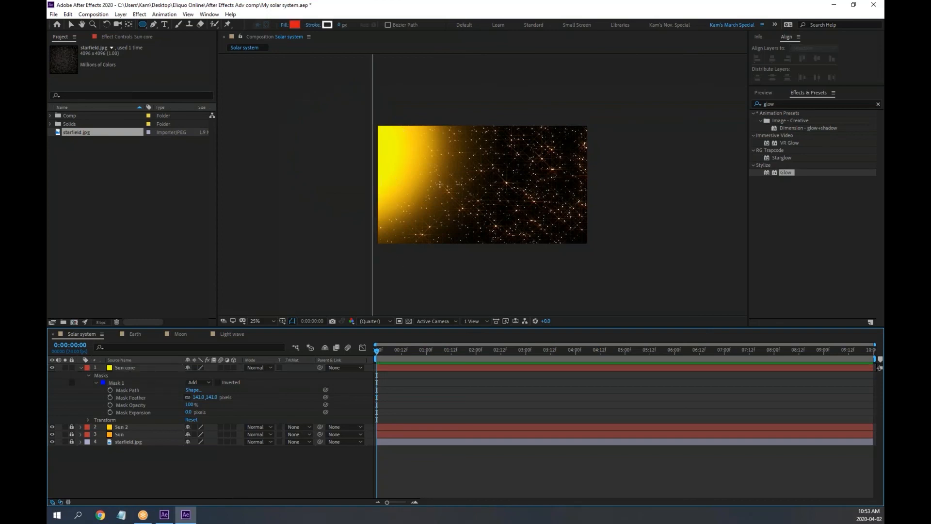
# Step: Hide the starfield.jpg layer and collapse the Sun core layer's properties
pyautogui.scroll(2, 441, 184)
pyautogui.scroll(-1, 420, 179)
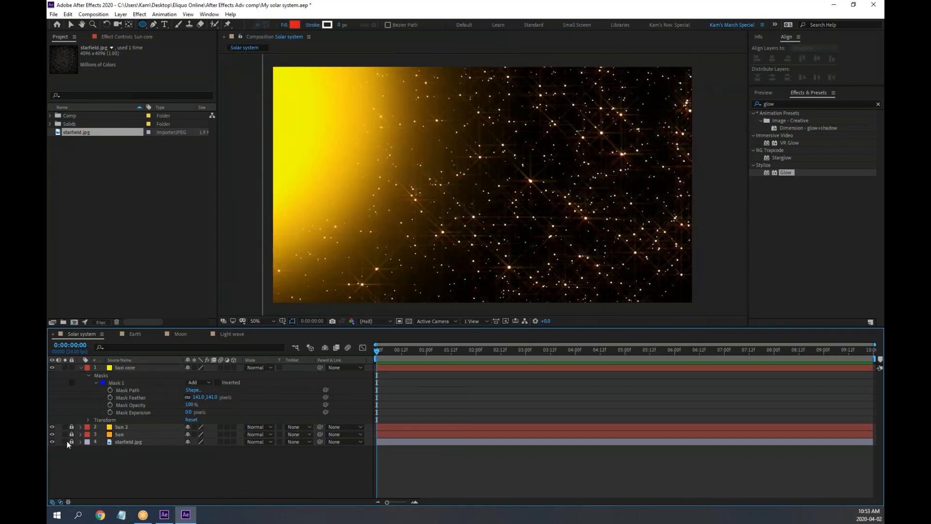
pyautogui.click(52, 441)
pyautogui.press('h')
pyautogui.moveTo(417, 172); pyautogui.dragTo(447, 180)
pyautogui.press('q')
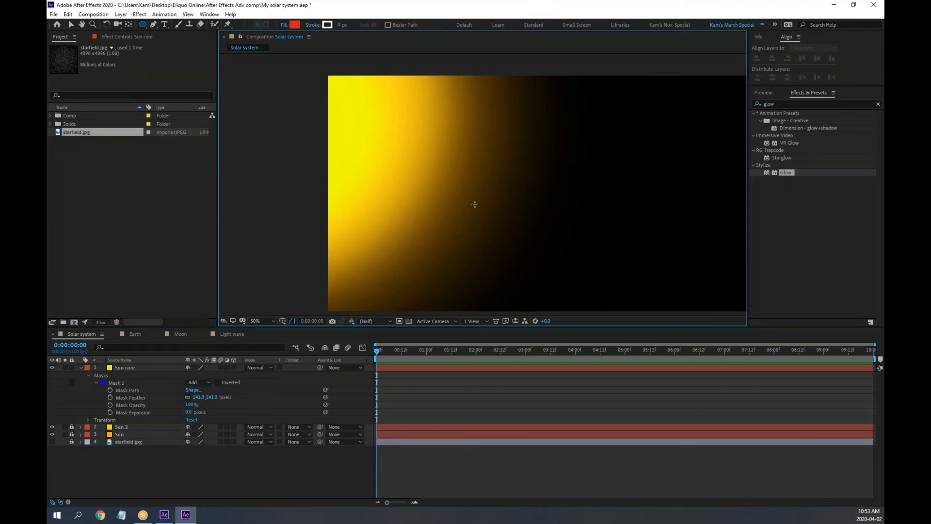
pyautogui.click(81, 367)
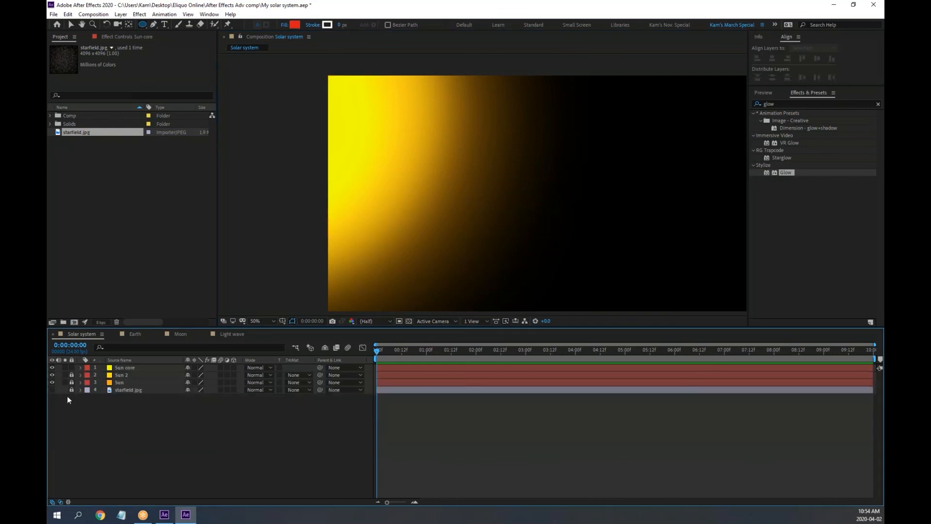
# Step: Toggle the visibility of the Sun, Sun 2 and Sun core layers to compare each glow's contribution
pyautogui.click(51, 382)
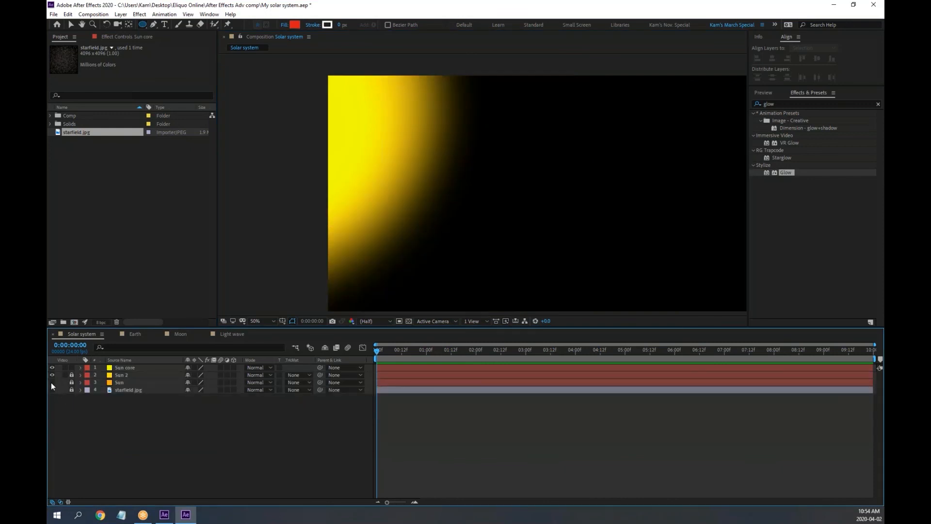
pyautogui.click(52, 383)
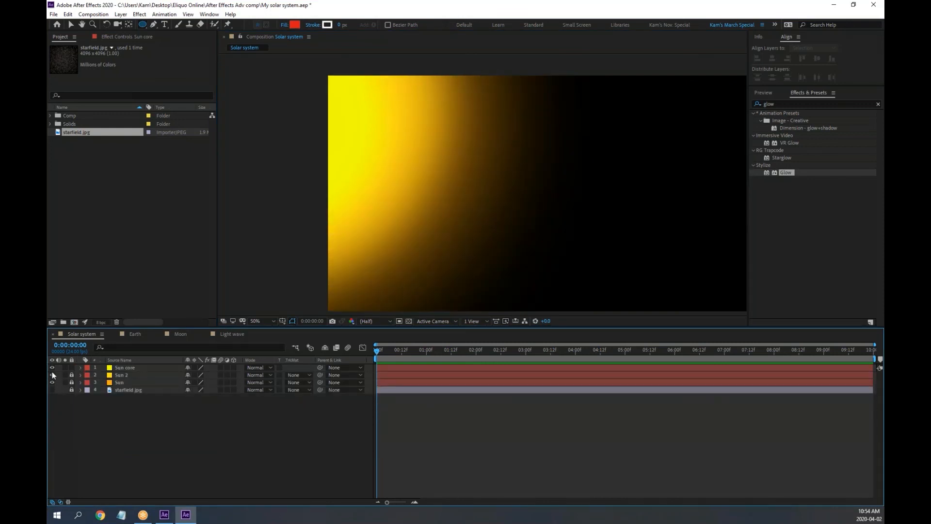
pyautogui.click(52, 374)
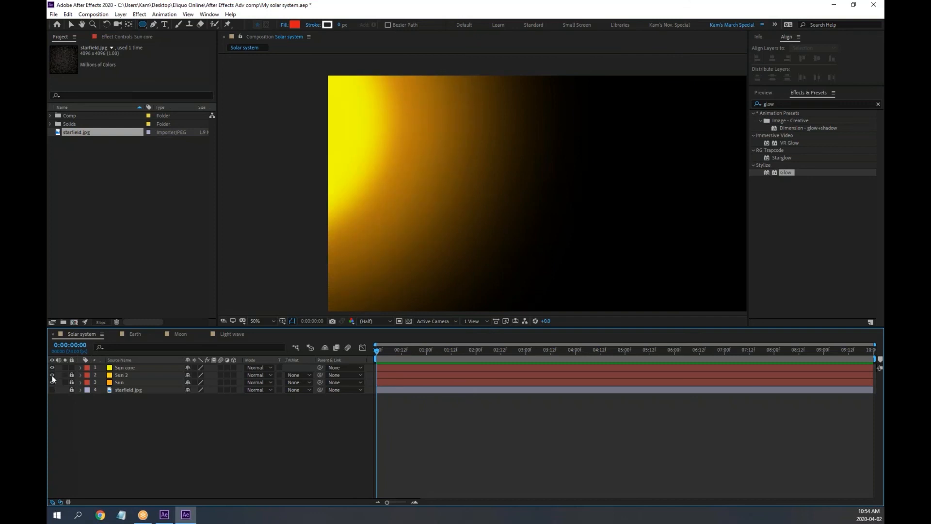
pyautogui.click(52, 374)
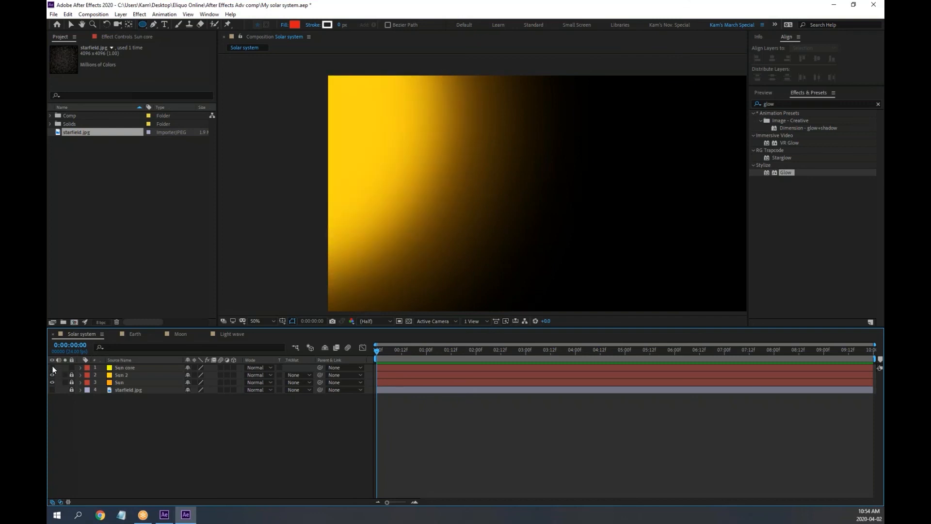
pyautogui.click(52, 374)
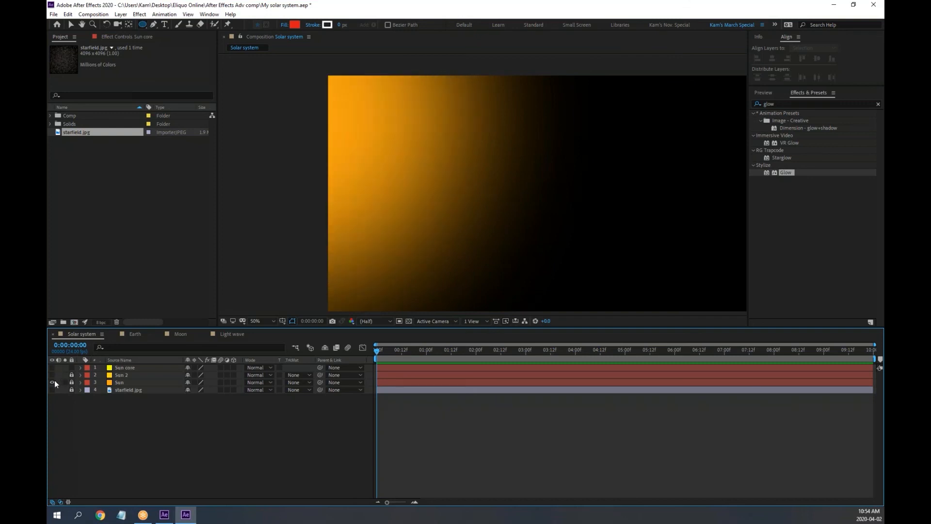
pyautogui.click(52, 375)
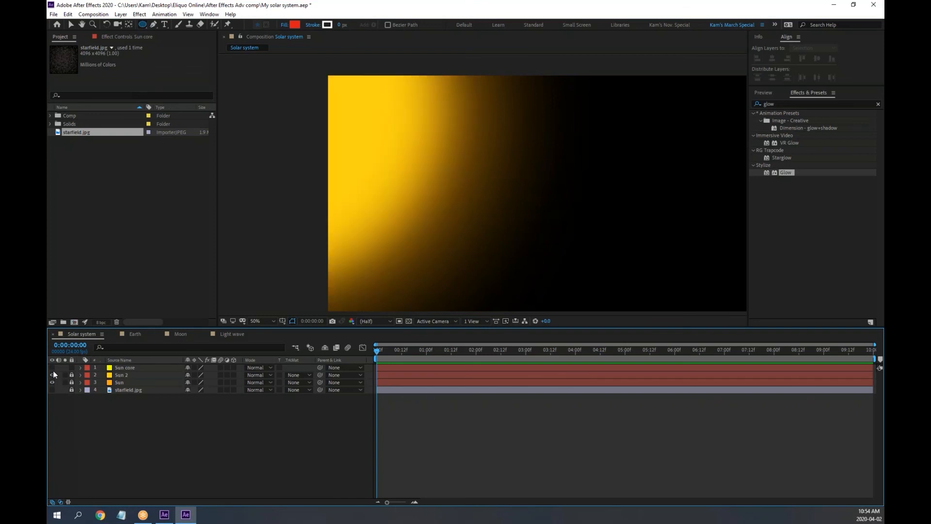
pyautogui.click(52, 368)
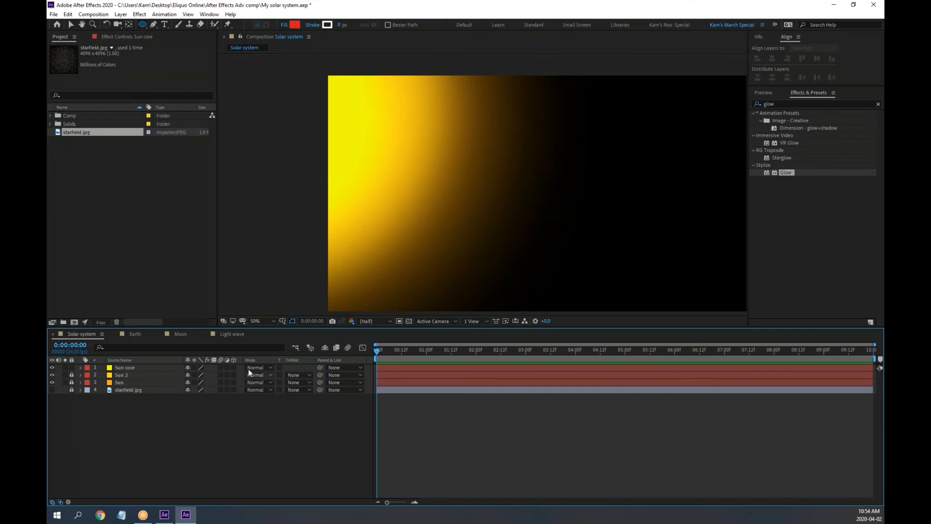
# Step: Try the Soft Light, Overlay and Add blending modes on the Sun core layer
pyautogui.click(267, 369)
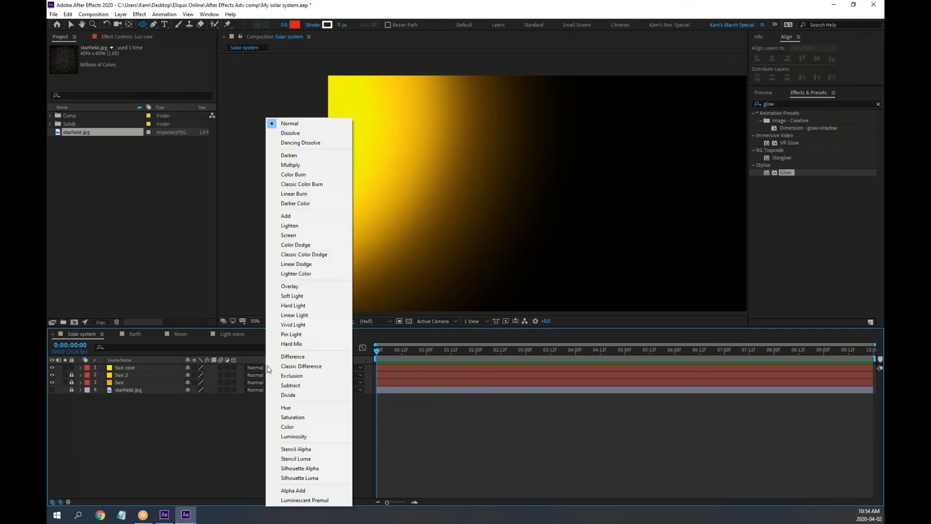
pyautogui.click(305, 296)
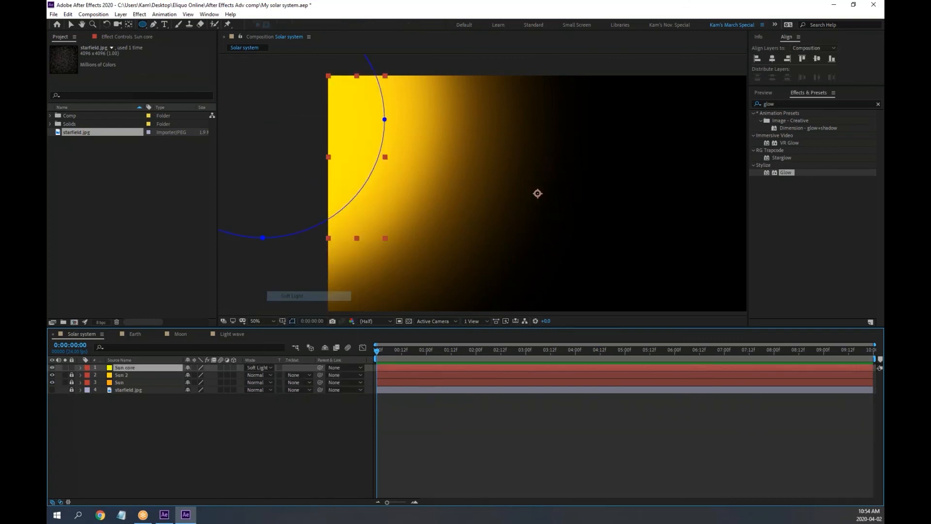
pyautogui.click(262, 372)
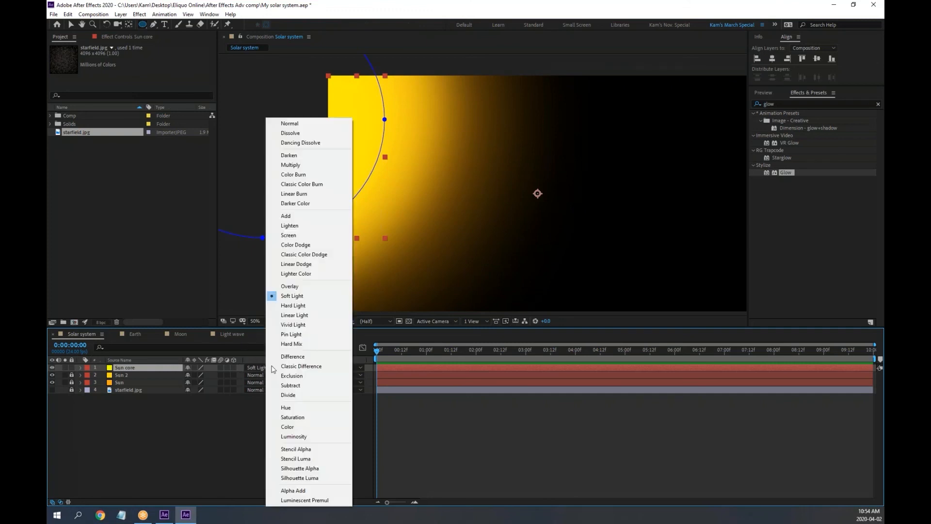
pyautogui.click(286, 286)
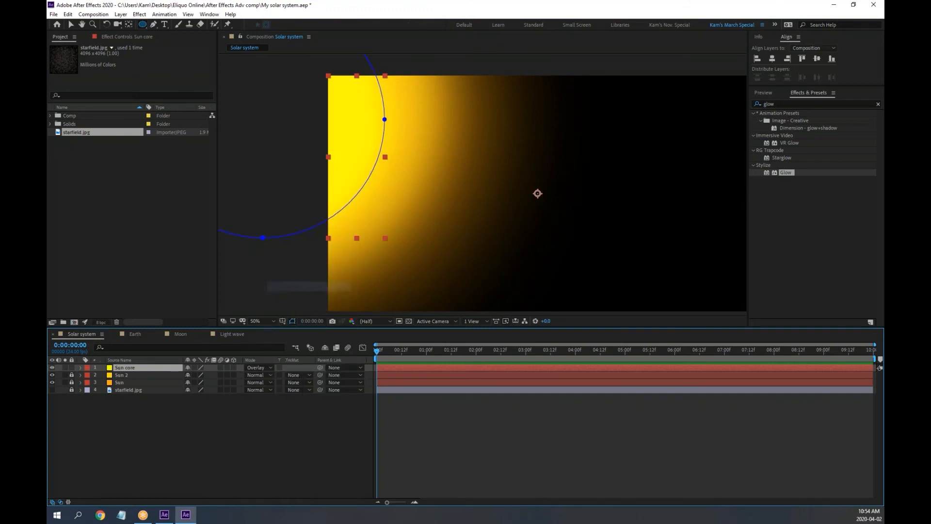
pyautogui.click(269, 368)
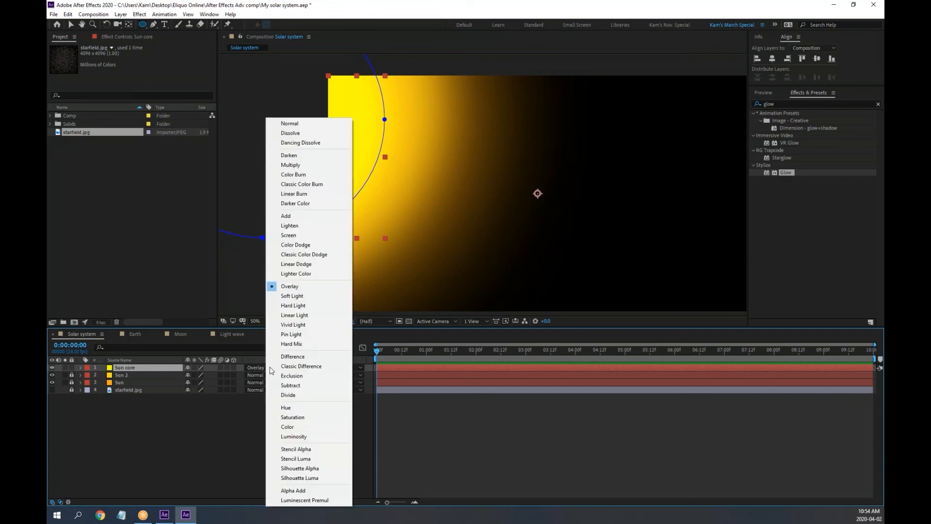
pyautogui.click(286, 216)
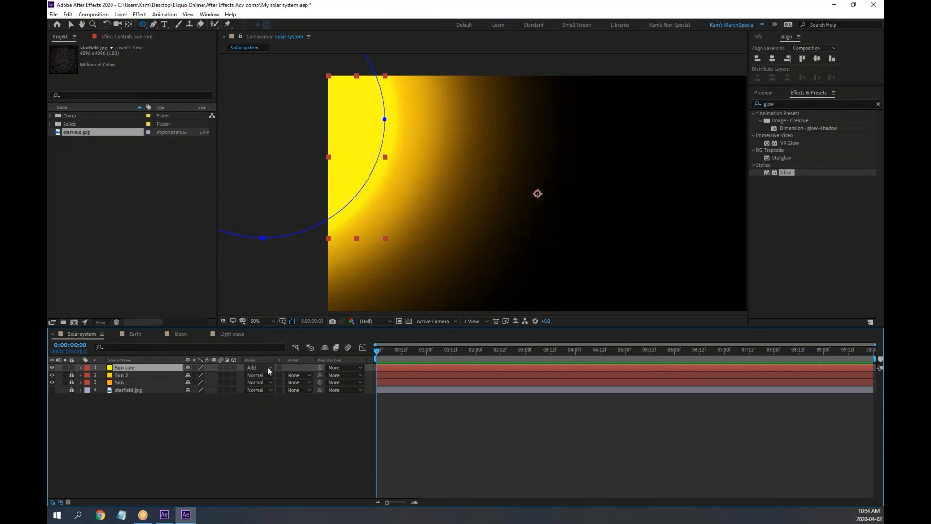
# Step: Try Lighten and Classic Difference on the Sun core layer, and return its blending mode to Normal
pyautogui.hotkey('ctrl', 'shift', 'a')
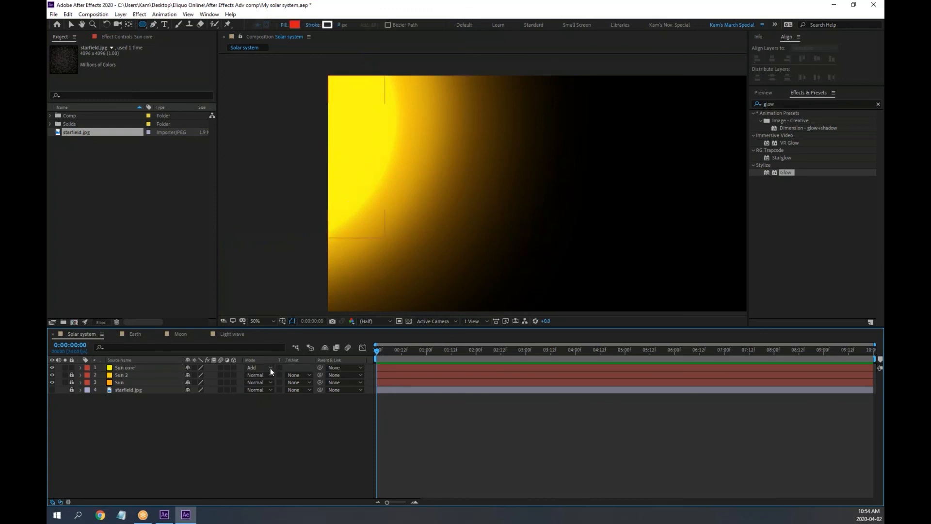
pyautogui.click(269, 367)
pyautogui.click(288, 226)
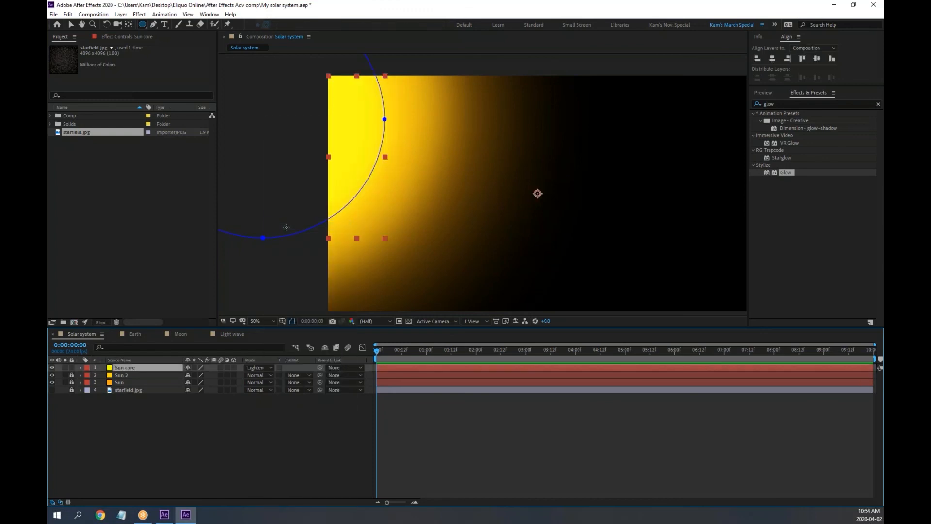
pyautogui.click(269, 366)
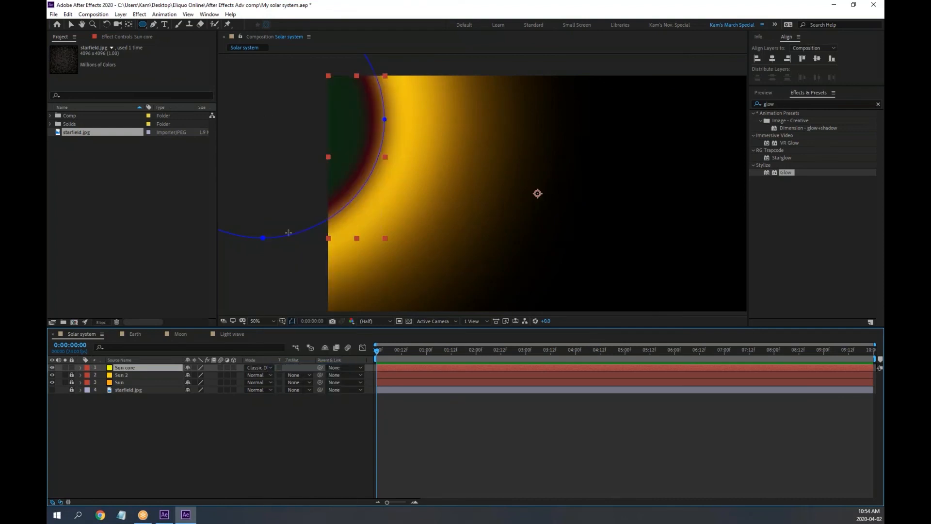
pyautogui.click(269, 367)
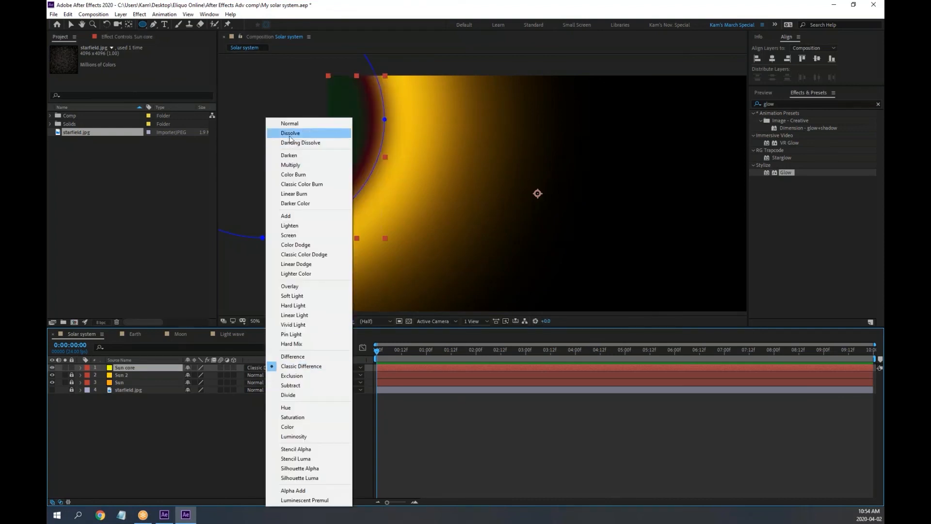
pyautogui.click(290, 121)
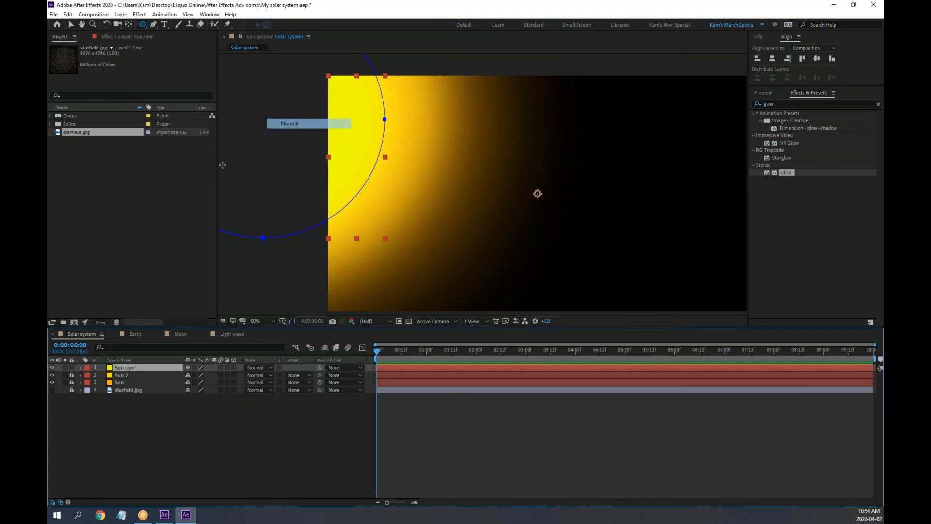
# Step: Set the Sun core layer's blending mode to Exclusion
pyautogui.click(267, 368)
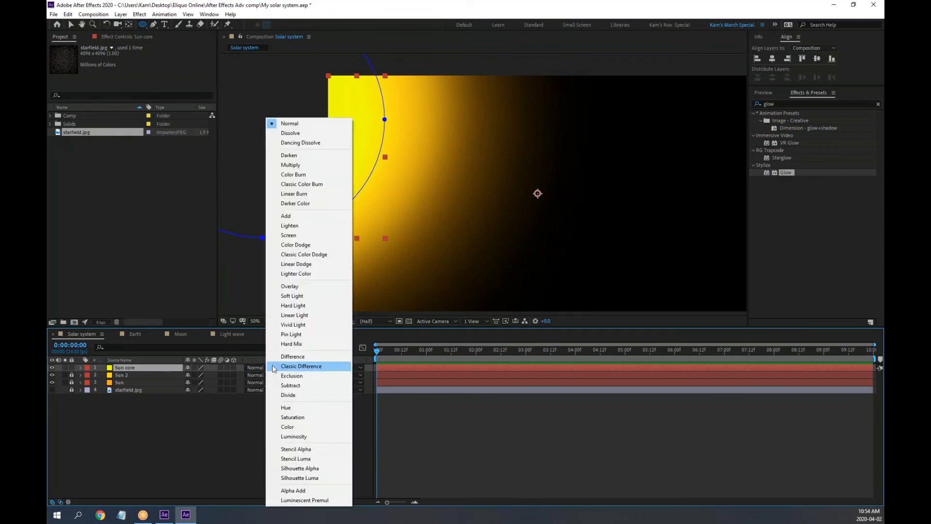
pyautogui.click(290, 376)
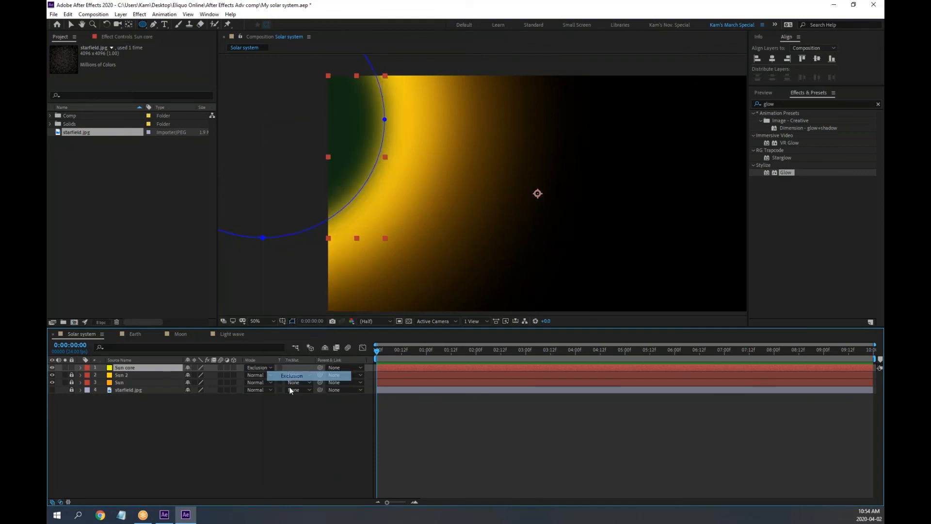
# Step: Try the Subtract blending mode on the Sun core layer, and return it to Normal
pyautogui.click(272, 367)
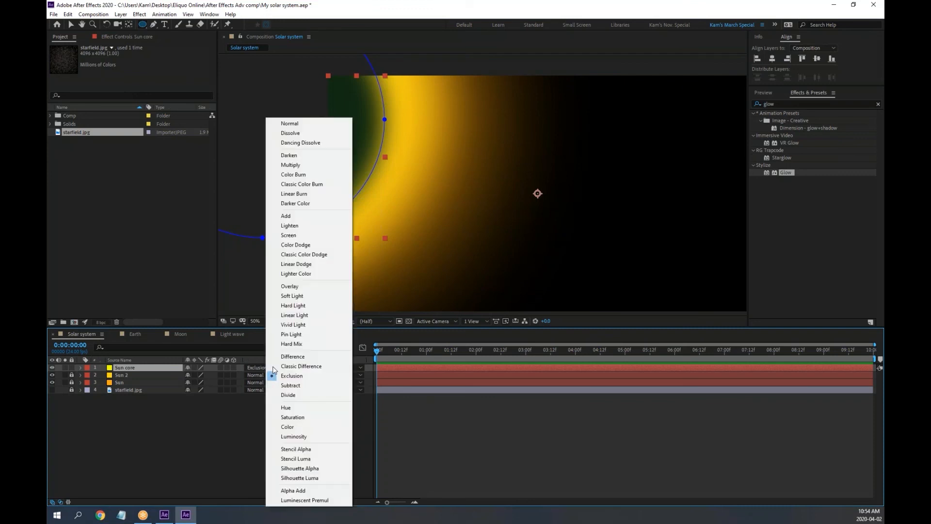
pyautogui.click(288, 382)
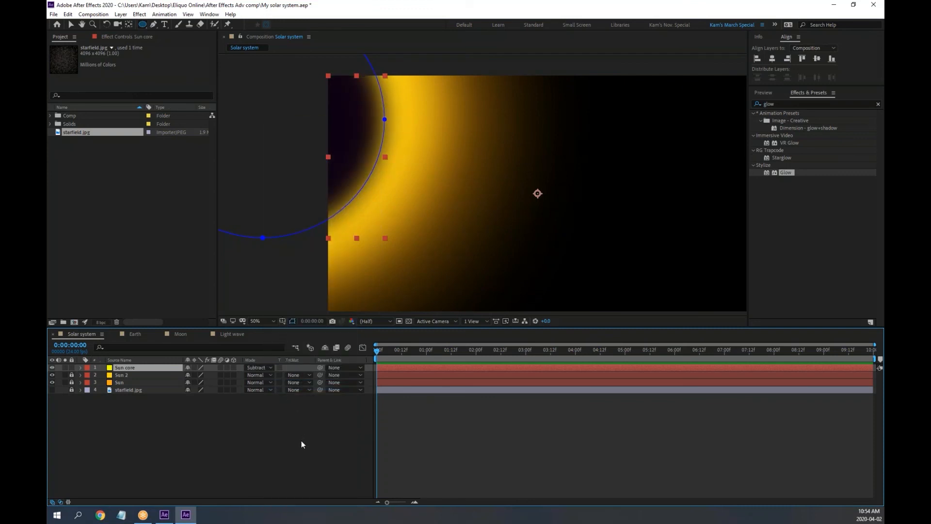
pyautogui.click(269, 367)
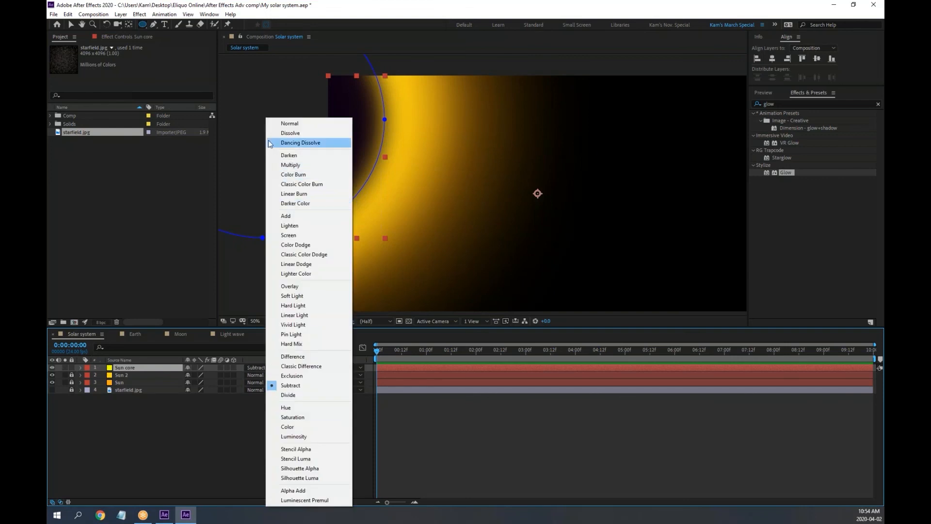
pyautogui.click(293, 123)
pyautogui.click(307, 437)
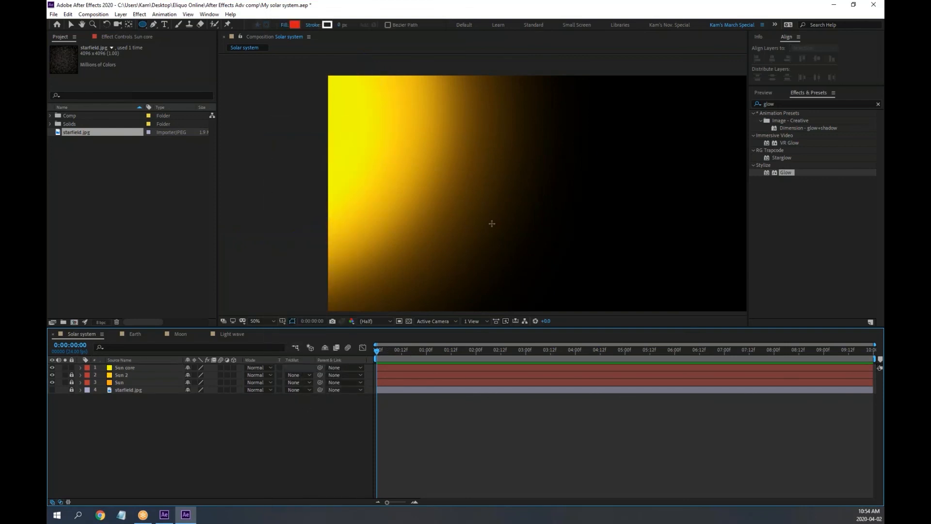
pyautogui.scroll(-1, 504, 218)
pyautogui.scroll(1, 515, 221)
# Step: Create a new 1920 x 1080 px composition named Solar waves
pyautogui.click(237, 333)
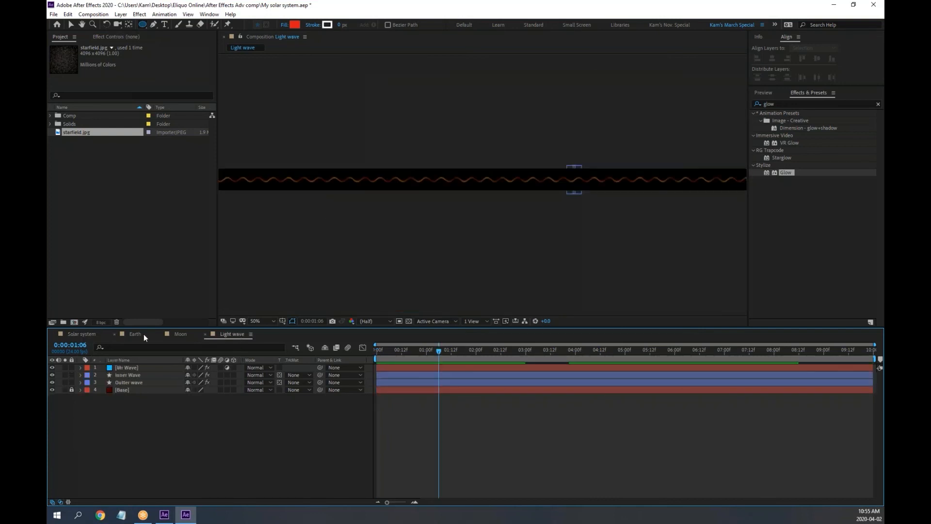
pyautogui.click(89, 335)
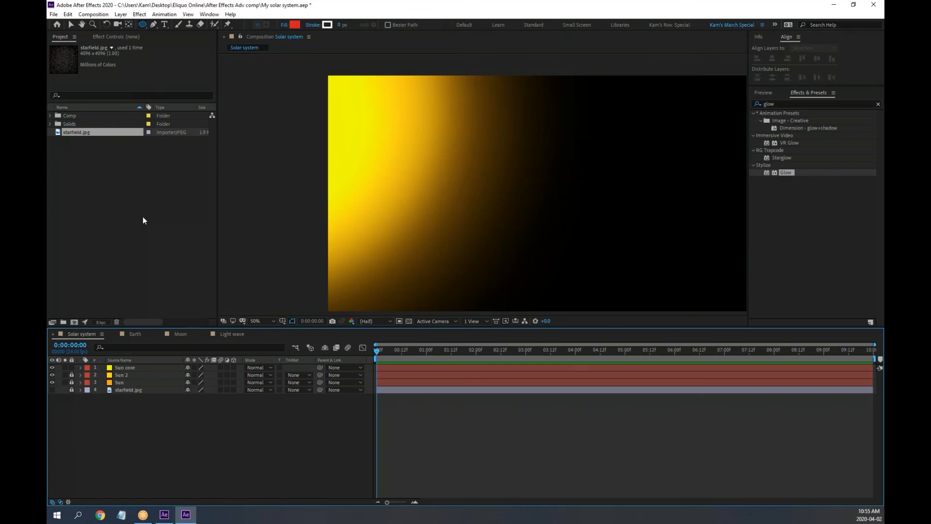
pyautogui.click(93, 14)
pyautogui.click(109, 25)
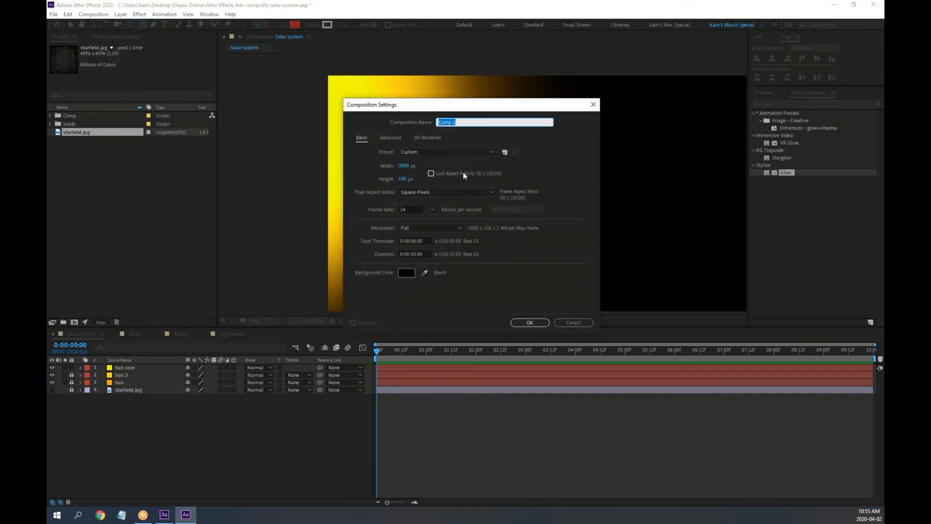
pyautogui.click(404, 165)
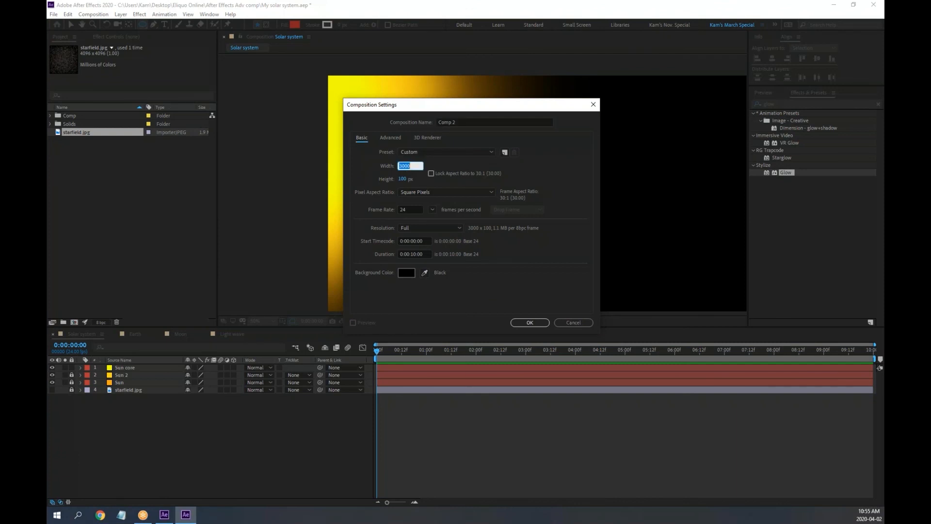
pyautogui.write('1920')
pyautogui.press('Tab')
pyautogui.write('1080')
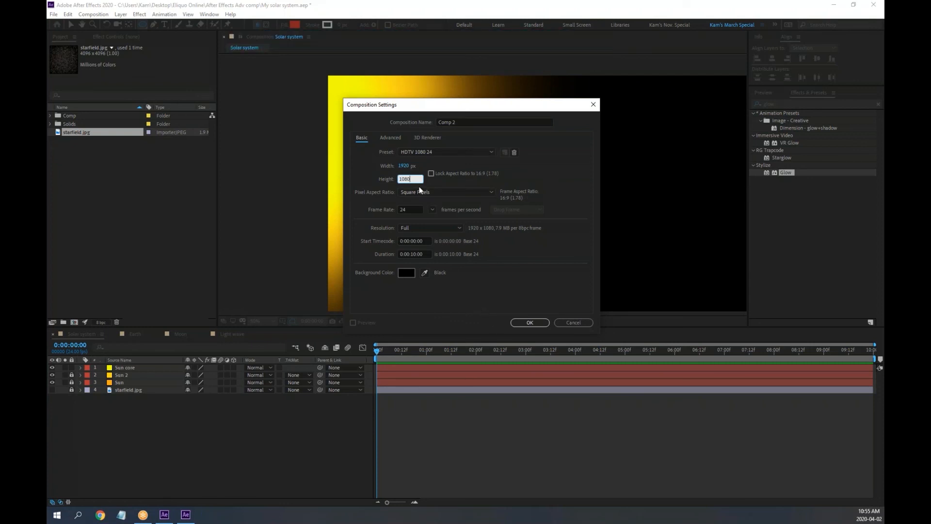
pyautogui.click(464, 122)
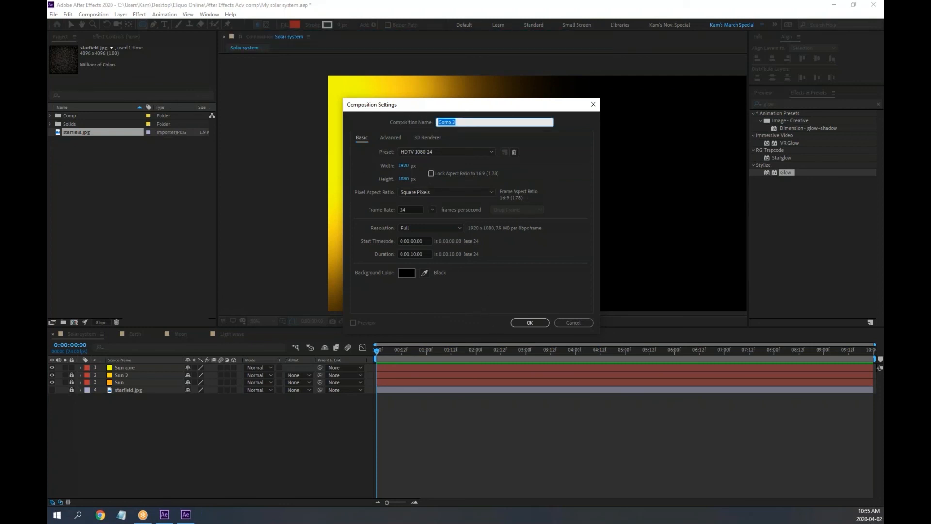
pyautogui.write('Solar waves')
pyautogui.press('Return')
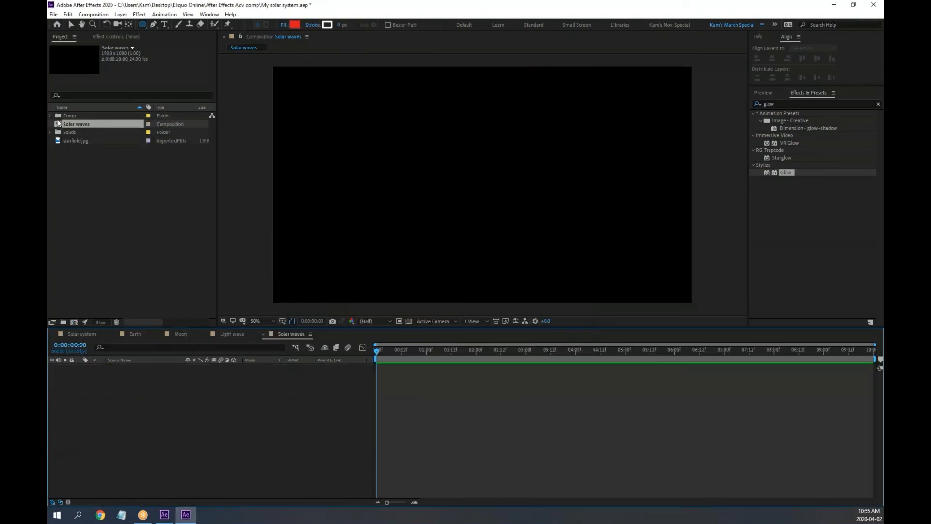
# Step: Add the Light wave composition from the Comp folder as a layer in Solar waves
pyautogui.click(52, 116)
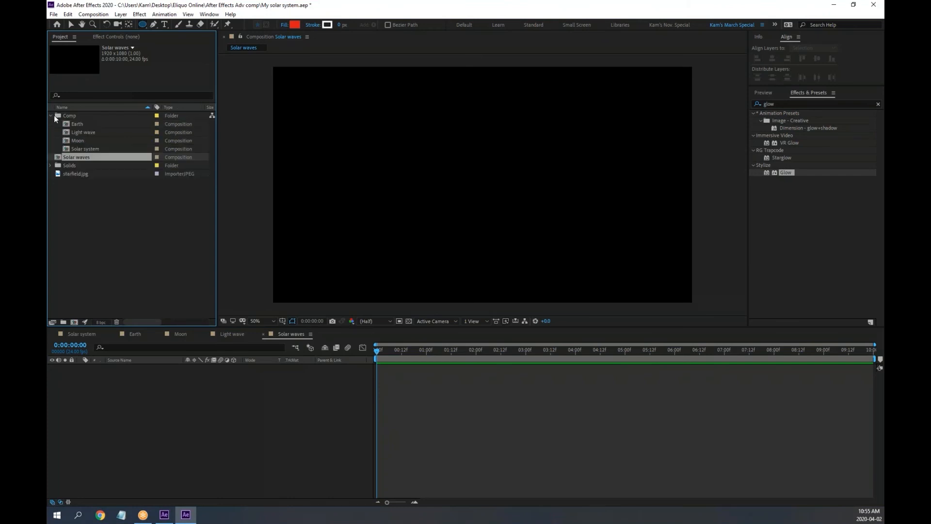
pyautogui.click(81, 132)
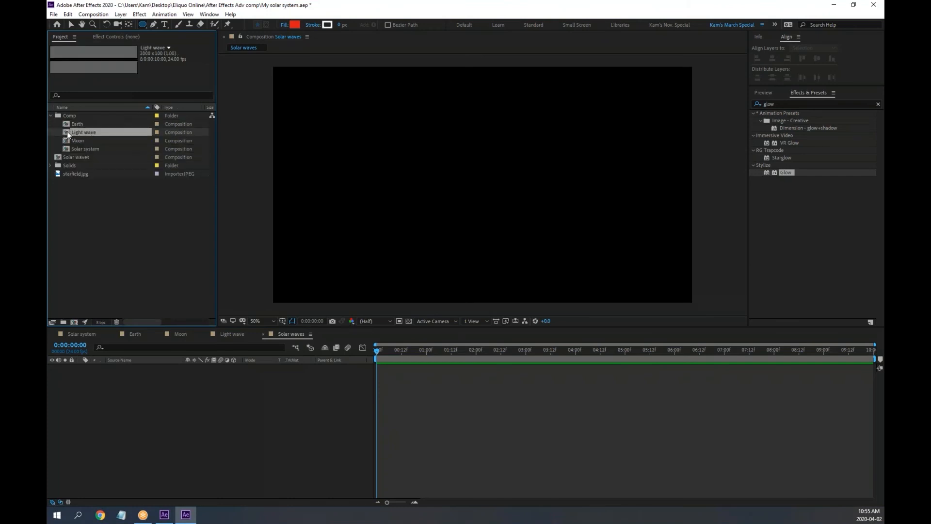
pyautogui.moveTo(65, 131); pyautogui.dragTo(141, 405)
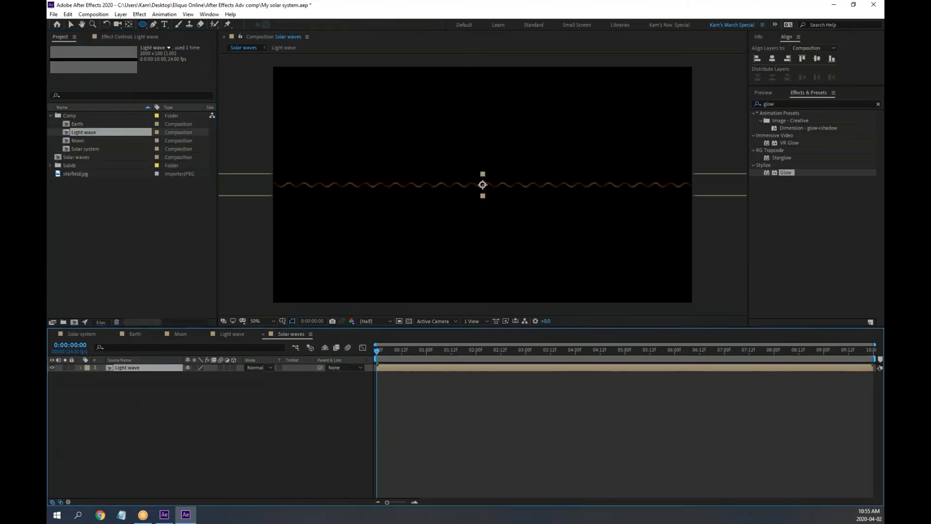
# Step: Move the Light wave layer up and right so its left end sits inside the Solar waves frame
pyautogui.scroll(-2, 455, 256)
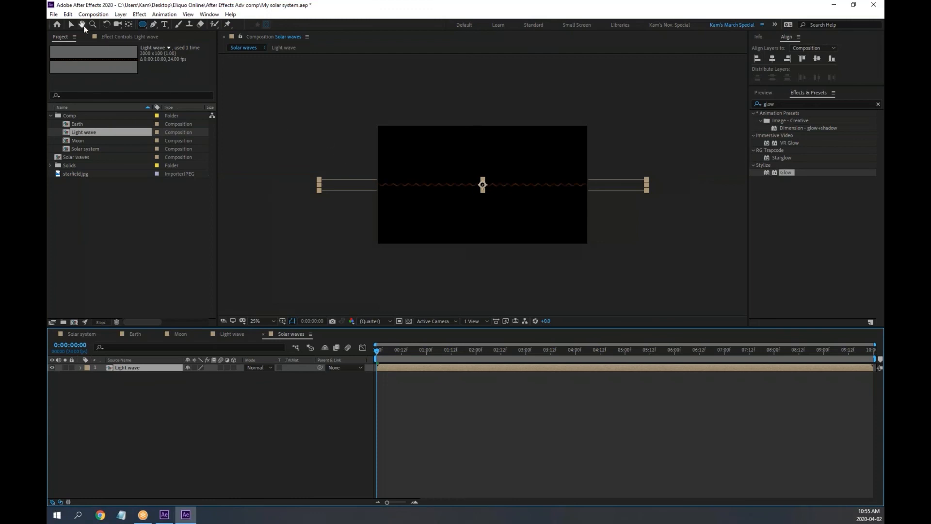
pyautogui.click(72, 25)
pyautogui.moveTo(395, 188); pyautogui.dragTo(488, 165)
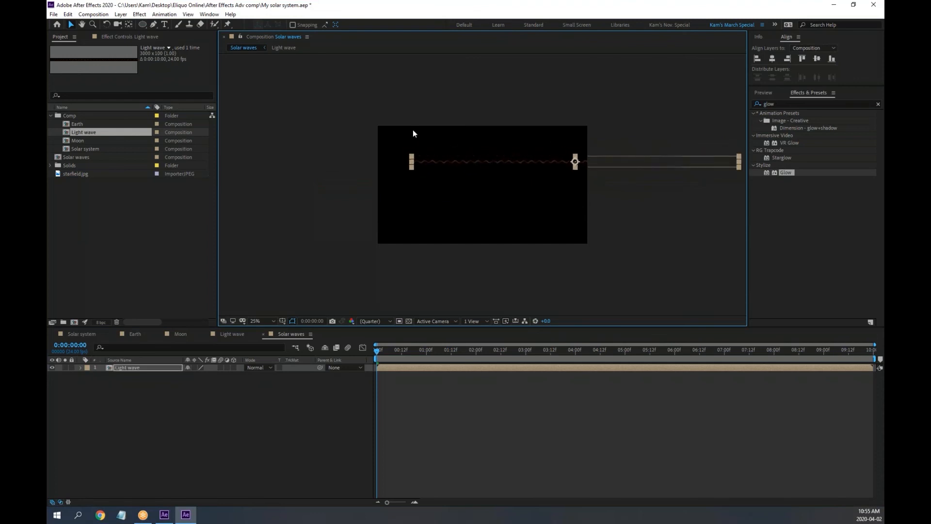
pyautogui.scroll(2, 414, 139)
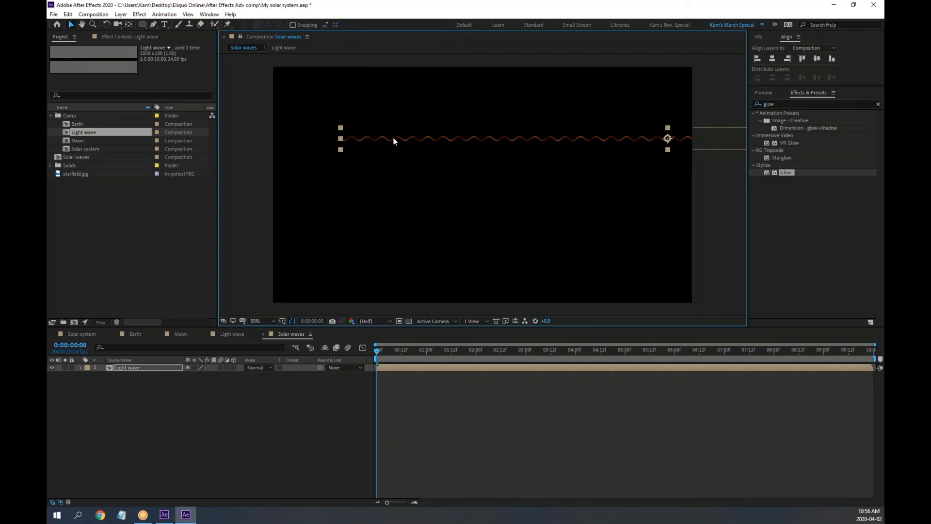
pyautogui.moveTo(393, 141)
pyautogui.mouseDown()
pyautogui.moveTo(388, 118)
pyautogui.moveTo(346, 89)
pyautogui.moveTo(375, 142)
pyautogui.mouseUp()
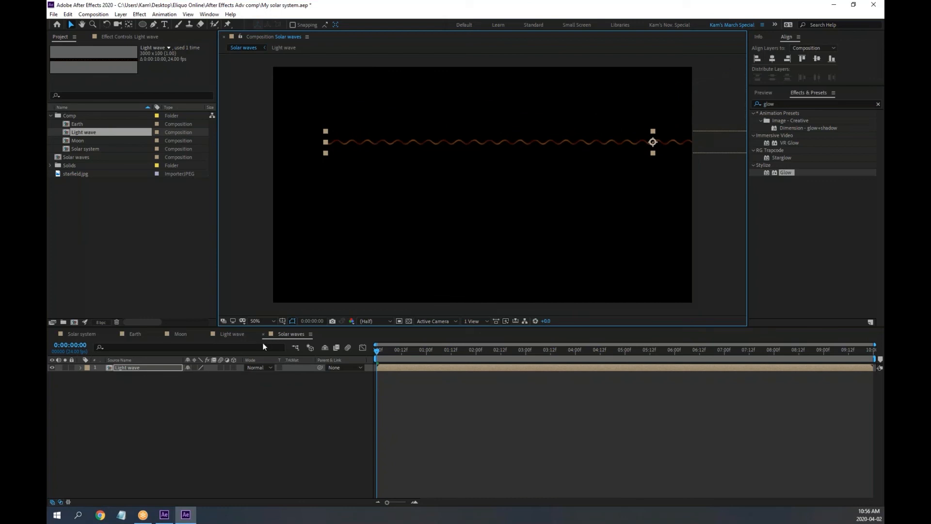
# Step: Show the rulers in the Solar system composition to gauge the Sun's position
pyautogui.click(82, 334)
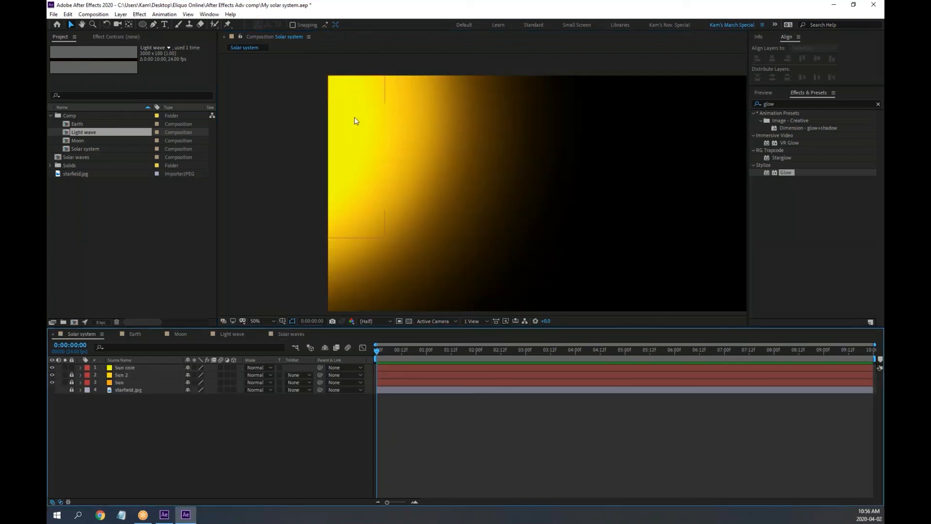
pyautogui.press(',')
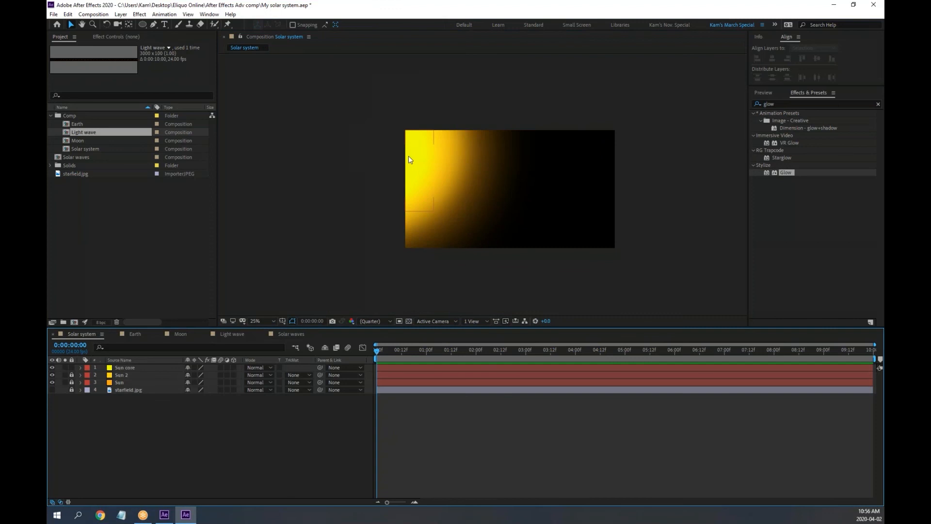
pyautogui.press('.')
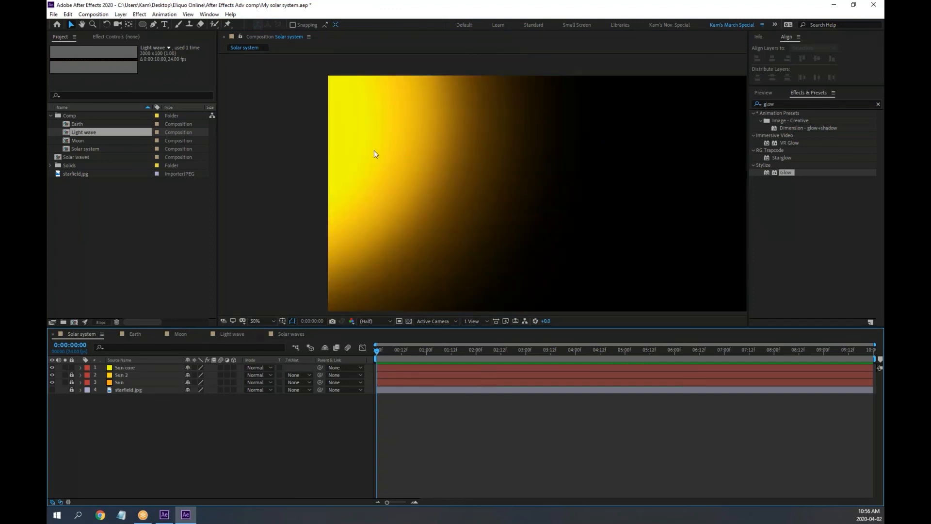
pyautogui.click(188, 14)
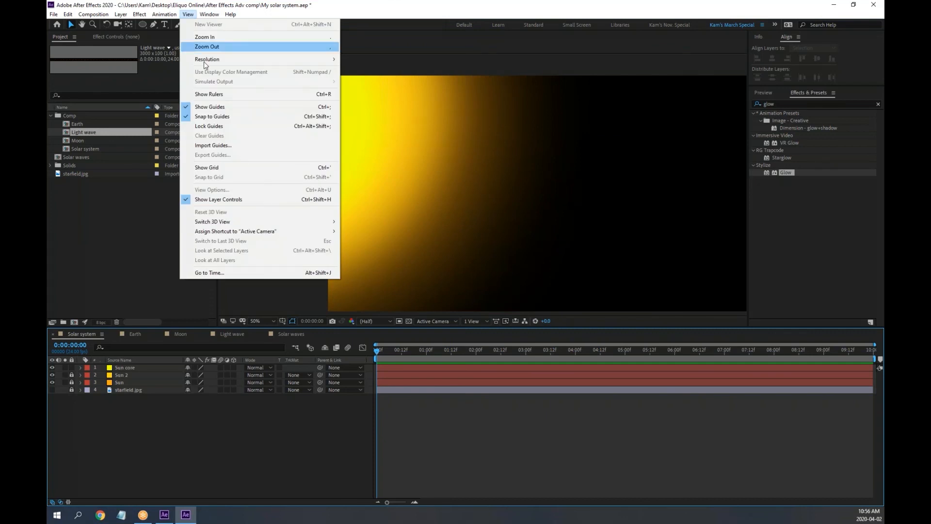
pyautogui.click(220, 94)
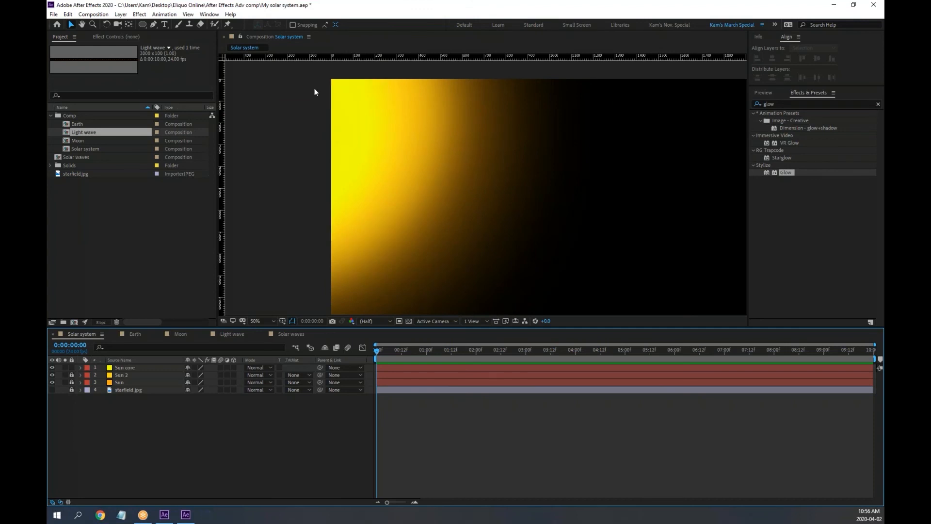
# Step: Show the rulers in the Solar waves composition
pyautogui.click(292, 335)
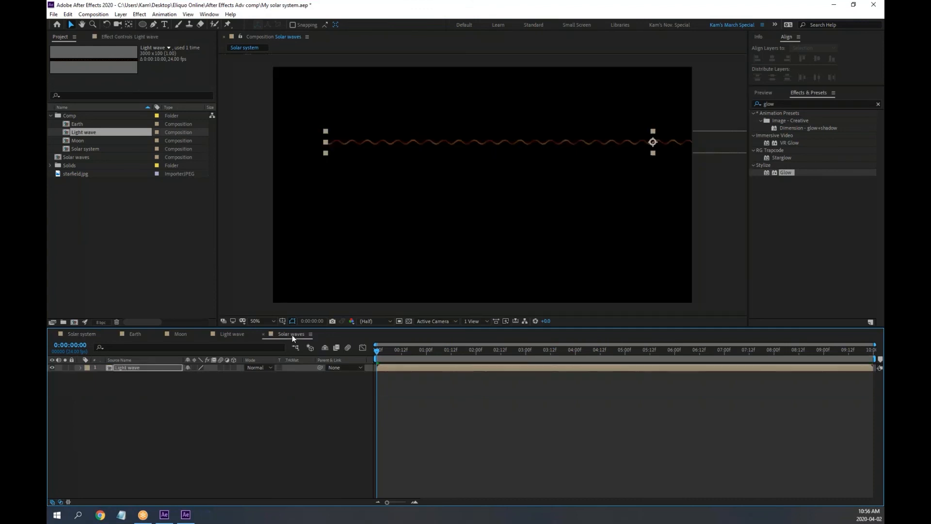
pyautogui.click(209, 15)
pyautogui.moveTo(188, 15)
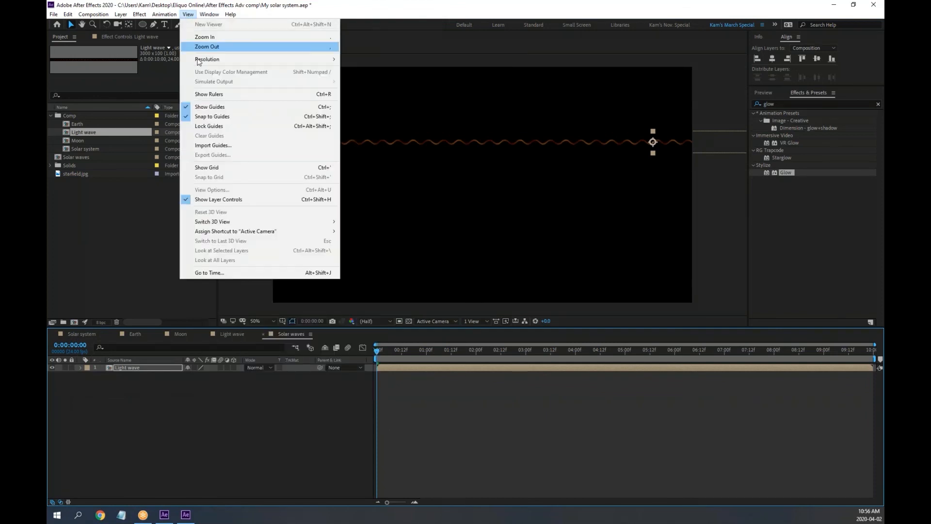
pyautogui.click(211, 95)
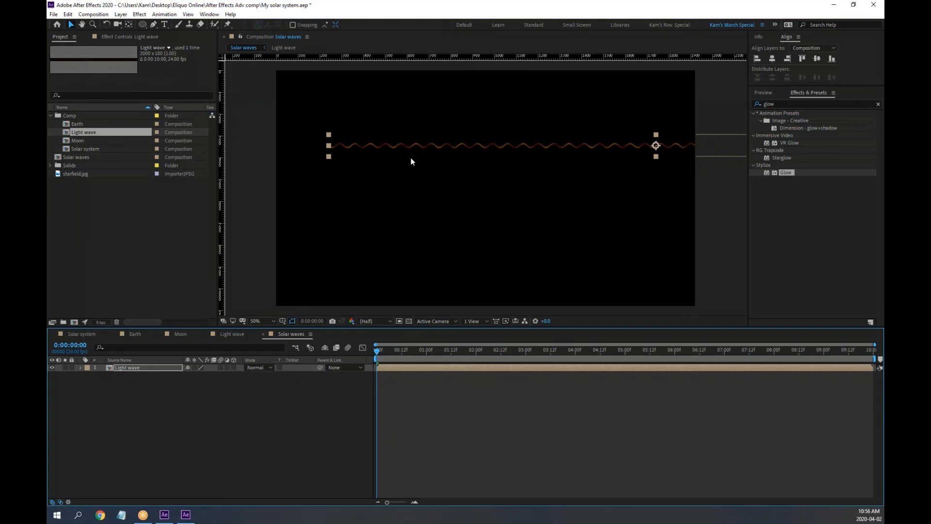
# Step: Move the Light wave layer near the frame's top, spanning its full width, and place its anchor point at the frame's left edge
pyautogui.moveTo(397, 147); pyautogui.dragTo(312, 116)
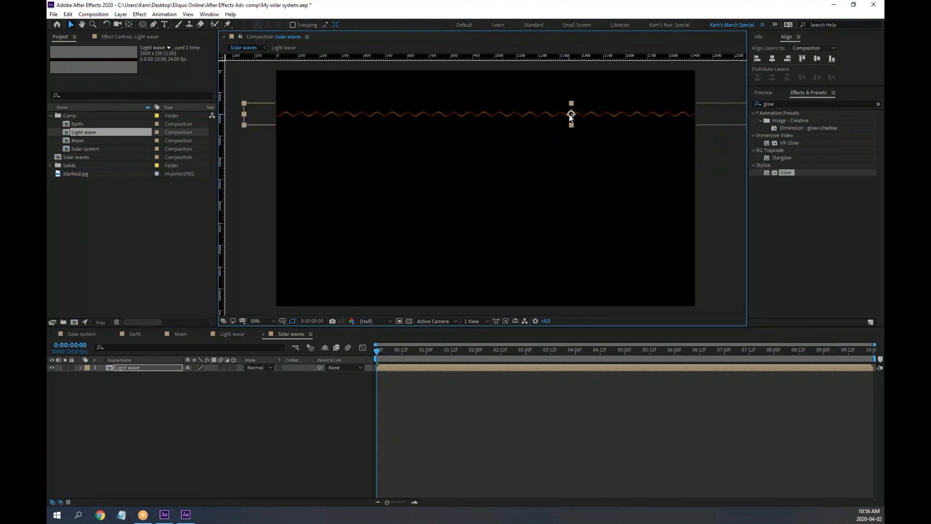
pyautogui.press('y')
pyautogui.moveTo(571, 114); pyautogui.dragTo(277, 113)
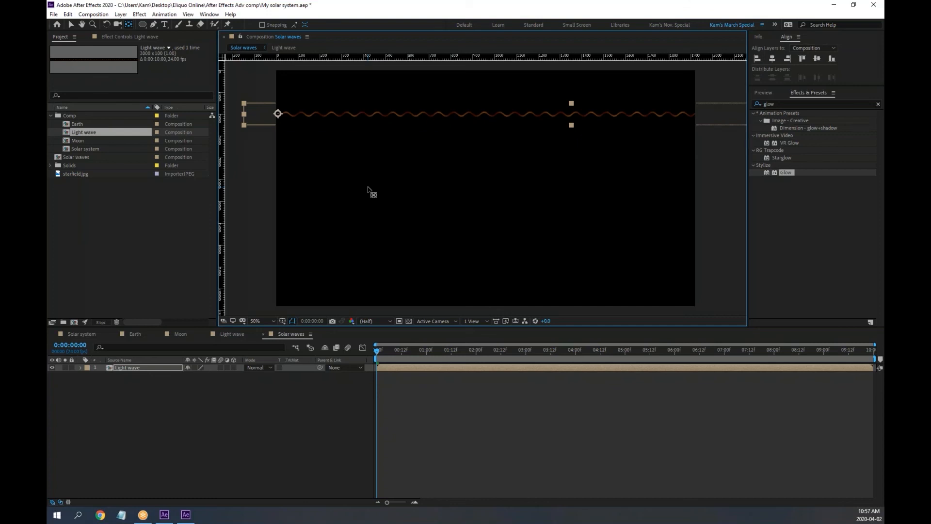
# Step: Hide the rulers in Solar waves and rotate the Light wave layer slightly clockwise about its anchor point
pyautogui.press('w')
pyautogui.press(',')
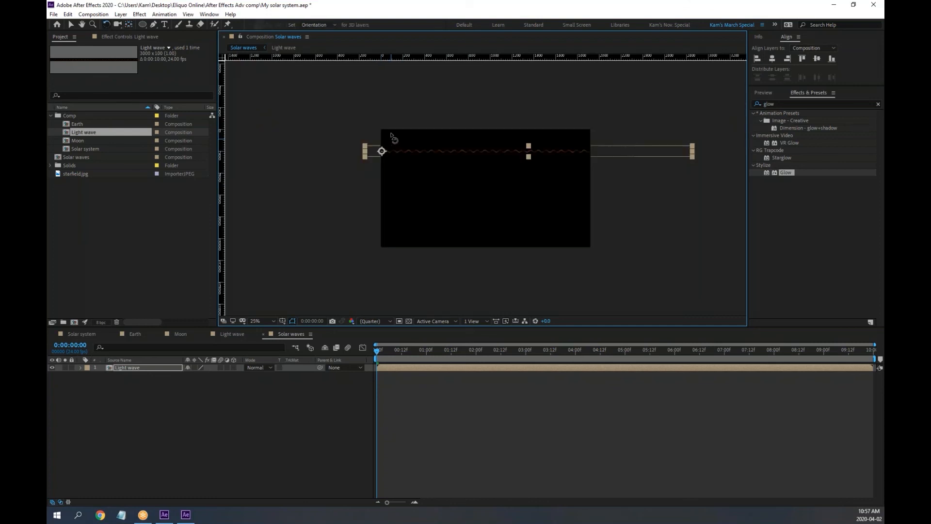
pyautogui.click(188, 14)
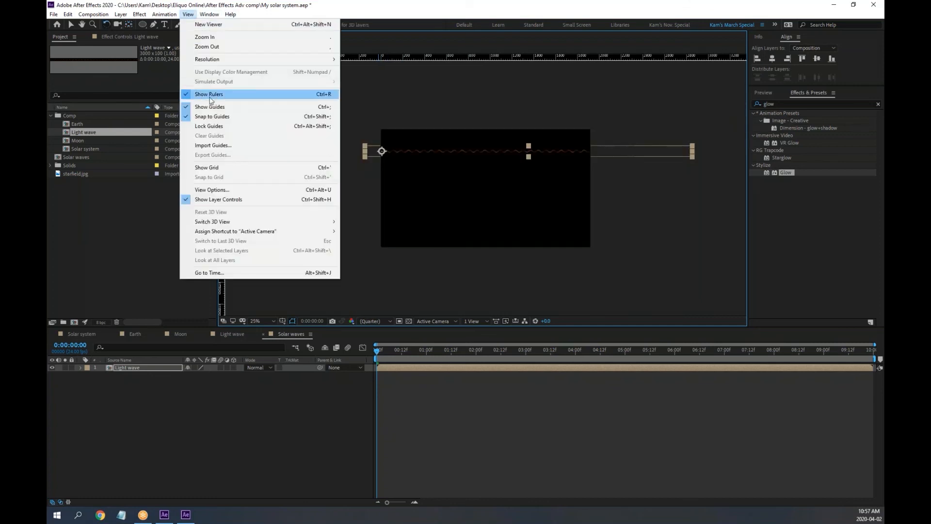
pyautogui.click(210, 95)
pyautogui.press('.')
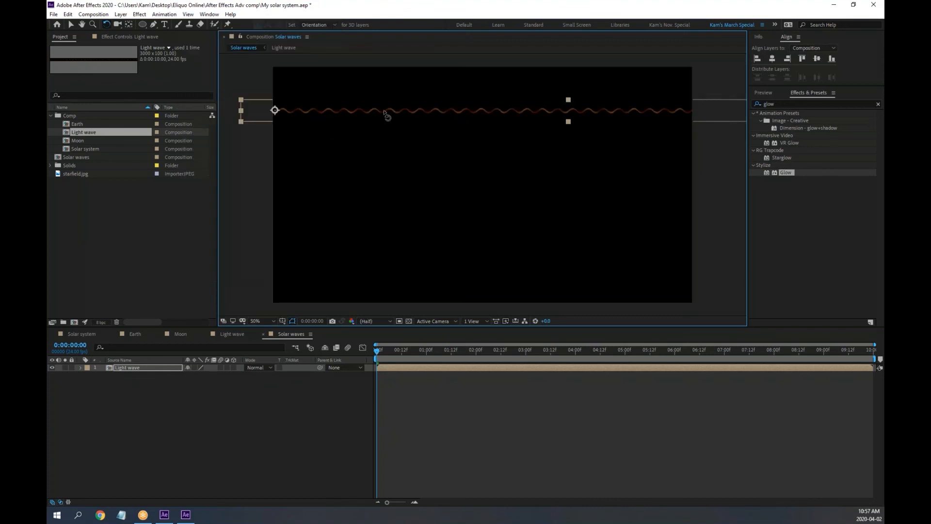
pyautogui.moveTo(384, 112)
pyautogui.mouseDown()
pyautogui.moveTo(378, 88)
pyautogui.moveTo(349, 79)
pyautogui.moveTo(368, 122)
pyautogui.mouseUp()
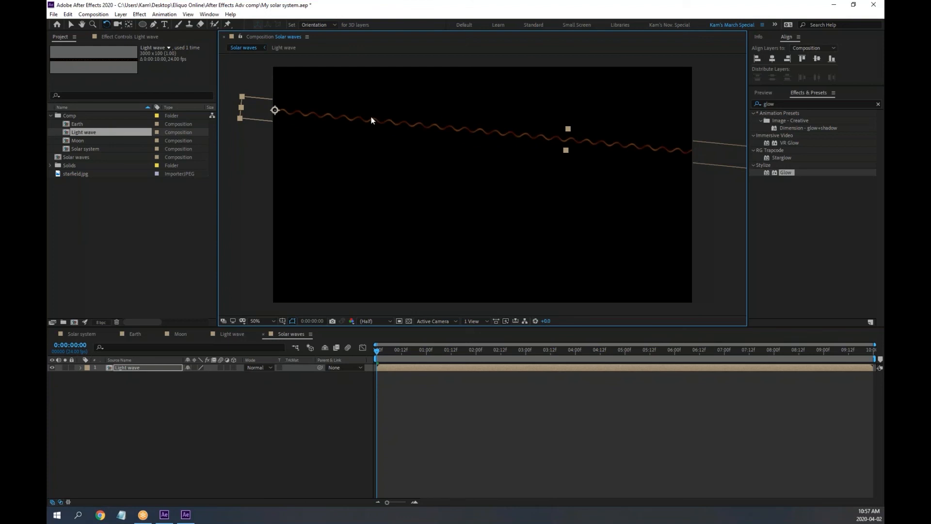
# Step: Duplicate the Light wave layer and place the copy just below the original, rotated to run nearly parallel
pyautogui.hotkey('ctrl', 'd')
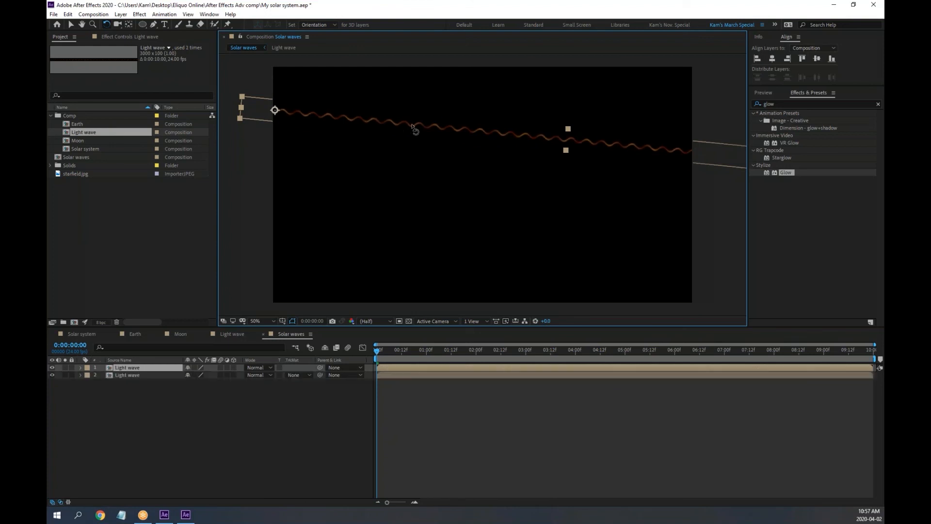
pyautogui.moveTo(411, 125); pyautogui.dragTo(411, 130)
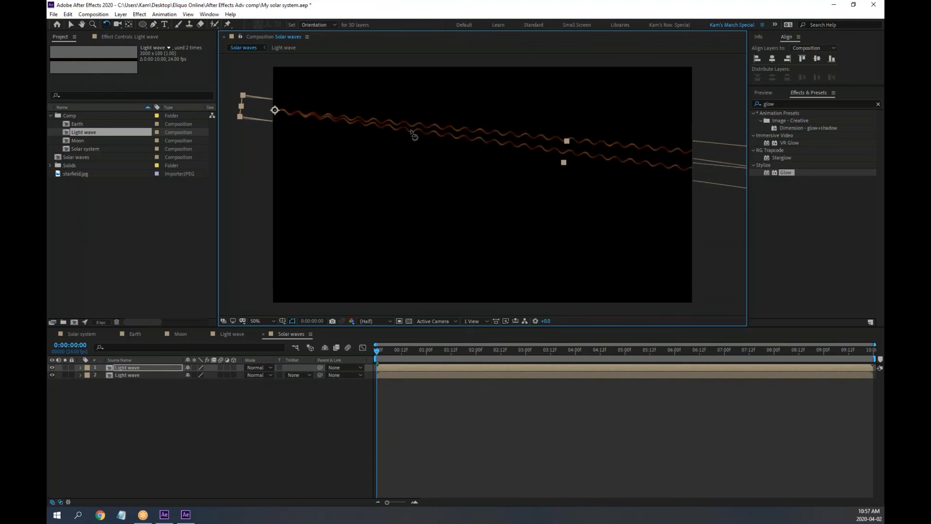
pyautogui.press('v')
pyautogui.moveTo(410, 131); pyautogui.dragTo(408, 134)
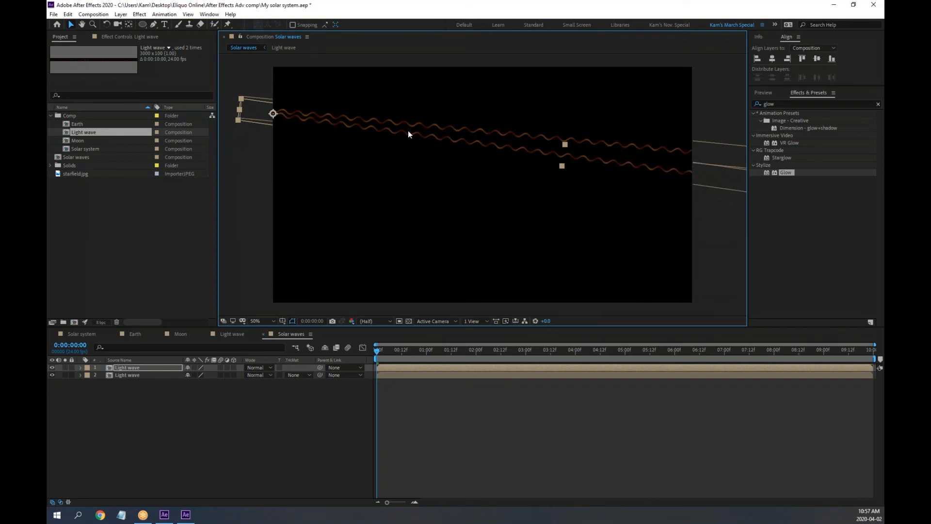
pyautogui.press('w')
pyautogui.moveTo(409, 131); pyautogui.dragTo(410, 131)
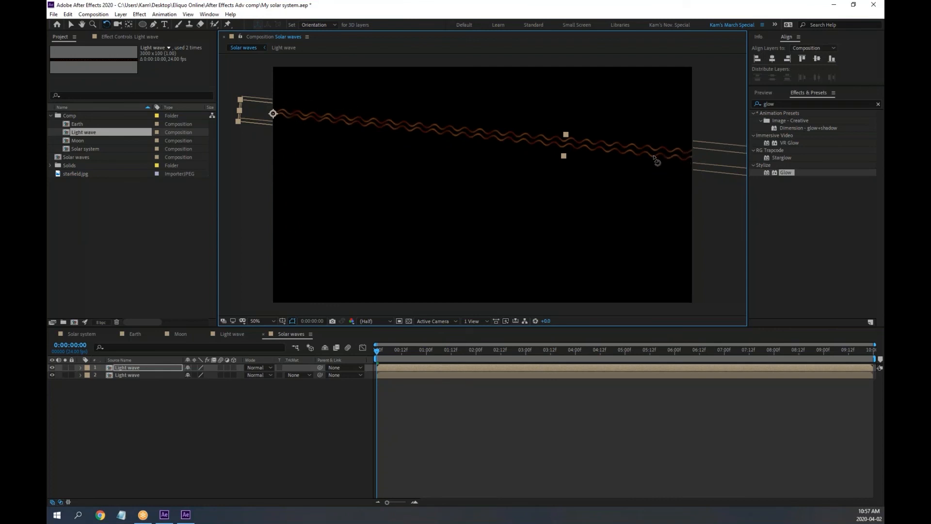
# Step: Add a third Light wave copy beneath the second, adjusting its rotation and offset to fan out slightly
pyautogui.press('v')
pyautogui.hotkey('ctrl', 'd')
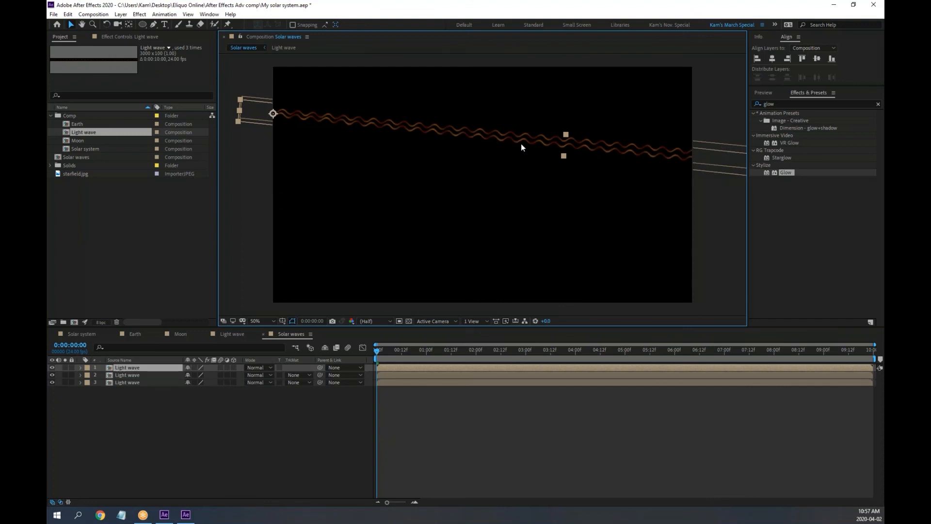
pyautogui.moveTo(521, 141); pyautogui.dragTo(520, 145)
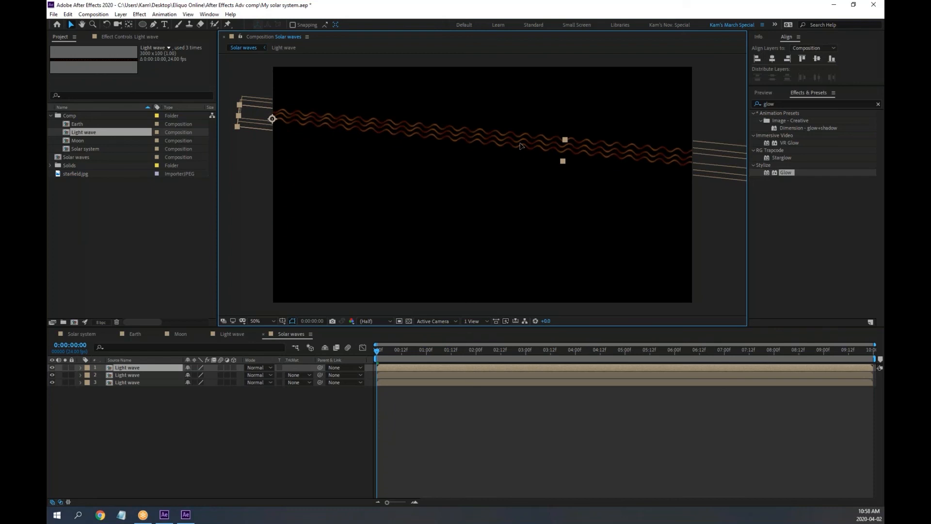
pyautogui.press('w')
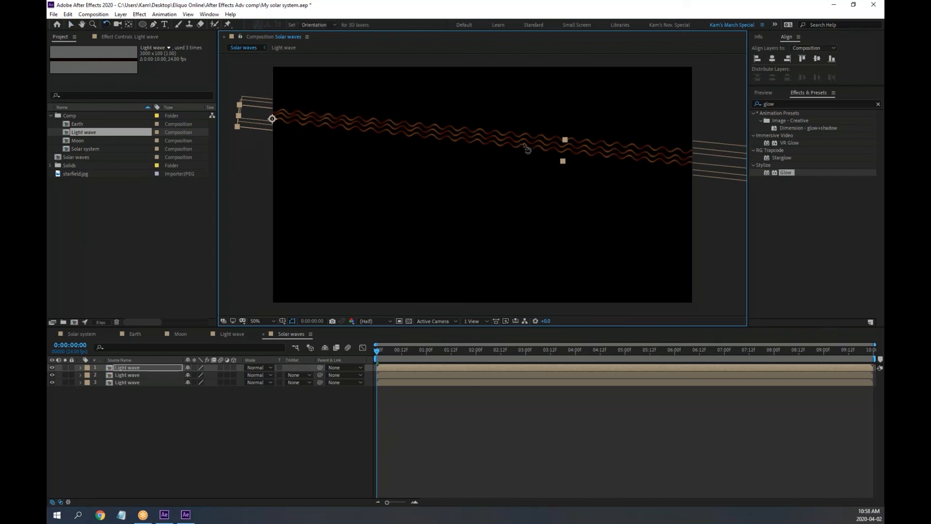
pyautogui.moveTo(525, 145); pyautogui.dragTo(525, 146)
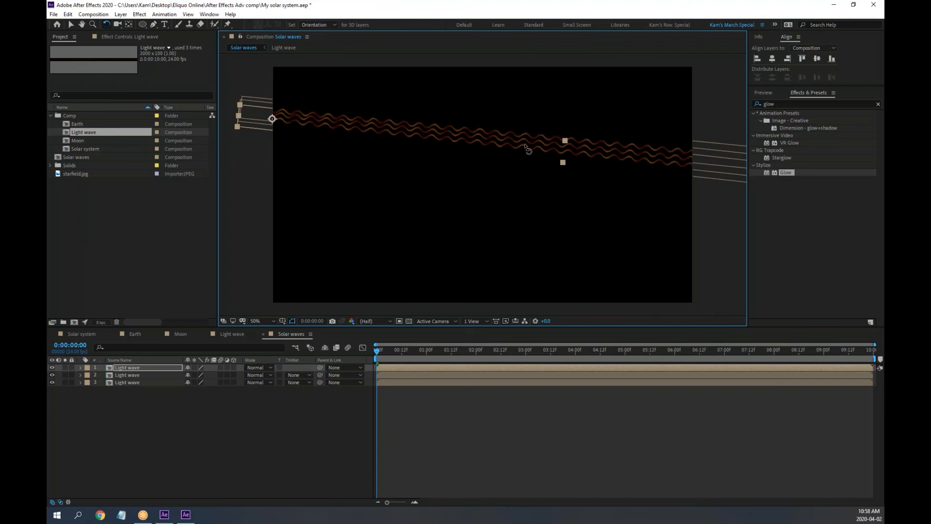
pyautogui.press('v')
pyautogui.moveTo(522, 147); pyautogui.dragTo(524, 146)
pyautogui.press('w')
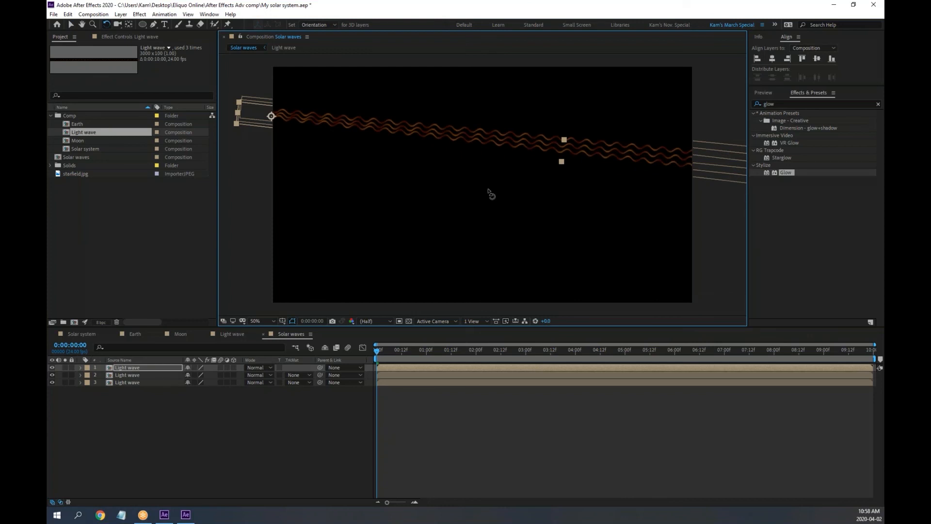
# Step: Add a fourth Light wave copy below the third and rotate it slightly to continue the spread
pyautogui.hotkey('ctrl', 'd')
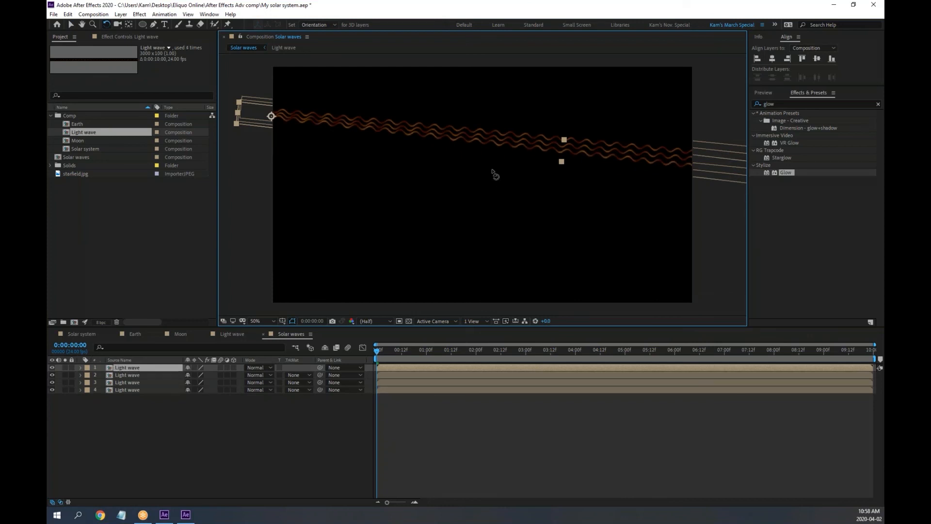
pyautogui.press('v')
pyautogui.moveTo(496, 145); pyautogui.dragTo(495, 150)
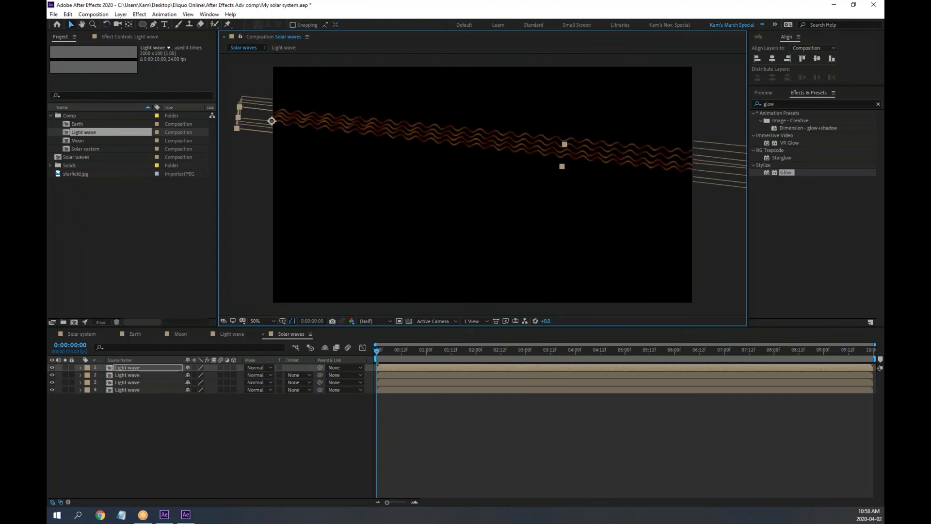
pyautogui.press('w')
pyautogui.moveTo(496, 151); pyautogui.dragTo(492, 149)
pyautogui.press('v')
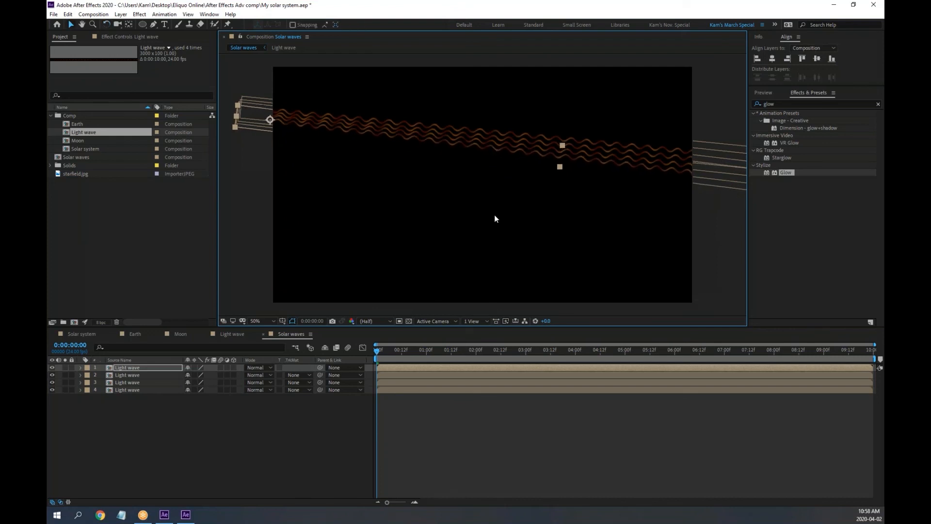
# Step: Preview the animation of the four light waves in the Solar waves composition
pyautogui.click(455, 414)
pyautogui.press('space')
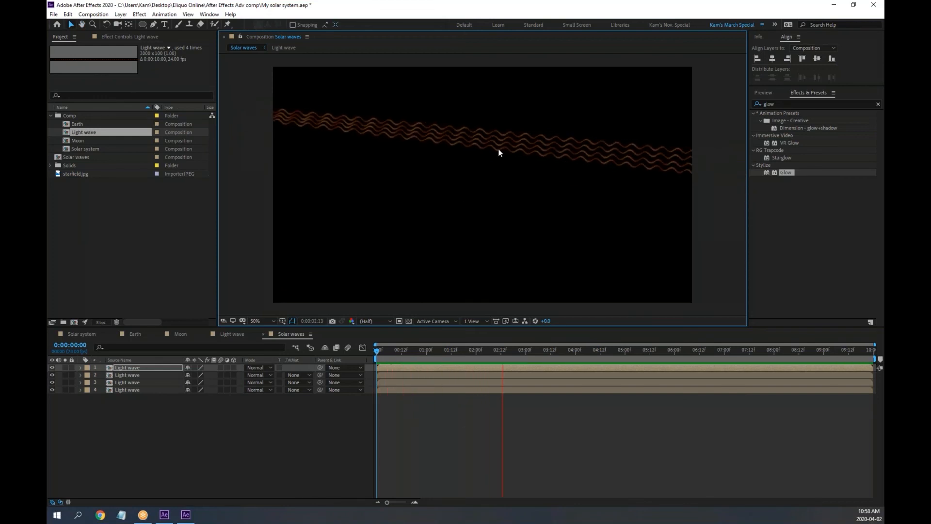
pyautogui.click(145, 367)
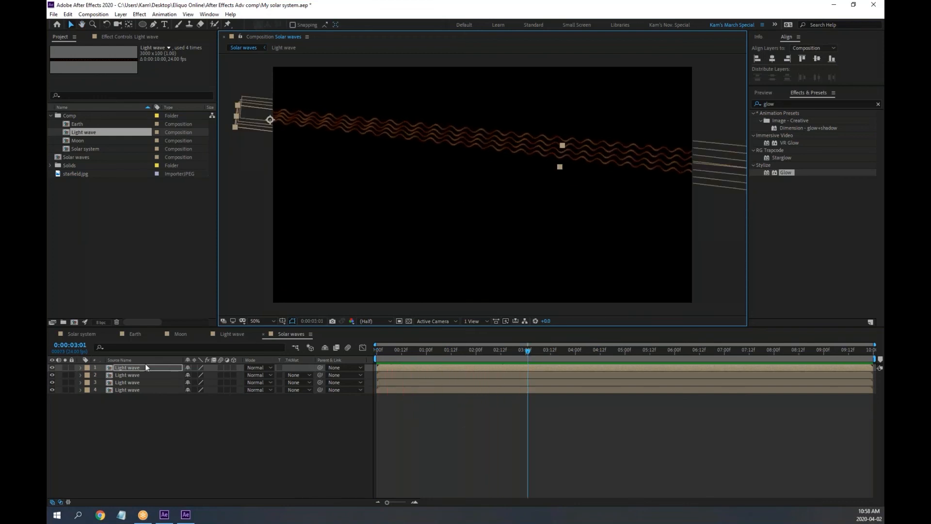
# Step: Add the Solar waves composition to the Solar system composition between the Sun and starfield.jpg layers, and preview it
pyautogui.click(85, 335)
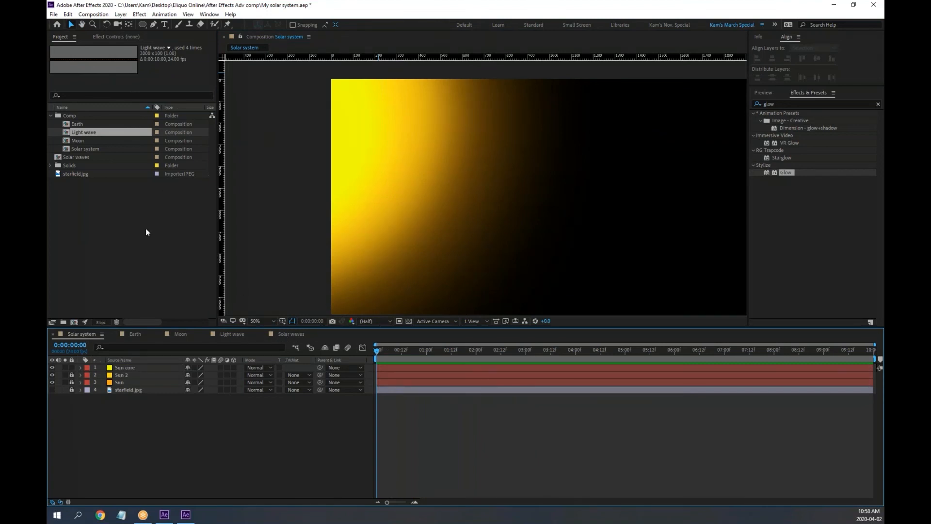
pyautogui.moveTo(64, 158); pyautogui.dragTo(128, 388)
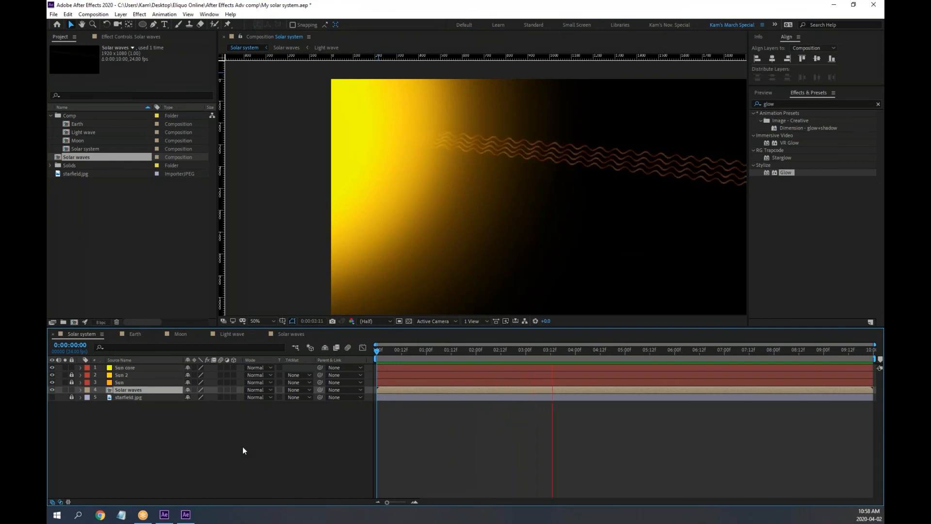
pyautogui.click(562, 155)
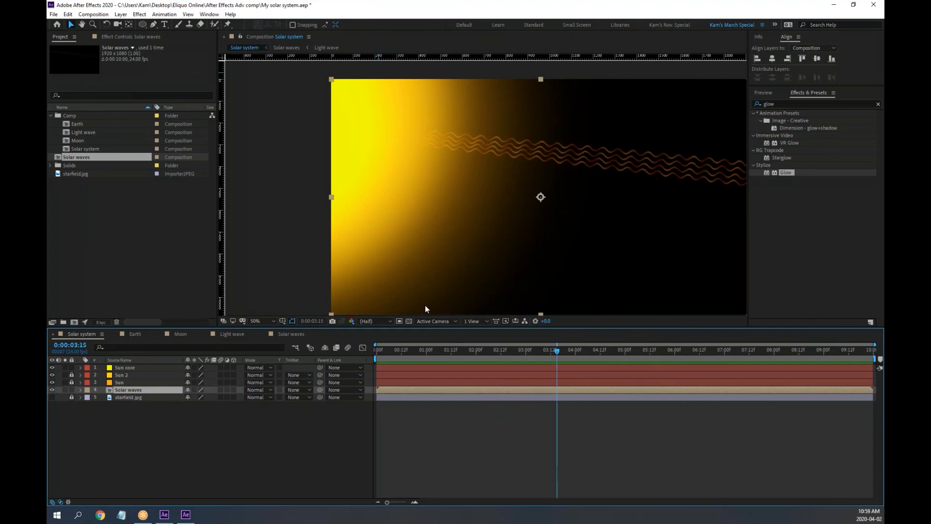
pyautogui.click(209, 15)
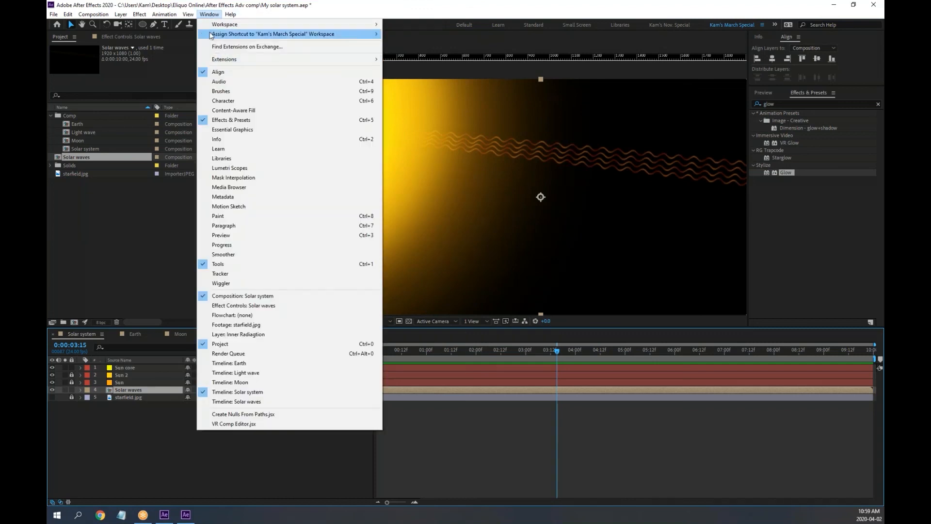
pyautogui.moveTo(189, 14)
pyautogui.click(209, 94)
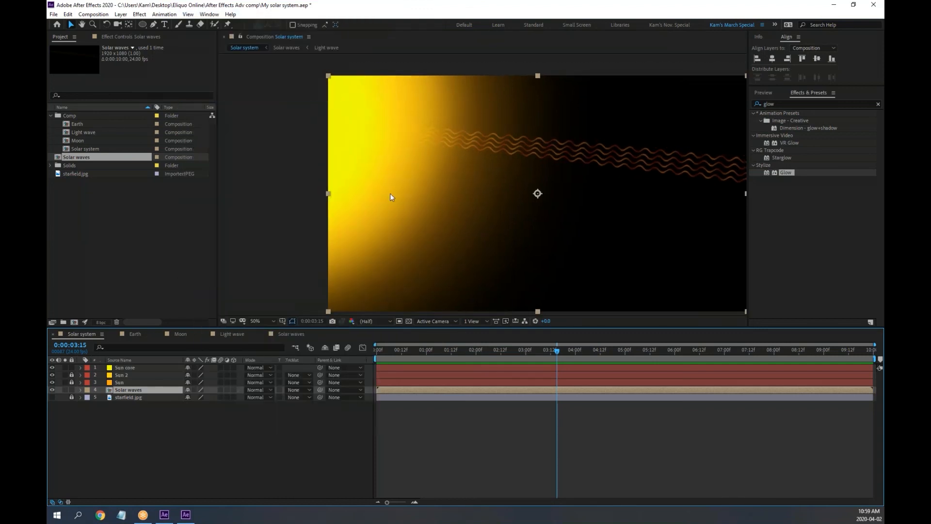
# Step: Preview the Solar system composition, and lock the Solar waves and Sun core layers
pyautogui.press('space')
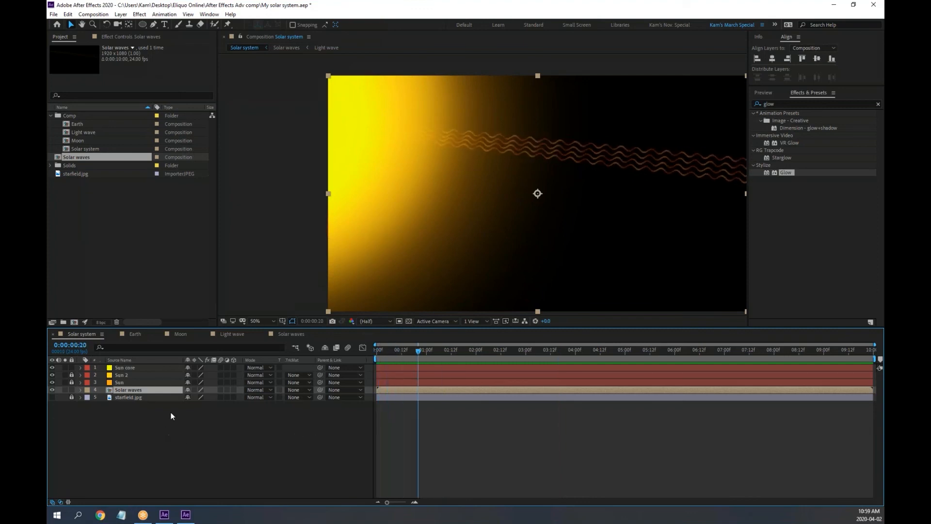
pyautogui.click(71, 390)
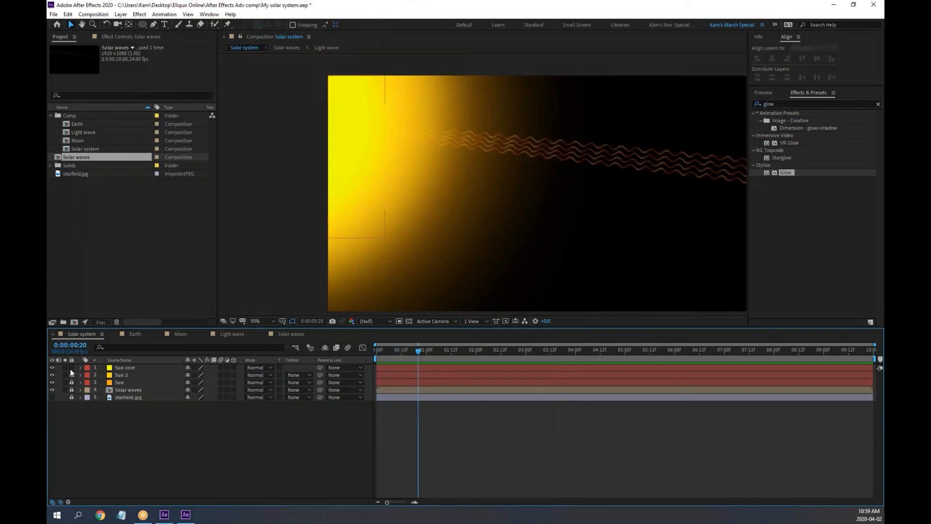
pyautogui.moveTo(71, 374); pyautogui.dragTo(71, 367)
# Step: Add the Earth composition as the top layer of Solar system and set its scale to 10%
pyautogui.moveTo(76, 124)
pyautogui.mouseDown()
pyautogui.moveTo(99, 310)
pyautogui.moveTo(121, 370)
pyautogui.mouseUp()
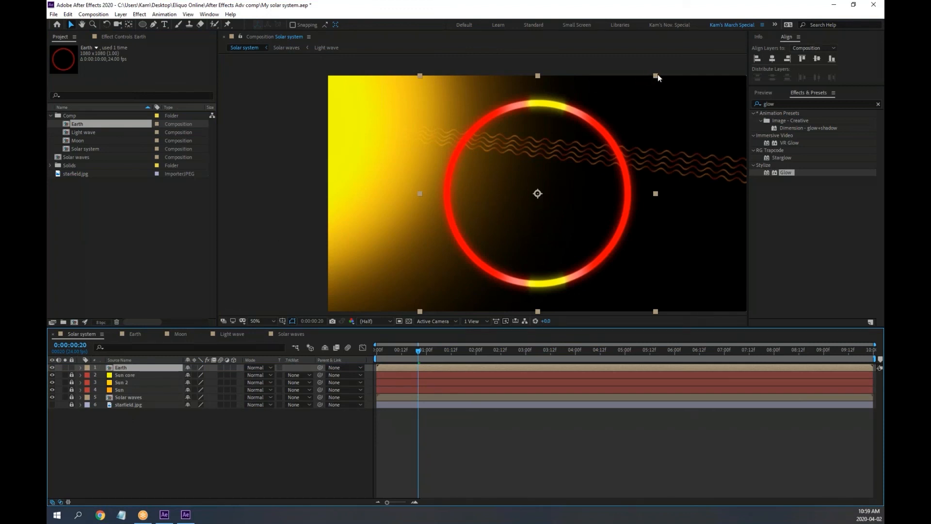
pyautogui.press('s')
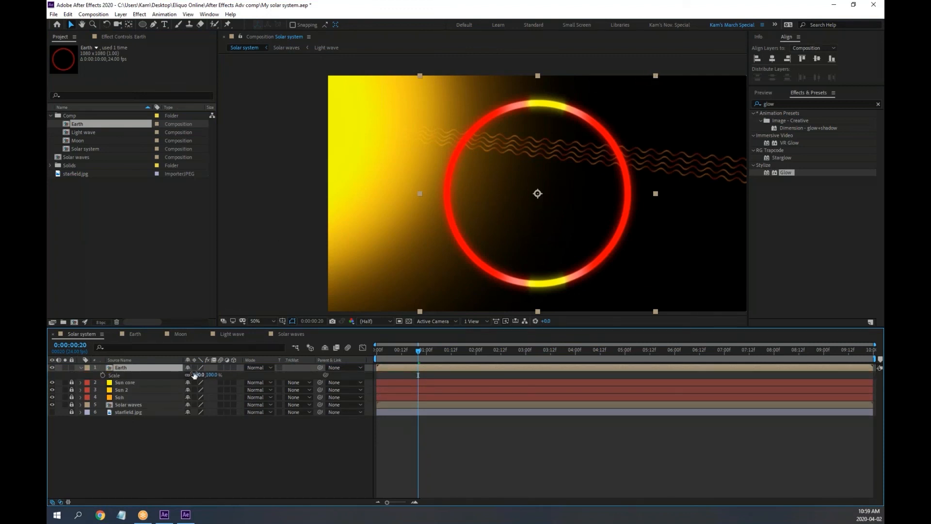
pyautogui.moveTo(195, 375); pyautogui.dragTo(168, 377)
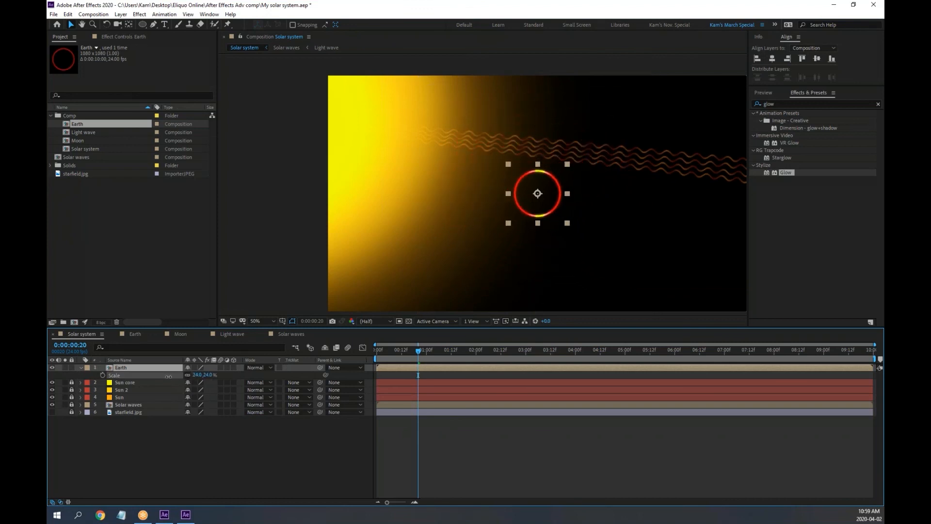
pyautogui.hotkey('ctrl', 'z')
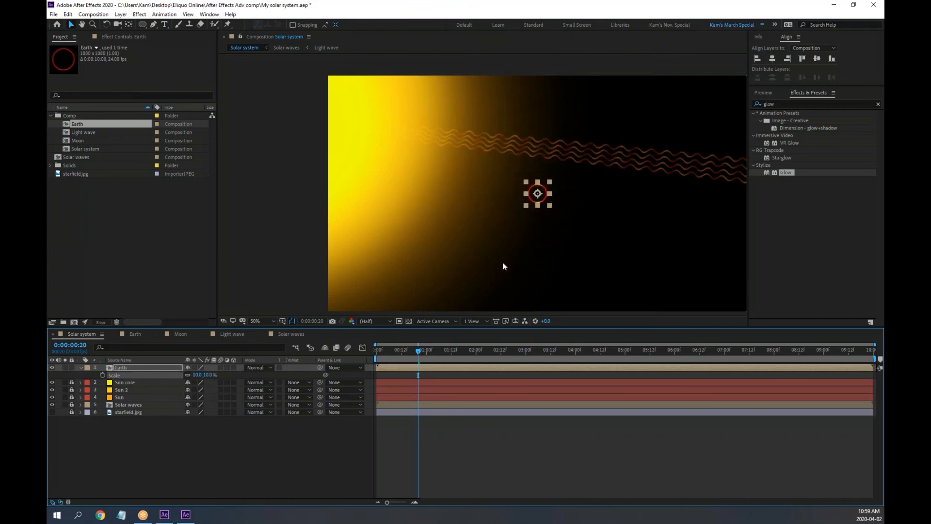
# Step: Move the Earth up onto the solar waves and preview the composition from the first frame
pyautogui.press('.')
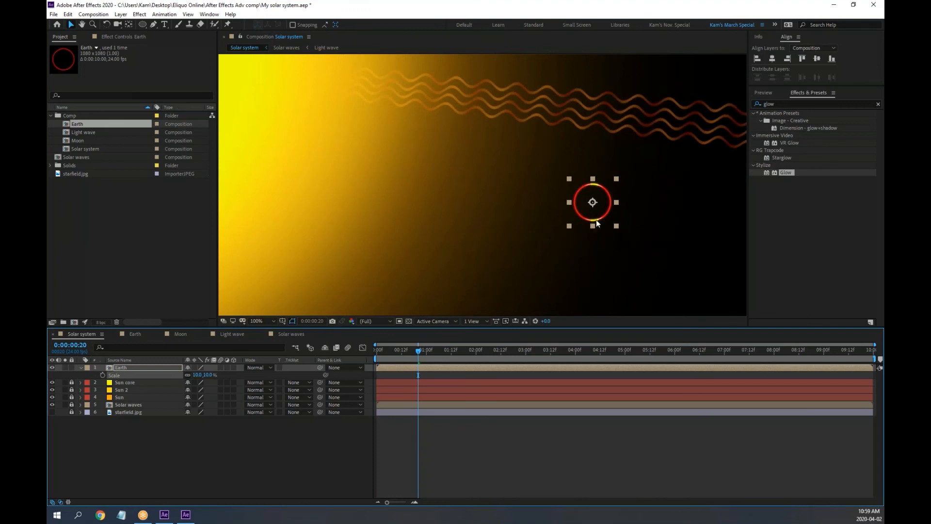
pyautogui.moveTo(595, 219); pyautogui.dragTo(600, 138)
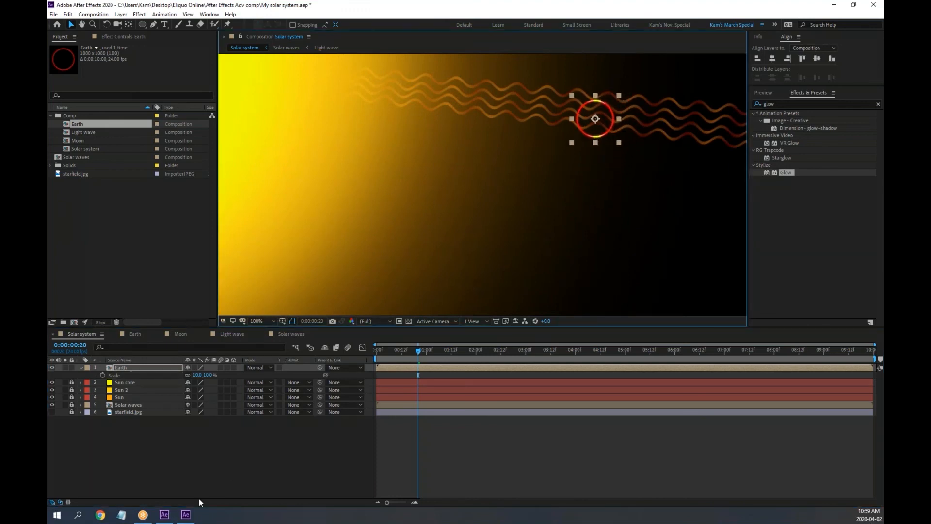
pyautogui.moveTo(420, 358); pyautogui.dragTo(368, 348)
pyautogui.press('space')
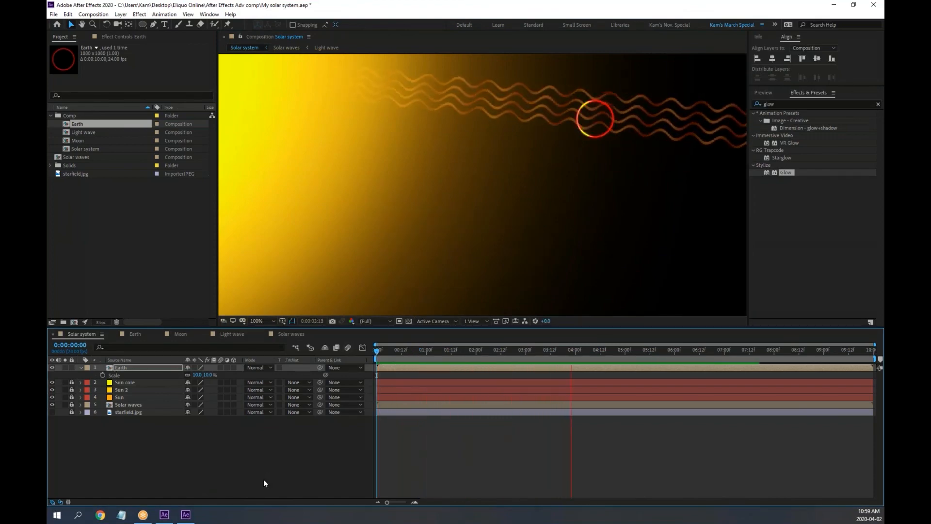
pyautogui.press('space')
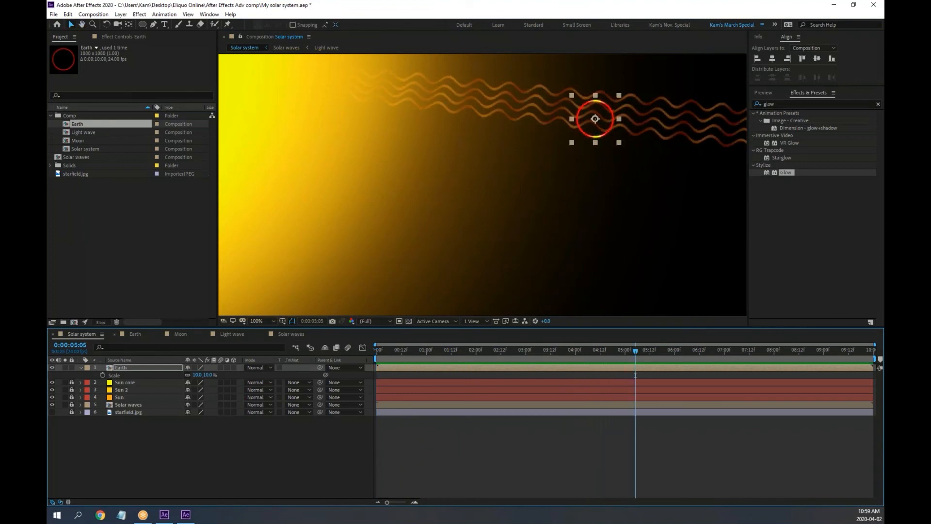
# Step: Add the Moon composition as the top layer of Solar system and set its scale to 4%
pyautogui.moveTo(80, 140); pyautogui.dragTo(144, 369)
pyautogui.moveTo(144, 369); pyautogui.dragTo(145, 368)
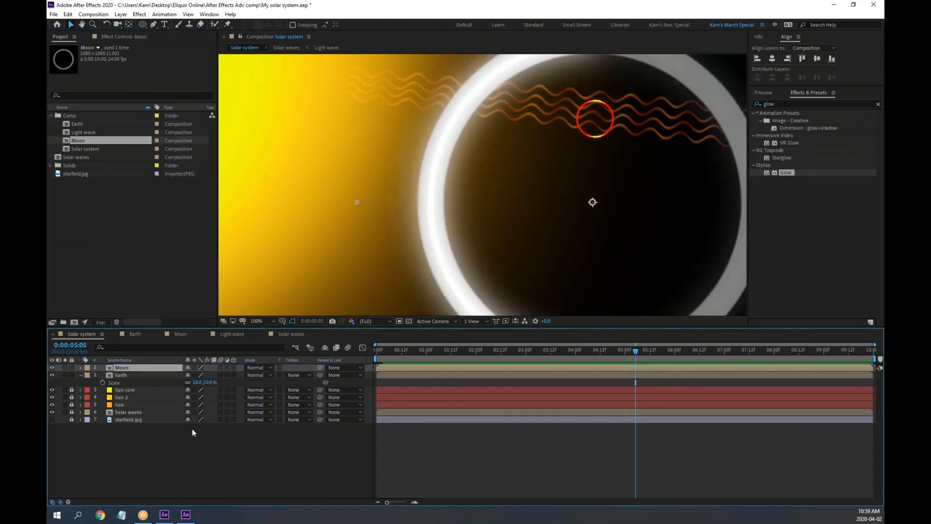
pyautogui.scroll(-2, 457, 271)
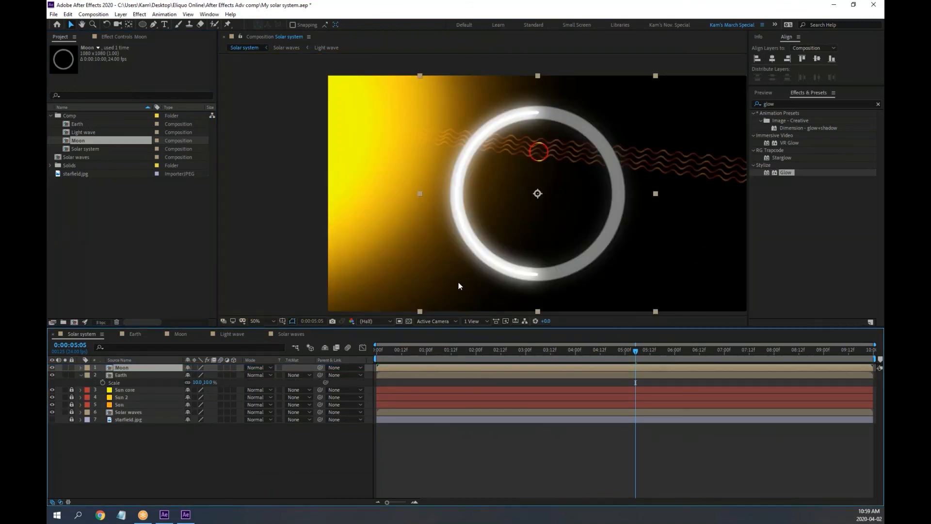
pyautogui.press('s')
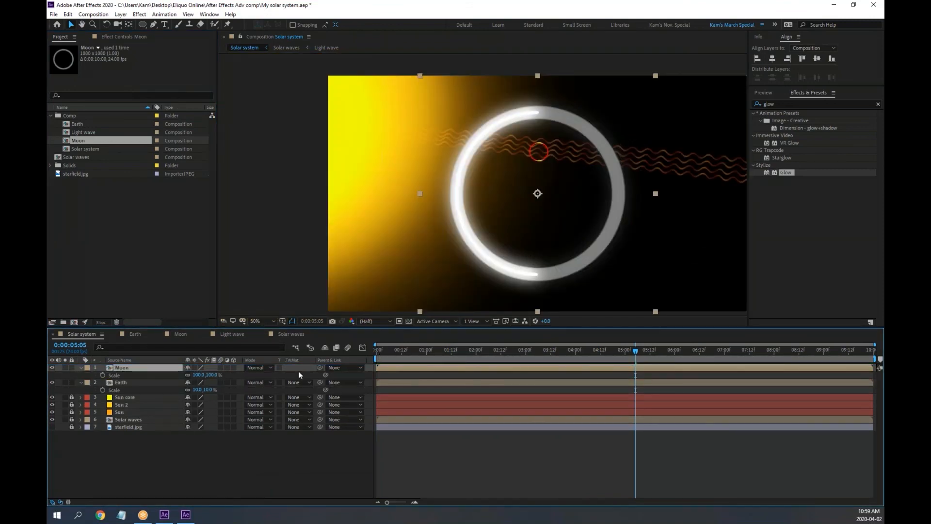
pyautogui.moveTo(198, 375); pyautogui.dragTo(163, 381)
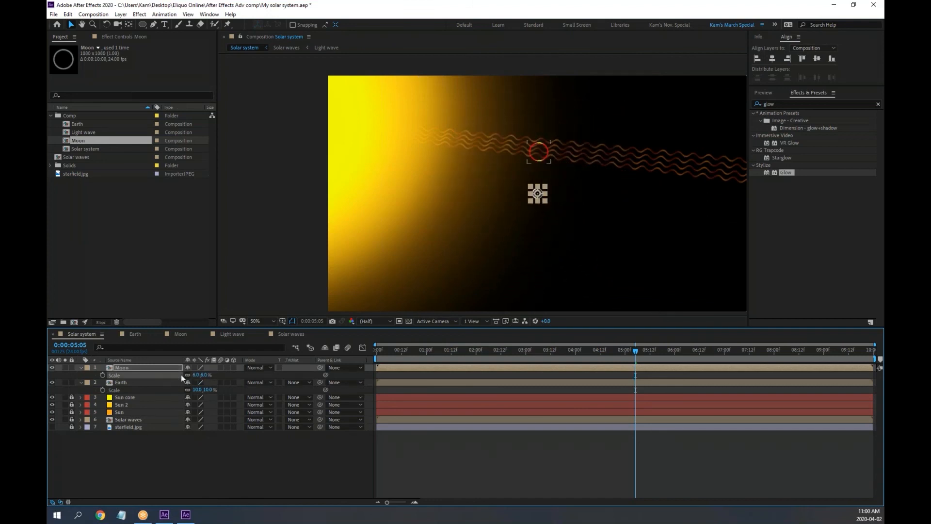
pyautogui.press('.')
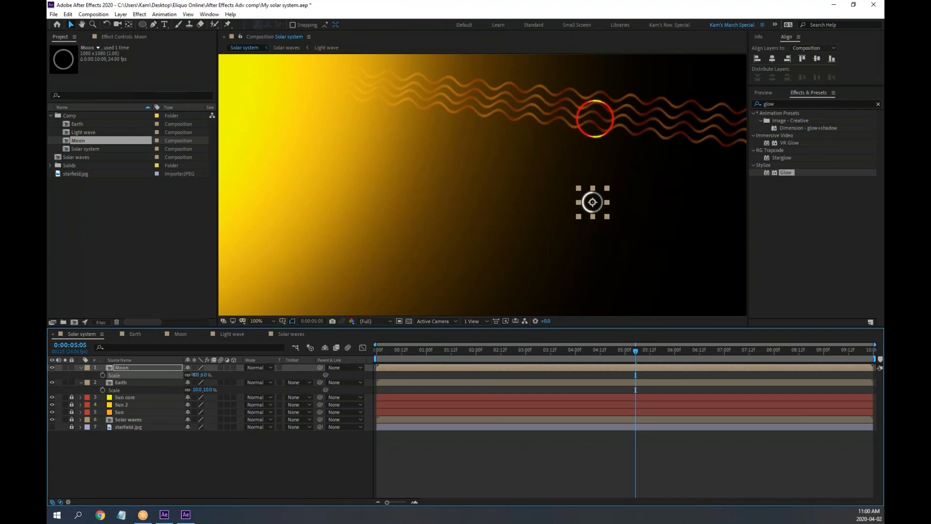
pyautogui.moveTo(199, 375); pyautogui.dragTo(199, 377)
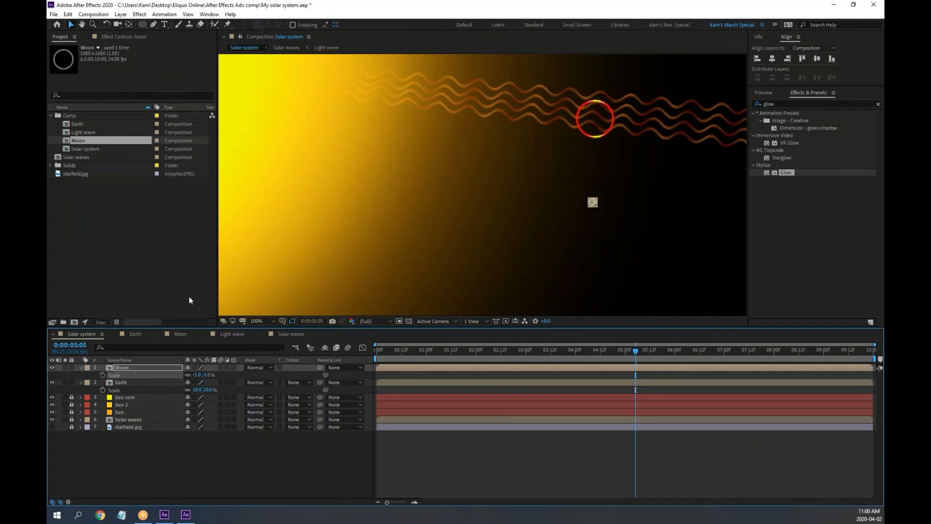
pyautogui.click(198, 375)
pyautogui.write('4')
pyautogui.press('Return')
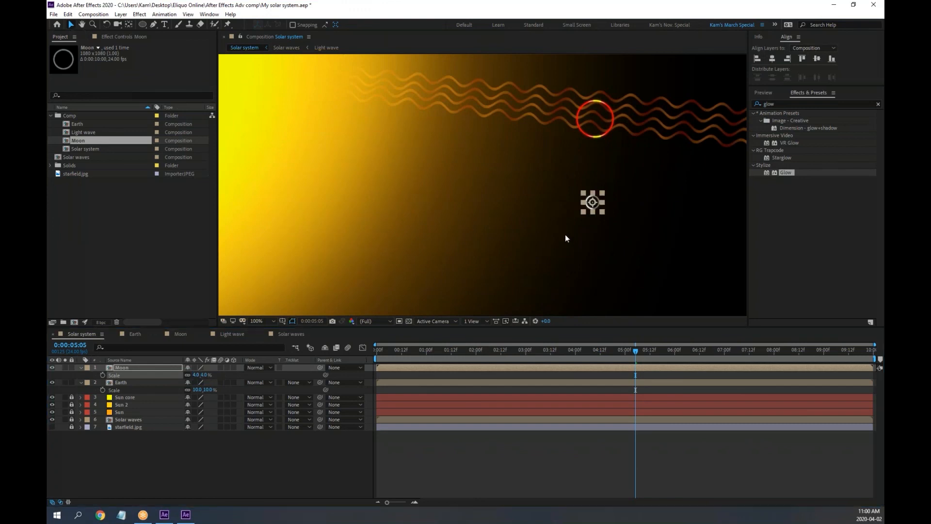
# Step: Move the Moon to just below and right of the Earth, and preview the composition
pyautogui.moveTo(584, 208); pyautogui.dragTo(616, 163)
pyautogui.click(390, 448)
pyautogui.press('space')
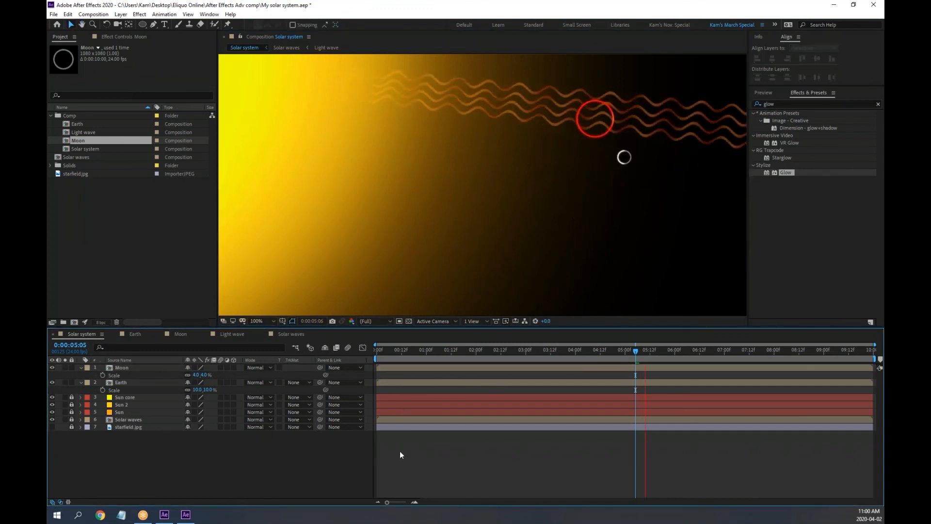
pyautogui.moveTo(628, 164)
pyautogui.mouseDown()
pyautogui.moveTo(637, 143)
pyautogui.moveTo(630, 95)
pyautogui.moveTo(621, 157)
pyautogui.moveTo(641, 144)
pyautogui.moveTo(631, 108)
pyautogui.moveTo(626, 164)
pyautogui.mouseUp()
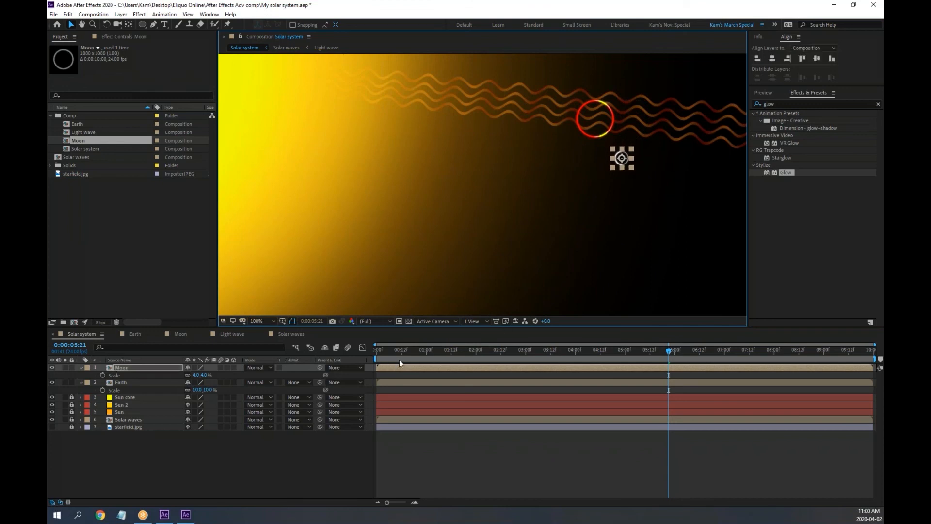
# Step: Animate the Moon's position from its current spot at the first frame to beside the Earth, just right of it, at 0:00:09:23
pyautogui.press('Home')
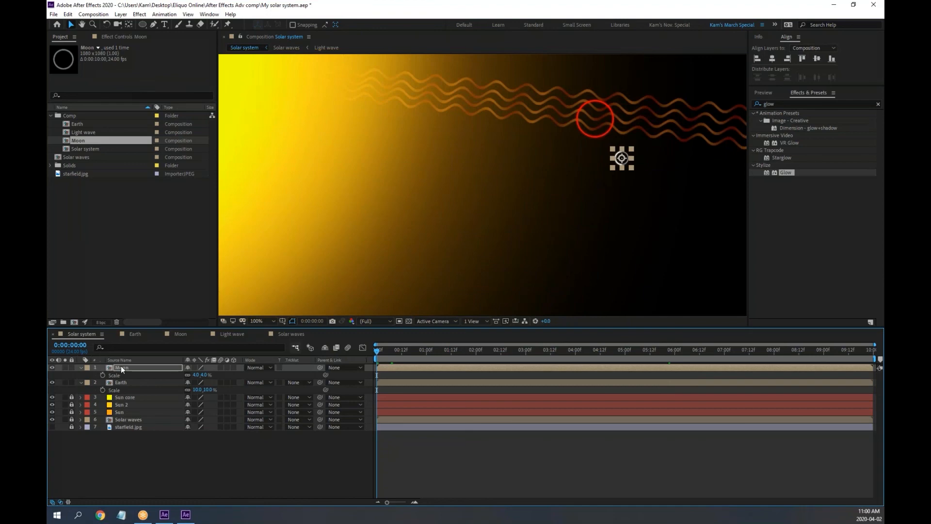
pyautogui.press('p')
pyautogui.click(102, 375)
pyautogui.click(863, 351)
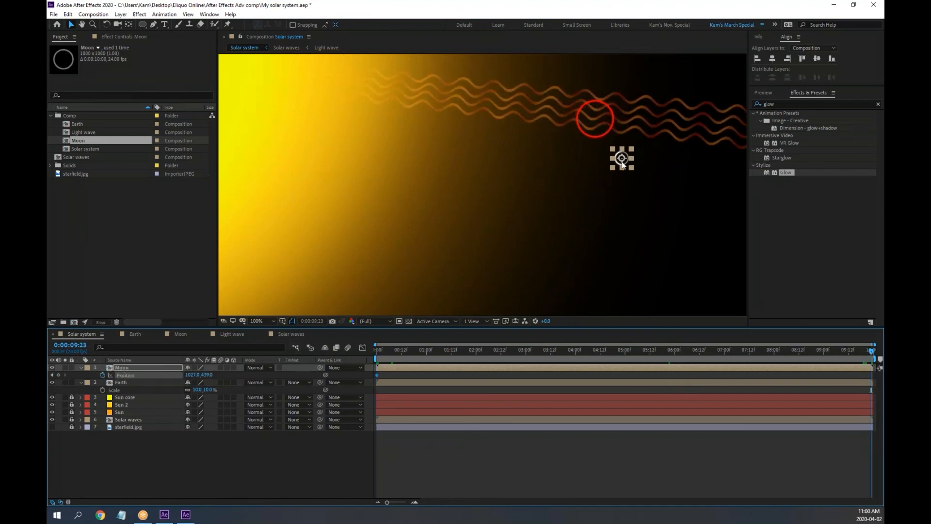
pyautogui.moveTo(622, 164); pyautogui.dragTo(390, 258)
pyautogui.press('.')
pyautogui.press('h')
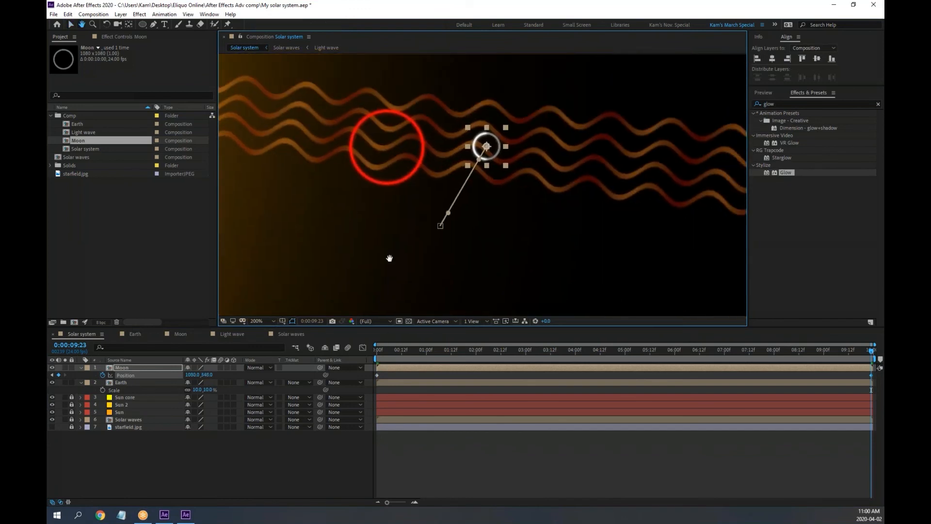
# Step: Bend the Moon's motion path into an outward curve around the Earth with both keyframe handles, and preview the animation from the first frame
pyautogui.press('v')
pyautogui.moveTo(448, 213); pyautogui.dragTo(480, 218)
pyautogui.moveTo(479, 159); pyautogui.dragTo(492, 182)
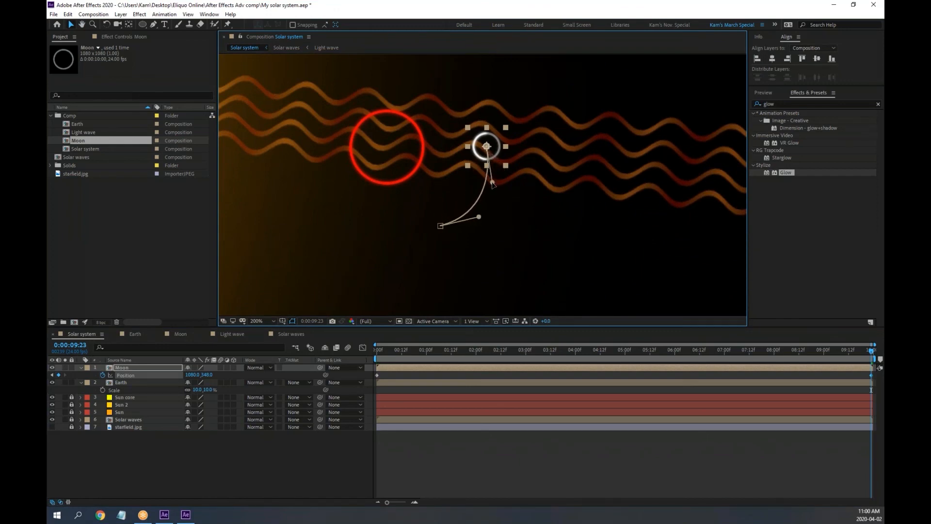
pyautogui.moveTo(479, 216); pyautogui.dragTo(494, 188)
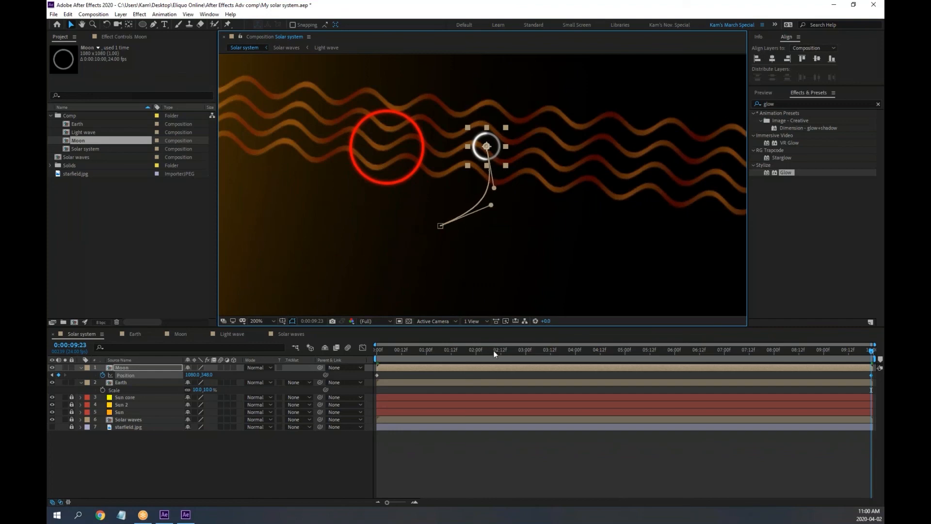
pyautogui.click(472, 350)
pyautogui.press('space')
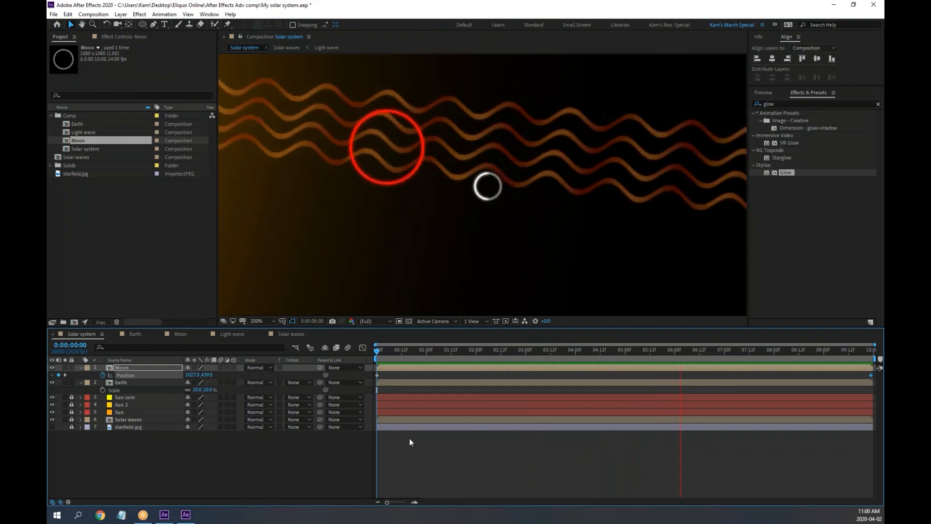
pyautogui.press('space')
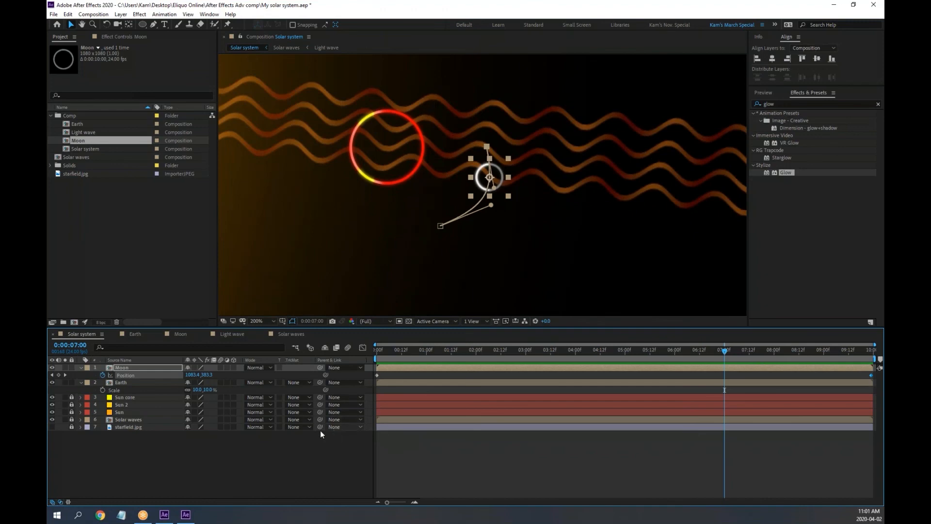
# Step: Collapse the Moon and Earth layer properties, and look at the Solar waves composition before returning to Solar system
pyautogui.click(296, 454)
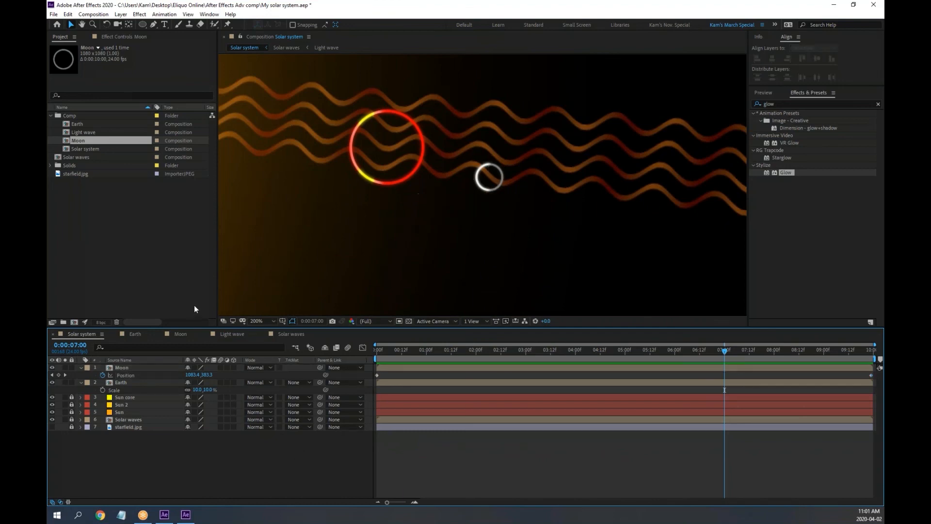
pyautogui.click(79, 367)
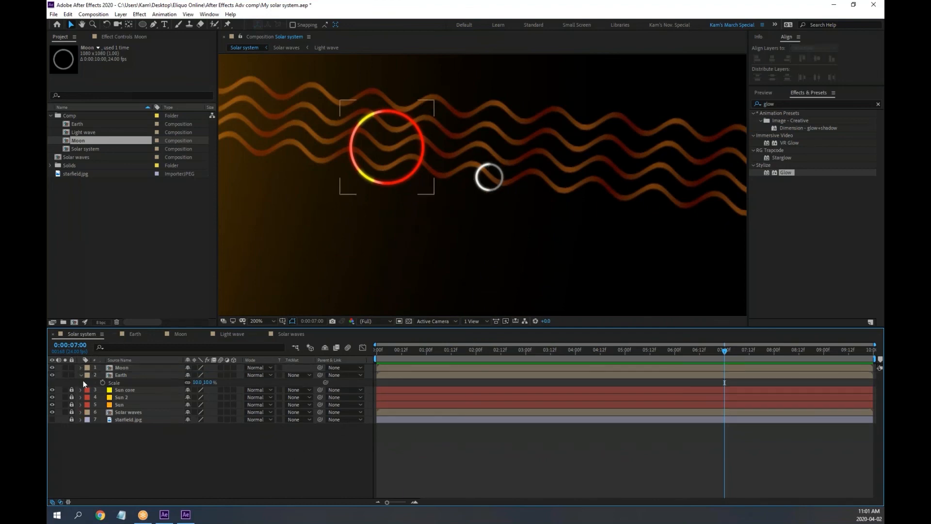
pyautogui.click(80, 376)
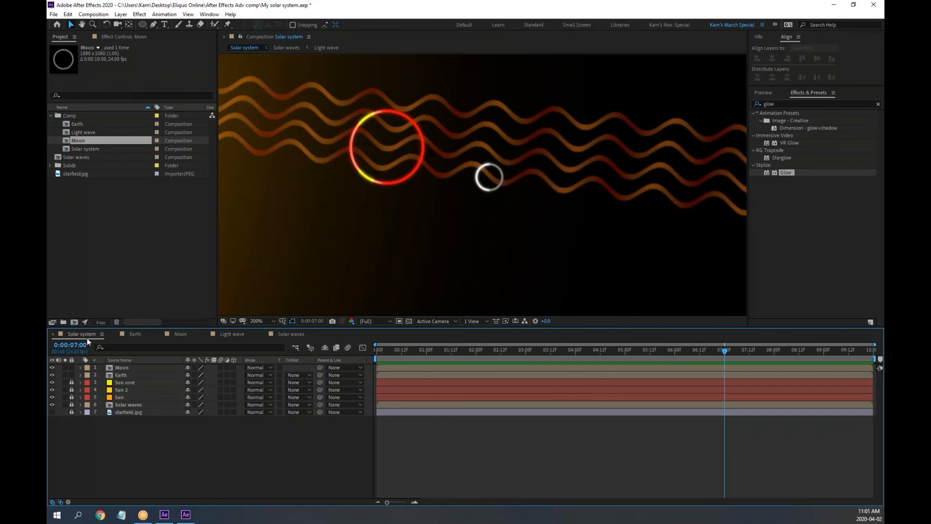
pyautogui.click(290, 334)
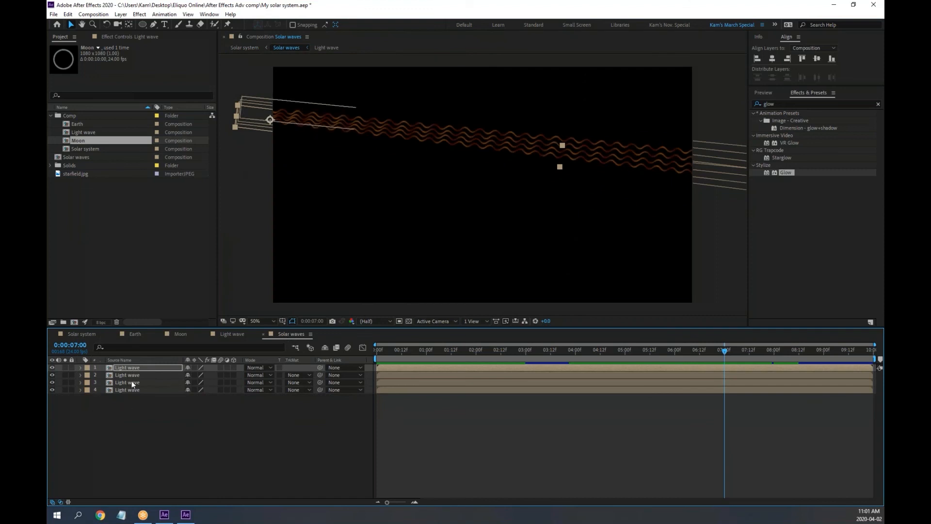
pyautogui.click(92, 333)
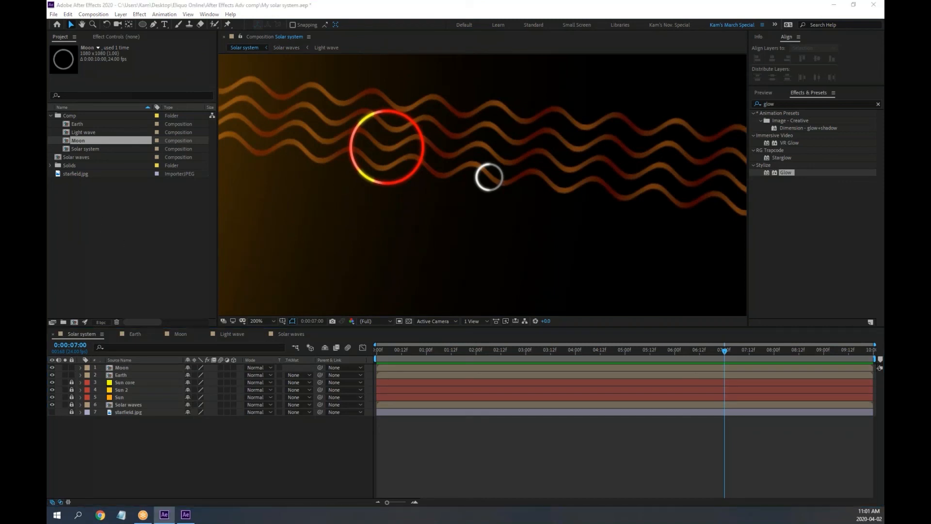
# Step: Create a new composition 1000 px wide and 400 px high and show its whole frame
pyautogui.rightClick(119, 225)
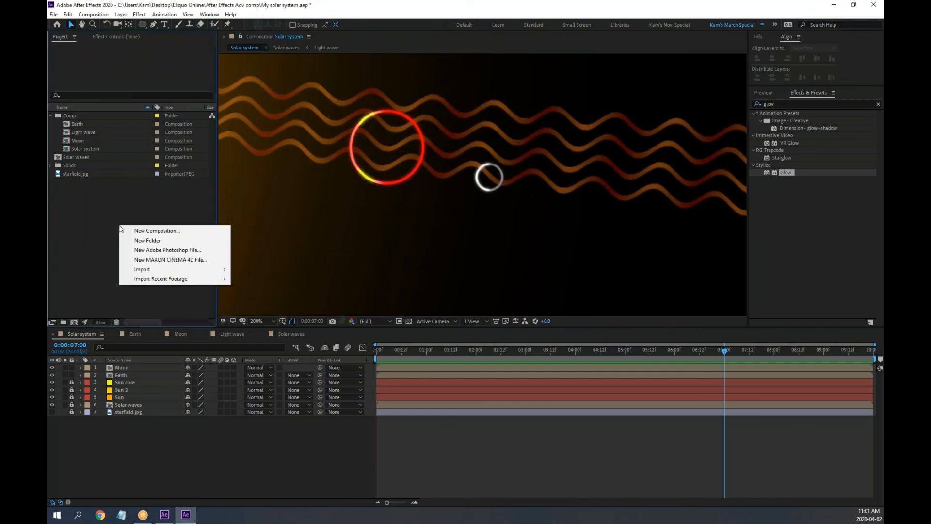
pyautogui.click(165, 231)
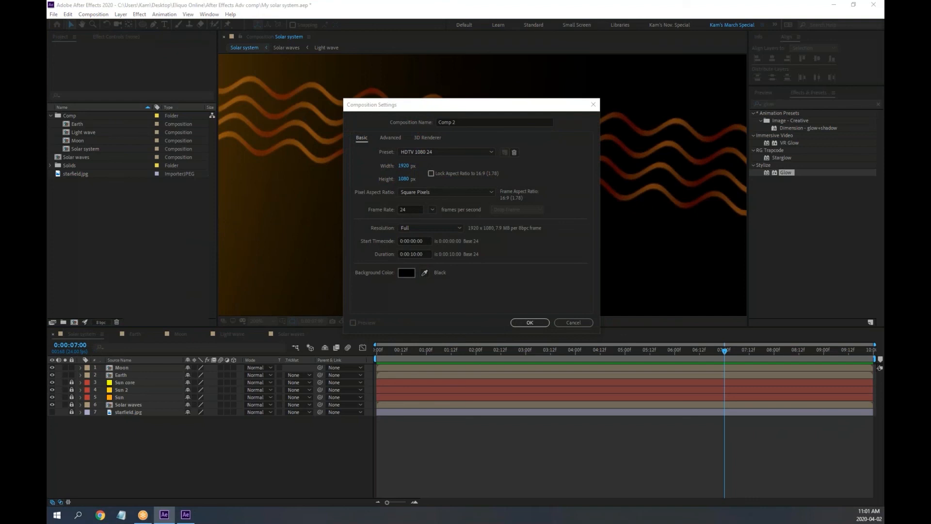
pyautogui.click(405, 166)
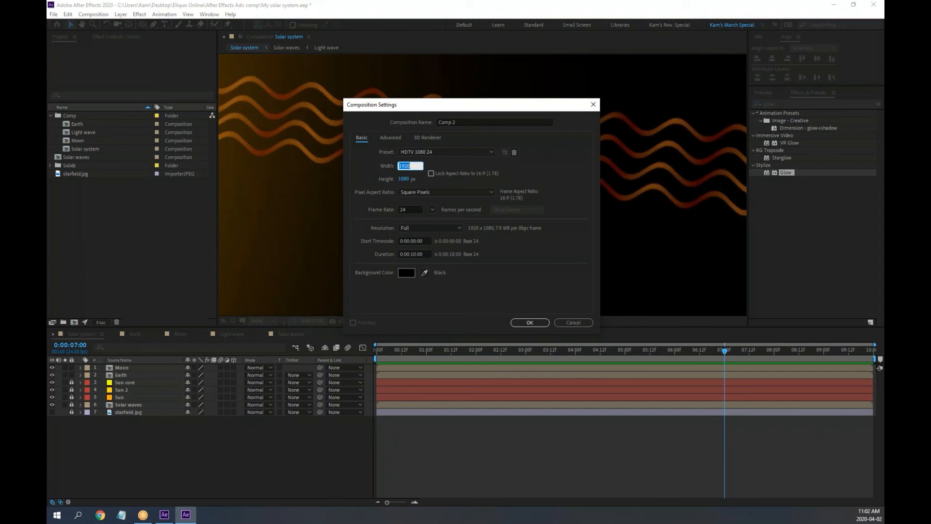
pyautogui.write('1080')
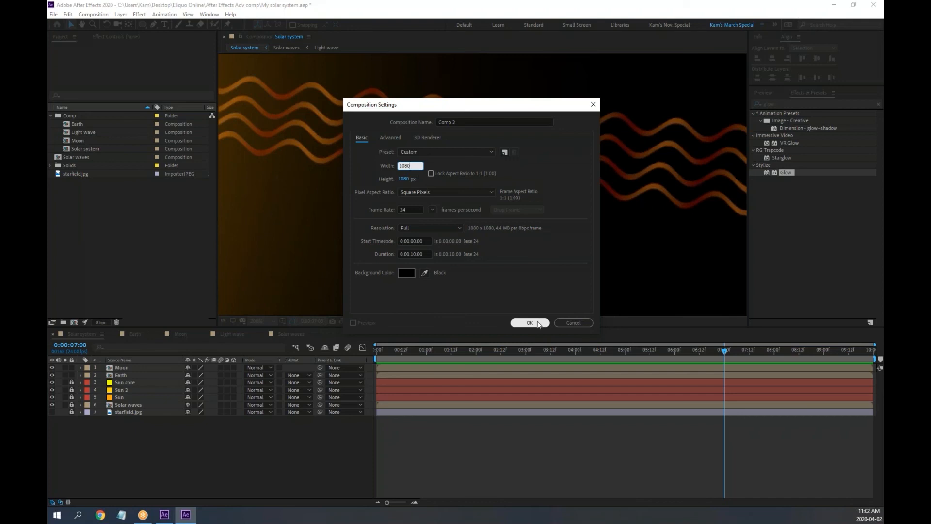
pyautogui.click(405, 181)
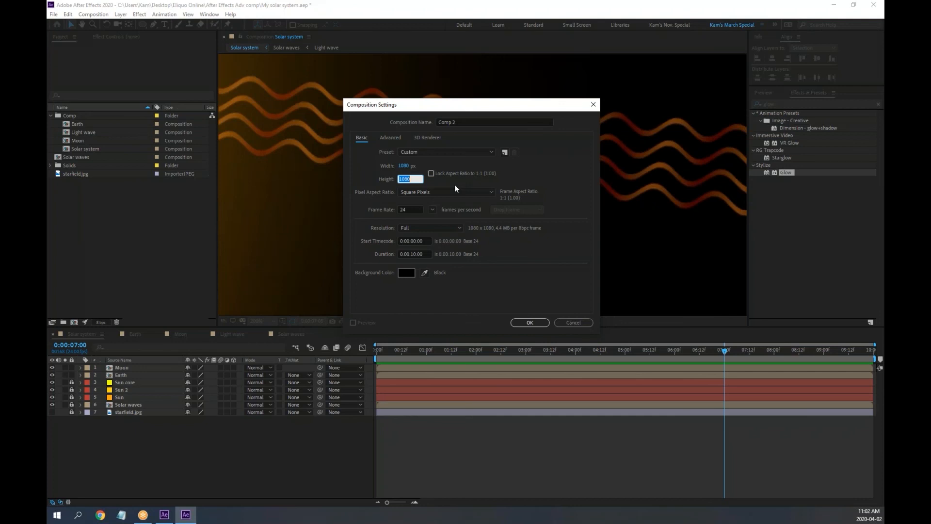
pyautogui.write('400')
pyautogui.click(403, 166)
pyautogui.write('4')
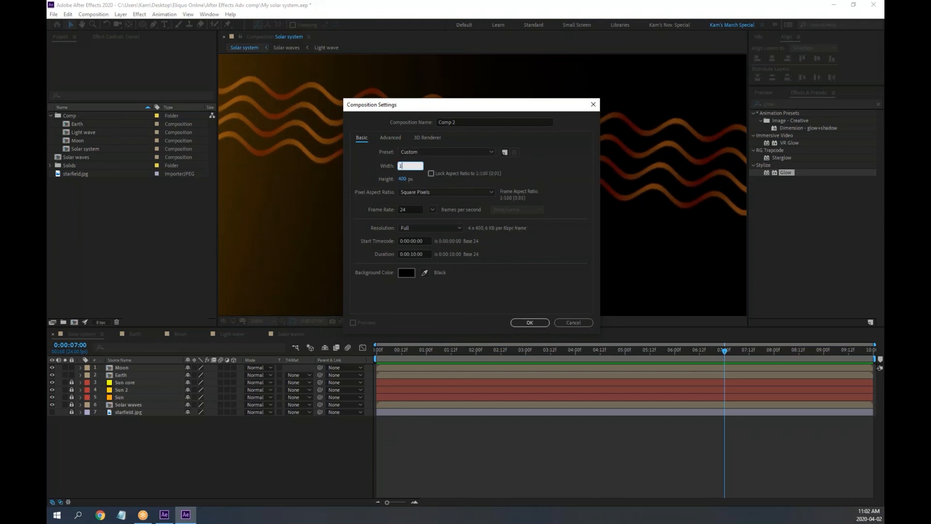
pyautogui.write('000')
pyautogui.press('Return')
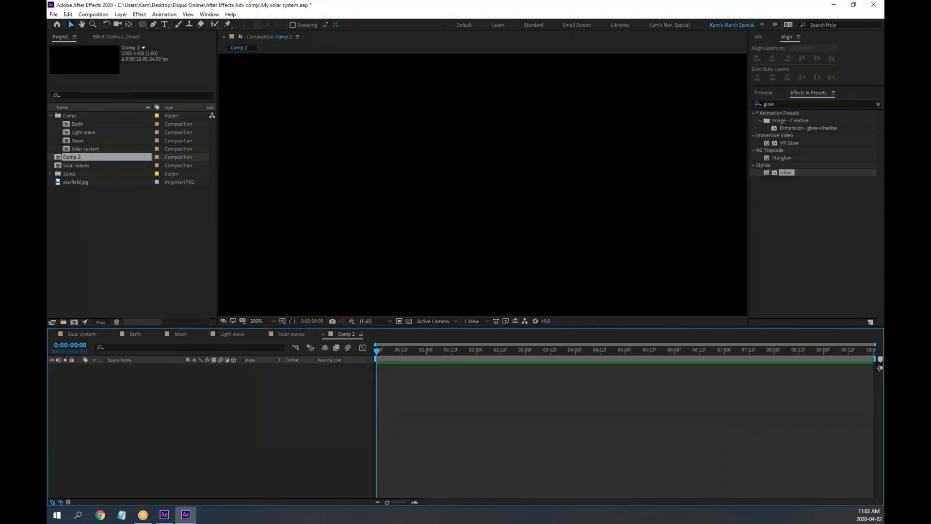
pyautogui.scroll(-4, 454, 193)
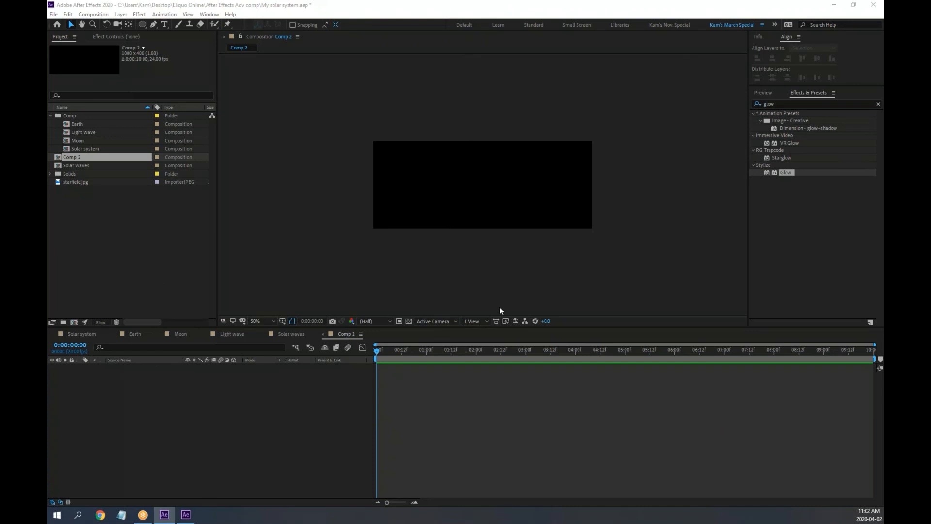
pyautogui.click(85, 333)
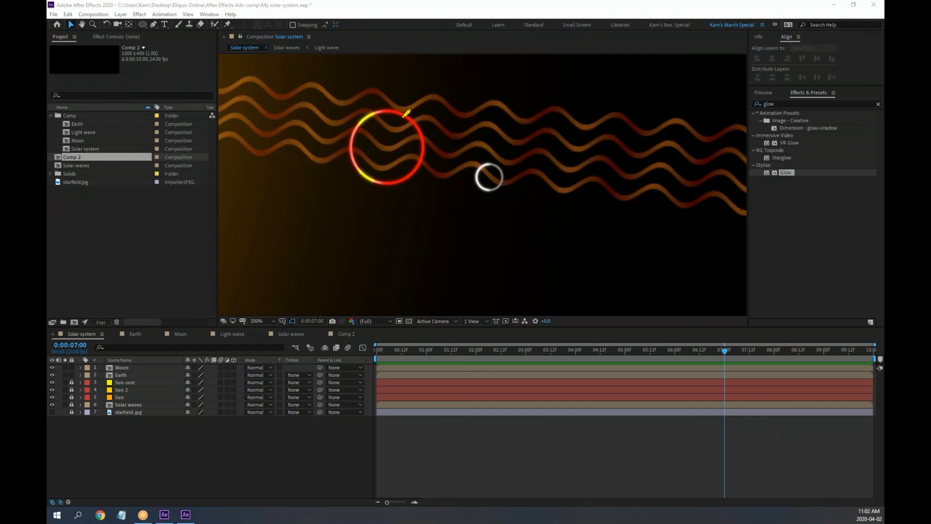
pyautogui.moveTo(411, 119); pyautogui.dragTo(664, 120)
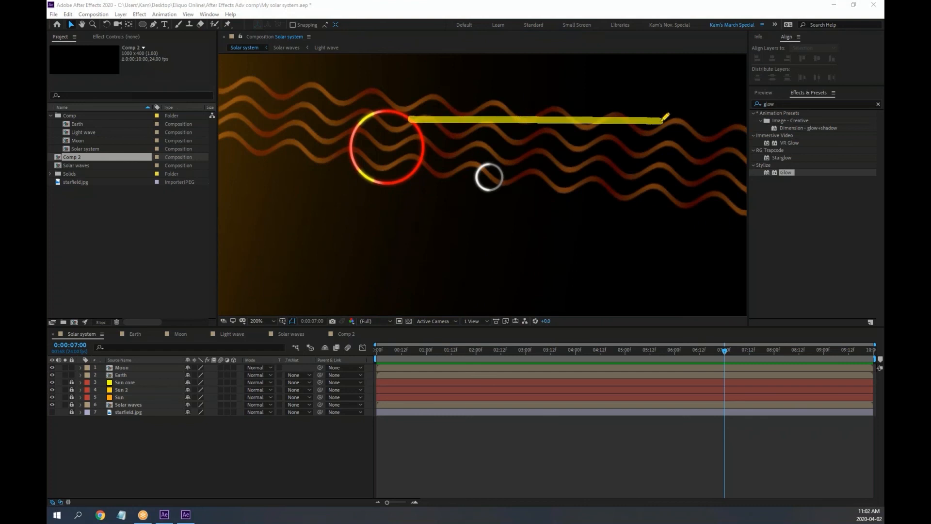
pyautogui.moveTo(408, 181)
pyautogui.mouseDown()
pyautogui.moveTo(622, 167)
pyautogui.moveTo(648, 121)
pyautogui.mouseUp()
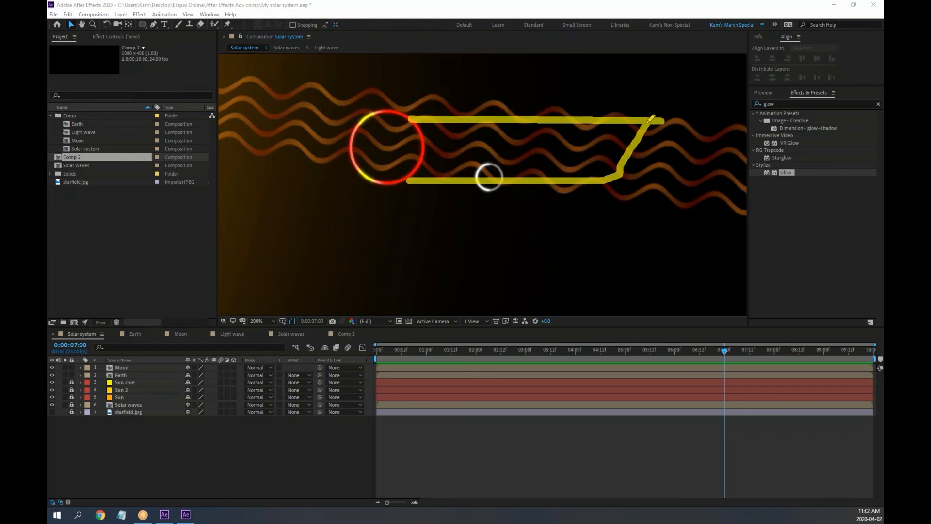
pyautogui.moveTo(442, 129); pyautogui.dragTo(420, 175)
pyautogui.moveTo(522, 146); pyautogui.dragTo(495, 167)
pyautogui.moveTo(578, 131)
pyautogui.mouseDown()
pyautogui.moveTo(561, 155)
pyautogui.moveTo(581, 147)
pyautogui.mouseUp()
pyautogui.moveTo(635, 133); pyautogui.dragTo(626, 143)
pyautogui.moveTo(648, 137); pyautogui.dragTo(639, 145)
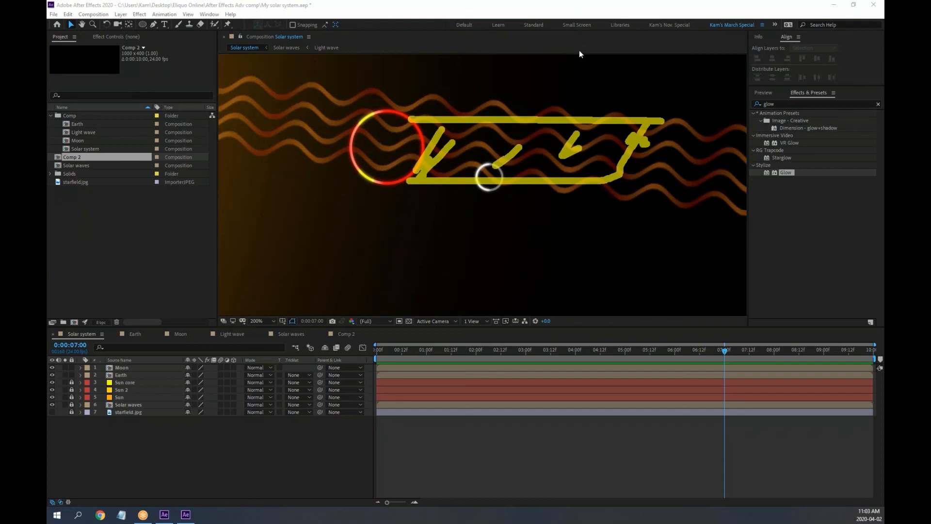
pyautogui.press('Escape')
pyautogui.click(566, 16)
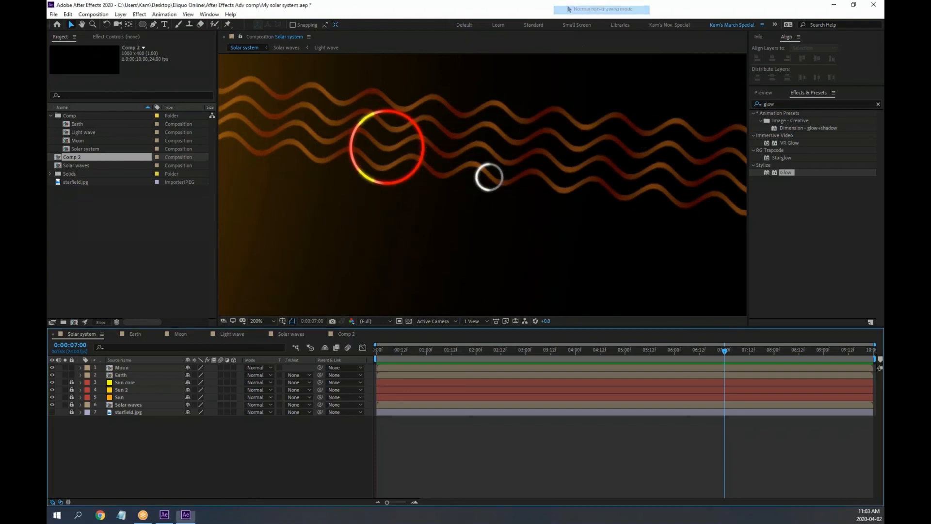
# Step: Open the new Comp 2 composition and rename it Shadow
pyautogui.click(349, 334)
pyautogui.click(73, 158)
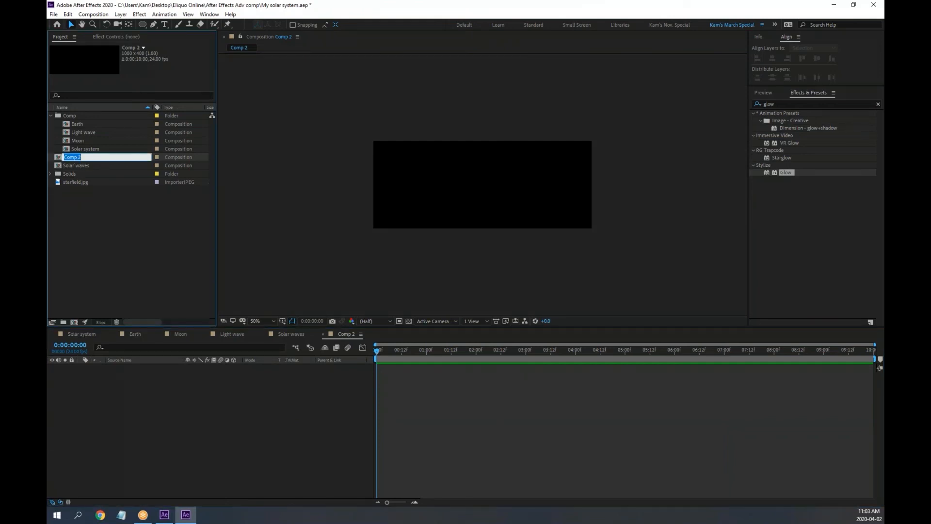
pyautogui.write('Shadow')
pyautogui.press('Return')
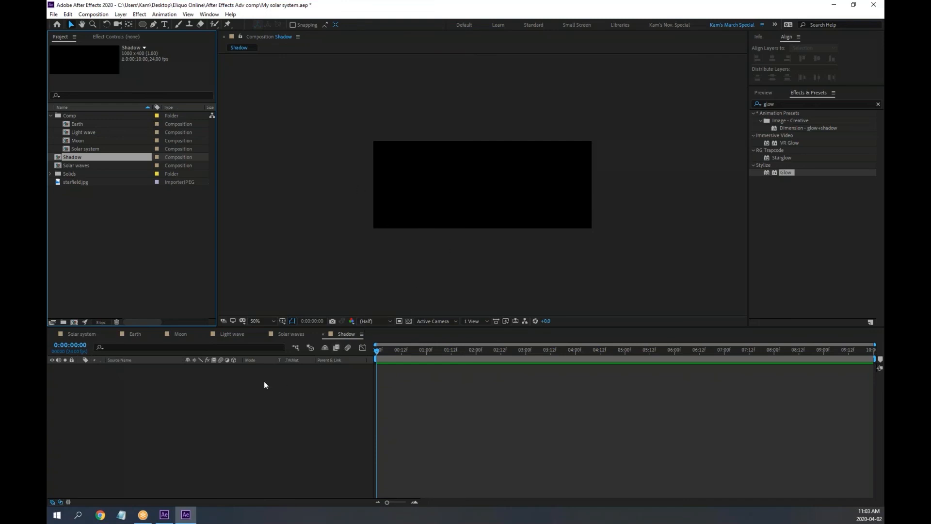
# Step: Add a black solid, 1000 px wide and 400 px high, to the Shadow composition
pyautogui.rightClick(137, 383)
pyautogui.moveTo(168, 390)
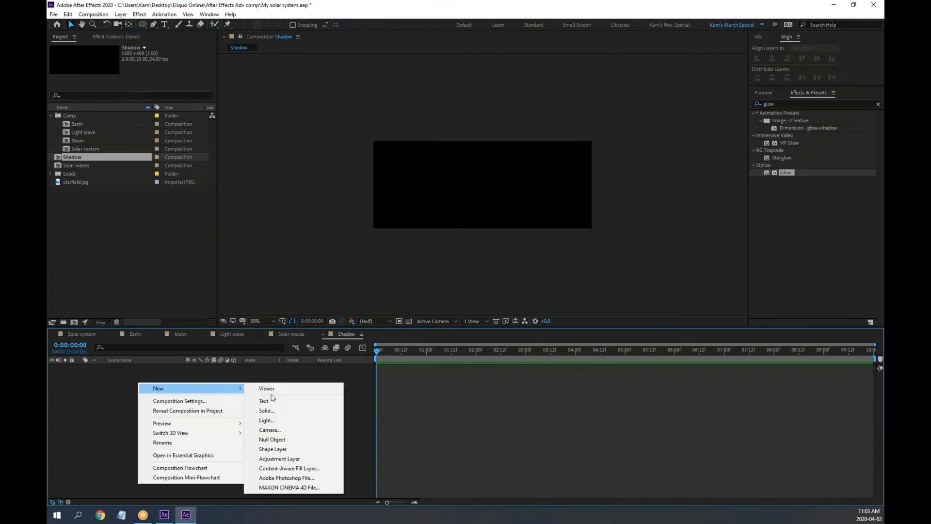
pyautogui.click(267, 410)
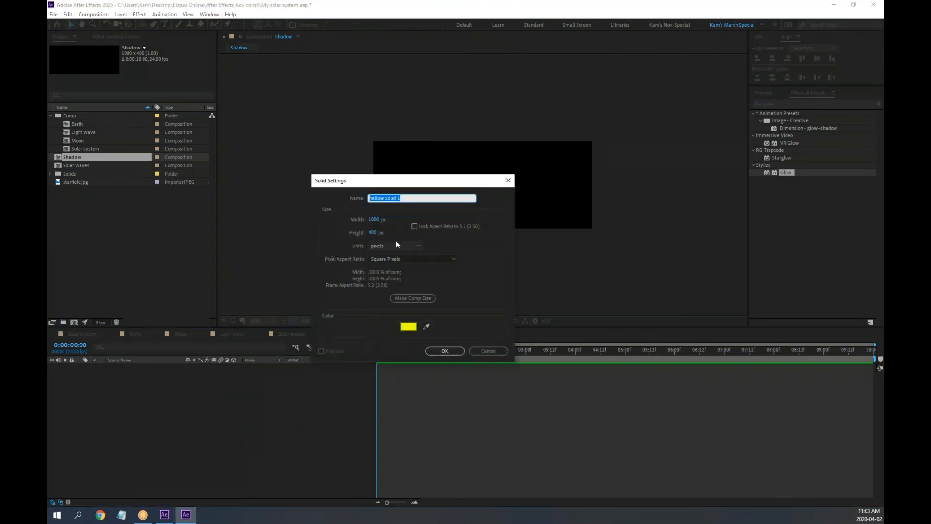
pyautogui.click(408, 326)
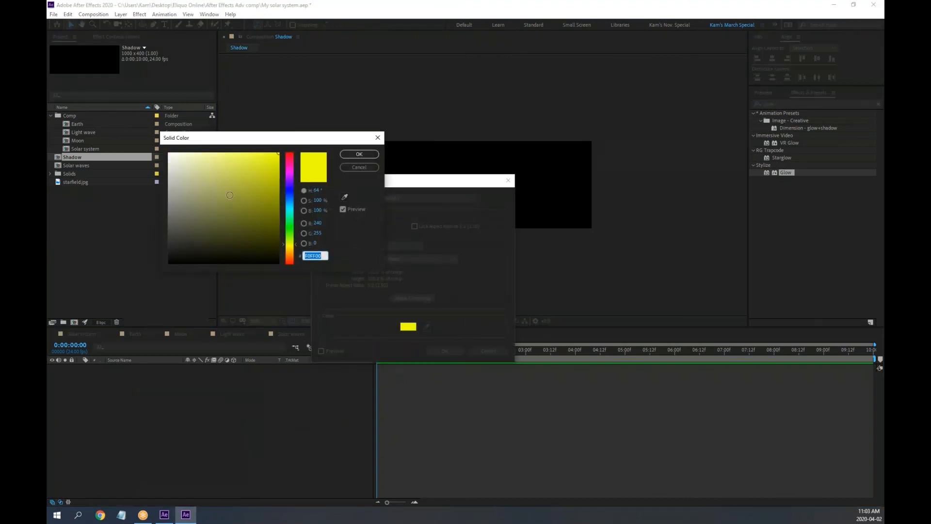
pyautogui.moveTo(231, 242); pyautogui.dragTo(230, 345)
pyautogui.click(359, 155)
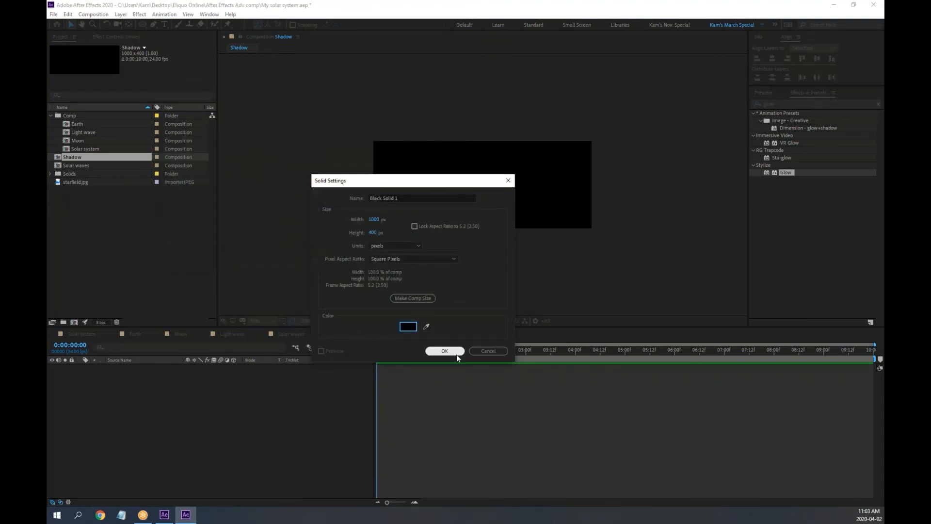
pyautogui.click(444, 351)
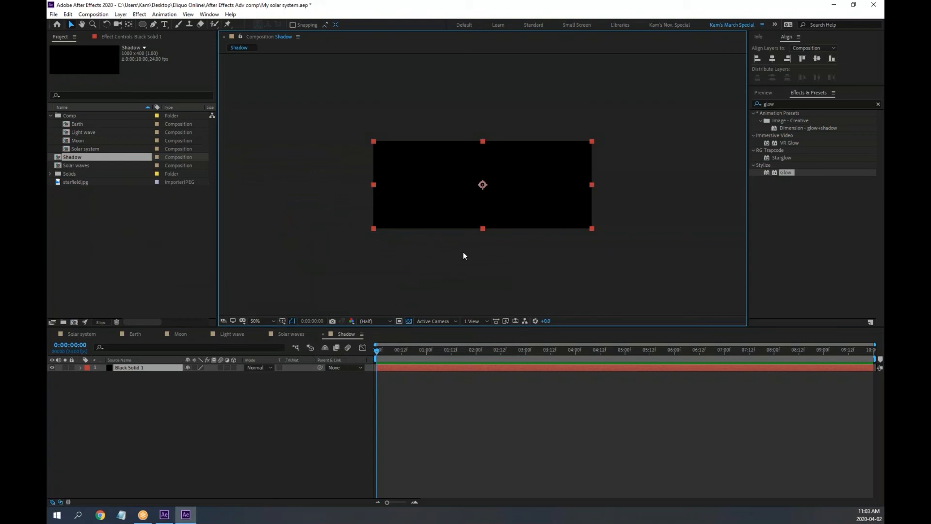
# Step: Try a Gradient Ramp on the black solid with its start moved to about 122, 324, and remove the effect
pyautogui.click(139, 15)
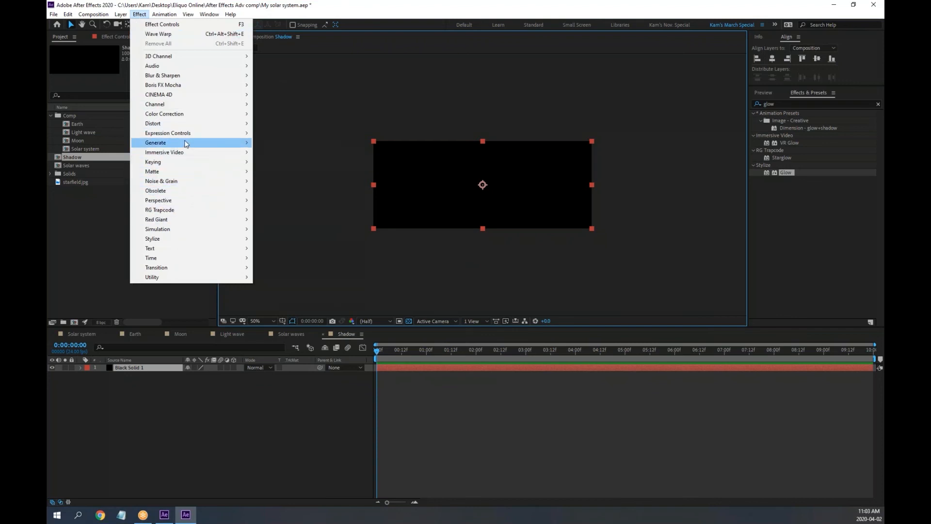
pyautogui.moveTo(186, 144)
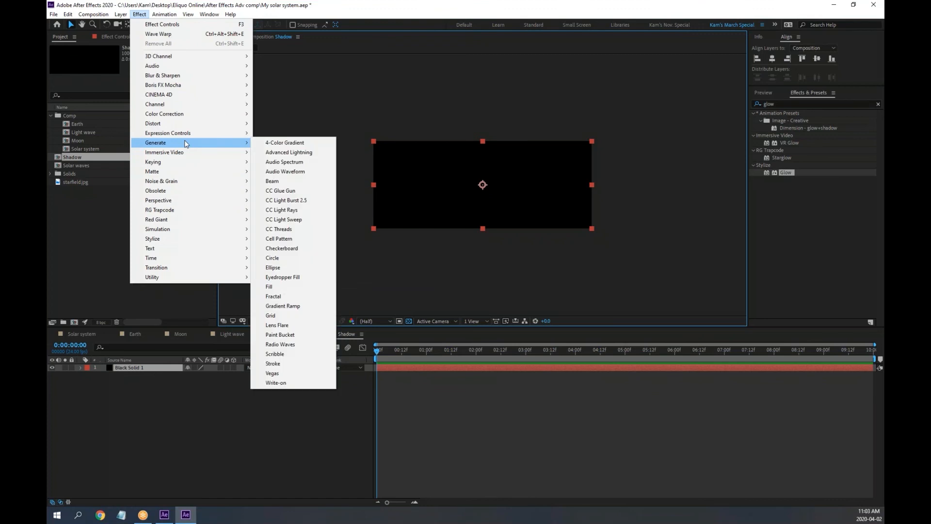
pyautogui.click(298, 307)
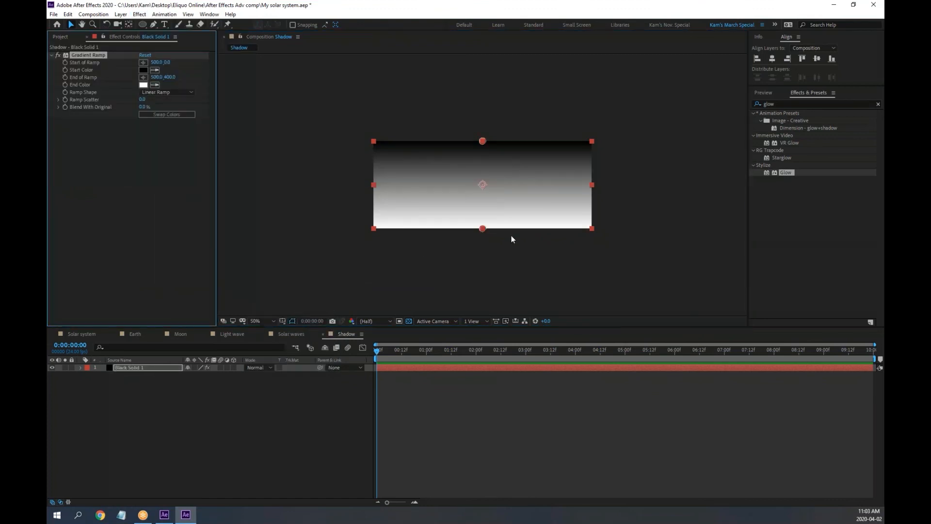
pyautogui.moveTo(482, 142); pyautogui.dragTo(399, 213)
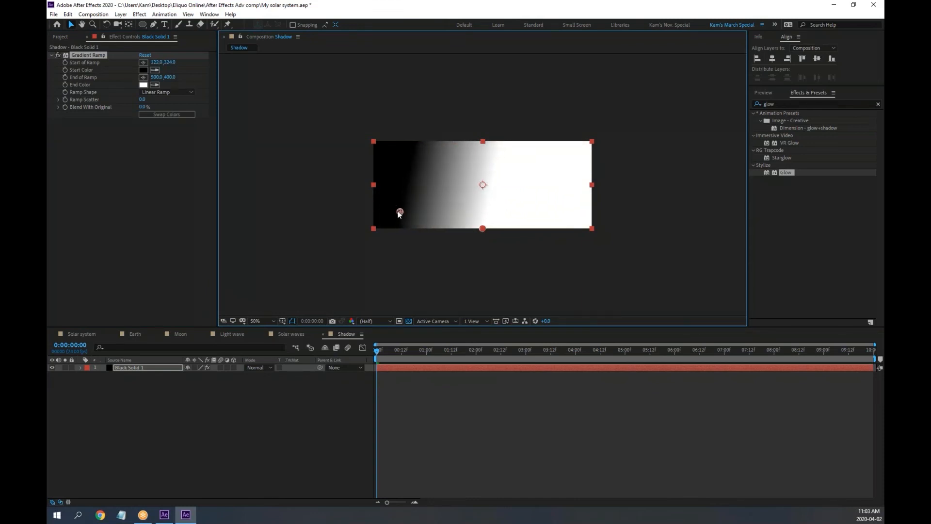
pyautogui.click(92, 56)
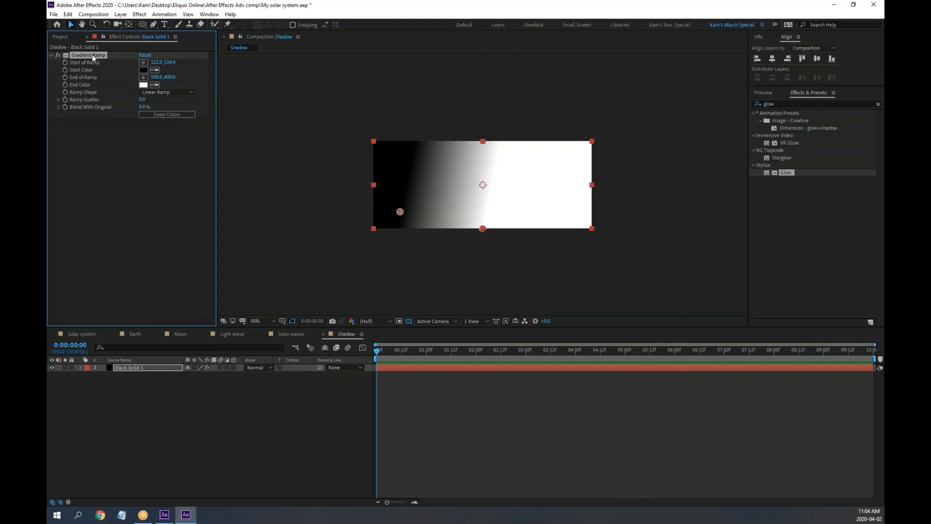
pyautogui.press('Delete')
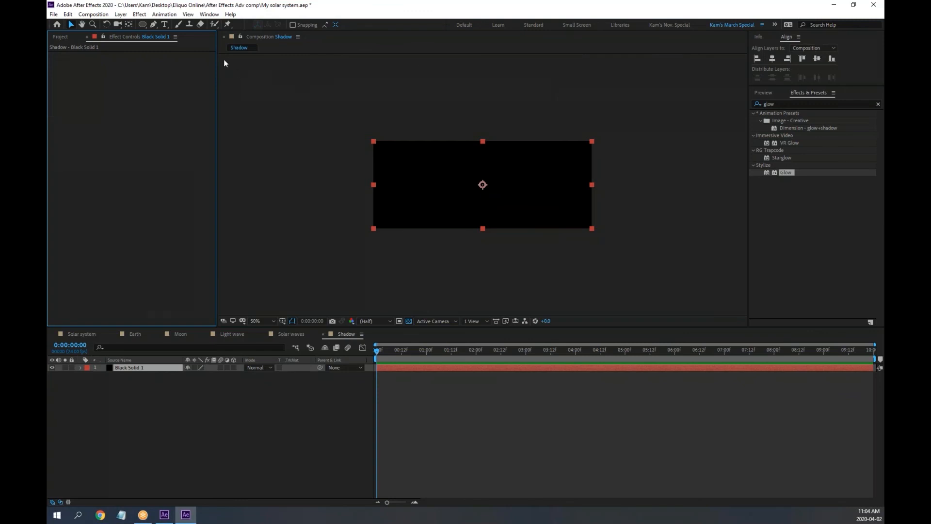
# Step: Examine which features the CINEMA 4D renderer disables for the Shadow composition, including blending modes, without applying it
pyautogui.click(93, 14)
pyautogui.click(111, 37)
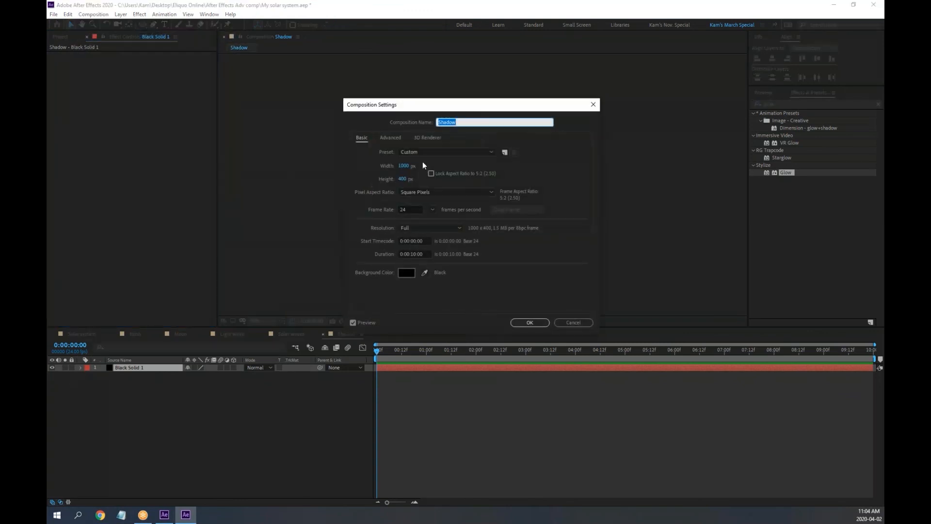
pyautogui.click(428, 137)
pyautogui.click(415, 178)
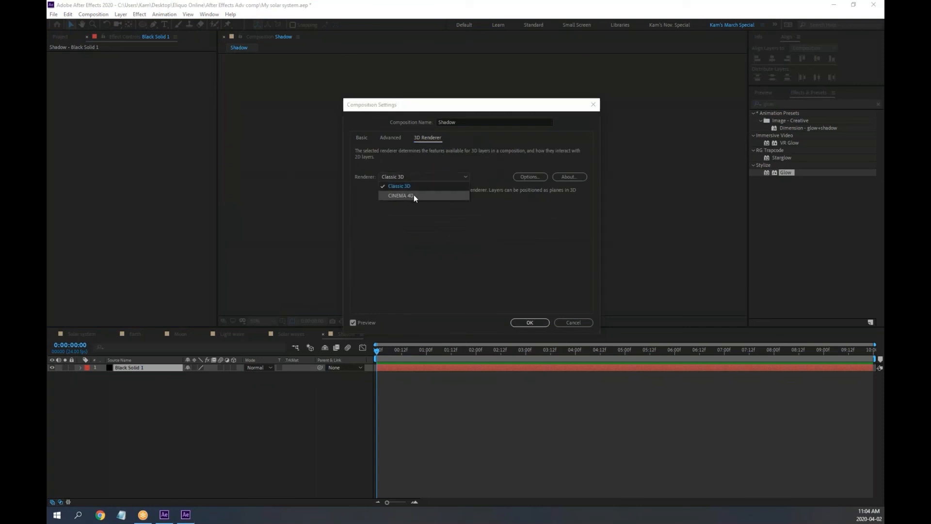
pyautogui.click(414, 194)
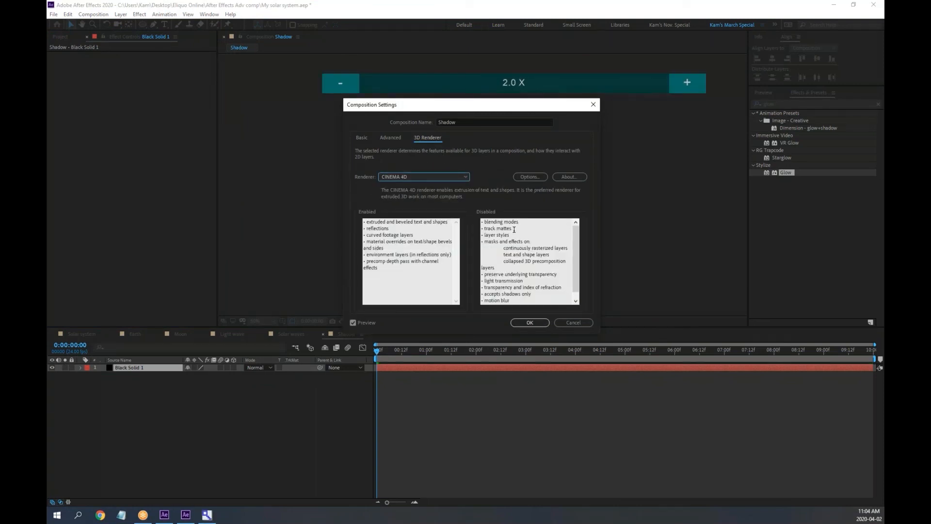
pyautogui.moveTo(520, 221); pyautogui.dragTo(481, 222)
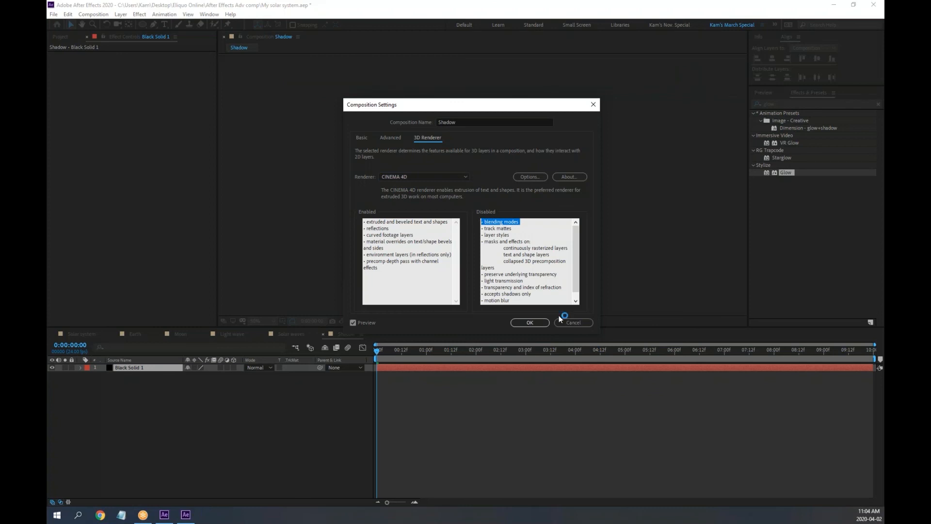
pyautogui.click(572, 323)
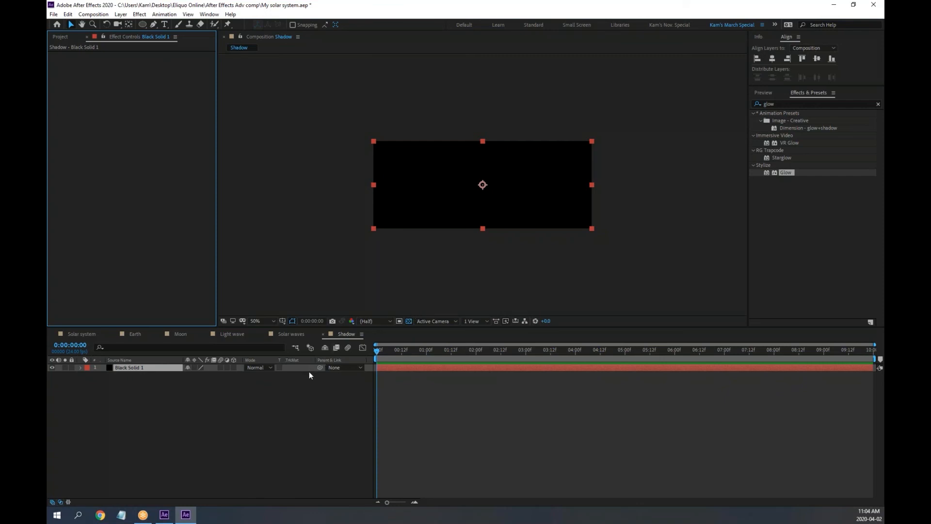
# Step: Set the Shadow composition's height to 200 px
pyautogui.press(',')
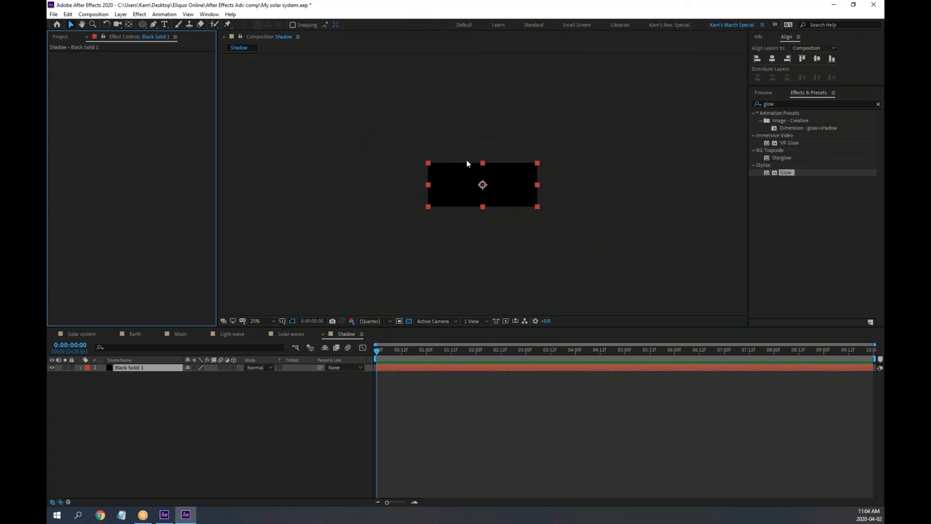
pyautogui.click(94, 16)
pyautogui.click(109, 37)
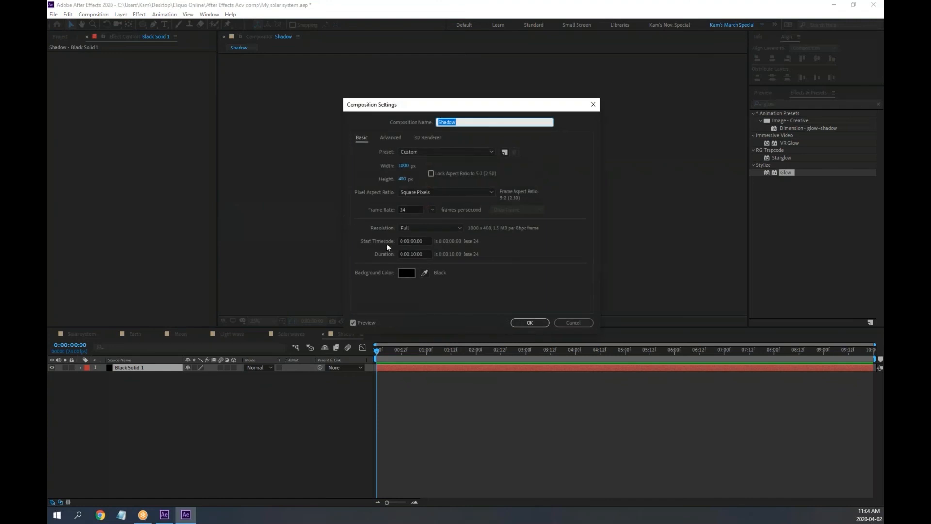
pyautogui.click(405, 181)
pyautogui.write('200')
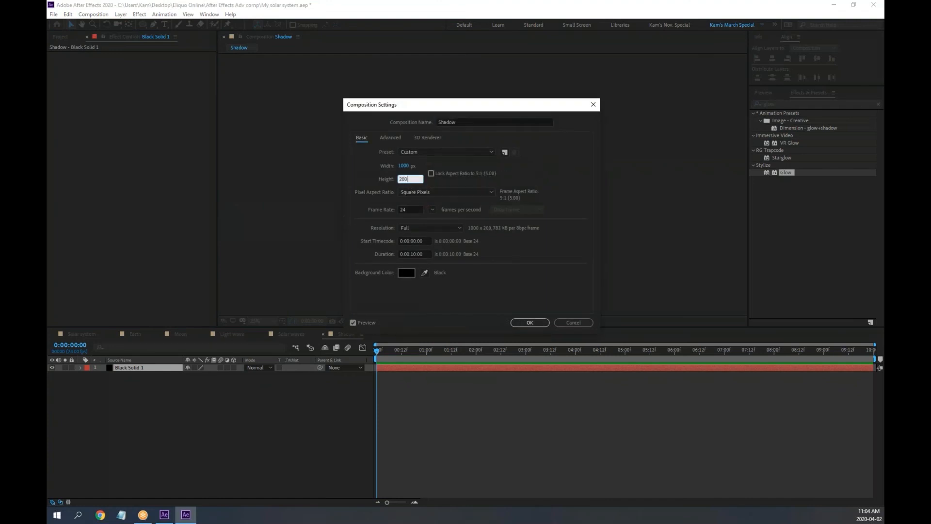
pyautogui.press('Return')
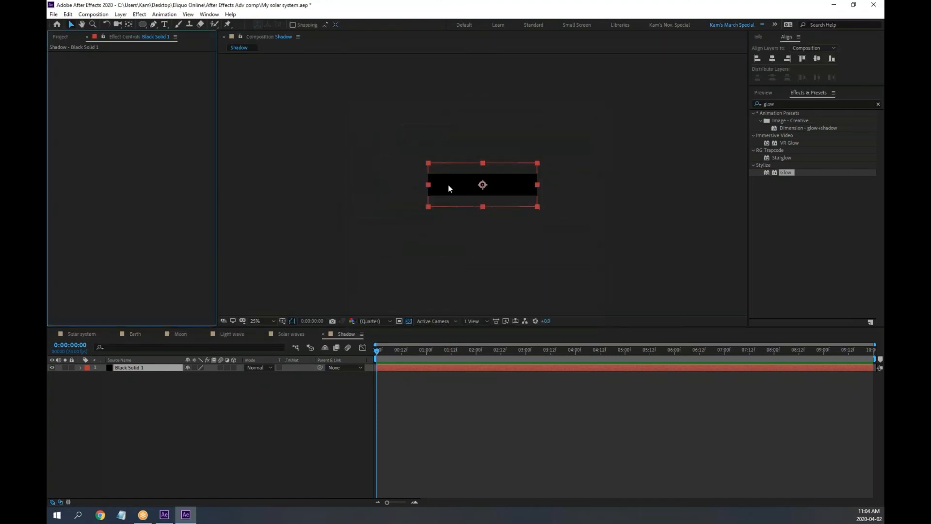
pyautogui.press('.')
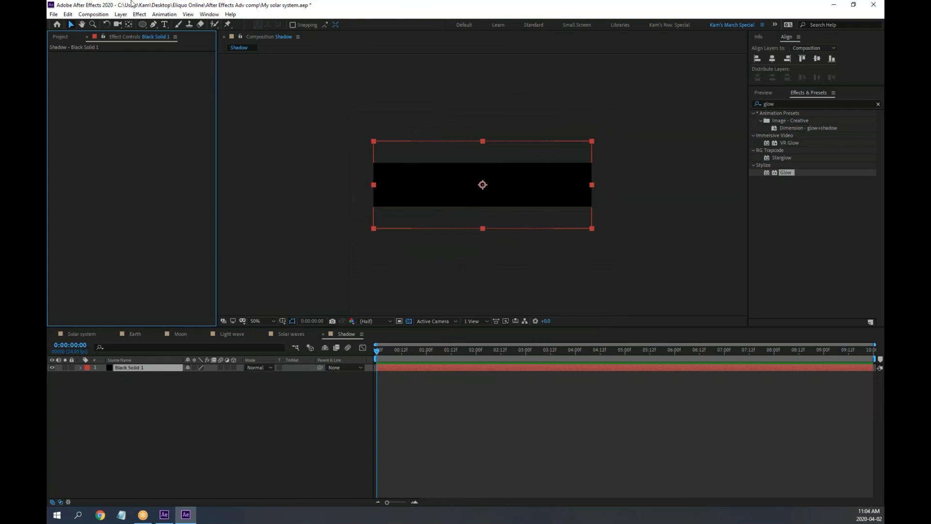
# Step: Set the black solid's height to 200 px to match the composition
pyautogui.click(93, 14)
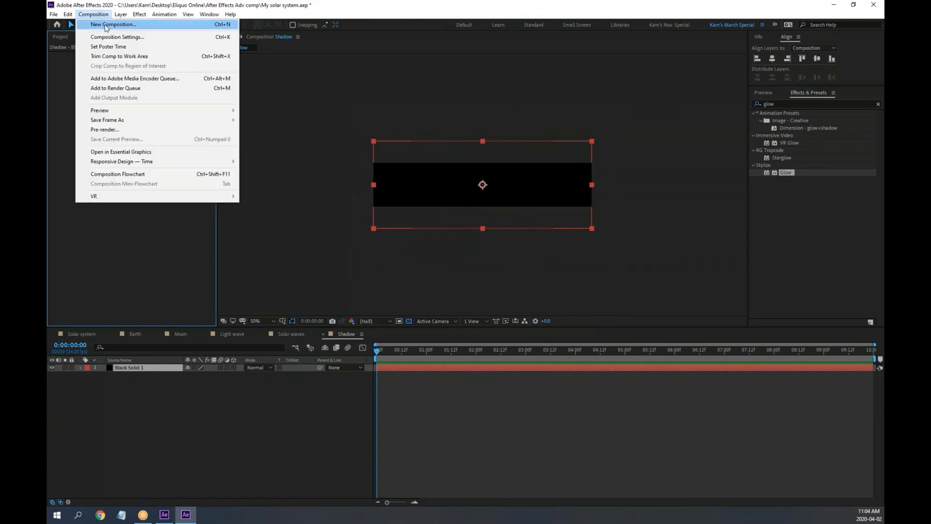
pyautogui.click(132, 34)
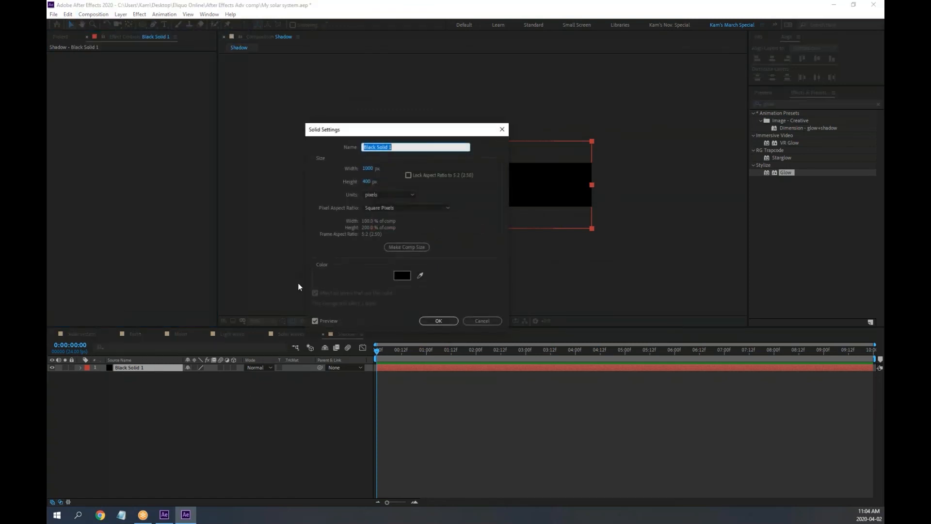
pyautogui.click(366, 181)
pyautogui.write('200')
pyautogui.press('Return')
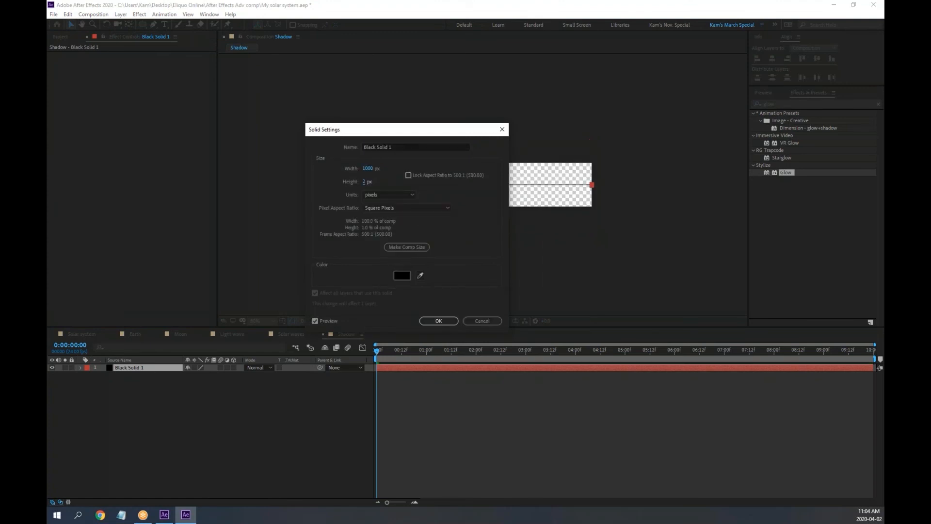
pyautogui.press('Return')
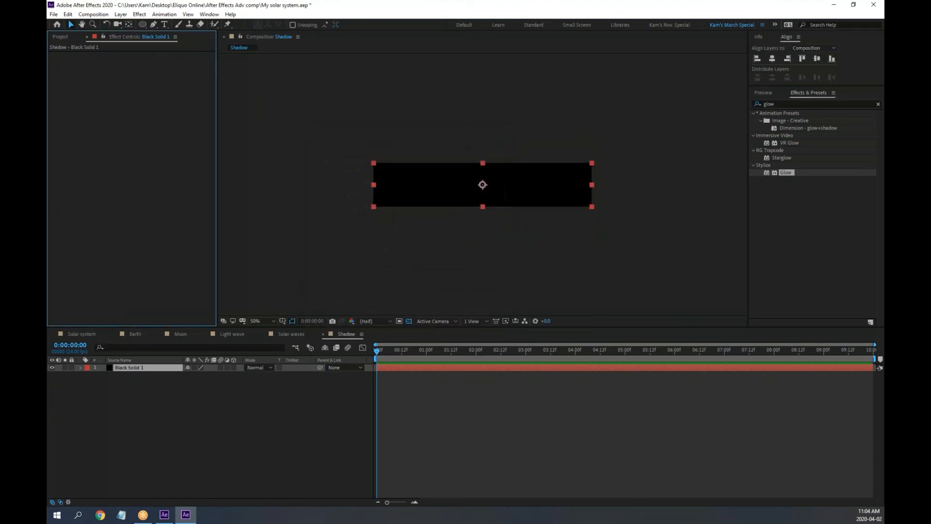
# Step: Try to draw a Pen tool path across the right part of the black bar with no layer selected, and undo it
pyautogui.click(377, 239)
pyautogui.moveTo(354, 241); pyautogui.dragTo(461, 243)
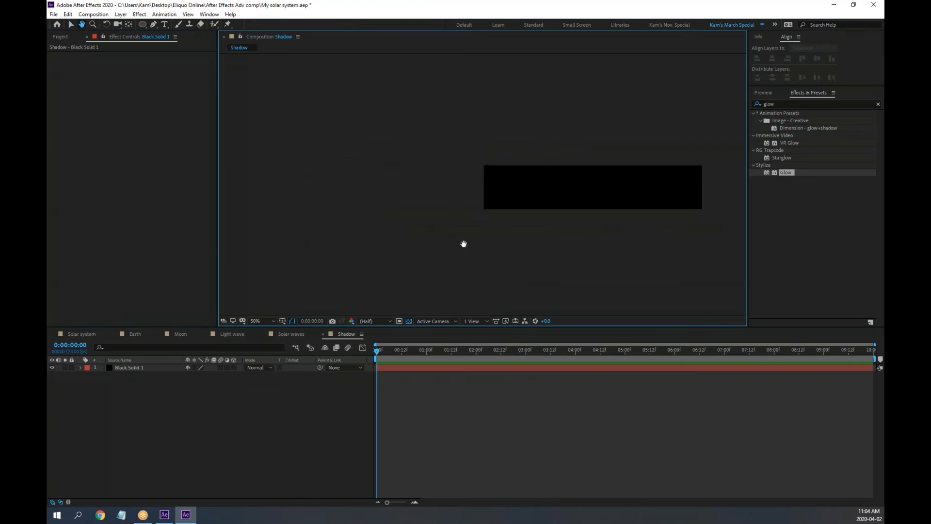
pyautogui.click(154, 25)
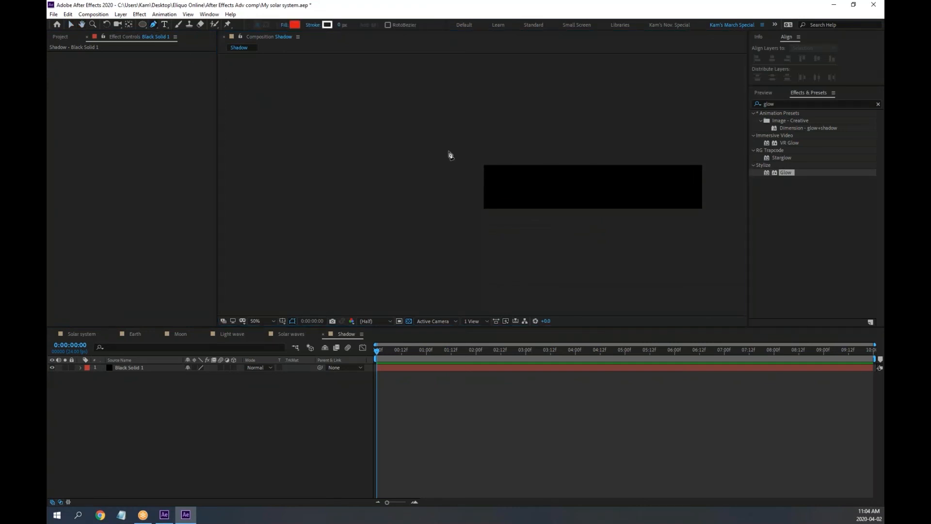
pyautogui.click(640, 123)
pyautogui.click(639, 263)
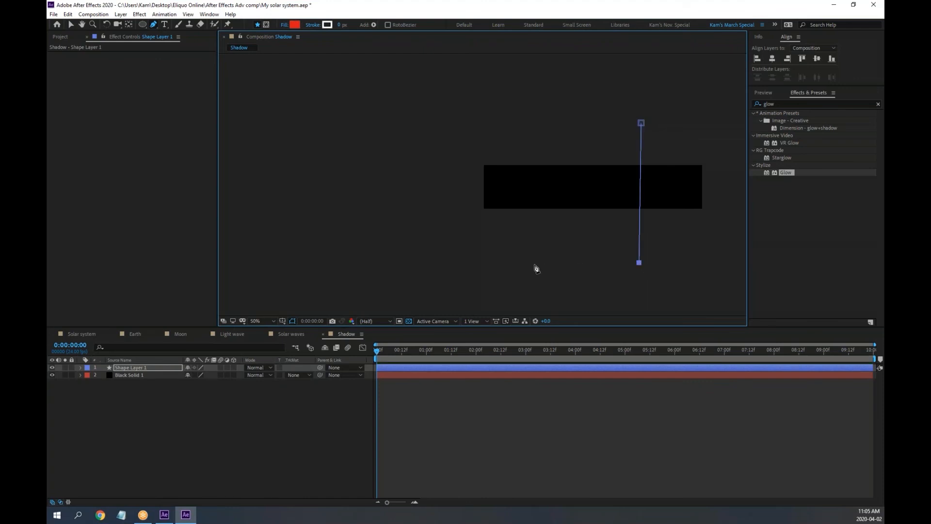
pyautogui.hotkey('ctrl', 'z')
pyautogui.hotkey('ctrl', 'z')
pyautogui.hotkey('ctrl', 'z')
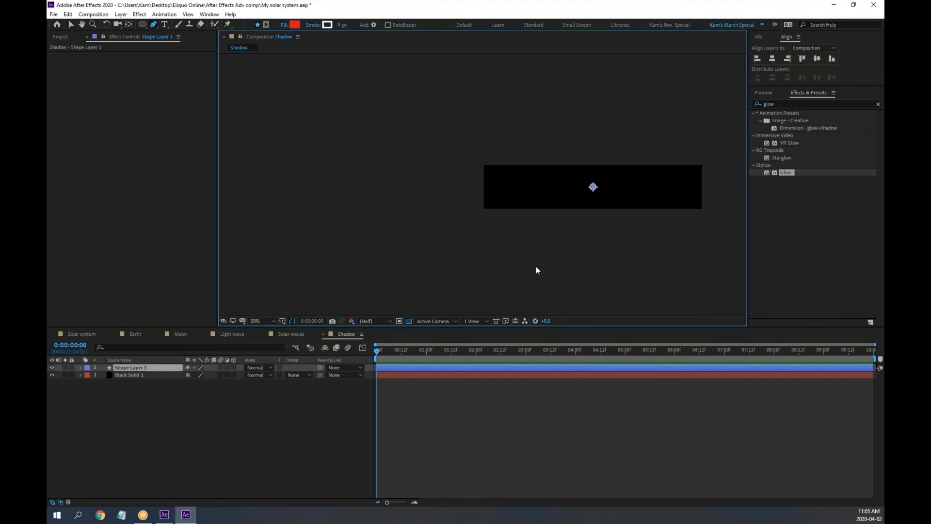
# Step: Draw a closed four-point Pen mask on the black solid that extends beyond its left side and cuts off its right end
pyautogui.click(132, 370)
pyautogui.click(132, 370)
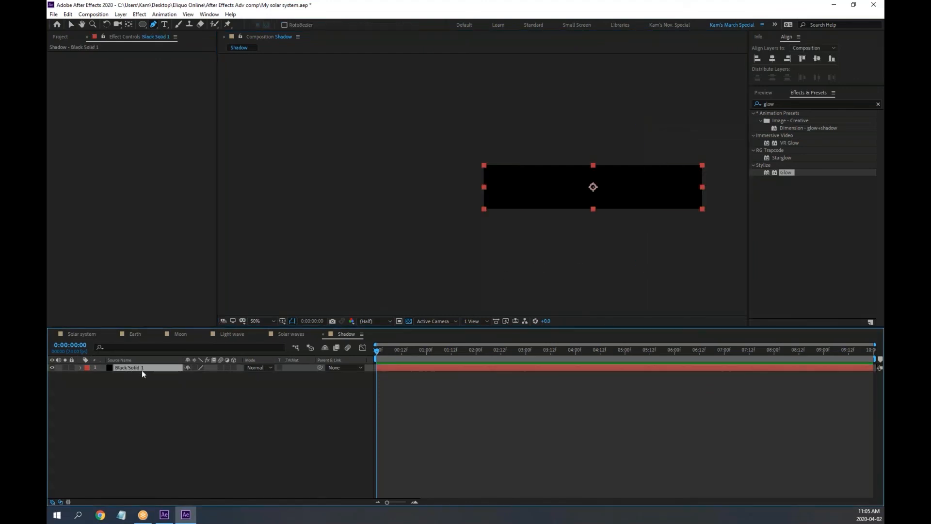
pyautogui.click(663, 119)
pyautogui.click(652, 250)
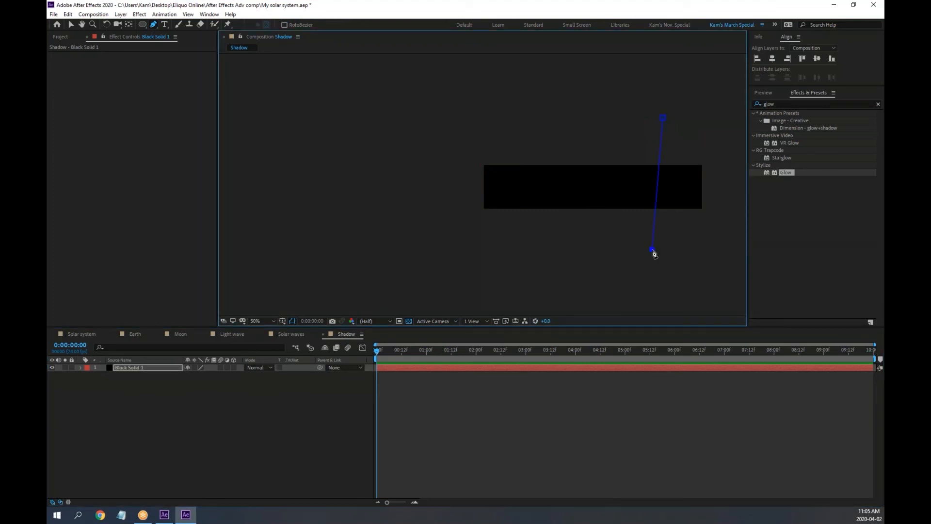
pyautogui.click(422, 258)
pyautogui.click(438, 110)
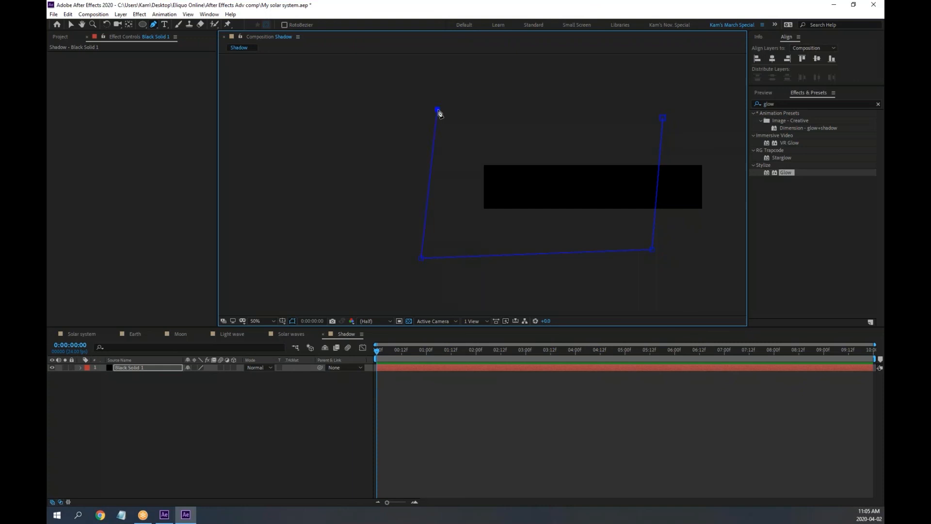
pyautogui.click(663, 118)
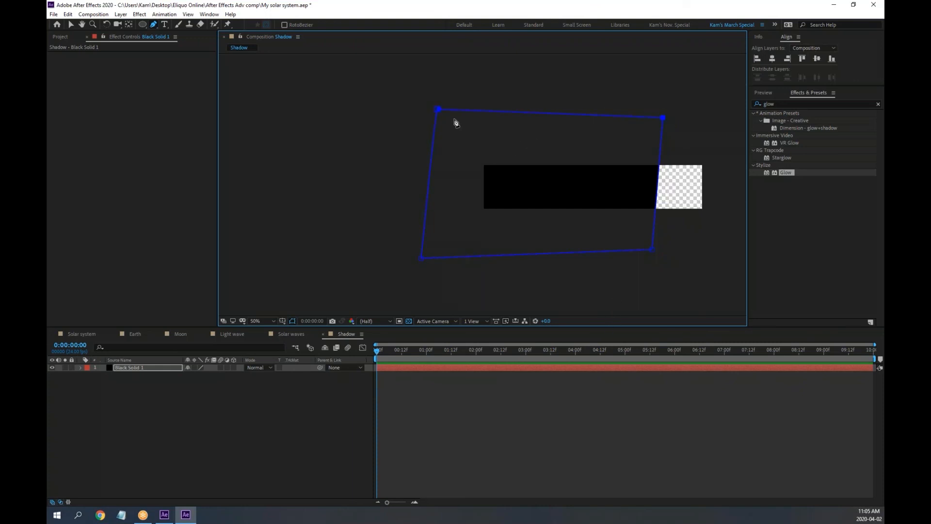
# Step: Move the four corners of the black solid's mask farther outward above, below and beyond the bar's left side
pyautogui.moveTo(438, 110); pyautogui.dragTo(429, 89)
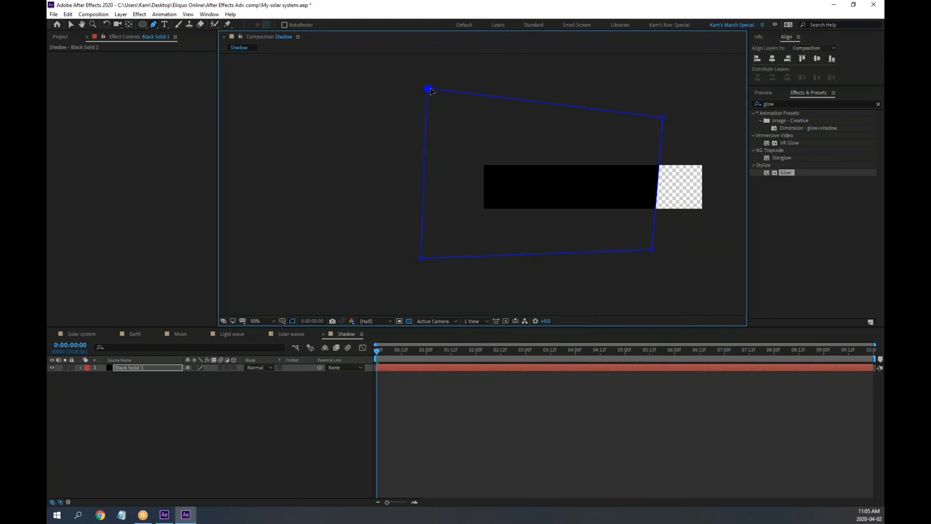
pyautogui.moveTo(422, 260); pyautogui.dragTo(387, 276)
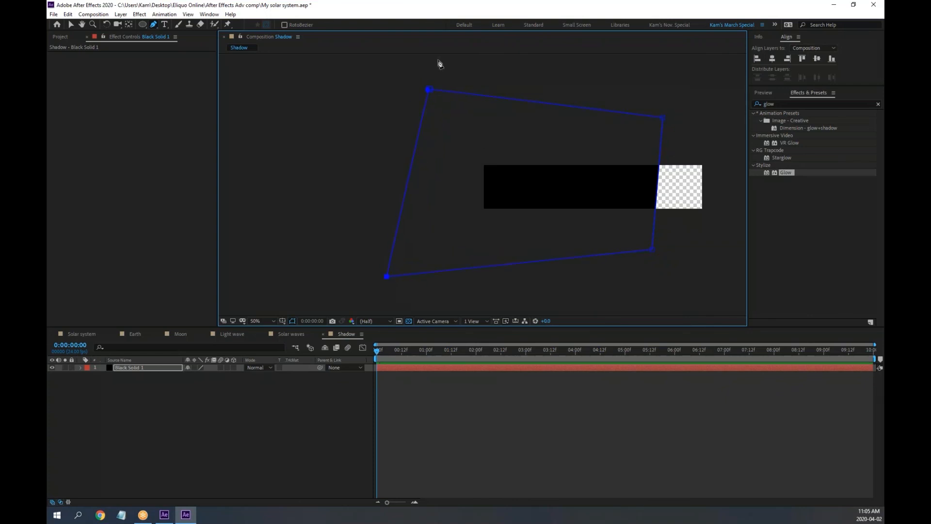
pyautogui.moveTo(430, 90); pyautogui.dragTo(414, 78)
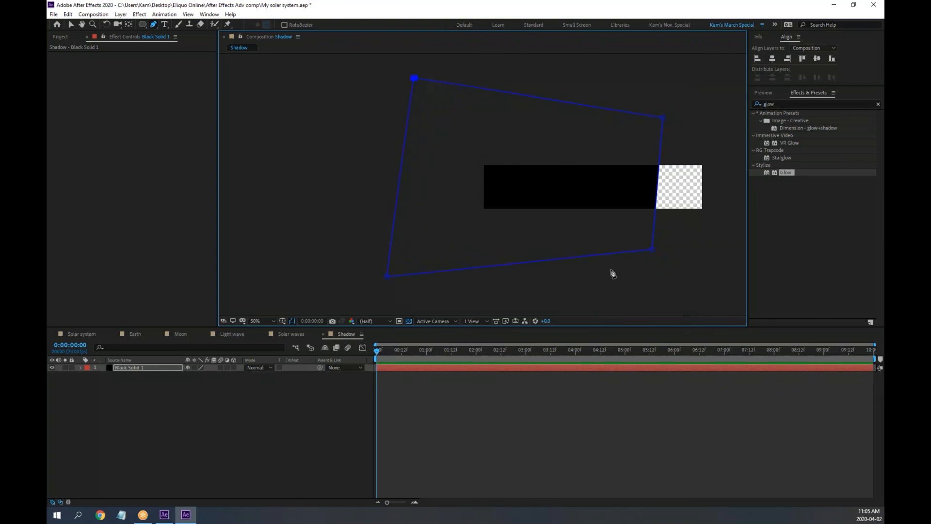
pyautogui.moveTo(652, 251); pyautogui.dragTo(652, 278)
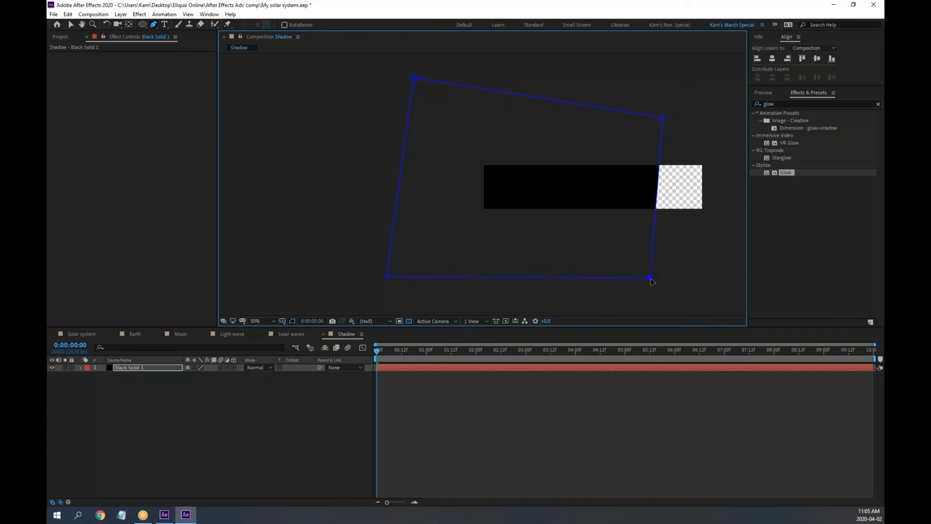
pyautogui.moveTo(662, 118); pyautogui.dragTo(667, 98)
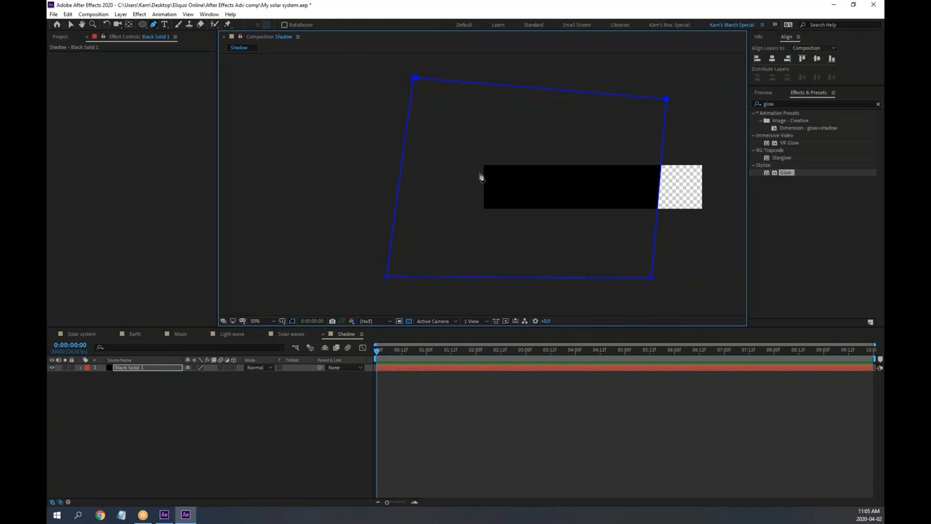
pyautogui.moveTo(607, 216); pyautogui.dragTo(557, 200)
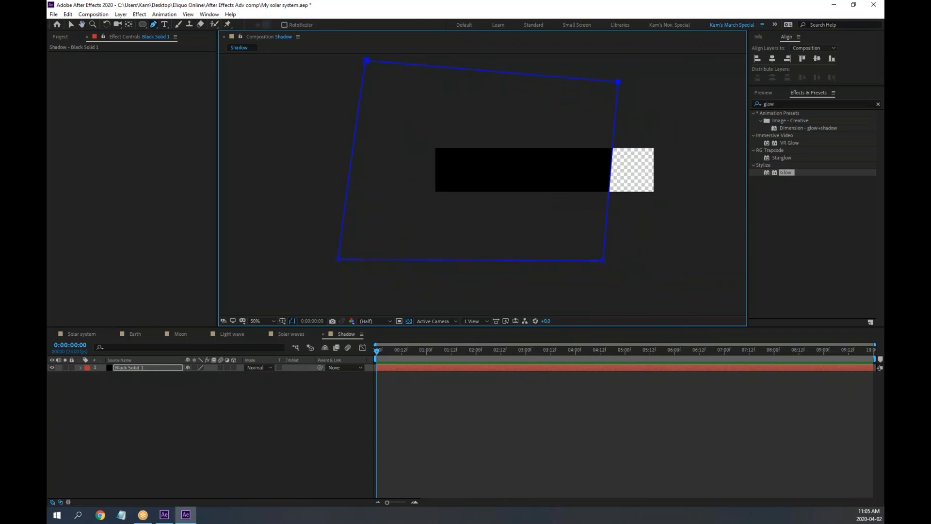
# Step: Show the properties of the solid's Mask 1 and set its Mask Feather to 689 pixels
pyautogui.hotkey('alt', 'Tab')
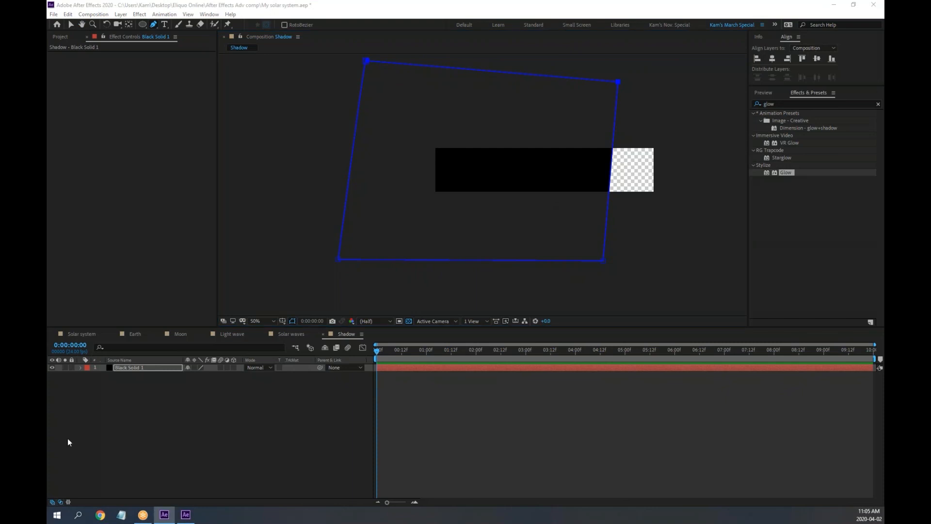
pyautogui.click(80, 368)
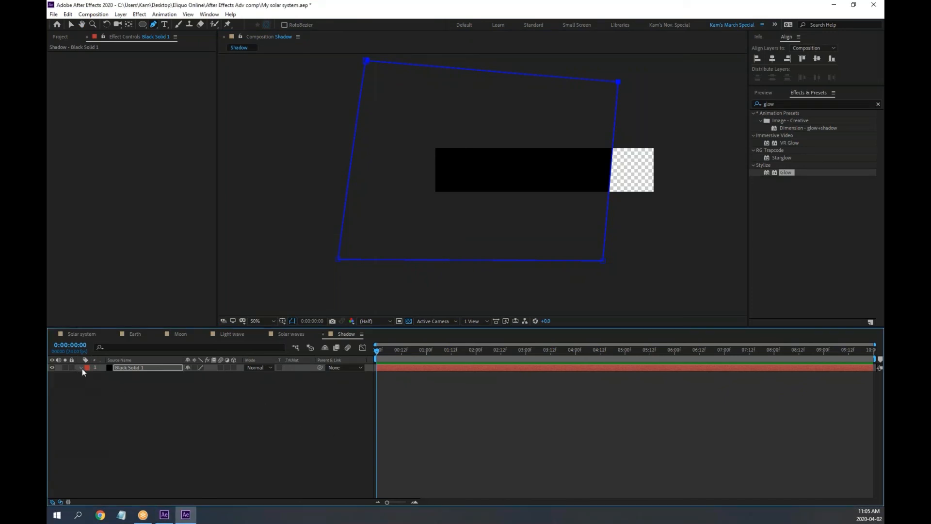
pyautogui.click(89, 376)
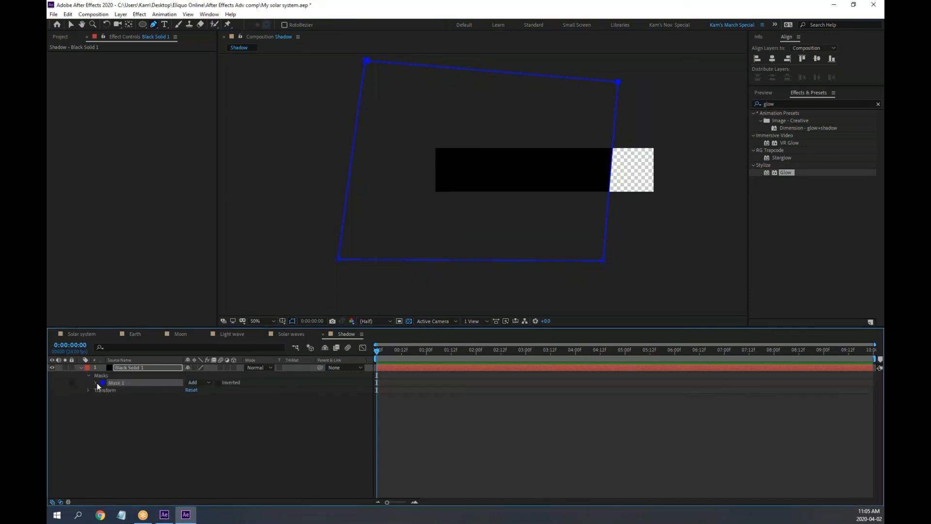
pyautogui.click(95, 383)
pyautogui.moveTo(207, 397); pyautogui.dragTo(541, 432)
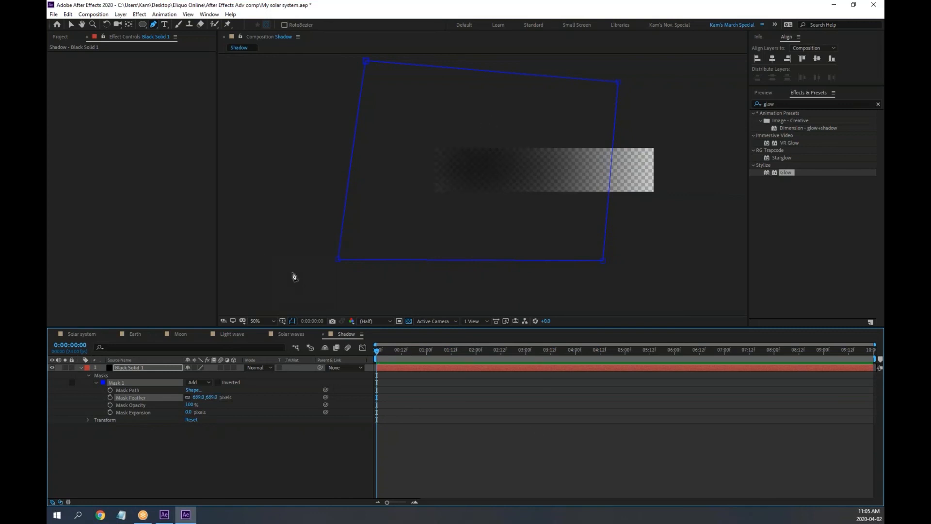
# Step: Stretch the corners of Mask 1 farther above and below the bar so the feather fades only toward its right end
pyautogui.moveTo(339, 260); pyautogui.dragTo(321, 306)
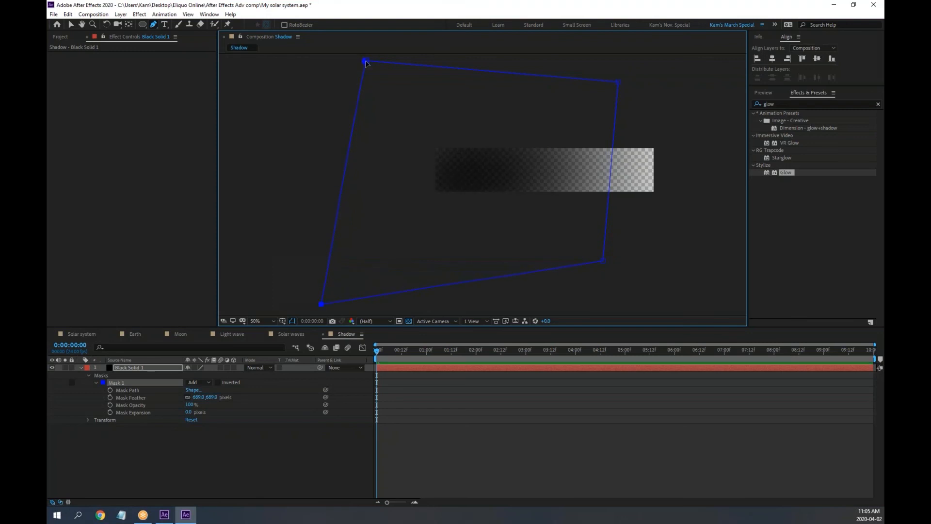
pyautogui.moveTo(365, 61)
pyautogui.mouseDown()
pyautogui.moveTo(357, 33)
pyautogui.moveTo(359, 50)
pyautogui.mouseUp()
pyautogui.moveTo(618, 97); pyautogui.dragTo(627, 72)
pyautogui.moveTo(603, 275); pyautogui.dragTo(623, 314)
pyautogui.press(',')
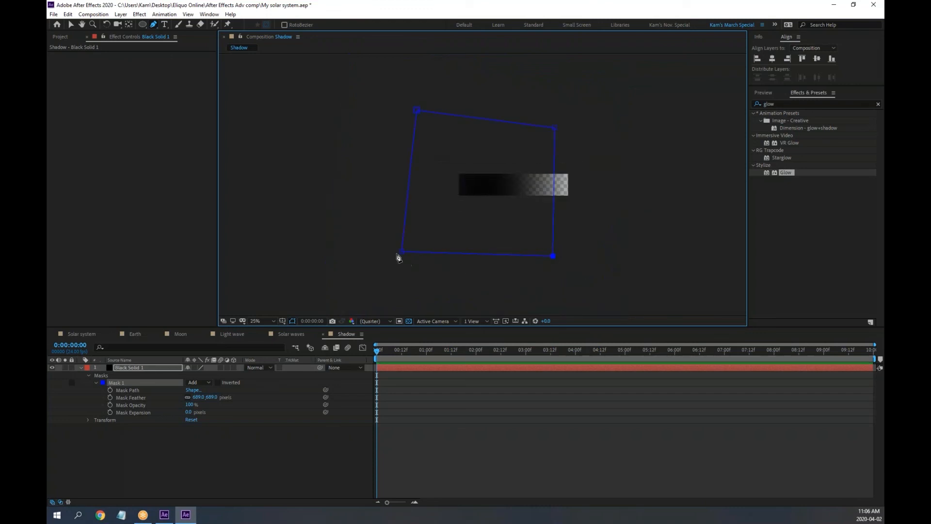
pyautogui.moveTo(402, 252); pyautogui.dragTo(398, 262)
pyautogui.moveTo(416, 111); pyautogui.dragTo(415, 91)
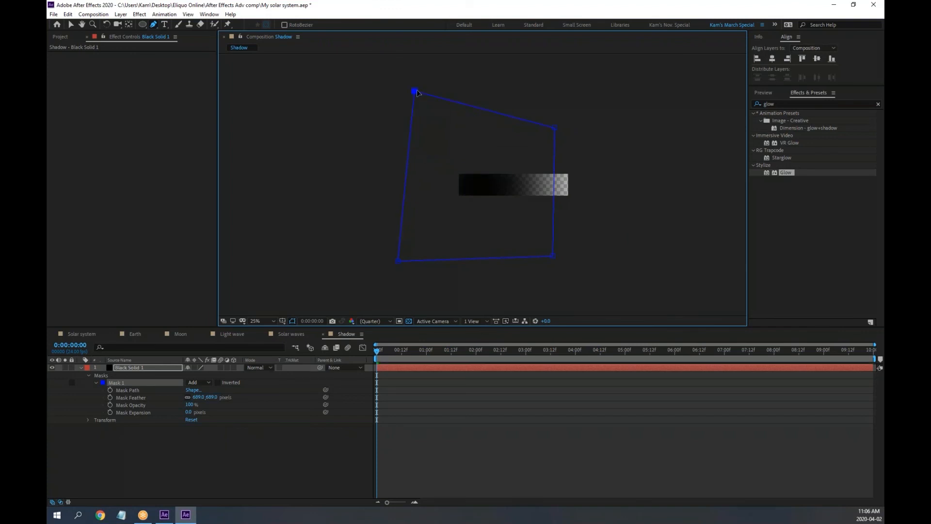
pyautogui.moveTo(556, 129); pyautogui.dragTo(557, 119)
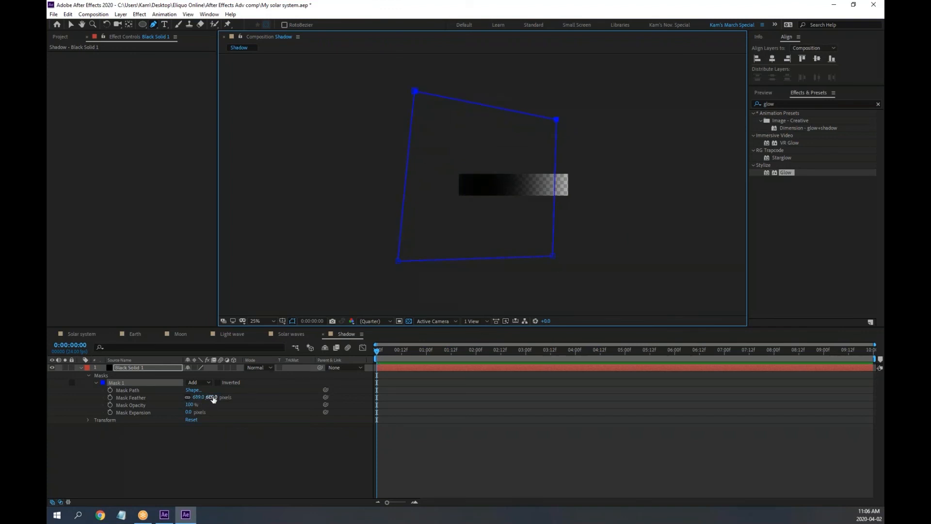
# Step: Set the Mask Feather of Mask 1 to 676 pixels
pyautogui.moveTo(212, 396); pyautogui.dragTo(206, 397)
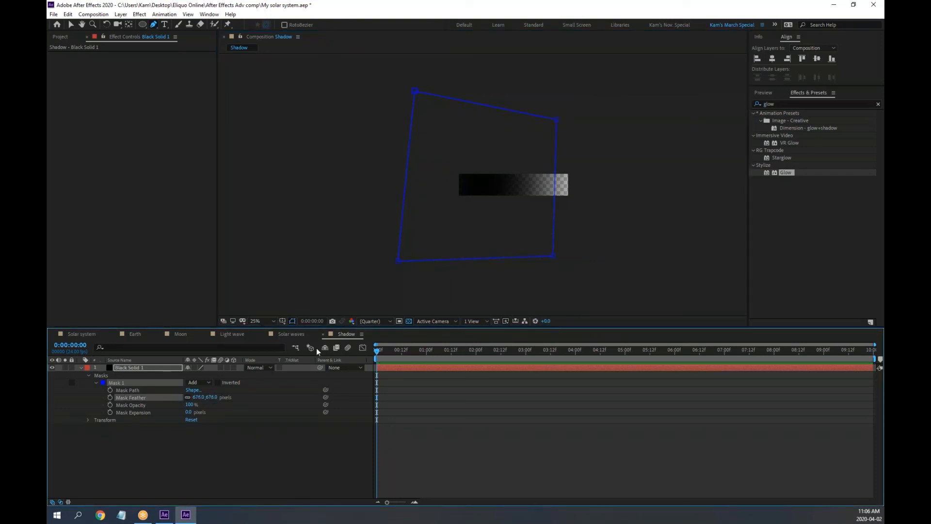
pyautogui.press('.')
pyautogui.press('.')
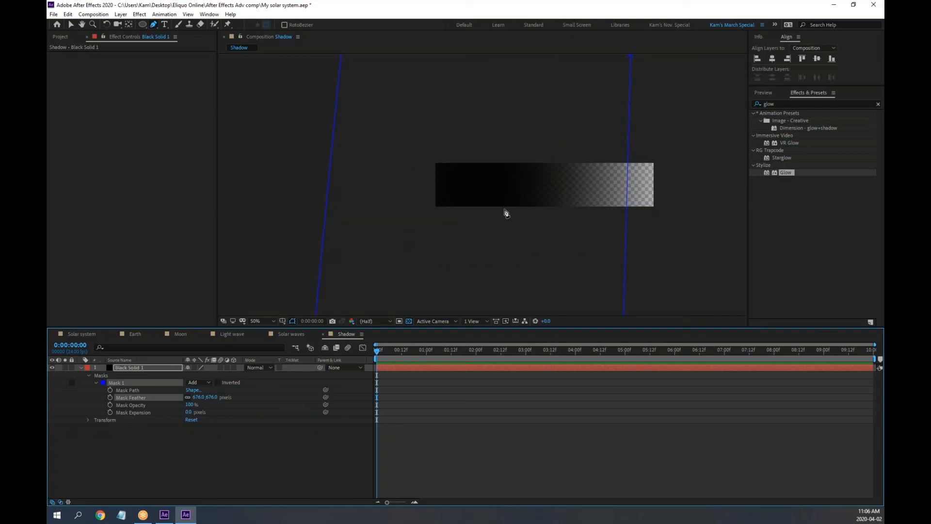
# Step: Draw a second, rectangular mask on the black solid, slightly inset from all four edges of the bar
pyautogui.click(188, 458)
pyautogui.click(135, 367)
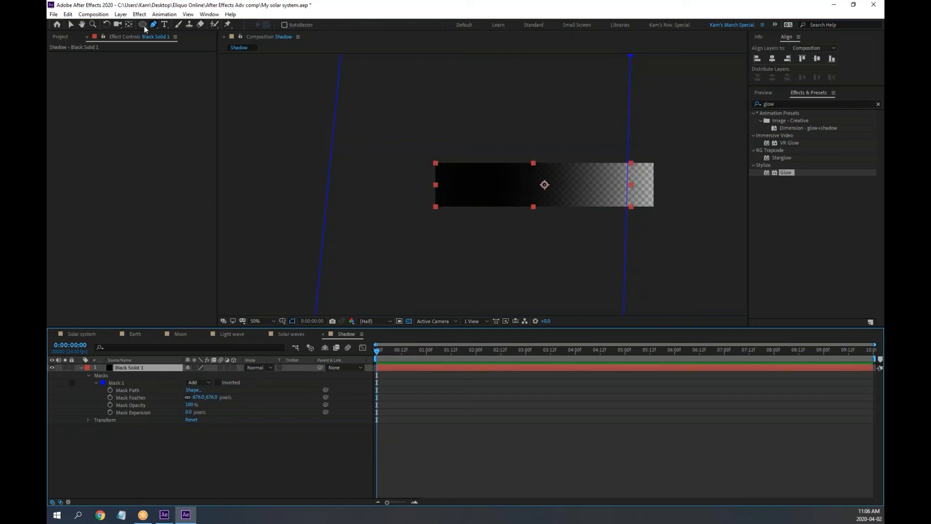
pyautogui.moveTo(145, 24); pyautogui.dragTo(180, 25)
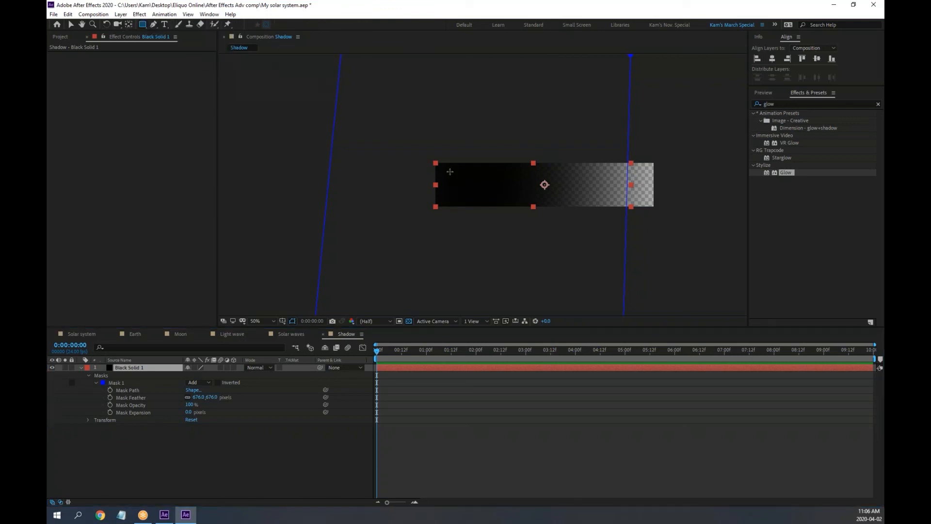
pyautogui.moveTo(441, 166); pyautogui.dragTo(649, 202)
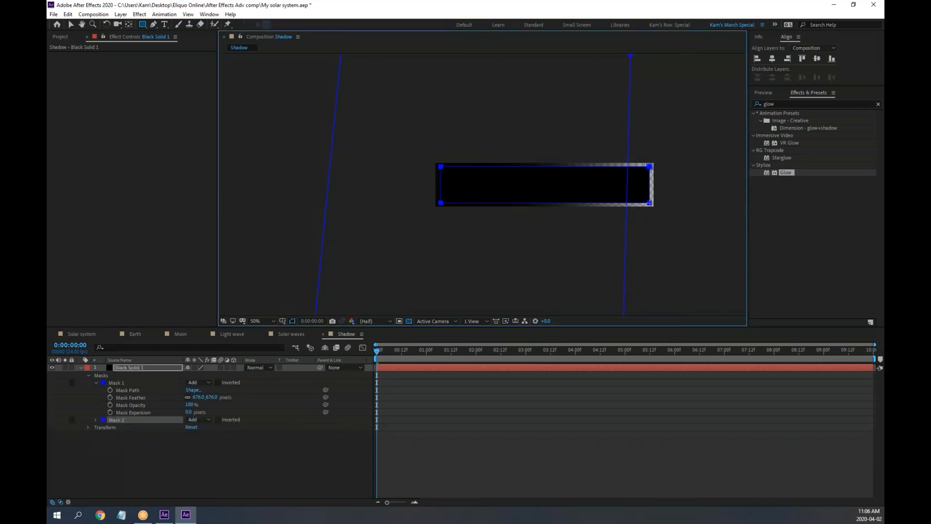
# Step: Change the outline color of Mask 2 to green
pyautogui.click(102, 420)
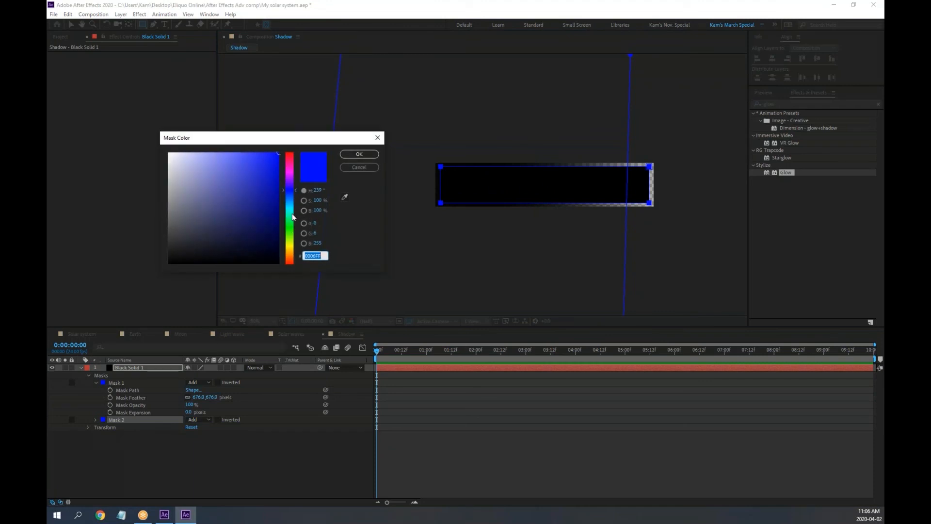
pyautogui.click(289, 233)
pyautogui.click(359, 154)
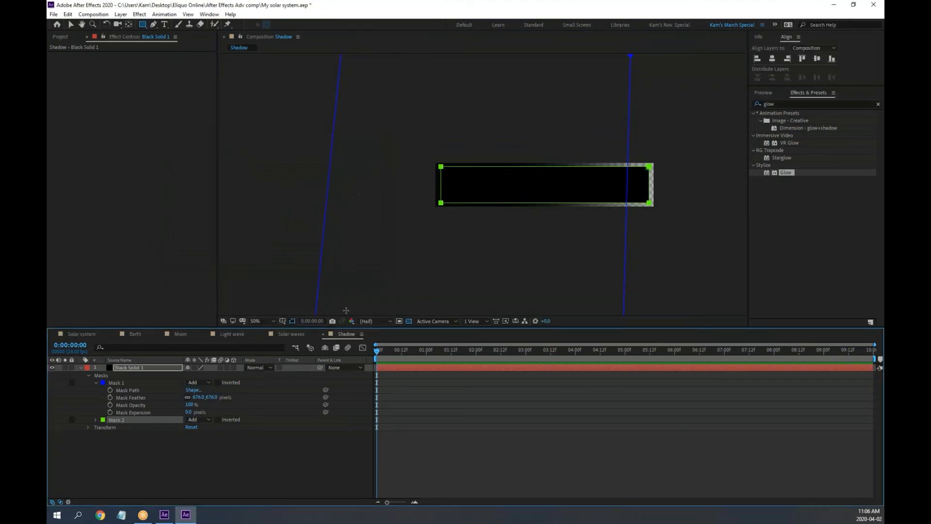
# Step: Nudge the rectangular Mask 2 with the Selection tool so it sits vertically centered within the bar
pyautogui.press('.')
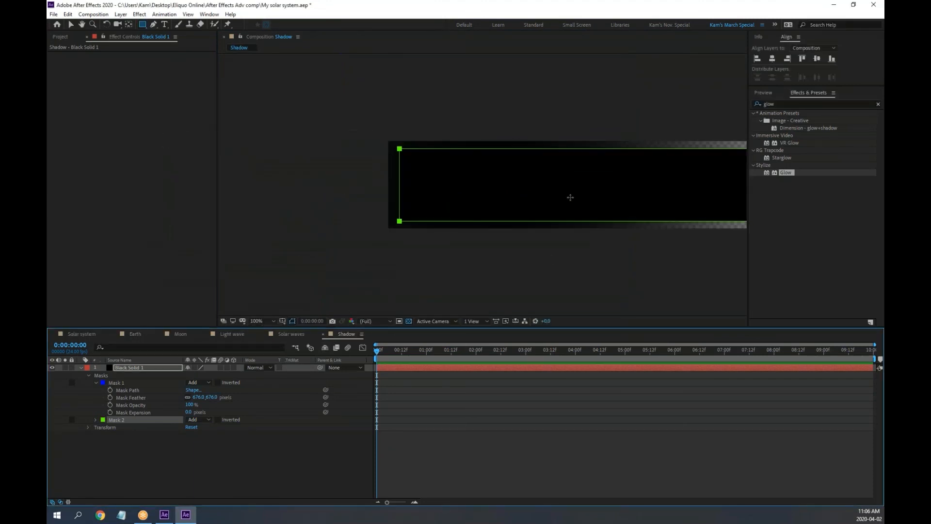
pyautogui.press('space')
pyautogui.moveTo(592, 223); pyautogui.dragTo(476, 191)
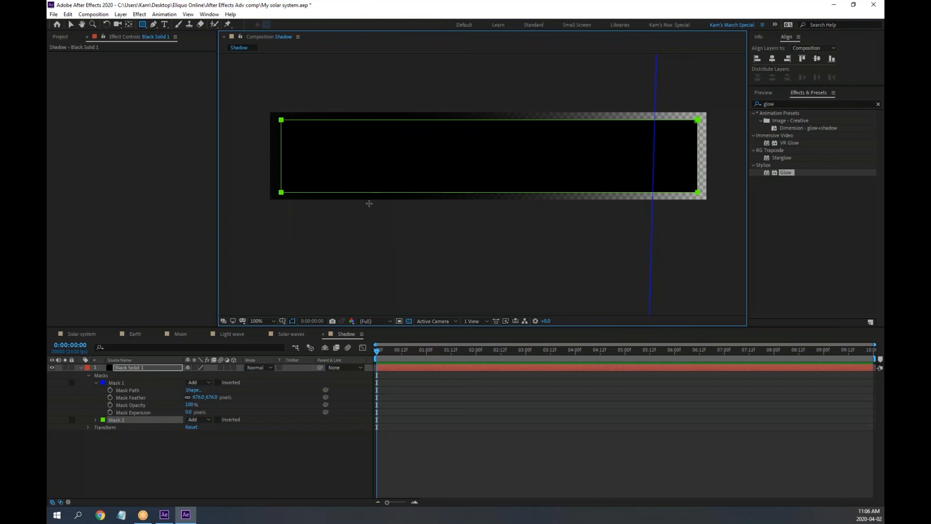
pyautogui.click(71, 24)
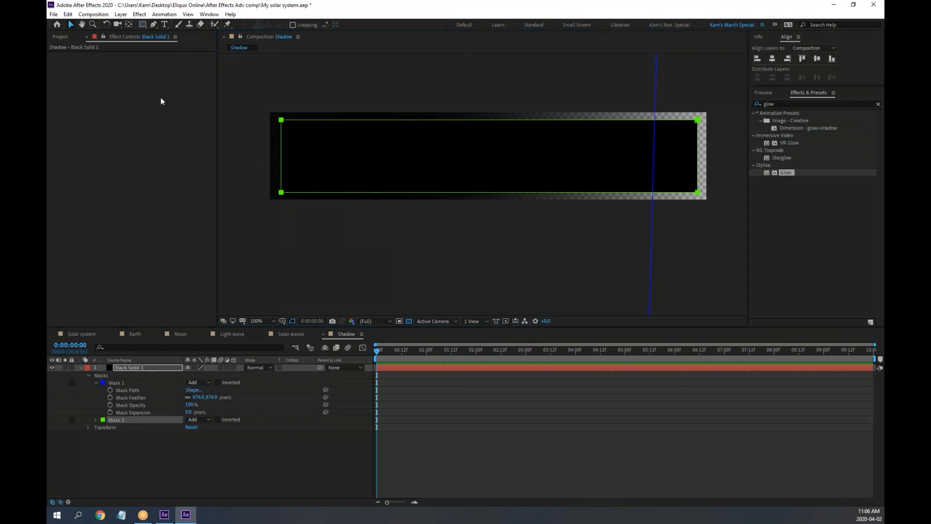
pyautogui.click(282, 192)
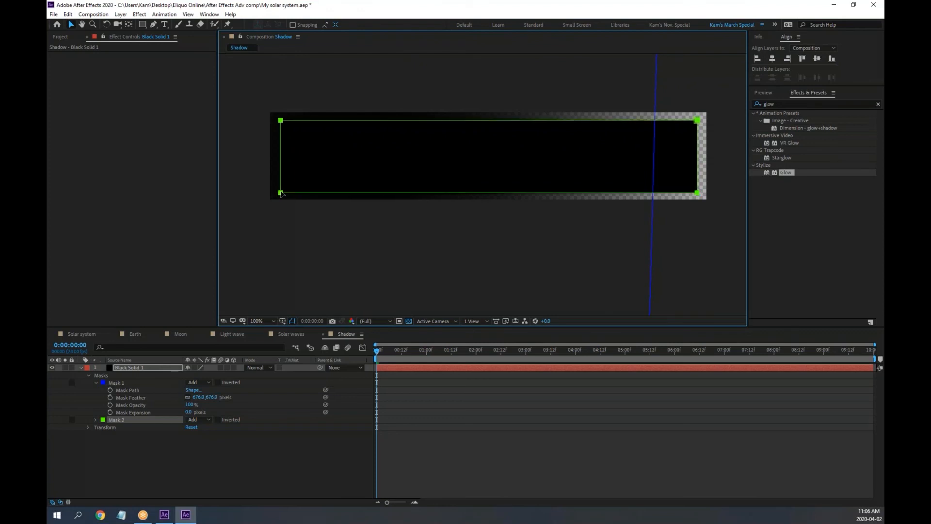
pyautogui.moveTo(282, 192); pyautogui.dragTo(281, 191)
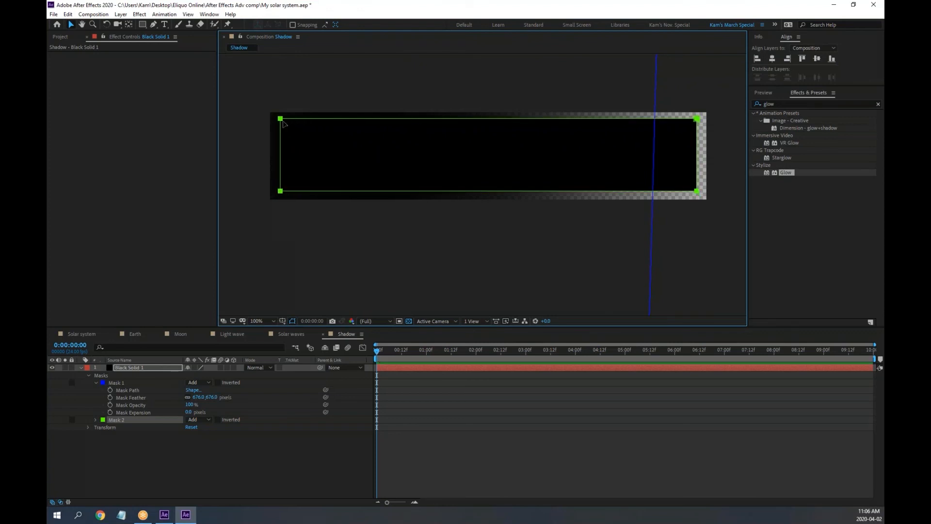
pyautogui.press('Down')
pyautogui.press('Down')
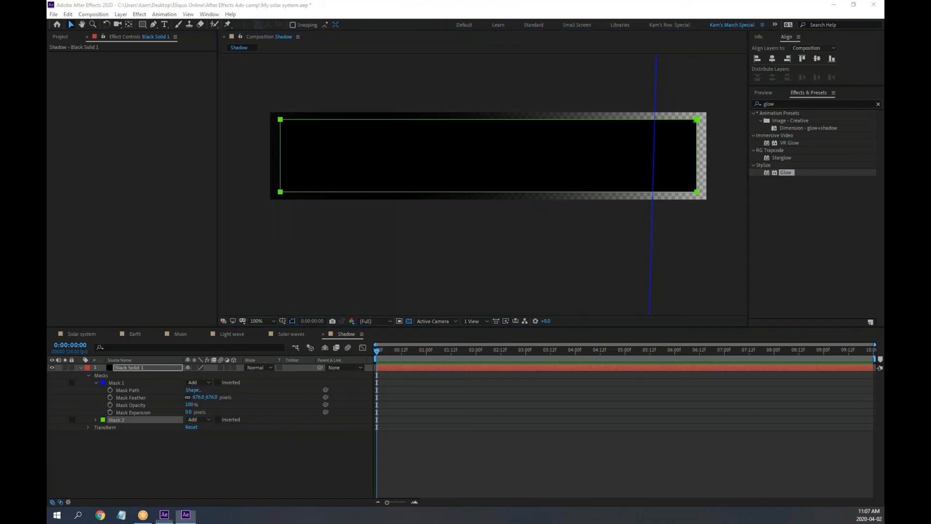
# Step: Set the mode of Mask 2 to Subtract and turn on Inverted
pyautogui.click(209, 420)
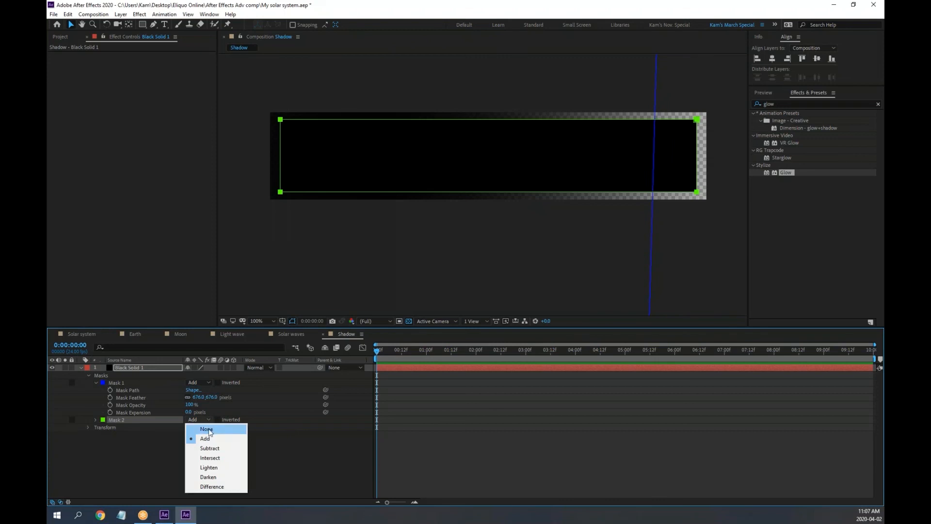
pyautogui.click(213, 447)
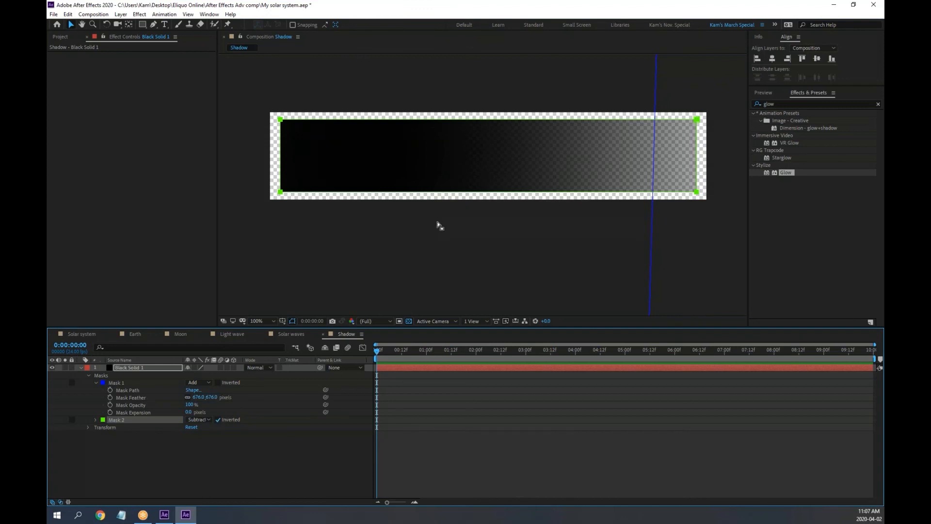
pyautogui.press(',')
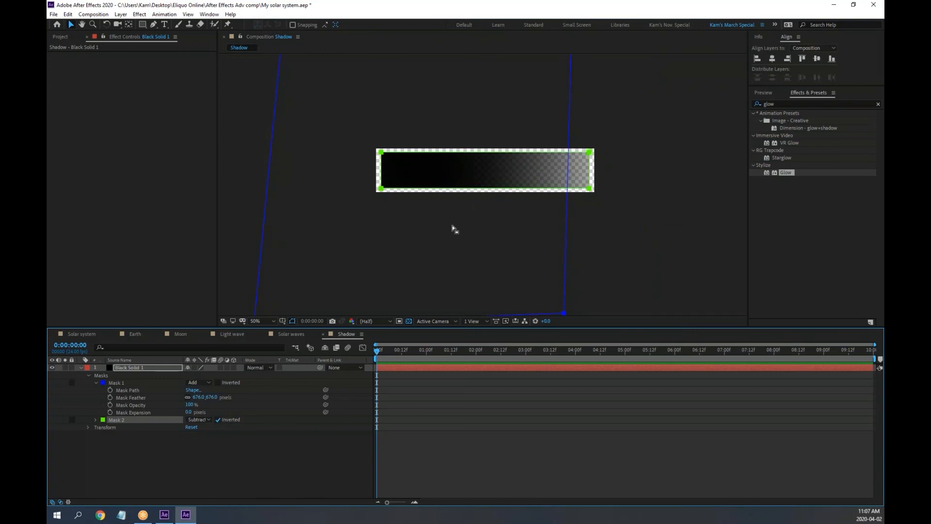
# Step: Add the Shadow composition to the Solar system composition directly below the Earth layer and scale it to 26%
pyautogui.click(85, 333)
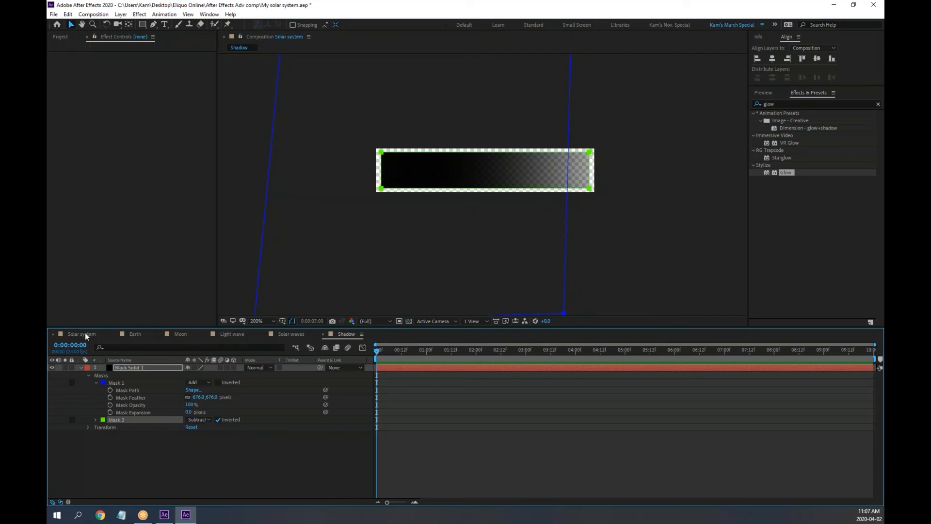
pyautogui.click(59, 38)
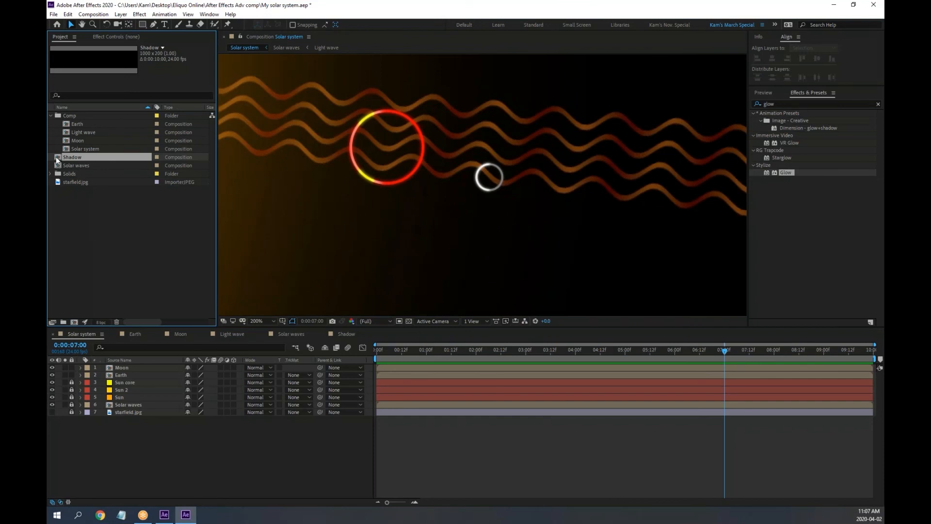
pyautogui.moveTo(57, 159); pyautogui.dragTo(121, 379)
pyautogui.press(',')
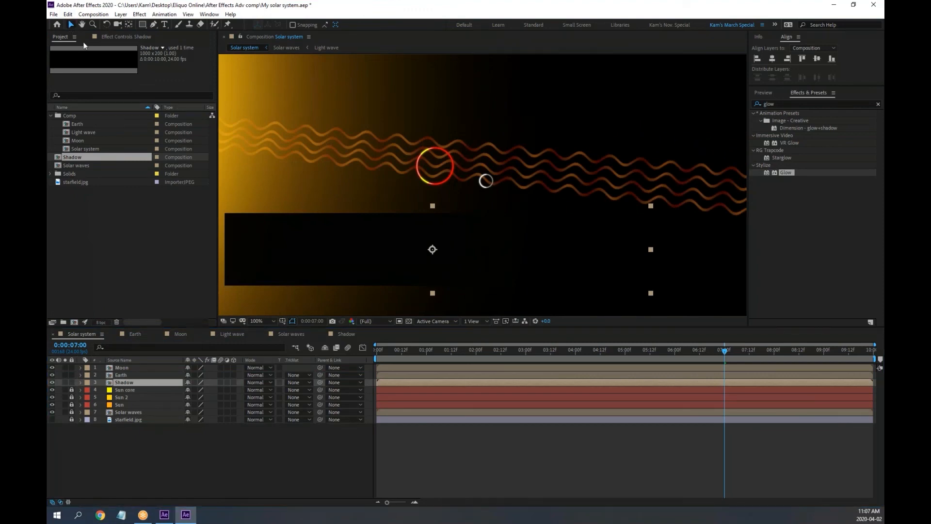
pyautogui.press('s')
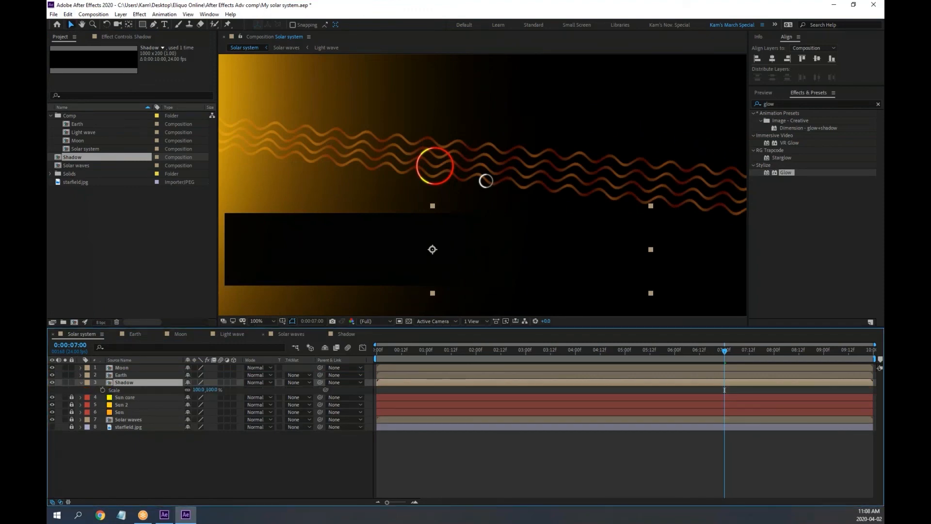
pyautogui.moveTo(200, 390); pyautogui.dragTo(165, 390)
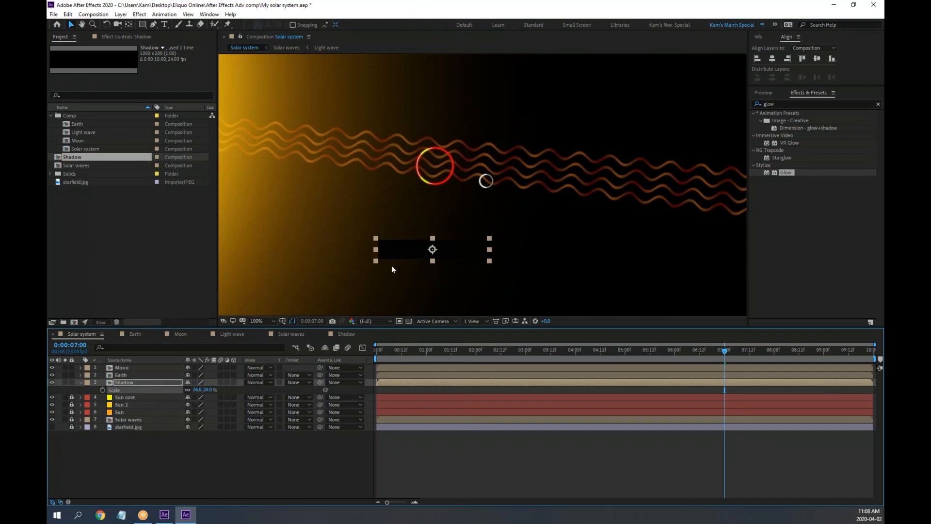
# Step: Position the Shadow layer directly behind the Earth so its dark end meets the planet's edge on the side away from the Sun
pyautogui.moveTo(397, 250); pyautogui.dragTo(471, 172)
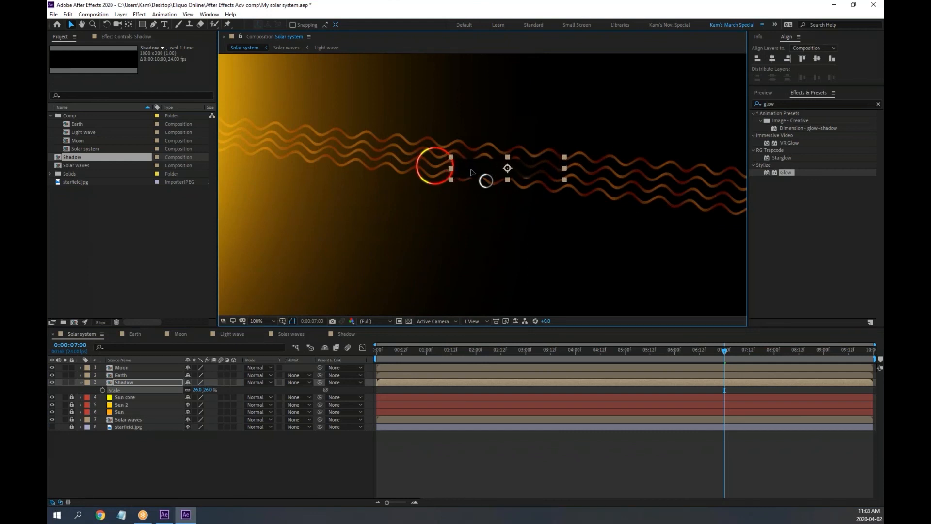
pyautogui.press('.')
pyautogui.press('.')
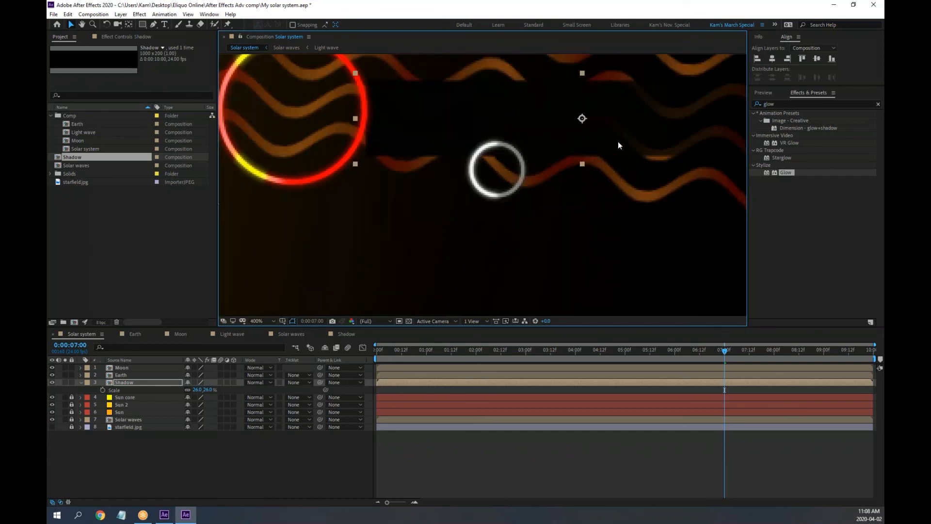
pyautogui.moveTo(617, 145); pyautogui.dragTo(509, 192)
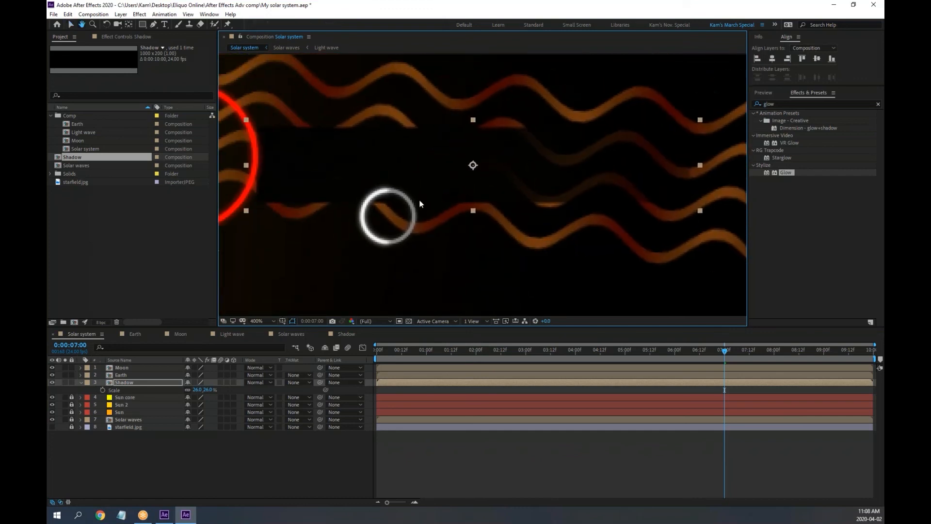
pyautogui.press('v')
pyautogui.moveTo(417, 350); pyautogui.dragTo(694, 366)
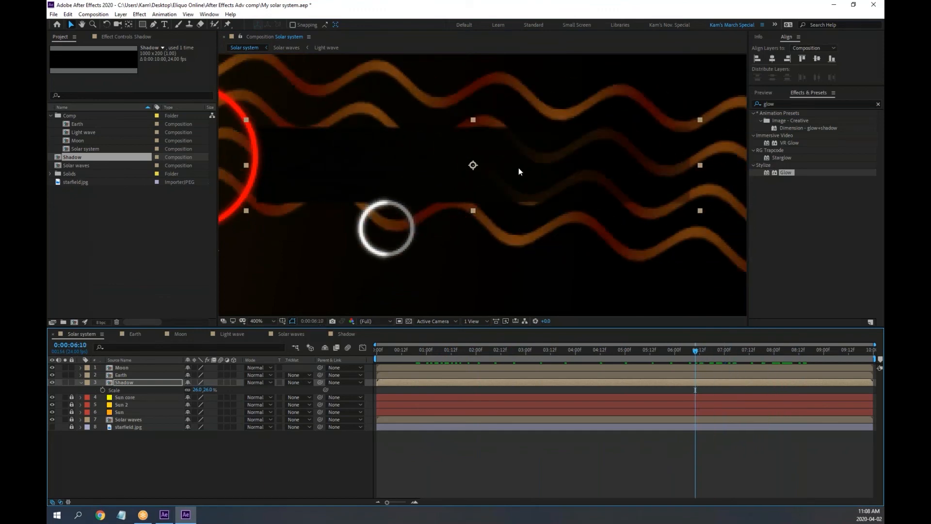
pyautogui.moveTo(370, 173); pyautogui.dragTo(368, 164)
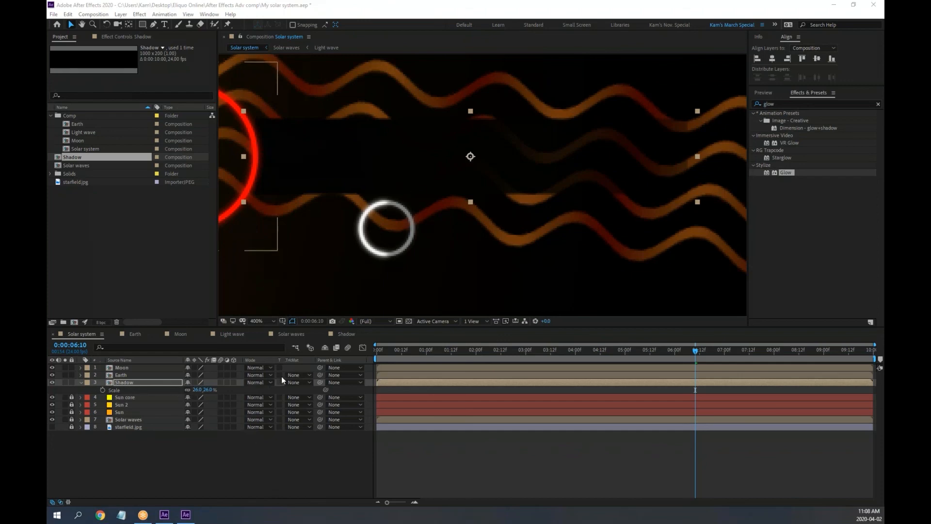
# Step: Try the Multiply and Subtract blending modes on the Shadow layer and return it to Normal
pyautogui.click(268, 381)
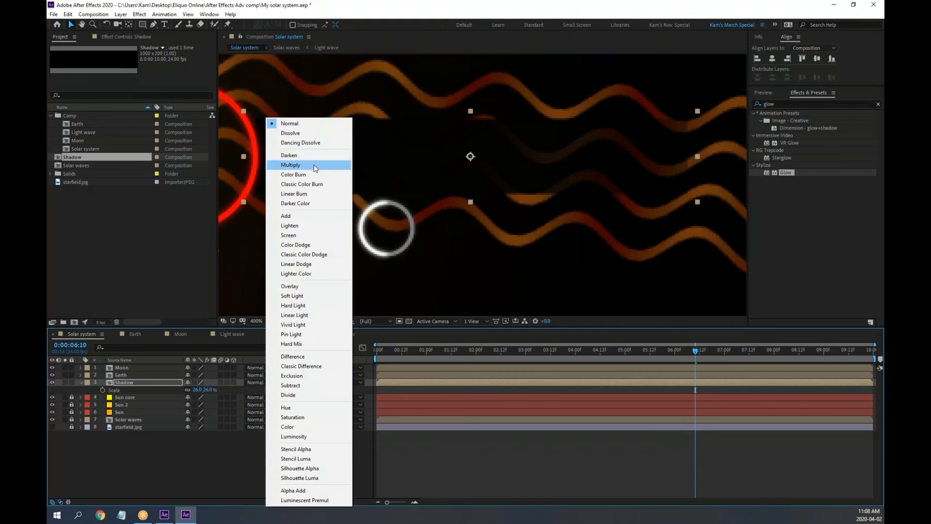
pyautogui.click(313, 164)
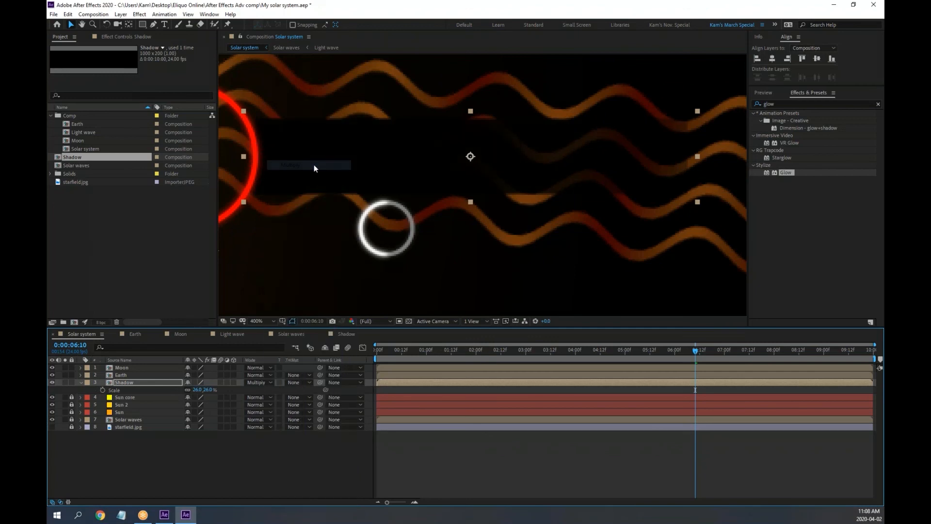
pyautogui.click(270, 382)
pyautogui.click(287, 215)
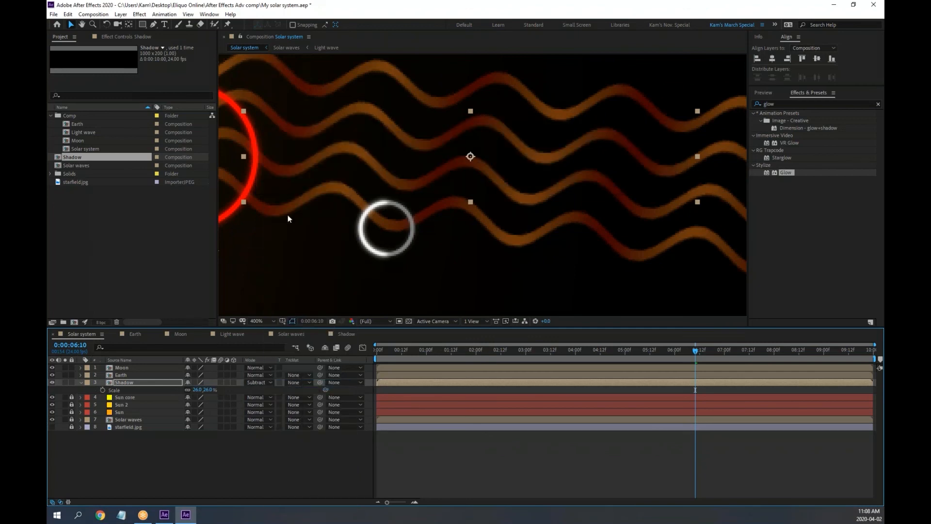
pyautogui.click(269, 382)
pyautogui.click(276, 125)
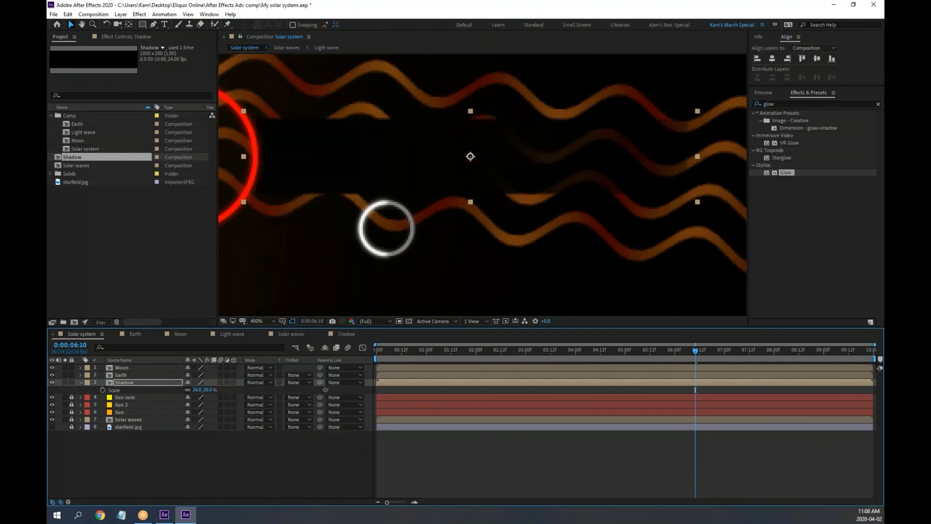
# Step: Lower the Shadow layer's opacity to 62%
pyautogui.click(126, 383)
pyautogui.press('t')
pyautogui.moveTo(191, 390); pyautogui.dragTo(168, 388)
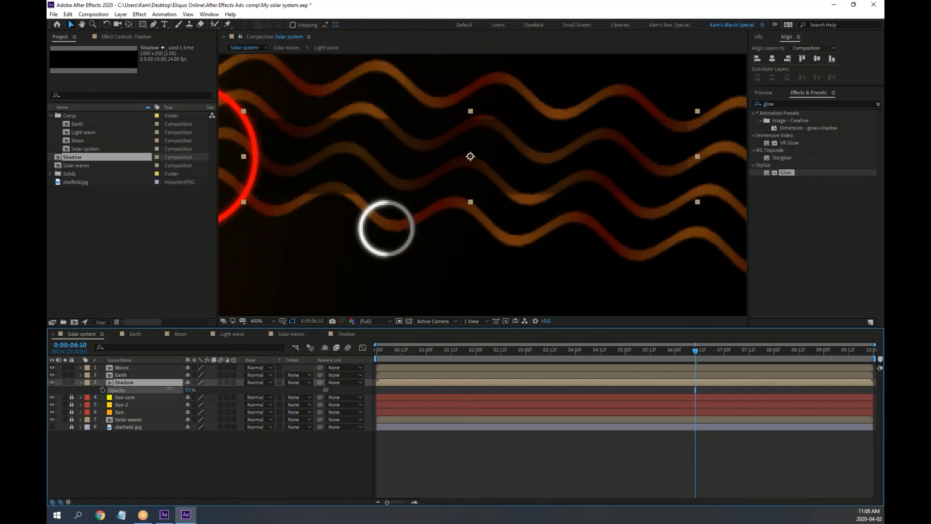
pyautogui.press('Return')
# Step: In the Shadow composition, set the feather of Mask 2 to 52 pixels
pyautogui.click(345, 335)
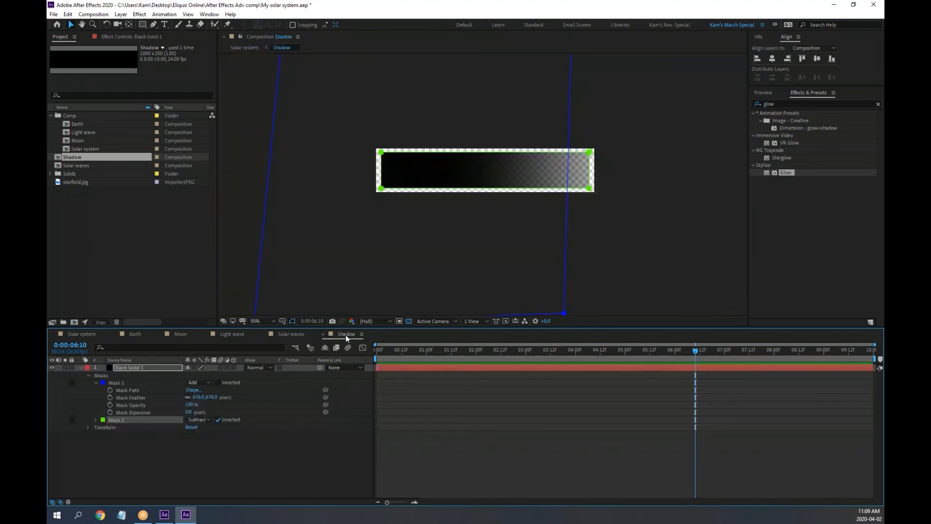
pyautogui.click(95, 419)
pyautogui.moveTo(207, 434); pyautogui.dragTo(228, 434)
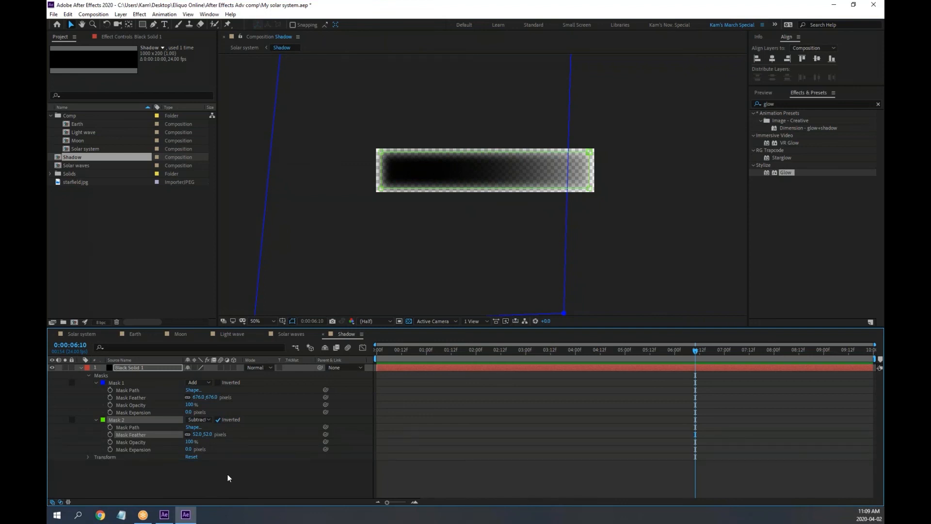
# Step: Return to the Solar system composition and set the Shadow layer's opacity to 100%
pyautogui.click(82, 333)
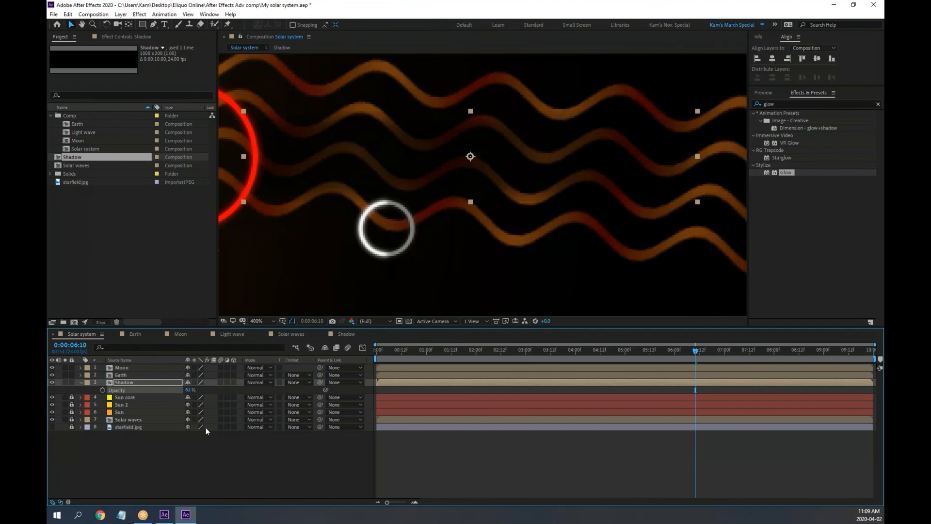
pyautogui.moveTo(188, 389); pyautogui.dragTo(238, 391)
pyautogui.press(',')
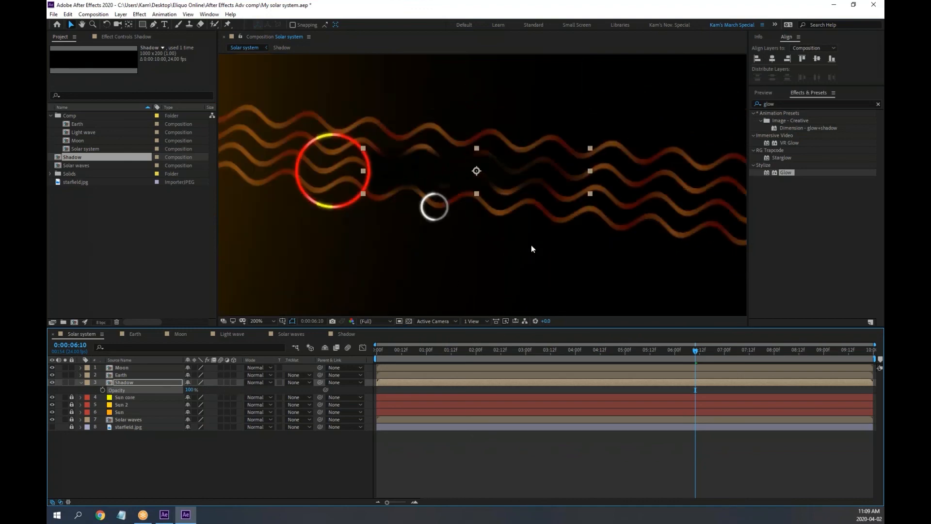
pyautogui.press(',')
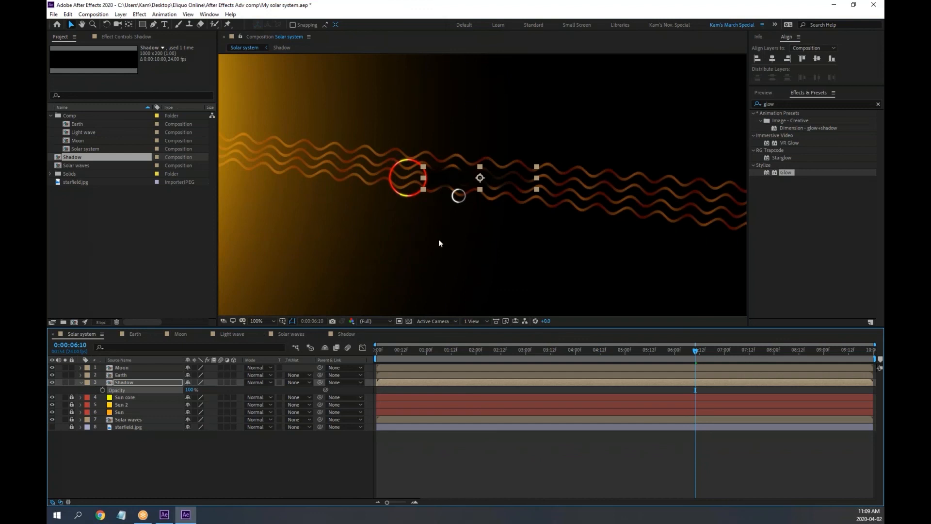
# Step: Move the current time to 0:00:00:00, leave no layer selected and save the project
pyautogui.moveTo(377, 346); pyautogui.dragTo(365, 368)
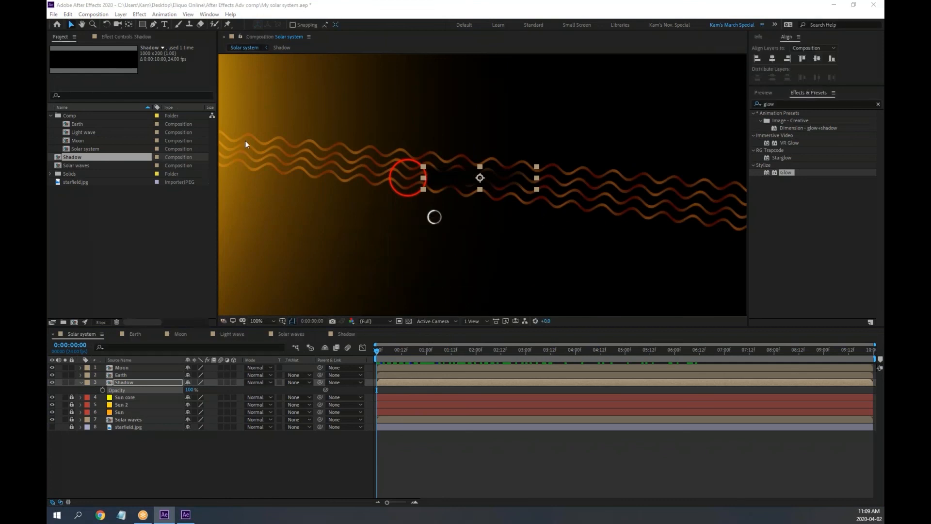
pyautogui.scroll(-2, 515, 214)
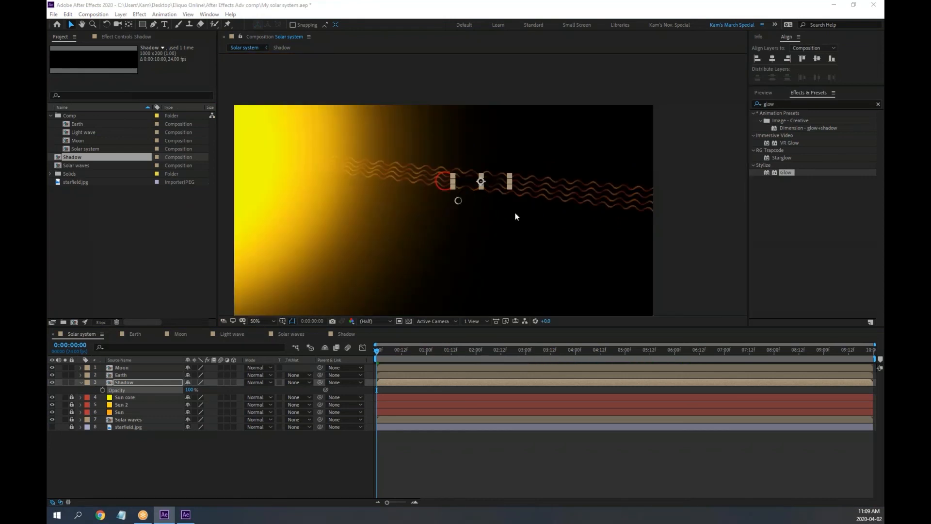
pyautogui.click(682, 246)
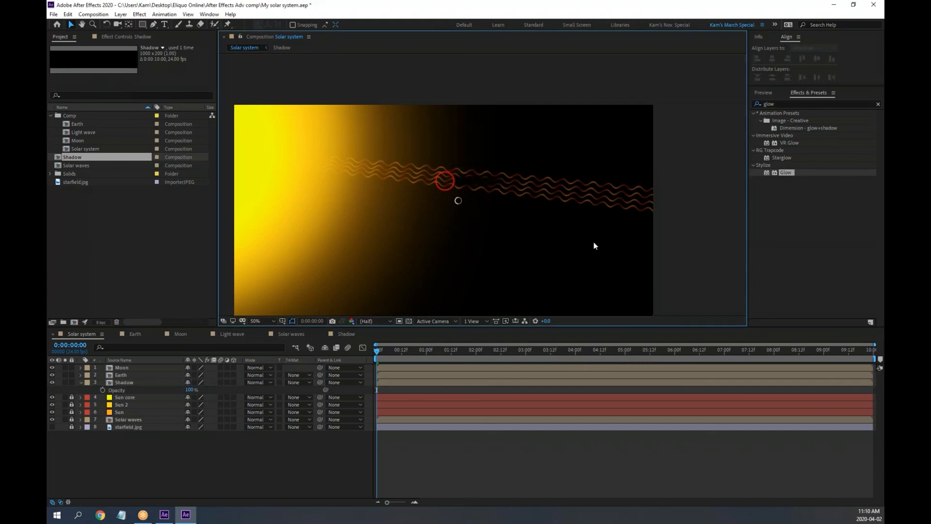
pyautogui.press('h')
pyautogui.moveTo(592, 246); pyautogui.dragTo(553, 198)
pyautogui.press('v')
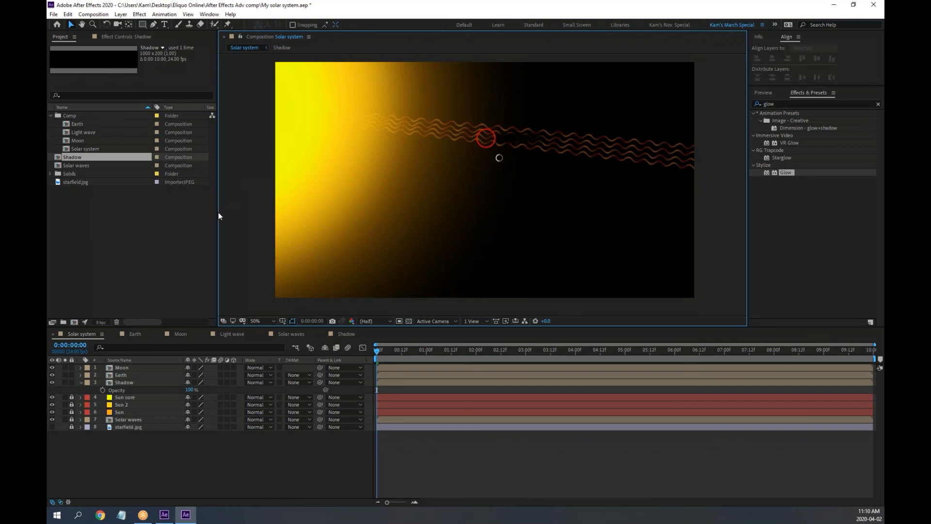
pyautogui.moveTo(218, 213); pyautogui.dragTo(245, 213)
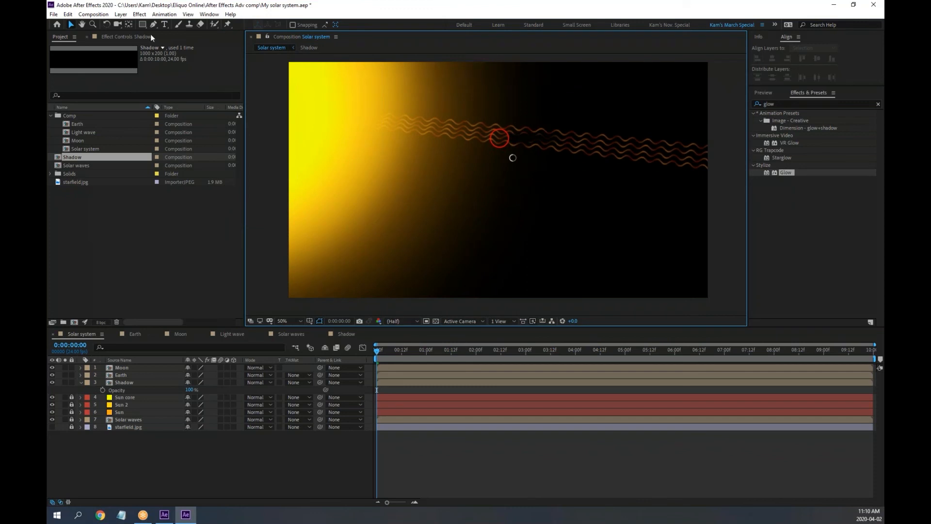
pyautogui.click(54, 14)
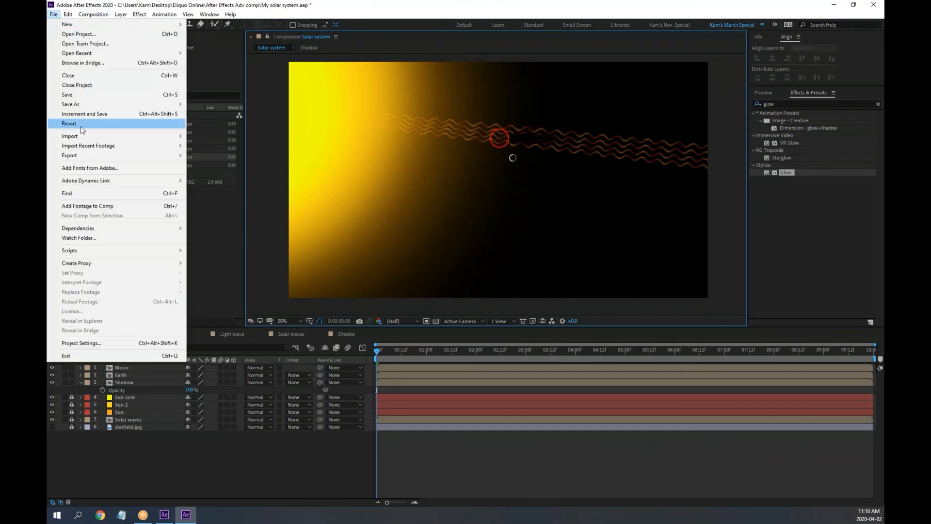
pyautogui.click(70, 94)
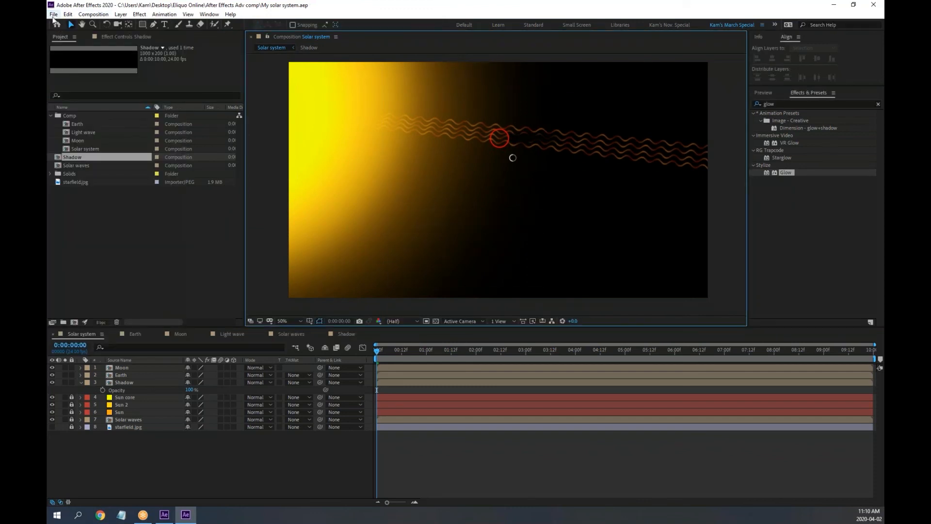
# Step: Open the project Lesson 3 Final (CC 2017).aep from the Lesson 3 folder of After Effects Studio Tech 1 in Lessons
pyautogui.click(54, 14)
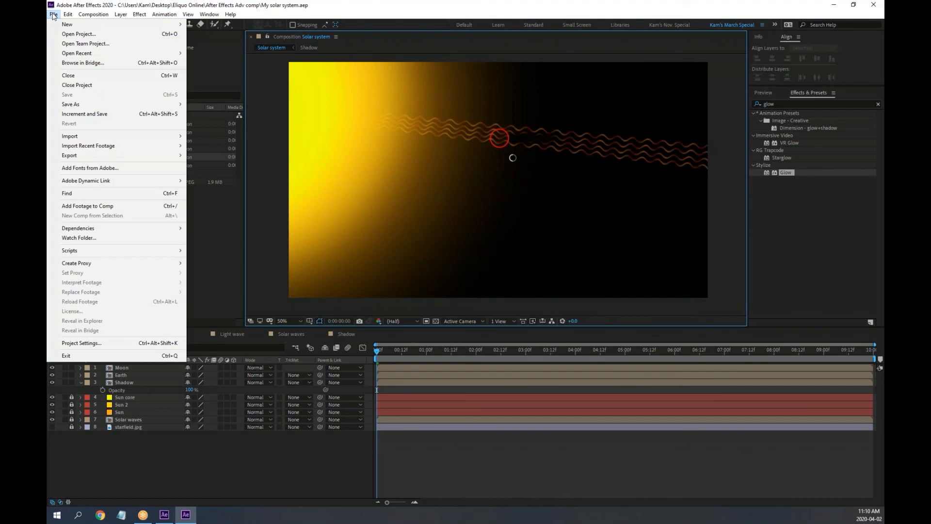
pyautogui.click(77, 34)
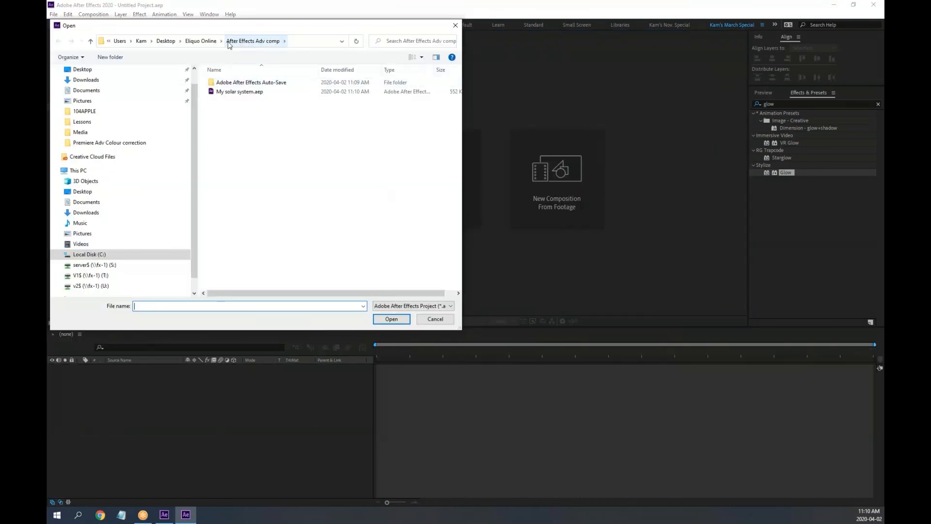
pyautogui.click(208, 42)
pyautogui.moveTo(242, 26); pyautogui.dragTo(327, 36)
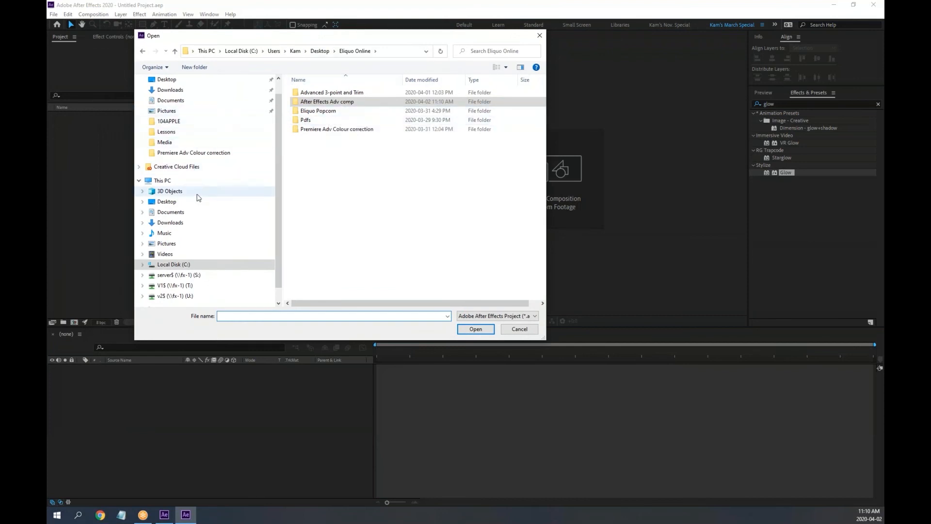
pyautogui.click(173, 132)
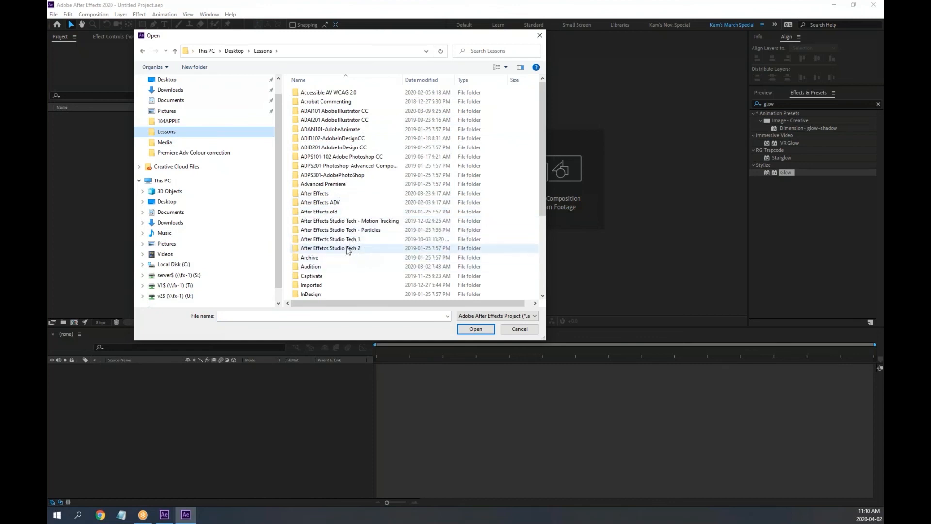
pyautogui.doubleClick(346, 241)
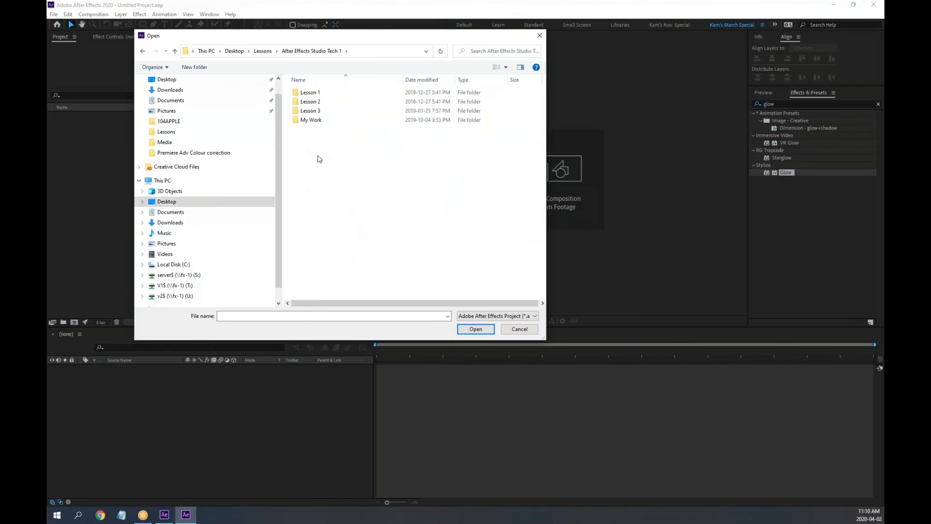
pyautogui.doubleClick(313, 113)
pyautogui.doubleClick(342, 92)
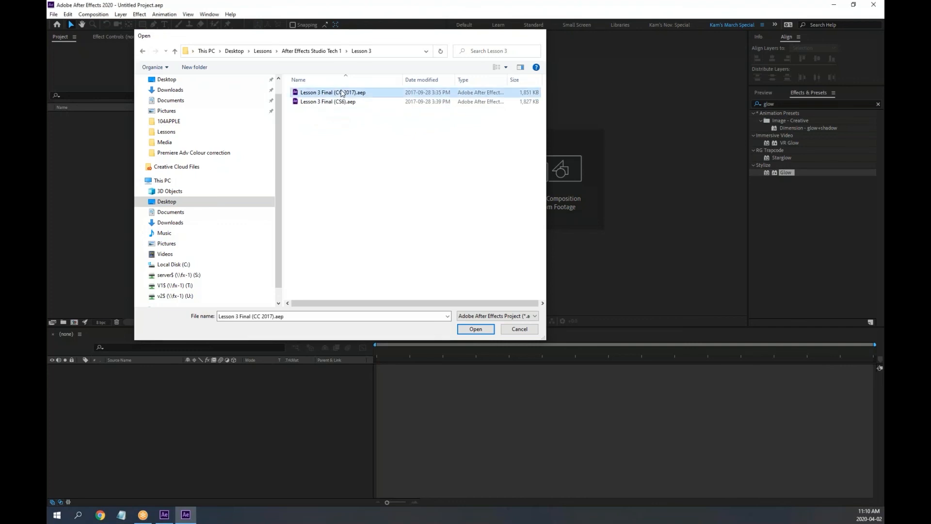
pyautogui.click(560, 275)
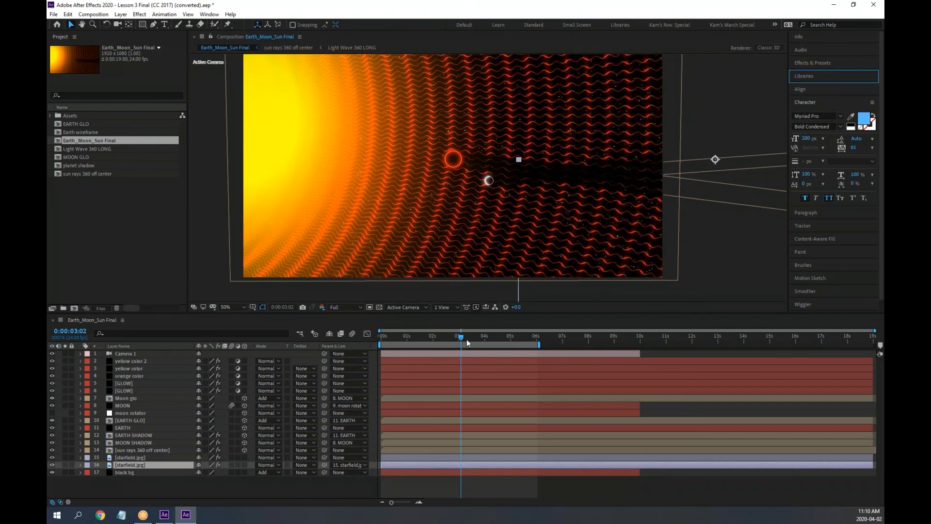
# Step: Preview the Earth_Moon_Sun Final composition from the first frame in a maximized viewer at 100% magnification
pyautogui.moveTo(463, 336); pyautogui.dragTo(342, 334)
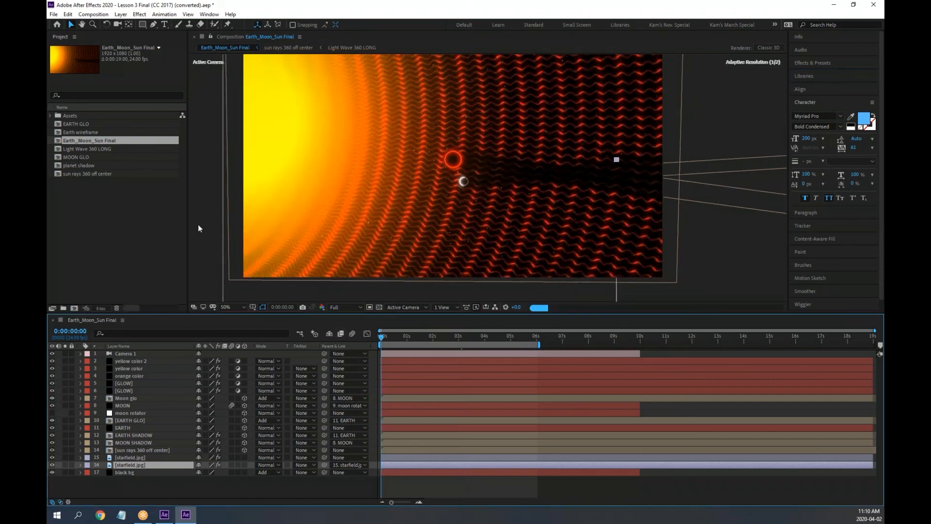
pyautogui.click(230, 37)
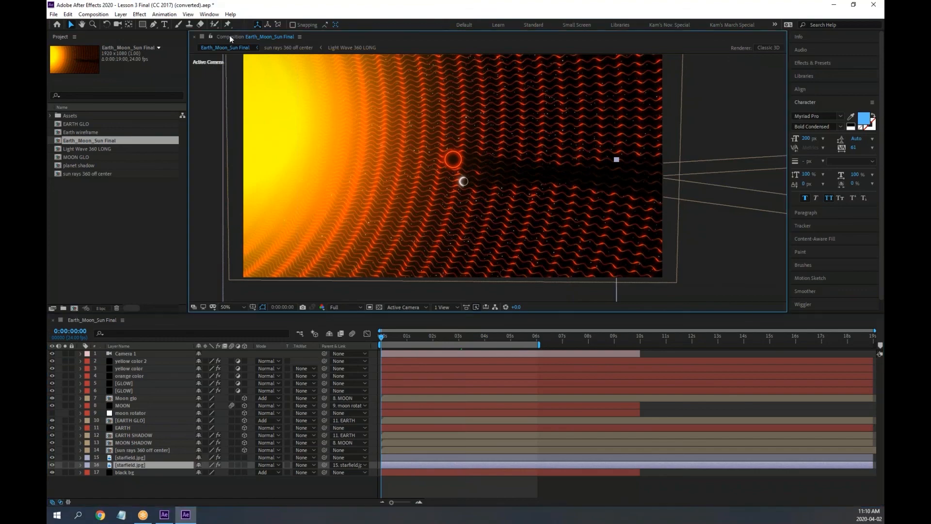
pyautogui.press('`')
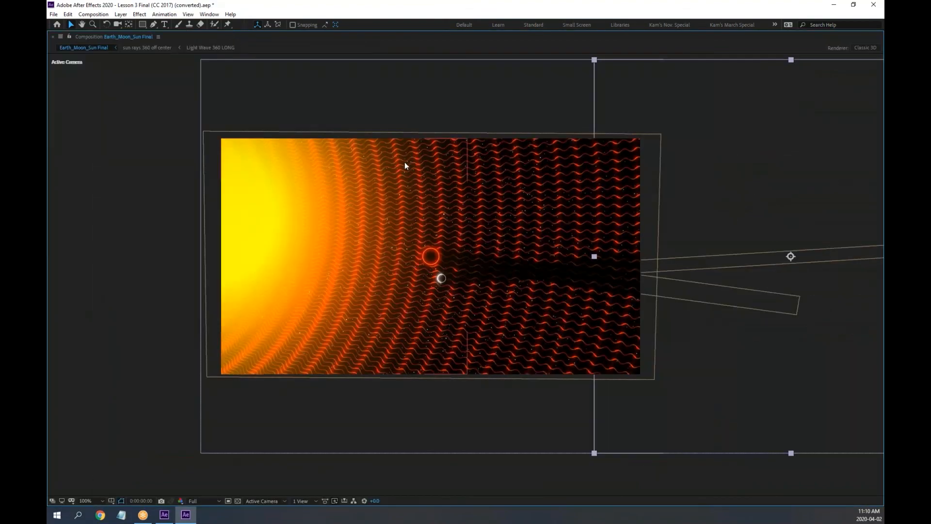
pyautogui.press('/')
pyautogui.press('space')
pyautogui.moveTo(457, 203); pyautogui.dragTo(501, 203)
pyautogui.press('space')
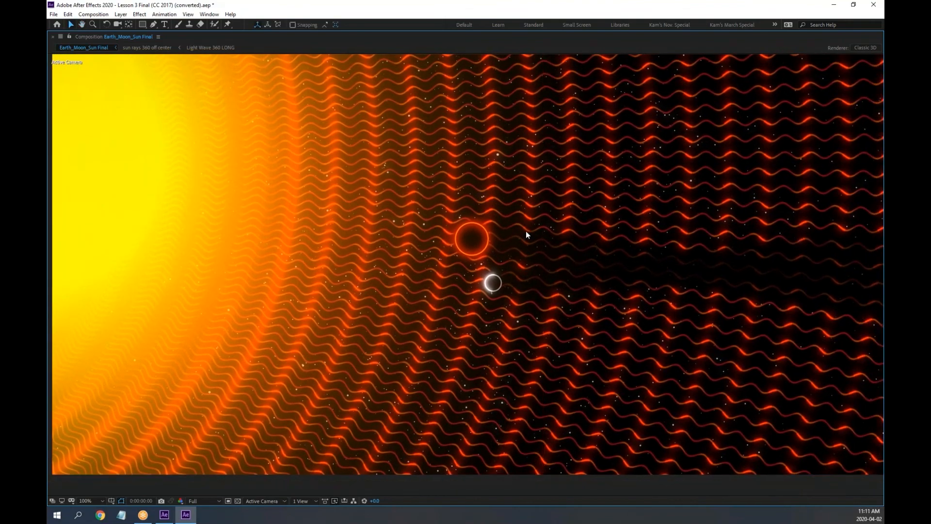
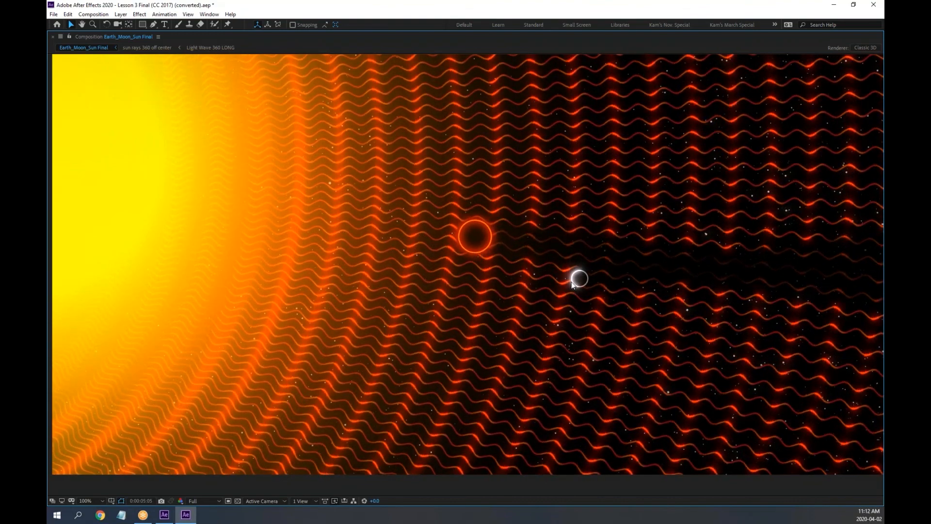
# Step: Check the computer's memory usage in Task Manager while the preview renders, and close Task Manager
pyautogui.rightClick(486, 521)
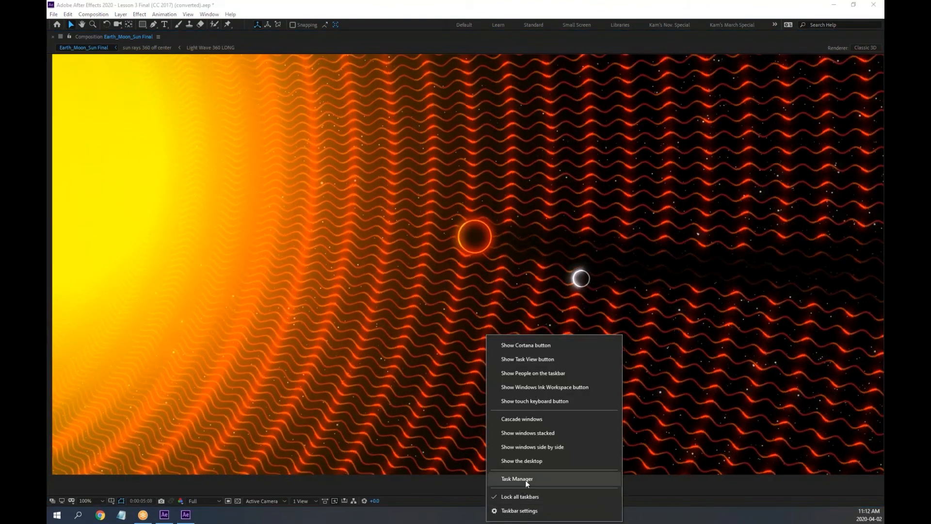
pyautogui.click(526, 480)
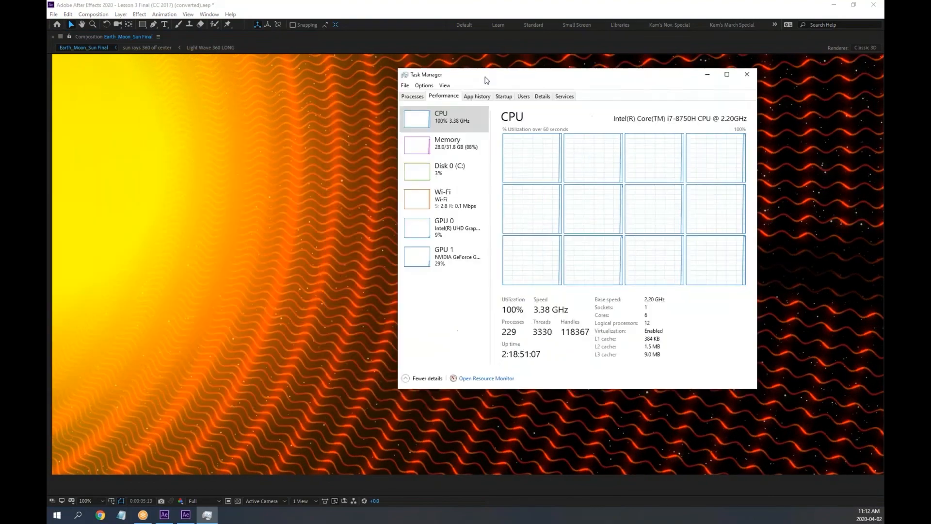
pyautogui.moveTo(487, 80); pyautogui.dragTo(521, 91)
pyautogui.click(493, 161)
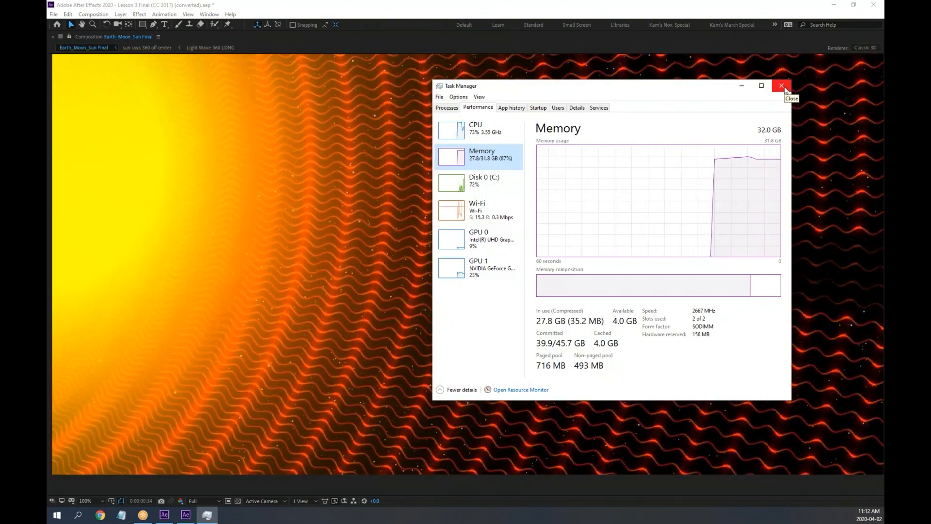
pyautogui.click(784, 88)
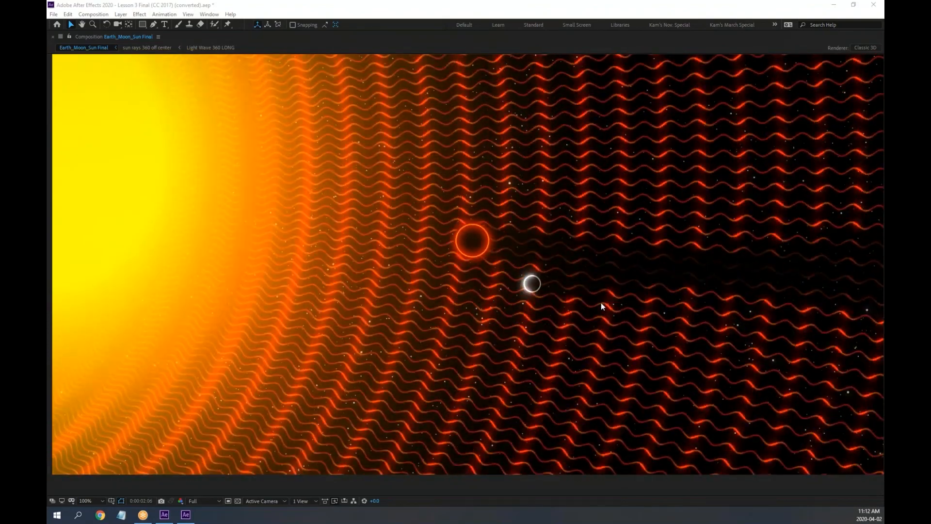
# Step: Stop the preview, restore the viewer to its normal size at 50% magnification and scrub Earth_Moon_Sun Final to 0:00:02:11
pyautogui.press('space')
pyautogui.press('`')
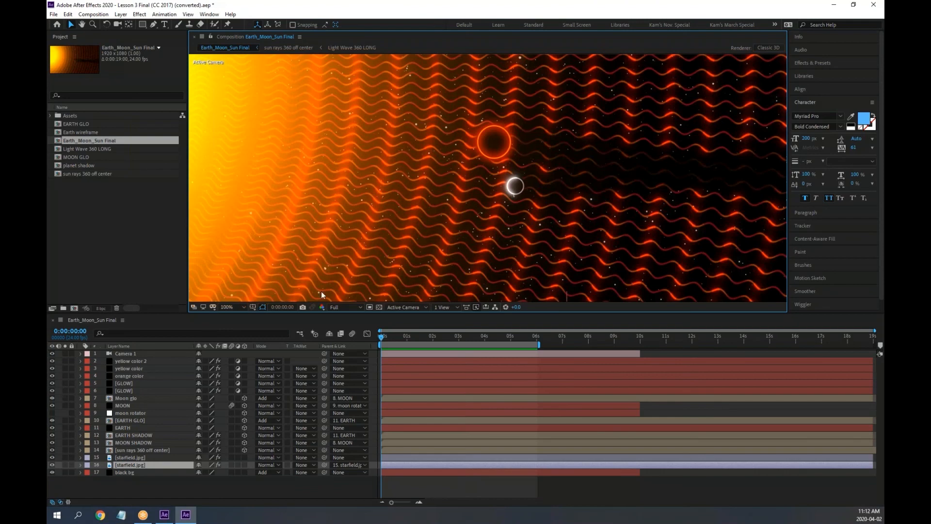
pyautogui.press(',')
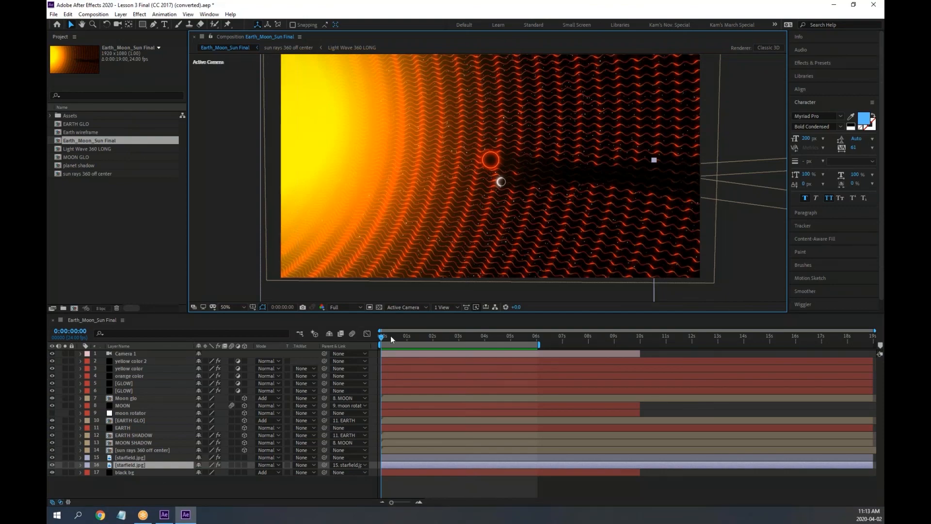
pyautogui.moveTo(391, 336); pyautogui.dragTo(444, 336)
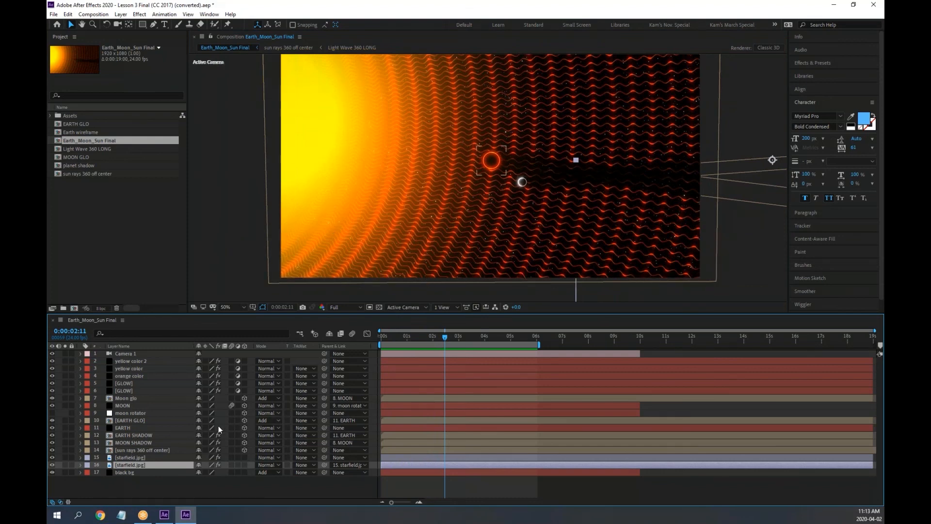
# Step: Open the sun rays 360 off center precomp and look through its stack of Light Wave 360 LONG layers
pyautogui.doubleClick(117, 449)
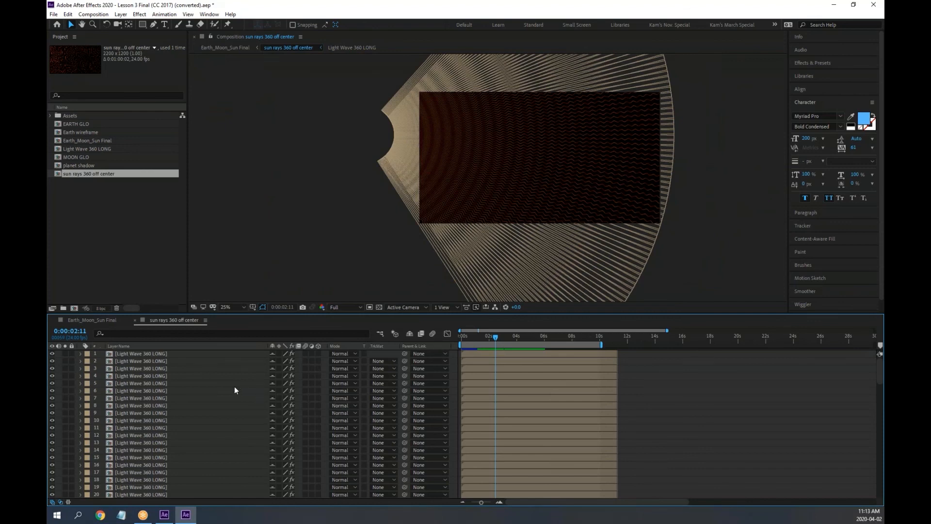
pyautogui.scroll(-5, 235, 386)
pyautogui.scroll(-20, 242, 392)
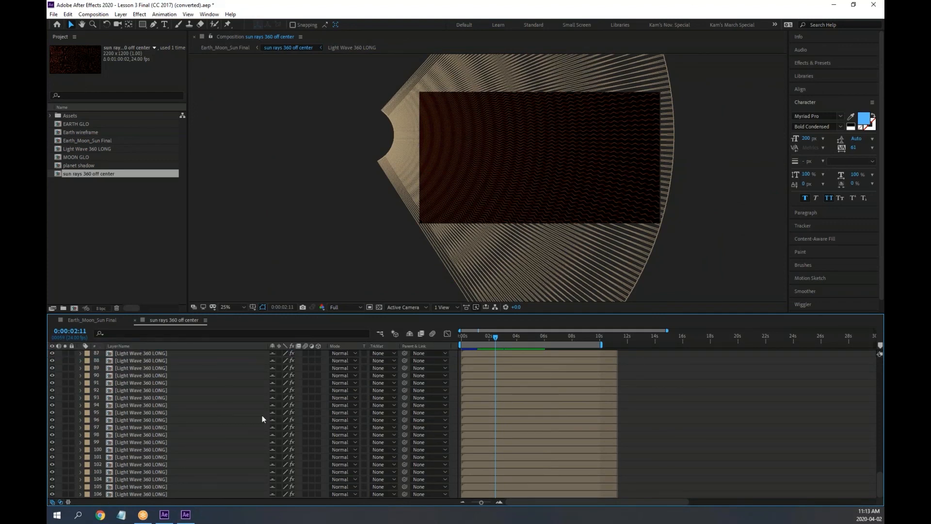
# Step: Open a Light Wave 360 LONG precomp, hide its title/action safe guides and preview the wave up close
pyautogui.doubleClick(126, 390)
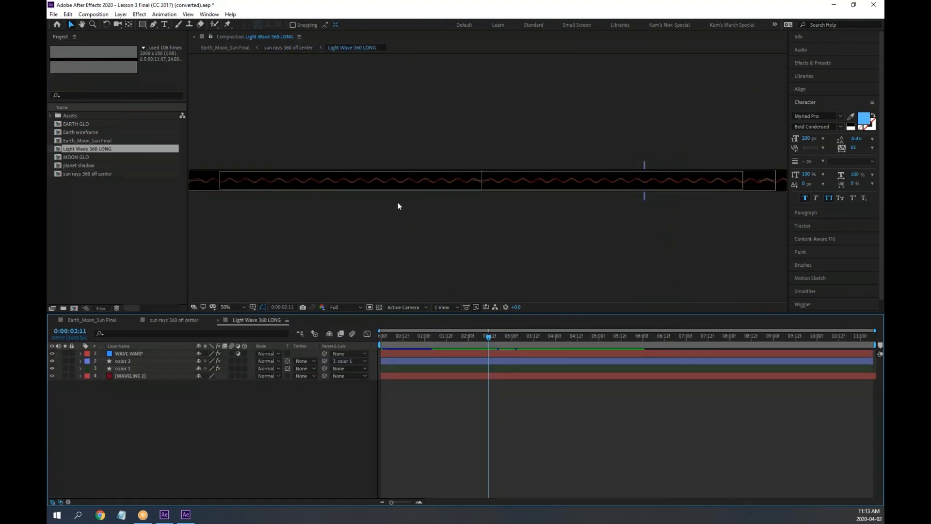
pyautogui.click(252, 307)
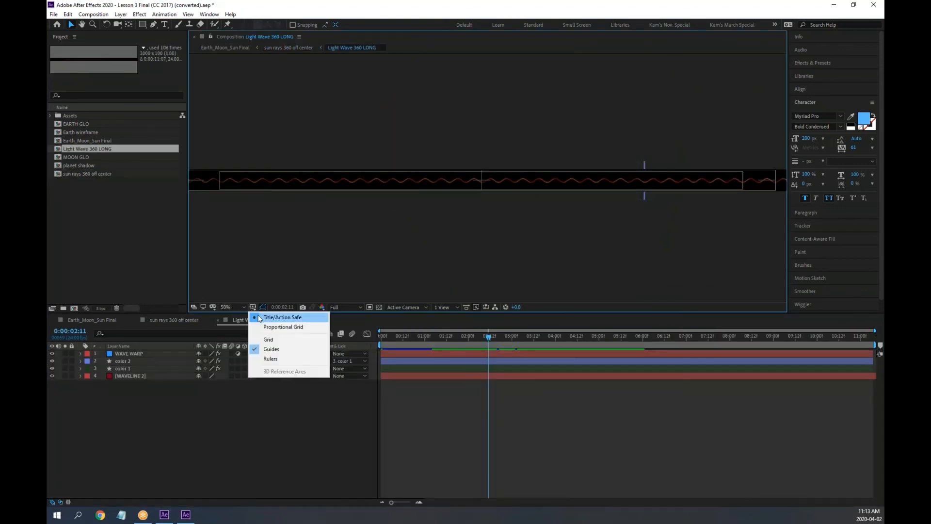
pyautogui.click(271, 316)
pyautogui.scroll(6, 401, 211)
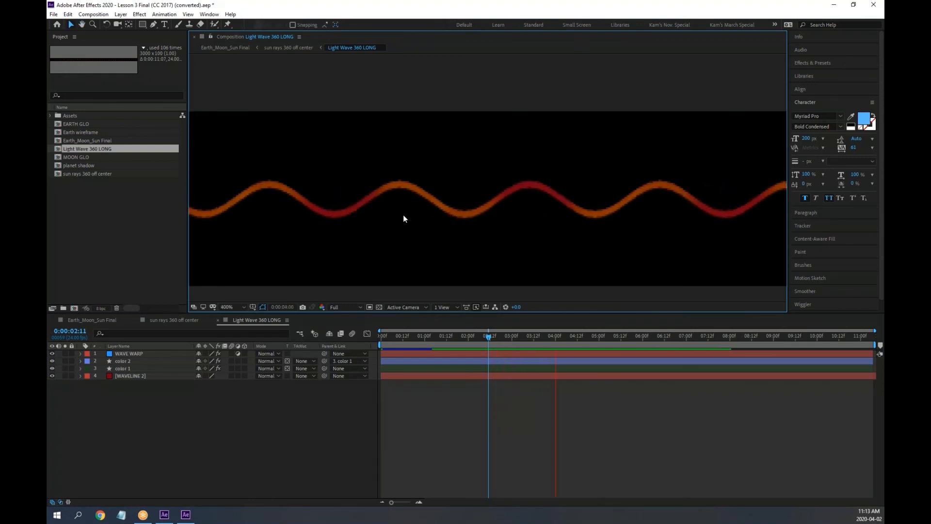
pyautogui.scroll(-6, 403, 218)
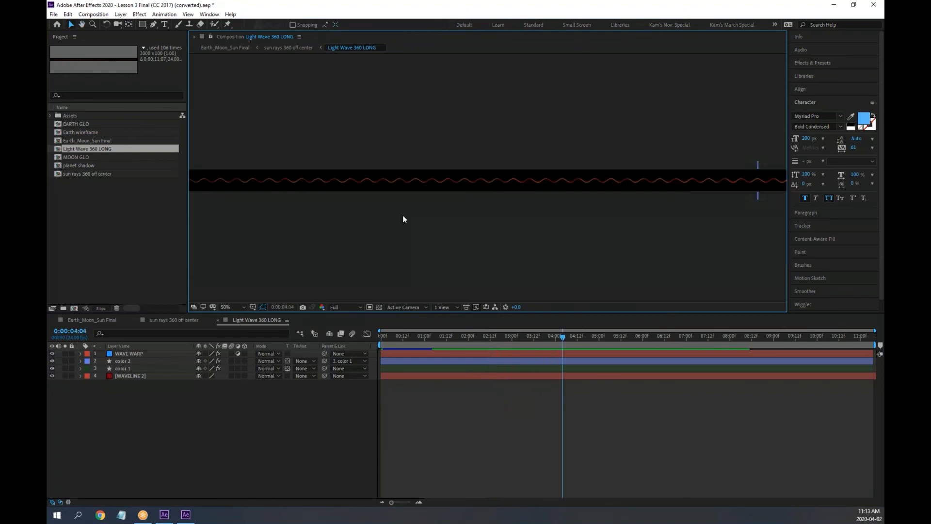
# Step: Return to the sun rays 360 off center composition and preview the waves at 100% magnification with no layer selected
pyautogui.click(174, 320)
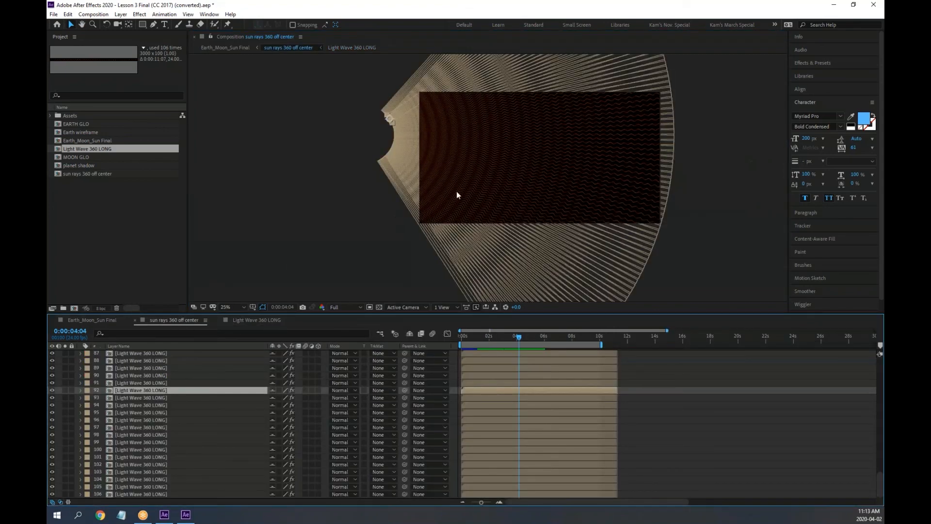
pyautogui.click(724, 204)
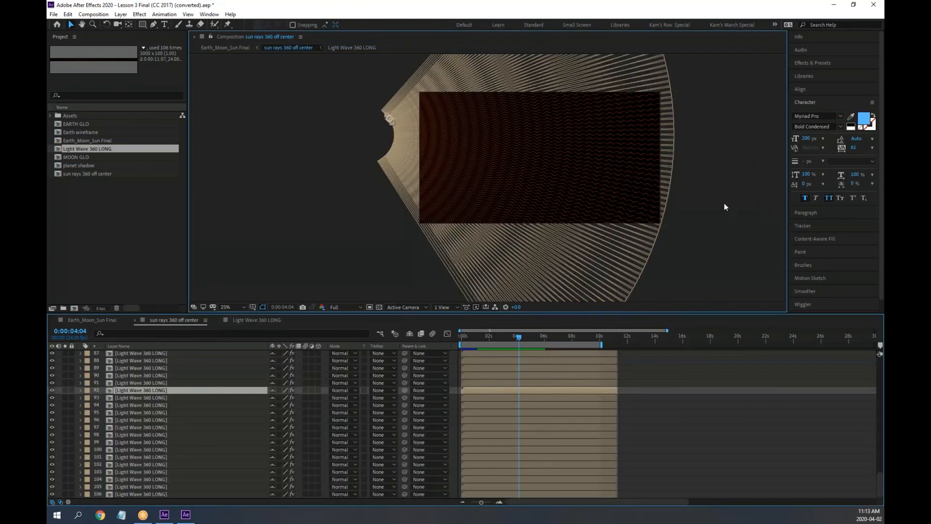
pyautogui.scroll(2, 698, 204)
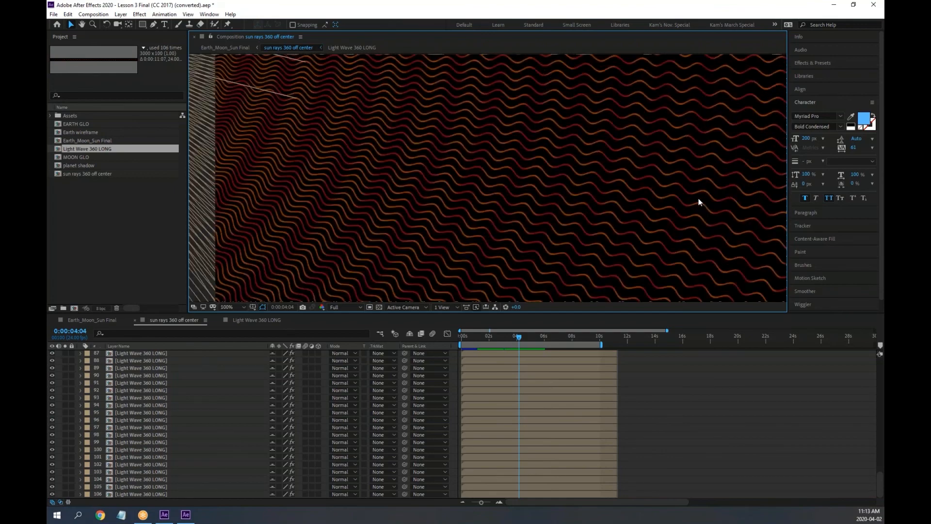
pyautogui.press('space')
pyautogui.moveTo(620, 181); pyautogui.dragTo(422, 258)
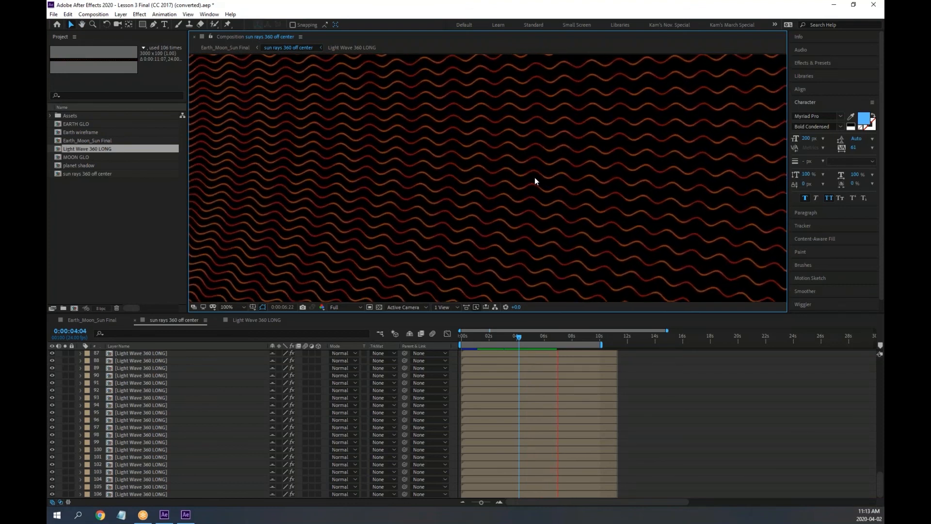
pyautogui.press('space')
pyautogui.scroll(-2, 534, 175)
pyautogui.scroll(-2, 534, 177)
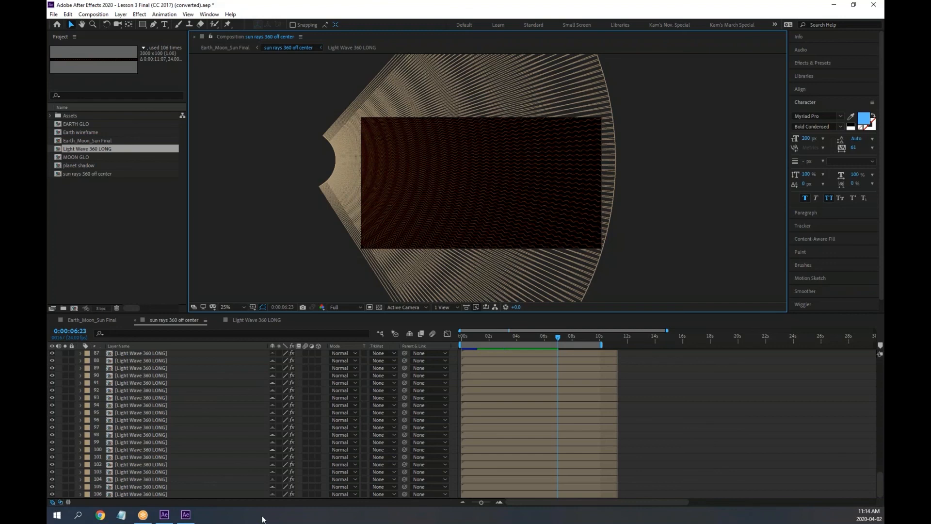
# Step: Open Task Manager again to examine the memory performance graph, and close it
pyautogui.rightClick(262, 518)
pyautogui.click(296, 473)
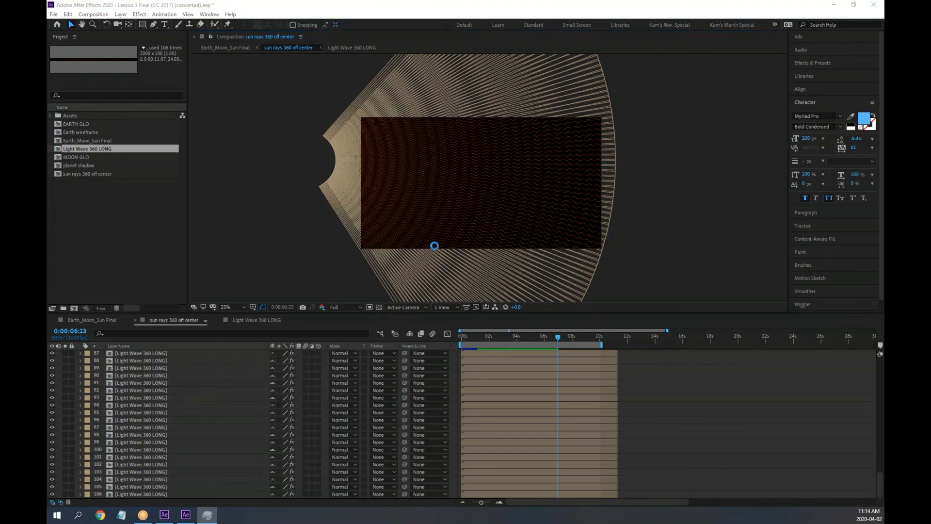
pyautogui.click(486, 108)
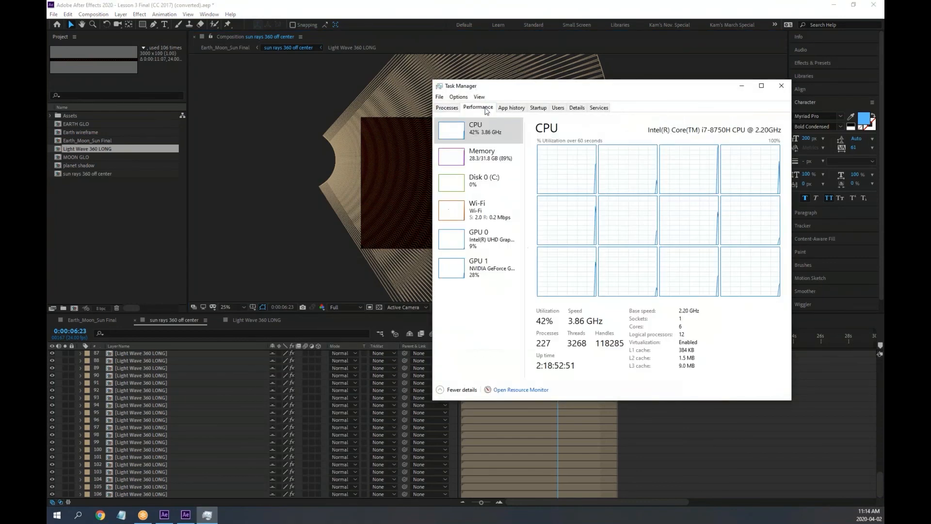
pyautogui.click(482, 155)
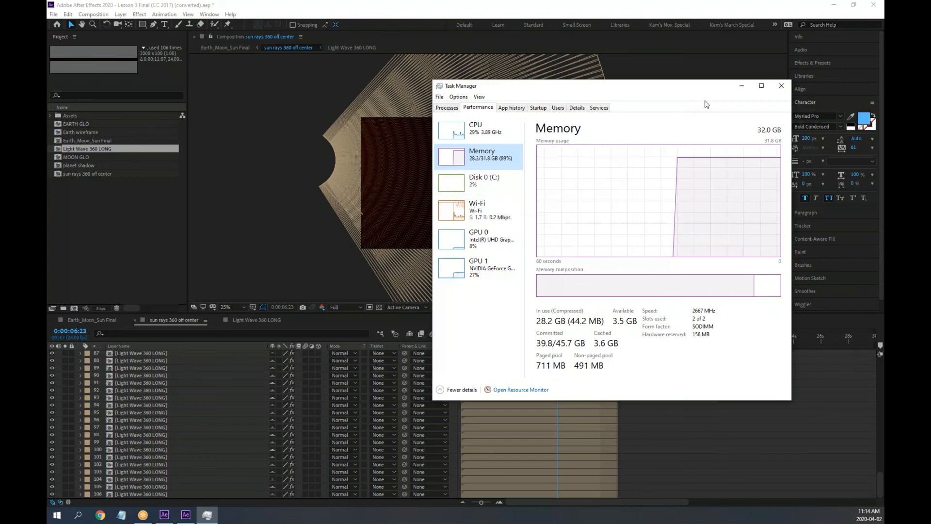
pyautogui.click(781, 86)
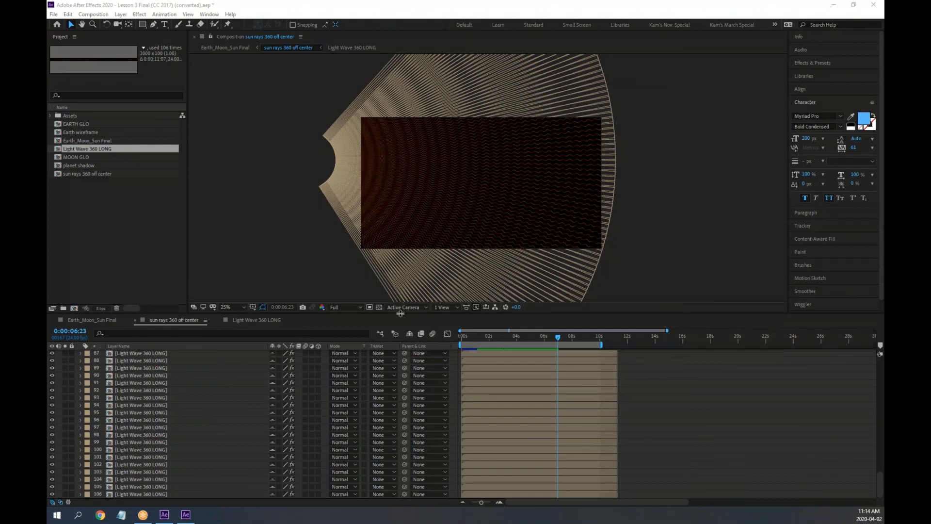
# Step: Move the current time to 0:00:00:12 and open the EARTH SHADOW layer's precomp from Earth_Moon_Sun Final
pyautogui.moveTo(558, 338); pyautogui.dragTo(468, 337)
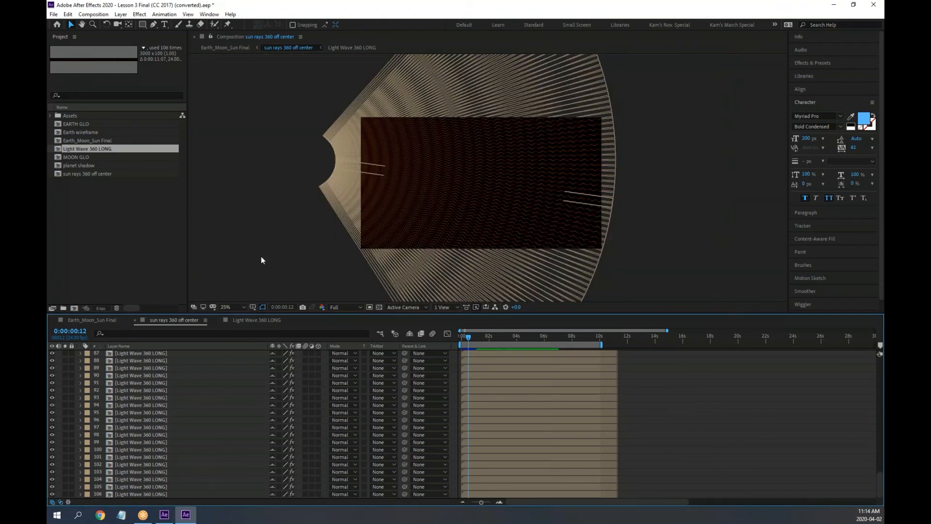
pyautogui.click(103, 321)
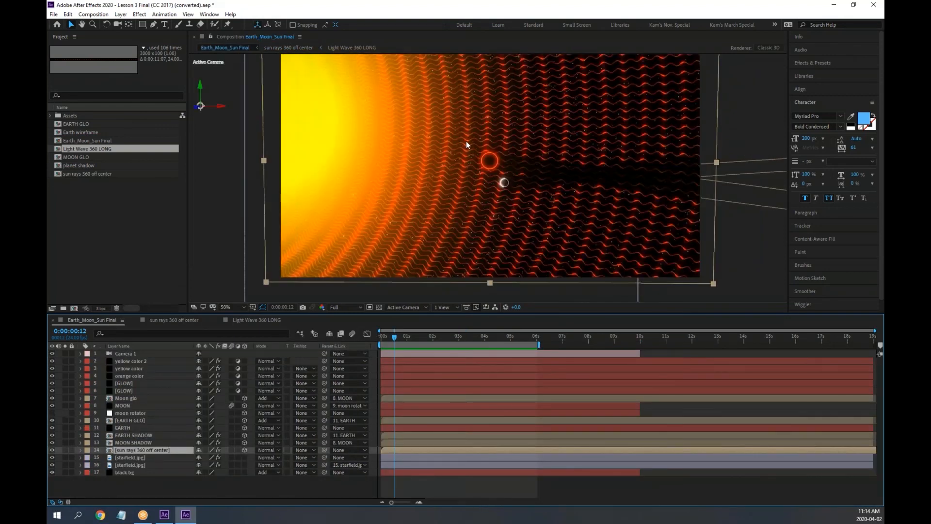
pyautogui.press(',')
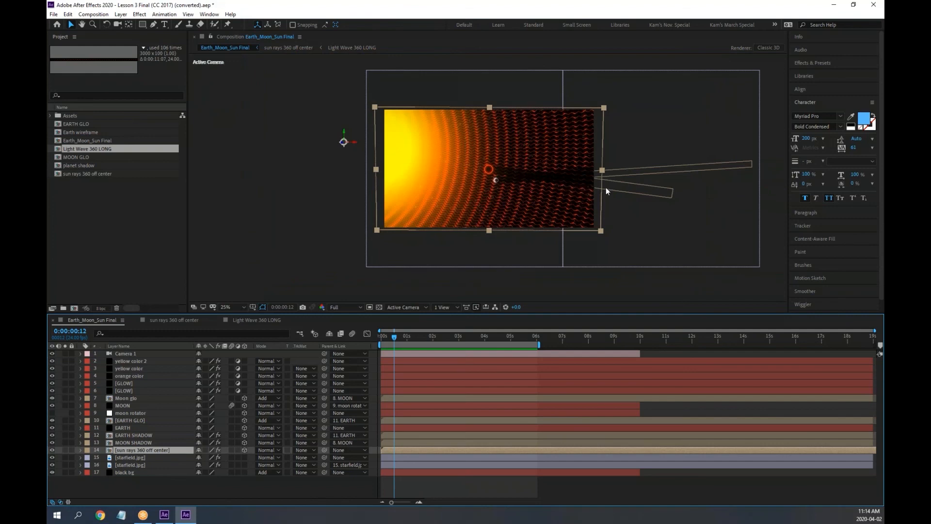
pyautogui.click(634, 192)
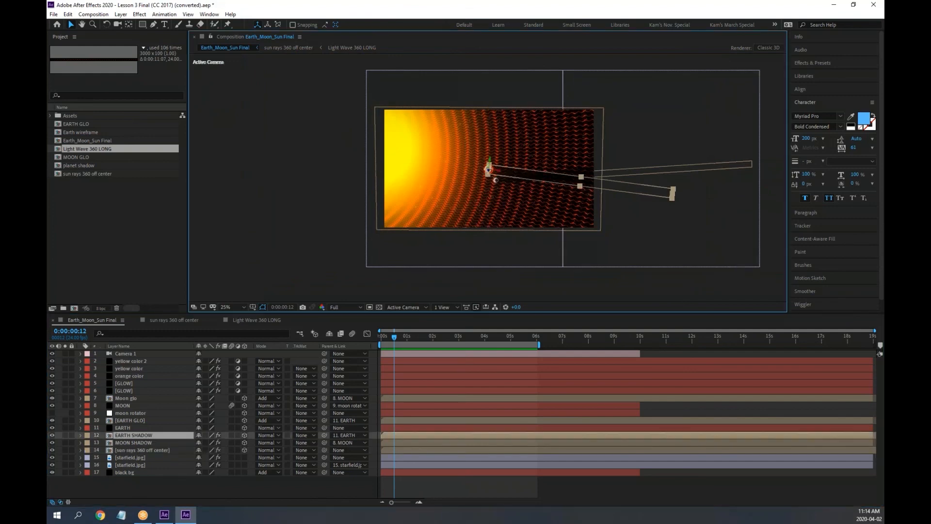
pyautogui.doubleClick(633, 190)
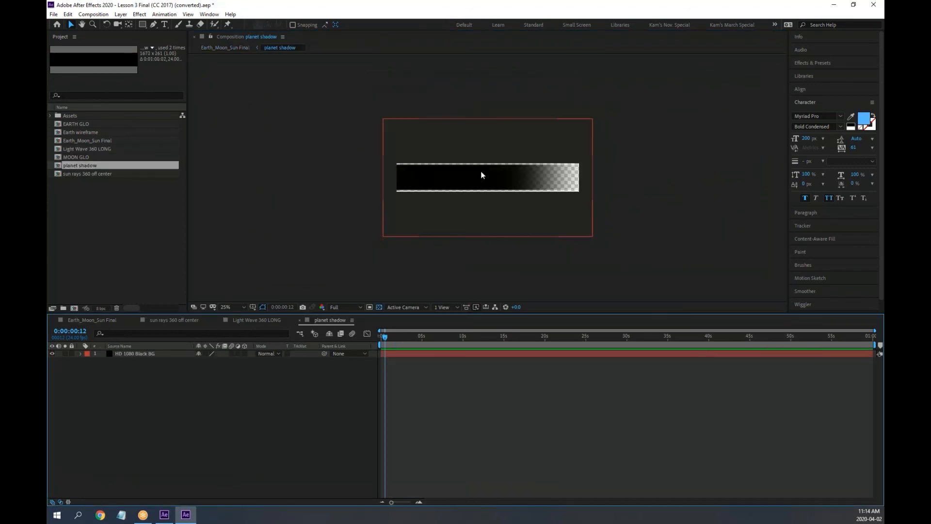
# Step: Move the planet shadow composition to 0:00:00:00 and select and expand the HD 1080 Black BG layer to inspect its masks
pyautogui.scroll(2, 481, 170)
pyautogui.moveTo(383, 338); pyautogui.dragTo(331, 353)
pyautogui.click(124, 354)
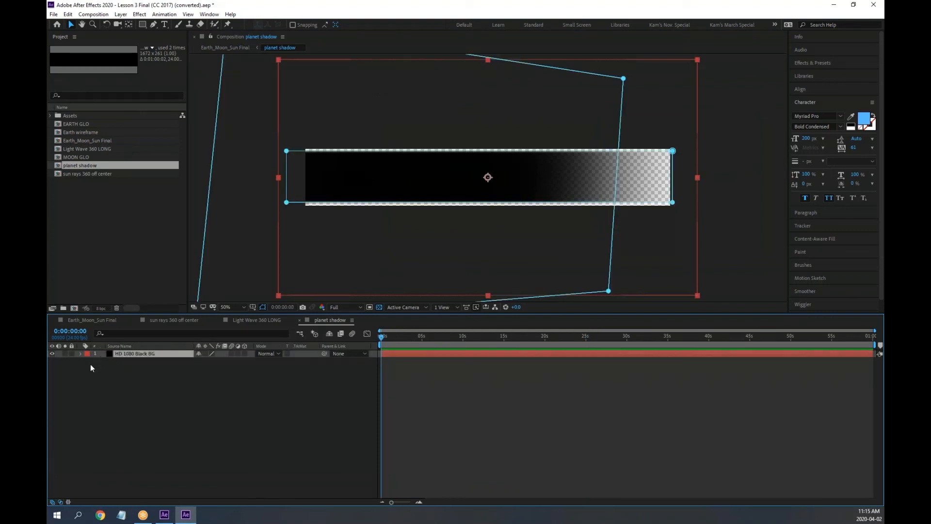
pyautogui.scroll(-2, 423, 192)
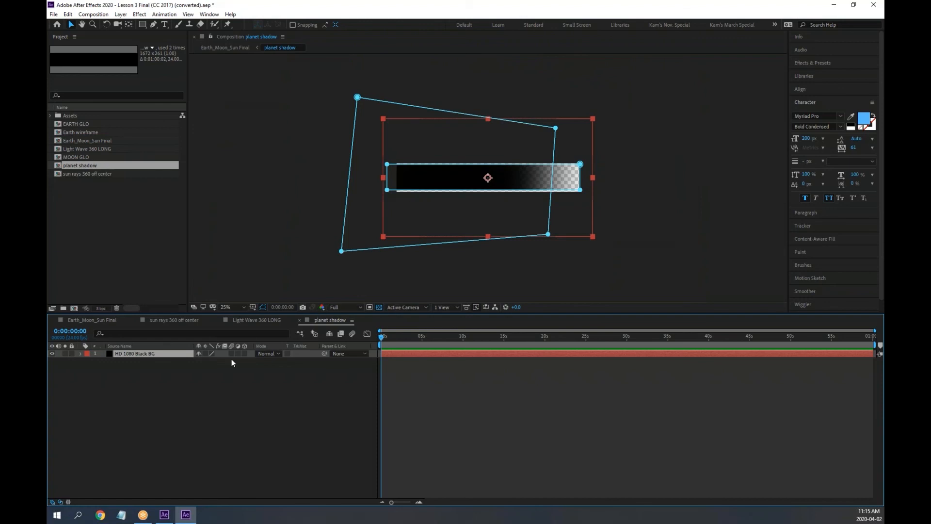
pyautogui.click(80, 353)
# Step: Examine the planet shadow composition's width and height in its composition settings and close them without changes
pyautogui.click(94, 14)
pyautogui.click(139, 41)
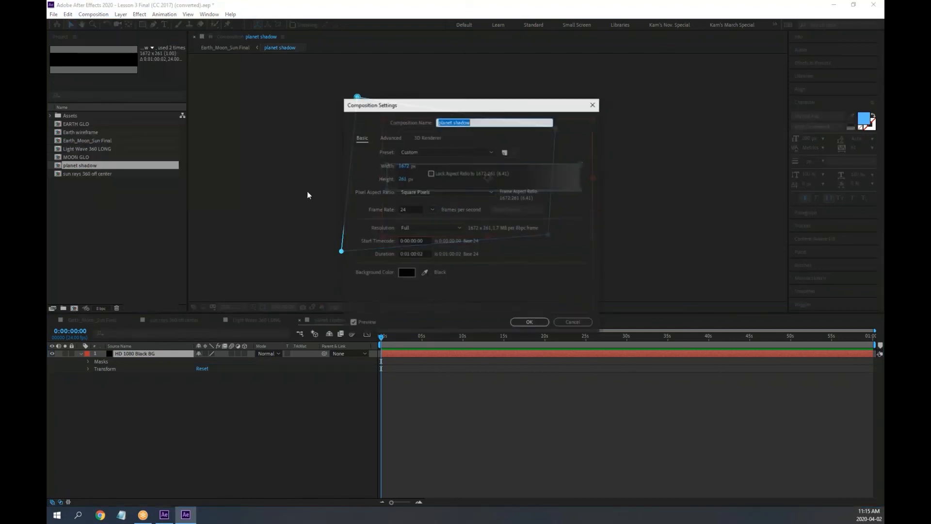
pyautogui.press('super+plus')
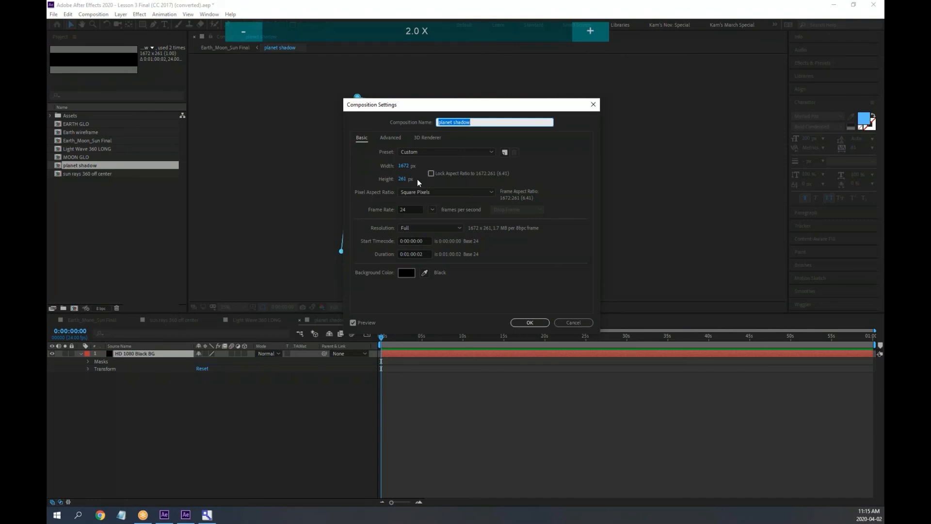
pyautogui.press('super+Escape')
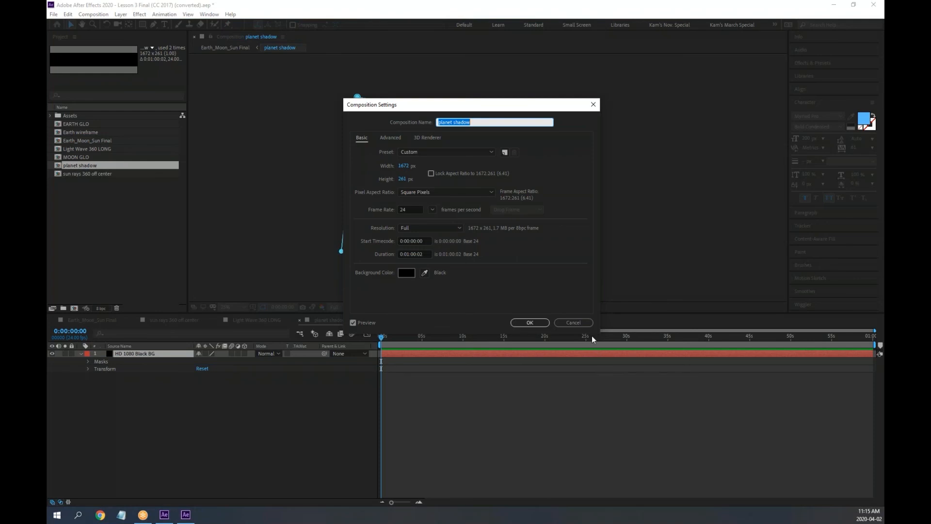
pyautogui.click(578, 324)
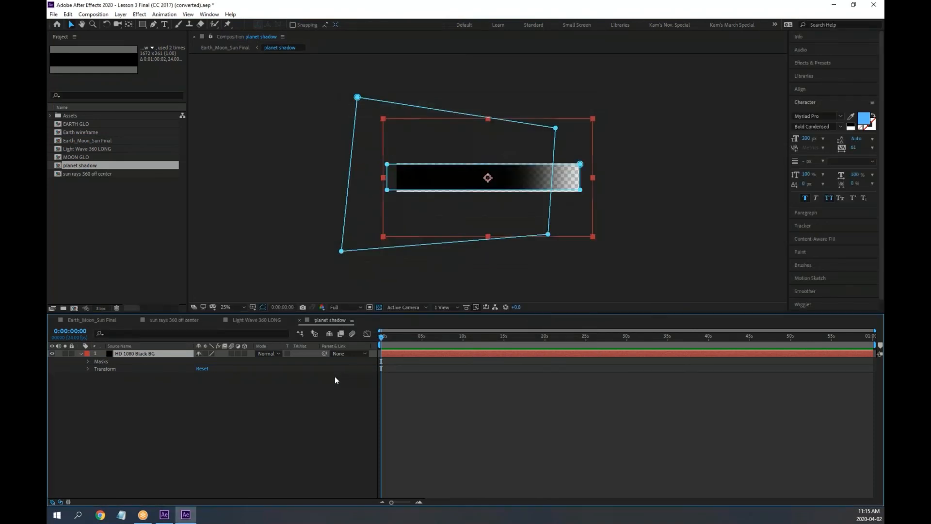
# Step: Revisit the Light Wave 360 LONG and sun rays 360 off center compositions and return to Earth_Moon_Sun Final
pyautogui.click(255, 320)
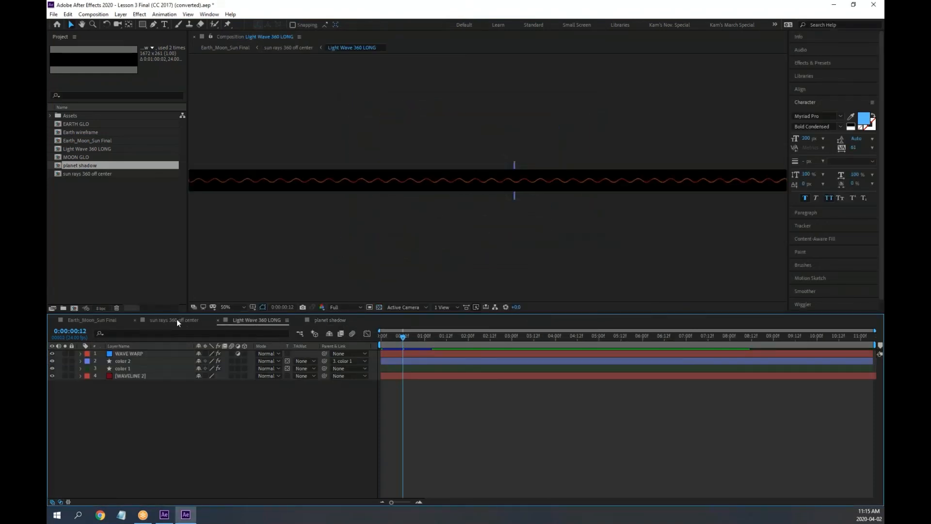
pyautogui.click(176, 319)
pyautogui.click(95, 321)
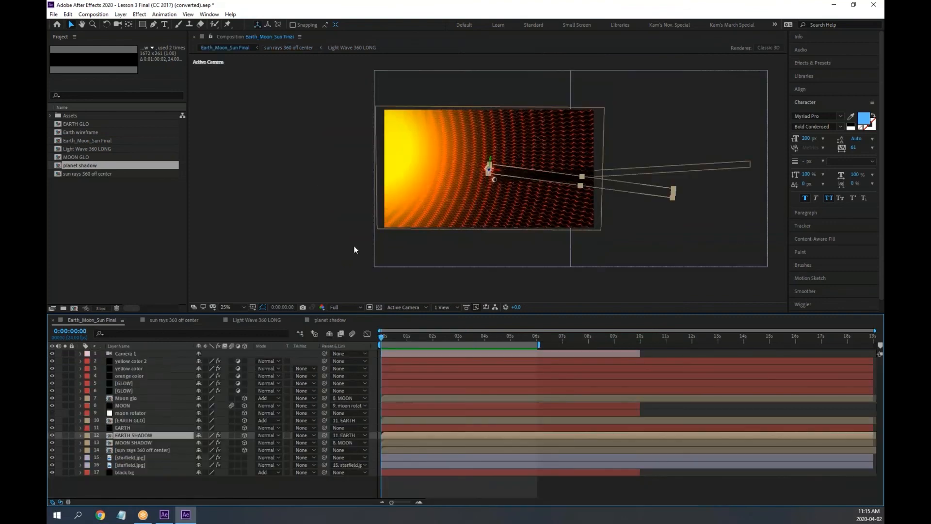
# Step: Move the current time of Earth_Moon_Sun Final to 0:00:03:14 to review the shadow and Moon positions
pyautogui.scroll(2, 522, 177)
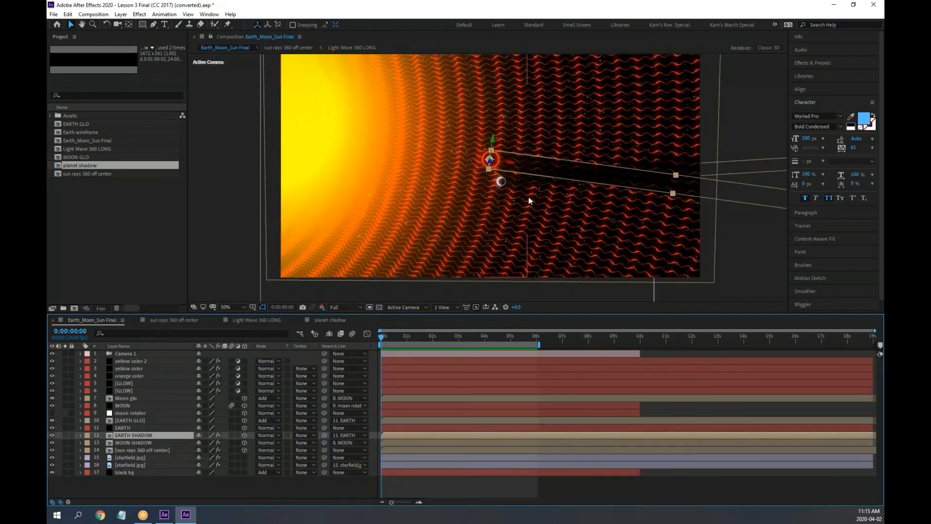
pyautogui.moveTo(429, 336); pyautogui.dragTo(474, 345)
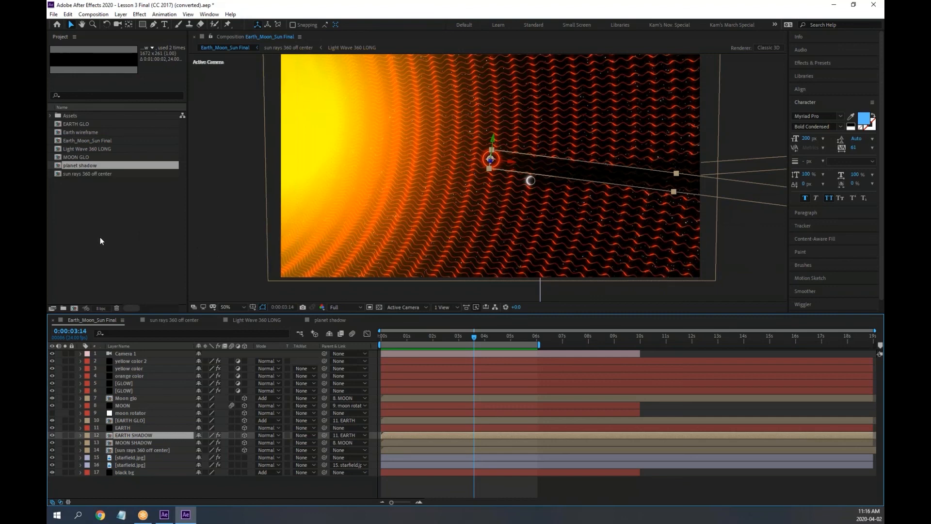
pyautogui.click(169, 241)
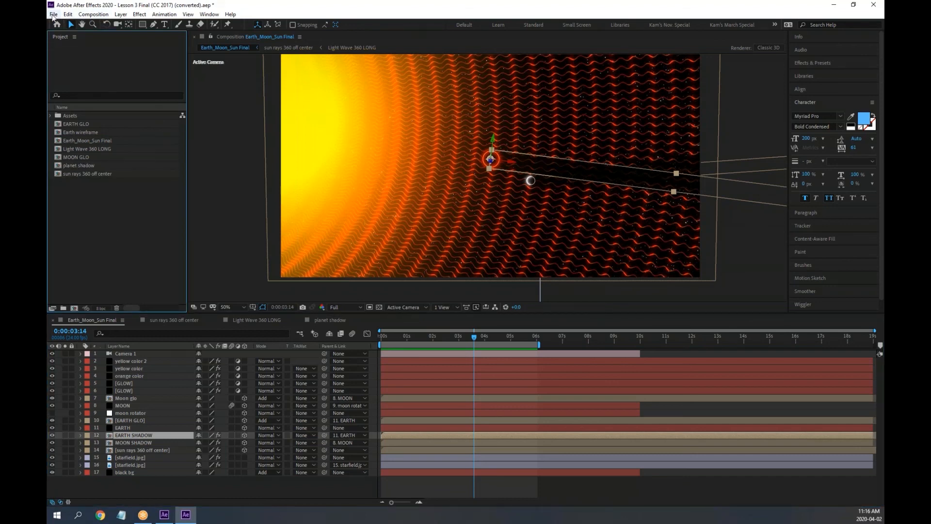
# Step: Create a new empty project, closing the Lesson 3 project
pyautogui.click(53, 15)
pyautogui.moveTo(70, 24)
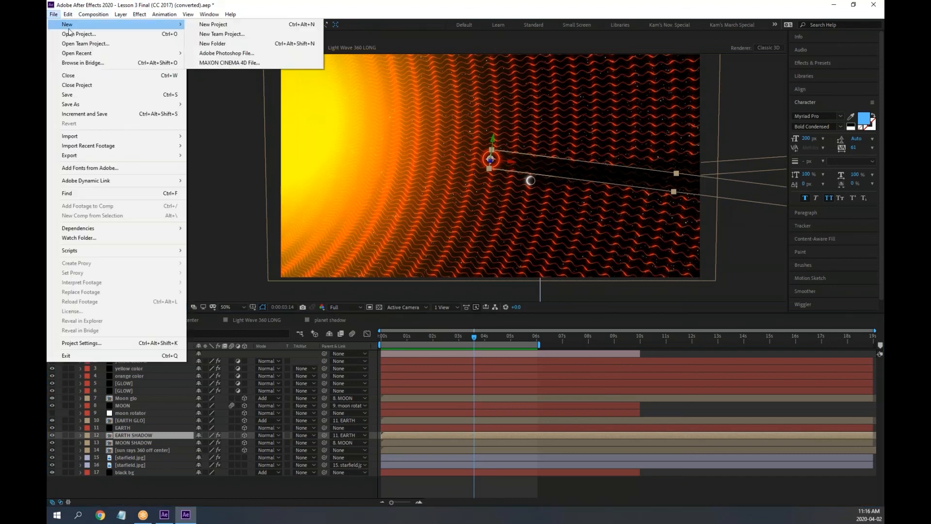
pyautogui.click(250, 27)
pyautogui.click(503, 269)
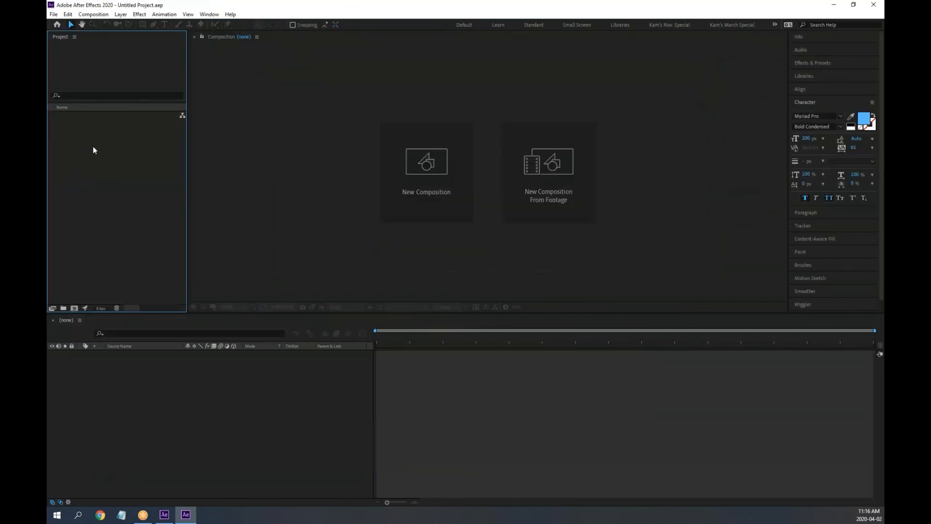
# Step: Start importing footage and browse to the Desktop folder Lessons > After Effects ADV > Lesson 9
pyautogui.doubleClick(94, 150)
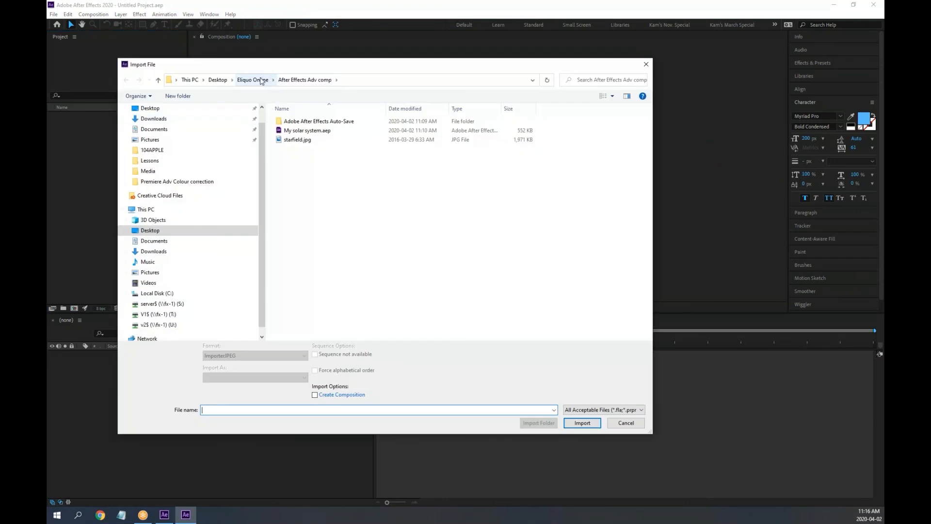
pyautogui.click(262, 80)
pyautogui.click(217, 81)
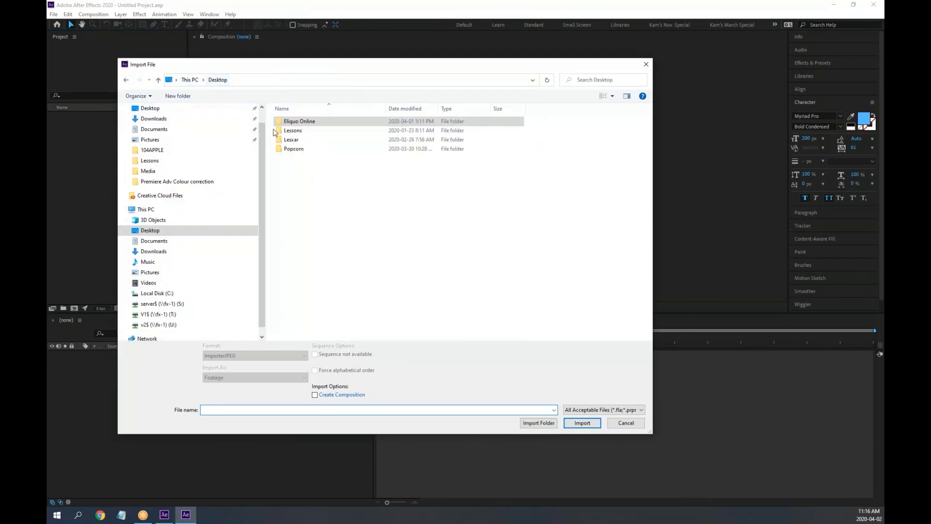
pyautogui.doubleClick(291, 130)
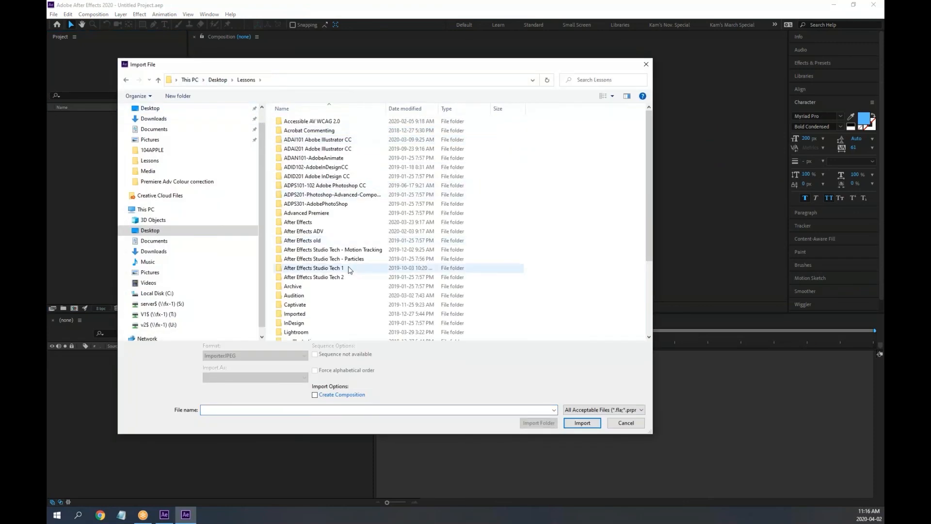
pyautogui.doubleClick(301, 231)
pyautogui.click(295, 195)
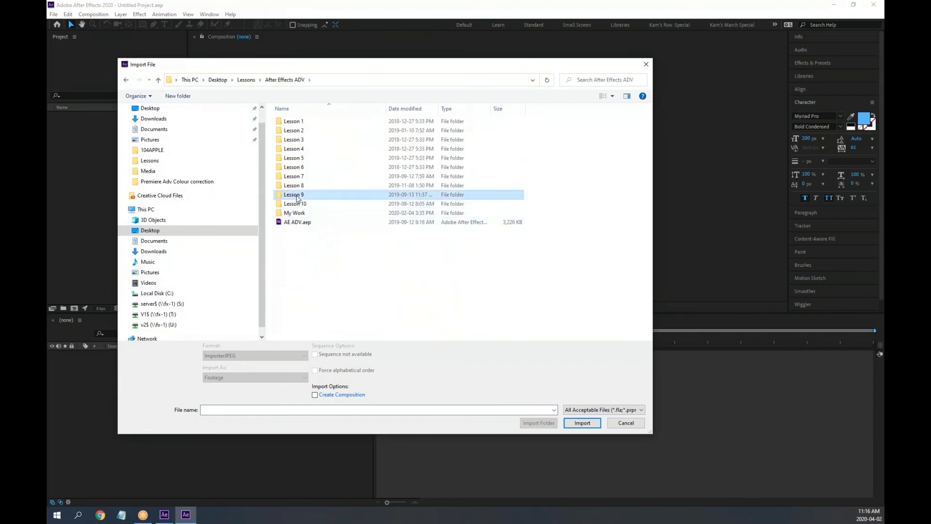
pyautogui.doubleClick(296, 196)
# Step: Import Clouds 1.jpg, Clouds 2.jpg, Clouds 3.jpg, Clouds BG.jpg, Concrete Texture.jpg, cracked-concrete.jpg and Title.eps as footage
pyautogui.click(301, 122)
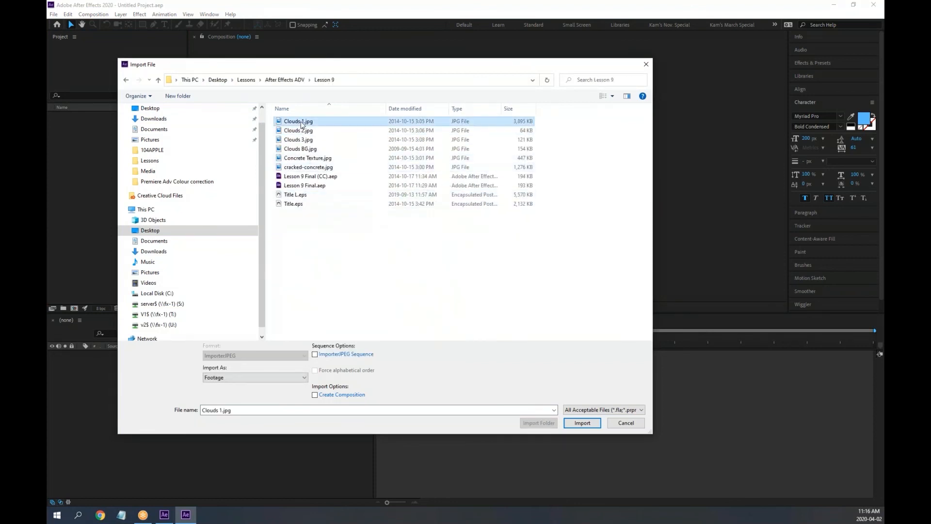
pyautogui.keyDown('shift'); pyautogui.click(307, 167); pyautogui.keyUp('shift')
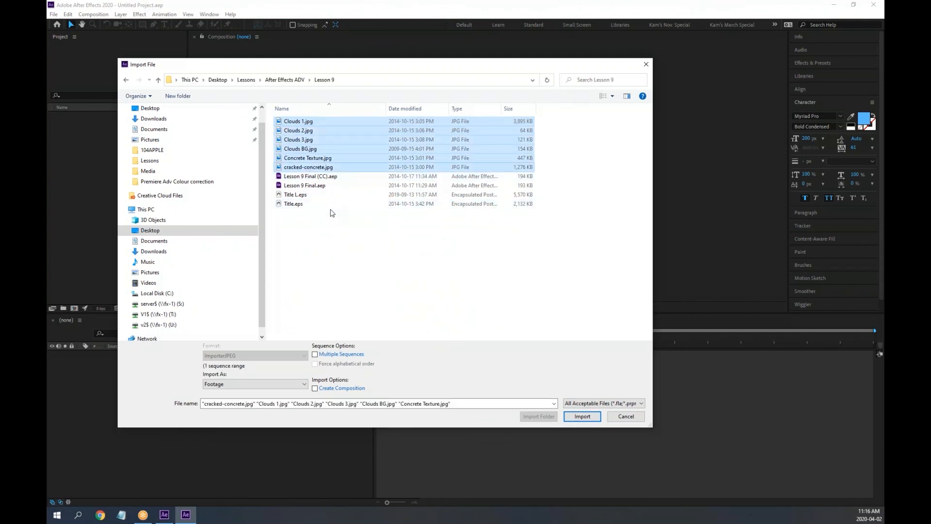
pyautogui.keyDown('ctrl'); pyautogui.click(294, 206); pyautogui.keyUp('ctrl')
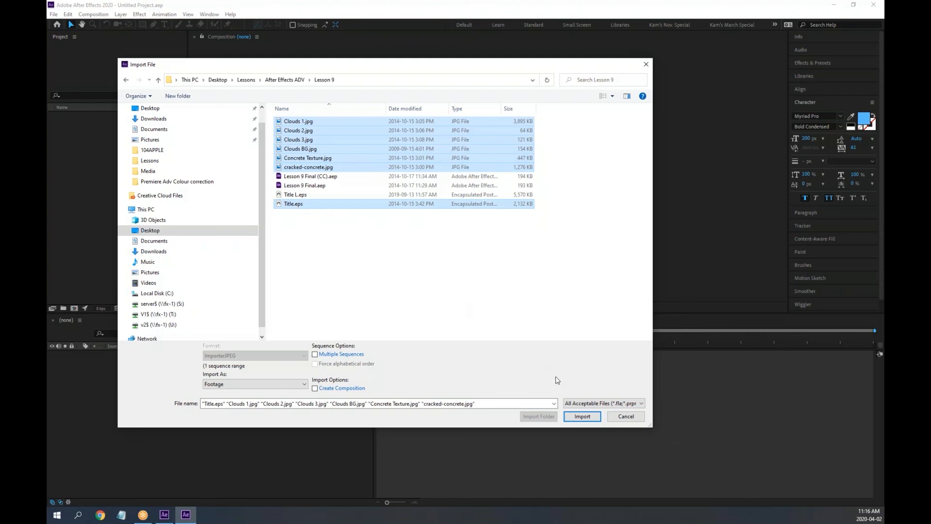
pyautogui.click(586, 418)
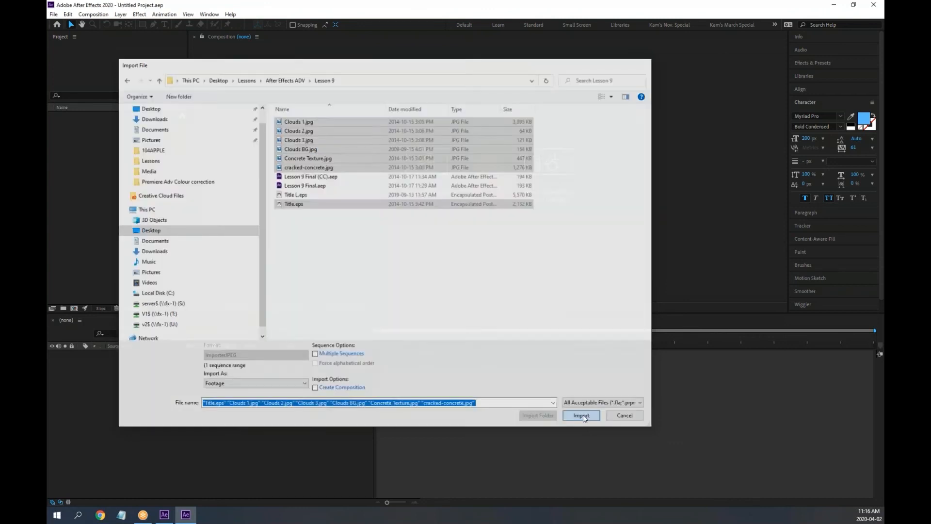
pyautogui.click(89, 213)
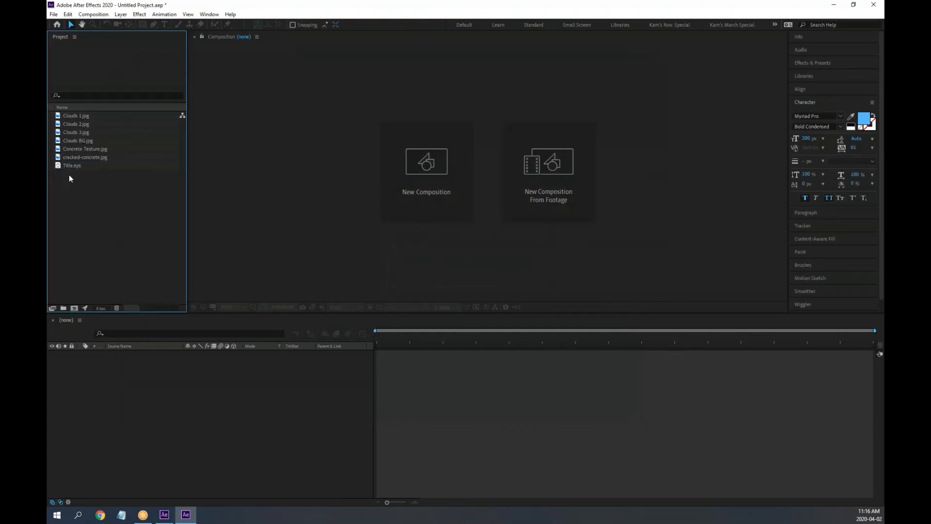
# Step: Switch to the custom March Special workspace and reset it to its saved layout
pyautogui.doubleClick(61, 157)
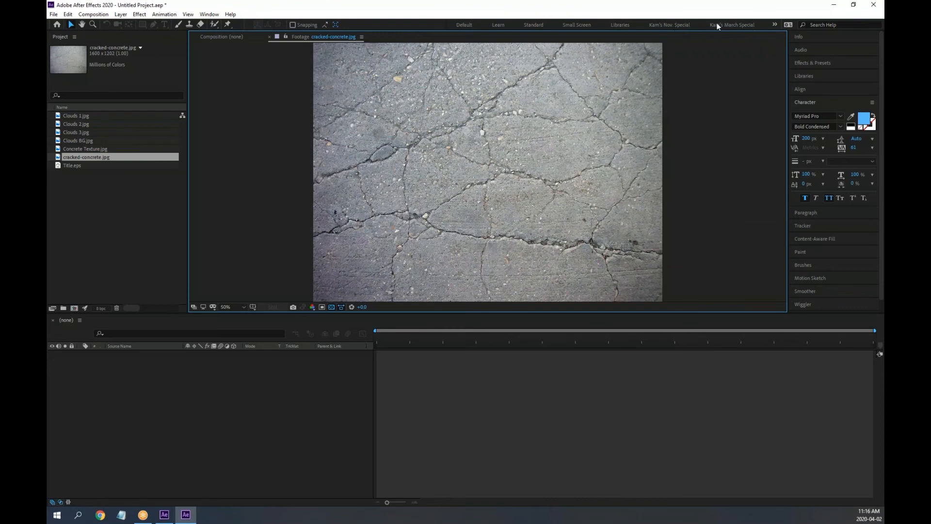
pyautogui.click(731, 24)
pyautogui.click(762, 25)
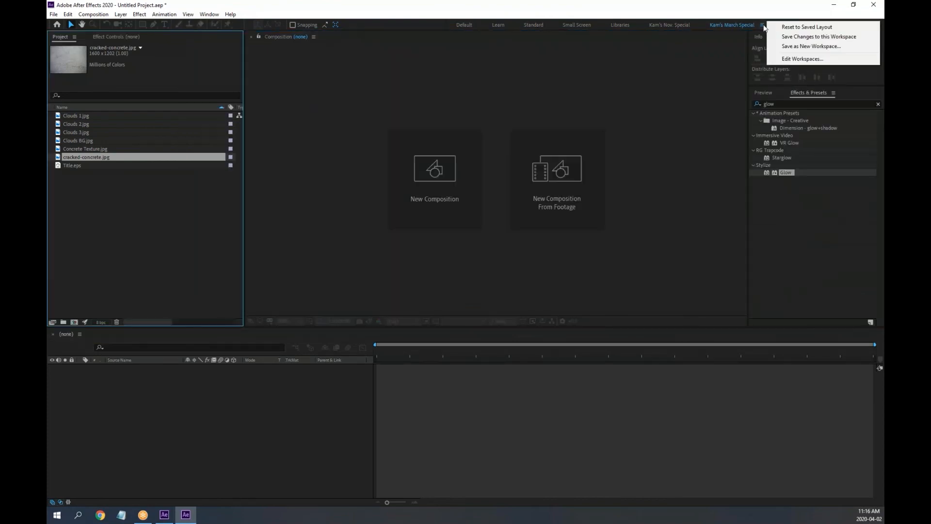
pyautogui.click(790, 28)
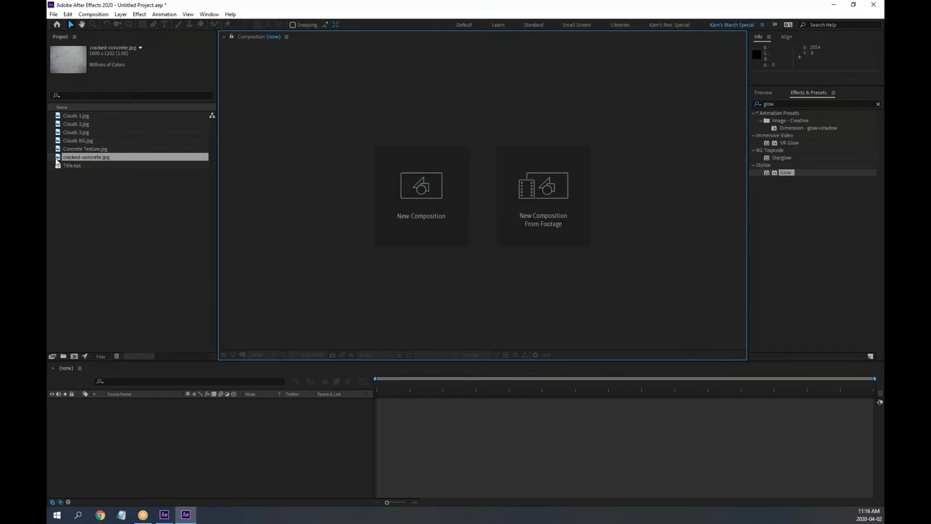
# Step: Preview the cracked-concrete.jpg and Concrete Texture.jpg footage to compare the two textures
pyautogui.doubleClick(58, 161)
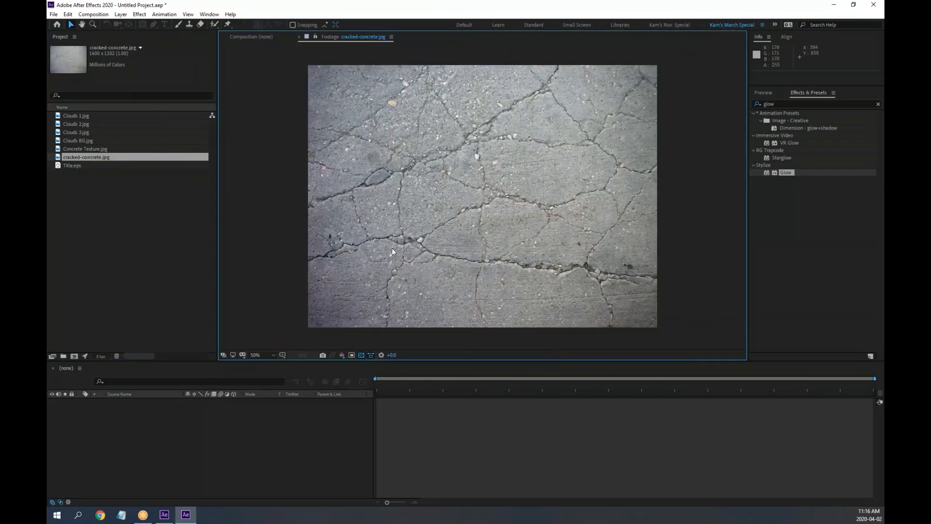
pyautogui.doubleClick(59, 151)
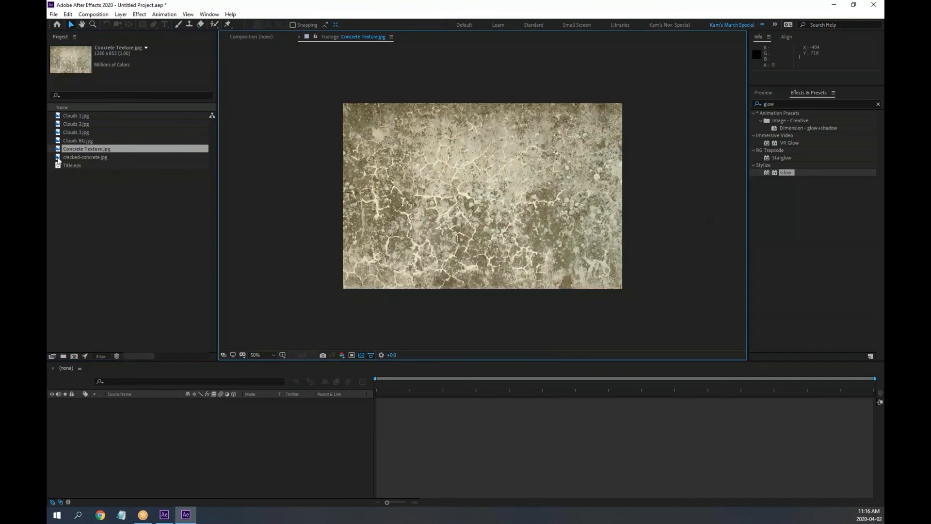
pyautogui.doubleClick(60, 158)
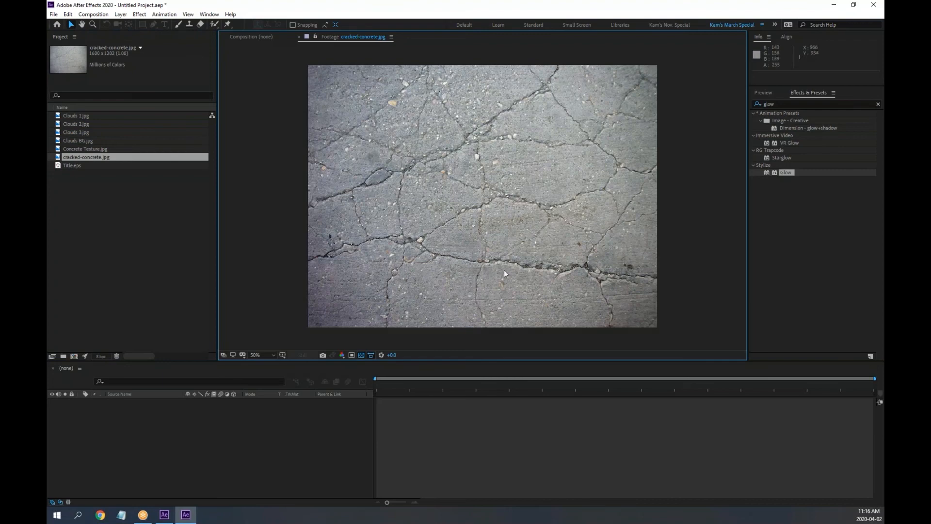
# Step: Open the Title.eps footage and examine its lettering across the whole artwork at 100% magnification
pyautogui.doubleClick(60, 167)
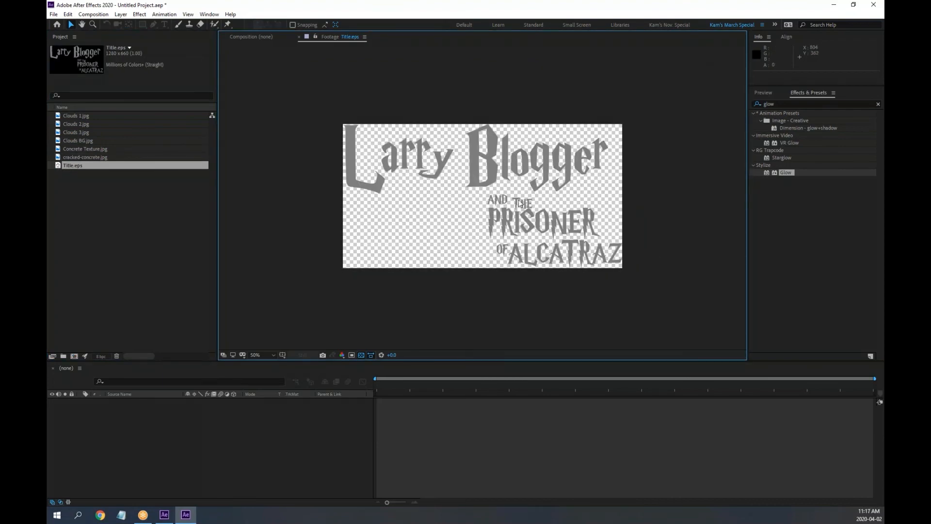
pyautogui.press('/')
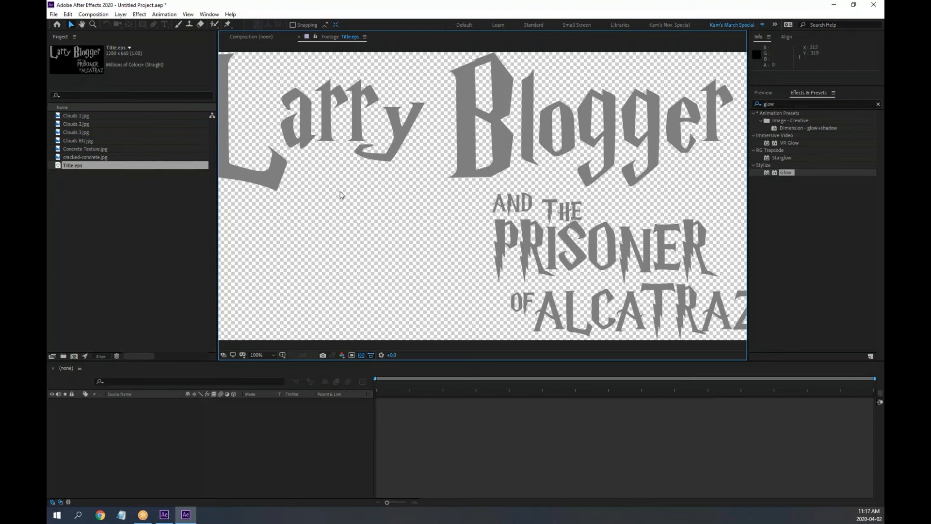
pyautogui.moveTo(357, 196); pyautogui.dragTo(407, 197)
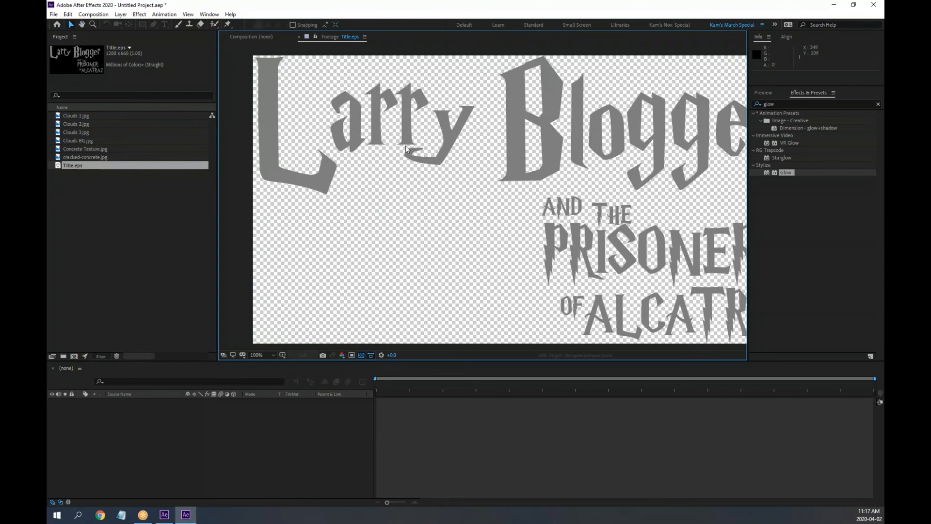
pyautogui.moveTo(585, 156); pyautogui.dragTo(431, 162)
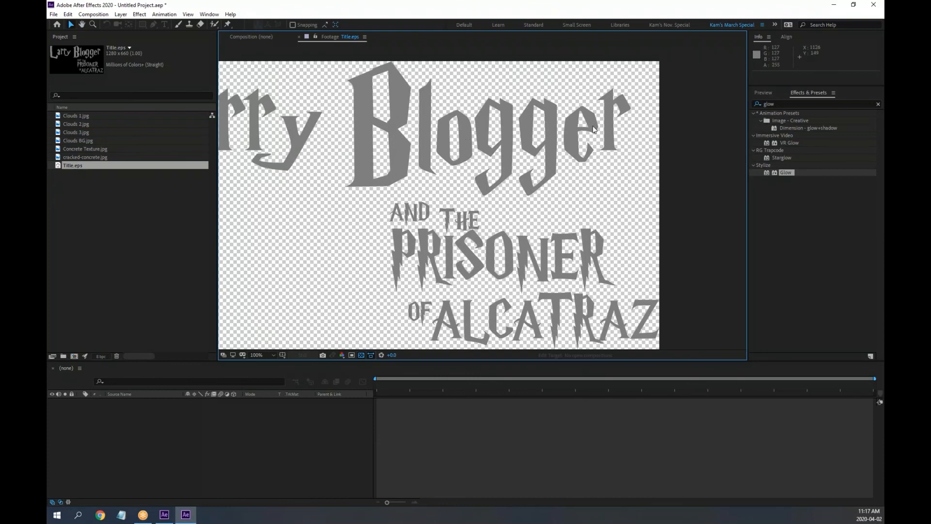
pyautogui.moveTo(491, 211); pyautogui.dragTo(469, 163)
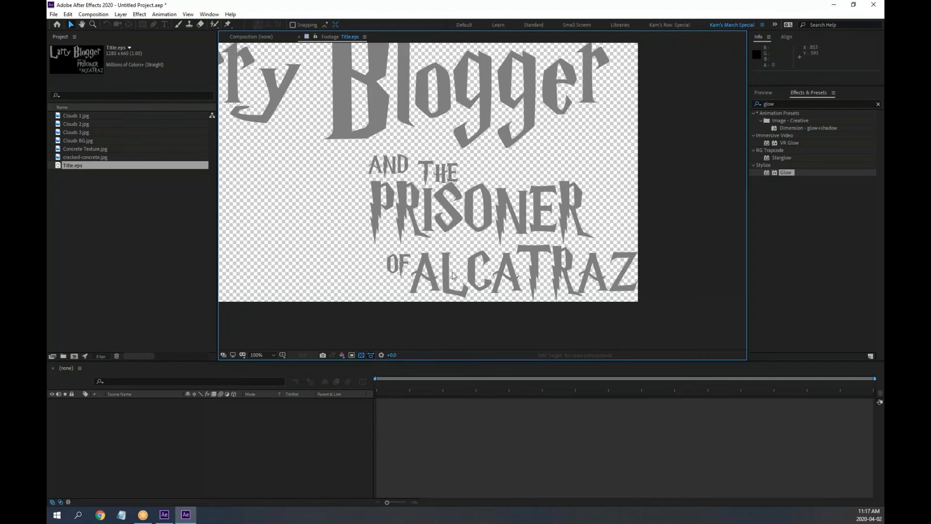
pyautogui.press('h')
pyautogui.moveTo(412, 148); pyautogui.dragTo(549, 182)
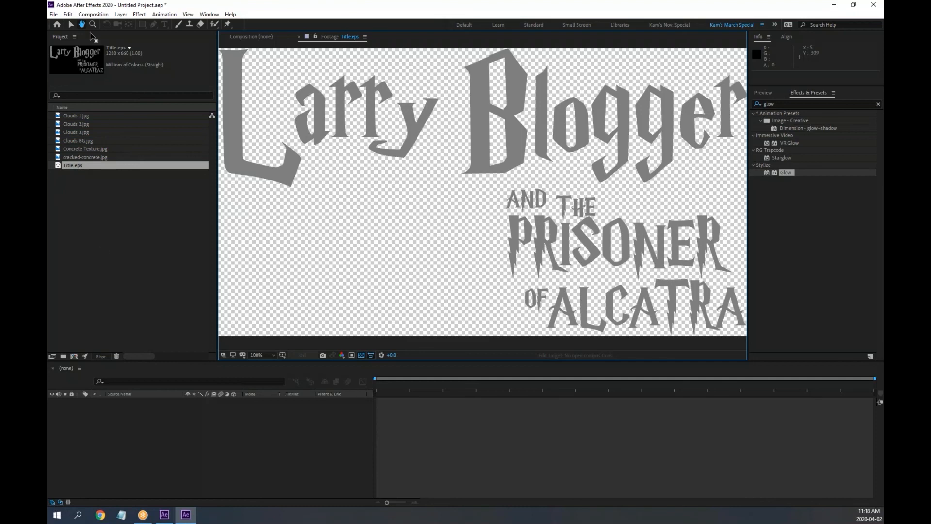
# Step: Create a new composition named Title with a size of 1920 x 1080 px
pyautogui.click(93, 14)
pyautogui.click(105, 27)
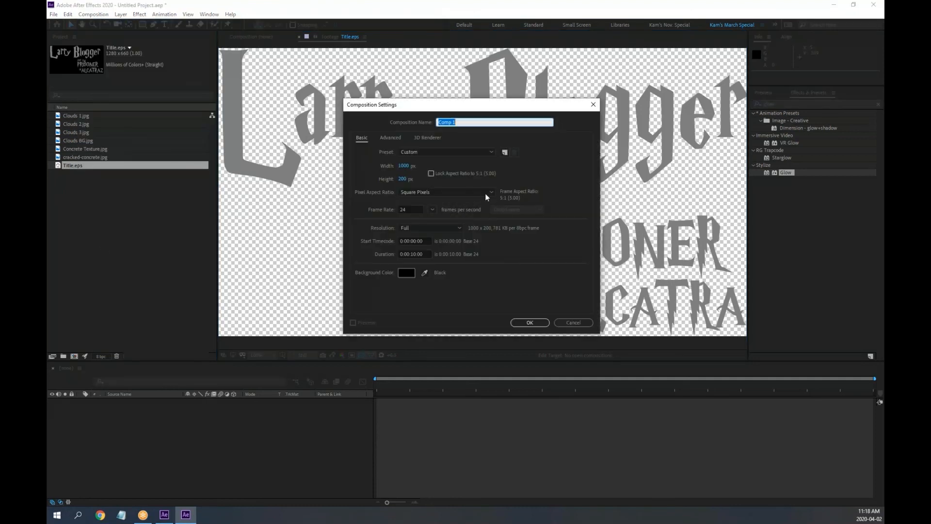
pyautogui.click(403, 166)
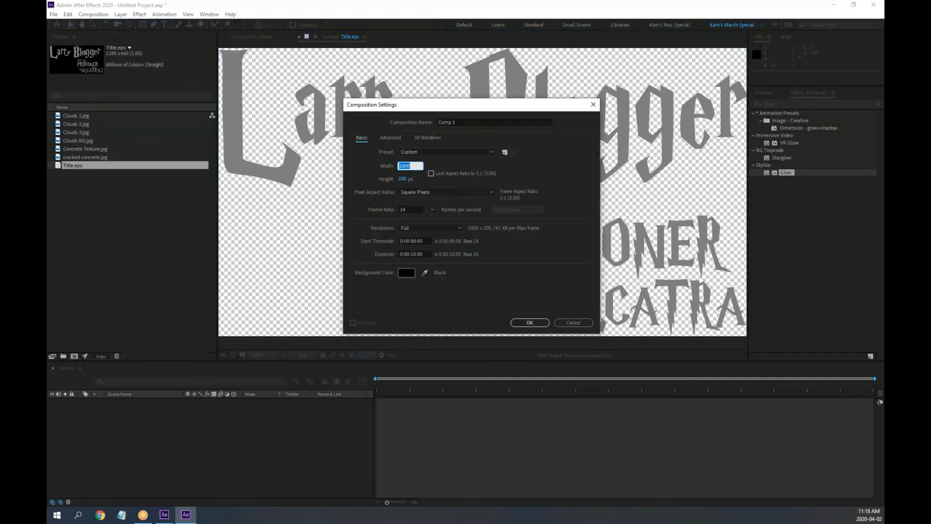
pyautogui.write('1920')
pyautogui.press('Tab')
pyautogui.write('1')
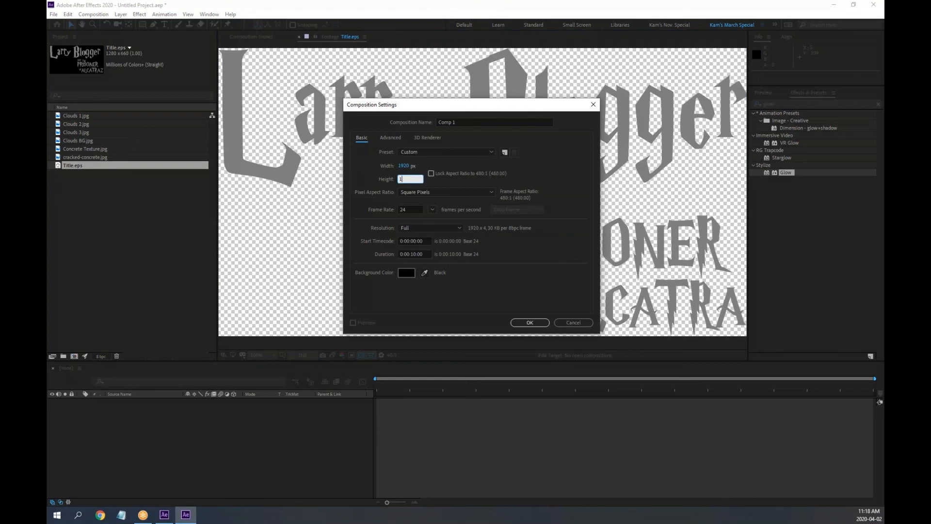
pyautogui.write('080')
pyautogui.click(459, 123)
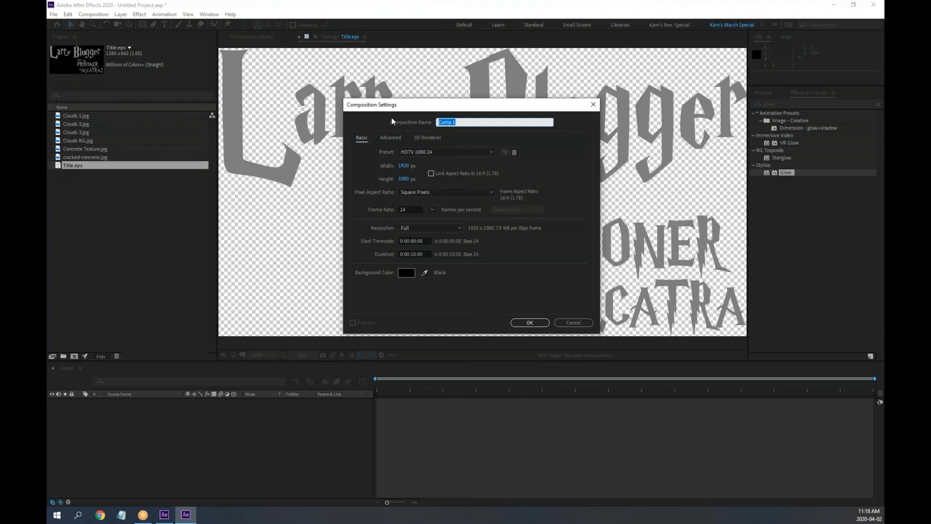
pyautogui.write('Title')
pyautogui.press('Return')
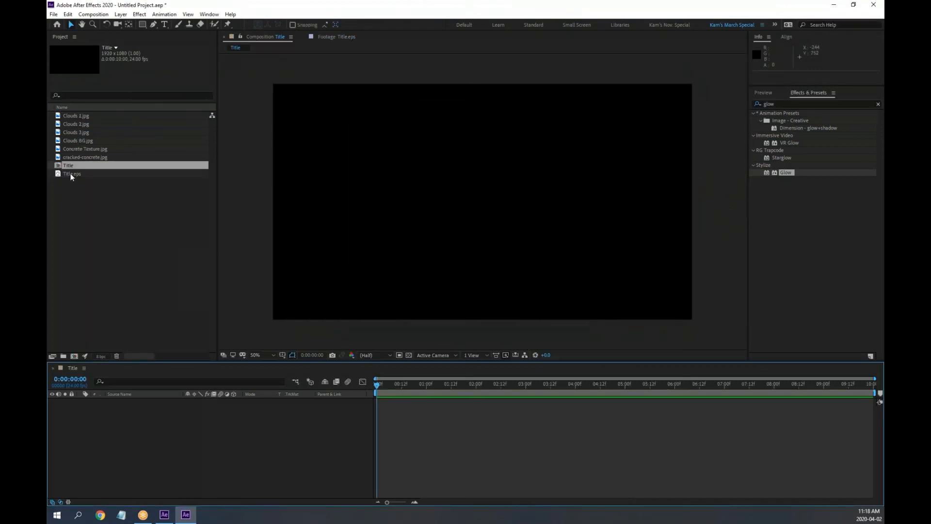
# Step: Add Title.eps to the Title composition and place cracked-concrete.jpg as a layer above it
pyautogui.moveTo(71, 175); pyautogui.dragTo(202, 444)
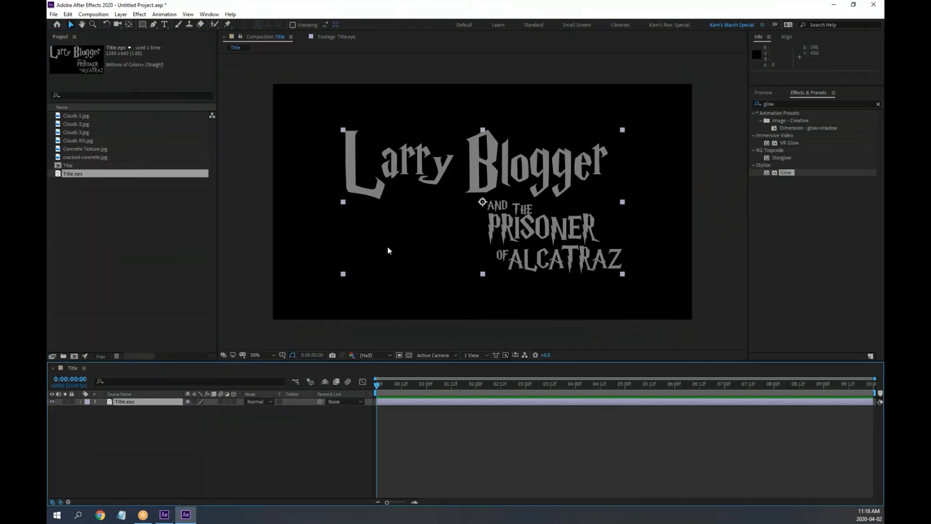
pyautogui.click(76, 158)
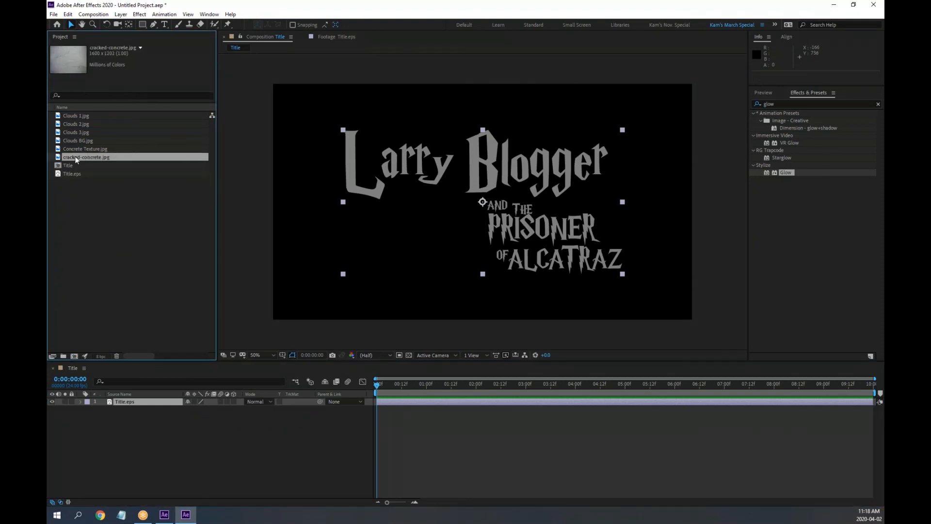
pyautogui.moveTo(76, 159); pyautogui.dragTo(161, 408)
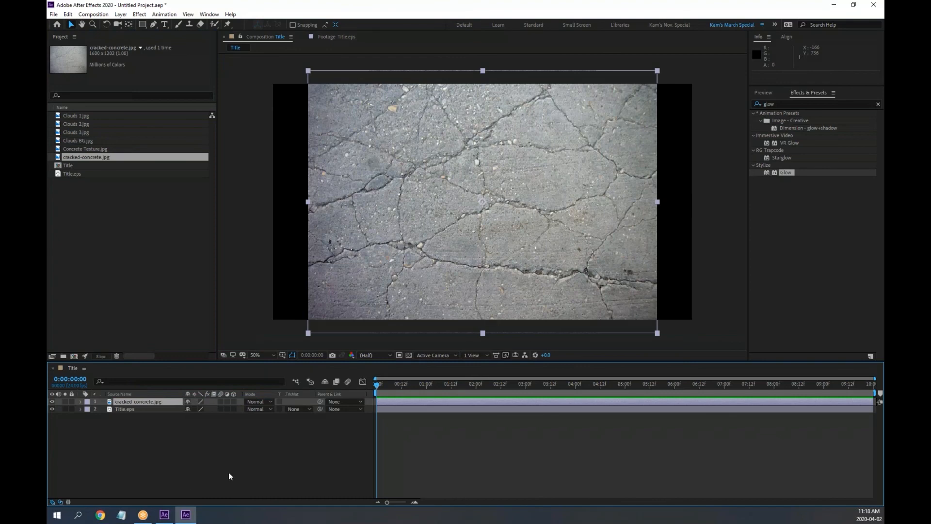
# Step: Lower the cracked-concrete.jpg layer's opacity to 52% and flip the layer vertically
pyautogui.press('t')
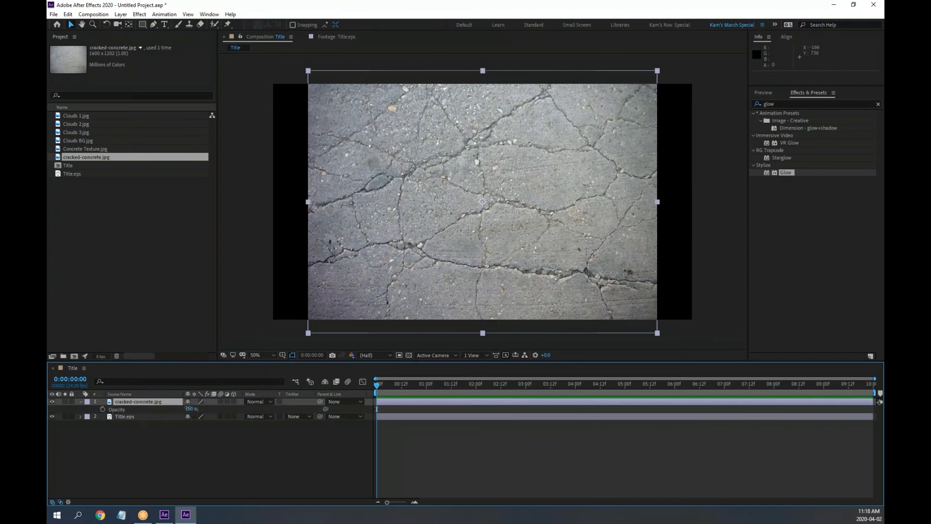
pyautogui.moveTo(189, 409); pyautogui.dragTo(171, 409)
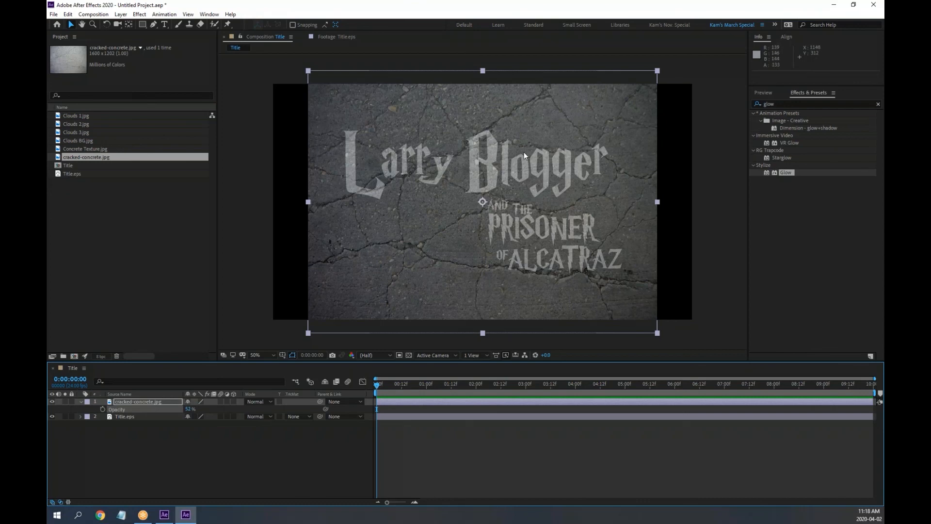
pyautogui.click(120, 15)
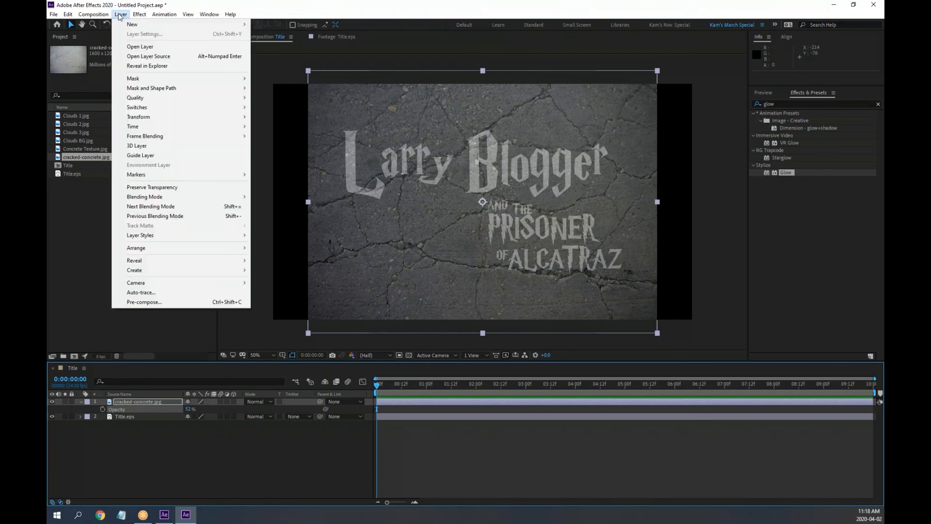
pyautogui.moveTo(154, 121)
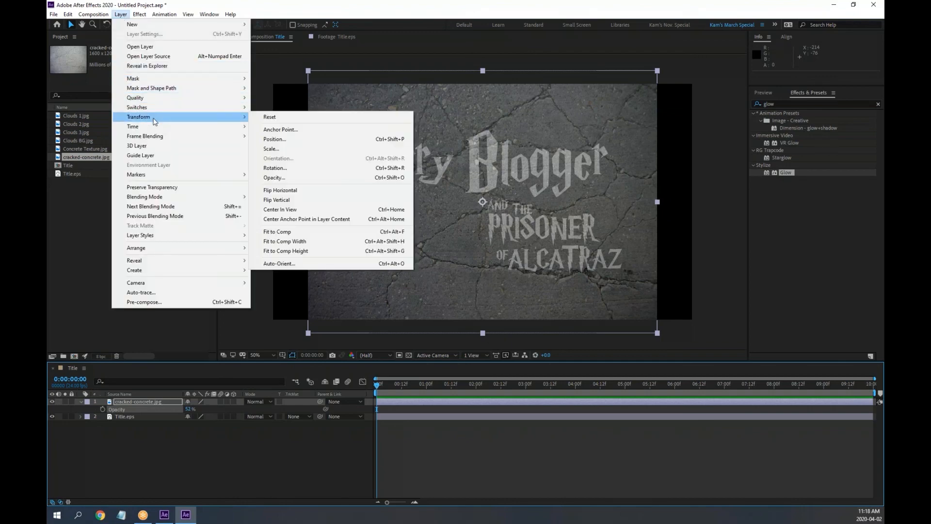
pyautogui.click(292, 200)
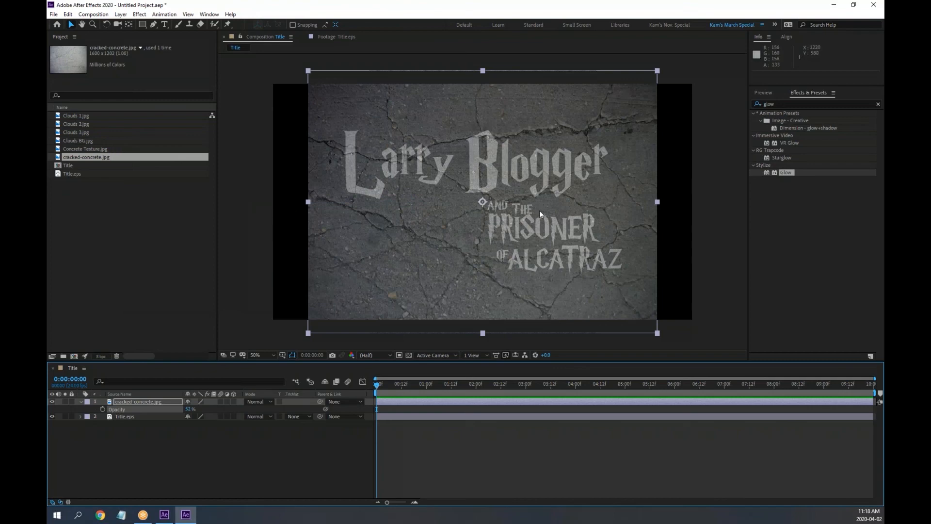
# Step: Tilt the concrete layer slightly clockwise at position 910, 612 so it covers the lettering, and restore its opacity to 100%
pyautogui.press('w')
pyautogui.moveTo(648, 191); pyautogui.dragTo(616, 210)
pyautogui.press('v')
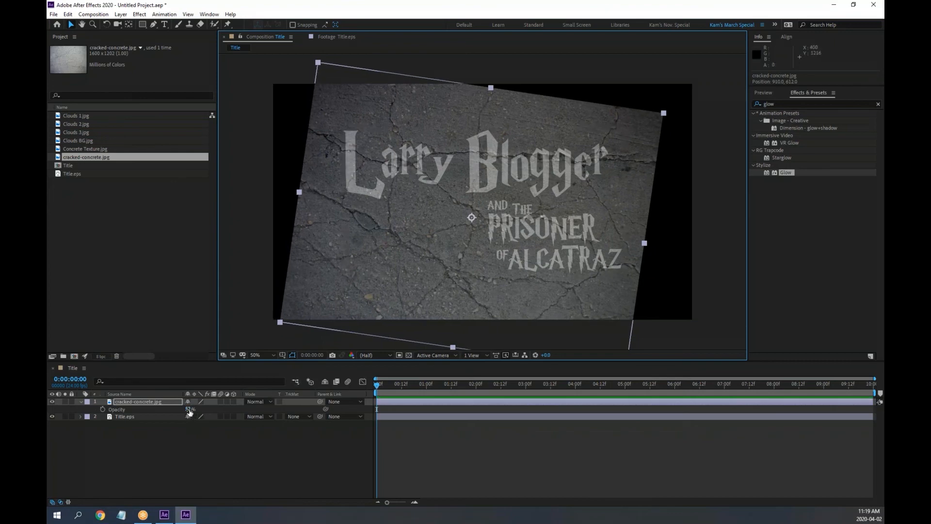
pyautogui.moveTo(188, 408); pyautogui.dragTo(257, 417)
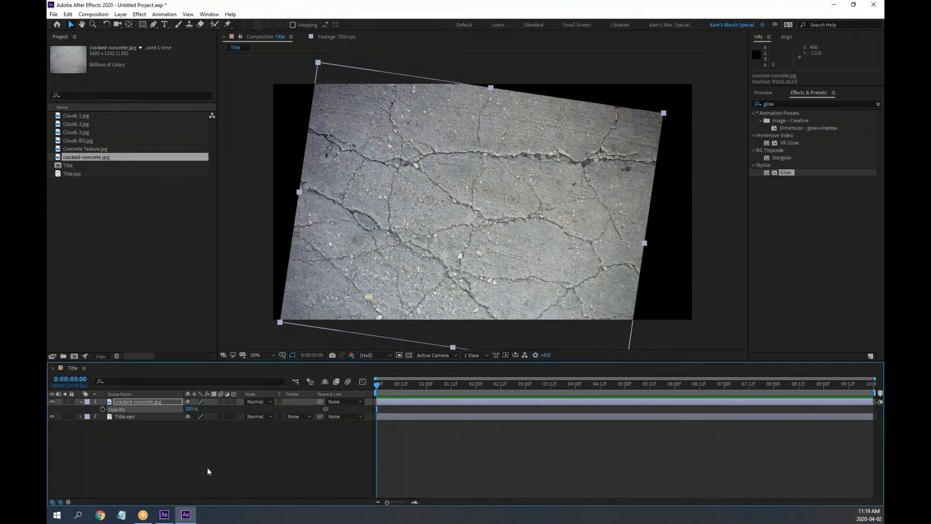
pyautogui.click(80, 401)
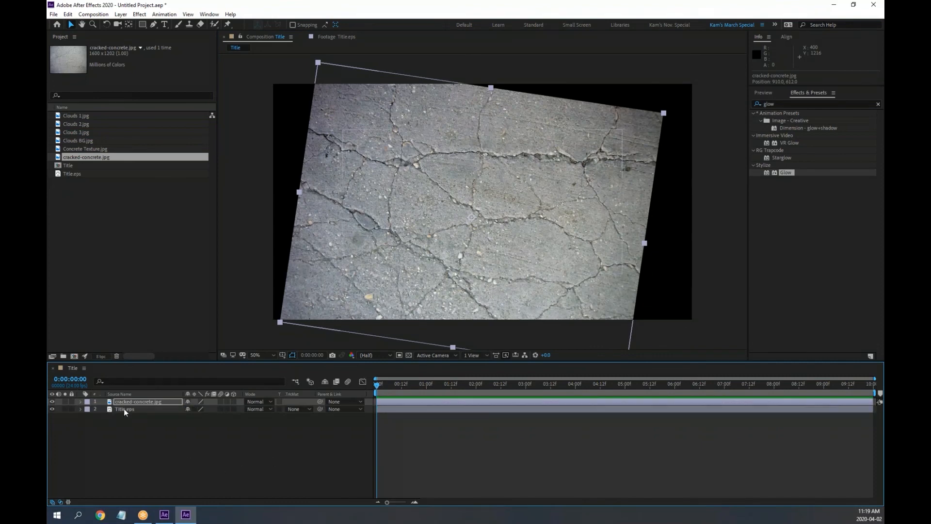
# Step: Move Title.eps above the concrete layer and use it as the concrete's alpha matte
pyautogui.moveTo(124, 409)
pyautogui.mouseDown()
pyautogui.moveTo(134, 407)
pyautogui.moveTo(129, 398)
pyautogui.mouseUp()
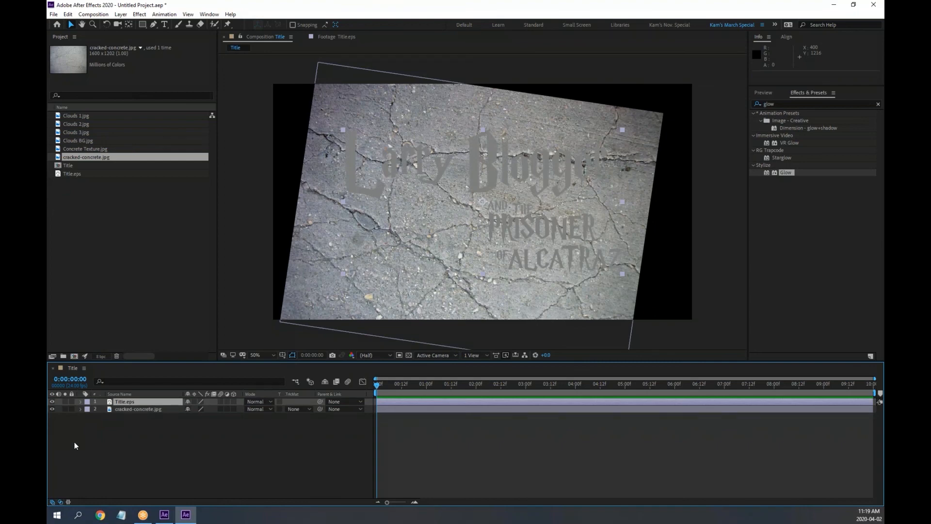
pyautogui.click(307, 408)
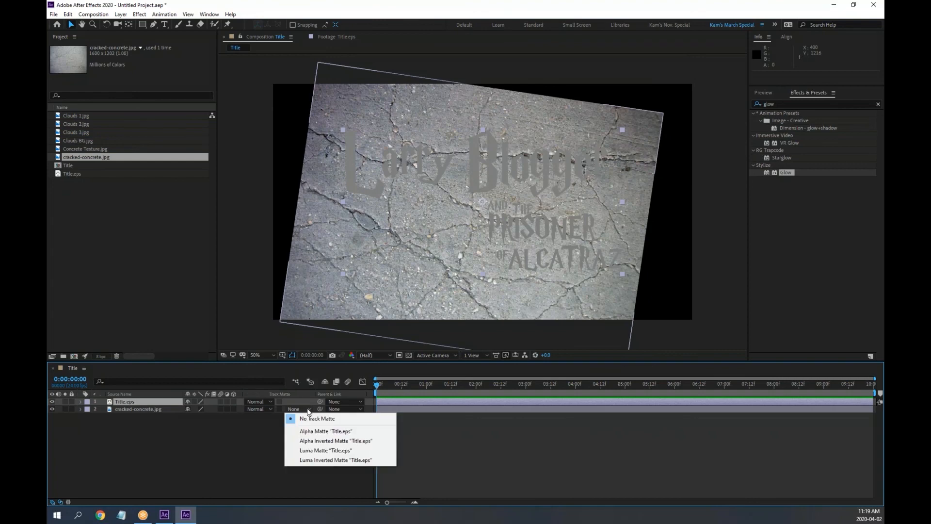
pyautogui.click(336, 432)
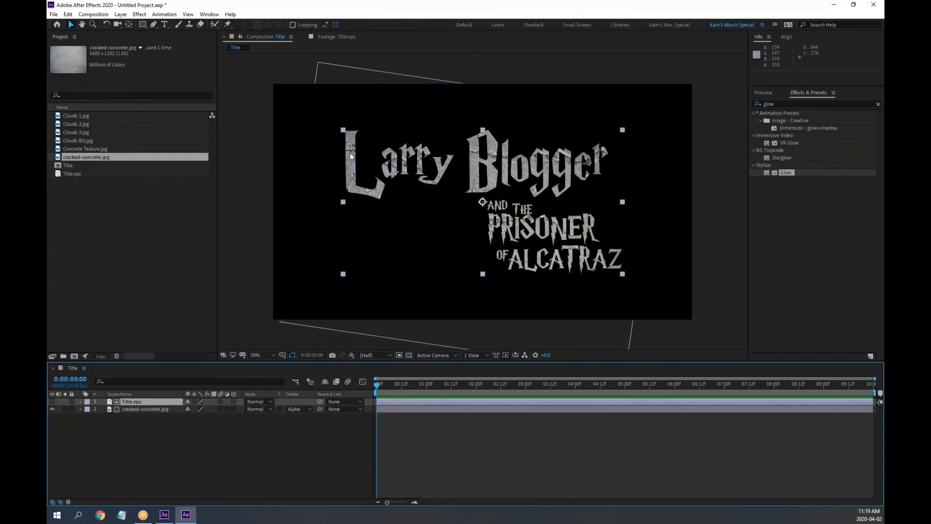
# Step: Inspect the concrete-filled lettering at 100% magnification and compare it with the plain Title.eps artwork
pyautogui.press('.')
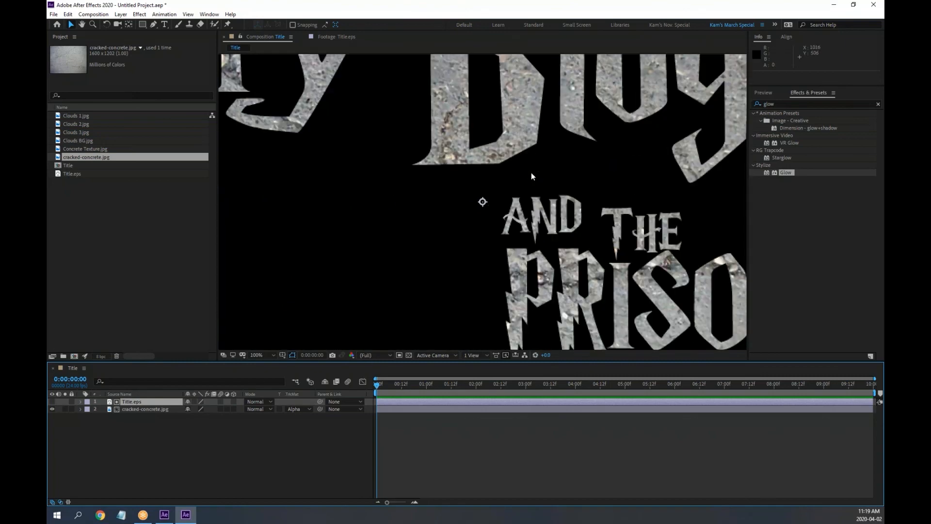
pyautogui.press(',')
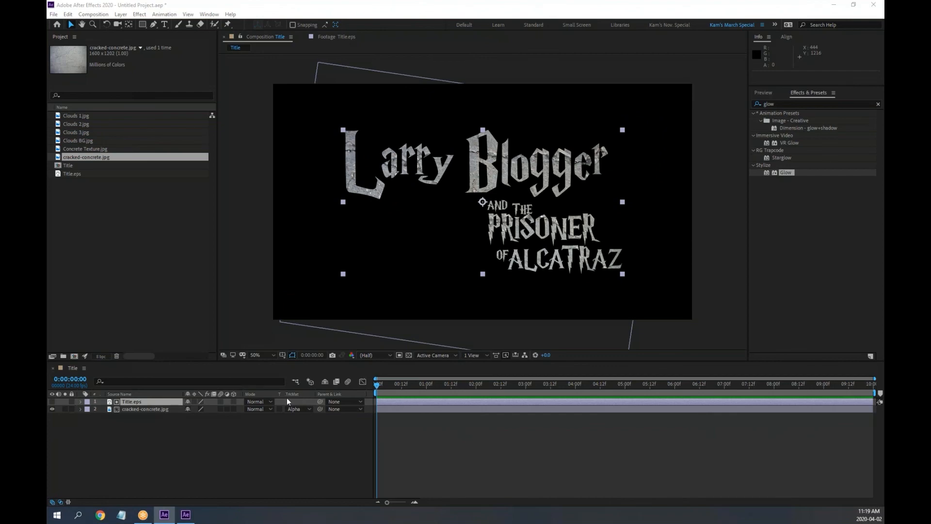
pyautogui.click(52, 401)
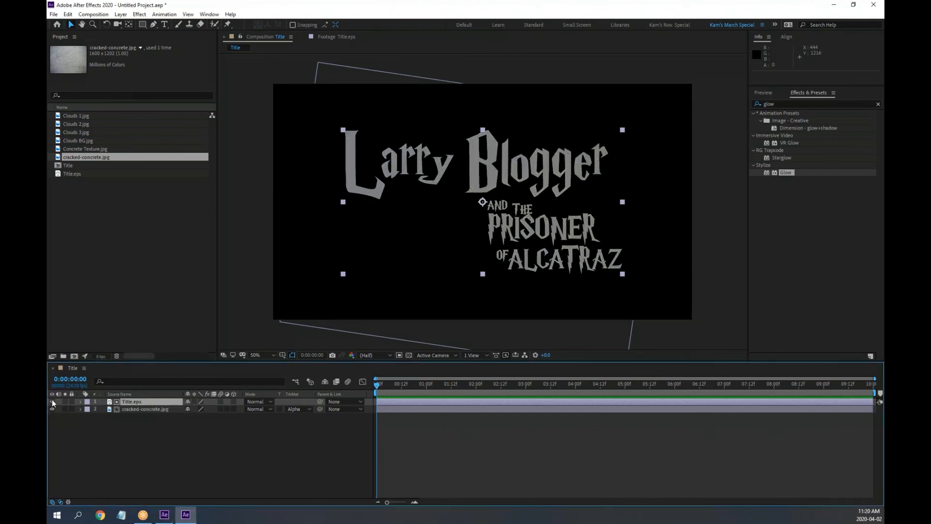
pyautogui.click(52, 401)
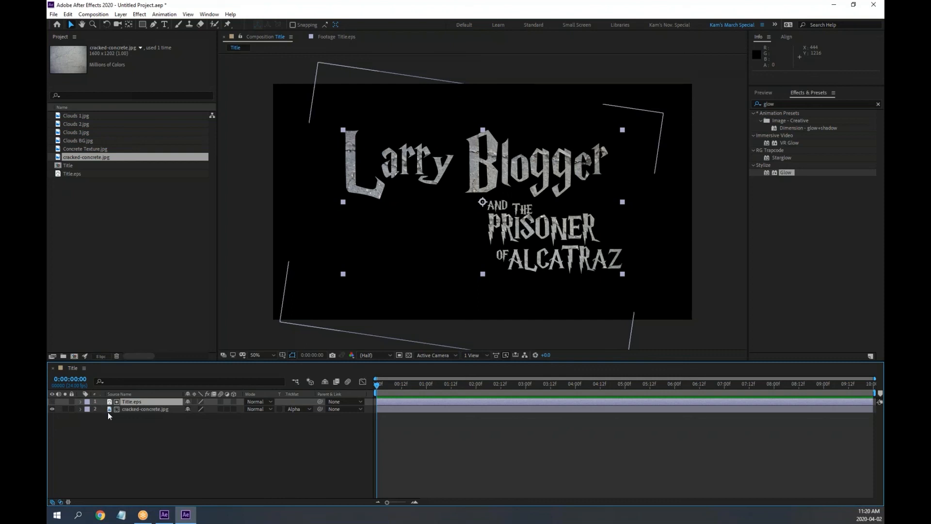
# Step: Try a Bevel and Emboss layer style on the concrete layer with the Chisel Hard technique and a larger size
pyautogui.click(138, 409)
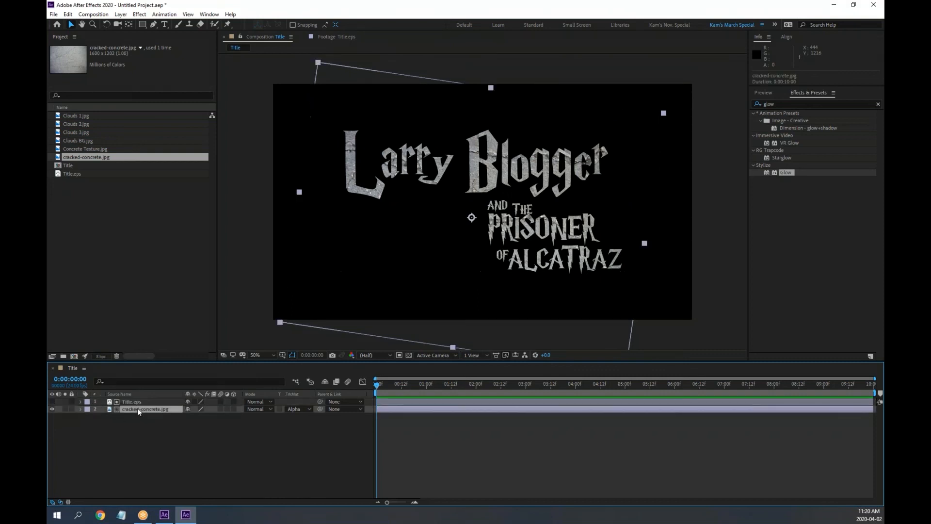
pyautogui.click(121, 14)
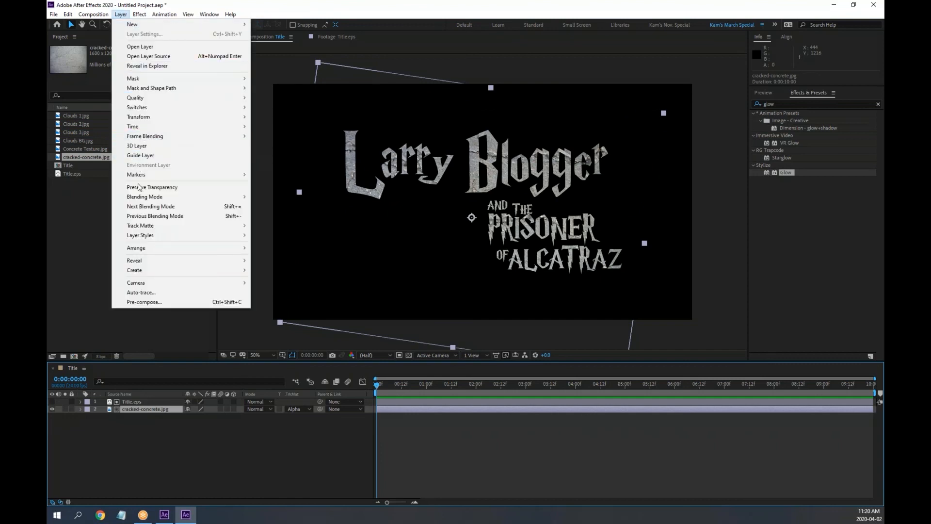
pyautogui.moveTo(142, 239)
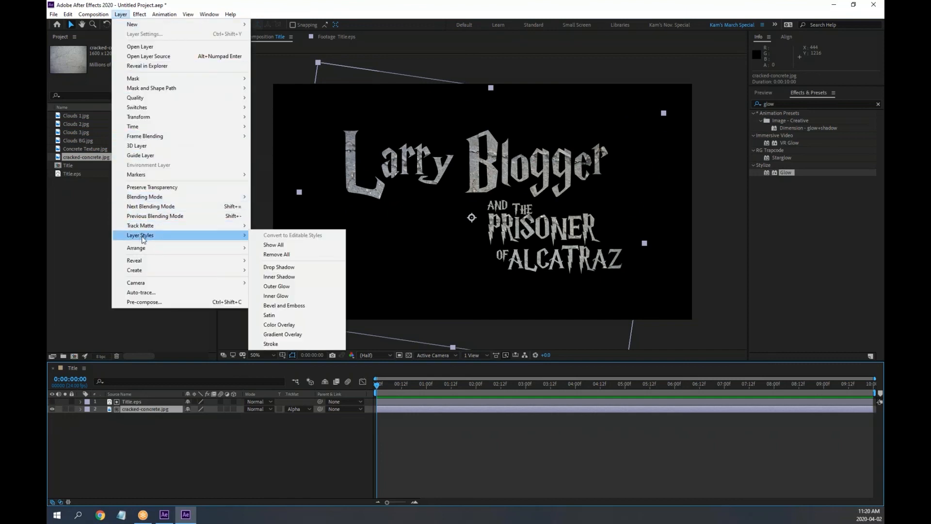
pyautogui.click(299, 306)
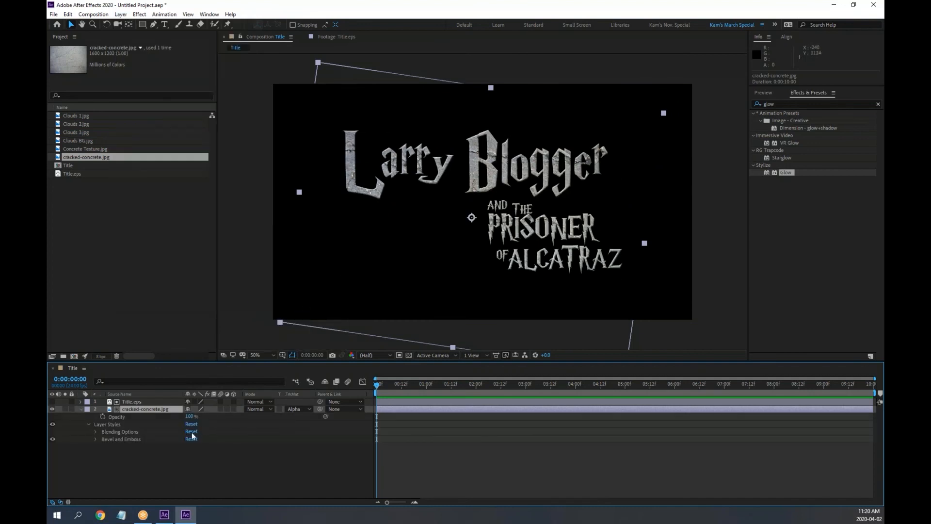
pyautogui.click(95, 439)
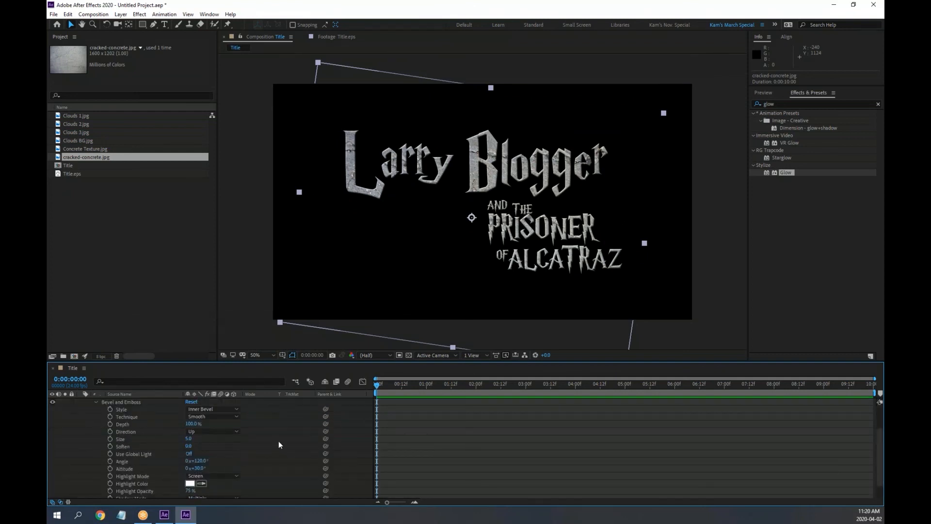
pyautogui.click(216, 416)
pyautogui.click(219, 437)
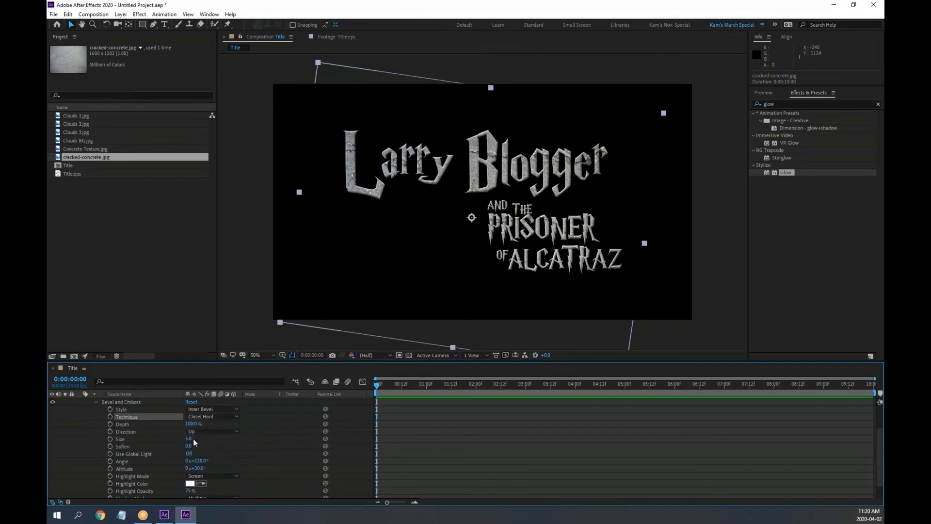
pyautogui.moveTo(193, 438); pyautogui.dragTo(209, 438)
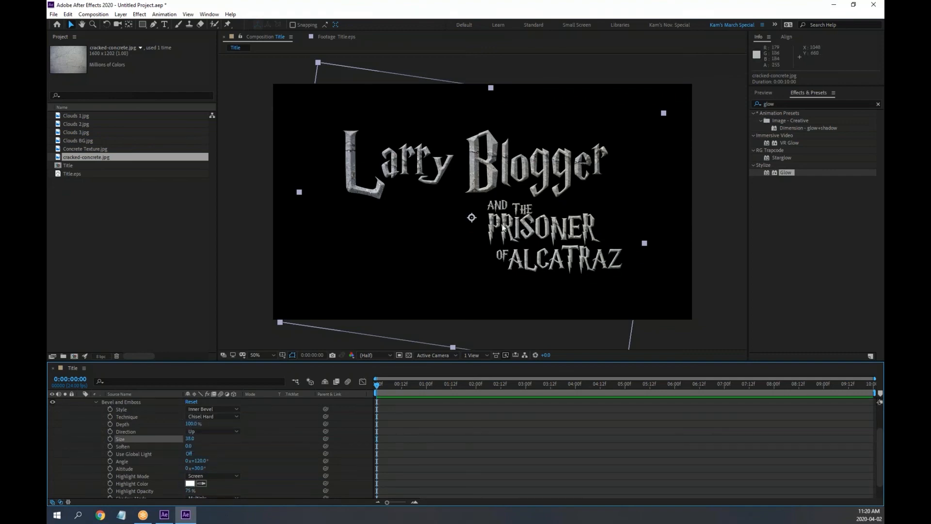
pyautogui.press('.')
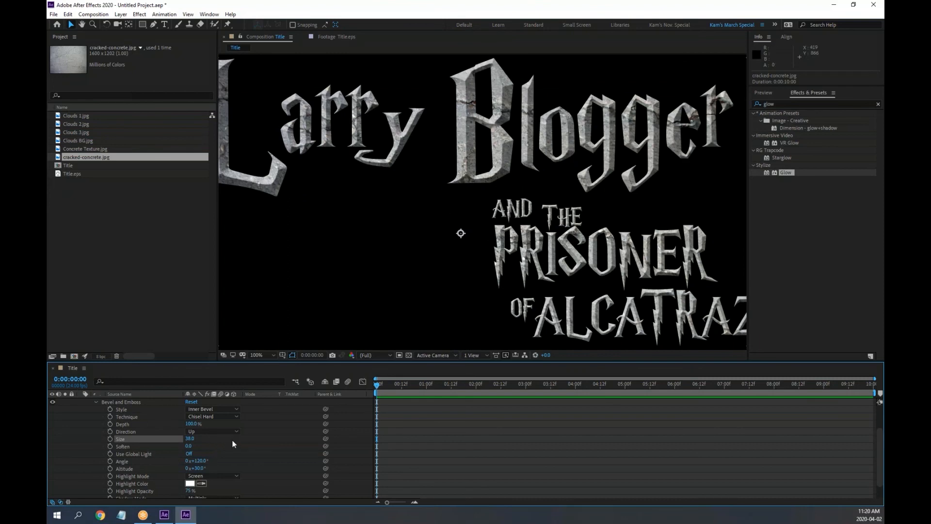
# Step: Delete the Bevel and Emboss style from the concrete layer and collapse the layer's properties
pyautogui.scroll(3, 216, 447)
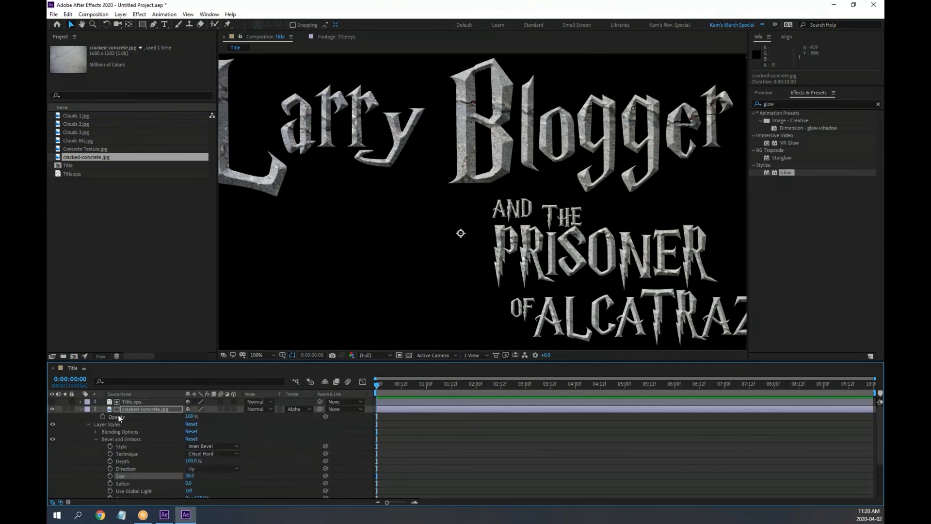
pyautogui.click(124, 438)
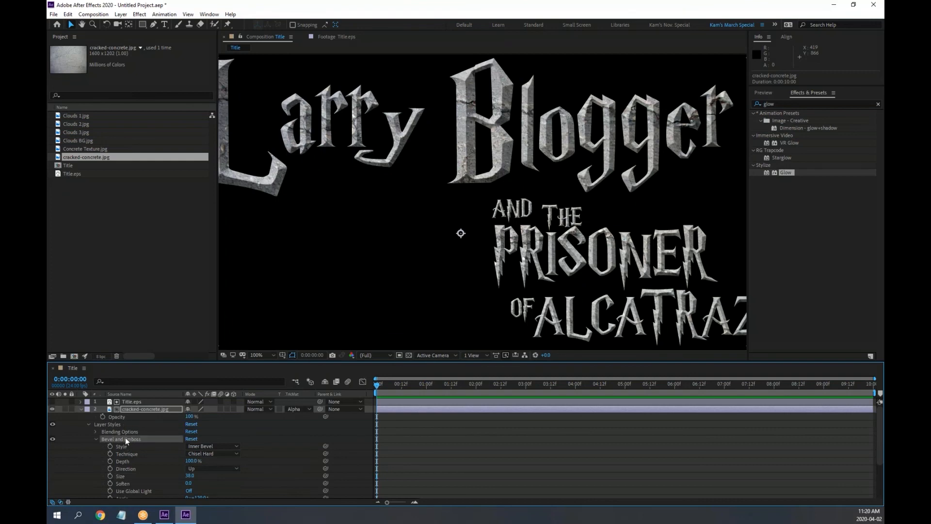
pyautogui.press('Delete')
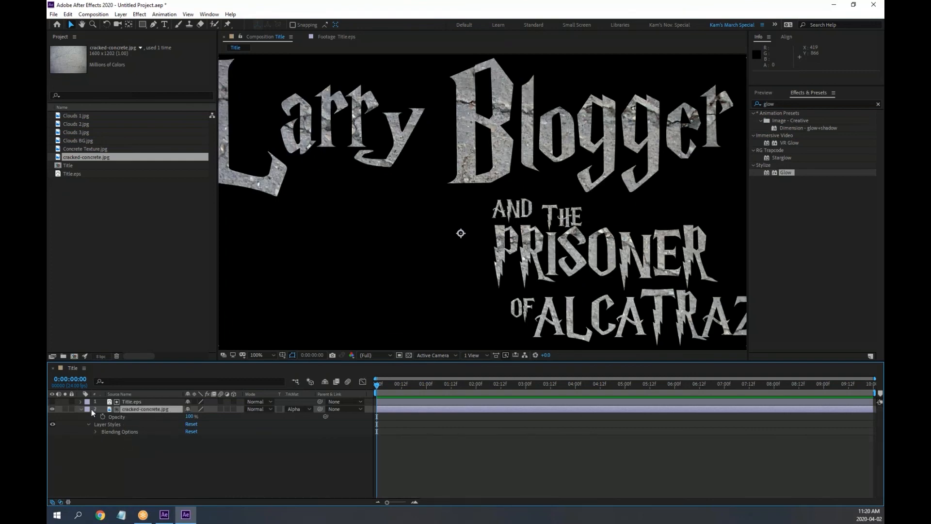
pyautogui.click(80, 409)
pyautogui.click(111, 443)
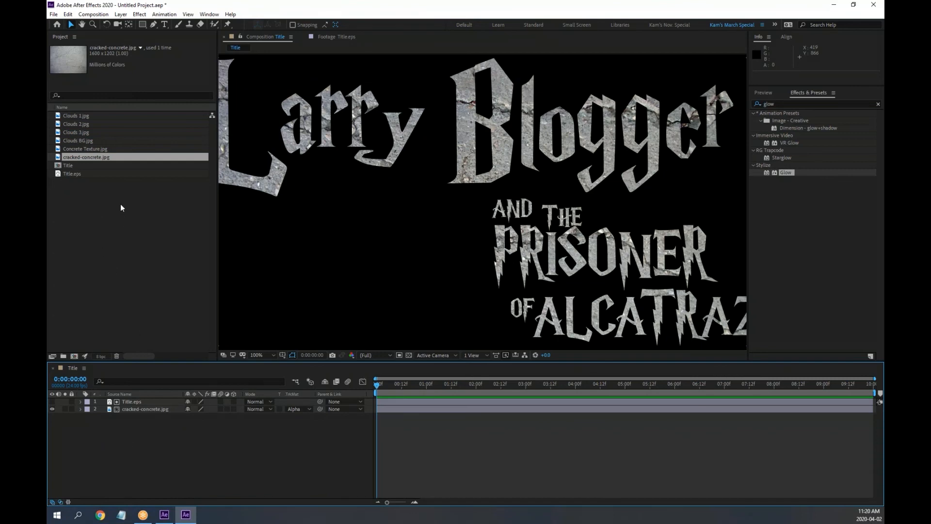
# Step: Add a second copy of Title.eps beneath the concrete layer and hide the concrete layer
pyautogui.moveTo(69, 173); pyautogui.dragTo(111, 468)
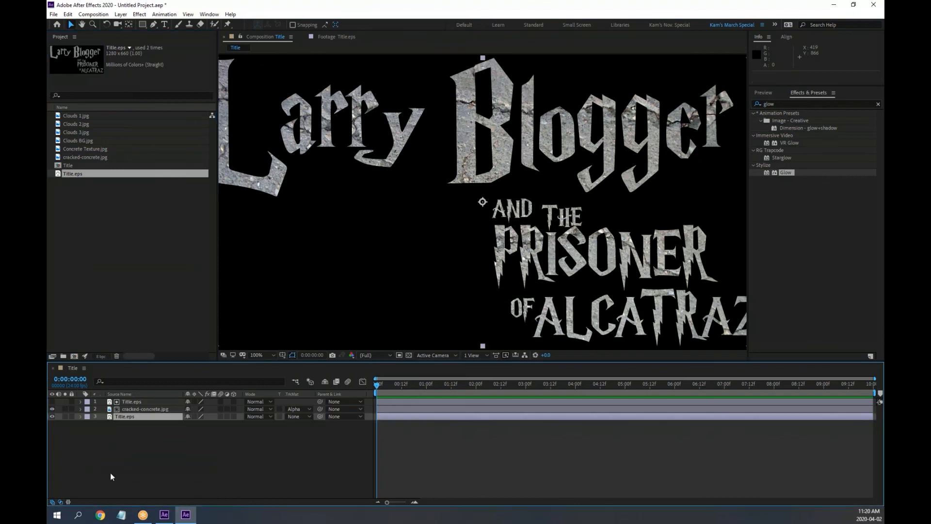
pyautogui.click(51, 409)
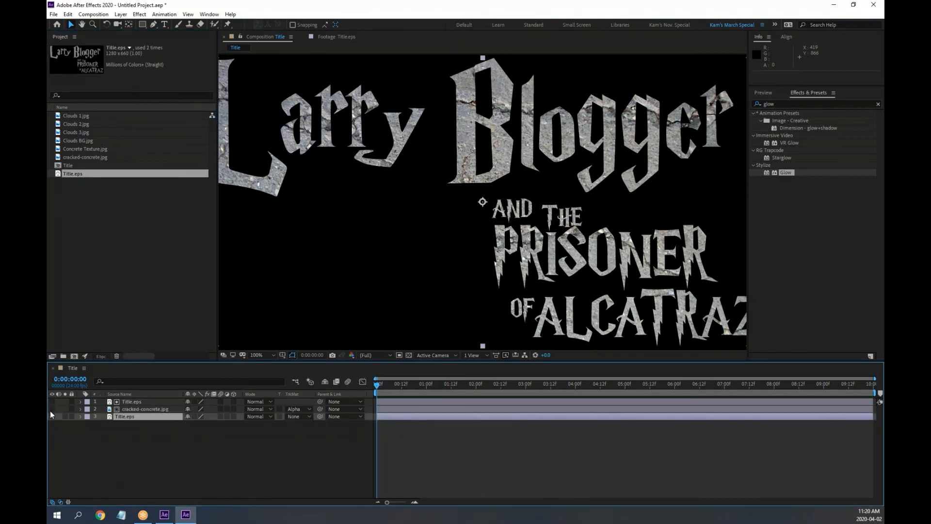
pyautogui.click(52, 409)
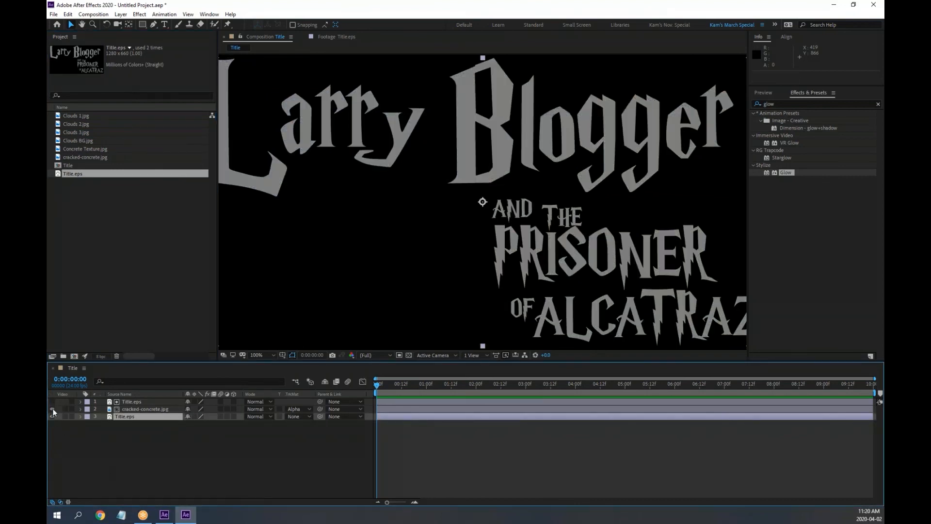
pyautogui.click(51, 409)
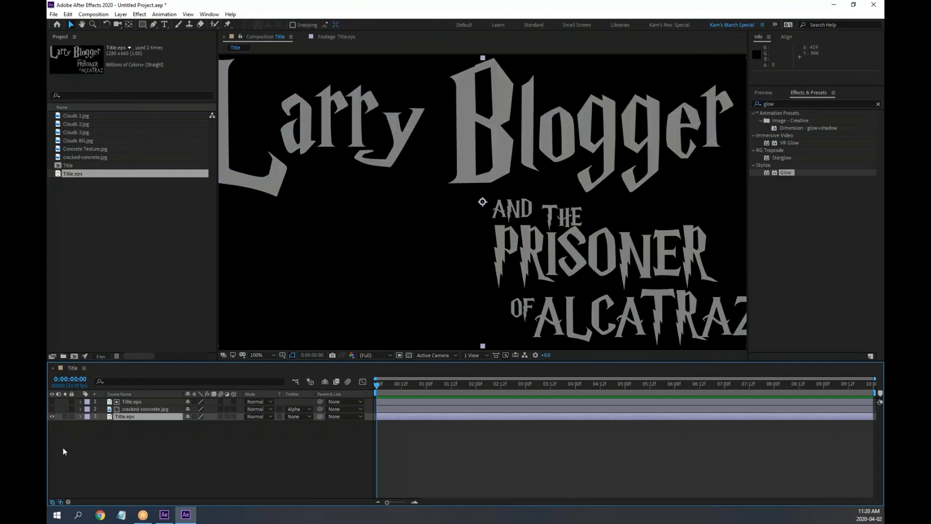
# Step: Apply a Bevel and Emboss layer style with the Chisel Hard technique to the bottommost Title.eps layer
pyautogui.click(125, 417)
pyautogui.click(122, 14)
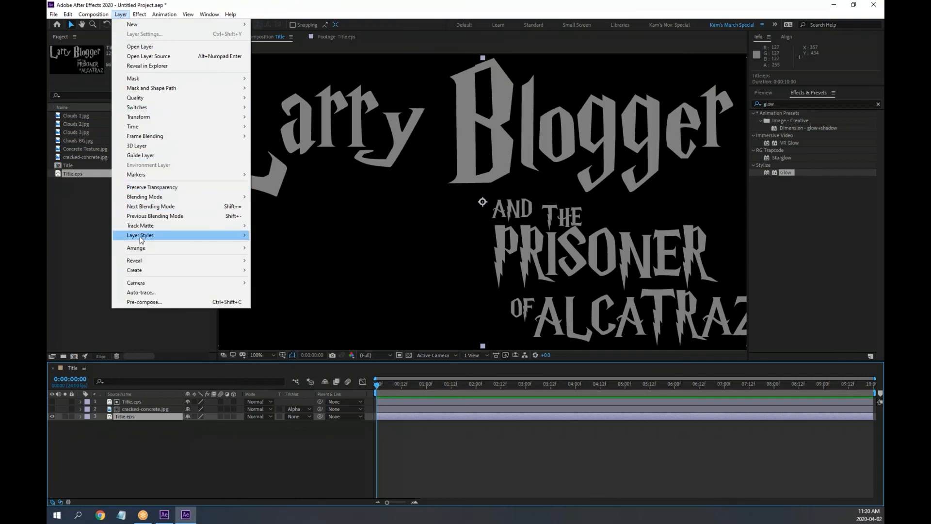
pyautogui.moveTo(140, 239)
pyautogui.click(314, 307)
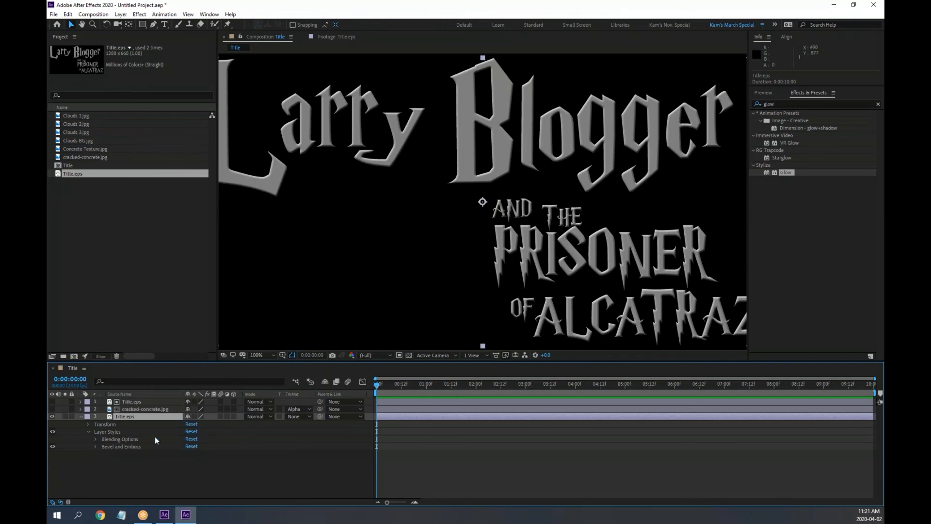
pyautogui.click(95, 447)
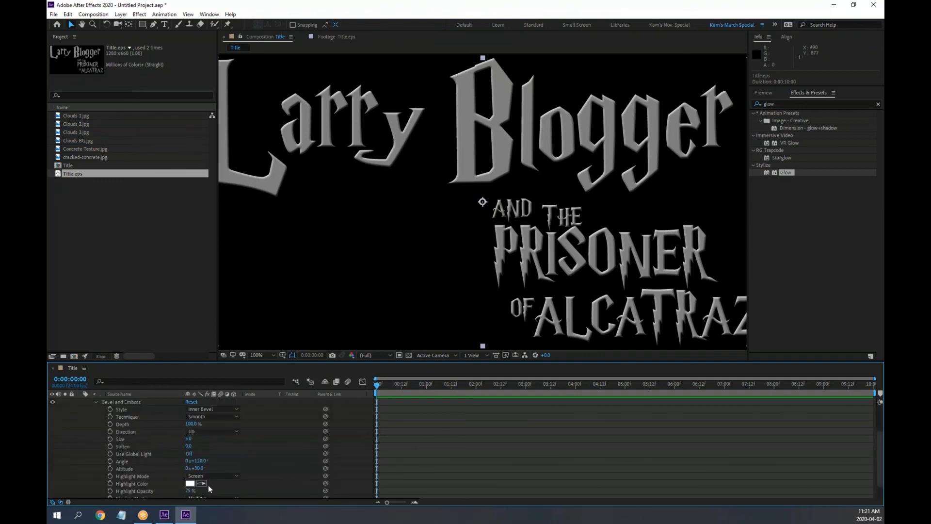
pyautogui.click(216, 417)
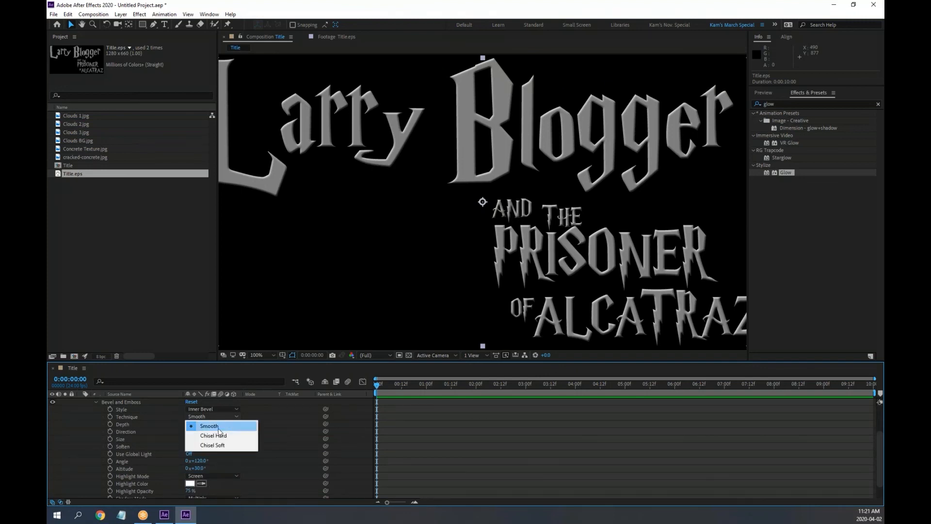
pyautogui.click(220, 434)
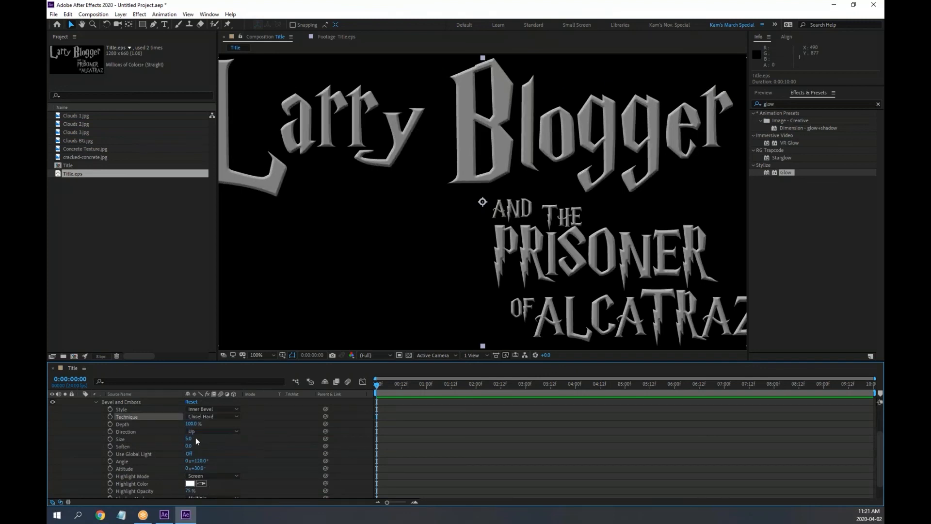
# Step: Set the bevel's size to 33 and depth to 200%, and inspect the edges of the letter B up close
pyautogui.moveTo(196, 438); pyautogui.dragTo(205, 438)
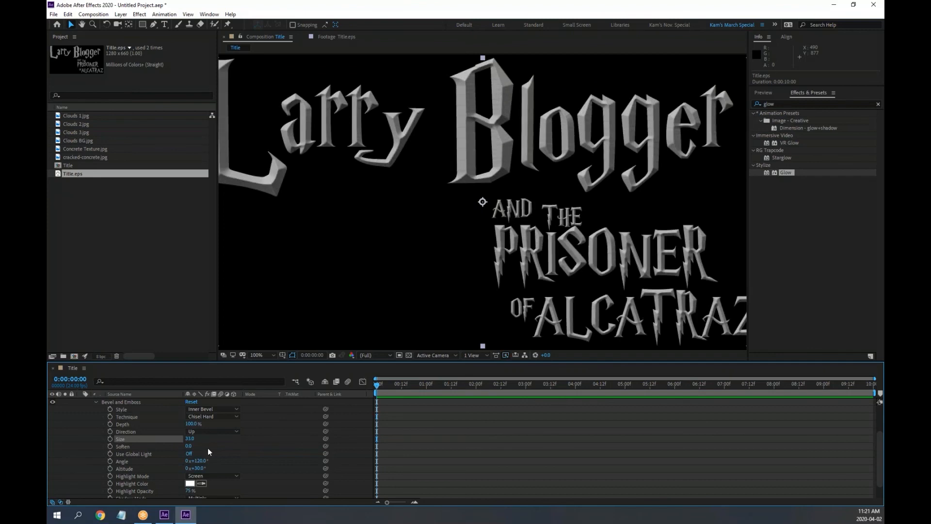
pyautogui.moveTo(192, 424); pyautogui.dragTo(237, 427)
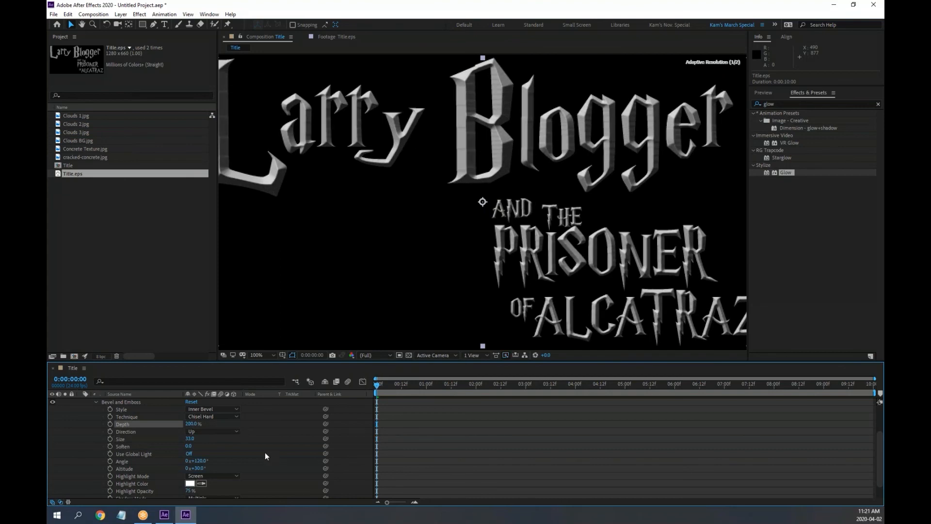
pyautogui.press('.')
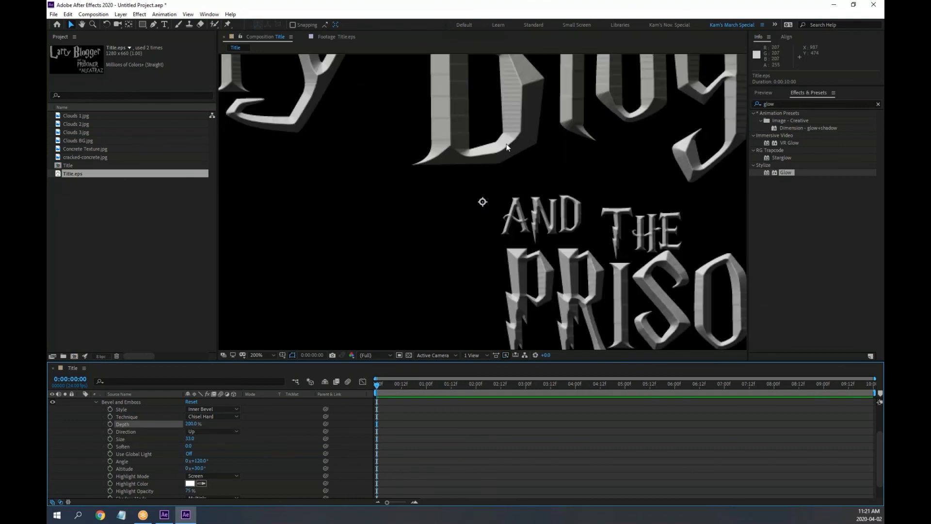
pyautogui.scroll(2, 513, 134)
pyautogui.moveTo(495, 143); pyautogui.dragTo(522, 292)
pyautogui.press('v')
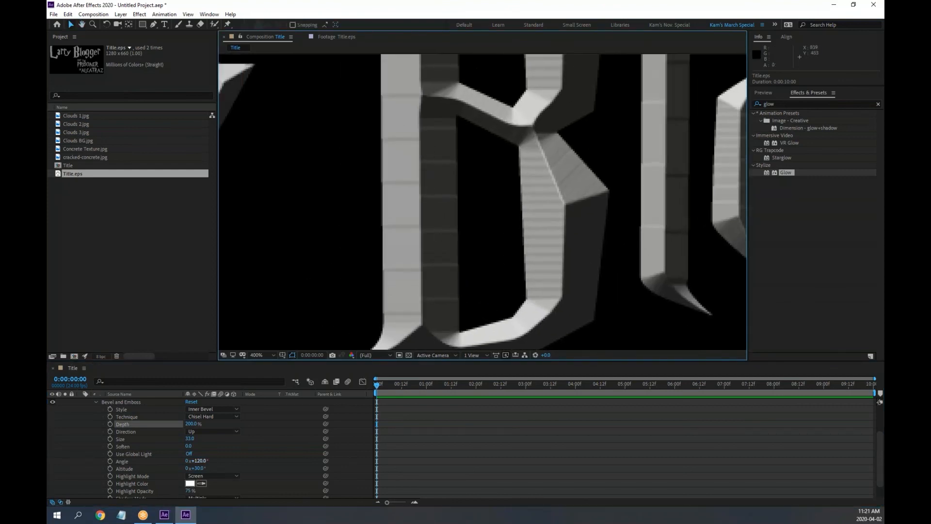
# Step: Try the Smooth and Chisel Soft bevel techniques, and return the technique to Chisel Hard
pyautogui.click(217, 416)
pyautogui.click(220, 423)
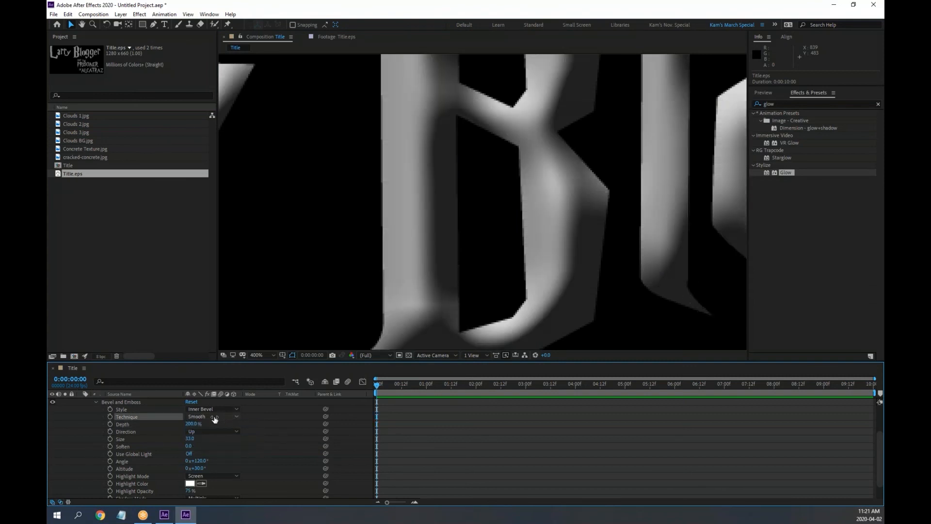
pyautogui.click(217, 417)
pyautogui.click(221, 444)
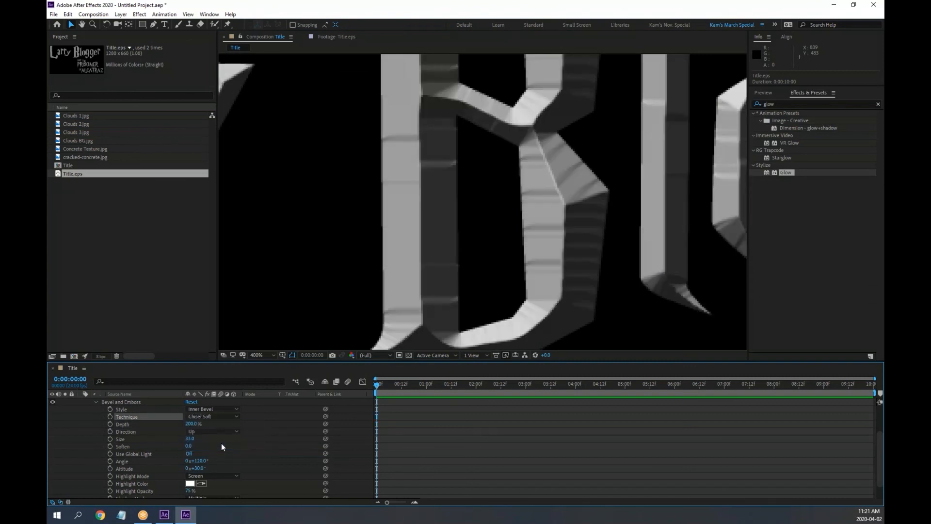
pyautogui.click(214, 417)
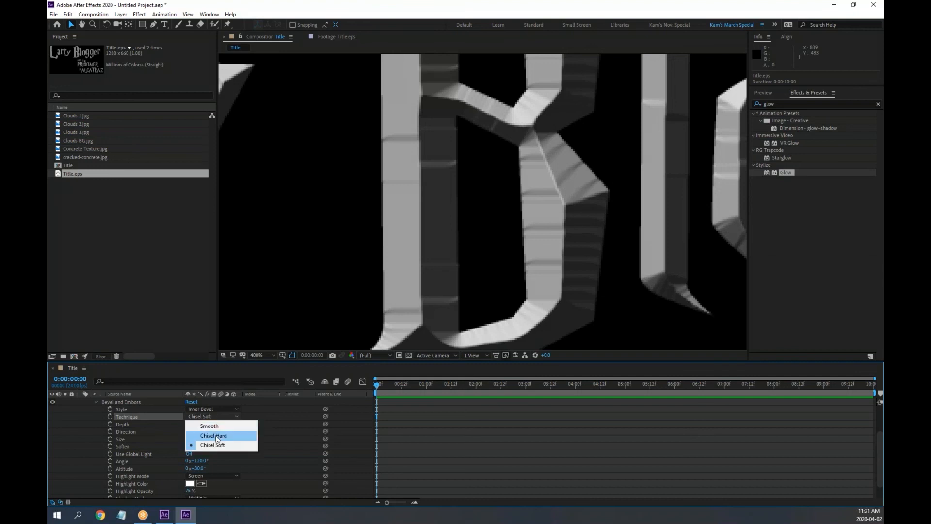
pyautogui.click(217, 434)
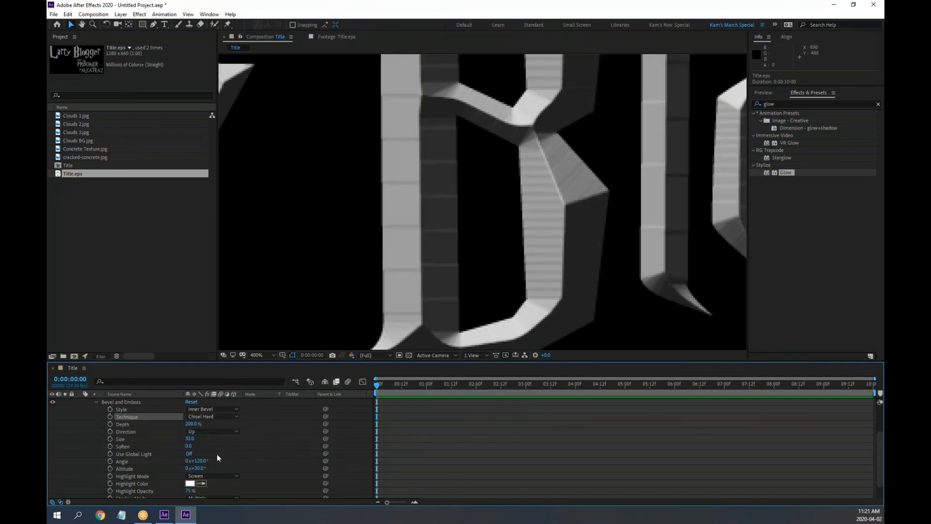
# Step: Raise the bevel's highlight opacity to 99% and its shadow opacity to 100%, and check the lettering
pyautogui.scroll(-2, 245, 459)
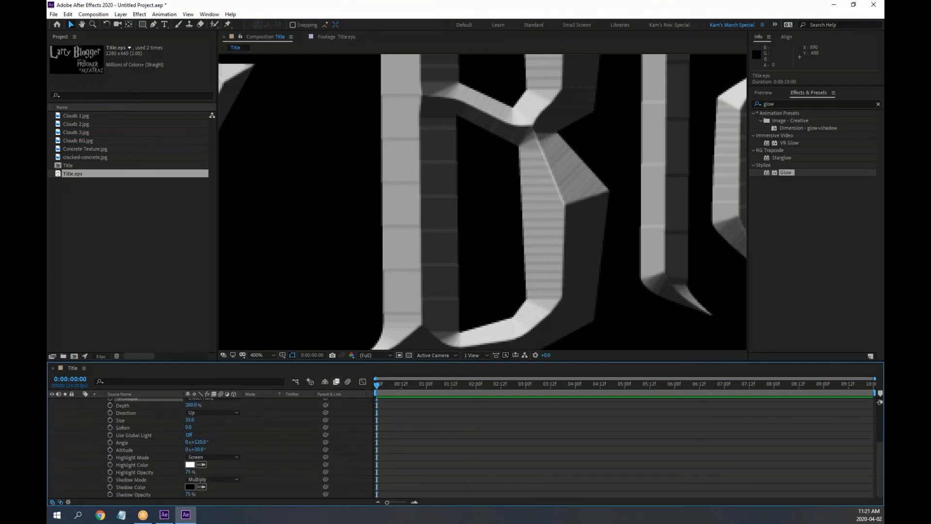
pyautogui.moveTo(190, 474); pyautogui.dragTo(257, 489)
pyautogui.scroll(-2, 497, 269)
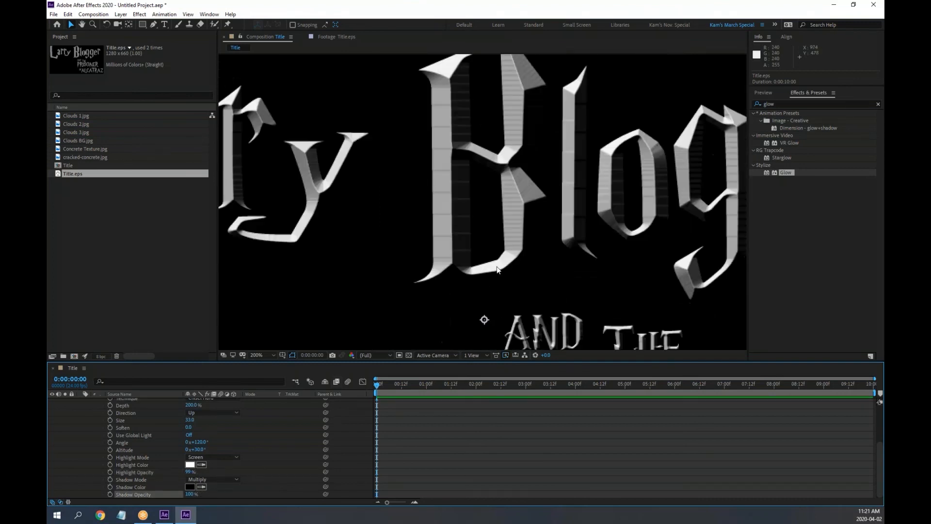
pyautogui.scroll(-1, 497, 269)
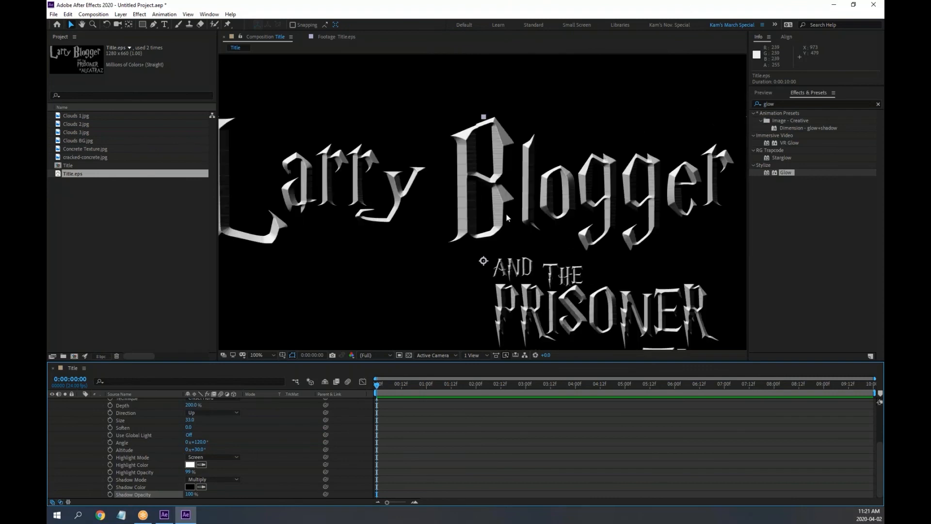
# Step: Collapse the bottom Title.eps layer, show the cracked-concrete.jpg layer again and set its blending mode to Overlay
pyautogui.scroll(3, 278, 447)
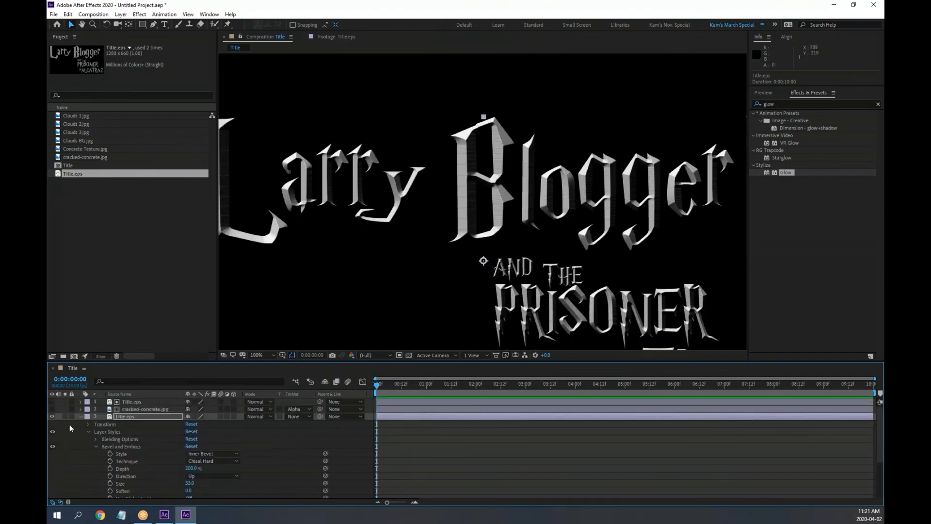
pyautogui.click(78, 416)
pyautogui.click(52, 409)
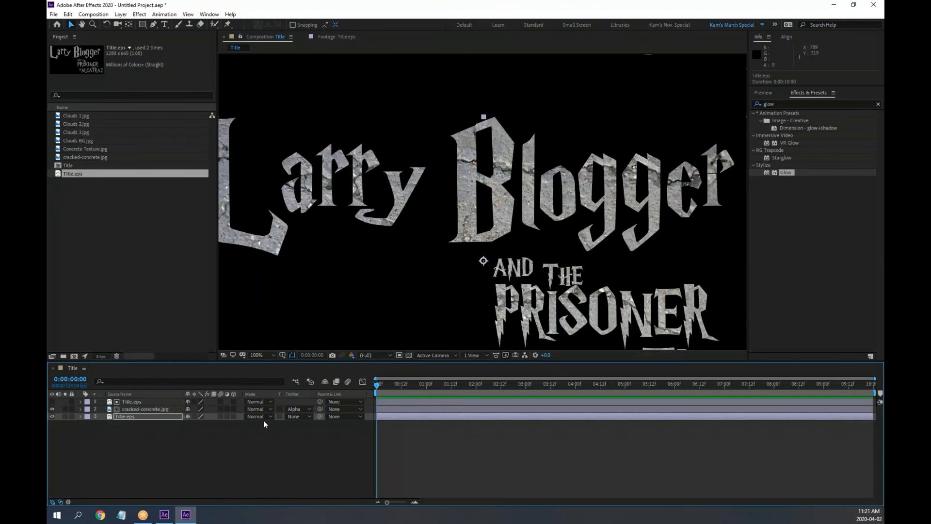
pyautogui.click(270, 409)
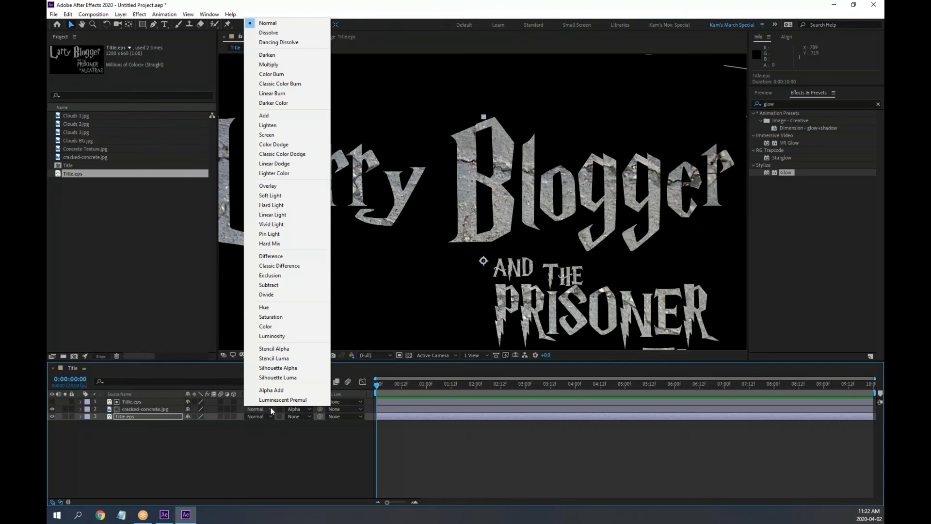
pyautogui.click(275, 186)
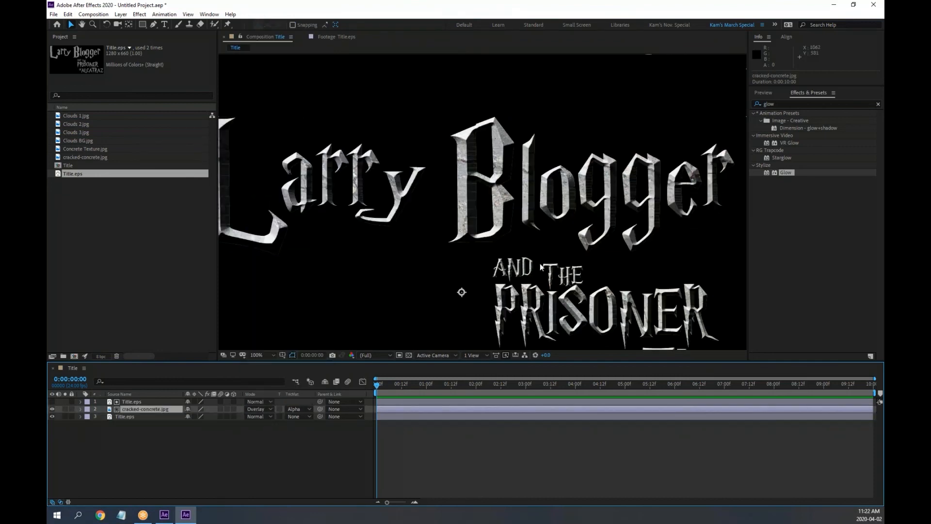
pyautogui.press('.')
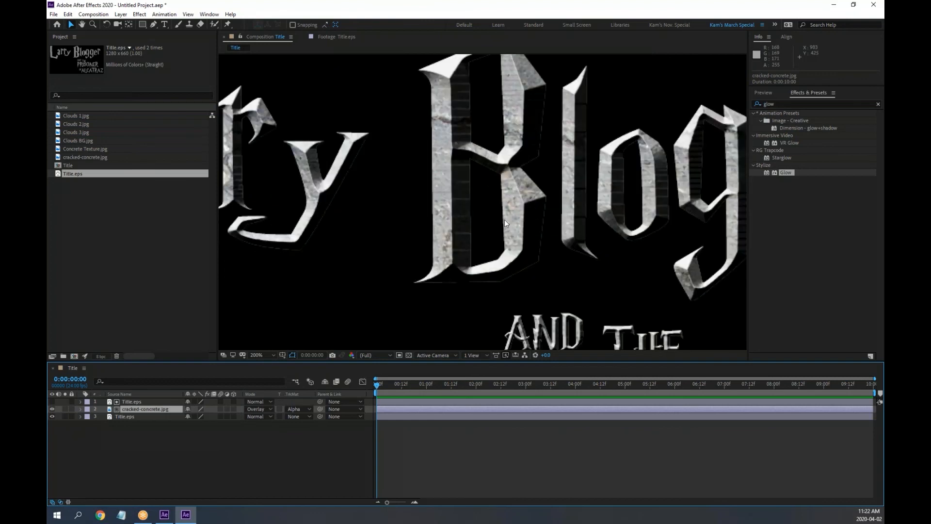
pyautogui.press(',')
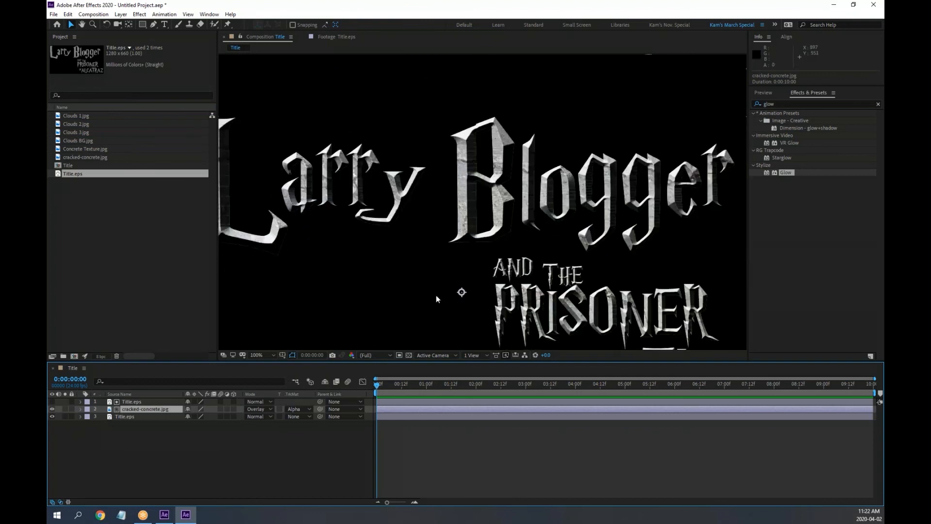
# Step: Set the Bevel and Emboss depth of the bottom Title.eps layer to 313%
pyautogui.click(81, 417)
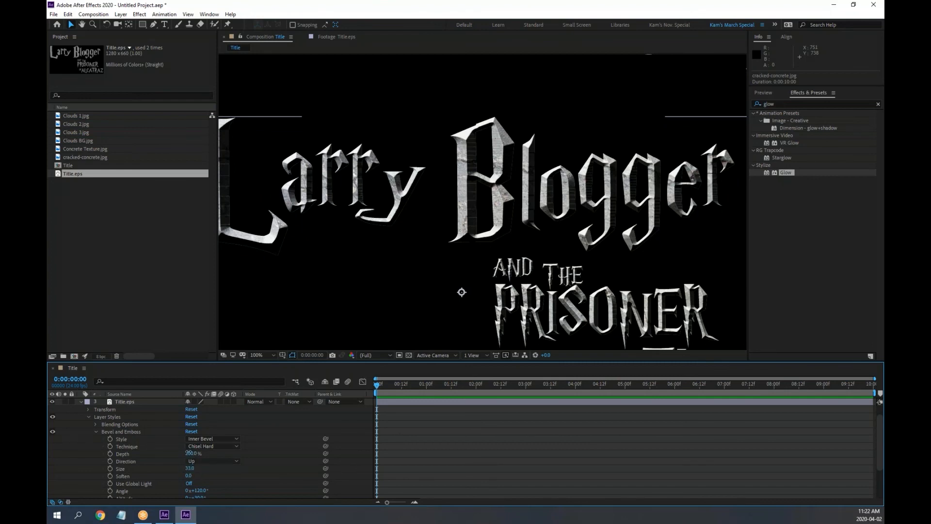
pyautogui.moveTo(192, 453); pyautogui.dragTo(247, 454)
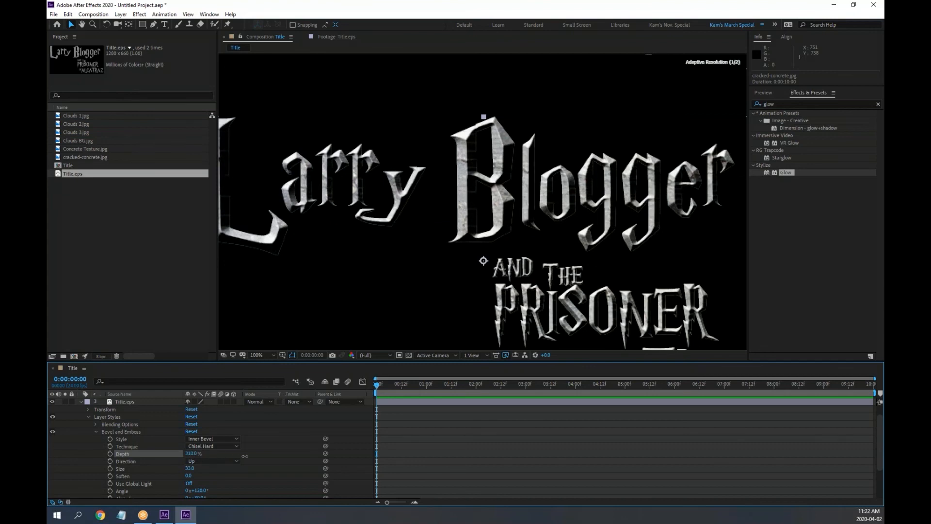
# Step: Set the bevel's highlight opacity and shadow opacity both to 75%, and collapse the layer's properties
pyautogui.scroll(-2, 248, 456)
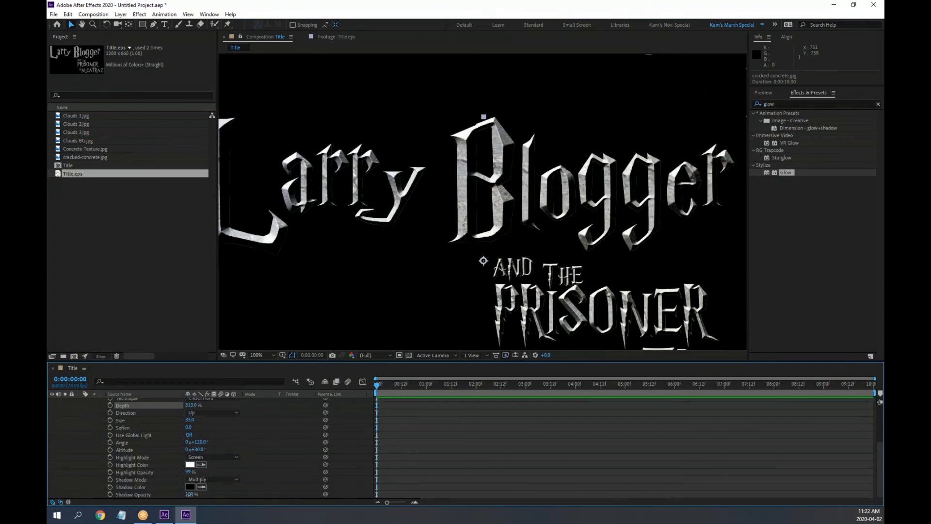
pyautogui.moveTo(191, 494)
pyautogui.mouseDown()
pyautogui.moveTo(173, 494)
pyautogui.moveTo(212, 475)
pyautogui.mouseUp()
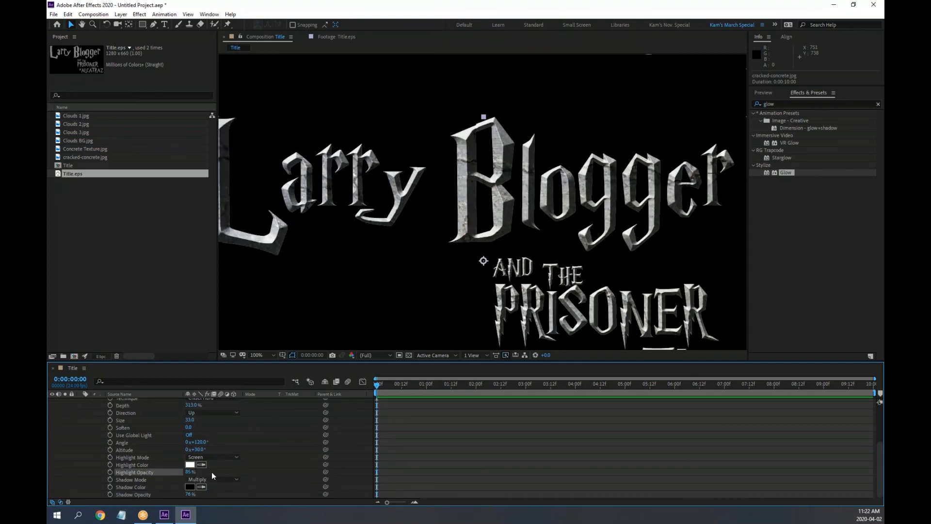
pyautogui.click(190, 472)
pyautogui.write('75')
pyautogui.press('Tab')
pyautogui.write('75')
pyautogui.press('Tab')
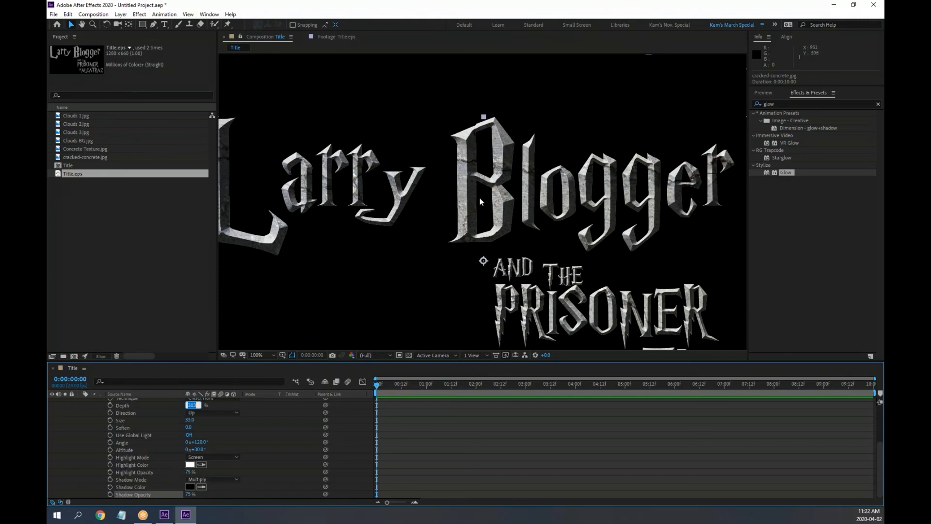
pyautogui.scroll(1, 479, 199)
pyautogui.scroll(-1, 479, 203)
pyautogui.click(290, 438)
pyautogui.scroll(3, 291, 438)
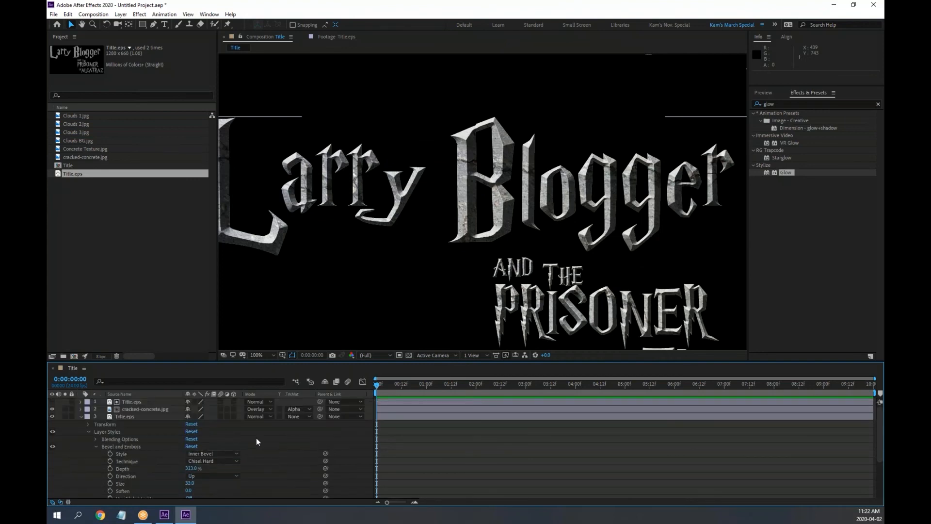
pyautogui.click(80, 417)
# Step: Examine the whole textured title at 50% magnification, switching the transparency grid on and off again
pyautogui.scroll(-2, 551, 228)
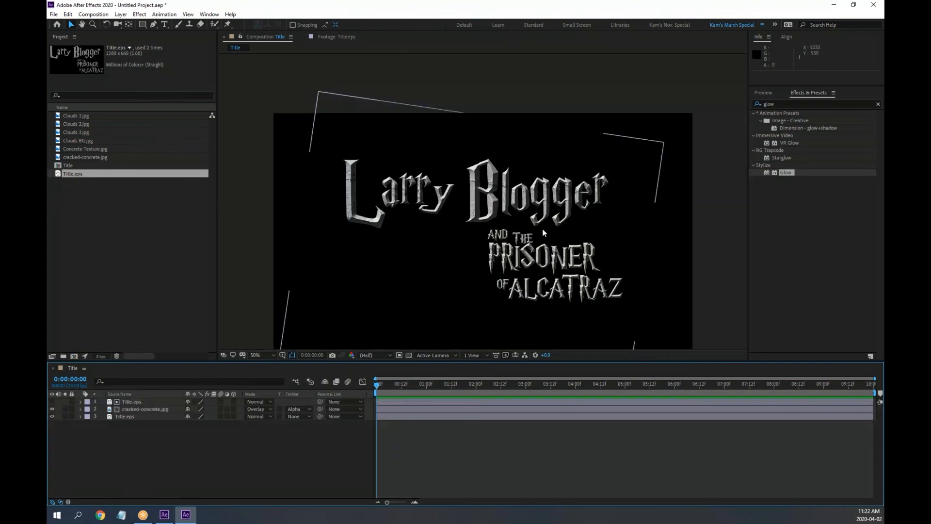
pyautogui.scroll(-1, 536, 286)
pyautogui.scroll(1, 536, 284)
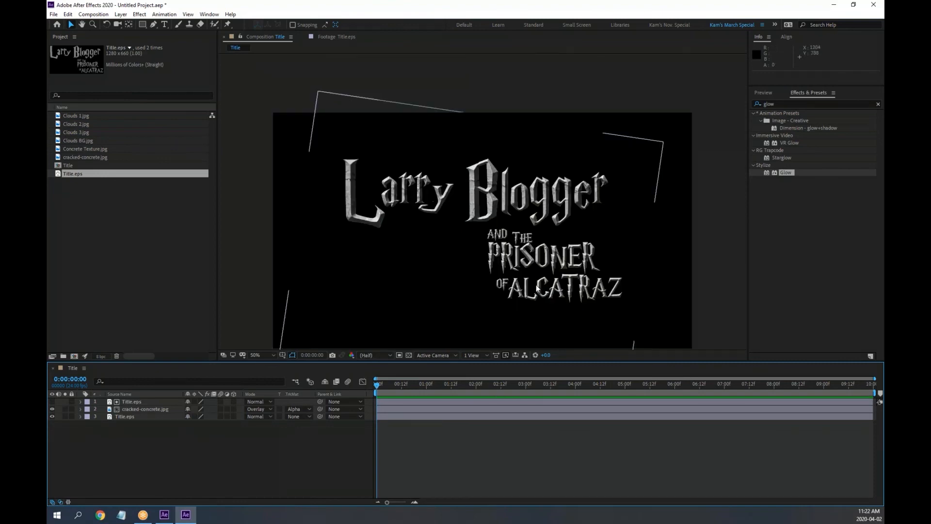
pyautogui.scroll(1, 478, 307)
pyautogui.scroll(-1, 479, 307)
pyautogui.click(408, 355)
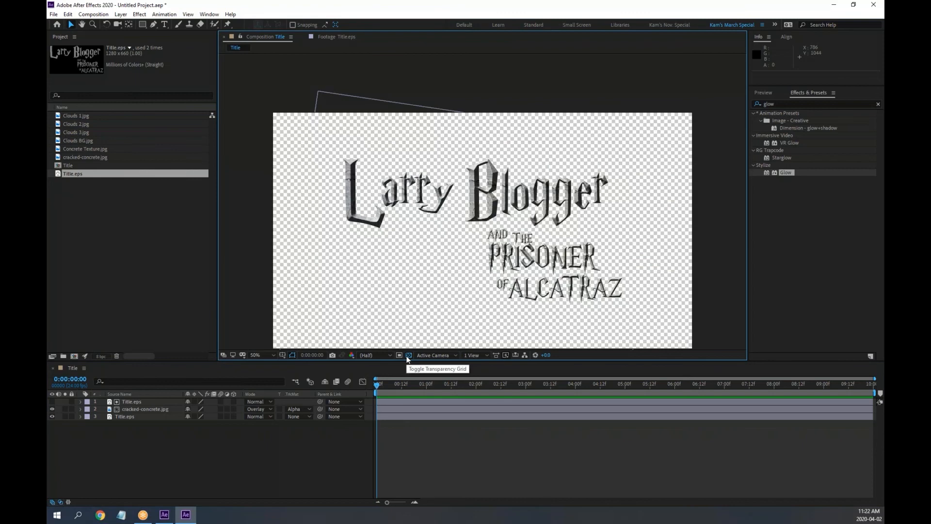
pyautogui.click(408, 355)
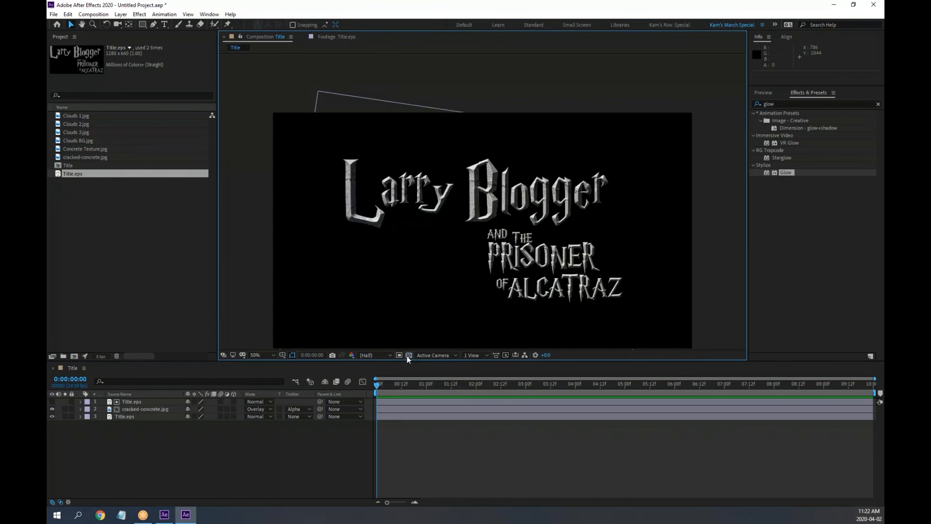
# Step: Hide the cracked-concrete.jpg layer and add Concrete Texture.jpg to the Title composition directly below the top Title.eps layer
pyautogui.click(151, 409)
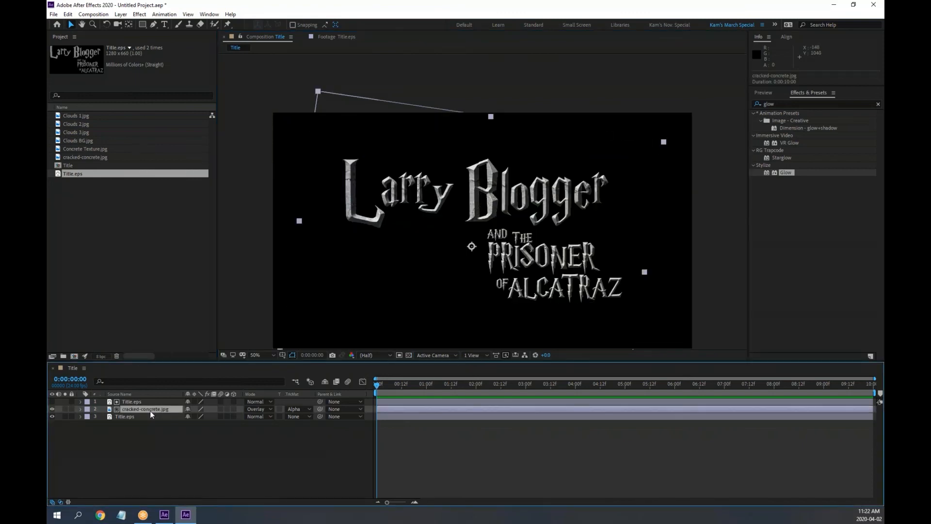
pyautogui.click(52, 409)
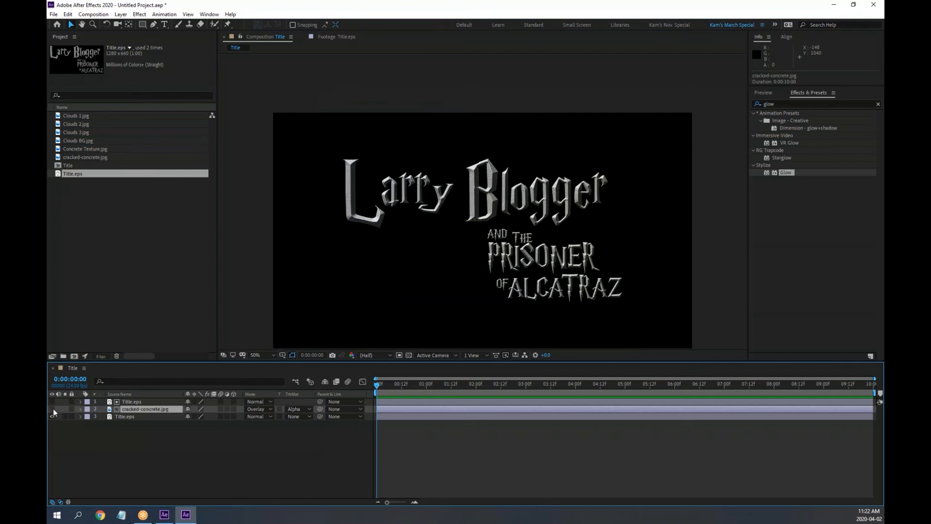
pyautogui.click(85, 150)
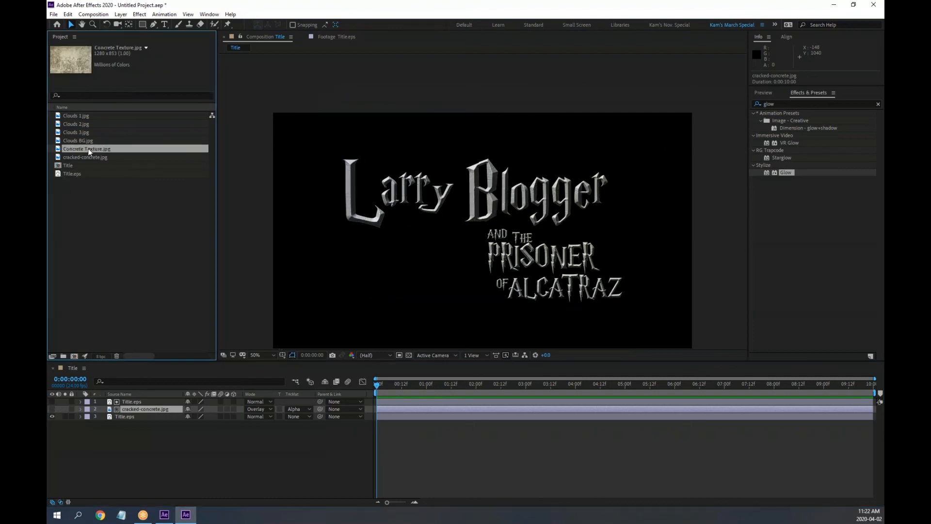
pyautogui.moveTo(89, 152); pyautogui.dragTo(135, 405)
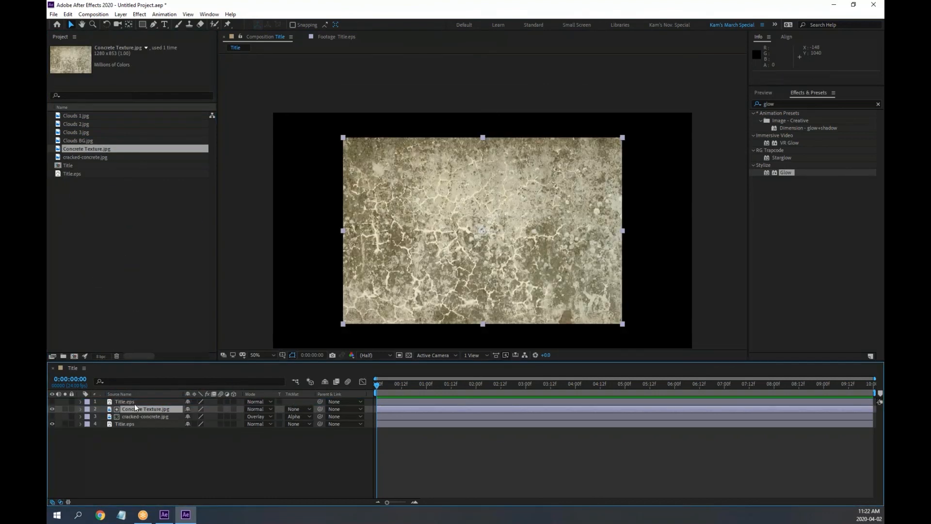
# Step: Give the Concrete Texture.jpg layer an Alpha track matte and set its blending mode to Overlay
pyautogui.click(306, 408)
pyautogui.click(316, 431)
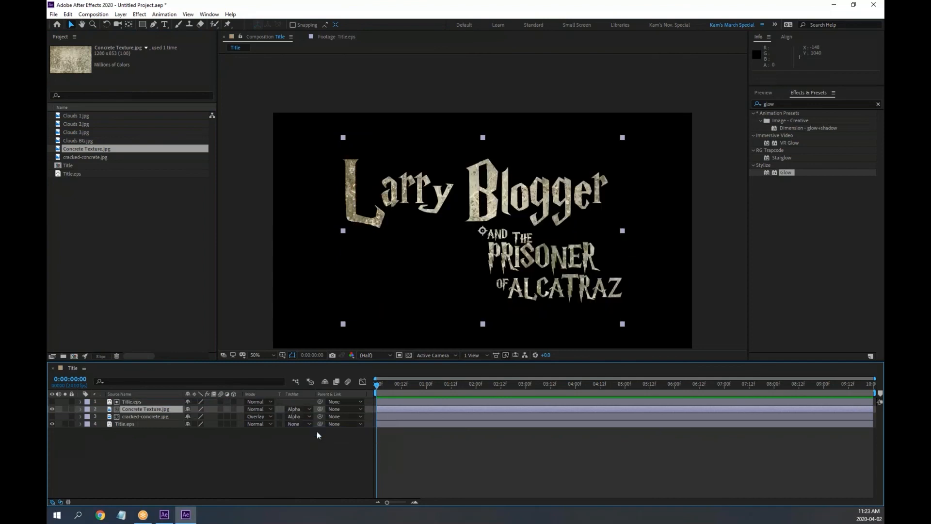
pyautogui.click(270, 408)
pyautogui.click(281, 188)
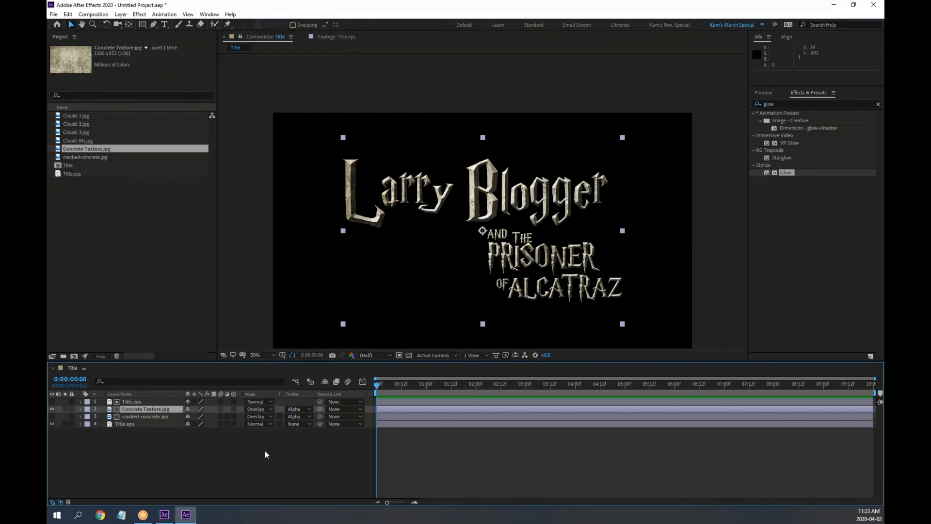
# Step: Compare the textures up close by showing cracked-concrete.jpg directly under the matte, and restore the layer order with only Concrete Texture.jpg shown
pyautogui.scroll(3, 463, 228)
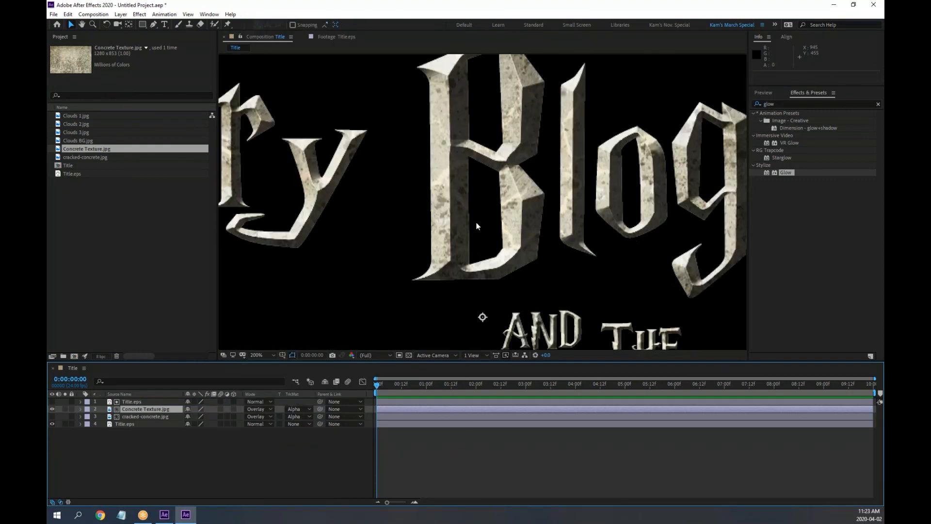
pyautogui.scroll(1, 465, 222)
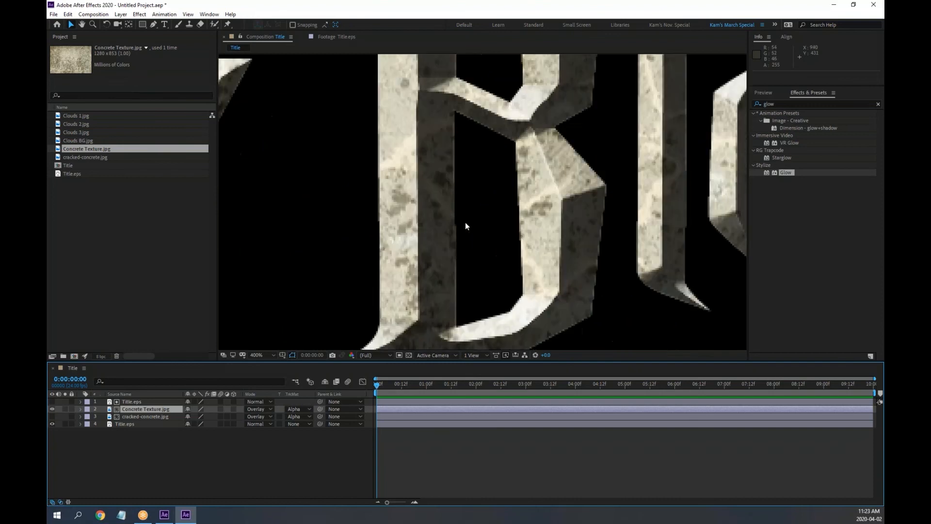
pyautogui.scroll(-1, 451, 223)
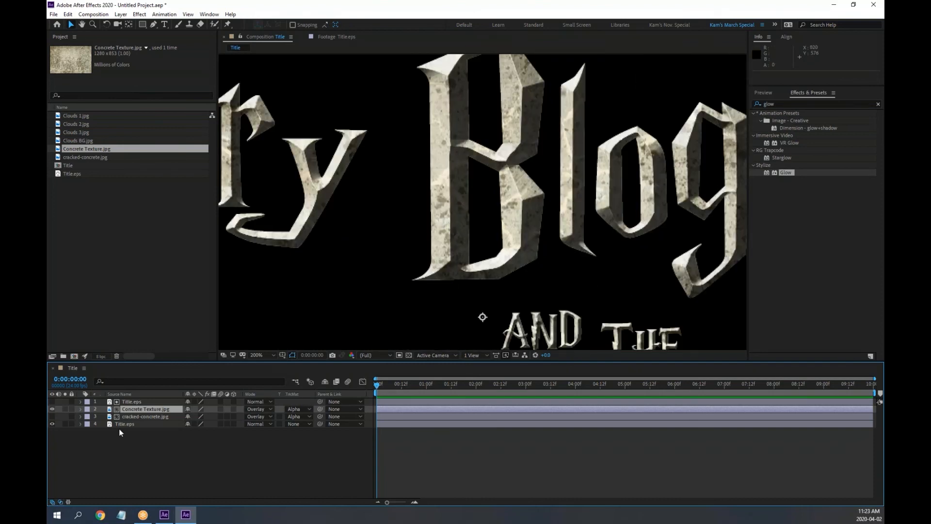
pyautogui.click(52, 408)
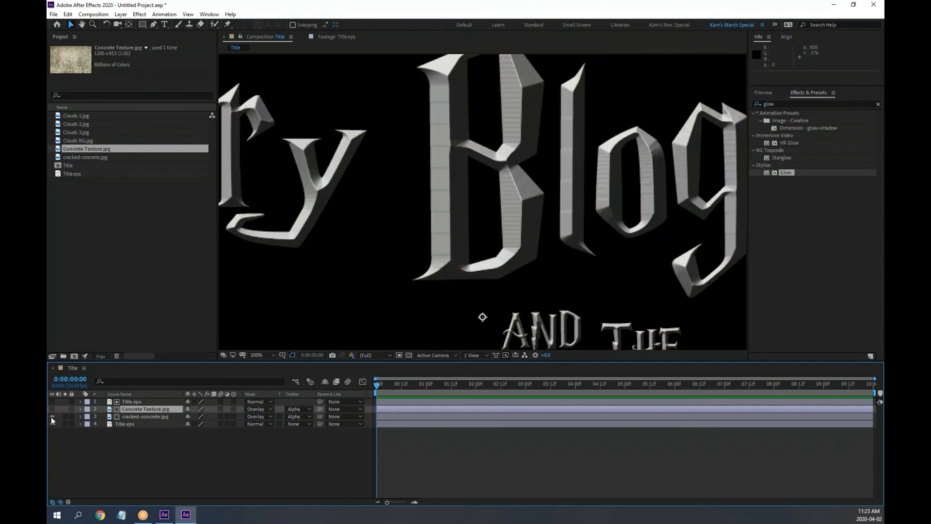
pyautogui.click(51, 417)
pyautogui.moveTo(135, 416); pyautogui.dragTo(137, 406)
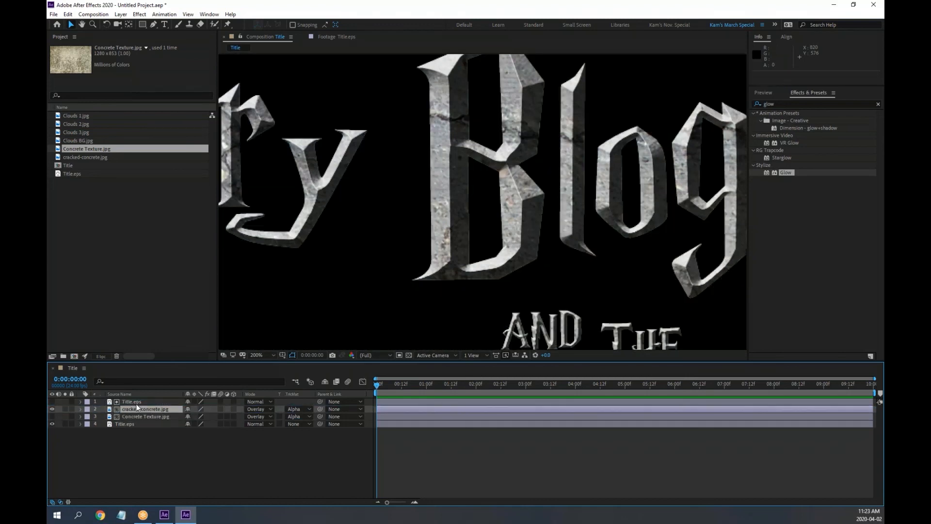
pyautogui.moveTo(120, 411); pyautogui.dragTo(122, 420)
pyautogui.click(52, 409)
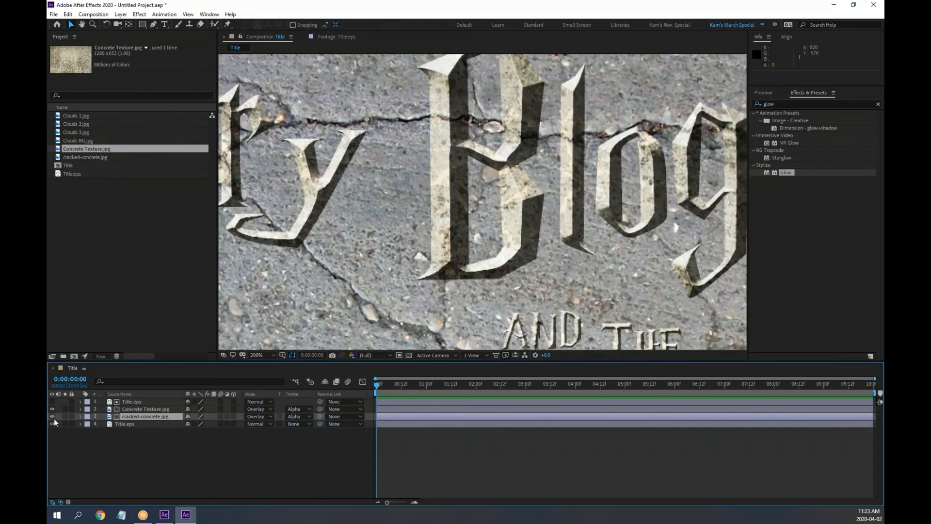
pyautogui.click(52, 416)
# Step: Examine the Concrete Texture.jpg overlay on the title lettering at several magnifications
pyautogui.scroll(-1, 551, 301)
pyautogui.scroll(-1, 551, 301)
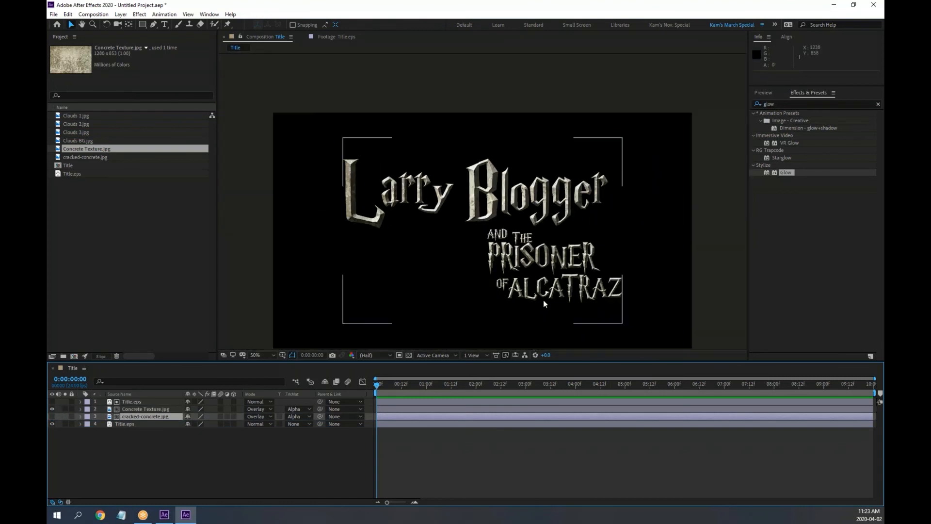
pyautogui.scroll(3, 544, 300)
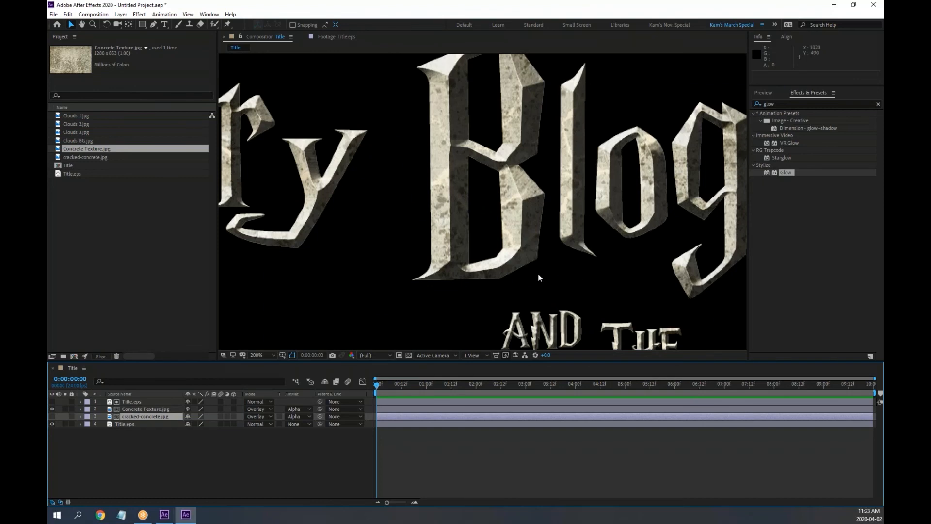
pyautogui.scroll(2, 514, 252)
pyautogui.scroll(-2, 527, 242)
pyautogui.scroll(-1, 528, 242)
pyautogui.scroll(-1, 525, 236)
pyautogui.scroll(1, 526, 239)
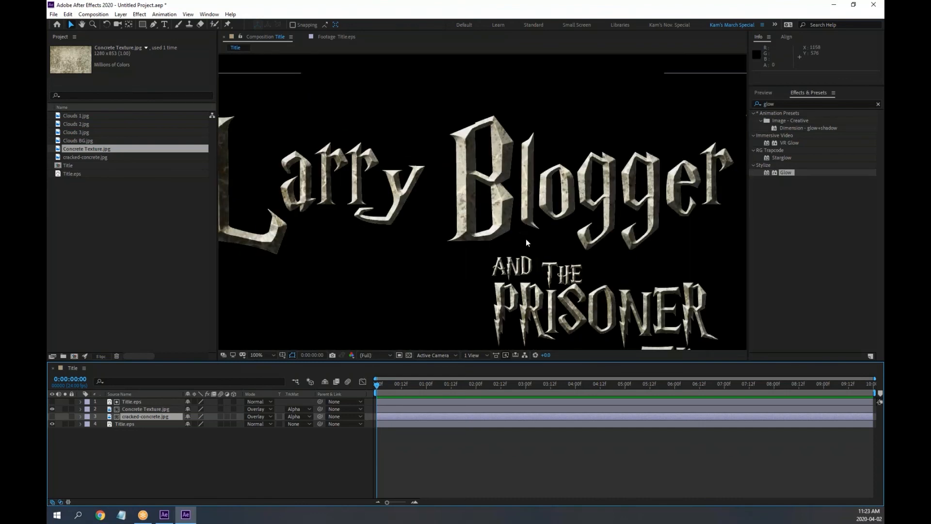
pyautogui.scroll(1, 526, 239)
pyautogui.scroll(-1, 525, 238)
# Step: Apply the Tint color correction effect to the Concrete Texture.jpg layer
pyautogui.click(143, 409)
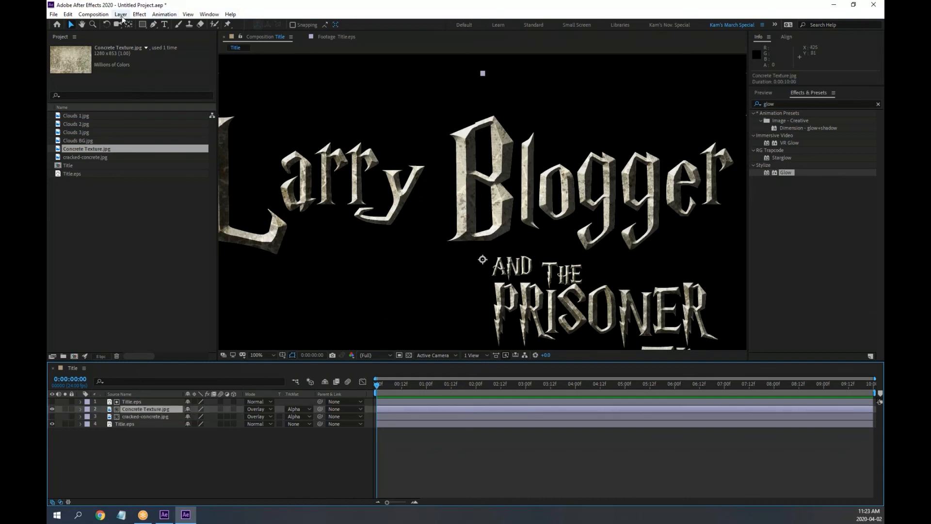
pyautogui.click(139, 14)
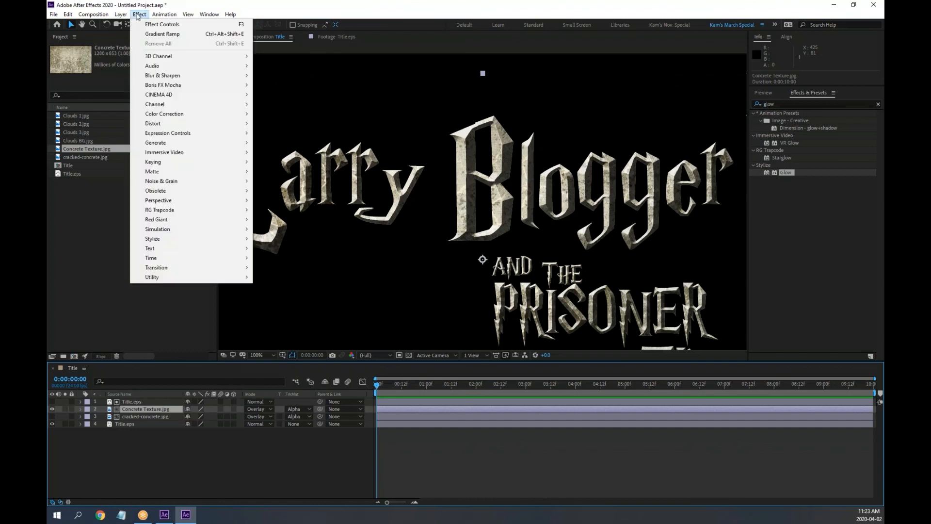
pyautogui.moveTo(167, 116)
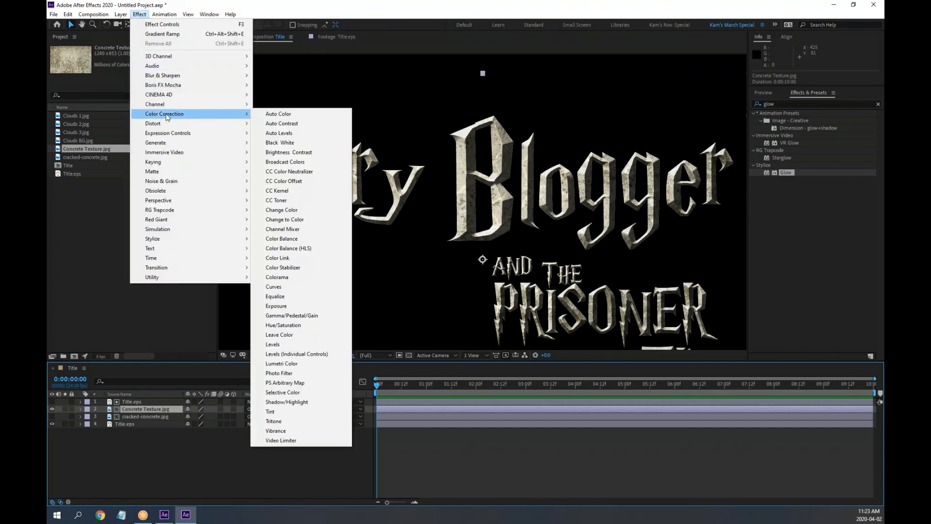
pyautogui.click(324, 412)
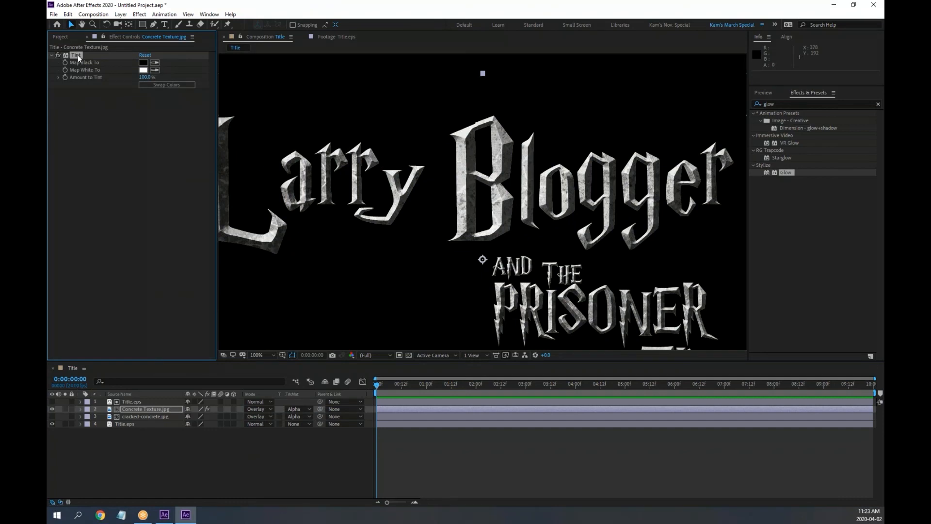
# Step: Try orange and green for the tint's Map White To color, and accept a pinkish red
pyautogui.click(144, 70)
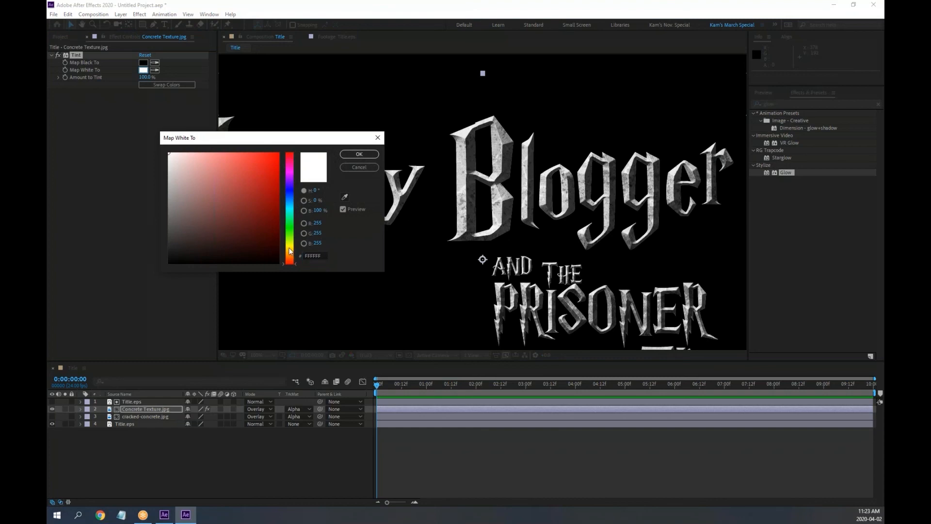
pyautogui.moveTo(290, 251); pyautogui.dragTo(264, 142)
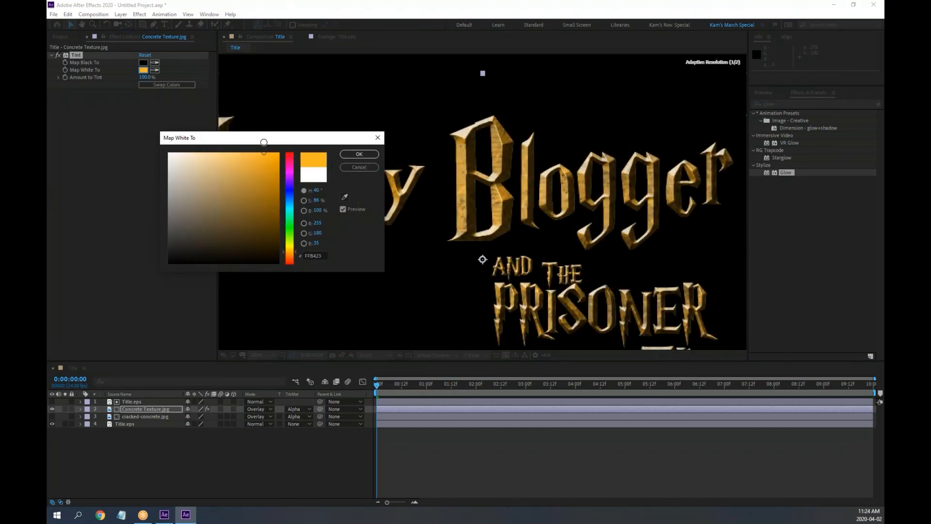
pyautogui.moveTo(290, 260); pyautogui.dragTo(246, 153)
pyautogui.click(238, 200)
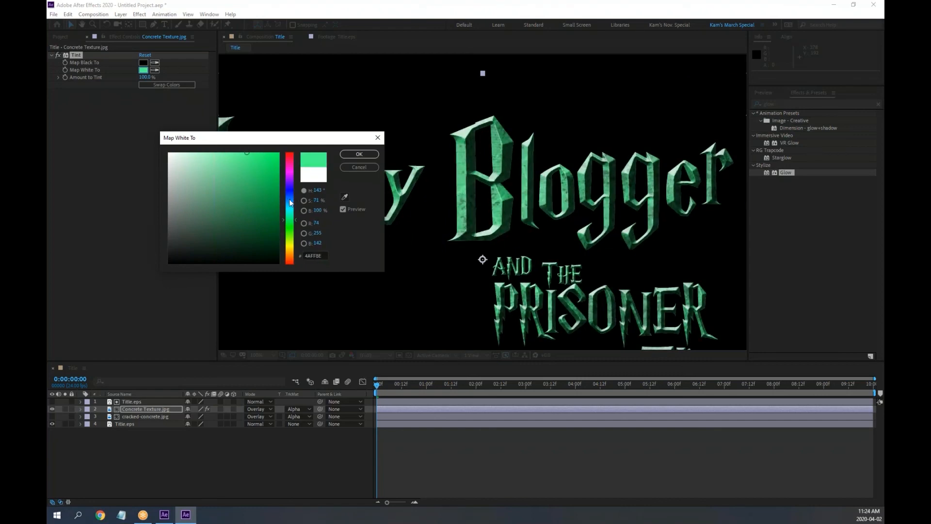
pyautogui.moveTo(290, 203); pyautogui.dragTo(267, 161)
pyautogui.click(359, 154)
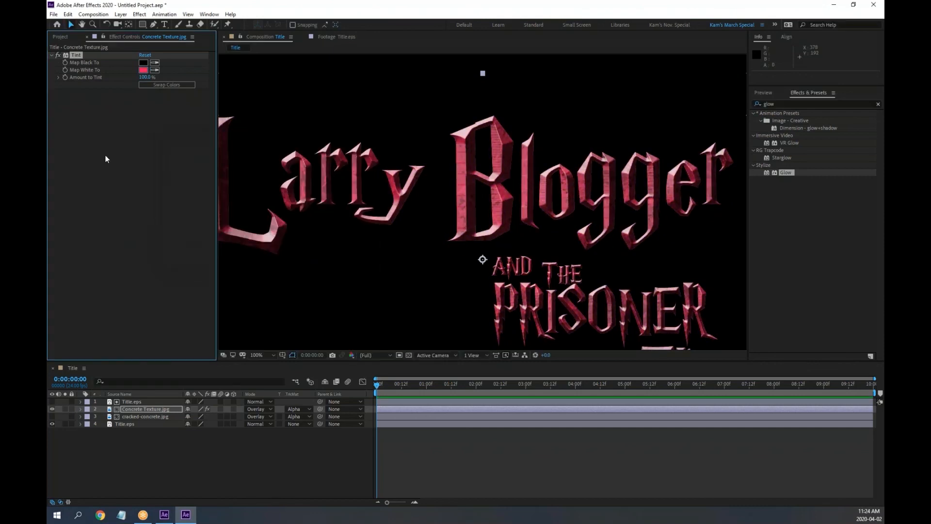
# Step: Reduce Amount to Tint to 0%, delete the Tint effect from Concrete Texture.jpg and bring the whole title into view
pyautogui.moveTo(144, 77); pyautogui.dragTo(77, 58)
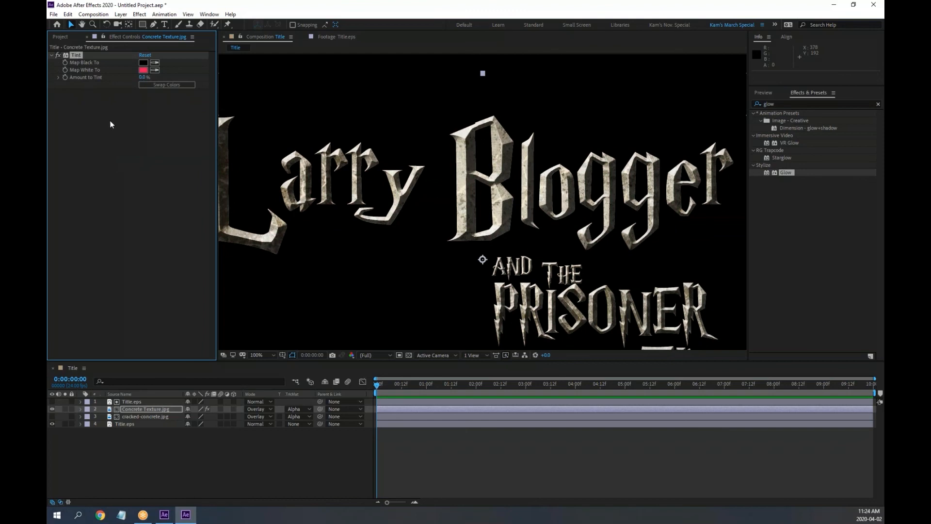
pyautogui.press('Delete')
pyautogui.click(61, 37)
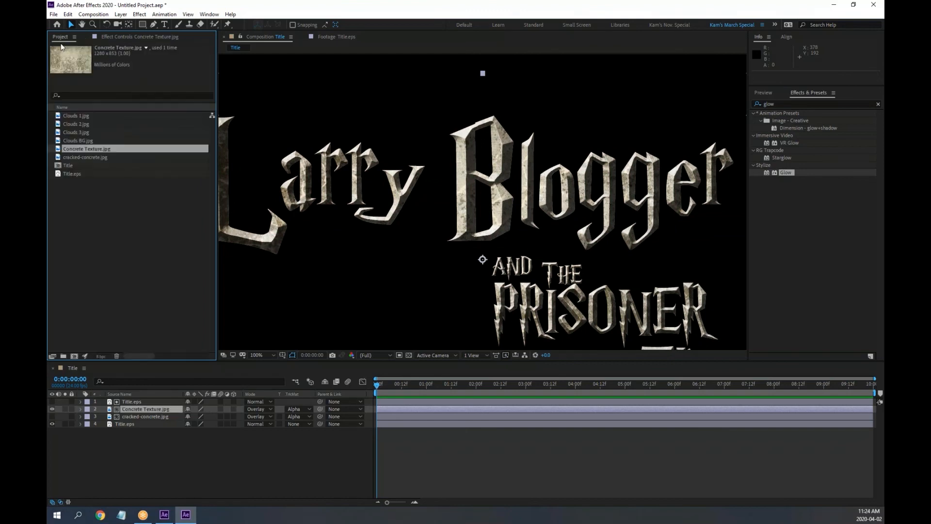
pyautogui.press(',')
pyautogui.press(',')
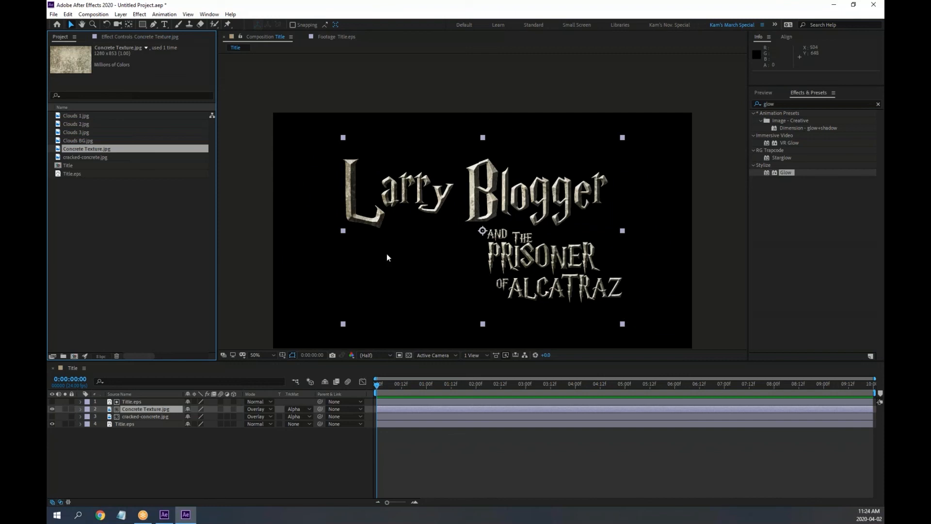
pyautogui.moveTo(387, 257); pyautogui.dragTo(386, 224)
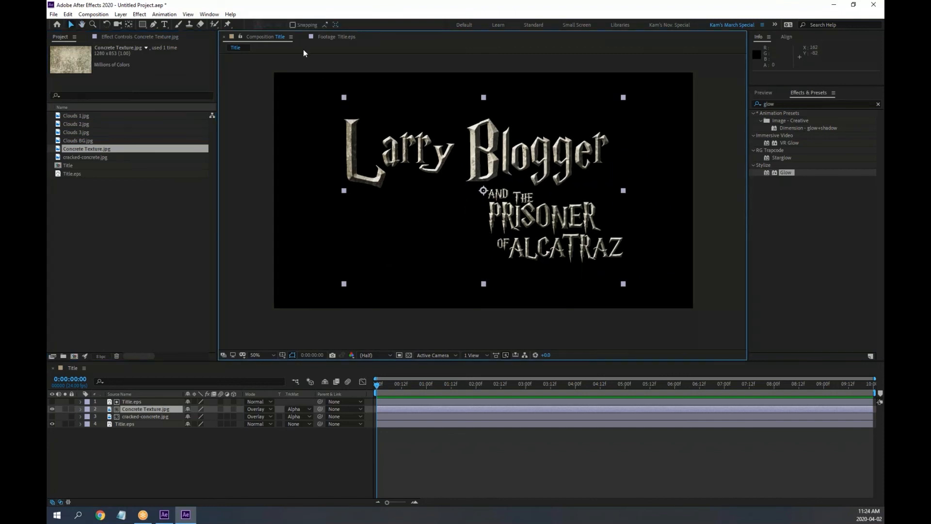
# Step: Create a new 1920 x 1080 composition named Final at 24 fps with a duration of 10 seconds
pyautogui.click(133, 295)
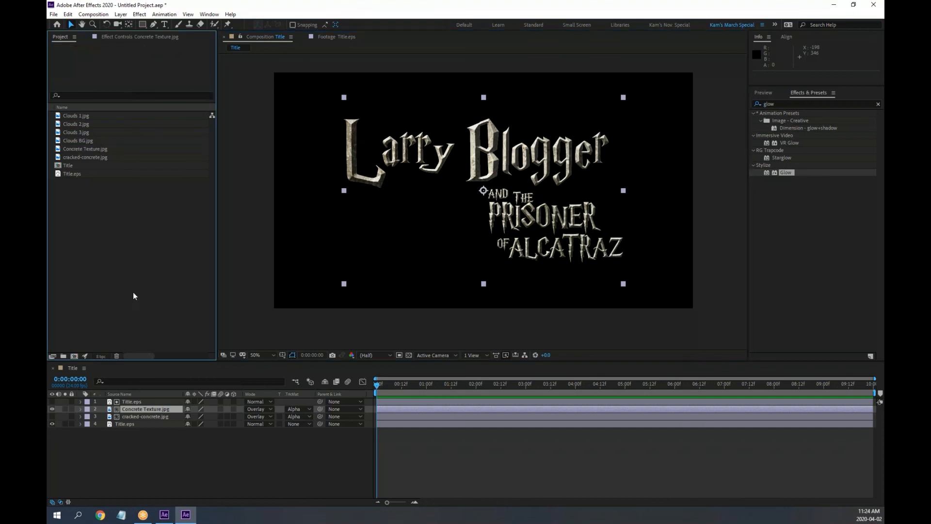
pyautogui.click(94, 15)
pyautogui.click(109, 25)
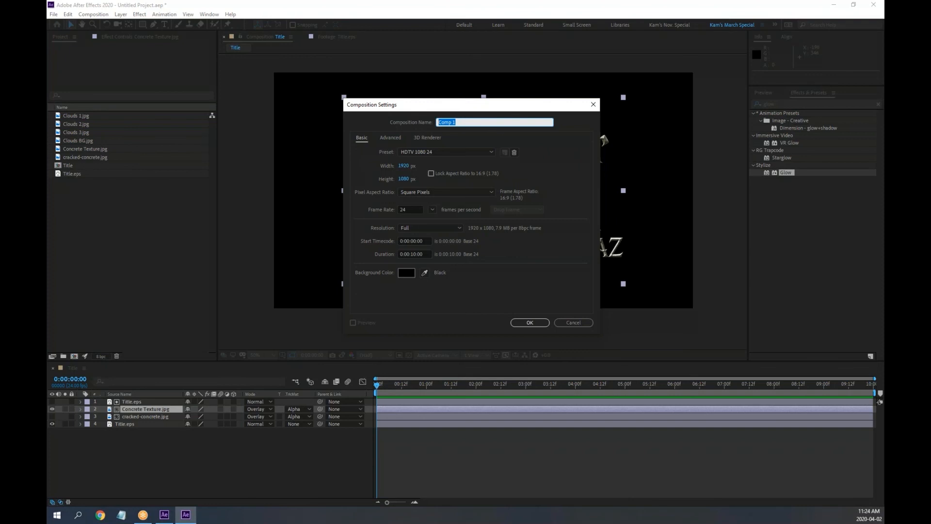
pyautogui.write('Final')
pyautogui.press('Return')
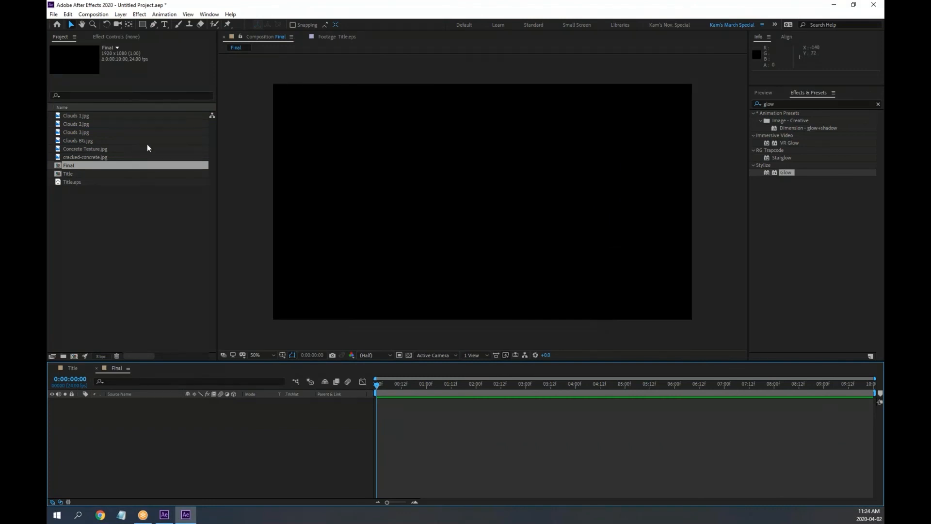
# Step: Preview the footage images Clouds 1.jpg, Clouds 2.jpg, Clouds 3.jpg and Clouds BG.jpg to compare them as possible backgrounds
pyautogui.click(75, 116)
pyautogui.click(69, 125)
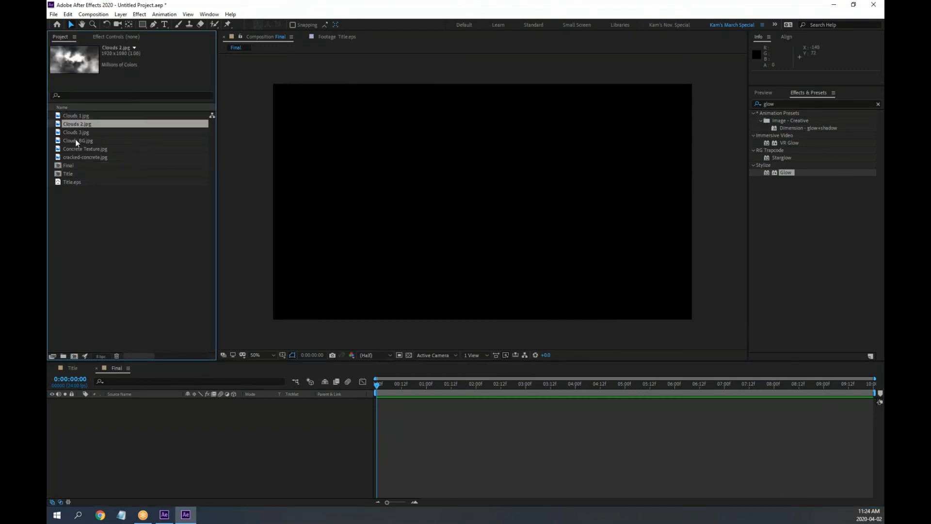
pyautogui.doubleClick(69, 115)
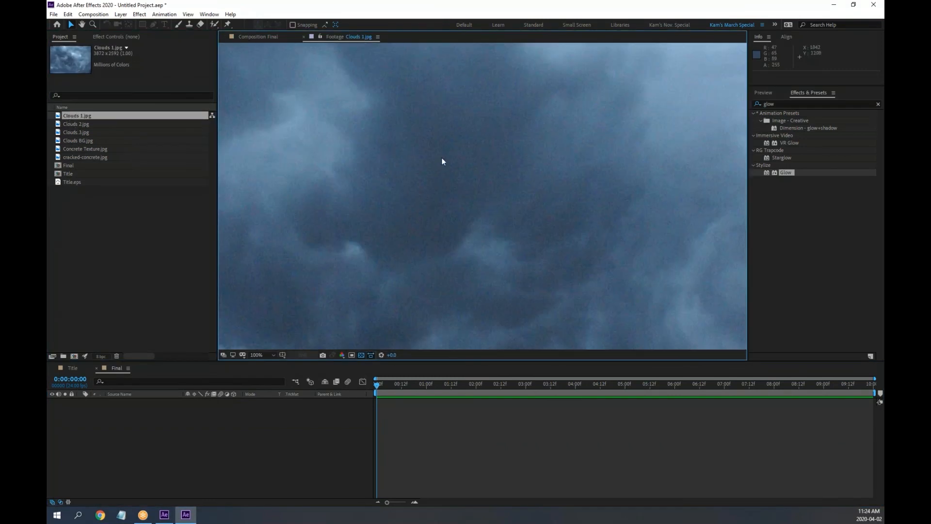
pyautogui.press(',')
pyautogui.press(',')
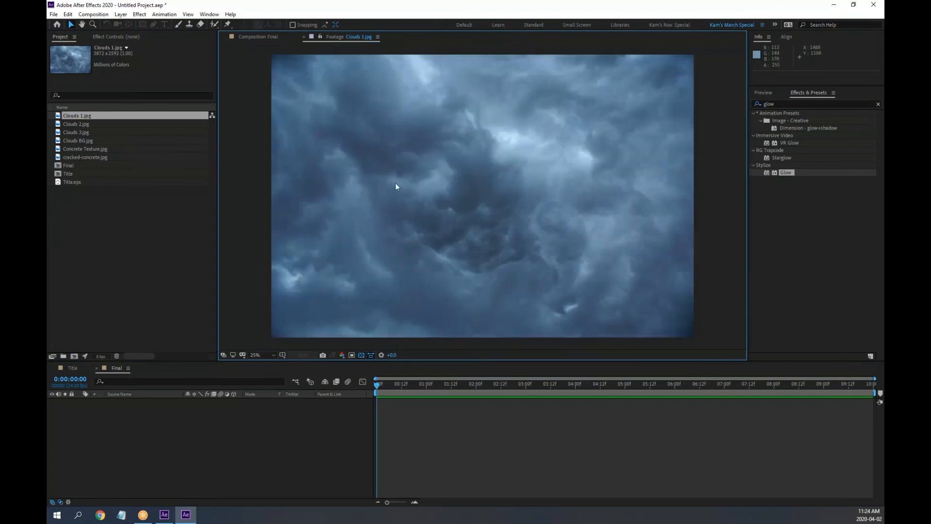
pyautogui.doubleClick(68, 124)
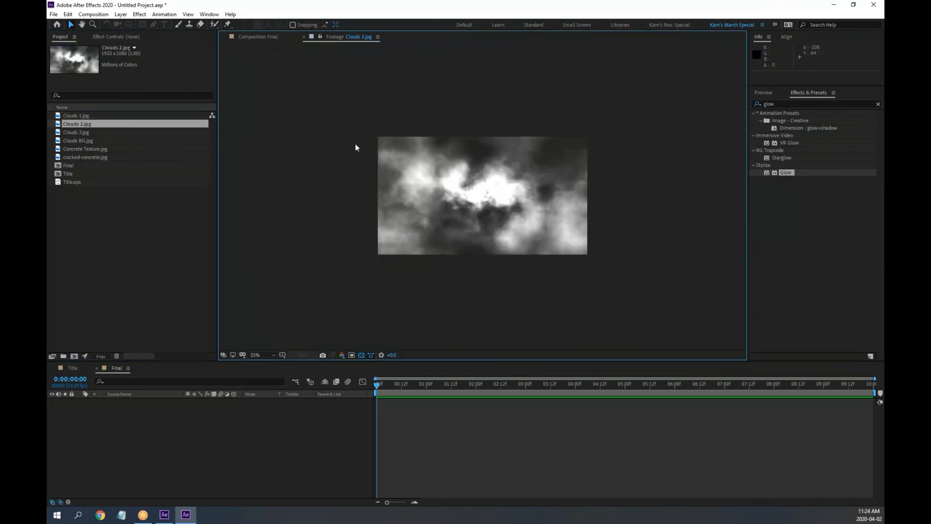
pyautogui.doubleClick(59, 133)
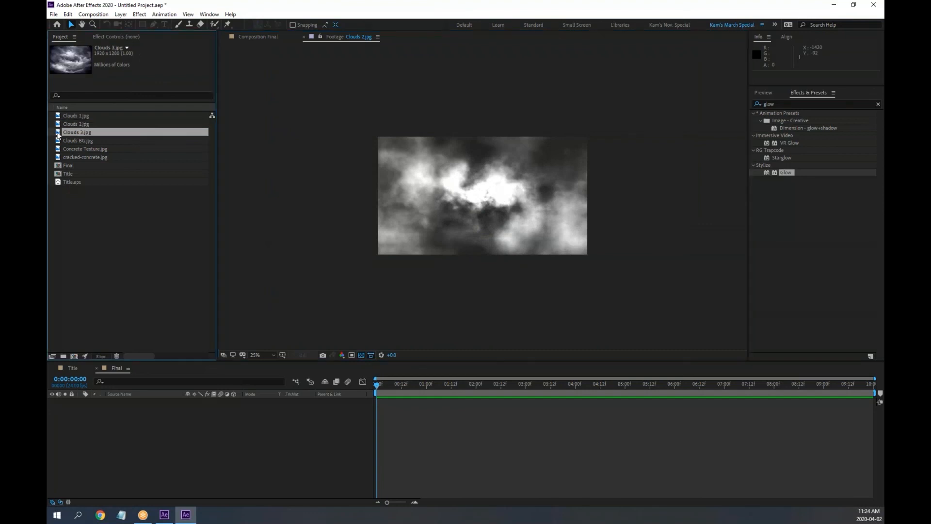
pyautogui.doubleClick(58, 141)
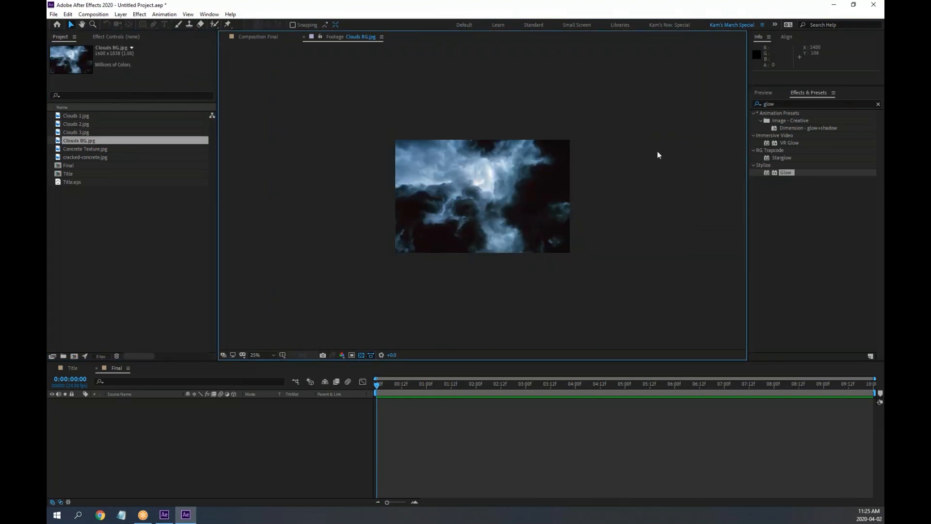
pyautogui.press('.')
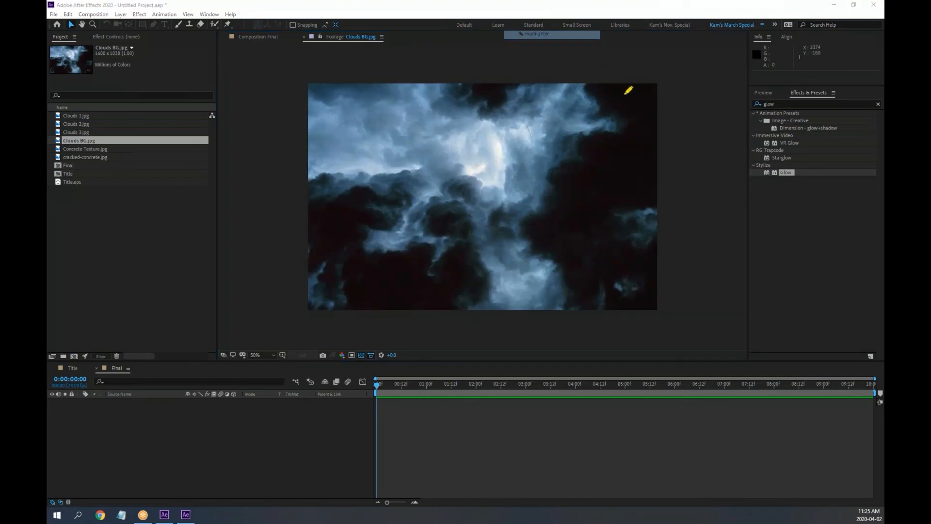
pyautogui.moveTo(616, 87)
pyautogui.mouseDown()
pyautogui.moveTo(647, 163)
pyautogui.moveTo(628, 278)
pyautogui.moveTo(542, 299)
pyautogui.moveTo(403, 299)
pyautogui.moveTo(348, 262)
pyautogui.moveTo(319, 202)
pyautogui.moveTo(311, 167)
pyautogui.moveTo(338, 79)
pyautogui.mouseUp()
pyautogui.moveTo(653, 101); pyautogui.dragTo(671, 129)
pyautogui.moveTo(689, 102)
pyautogui.mouseDown()
pyautogui.moveTo(680, 107)
pyautogui.moveTo(695, 123)
pyautogui.mouseUp()
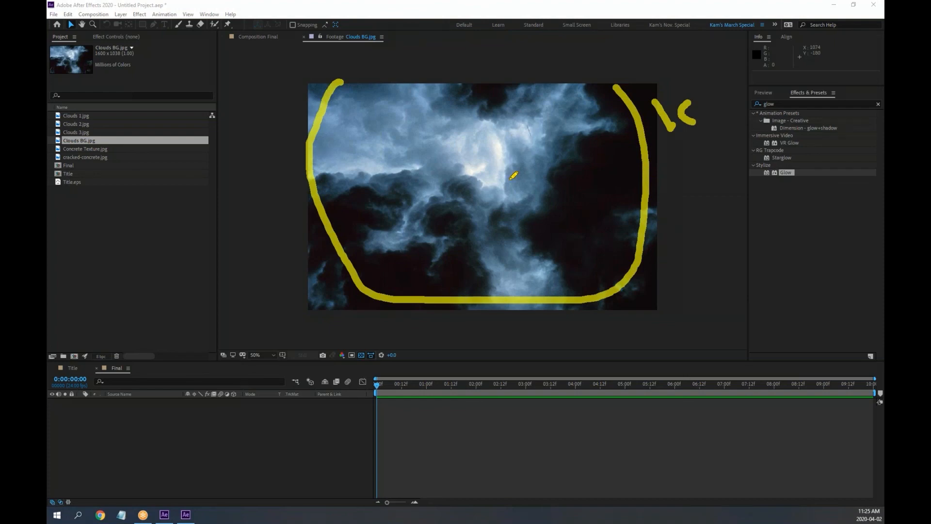
pyautogui.moveTo(521, 187)
pyautogui.mouseDown()
pyautogui.moveTo(514, 131)
pyautogui.moveTo(479, 122)
pyautogui.moveTo(426, 156)
pyautogui.moveTo(451, 227)
pyautogui.moveTo(529, 193)
pyautogui.moveTo(513, 153)
pyautogui.mouseUp()
pyautogui.moveTo(433, 168)
pyautogui.mouseDown()
pyautogui.moveTo(439, 182)
pyautogui.moveTo(479, 197)
pyautogui.moveTo(494, 157)
pyautogui.mouseUp()
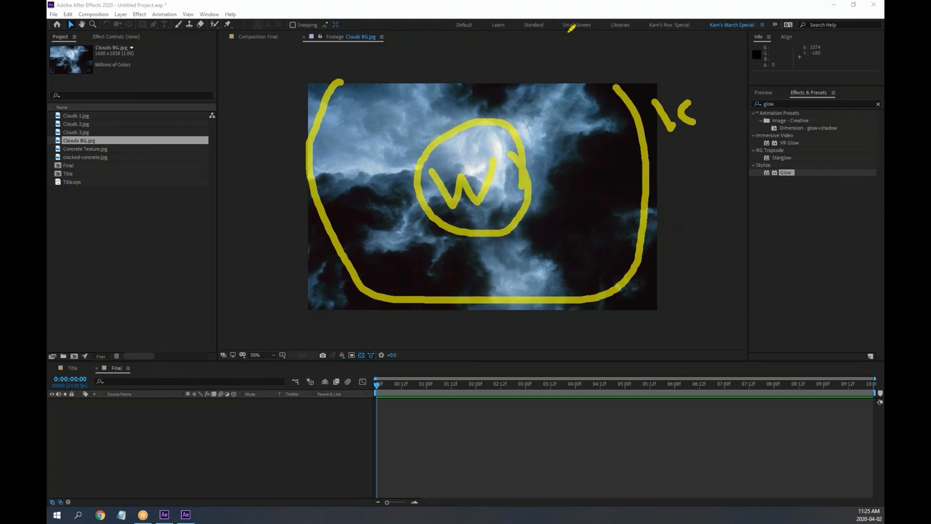
pyautogui.click(569, 9)
pyautogui.doubleClick(131, 242)
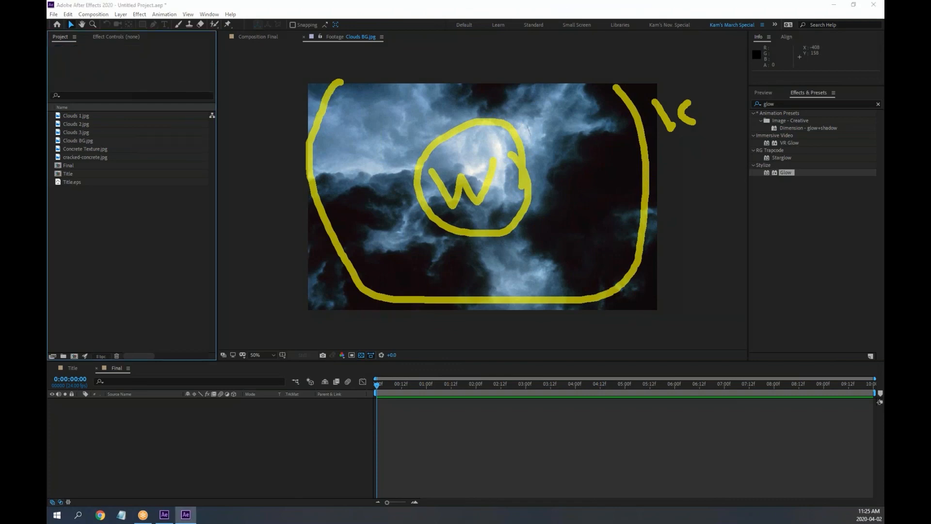
pyautogui.click(645, 64)
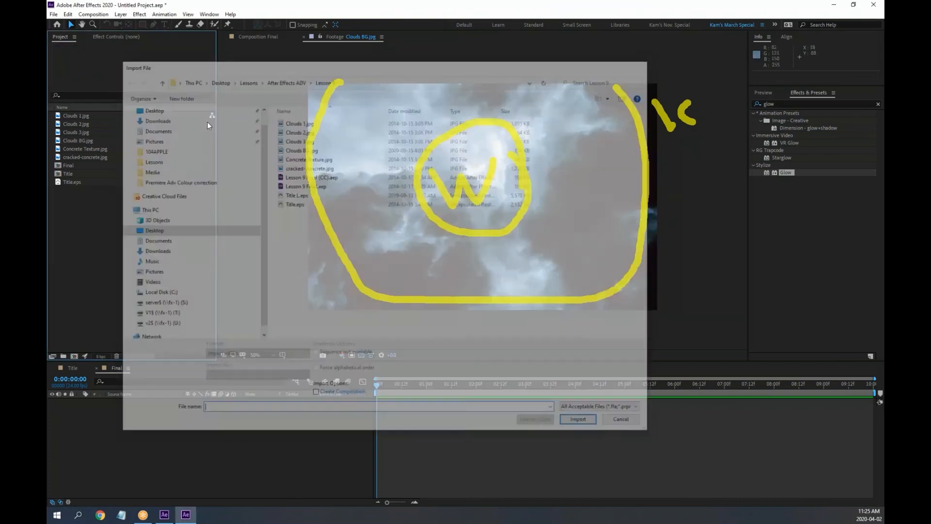
# Step: View Clouds 3.jpg, Clouds 2.jpg and Clouds 1.jpg again to compare their light and dark areas
pyautogui.doubleClick(59, 133)
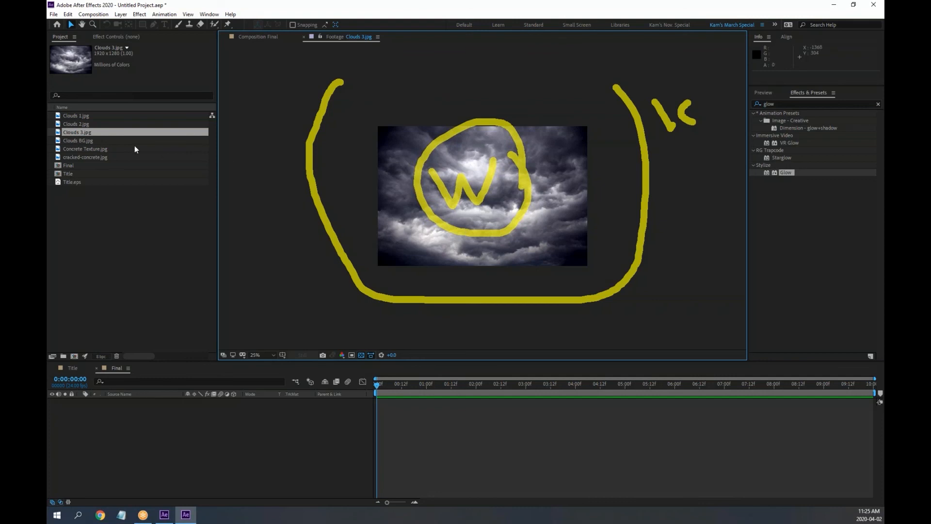
pyautogui.doubleClick(58, 125)
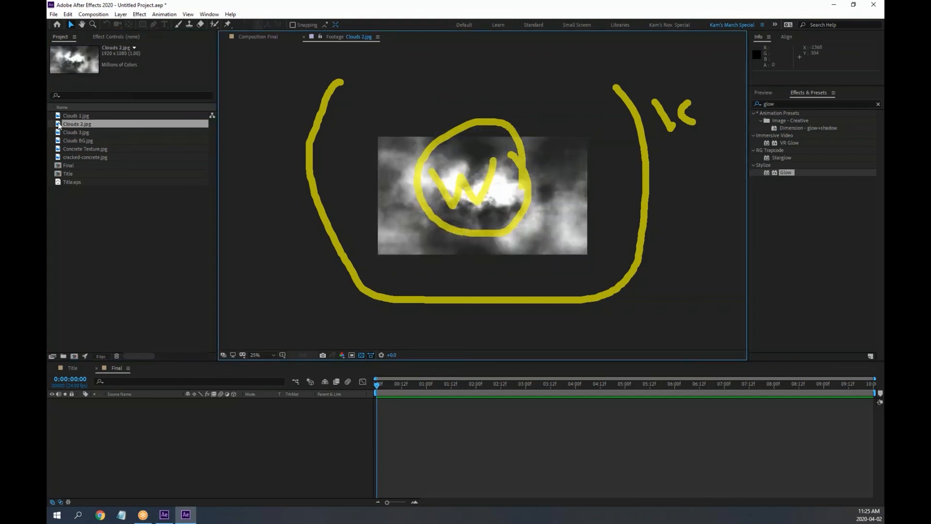
pyautogui.doubleClick(58, 117)
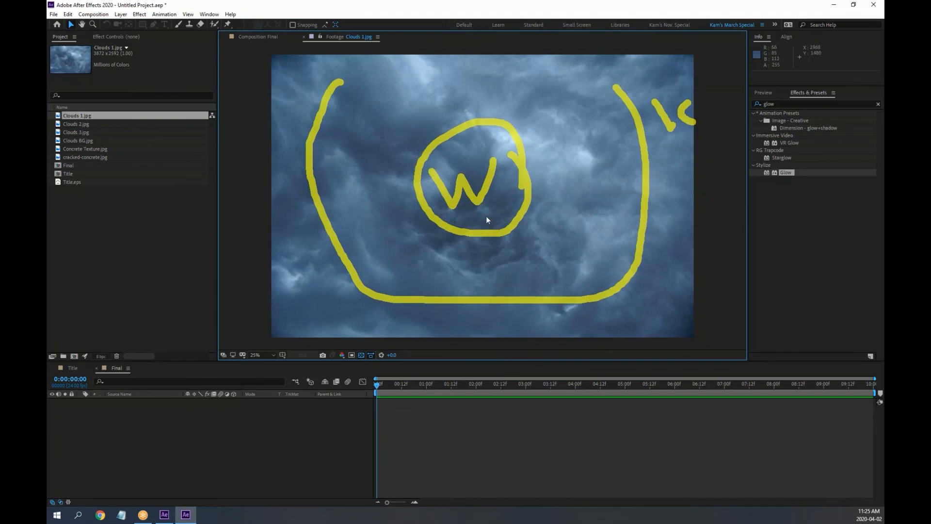
pyautogui.click(552, 17)
pyautogui.press('Escape')
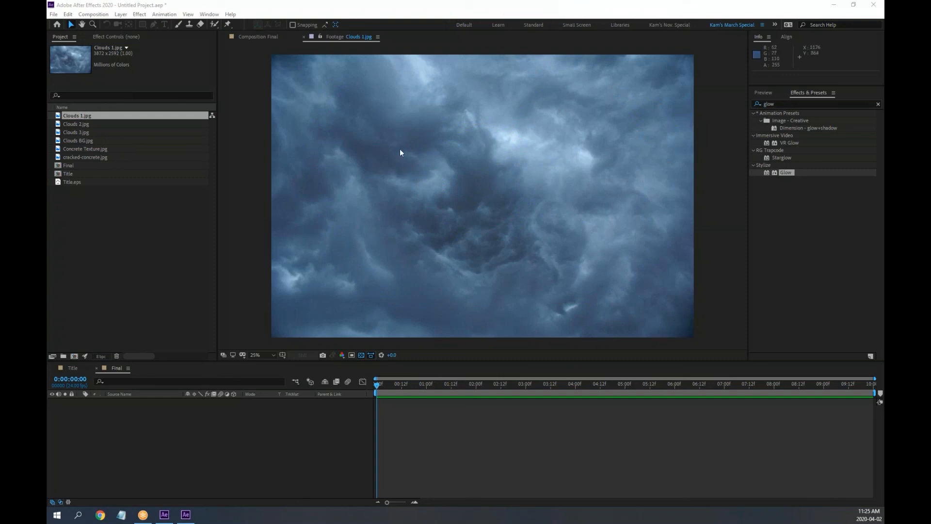
# Step: Close the footage preview and add Clouds BG.jpg as a layer in the Final composition
pyautogui.click(304, 37)
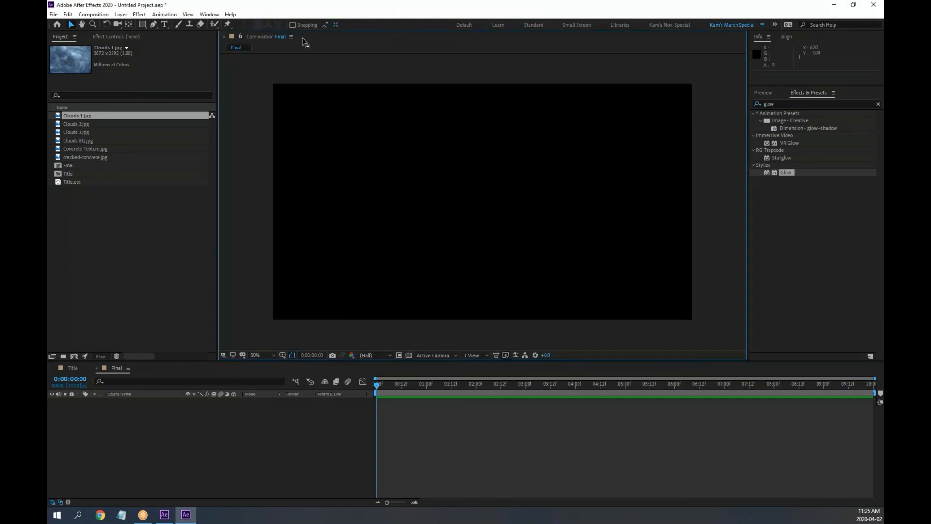
pyautogui.moveTo(78, 141); pyautogui.dragTo(140, 444)
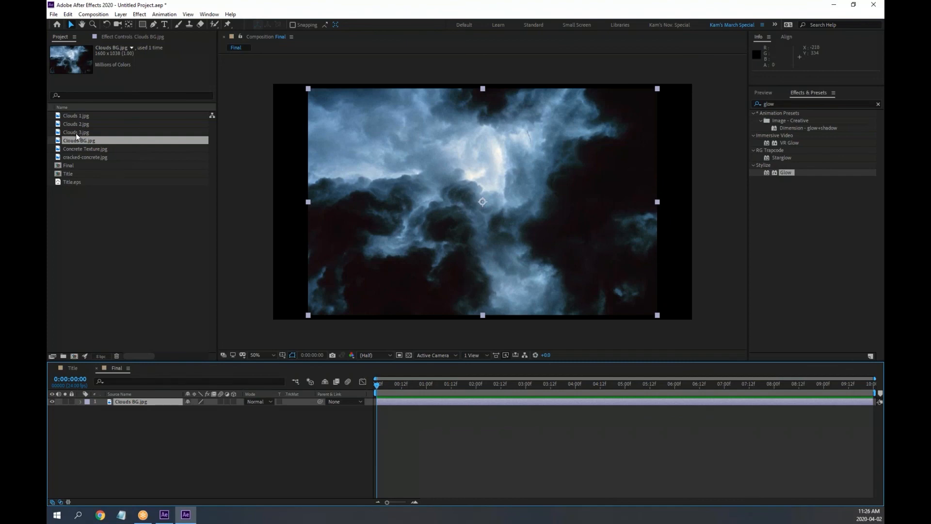
# Step: Create a two-node camera named Camera 1 with the 50mm preset and depth of field disabled
pyautogui.rightClick(203, 437)
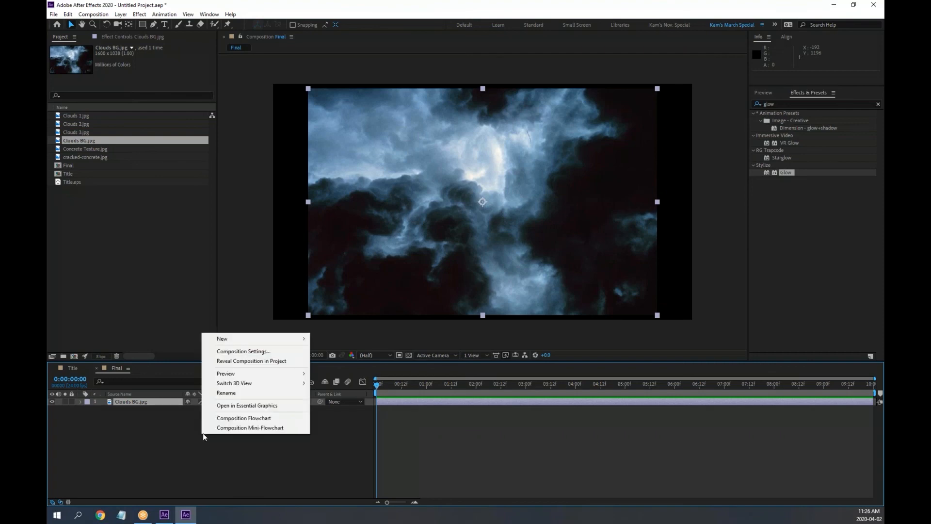
pyautogui.moveTo(238, 342)
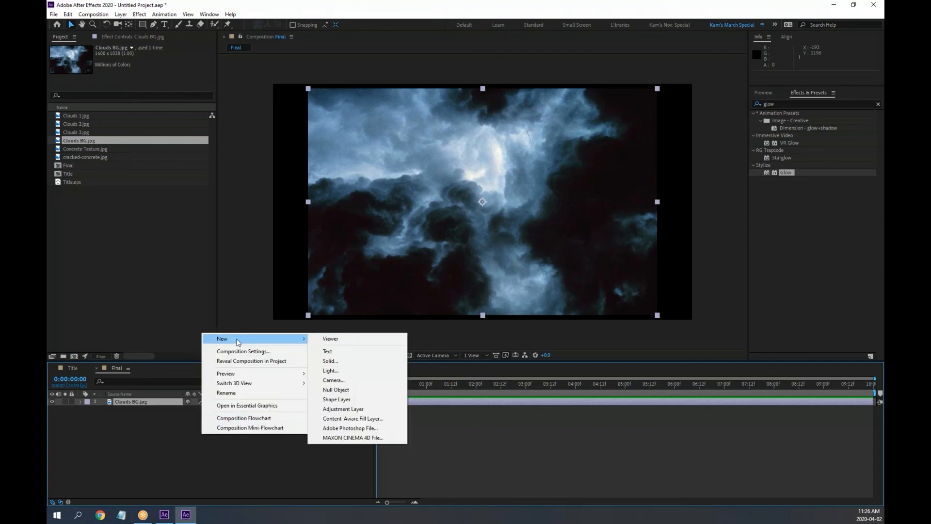
pyautogui.click(359, 381)
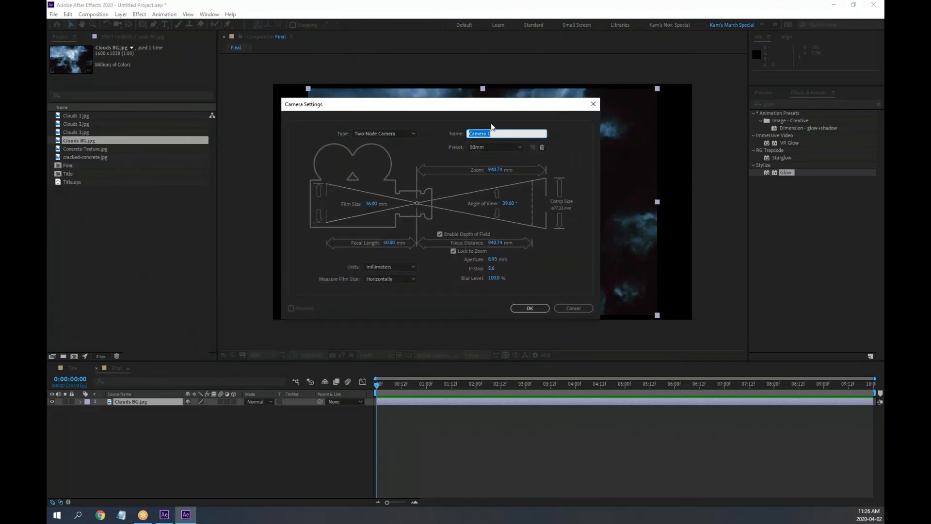
pyautogui.click(459, 234)
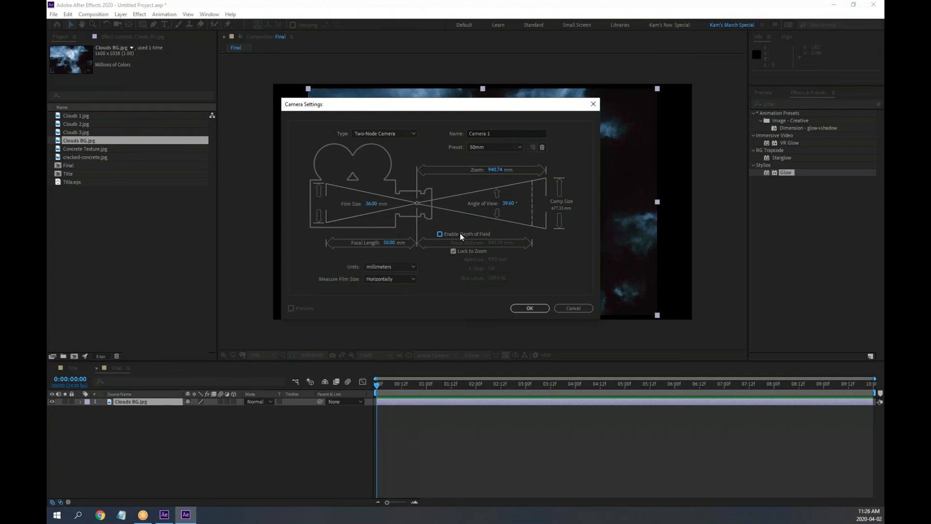
pyautogui.click(376, 133)
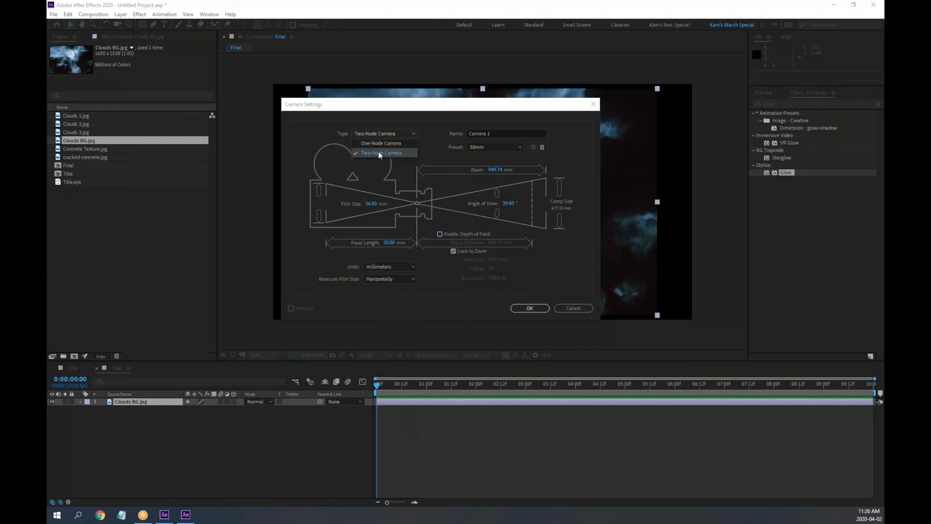
pyautogui.click(379, 153)
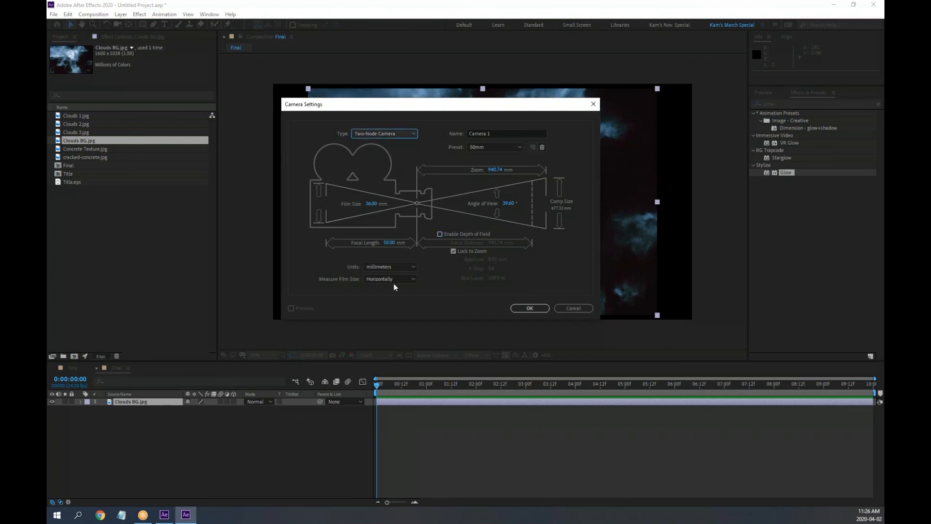
pyautogui.click(530, 308)
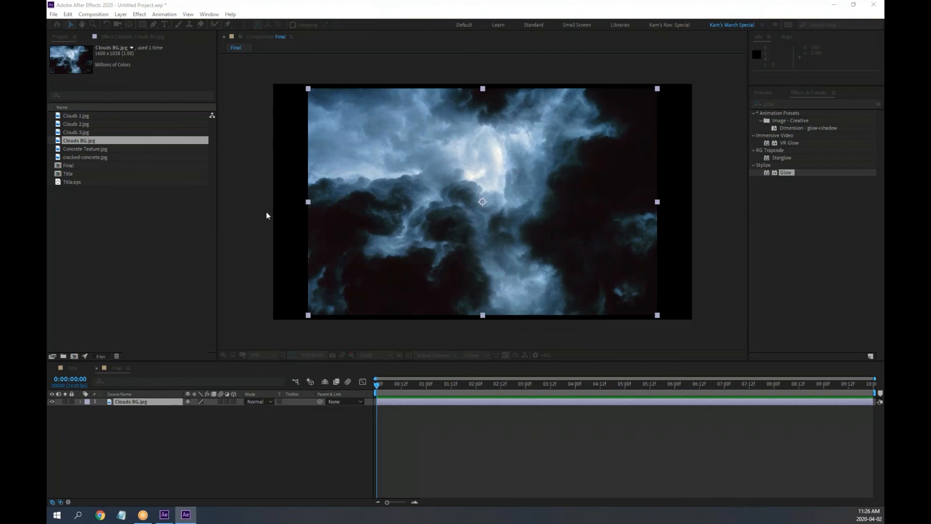
pyautogui.press('Return')
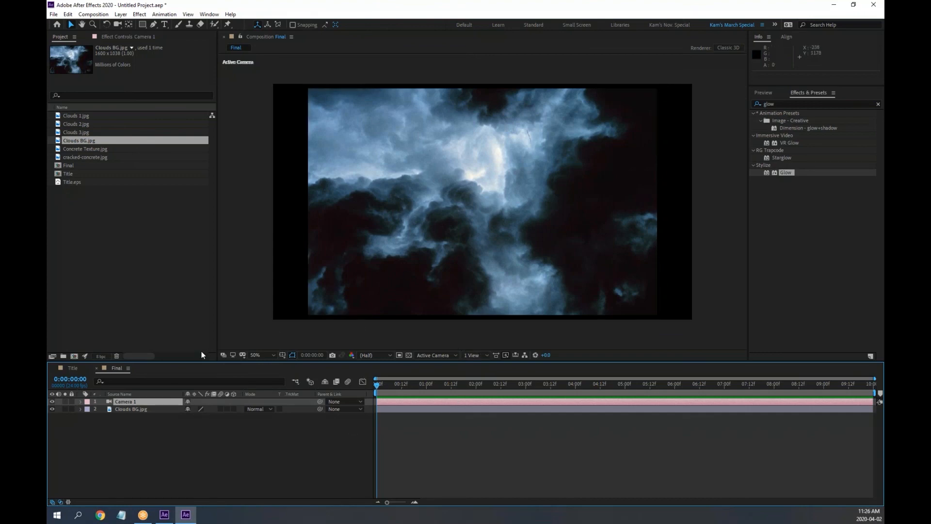
# Step: Show the composition through Camera 1 and set the camera's Zoom to 2725.7 pixels
pyautogui.click(444, 355)
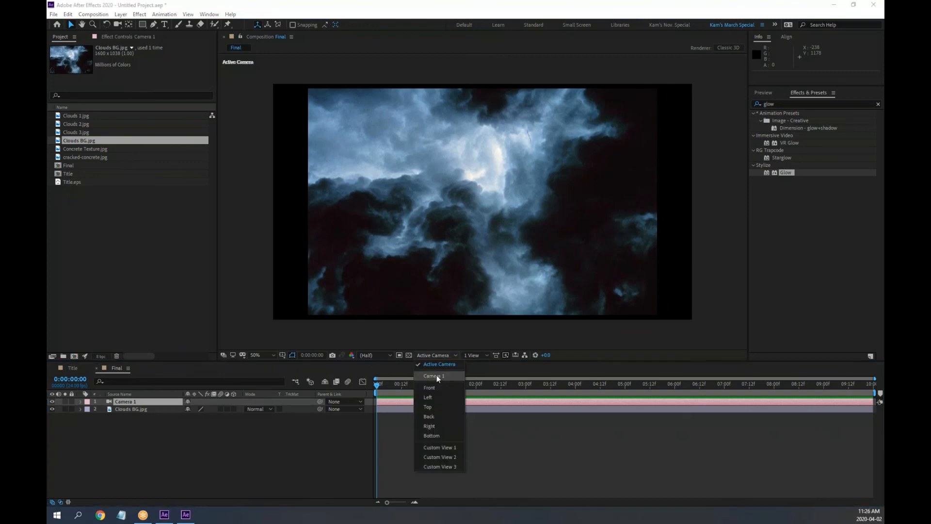
pyautogui.click(439, 376)
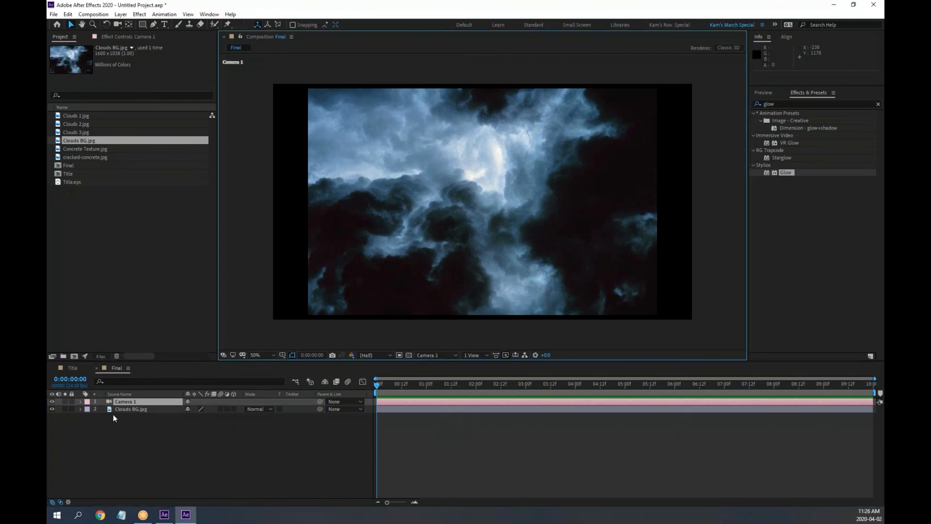
pyautogui.click(80, 402)
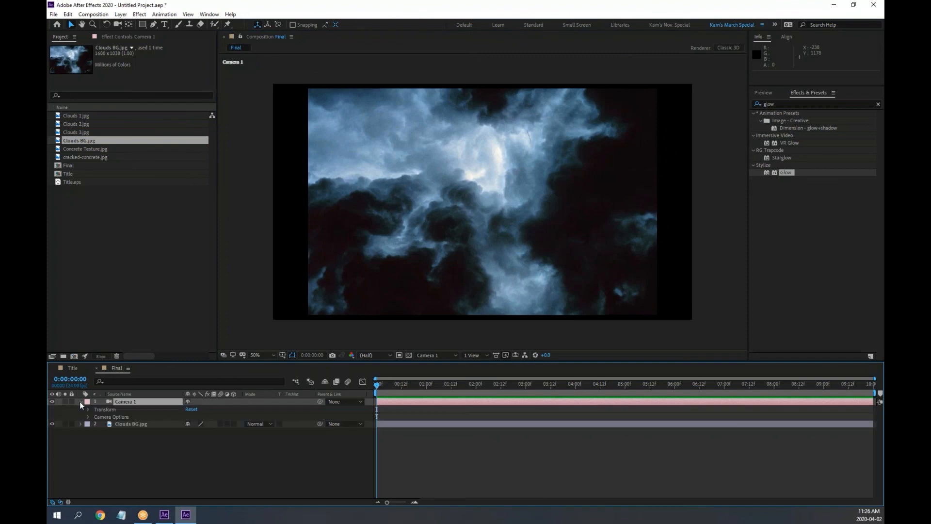
pyautogui.click(88, 416)
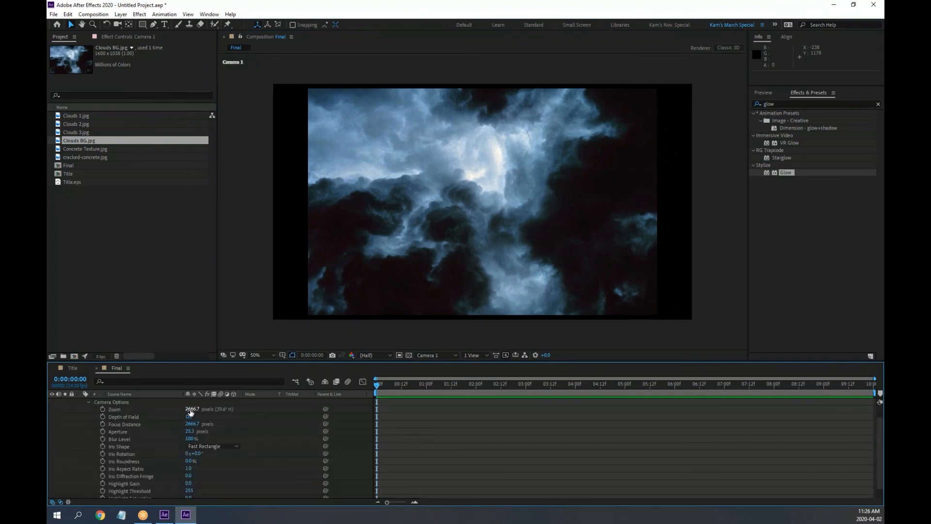
pyautogui.moveTo(190, 411); pyautogui.dragTo(212, 410)
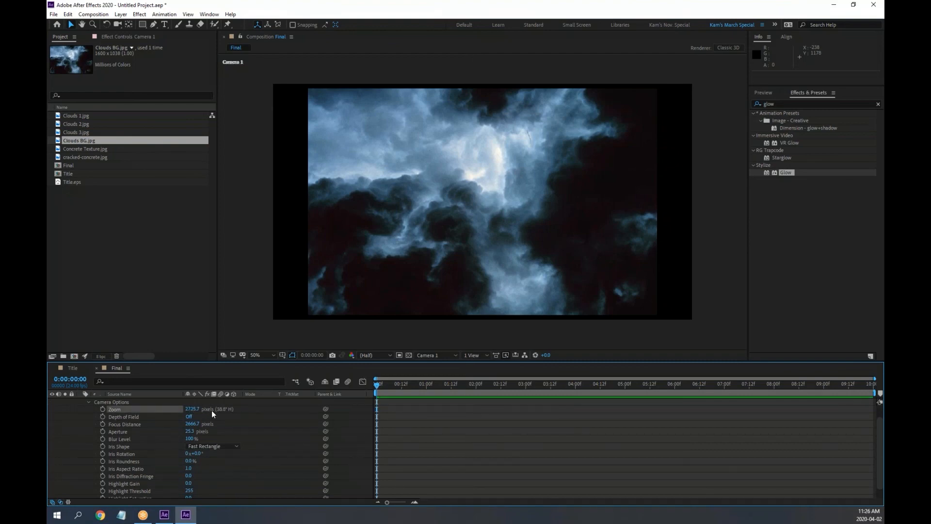
# Step: Collapse the camera options and make the Clouds BG.jpg layer a 3D layer
pyautogui.click(88, 402)
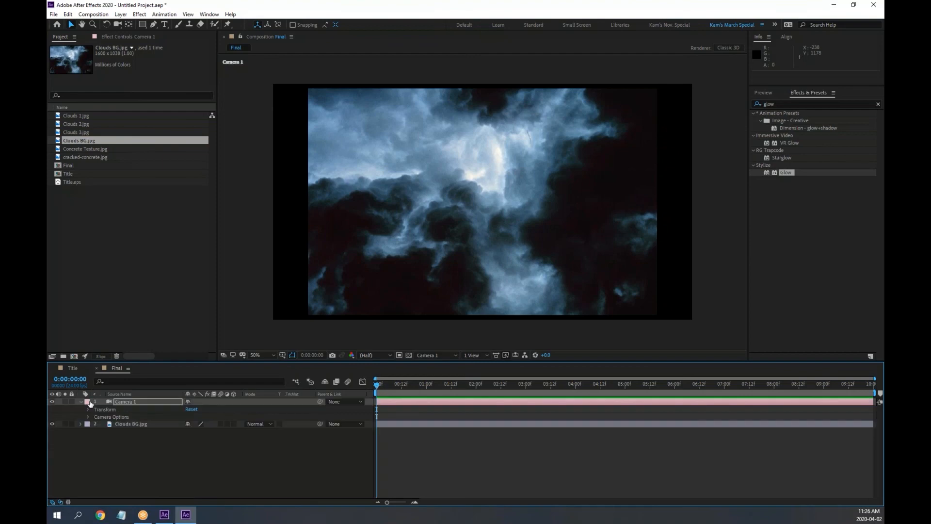
pyautogui.click(234, 423)
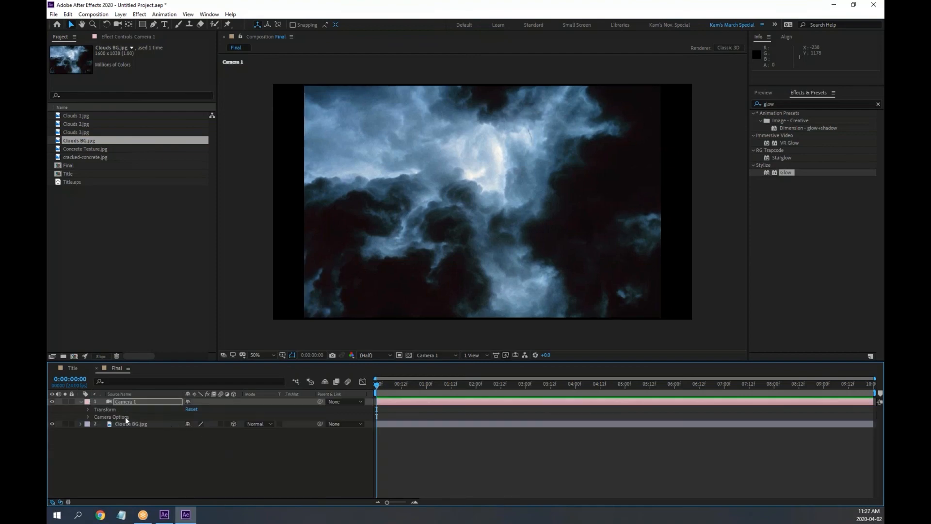
# Step: Try a different Zoom value in Camera 1's camera options and undo the change
pyautogui.click(89, 416)
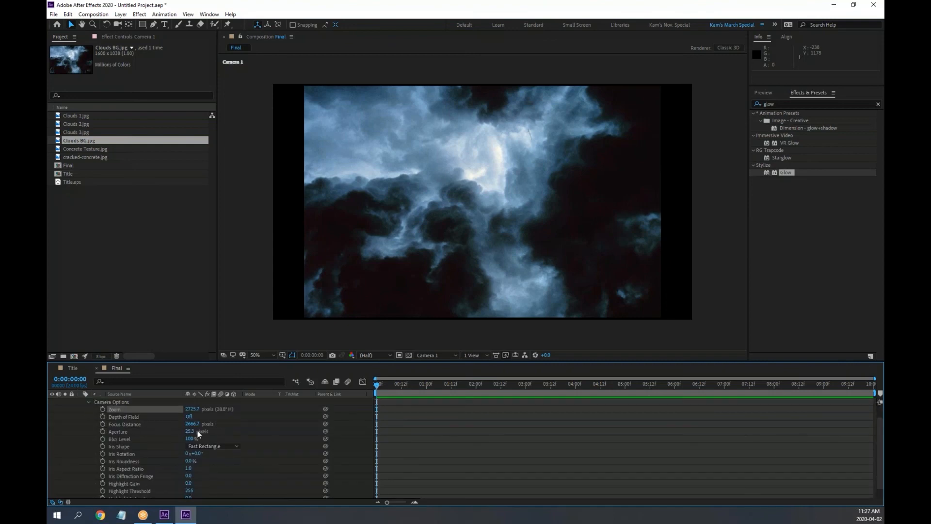
pyautogui.moveTo(191, 409); pyautogui.dragTo(257, 441)
pyautogui.scroll(1, 89, 401)
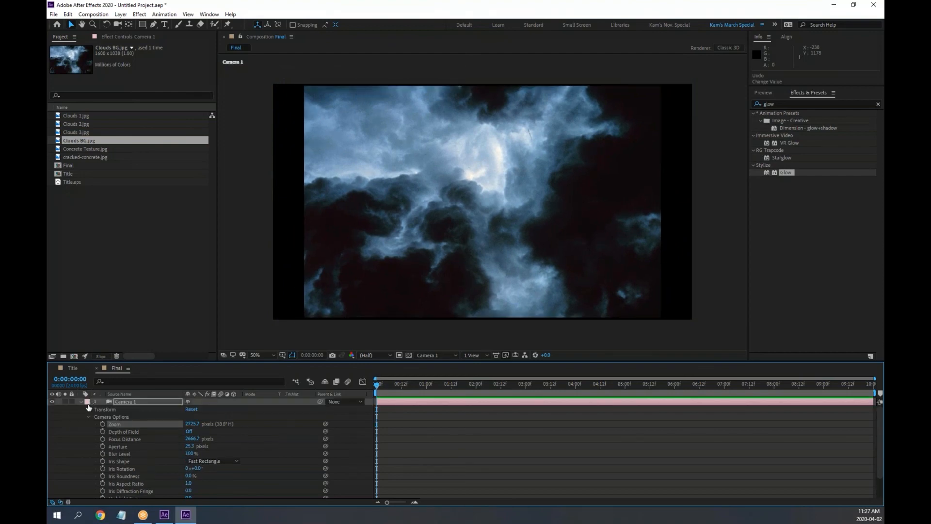
# Step: Try shifting Camera 1 horizontally to an X position of 1038 and undo the change
pyautogui.click(89, 409)
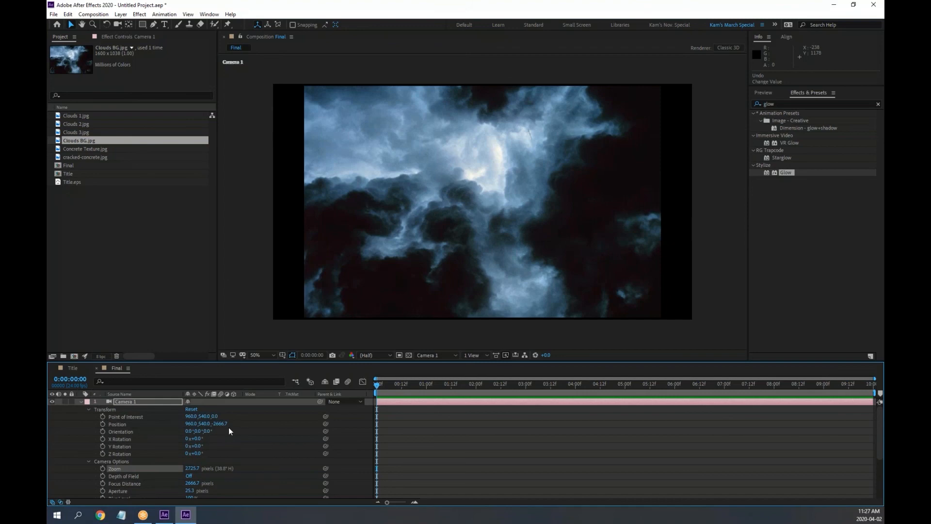
pyautogui.moveTo(190, 423); pyautogui.dragTo(237, 436)
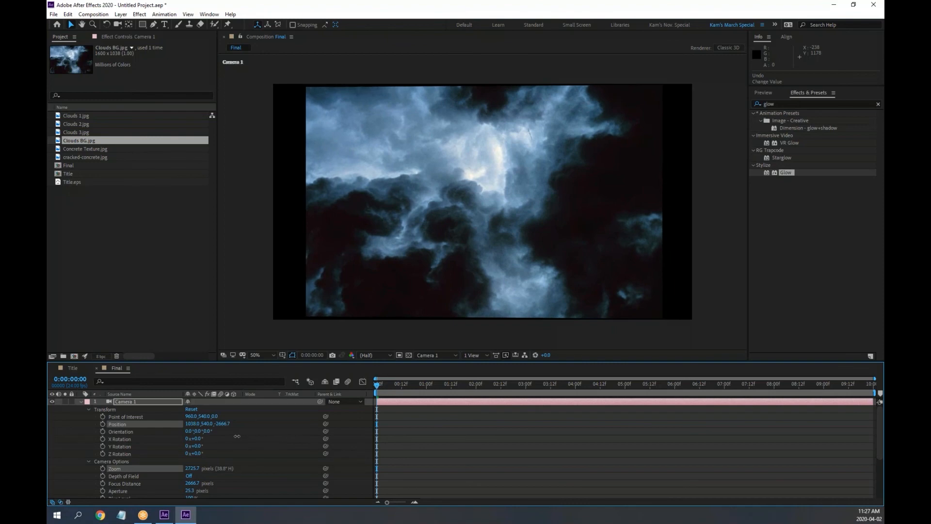
pyautogui.hotkey('ctrl', 'z')
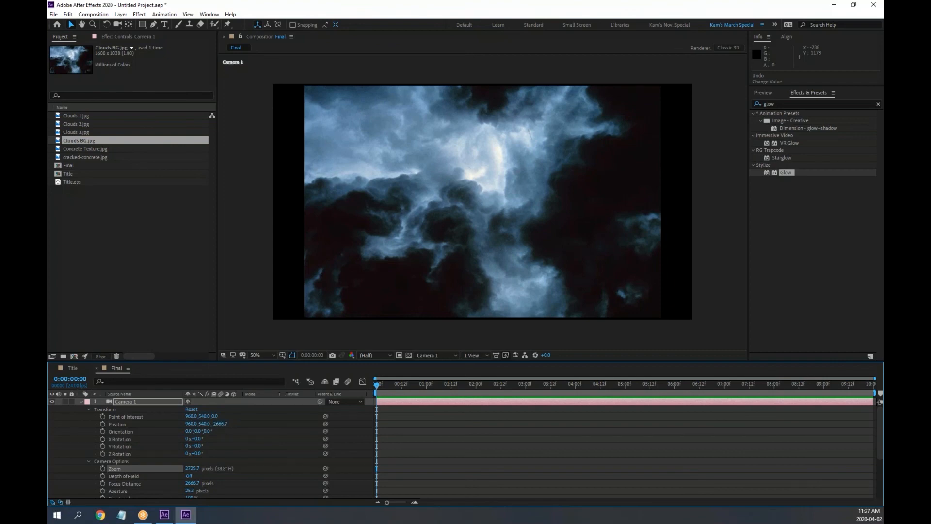
# Step: Move Camera 1 closer to the clouds with a Z position of -2265.7, collapse its properties and lock the layer
pyautogui.moveTo(221, 424); pyautogui.dragTo(582, 490)
pyautogui.hotkey('ctrl', 'z')
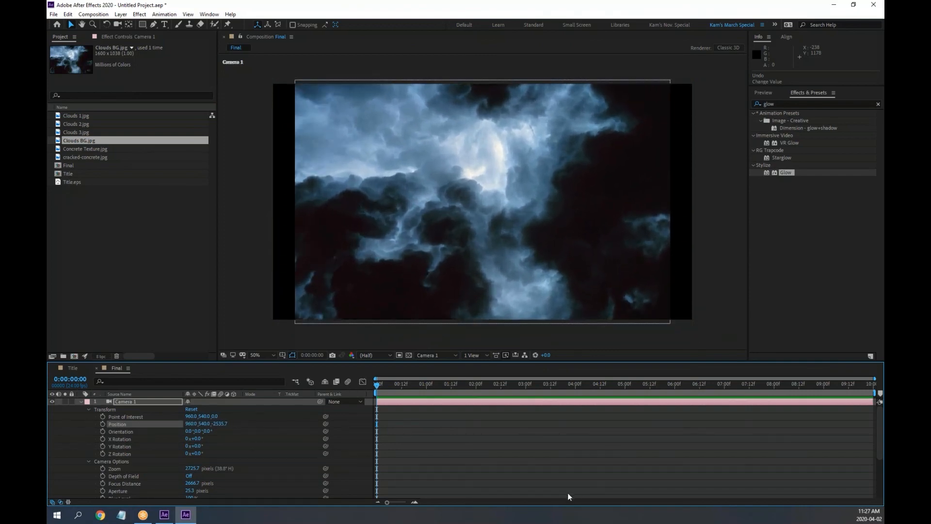
pyautogui.moveTo(218, 424); pyautogui.dragTo(229, 424)
pyautogui.moveTo(221, 423); pyautogui.dragTo(345, 434)
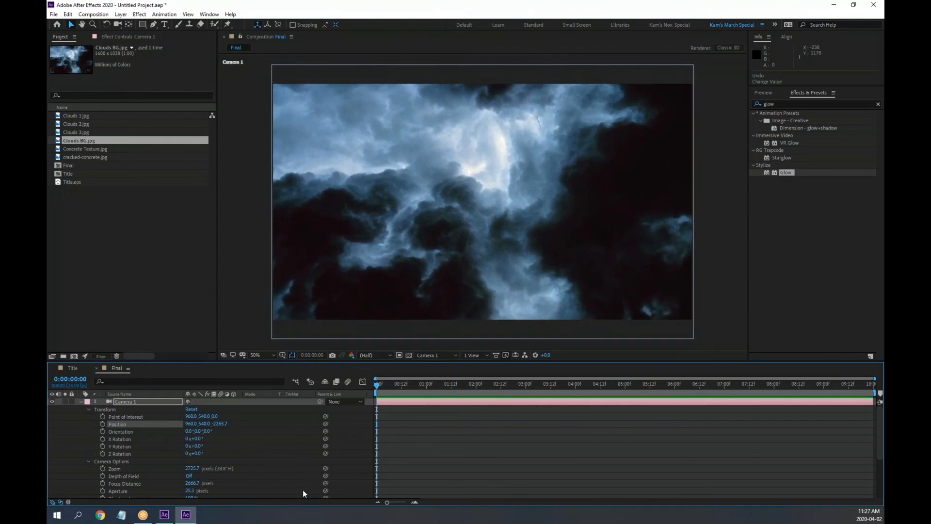
pyautogui.click(80, 402)
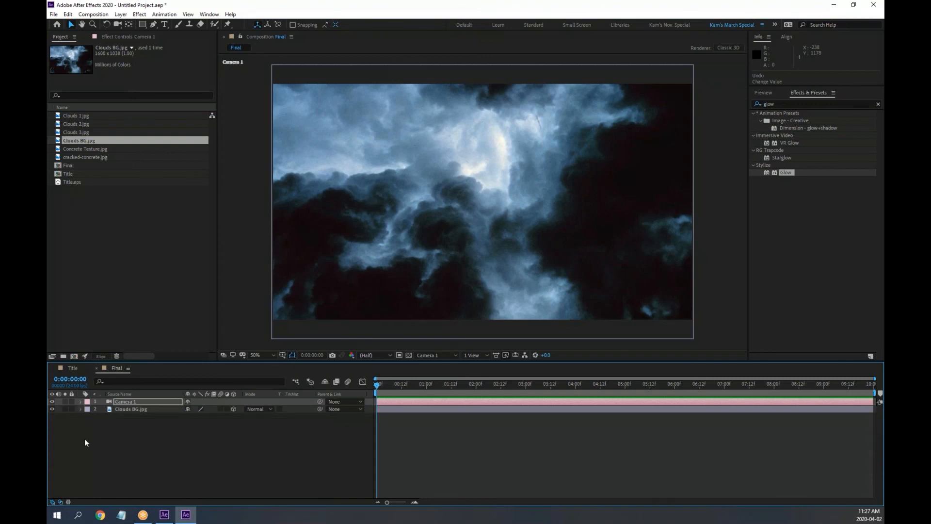
pyautogui.click(71, 401)
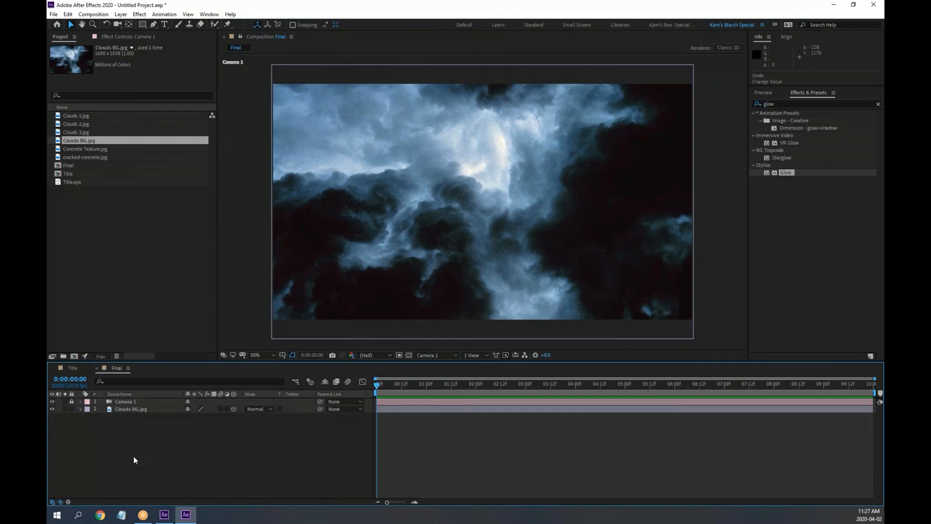
# Step: Add Clouds 1.jpg to the Final composition as a 3D layer, placed between Camera 1 and Clouds BG.jpg
pyautogui.click(70, 113)
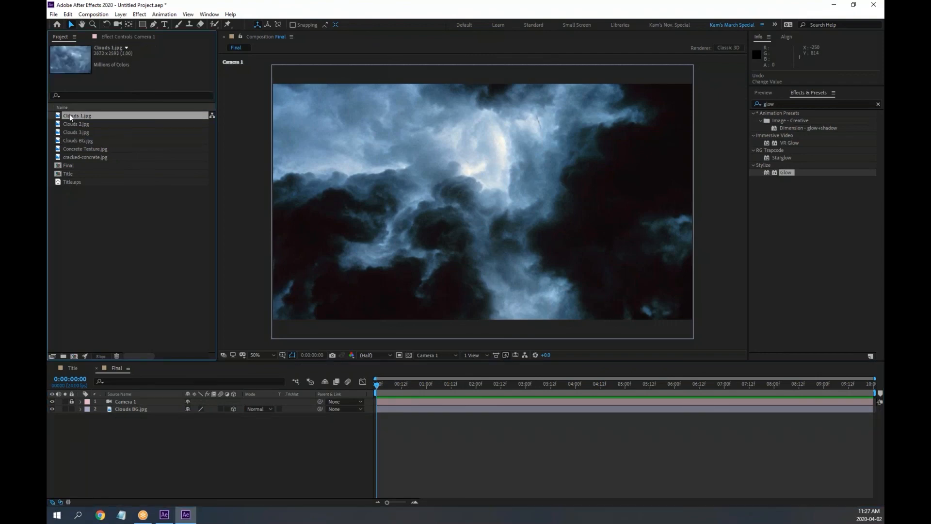
pyautogui.moveTo(69, 114); pyautogui.dragTo(143, 437)
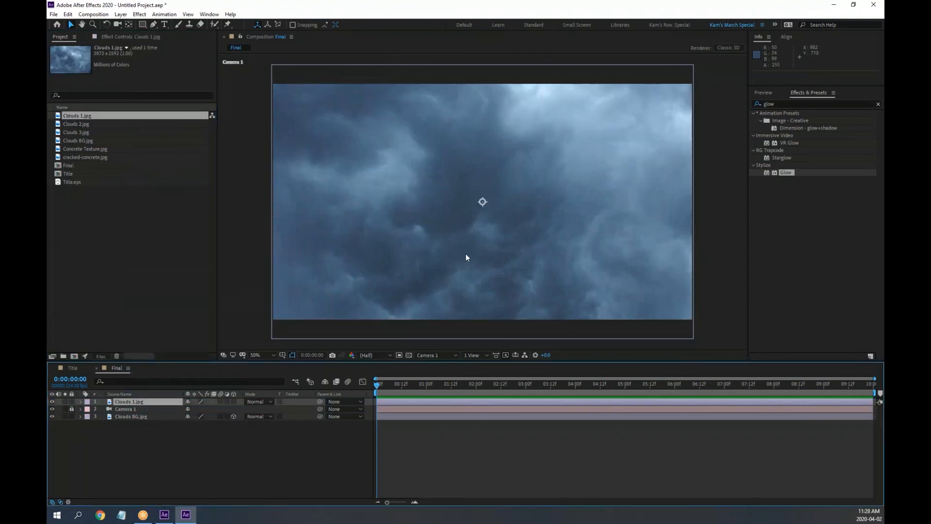
pyautogui.click(234, 402)
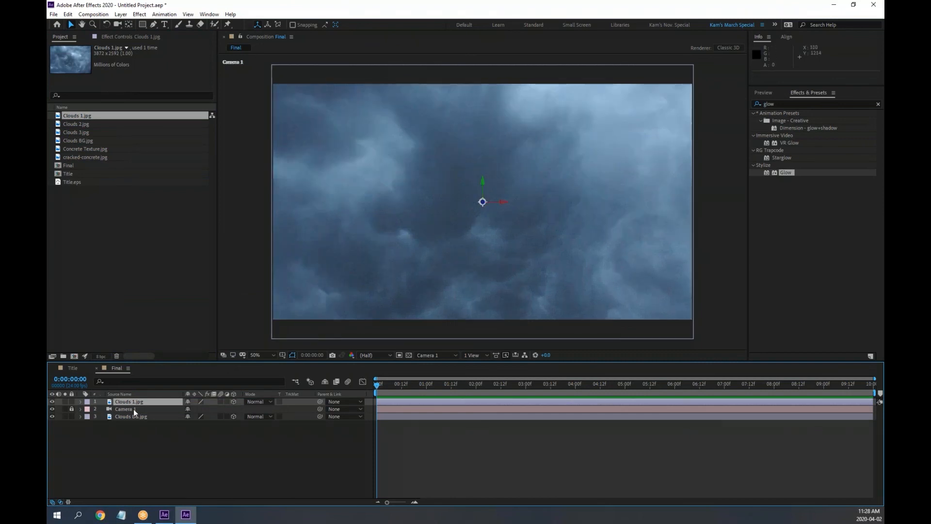
pyautogui.moveTo(130, 402); pyautogui.dragTo(143, 420)
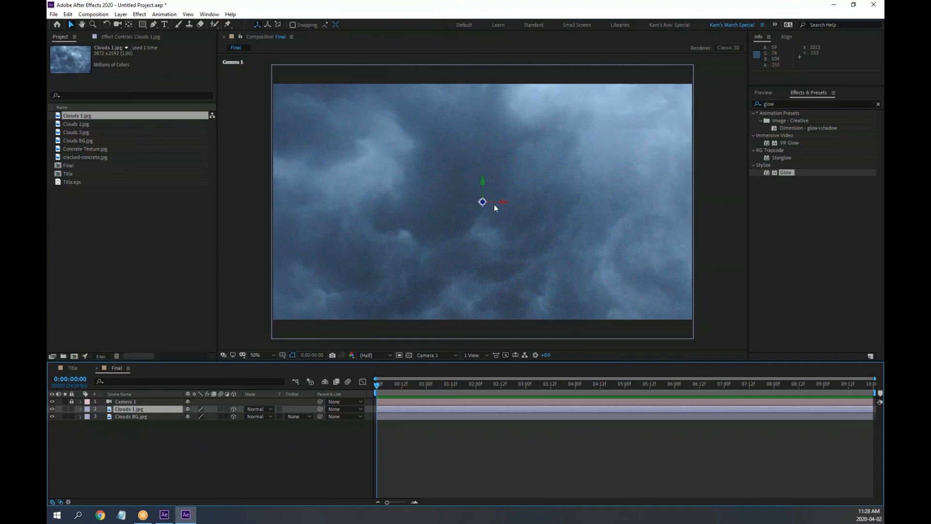
# Step: Show the composition in the 2 Views - Horizontal layout and expand the Clouds 1.jpg layer's properties
pyautogui.click(485, 355)
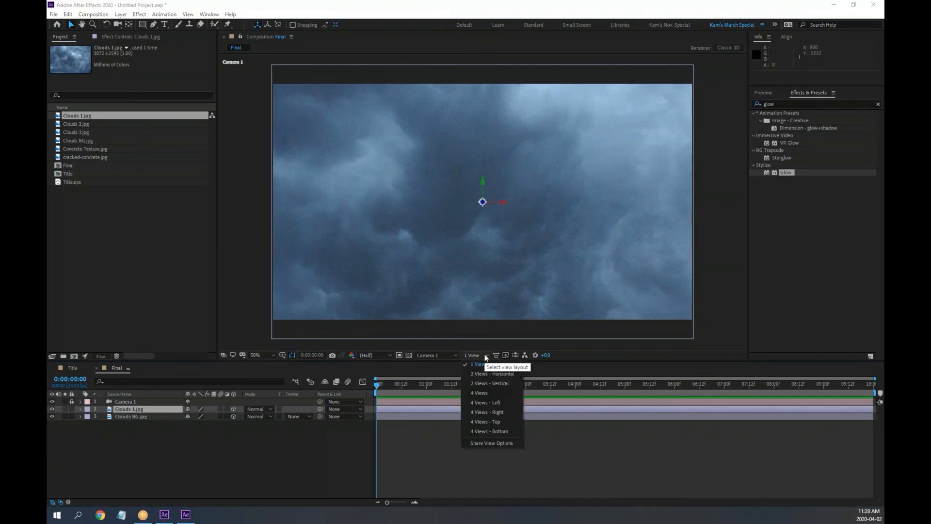
pyautogui.click(502, 373)
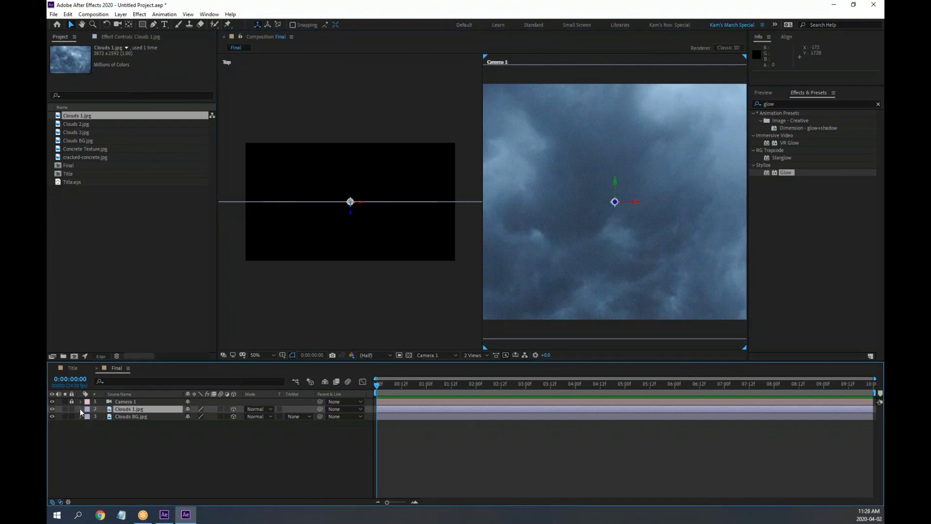
pyautogui.click(80, 409)
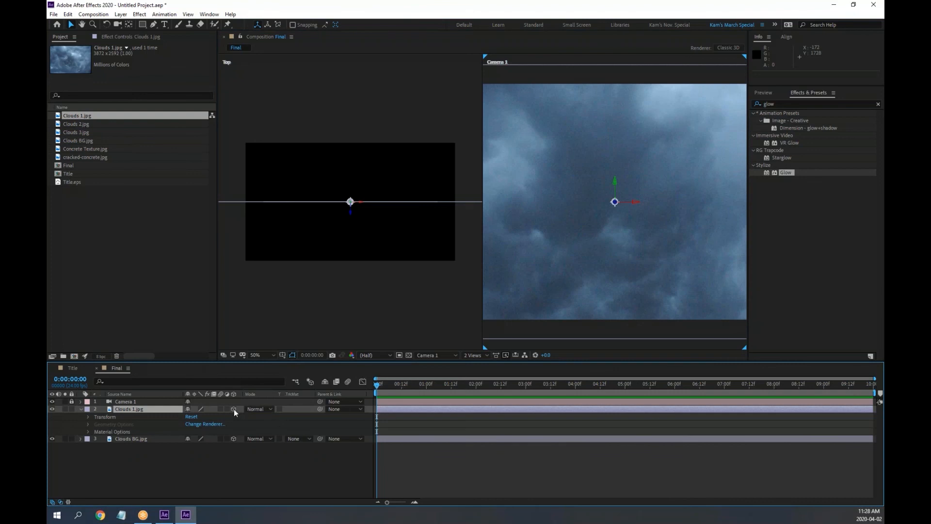
# Step: Try Z positions of -32 and 46 for the Clouds 1 layer, toggling its visibility in between to compare
pyautogui.click(88, 417)
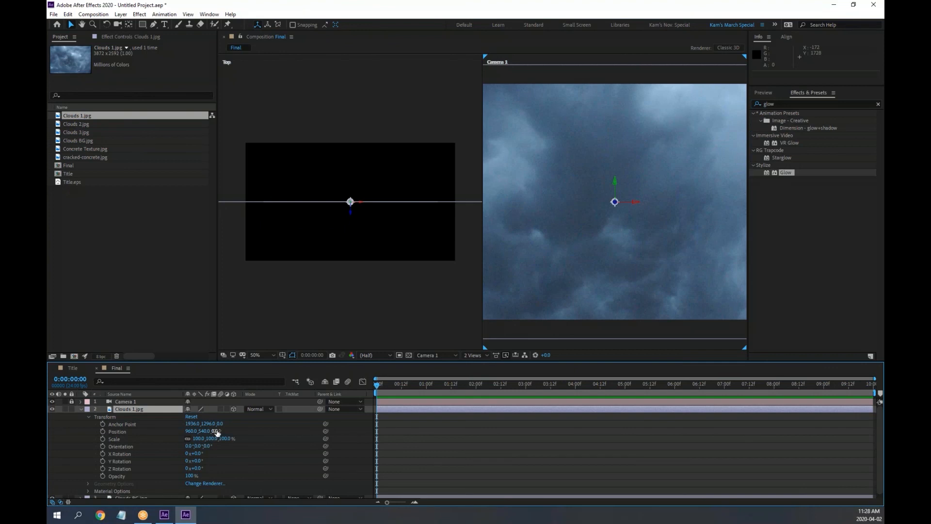
pyautogui.moveTo(216, 432)
pyautogui.mouseDown()
pyautogui.moveTo(261, 432)
pyautogui.moveTo(168, 427)
pyautogui.moveTo(252, 437)
pyautogui.moveTo(201, 435)
pyautogui.mouseUp()
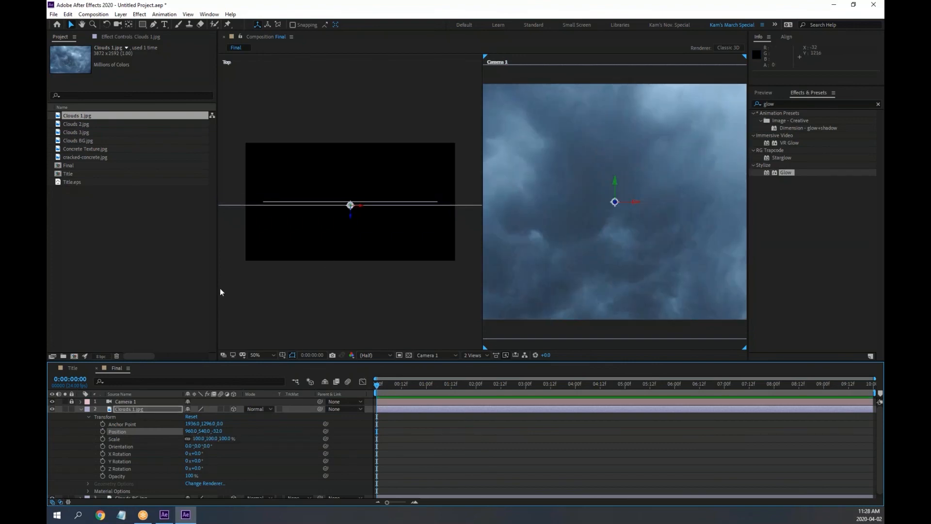
pyautogui.click(51, 409)
pyautogui.click(51, 409)
pyautogui.moveTo(216, 431); pyautogui.dragTo(262, 435)
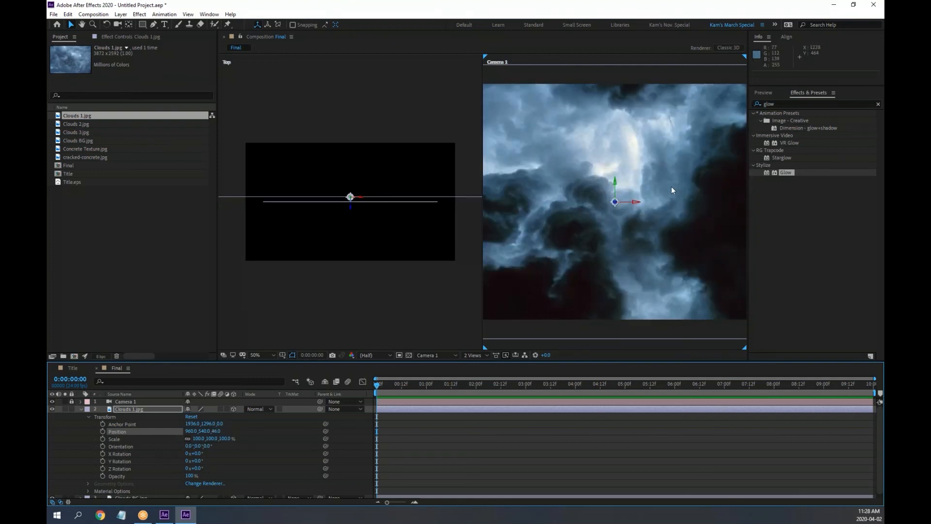
# Step: Toggle the visibility of the Clouds 1 and Clouds BG layers in turn to compare which one covers the other
pyautogui.click(81, 410)
pyautogui.click(52, 409)
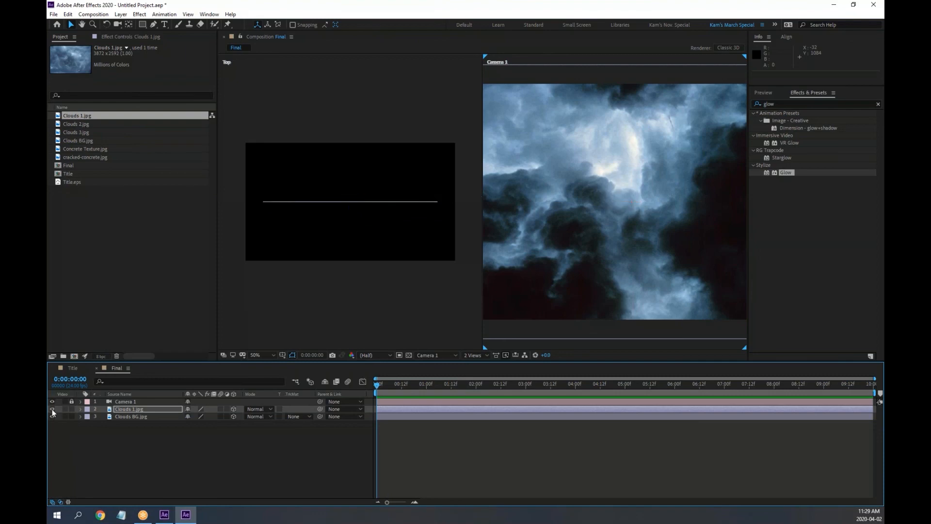
pyautogui.click(51, 409)
pyautogui.click(52, 416)
pyautogui.click(53, 416)
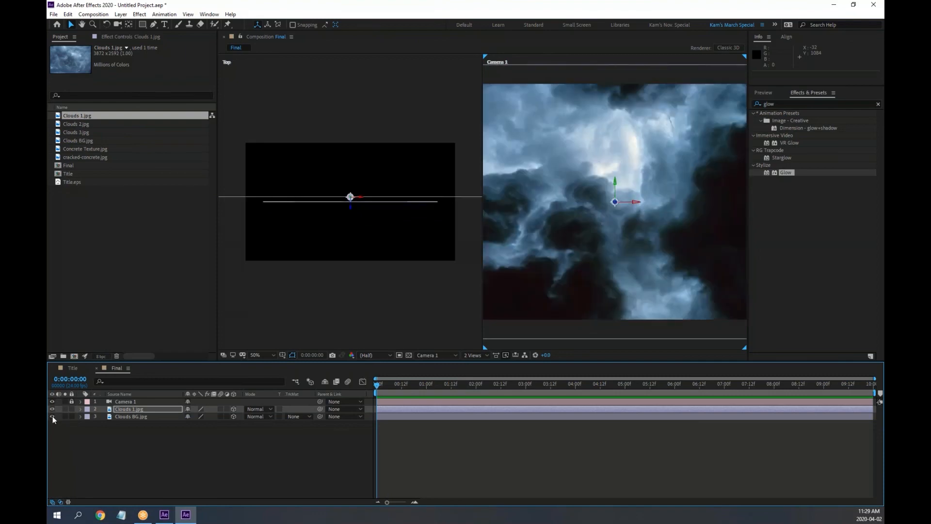
# Step: Move the Clouds 1 layer toward the camera by setting its Z position to -500
pyautogui.click(124, 409)
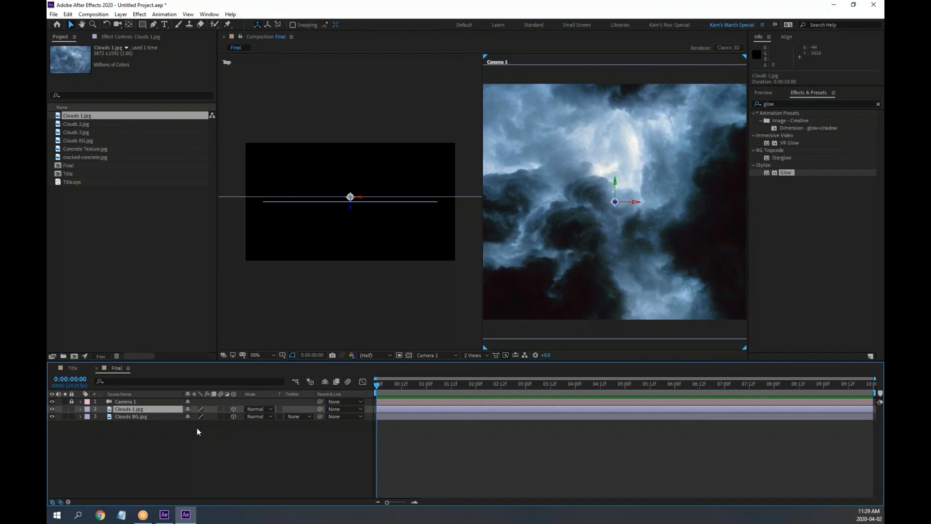
pyautogui.click(80, 410)
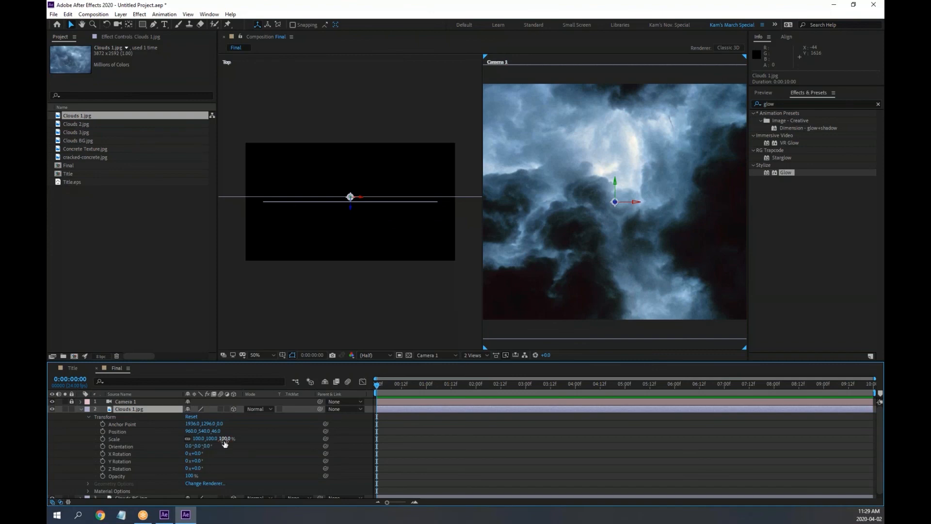
pyautogui.moveTo(217, 431); pyautogui.dragTo(153, 440)
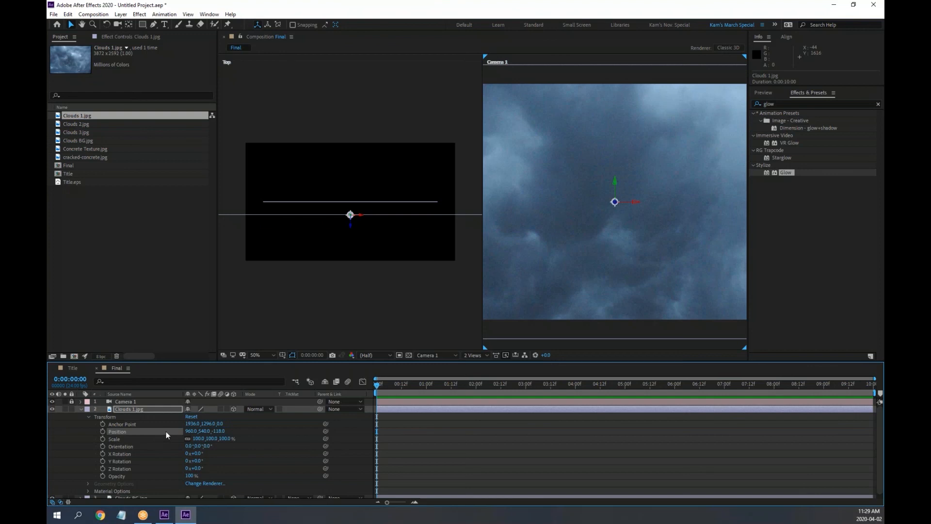
pyautogui.click(219, 431)
pyautogui.write('-500')
pyautogui.press('Return')
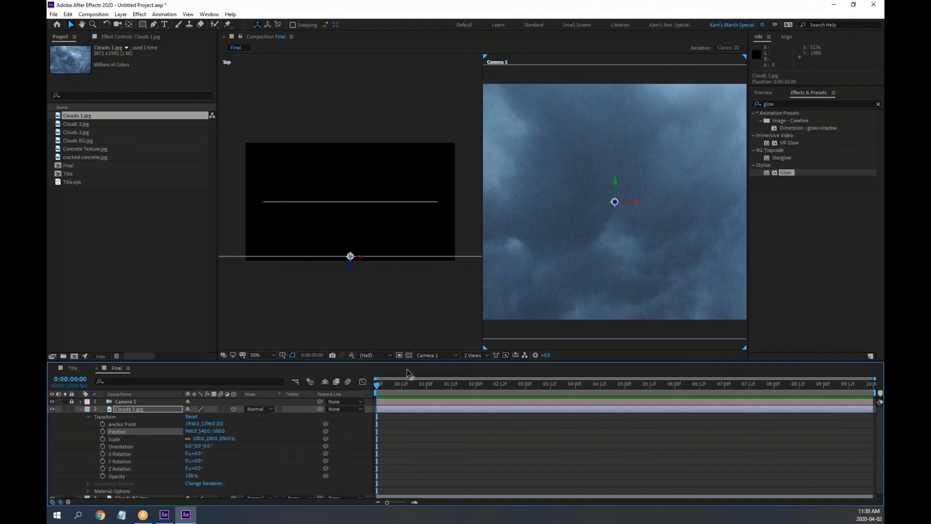
# Step: Change the Top view to Custom View 1 and orbit it to see the cloud layers from the side
pyautogui.click(385, 301)
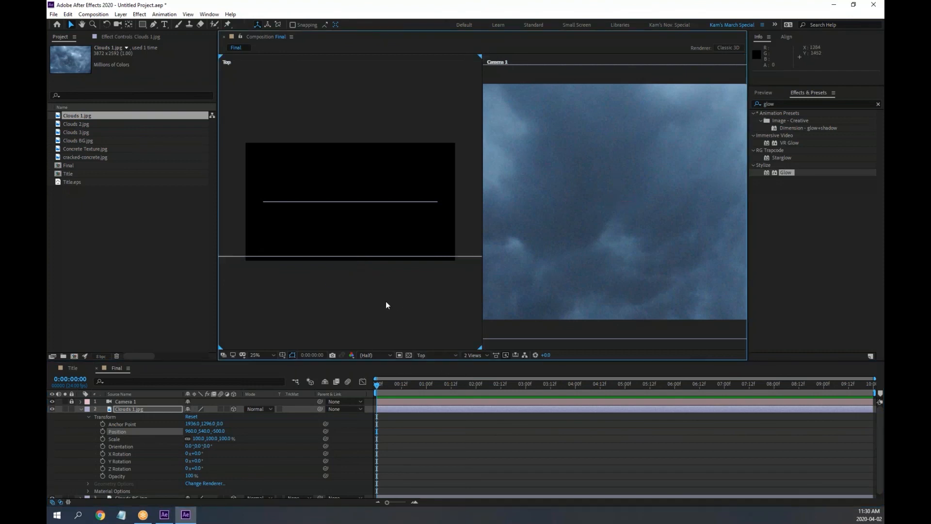
pyautogui.click(451, 356)
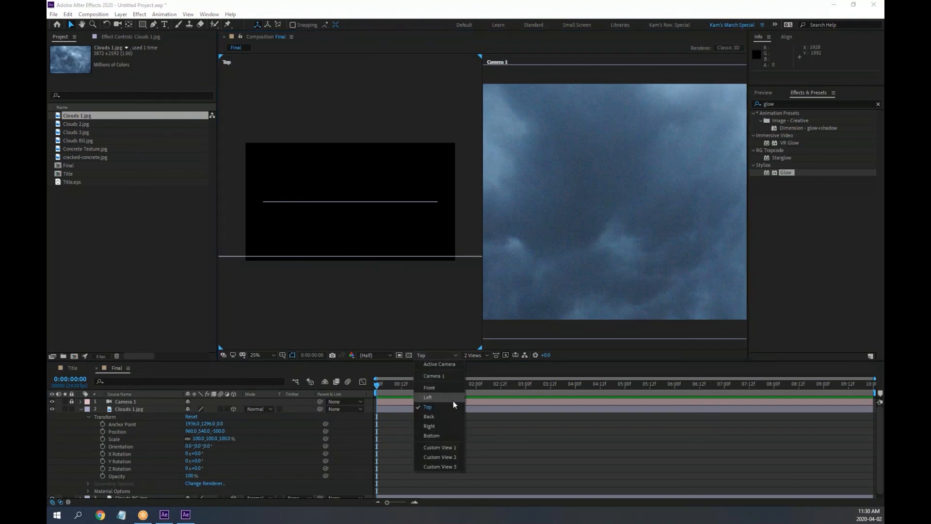
pyautogui.click(453, 447)
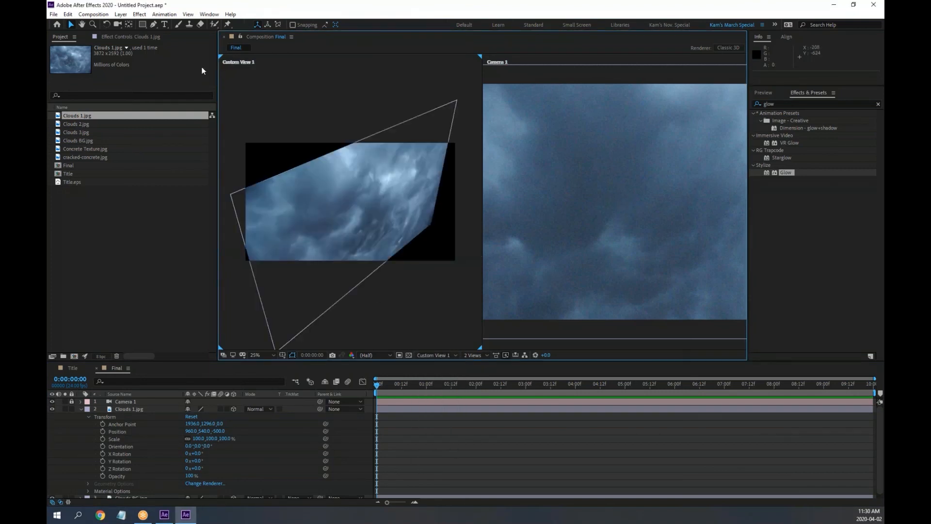
pyautogui.moveTo(118, 24); pyautogui.dragTo(129, 32)
pyautogui.click(160, 34)
pyautogui.moveTo(313, 181); pyautogui.dragTo(248, 368)
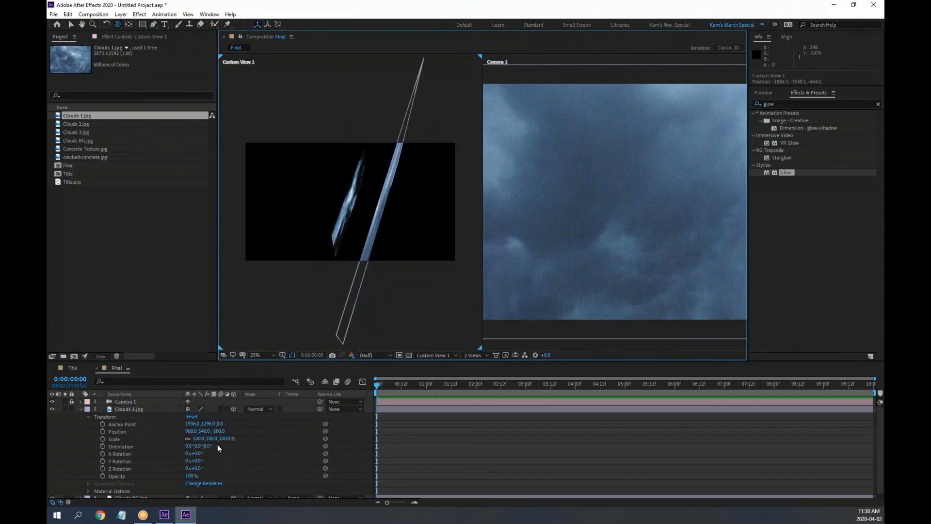
# Step: Push the Clouds 1 layer back to a Z position of 328, then try swapping its order with Clouds BG and undo the swap
pyautogui.moveTo(219, 431); pyautogui.dragTo(602, 452)
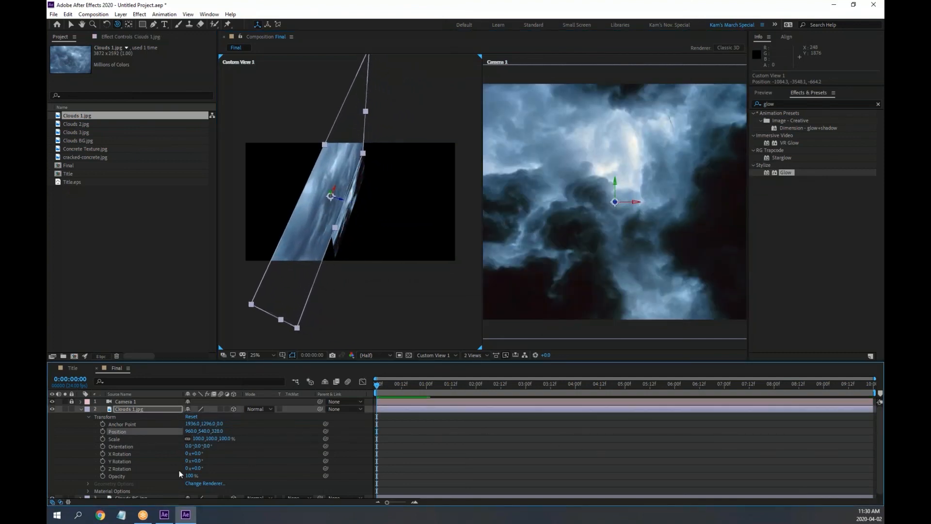
pyautogui.click(79, 407)
pyautogui.moveTo(125, 409); pyautogui.dragTo(135, 420)
pyautogui.hotkey('ctrl', 'z')
pyautogui.hotkey('ctrl', 'z')
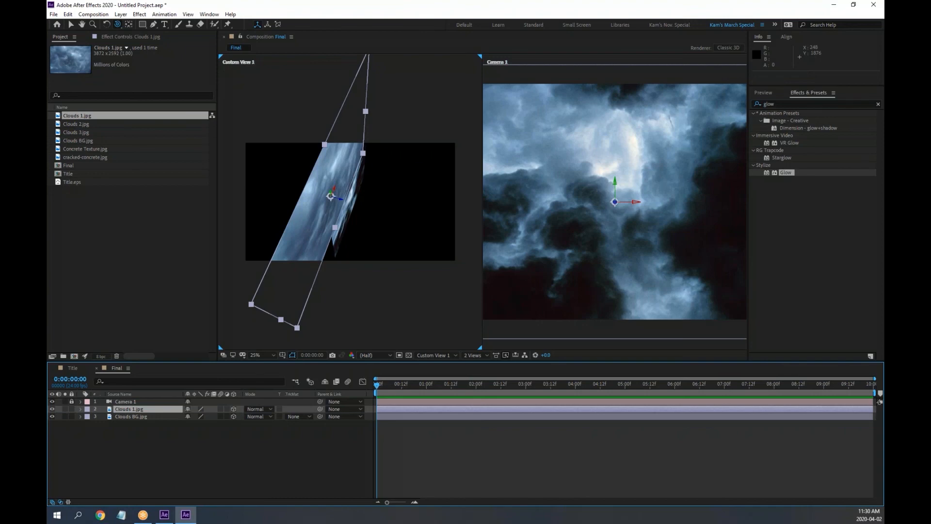
# Step: Clear the glow search from the effects list
pyautogui.click(878, 105)
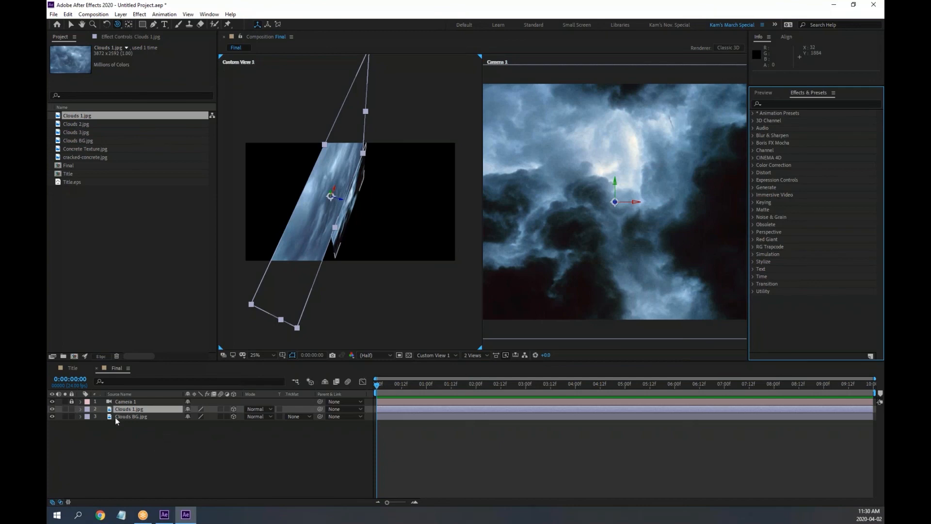
# Step: Try moving the Clouds 1 layer below Clouds BG in the layer order, then undo the reordering
pyautogui.moveTo(334, 276); pyautogui.dragTo(422, 277)
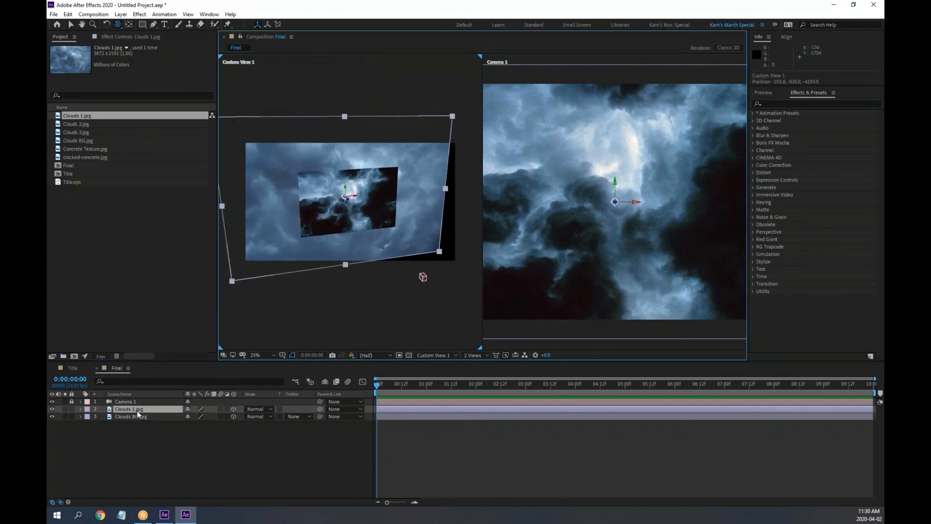
pyautogui.moveTo(137, 410)
pyautogui.mouseDown()
pyautogui.moveTo(140, 421)
pyautogui.moveTo(127, 423)
pyautogui.mouseUp()
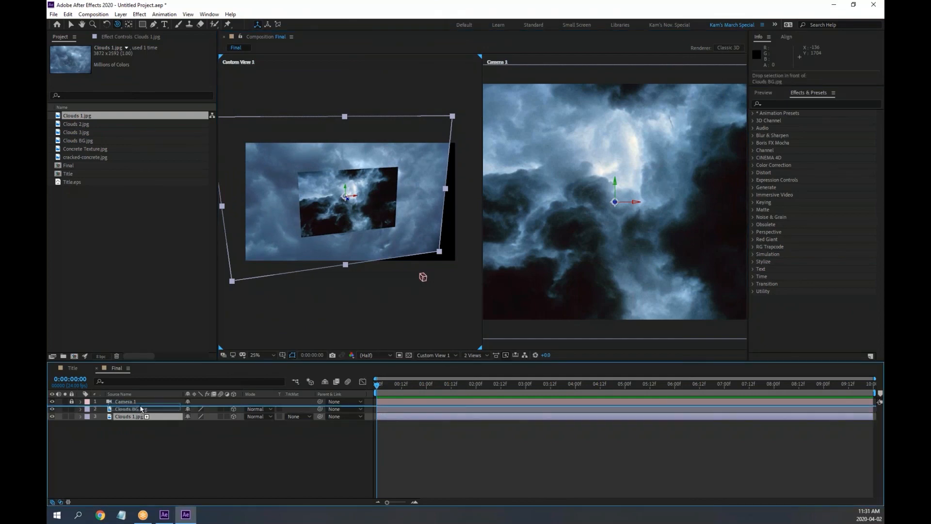
pyautogui.hotkey('ctrl', 'z')
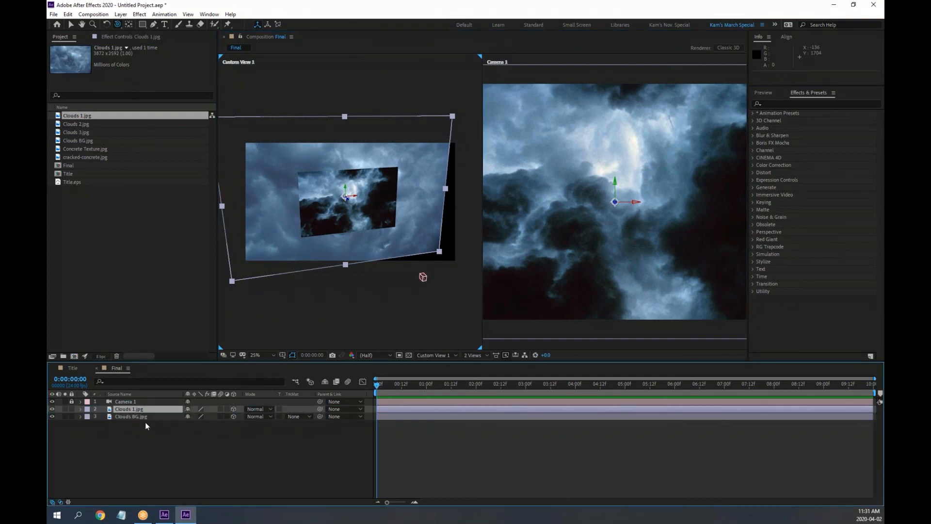
# Step: Set the Clouds 1 layer's Z position to -500 and check its spacing from Clouds BG in the custom view
pyautogui.click(81, 408)
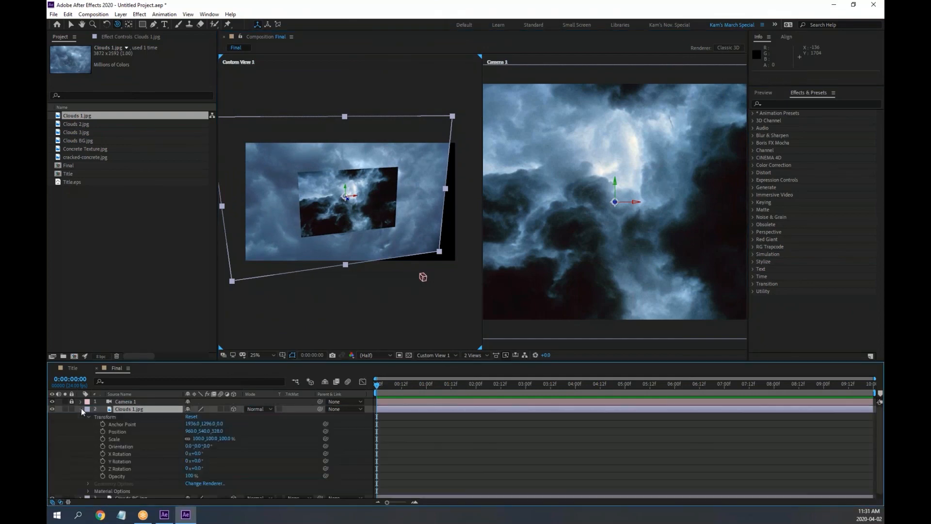
pyautogui.moveTo(216, 431); pyautogui.dragTo(220, 471)
pyautogui.click(220, 431)
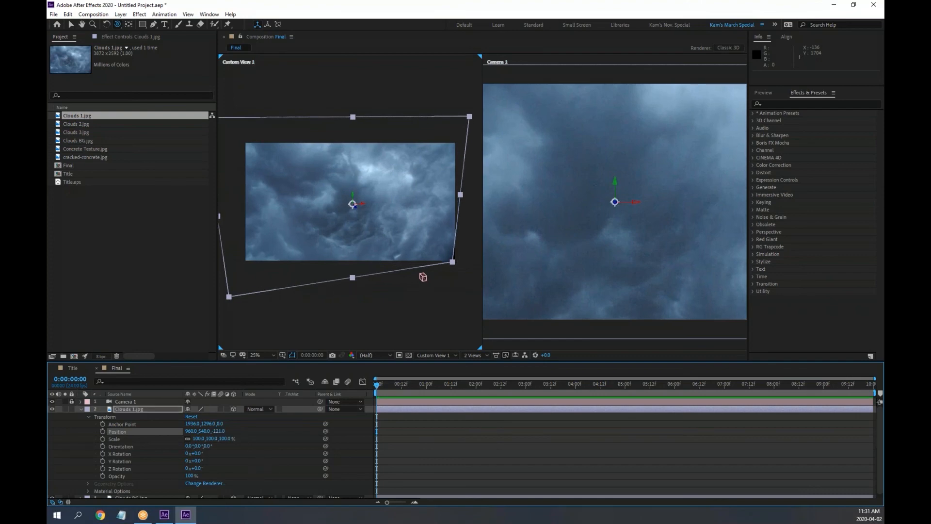
pyautogui.write('-500')
pyautogui.press('Return')
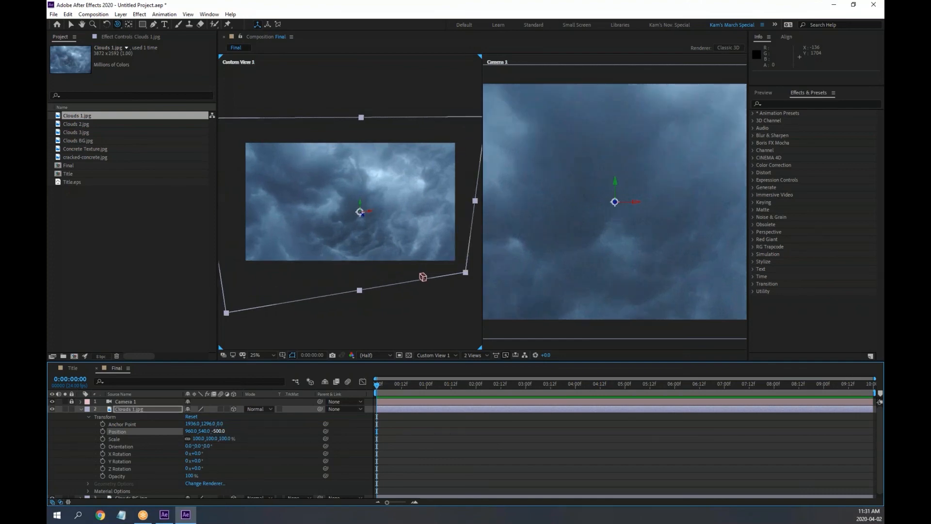
pyautogui.moveTo(317, 227); pyautogui.dragTo(363, 233)
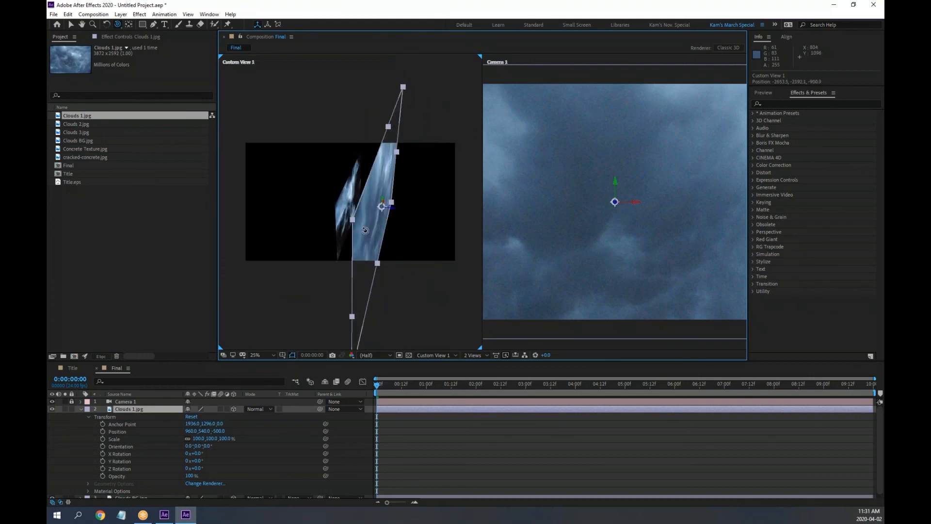
pyautogui.click(81, 408)
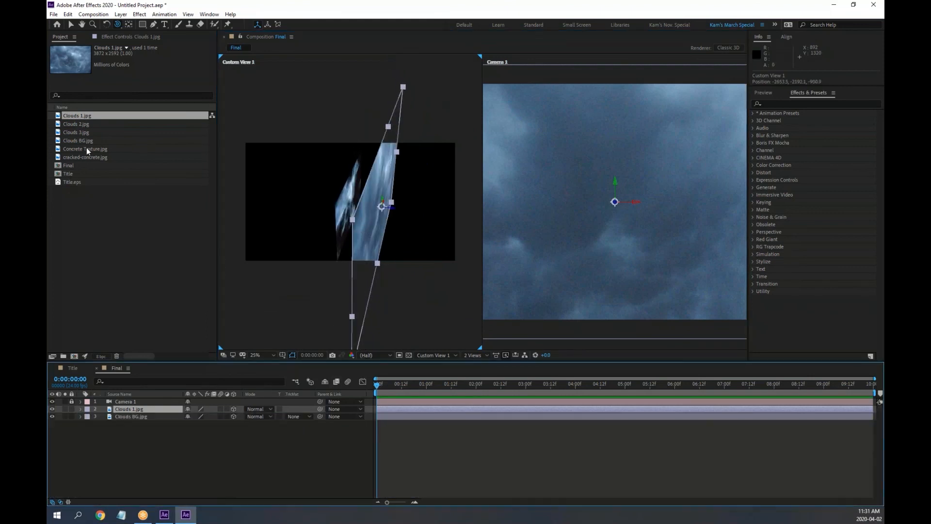
# Step: Add Clouds 2.jpg to the Final composition between Camera 1 and Clouds 1, and make it a 3D layer
pyautogui.click(61, 124)
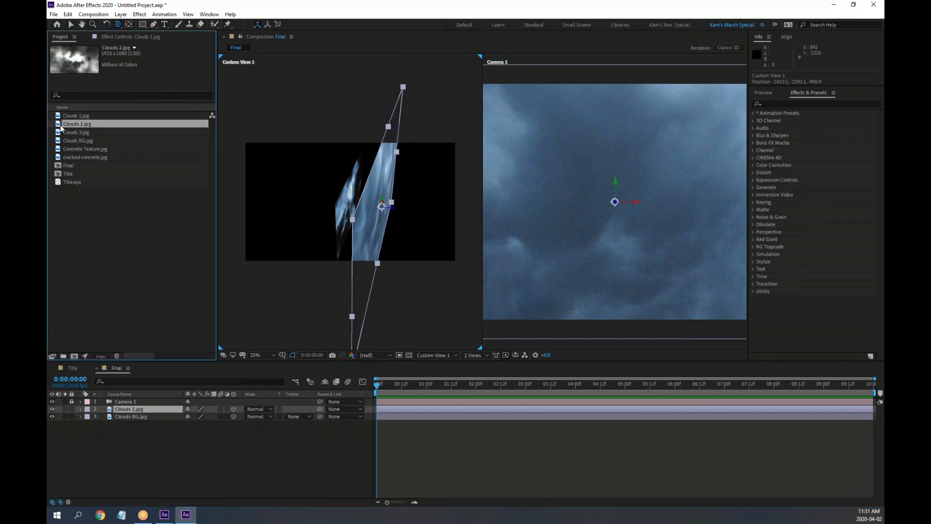
pyautogui.moveTo(68, 132); pyautogui.dragTo(131, 410)
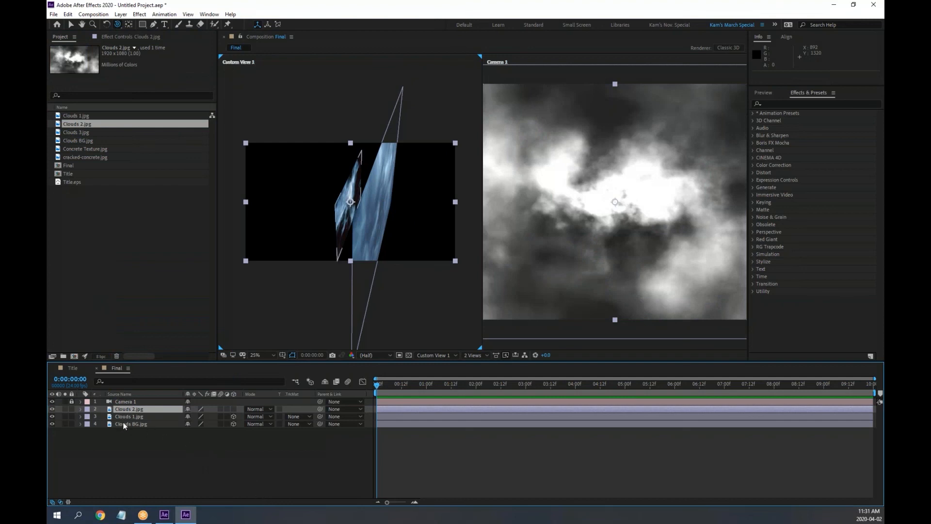
pyautogui.scroll(2, 348, 212)
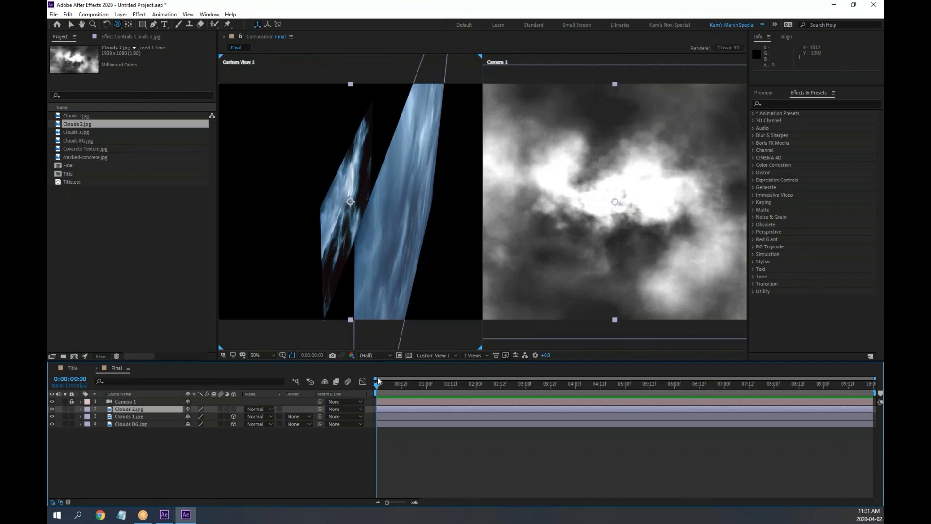
pyautogui.moveTo(301, 176); pyautogui.dragTo(304, 305)
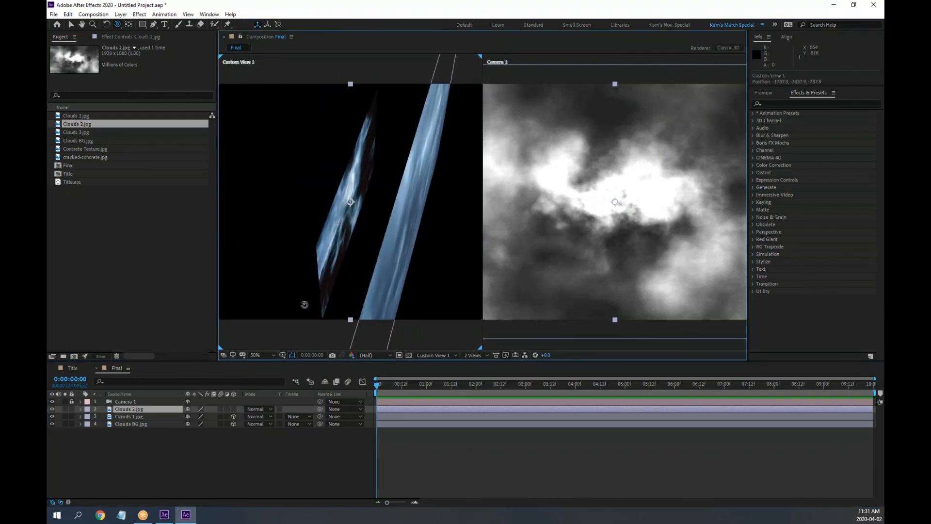
pyautogui.click(233, 409)
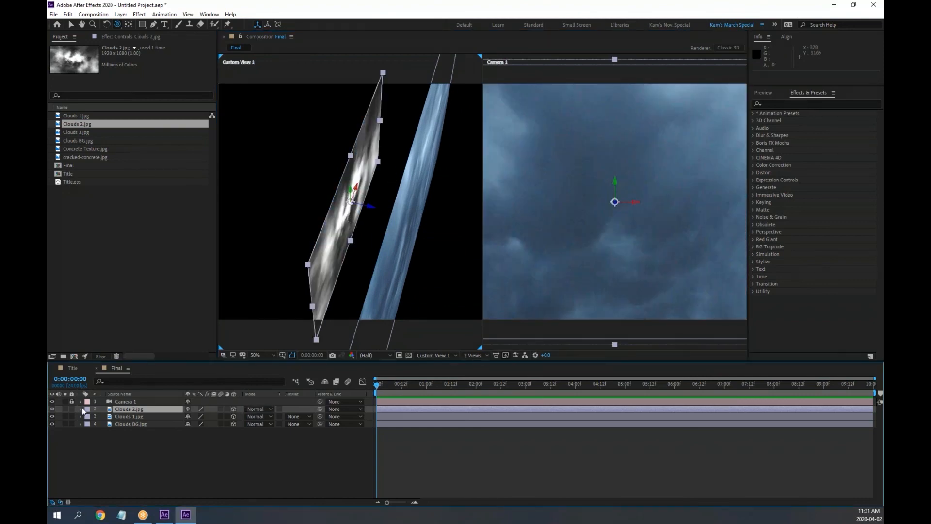
# Step: Place the Clouds 2 layer in front of Clouds 1 by setting its Z position to -1000
pyautogui.press('p')
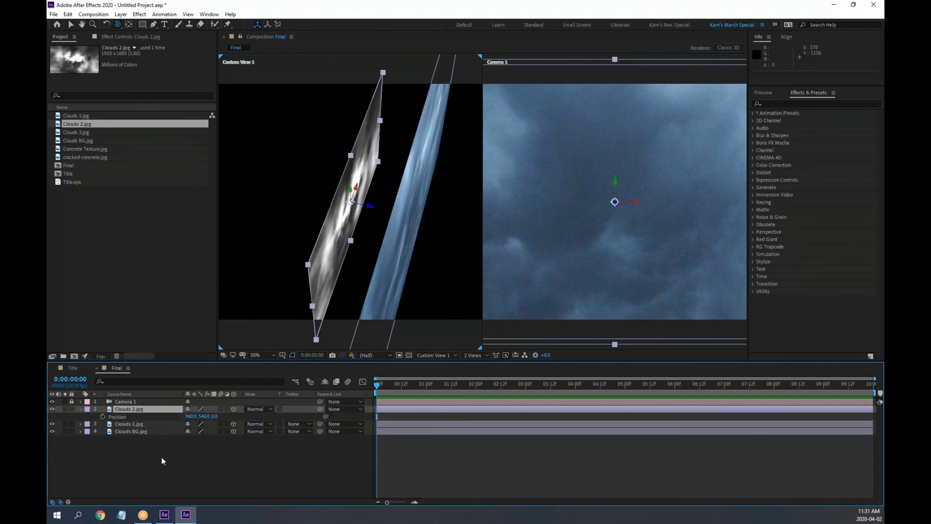
pyautogui.click(219, 416)
pyautogui.press('Return')
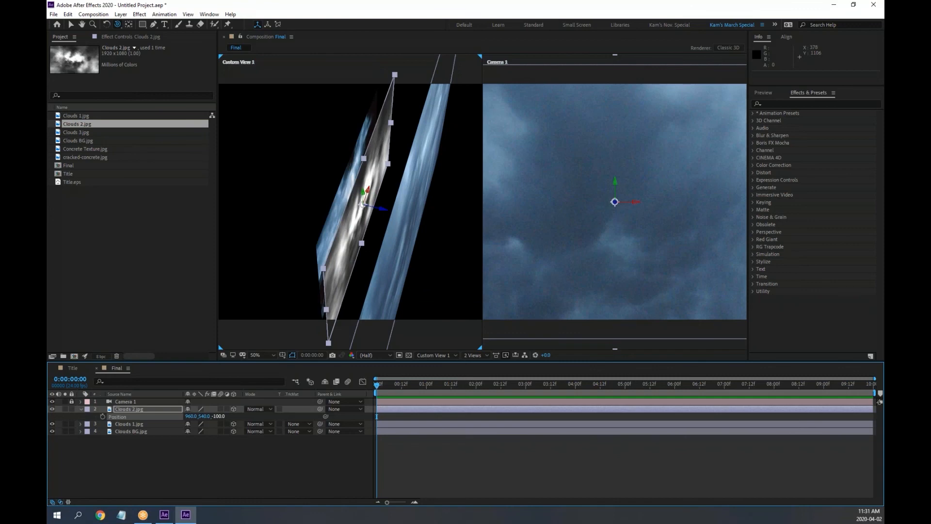
pyautogui.click(220, 416)
pyautogui.write('-1')
pyautogui.press('Return')
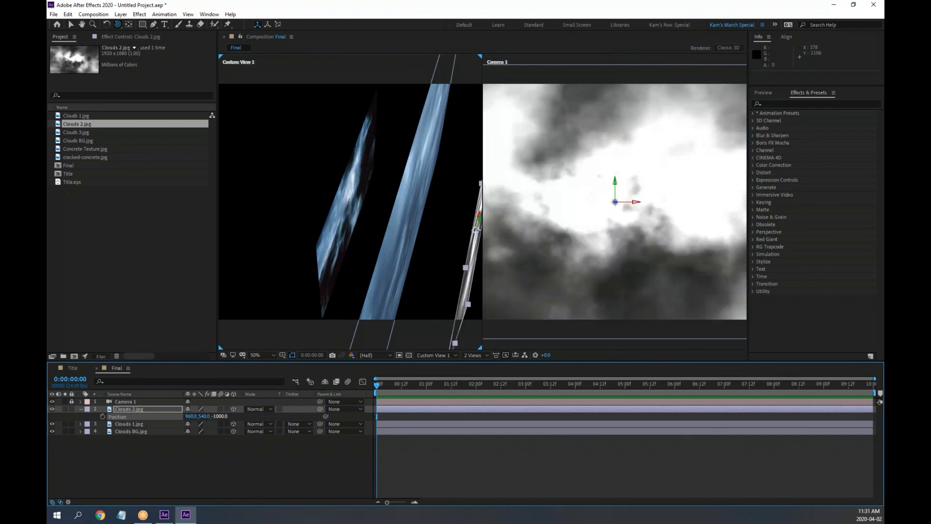
pyautogui.moveTo(391, 266); pyautogui.dragTo(376, 238)
pyautogui.scroll(-2, 395, 227)
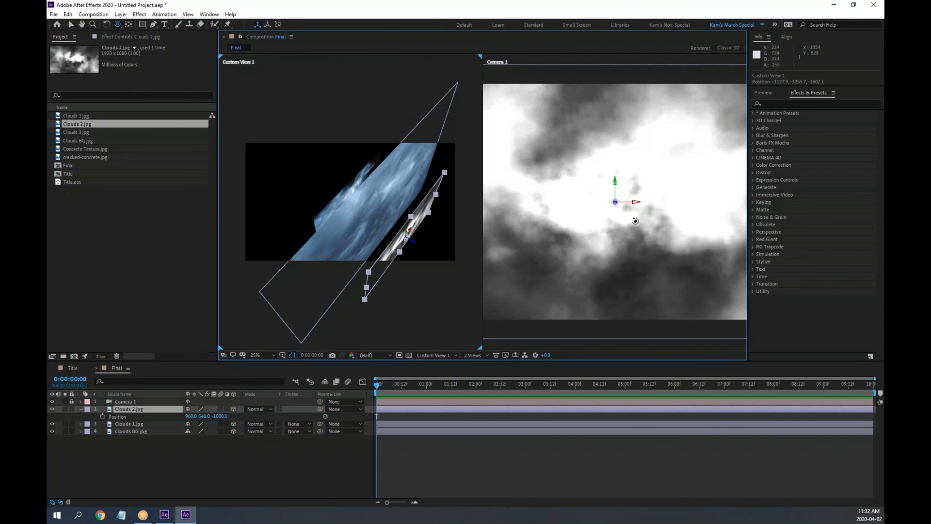
# Step: Unlock the Camera 1 layer
pyautogui.scroll(-2, 635, 220)
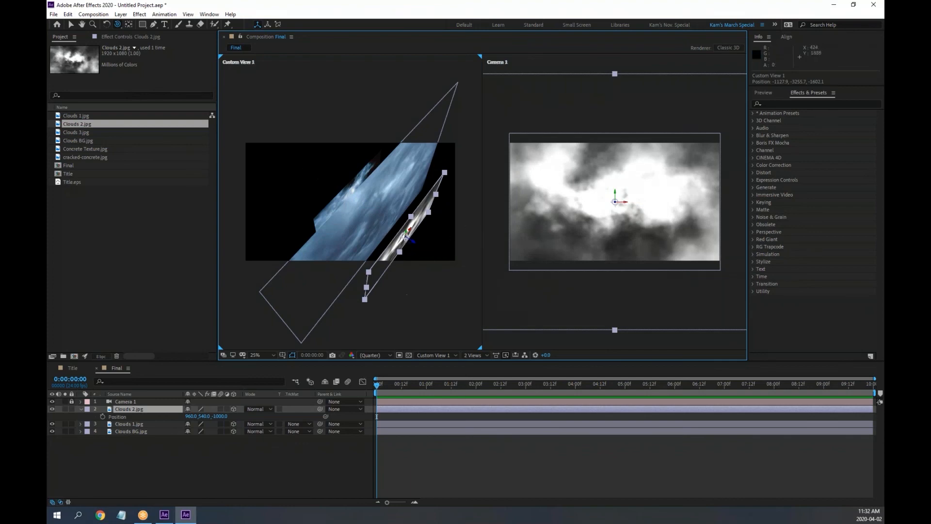
pyautogui.click(72, 402)
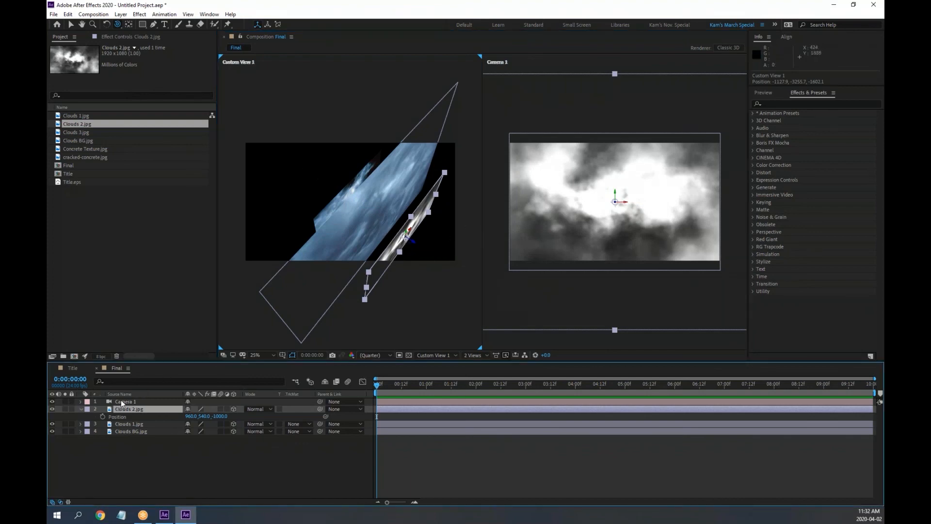
# Step: Move Camera 1 farther back from the cloud layers by setting its Z position to about -2725.7
pyautogui.click(121, 402)
pyautogui.moveTo(406, 289)
pyautogui.mouseDown()
pyautogui.moveTo(390, 268)
pyautogui.moveTo(355, 268)
pyautogui.moveTo(414, 276)
pyautogui.moveTo(401, 291)
pyautogui.moveTo(376, 292)
pyautogui.moveTo(368, 315)
pyautogui.moveTo(392, 300)
pyautogui.mouseUp()
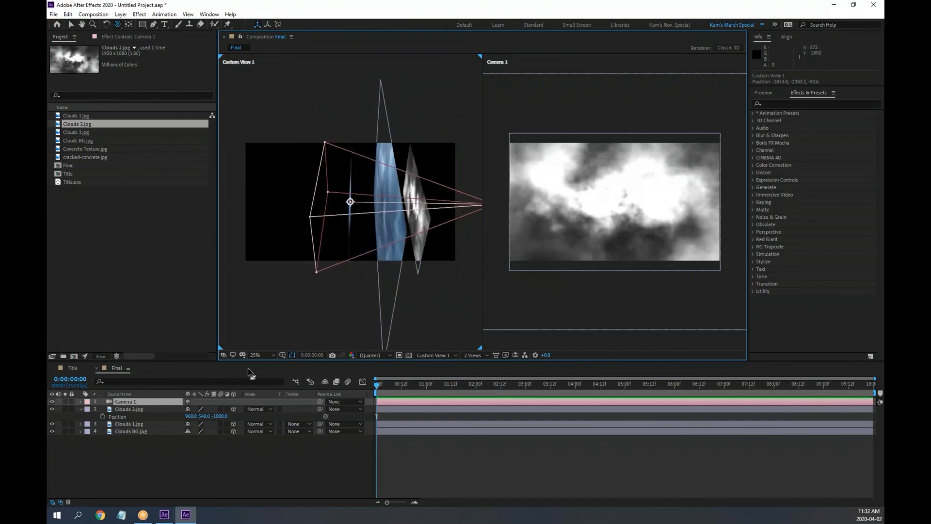
pyautogui.click(77, 403)
pyautogui.click(80, 403)
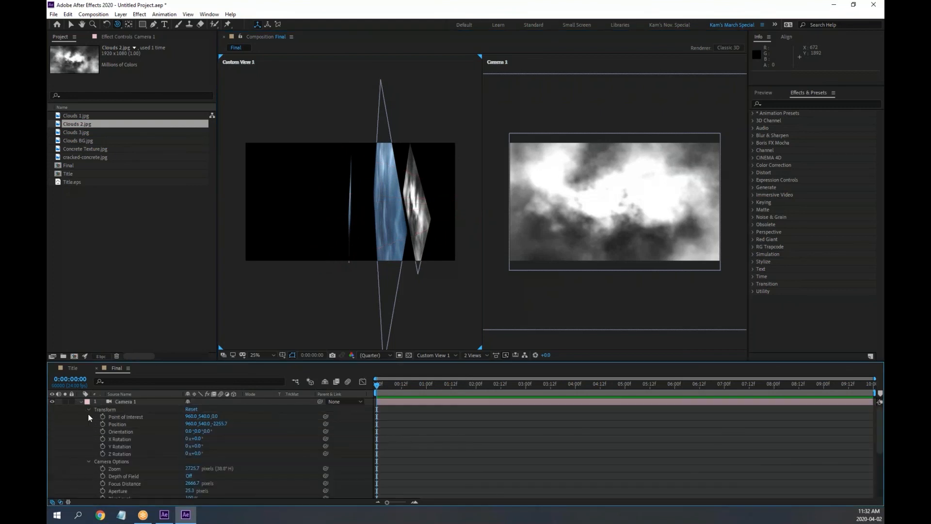
pyautogui.moveTo(220, 425); pyautogui.dragTo(53, 441)
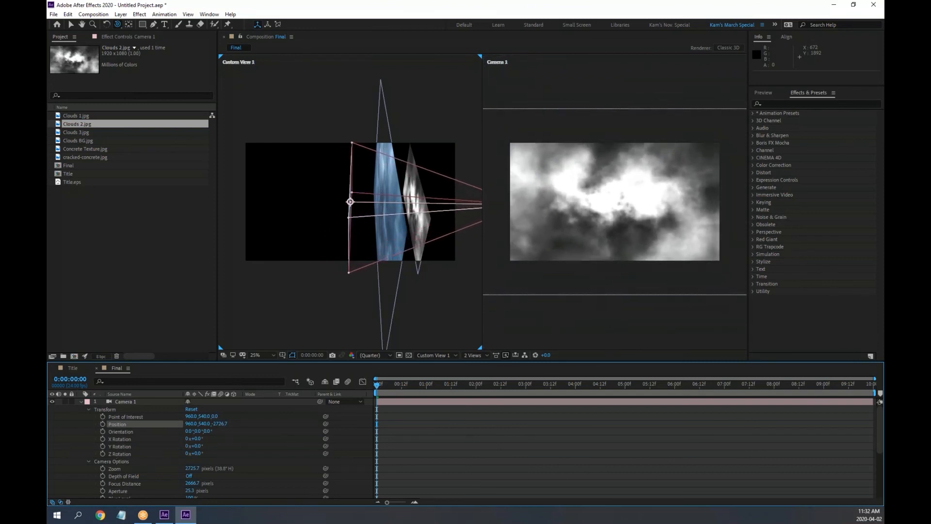
pyautogui.click(452, 401)
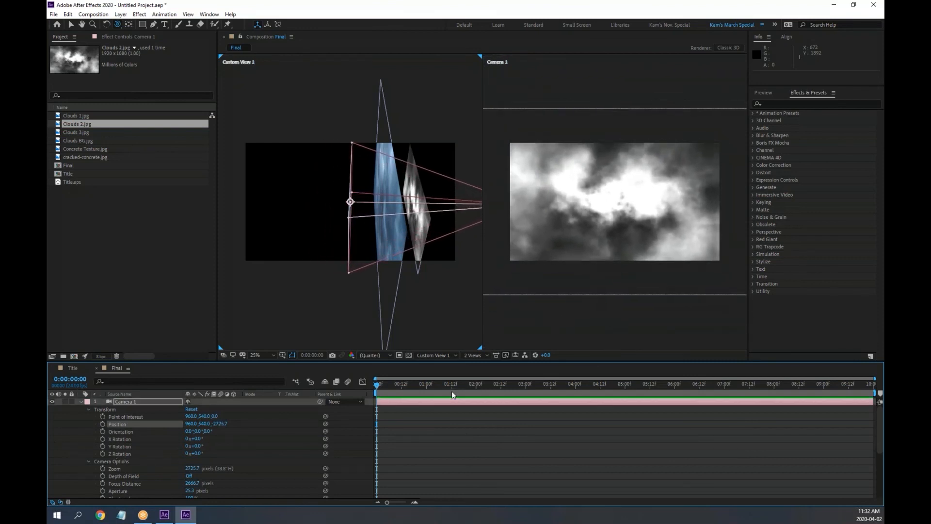
pyautogui.moveTo(427, 263); pyautogui.dragTo(349, 218)
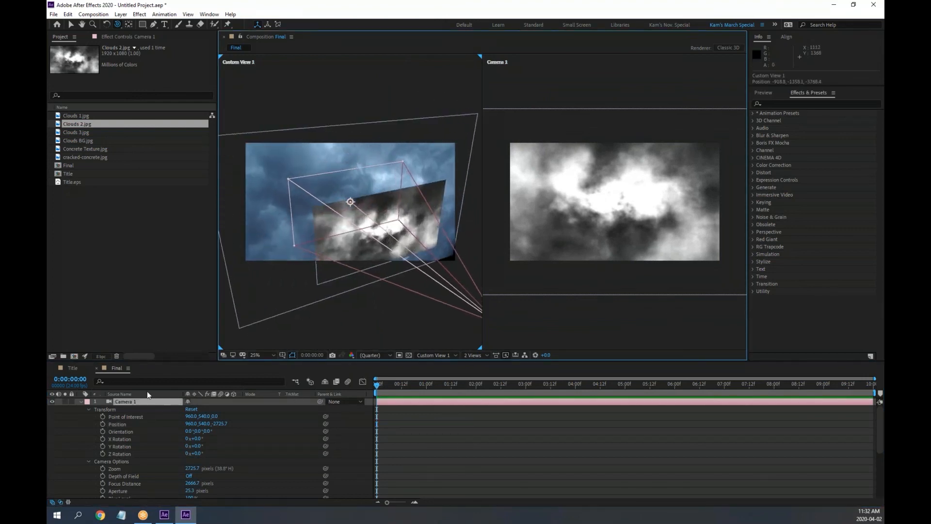
pyautogui.click(79, 400)
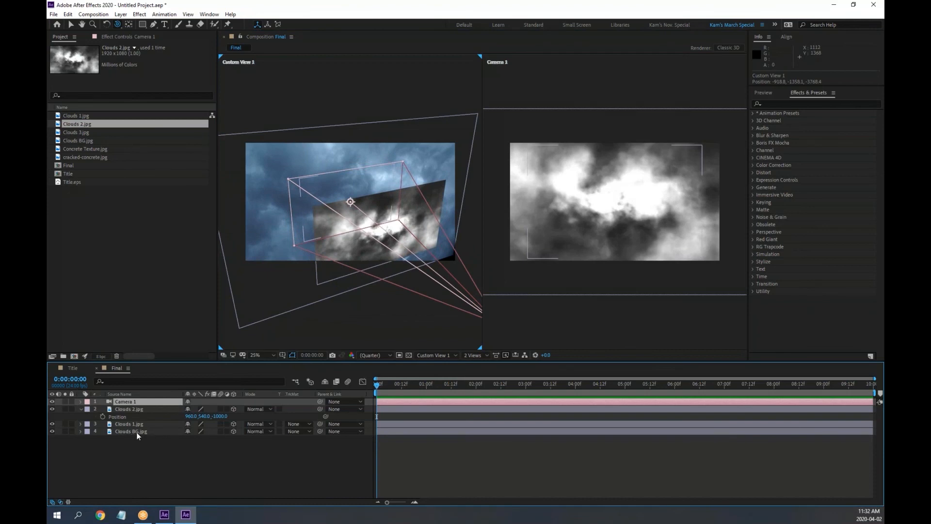
# Step: Add Clouds 3.jpg to the Final composition between Camera 1 and Clouds 2, and make it a 3D layer
pyautogui.click(80, 409)
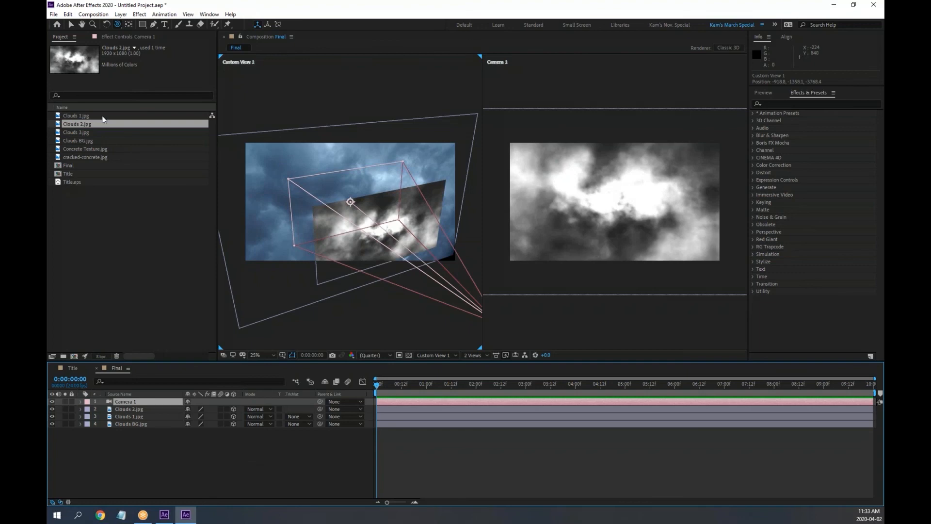
pyautogui.moveTo(85, 131); pyautogui.dragTo(138, 406)
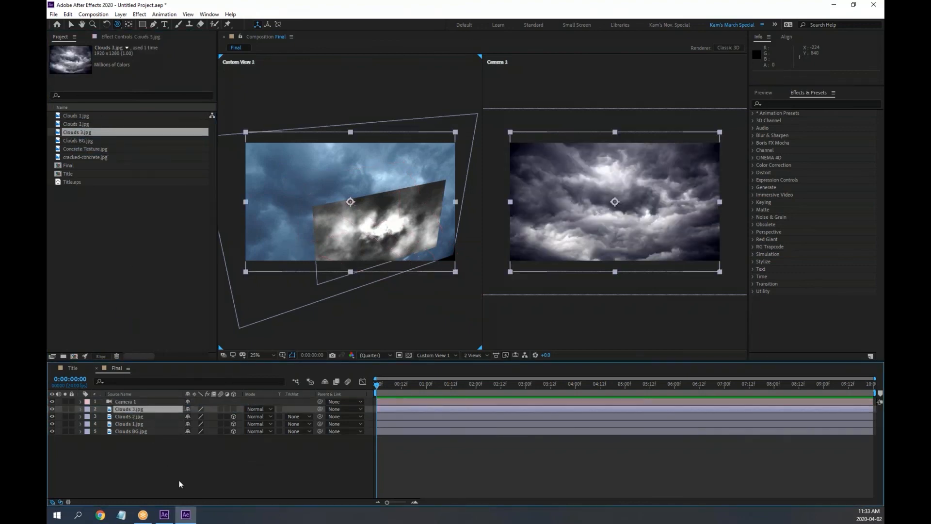
pyautogui.click(233, 409)
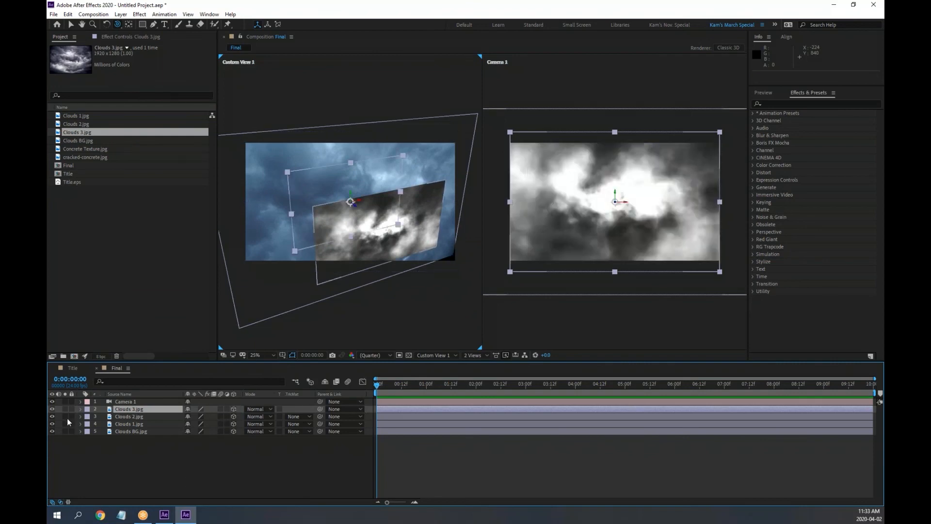
# Step: Set the Clouds 3 layer's Z position to -1500 and check its spacing from the other cloud layers in the custom view
pyautogui.press('p')
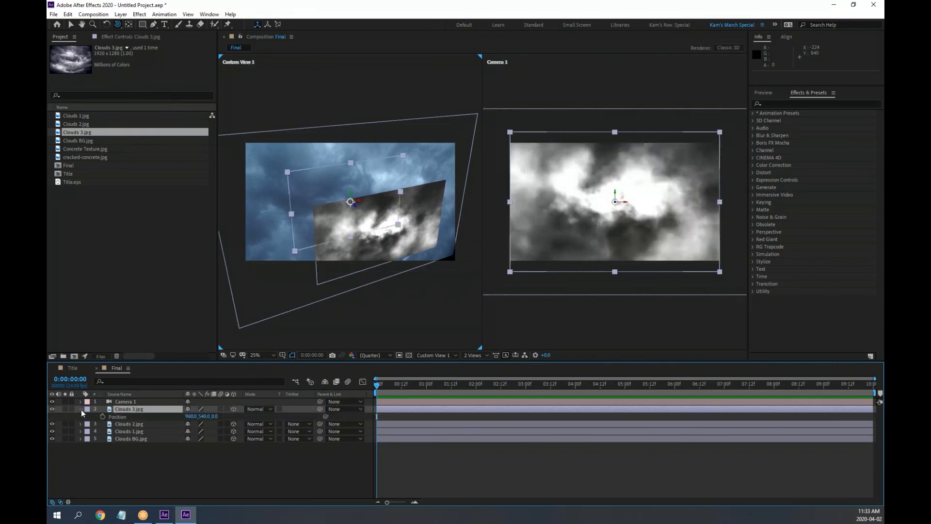
pyautogui.click(215, 416)
pyautogui.write('-1500')
pyautogui.press('Return')
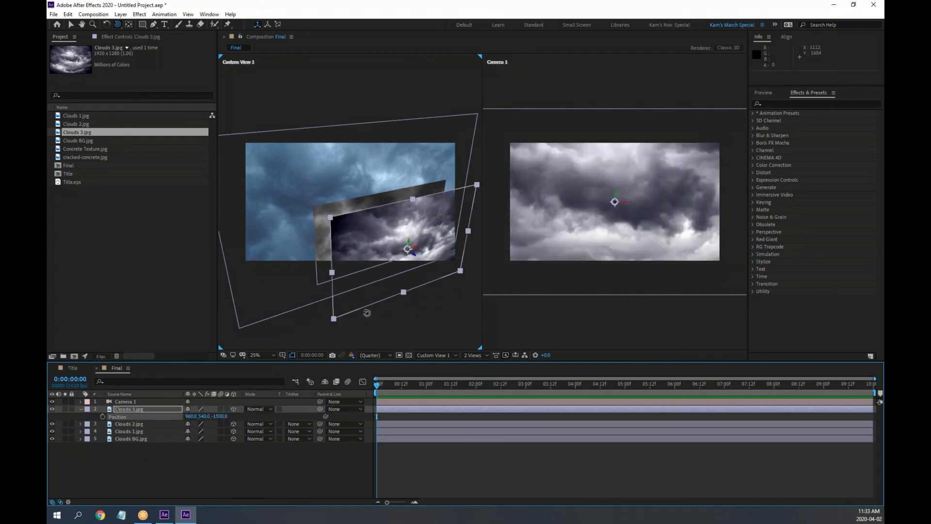
pyautogui.moveTo(368, 312)
pyautogui.mouseDown()
pyautogui.moveTo(389, 258)
pyautogui.moveTo(359, 241)
pyautogui.moveTo(388, 222)
pyautogui.moveTo(361, 321)
pyautogui.moveTo(368, 317)
pyautogui.mouseUp()
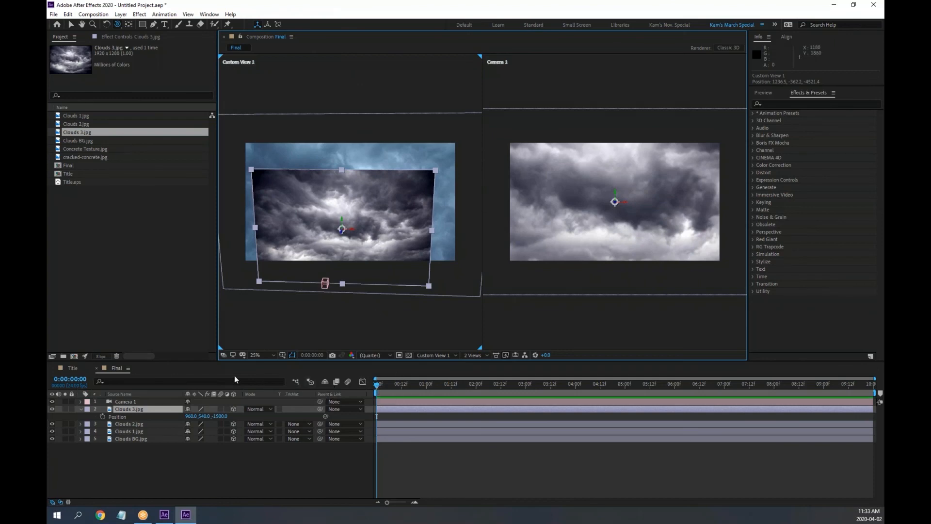
pyautogui.click(83, 408)
pyautogui.moveTo(352, 226); pyautogui.dragTo(431, 227)
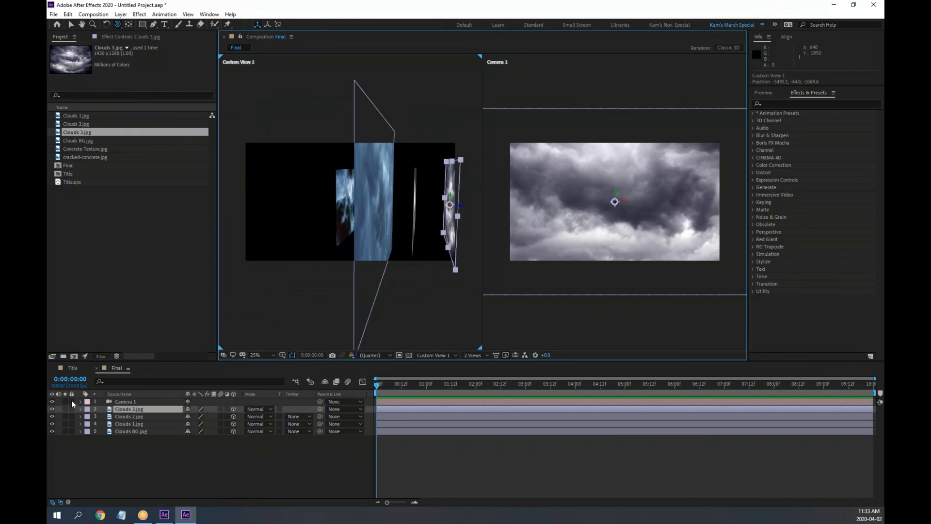
# Step: Lock the camera and all cloud layers, and add the Title composition directly below Camera 1 in the Final timeline
pyautogui.moveTo(72, 400); pyautogui.dragTo(71, 431)
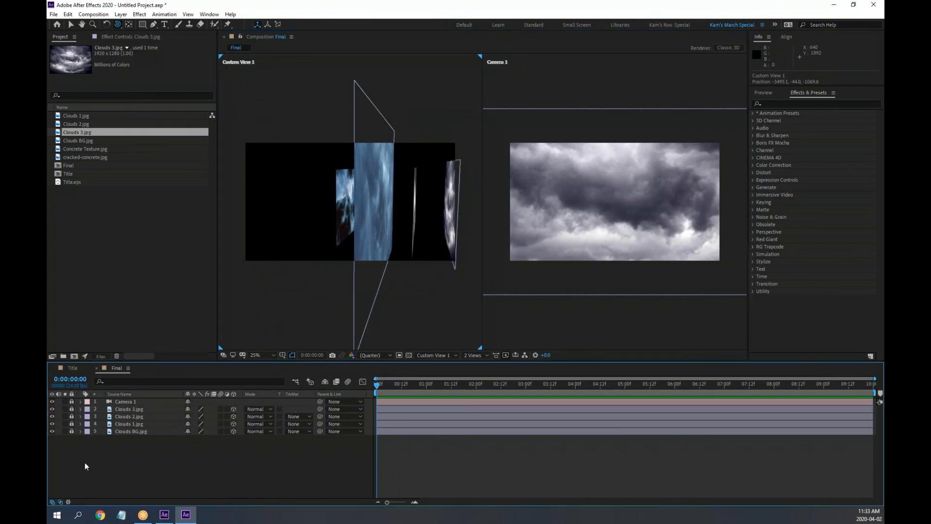
pyautogui.click(63, 174)
pyautogui.moveTo(58, 172); pyautogui.dragTo(123, 444)
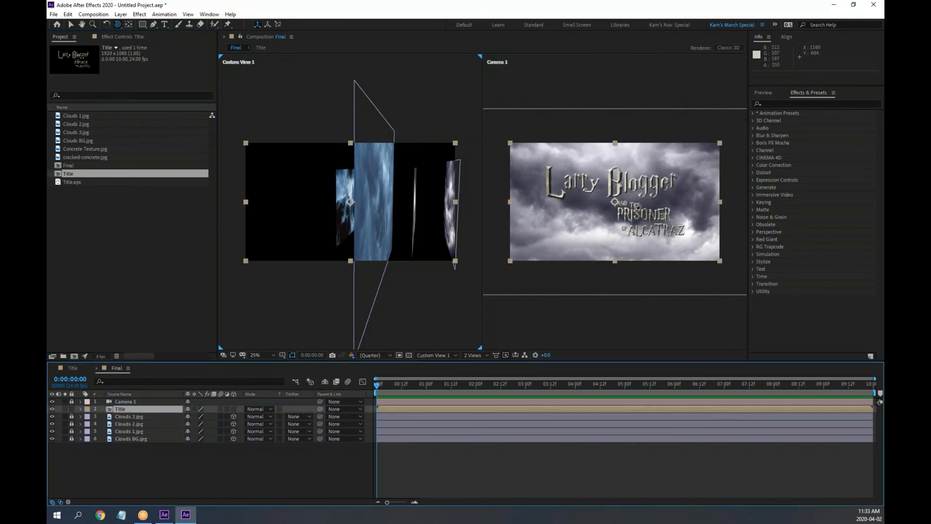
# Step: Make the Title layer 3D and inspect its placement against Clouds BG from the side in the custom view
pyautogui.scroll(2, 646, 199)
pyautogui.scroll(-2, 601, 189)
pyautogui.moveTo(430, 212); pyautogui.dragTo(350, 202)
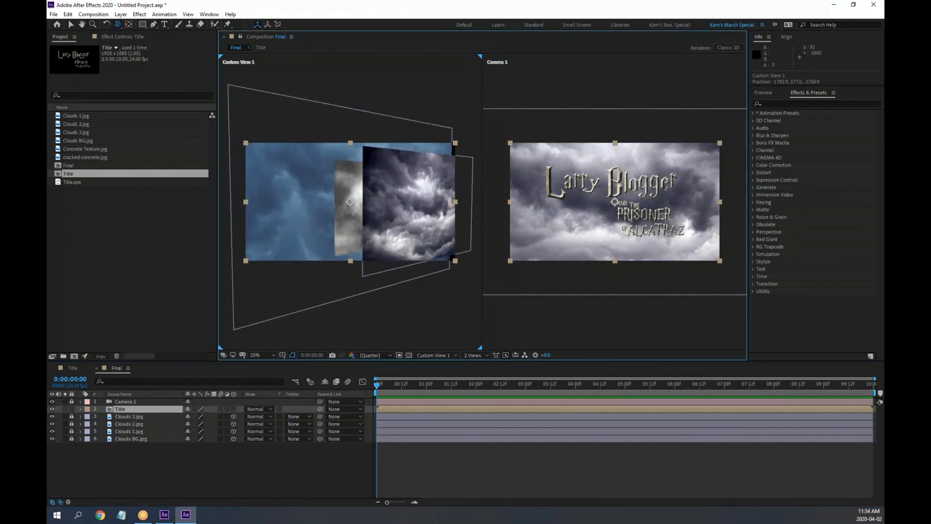
pyautogui.click(234, 410)
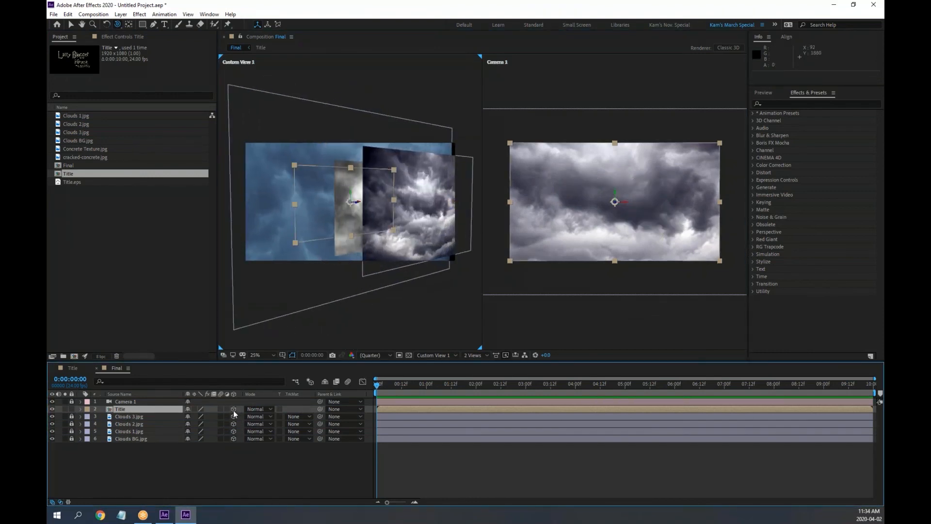
pyautogui.moveTo(316, 213); pyautogui.dragTo(342, 214)
pyautogui.scroll(4, 356, 196)
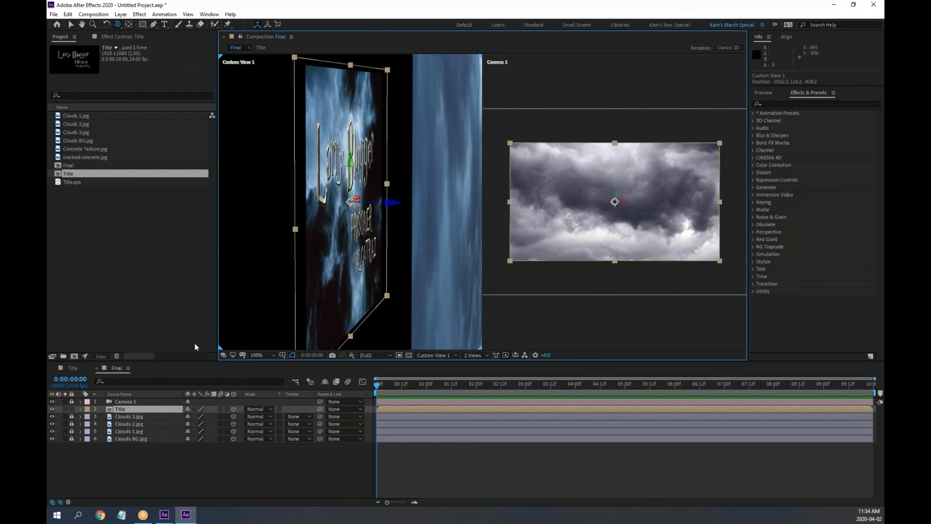
# Step: Try the Title layer below Clouds BG, compare both layers' Position values, and return Title to its place below Camera 1
pyautogui.moveTo(128, 411); pyautogui.dragTo(127, 448)
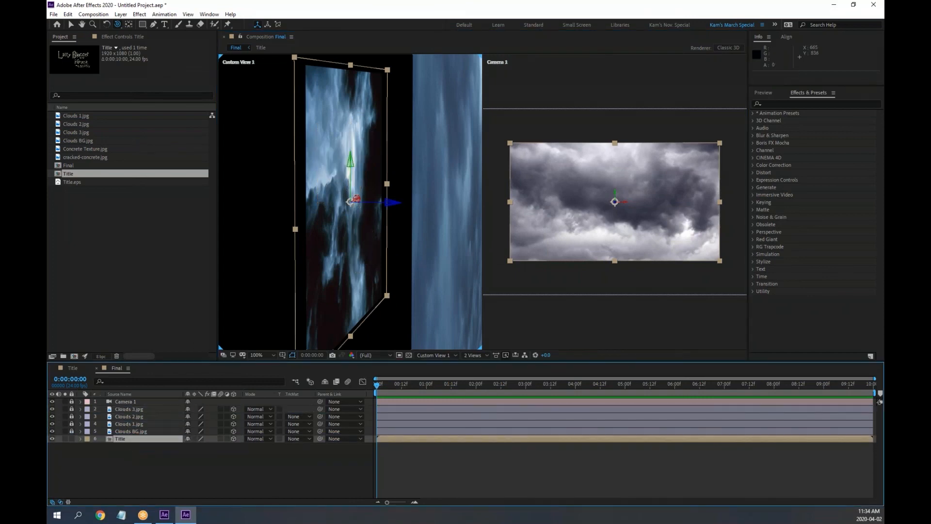
pyautogui.click(129, 432)
pyautogui.press('p')
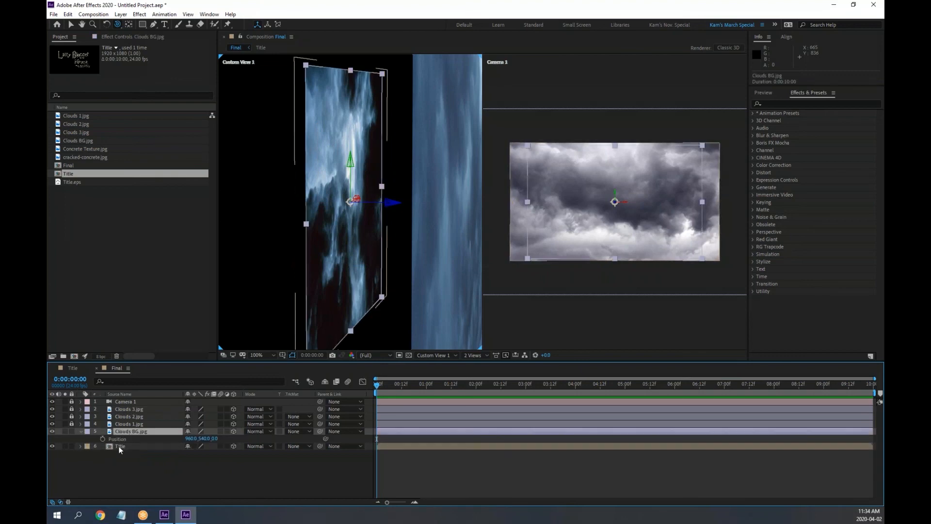
pyautogui.click(118, 446)
pyautogui.press('p')
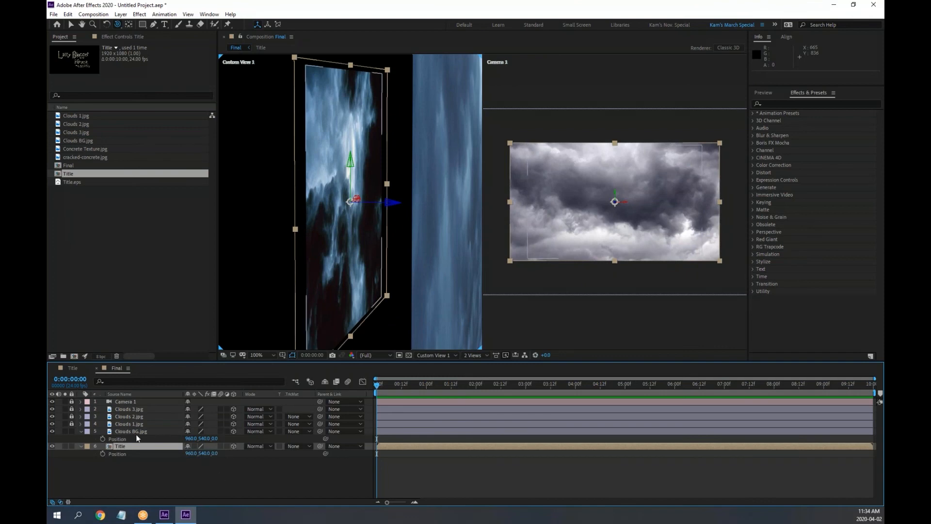
pyautogui.moveTo(116, 446); pyautogui.dragTo(124, 407)
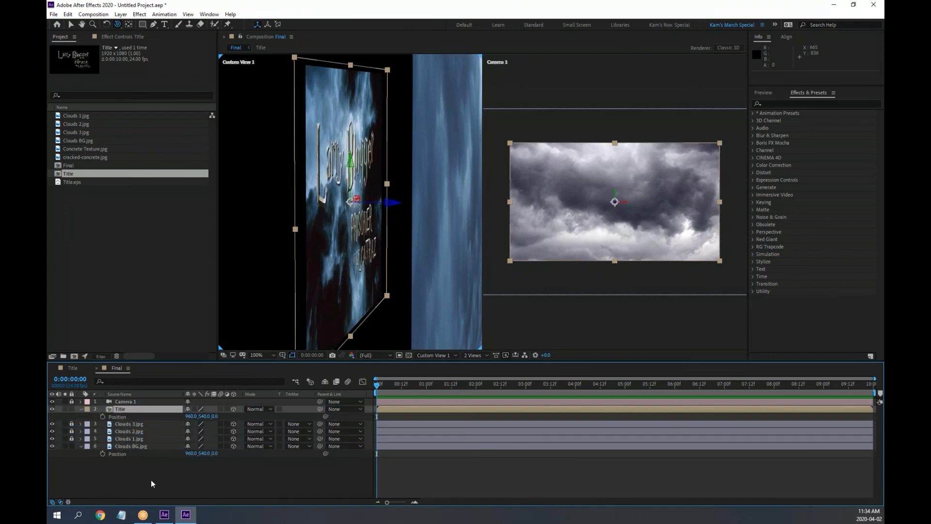
# Step: Set the Title layer's Z position to -50 so it sits in front of Clouds BG, and check it in the custom view
pyautogui.click(215, 415)
pyautogui.write('-')
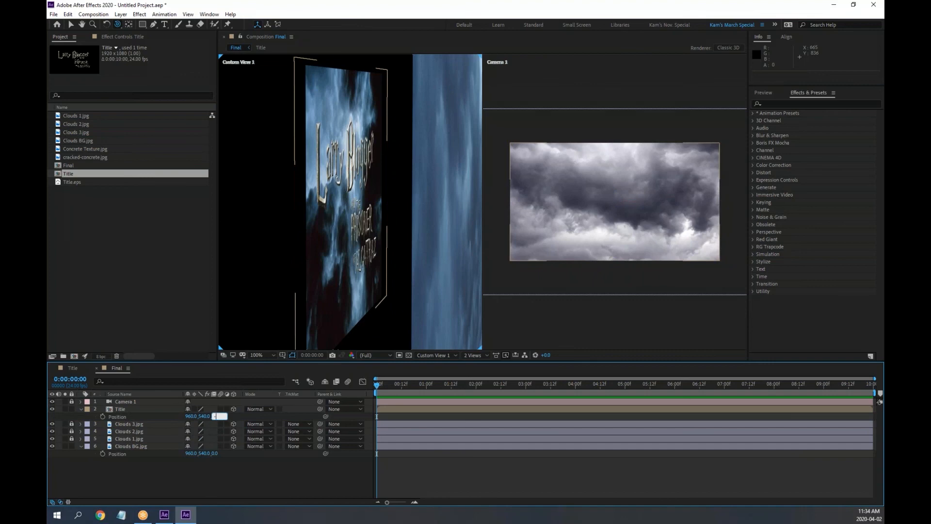
pyautogui.write('50')
pyautogui.press('Return')
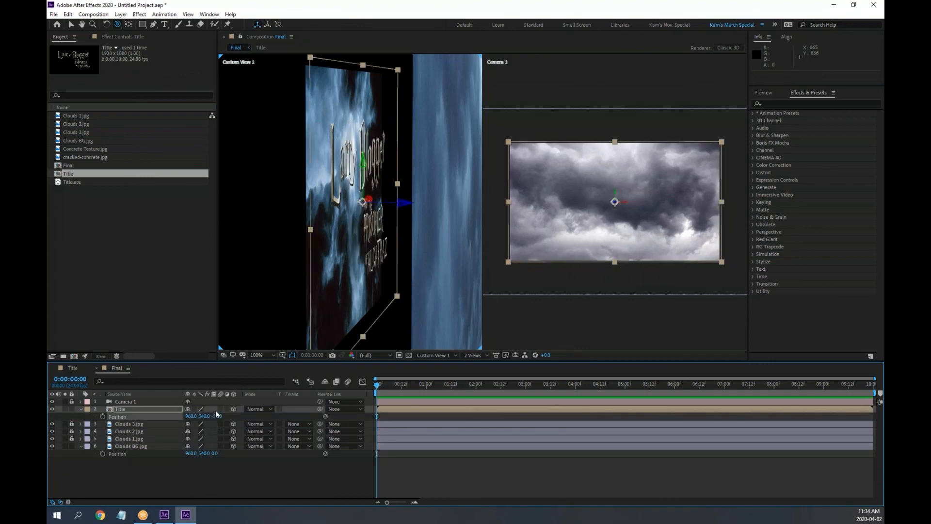
pyautogui.click(80, 409)
pyautogui.click(81, 438)
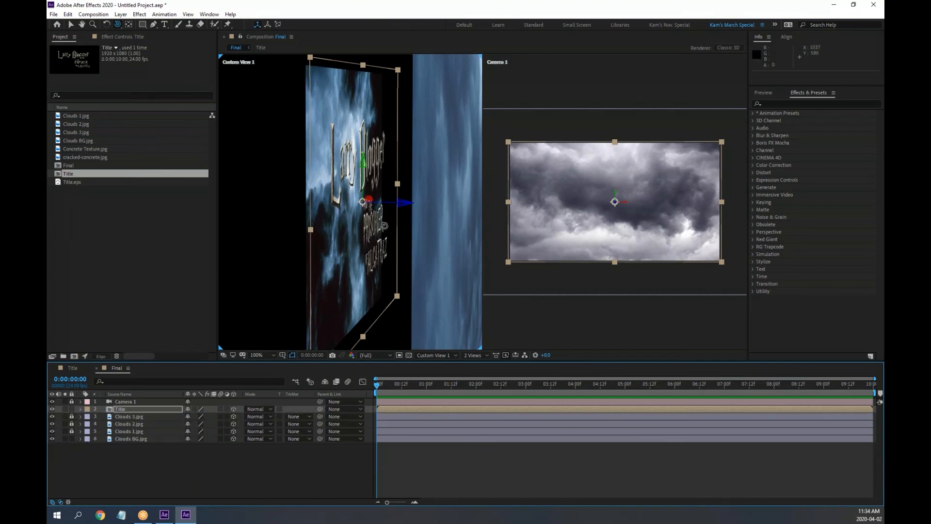
pyautogui.moveTo(396, 218); pyautogui.dragTo(304, 241)
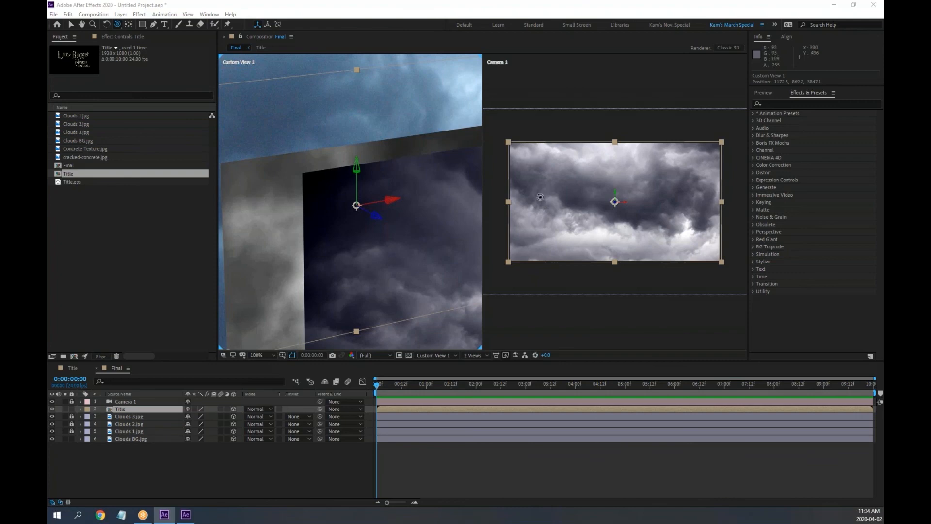
# Step: Change the composition viewer to a single view showing Camera 1
pyautogui.click(488, 355)
pyautogui.click(485, 387)
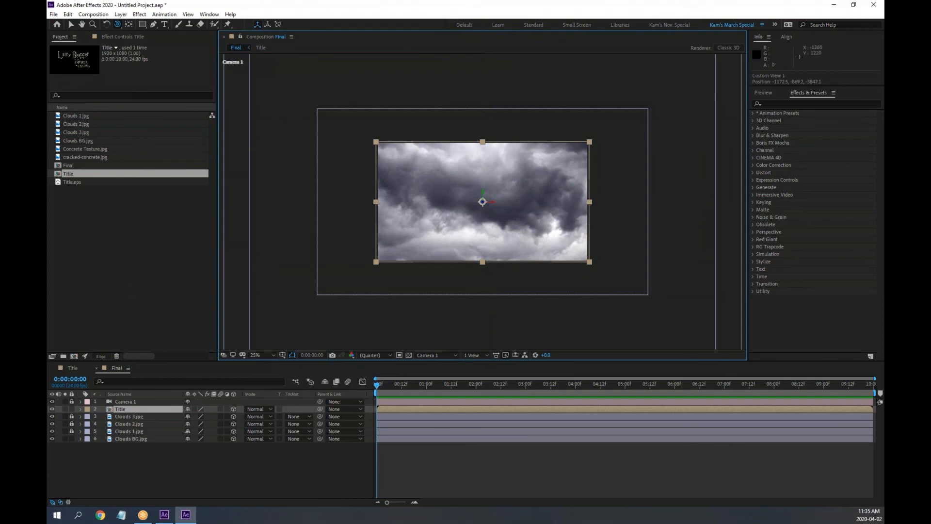
pyautogui.hotkey('alt', 'Tab')
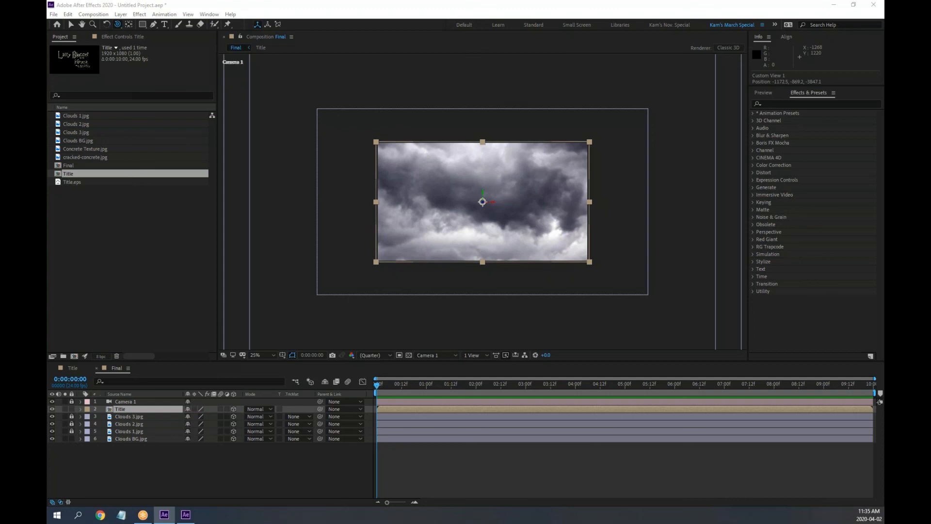
# Step: Unlock the cloud layers and set the Clouds 3 layer's blending mode to Soft Light
pyautogui.click(270, 416)
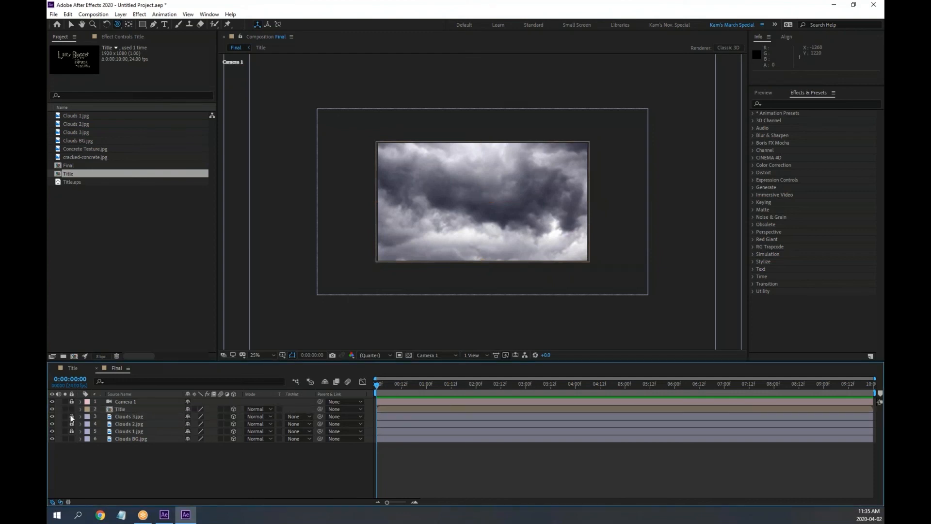
pyautogui.click(129, 415)
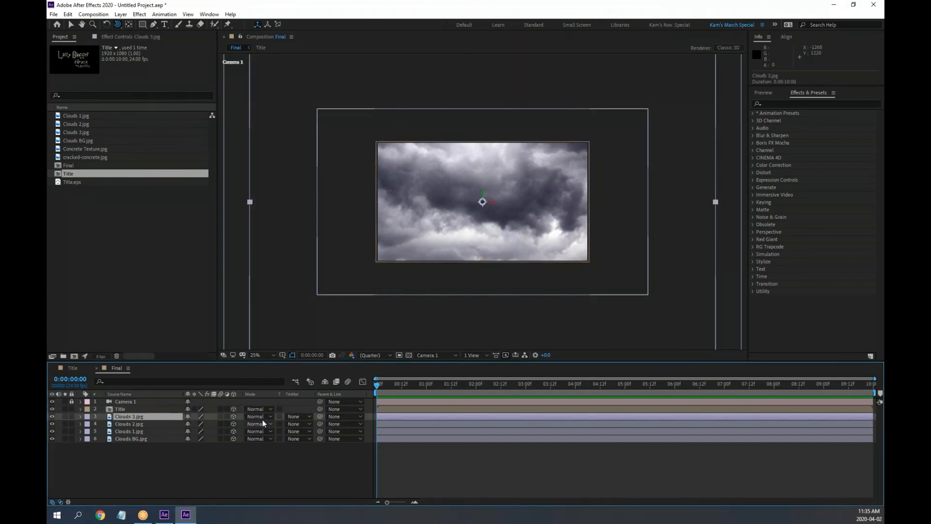
pyautogui.click(265, 415)
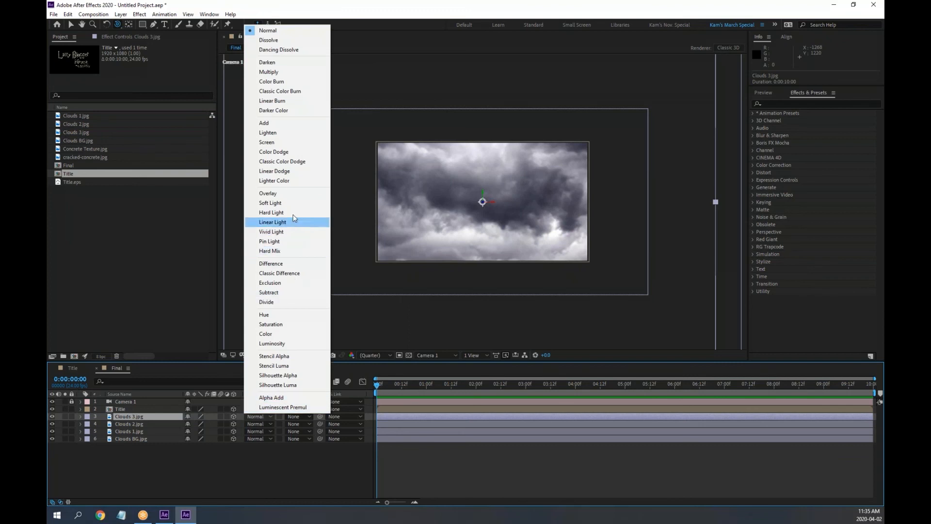
pyautogui.click(292, 202)
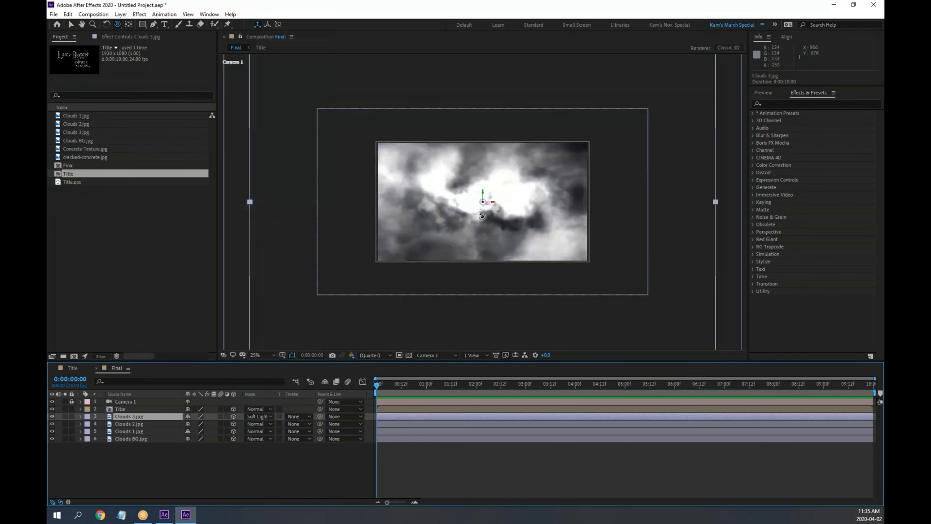
# Step: Set the blending mode of the Clouds 2 and Clouds 1 layers to Soft Light
pyautogui.click(270, 423)
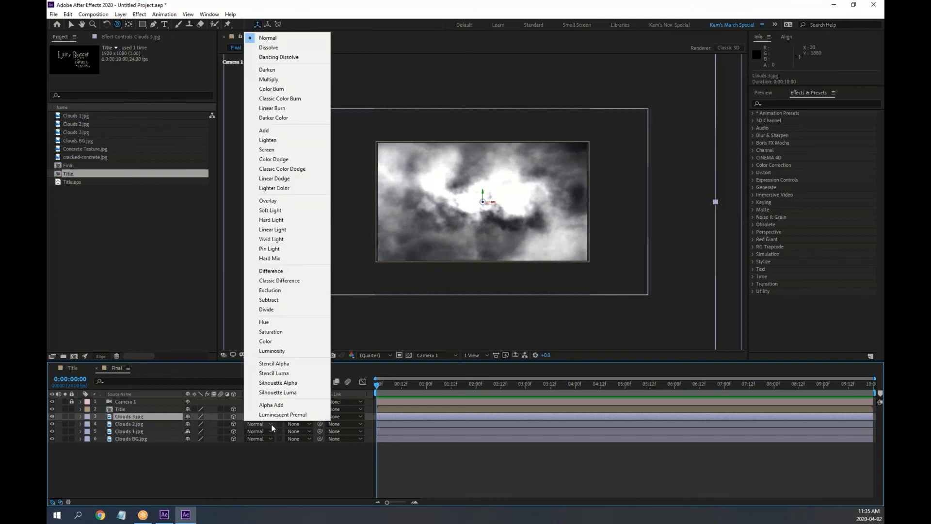
pyautogui.click(294, 209)
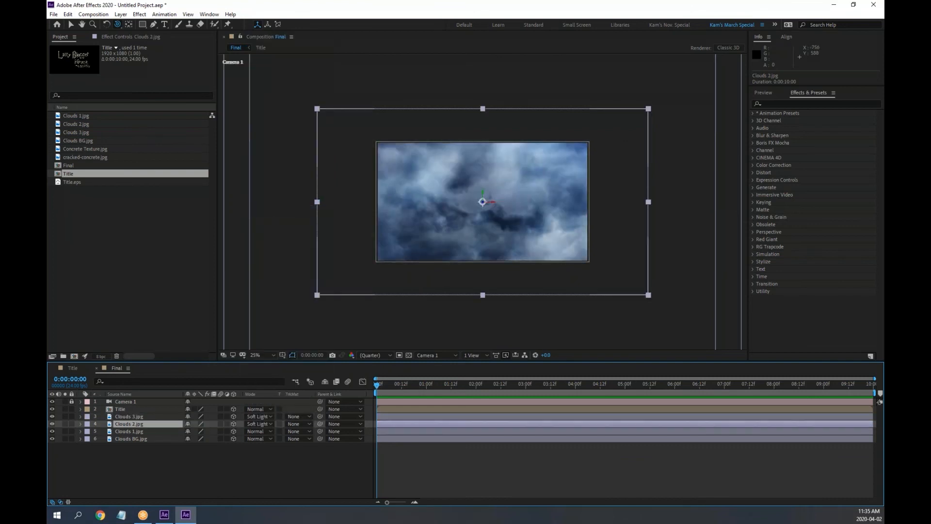
pyautogui.click(270, 431)
pyautogui.click(289, 218)
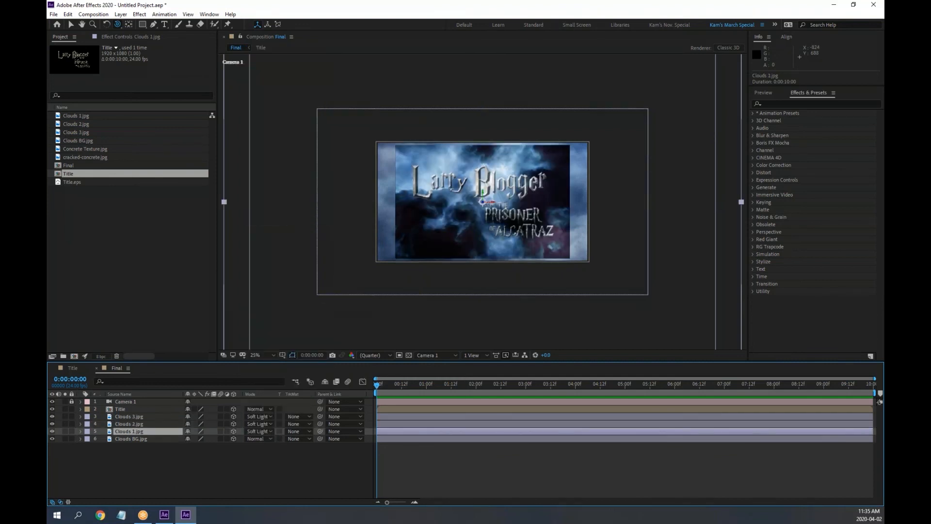
# Step: Set the Clouds BG layer's blending mode to Soft Light and deselect the layer
pyautogui.click(268, 438)
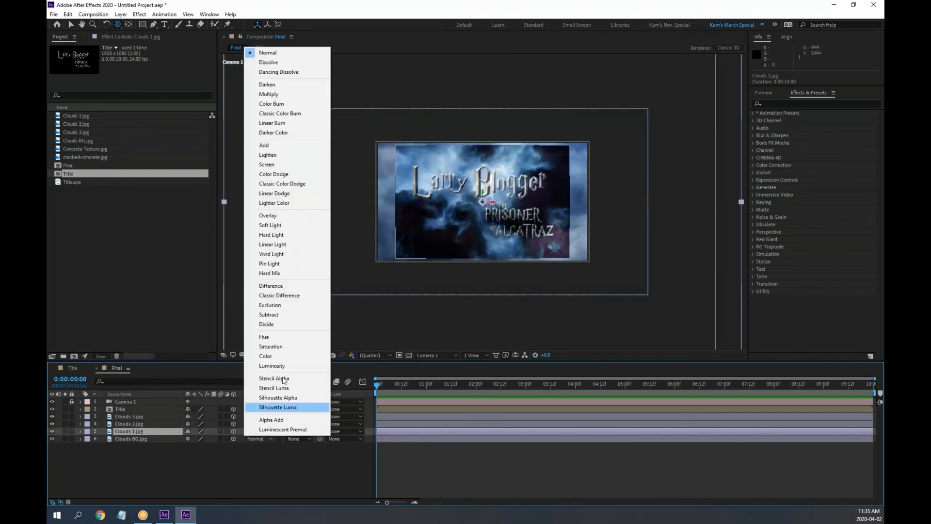
pyautogui.click(288, 225)
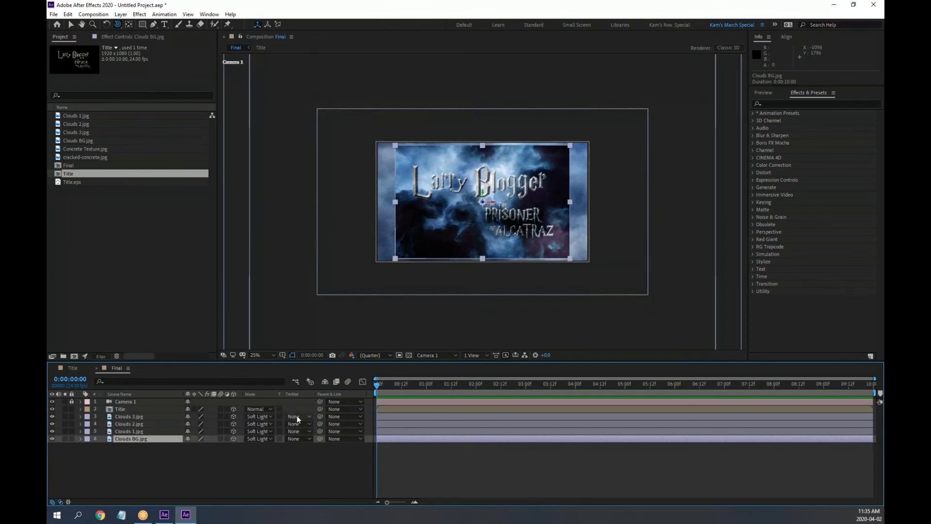
pyautogui.press('.')
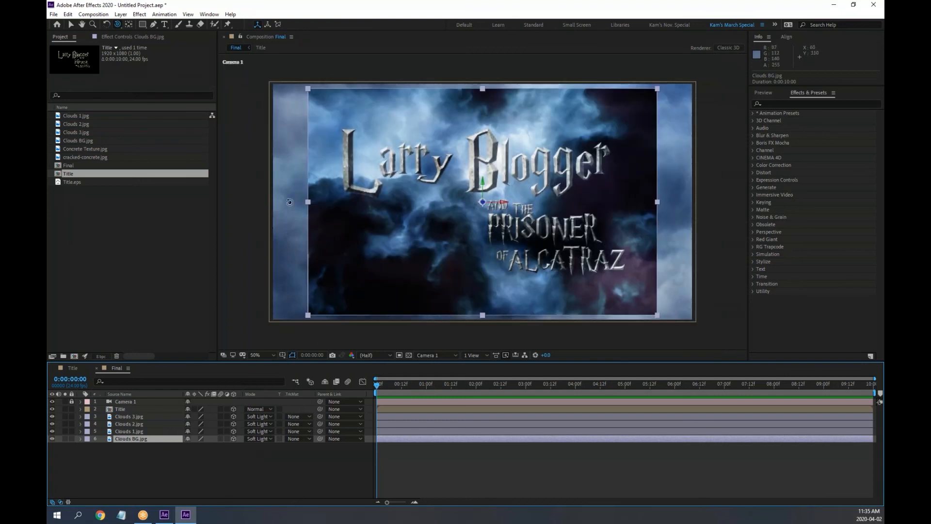
pyautogui.click(315, 461)
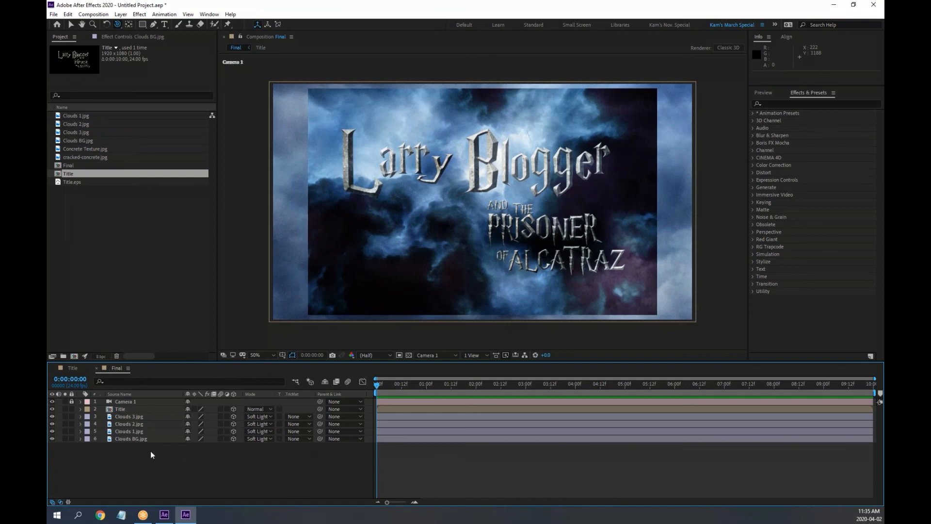
# Step: Scale the Clouds BG layer to 130% in width and height so it fills the frame, and preview it along the timeline
pyautogui.click(131, 438)
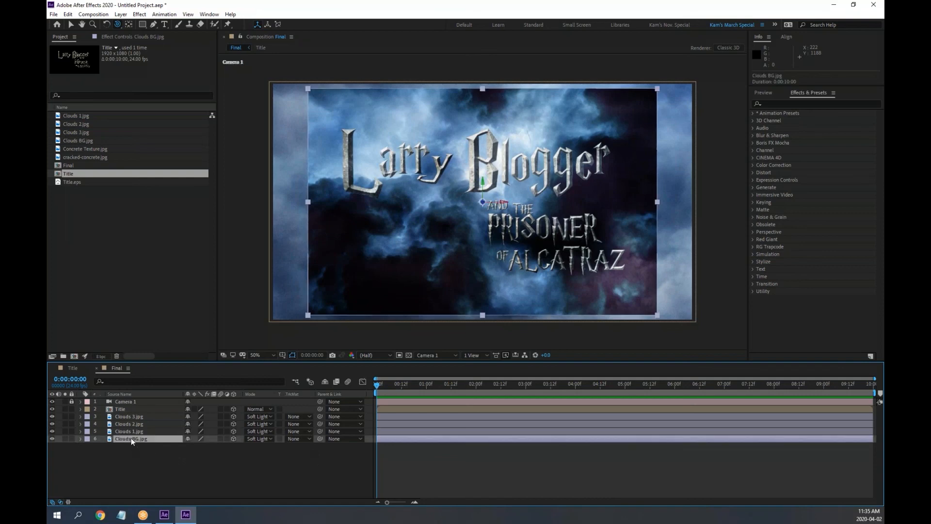
pyautogui.press('s')
pyautogui.moveTo(199, 448); pyautogui.dragTo(209, 449)
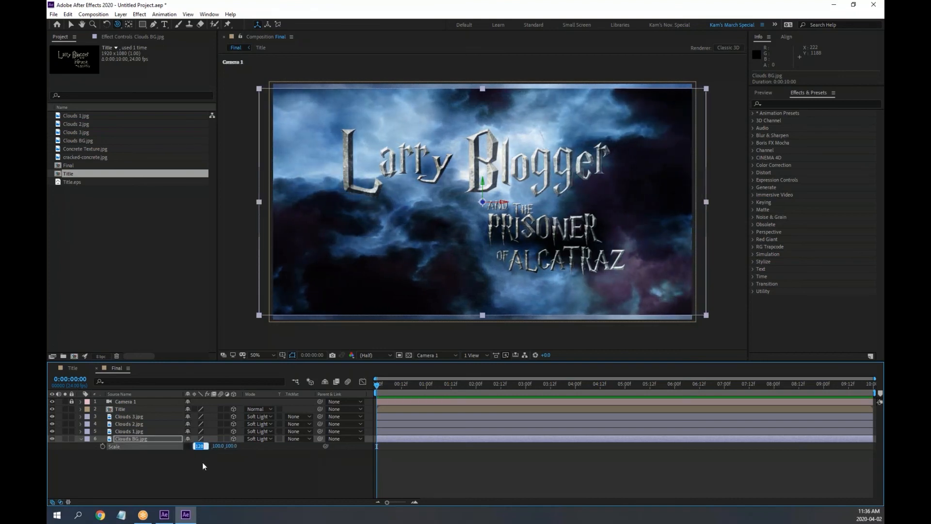
pyautogui.write('130')
pyautogui.press('Tab')
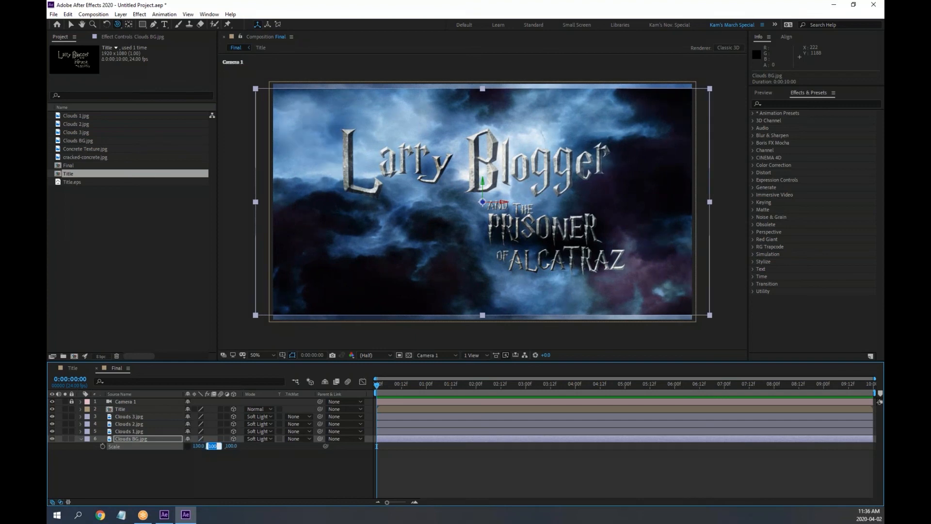
pyautogui.write('130')
pyautogui.press('Tab')
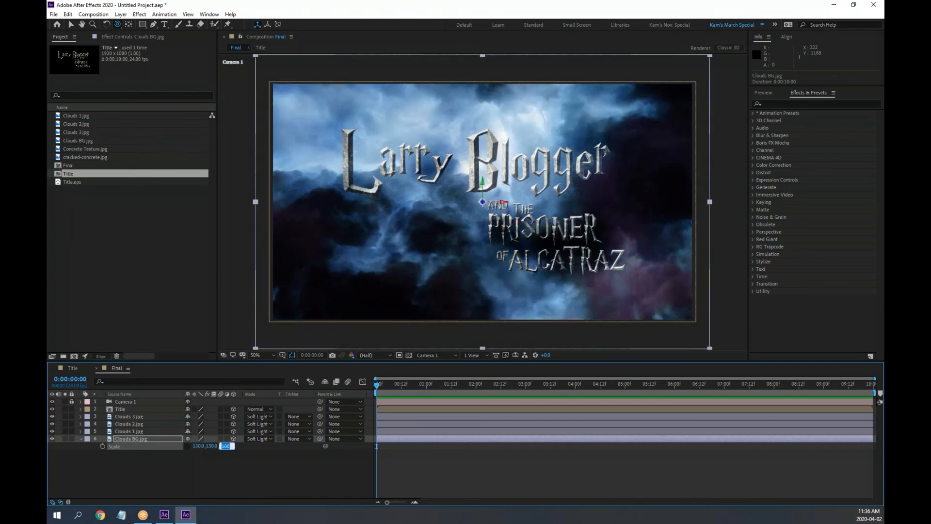
pyautogui.click(214, 460)
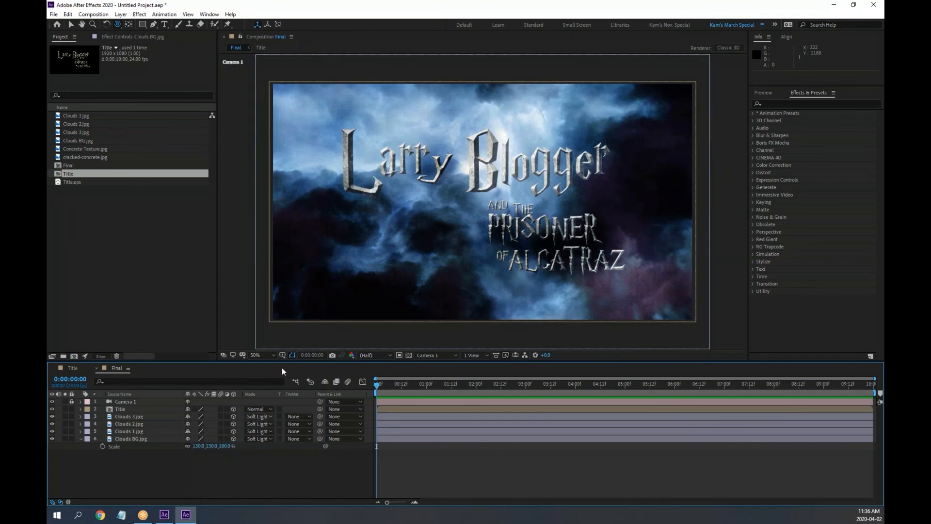
pyautogui.moveTo(377, 386); pyautogui.dragTo(538, 384)
pyautogui.press('Home')
pyautogui.click(81, 439)
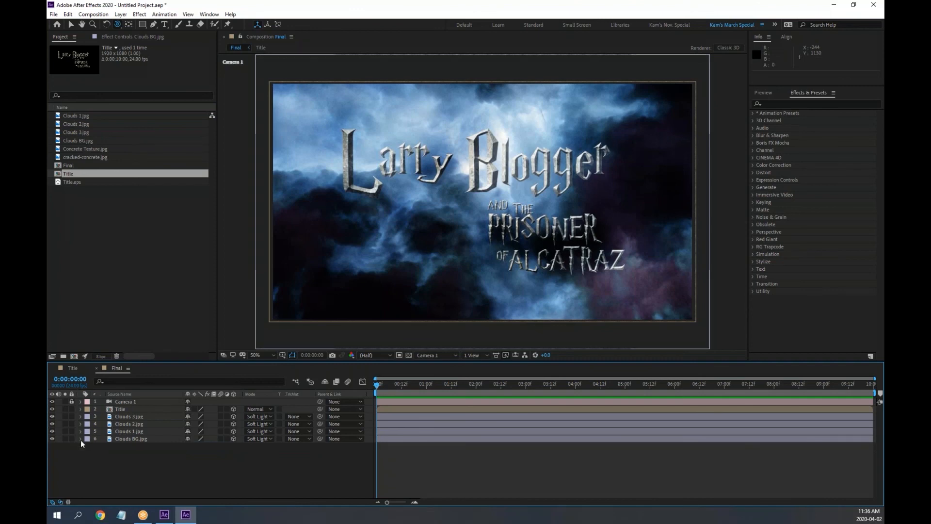
# Step: Reveal Camera 1's full properties in an enlarged timeline and turn on its Depth of Field
pyautogui.click(128, 402)
pyautogui.click(81, 402)
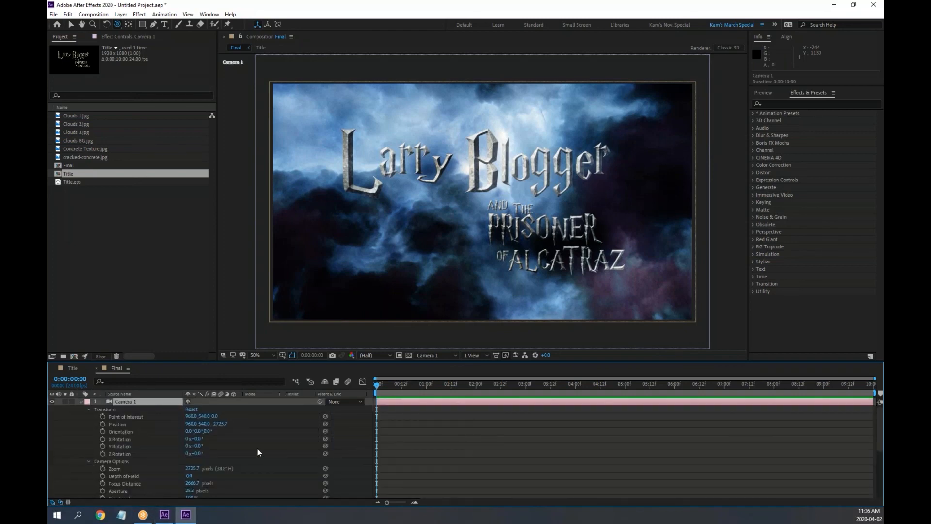
pyautogui.scroll(-2, 262, 459)
pyautogui.moveTo(242, 361); pyautogui.dragTo(239, 230)
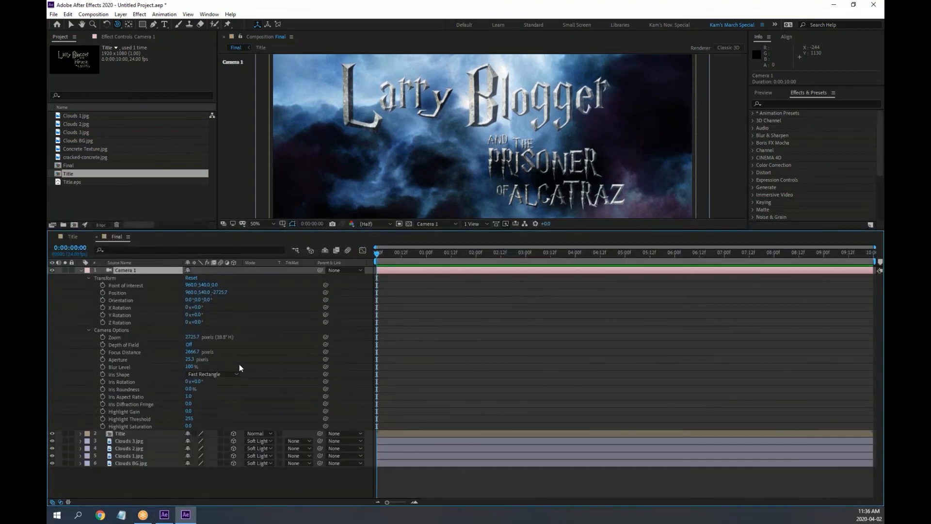
pyautogui.click(190, 344)
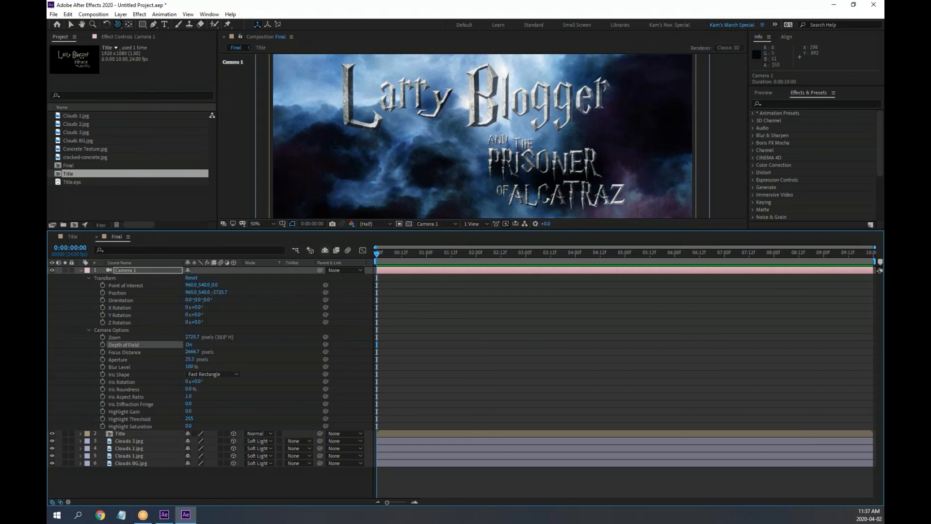
# Step: Adjust Camera 1's focus distance to about 2678.7 pixels using Custom View 1, and return to the Camera 1 view
pyautogui.moveTo(192, 352); pyautogui.dragTo(165, 351)
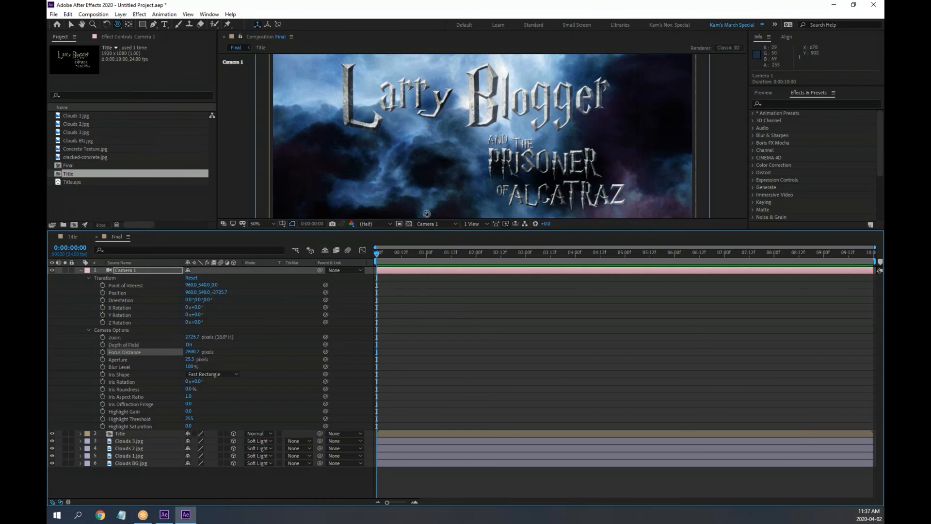
pyautogui.click(455, 224)
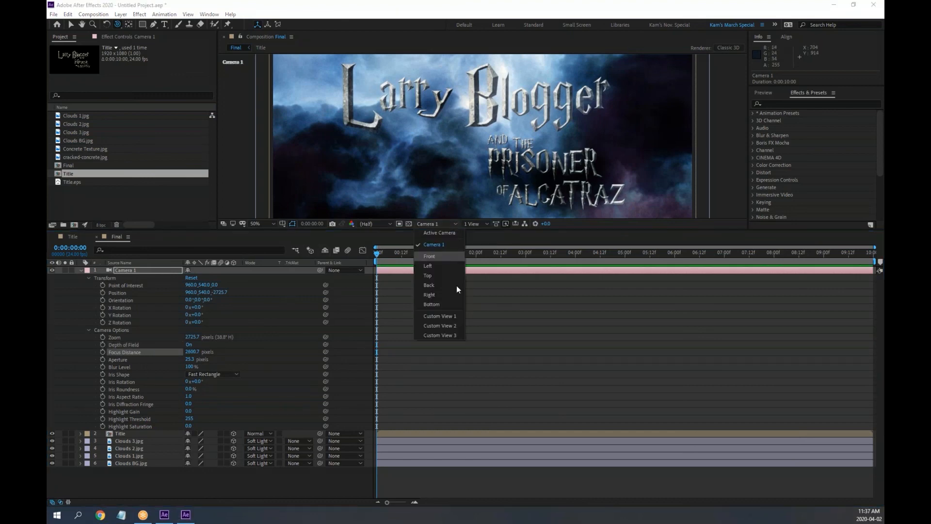
pyautogui.click(438, 316)
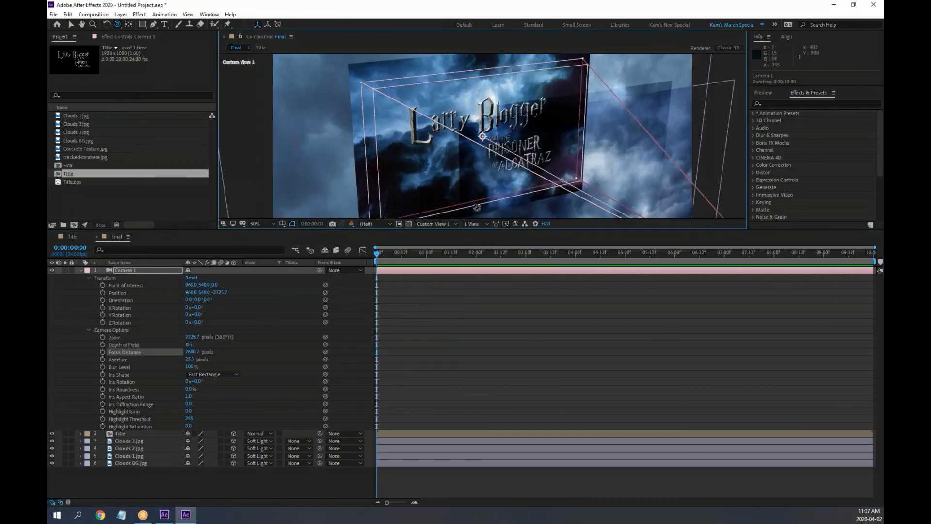
pyautogui.moveTo(485, 163); pyautogui.dragTo(518, 176)
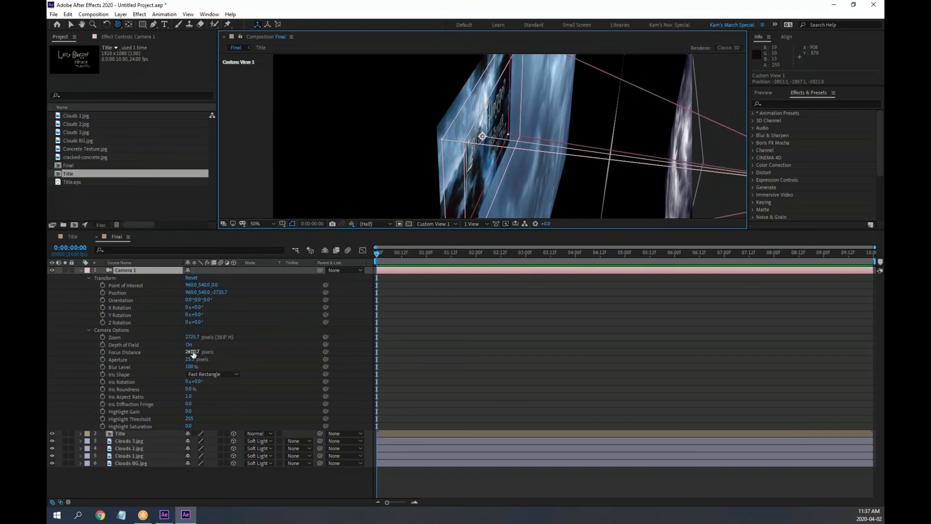
pyautogui.moveTo(192, 351); pyautogui.dragTo(226, 350)
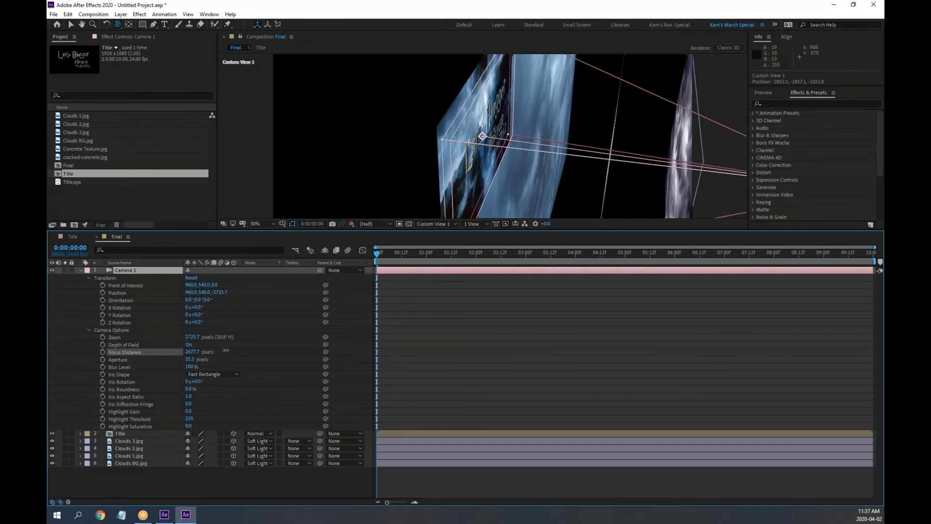
pyautogui.press('Return')
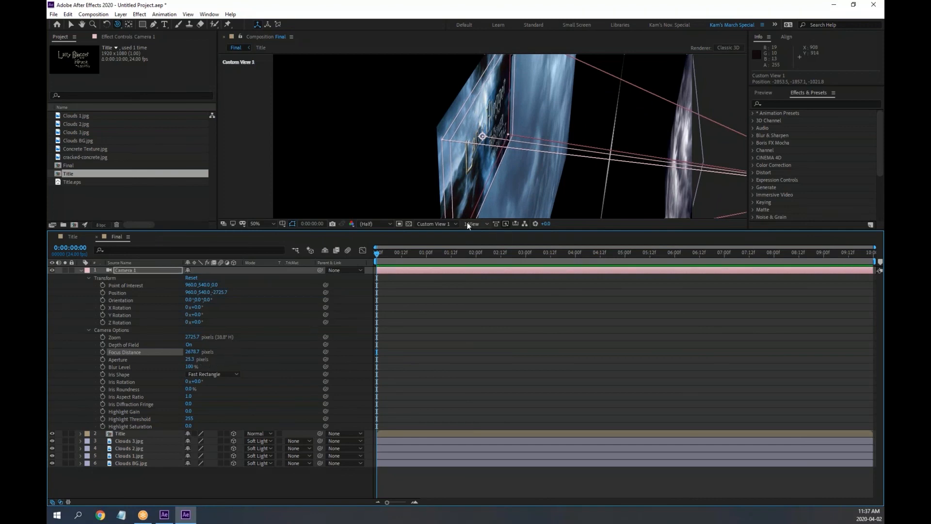
pyautogui.click(455, 223)
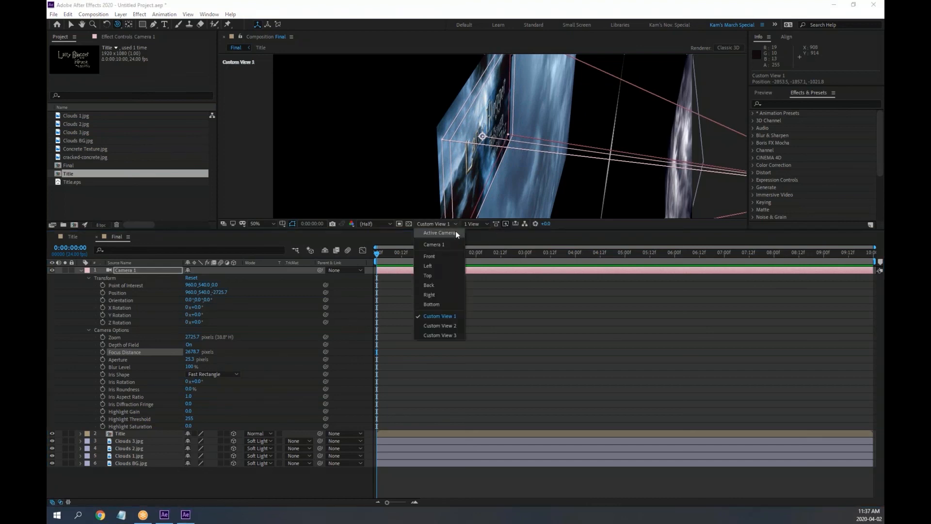
pyautogui.click(450, 246)
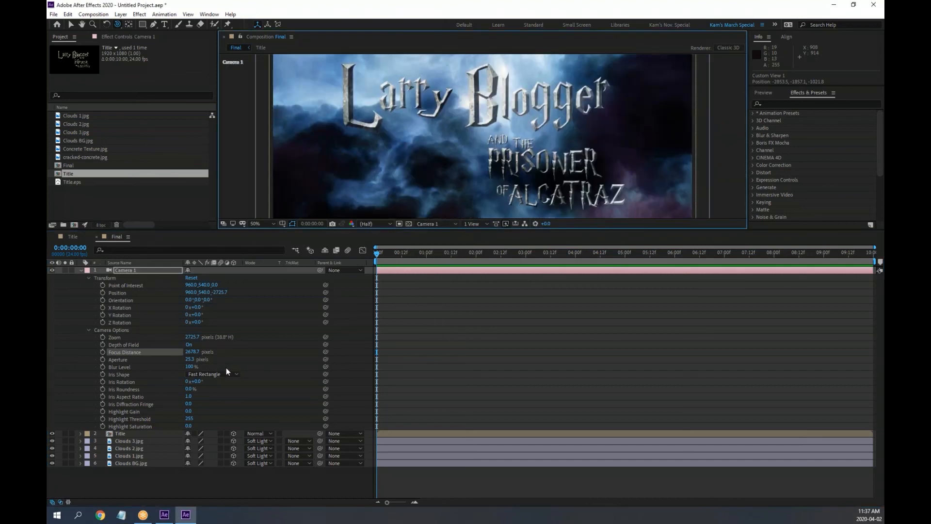
# Step: Set Camera 1's aperture to about 197 pixels and its blur level to about 563%, judging the blur at 100% magnification
pyautogui.moveTo(189, 359); pyautogui.dragTo(226, 361)
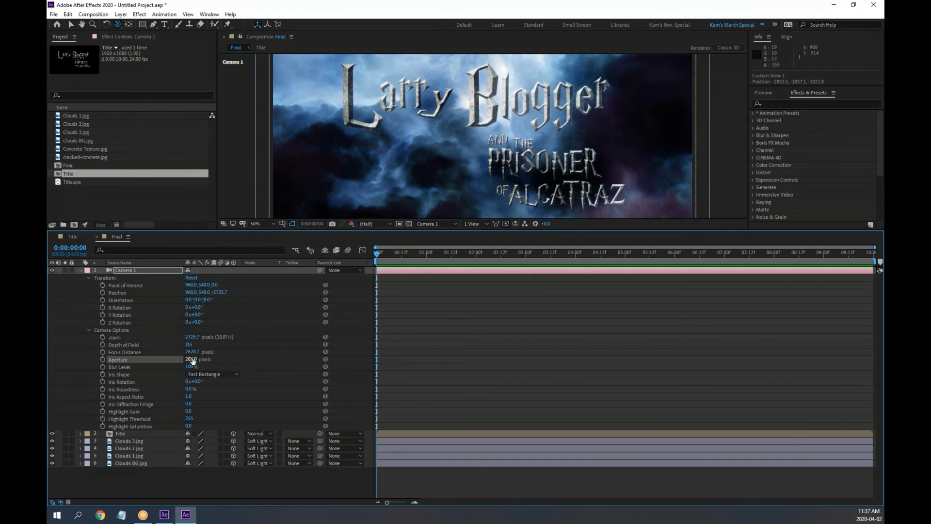
pyautogui.moveTo(204, 359); pyautogui.dragTo(368, 367)
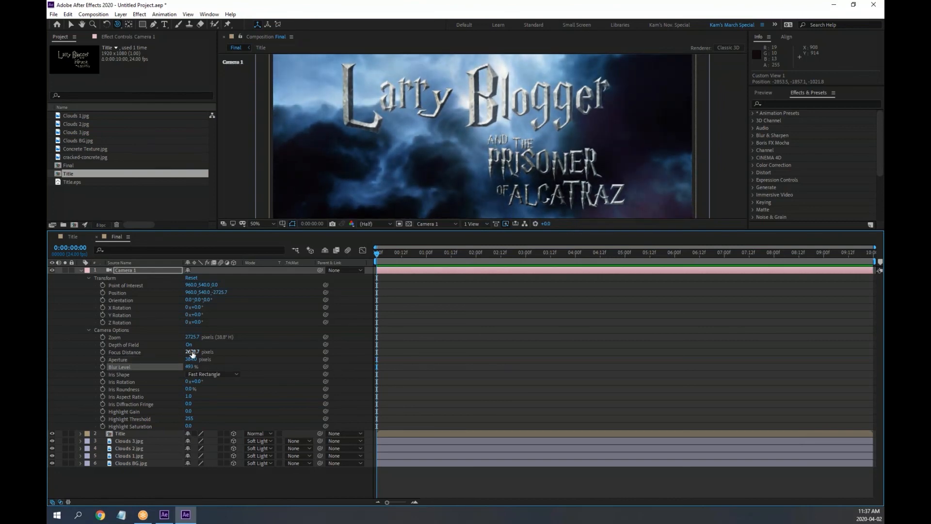
pyautogui.moveTo(189, 359); pyautogui.dragTo(123, 361)
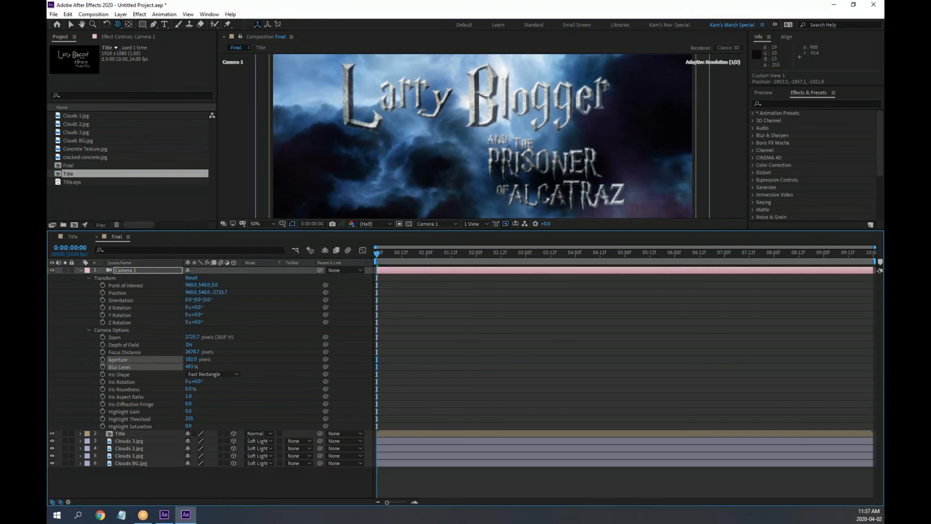
pyautogui.scroll(2, 517, 174)
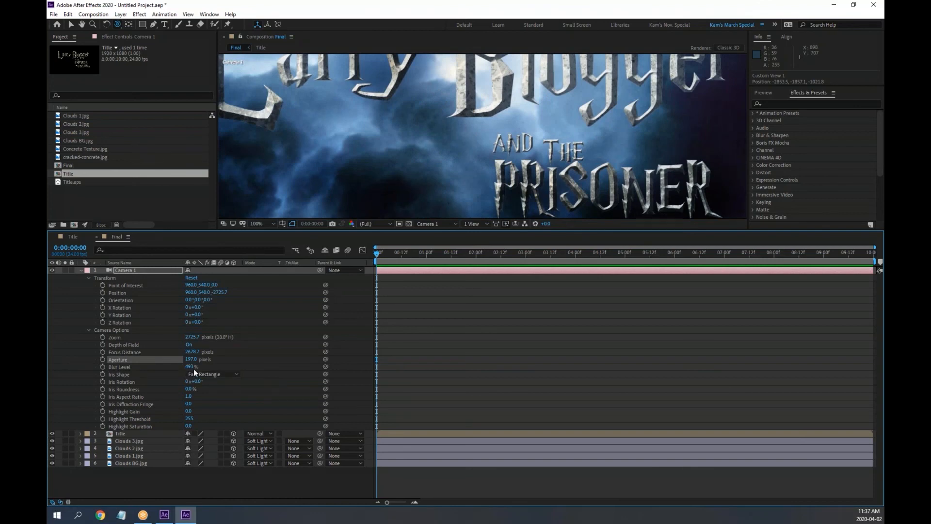
pyautogui.moveTo(189, 367); pyautogui.dragTo(133, 350)
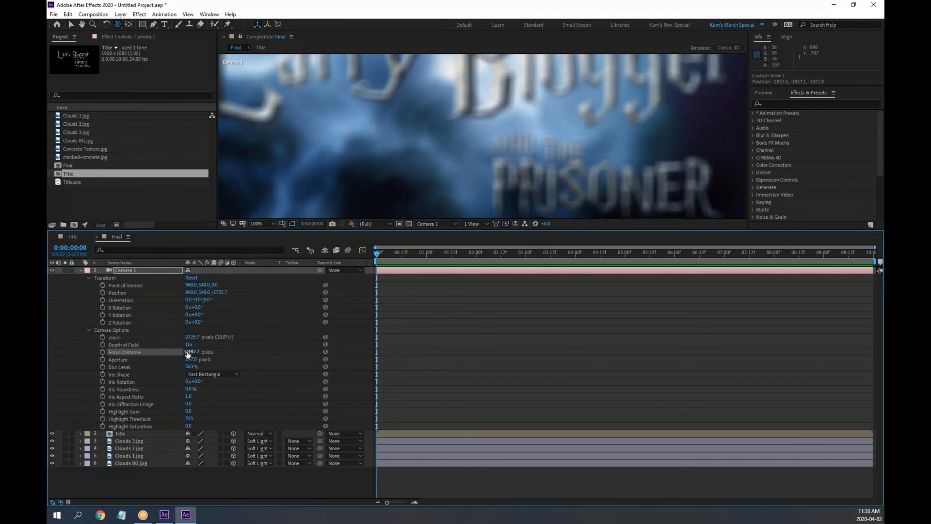
# Step: Set the focus distance to about 2489.7 pixels and split the viewer into two horizontal views showing Custom View 1 and Camera 1
pyautogui.moveTo(191, 352)
pyautogui.mouseDown()
pyautogui.moveTo(282, 357)
pyautogui.moveTo(194, 359)
pyautogui.mouseUp()
pyautogui.click(456, 223)
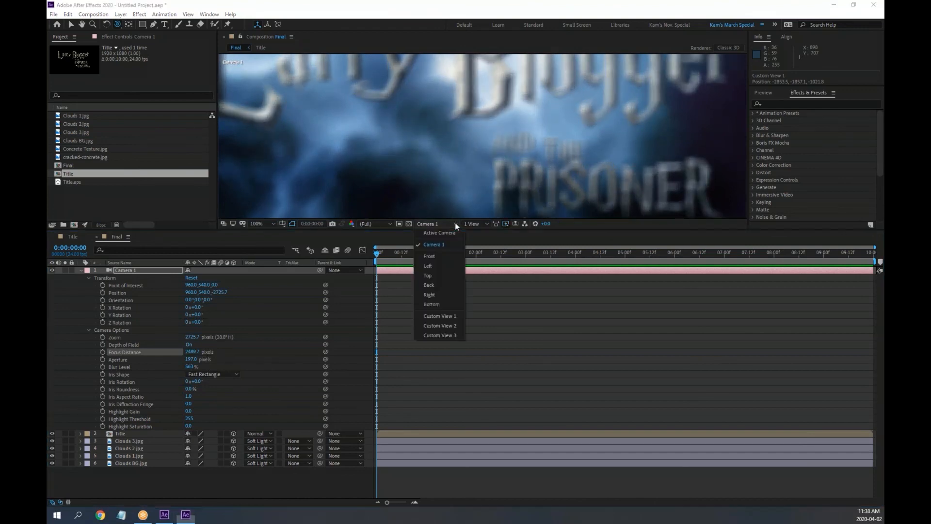
pyautogui.click(436, 316)
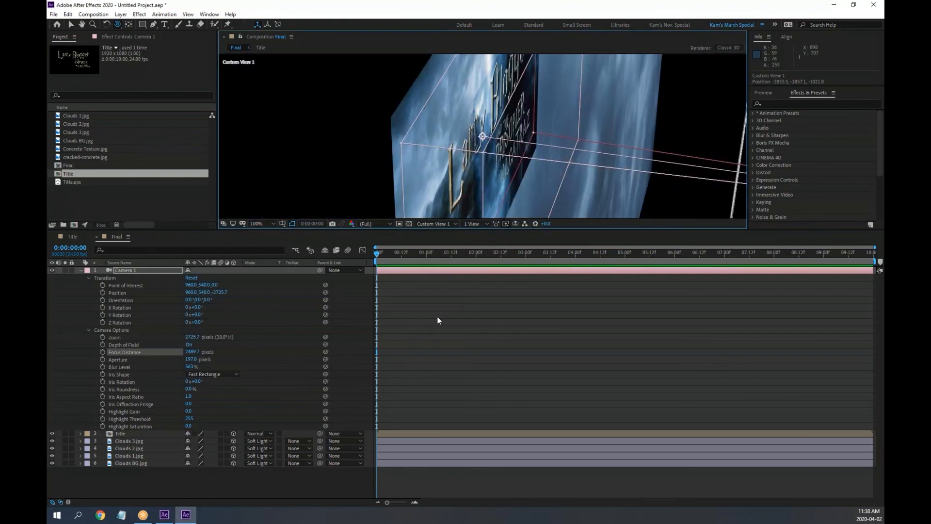
pyautogui.click(483, 224)
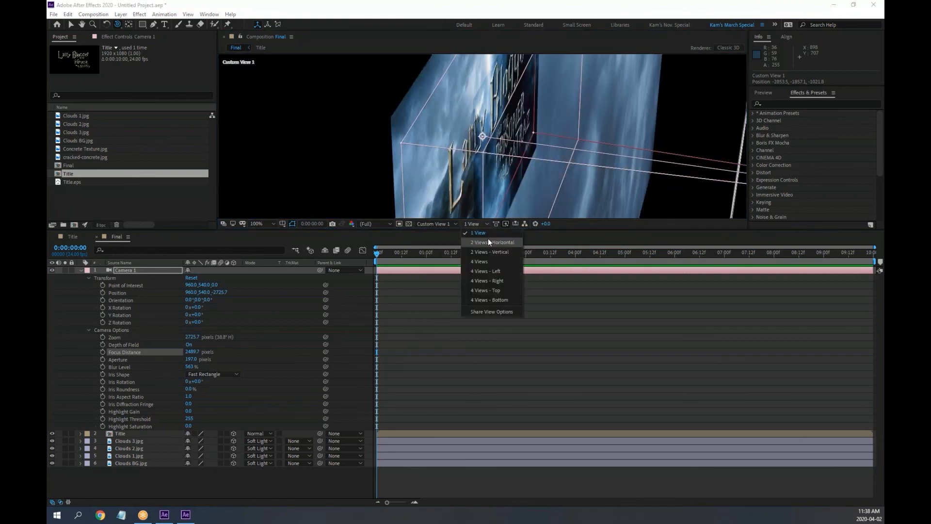
pyautogui.click(487, 243)
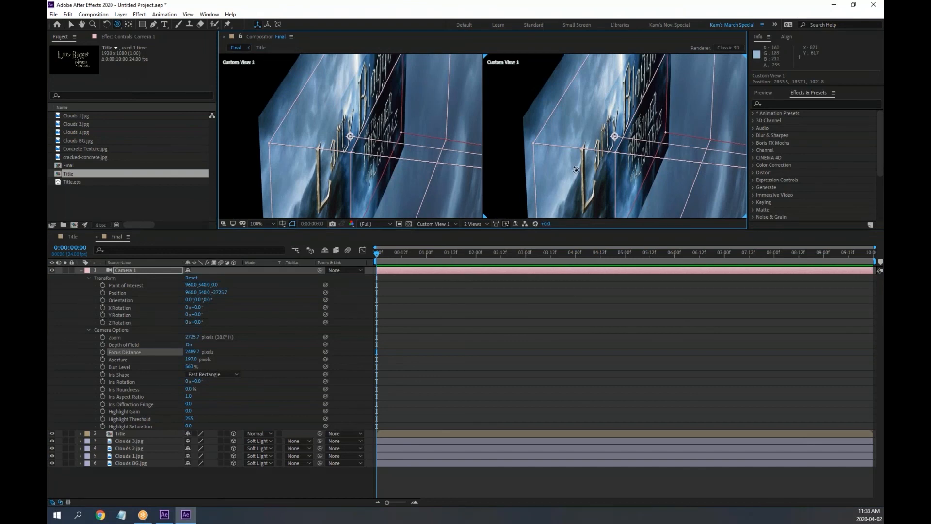
pyautogui.click(448, 224)
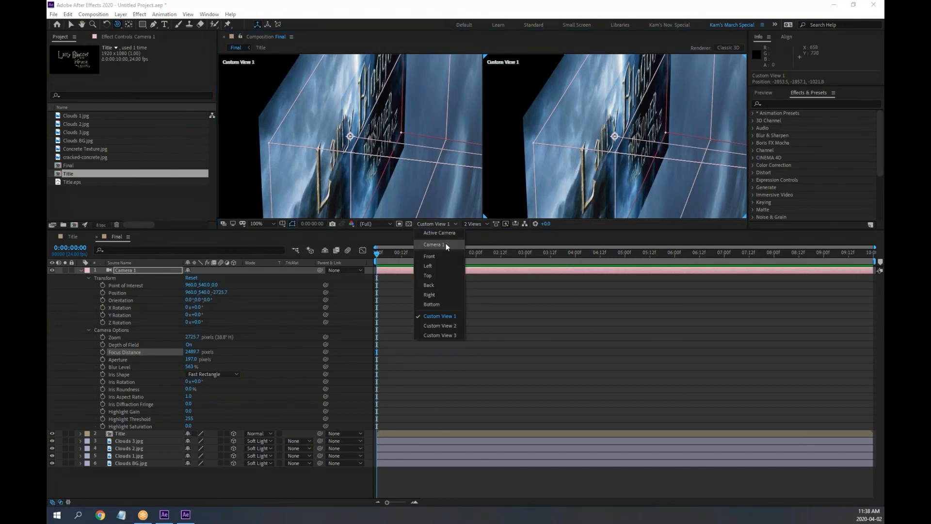
pyautogui.click(447, 244)
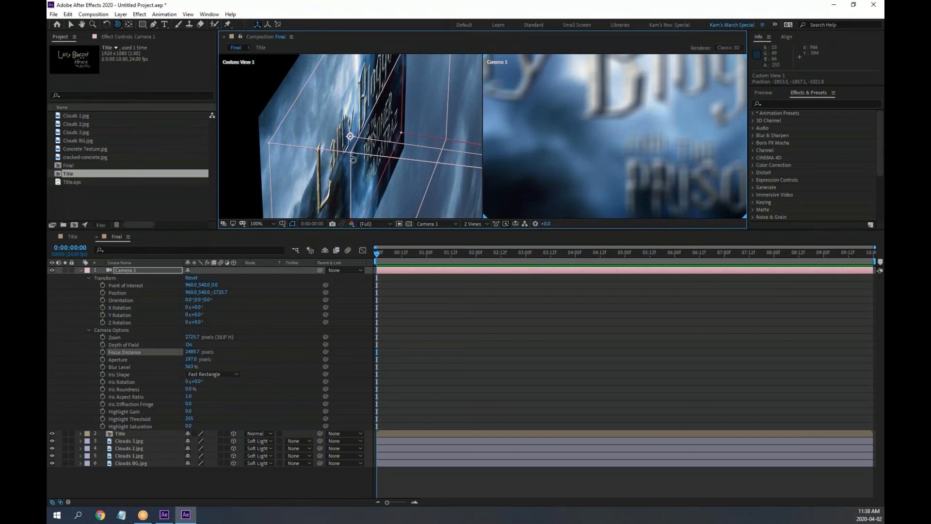
# Step: Align the focus plane with the title in Custom View 1 by setting Camera 1's focus distance to about 2673.7 pixels
pyautogui.moveTo(413, 167); pyautogui.dragTo(250, 354)
pyautogui.moveTo(339, 175); pyautogui.dragTo(362, 147)
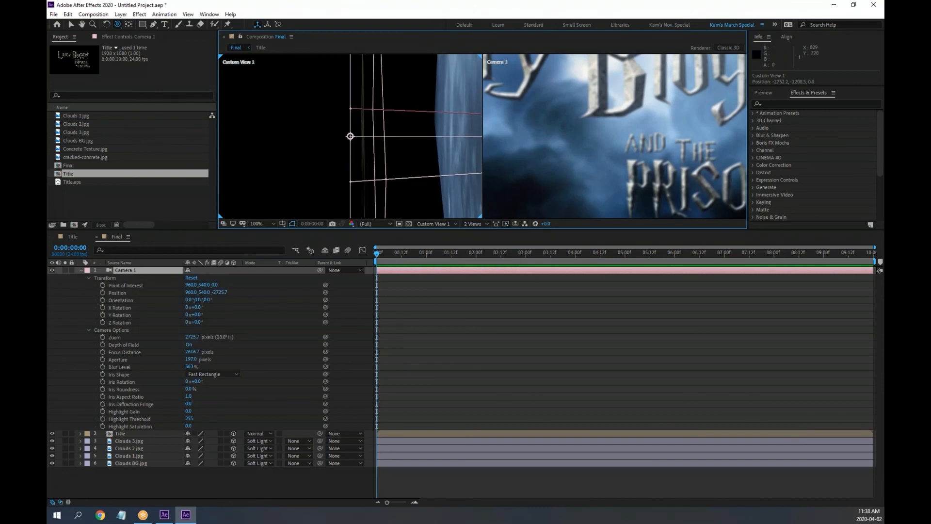
pyautogui.moveTo(192, 351); pyautogui.dragTo(224, 355)
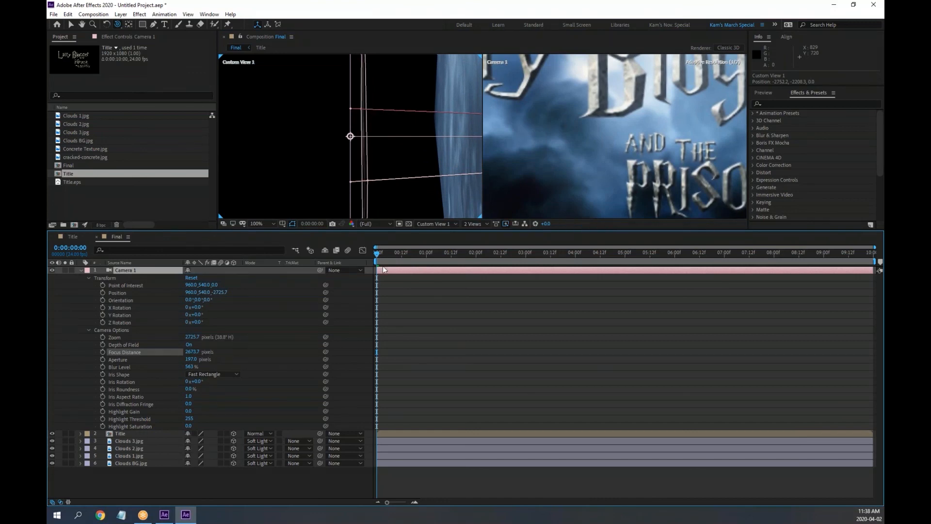
pyautogui.click(383, 269)
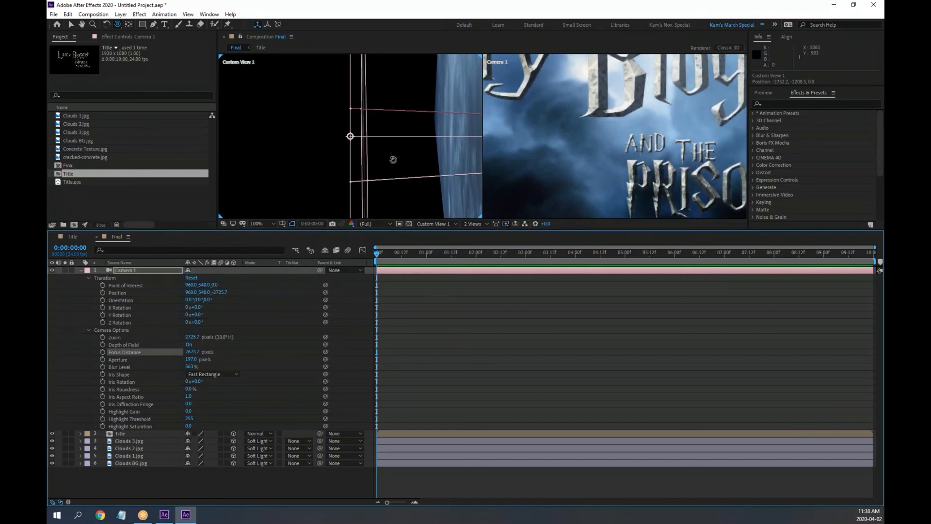
# Step: Readjust Camera 1's focus distance to about 2658.7 pixels, checking the focus plane against the title in Custom View 1
pyautogui.moveTo(393, 160); pyautogui.dragTo(380, 164)
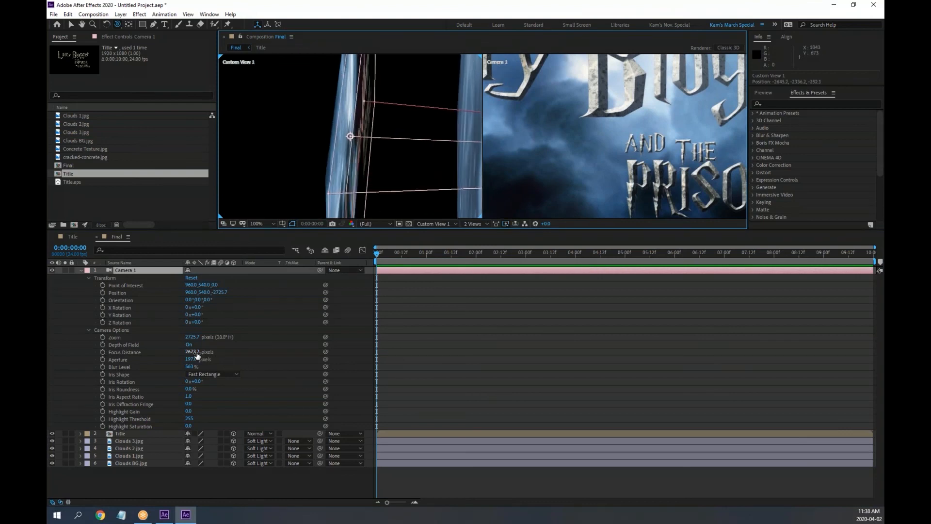
pyautogui.moveTo(193, 354)
pyautogui.mouseDown()
pyautogui.moveTo(308, 358)
pyautogui.moveTo(204, 358)
pyautogui.mouseUp()
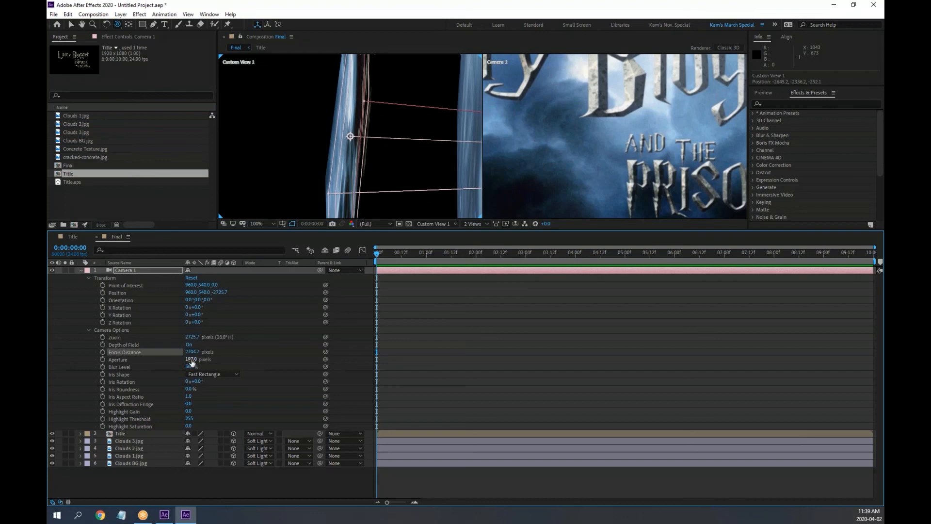
pyautogui.moveTo(192, 351); pyautogui.dragTo(181, 352)
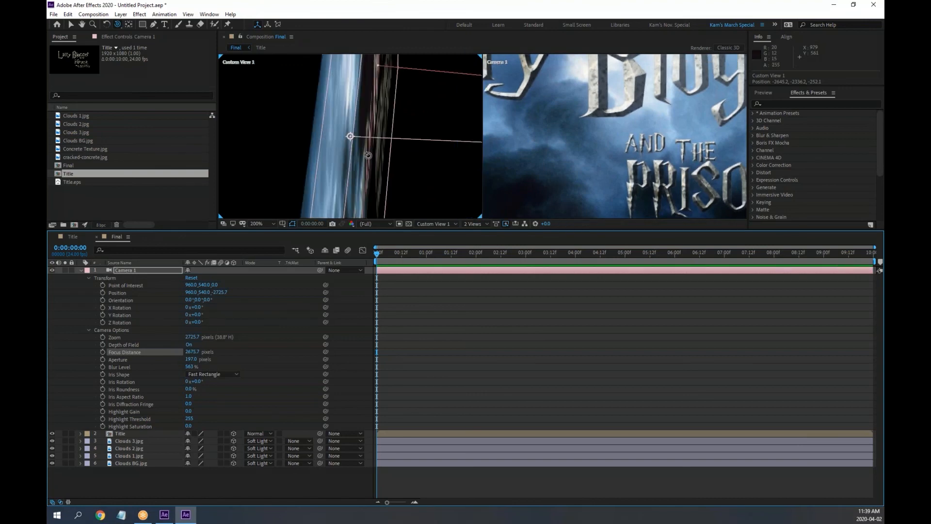
pyautogui.scroll(2, 380, 156)
pyautogui.scroll(-3, 389, 157)
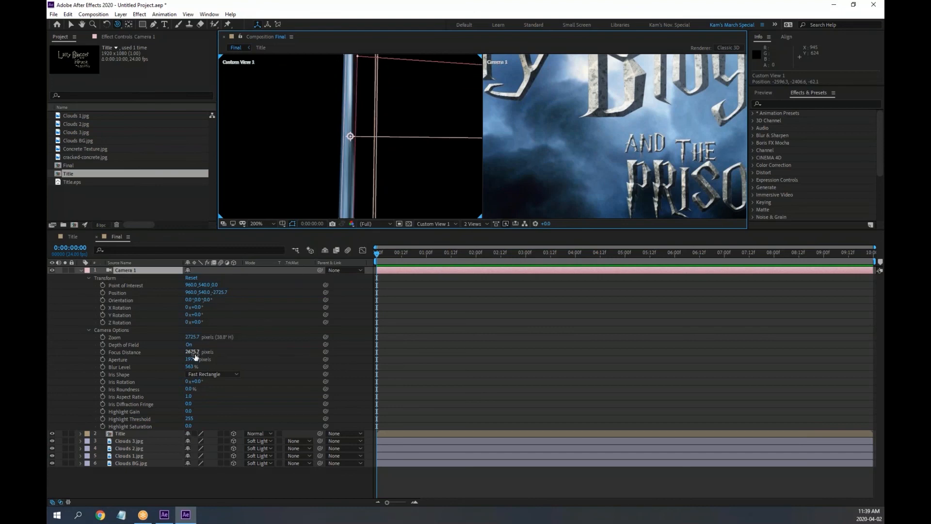
pyautogui.moveTo(194, 356); pyautogui.dragTo(186, 352)
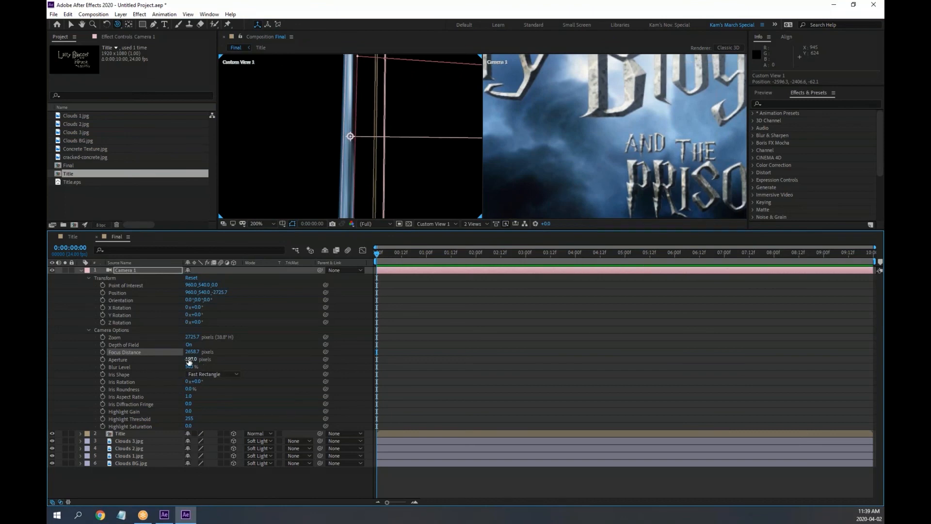
# Step: Raise Camera 1's aperture to about 1392 pixels and set its focus distance to about 2664.7 pixels
pyautogui.moveTo(189, 362); pyautogui.dragTo(737, 384)
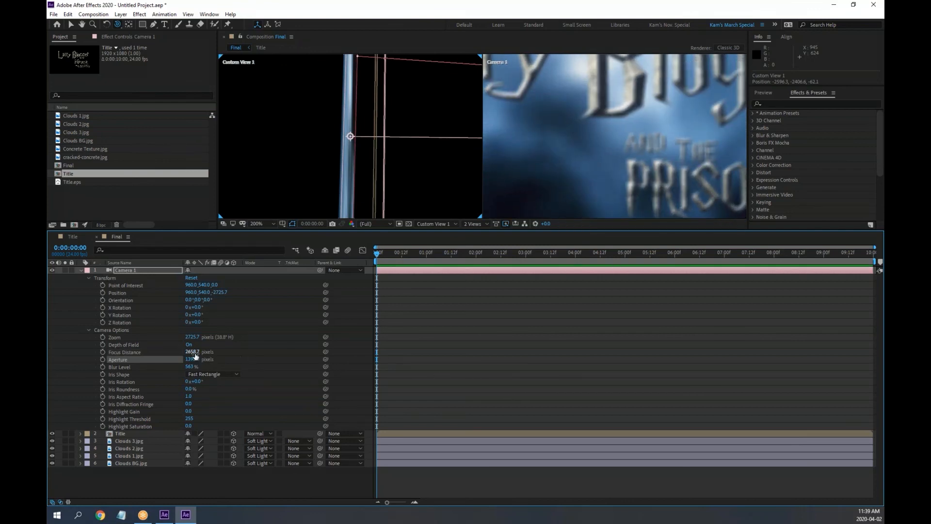
pyautogui.moveTo(190, 351)
pyautogui.mouseDown()
pyautogui.moveTo(175, 350)
pyautogui.moveTo(209, 350)
pyautogui.moveTo(193, 348)
pyautogui.mouseUp()
pyautogui.moveTo(192, 348); pyautogui.dragTo(190, 347)
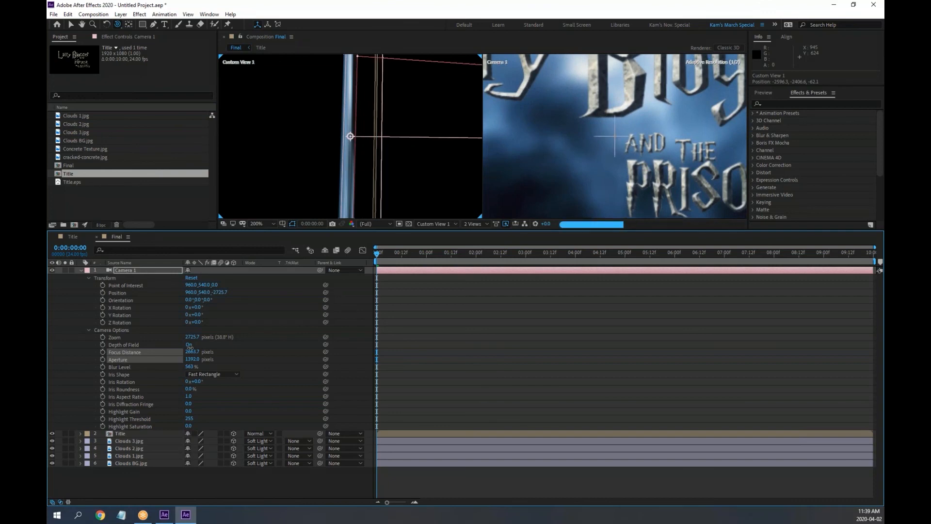
# Step: Switch the Custom View 1 viewer to the Top view and align Camera 1's focus plane with the title at about 2673.7 pixels
pyautogui.scroll(-1, 449, 164)
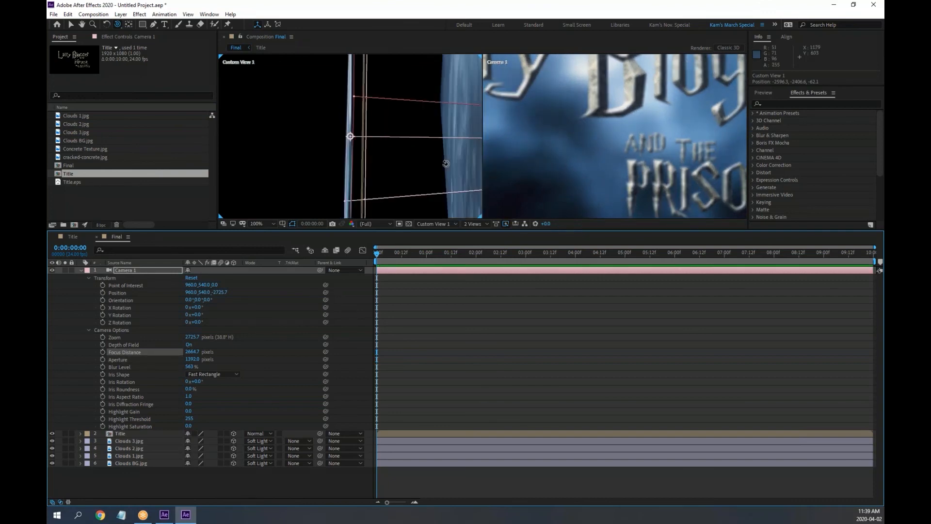
pyautogui.scroll(-2, 643, 158)
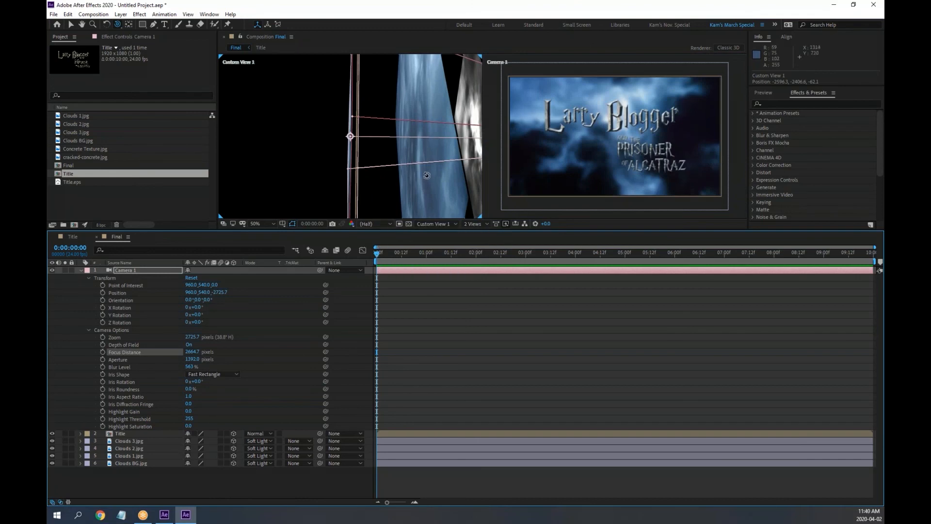
pyautogui.moveTo(426, 176); pyautogui.dragTo(356, 207)
pyautogui.click(449, 223)
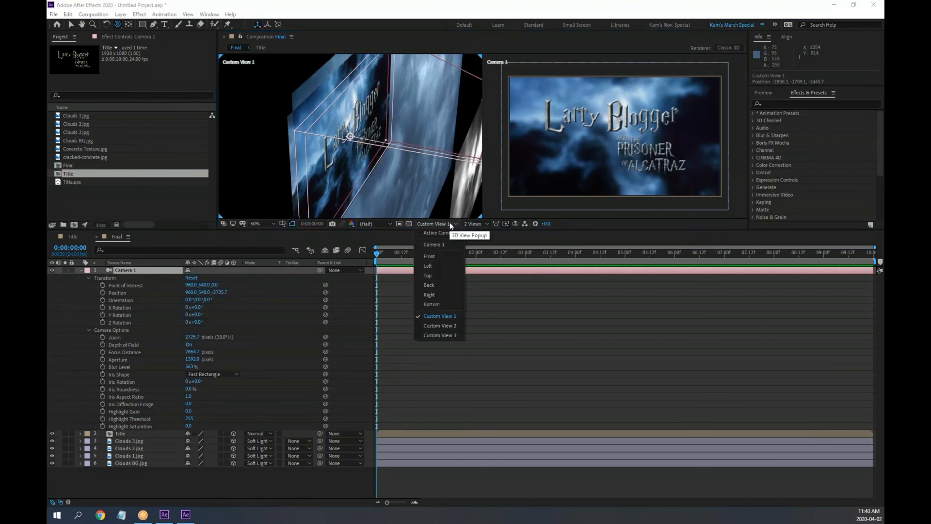
pyautogui.click(443, 275)
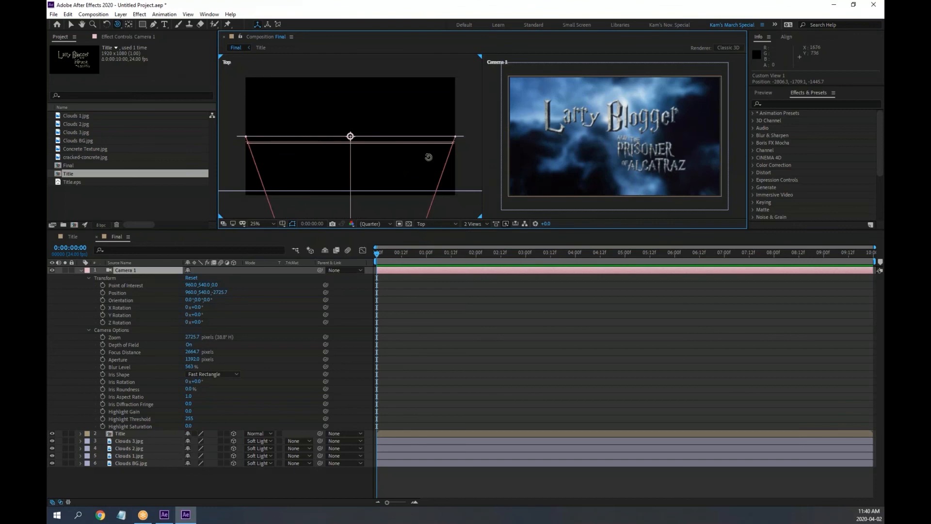
pyautogui.press('.')
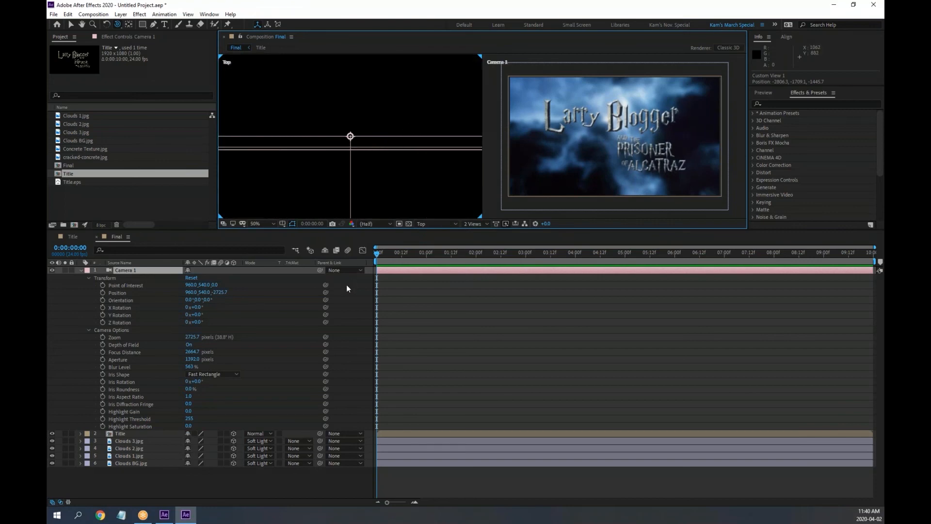
pyautogui.moveTo(190, 351)
pyautogui.mouseDown()
pyautogui.moveTo(160, 349)
pyautogui.moveTo(196, 354)
pyautogui.mouseUp()
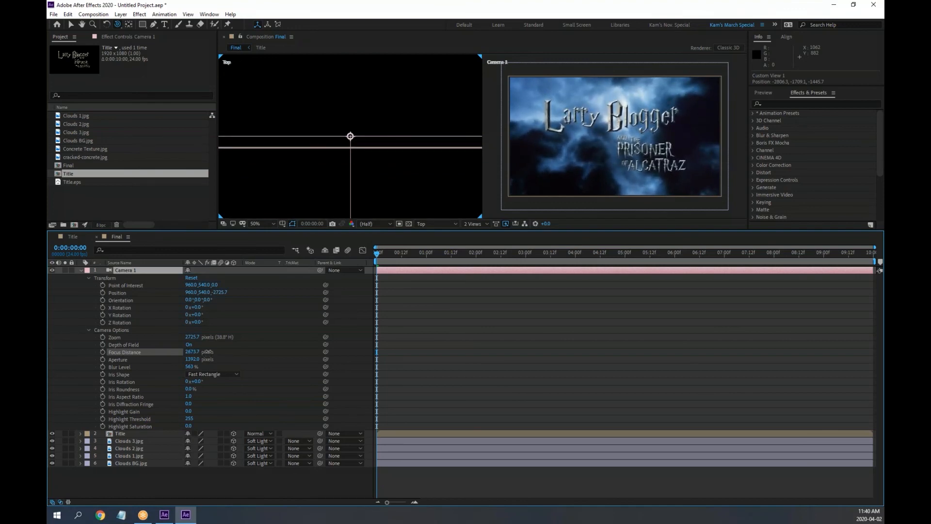
# Step: Set Camera 1's focus distance to about 2227.7 pixels and turn its Depth of Field off
pyautogui.scroll(4, 624, 148)
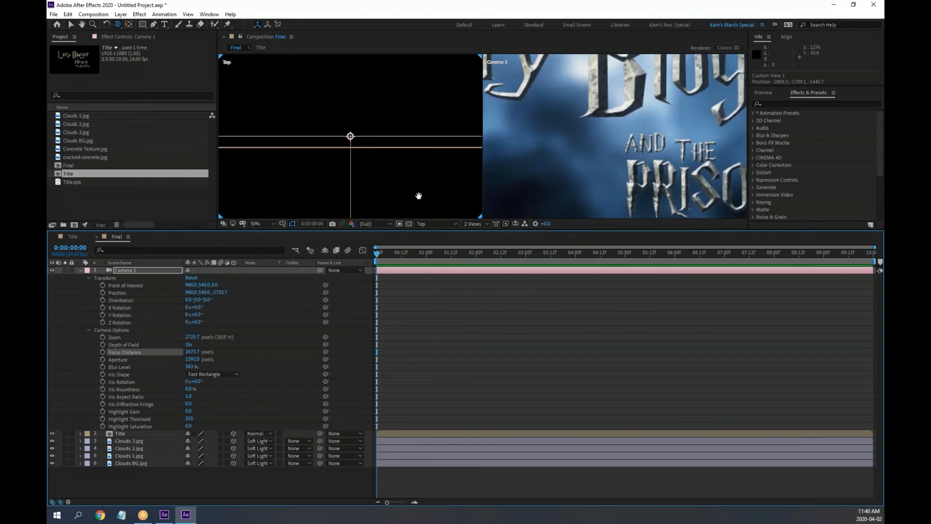
pyautogui.moveTo(418, 198); pyautogui.dragTo(375, 167)
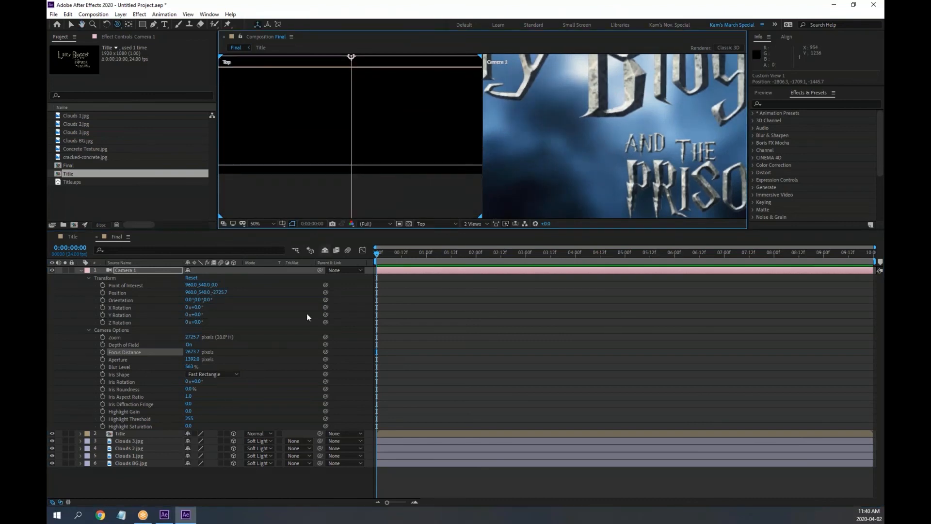
pyautogui.moveTo(191, 353); pyautogui.dragTo(96, 353)
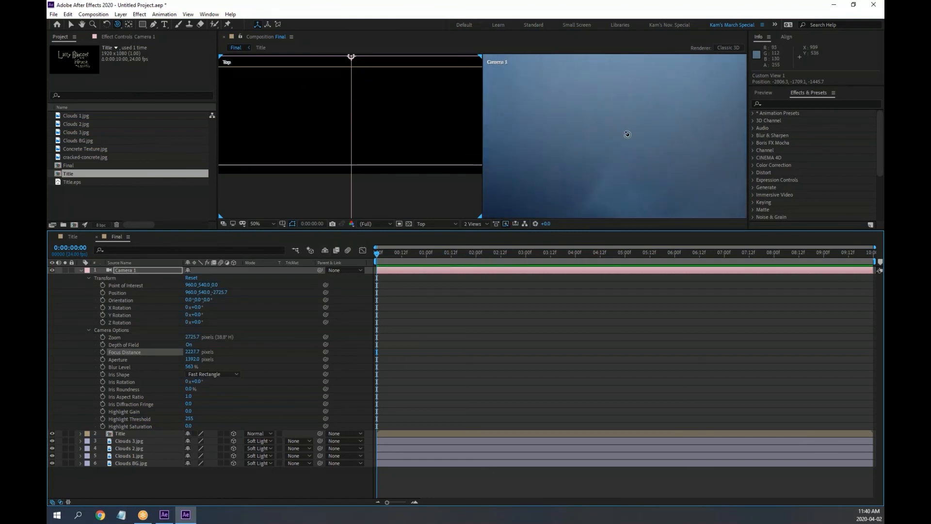
pyautogui.scroll(-2, 622, 138)
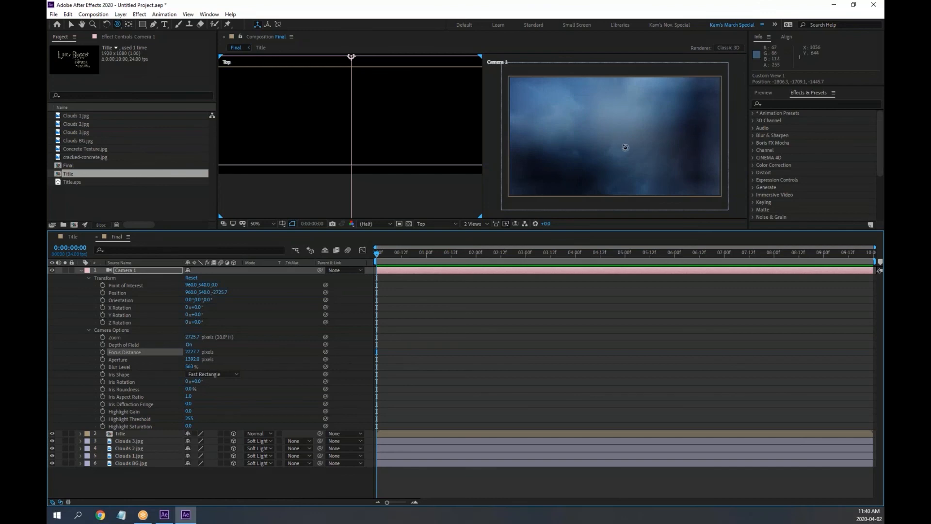
pyautogui.moveTo(190, 346); pyautogui.dragTo(205, 348)
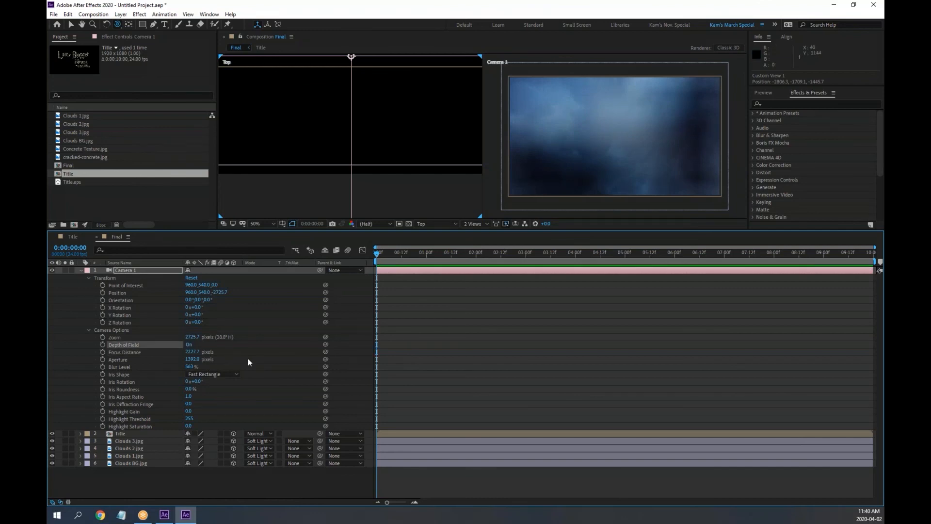
pyautogui.click(188, 345)
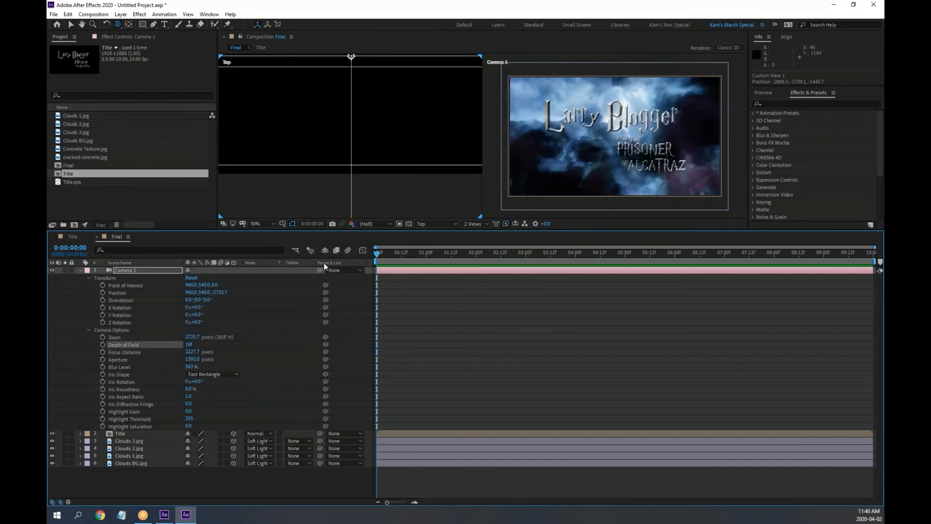
# Step: Collapse Camera 1's Camera Options, enlarge the composition viewer, and frame the whole camera and its layers in the Top view
pyautogui.scroll(-6, 399, 132)
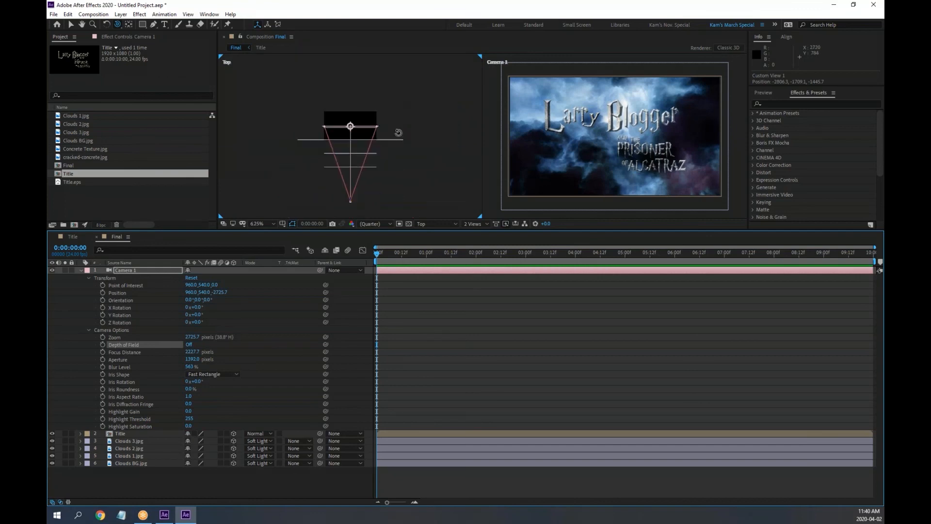
pyautogui.scroll(1, 392, 141)
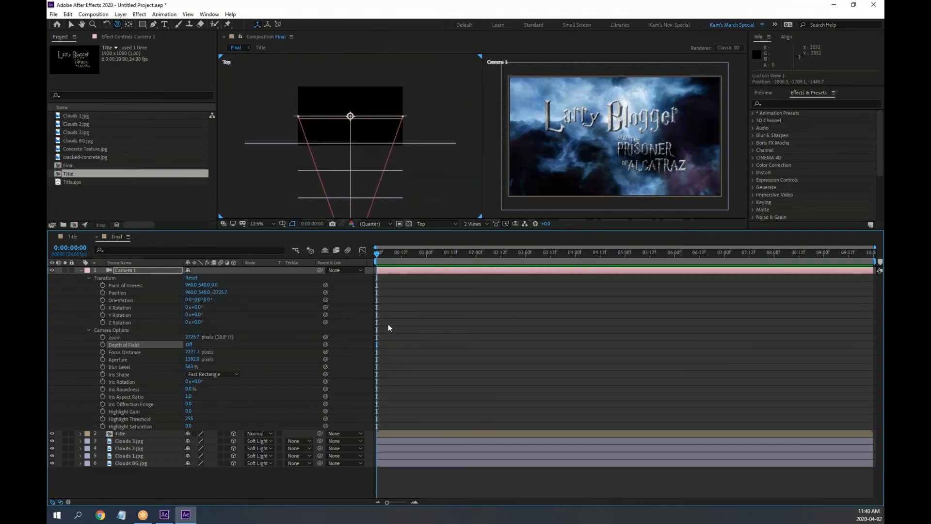
pyautogui.click(89, 330)
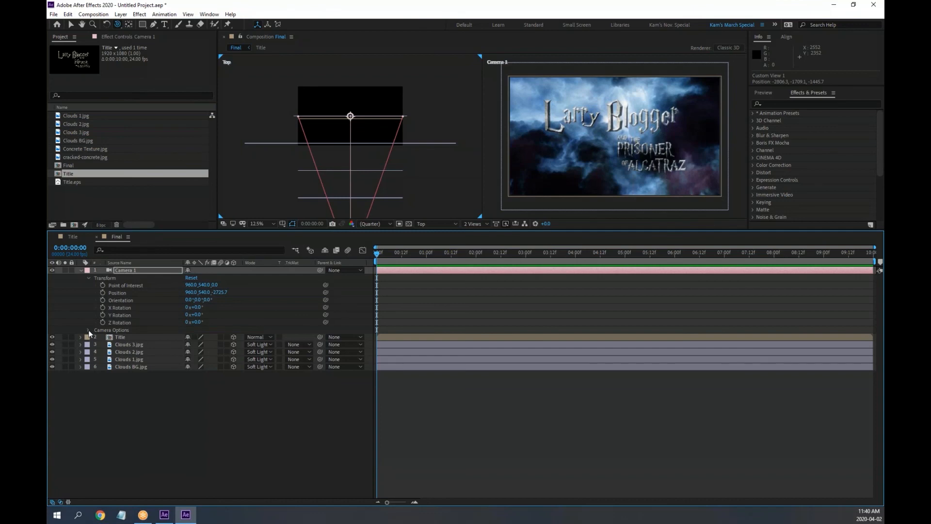
pyautogui.click(88, 330)
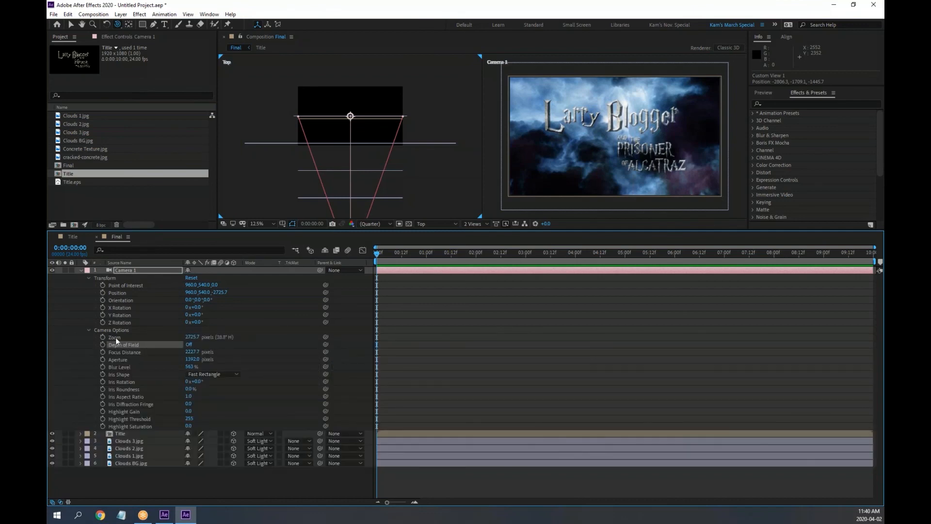
pyautogui.click(89, 329)
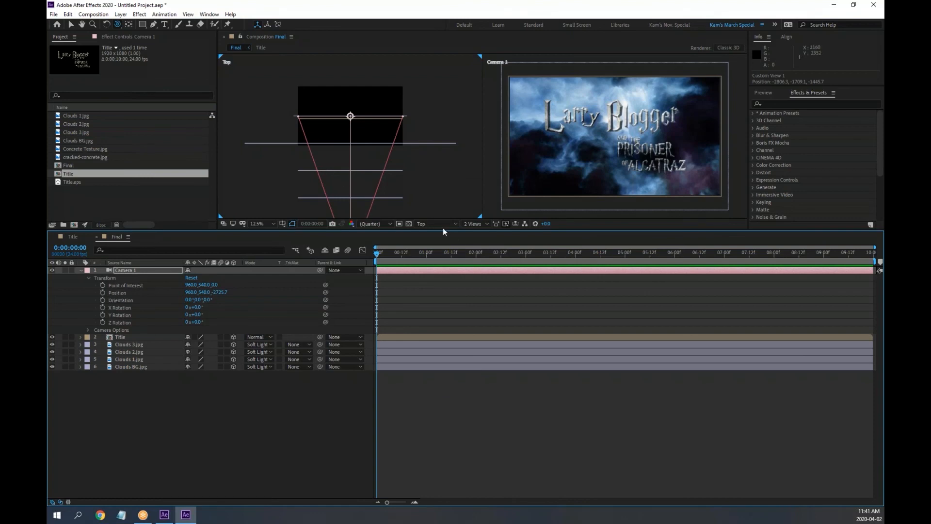
pyautogui.moveTo(446, 236); pyautogui.dragTo(446, 308)
pyautogui.moveTo(419, 232); pyautogui.dragTo(422, 177)
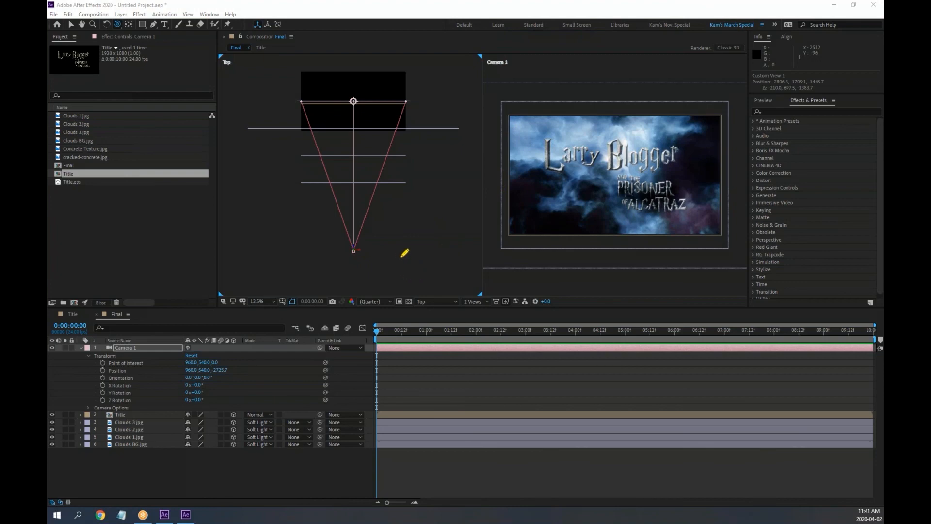
pyautogui.moveTo(418, 223)
pyautogui.mouseDown()
pyautogui.moveTo(362, 270)
pyautogui.moveTo(478, 293)
pyautogui.moveTo(515, 242)
pyautogui.moveTo(427, 225)
pyautogui.moveTo(373, 275)
pyautogui.moveTo(359, 275)
pyautogui.moveTo(377, 340)
pyautogui.mouseUp()
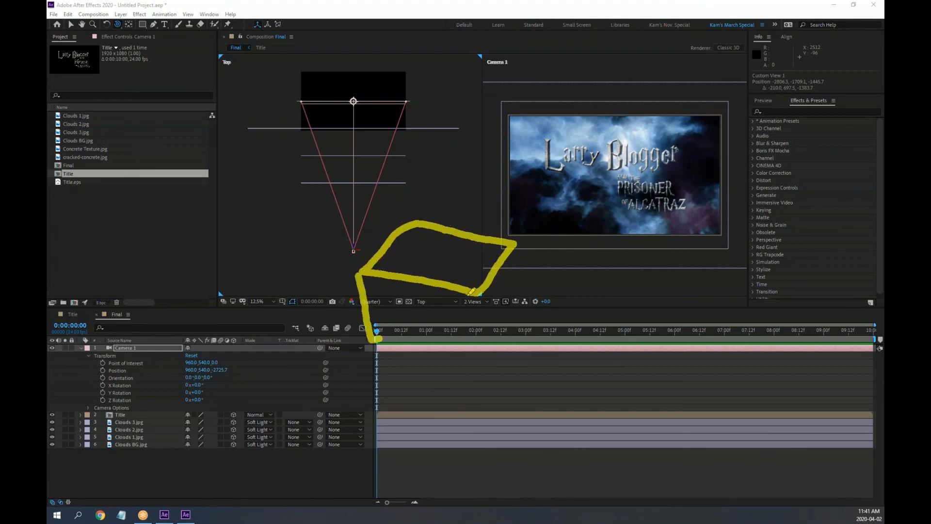
pyautogui.moveTo(473, 293); pyautogui.dragTo(485, 337)
pyautogui.moveTo(518, 244); pyautogui.dragTo(530, 292)
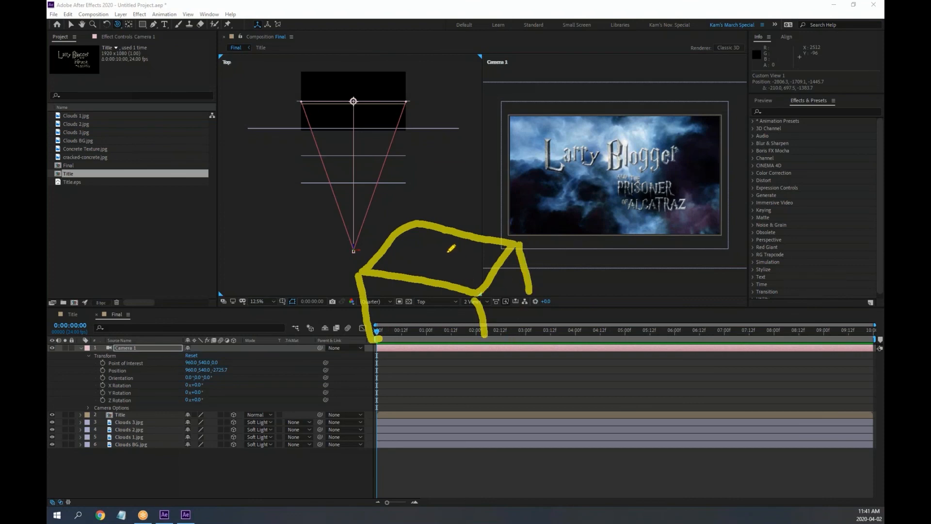
pyautogui.moveTo(443, 242)
pyautogui.mouseDown()
pyautogui.moveTo(426, 259)
pyautogui.moveTo(453, 266)
pyautogui.moveTo(441, 244)
pyautogui.mouseUp()
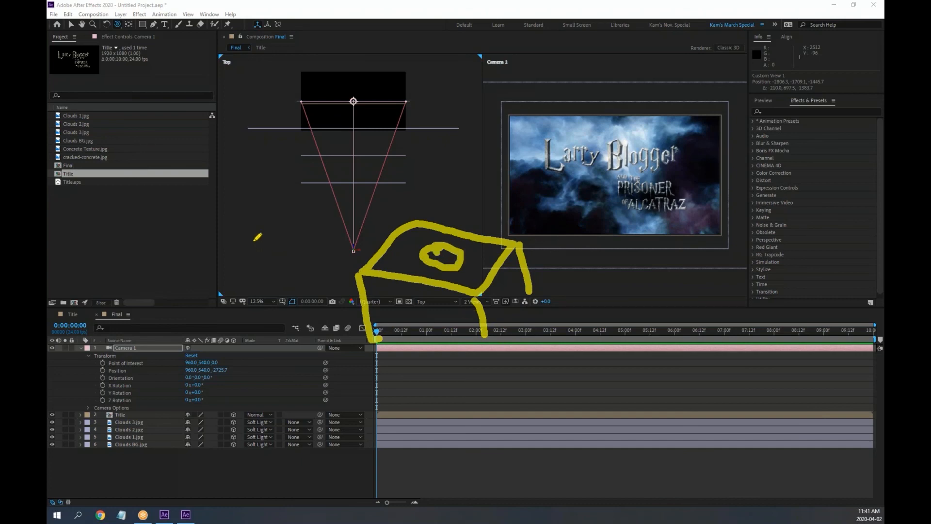
pyautogui.moveTo(249, 215)
pyautogui.mouseDown()
pyautogui.moveTo(247, 251)
pyautogui.moveTo(219, 256)
pyautogui.moveTo(208, 213)
pyautogui.moveTo(252, 212)
pyautogui.moveTo(284, 187)
pyautogui.moveTo(287, 279)
pyautogui.moveTo(251, 261)
pyautogui.moveTo(250, 219)
pyautogui.moveTo(233, 183)
pyautogui.moveTo(235, 207)
pyautogui.moveTo(215, 209)
pyautogui.mouseUp()
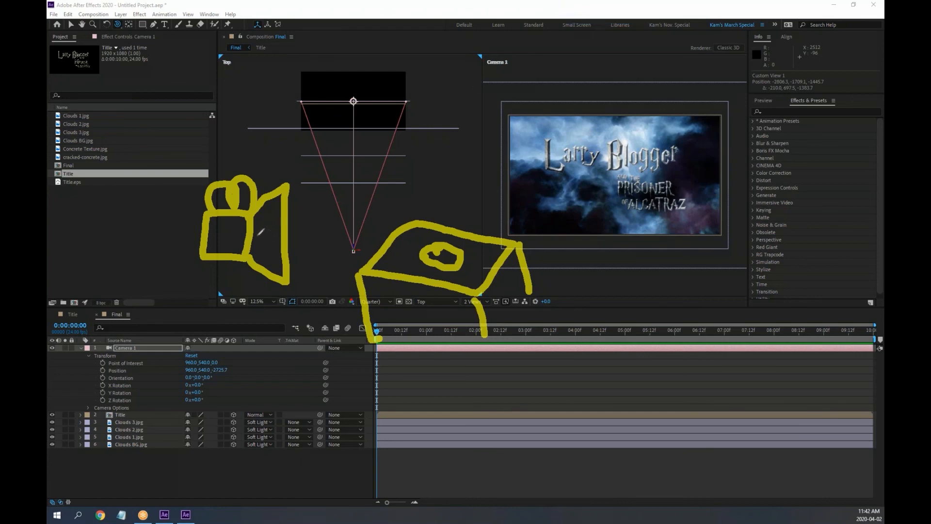
pyautogui.moveTo(251, 237)
pyautogui.mouseDown()
pyautogui.moveTo(432, 265)
pyautogui.moveTo(442, 249)
pyautogui.moveTo(427, 276)
pyautogui.mouseUp()
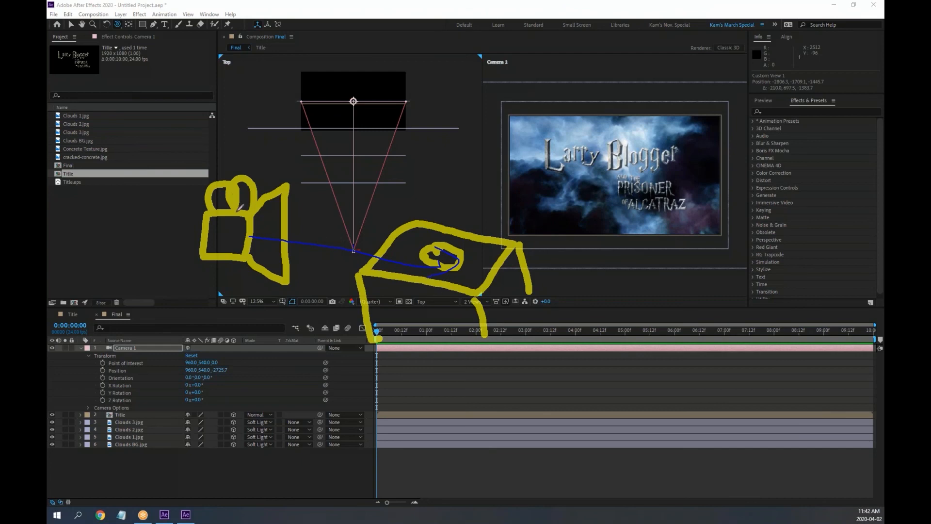
pyautogui.moveTo(239, 165)
pyautogui.mouseDown()
pyautogui.moveTo(250, 147)
pyautogui.moveTo(481, 73)
pyautogui.moveTo(479, 60)
pyautogui.moveTo(494, 66)
pyautogui.moveTo(479, 84)
pyautogui.mouseUp()
pyautogui.moveTo(239, 164)
pyautogui.mouseDown()
pyautogui.moveTo(214, 274)
pyautogui.moveTo(276, 407)
pyautogui.moveTo(307, 426)
pyautogui.mouseUp()
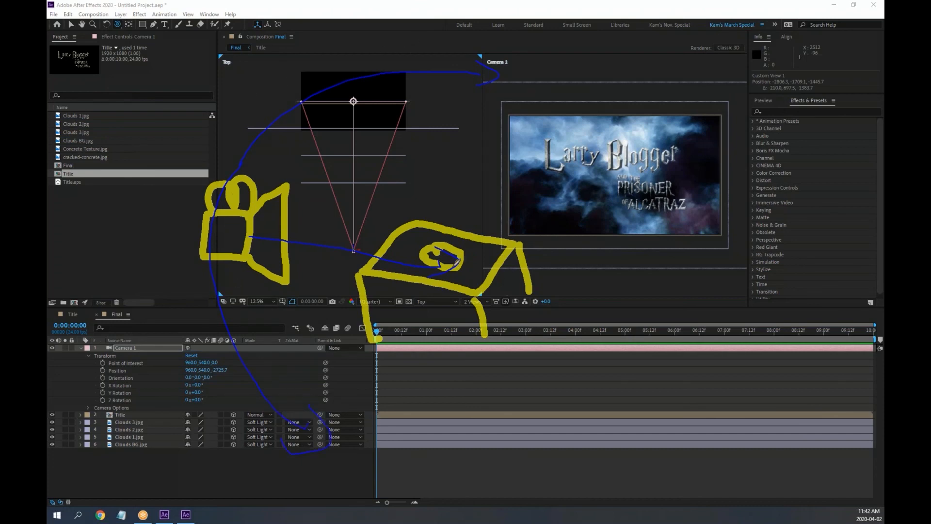
pyautogui.moveTo(460, 239); pyautogui.dragTo(408, 297)
pyautogui.moveTo(427, 225); pyautogui.dragTo(480, 294)
pyautogui.moveTo(180, 306); pyautogui.dragTo(145, 369)
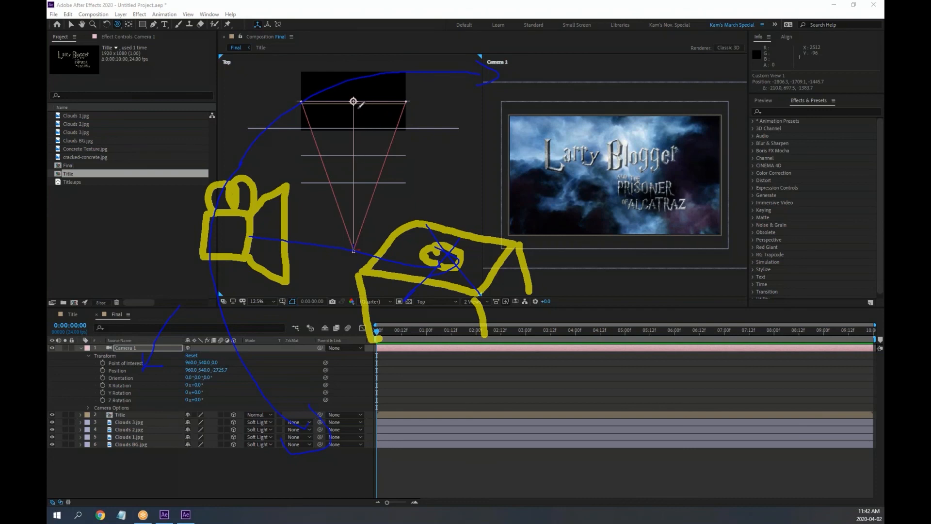
pyautogui.moveTo(344, 106)
pyautogui.mouseDown()
pyautogui.moveTo(365, 106)
pyautogui.moveTo(365, 94)
pyautogui.moveTo(350, 107)
pyautogui.mouseUp()
pyautogui.moveTo(372, 247)
pyautogui.mouseDown()
pyautogui.moveTo(331, 268)
pyautogui.moveTo(371, 248)
pyautogui.mouseUp()
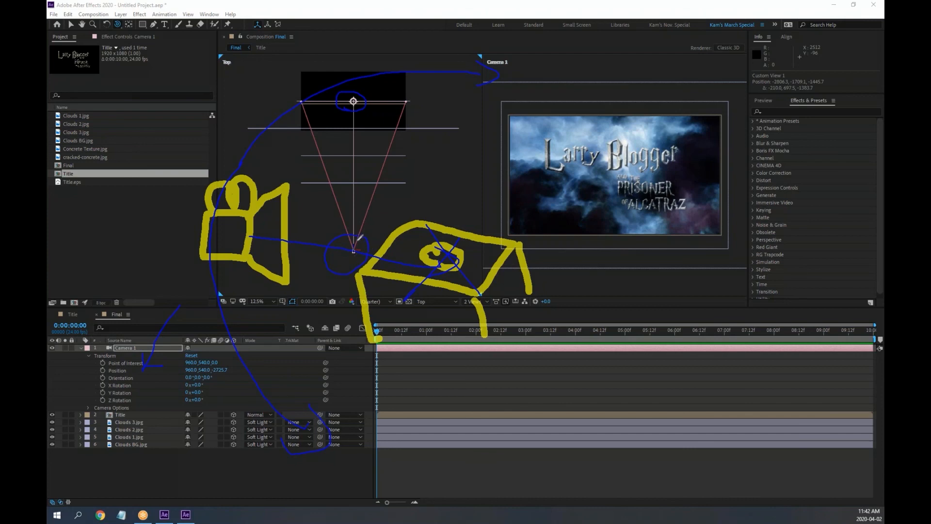
pyautogui.moveTo(335, 222); pyautogui.dragTo(353, 247)
pyautogui.press('e')
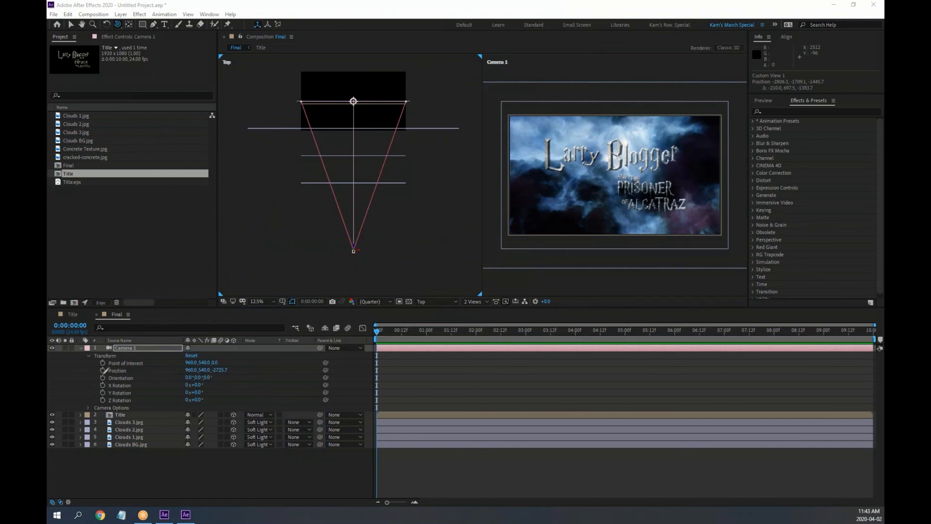
pyautogui.moveTo(71, 365); pyautogui.dragTo(77, 385)
pyautogui.moveTo(73, 362)
pyautogui.mouseDown()
pyautogui.moveTo(95, 361)
pyautogui.moveTo(83, 371)
pyautogui.mouseUp()
pyautogui.rightClick(267, 473)
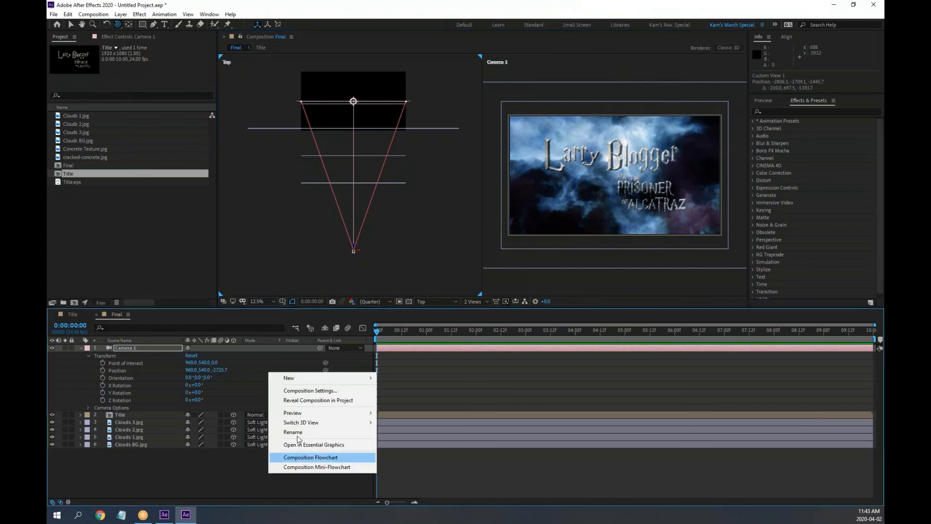
pyautogui.moveTo(312, 378)
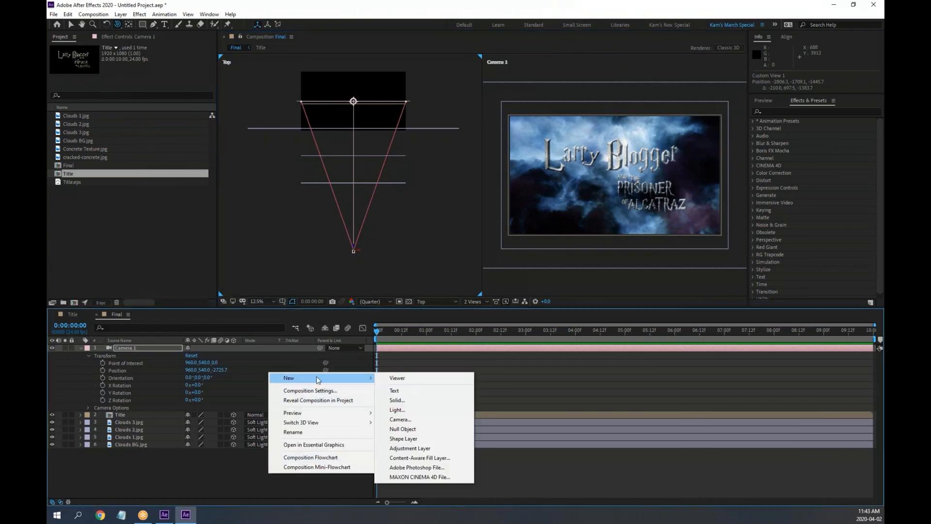
pyautogui.click(418, 419)
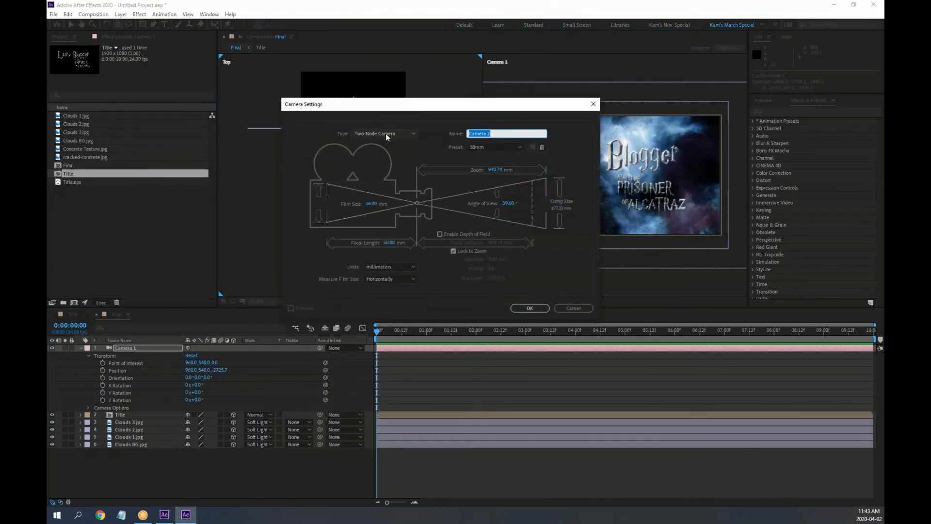
pyautogui.click(386, 133)
pyautogui.click(406, 121)
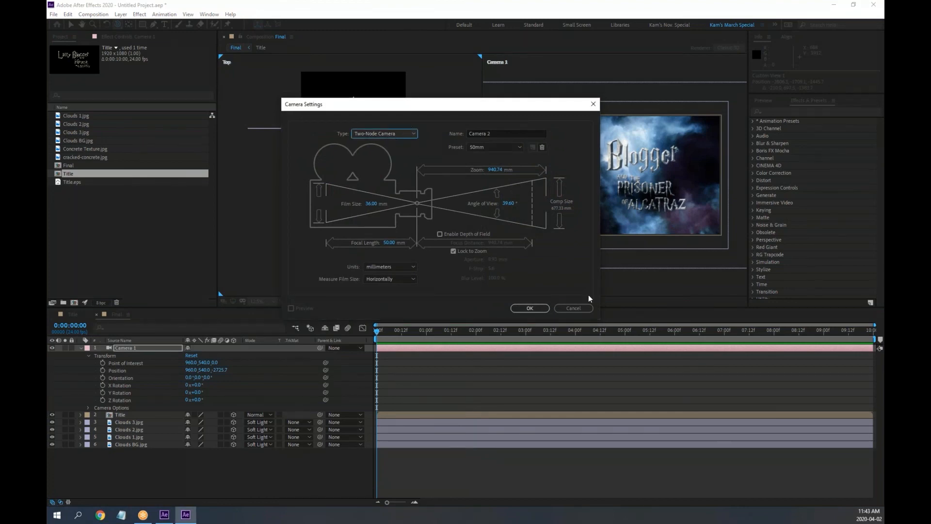
pyautogui.click(583, 310)
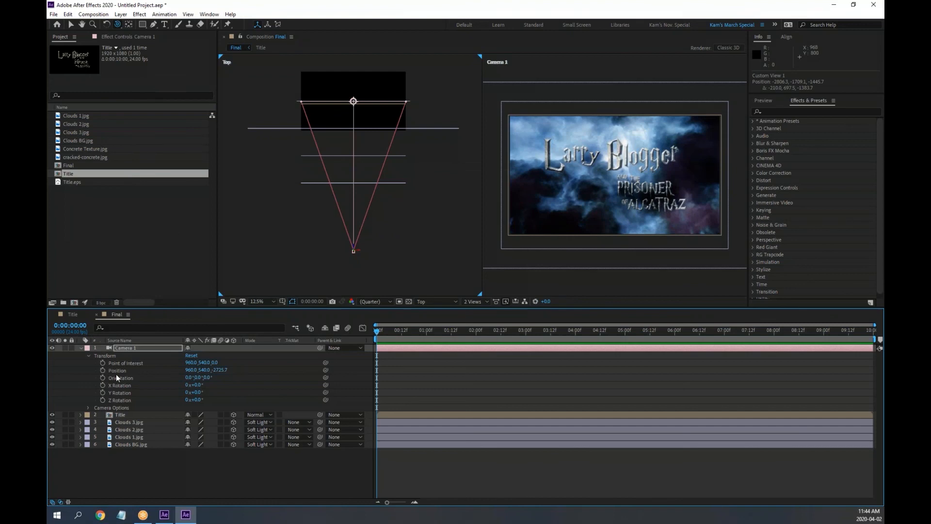
# Step: Enable keyframing for Camera 1's Point of Interest and Position at 0:00:00:00 and return to the Selection tool
pyautogui.click(103, 362)
pyautogui.click(103, 370)
pyautogui.click(103, 362)
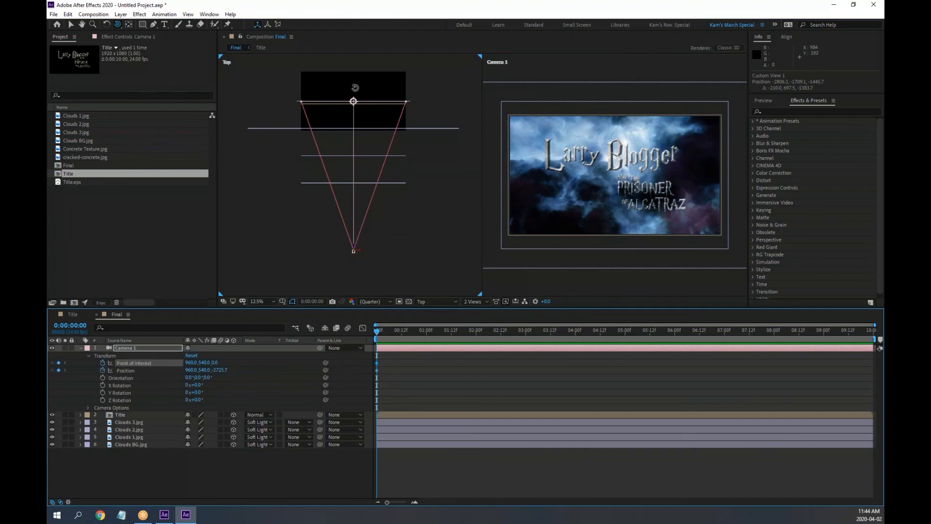
pyautogui.press('v')
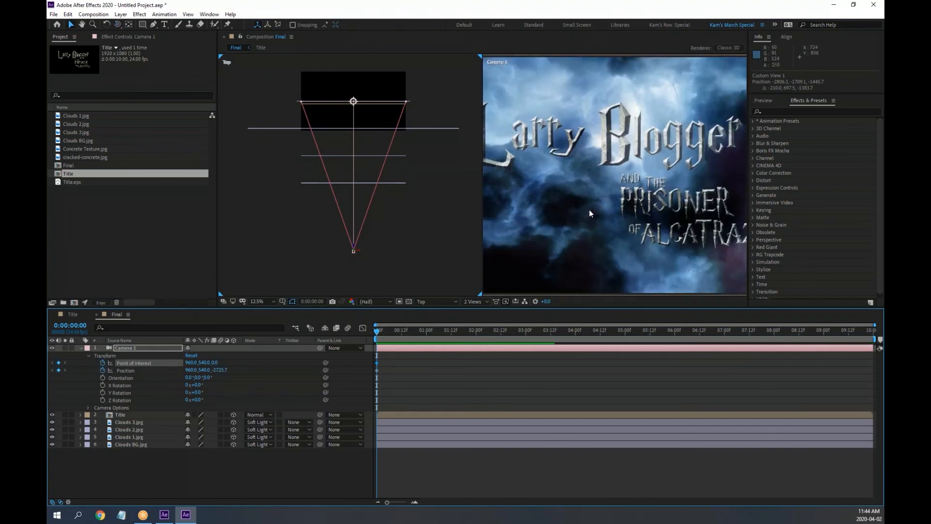
# Step: Keyframe Camera 1's Position at 0:00:09:23 with a Z value of 0
pyautogui.moveTo(572, 330); pyautogui.dragTo(872, 333)
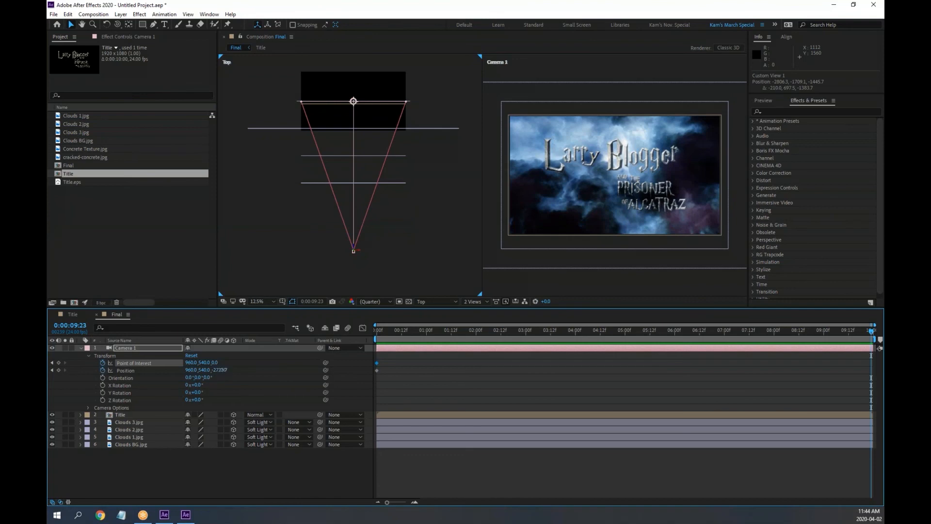
pyautogui.moveTo(223, 372); pyautogui.dragTo(445, 376)
pyautogui.moveTo(225, 371); pyautogui.dragTo(228, 371)
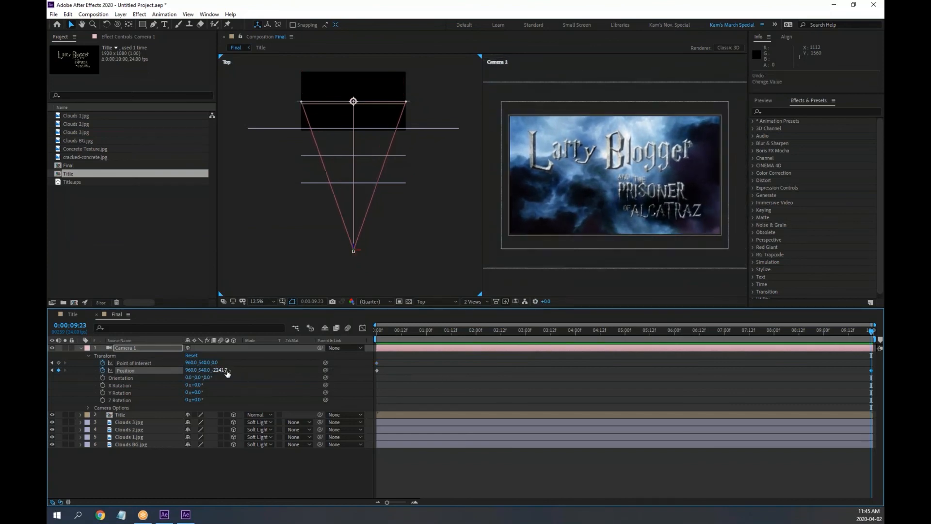
pyautogui.hotkey('ctrl', 'z')
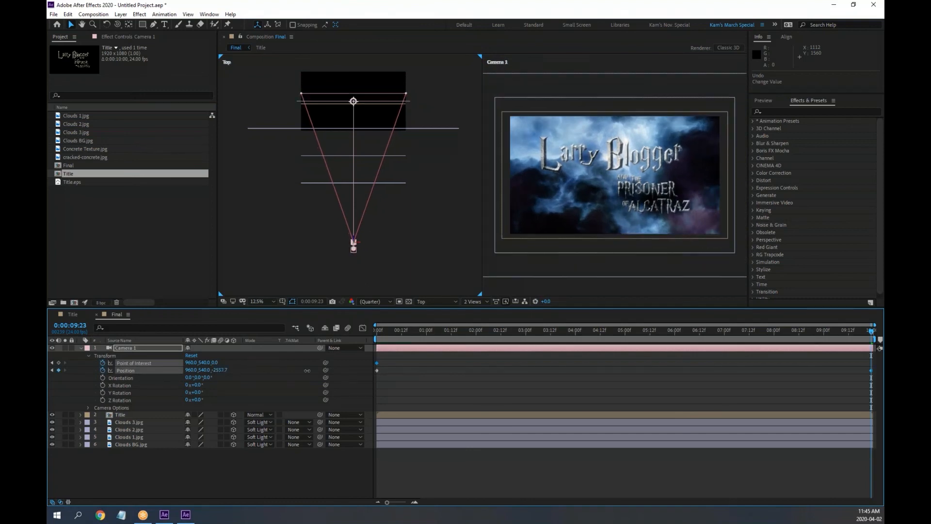
pyautogui.moveTo(227, 370); pyautogui.dragTo(221, 371)
pyautogui.click(222, 370)
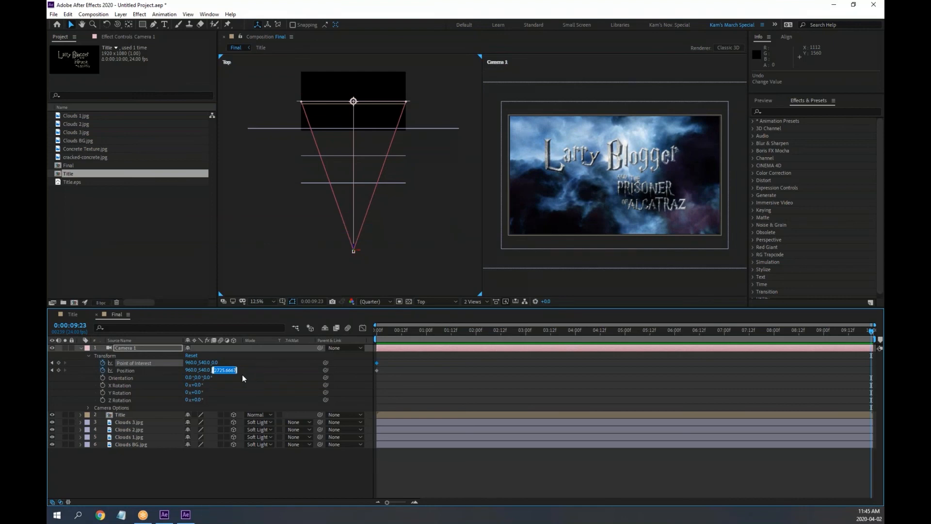
pyautogui.write('0')
pyautogui.press('Return')
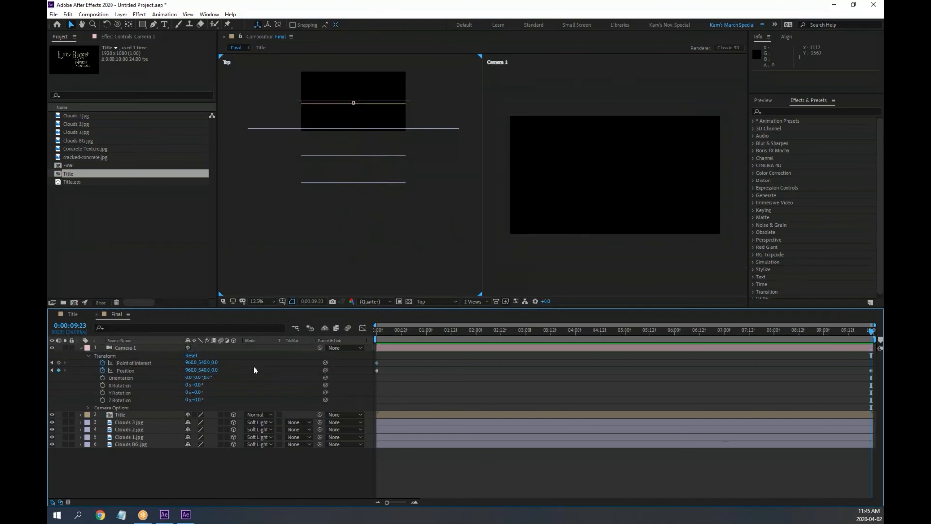
# Step: Scrub through the camera move and set Camera 1's Point of Interest Z to -2725 at 0:00:09:23
pyautogui.moveTo(452, 333); pyautogui.dragTo(381, 330)
pyautogui.click(658, 330)
pyautogui.moveTo(690, 345); pyautogui.dragTo(351, 372)
pyautogui.click(215, 364)
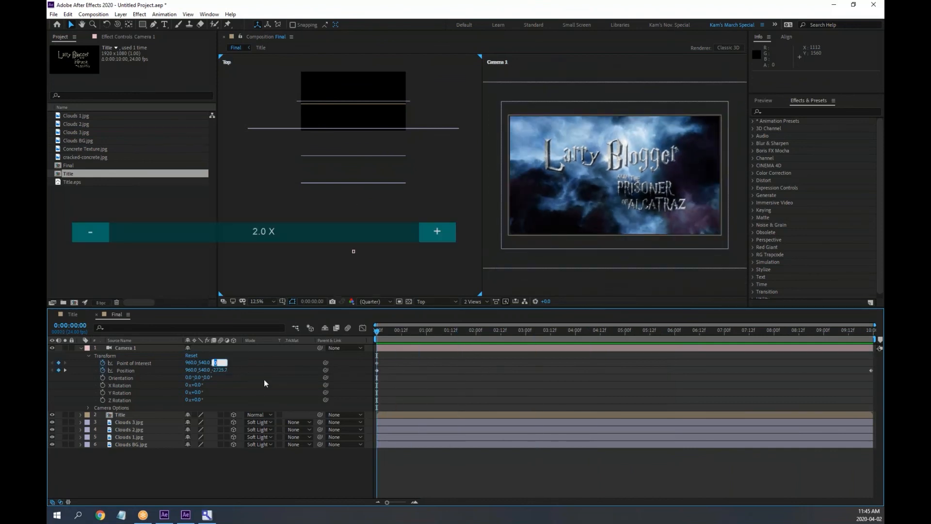
pyautogui.moveTo(704, 333); pyautogui.dragTo(871, 334)
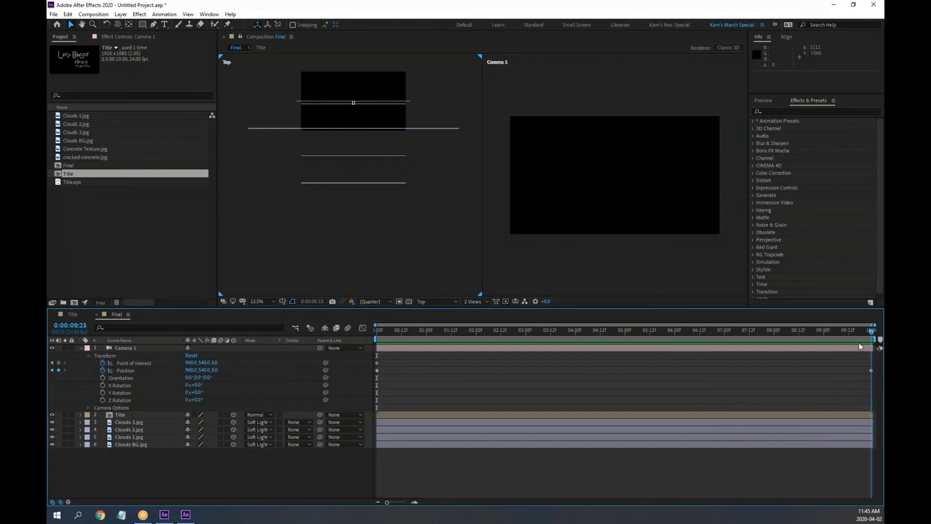
pyautogui.click(215, 363)
pyautogui.write('-2725')
pyautogui.press('Return')
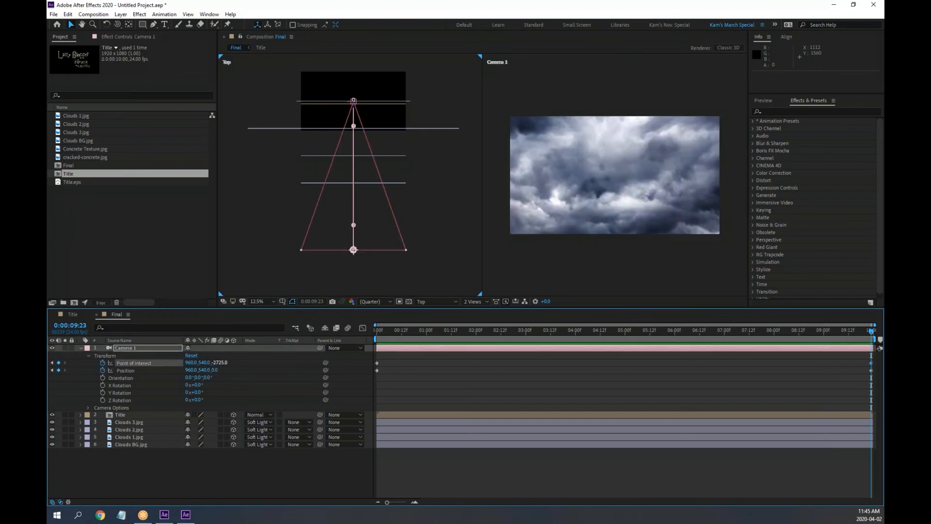
# Step: Adjust Camera 1's Point of Interest Z at 0:00:09:23 to about 850, behind the cloud layers
pyautogui.click(214, 363)
pyautogui.click(213, 362)
pyautogui.press('Return')
pyautogui.click(222, 362)
pyautogui.press('Return')
pyautogui.moveTo(219, 365); pyautogui.dragTo(316, 368)
pyautogui.moveTo(231, 361); pyautogui.dragTo(311, 371)
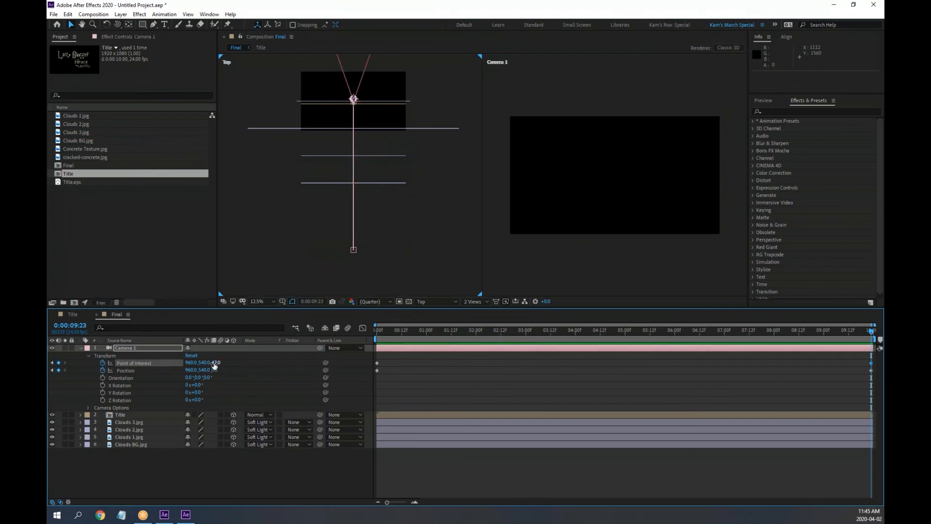
pyautogui.moveTo(218, 365); pyautogui.dragTo(312, 365)
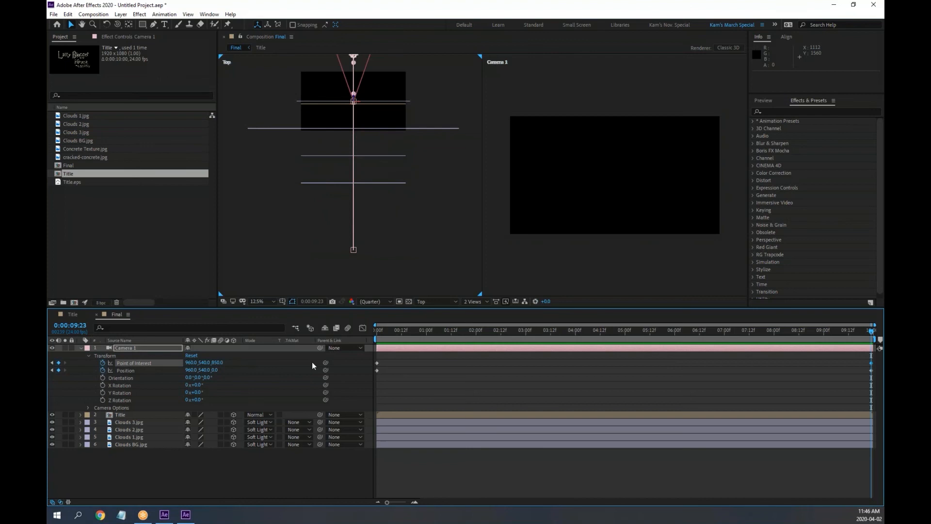
# Step: Set Camera 1's Point of Interest Z to 2725 at the last frame and check the full camera path in the Top view
pyautogui.click(224, 363)
pyautogui.write('2725')
pyautogui.press('Return')
pyautogui.moveTo(386, 331); pyautogui.dragTo(345, 331)
pyautogui.press(',')
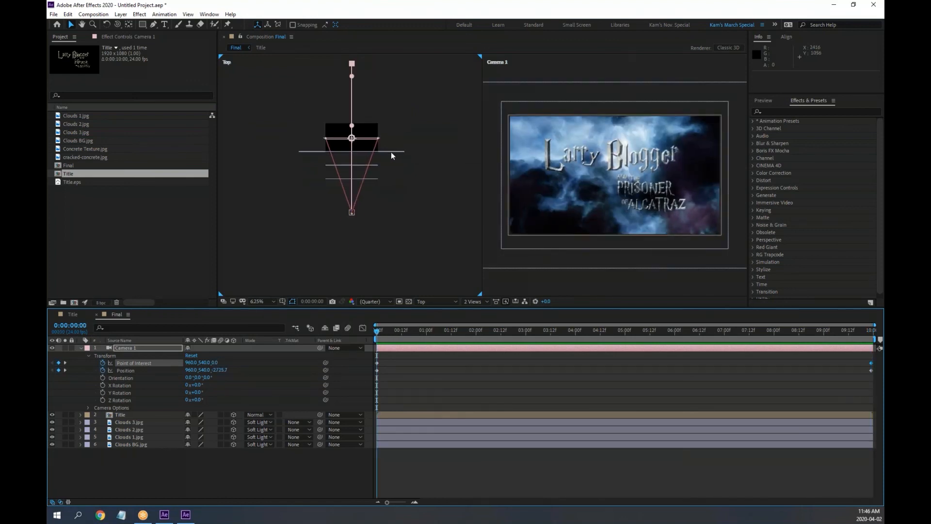
# Step: Remove Camera 1's Point of Interest keyframes and scrub through the move with only Position animated
pyautogui.click(413, 186)
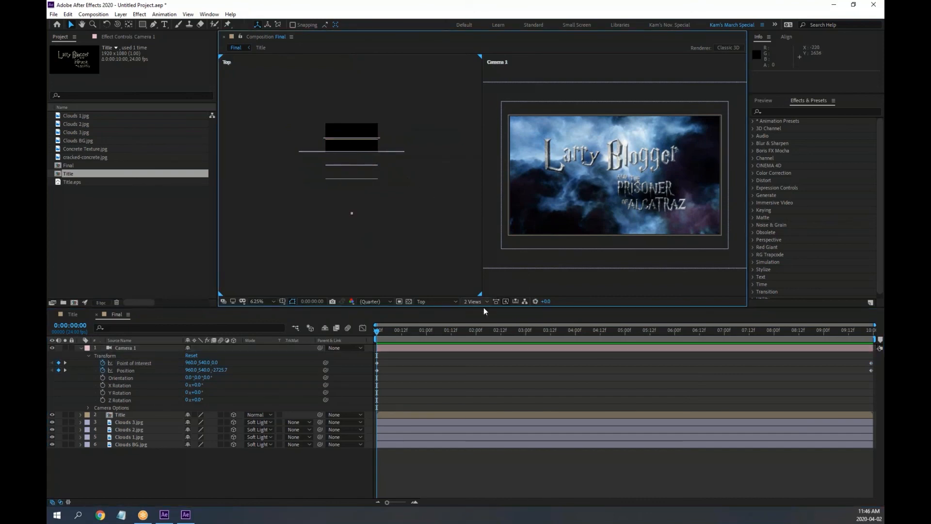
pyautogui.click(126, 349)
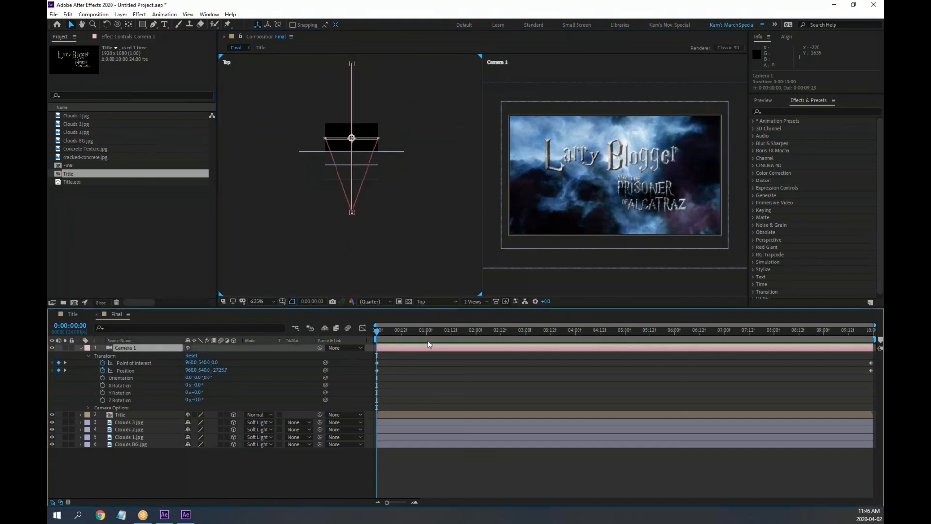
pyautogui.moveTo(377, 332); pyautogui.dragTo(170, 361)
pyautogui.click(103, 363)
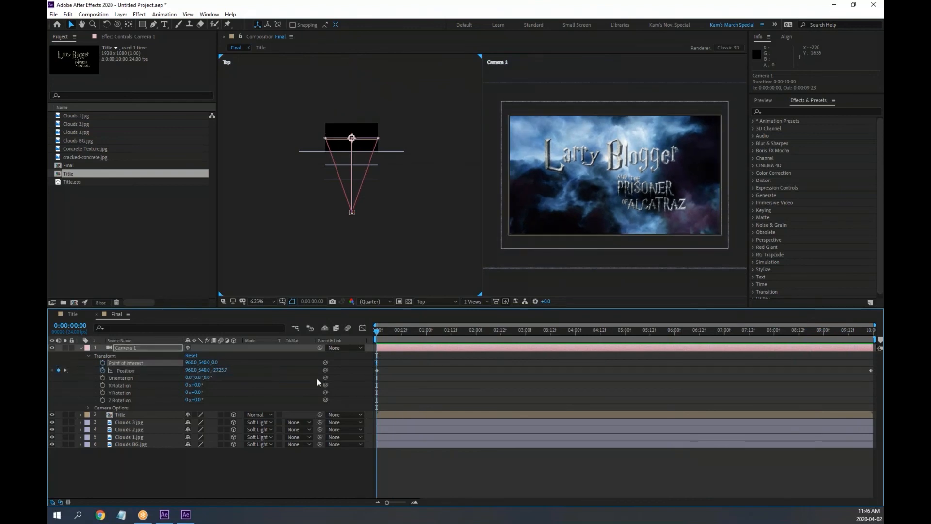
pyautogui.moveTo(397, 330); pyautogui.dragTo(284, 437)
# Step: Keyframe Camera 1's Point of Interest at the first frame again and set its Z to 2725 at 0:00:09:23
pyautogui.click(103, 362)
pyautogui.press('End')
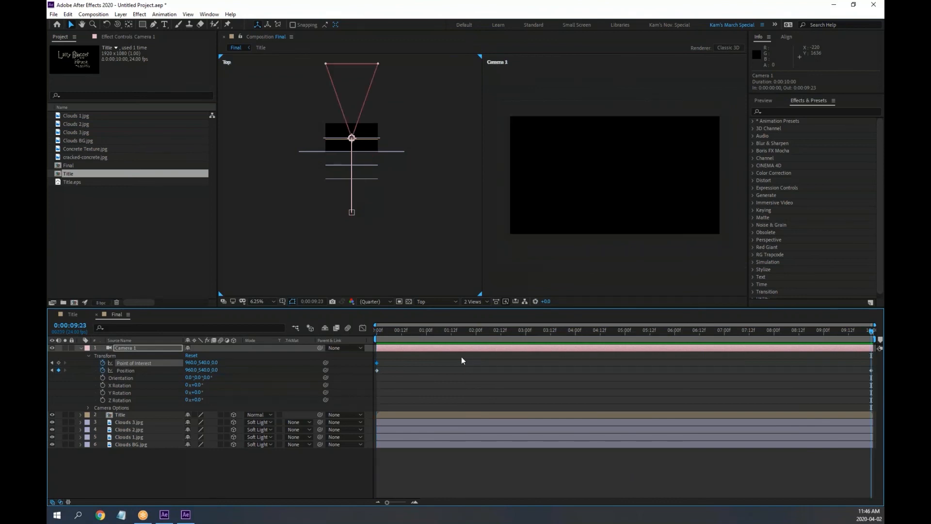
pyautogui.click(216, 363)
pyautogui.write('26')
pyautogui.write('25')
pyautogui.press('Return')
pyautogui.moveTo(398, 333); pyautogui.dragTo(793, 386)
pyautogui.moveTo(445, 331); pyautogui.dragTo(356, 330)
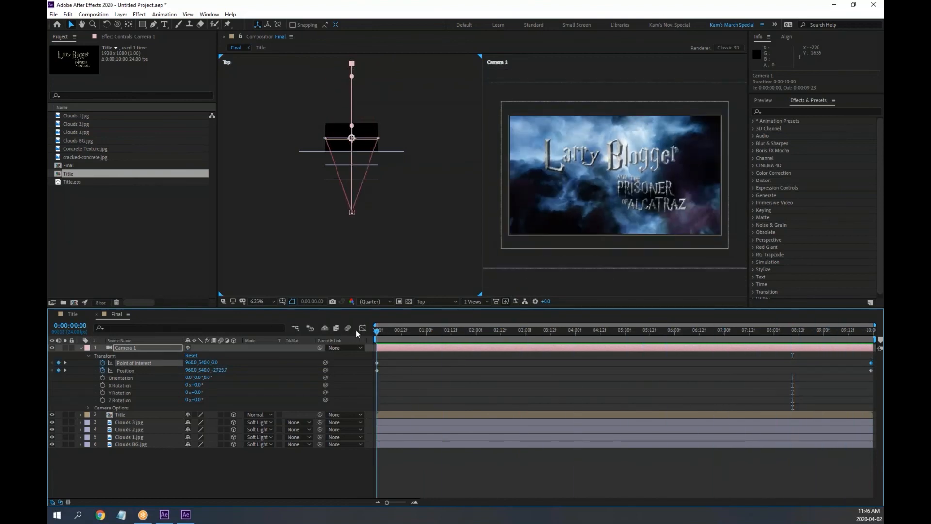
# Step: Move Camera 1's starting Point of Interest and Position keyframes to 0:00:03:01 and apply Easy Ease Out to them
pyautogui.click(82, 347)
pyautogui.moveTo(391, 330); pyautogui.dragTo(244, 343)
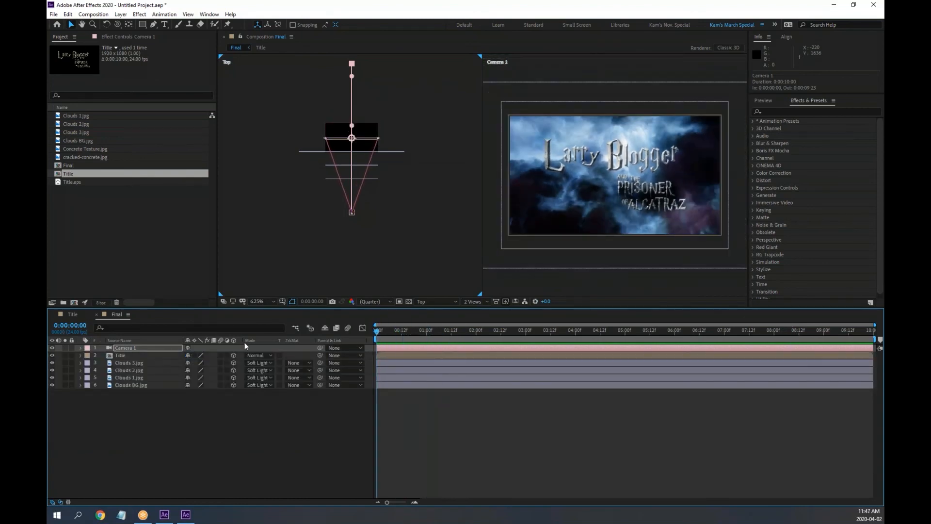
pyautogui.click(80, 347)
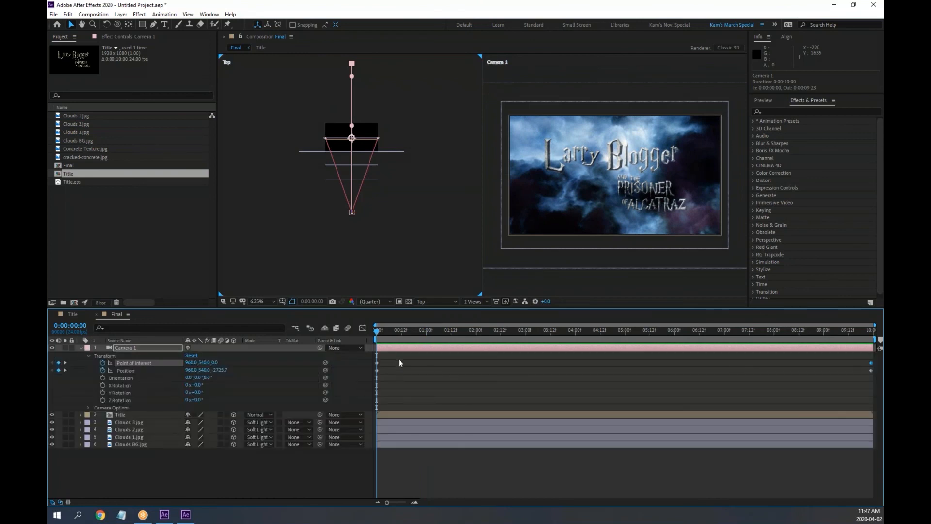
pyautogui.moveTo(399, 359); pyautogui.dragTo(523, 378)
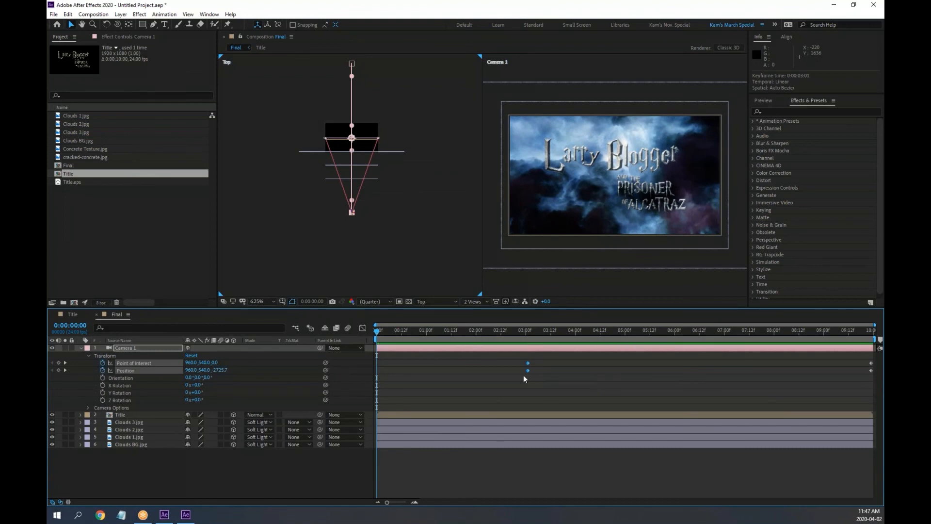
pyautogui.moveTo(379, 333); pyautogui.dragTo(460, 354)
pyautogui.rightClick(528, 363)
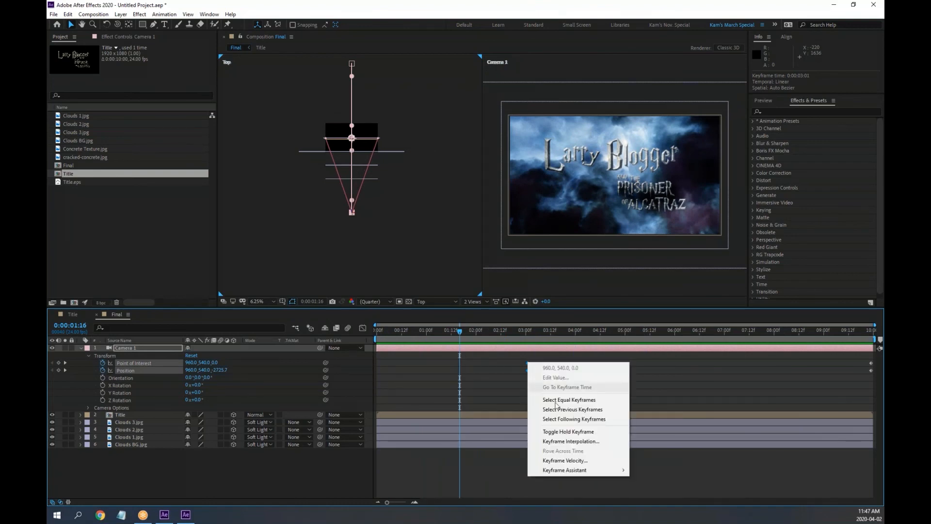
pyautogui.moveTo(586, 472)
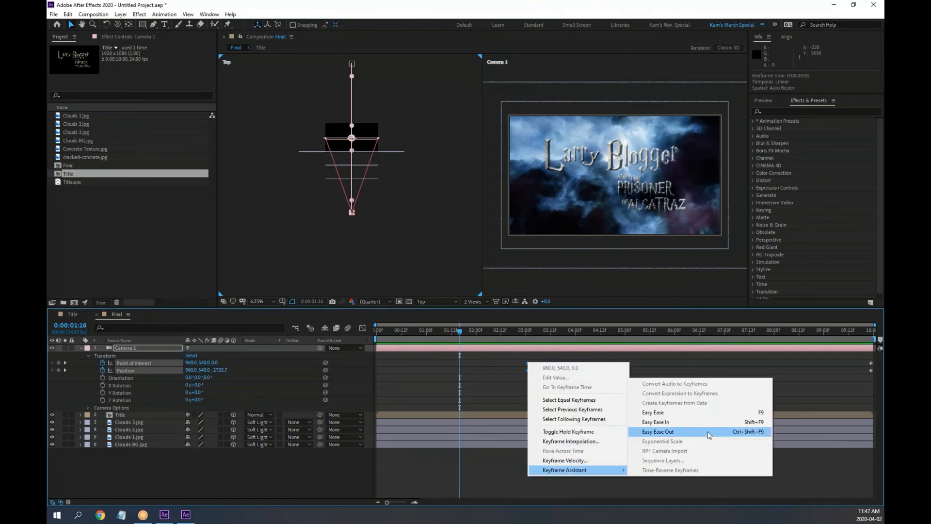
pyautogui.click(679, 431)
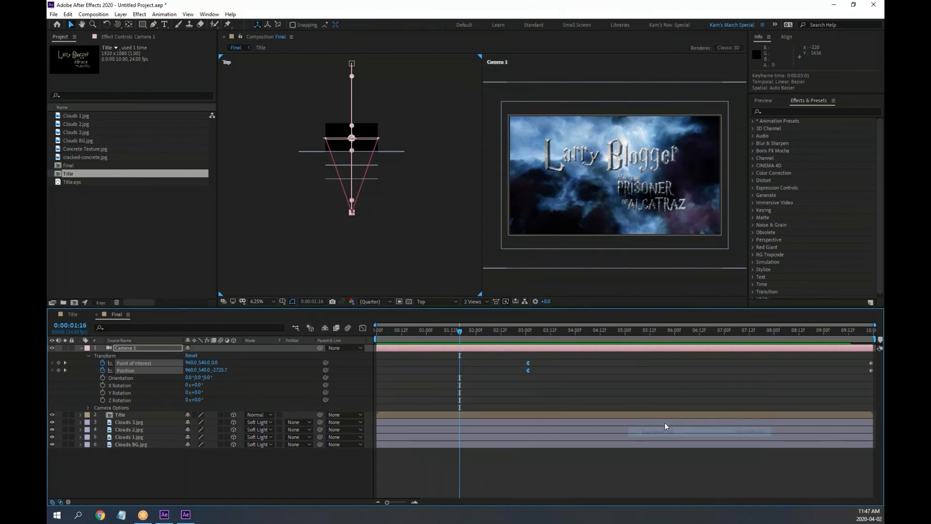
# Step: Play back the eased camera move in the two-view layout and again in a single Camera 1 view
pyautogui.click(497, 331)
pyautogui.press('space')
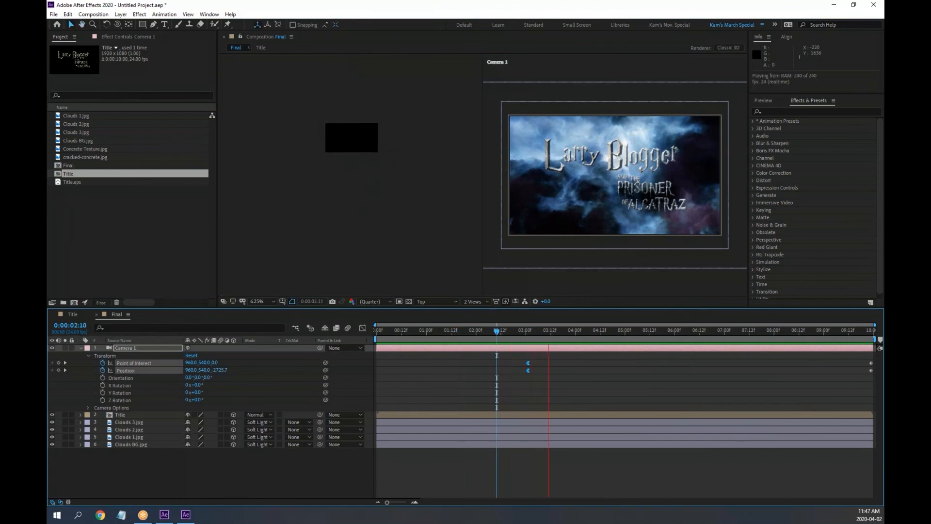
pyautogui.moveTo(527, 334); pyautogui.dragTo(515, 334)
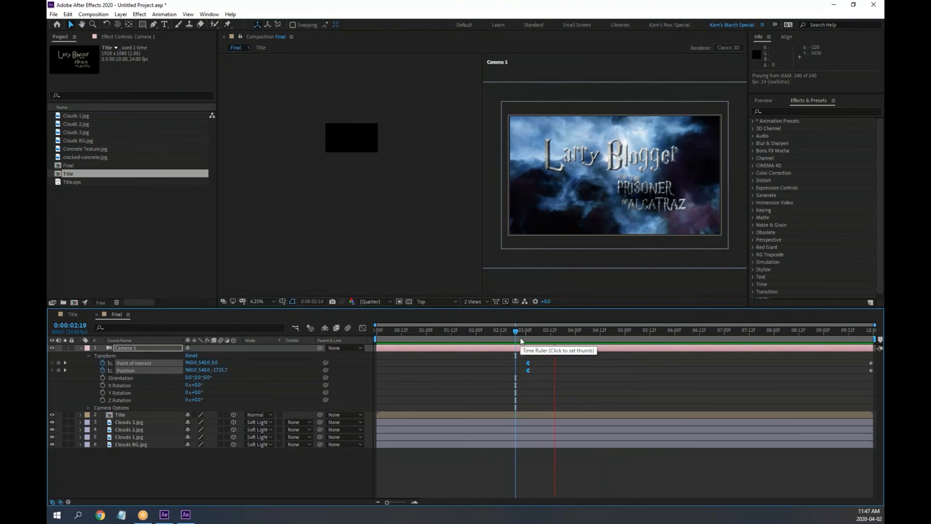
pyautogui.press('space')
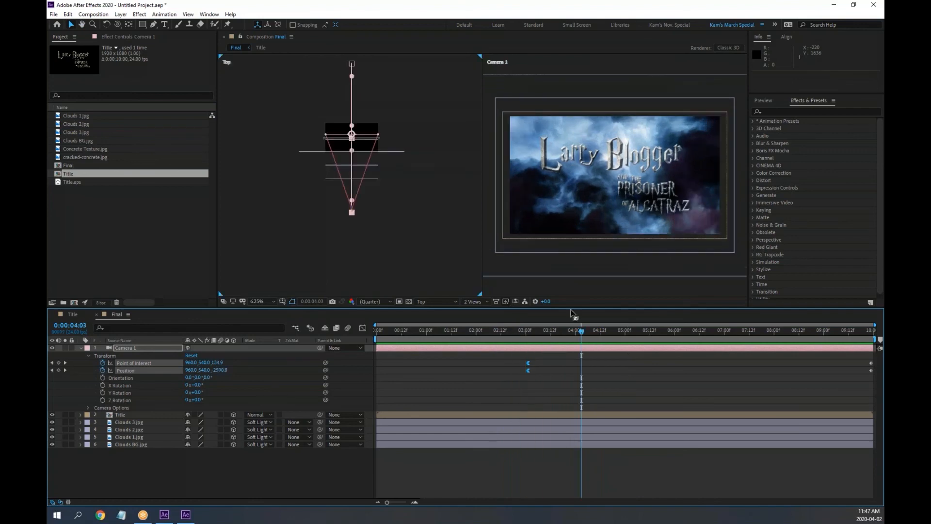
pyautogui.click(489, 301)
pyautogui.click(489, 311)
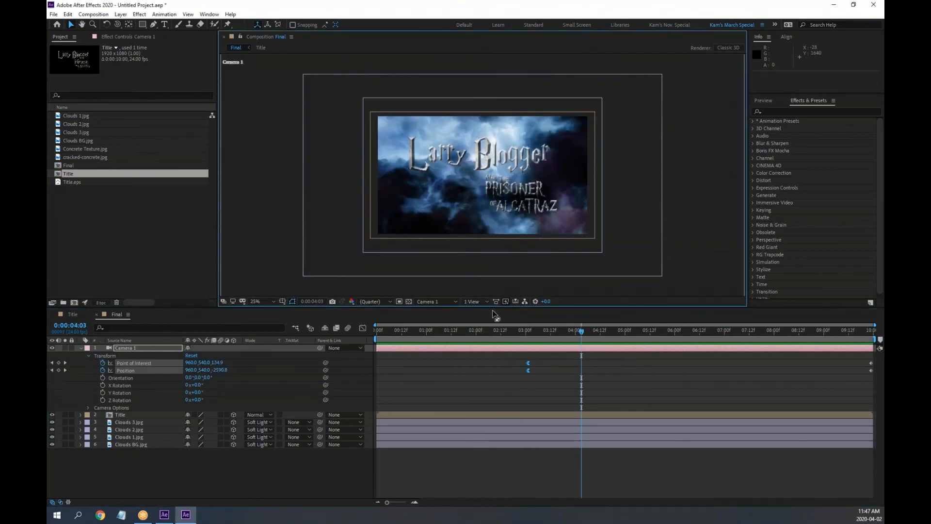
pyautogui.click(511, 332)
pyautogui.press('space')
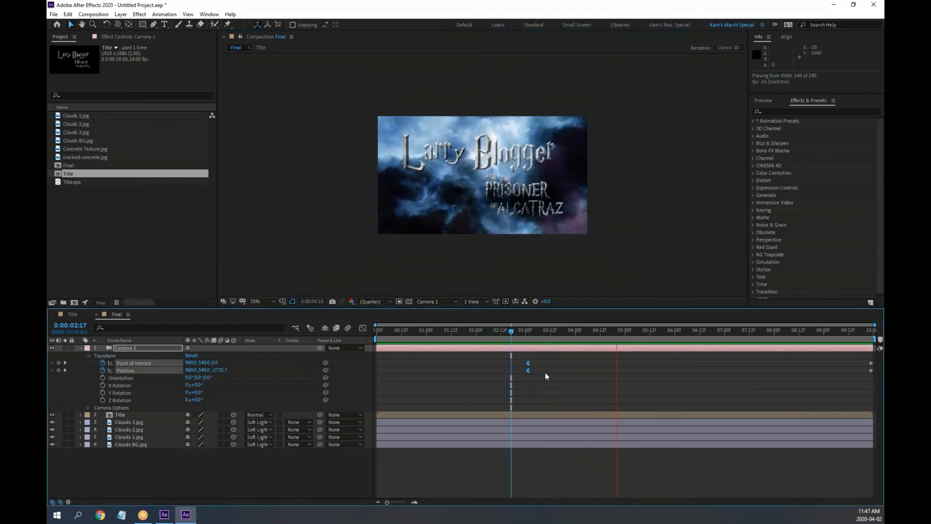
pyautogui.press('space')
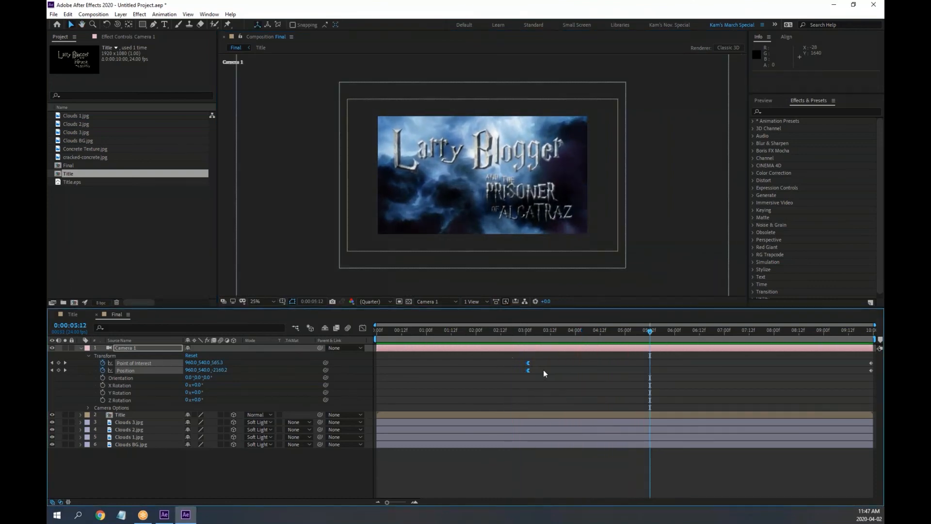
# Step: Examine the speed graph of Camera 1's eased Point of Interest and Position keyframes while scrubbing the move, and return to the layer bars
pyautogui.click(362, 328)
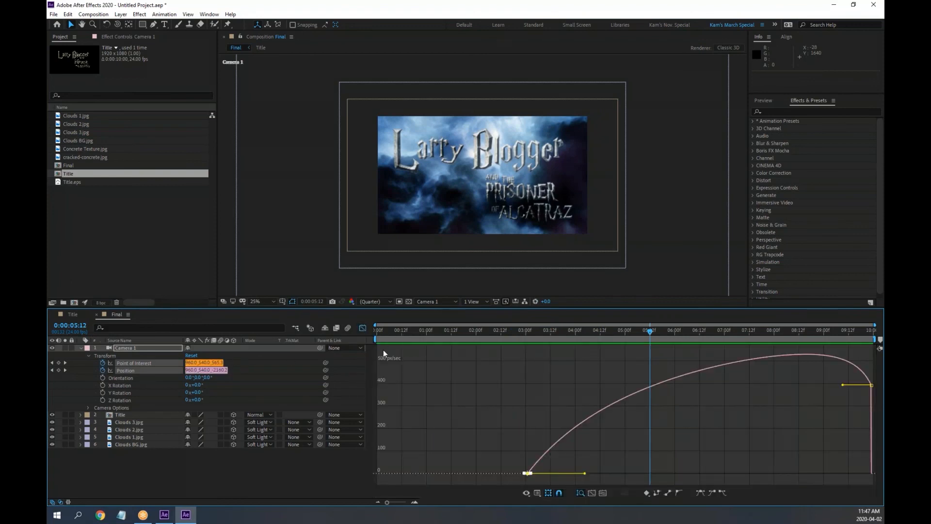
pyautogui.moveTo(393, 330); pyautogui.dragTo(613, 360)
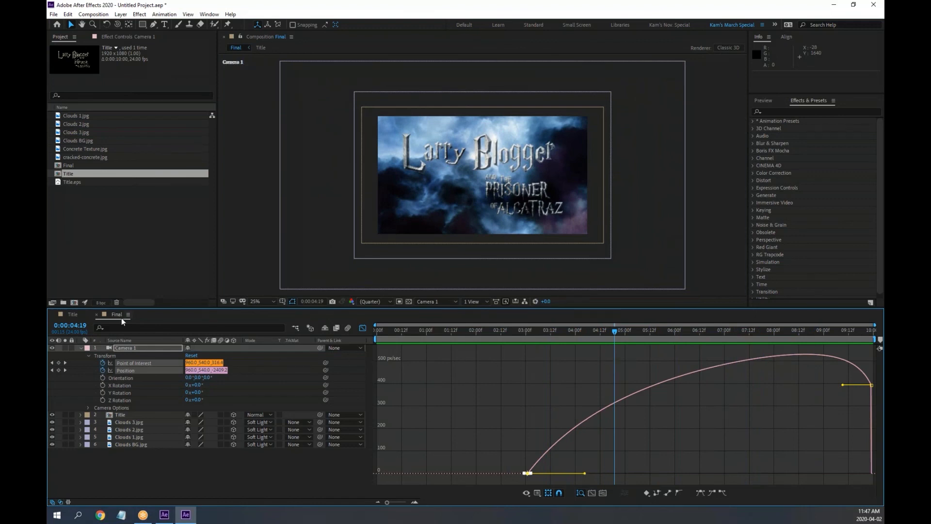
pyautogui.click(363, 328)
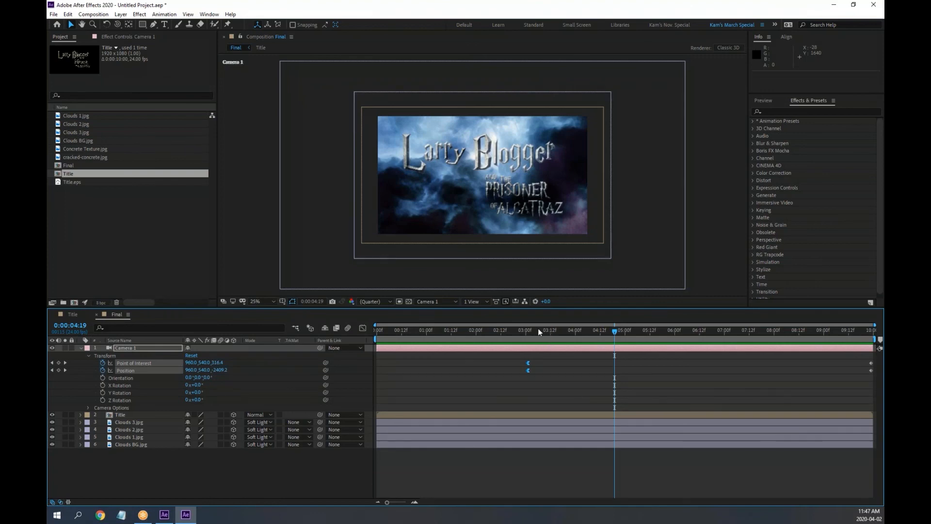
# Step: Keyframe the Title layer's Position at the first frame and set its Z to -421 at 0:00:03:00
pyautogui.moveTo(537, 328); pyautogui.dragTo(362, 336)
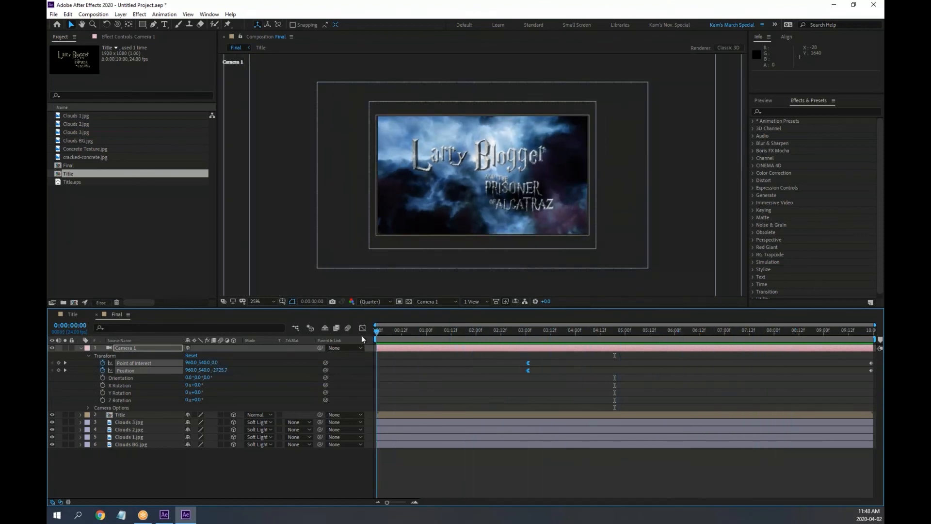
pyautogui.click(121, 417)
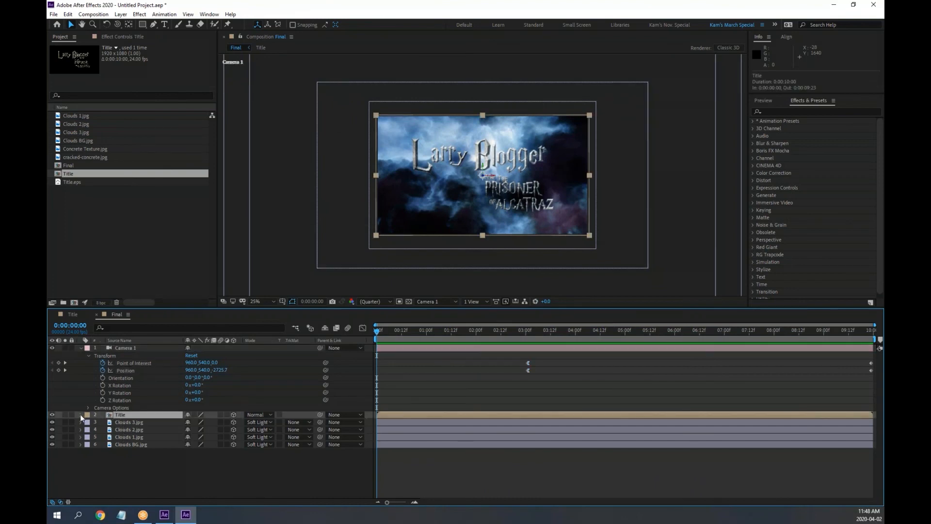
pyautogui.click(80, 414)
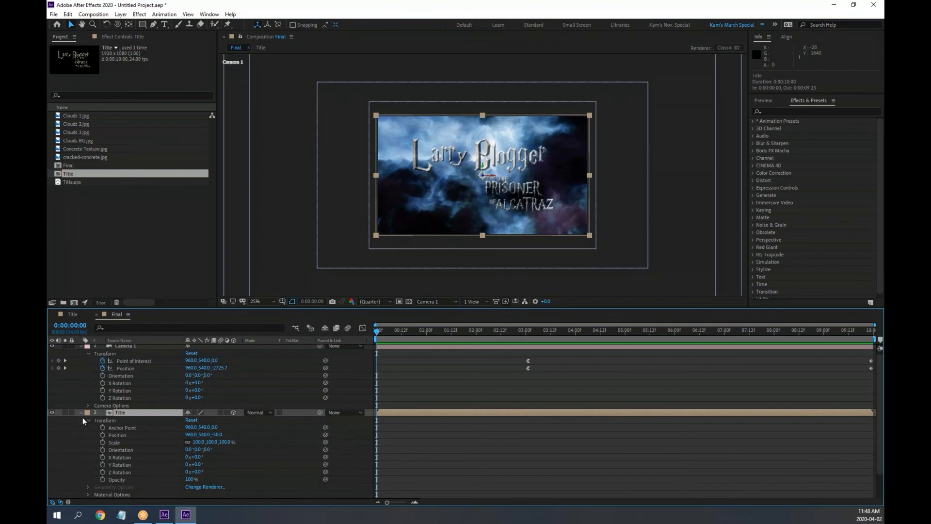
pyautogui.click(103, 434)
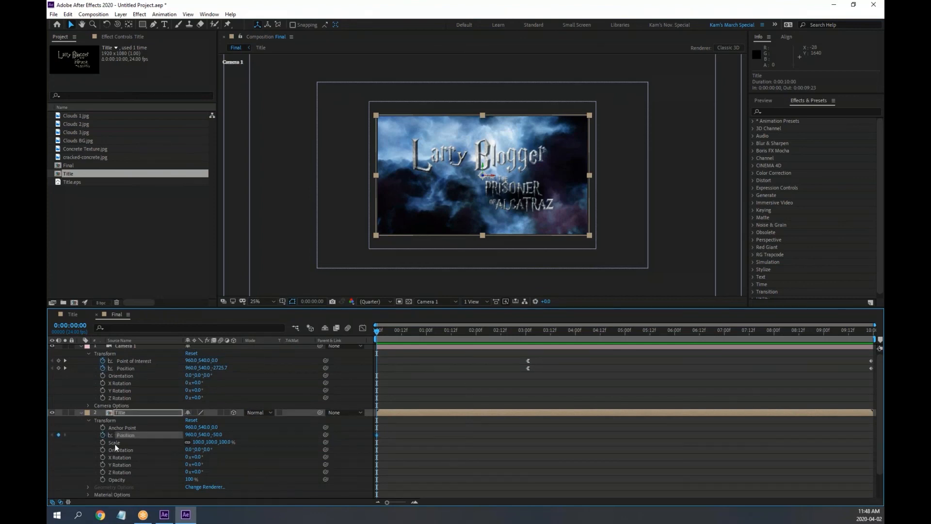
pyautogui.press('p')
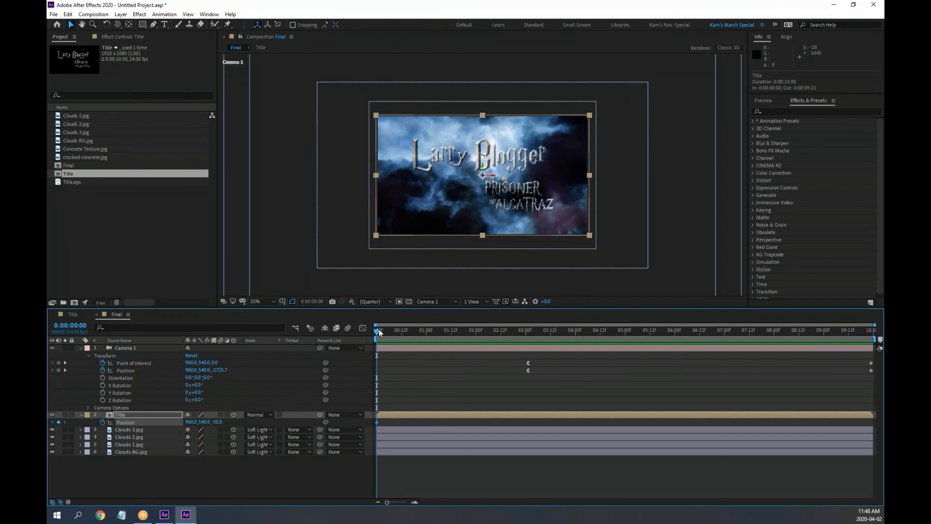
pyautogui.moveTo(379, 330); pyautogui.dragTo(528, 334)
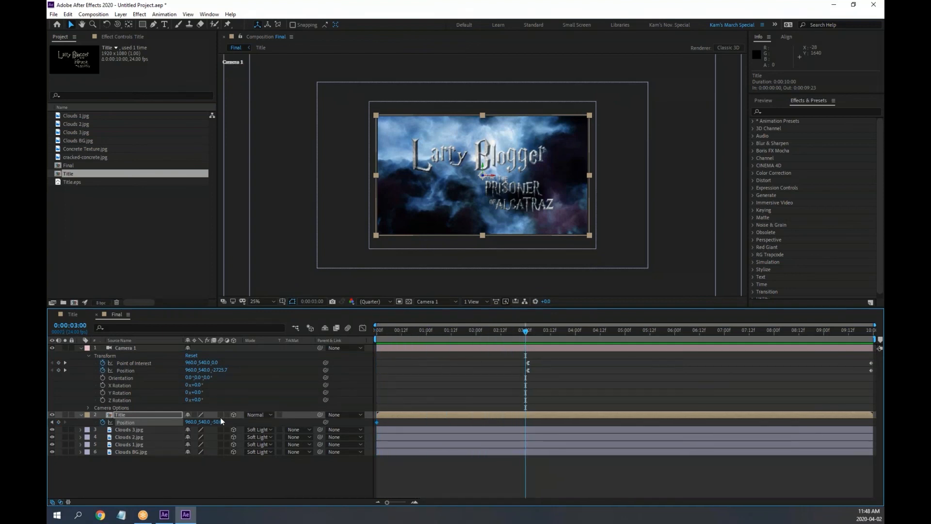
pyautogui.moveTo(219, 423); pyautogui.dragTo(41, 401)
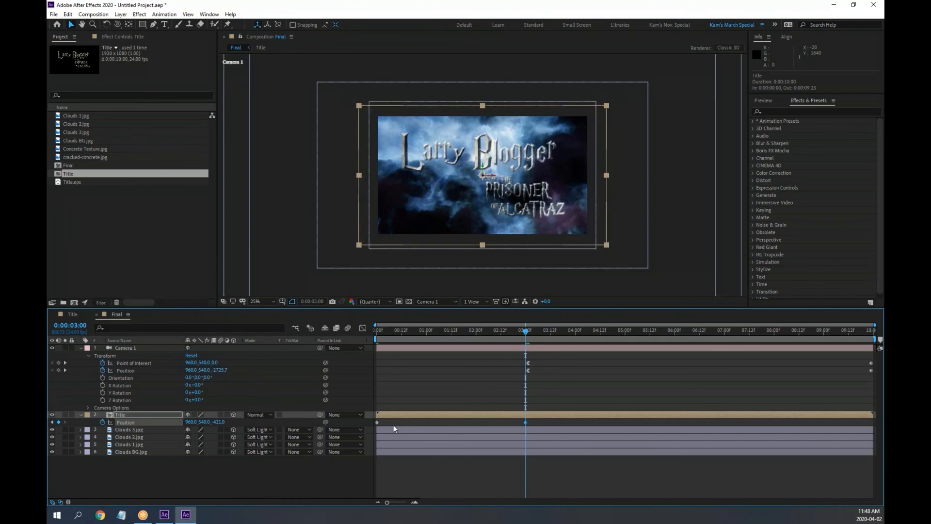
# Step: Apply Easy Ease Out to the Title's first Position keyframe and Easy Ease to the one at 0:00:03:00
pyautogui.click(377, 422)
pyautogui.rightClick(377, 421)
pyautogui.moveTo(436, 415)
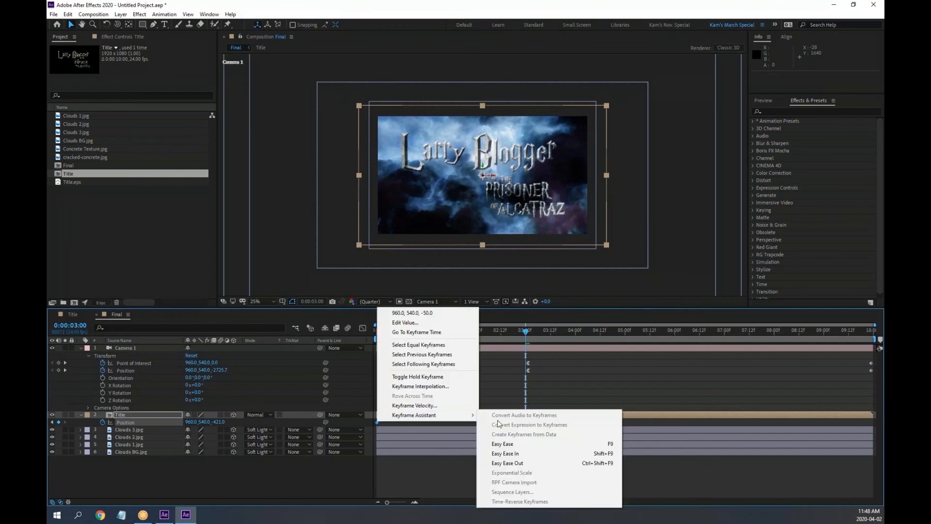
pyautogui.click(546, 463)
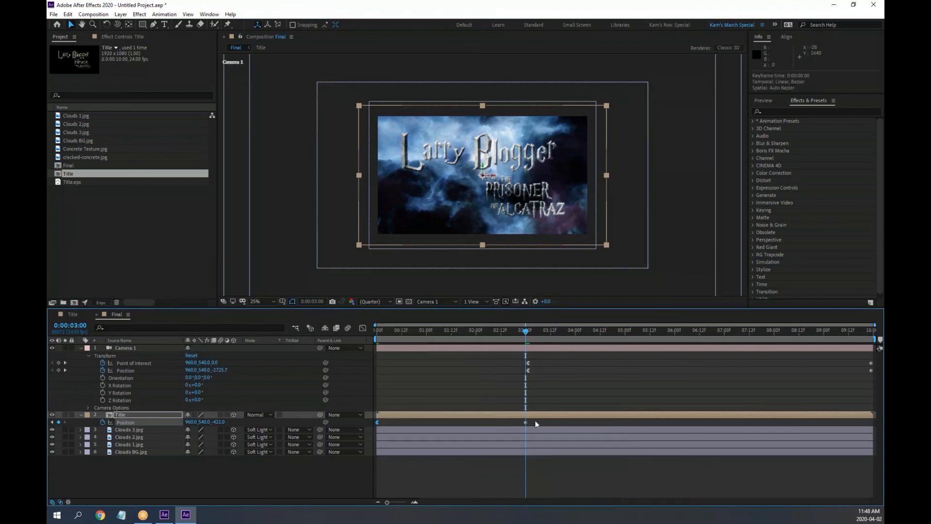
pyautogui.moveTo(534, 420)
pyautogui.mouseDown()
pyautogui.moveTo(511, 427)
pyautogui.moveTo(523, 426)
pyautogui.mouseUp()
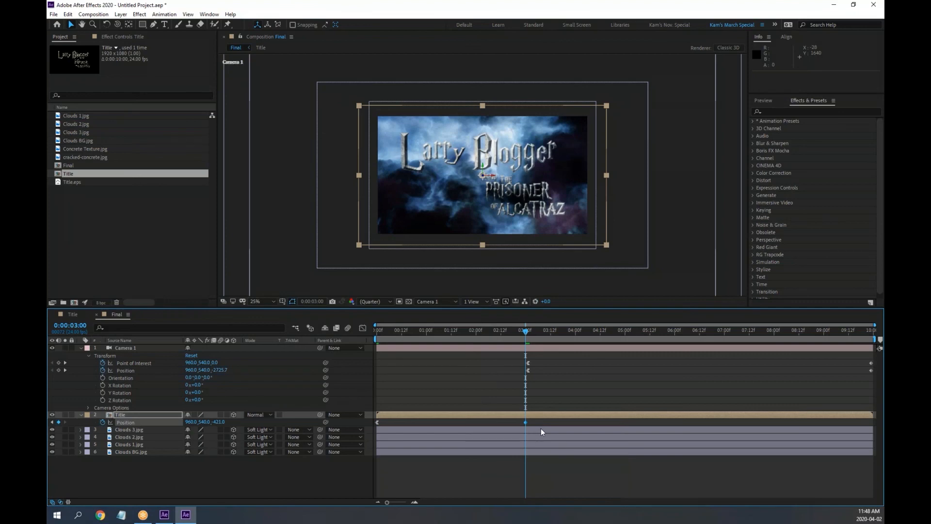
pyautogui.press('F9')
pyautogui.press('F10')
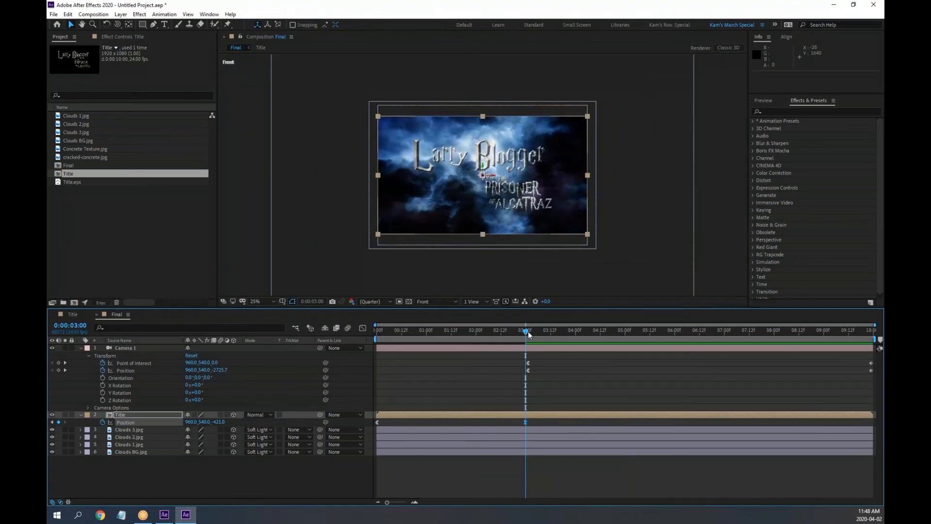
# Step: Play back the Title's move, set the composition view back to Camera 1, and play it back again
pyautogui.moveTo(528, 331); pyautogui.dragTo(370, 330)
pyautogui.press('space')
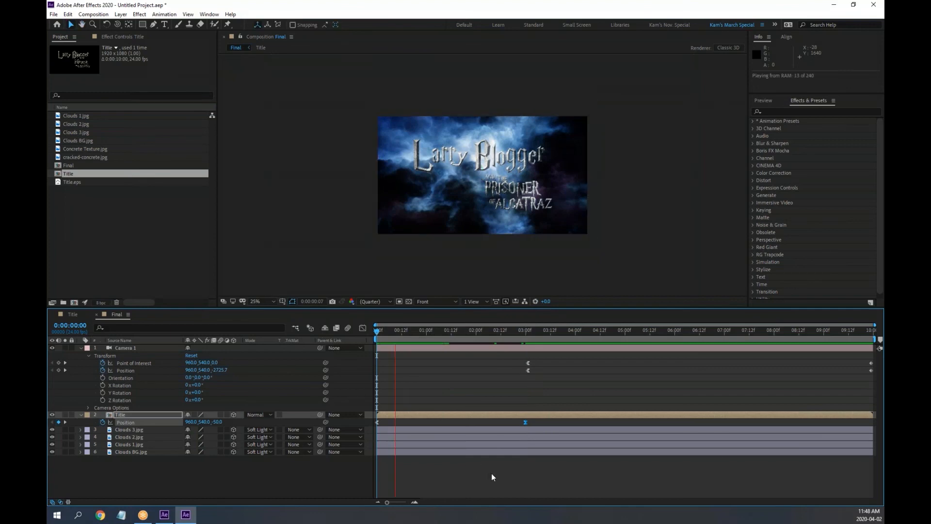
pyautogui.press('space')
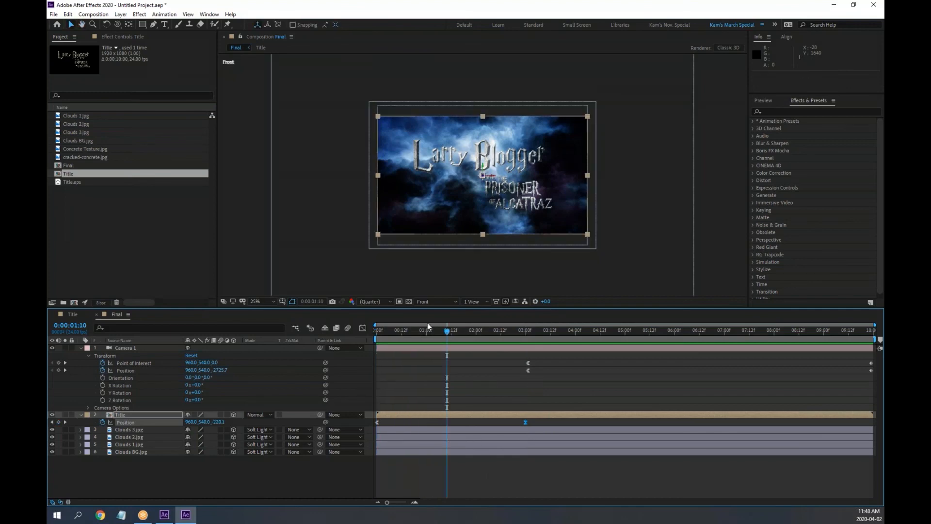
pyautogui.click(451, 303)
pyautogui.click(439, 322)
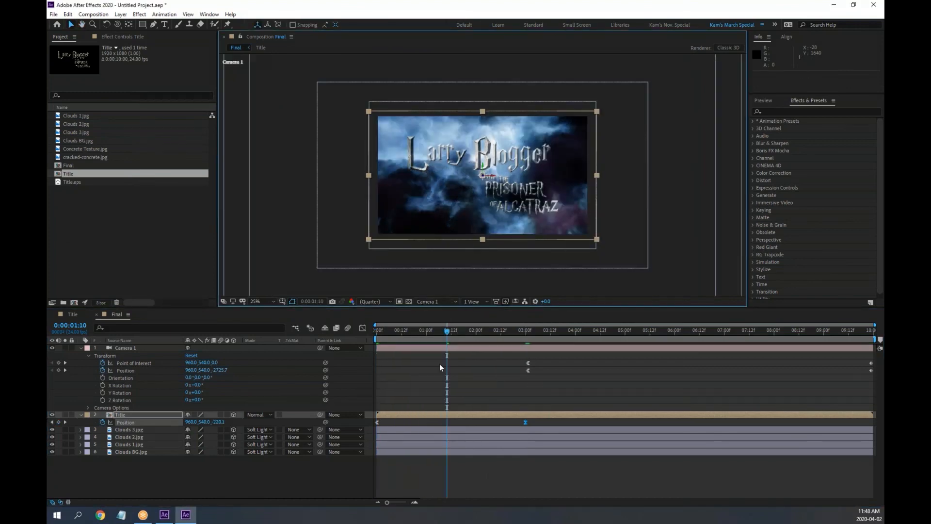
pyautogui.press('space')
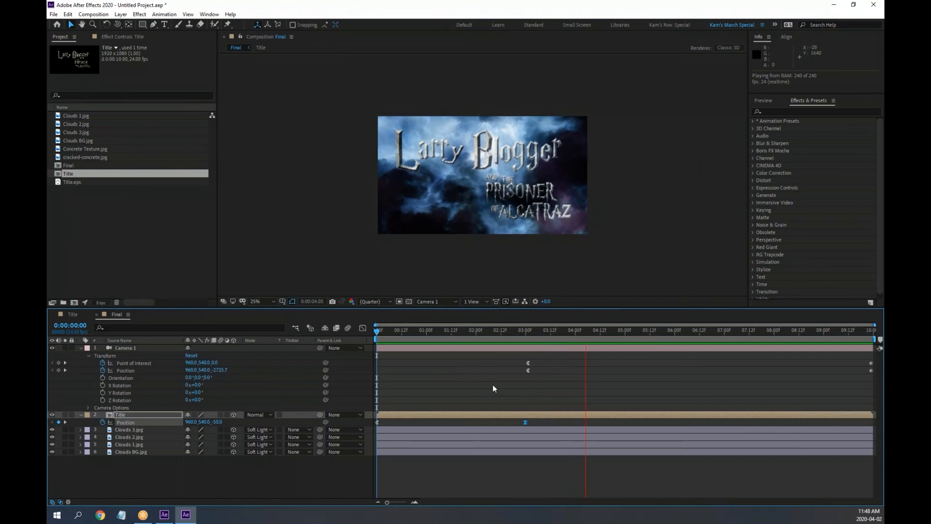
pyautogui.press('space')
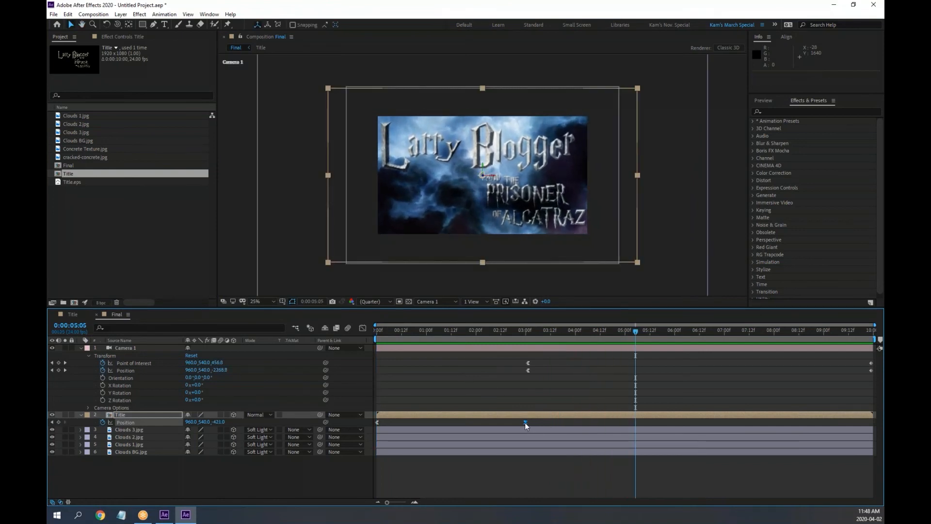
# Step: Convert the Title's second Position keyframe to linear and move it to 0:00:06:13
pyautogui.moveTo(525, 422)
pyautogui.moveTo(525, 422); pyautogui.dragTo(801, 422)
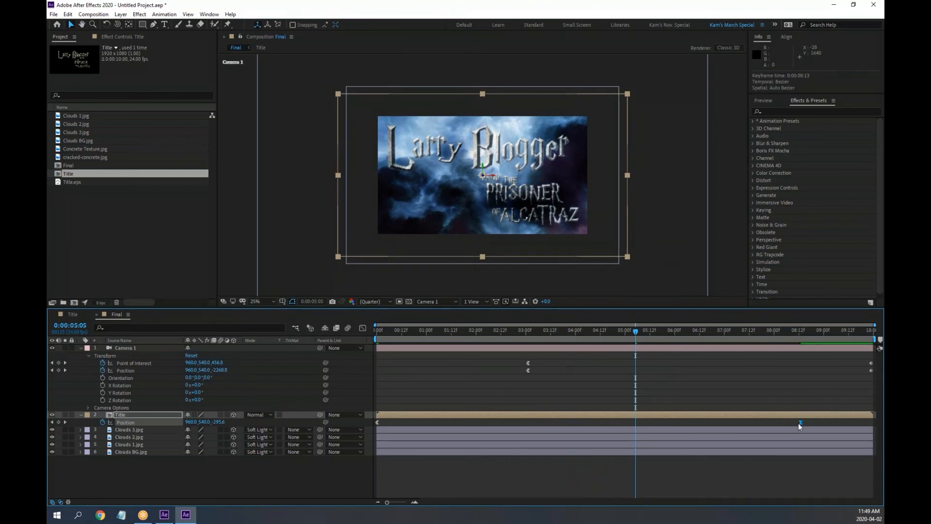
pyautogui.keyDown('ctrl'); pyautogui.click(801, 423); pyautogui.keyUp('ctrl')
pyautogui.moveTo(803, 425); pyautogui.dragTo(874, 427)
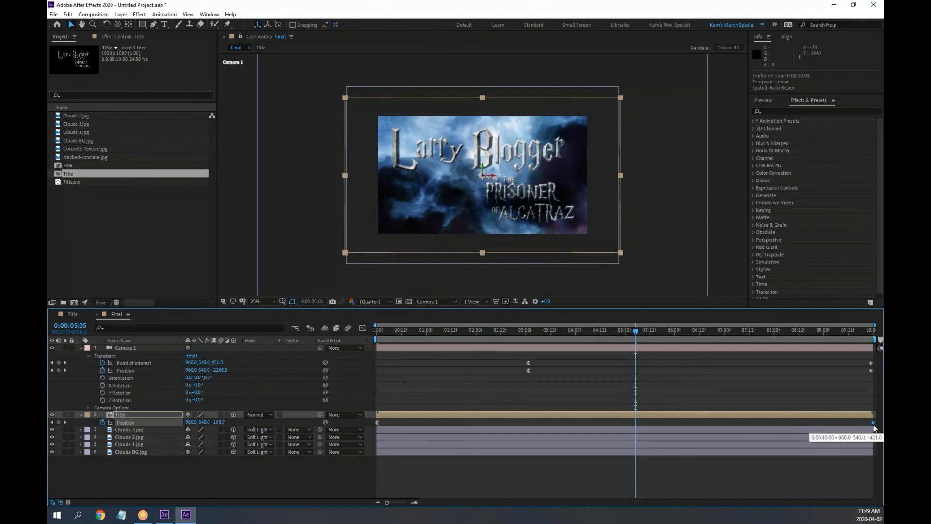
pyautogui.press('End')
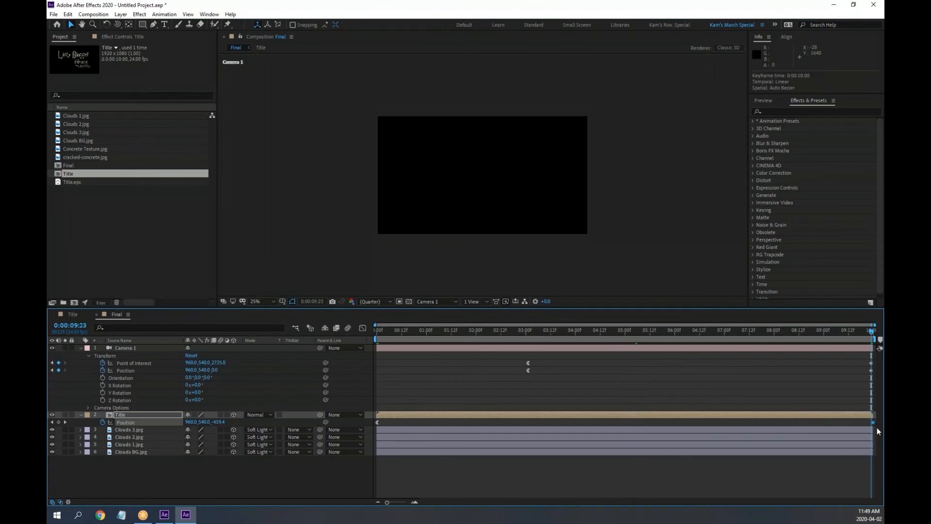
pyautogui.moveTo(861, 331); pyautogui.dragTo(797, 335)
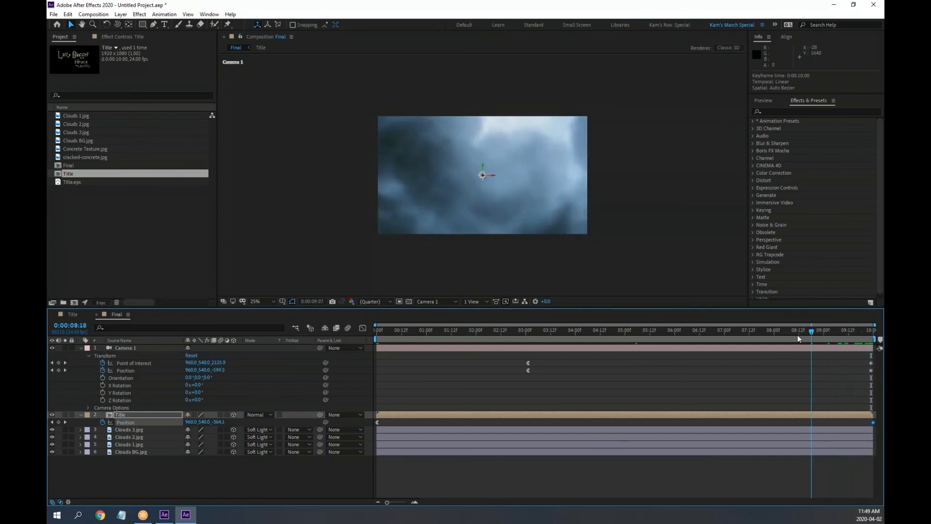
pyautogui.moveTo(874, 423); pyautogui.dragTo(702, 422)
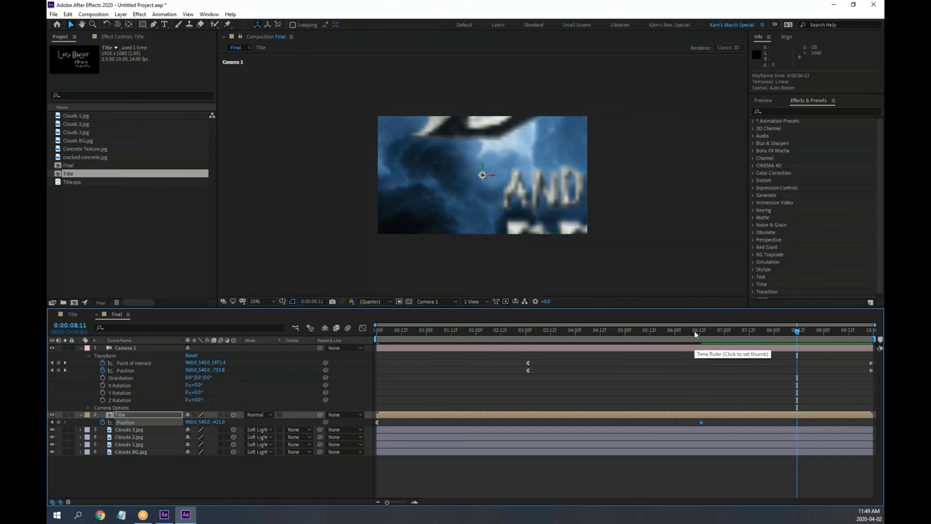
# Step: Set the Title's Position Z to -1139 at 0:00:06:13 and enable motion blur for the layer
pyautogui.moveTo(695, 331); pyautogui.dragTo(702, 335)
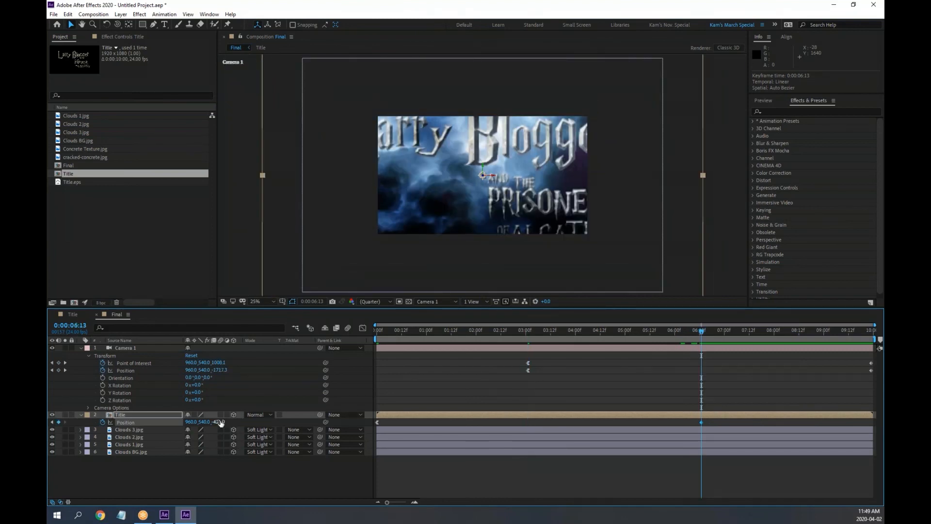
pyautogui.moveTo(220, 422)
pyautogui.mouseDown()
pyautogui.moveTo(190, 422)
pyautogui.moveTo(218, 424)
pyautogui.mouseUp()
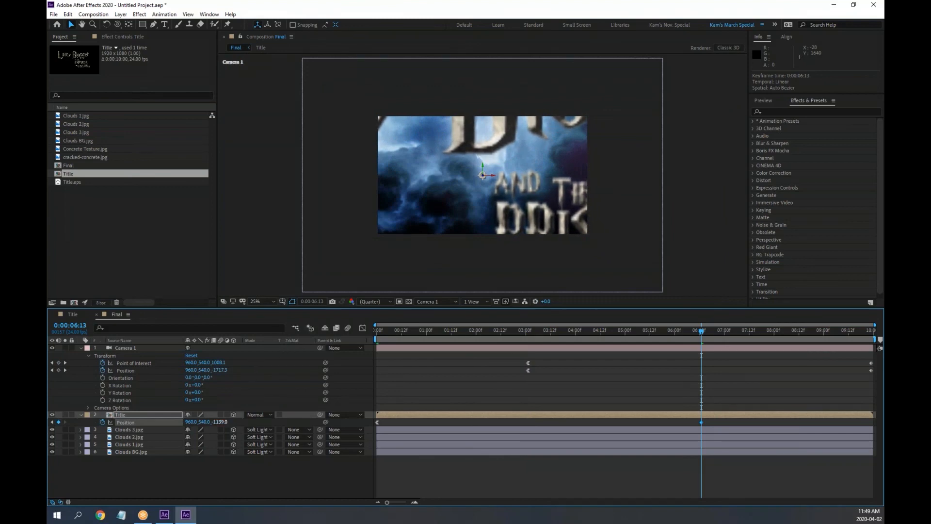
pyautogui.click(221, 415)
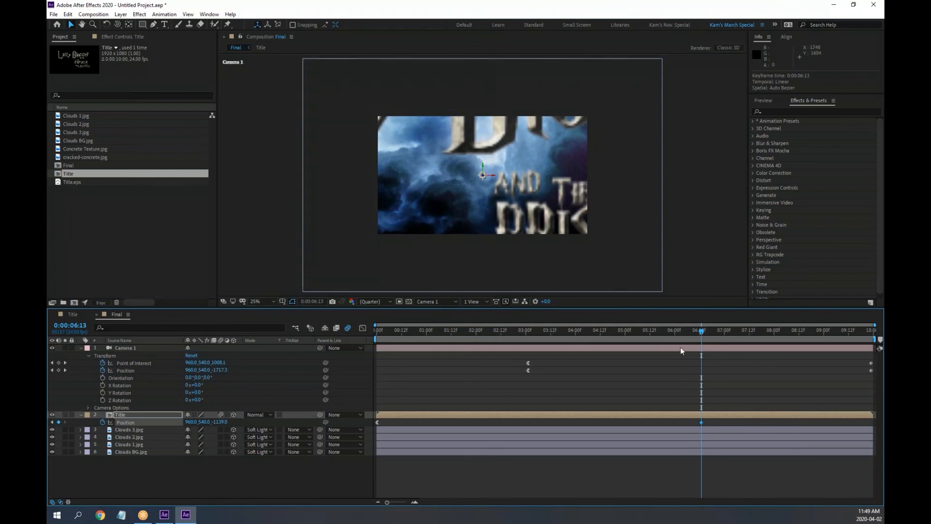
pyautogui.moveTo(696, 332); pyautogui.dragTo(616, 335)
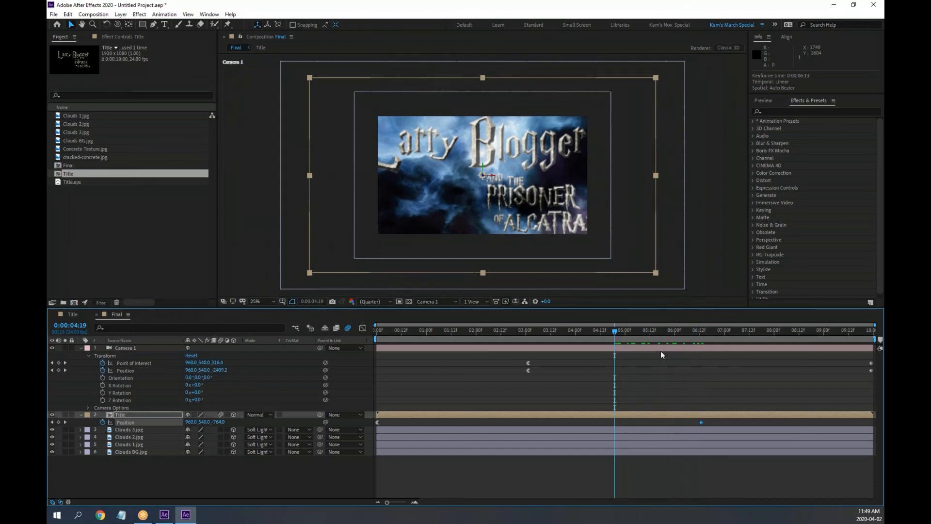
# Step: Bring the Title's Position Z at 0:00:06:13 to -1581, scrub the move to check it, and push the value on to -2175
pyautogui.press('k')
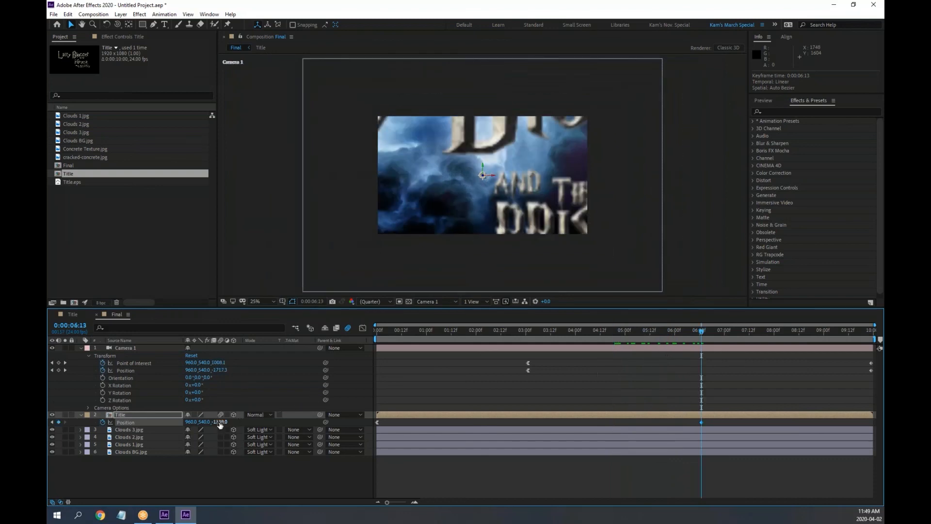
pyautogui.moveTo(219, 421); pyautogui.dragTo(160, 422)
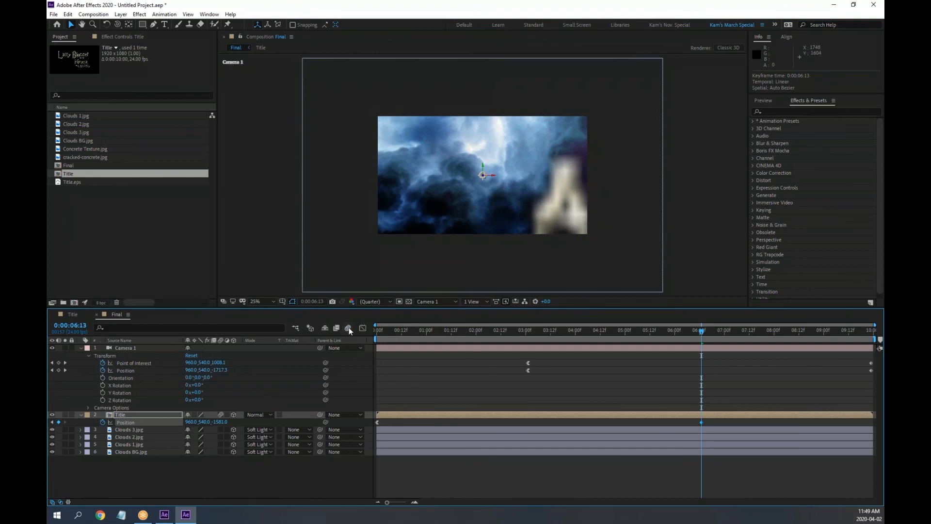
pyautogui.moveTo(707, 329); pyautogui.dragTo(717, 347)
pyautogui.moveTo(723, 351); pyautogui.dragTo(696, 351)
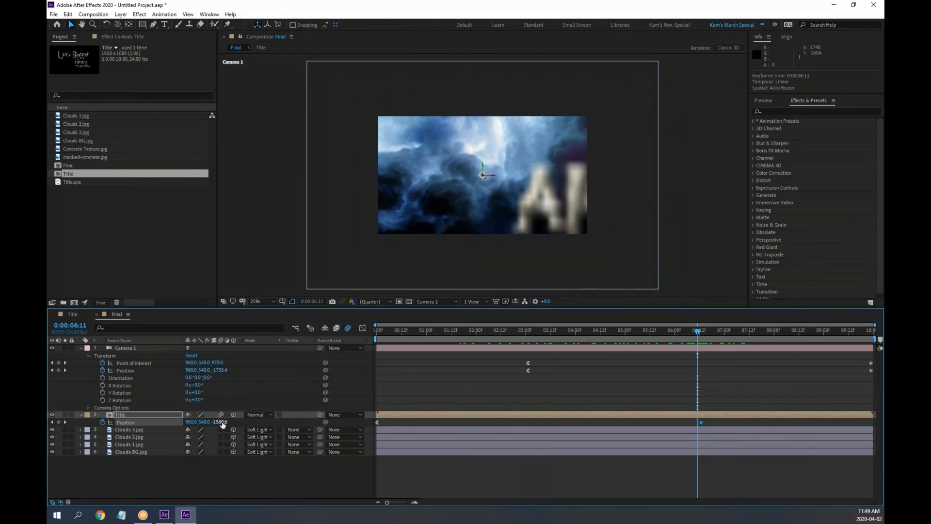
pyautogui.press('k')
pyautogui.moveTo(222, 423); pyautogui.dragTo(138, 422)
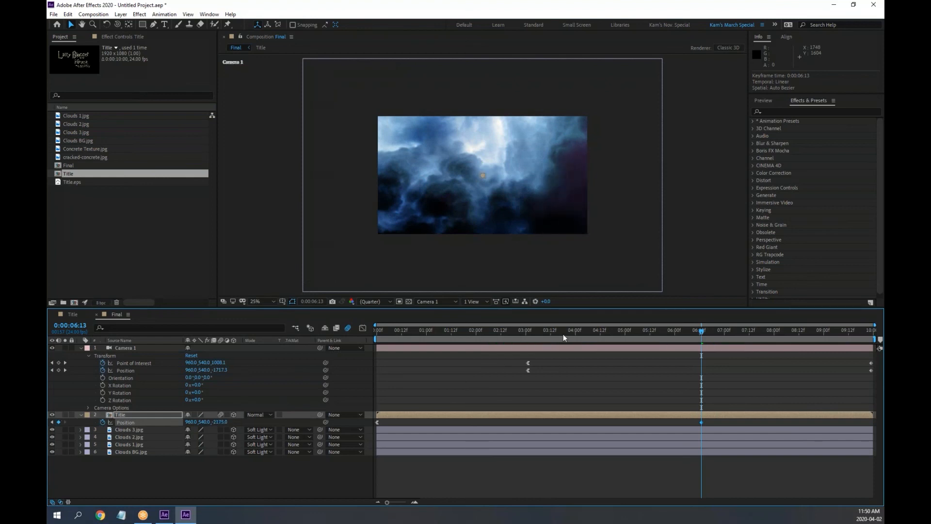
# Step: Scrub the Title's motion-blurred move and play the Final composition back from the first frame
pyautogui.moveTo(563, 333); pyautogui.dragTo(660, 332)
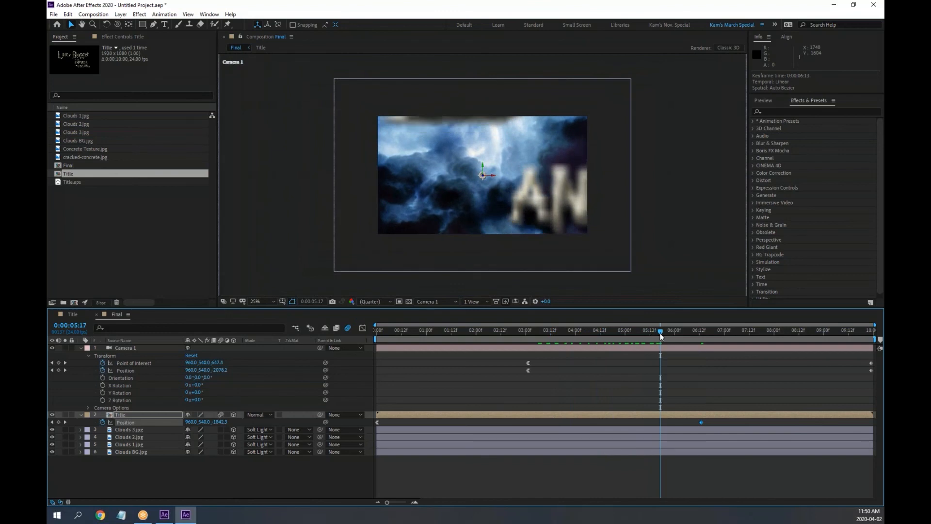
pyautogui.click(347, 330)
pyautogui.moveTo(499, 333); pyautogui.dragTo(389, 331)
pyautogui.press('Home')
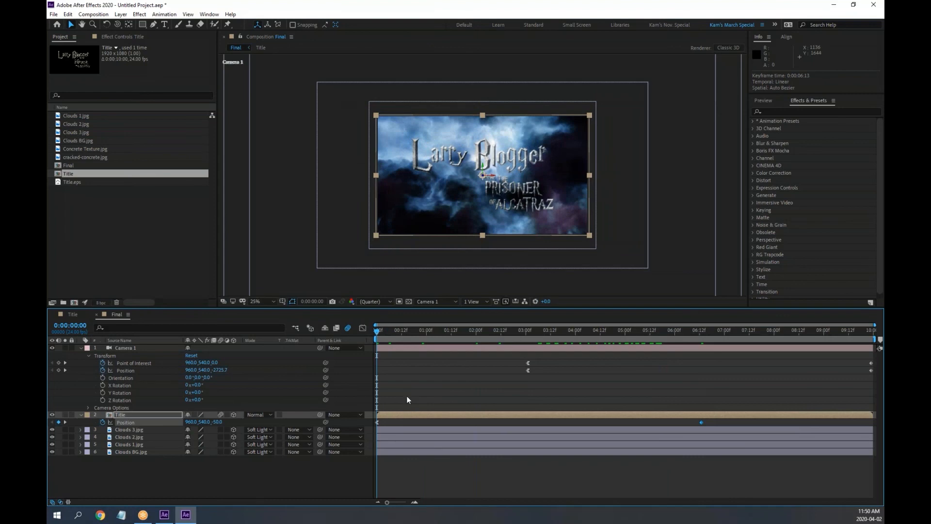
pyautogui.press('space')
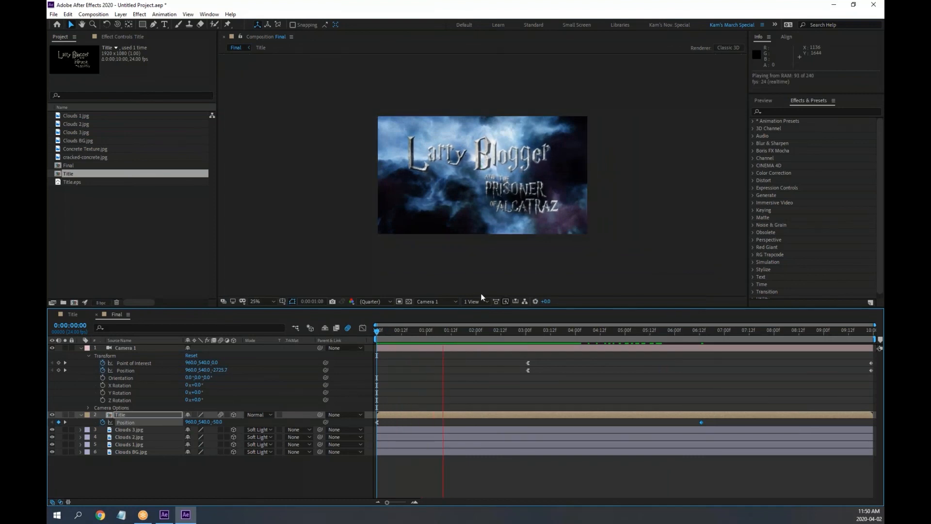
# Step: Move the Title's first Position keyframe to about 0:00:01:20 and play the retimed move back
pyautogui.press('space')
pyautogui.moveTo(377, 422); pyautogui.dragTo(469, 426)
pyautogui.press('space')
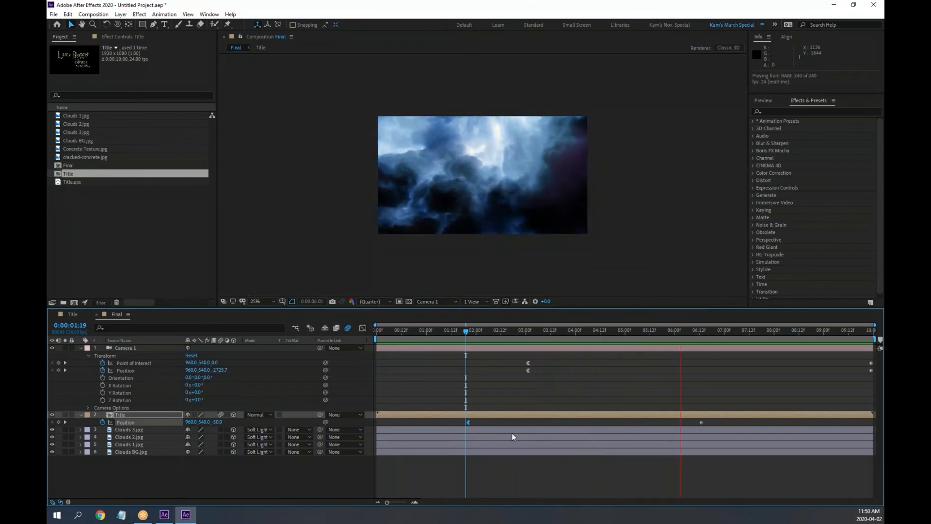
pyautogui.press('space')
pyautogui.moveTo(519, 331); pyautogui.dragTo(471, 341)
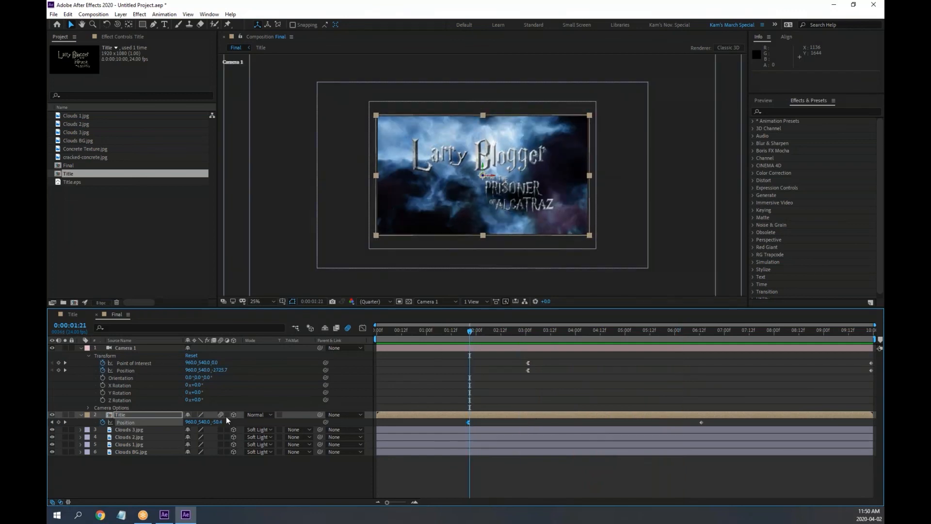
# Step: In the Title's Position speed graph, lengthen the first keyframe's ease handle to just past 0:00:04:00 for a slow start and late acceleration
pyautogui.click(363, 328)
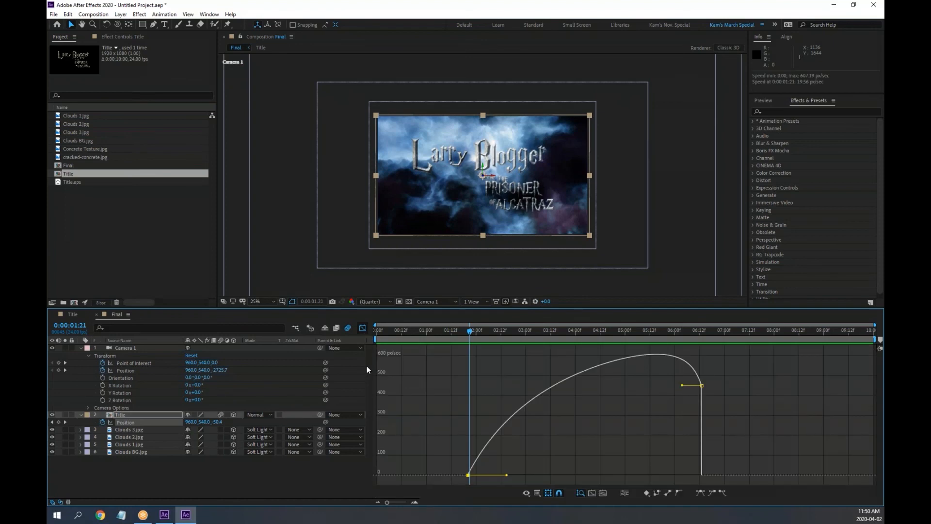
pyautogui.moveTo(503, 472); pyautogui.dragTo(507, 474)
pyautogui.click(516, 476)
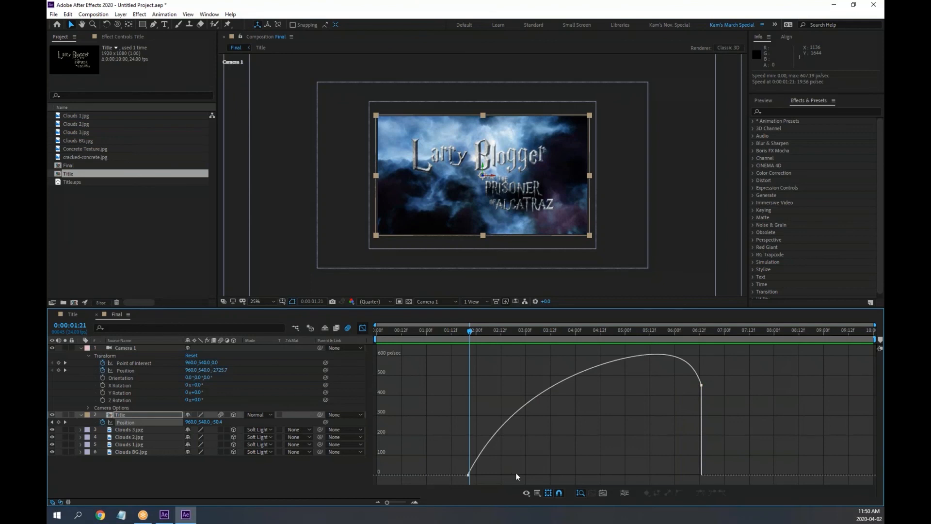
pyautogui.click(468, 476)
pyautogui.moveTo(507, 475); pyautogui.dragTo(585, 480)
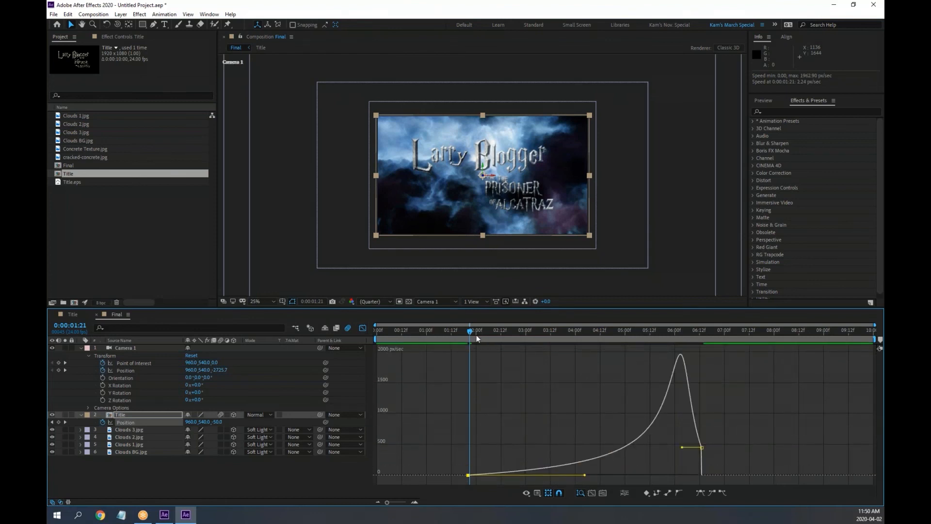
# Step: Play the eased Title move back from 0:00:01:09 and scrub through it down to 0:00:02:01
pyautogui.click(443, 333)
pyautogui.press('space')
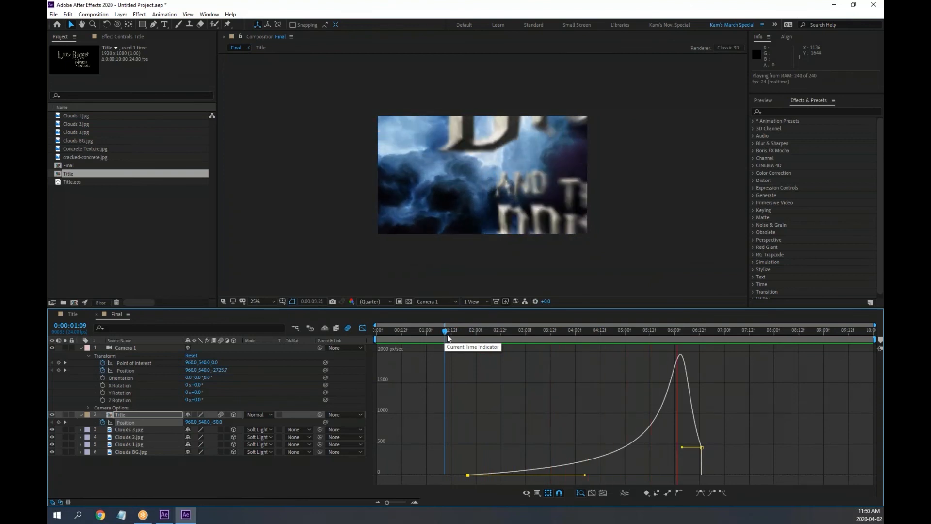
pyautogui.press('space')
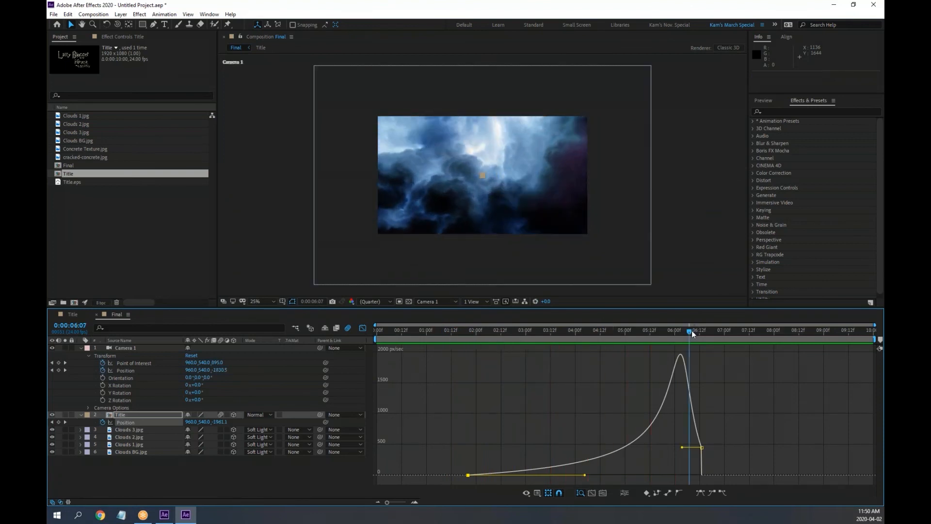
pyautogui.moveTo(692, 330); pyautogui.dragTo(480, 369)
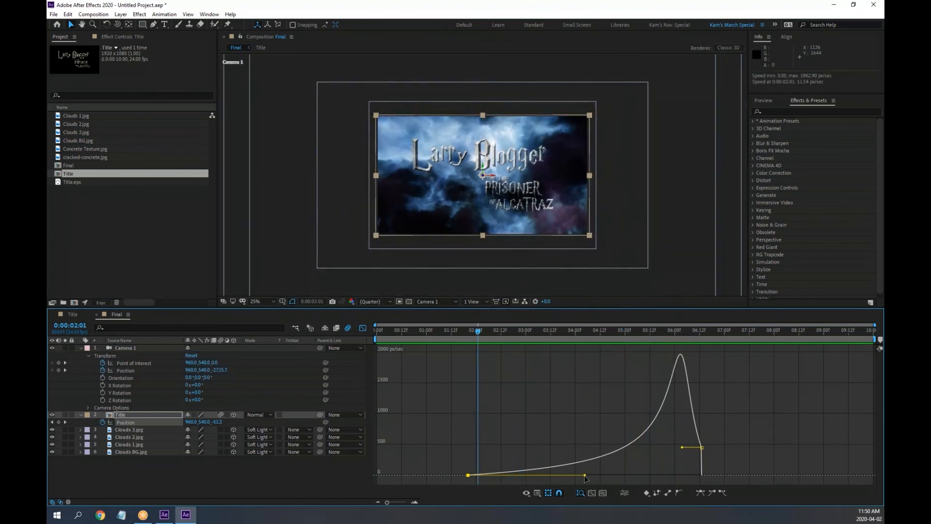
pyautogui.moveTo(586, 478); pyautogui.dragTo(597, 475)
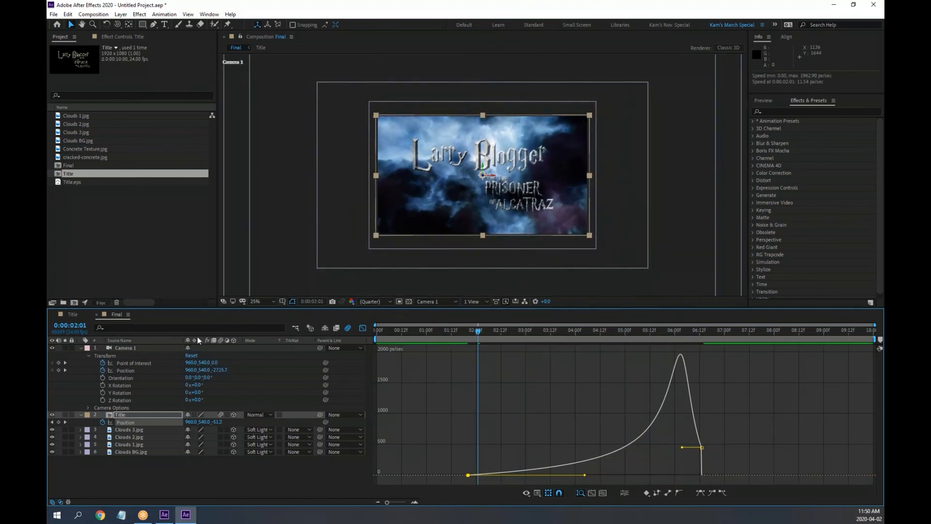
# Step: Create a new 1920 × 1080 composition named Comp 1 at 24 fps, lasting 10 seconds
pyautogui.click(93, 14)
pyautogui.click(107, 25)
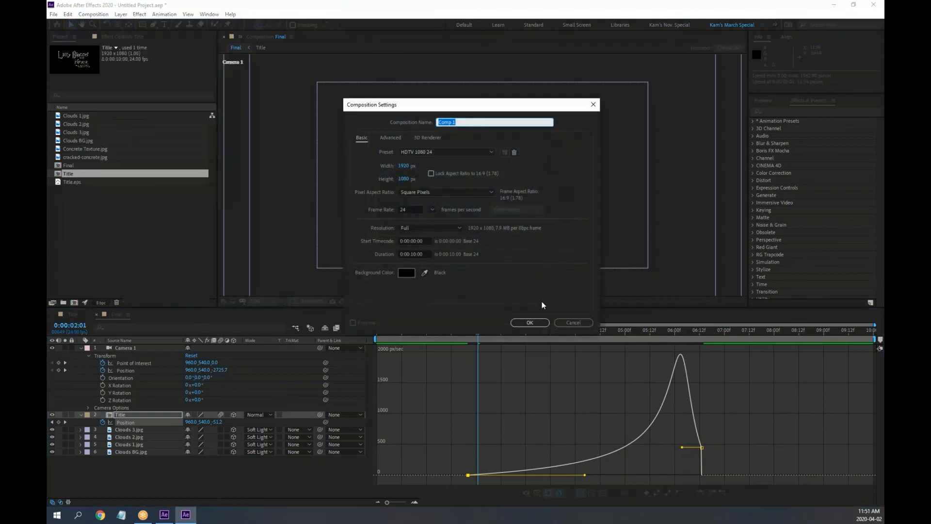
pyautogui.click(530, 322)
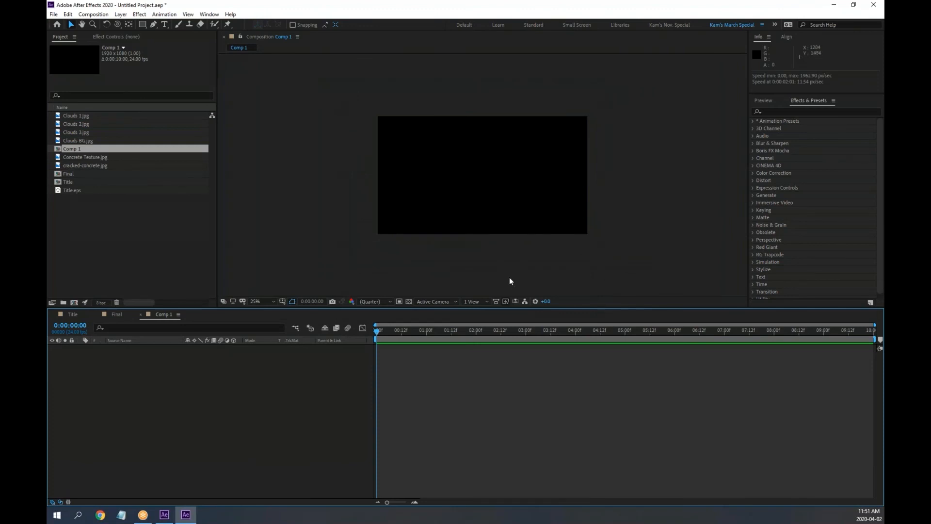
# Step: Add Title.eps as a layer in Comp 1
pyautogui.press(',')
pyautogui.press(',')
pyautogui.moveTo(142, 24)
pyautogui.mouseDown()
pyautogui.moveTo(175, 44)
pyautogui.moveTo(125, 254)
pyautogui.mouseUp()
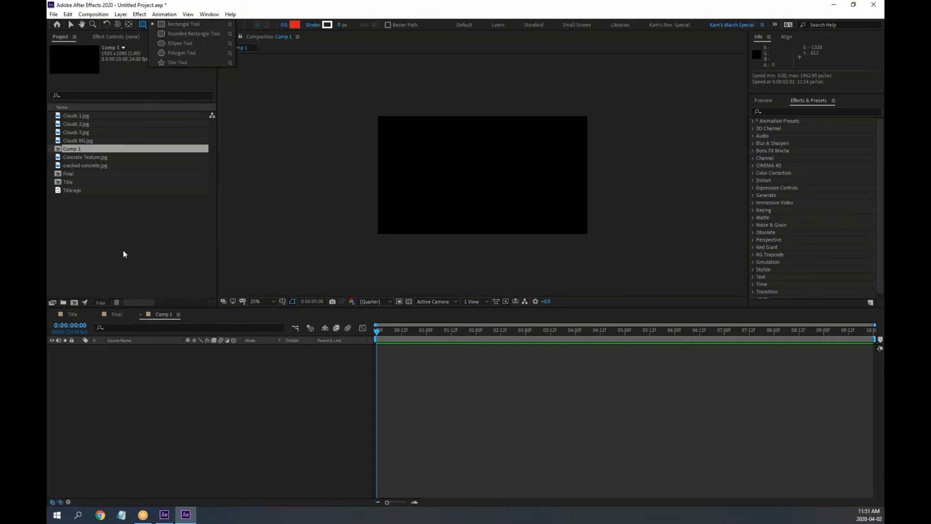
pyautogui.click(65, 192)
pyautogui.moveTo(59, 192); pyautogui.dragTo(187, 403)
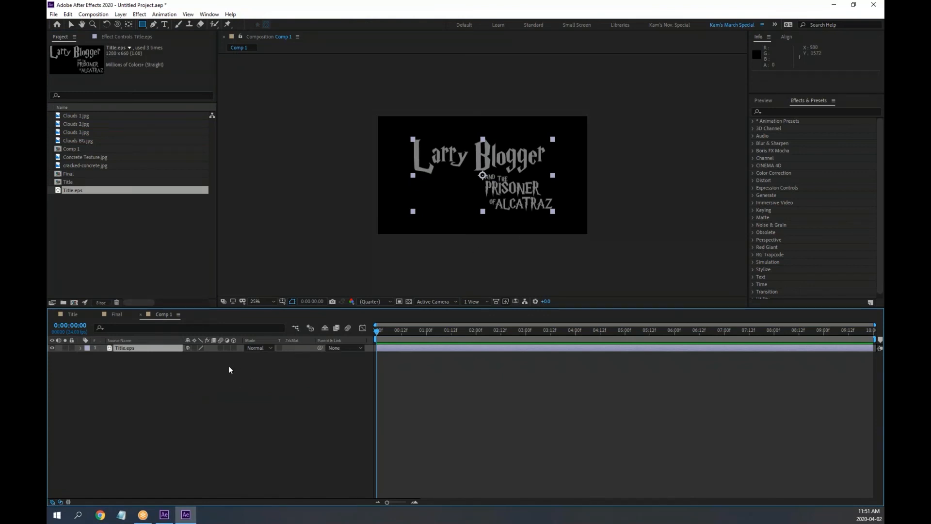
# Step: Set the Title.eps layer's Scale to 25% and keyframe it at 0:00:00:00
pyautogui.press('s')
pyautogui.click(198, 355)
pyautogui.write('25')
pyautogui.press('Return')
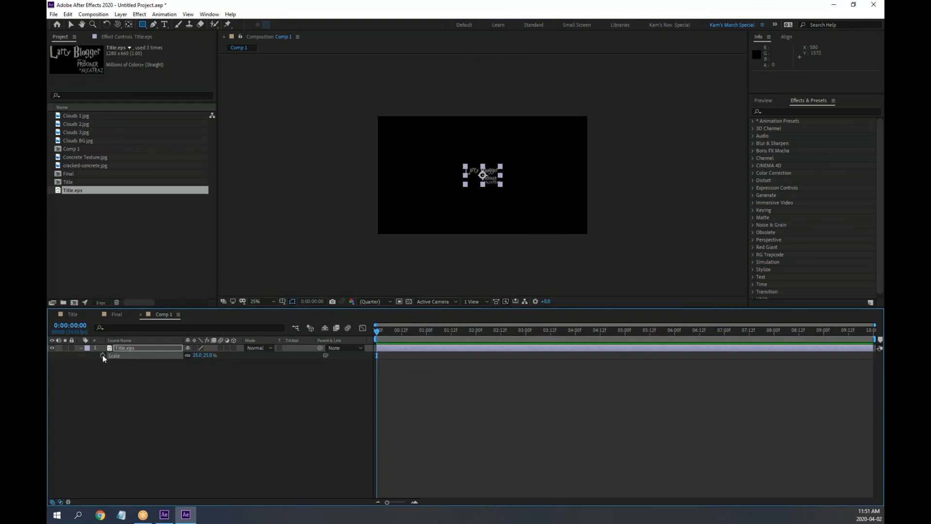
# Step: Add a second Scale keyframe for Title.eps at 0:00:06:12, enlarging the layer to roughly 4000%
pyautogui.click(703, 332)
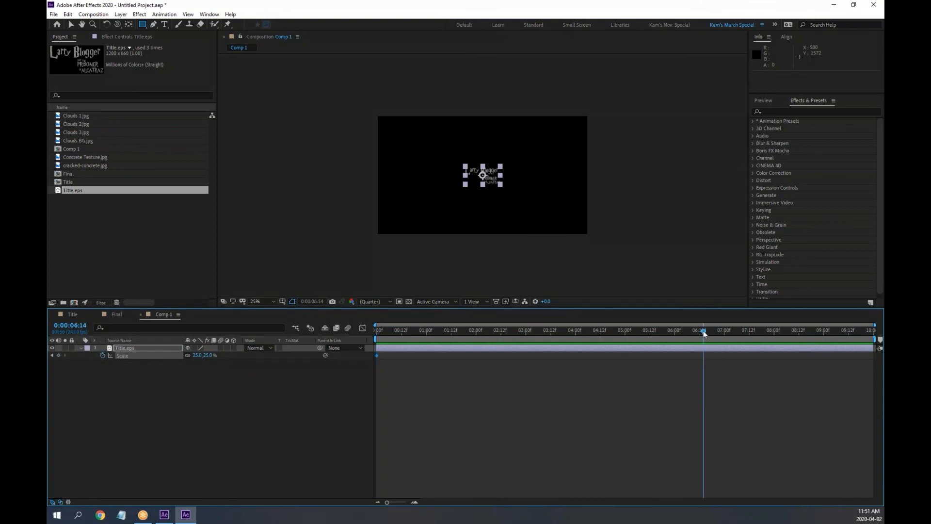
pyautogui.moveTo(703, 330); pyautogui.dragTo(699, 330)
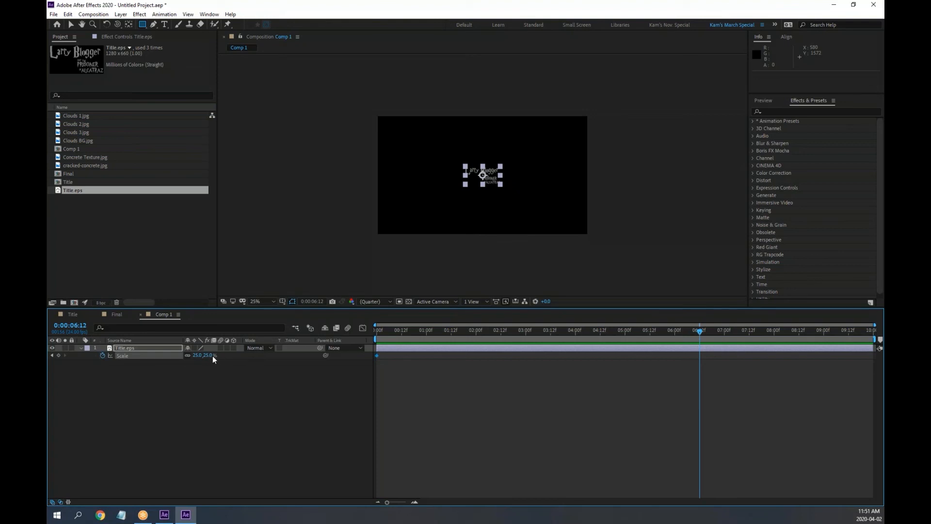
pyautogui.moveTo(213, 356); pyautogui.dragTo(198, 424)
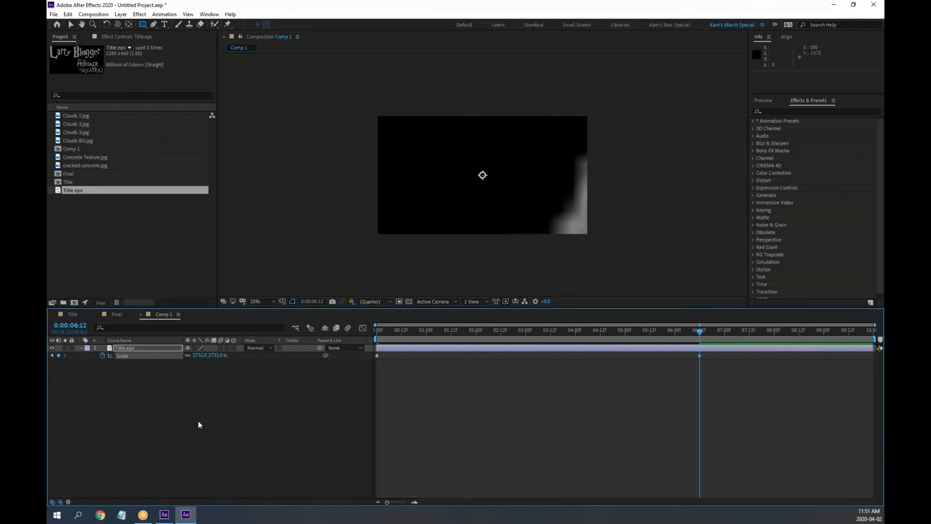
pyautogui.moveTo(217, 355); pyautogui.dragTo(882, 376)
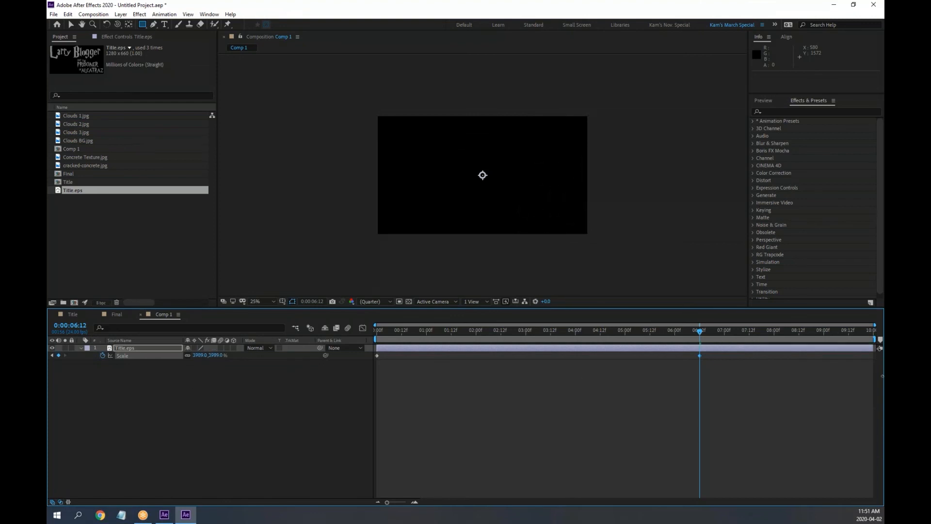
# Step: At 0:00:02:03, toggle continuous rasterization on and off for Title.eps to compare the sharpness of the lettering
pyautogui.moveTo(701, 329); pyautogui.dragTo(482, 331)
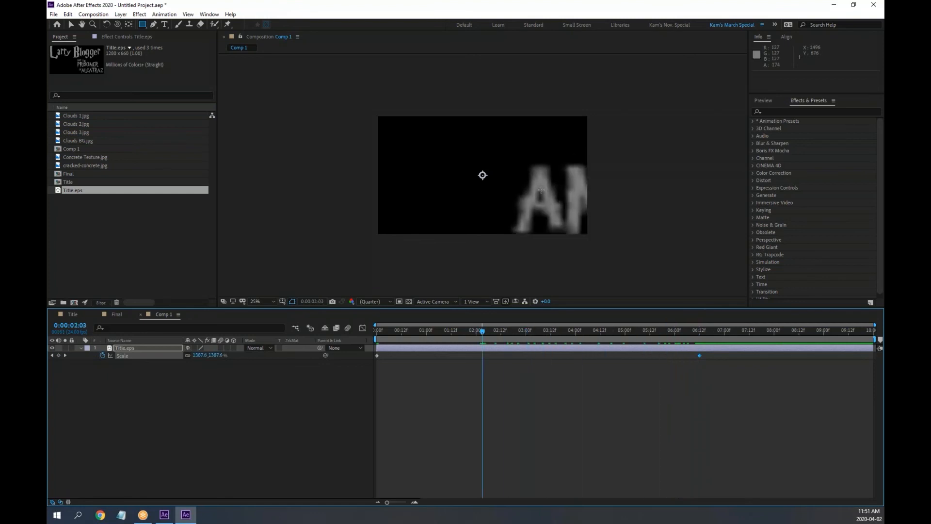
pyautogui.click(195, 348)
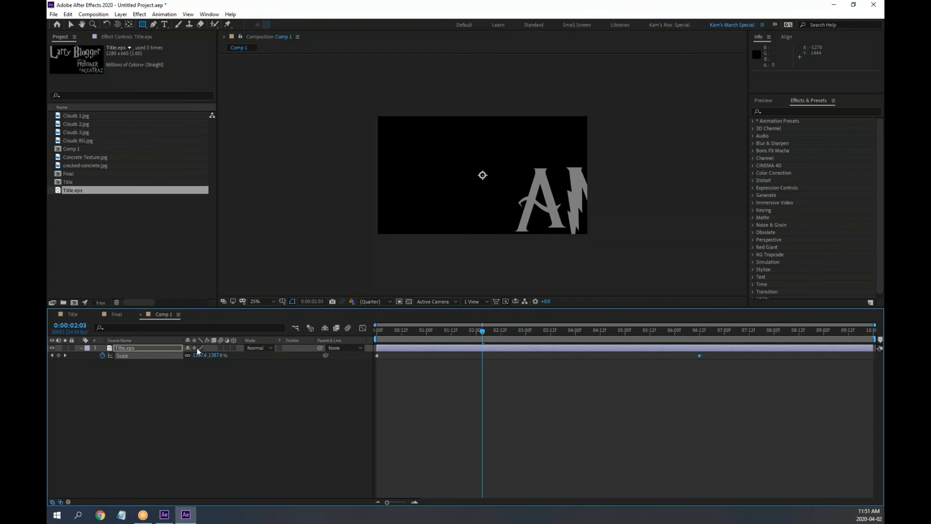
pyautogui.click(195, 347)
pyautogui.click(195, 348)
pyautogui.click(195, 348)
pyautogui.click(195, 348)
# Step: Play Title.eps's scale-up back from the first frame with the preview enlarged to 50%
pyautogui.moveTo(483, 333); pyautogui.dragTo(345, 333)
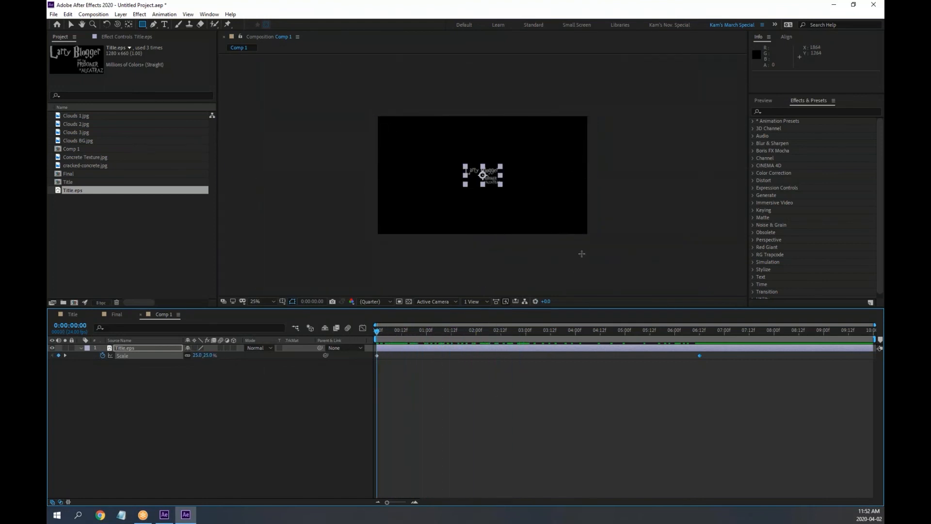
pyautogui.scroll(1, 582, 254)
pyautogui.press('space')
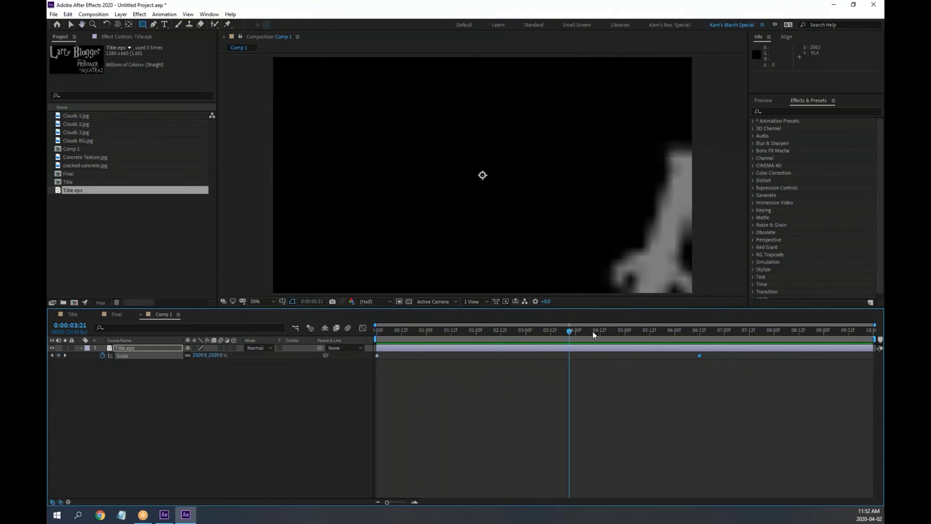
pyautogui.press('space')
pyautogui.press('space')
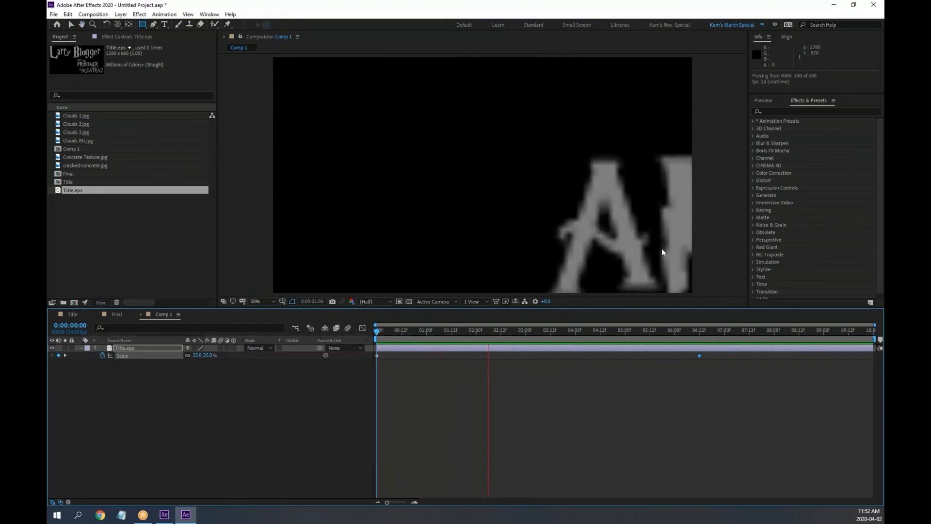
pyautogui.press('space')
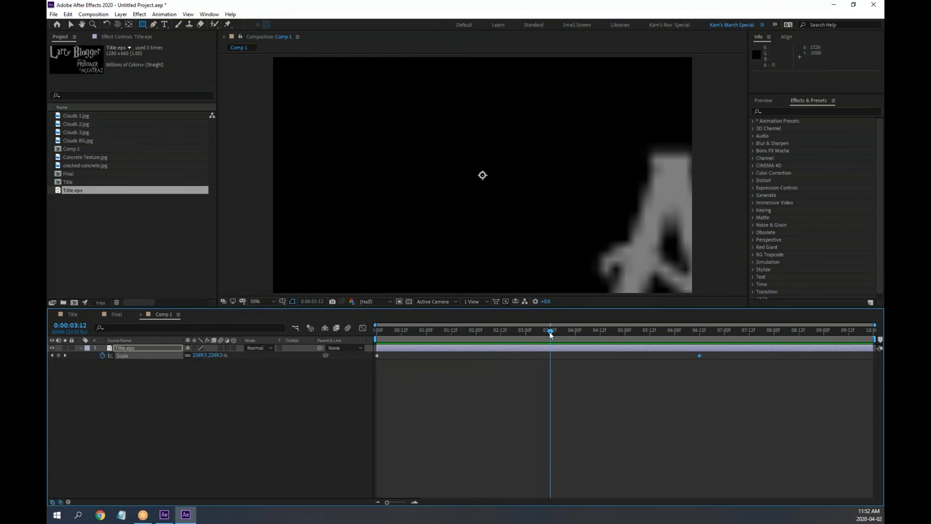
pyautogui.moveTo(550, 334); pyautogui.dragTo(377, 335)
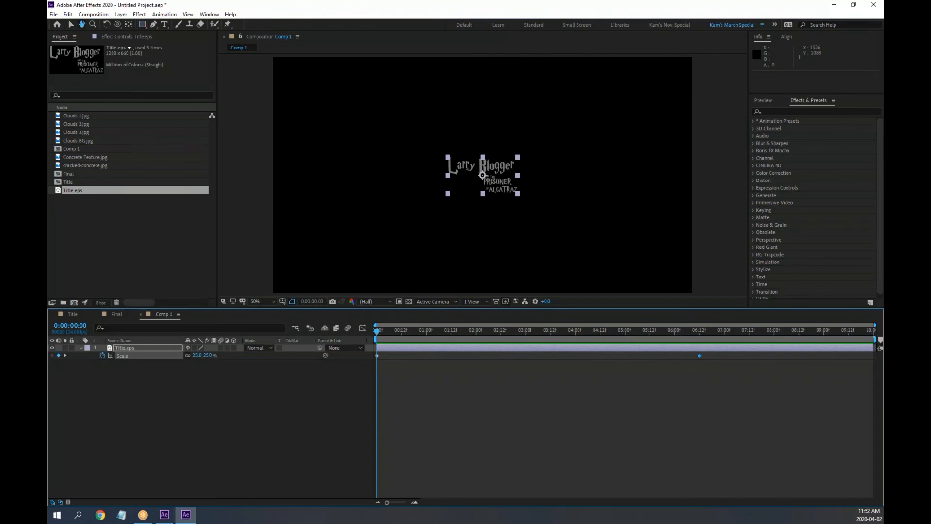
pyautogui.press('space')
# Step: Replay and scrub the scale-up with the preview at 25%, stopping at 0:00:03:13 to examine how the lettering leaves the frame
pyautogui.press(',')
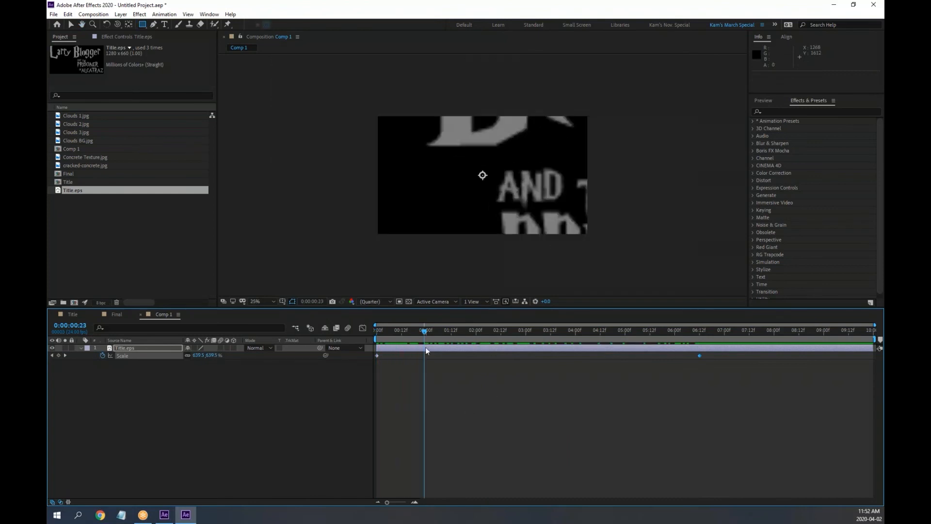
pyautogui.moveTo(424, 332); pyautogui.dragTo(238, 369)
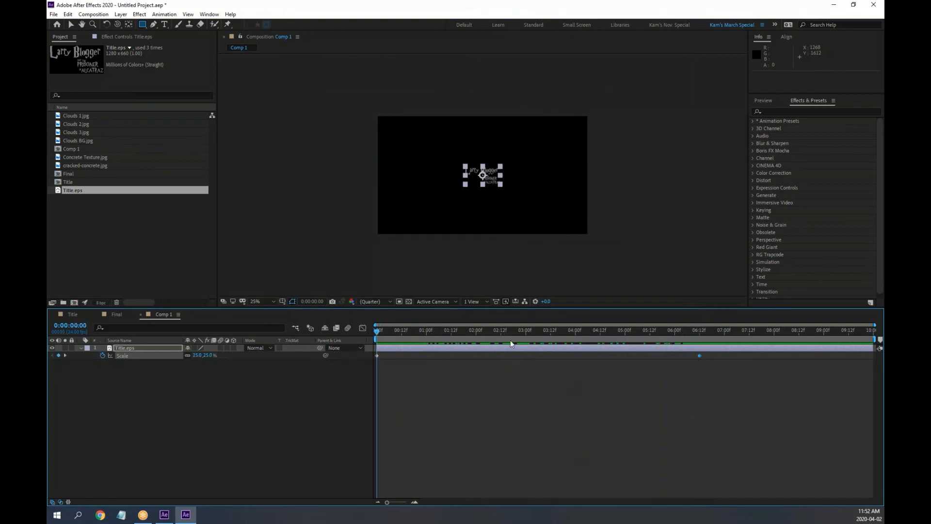
pyautogui.press('space')
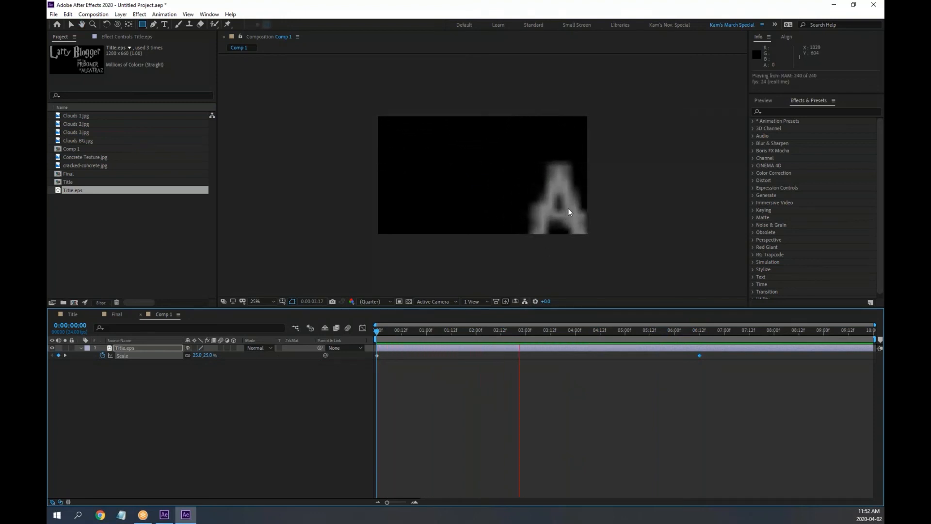
pyautogui.press('space')
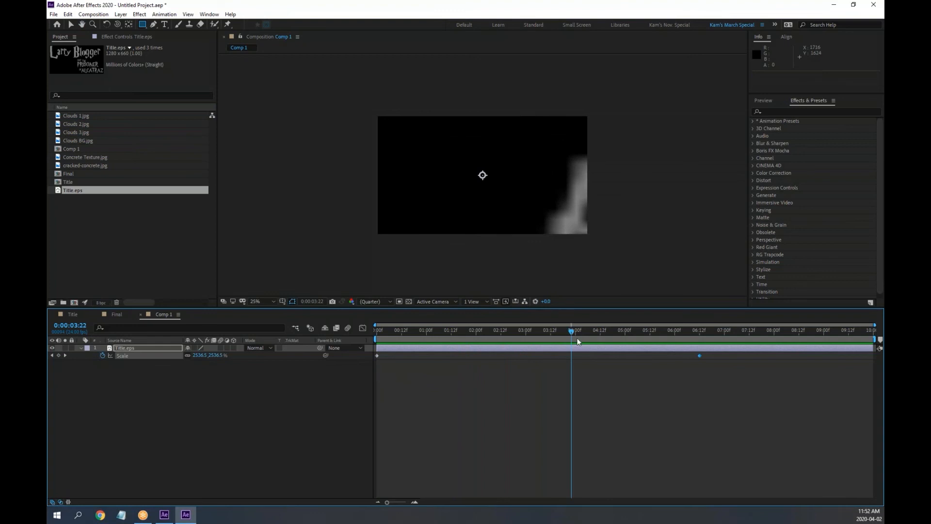
pyautogui.moveTo(577, 341); pyautogui.dragTo(516, 343)
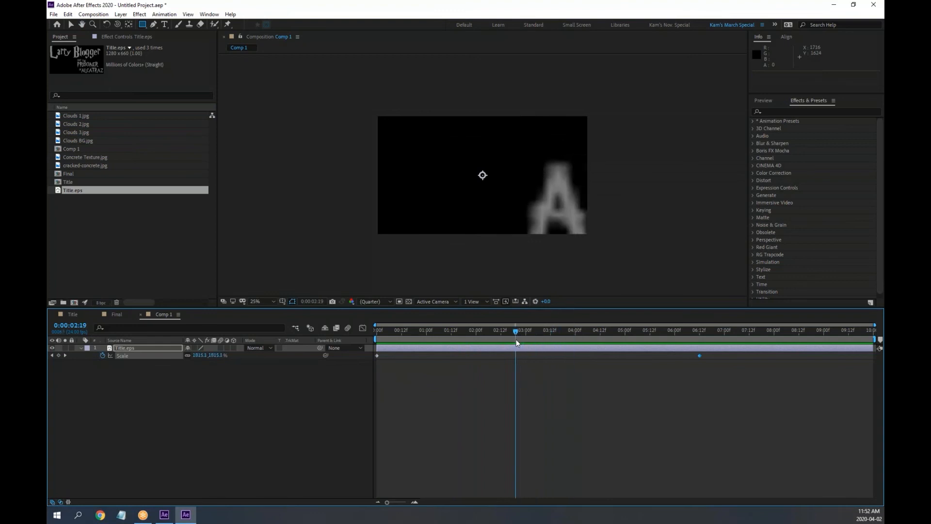
pyautogui.press('space')
pyautogui.press('space')
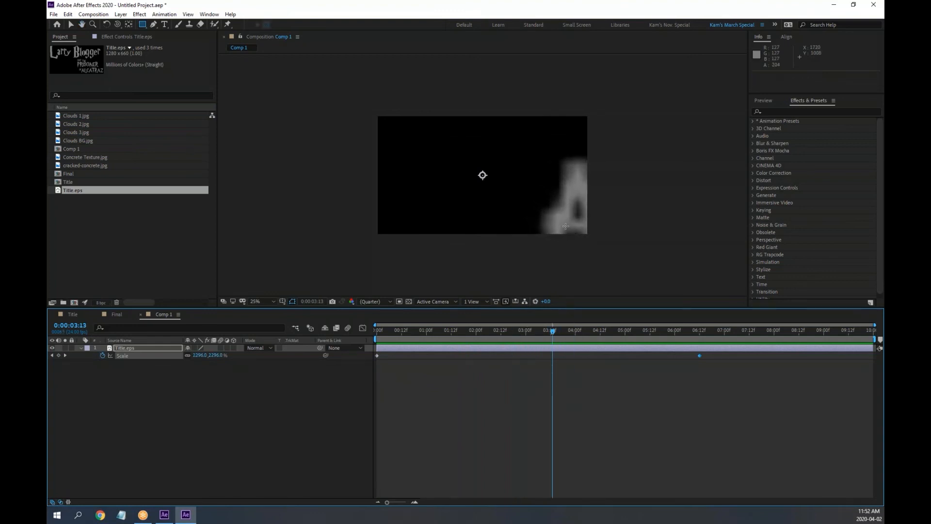
# Step: Show Title.eps's Position alongside its Scale and move the enlarged lettering at 0:00:03:13 to about 1086, 3036
pyautogui.press('p')
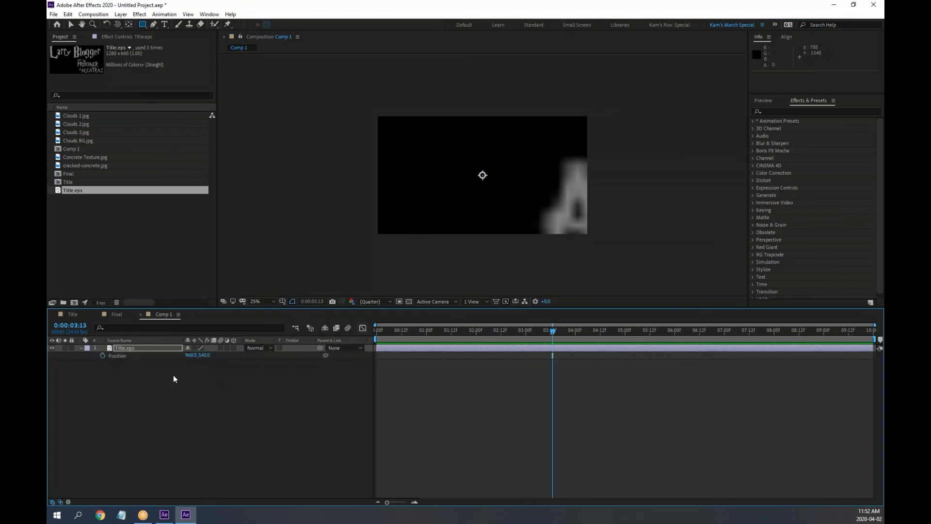
pyautogui.hotkey('shift', 's')
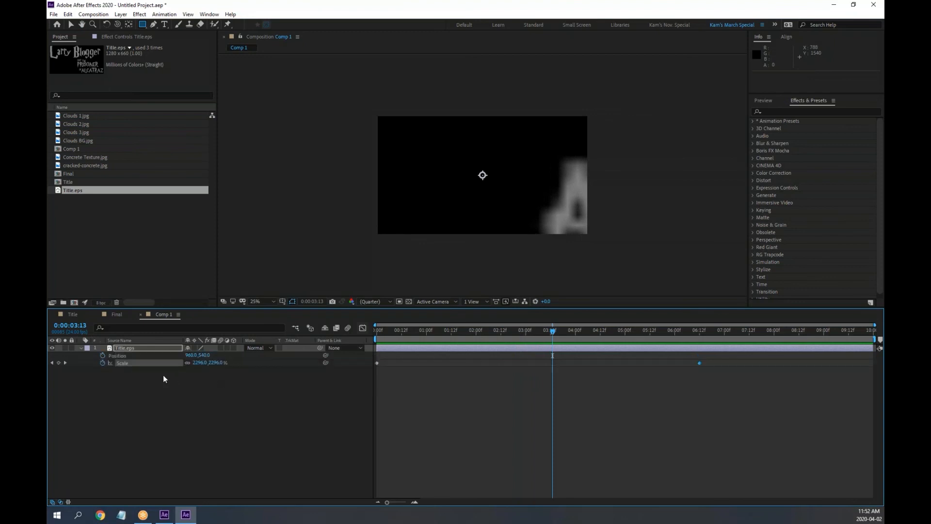
pyautogui.click(72, 22)
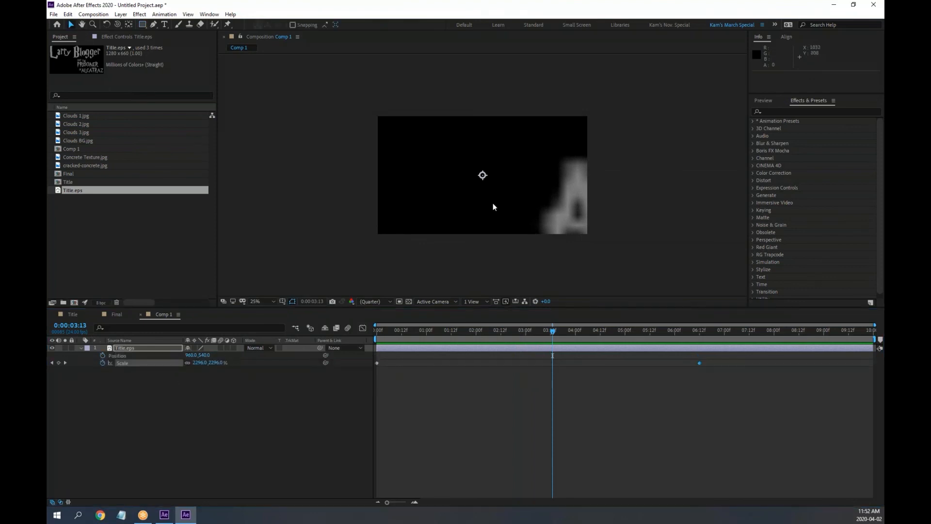
pyautogui.moveTo(522, 197); pyautogui.dragTo(555, 278)
pyautogui.moveTo(549, 235); pyautogui.dragTo(548, 261)
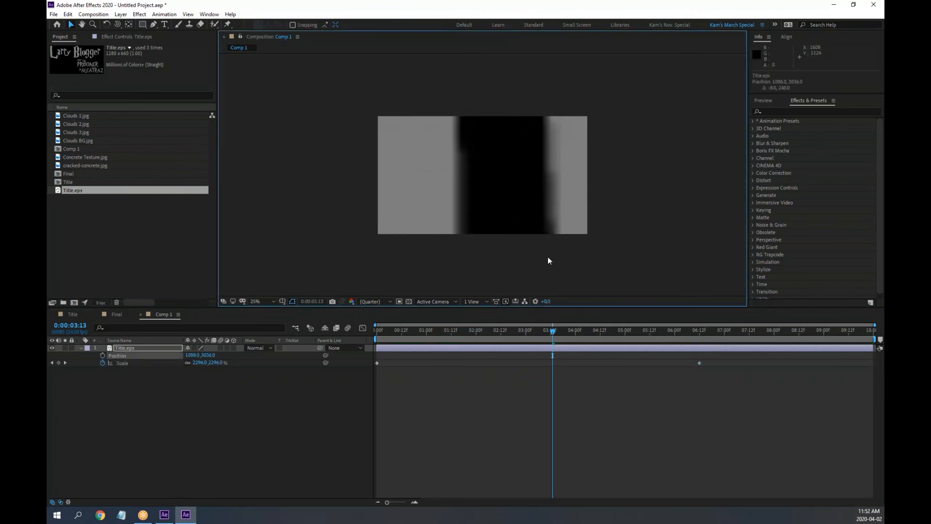
# Step: Move Title.eps back up into the frame, to about 992, 620, using a Position without keyframes
pyautogui.moveTo(546, 331); pyautogui.dragTo(371, 336)
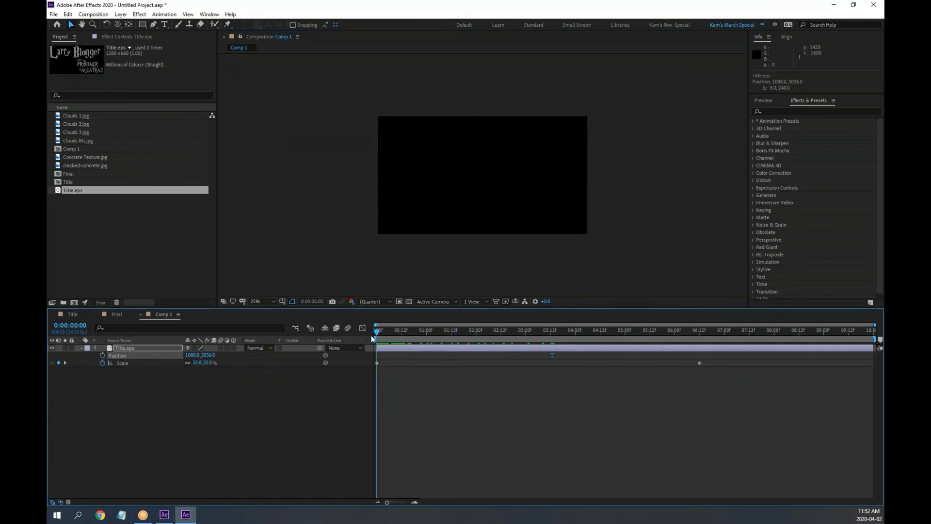
pyautogui.click(209, 385)
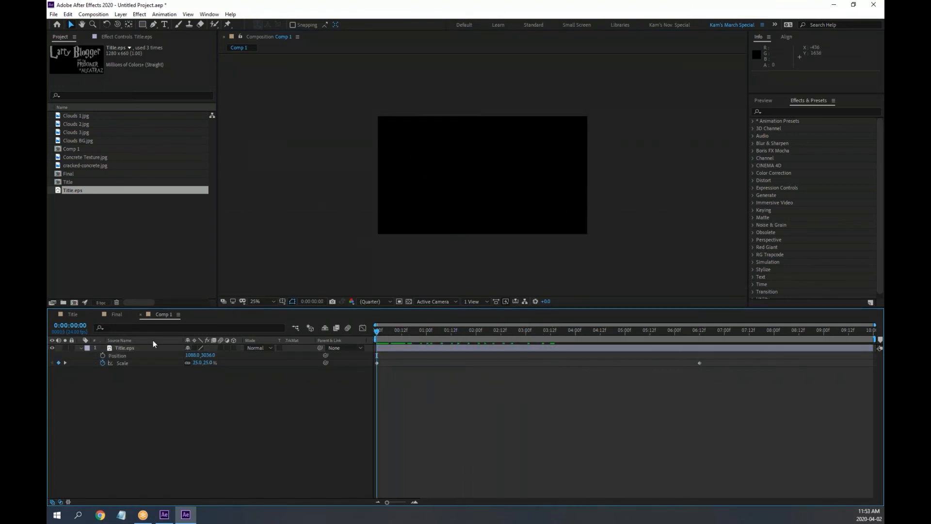
pyautogui.click(118, 356)
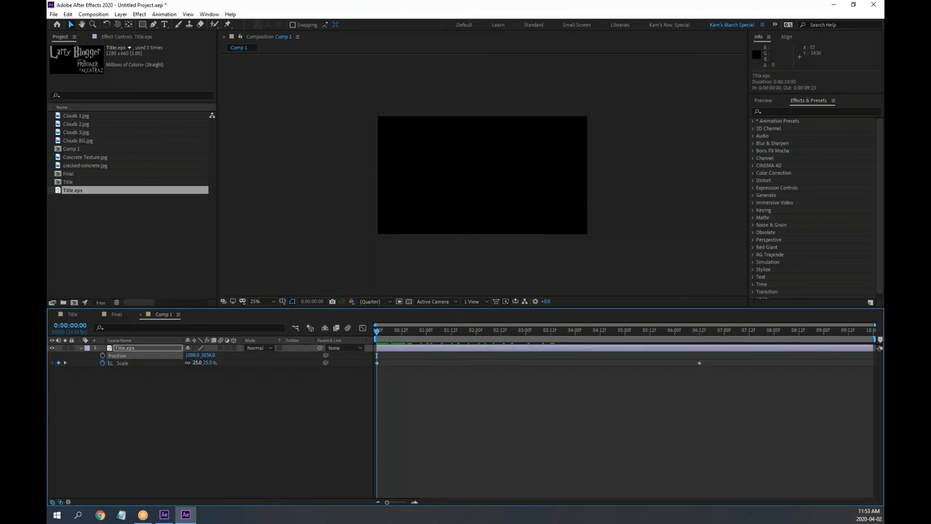
pyautogui.moveTo(192, 356); pyautogui.dragTo(169, 356)
pyautogui.scroll(-2, 498, 222)
pyautogui.hotkey('shift', 'pagedown')
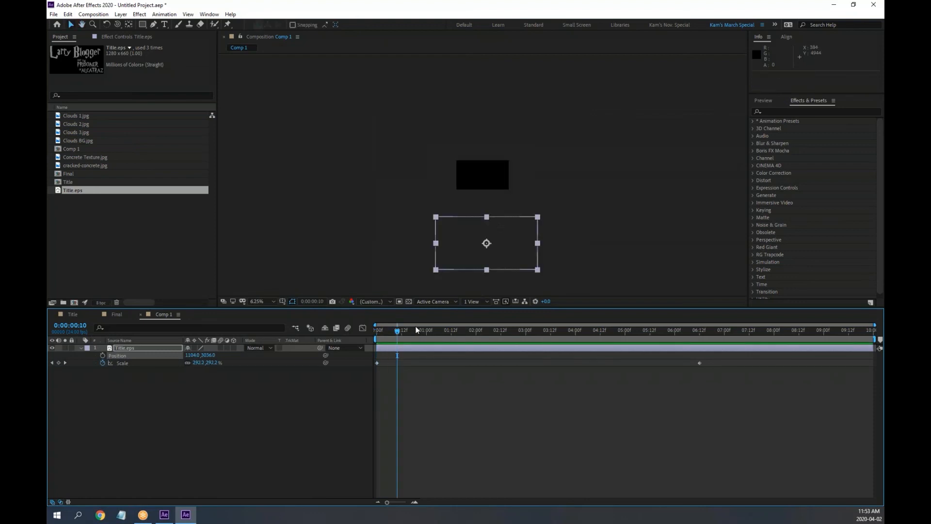
pyautogui.moveTo(495, 260); pyautogui.dragTo(492, 195)
# Step: Play the repositioned Title.eps scale-up from the first frame at 25% preview to examine how the lettering leaves the frame
pyautogui.moveTo(376, 331); pyautogui.dragTo(351, 333)
pyautogui.scroll(2, 523, 181)
pyautogui.press('space')
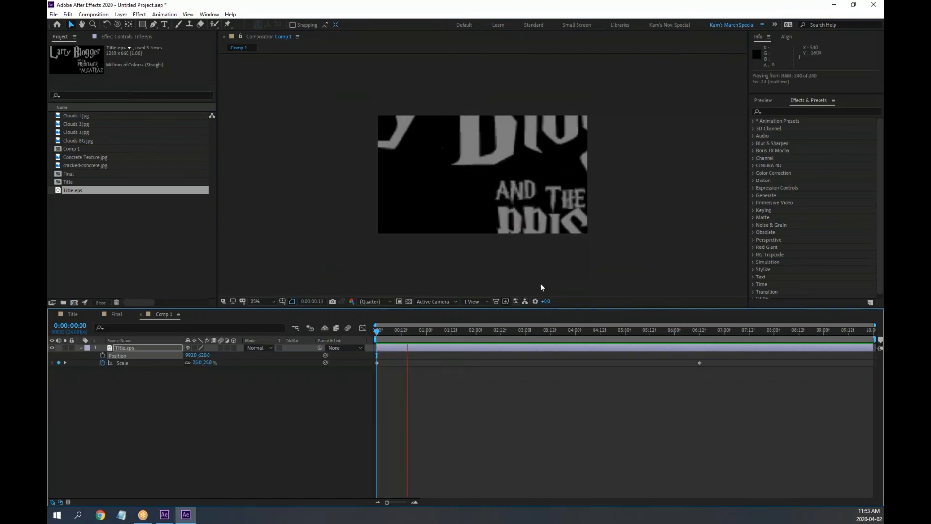
pyautogui.press('space')
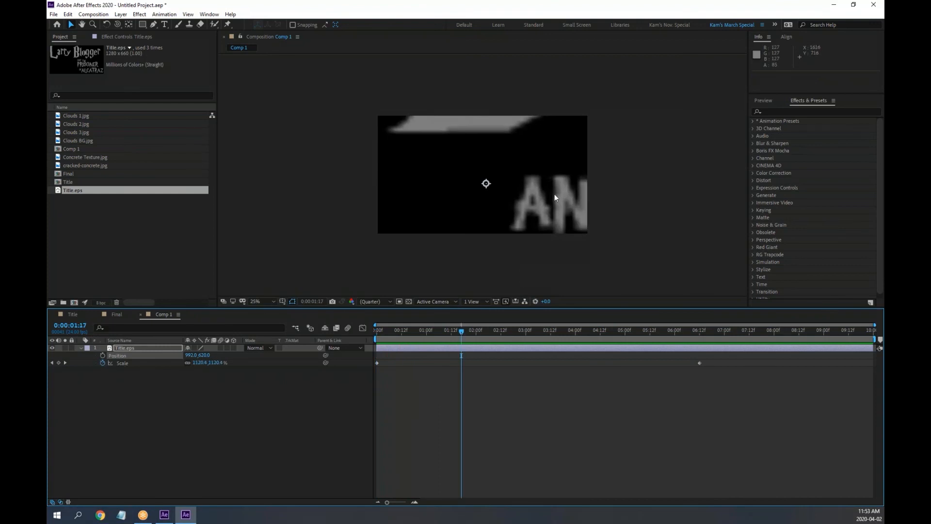
# Step: Lower Title.eps to about 984, 724, replay the scale-up from the first frame, and park the time at 0:00:00:16
pyautogui.moveTo(555, 193); pyautogui.dragTo(553, 210)
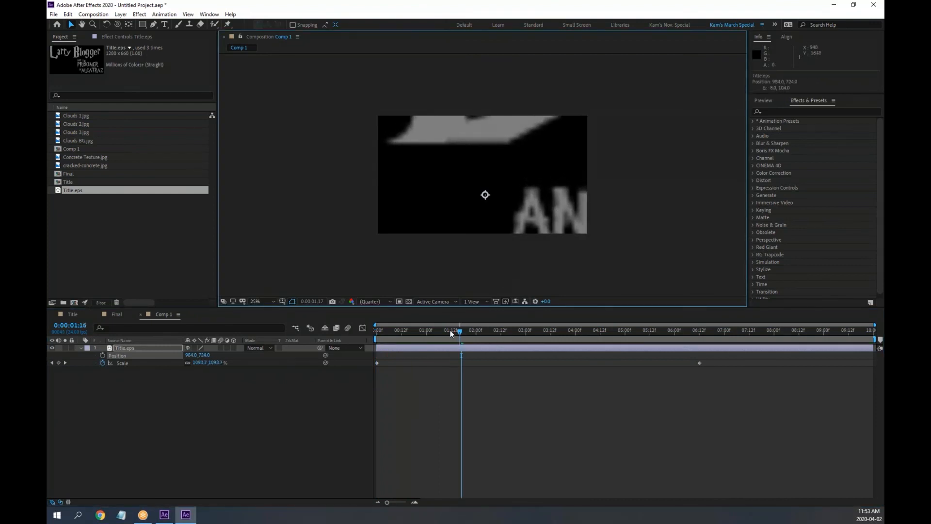
pyautogui.moveTo(461, 329); pyautogui.dragTo(359, 334)
pyautogui.press('space')
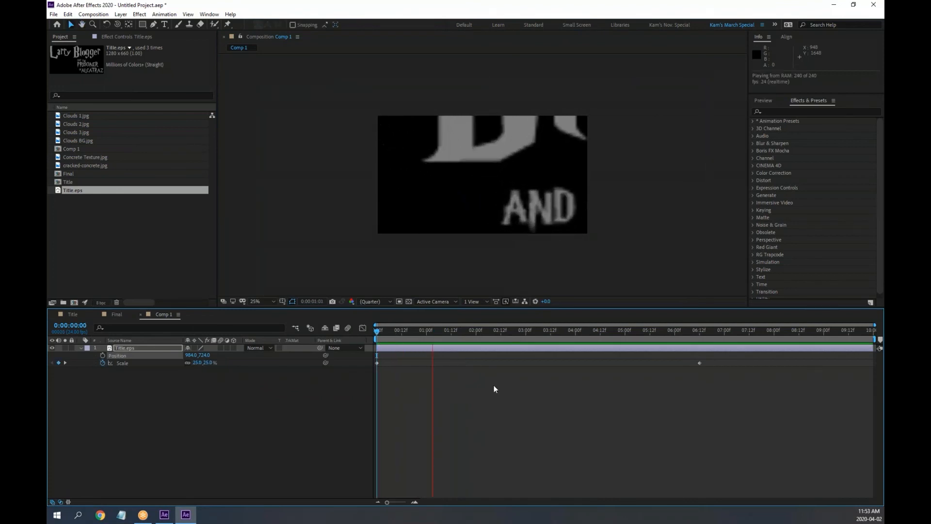
pyautogui.press('space')
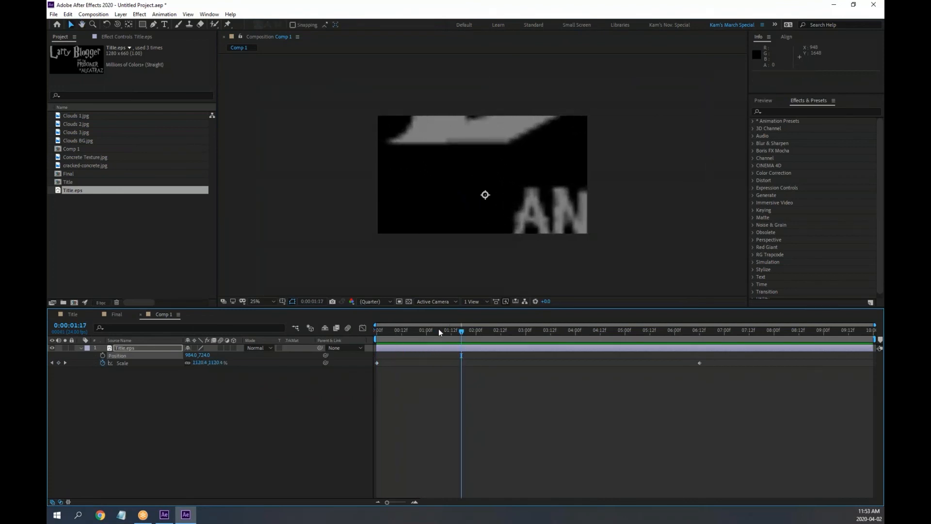
pyautogui.moveTo(438, 329); pyautogui.dragTo(411, 331)
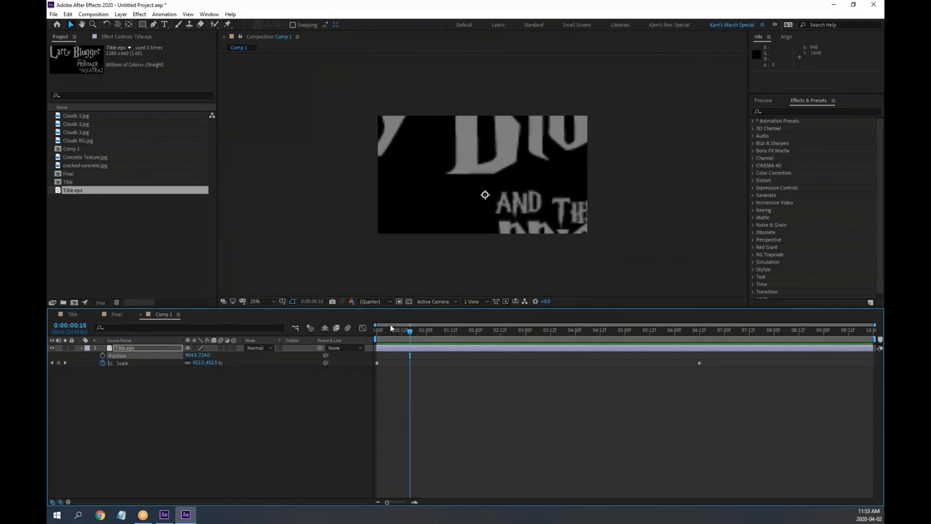
# Step: Show Title.eps's Scale in the Graph Editor and bend its value curve into a long slow start with a near-vertical rise at 0:00:06:12
pyautogui.click(363, 328)
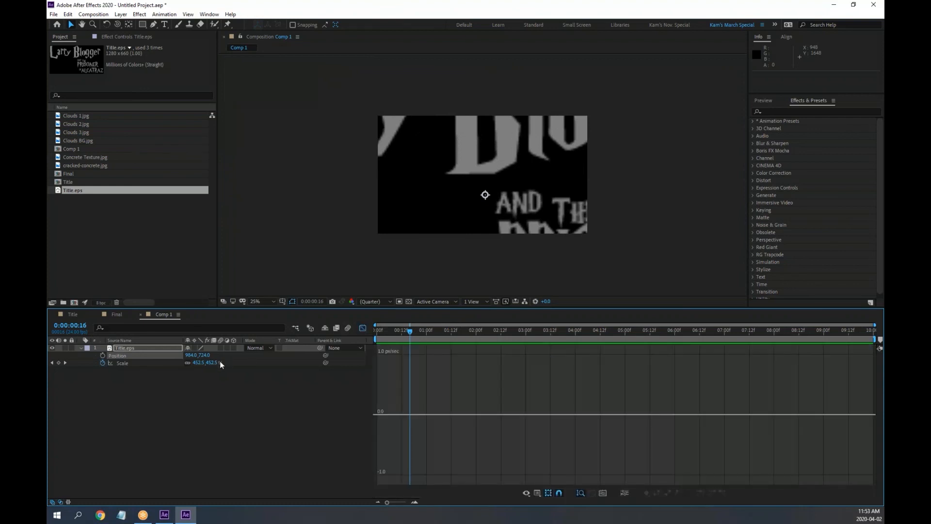
pyautogui.click(123, 364)
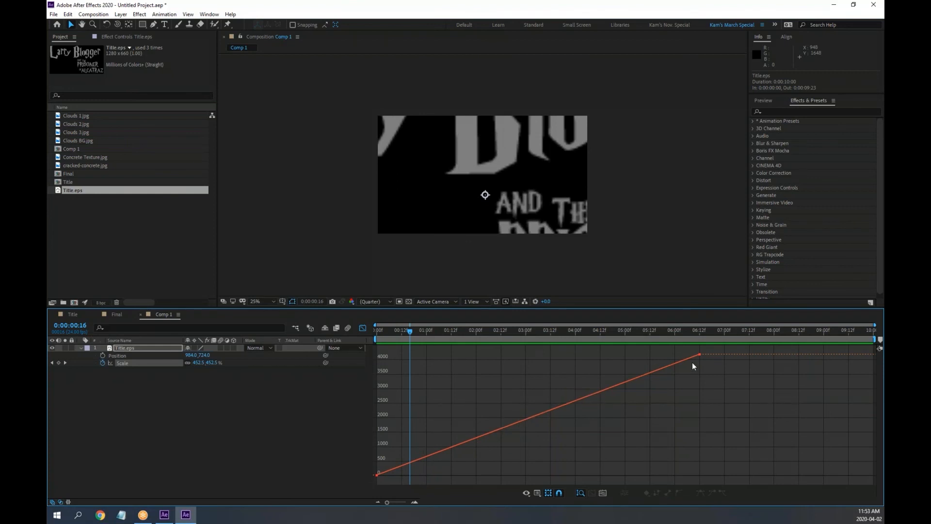
pyautogui.click(378, 476)
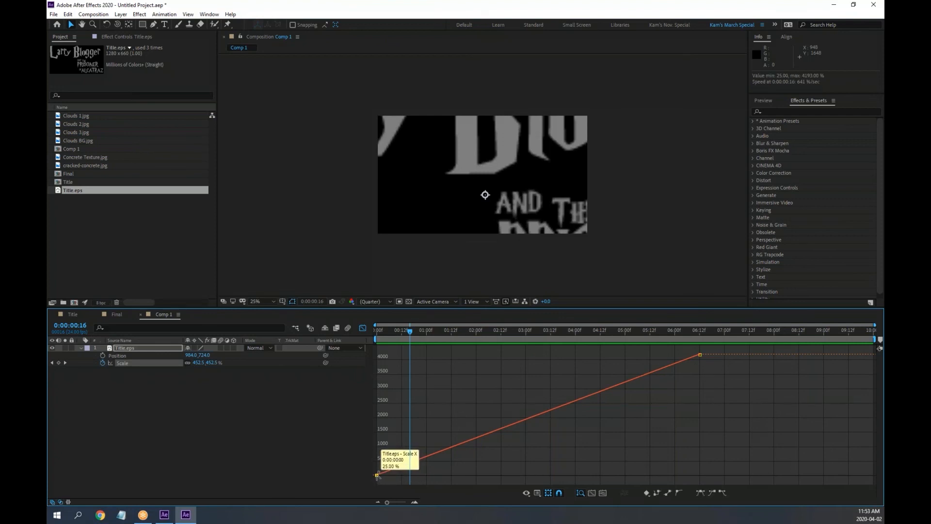
pyautogui.moveTo(376, 477); pyautogui.dragTo(750, 470)
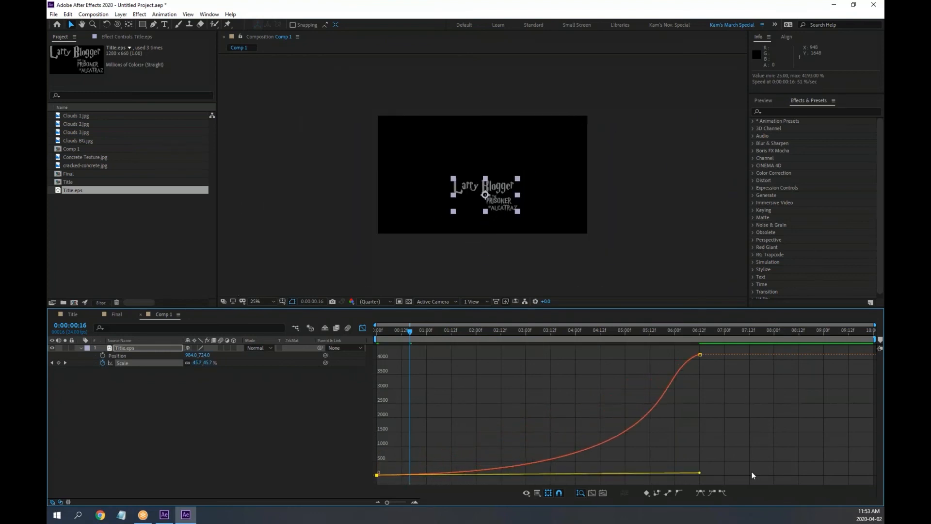
pyautogui.moveTo(700, 357); pyautogui.dragTo(709, 472)
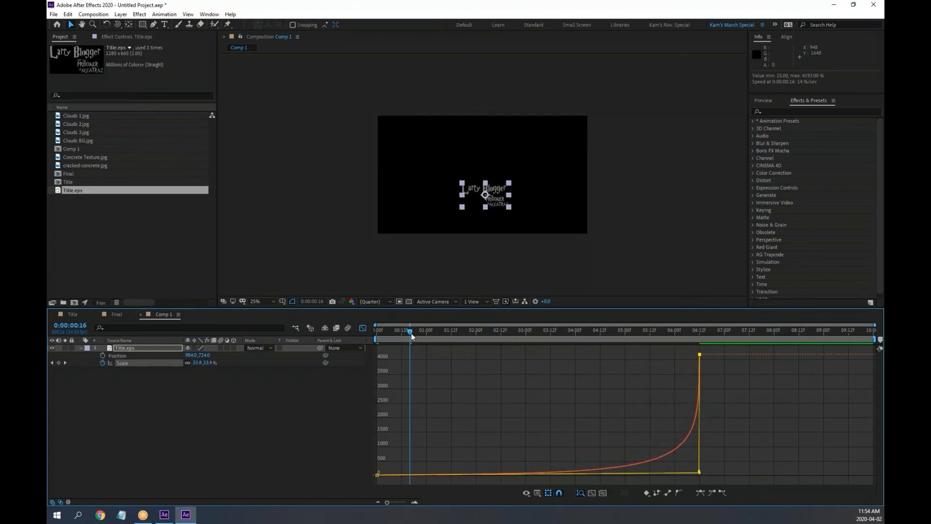
# Step: Play Comp 1 from the first frame to examine the steep Scale acceleration
pyautogui.press('Home')
pyautogui.press('space')
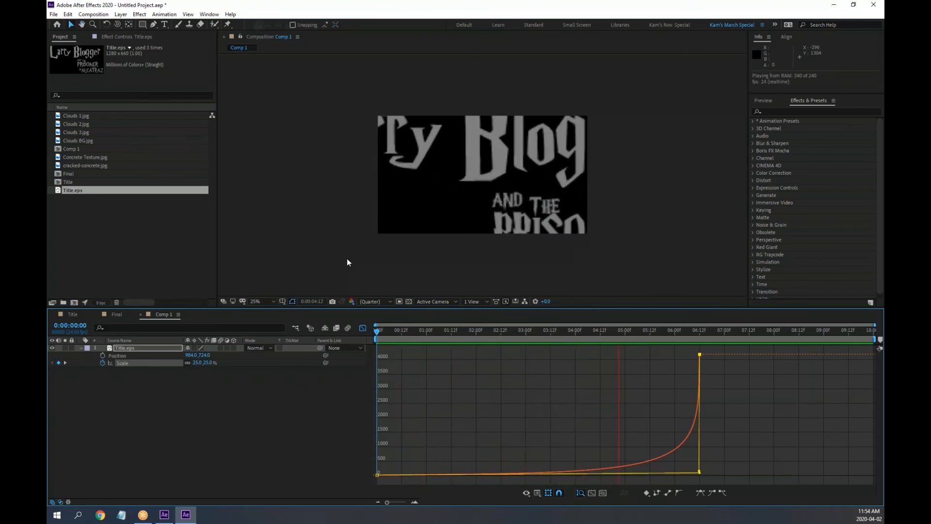
pyautogui.press('space')
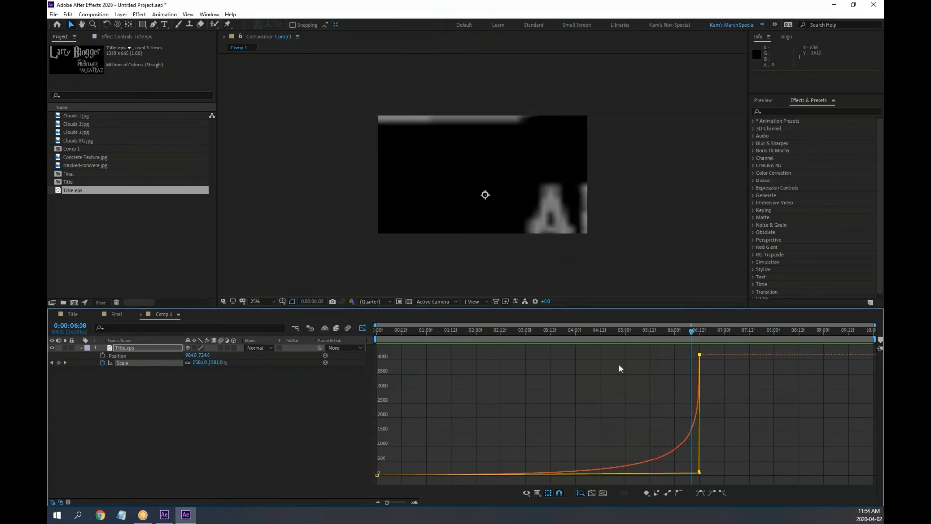
# Step: Soften the Scale curve by pulling its first handle back to about 0:00:05:00 and its last to about 0:00:06:00, and replay it
pyautogui.moveTo(700, 473); pyautogui.dragTo(621, 469)
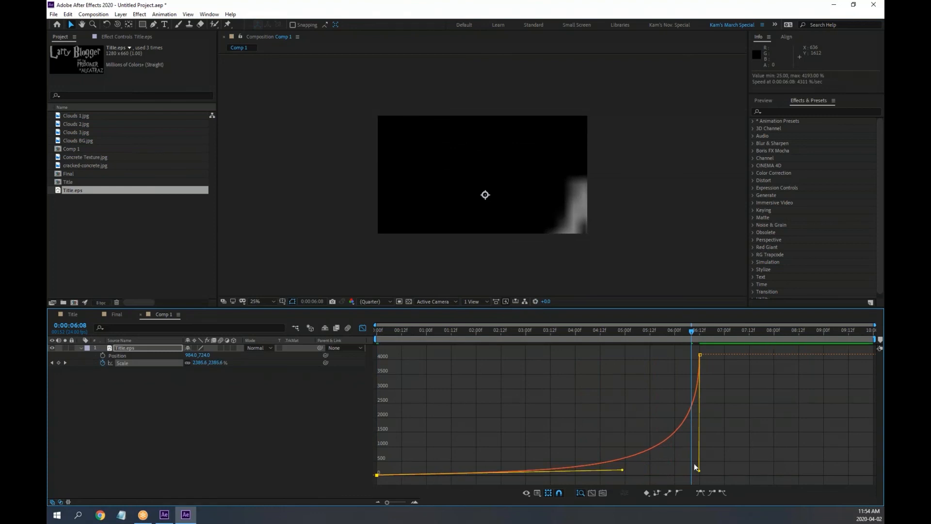
pyautogui.moveTo(699, 470); pyautogui.dragTo(675, 455)
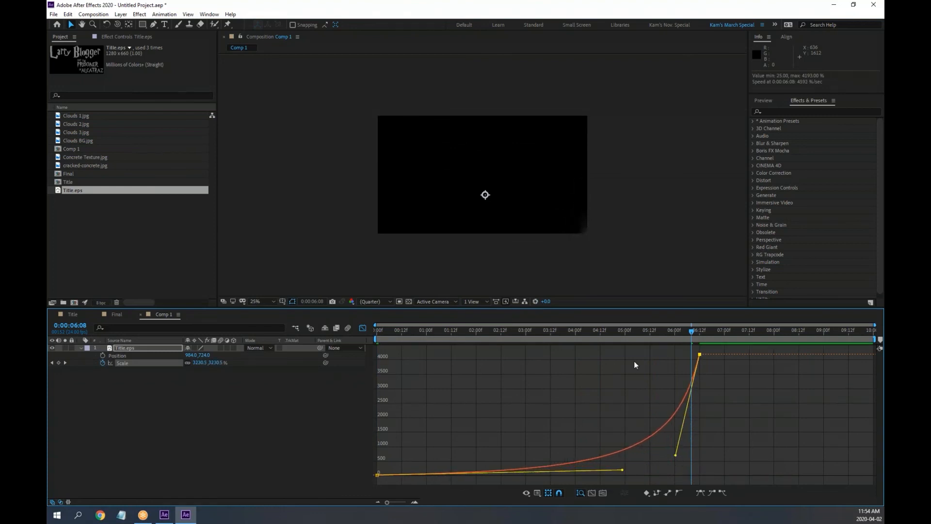
pyautogui.moveTo(588, 327); pyautogui.dragTo(377, 331)
pyautogui.press('space')
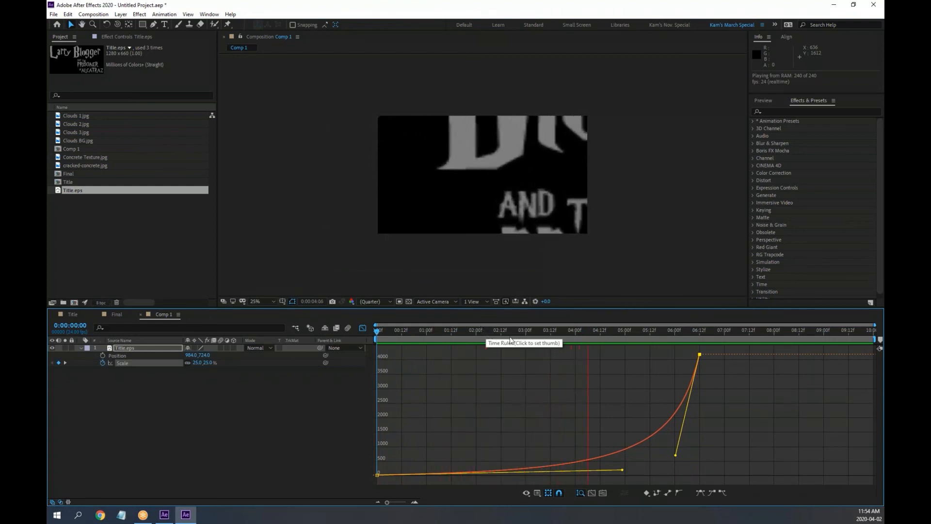
pyautogui.press('space')
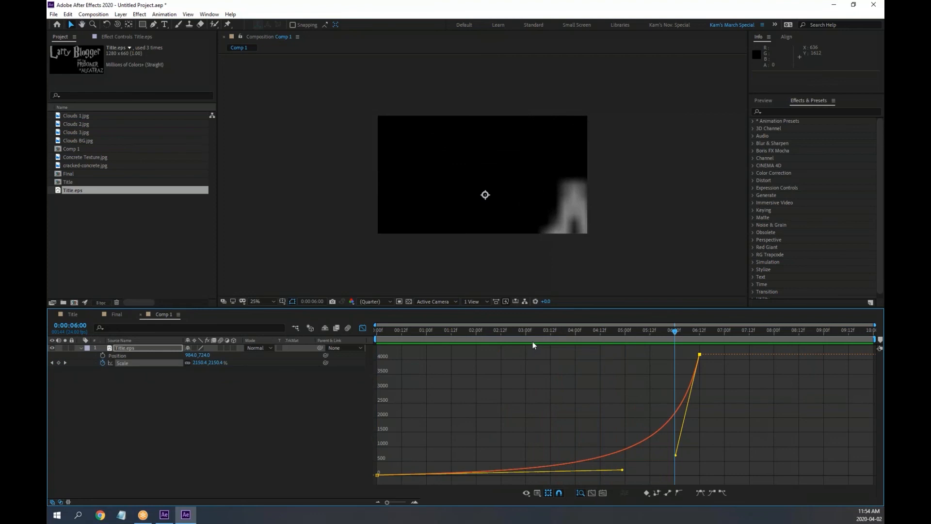
# Step: Play the Final composition from 0:00:01:03 to compare its 3D Title move with the Scale version
pyautogui.click(120, 313)
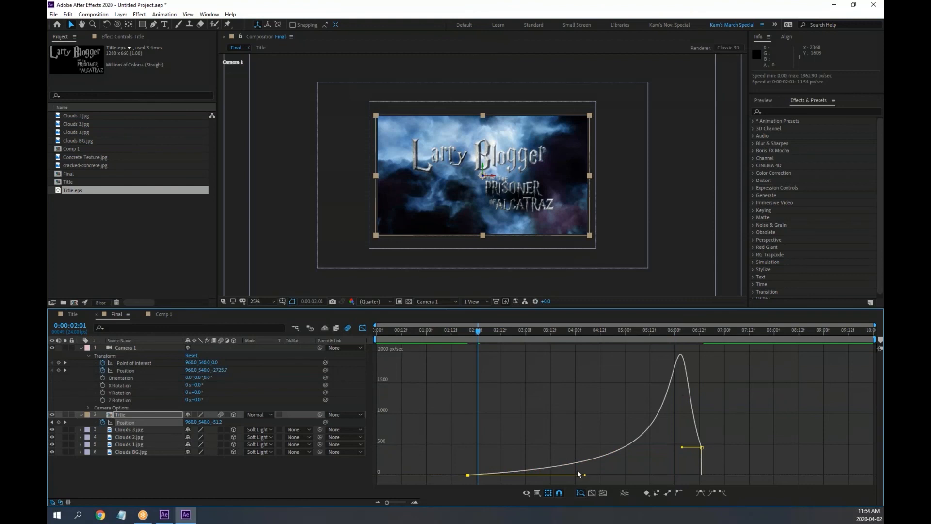
pyautogui.moveTo(478, 333); pyautogui.dragTo(433, 330)
pyautogui.press('space')
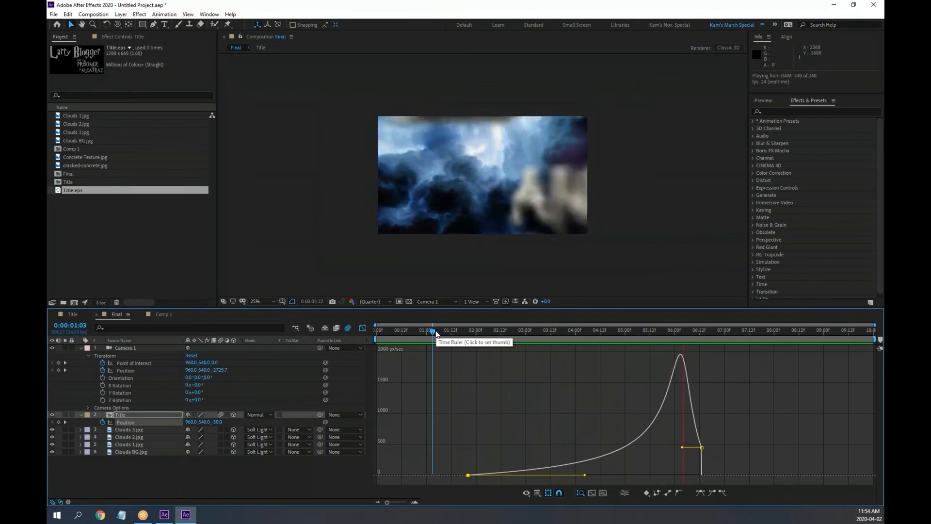
pyautogui.press('space')
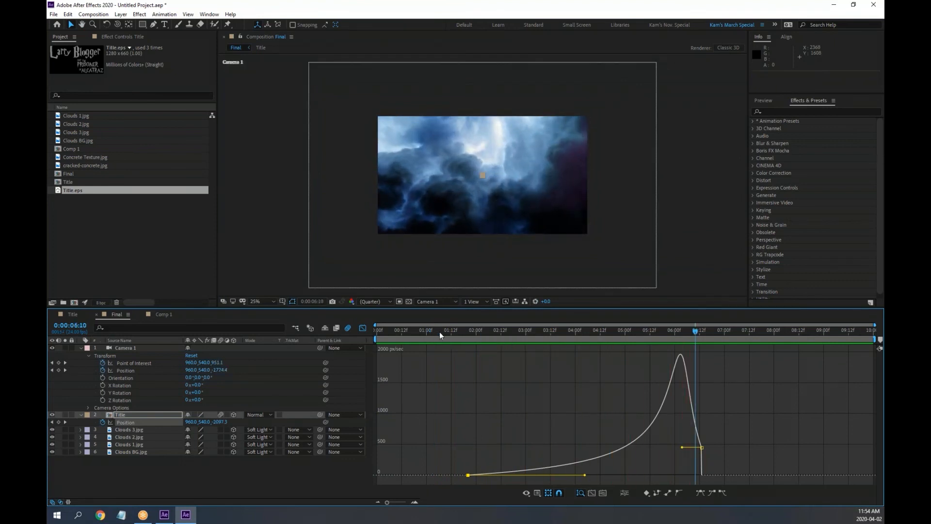
# Step: In Comp 1, flatten and slightly lengthen the first Scale keyframe's handle, and check the motion around 0:00:04:07
pyautogui.click(160, 314)
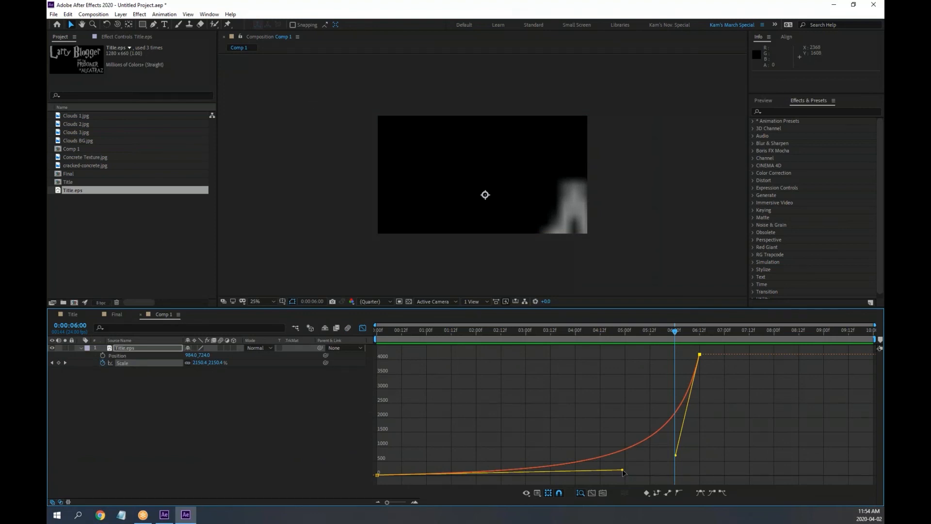
pyautogui.moveTo(622, 470)
pyautogui.mouseDown()
pyautogui.moveTo(627, 462)
pyautogui.moveTo(633, 475)
pyautogui.mouseUp()
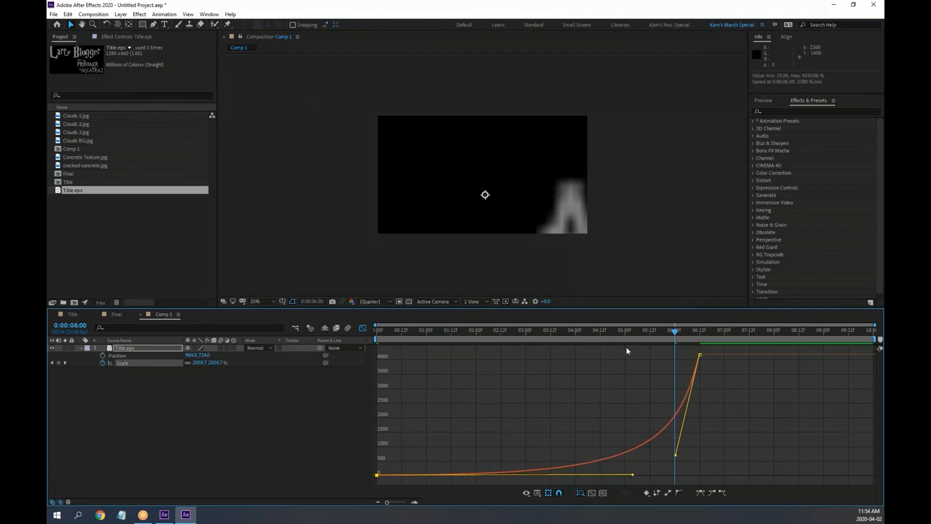
pyautogui.moveTo(641, 329); pyautogui.dragTo(582, 333)
pyautogui.press('space')
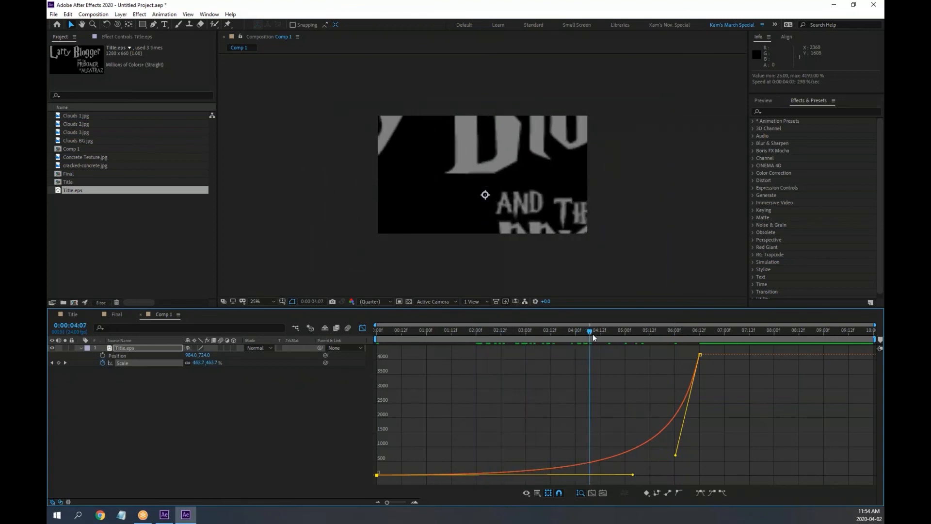
pyautogui.press('space')
# Step: Compare Final with Comp 1 and scrub Final to 0:00:06:00 to examine the Title passing the camera
pyautogui.click(119, 316)
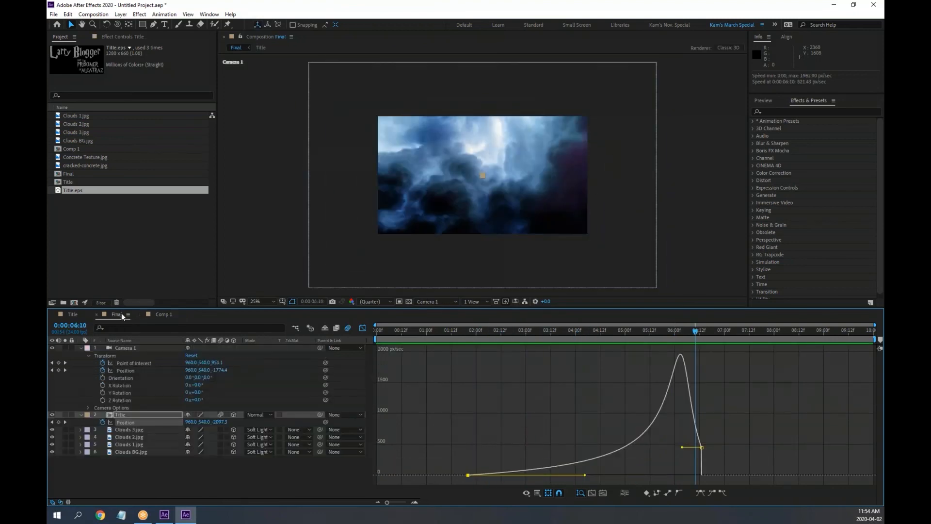
pyautogui.moveTo(574, 330); pyautogui.dragTo(446, 333)
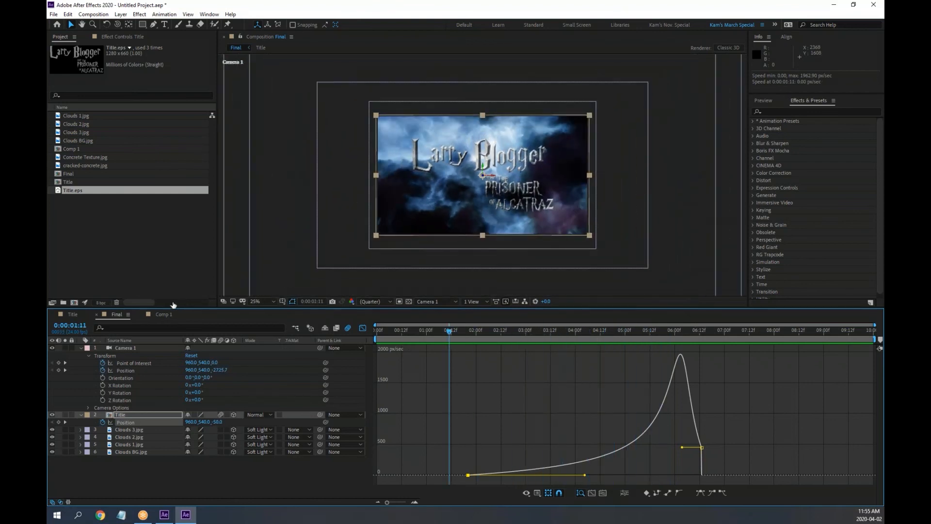
pyautogui.click(163, 314)
pyautogui.click(119, 315)
pyautogui.moveTo(579, 330); pyautogui.dragTo(675, 343)
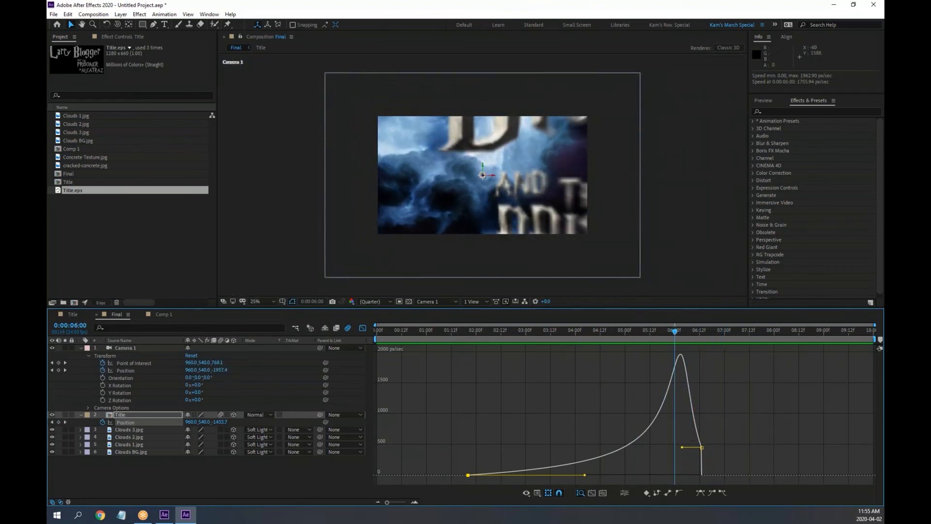
# Step: Toggle collapse transformations on and off for the Title layer in Final at 0:00:06:00 to compare the results
pyautogui.click(194, 415)
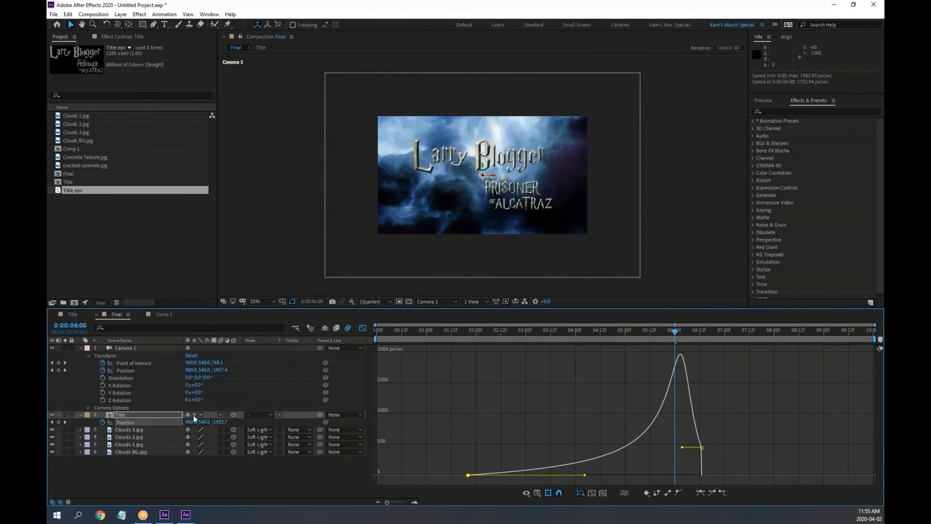
pyautogui.click(193, 414)
pyautogui.click(193, 415)
pyautogui.click(193, 415)
pyautogui.click(193, 415)
pyautogui.click(193, 414)
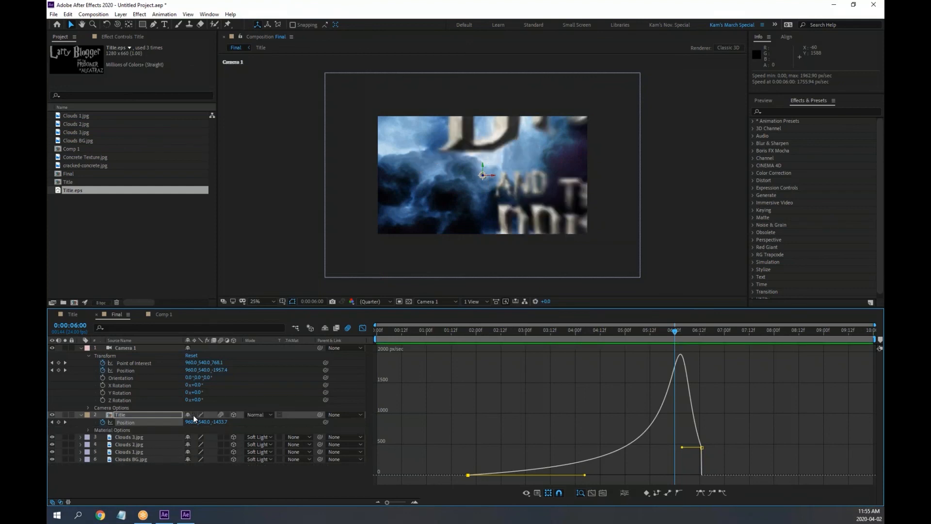
pyautogui.click(193, 414)
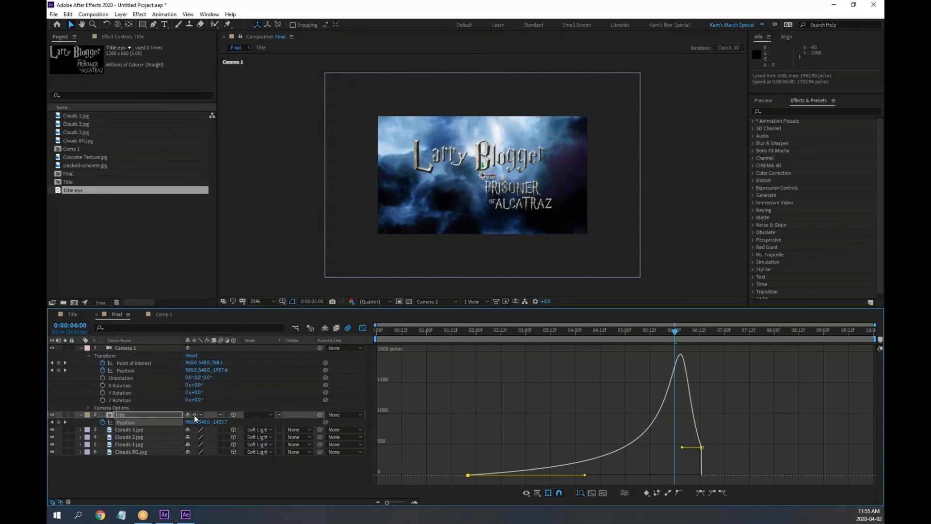
pyautogui.click(194, 416)
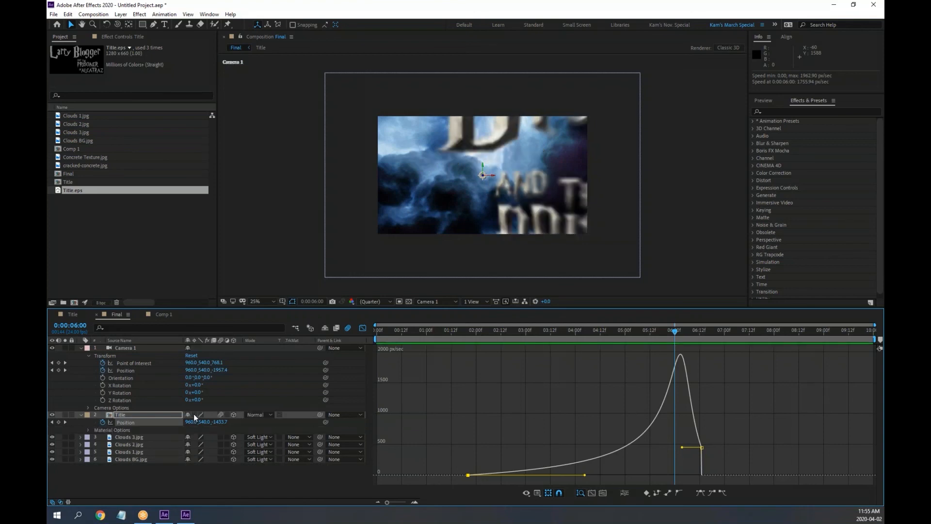
# Step: Toggle the Title layer's motion blur off and back on, and turn on its collapse transformations
pyautogui.click(222, 414)
pyautogui.click(222, 414)
pyautogui.click(194, 415)
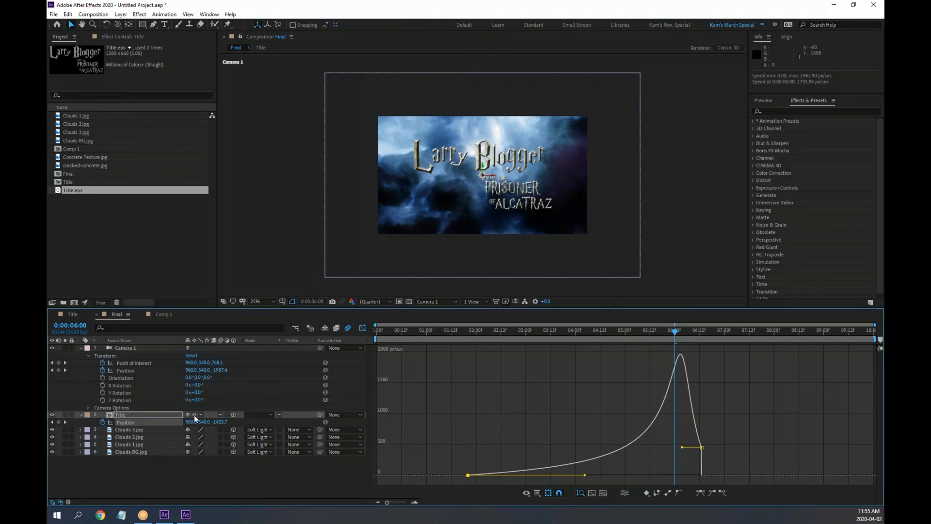
# Step: Toggle collapse transformations repeatedly on the Title layer at 0:00:06:00 to compare the results, and leave it off
pyautogui.click(194, 415)
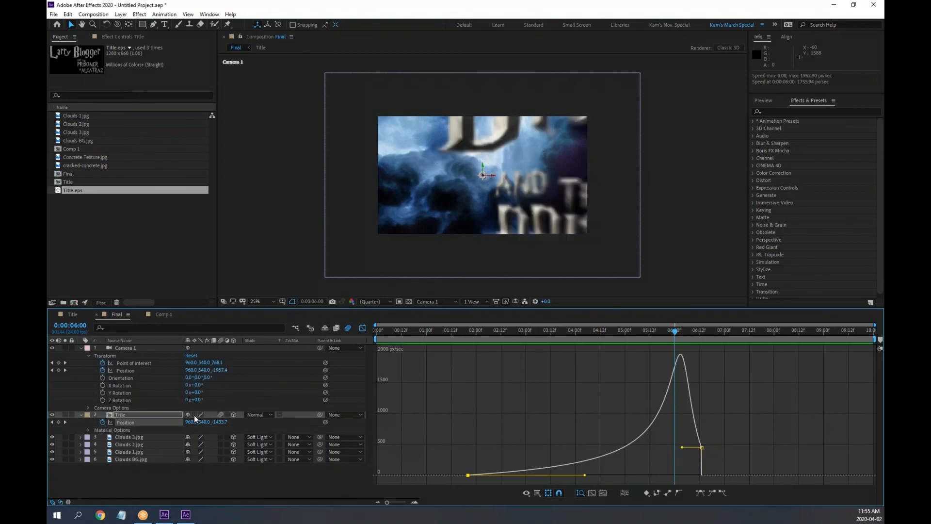
pyautogui.click(194, 415)
pyautogui.click(194, 415)
pyautogui.click(194, 415)
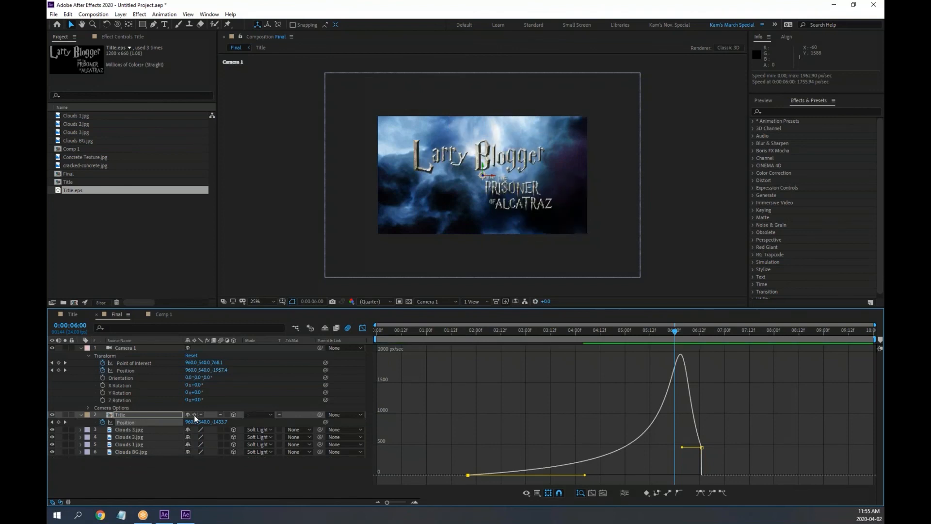
pyautogui.click(194, 415)
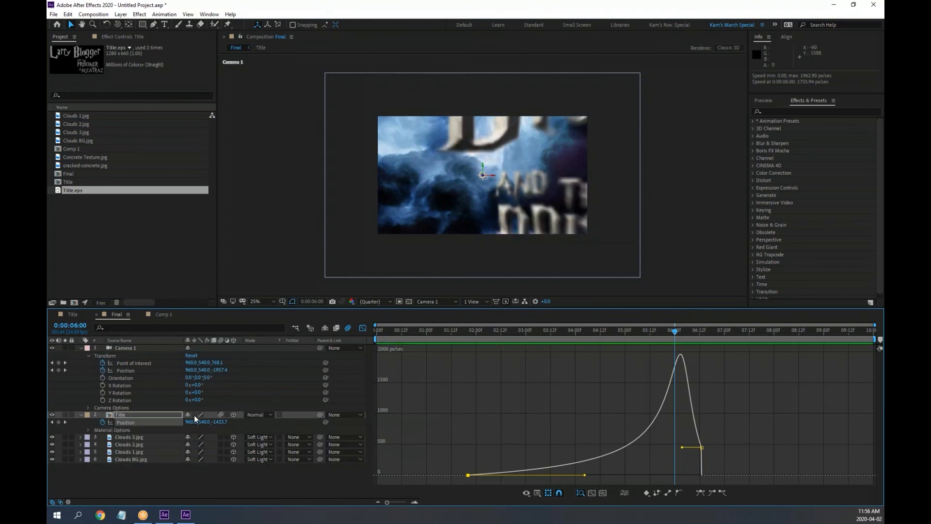
pyautogui.click(194, 415)
pyautogui.click(194, 415)
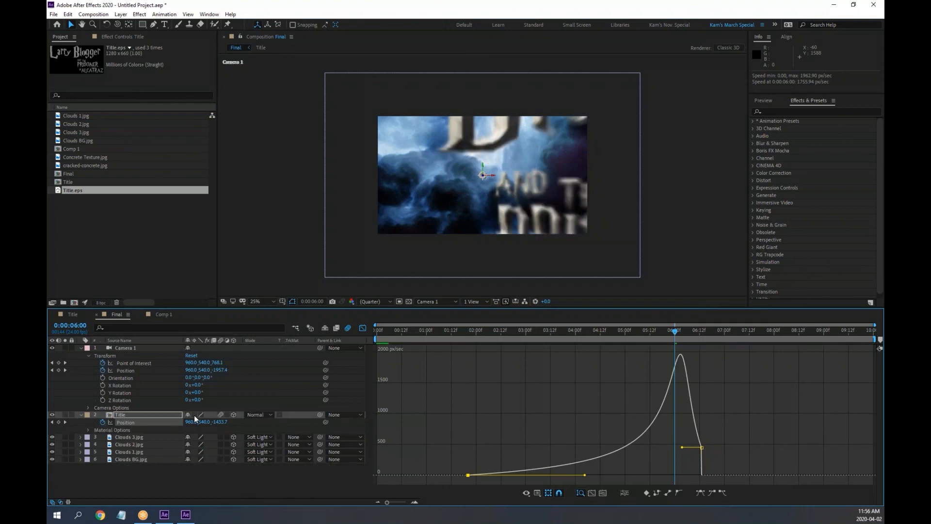
pyautogui.click(194, 415)
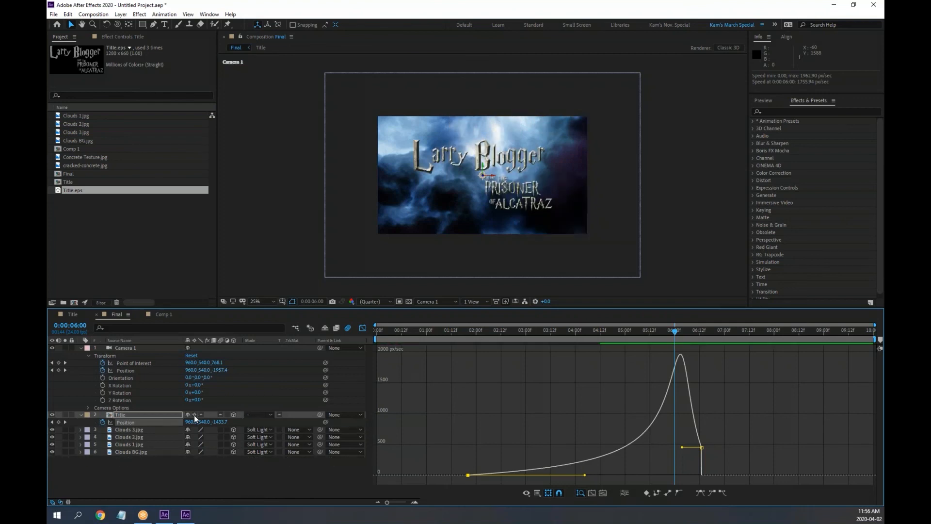
pyautogui.click(194, 415)
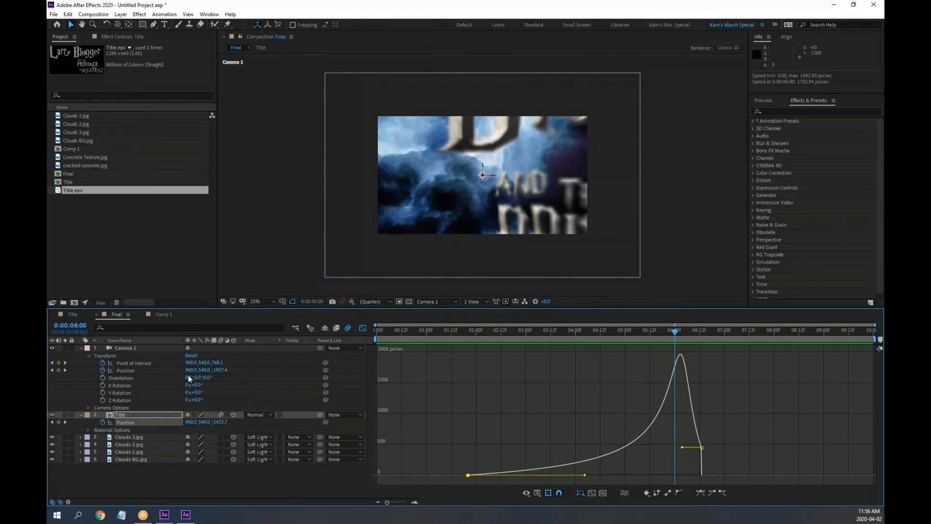
# Step: Toggle continuous rasterization on the Title.eps layer in Comp 1, and return to the Final composition
pyautogui.click(163, 315)
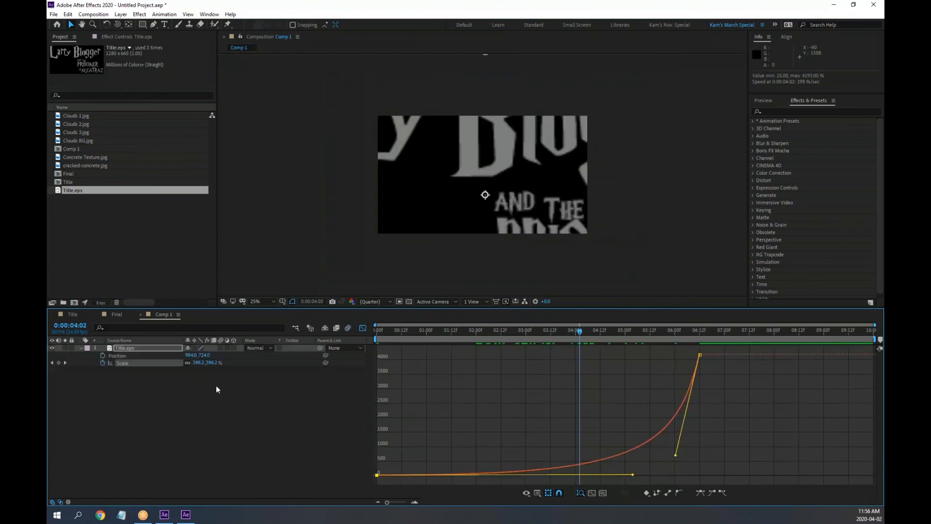
pyautogui.click(194, 349)
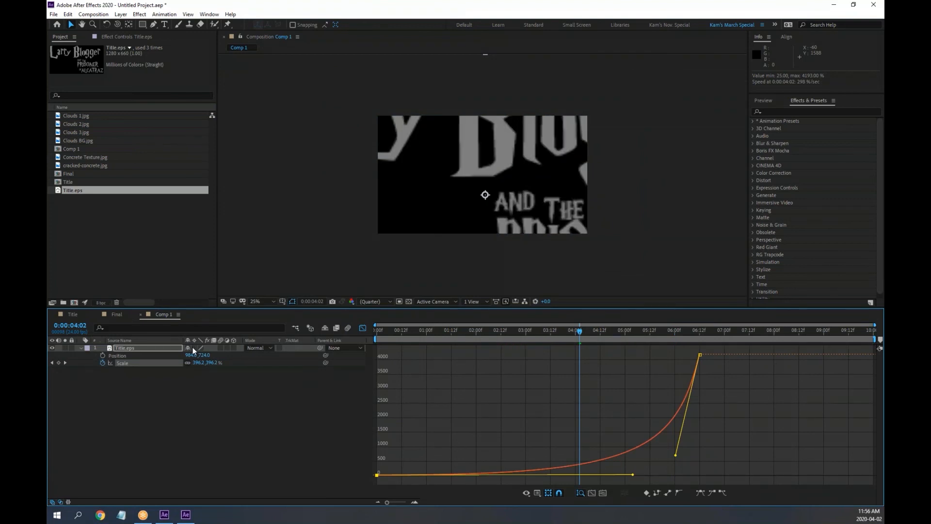
pyautogui.click(117, 314)
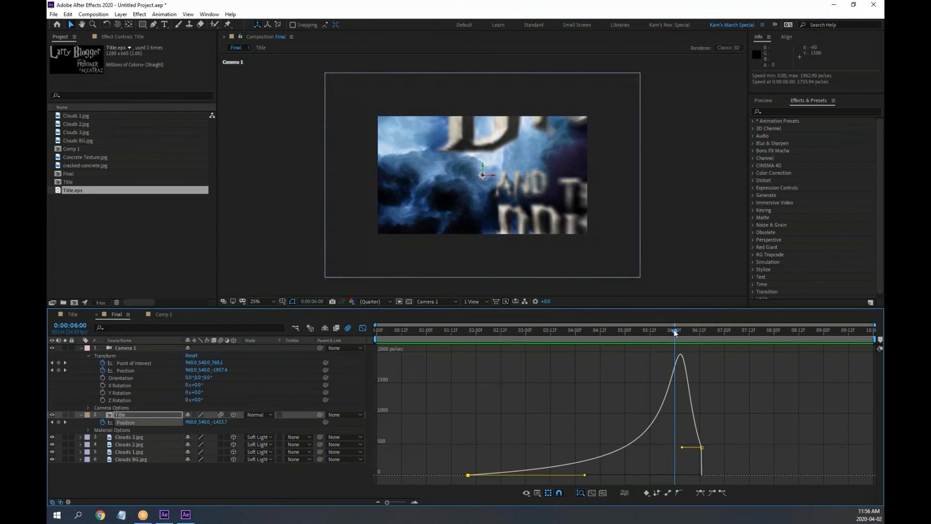
# Step: Fold the Title and Camera 1 properties, and go back to the layer bar view with the playhead at 0:00:00:00
pyautogui.moveTo(674, 330); pyautogui.dragTo(461, 334)
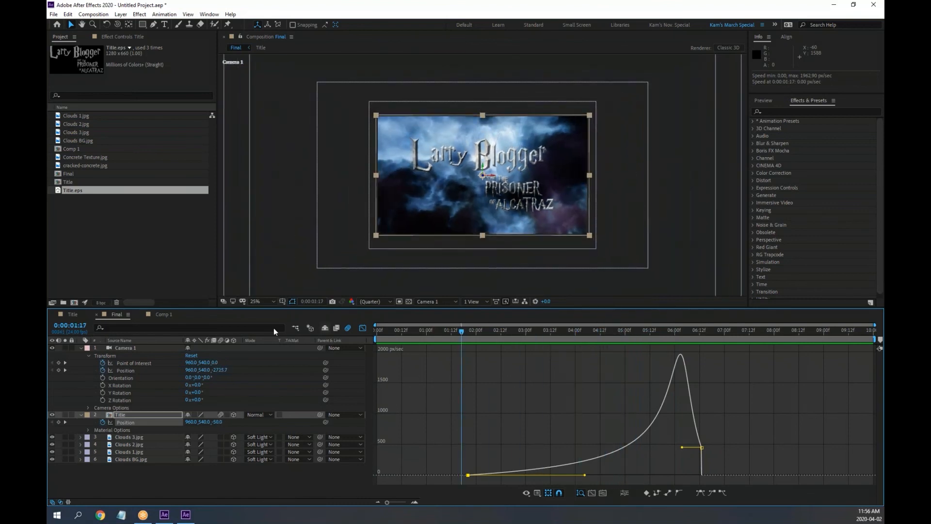
pyautogui.click(81, 415)
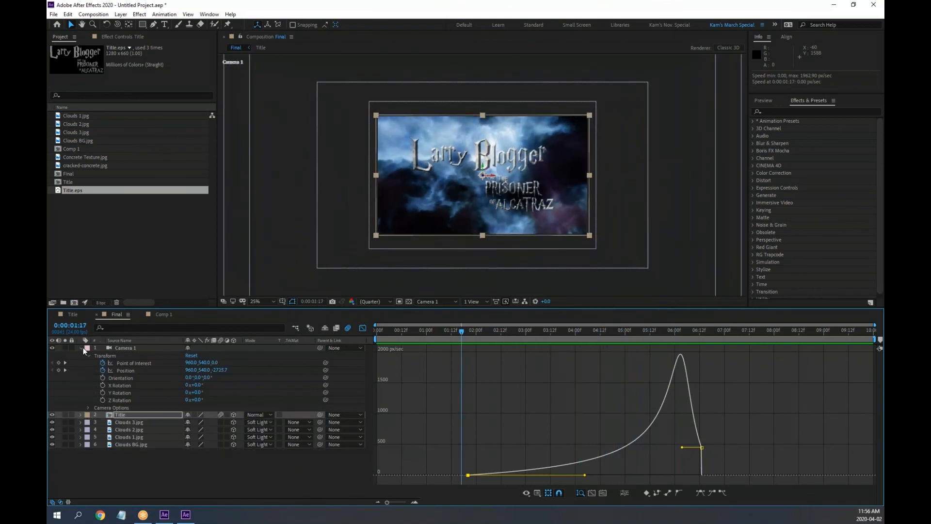
pyautogui.click(82, 348)
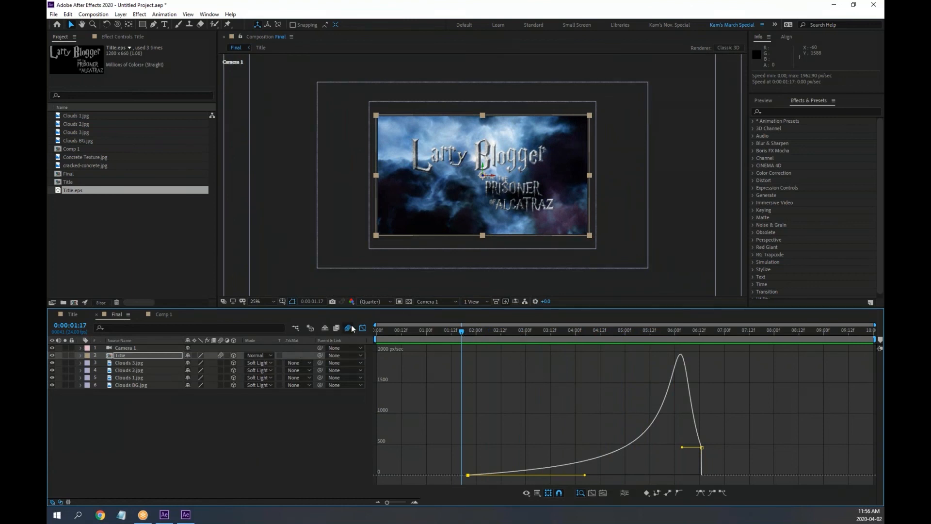
pyautogui.click(366, 330)
pyautogui.moveTo(463, 330); pyautogui.dragTo(353, 322)
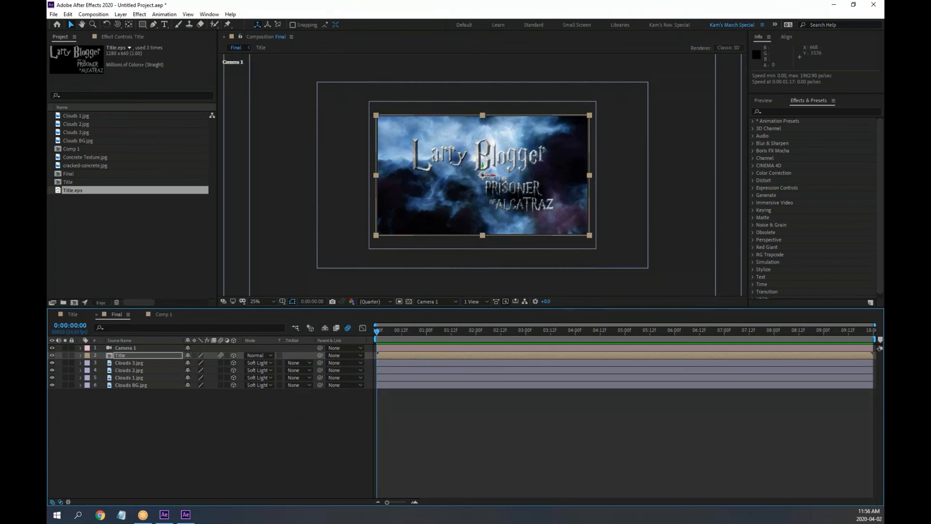
# Step: Duplicate the Clouds BG.jpg layer, set the copy's blending mode to Normal and rename it Cloud BG Matte
pyautogui.click(127, 385)
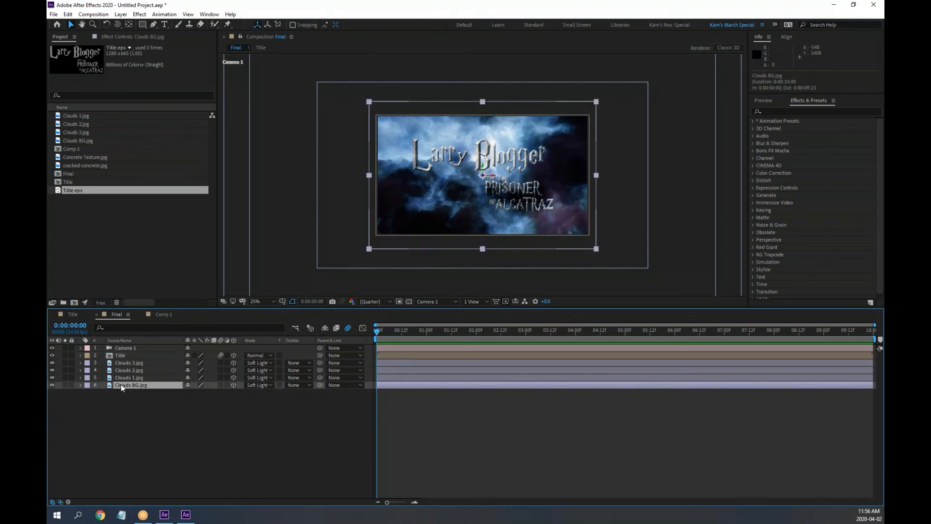
pyautogui.hotkey('ctrl', 'd')
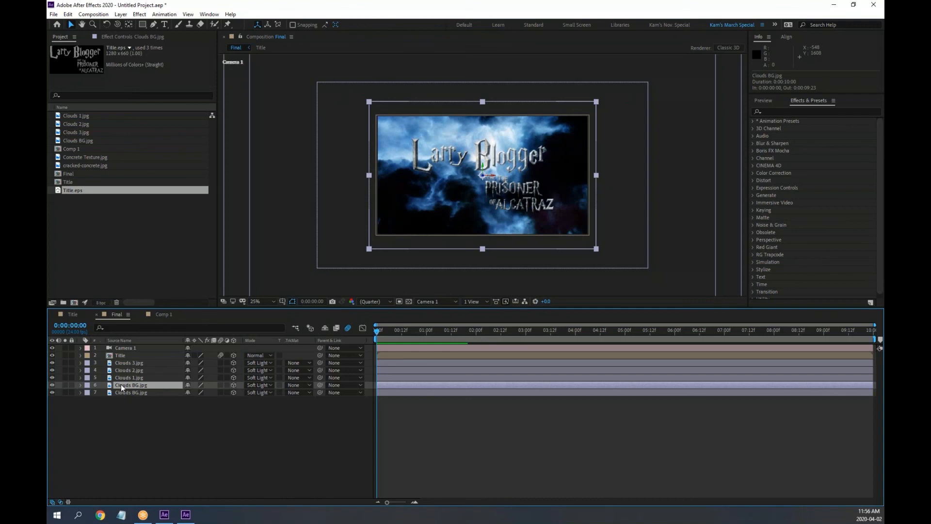
pyautogui.click(262, 385)
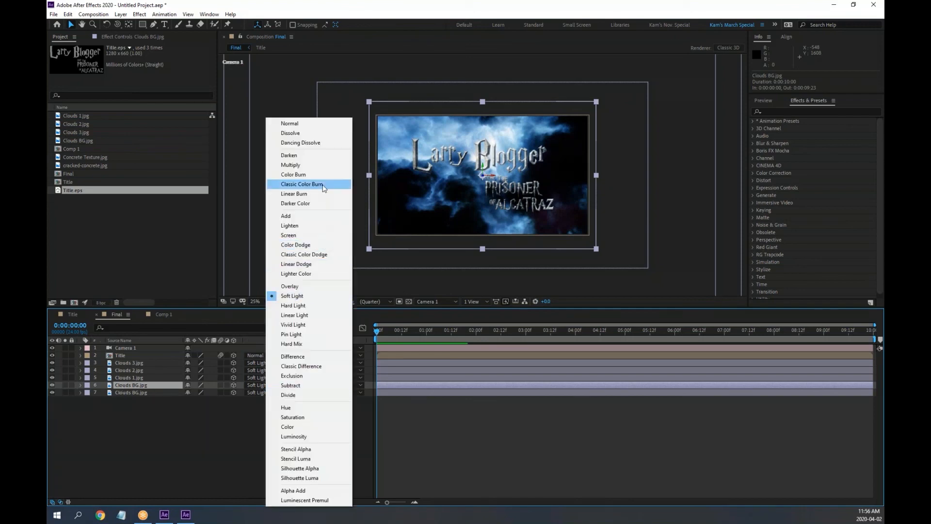
pyautogui.click(324, 126)
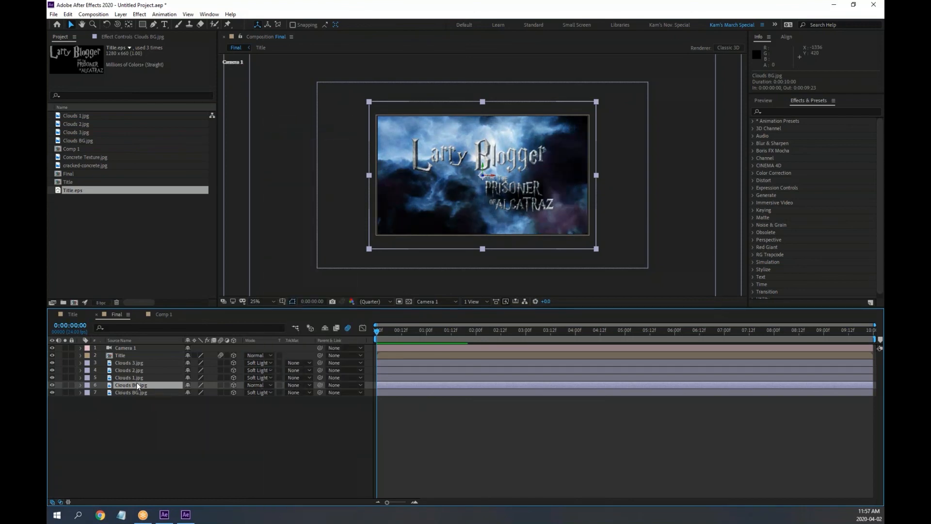
pyautogui.press('Return')
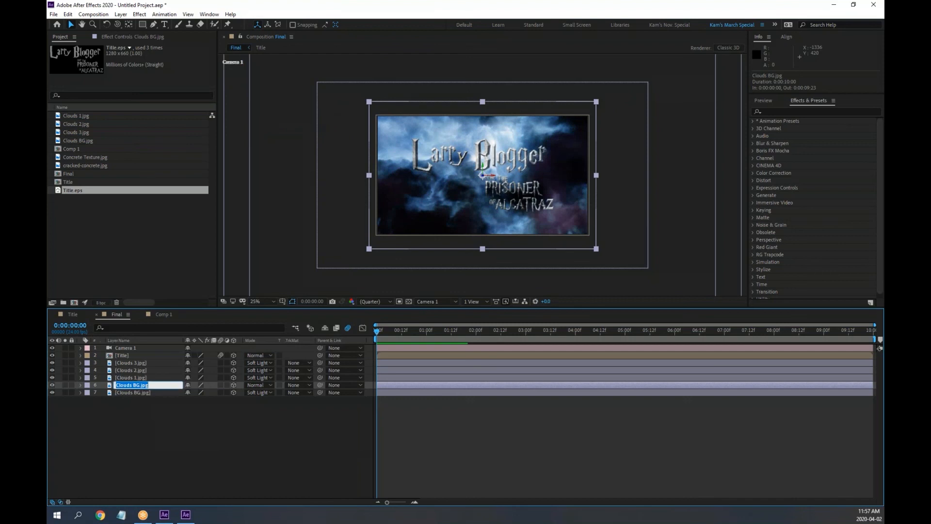
pyautogui.write('Cloud BG Matte')
pyautogui.press('Return')
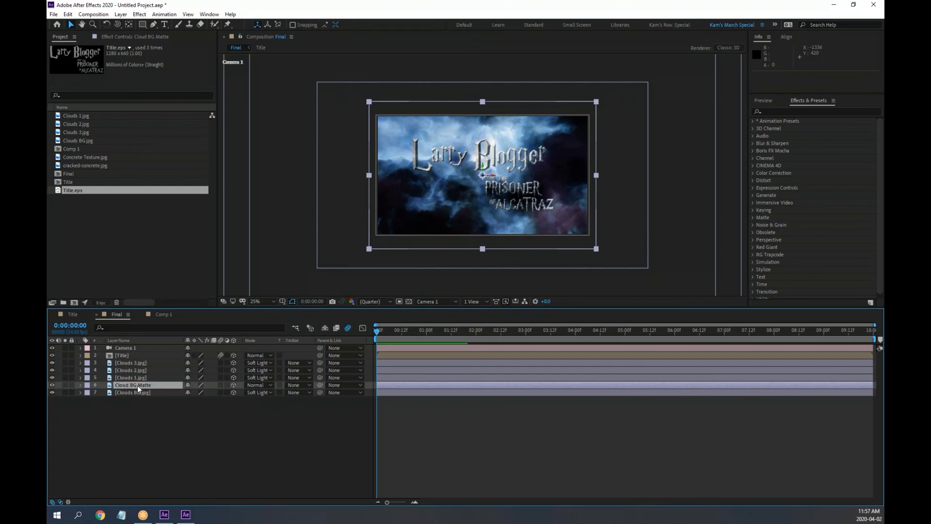
# Step: Place the Cloud BG Matte layer directly above Title and turn it into a 2D layer
pyautogui.moveTo(138, 385); pyautogui.dragTo(141, 363)
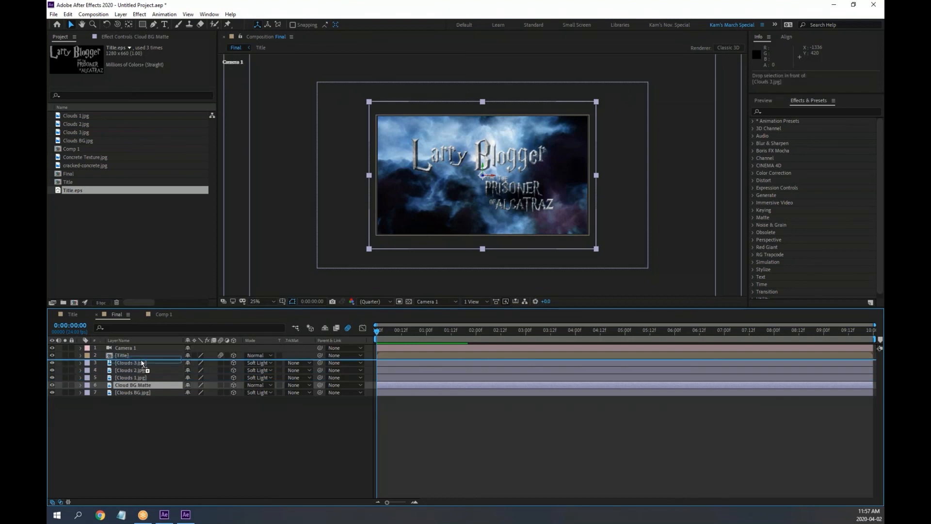
pyautogui.moveTo(142, 363); pyautogui.dragTo(143, 355)
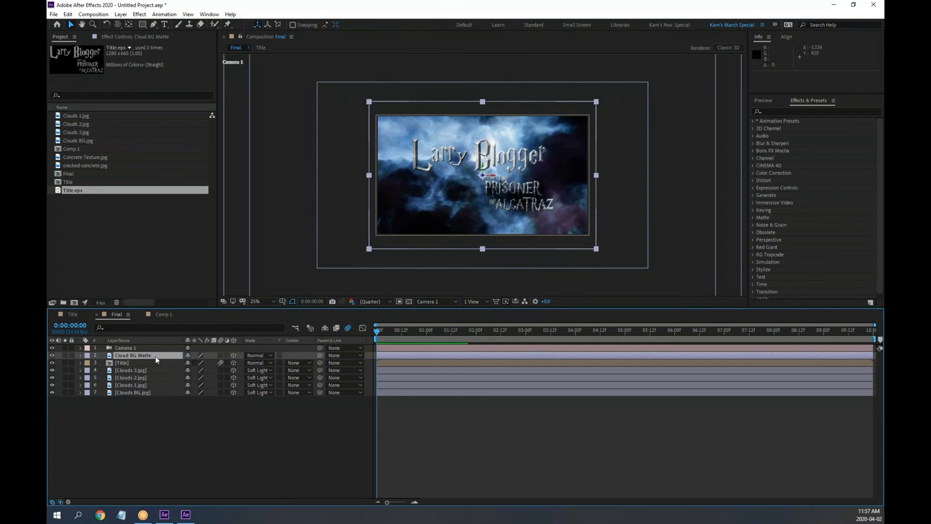
pyautogui.click(235, 354)
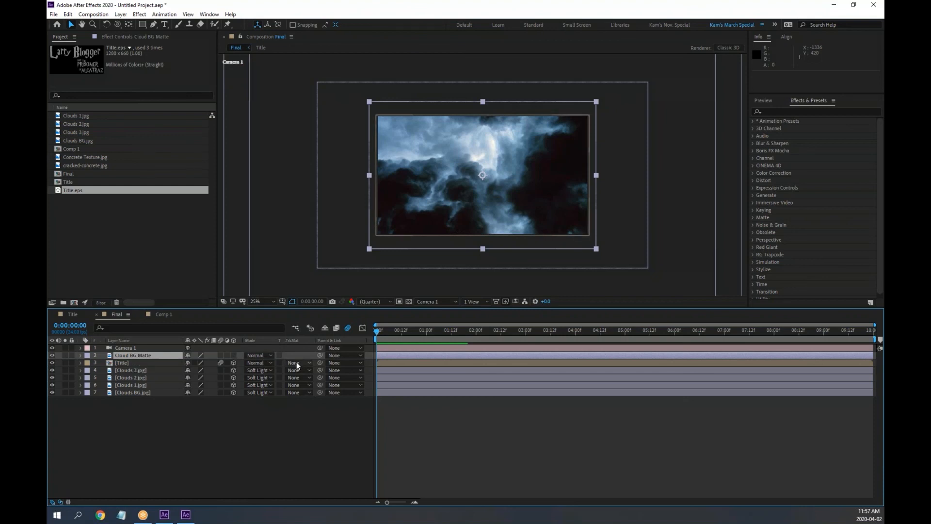
# Step: Set the Title layer's track matte to Luma Matte "Cloud BG Matte", and view the matte layer on its own
pyautogui.click(310, 364)
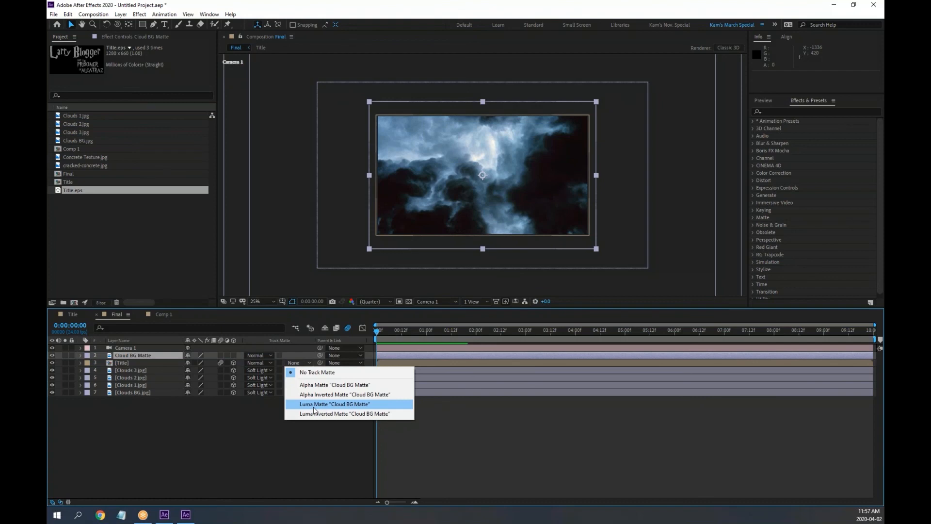
pyautogui.click(347, 404)
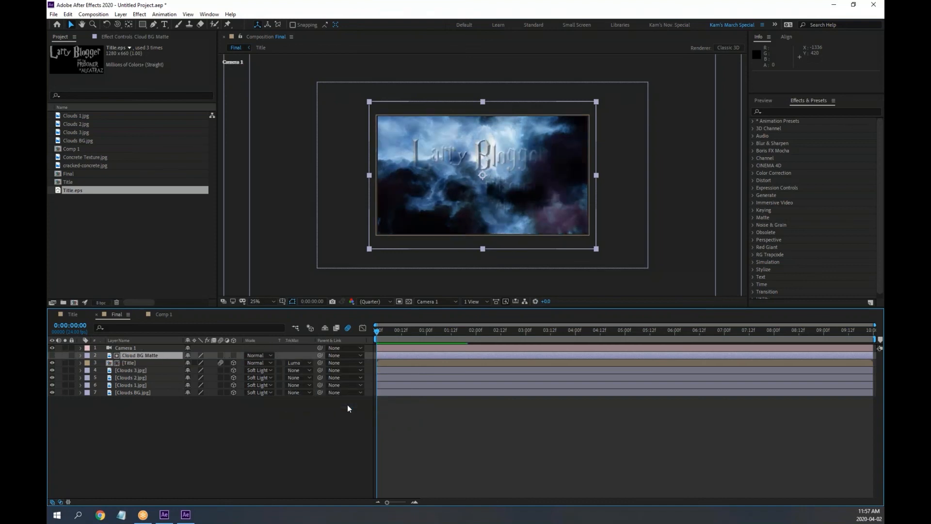
pyautogui.press('.')
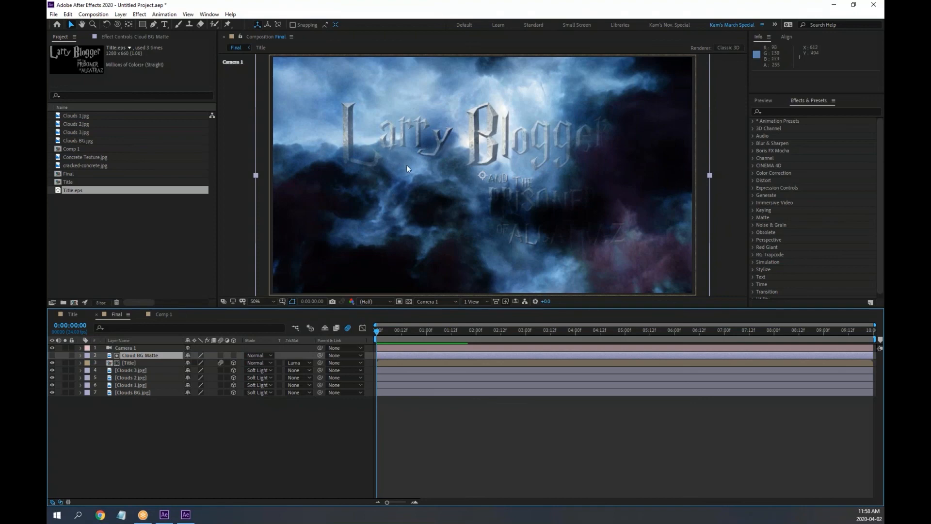
pyautogui.doubleClick(138, 355)
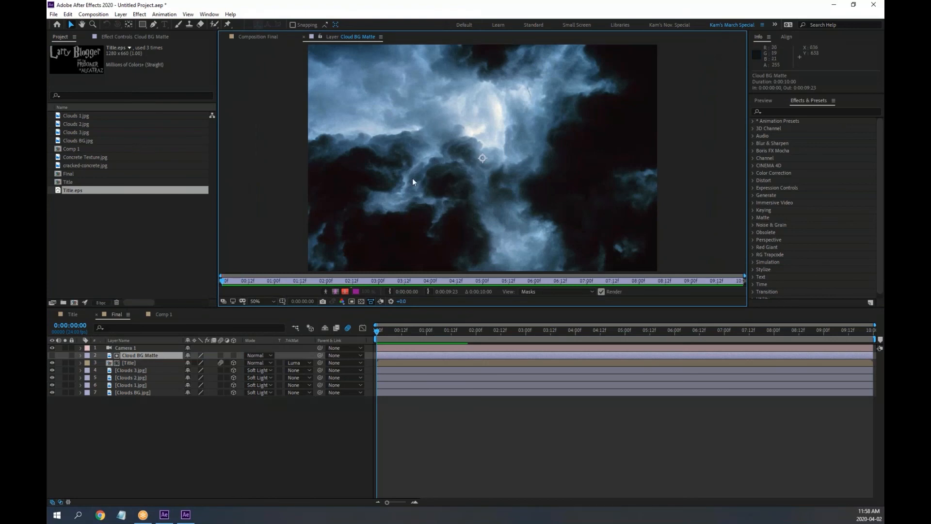
pyautogui.click(304, 36)
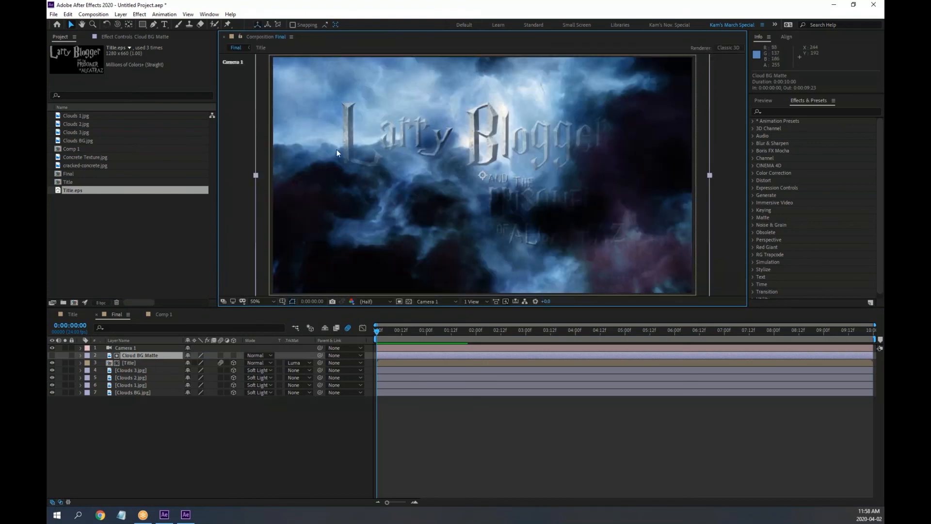
# Step: Apply the Exposure color correction effect to the Cloud BG Matte layer
pyautogui.click(136, 15)
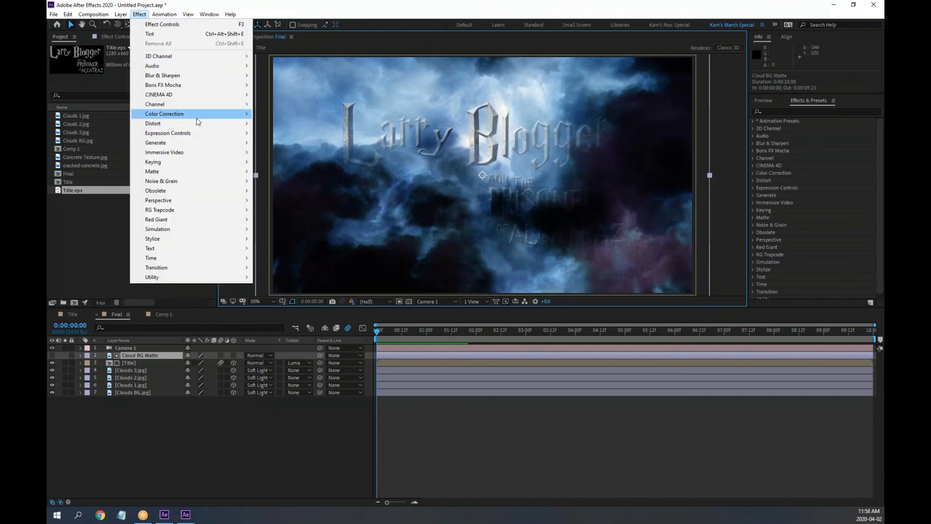
pyautogui.moveTo(198, 119)
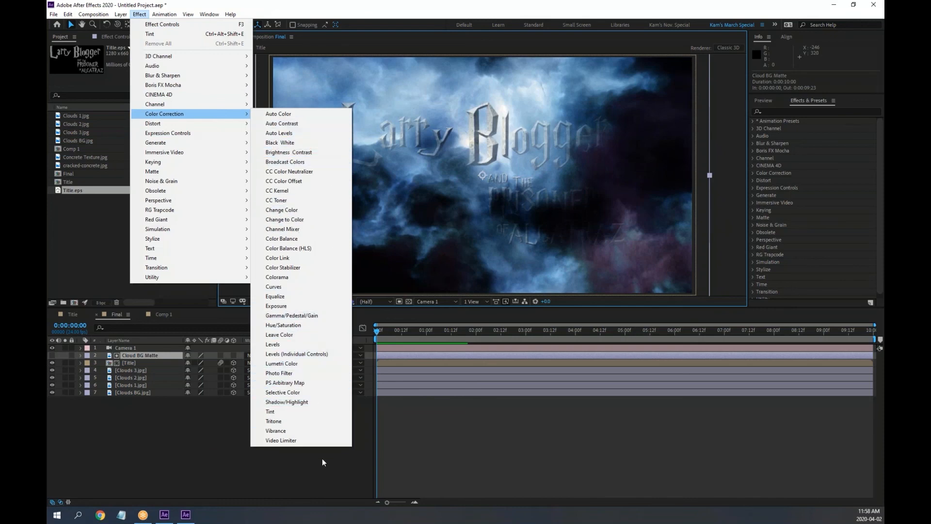
pyautogui.click(290, 306)
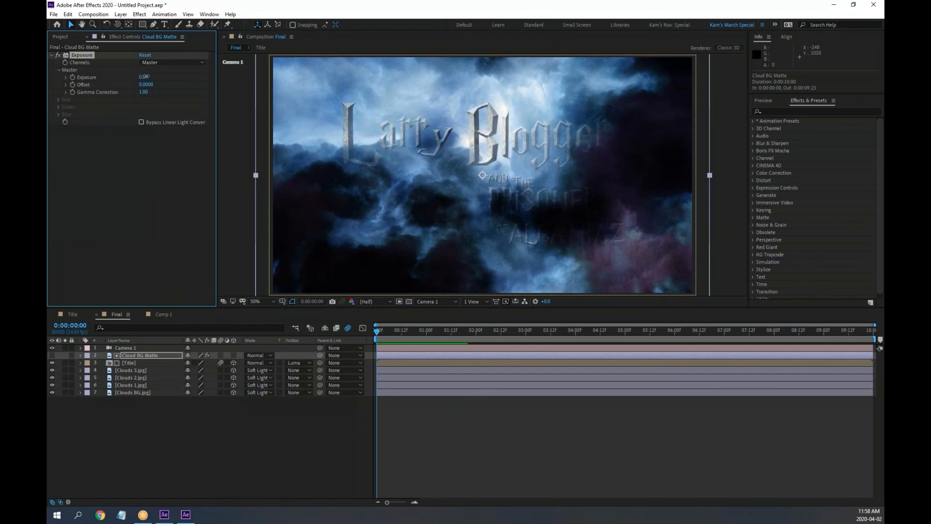
# Step: Set the matte's Exposure to about -0.35 and Gamma Correction to 1.10, and try Offset values between 0.85 and -1.05
pyautogui.moveTo(144, 77); pyautogui.dragTo(155, 93)
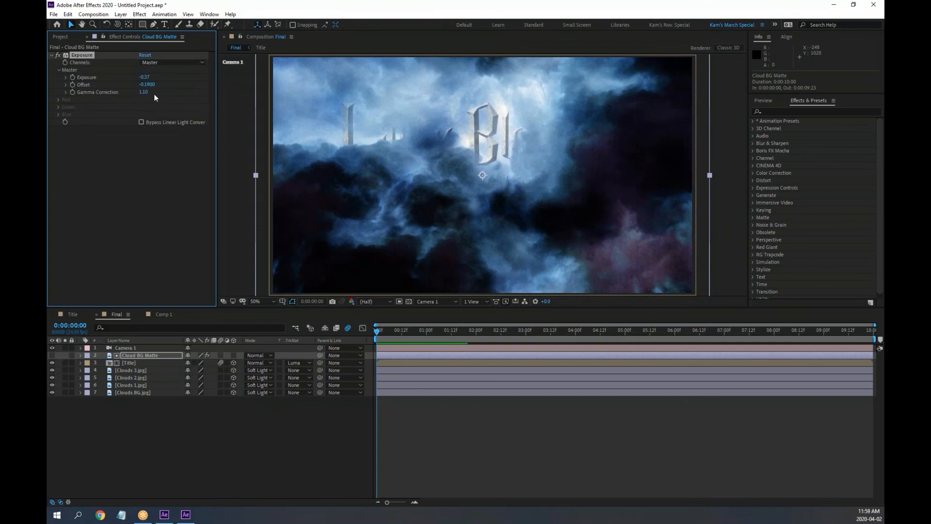
pyautogui.moveTo(148, 85)
pyautogui.mouseDown()
pyautogui.moveTo(129, 87)
pyautogui.moveTo(158, 87)
pyautogui.moveTo(118, 90)
pyautogui.moveTo(186, 83)
pyautogui.moveTo(113, 77)
pyautogui.moveTo(150, 79)
pyautogui.mouseUp()
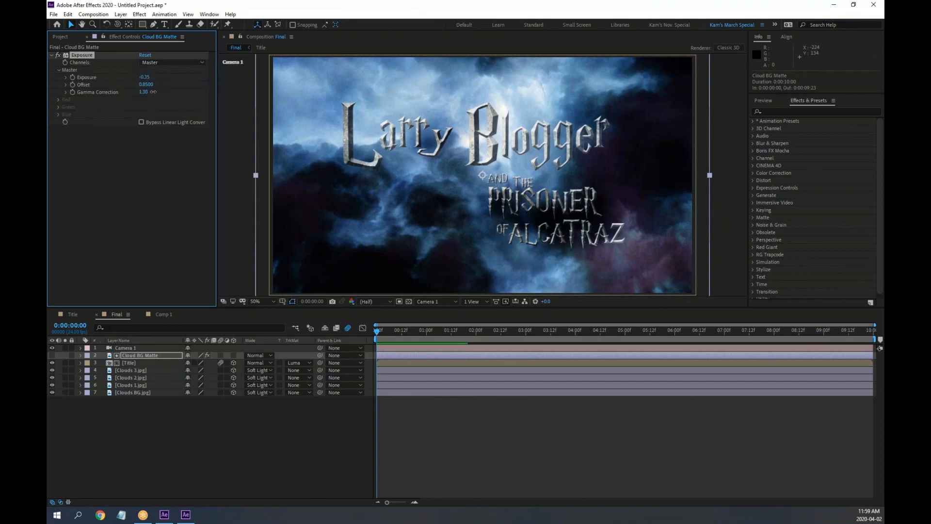
pyautogui.moveTo(150, 86); pyautogui.dragTo(68, 86)
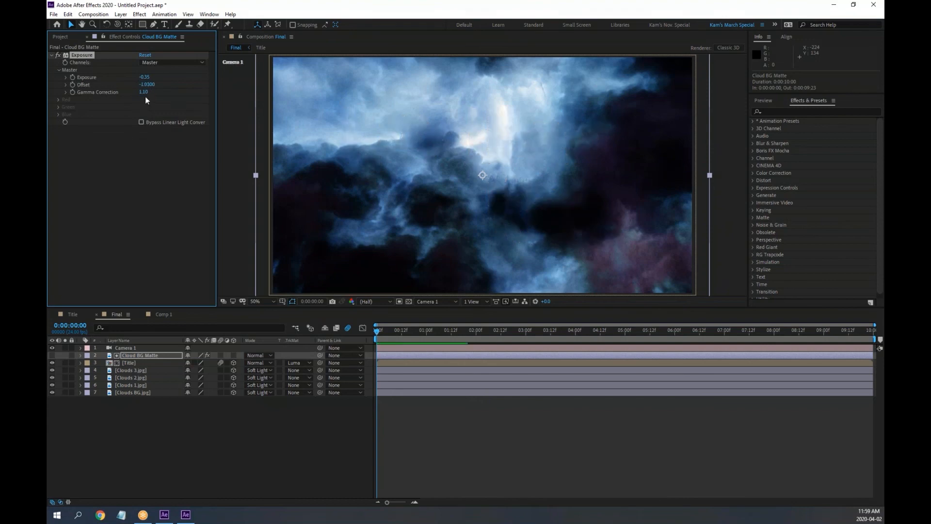
# Step: Keyframe the matte's Exposure Offset from -1.28 at 0:00:00:00 to 1.27 at 0:00:02:00, and return to the start
pyautogui.moveTo(151, 88); pyautogui.dragTo(72, 86)
pyautogui.moveTo(382, 335); pyautogui.dragTo(476, 338)
pyautogui.moveTo(147, 86); pyautogui.dragTo(264, 89)
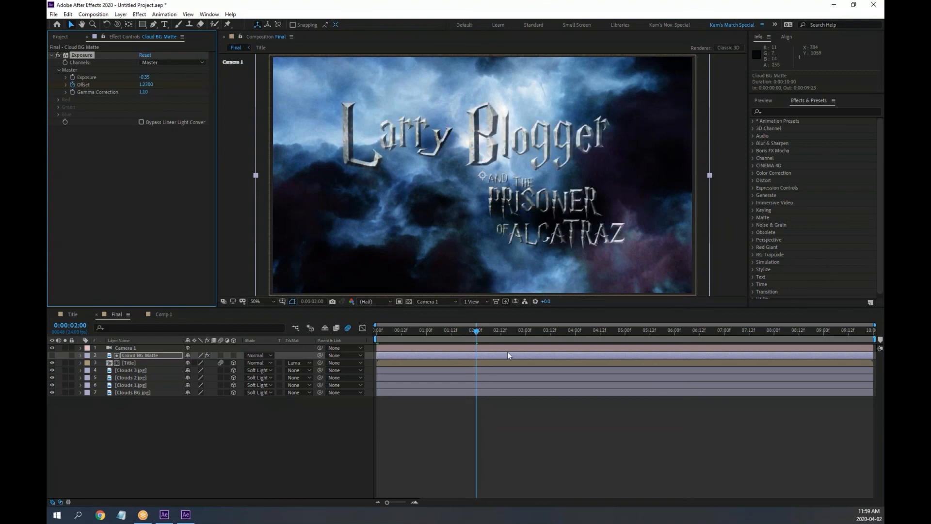
pyautogui.moveTo(403, 330); pyautogui.dragTo(377, 330)
pyautogui.hotkey('ctrl', 'z')
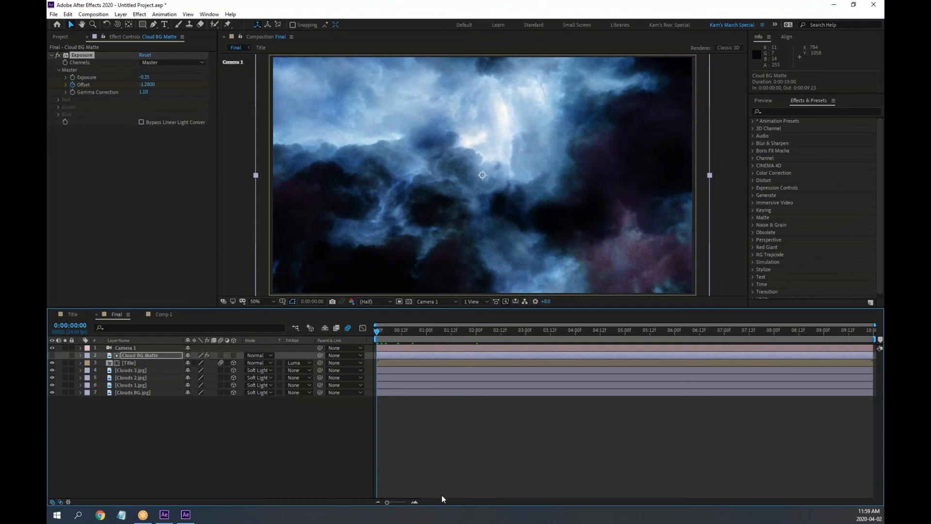
# Step: Preview the opening title reveal in Final and return to 0:00:00:00
pyautogui.press('space')
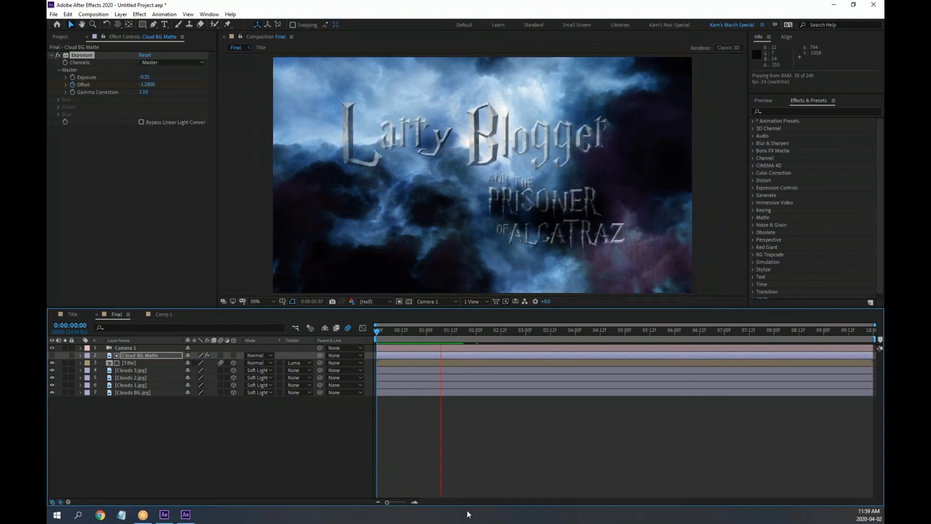
pyautogui.press('space')
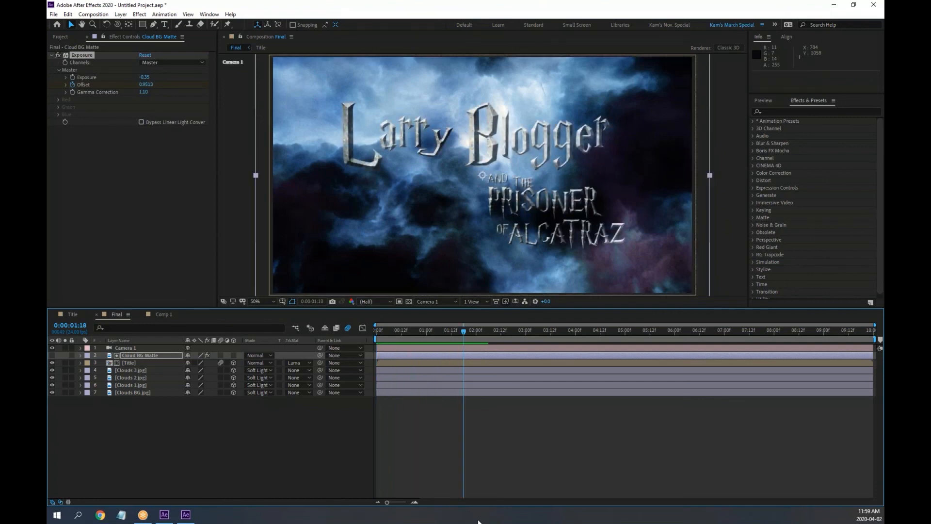
pyautogui.moveTo(462, 331); pyautogui.dragTo(316, 350)
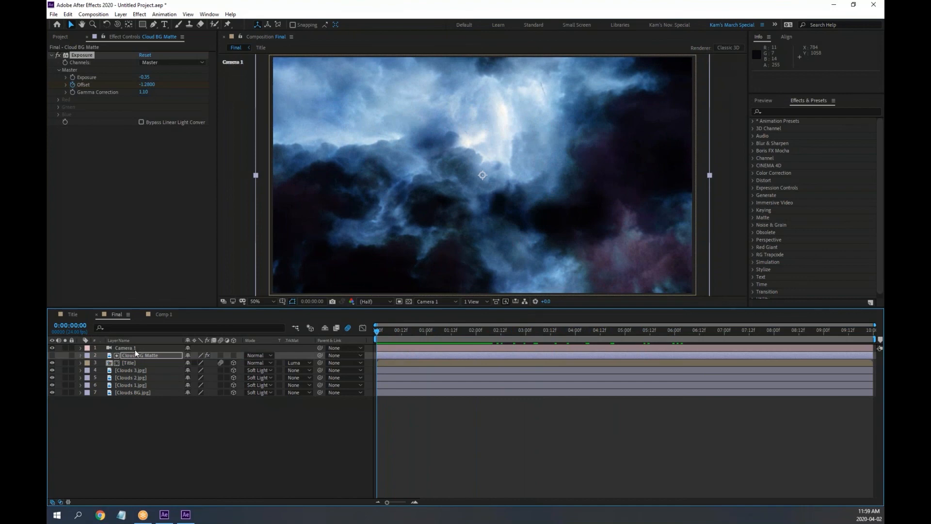
# Step: Show the keyframes of all layers, and shift the Title's first Position keyframe and the matte's Offset keyframe pair to start at 0:00:00:18
pyautogui.click(161, 442)
pyautogui.press('u')
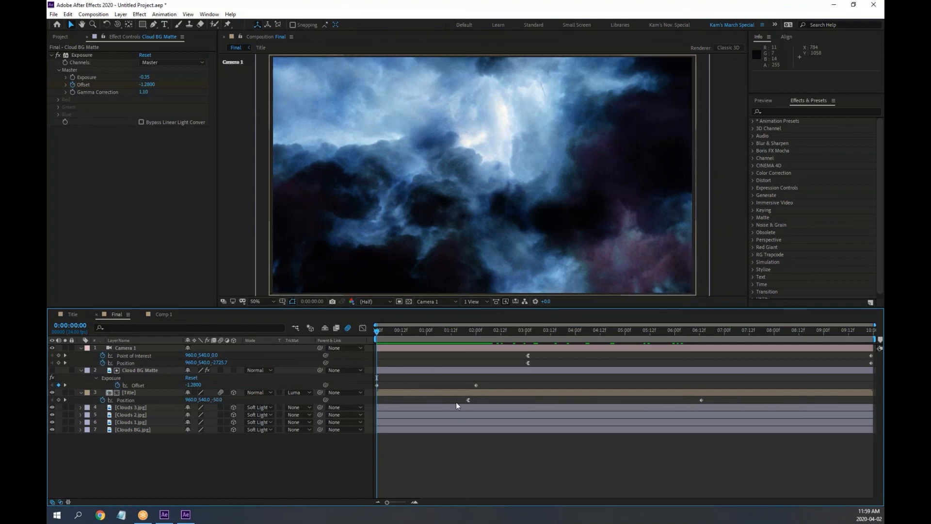
pyautogui.moveTo(468, 400); pyautogui.dragTo(415, 400)
pyautogui.moveTo(494, 377); pyautogui.dragTo(414, 386)
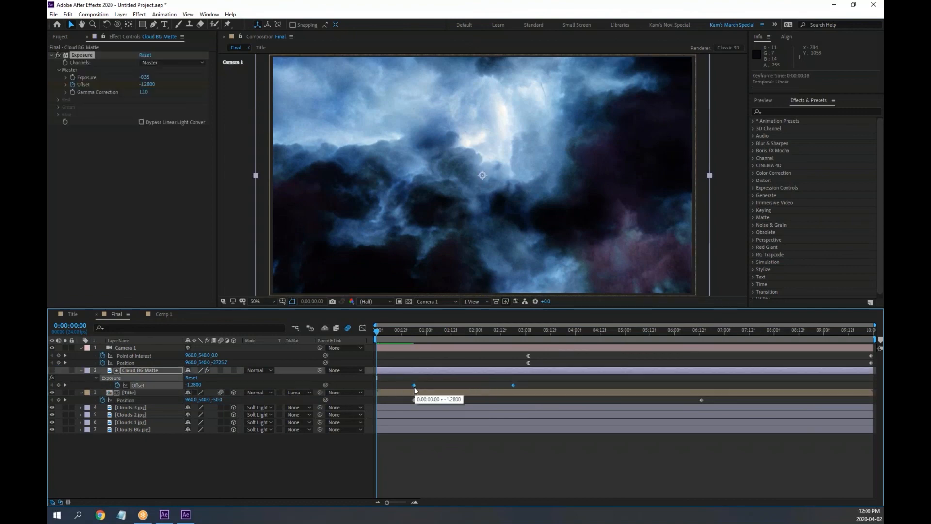
pyautogui.moveTo(386, 333); pyautogui.dragTo(408, 342)
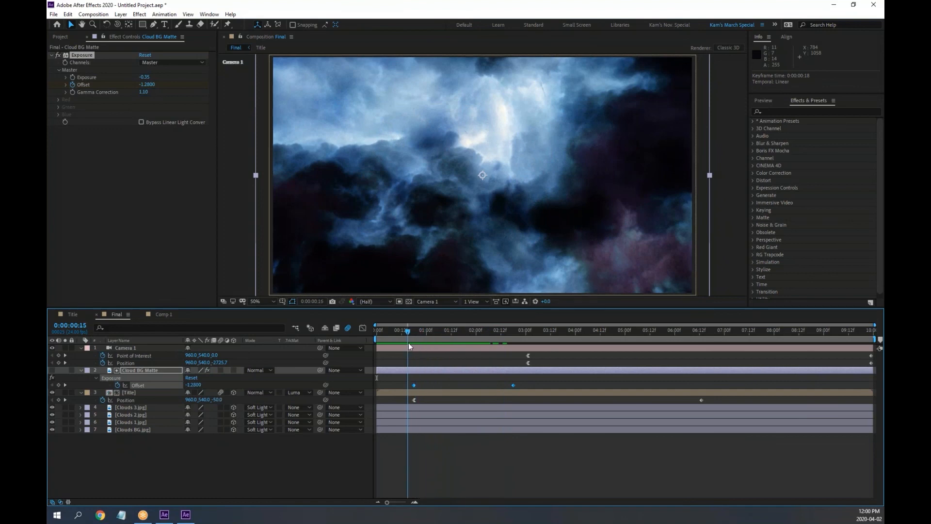
# Step: Shift both matte Offset keyframes to about 0:00:02:07 and 0:00:04:07, and check the frames around the reveal's start
pyautogui.moveTo(413, 385); pyautogui.dragTo(491, 386)
pyautogui.press('pagedown')
pyautogui.press('pagedown')
pyautogui.moveTo(425, 333); pyautogui.dragTo(523, 351)
# Step: Move Camera 1's starting Point of Interest and Position keyframes to 0:00:00:02, and preview the retimed title animation
pyautogui.click(528, 363)
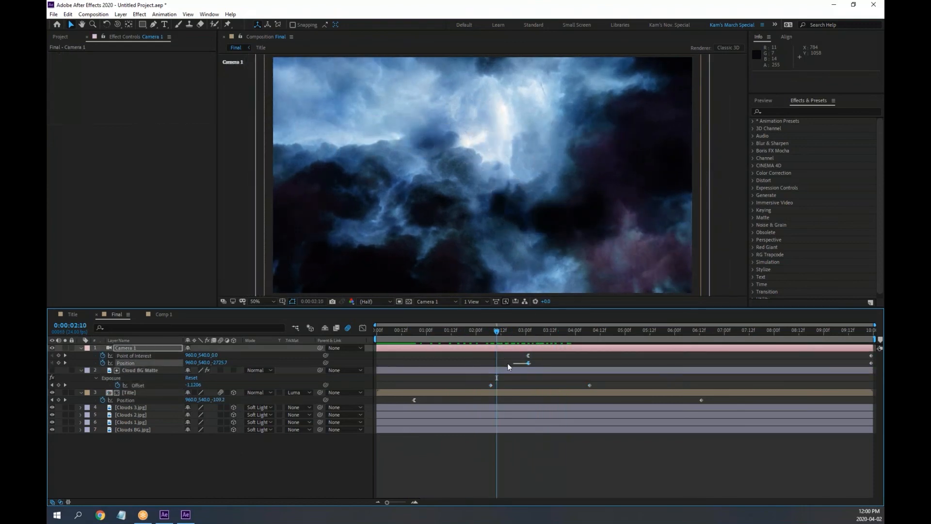
pyautogui.moveTo(519, 354); pyautogui.dragTo(456, 365)
pyautogui.click(394, 331)
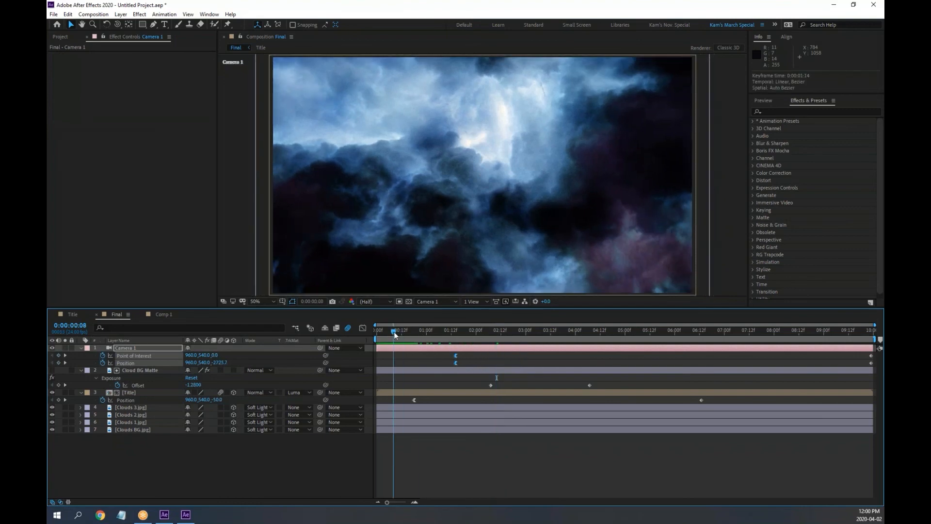
pyautogui.moveTo(393, 331); pyautogui.dragTo(368, 330)
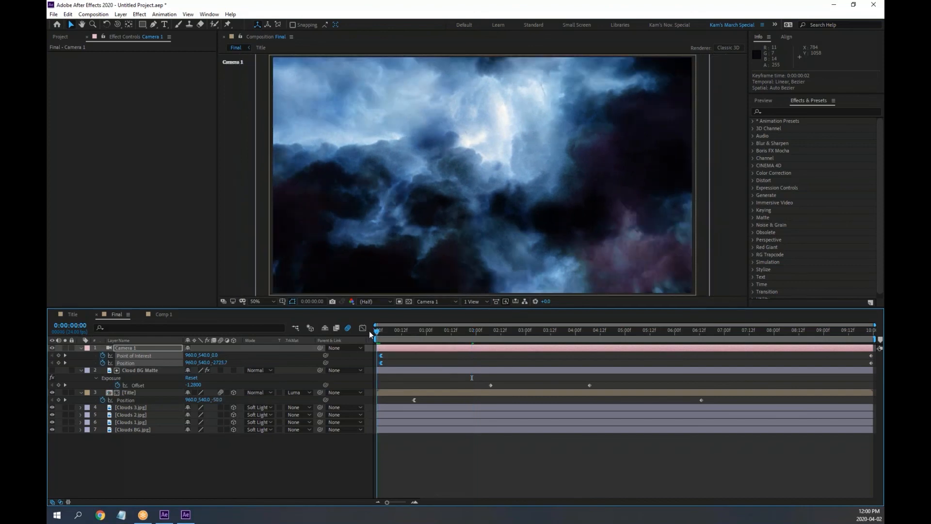
pyautogui.press('space')
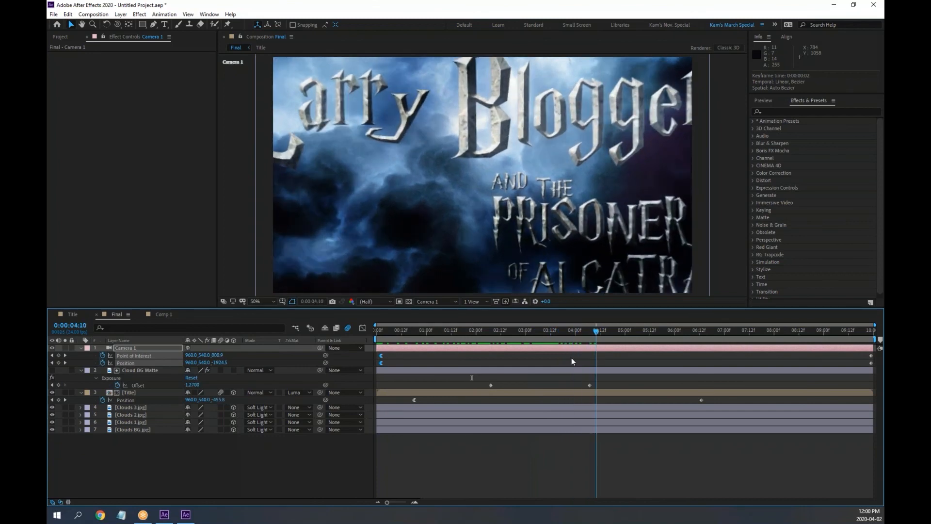
pyautogui.moveTo(571, 358); pyautogui.dragTo(534, 359)
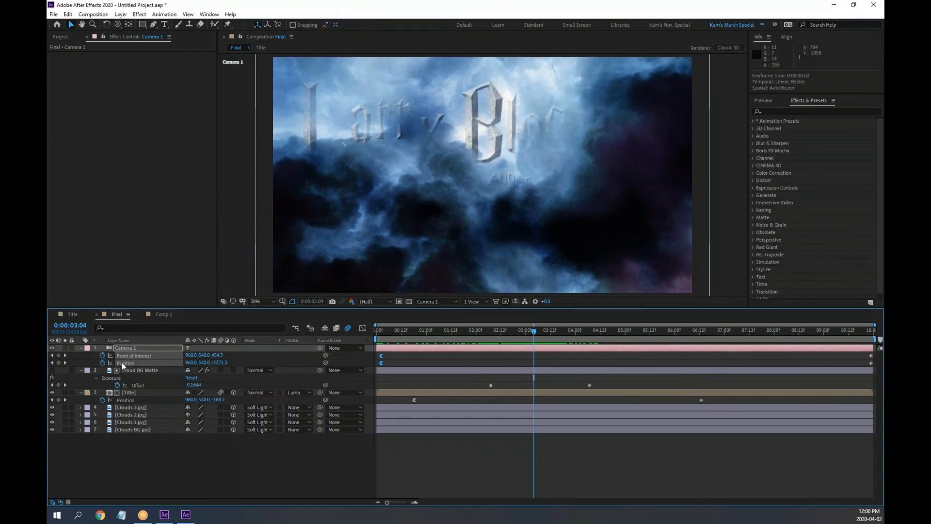
# Step: Examine the Cloud BG Matte layer on its own, comparing it with and without Exposure and scrubbing through its black-to-white transition
pyautogui.doubleClick(147, 370)
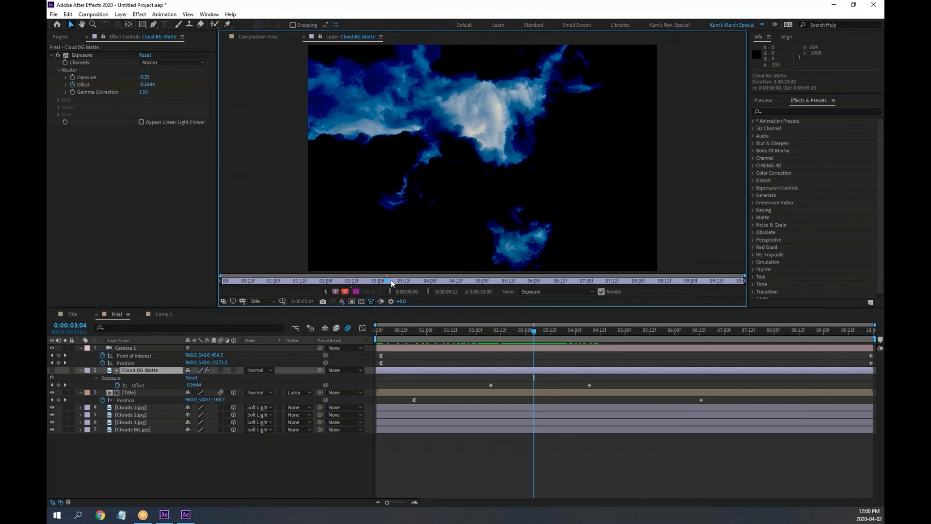
pyautogui.moveTo(391, 280)
pyautogui.mouseDown()
pyautogui.moveTo(224, 281)
pyautogui.moveTo(344, 281)
pyautogui.moveTo(487, 300)
pyautogui.moveTo(235, 289)
pyautogui.mouseUp()
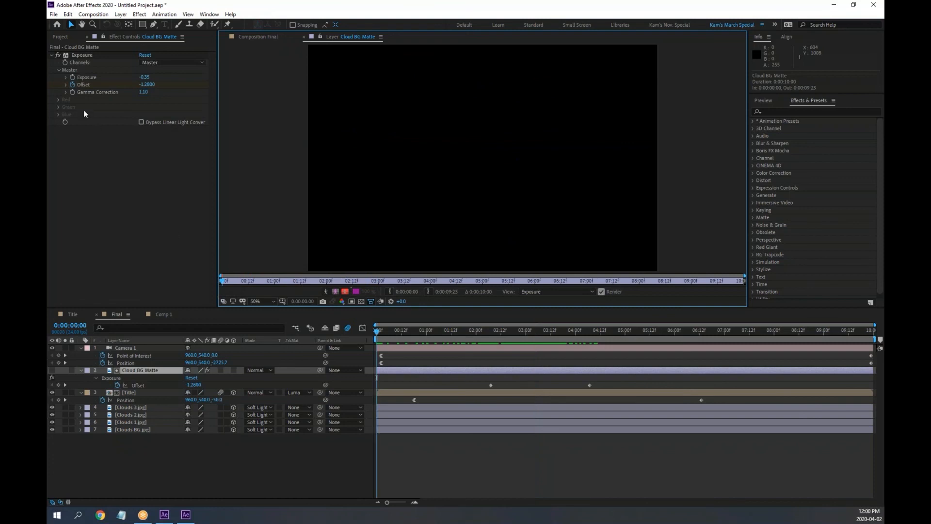
pyautogui.click(58, 54)
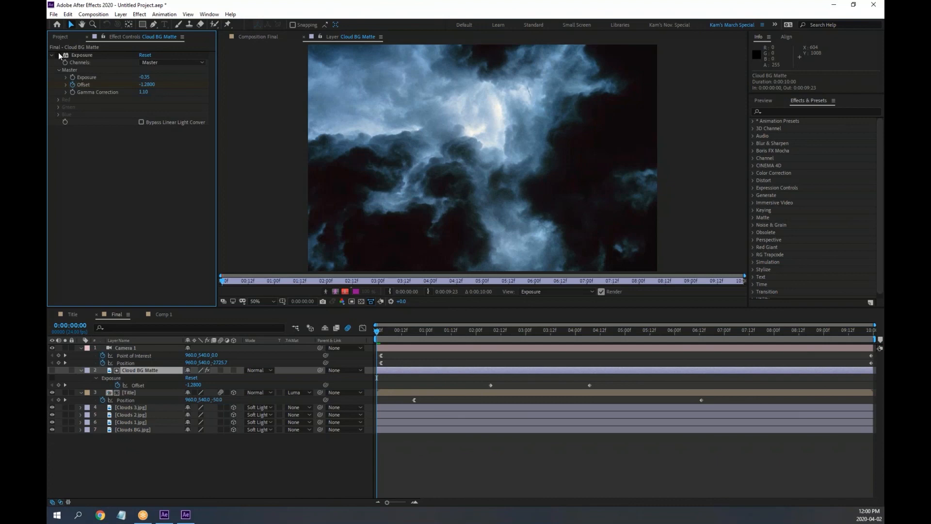
pyautogui.click(58, 54)
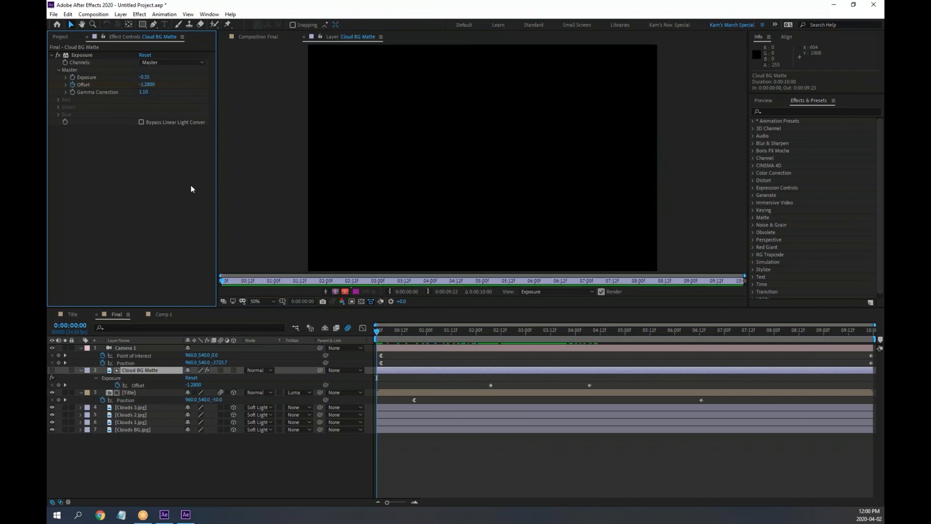
pyautogui.click(231, 281)
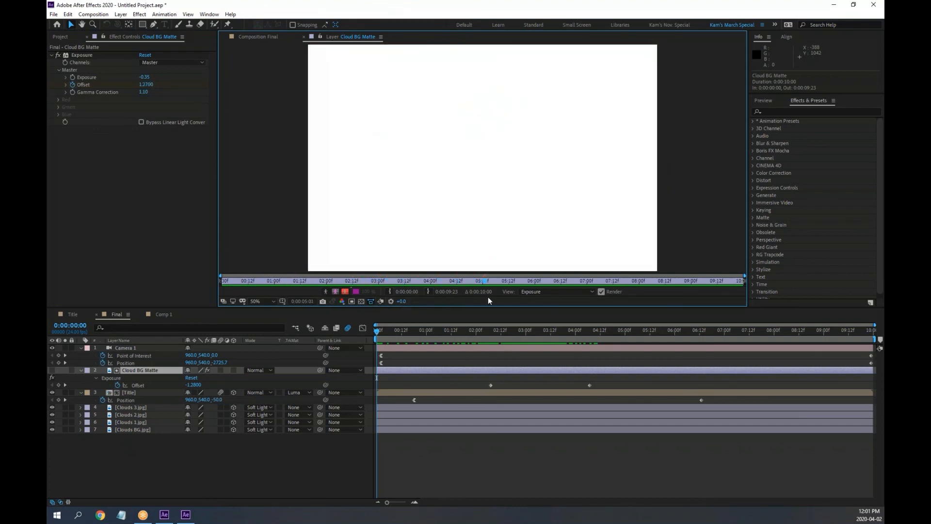
pyautogui.press('space')
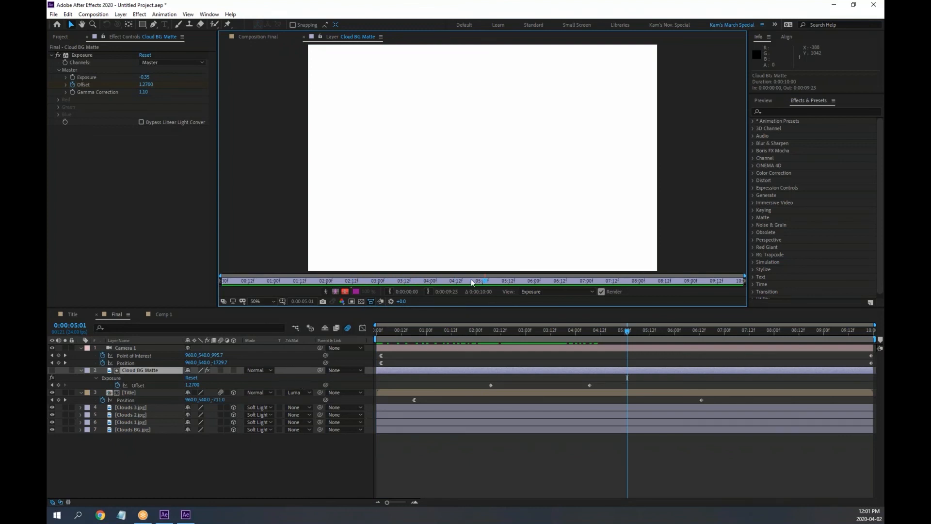
pyautogui.moveTo(471, 278); pyautogui.dragTo(217, 274)
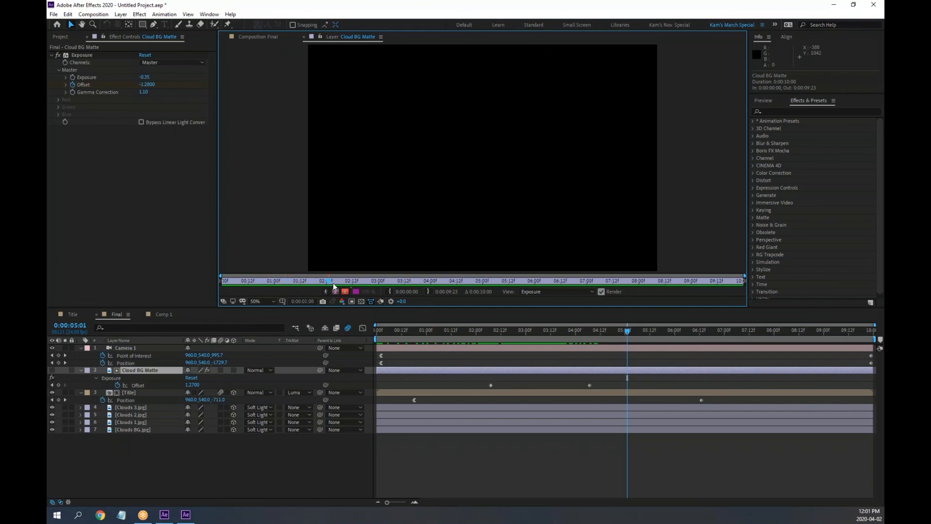
pyautogui.moveTo(332, 283); pyautogui.dragTo(433, 304)
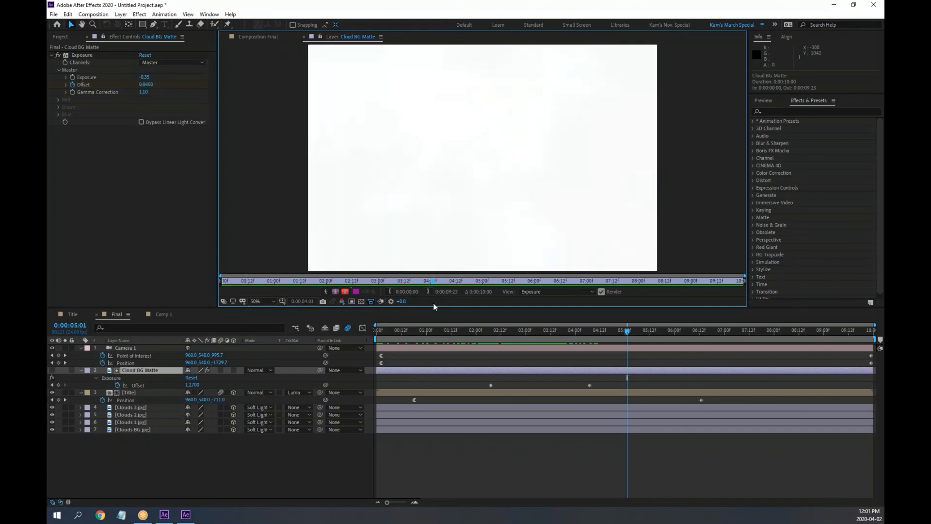
# Step: Return to the Final composition at about 0:00:03:01 and apply Fast Box Blur to the Cloud BG Matte layer
pyautogui.click(259, 37)
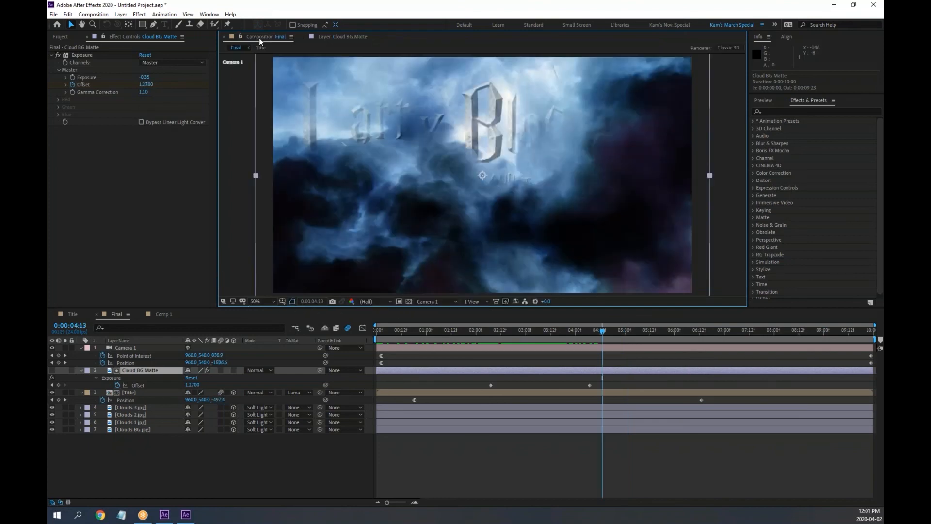
pyautogui.moveTo(569, 331); pyautogui.dragTo(527, 377)
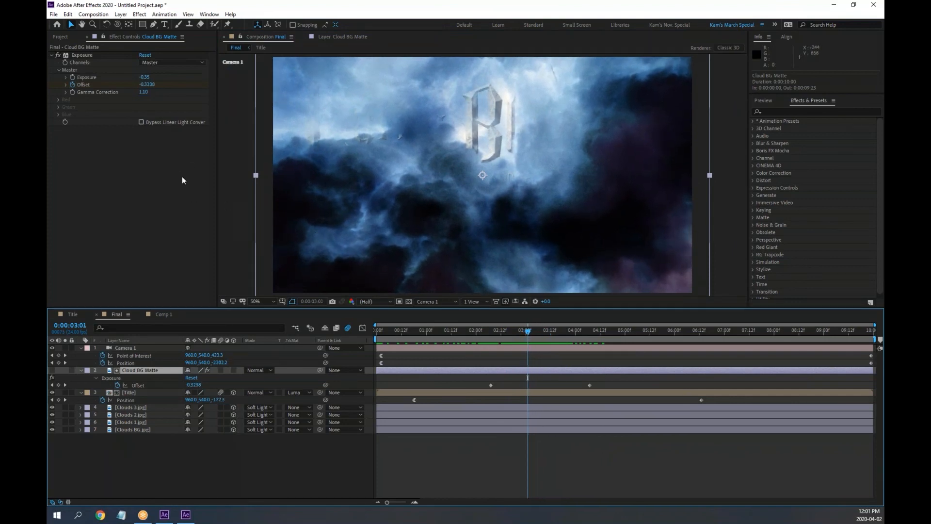
pyautogui.click(81, 54)
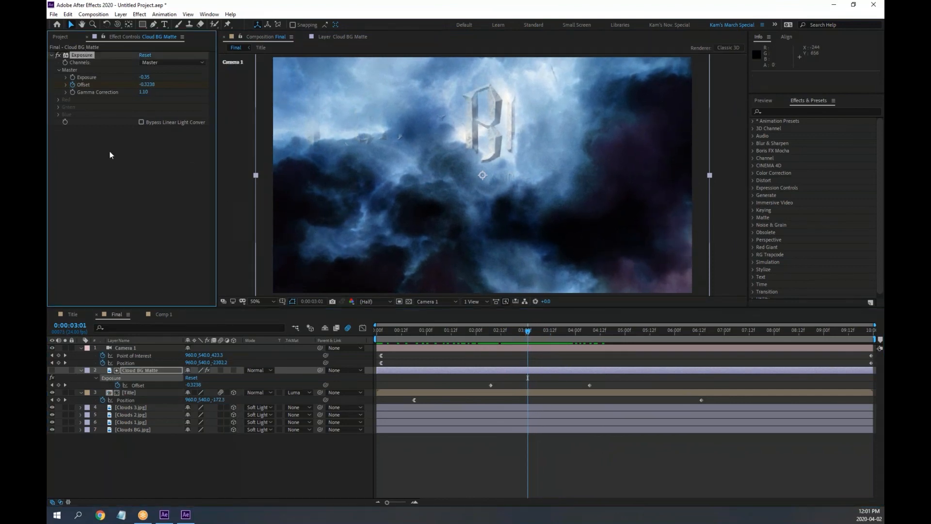
pyautogui.click(141, 371)
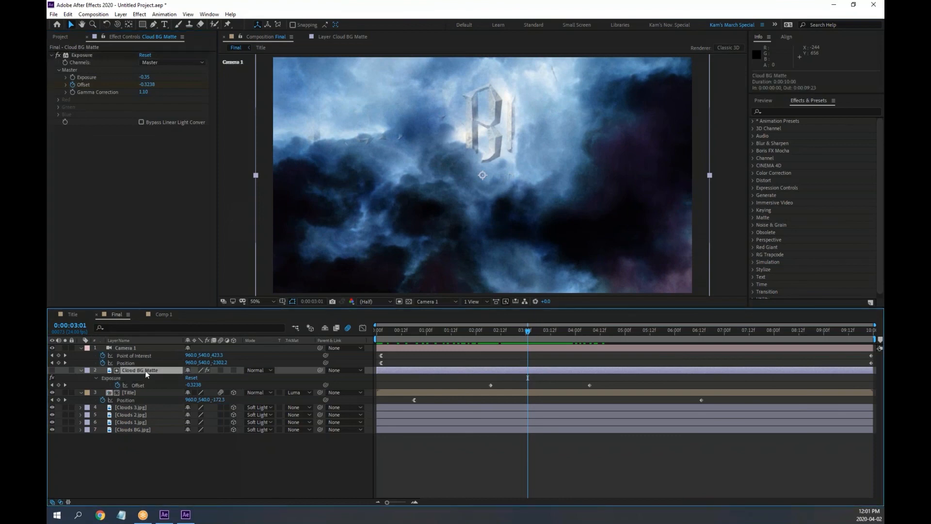
pyautogui.click(140, 14)
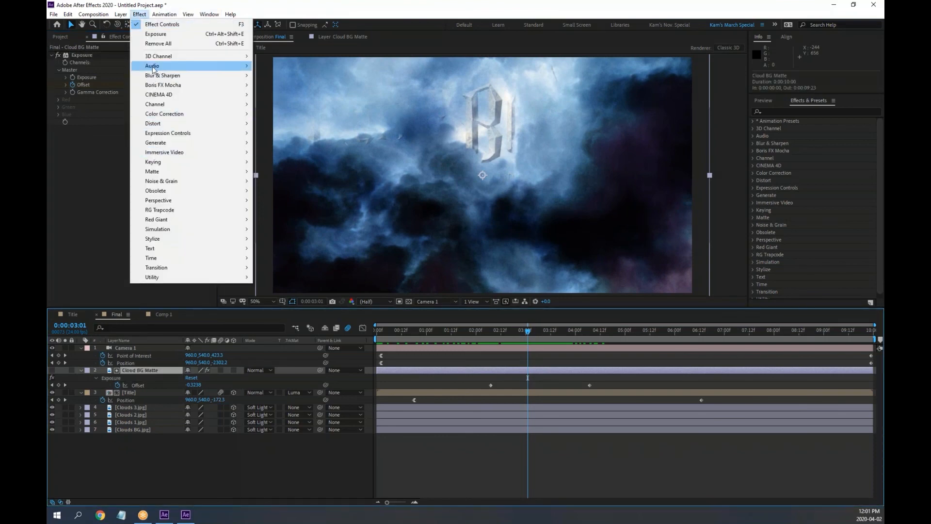
pyautogui.moveTo(163, 77)
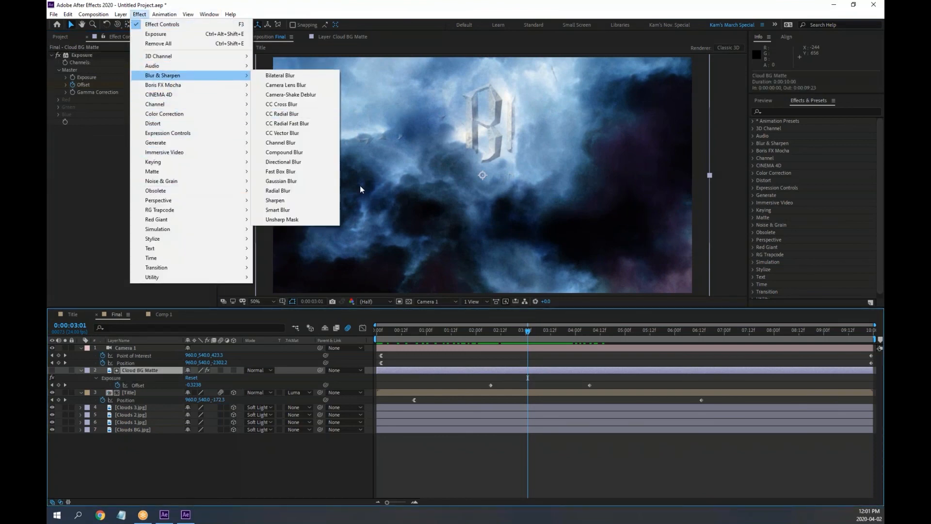
pyautogui.click(281, 171)
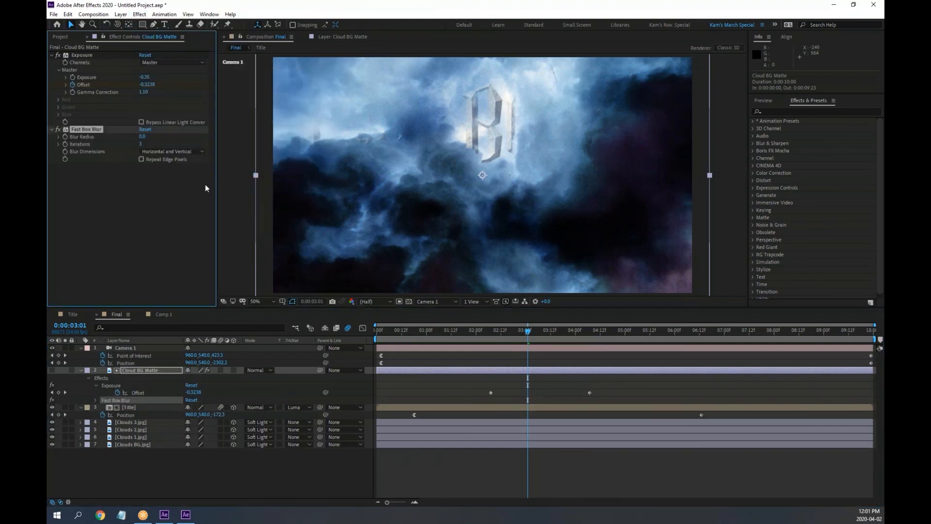
# Step: Set the matte's Fast Box Blur radius to 9.0, checking the softened edges in the layer view and in the Final composition
pyautogui.moveTo(142, 136); pyautogui.dragTo(170, 141)
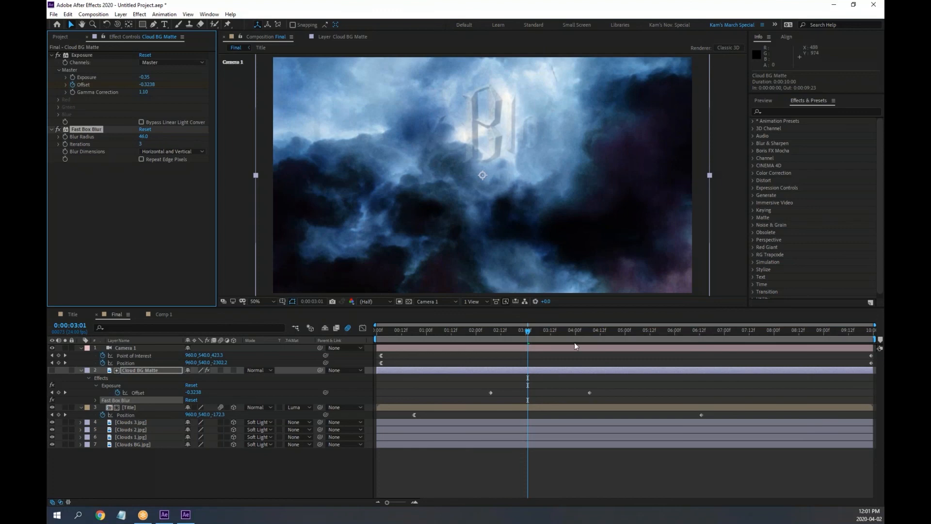
pyautogui.moveTo(529, 332)
pyautogui.mouseDown()
pyautogui.moveTo(548, 332)
pyautogui.moveTo(537, 333)
pyautogui.mouseUp()
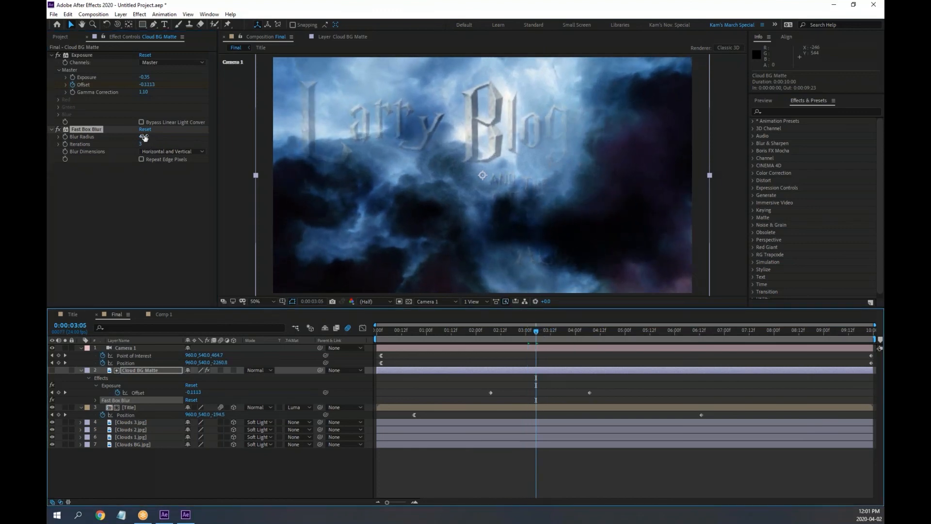
pyautogui.moveTo(144, 136); pyautogui.dragTo(125, 138)
pyautogui.click(339, 37)
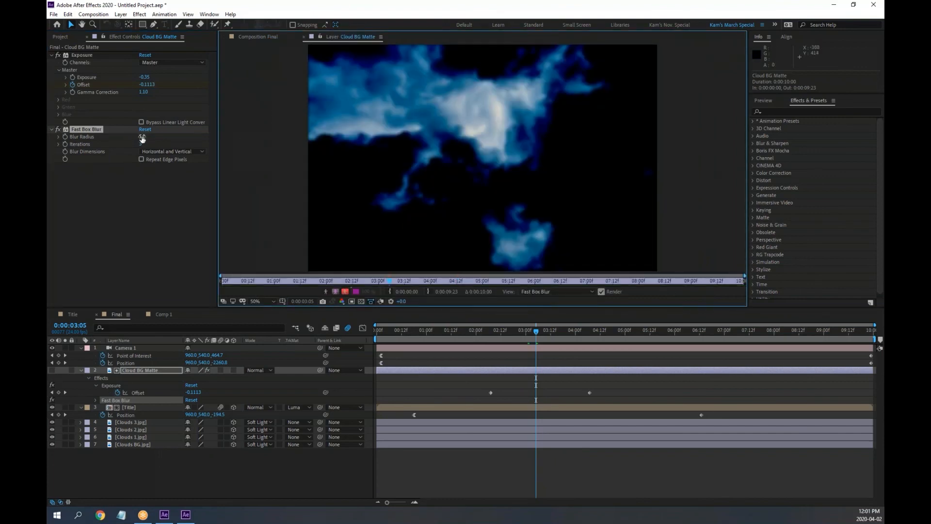
pyautogui.moveTo(142, 136); pyautogui.dragTo(131, 136)
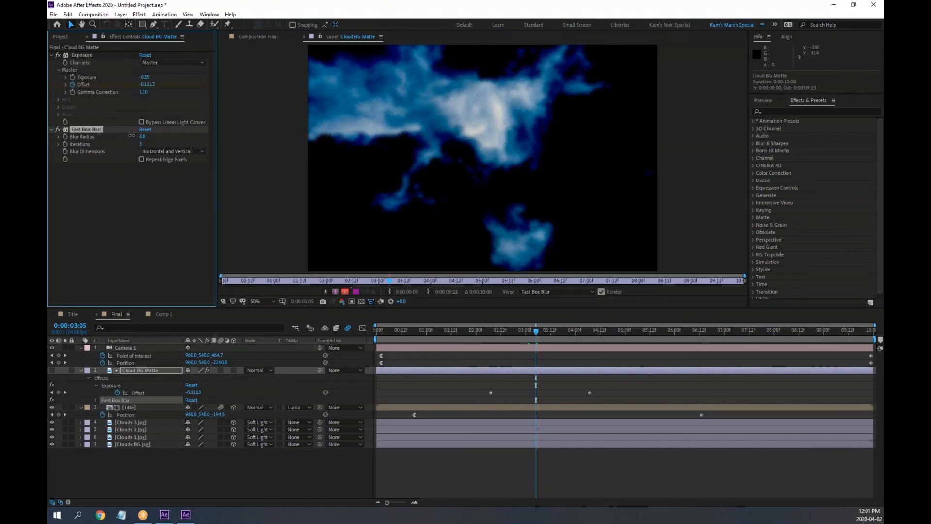
pyautogui.click(254, 37)
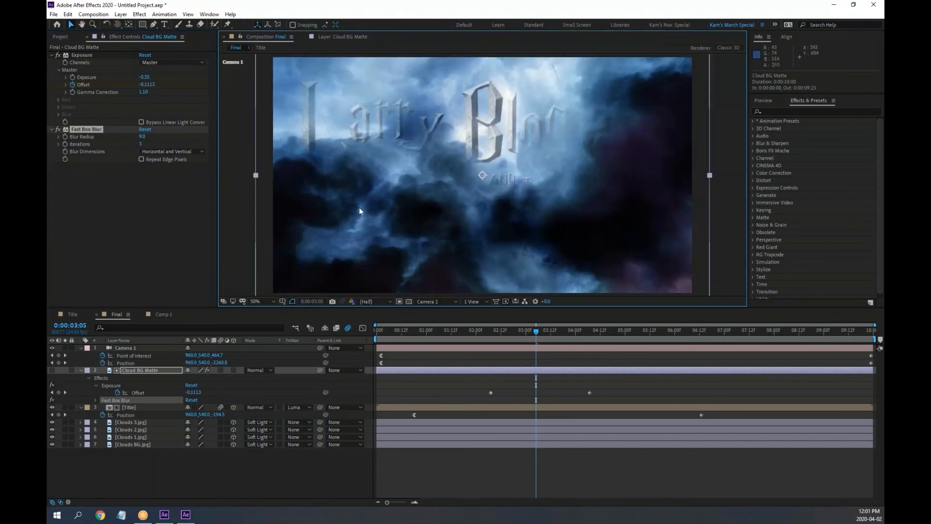
# Step: Compare the title's revealed edges with Fast Box Blur on and off, examining the letters at 200% magnification
pyautogui.click(56, 129)
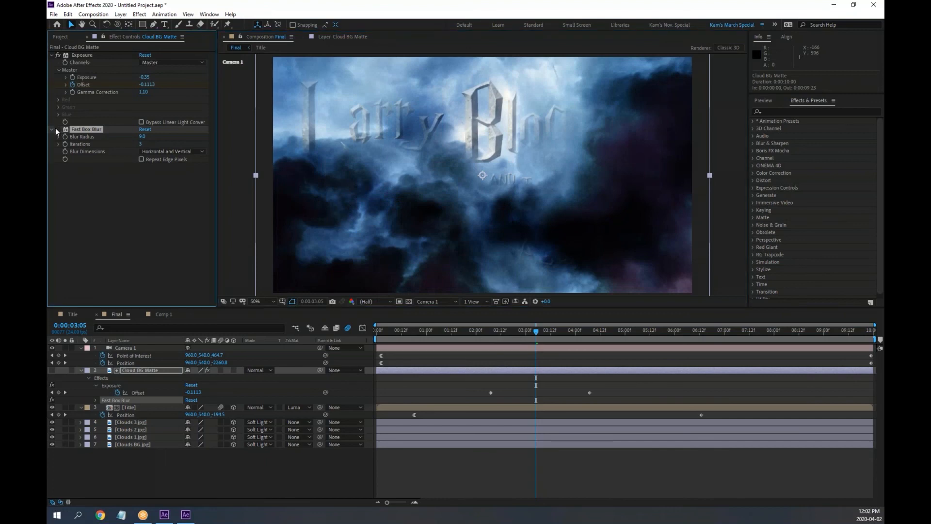
pyautogui.click(56, 129)
pyautogui.scroll(4, 471, 157)
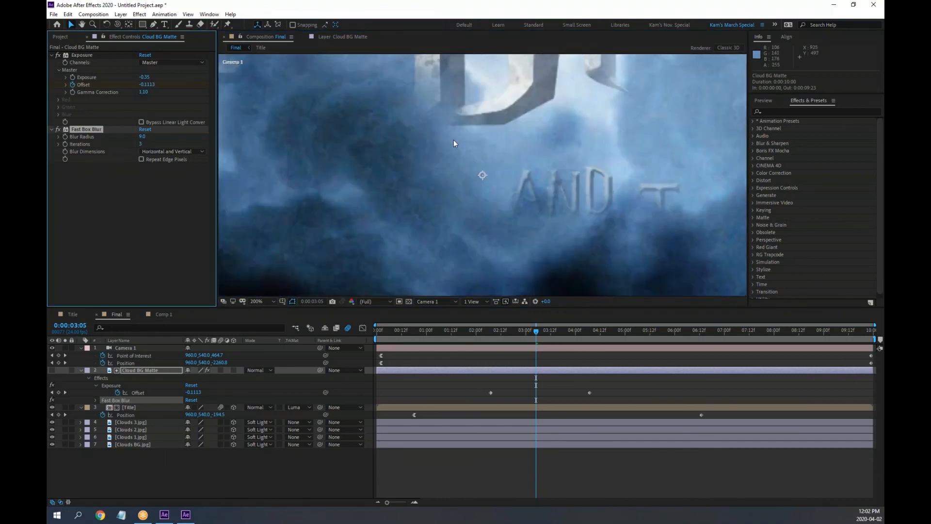
pyautogui.moveTo(460, 140); pyautogui.dragTo(580, 279)
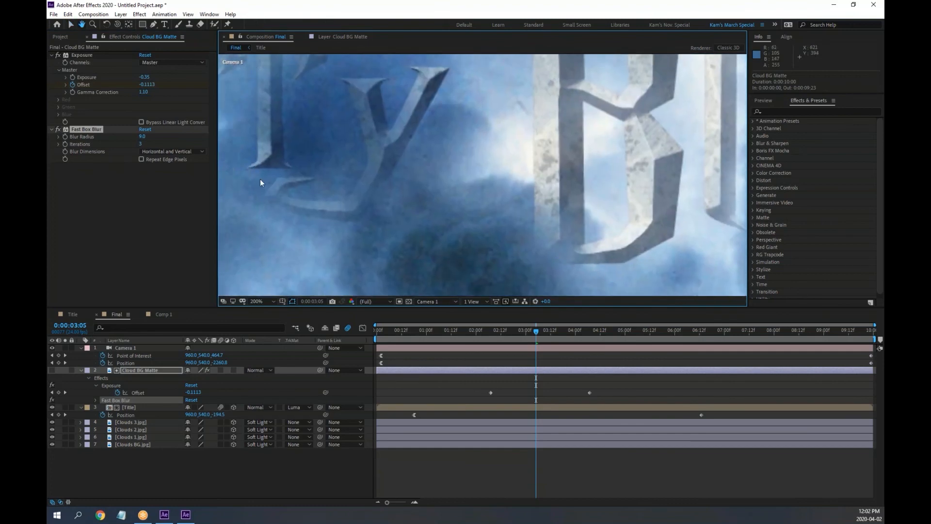
pyautogui.click(57, 129)
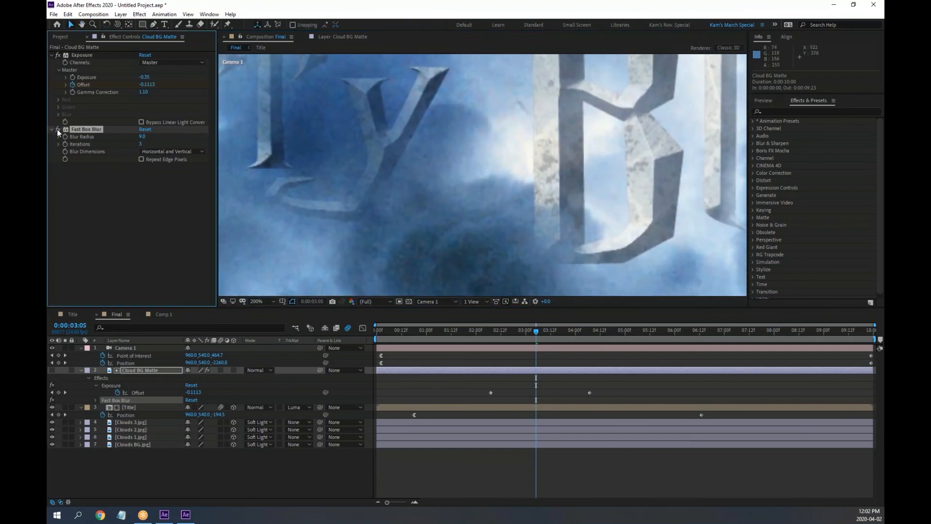
# Step: Turn the Cloud BG Matte's Fast Box Blur back on and preview the Final composition from the start
pyautogui.click(57, 129)
pyautogui.scroll(-2, 443, 159)
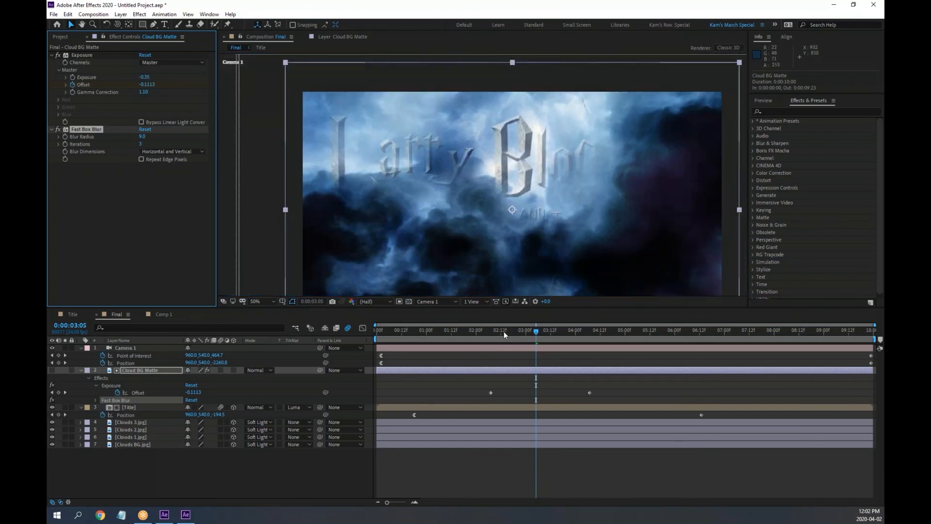
pyautogui.moveTo(503, 330); pyautogui.dragTo(354, 340)
pyautogui.press('space')
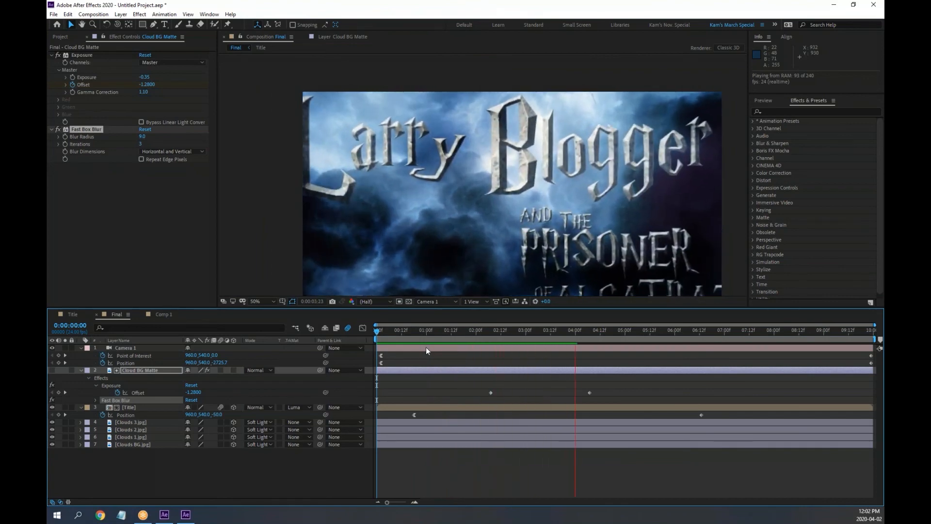
pyautogui.press('space')
pyautogui.scroll(-2, 525, 155)
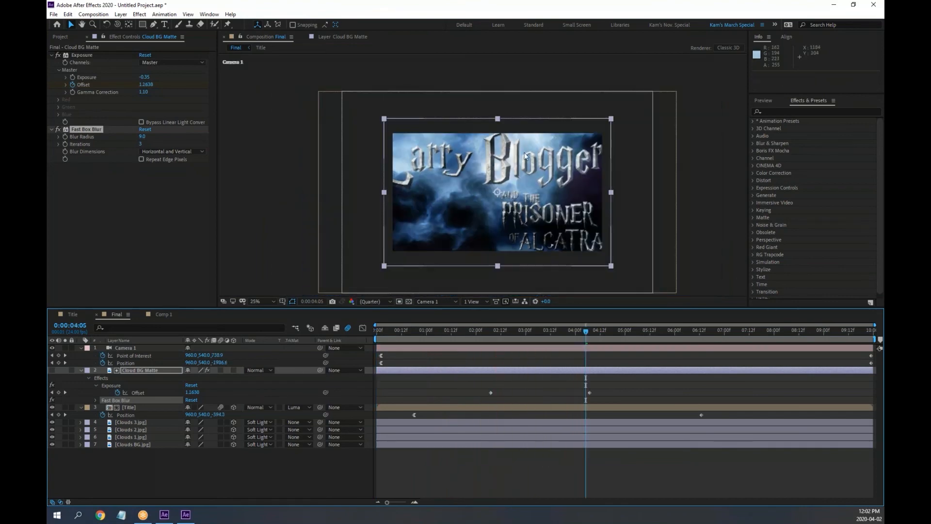
# Step: Examine Camera 1's travel past the cloud layers around 0:00:05:11 in the Top view, comparing it with the Active Camera view
pyautogui.scroll(-2, 514, 194)
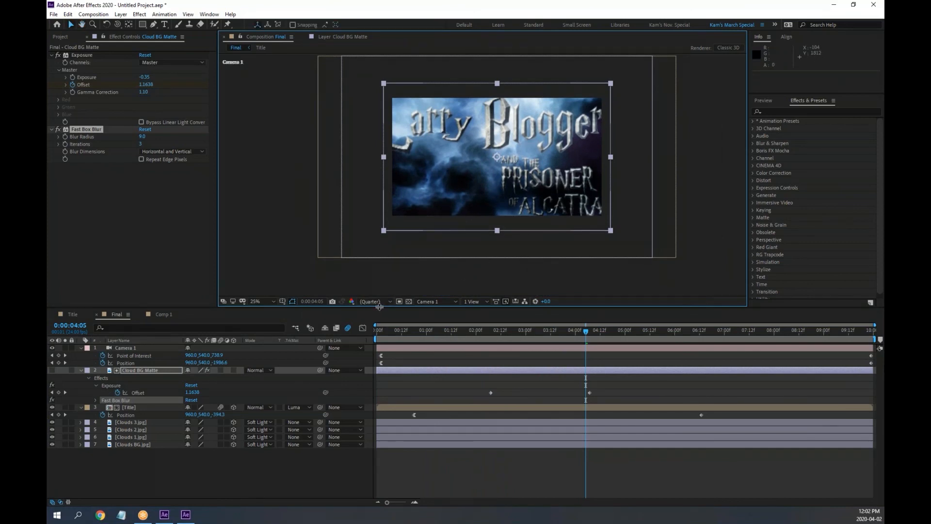
pyautogui.click(455, 304)
pyautogui.click(444, 353)
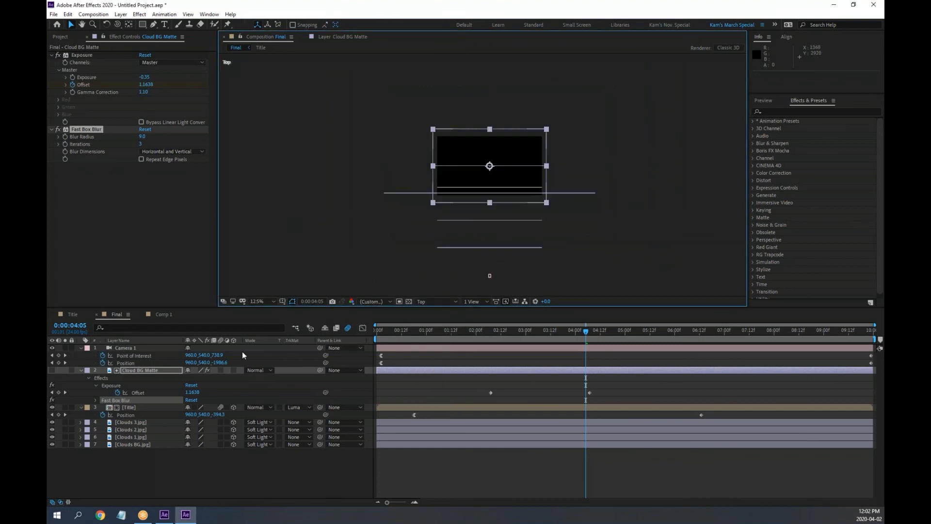
pyautogui.click(135, 348)
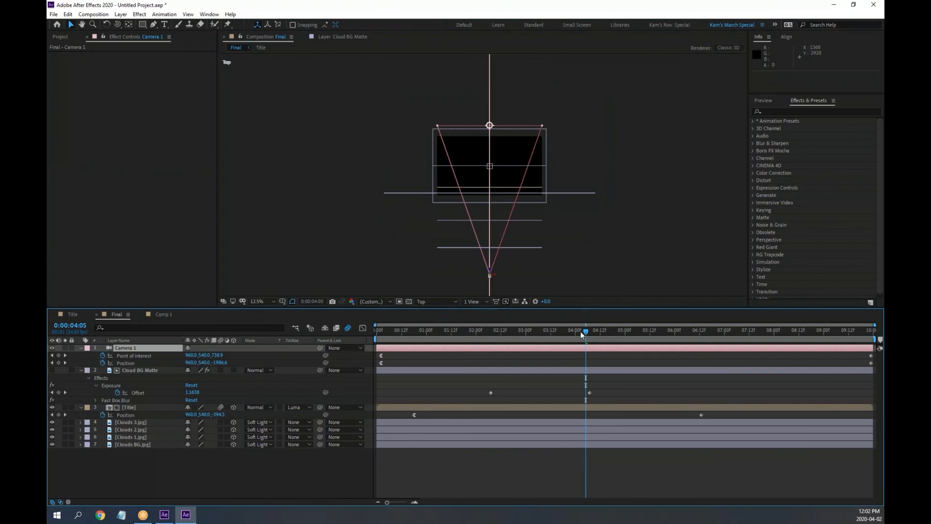
pyautogui.moveTo(582, 335); pyautogui.dragTo(648, 358)
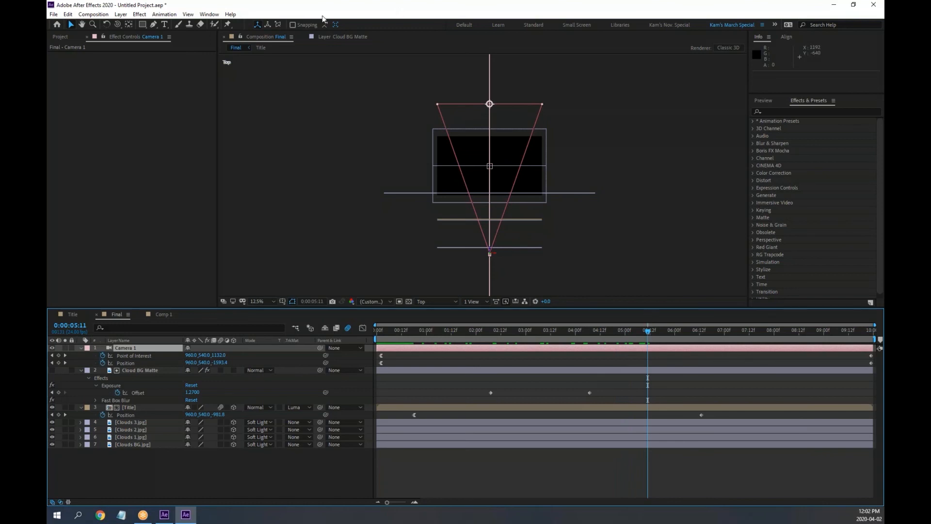
pyautogui.click(450, 299)
pyautogui.click(426, 332)
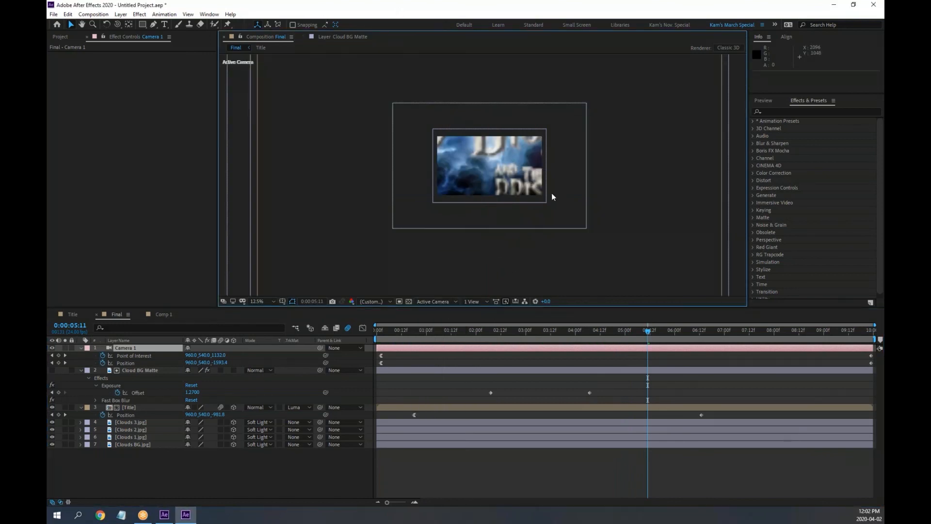
pyautogui.scroll(2, 551, 193)
pyautogui.moveTo(641, 330)
pyautogui.mouseDown()
pyautogui.moveTo(628, 330)
pyautogui.moveTo(674, 328)
pyautogui.moveTo(648, 328)
pyautogui.moveTo(657, 332)
pyautogui.mouseUp()
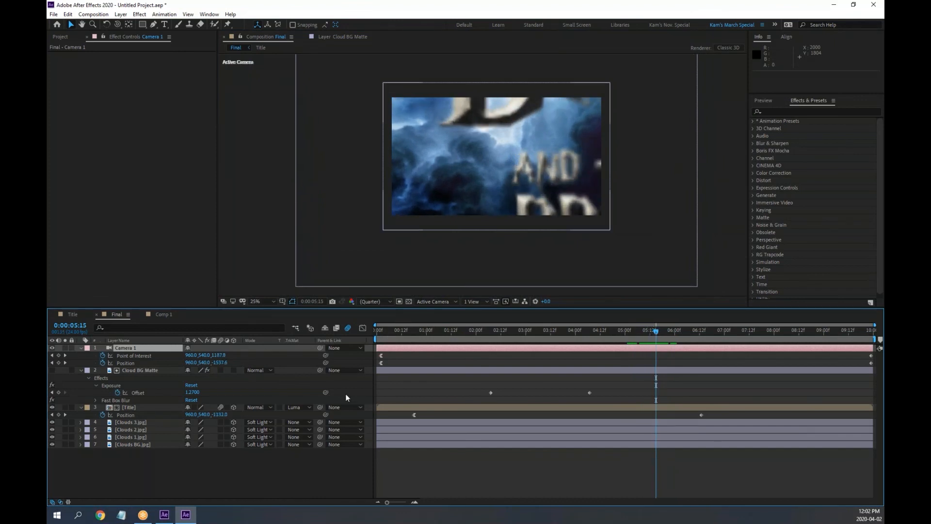
# Step: In the Top view, set the current time to 0:00:05:04, before Camera 1 passes the nearest cloud, and select the Clouds 3.jpg layer
pyautogui.click(455, 301)
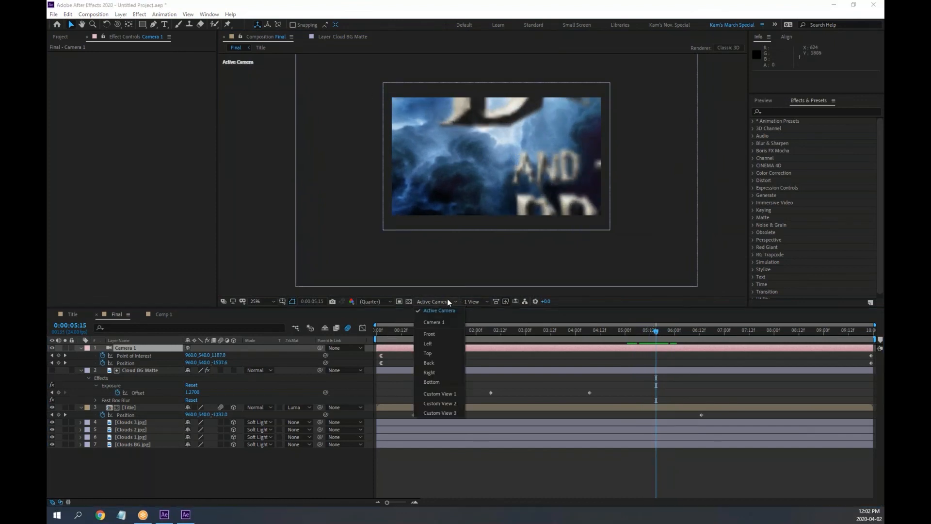
pyautogui.click(435, 353)
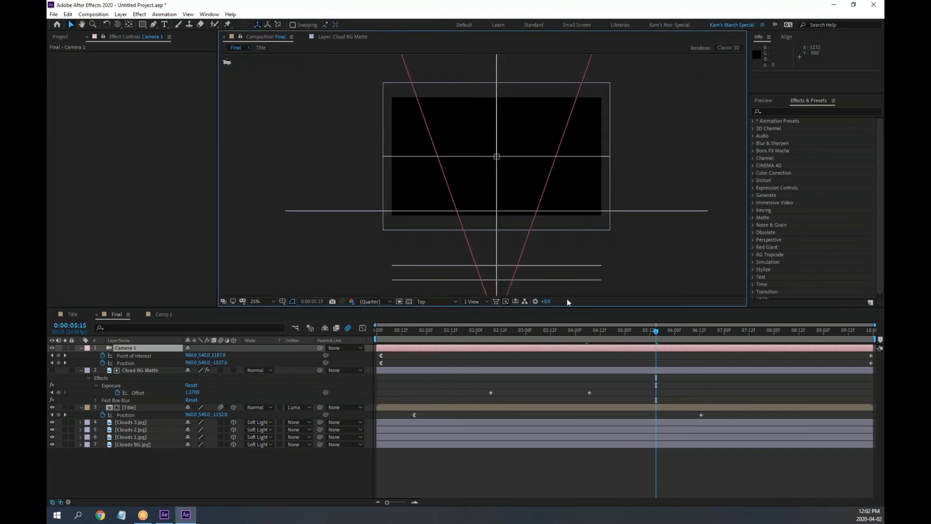
pyautogui.scroll(-5, 586, 265)
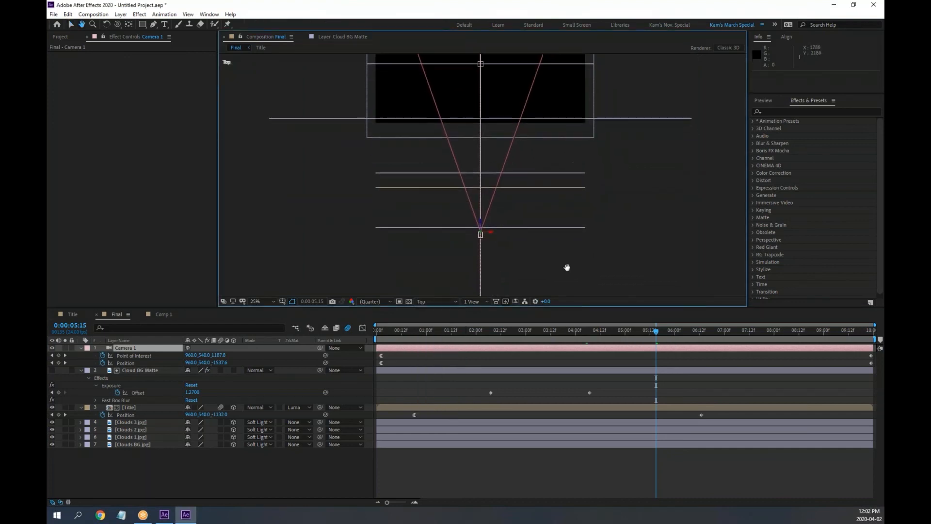
pyautogui.moveTo(654, 335); pyautogui.dragTo(633, 334)
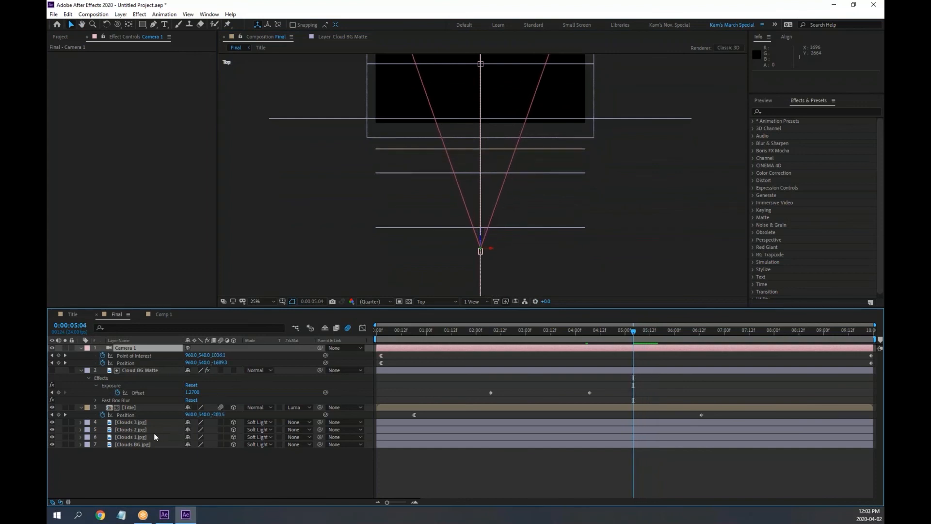
pyautogui.click(135, 436)
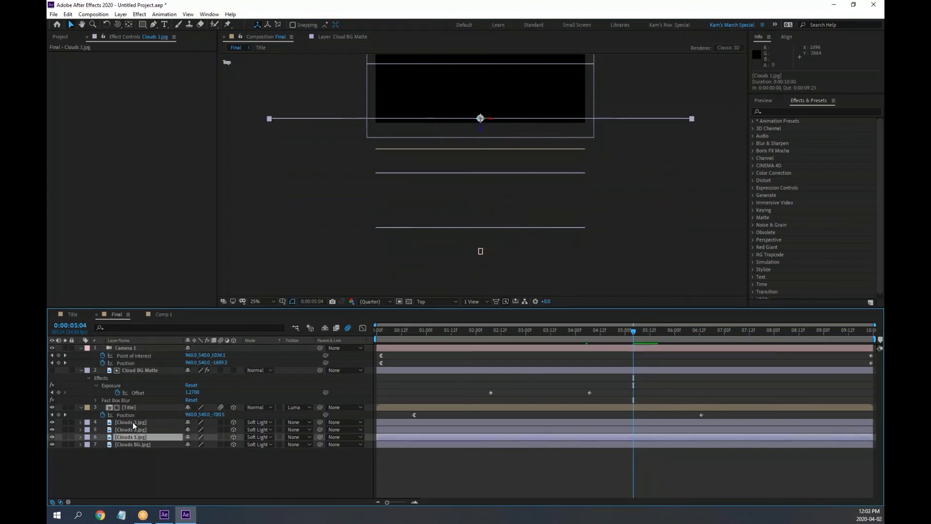
pyautogui.click(133, 422)
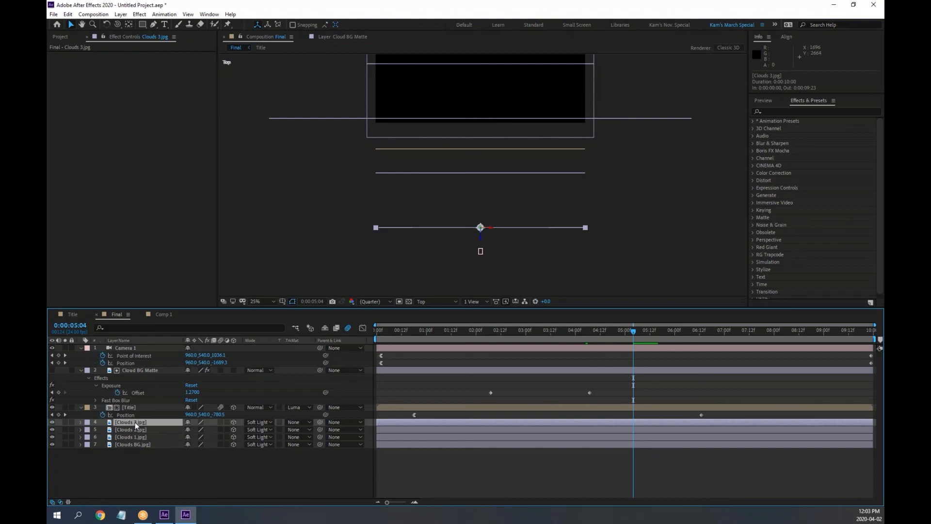
# Step: Keyframe the Clouds 3.jpg layer's Opacity from 100% at 0:00:05:04 to 0% at 0:00:05:15
pyautogui.press('t')
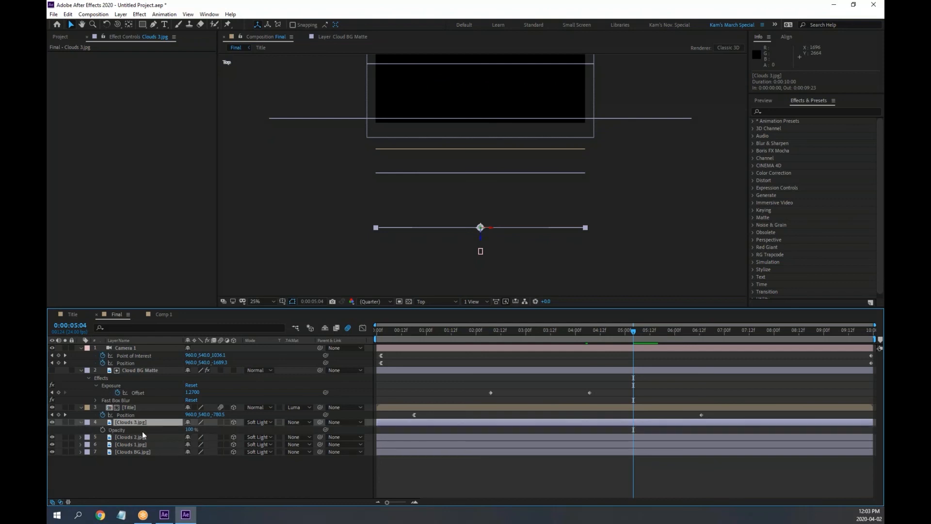
pyautogui.click(103, 429)
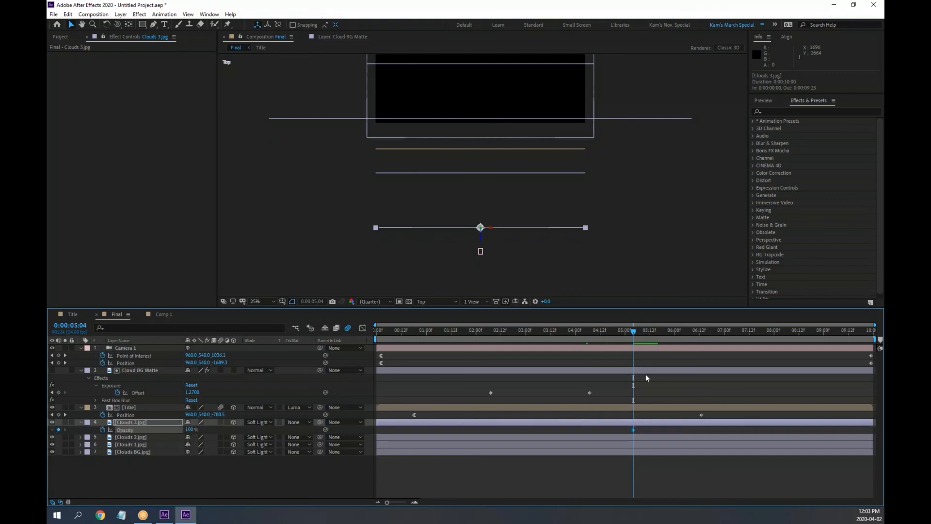
pyautogui.moveTo(636, 330); pyautogui.dragTo(657, 334)
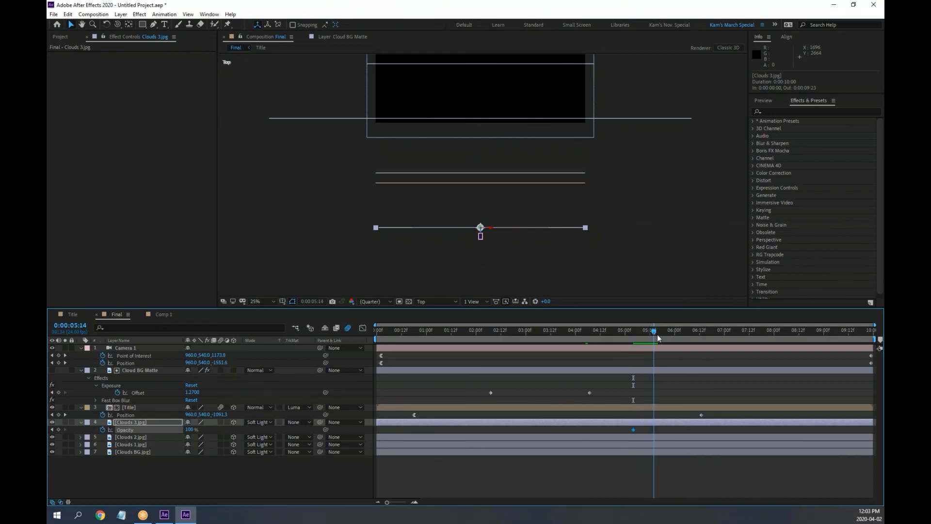
pyautogui.moveTo(189, 430); pyautogui.dragTo(140, 428)
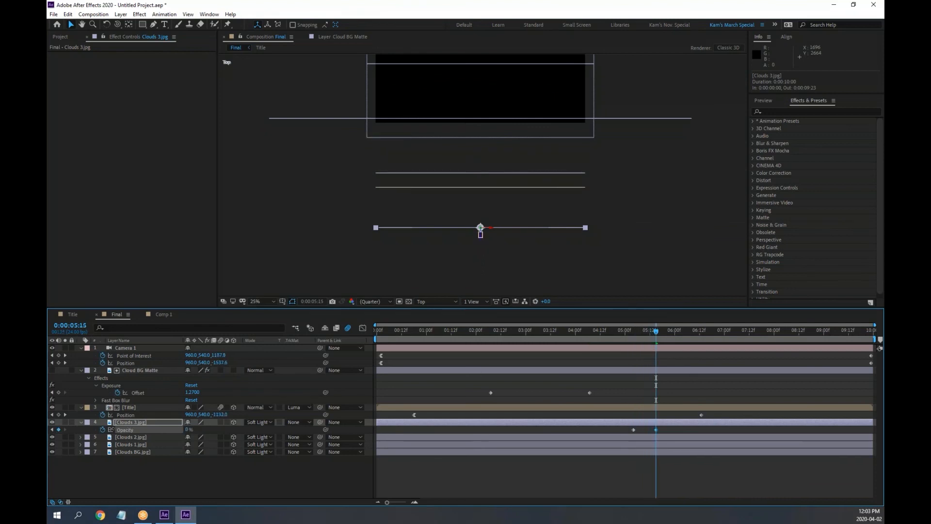
# Step: Check the Clouds 3.jpg fade-out through the Active Camera view, scrubbing between about 0:00:06:11 and 0:00:02:17
pyautogui.moveTo(656, 331); pyautogui.dragTo(691, 333)
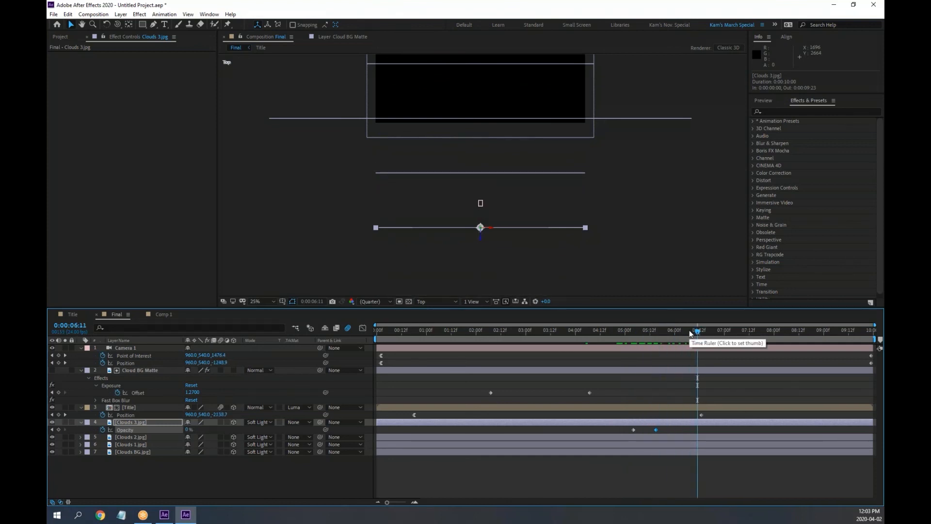
pyautogui.click(439, 302)
pyautogui.click(452, 311)
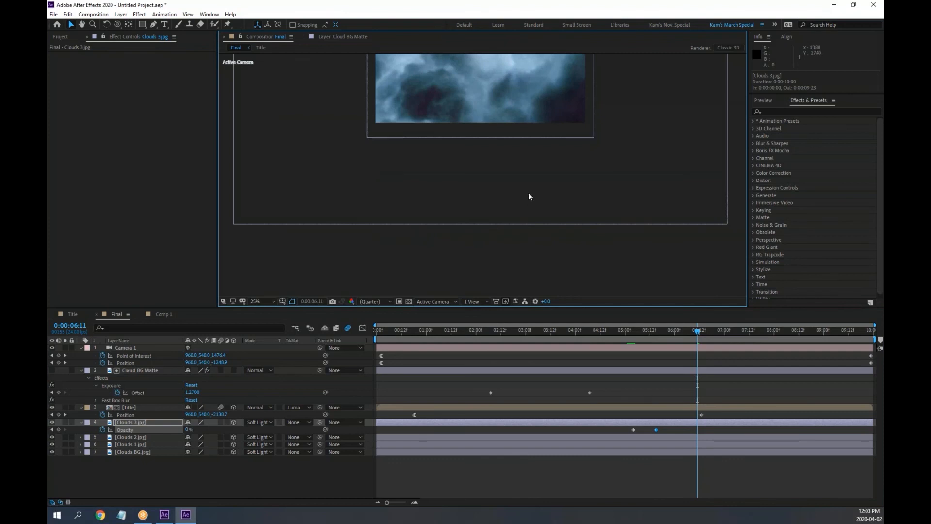
pyautogui.scroll(1, 577, 194)
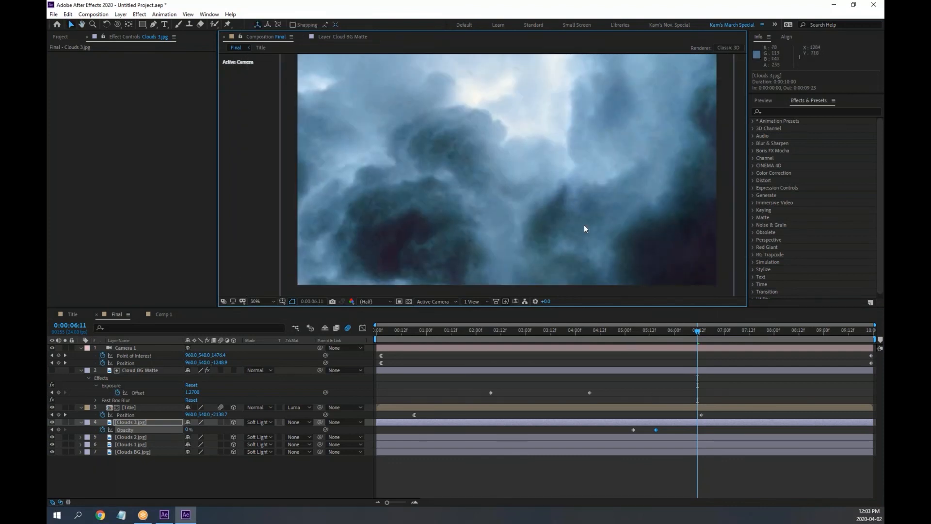
pyautogui.moveTo(692, 339); pyautogui.dragTo(511, 328)
pyautogui.scroll(-2, 584, 203)
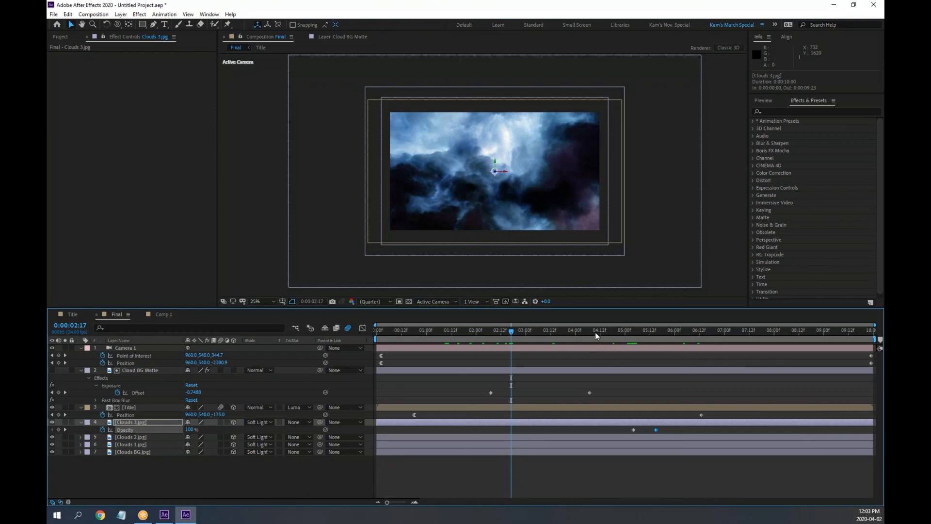
# Step: Collapse the properties of Camera 1, Cloud BG Matte, Title and Clouds 3.jpg in the timeline, and switch to the other After Effects window
pyautogui.click(80, 347)
pyautogui.click(80, 355)
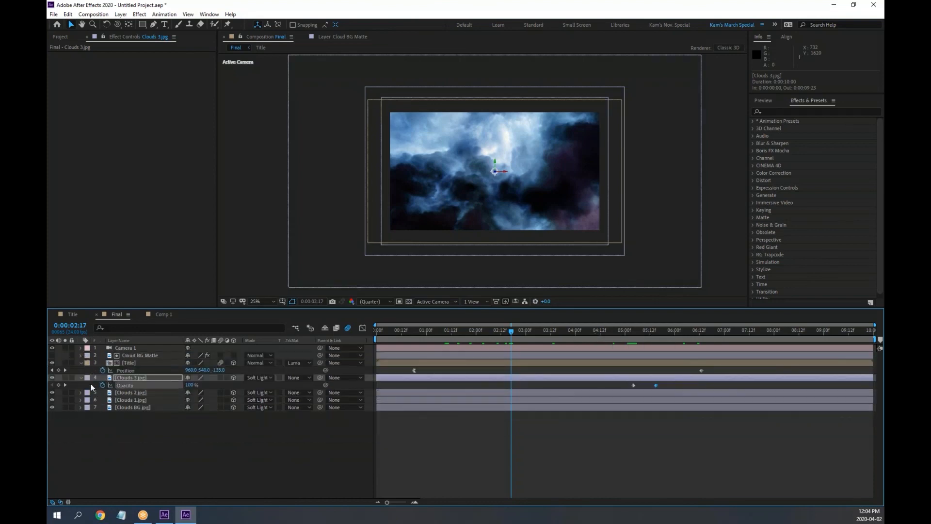
pyautogui.click(81, 364)
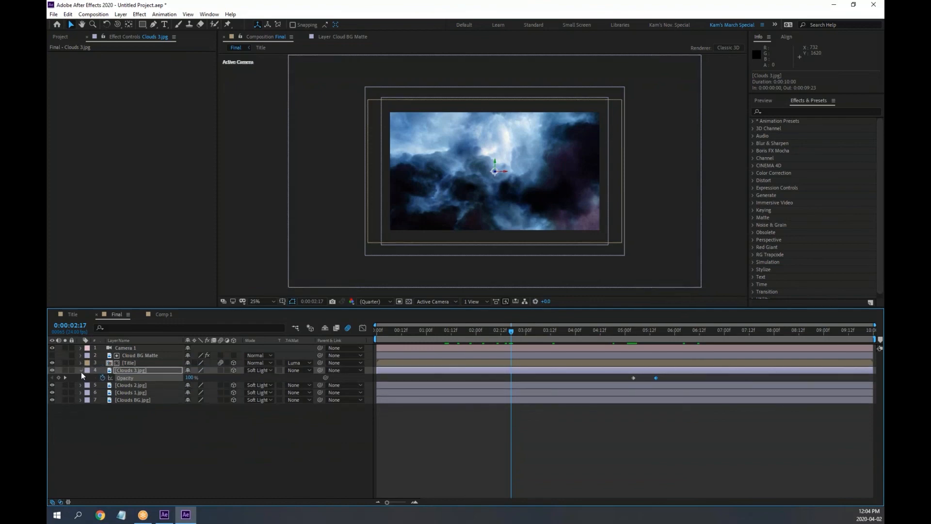
pyautogui.click(81, 371)
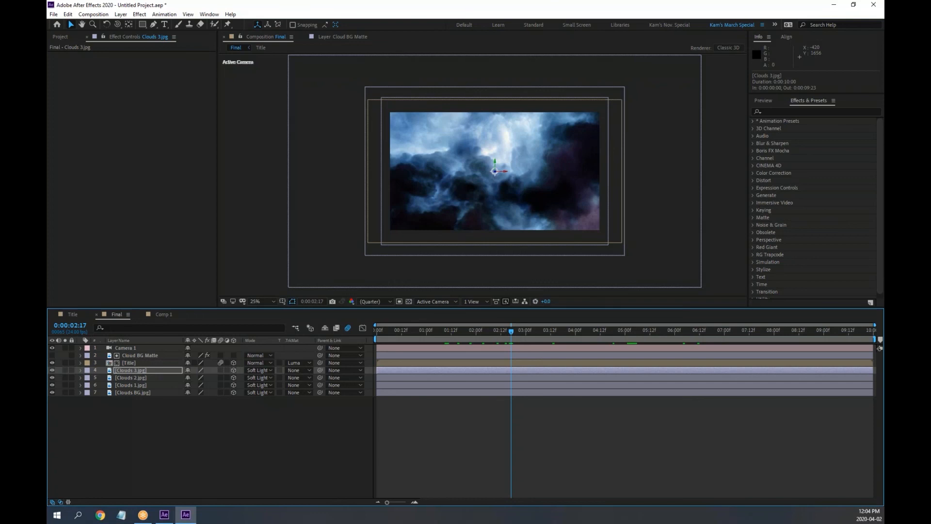
pyautogui.hotkey('alt', 'Tab')
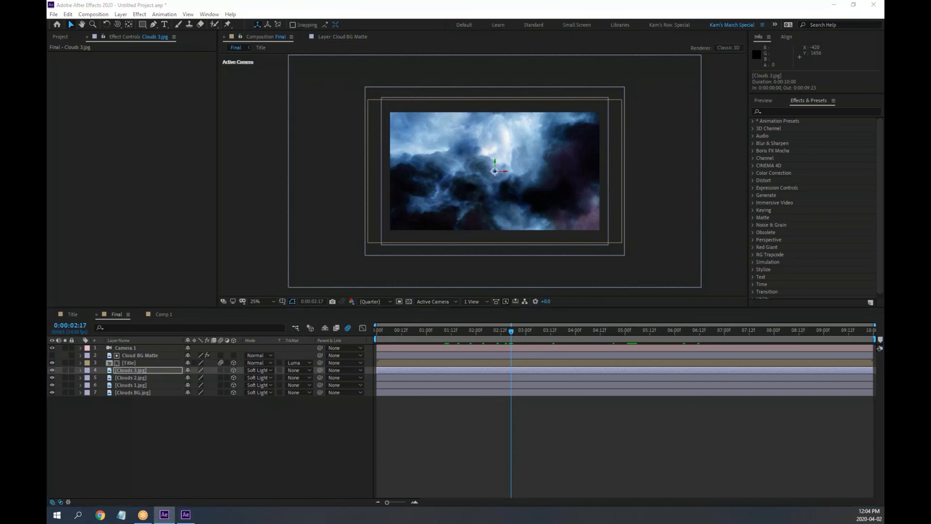